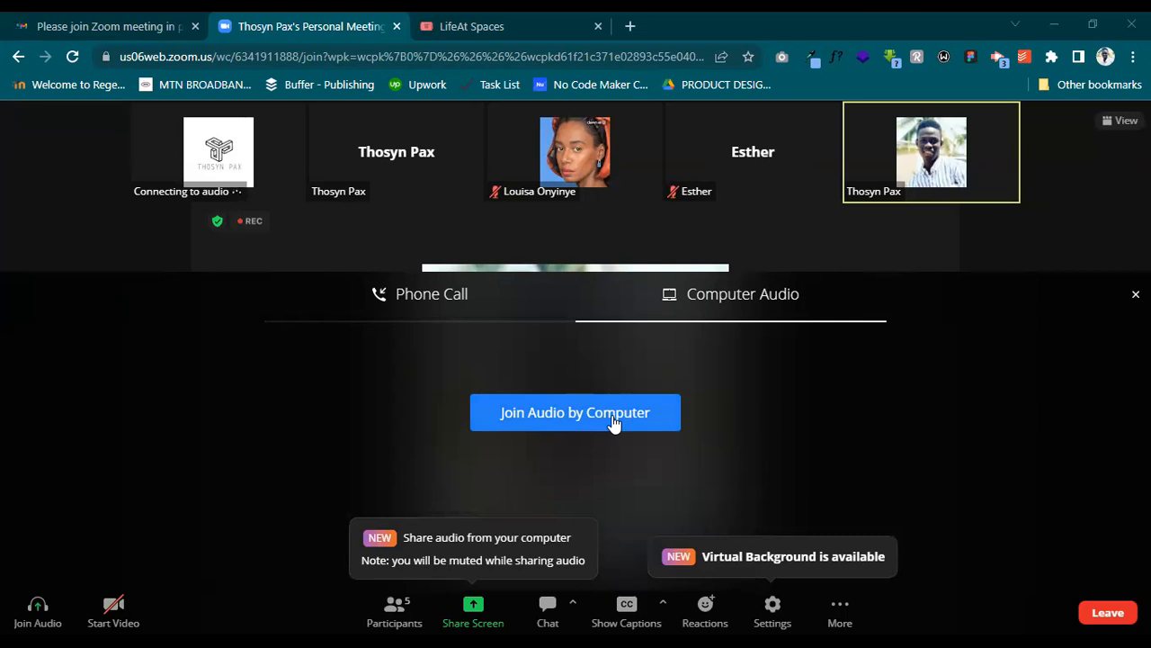
Join the Zoom meeting's audio by computer and switch to the LifeAt Spaces site
click(614, 422)
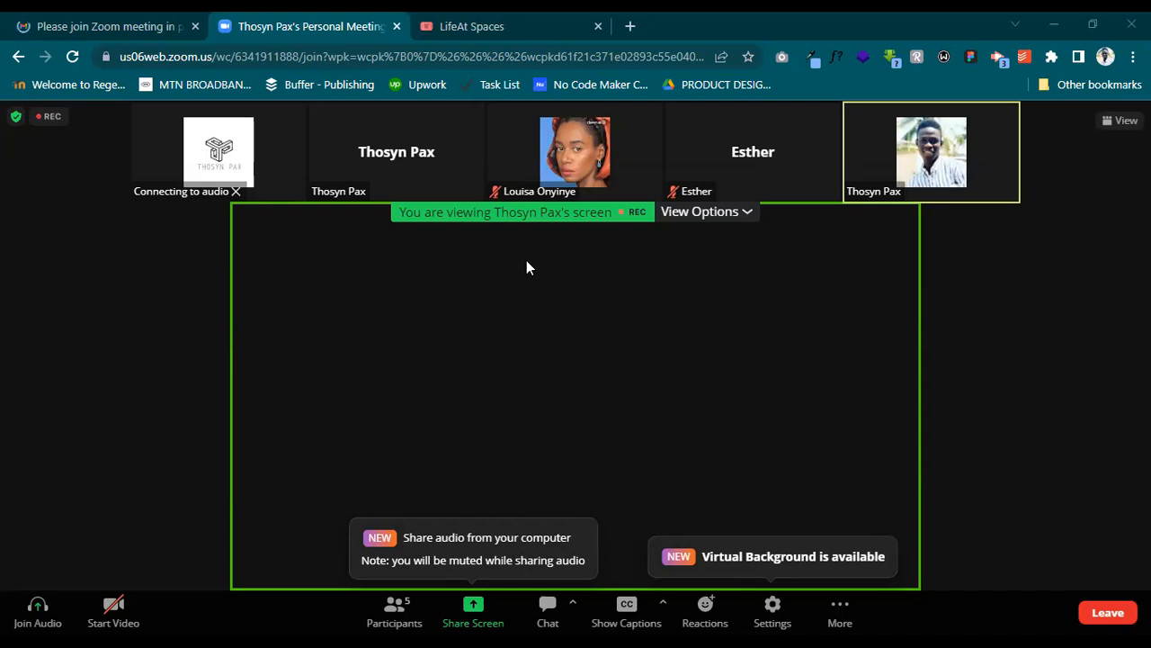
click(179, 20)
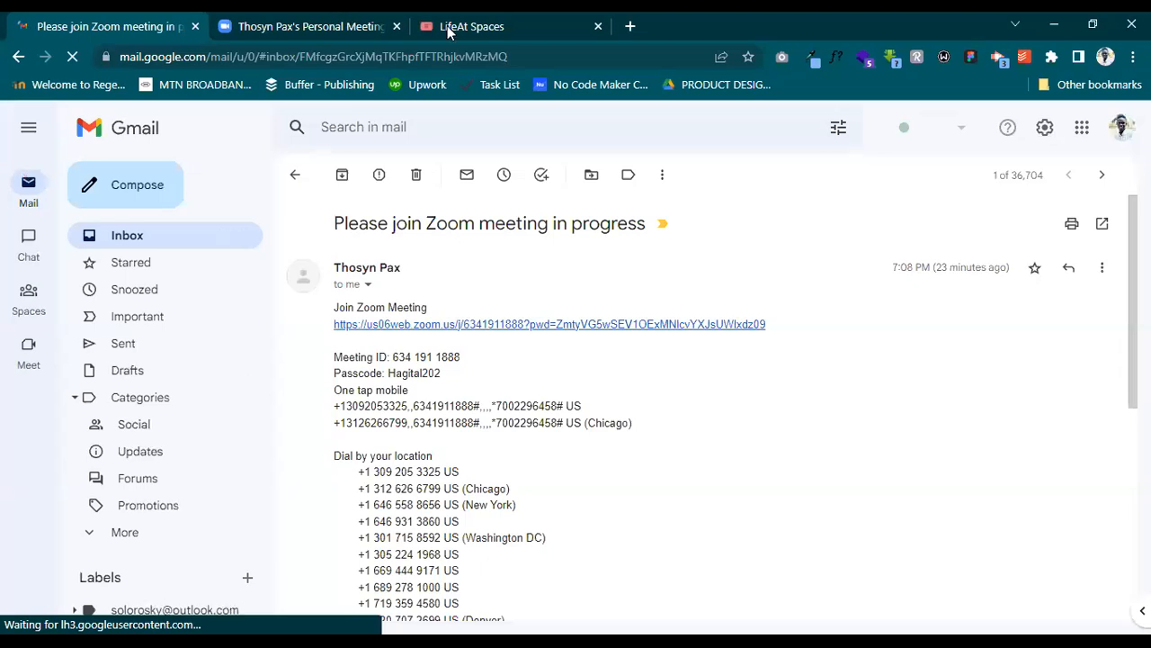
click(447, 29)
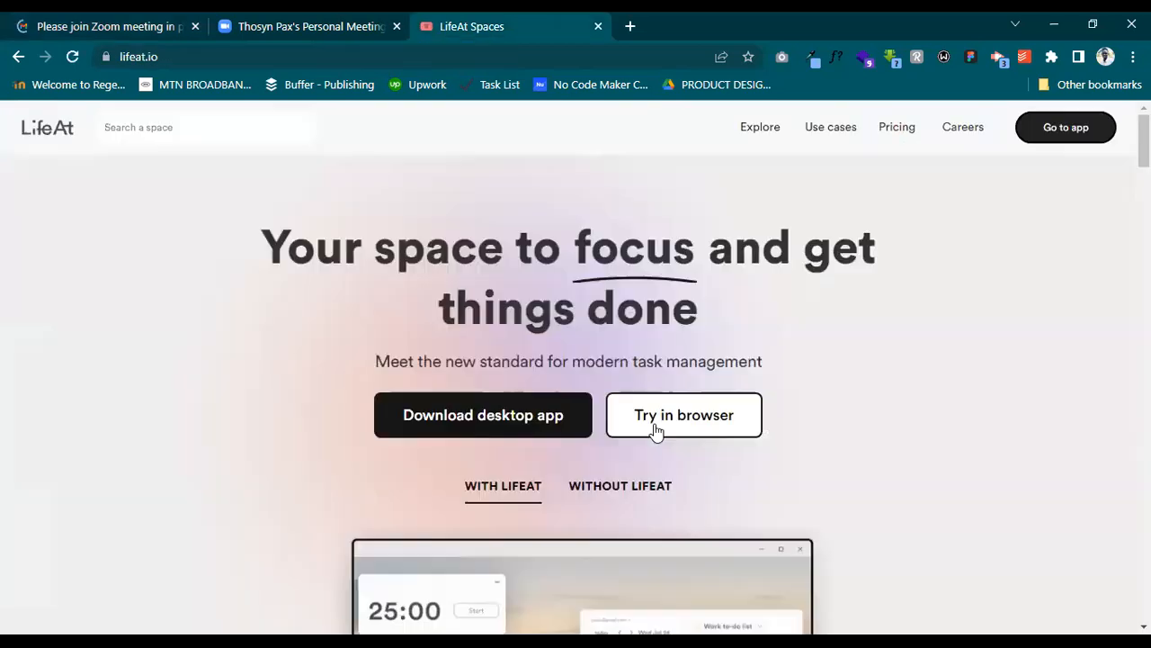
click(639, 414)
right_click(47, 127)
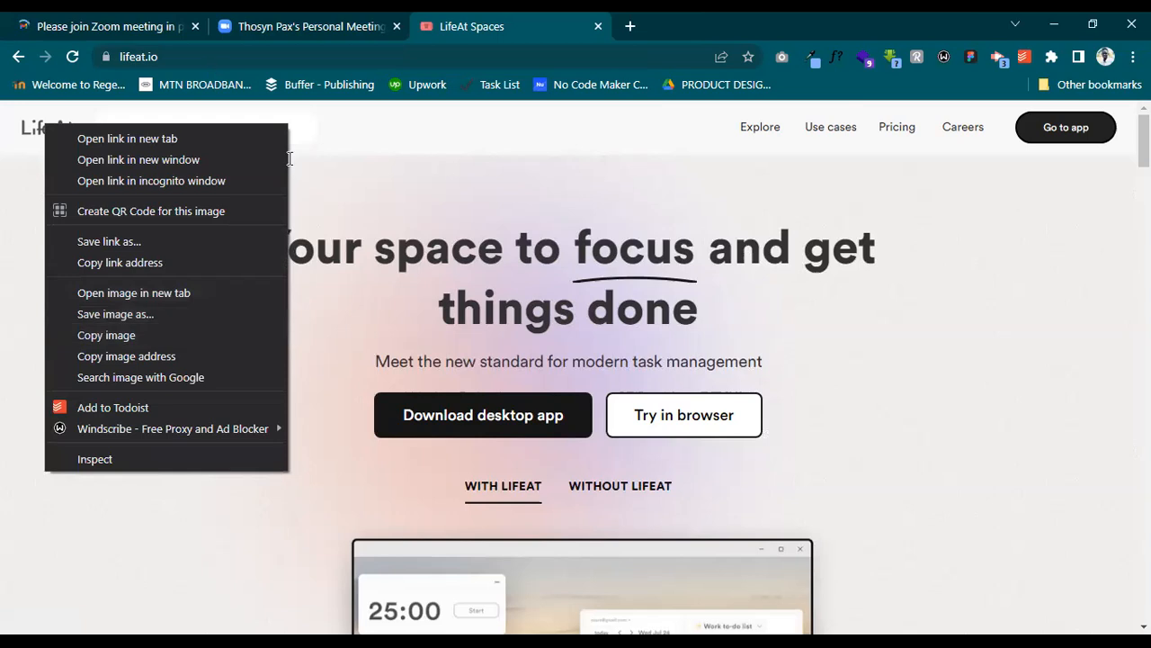
click(771, 223)
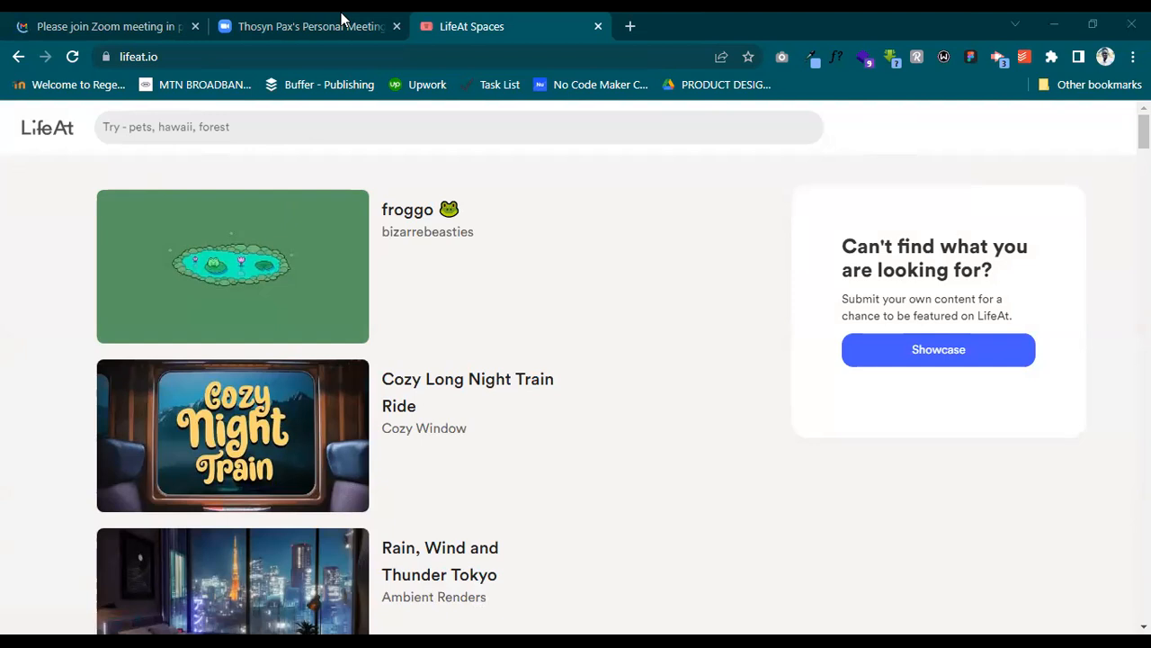
click(116, 45)
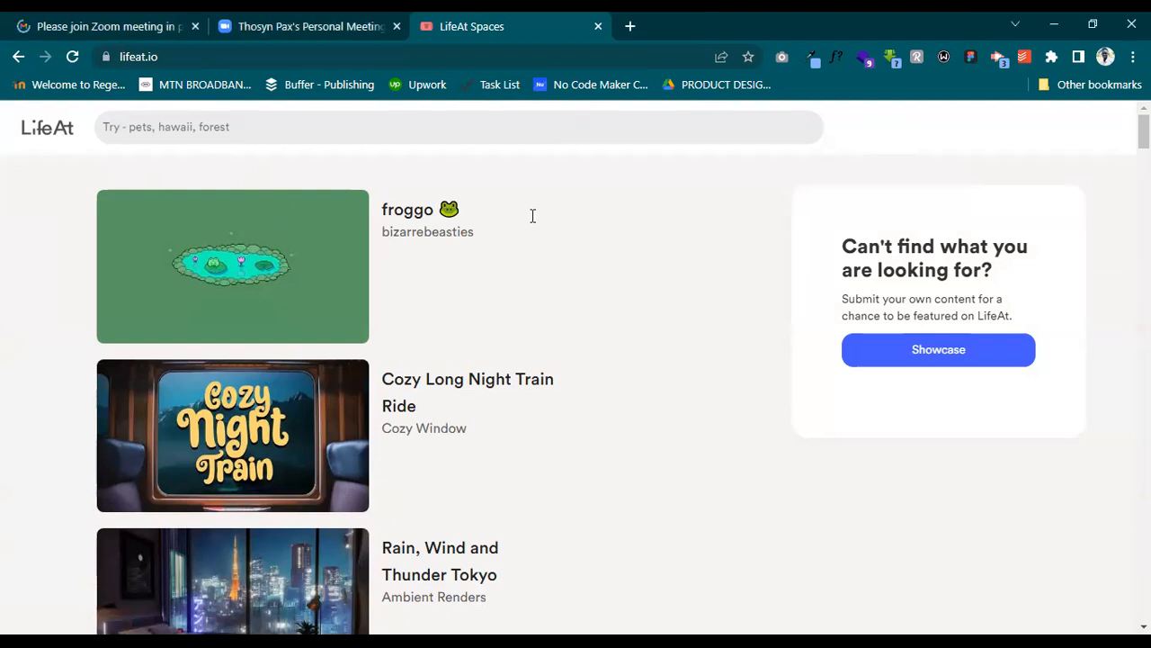
click(638, 202)
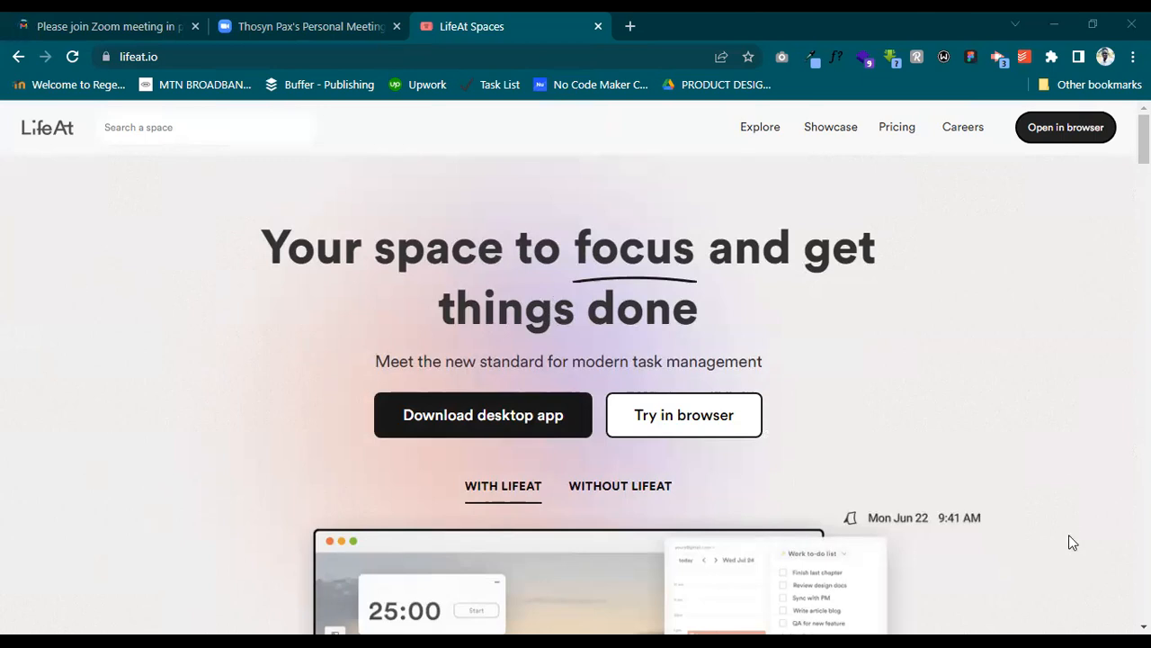
right_click(1019, 451)
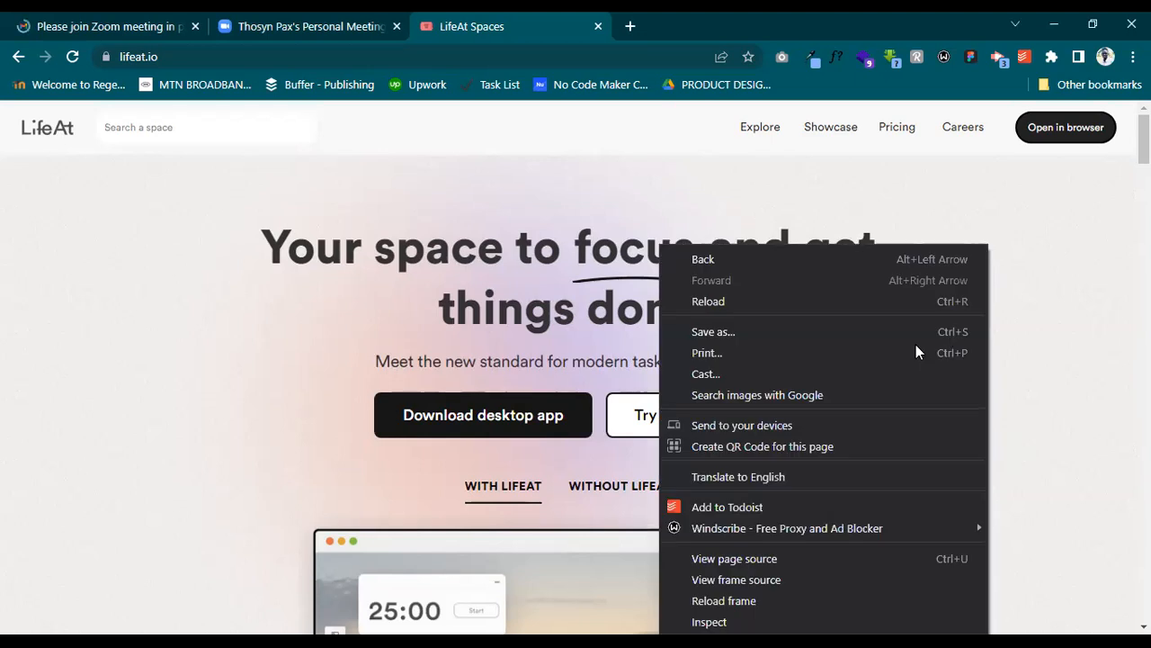
click(931, 300)
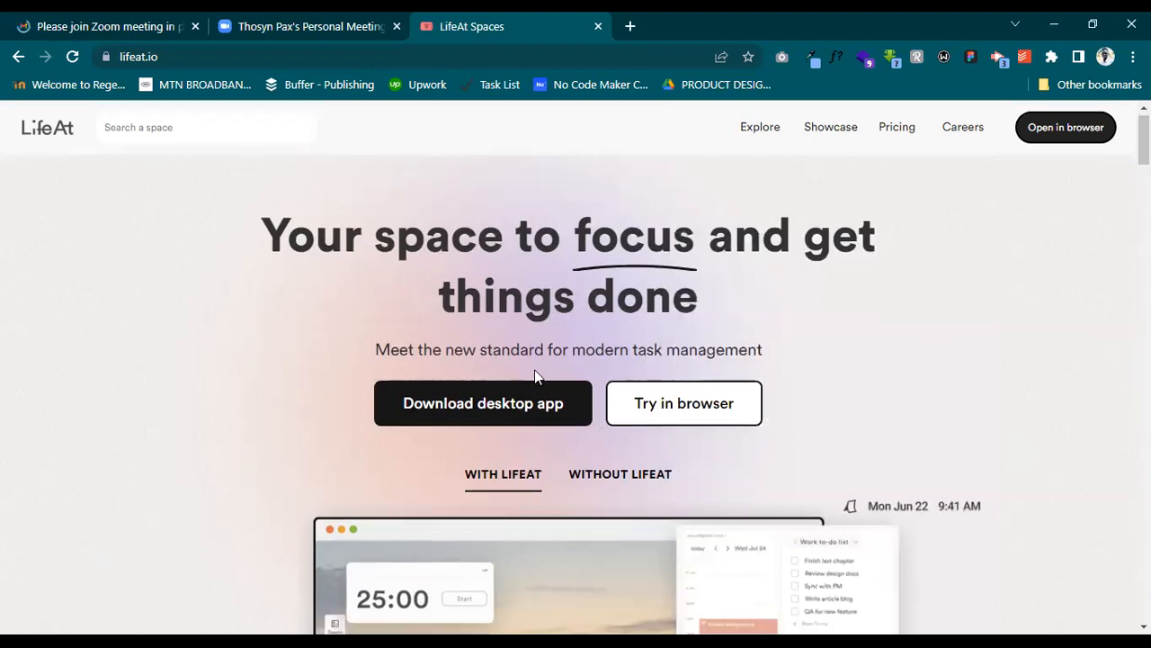
Compare the With LifeAt and Without LifeAt previews on the landing page, finishing on Without LifeAt
scroll(540, 329, down, 2)
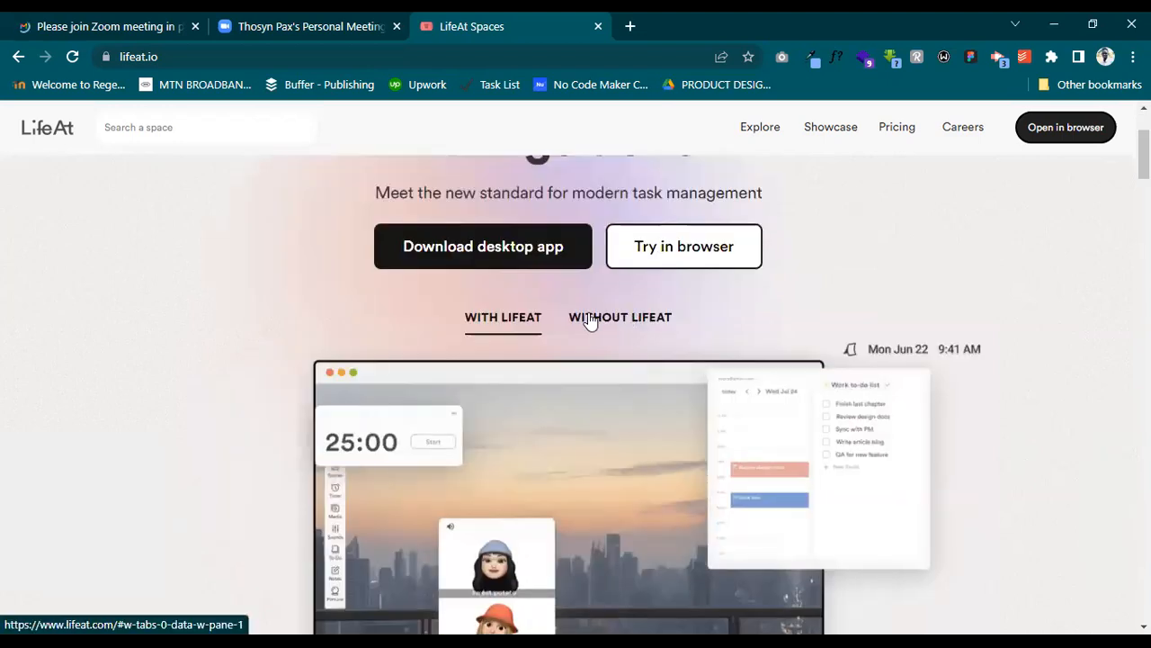
click(591, 321)
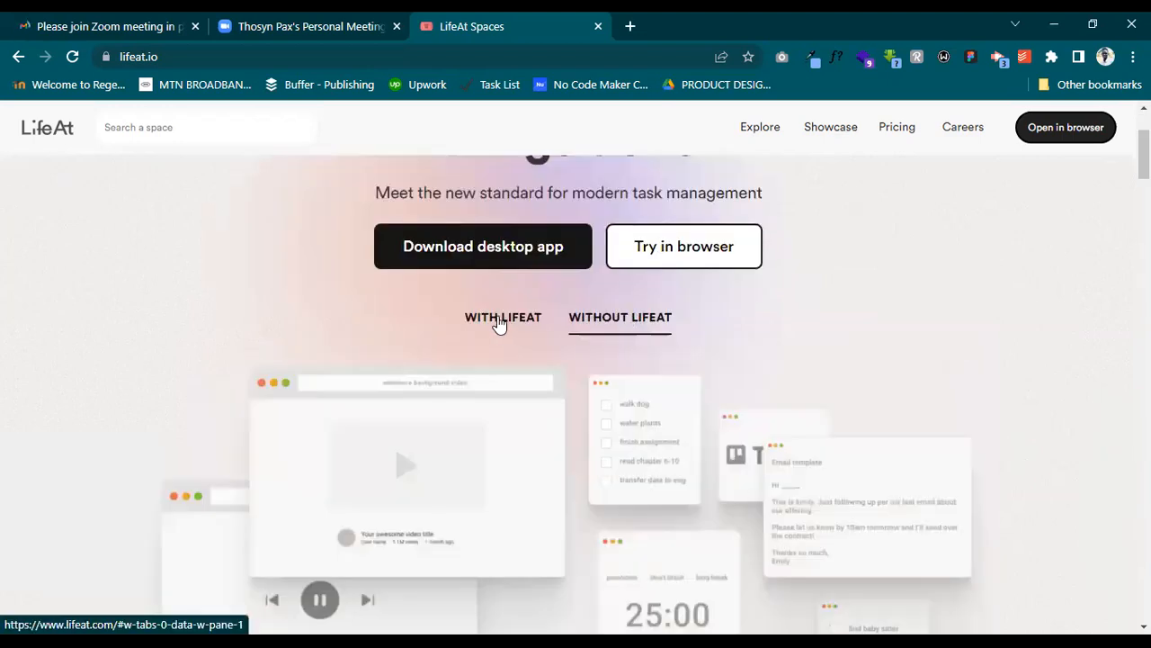
click(500, 321)
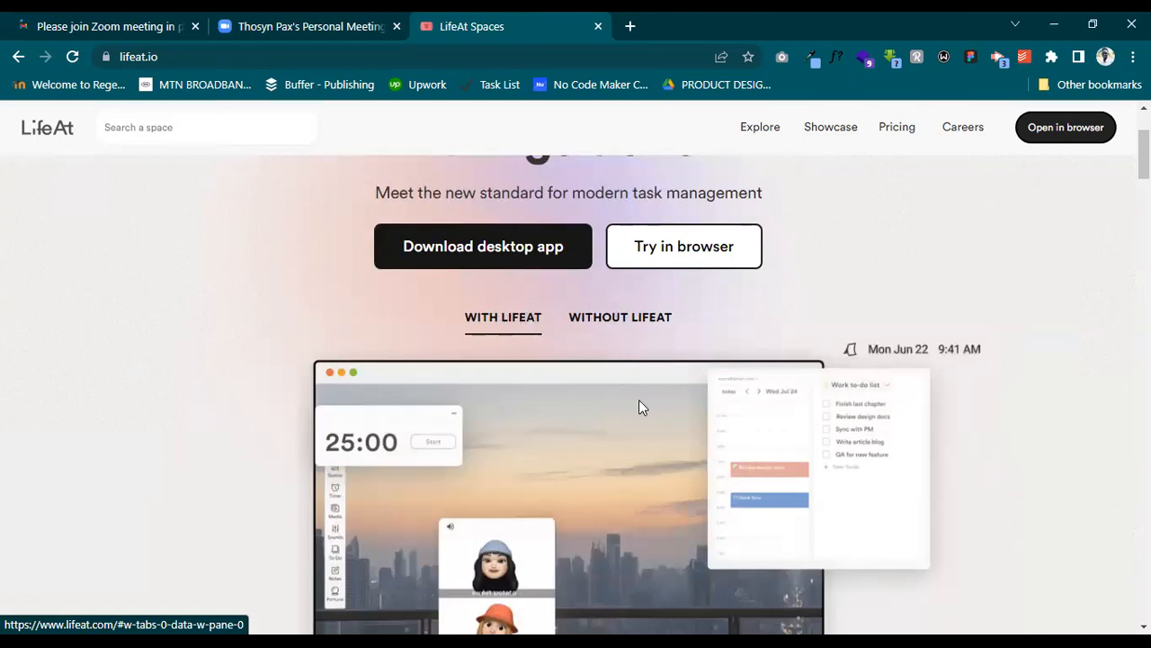
scroll(627, 491, up, 1)
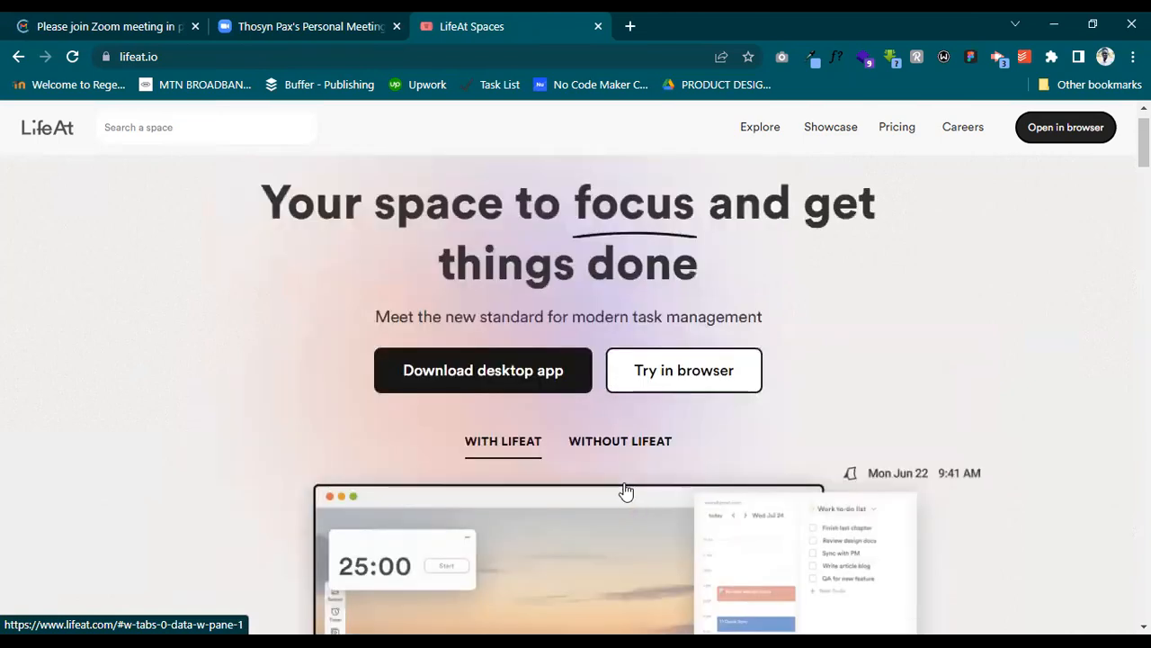
scroll(663, 469, up, 1)
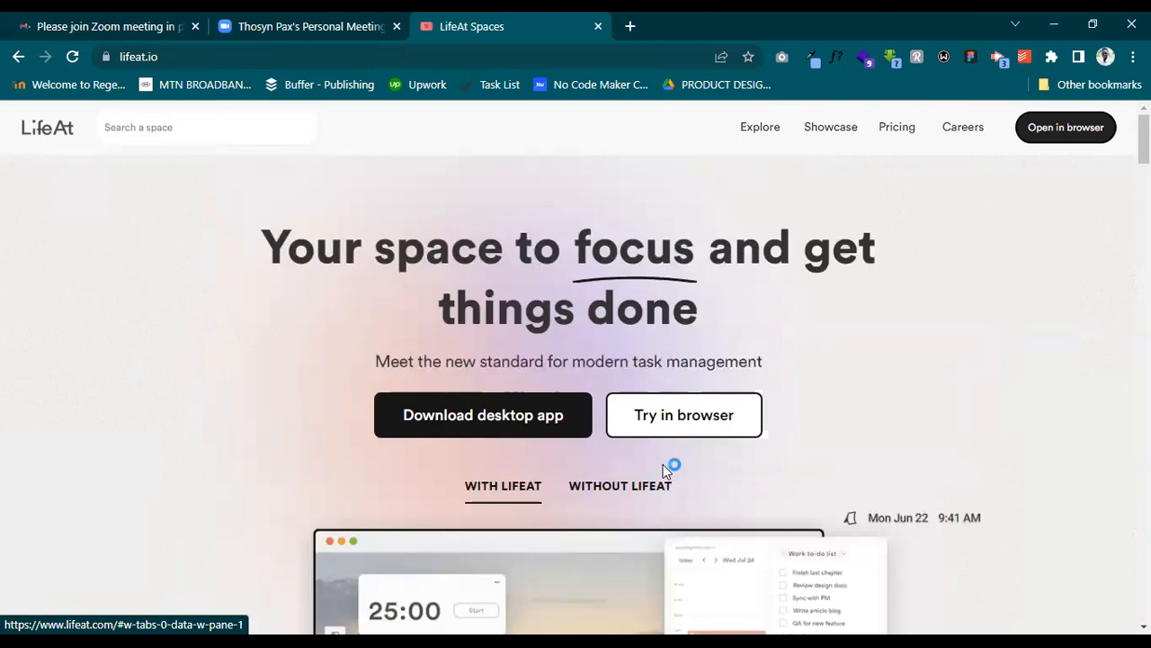
click(663, 466)
Look through the landing page's sections, from the preview illustration through How it works to One-click to task and calendar
scroll(663, 464, down, 3)
scroll(573, 404, down, 2)
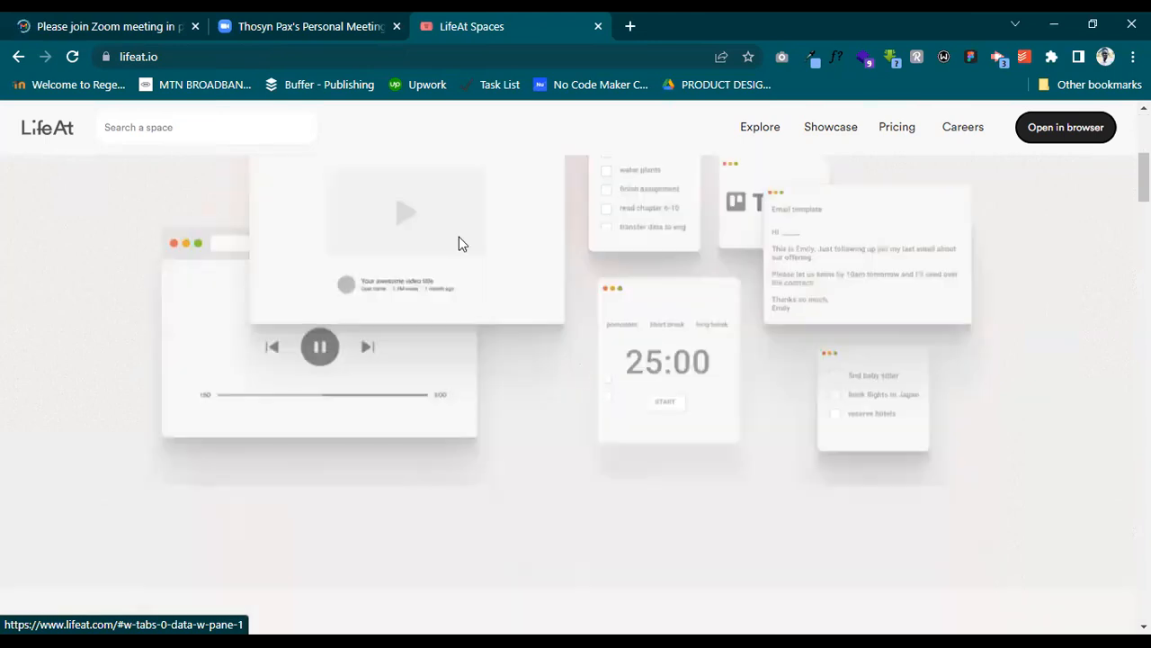
right_click(459, 238)
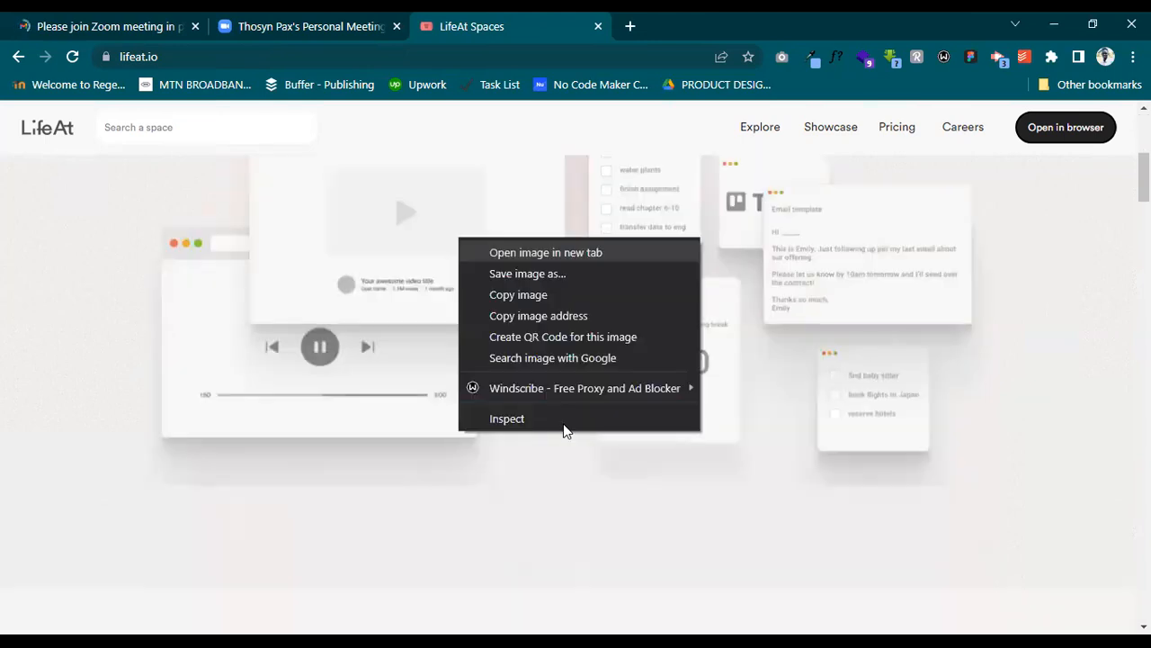
scroll(130, 385, down, 2)
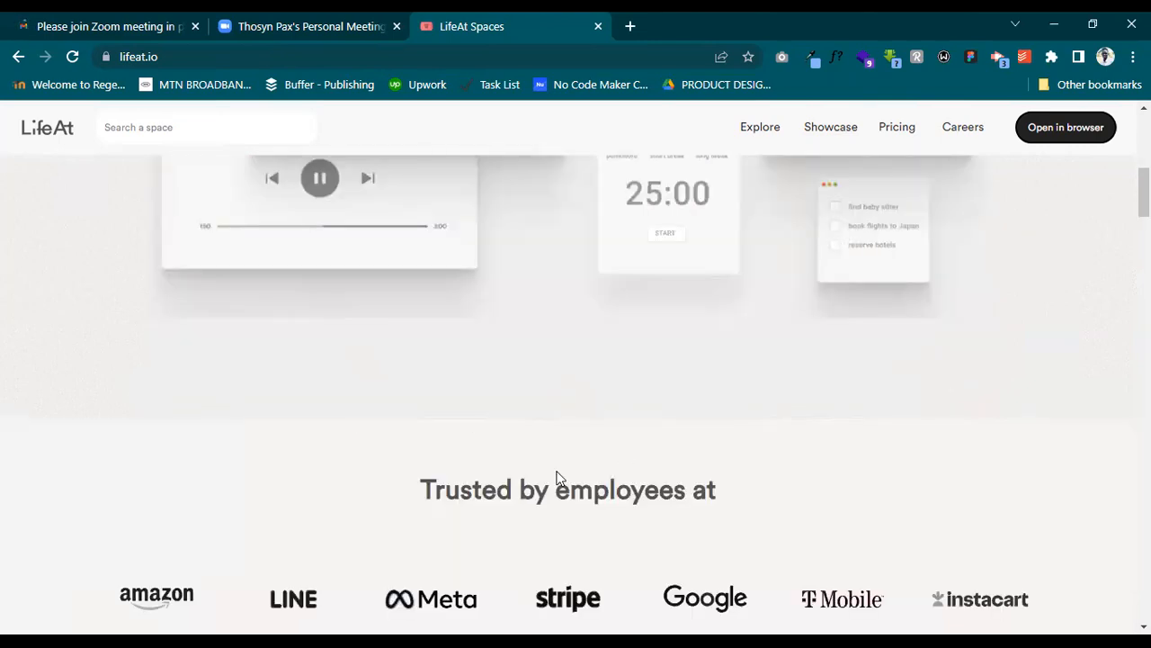
scroll(558, 478, down, 3)
scroll(481, 229, down, 1)
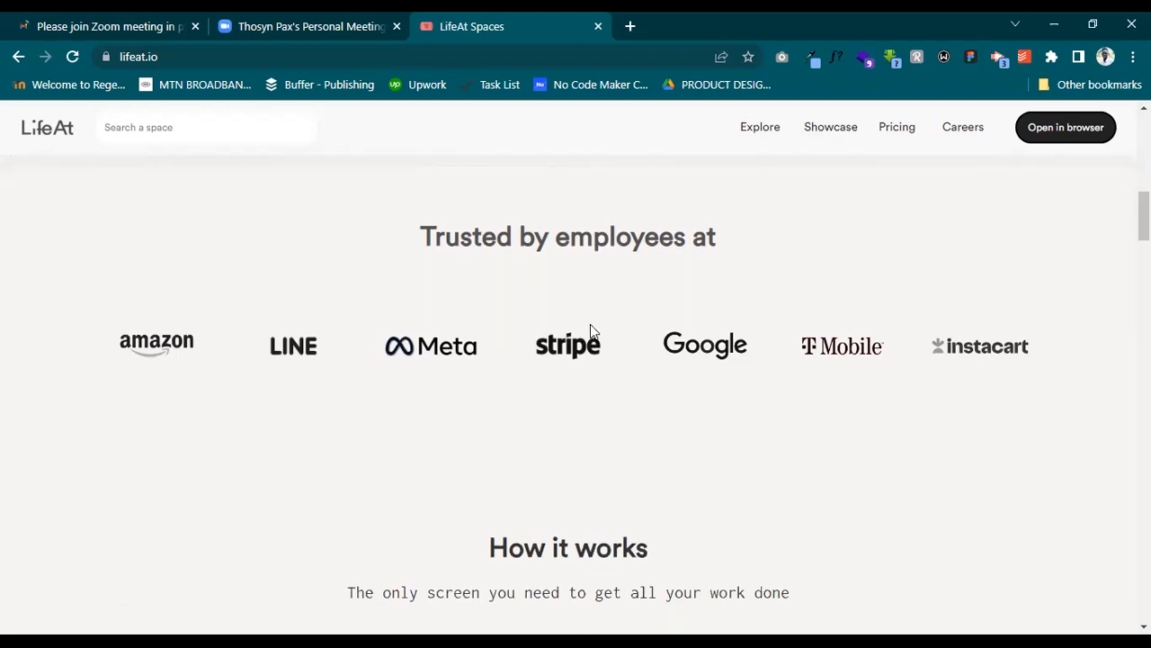
scroll(603, 398, down, 2)
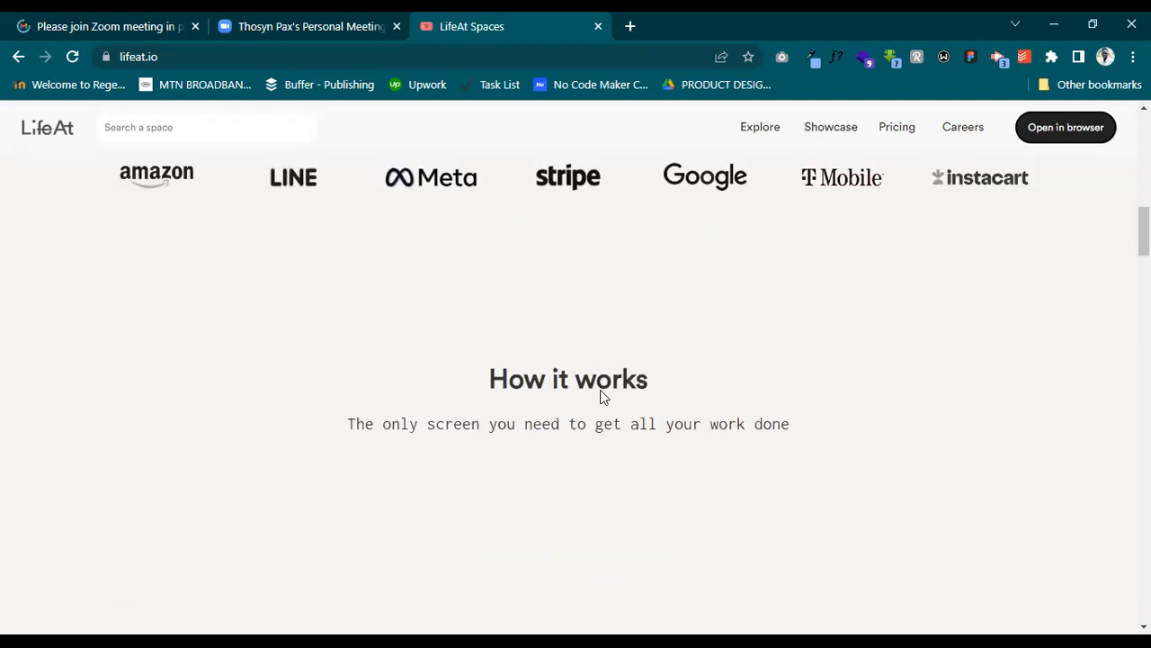
scroll(510, 253, down, 2)
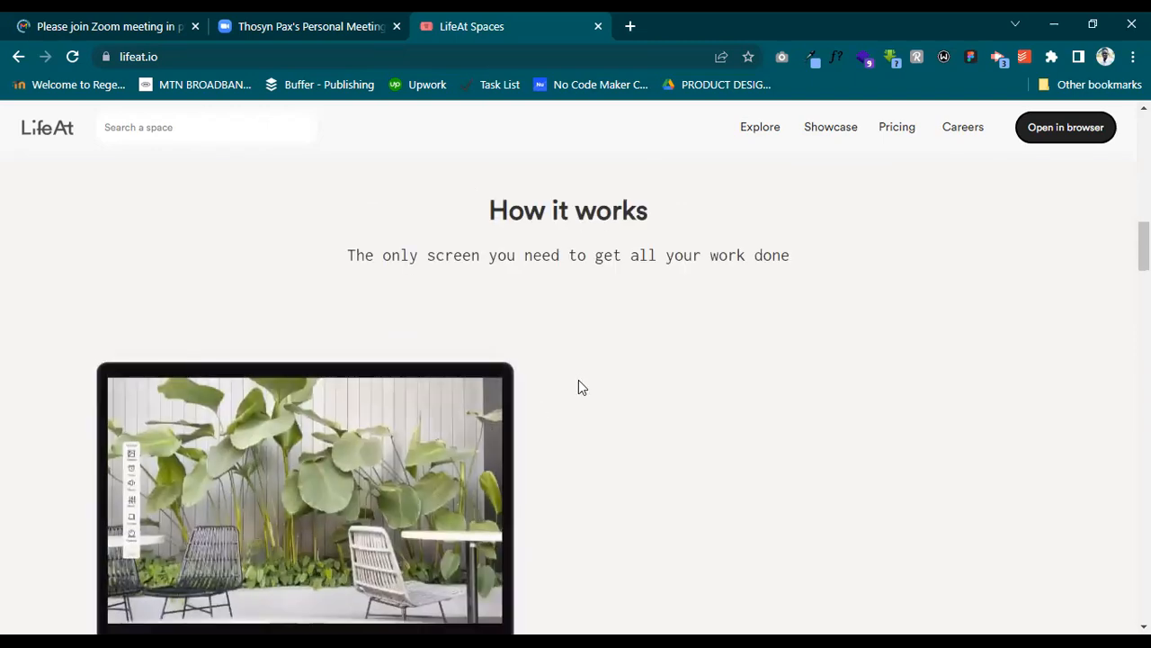
scroll(733, 381, down, 2)
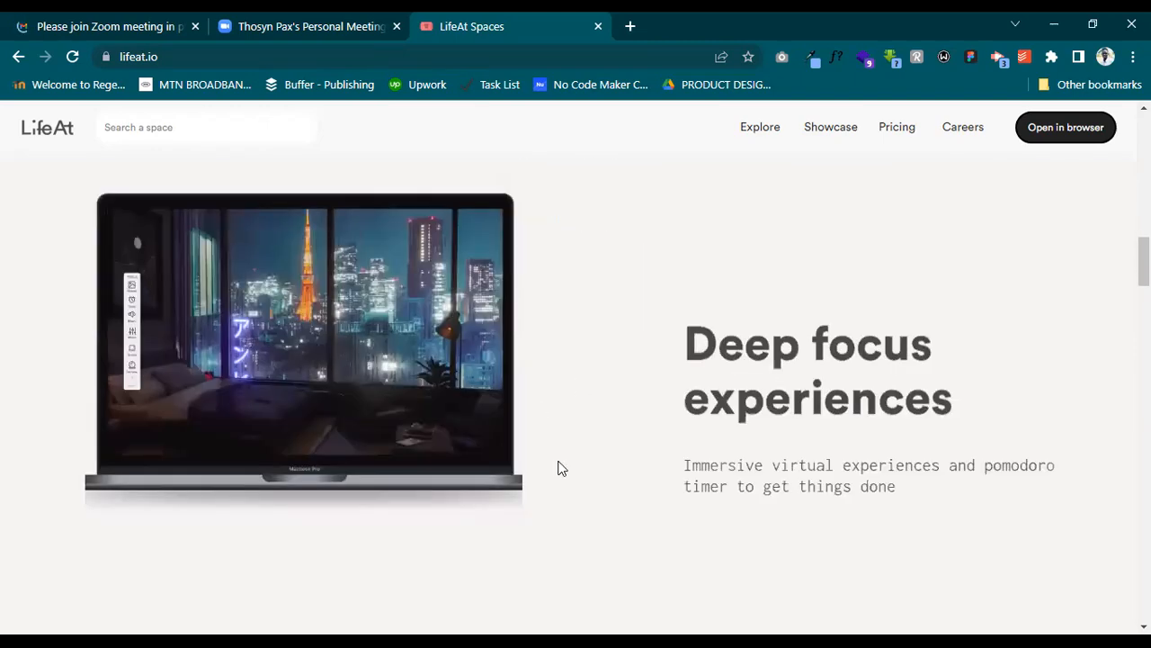
scroll(583, 396, down, 4)
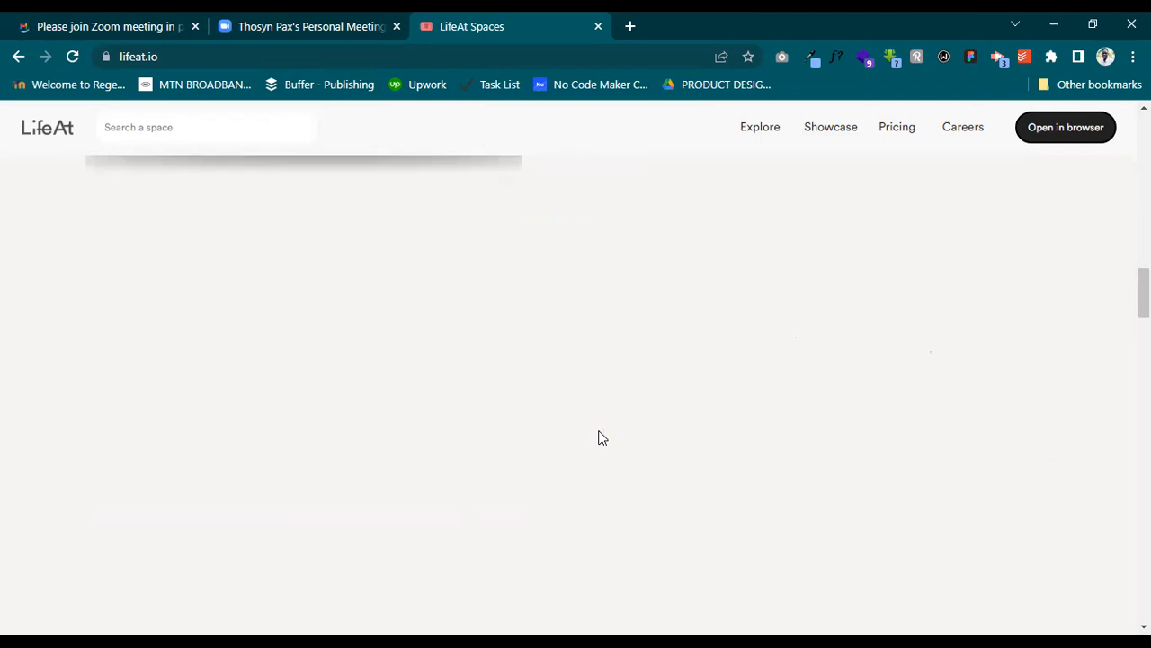
scroll(602, 438, down, 3)
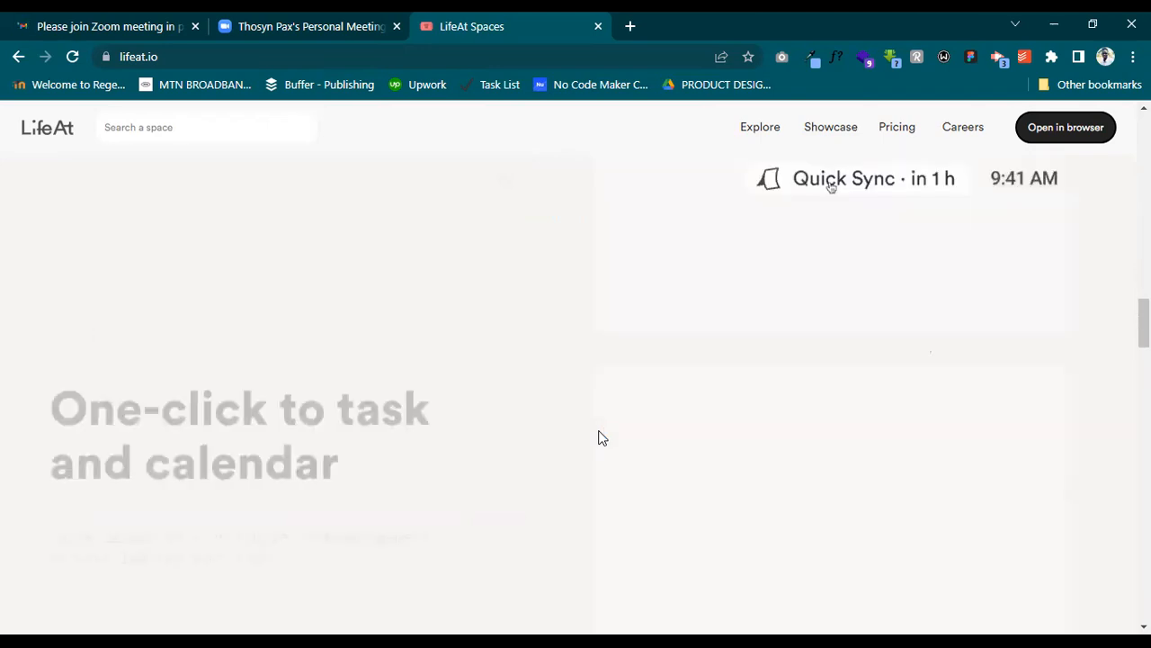
scroll(599, 437, up, 1)
scroll(594, 436, down, 3)
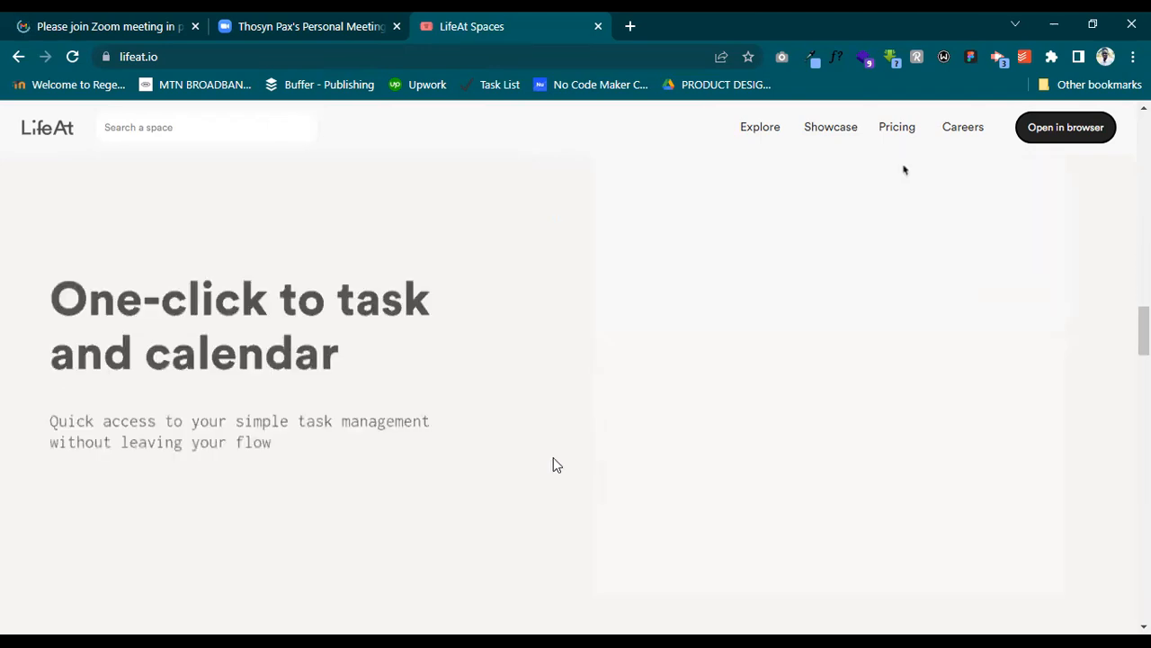
scroll(553, 457, down, 3)
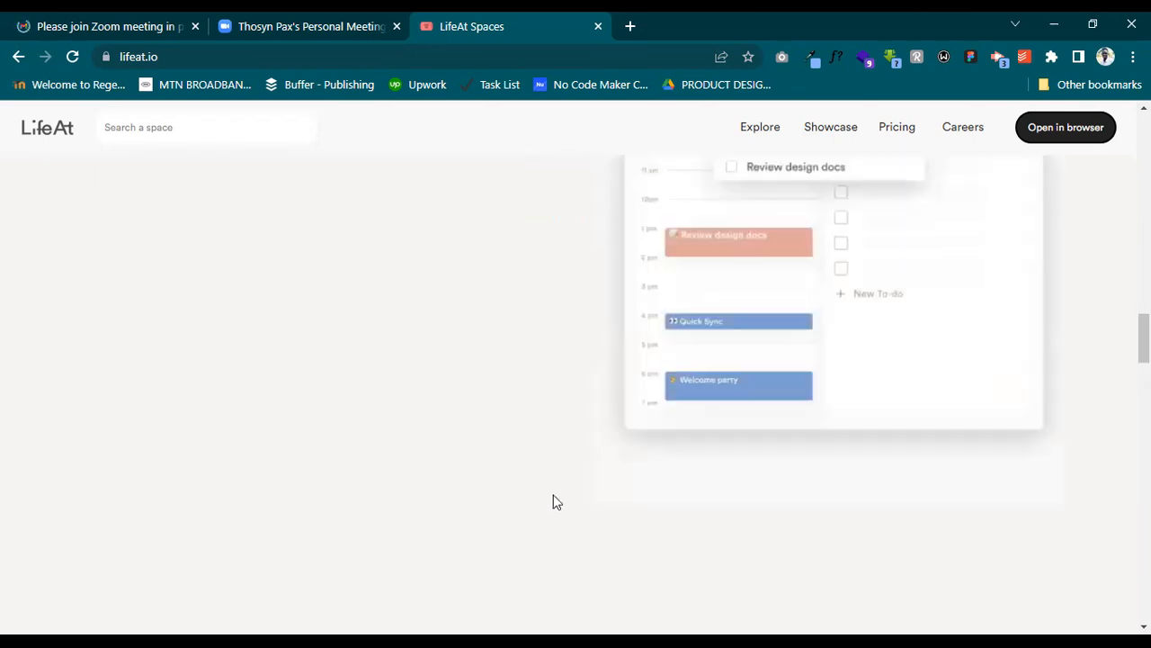
Return to the start of the landing page and open the browser's developer tools on it
scroll(141, 208, up, 15)
right_click(140, 202)
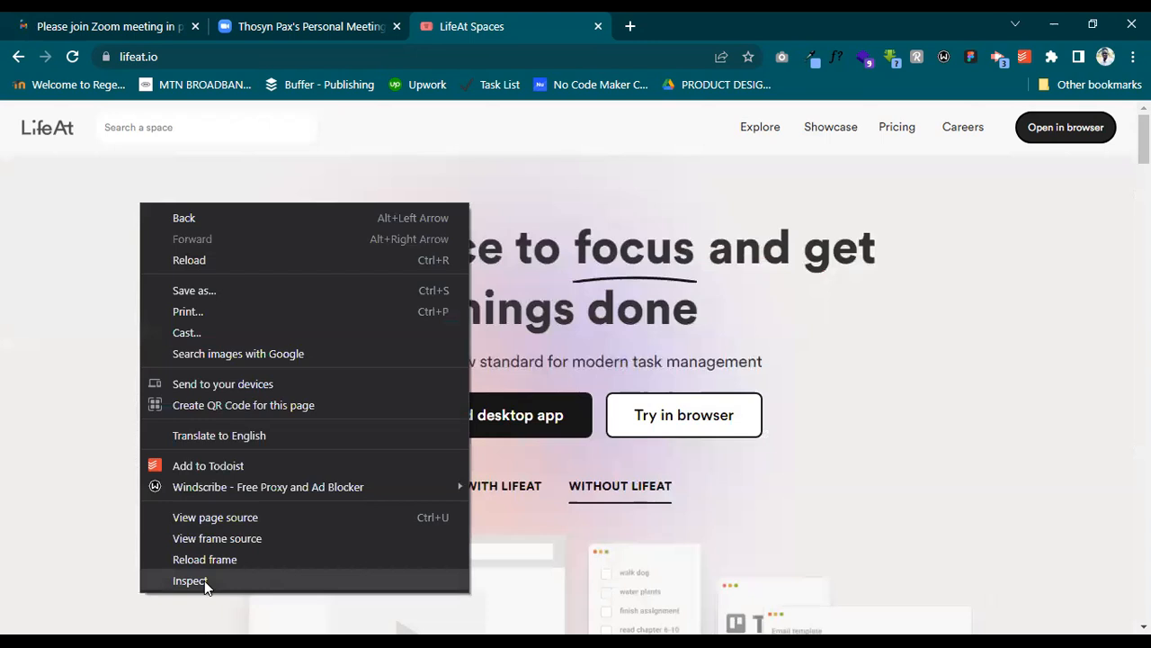
key(Escape)
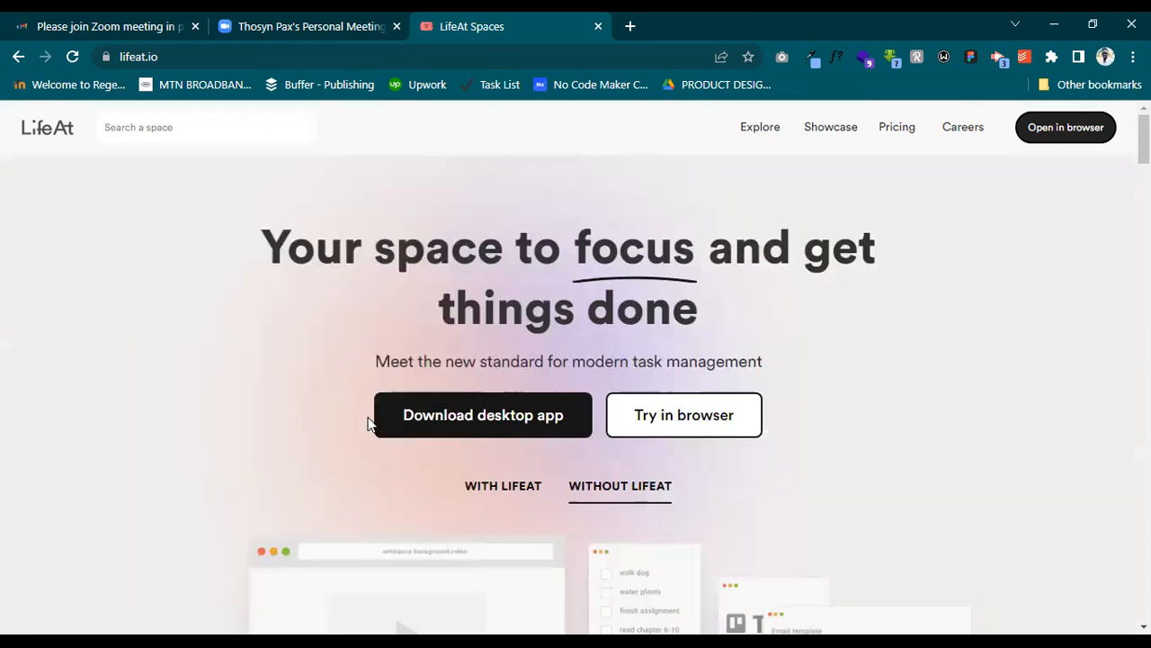
key(ctrl+shift+i)
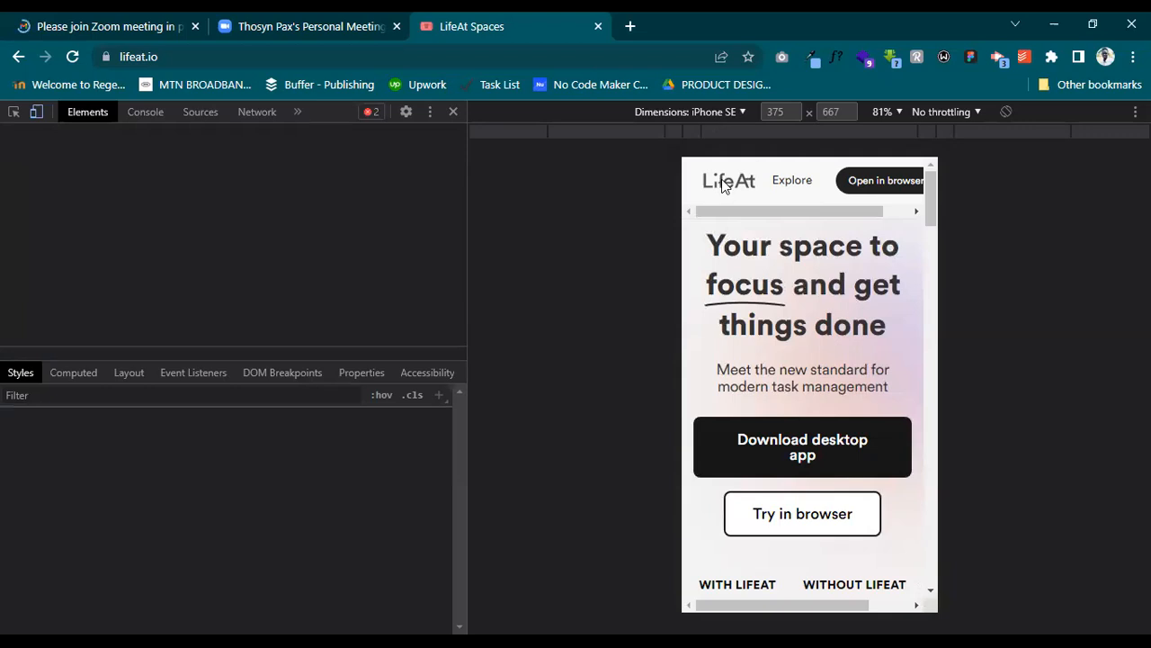
Set the emulated device to iPhone SE and check how the landing page fits its width
click(692, 117)
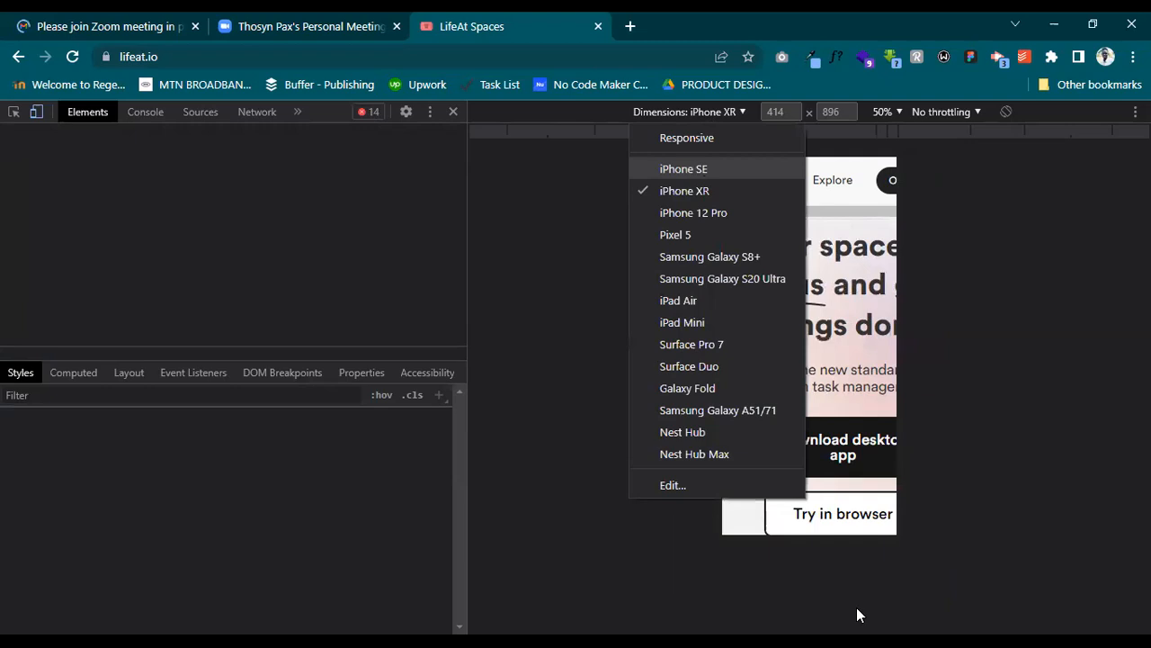
key(Return)
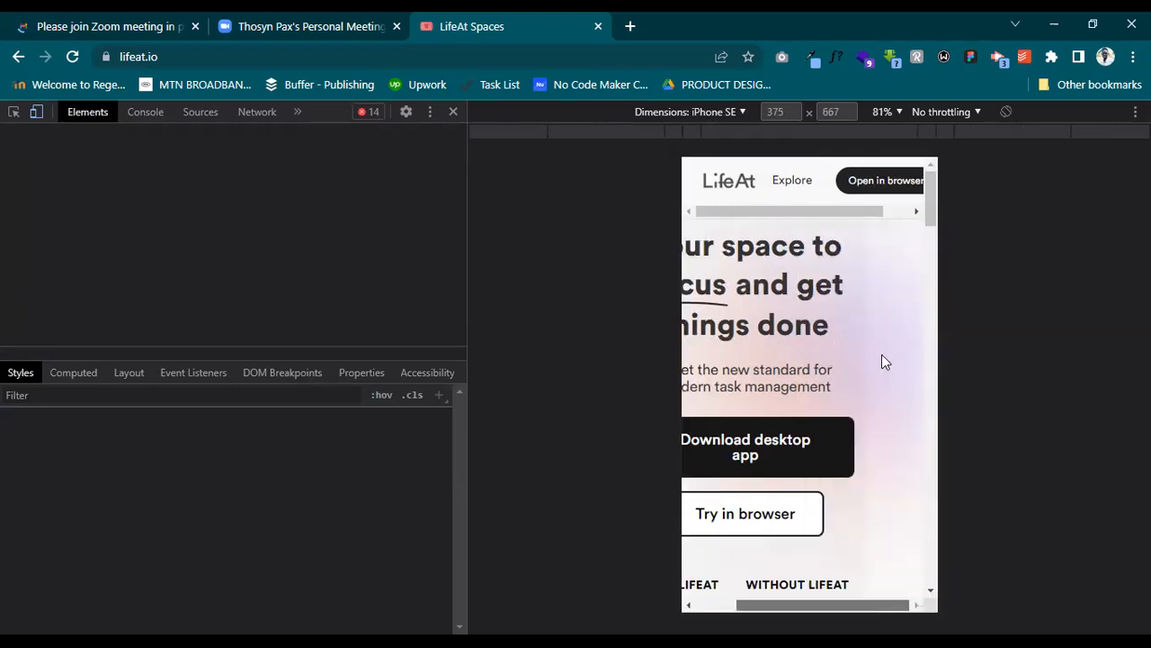
scroll(882, 362, left, 2)
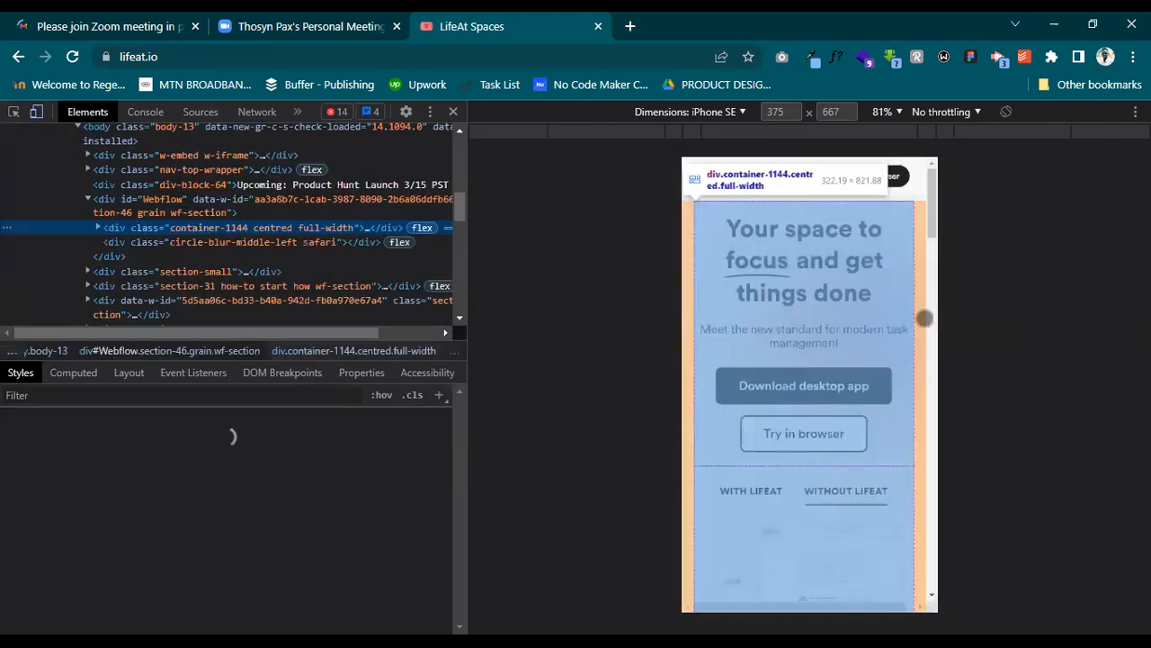
drag(837, 609, 843, 609)
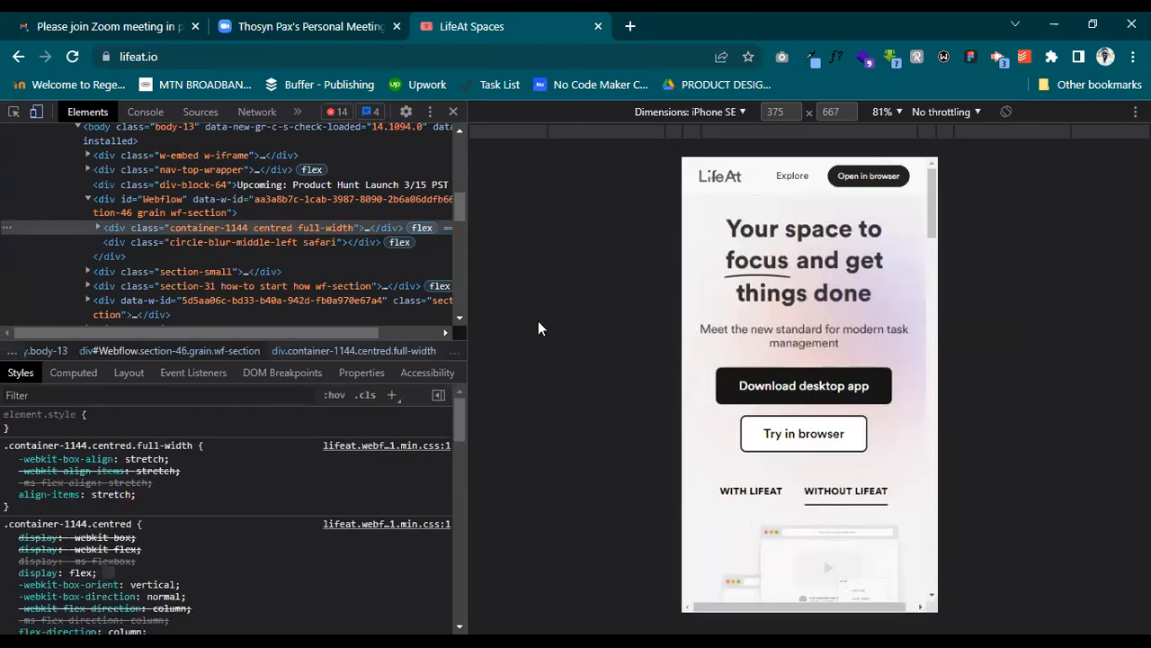
Turn off device emulation and dock the developer tools to the bottom
click(37, 111)
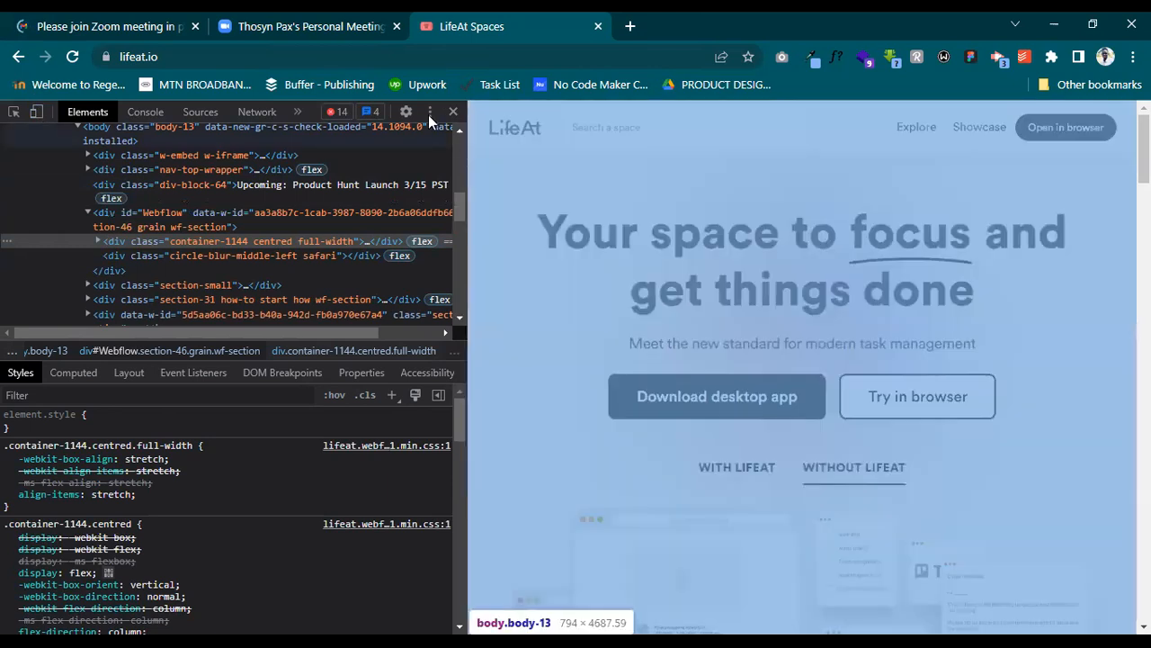
click(430, 112)
click(422, 140)
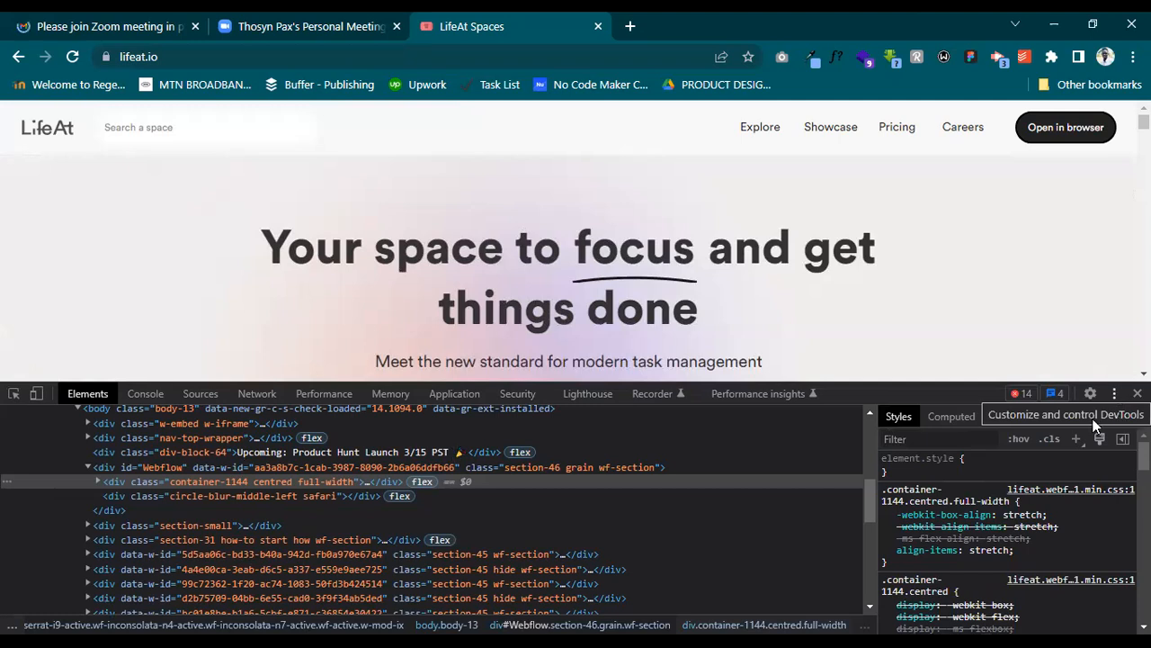
Dock the developer tools to the left side and preview the landing page in iPhone SE device emulation
click(1115, 393)
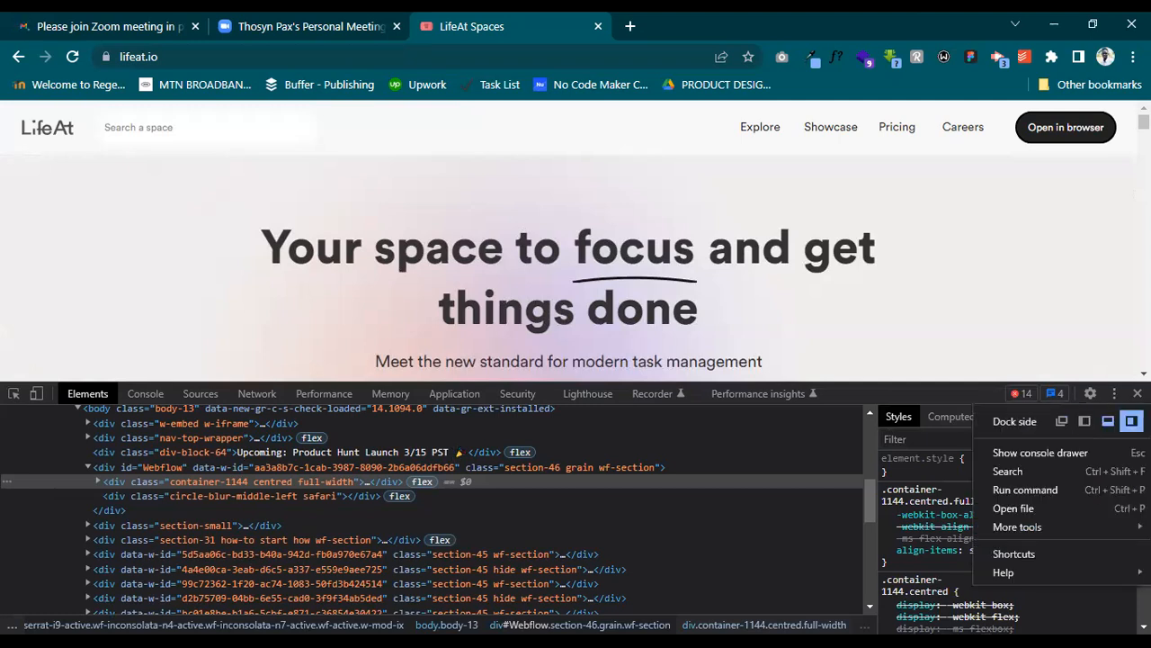
click(1088, 423)
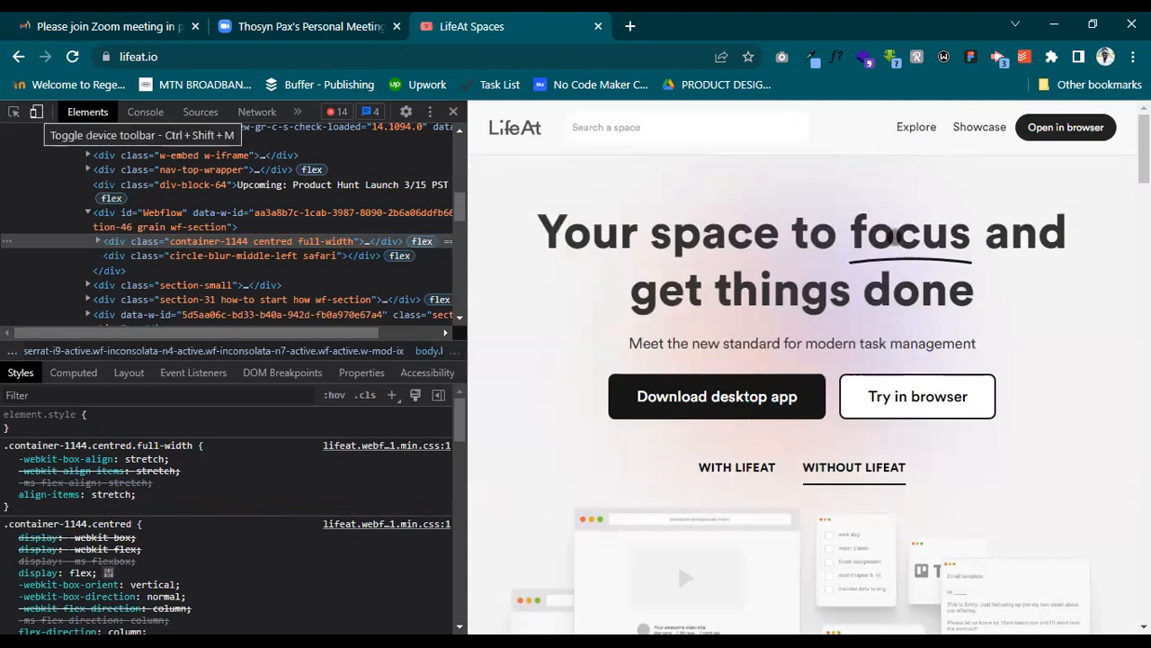
key(ctrl+shift+m)
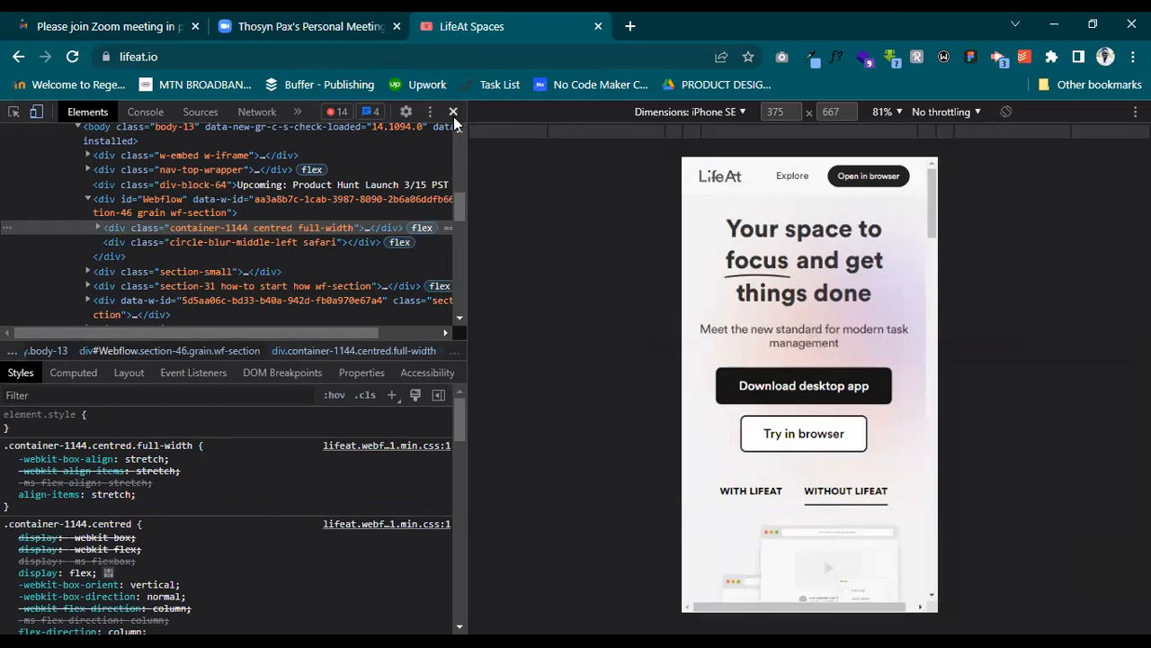
Close the developer tools and look through the landing page from its headline to the Trusted by employees at section
key(F12)
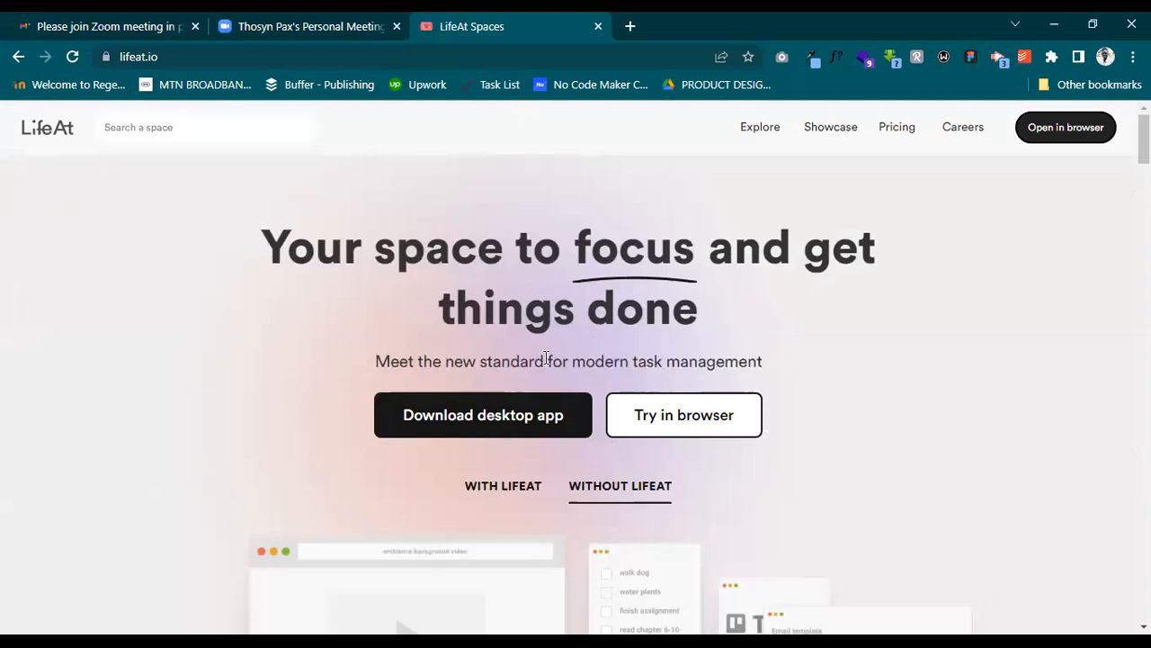
scroll(546, 359, down, 2)
scroll(546, 357, down, 2)
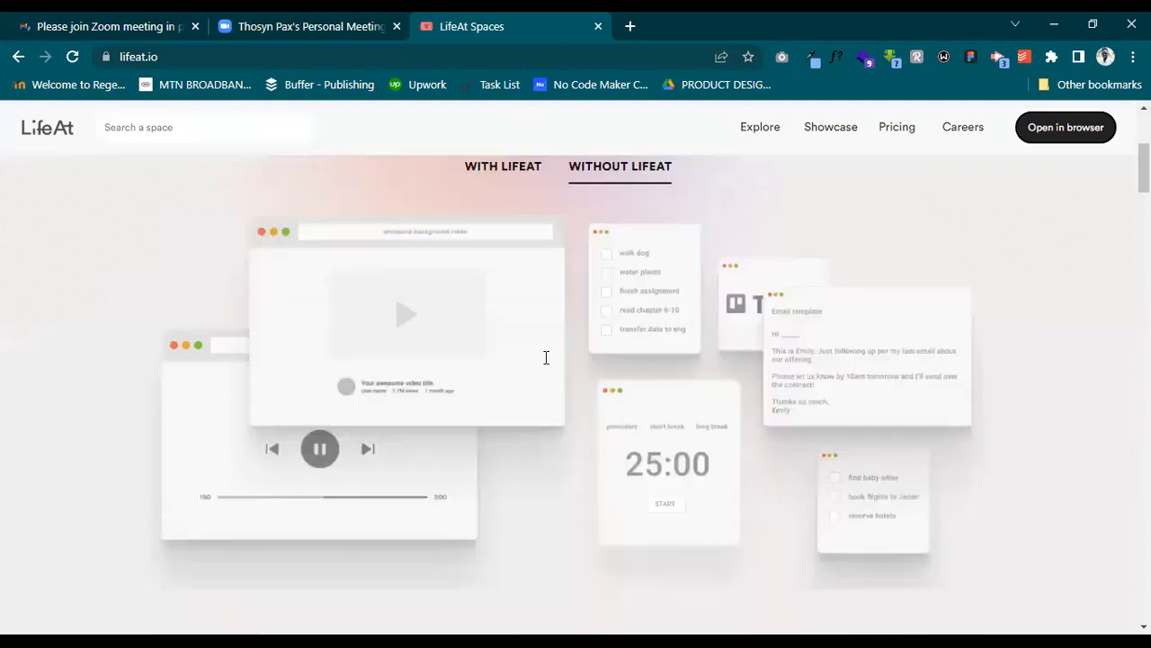
scroll(546, 358, down, 4)
scroll(544, 357, down, 2)
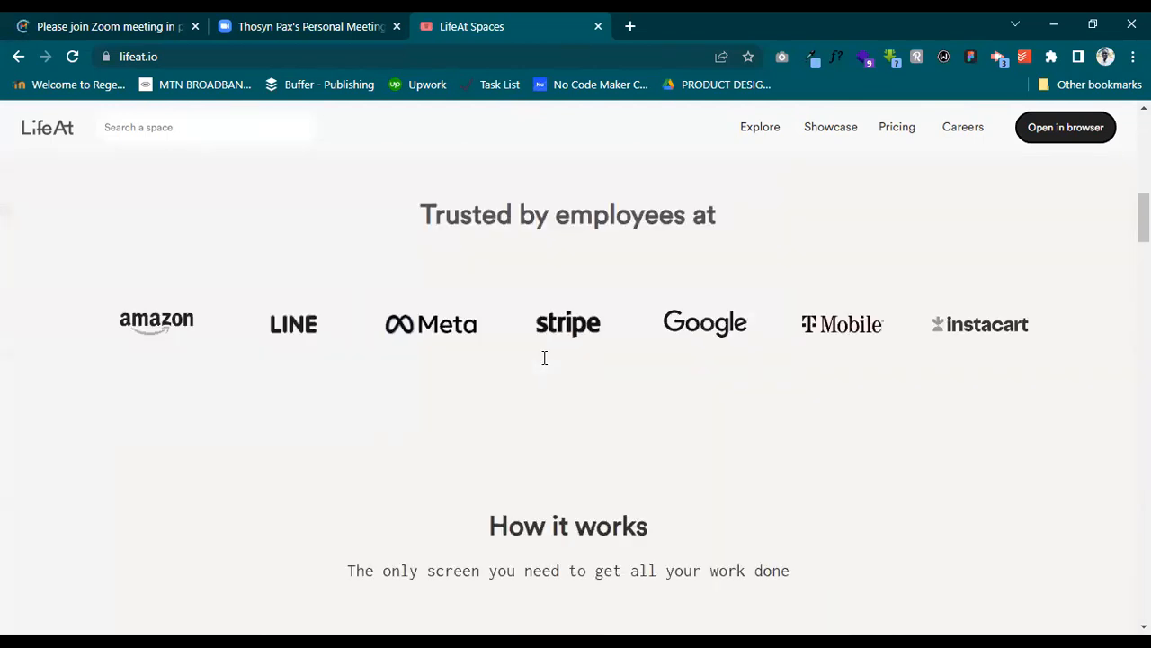
scroll(522, 342, up, 6)
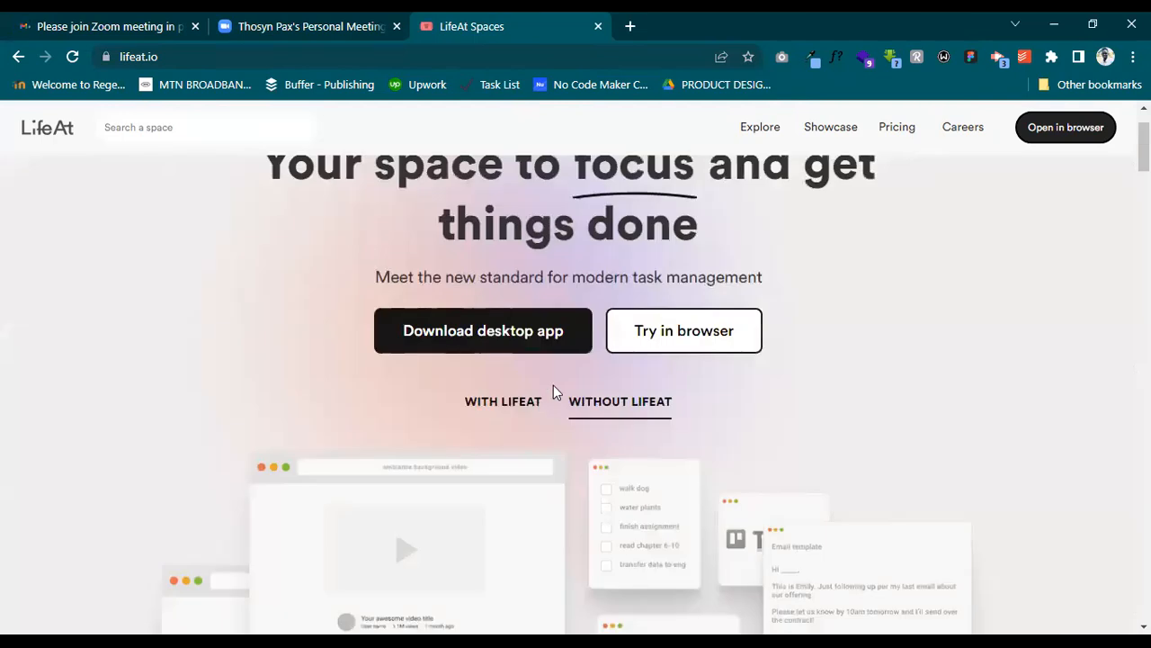
scroll(546, 257, up, 1)
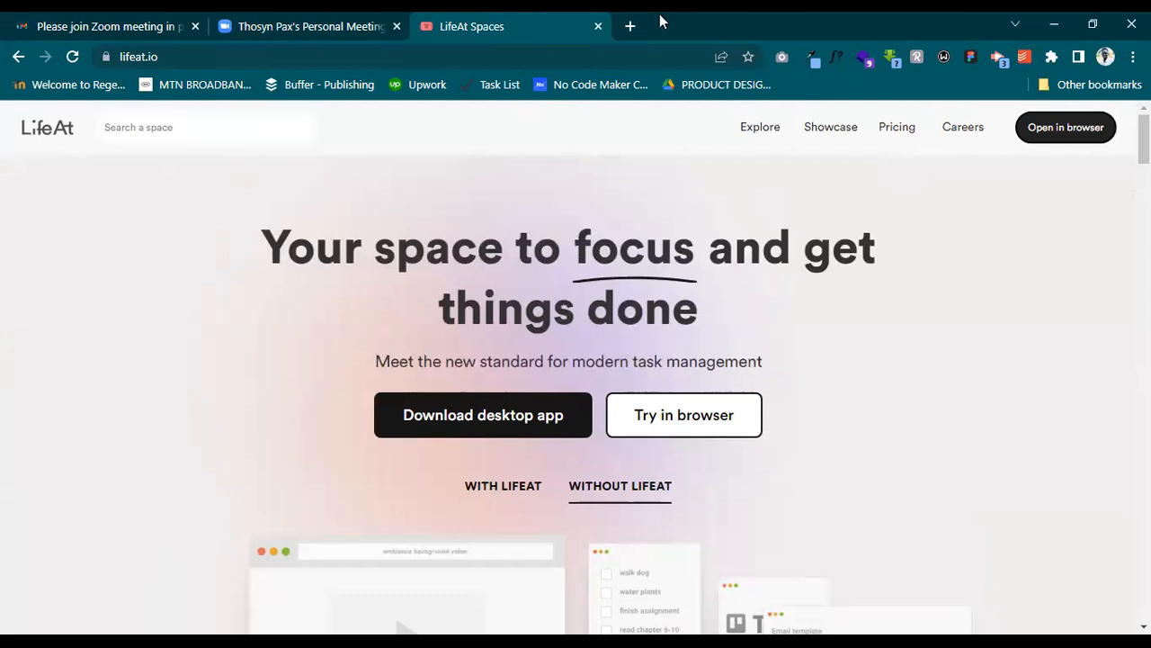
Open figma.com in a new browser tab
click(631, 26)
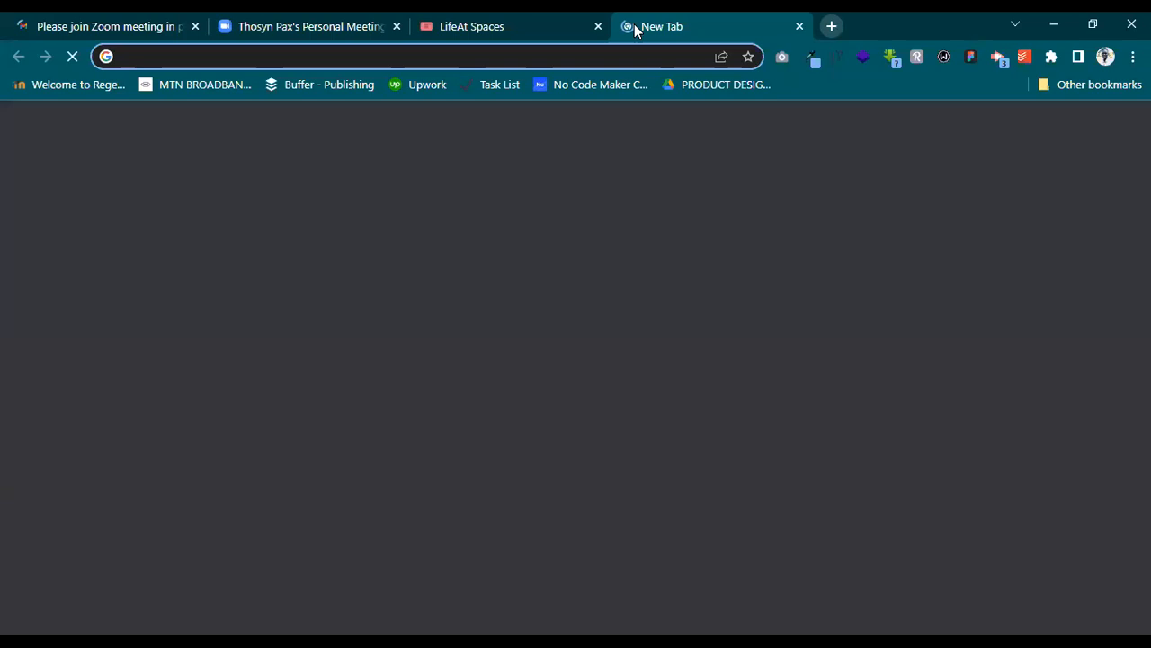
text(figma)
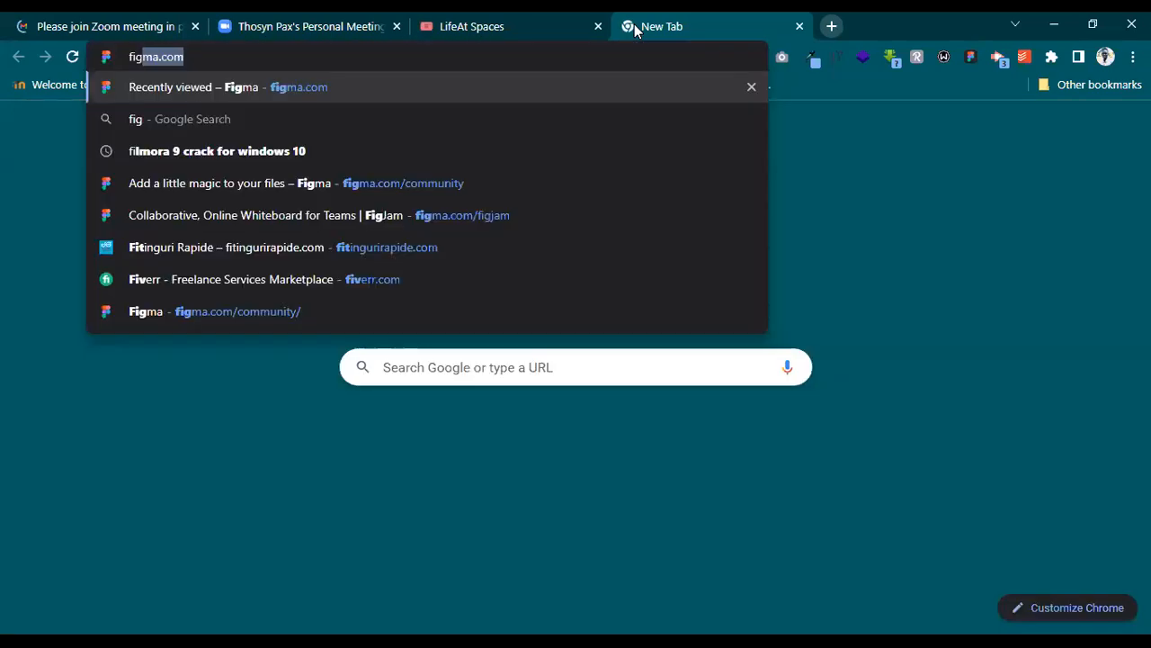
key(BackSpace)
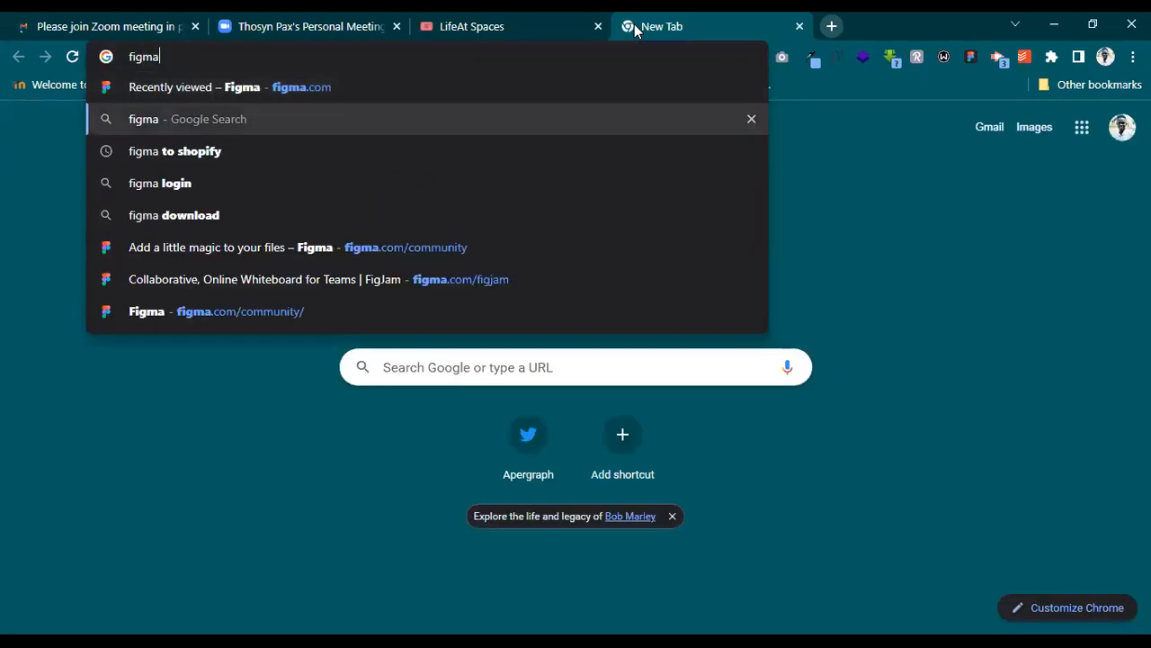
key(Up)
key(Return)
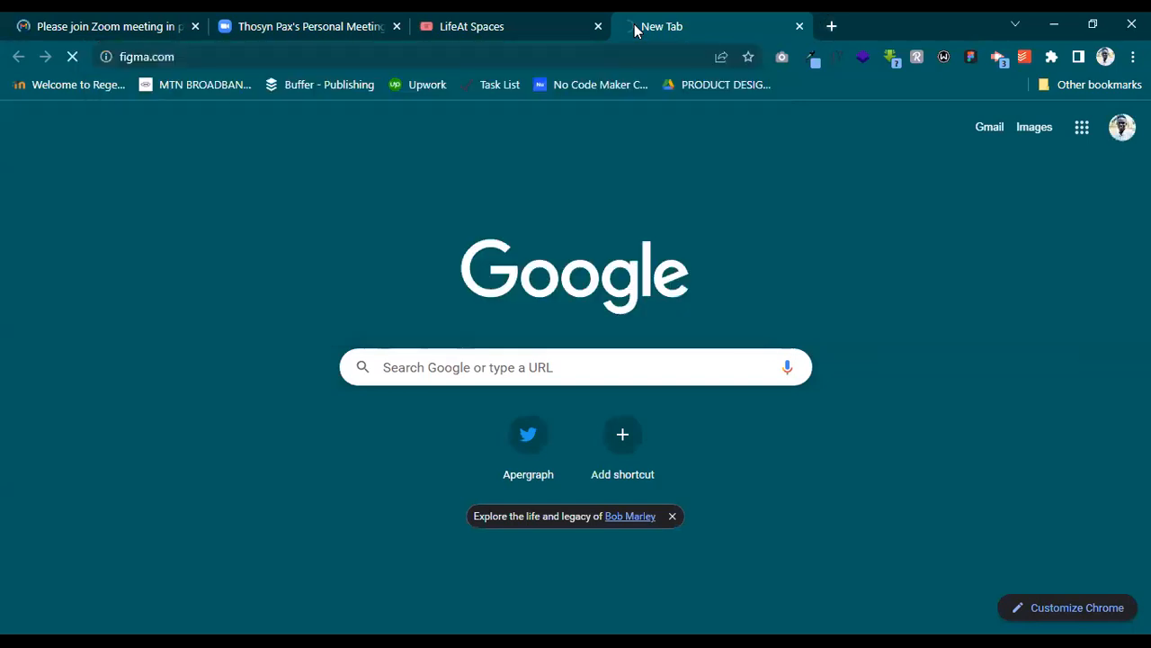
Return to the LifeAt page and save its header logo as an SVG in the Desktop's Lifeat folder
click(564, 20)
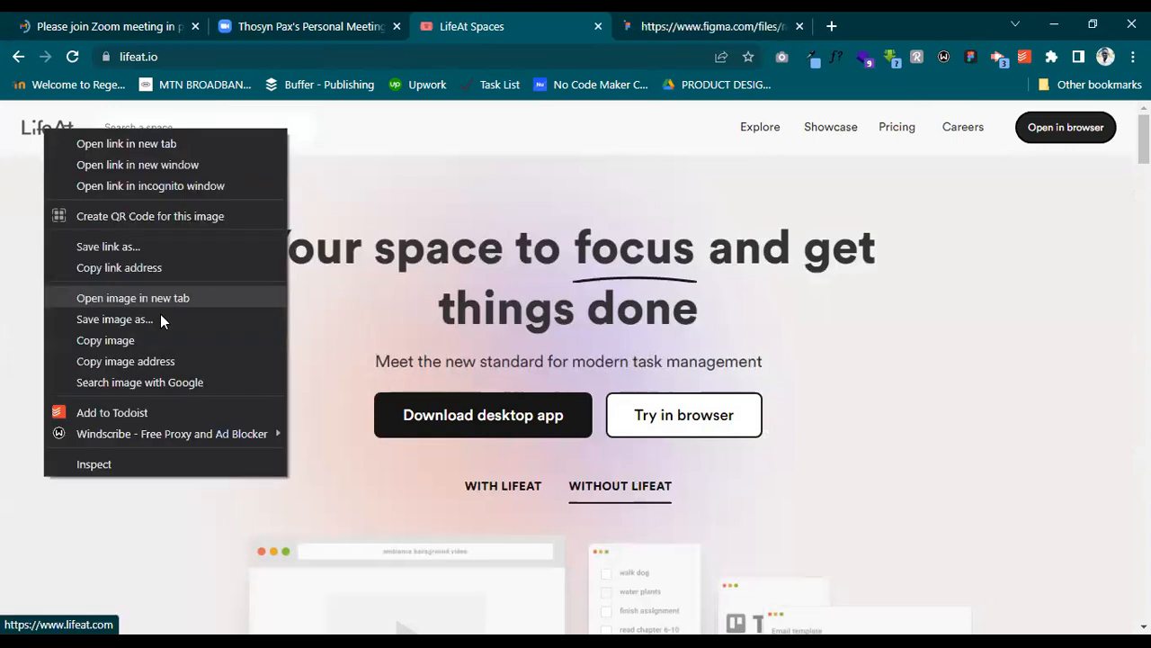
click(283, 311)
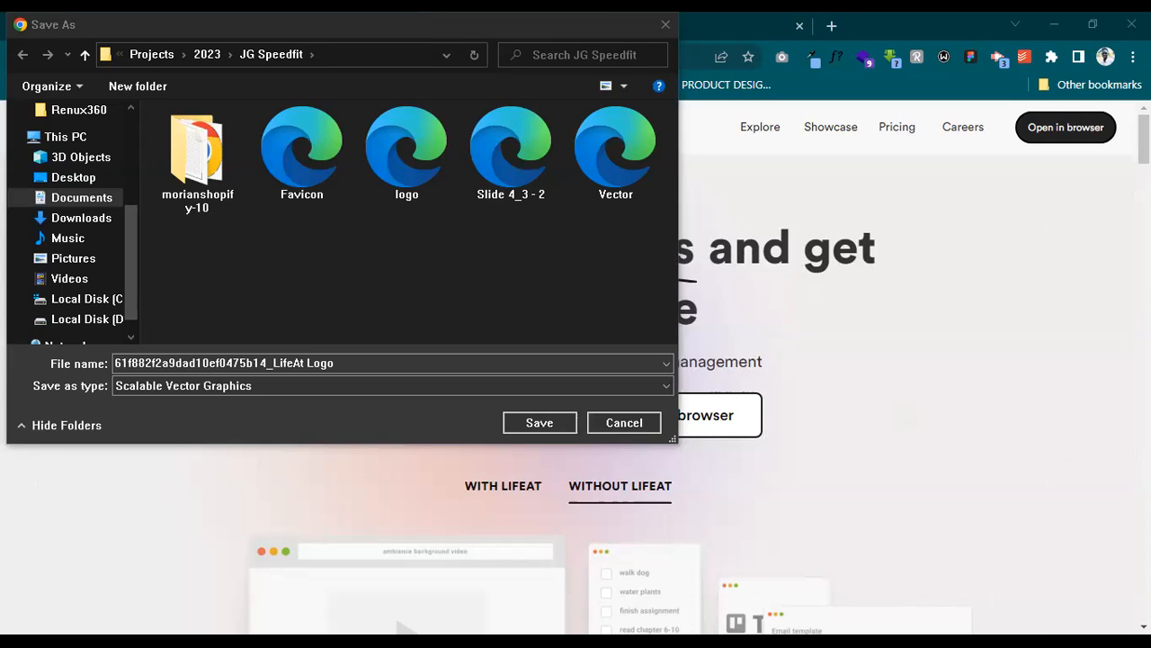
click(109, 178)
double_click(212, 135)
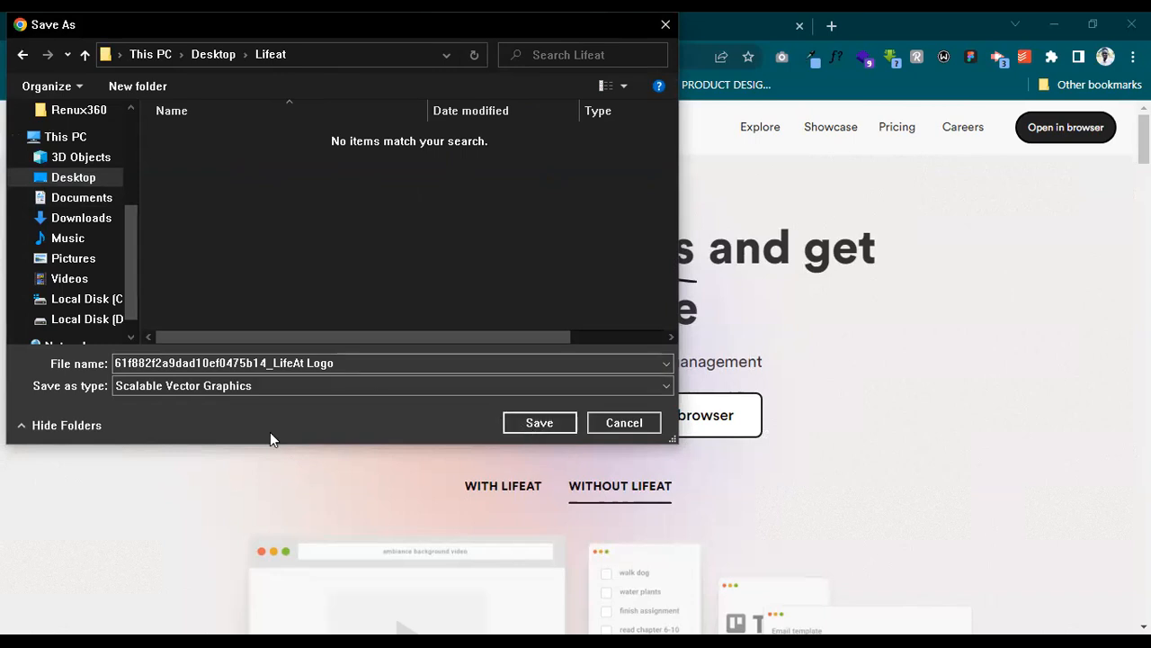
key(Return)
Show the With LifeAt preview and save its illustration as a PNG image in the Lifeat folder
scroll(513, 236, down, 2)
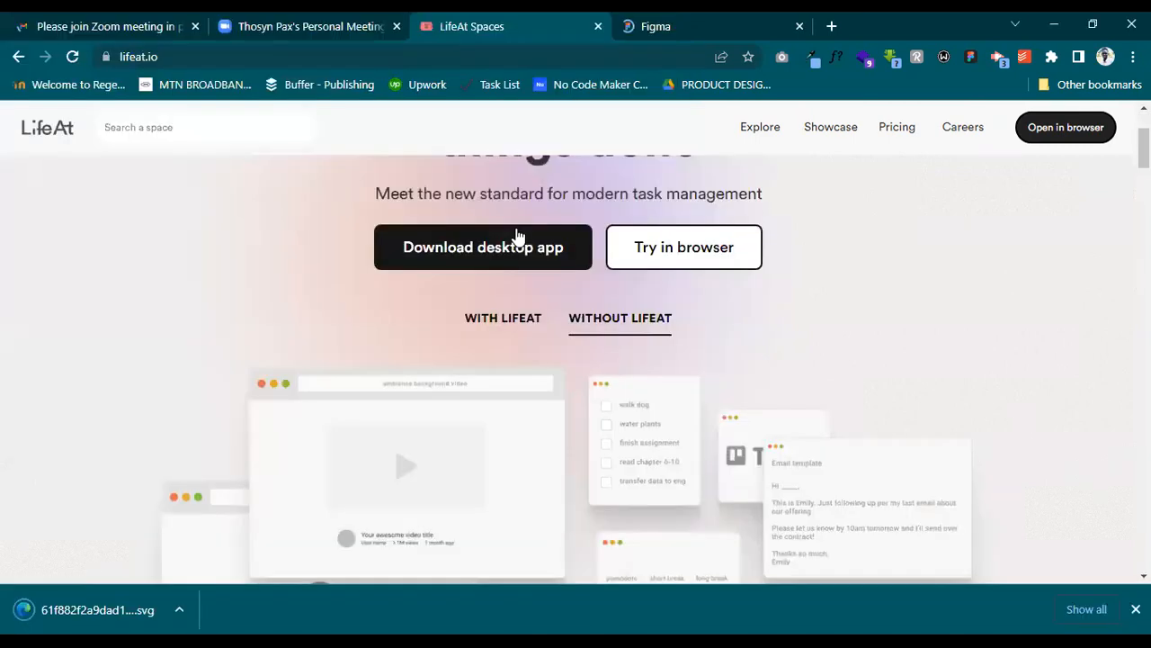
scroll(552, 238, down, 1)
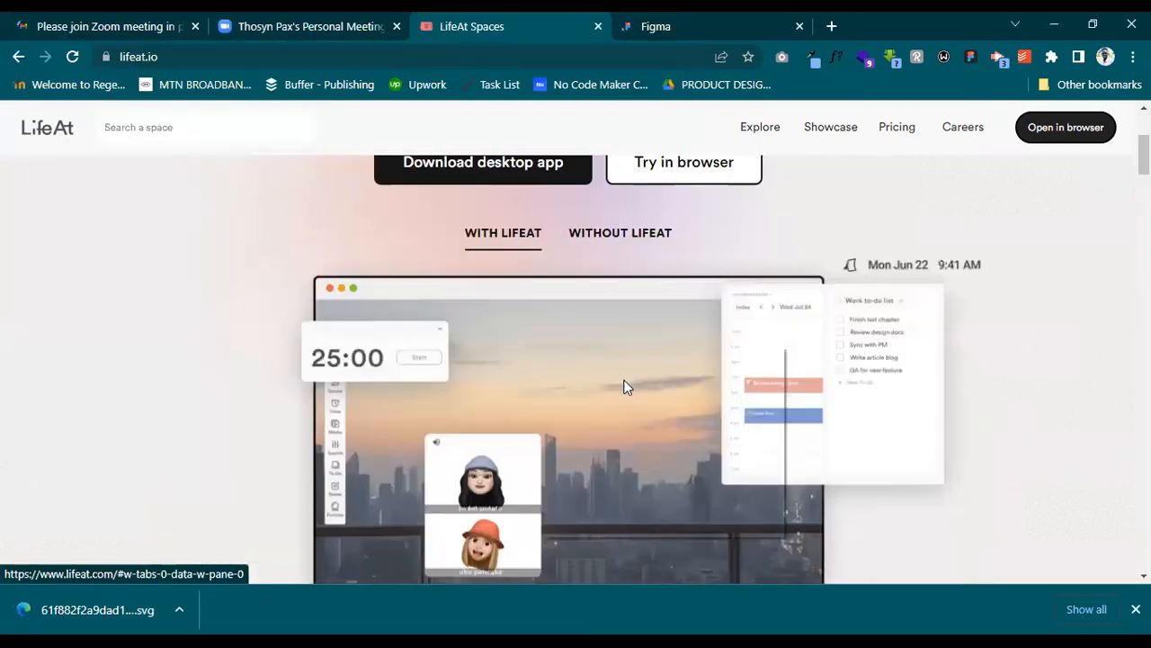
right_click(624, 379)
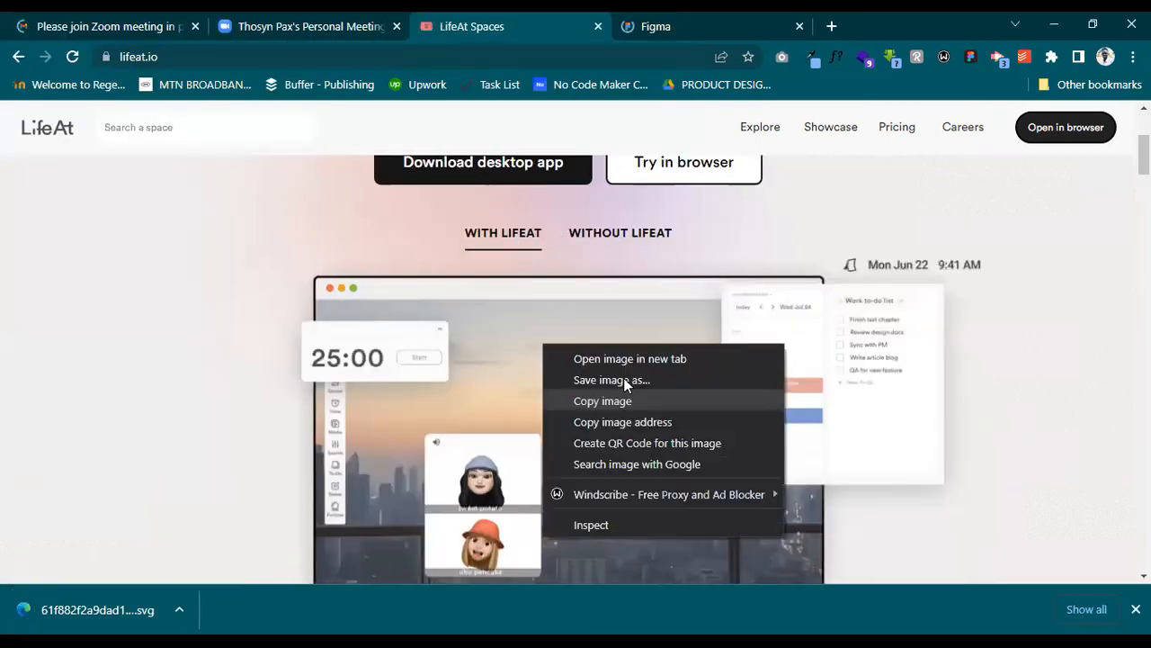
click(349, 332)
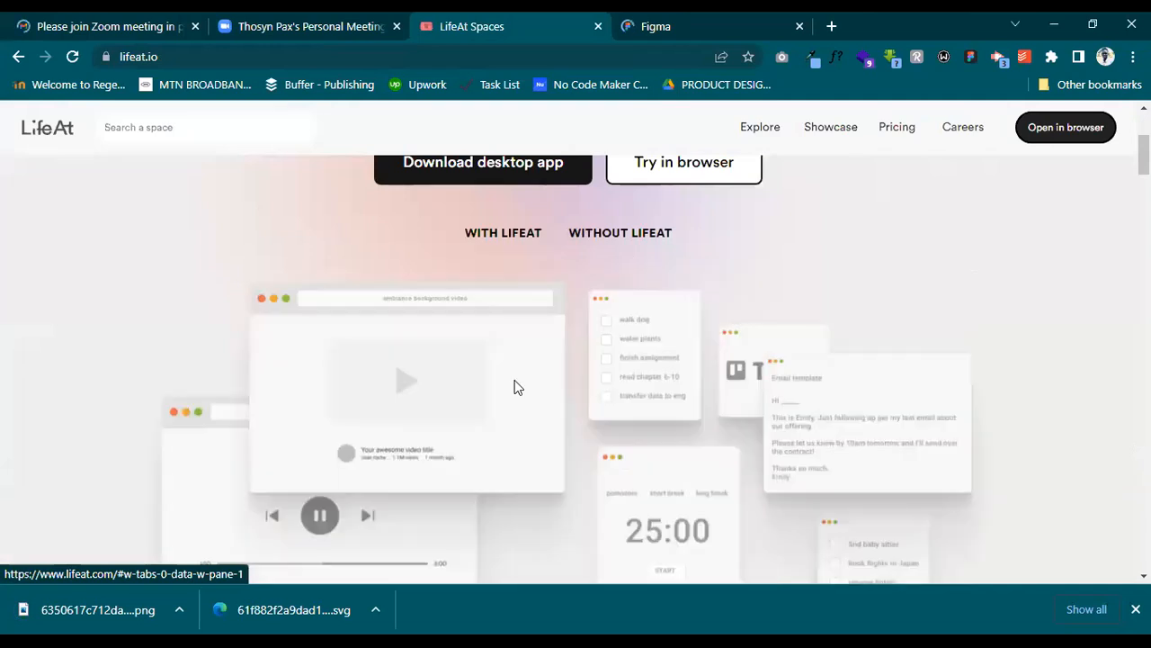
Save the Without LifeAt illustration as a PNG image in the Desktop's Lifeat folder
right_click(590, 417)
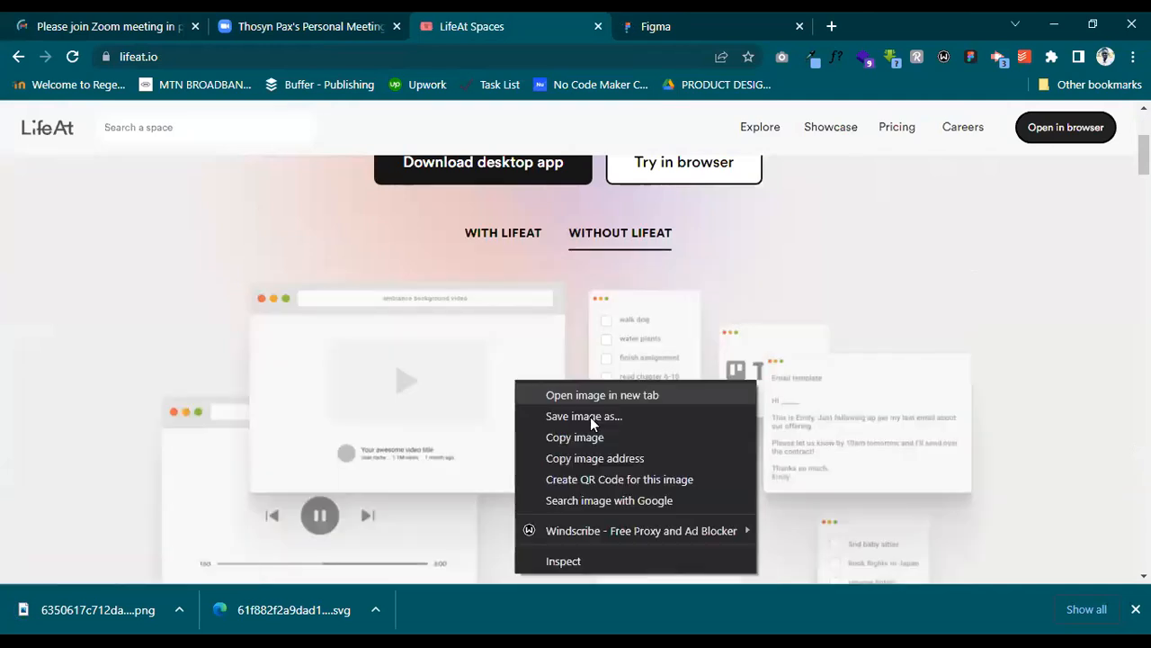
click(590, 417)
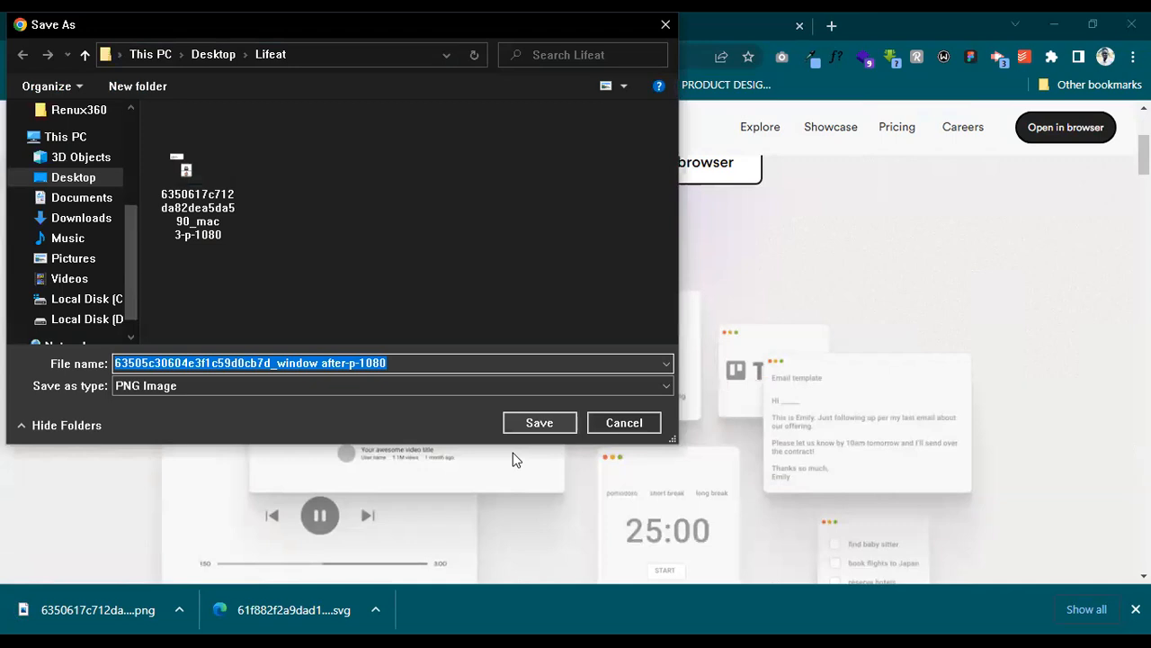
key(Return)
Compare the With LifeAt and Without LifeAt previews below the landing page's headline
scroll(513, 453, up, 5)
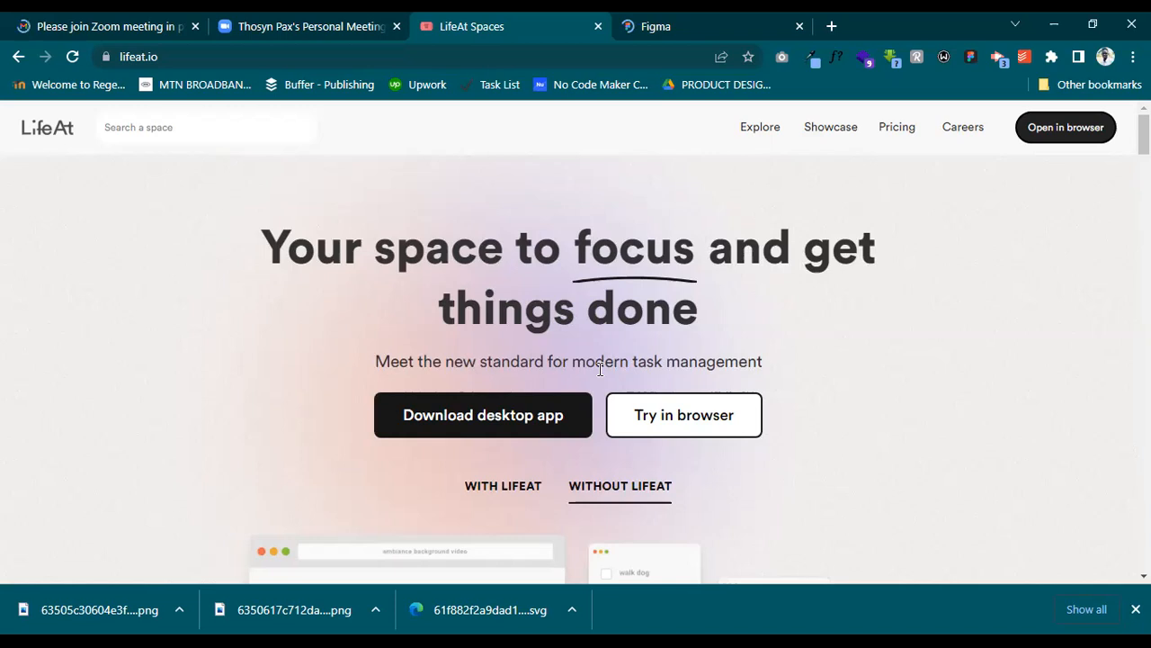
scroll(548, 414, down, 1)
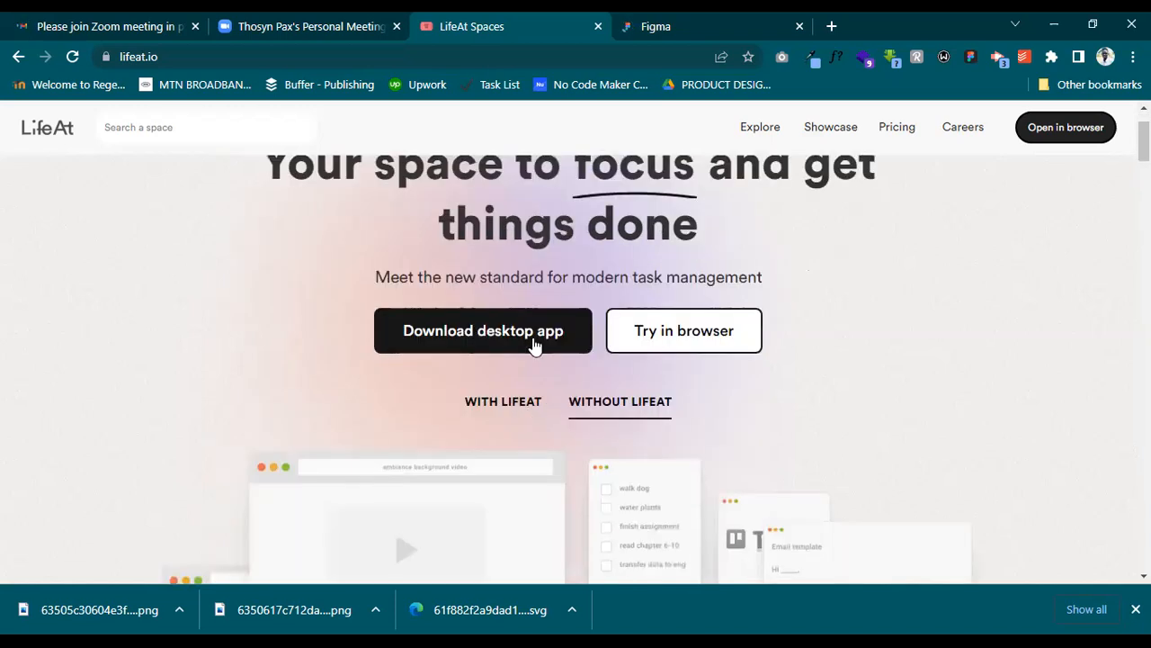
click(549, 400)
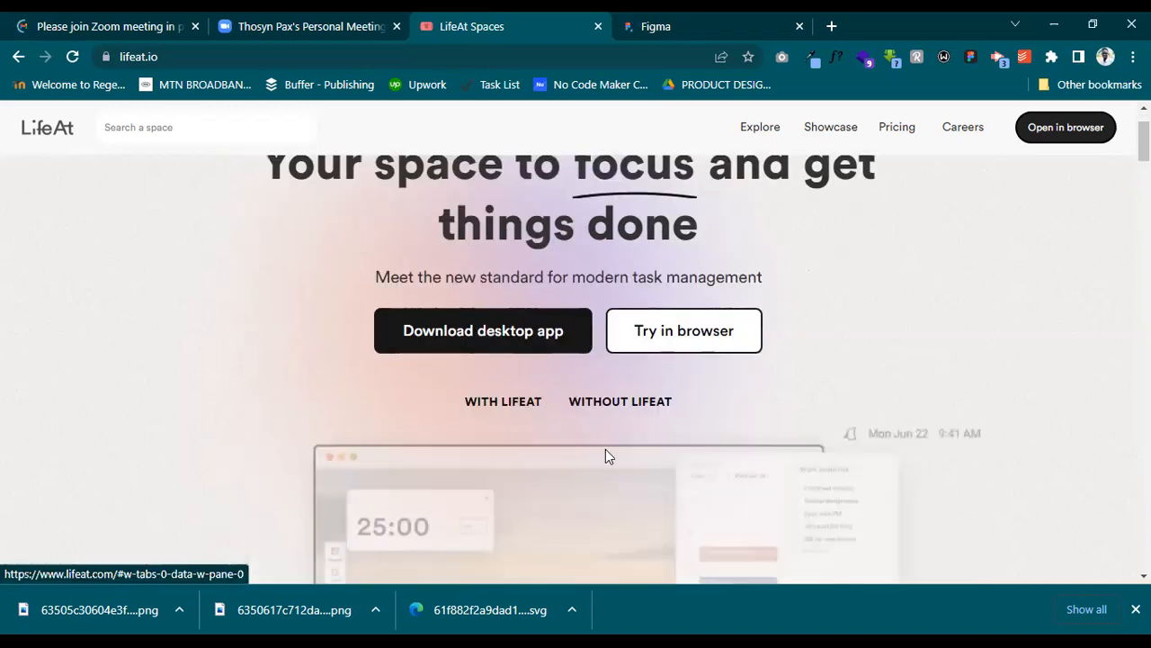
scroll(610, 387, down, 2)
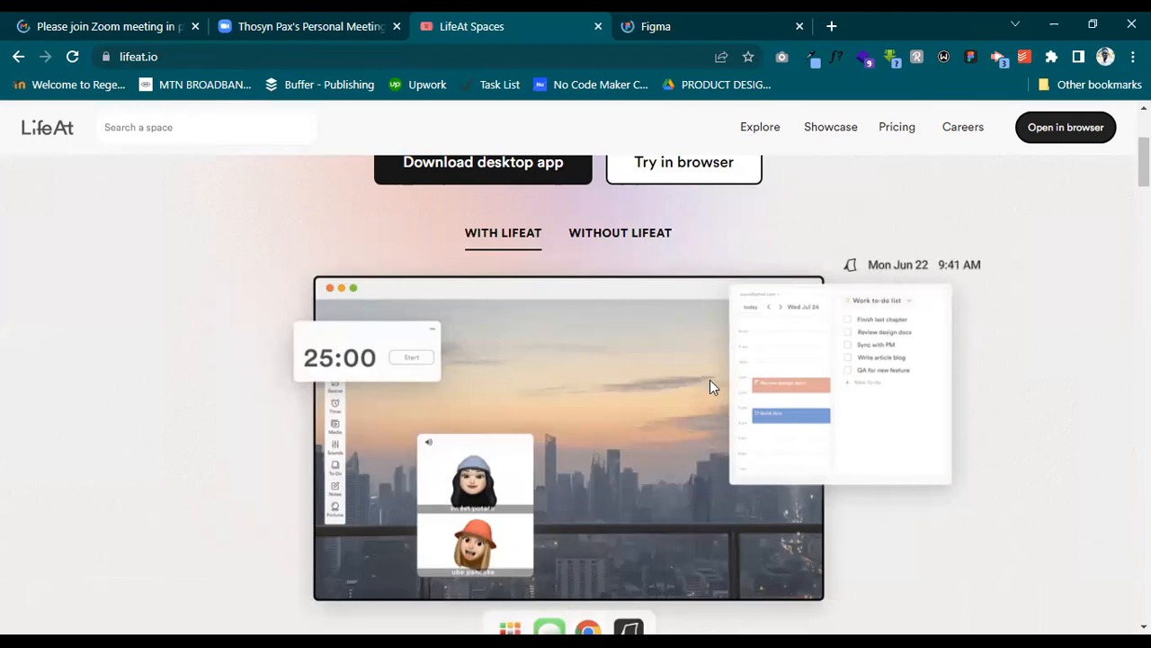
scroll(612, 398, up, 2)
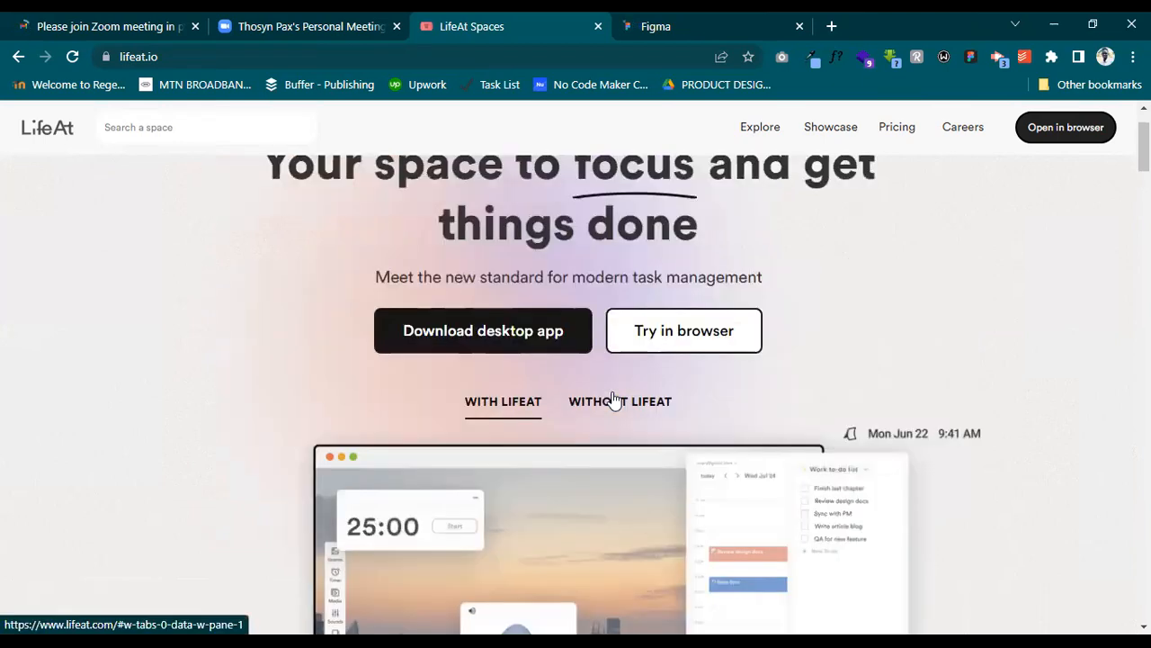
click(612, 399)
scroll(614, 399, up, 1)
scroll(613, 399, down, 3)
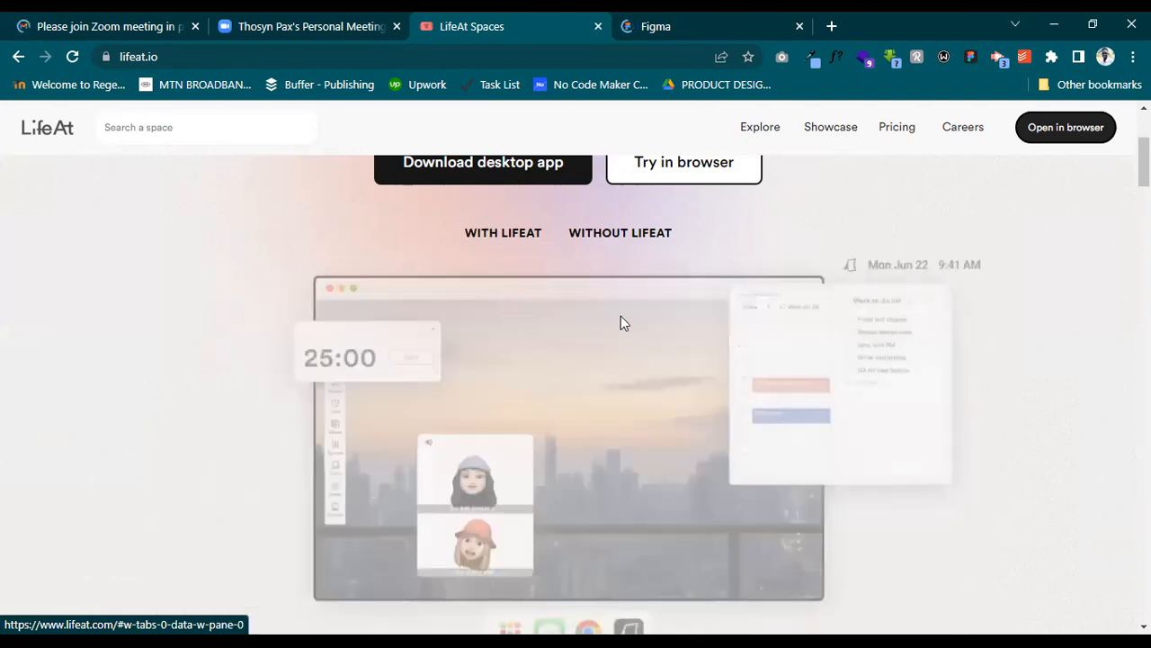
click(616, 236)
scroll(797, 324, up, 3)
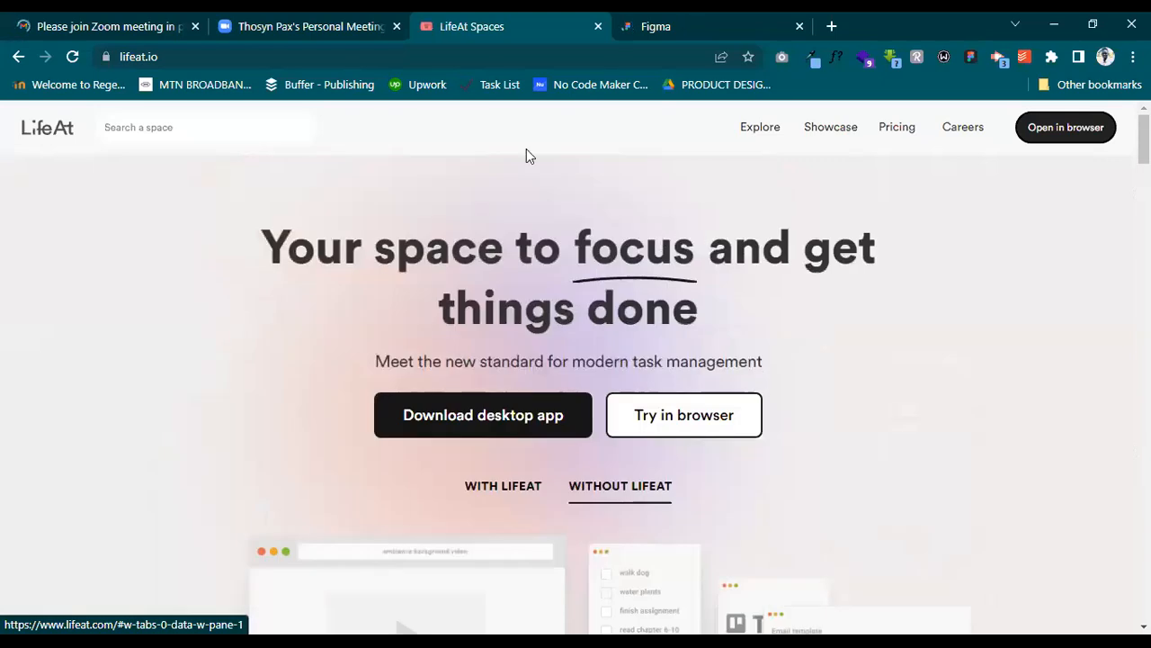
Check the loading of Figma's recent files page and return to the LifeAt landing page
key(ctrl+Tab)
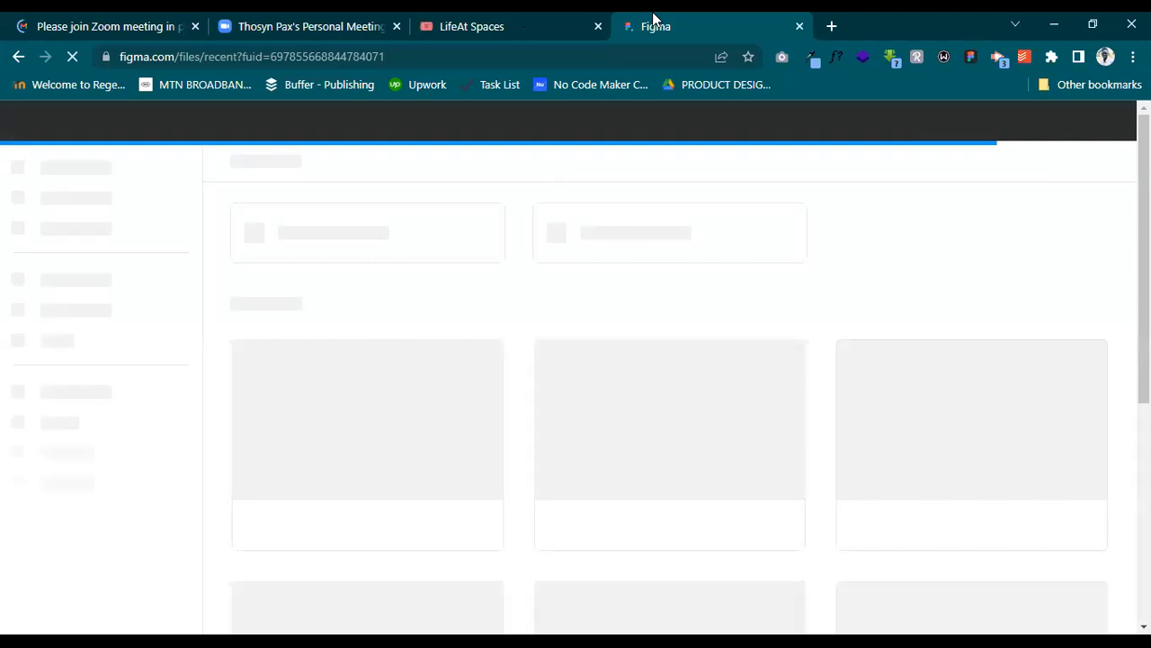
key(ctrl+shift+Tab)
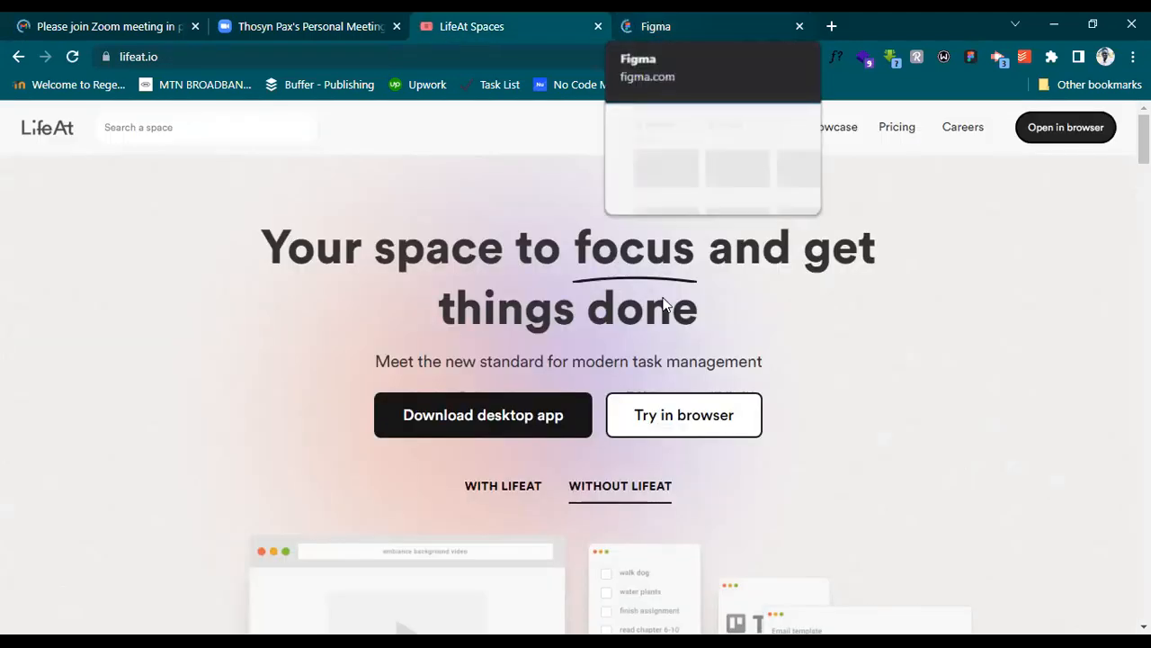
key(ctrl+Tab)
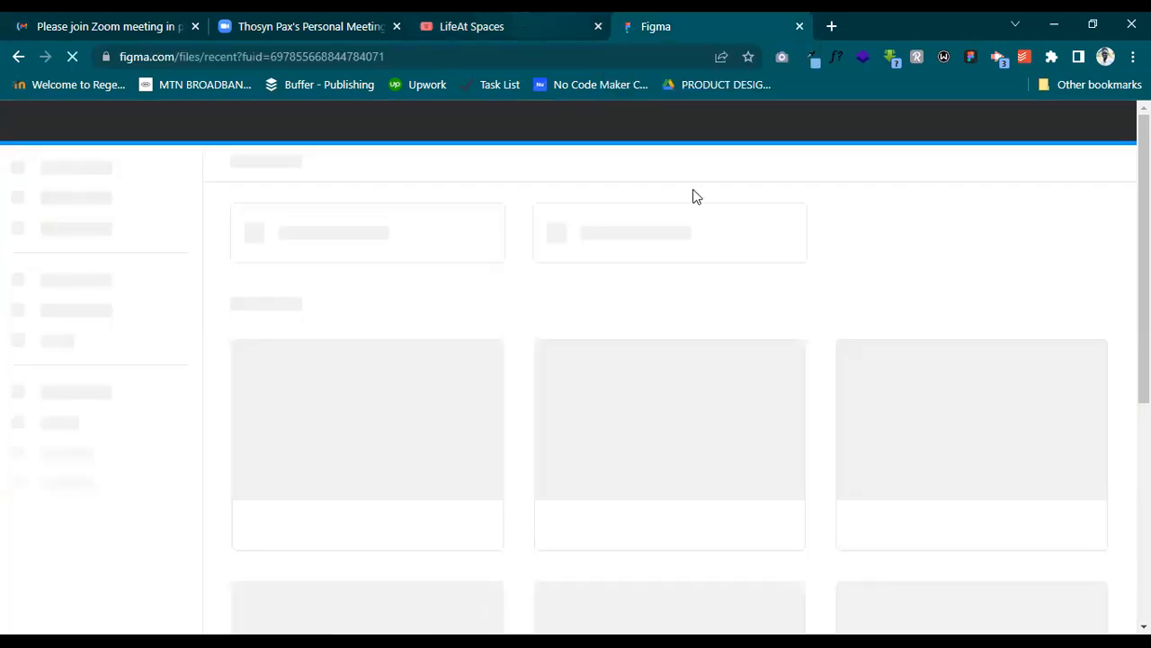
key(ctrl+shift+Tab)
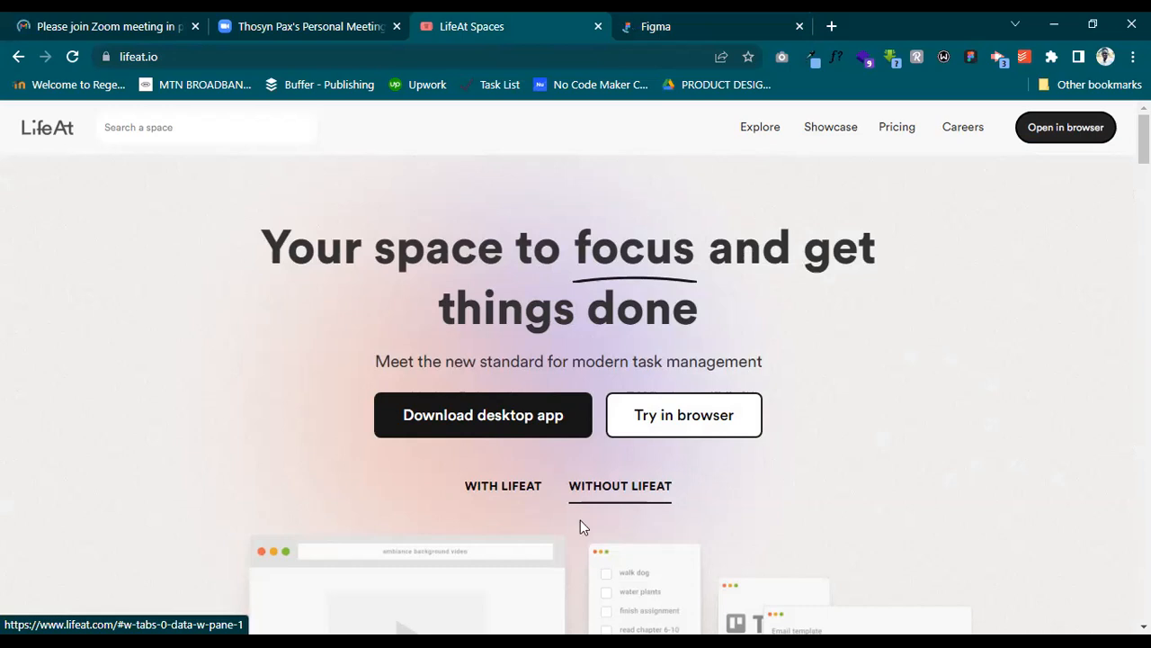
Copy the image address of the Stripe logo in the Trusted by employees at section
scroll(594, 270, down, 5)
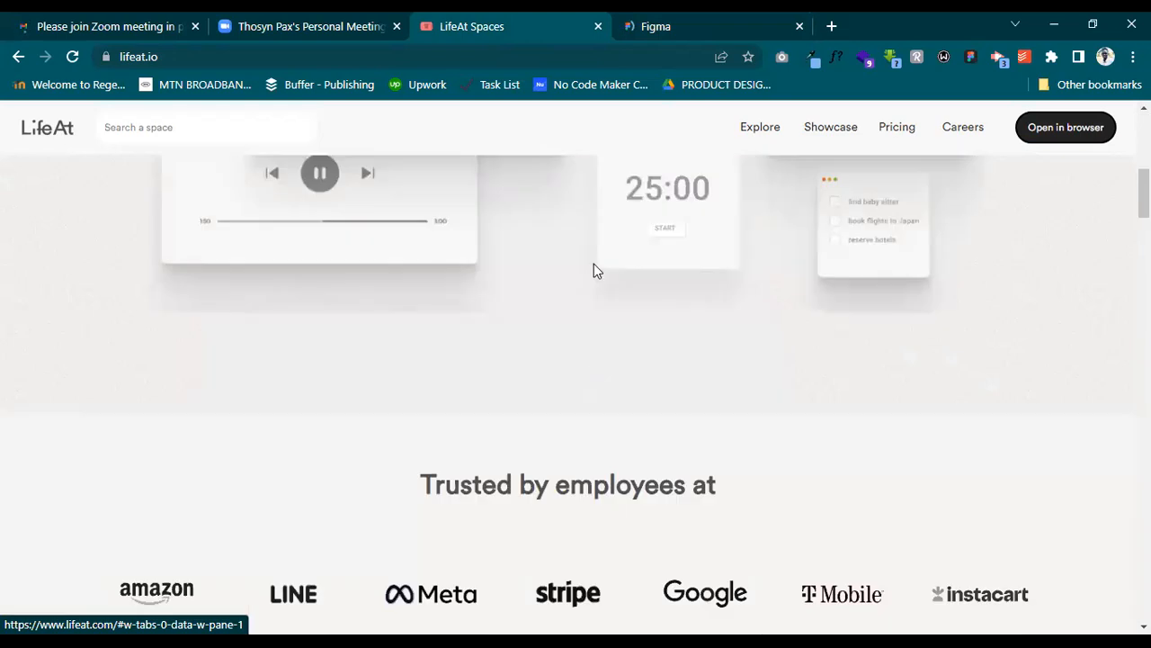
scroll(585, 268, down, 3)
right_click(575, 263)
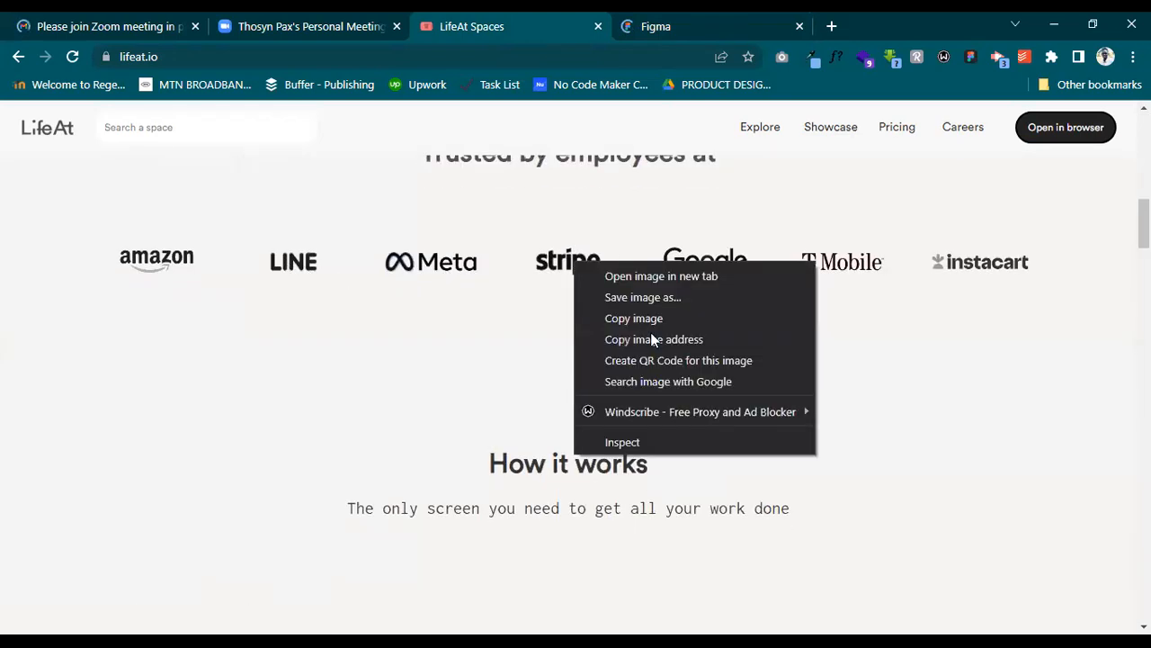
click(617, 342)
scroll(580, 405, down, 1)
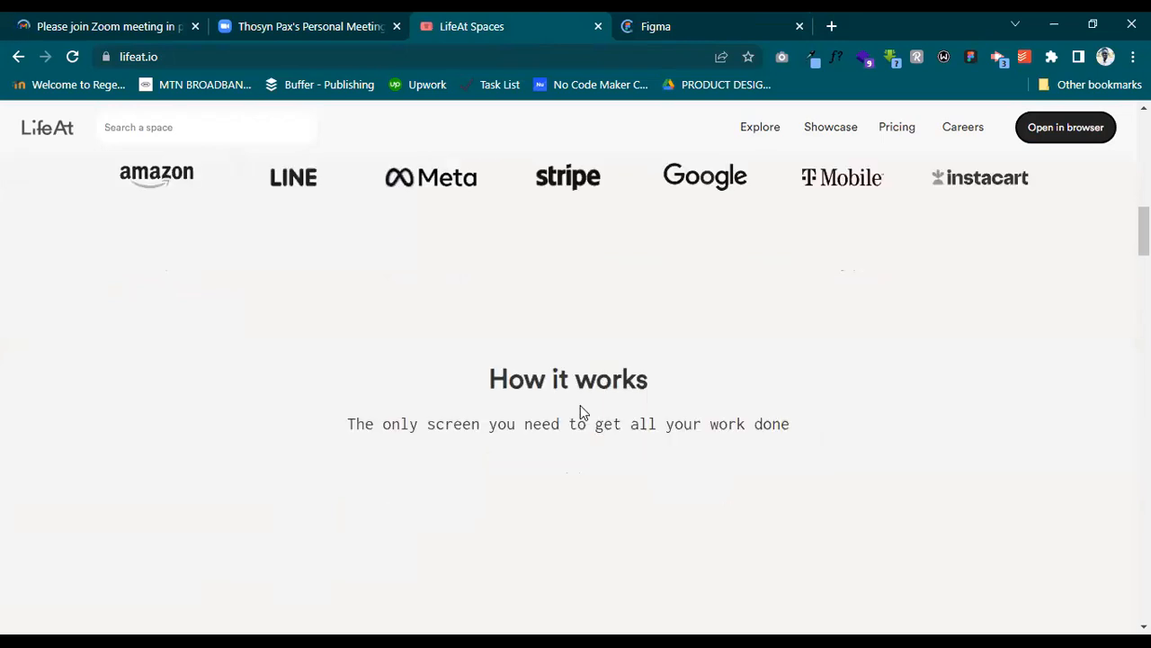
Review the LifeAt landing page from the hero section through How it works, Deep focus experiences and the task and calendar section
scroll(535, 297, down, 7)
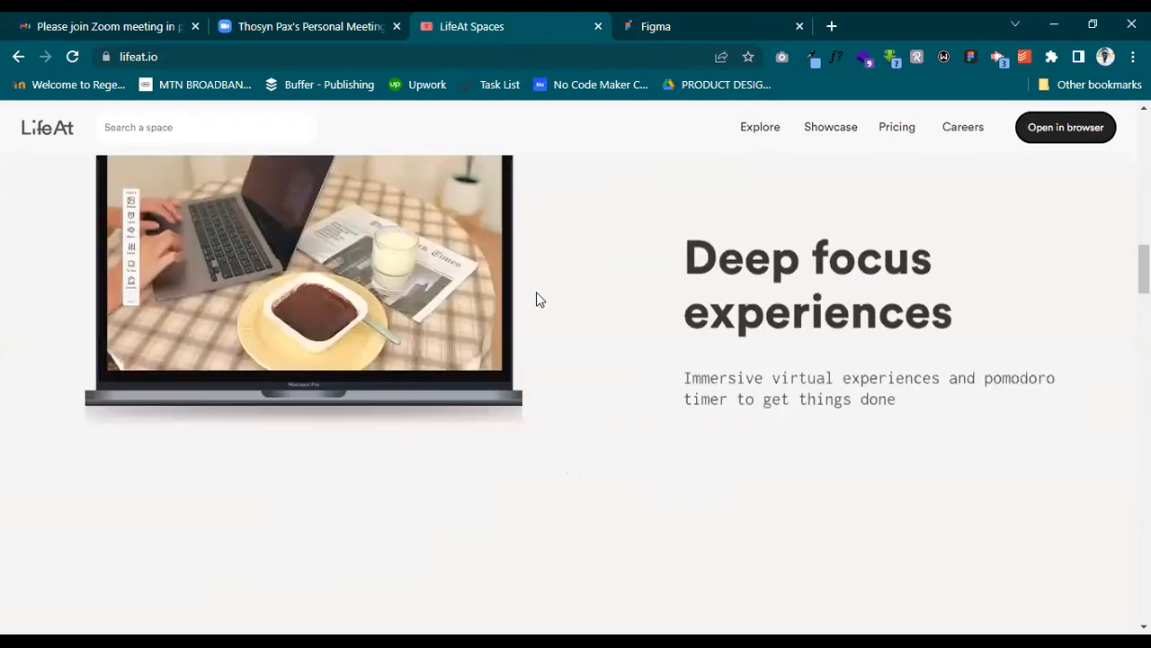
scroll(812, 437, down, 2)
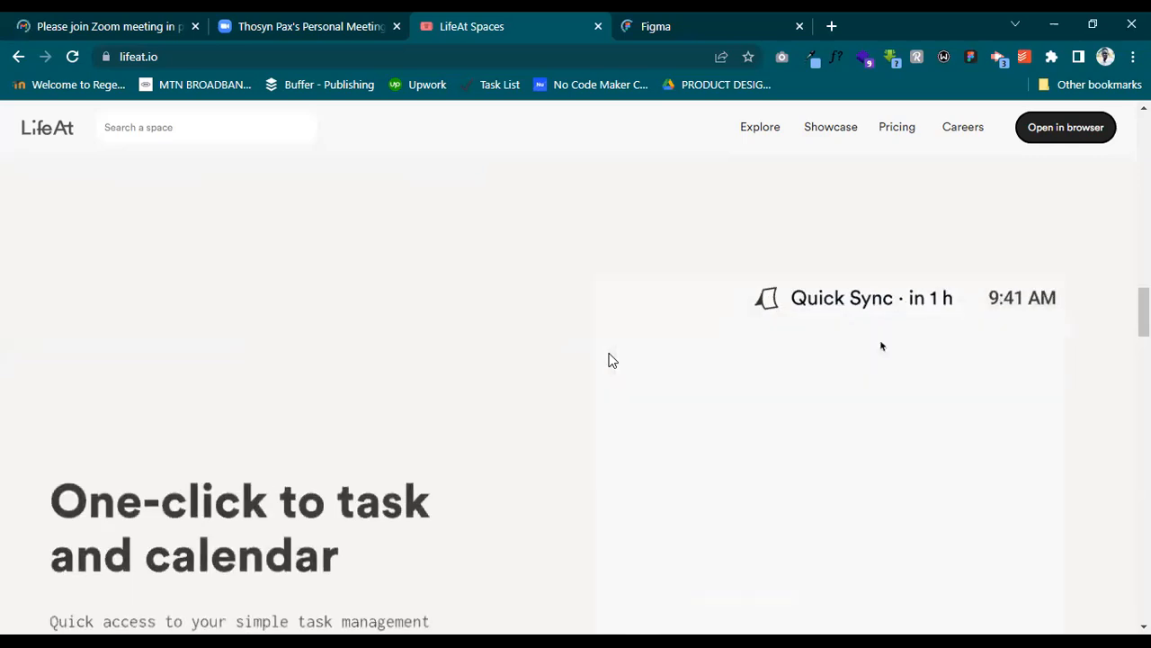
scroll(609, 360, up, 20)
scroll(609, 360, down, 2)
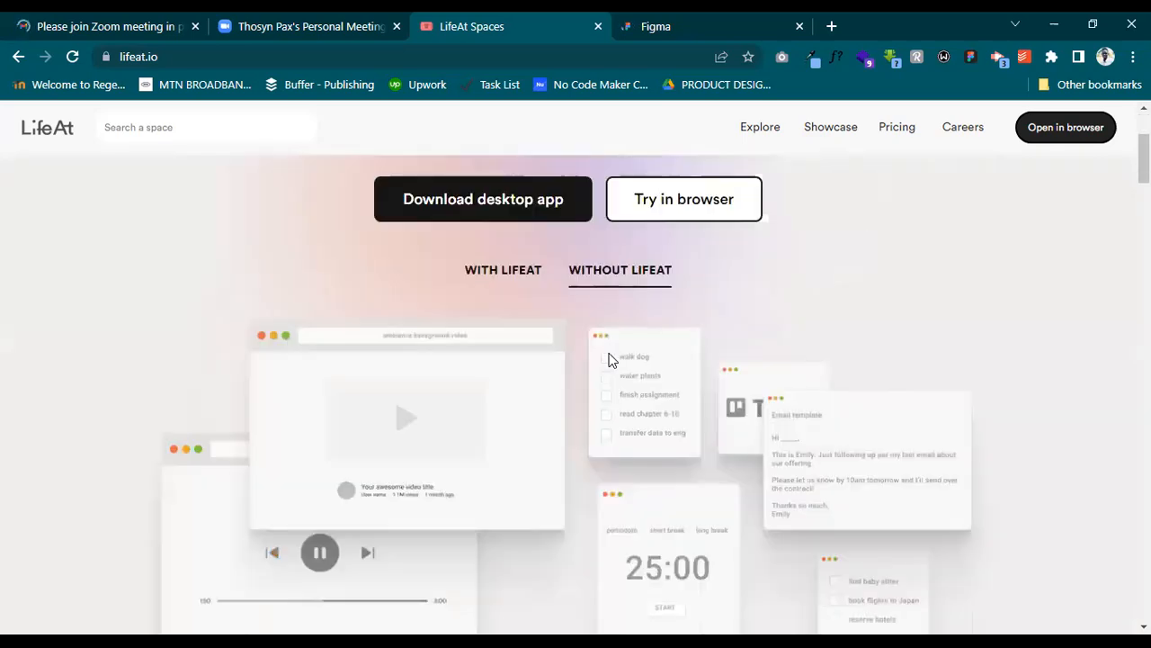
scroll(609, 360, down, 8)
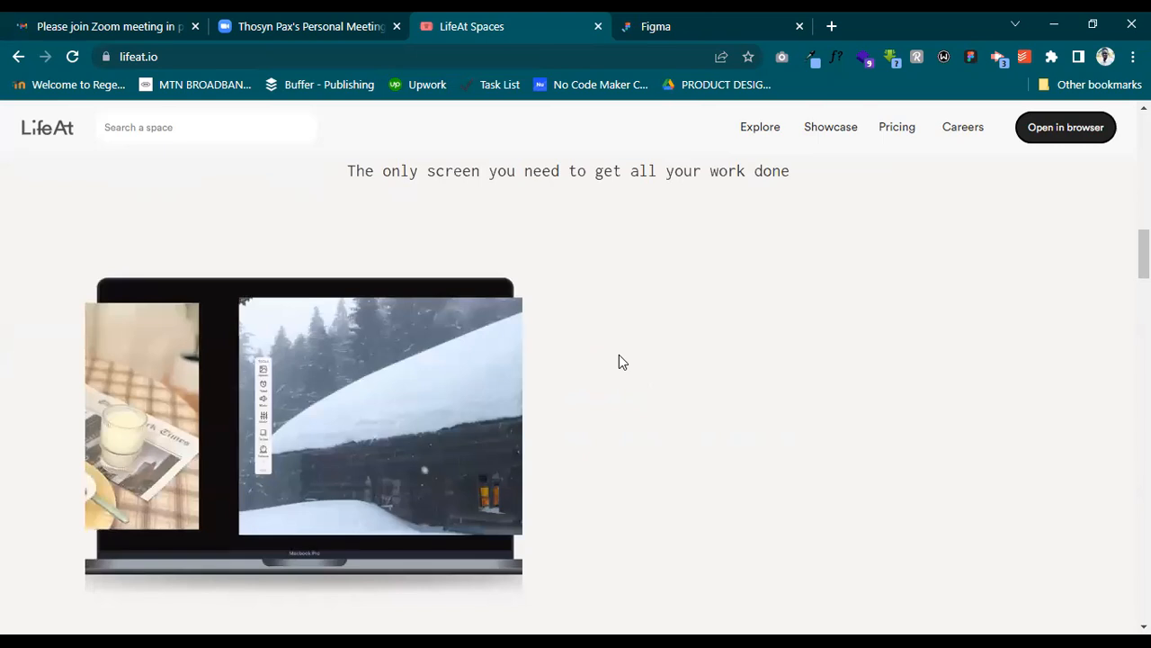
scroll(619, 359, up, 8)
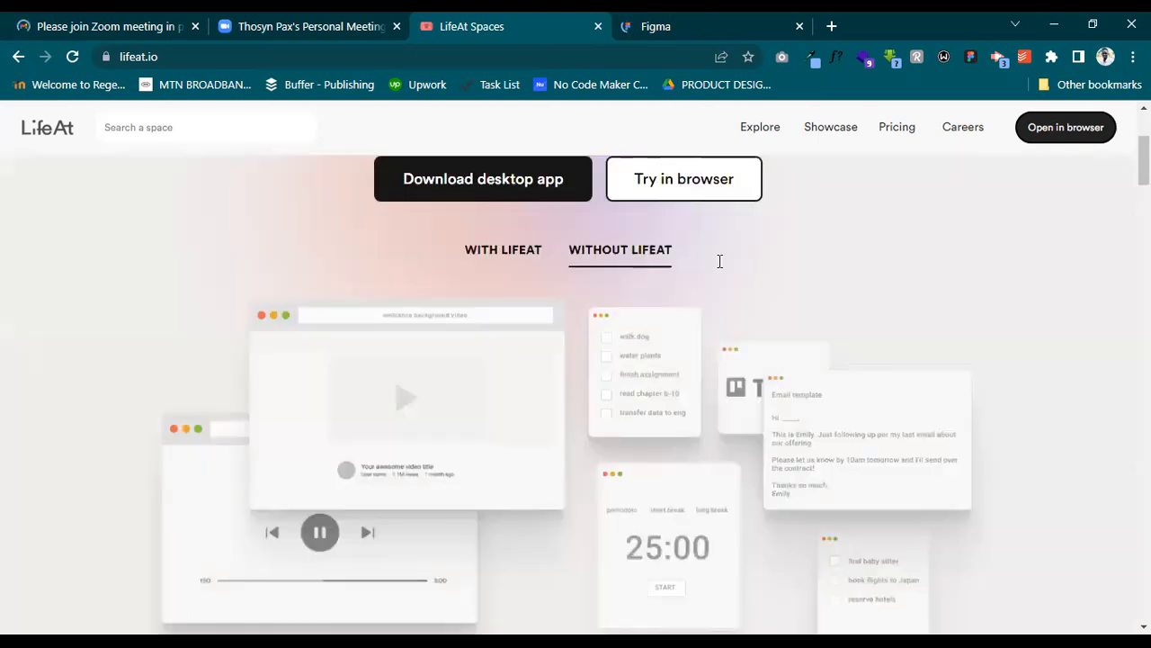
scroll(719, 261, up, 3)
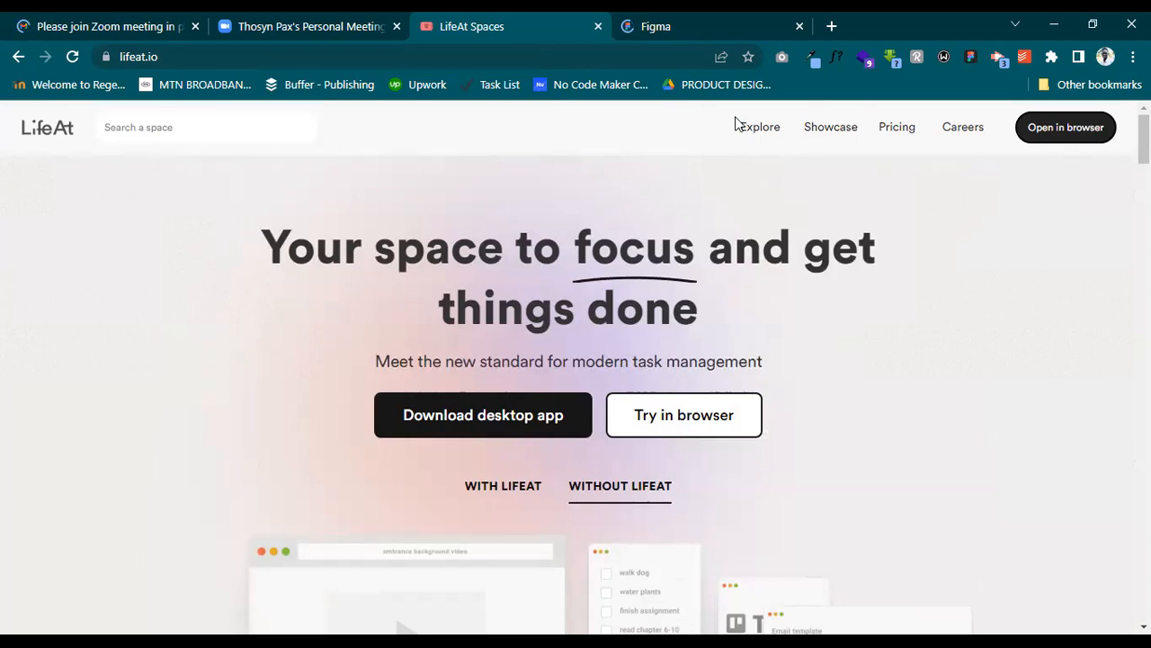
Switch to Figma to start a new design file, and activate WhatFont on the LifeAt landing page
key(ctrl+Tab)
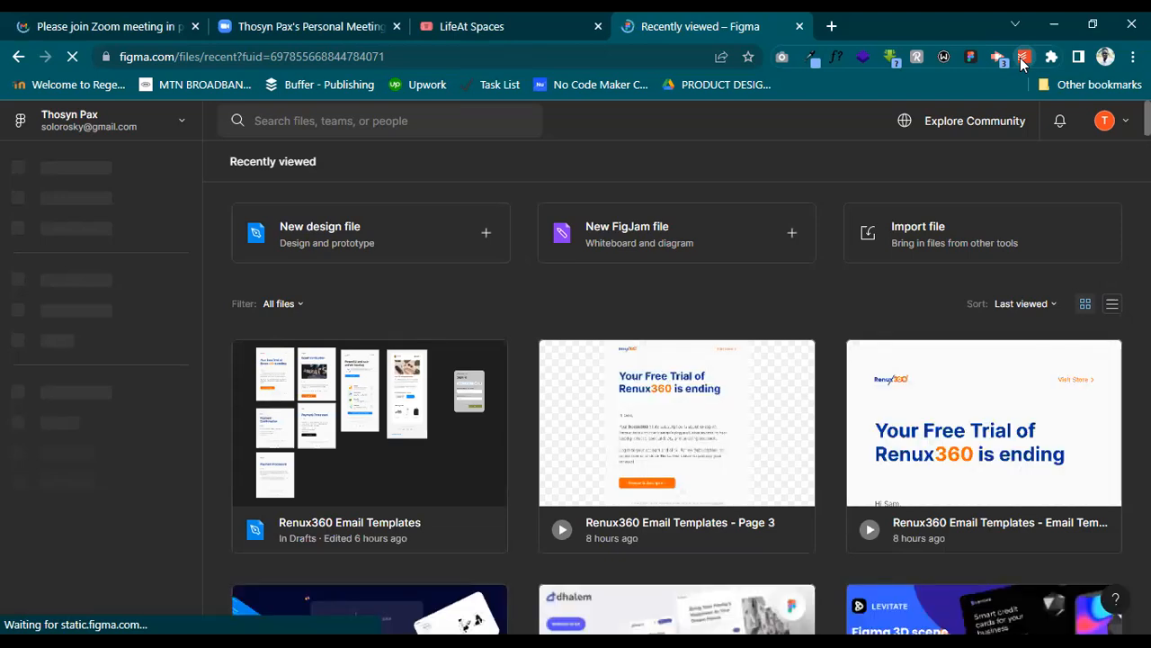
click(1023, 58)
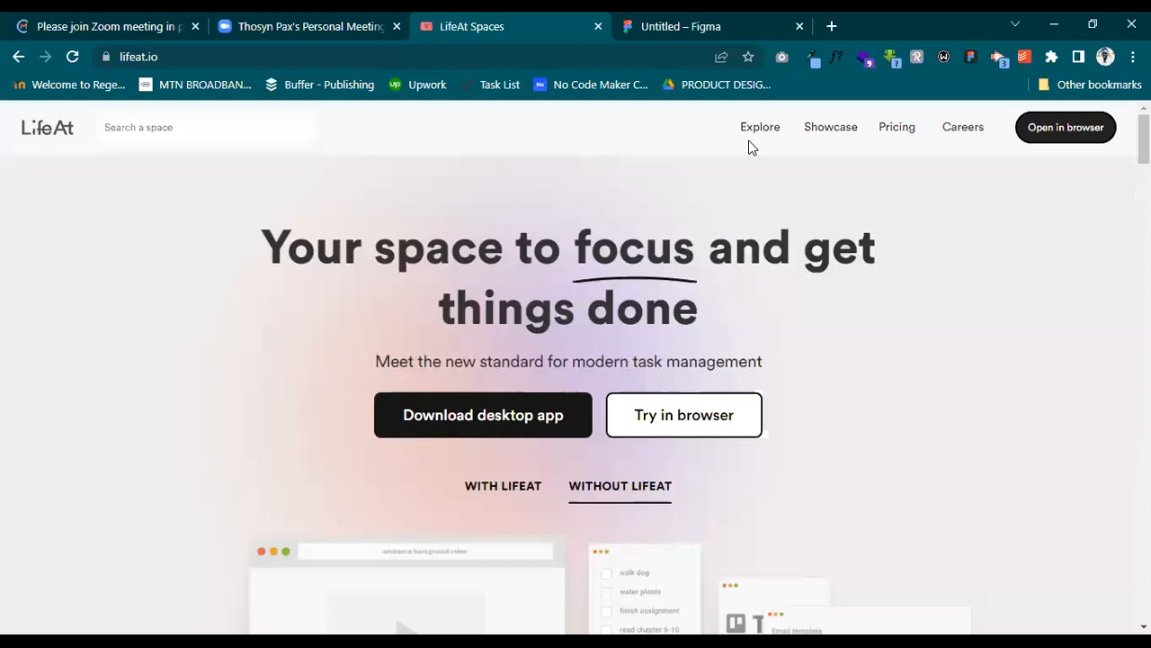
click(839, 57)
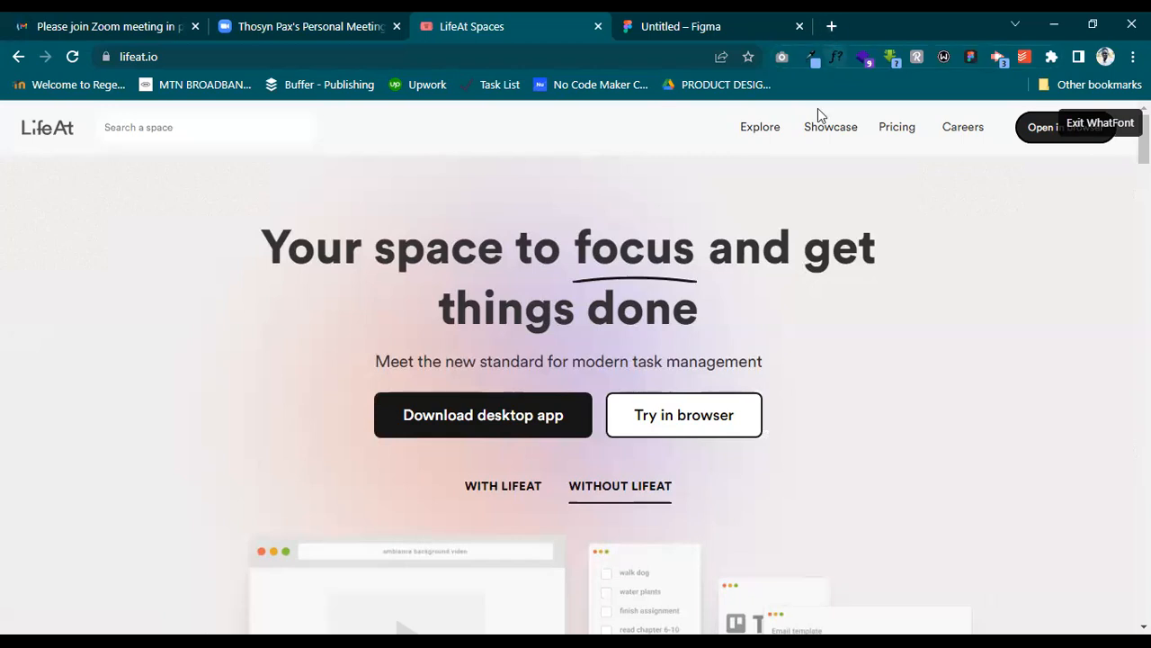
Search the web for "whatfont chrome extension" in a new tab and open the What font extension result in the Chrome Web Store
key(ctrl+t)
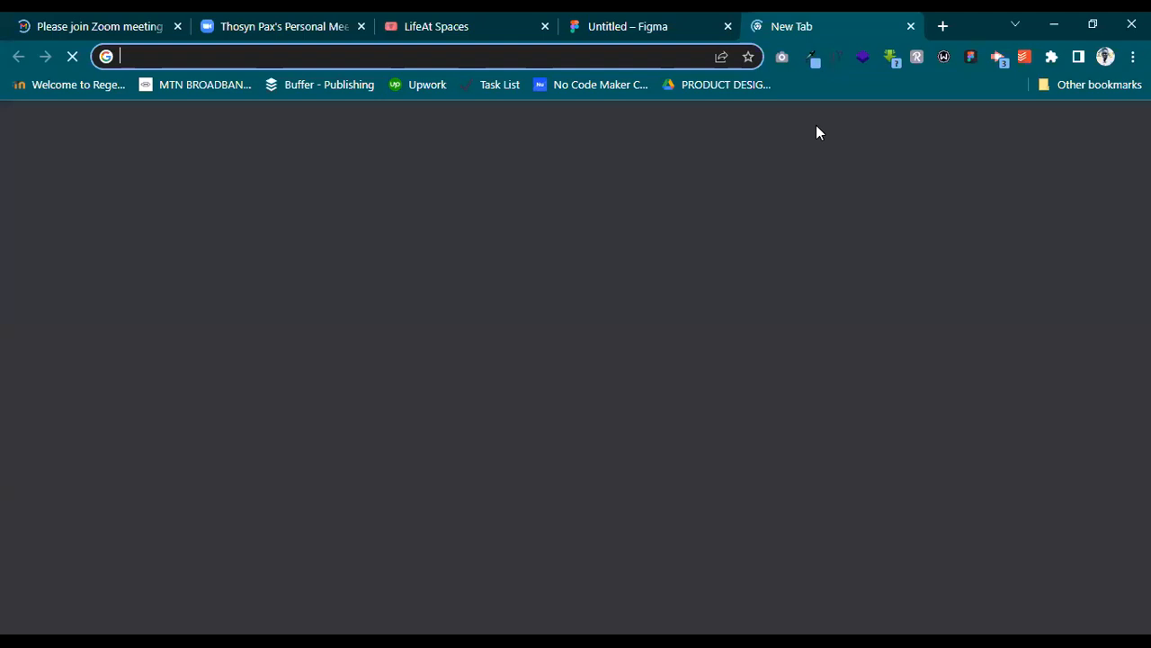
text(what)
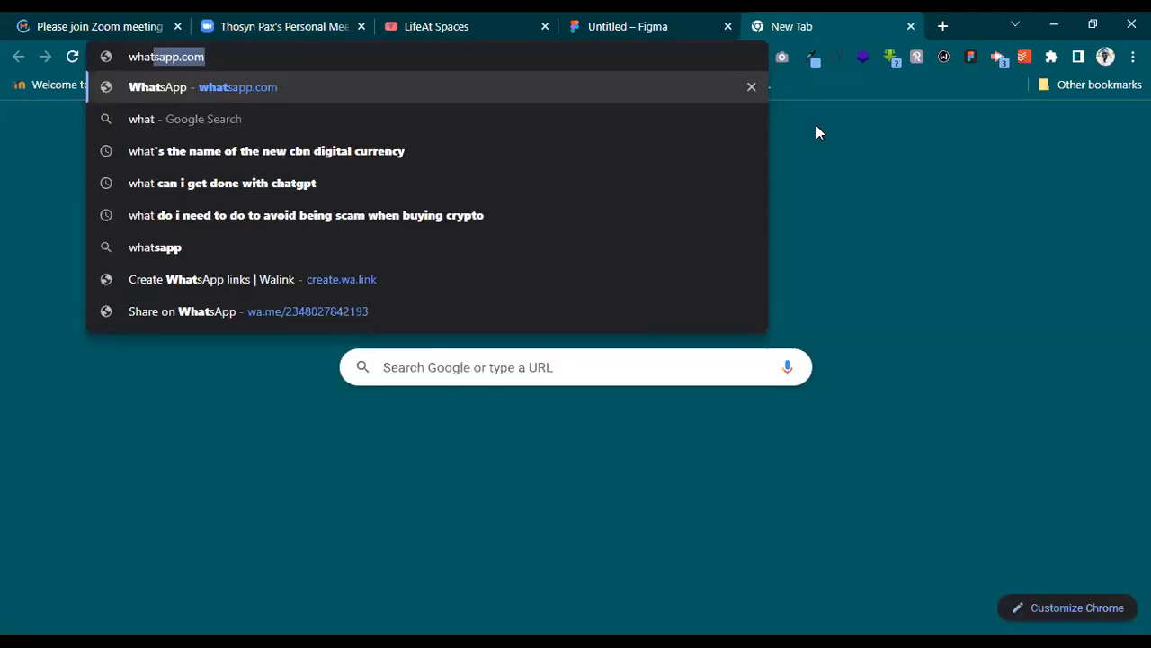
text(font)
key(Down)
key(Down)
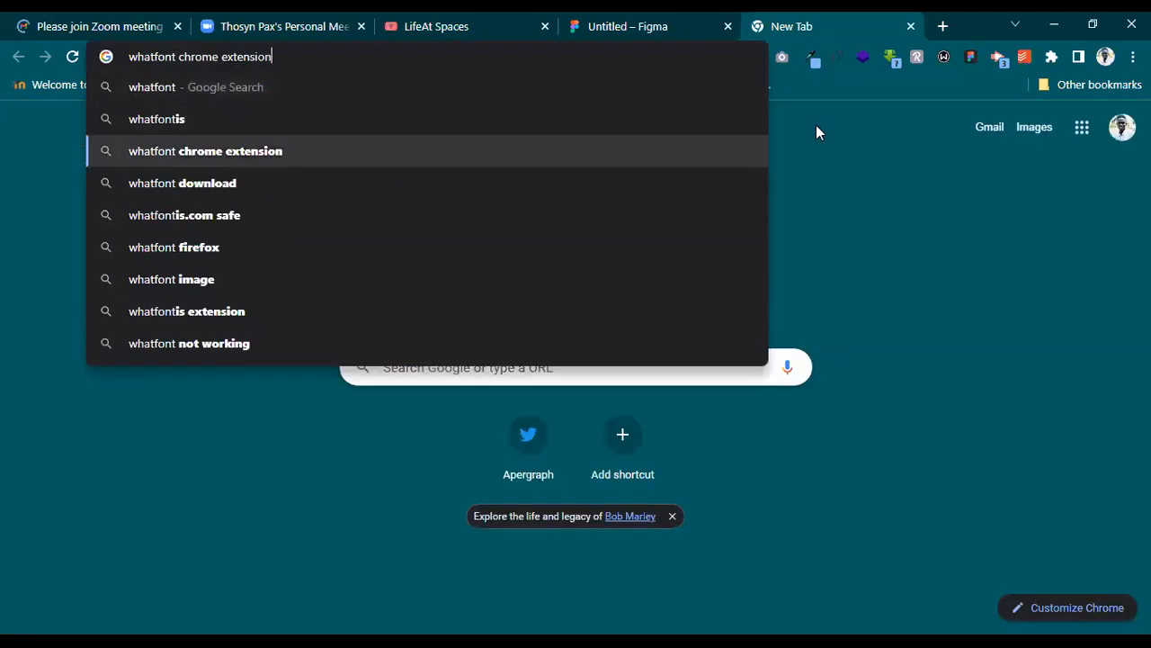
key(Return)
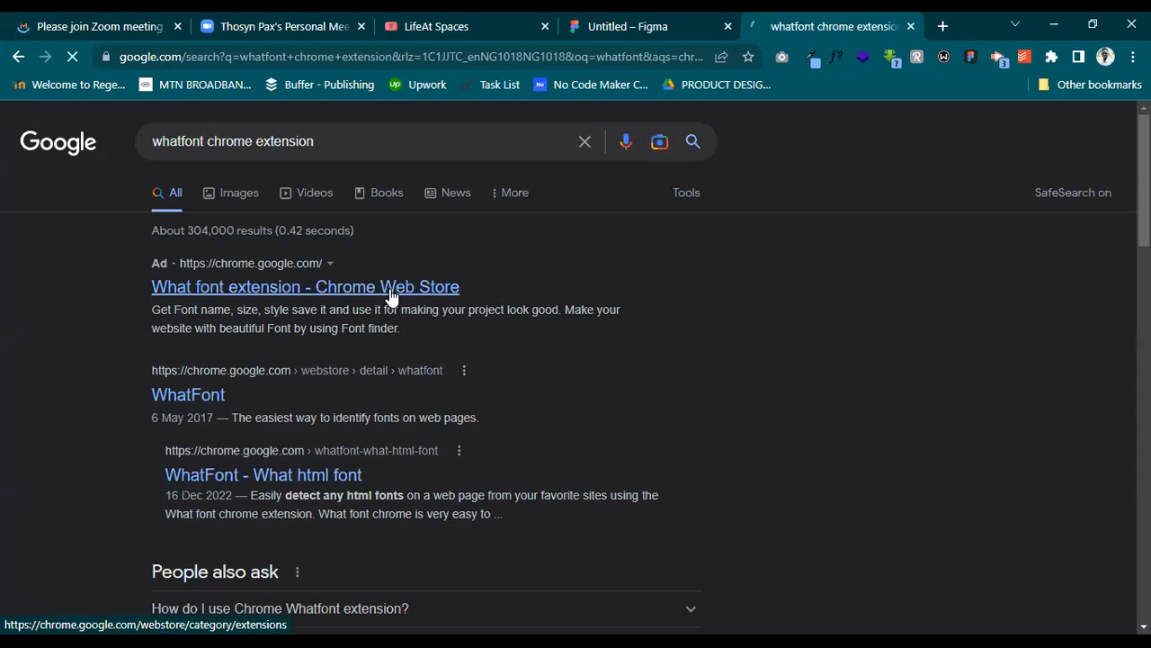
click(390, 292)
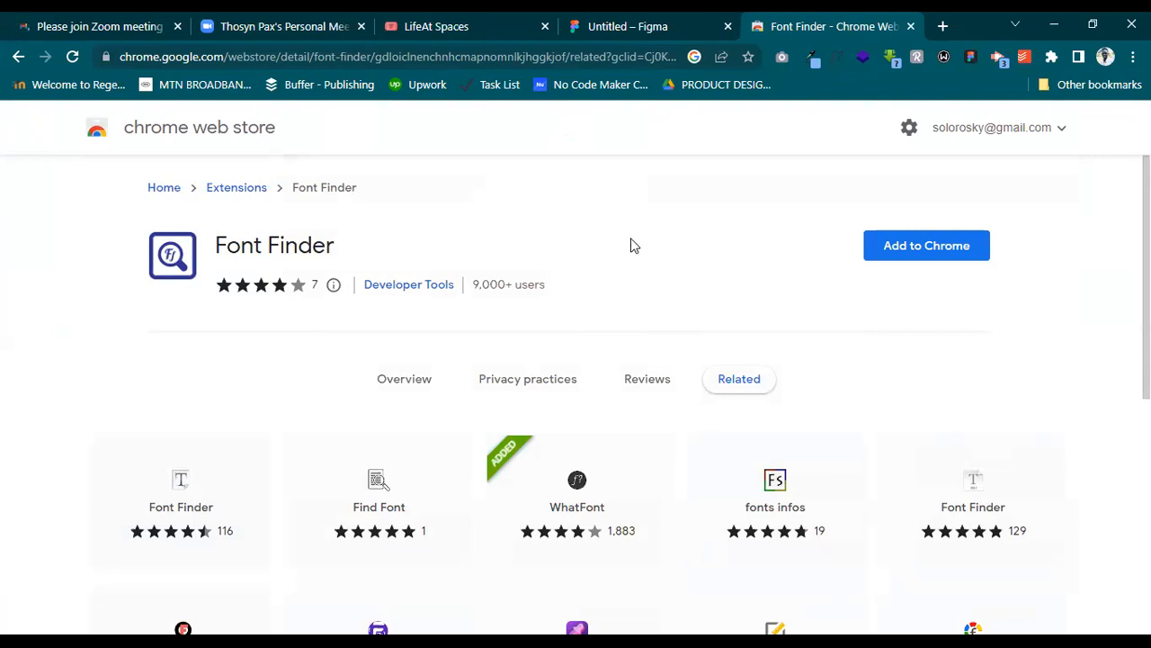
Show the browser's installed extensions and locate WhatFont among them
click(959, 258)
click(1051, 58)
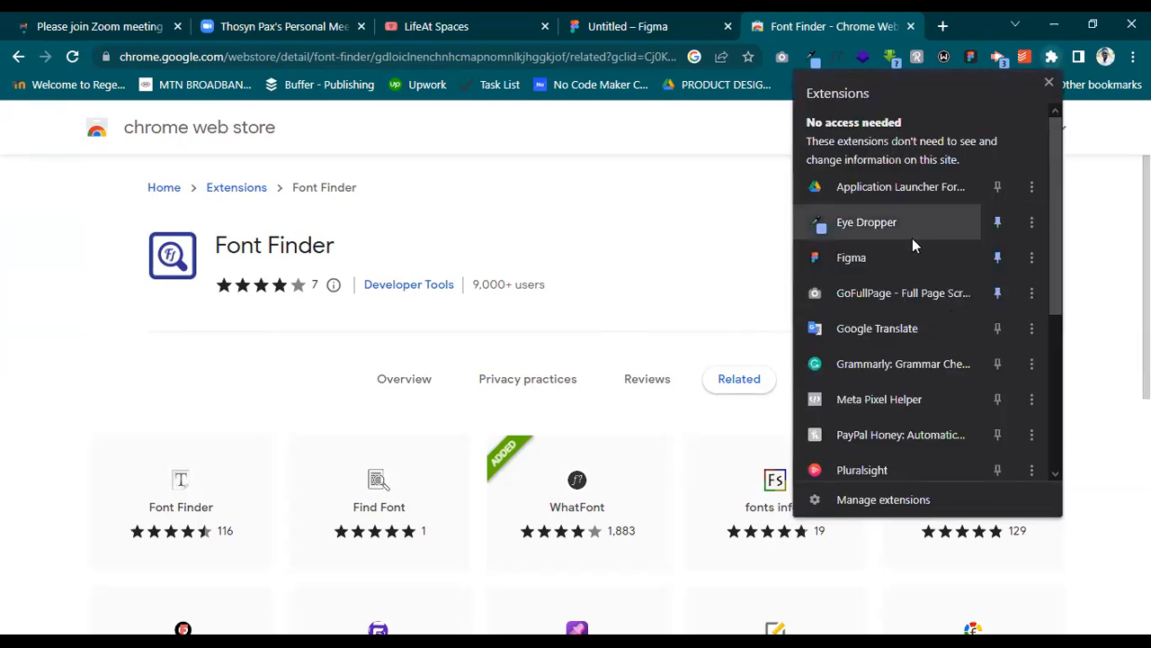
scroll(912, 238, down, 5)
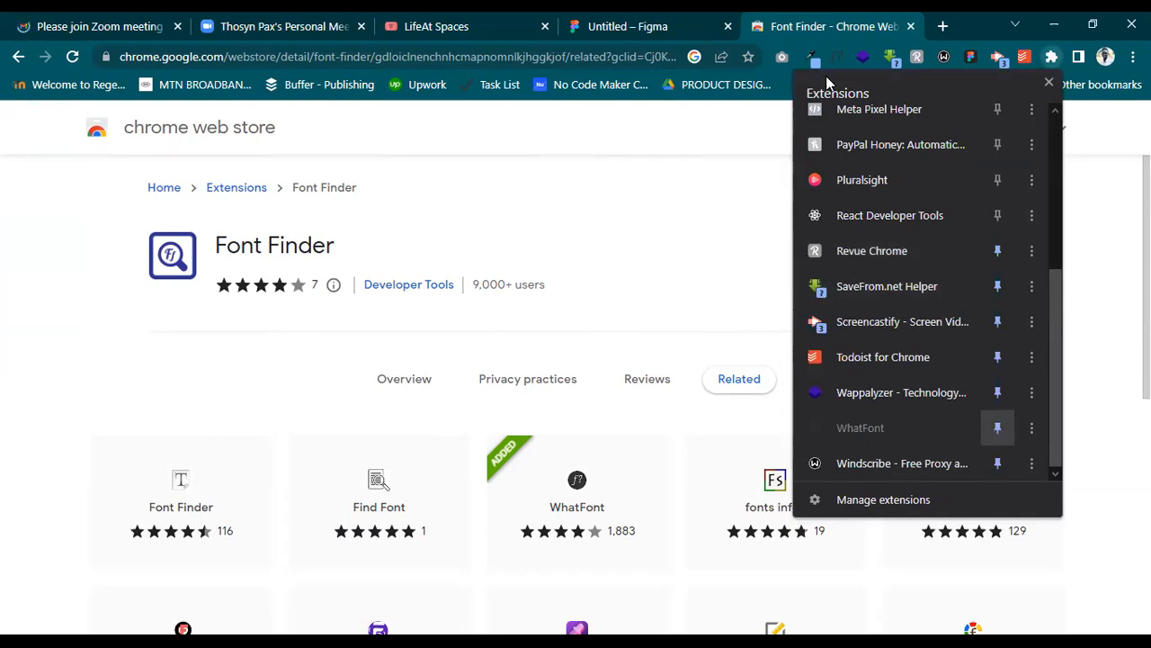
scroll(827, 78, up, 1)
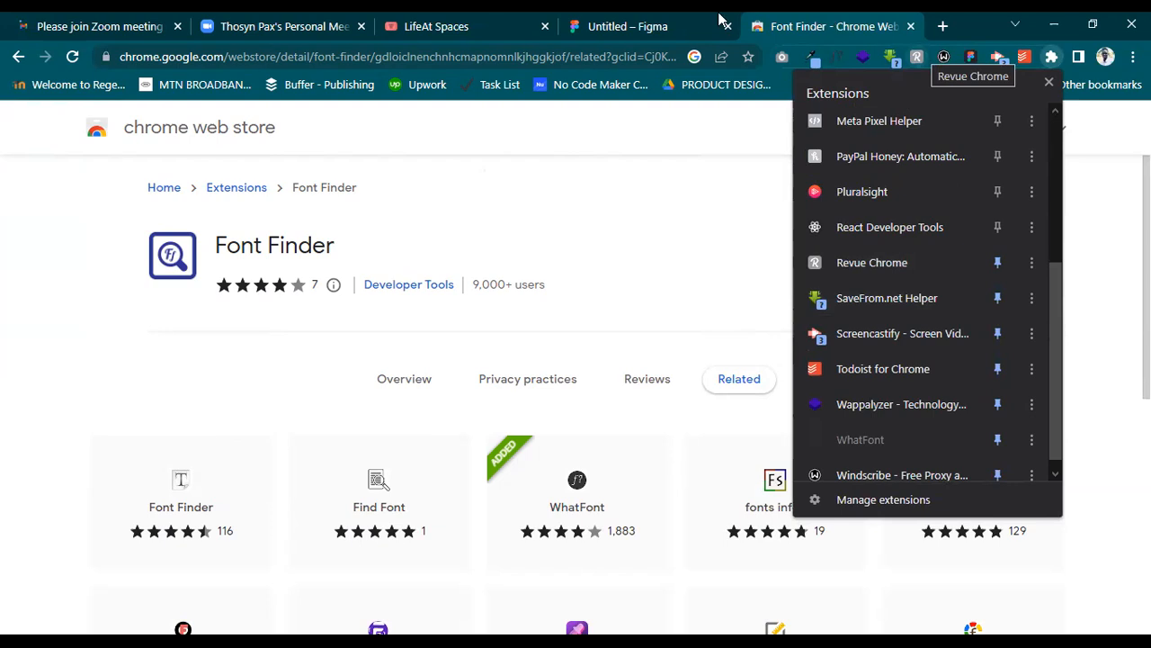
Switch to the untitled Figma design file and rename it Lifeat Landing Page
click(683, 16)
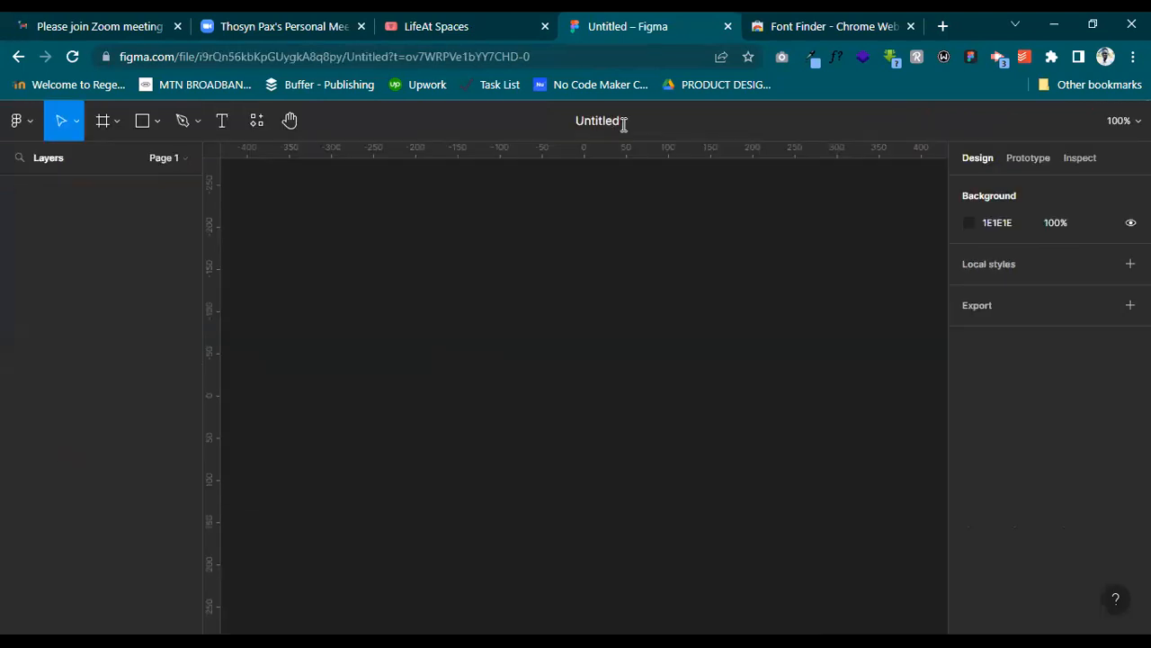
click(624, 124)
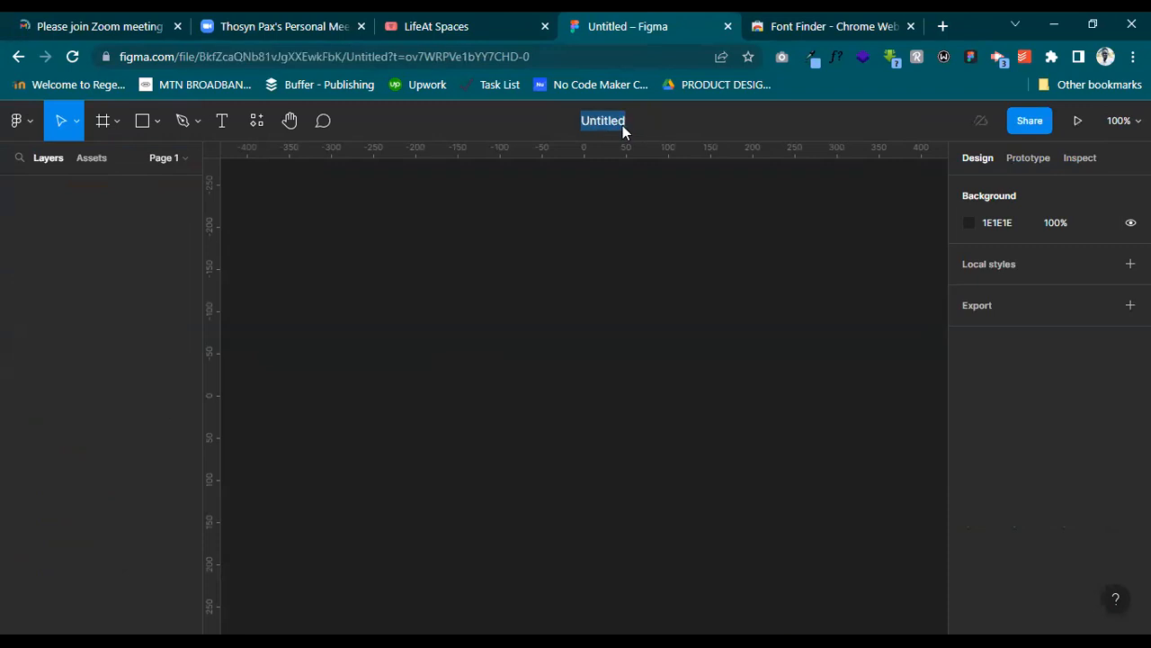
text(La)
key(BackSpace)
key(BackSpace)
text(Lifeat Landing P)
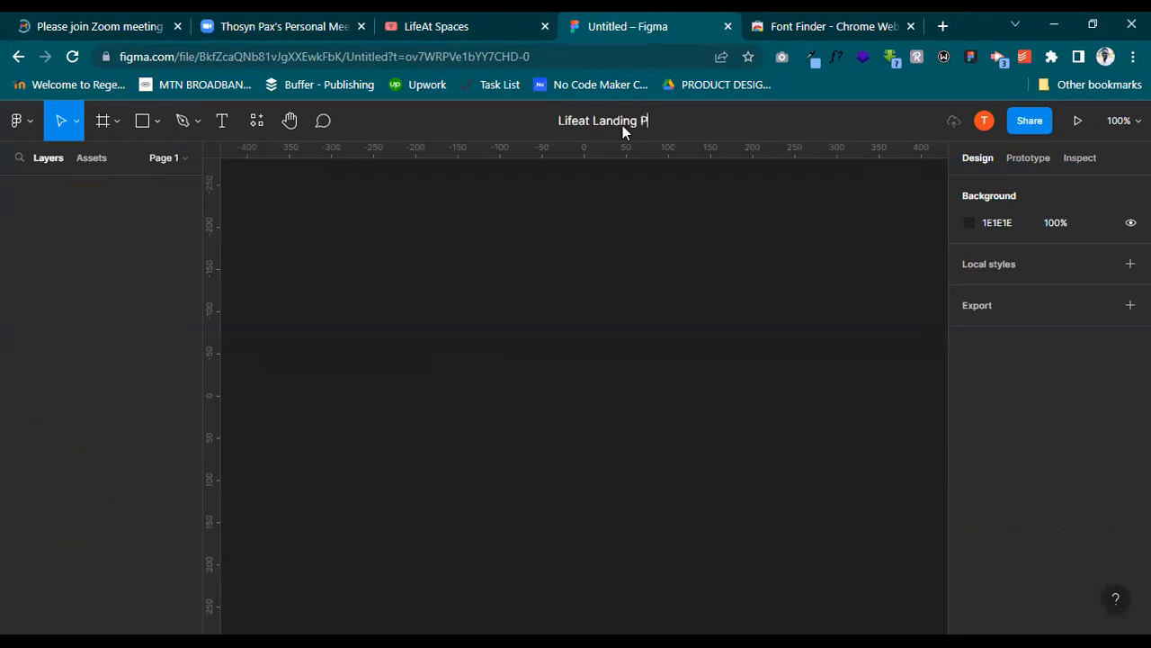
text(age)
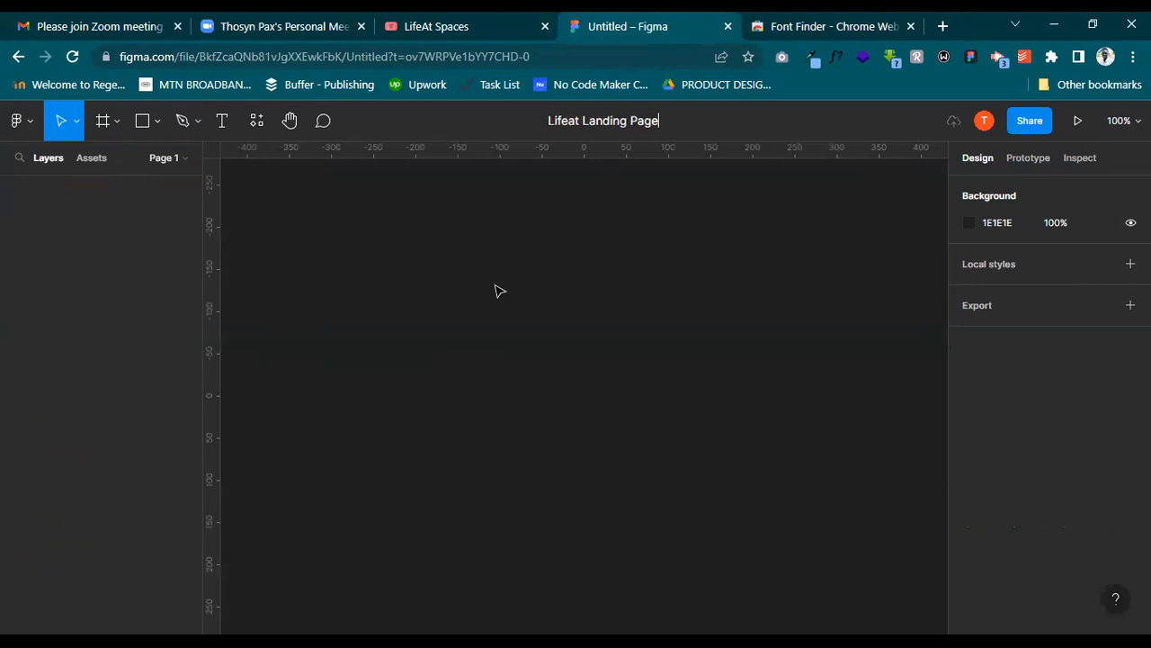
key(Return)
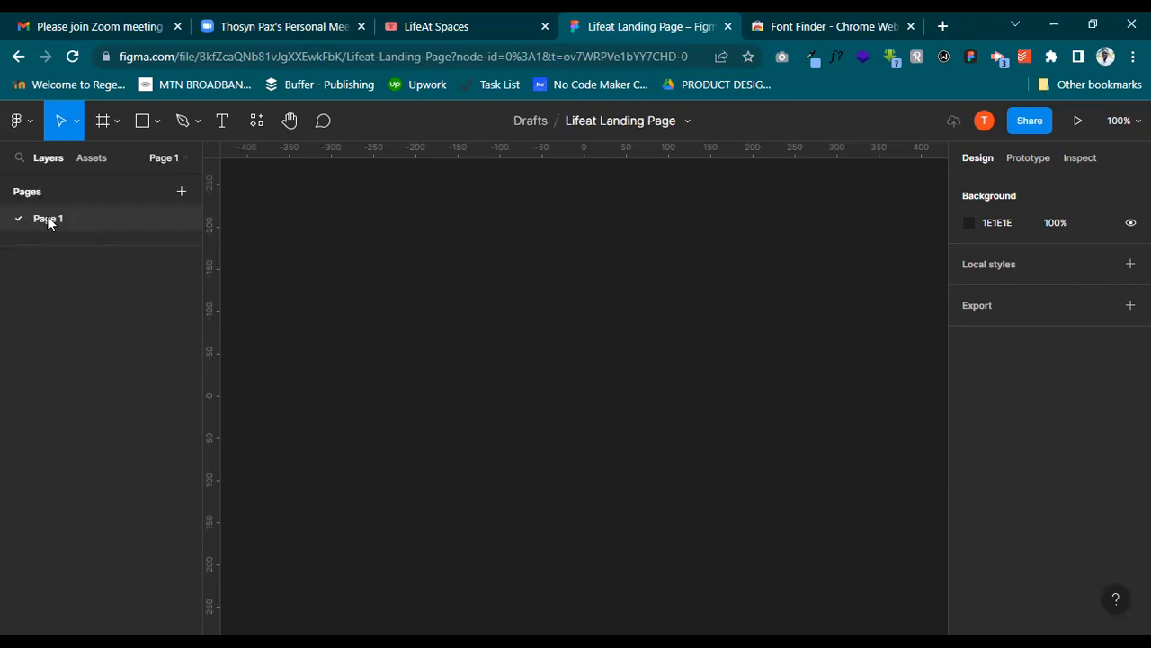
Rename the Figma file's first page as UI Design
double_click(51, 221)
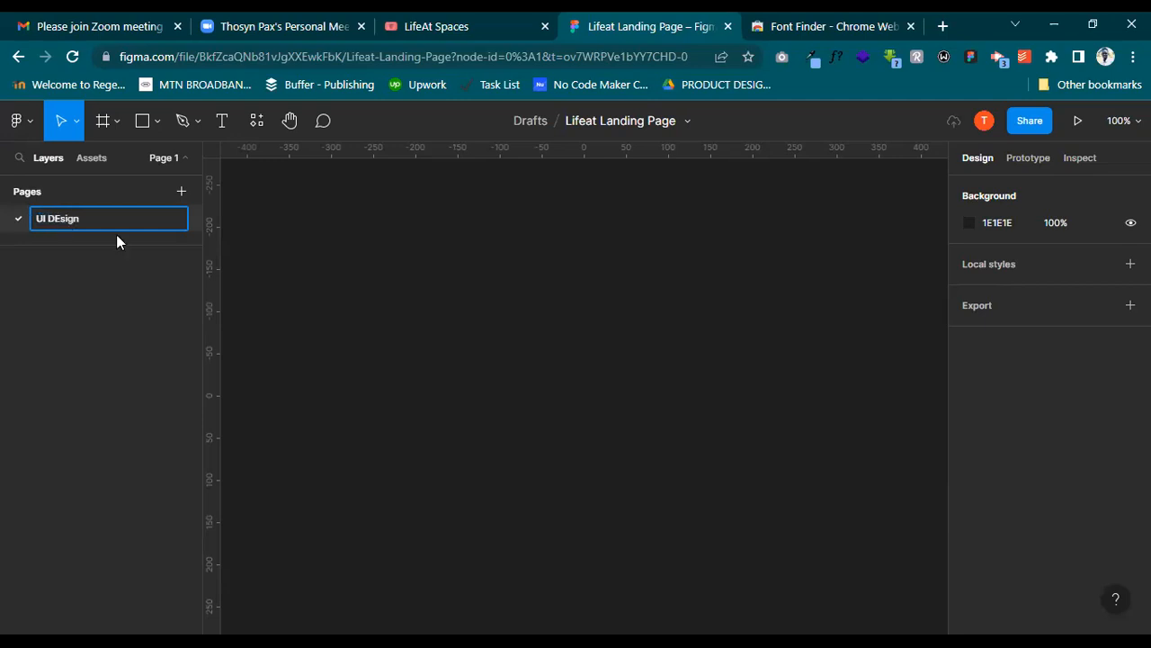
key(BackSpace)
key(BackSpace)
key(BackSpace)
text(esign)
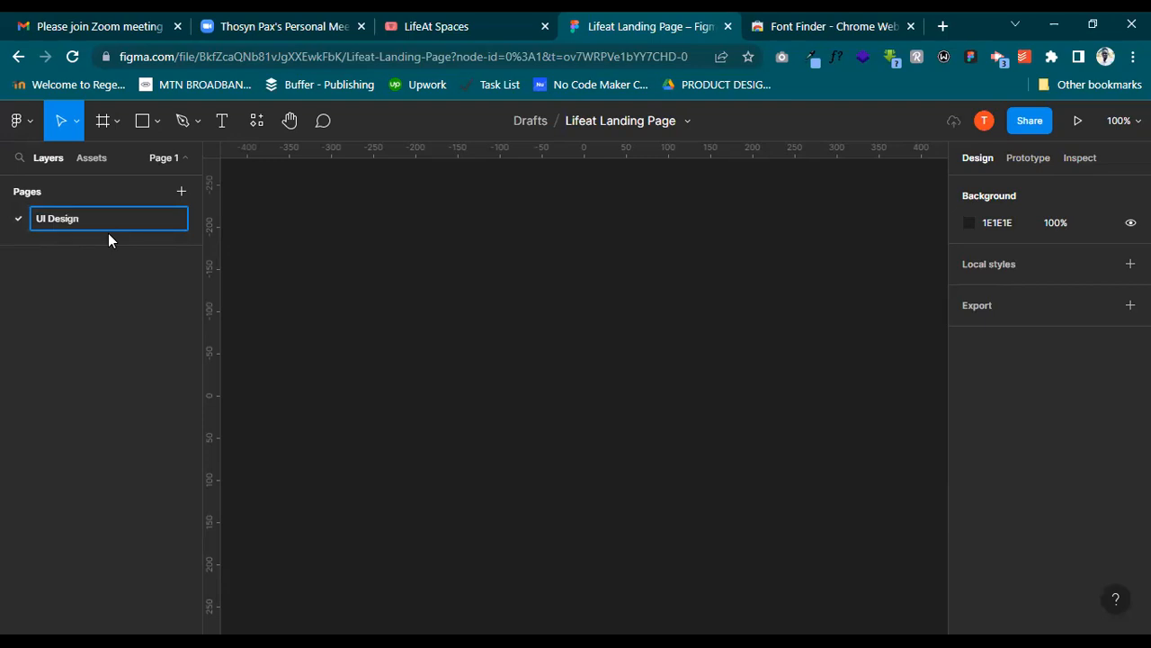
key(Return)
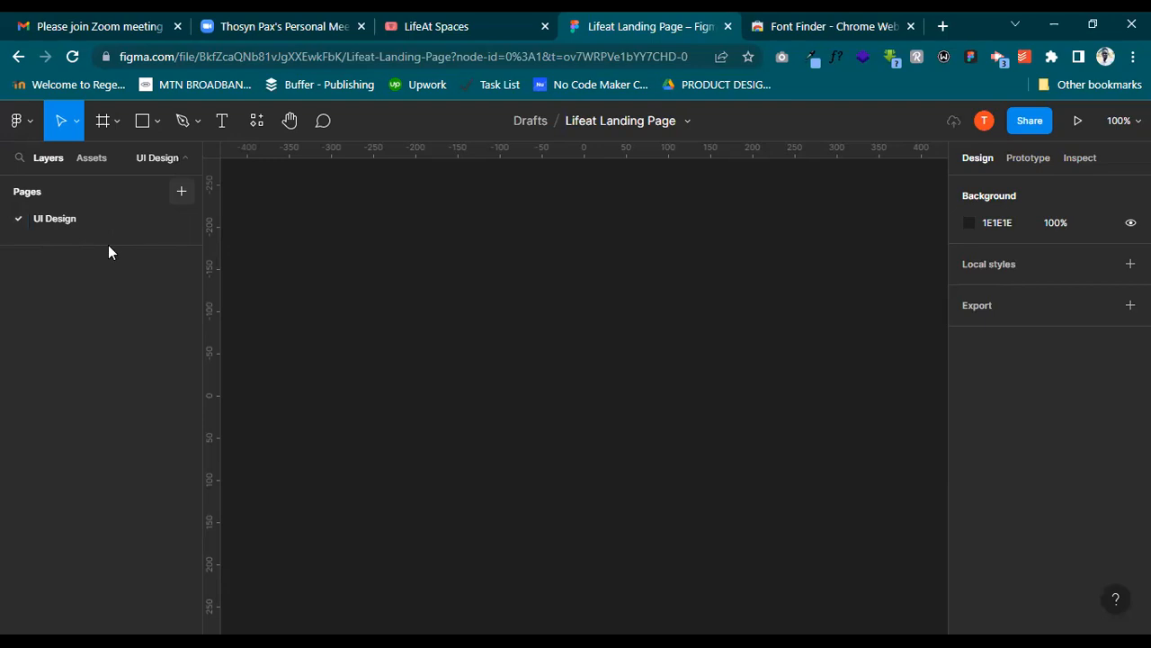
Add a second page to the Figma file and name it Details
key(BackSpace)
text(DES)
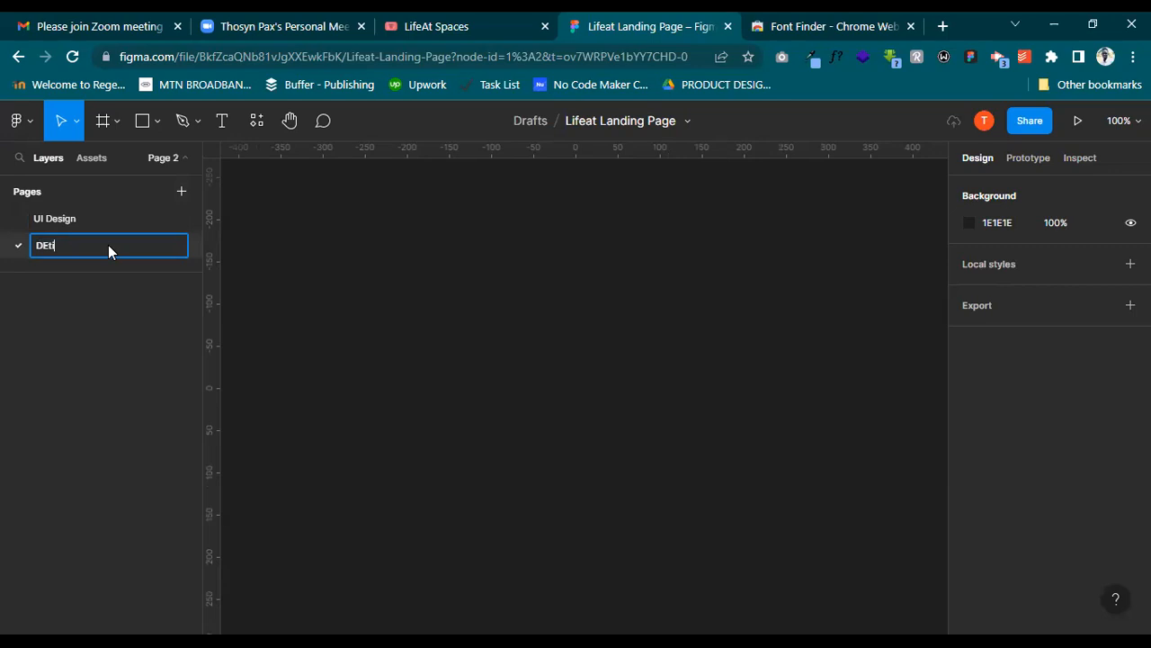
key(BackSpace)
key(BackSpace)
text(e)
text(y)
key(BackSpace)
text(tails)
key(Return)
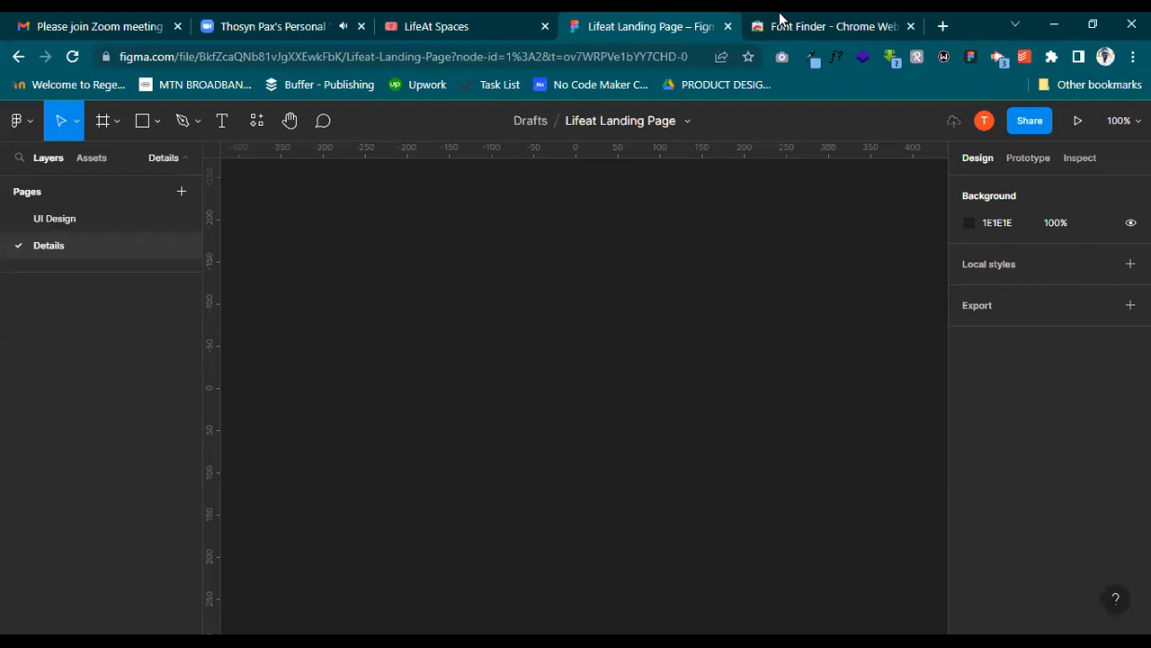
Return to the LifeAt landing page and restart WhatFont to identify the fonts it uses
click(780, 26)
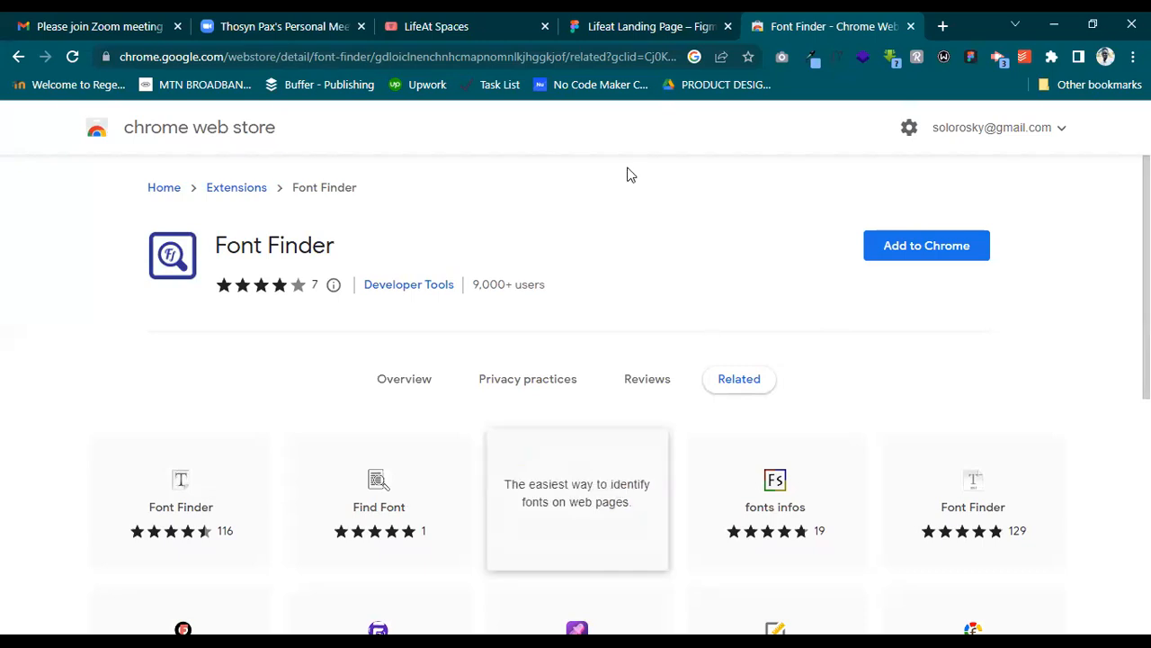
click(480, 16)
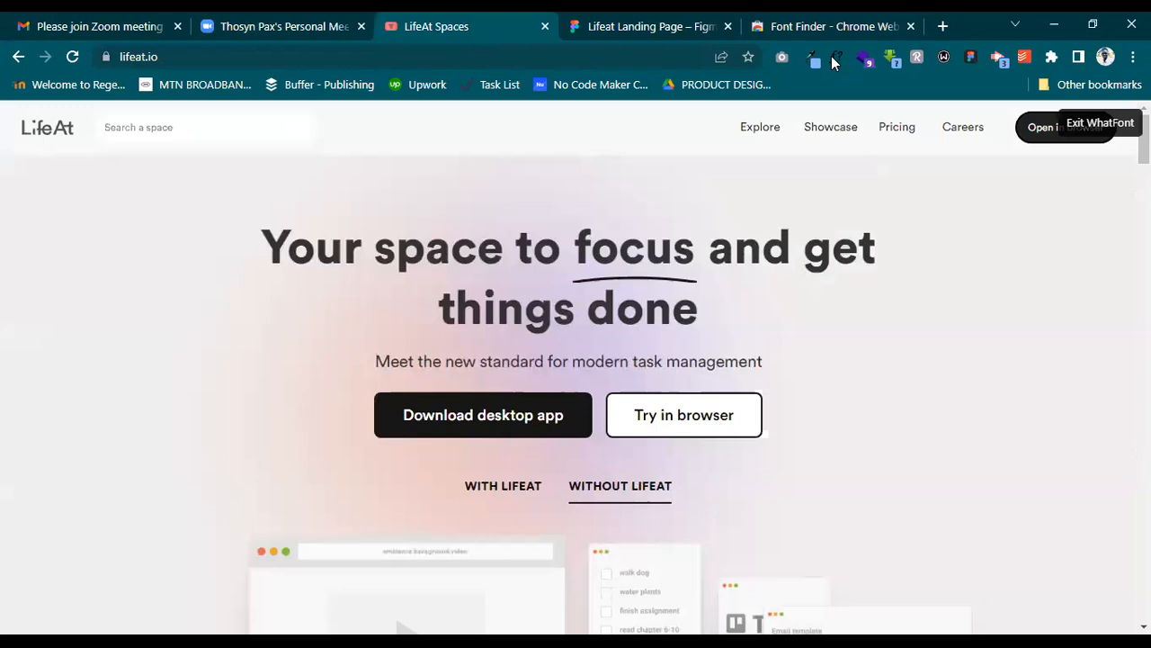
click(833, 56)
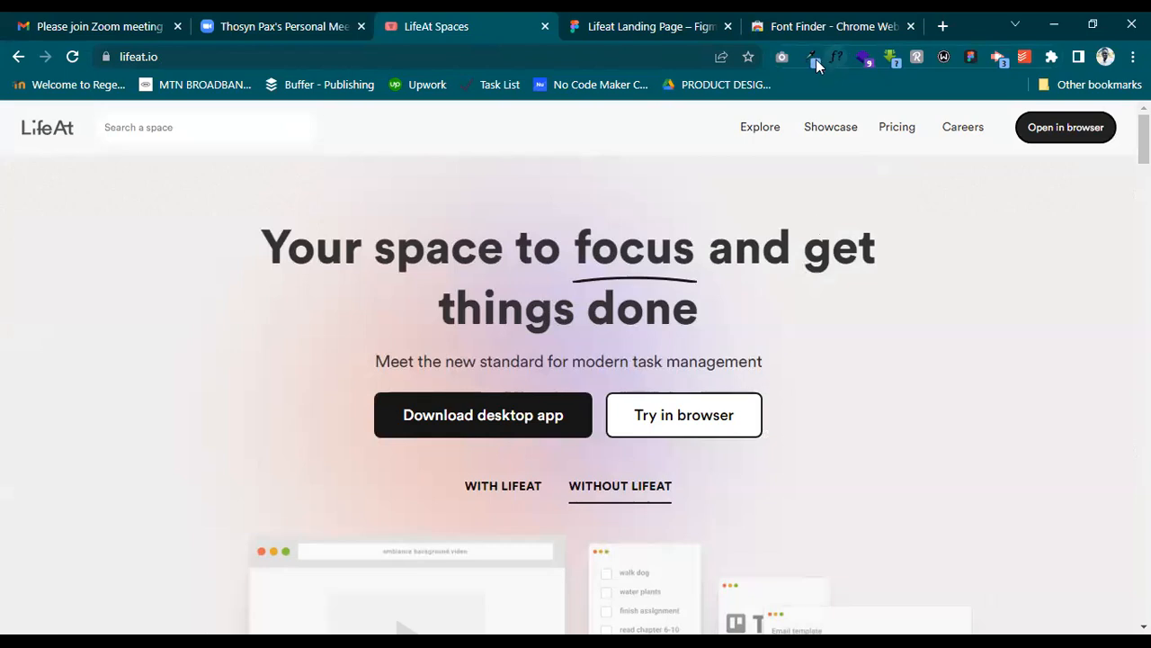
click(827, 58)
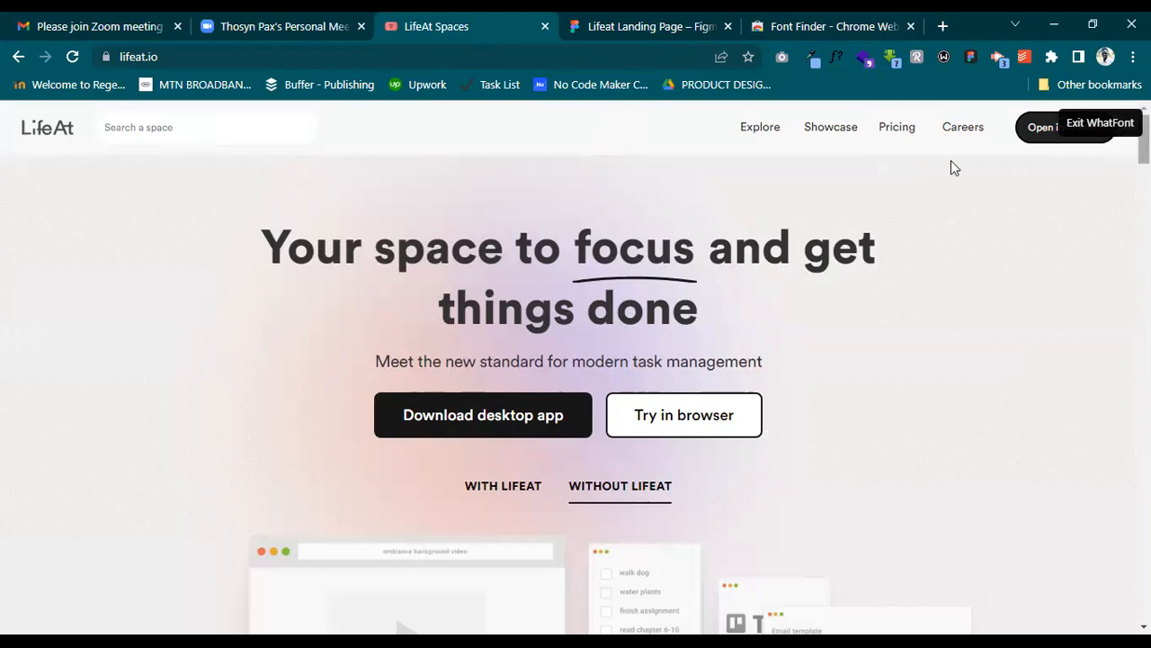
Run a web search for circular std font free download from the Chrome Web Store page's browser tab
click(828, 19)
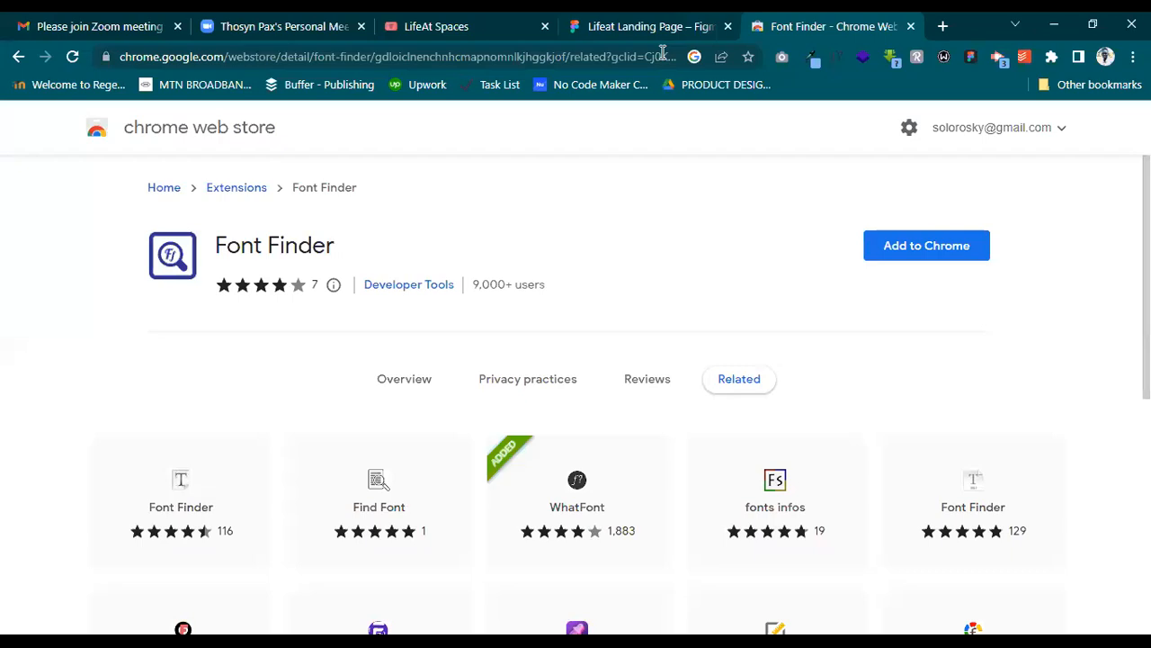
click(663, 56)
text(c)
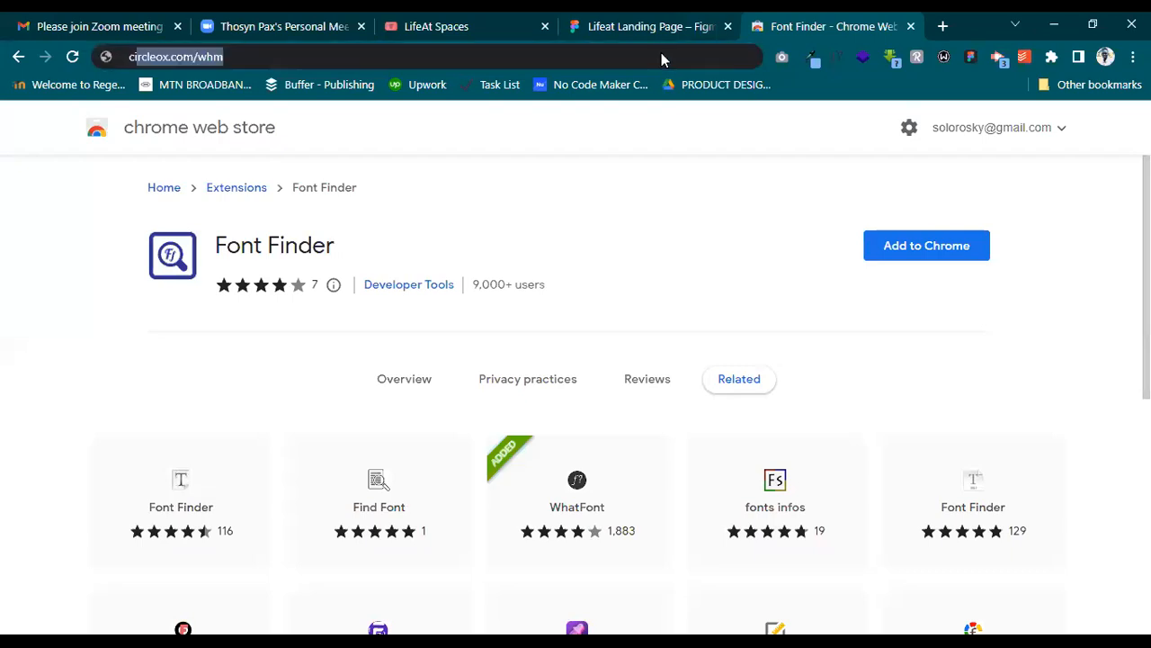
text(ircularST)
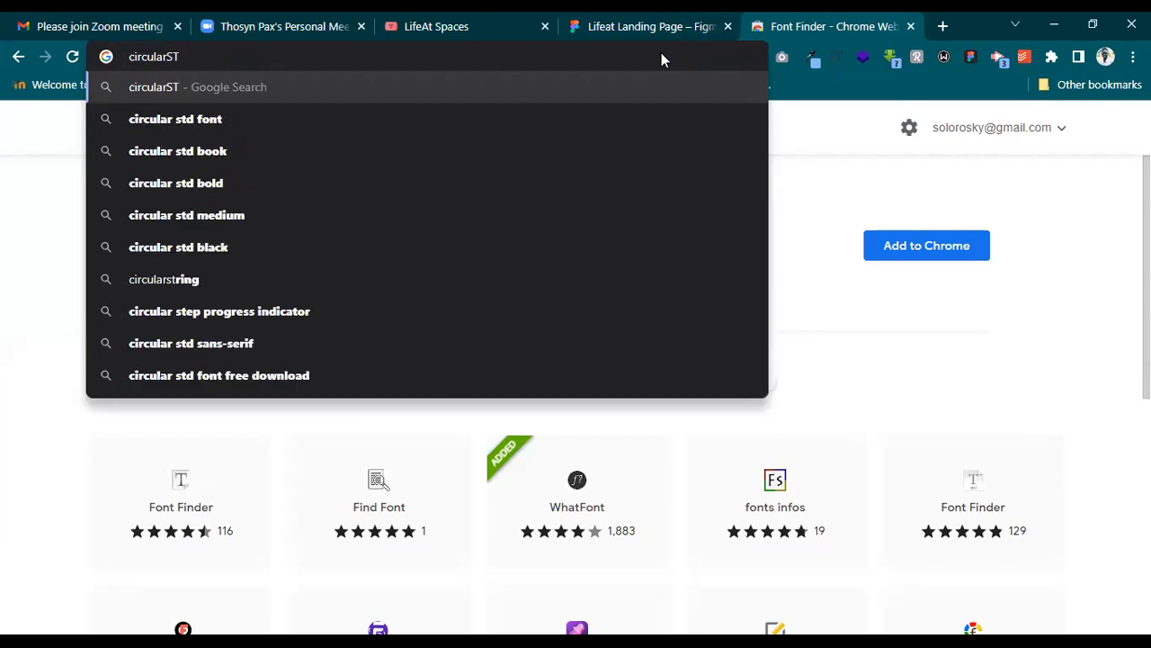
key(Down)
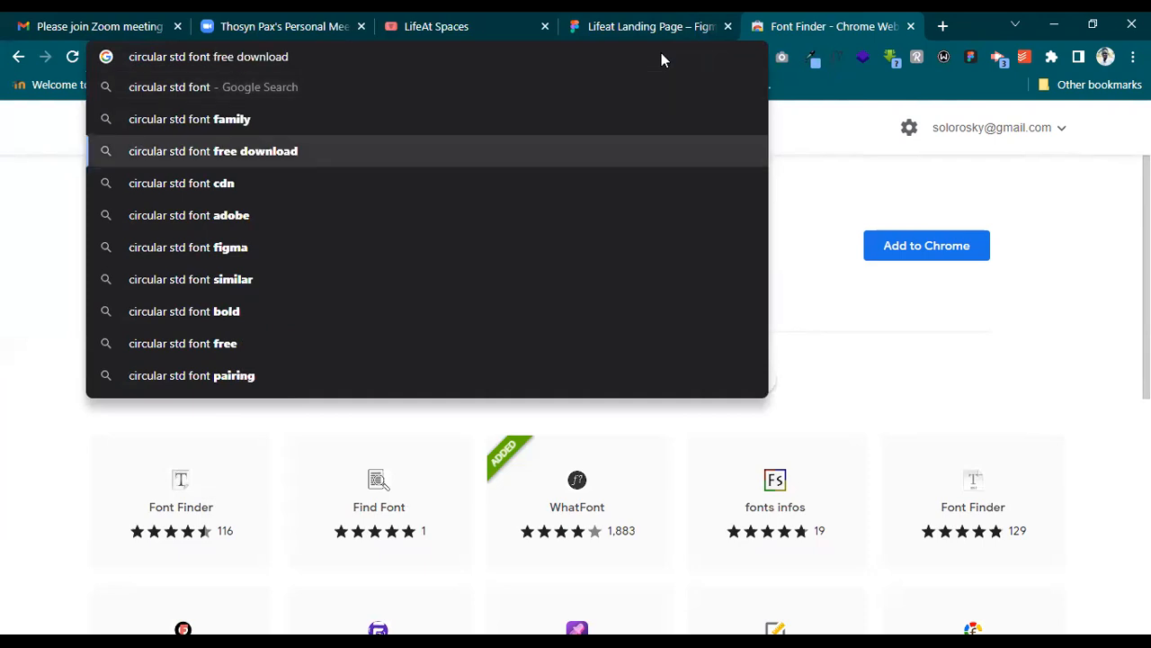
key(Return)
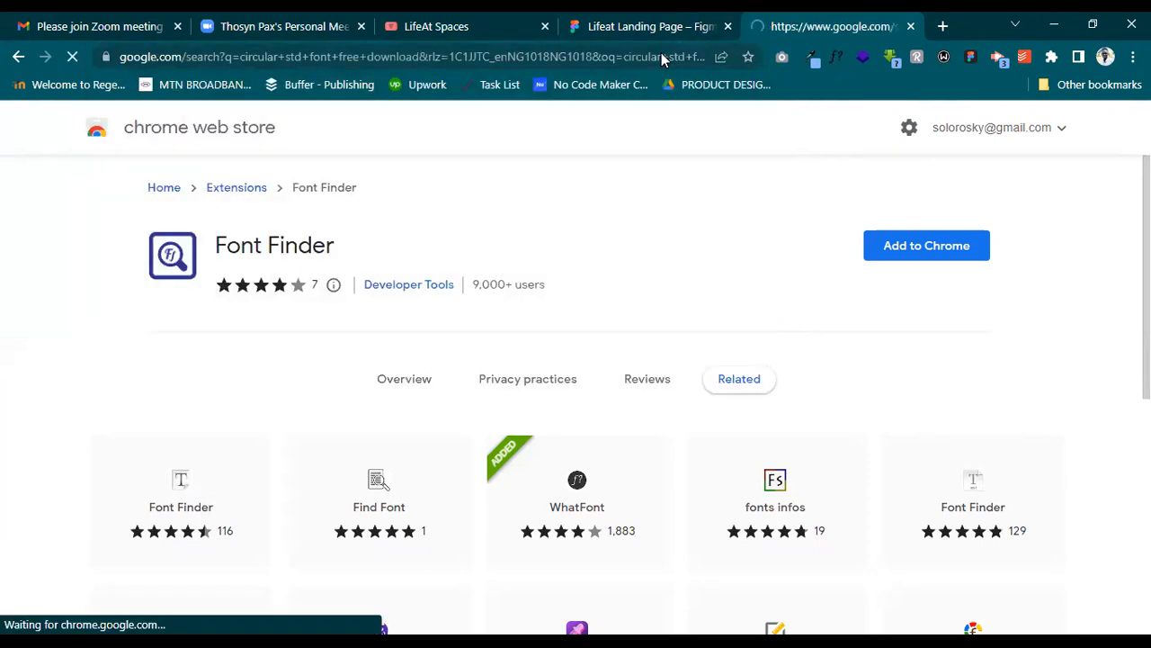
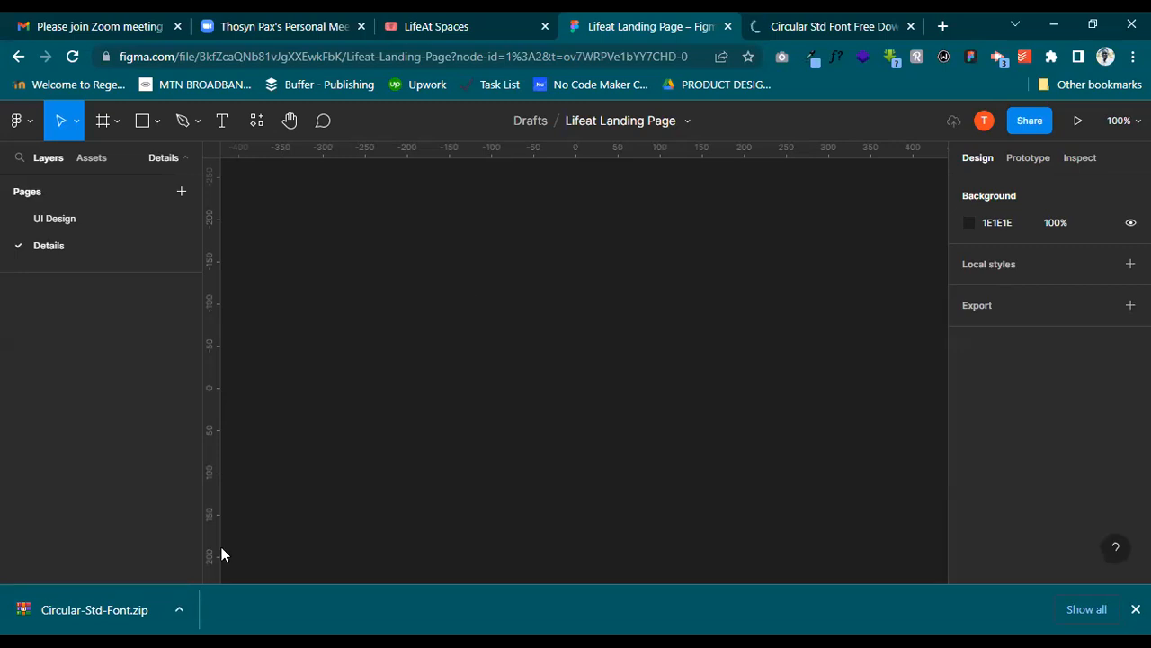
Locate the downloaded Circular-Std-Font.zip in its folder and extract it to a Circular-Std-Font folder
click(179, 609)
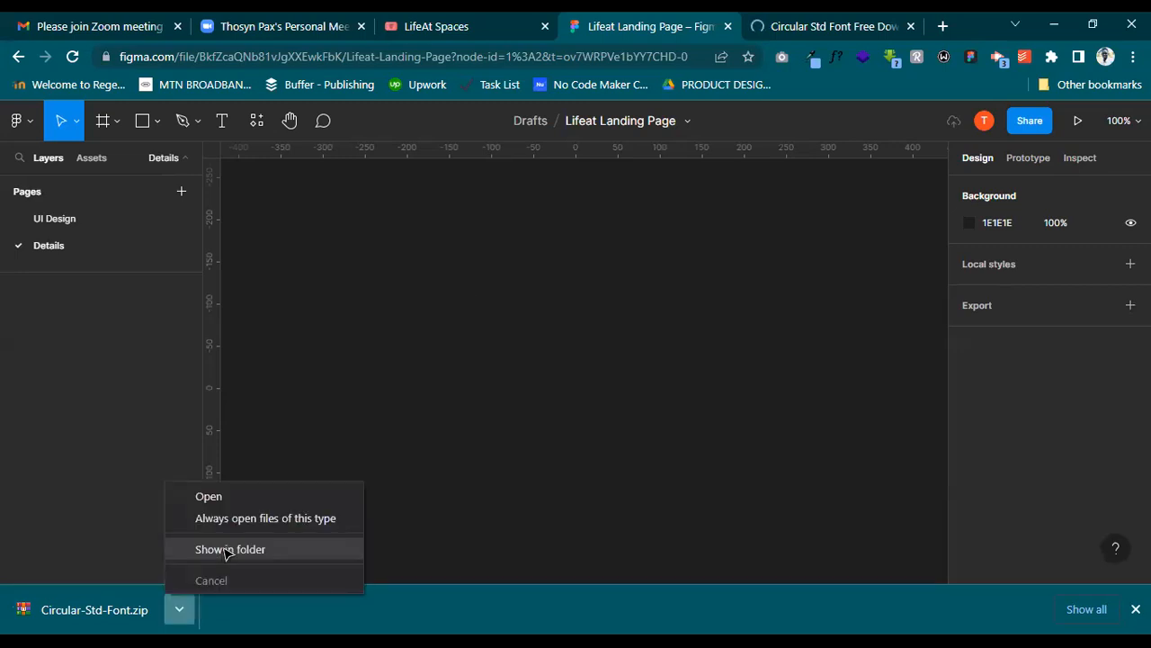
click(227, 551)
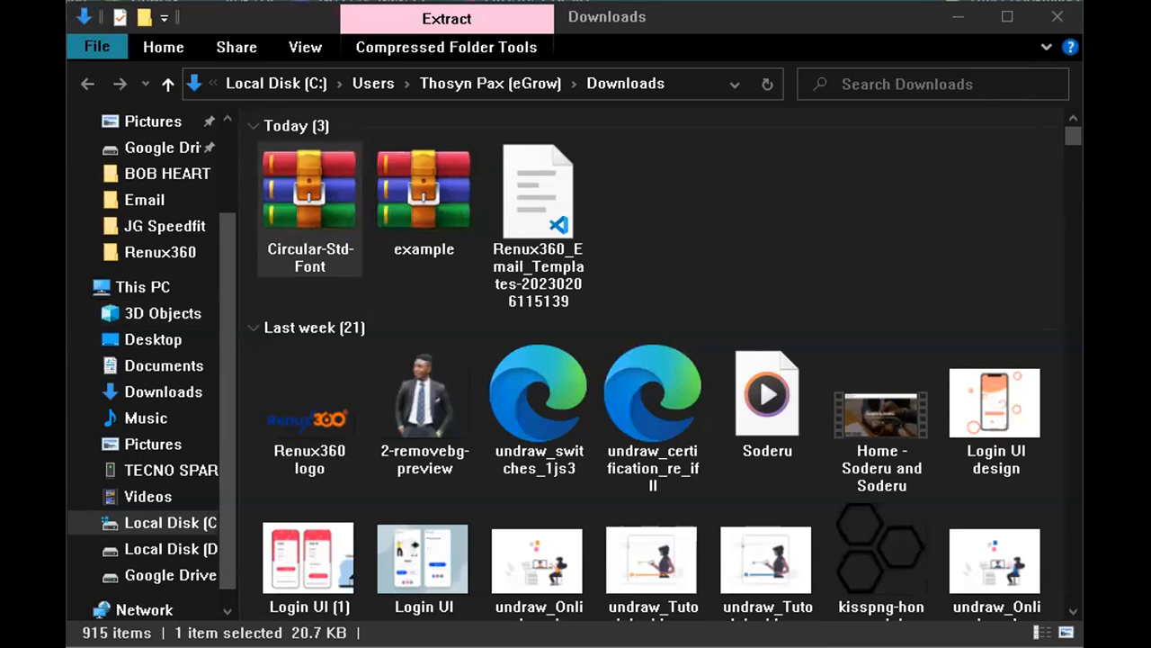
click(300, 214)
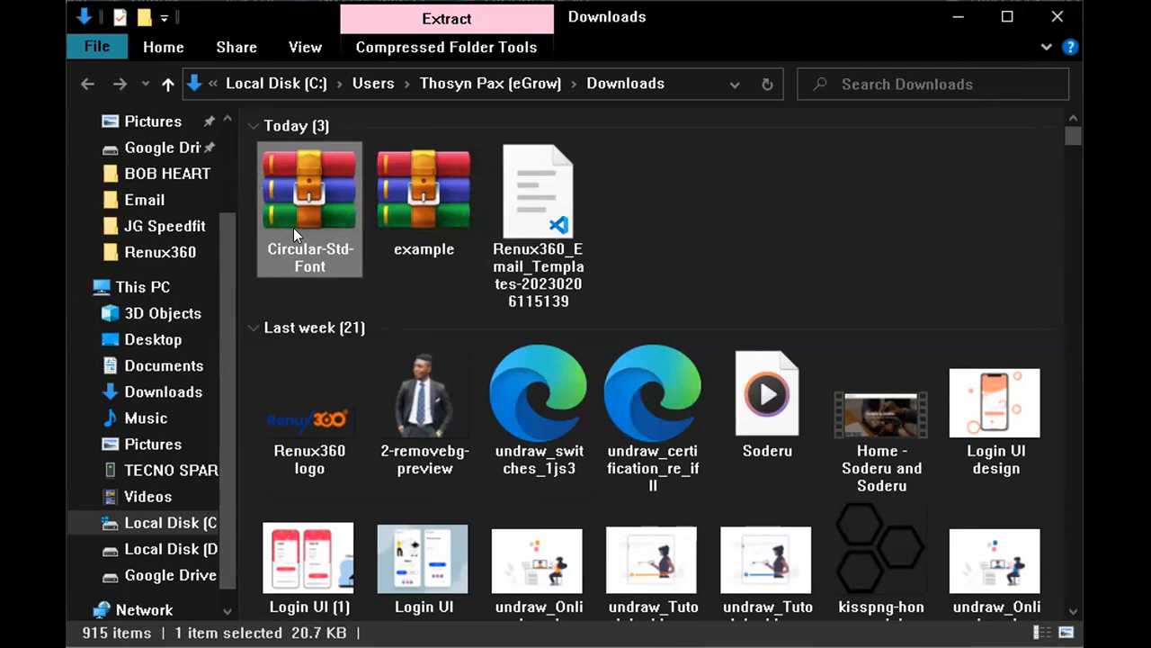
right_click(295, 225)
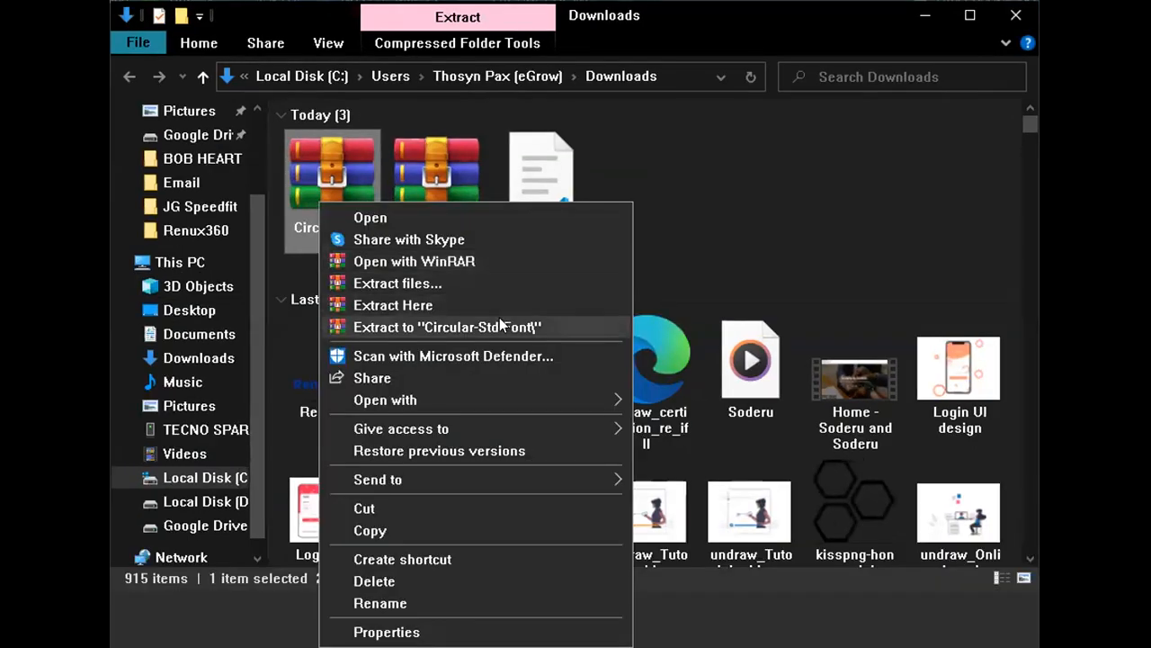
click(507, 327)
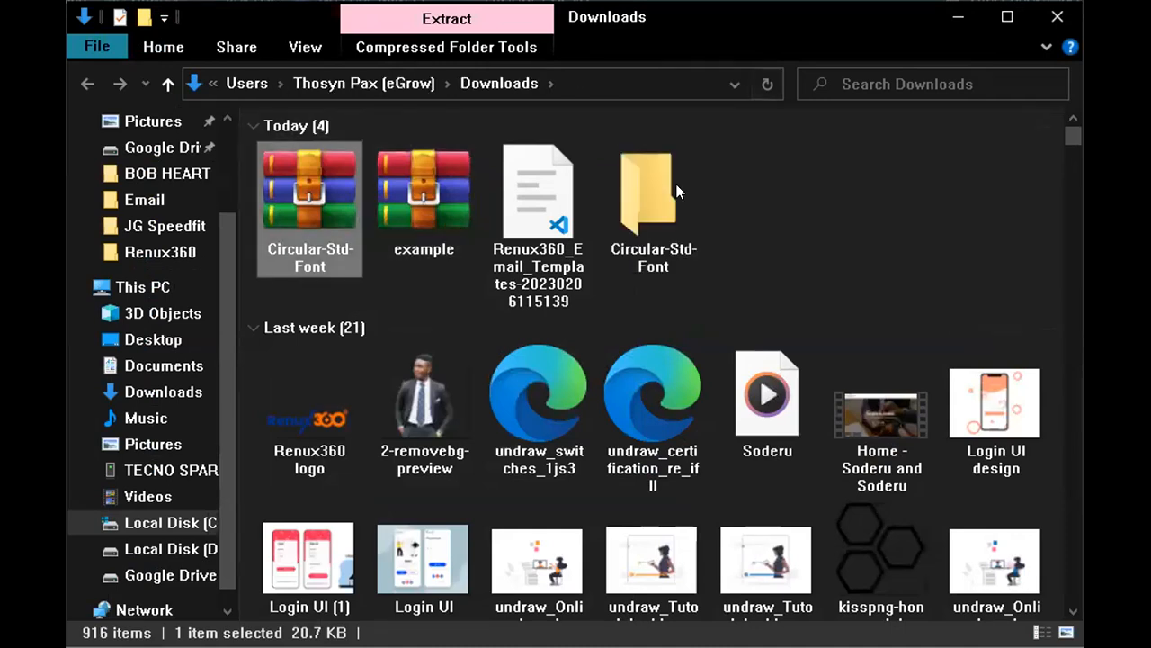
Go into the extracted Circular-Std-Font folder and open the Circular Std Font OpenType file
click(651, 177)
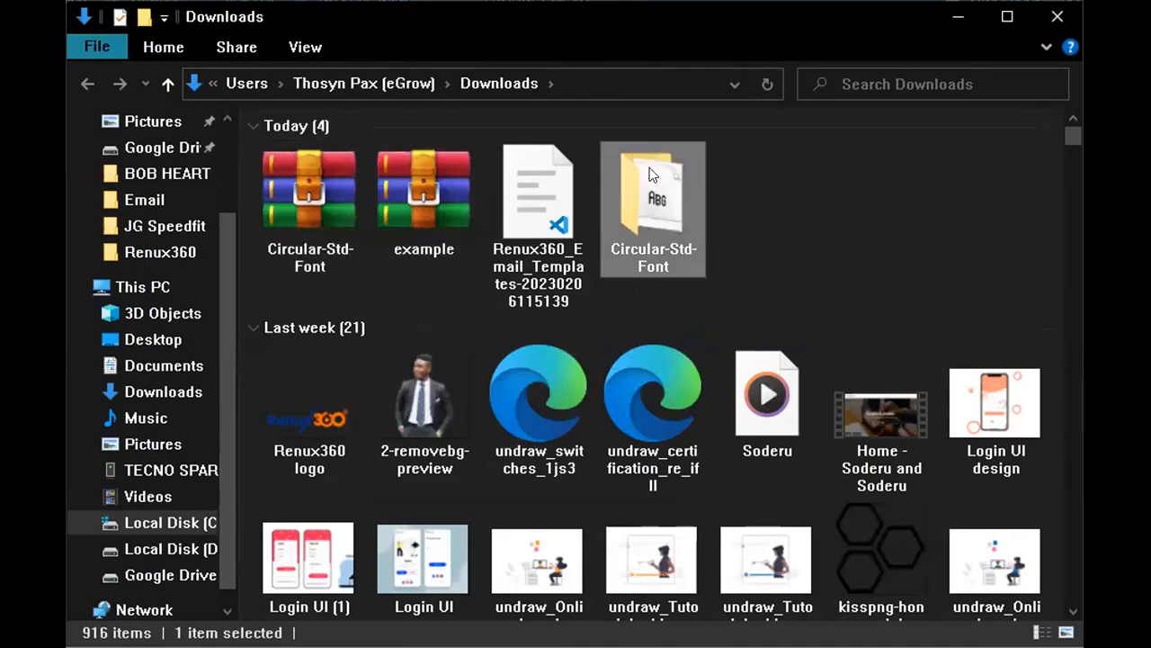
double_click(652, 216)
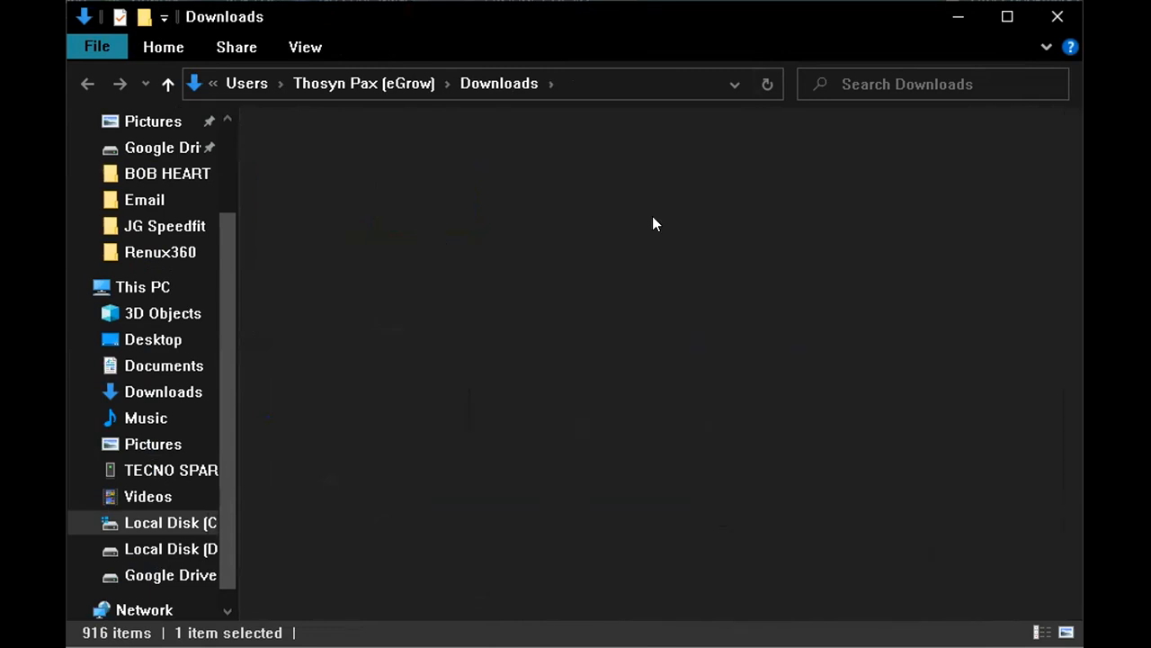
click(648, 162)
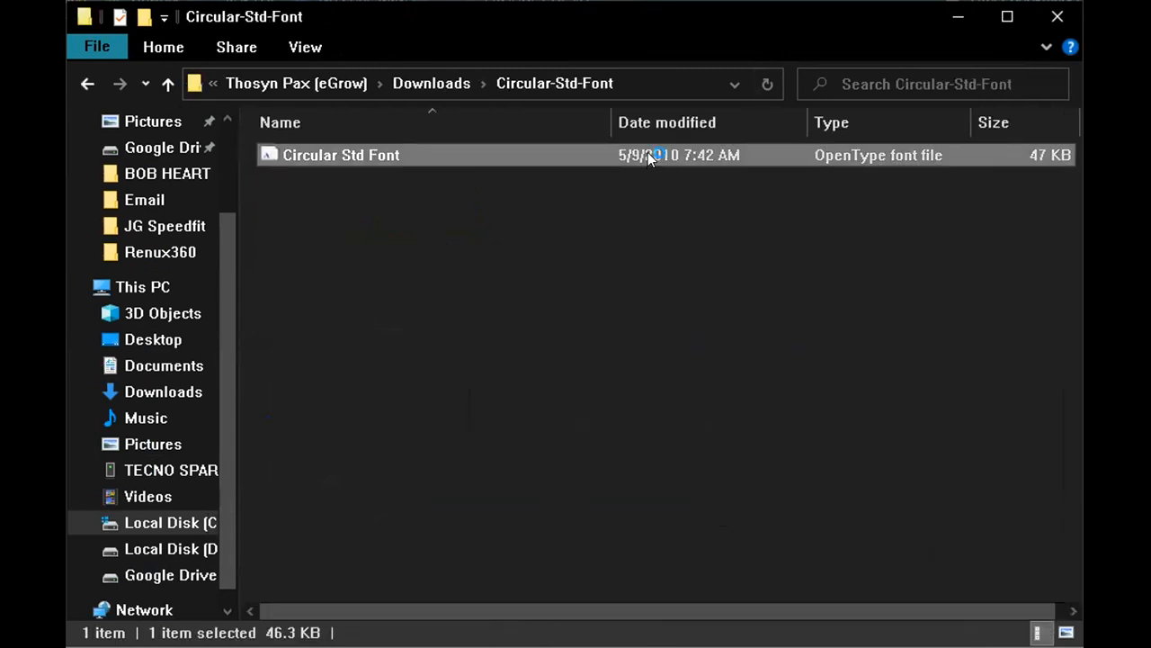
double_click(648, 157)
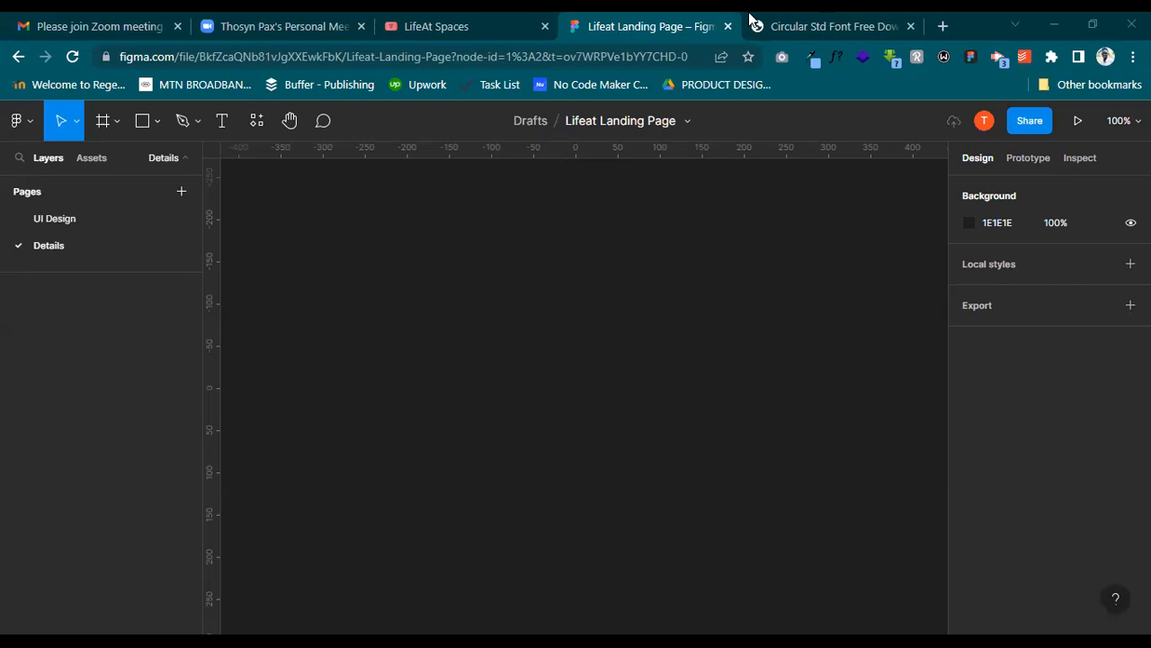
Return to the Lifeat Landing Page Figma file and draw a text box about 341 × 214 on the Details page
click(441, 26)
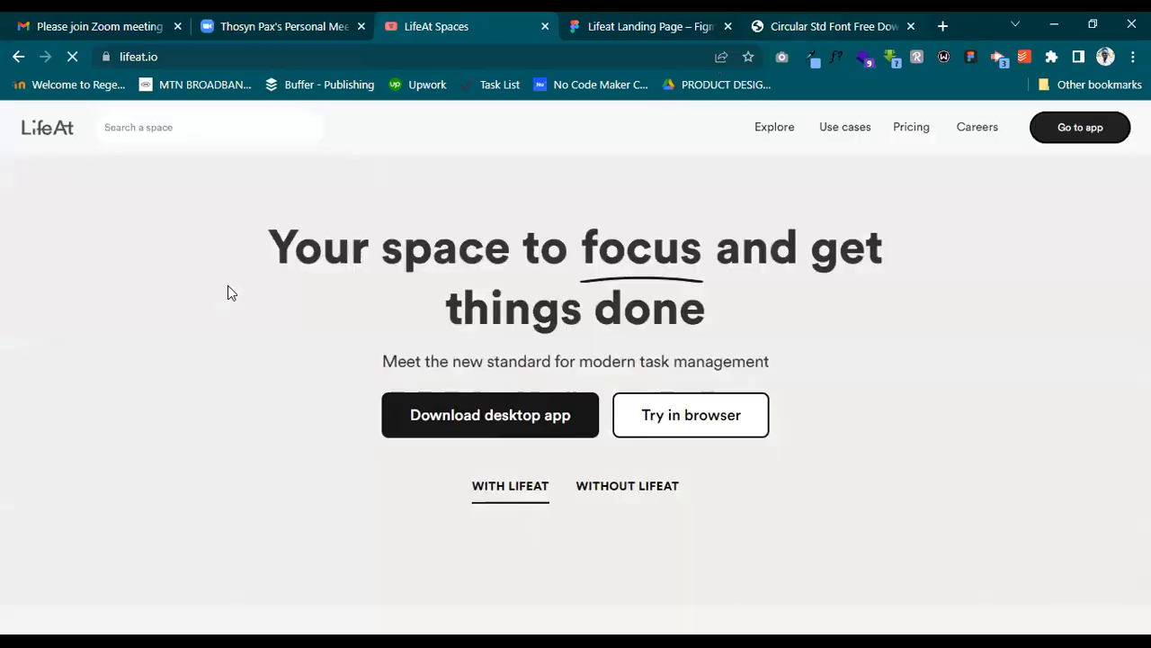
key(ctrl+Tab)
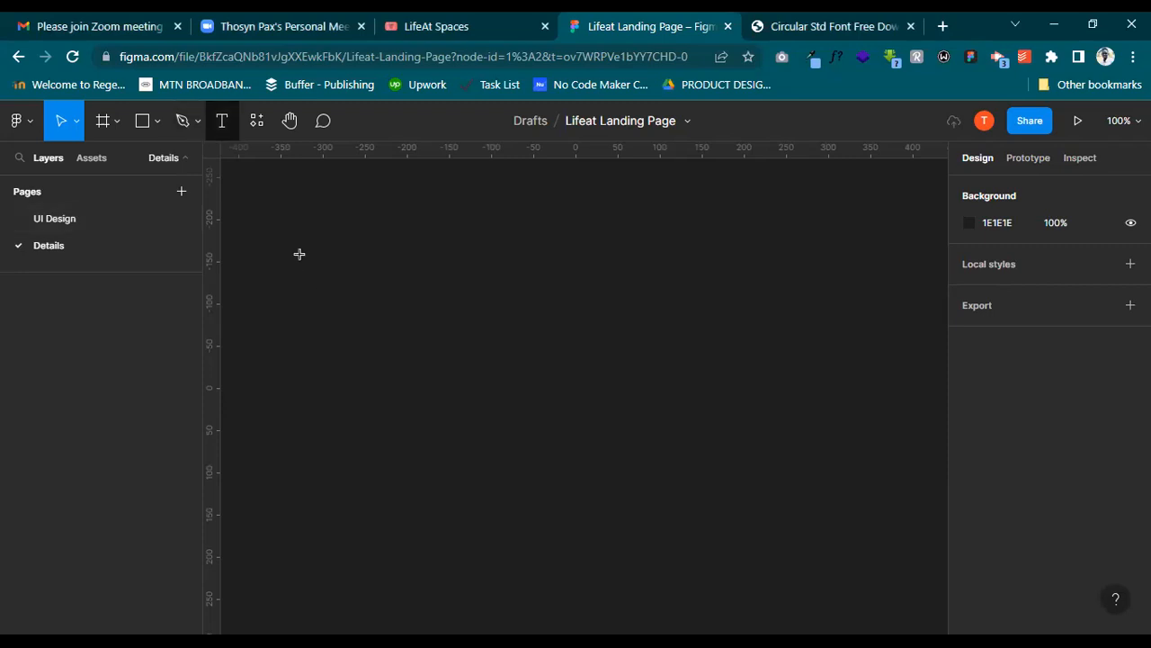
key(t)
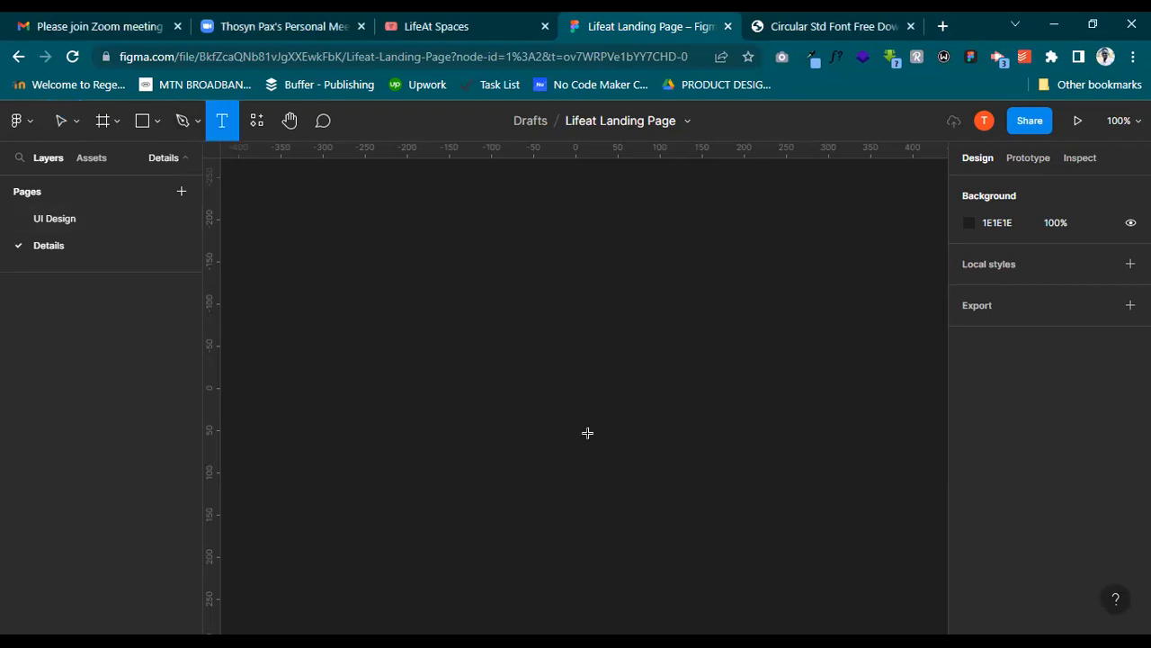
drag(298, 253, 586, 433)
key(Escape)
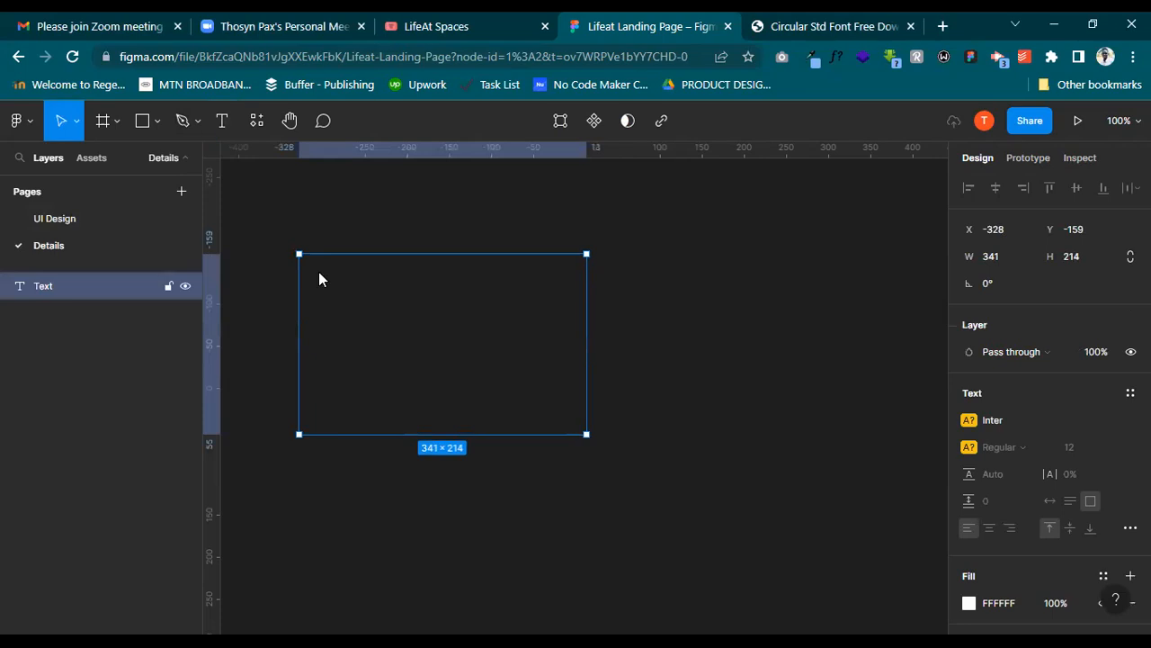
Replace the text box's missing Inter font with Arial
double_click(319, 272)
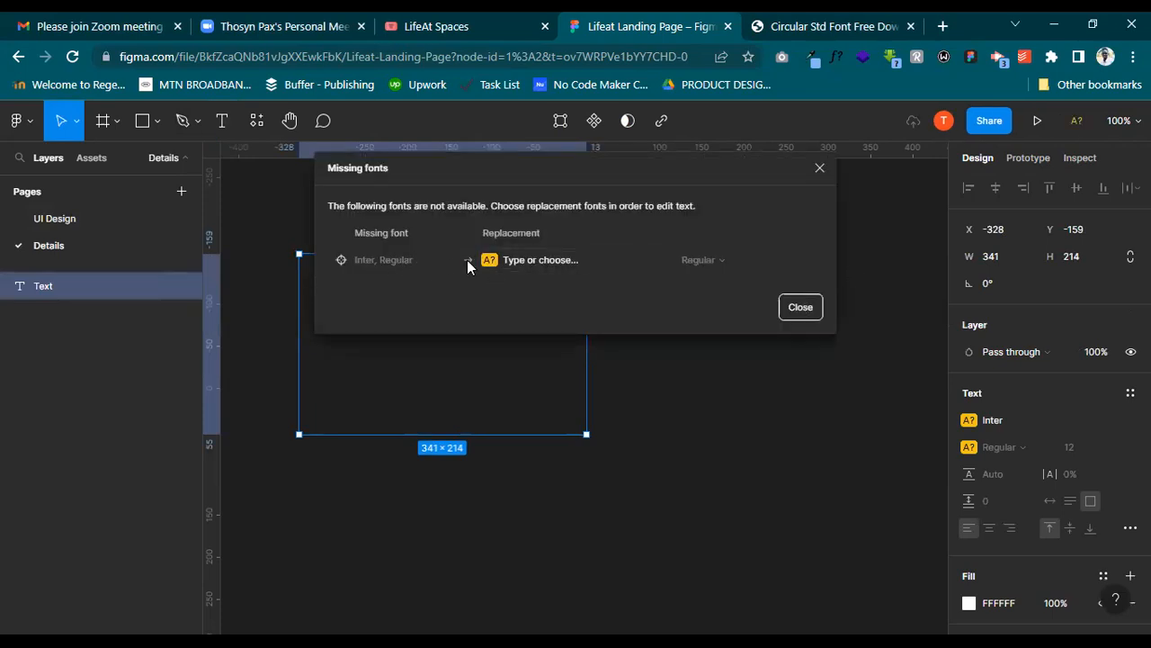
click(575, 260)
click(729, 262)
click(649, 260)
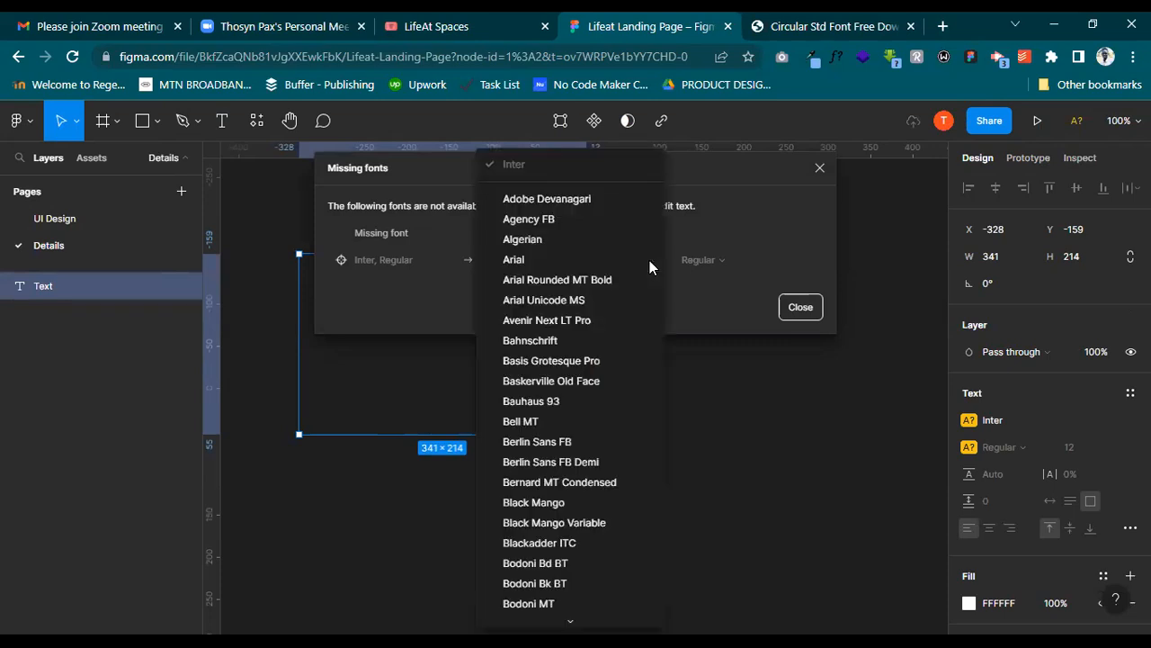
scroll(580, 450, down, 5)
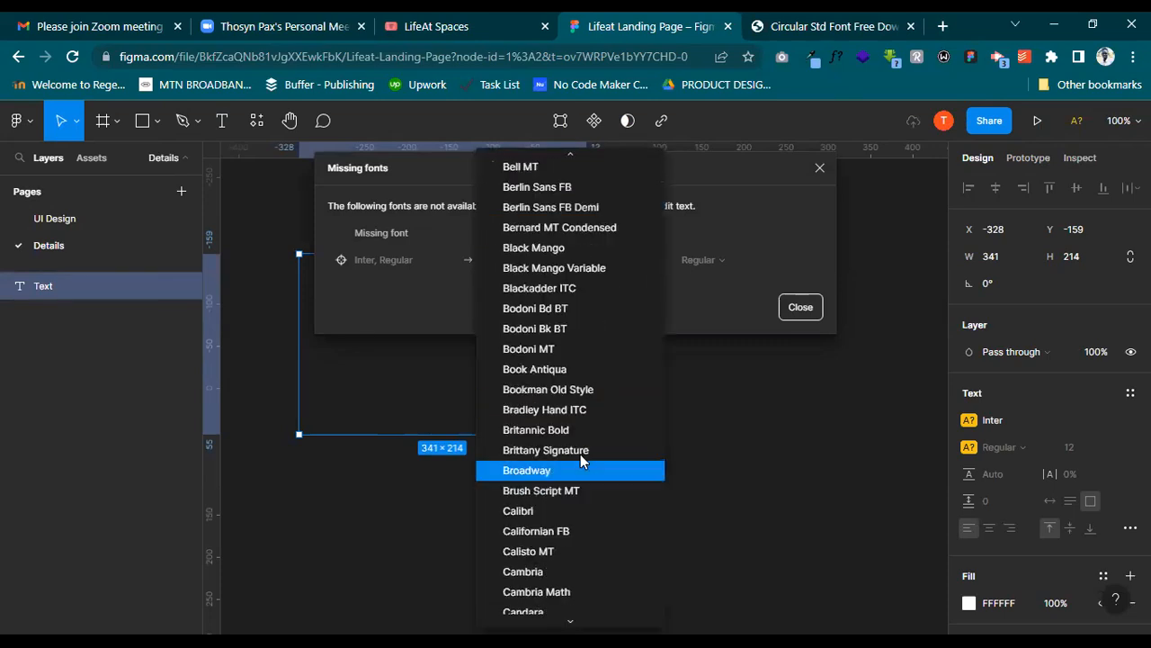
scroll(567, 414, up, 5)
click(600, 255)
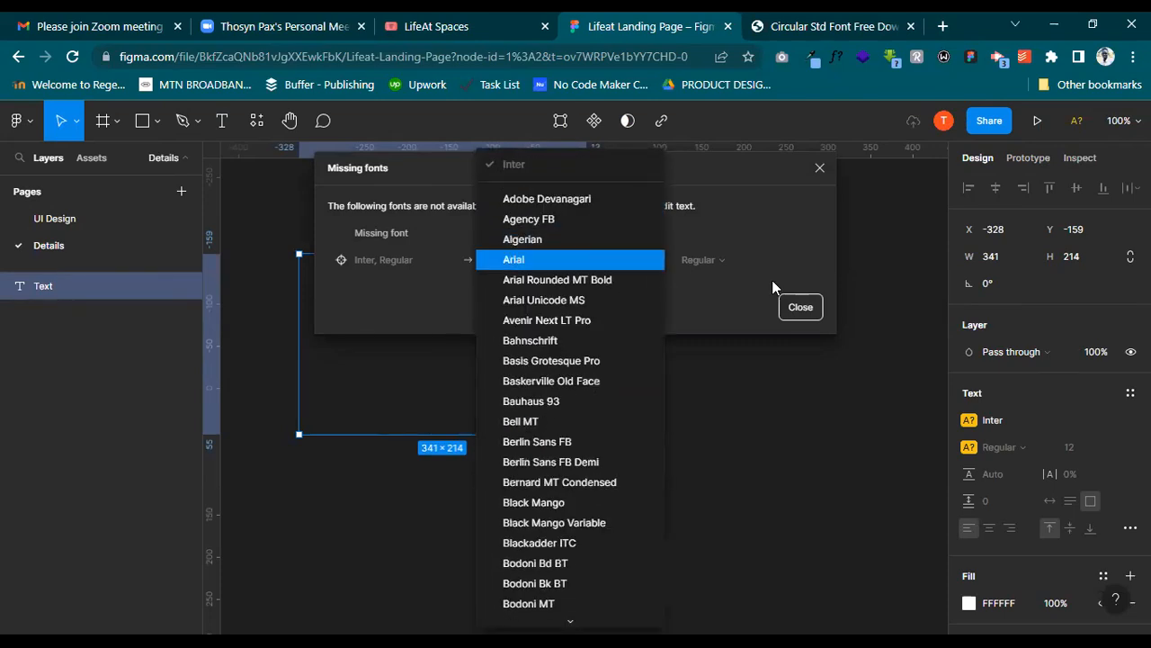
click(779, 307)
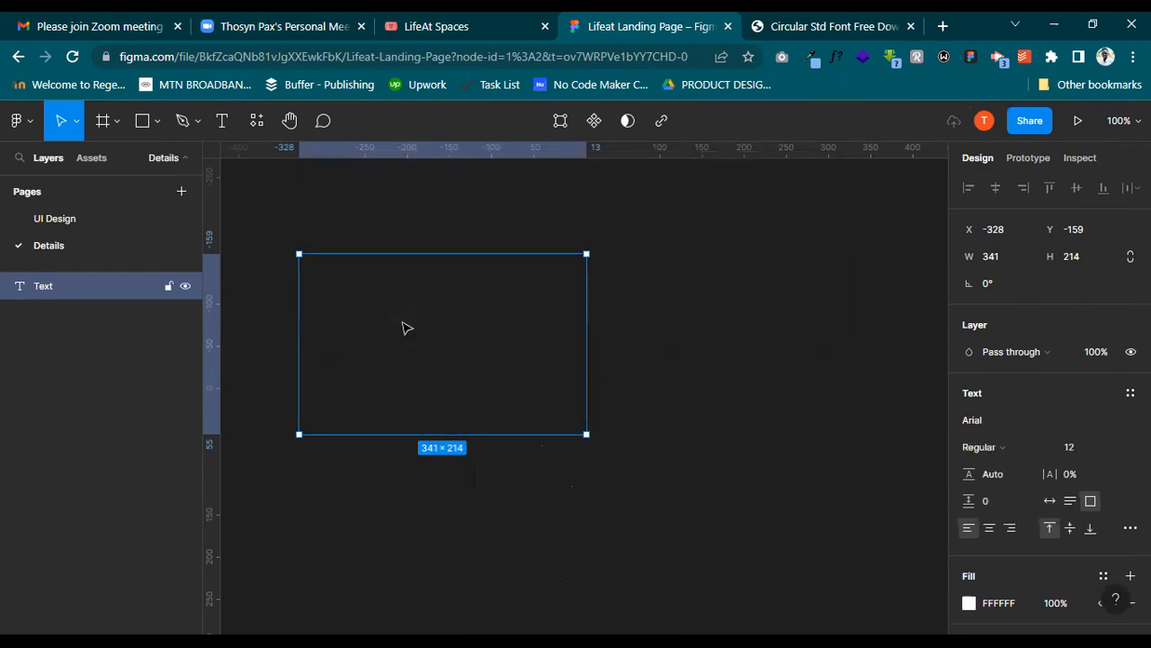
Write "Font - Circular STD" in the text box on the Details page
double_click(369, 286)
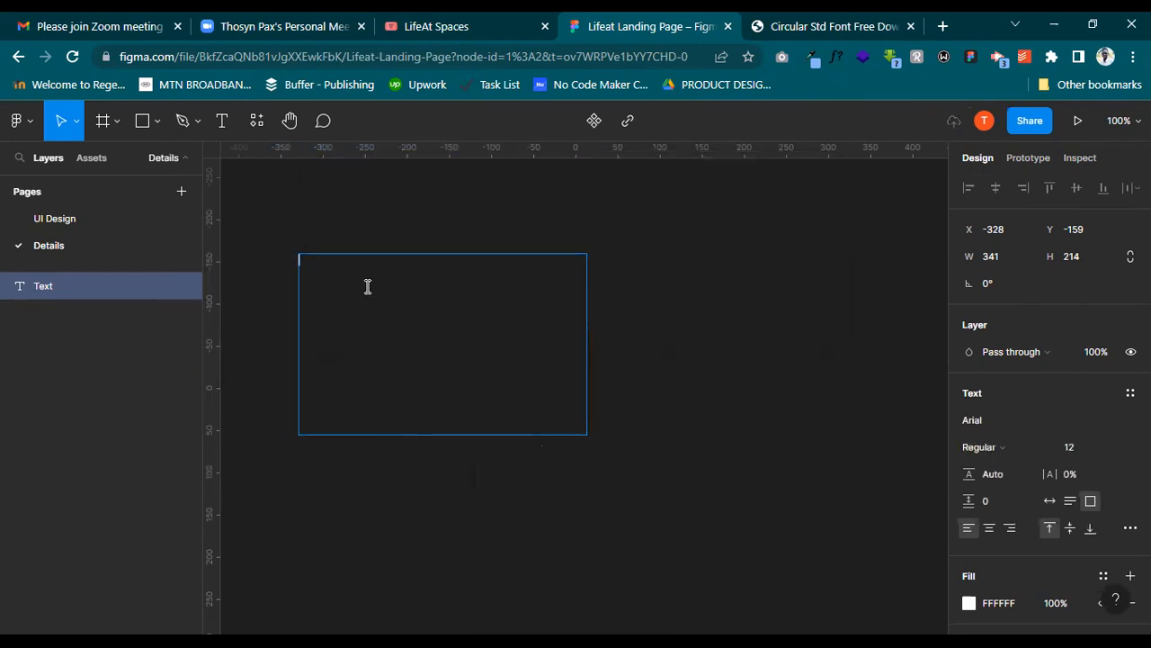
text(Font)
text(- Circulier STD)
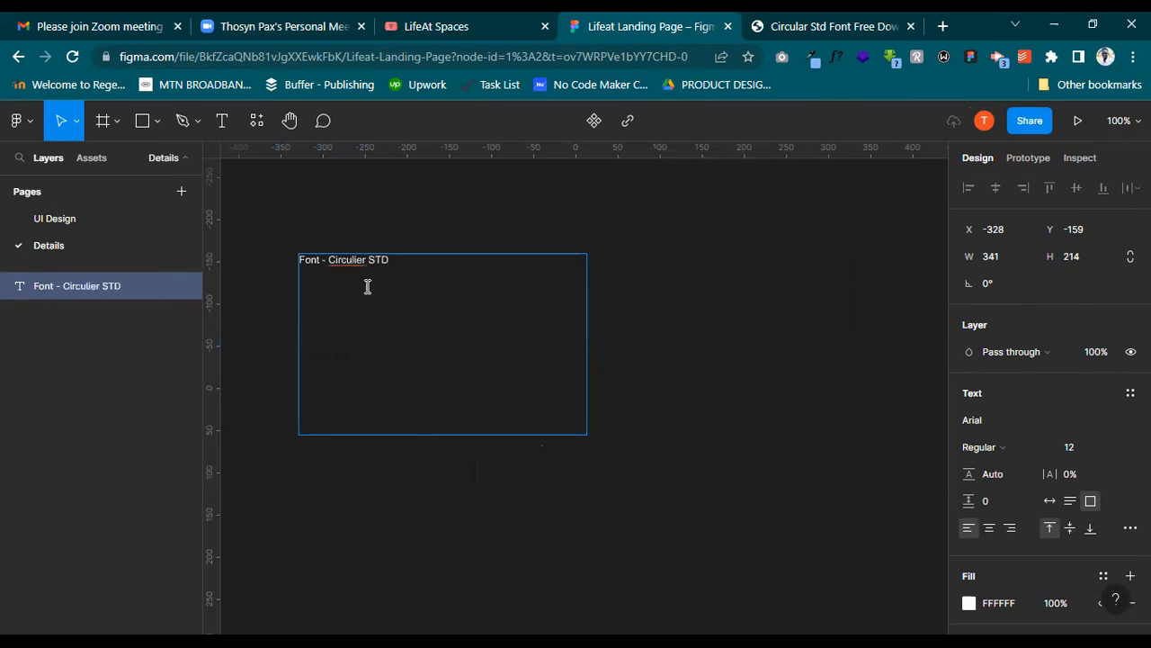
click(355, 261)
key(Delete)
key(BackSpace)
text(a)
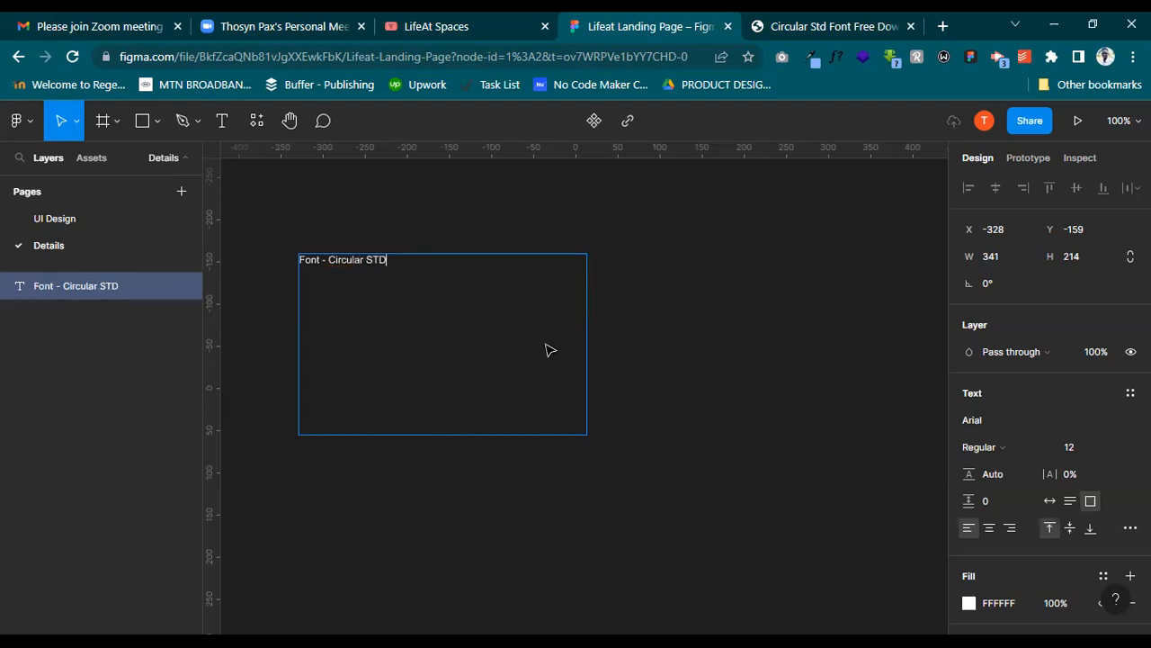
key(Escape)
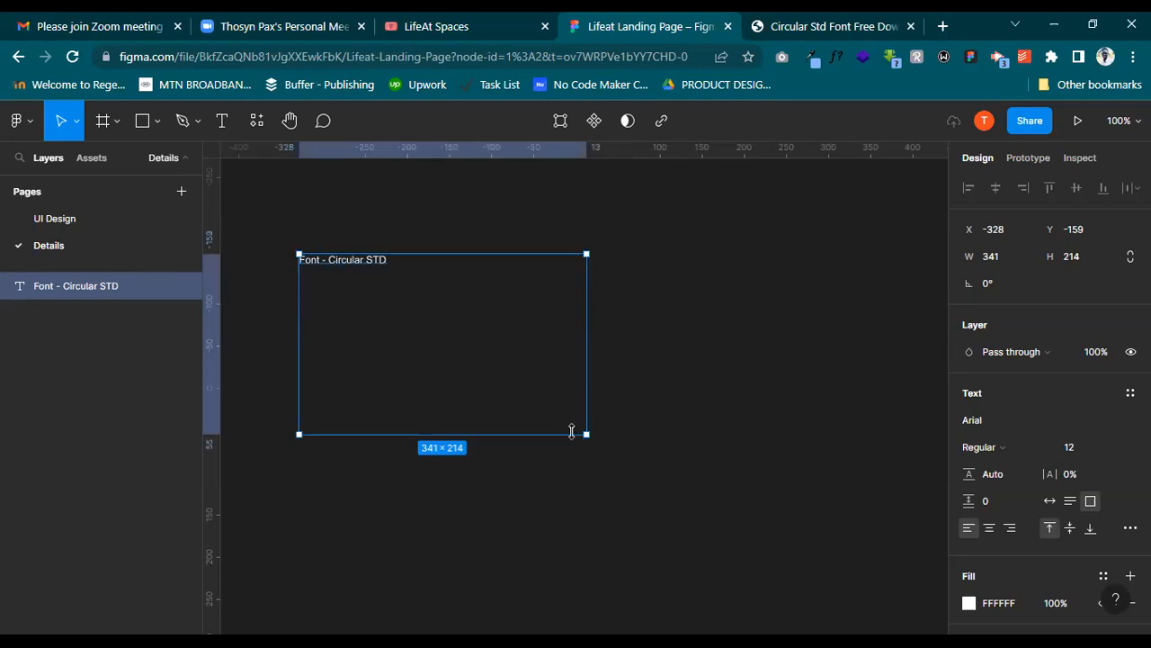
Set the font note's text size to 24 and resize its box to about 285 × 67
drag(545, 289, 540, 282)
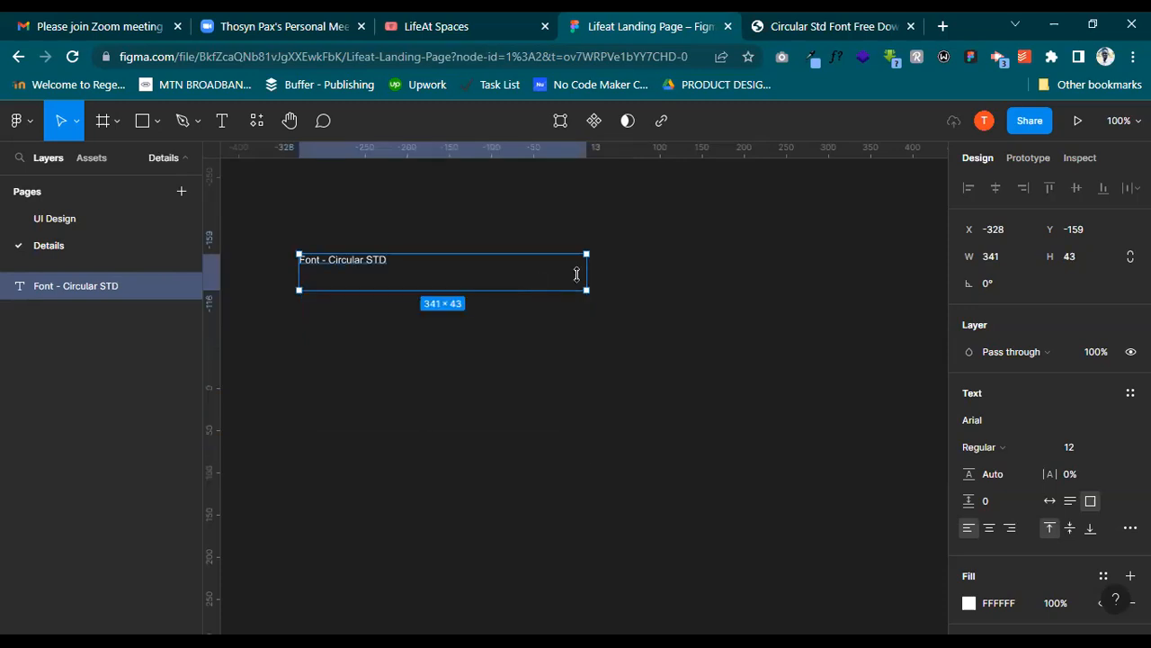
drag(423, 273, 423, 273)
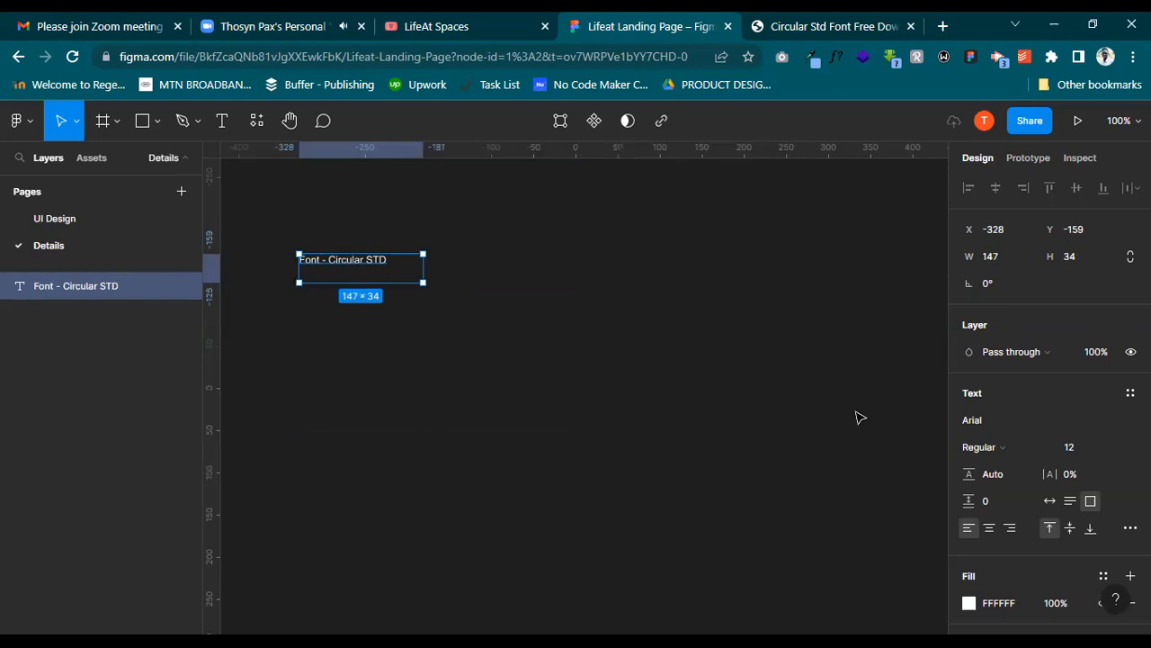
click(1113, 447)
click(1101, 470)
drag(423, 267, 481, 310)
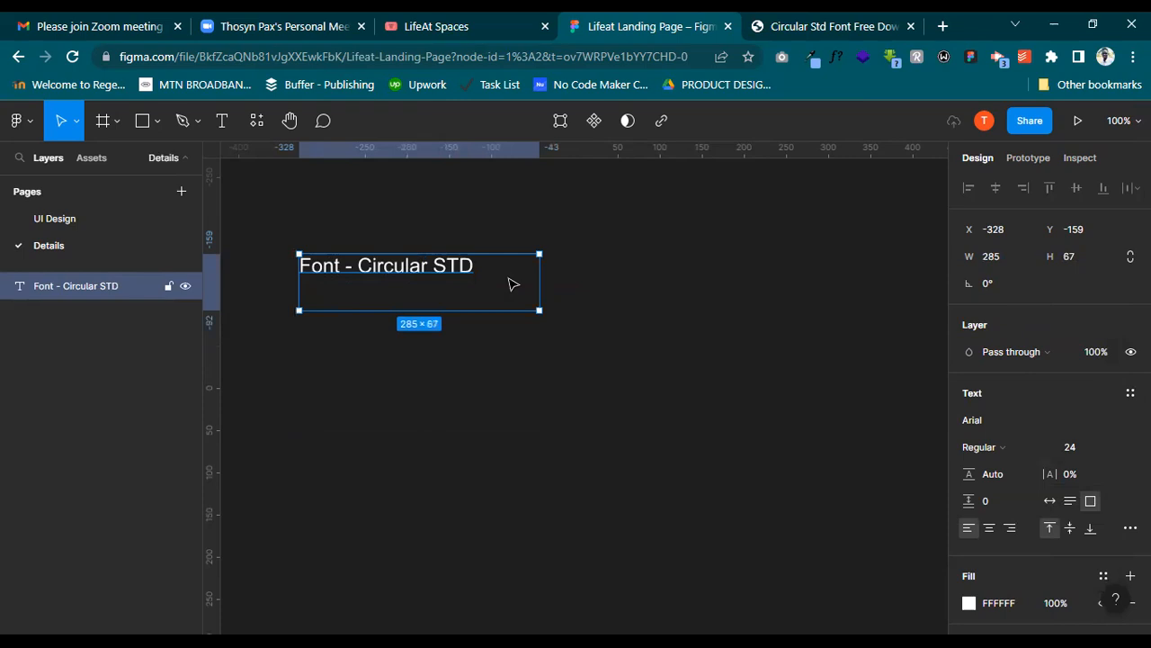
Try to apply the Circular Std font to the words "Circular STD" in the font note
double_click(464, 268)
click(433, 267)
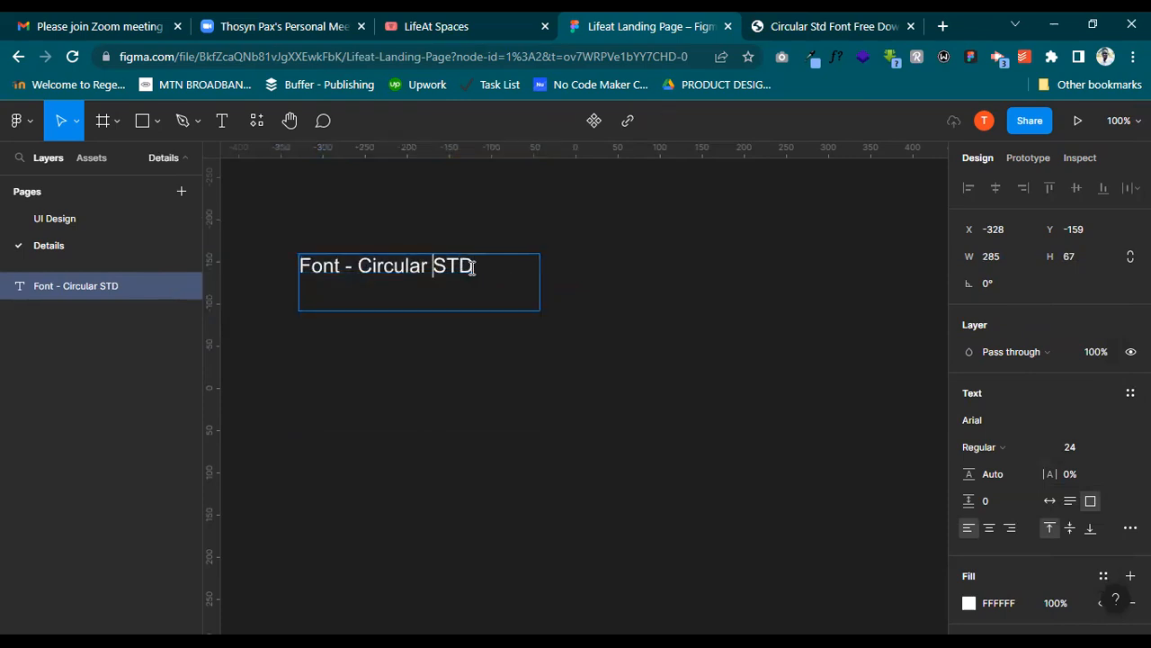
drag(472, 266, 358, 268)
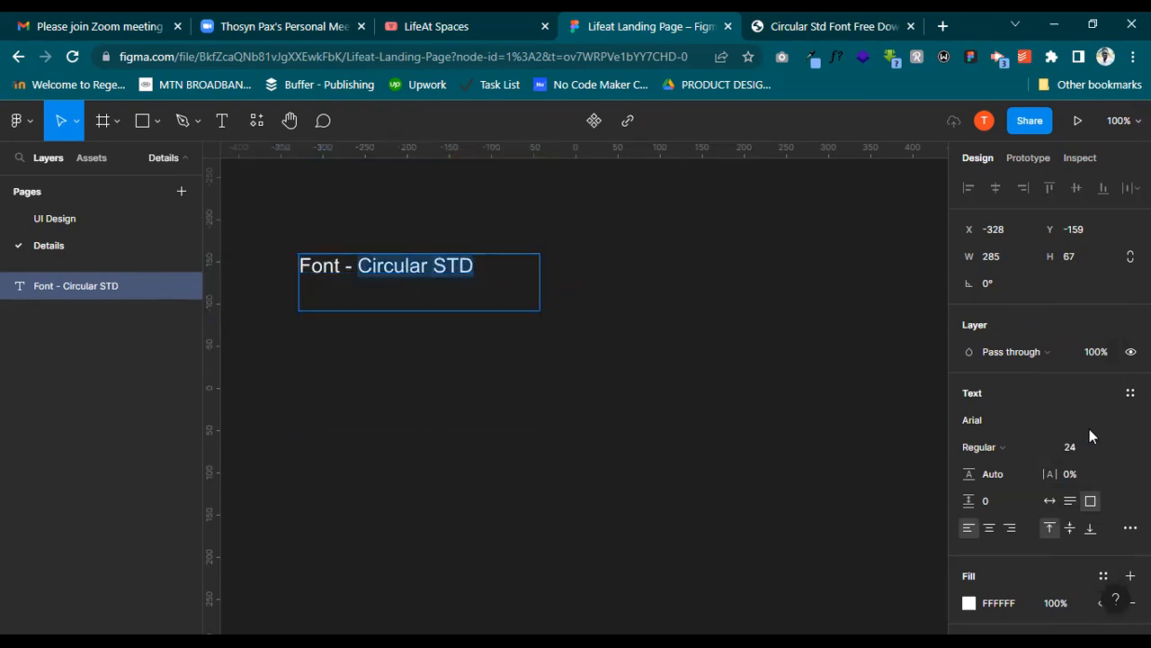
click(985, 422)
text(circ)
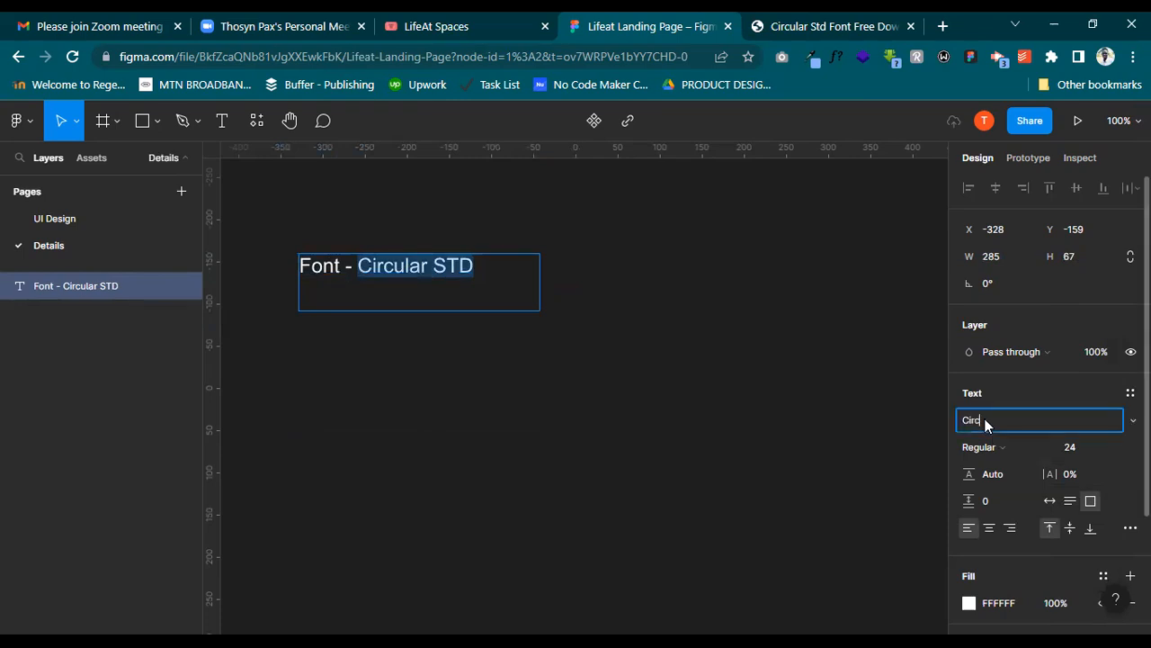
text(ular std)
key(Escape)
key(Escape)
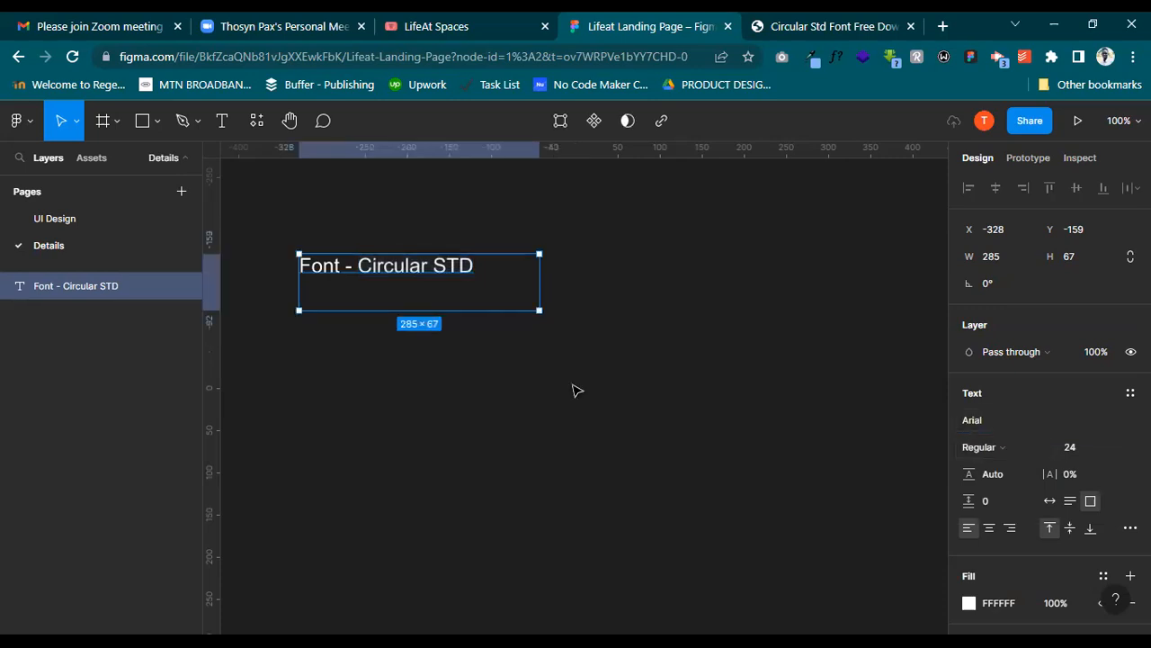
Try to reload the Lifeat Landing Page file in the browser
click(72, 57)
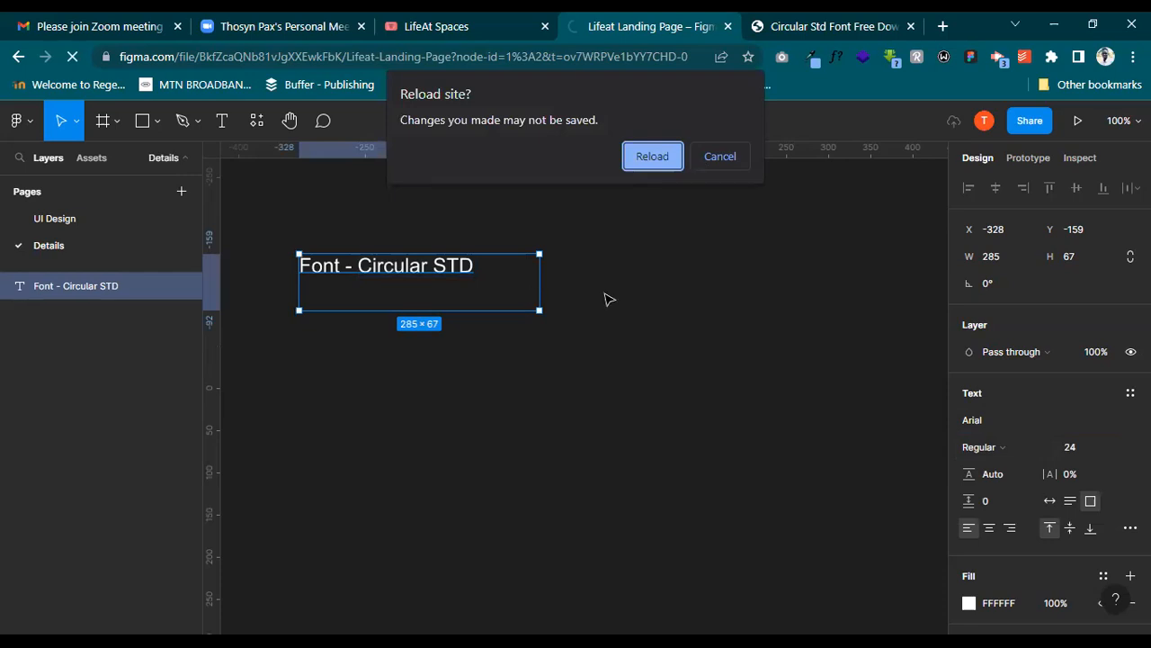
key(Return)
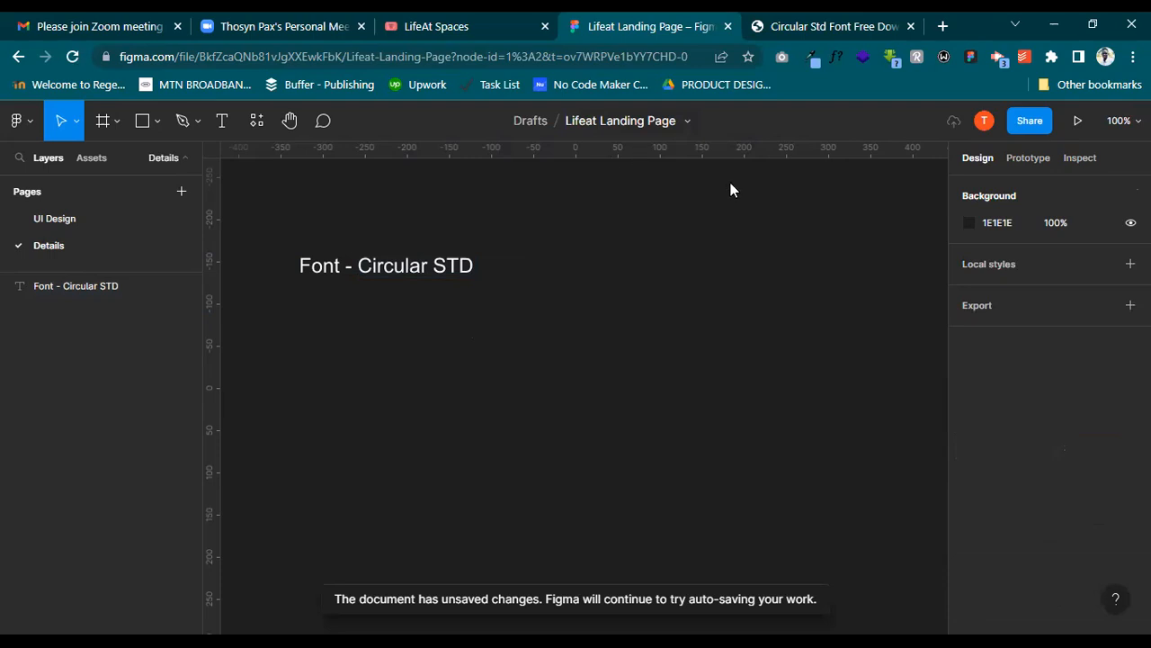
click(25, 128)
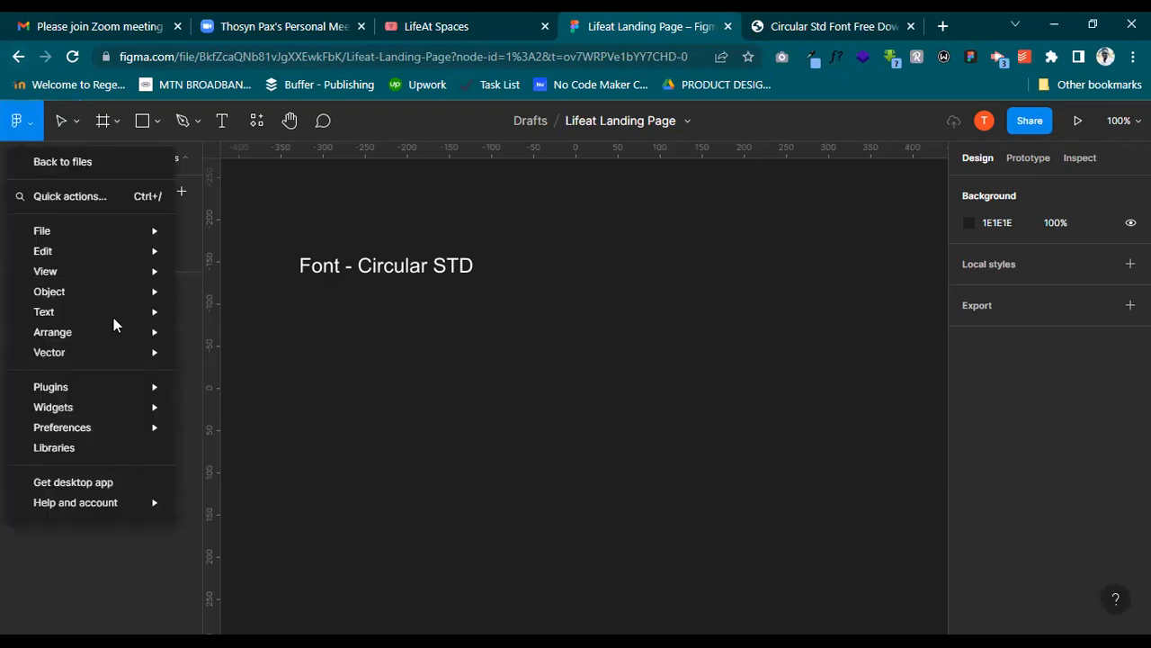
mouse_move(115, 339)
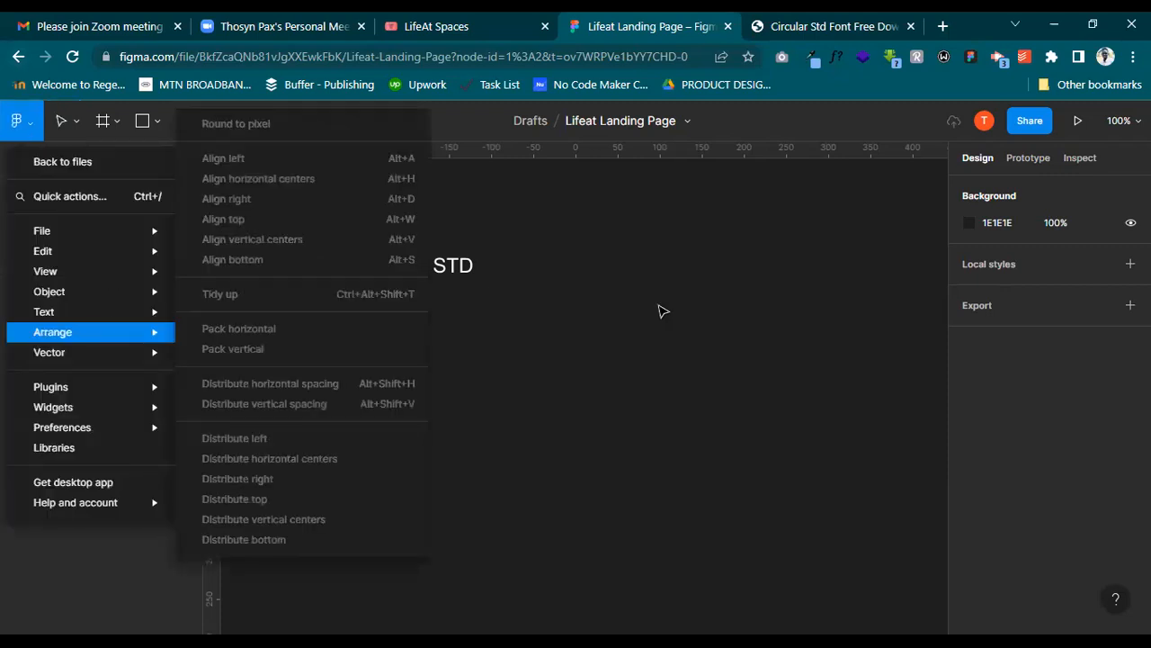
click(581, 318)
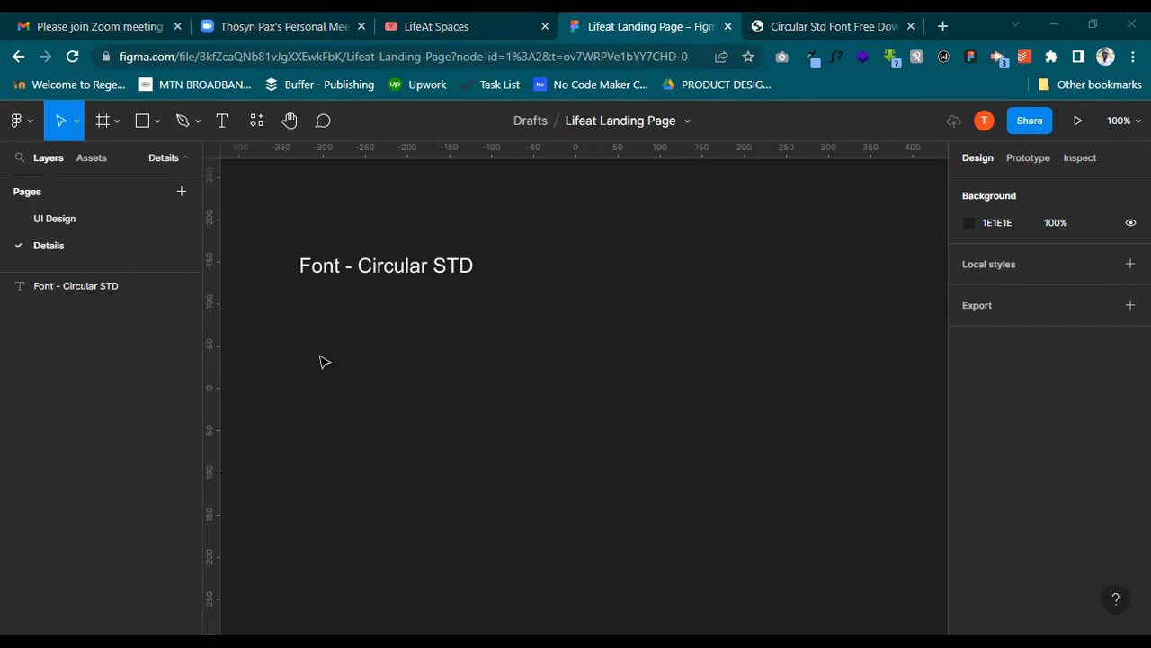
click(380, 271)
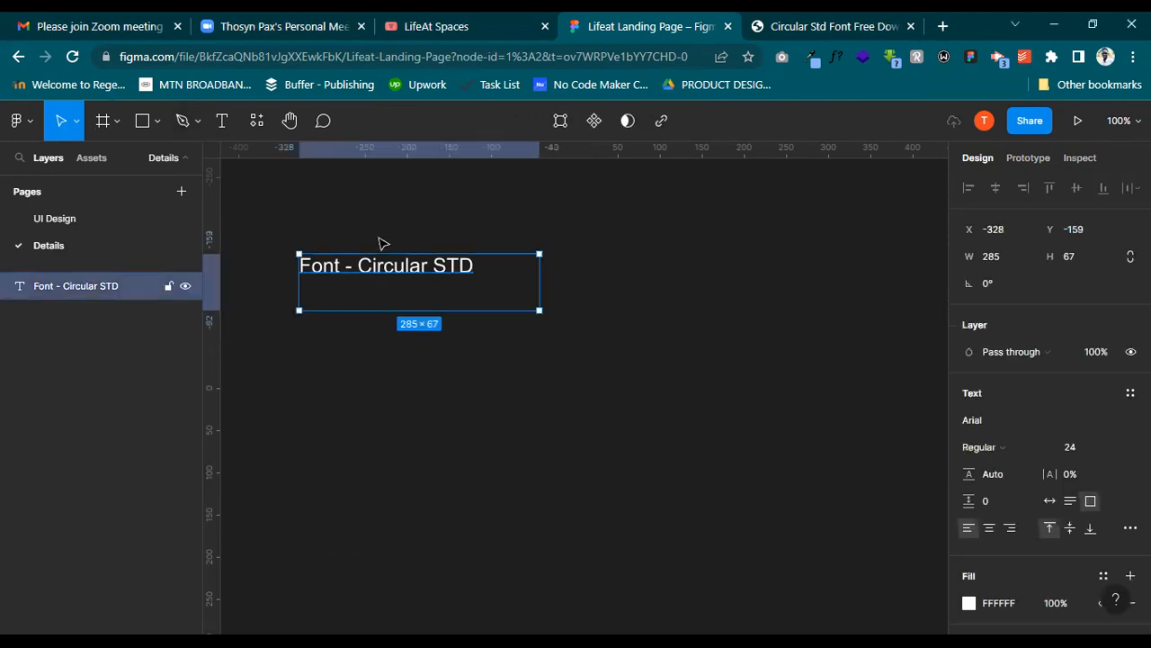
key(ctrl+z)
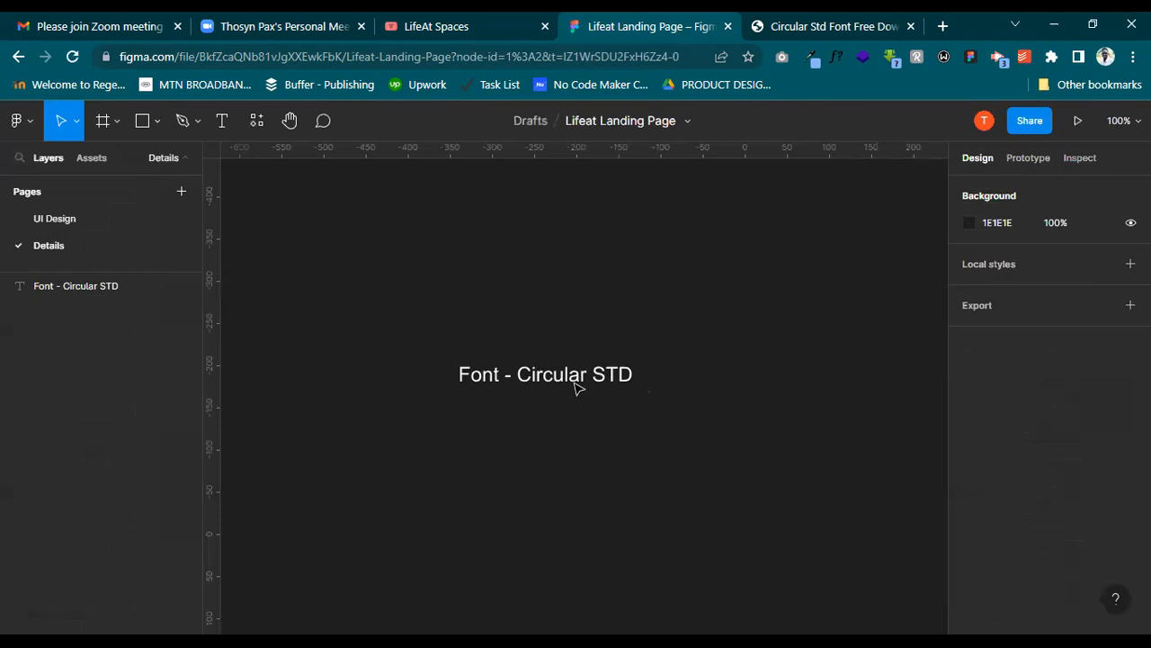
Move the font note to X -530, Y -358 and try to apply the "Circular std" font to its words "Circular STD"
click(551, 378)
drag(402, 246, 403, 244)
double_click(403, 244)
double_click(361, 244)
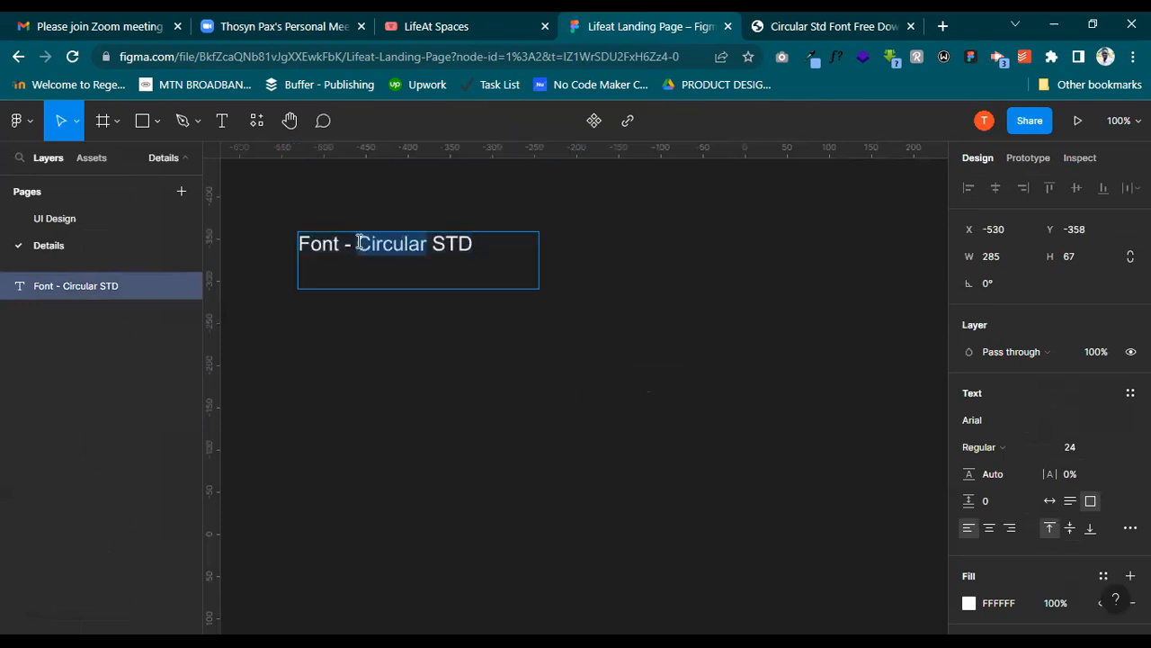
drag(359, 242, 467, 243)
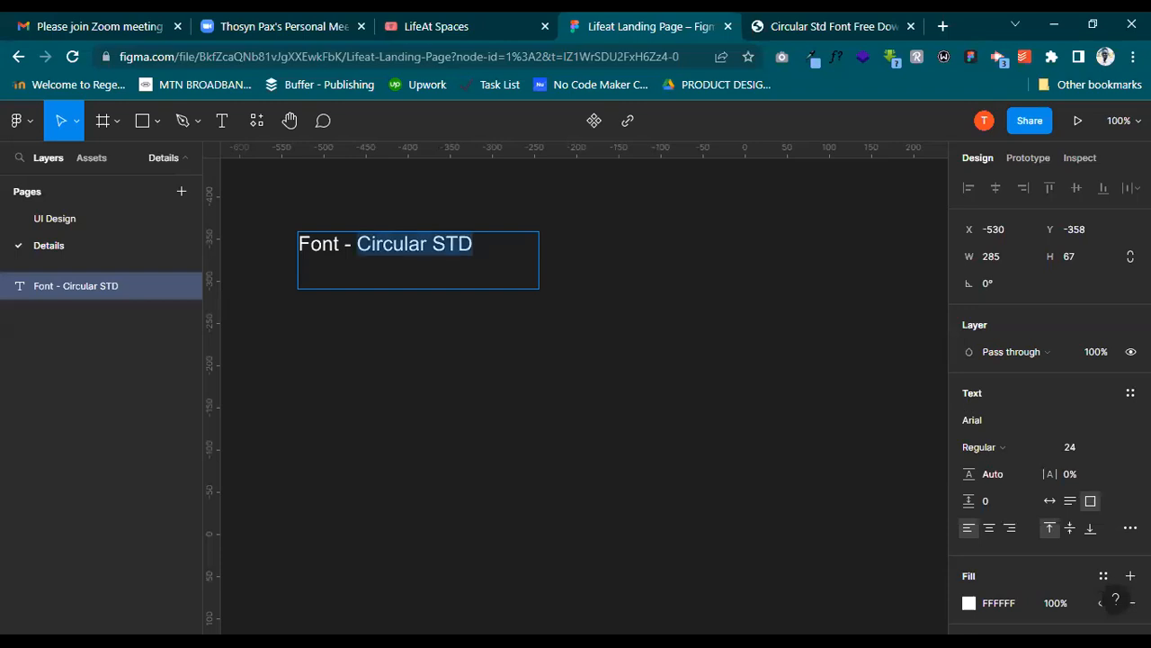
click(1005, 424)
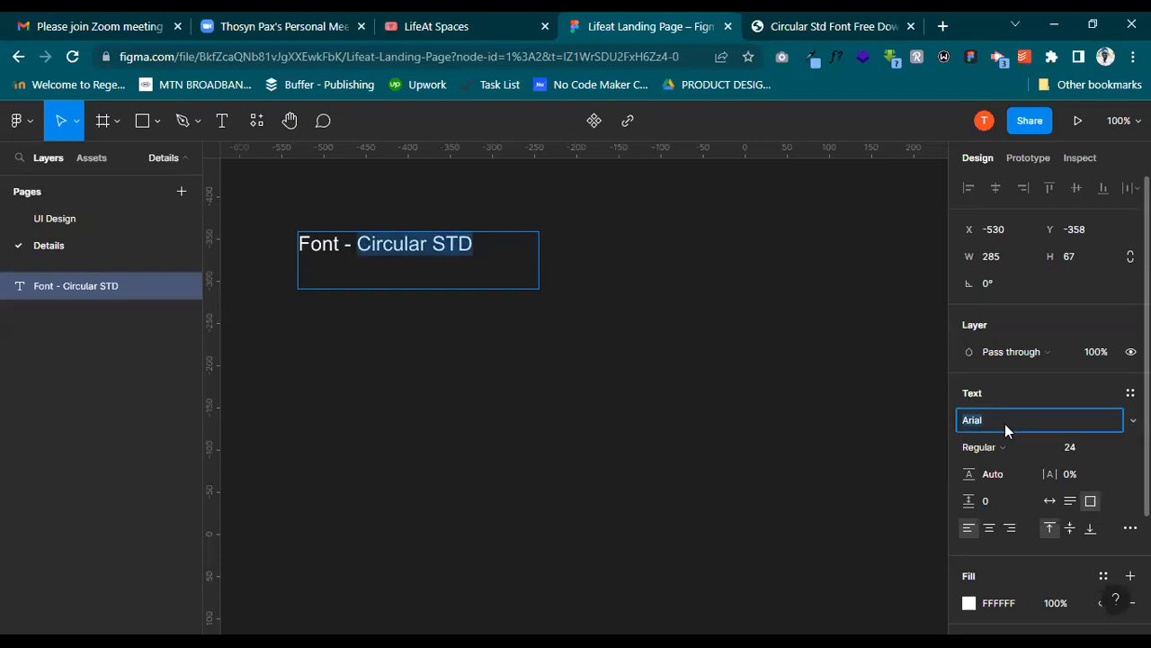
text(Circula)
text(r std)
key(Return)
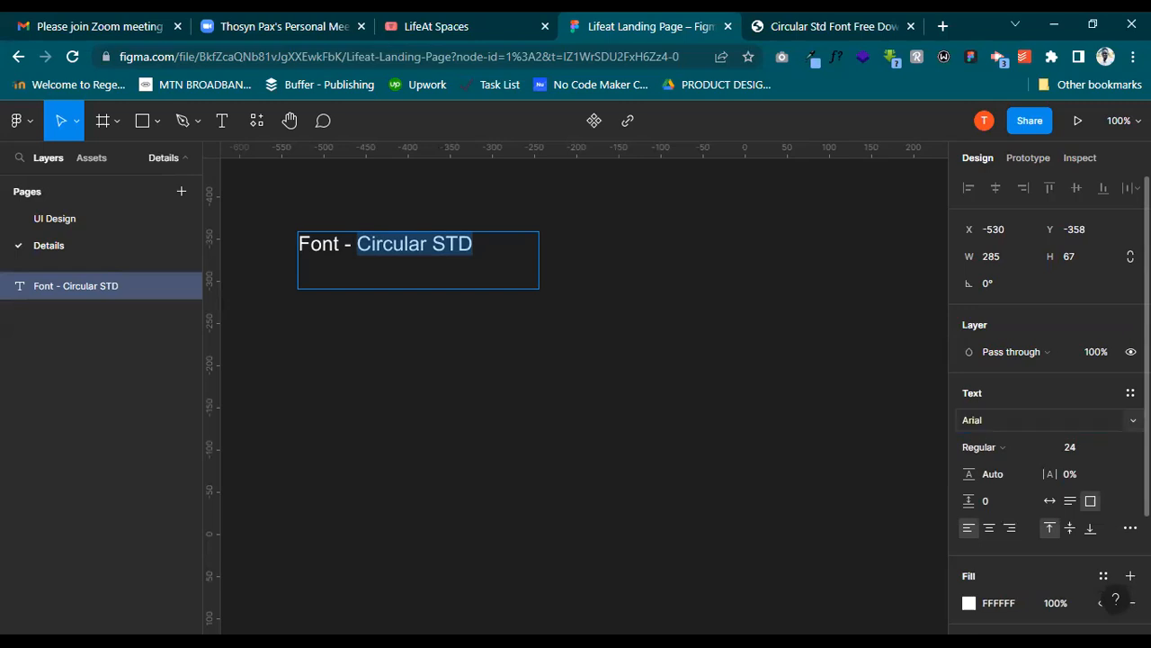
Apply the Circula font to the words "Circular STD" in the font note
click(1056, 422)
scroll(1055, 429, down, 5)
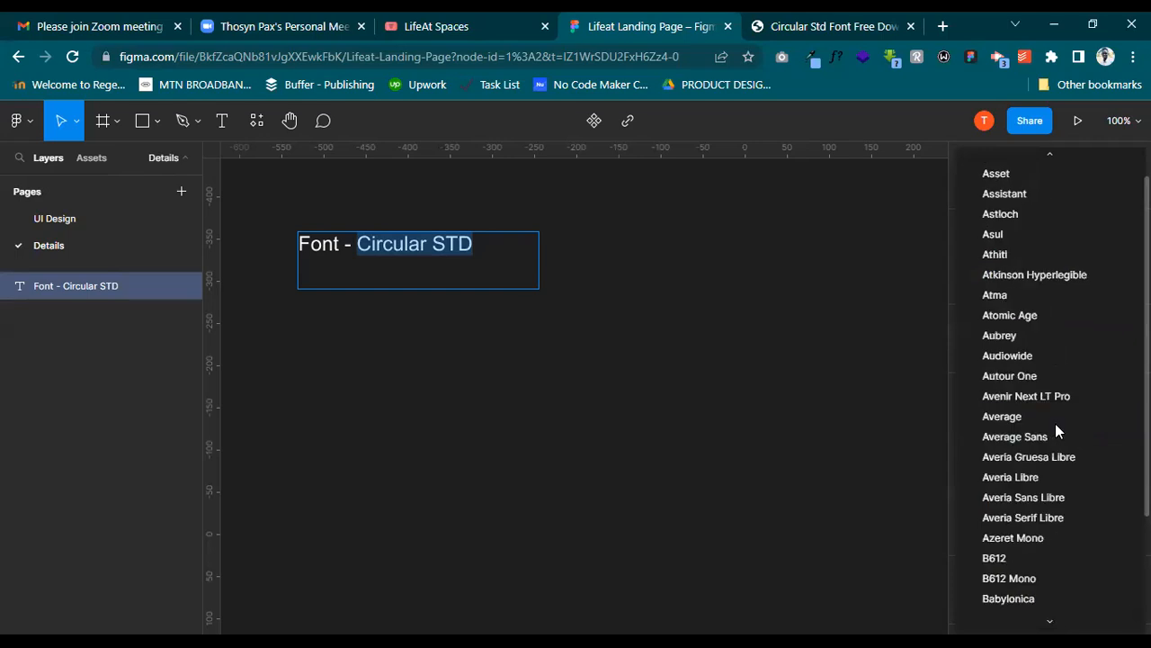
scroll(1055, 423, down, 5)
scroll(1055, 423, down, 6)
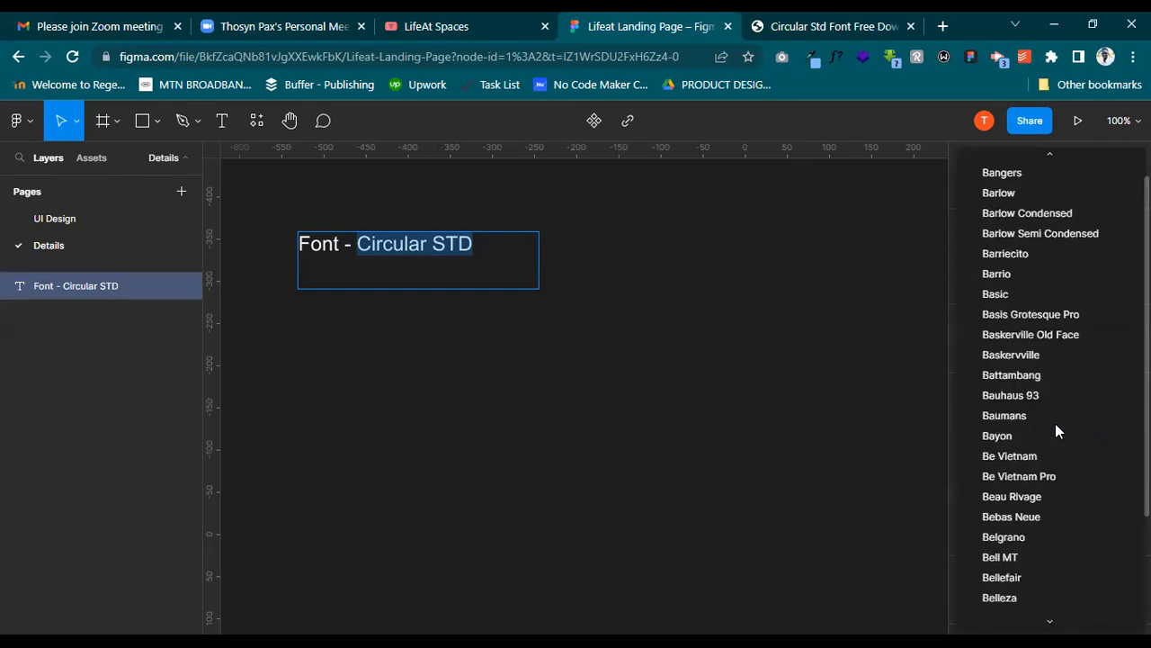
scroll(1055, 423, down, 5)
scroll(1055, 422, down, 8)
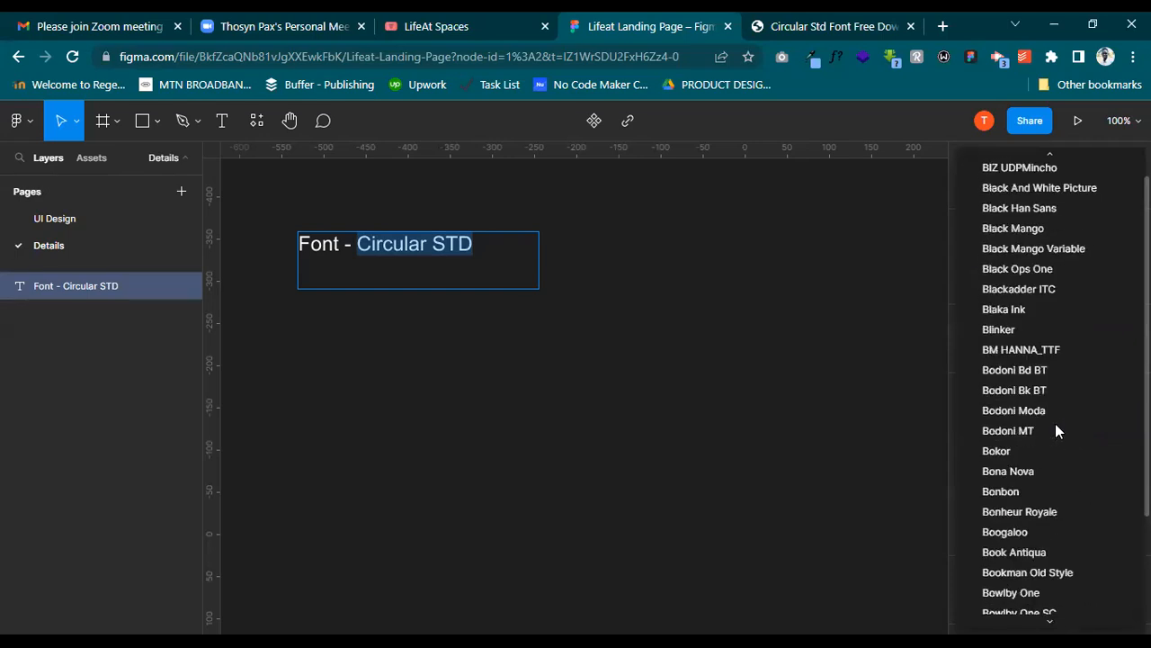
scroll(1055, 430, down, 8)
scroll(1034, 400, down, 5)
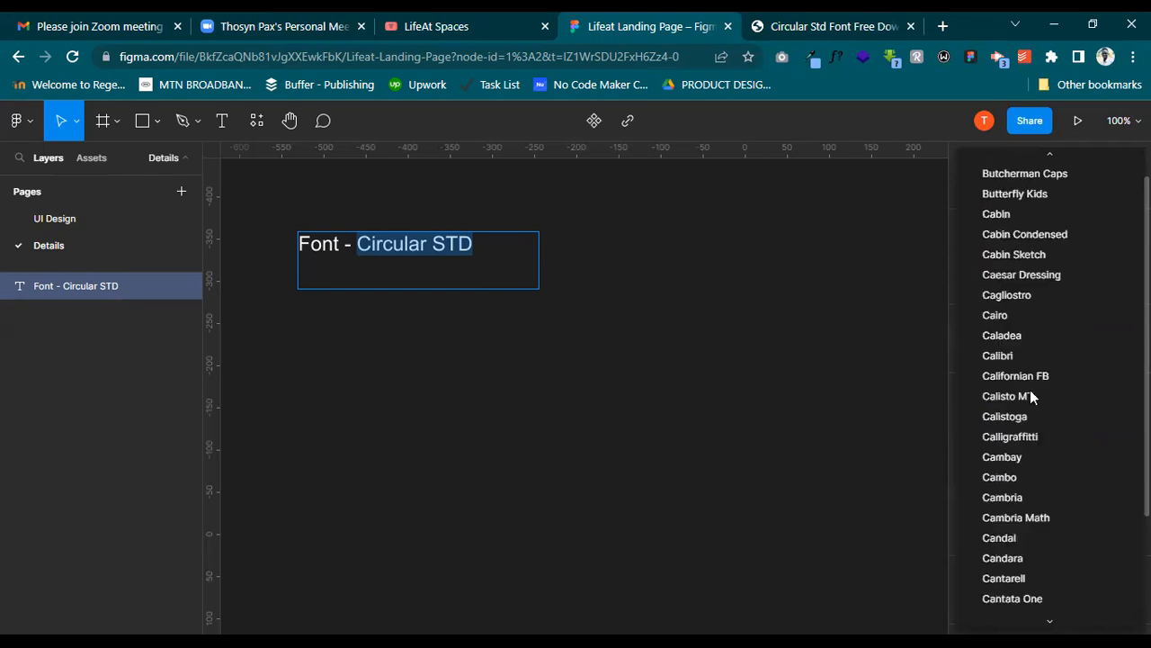
scroll(1043, 471, down, 1)
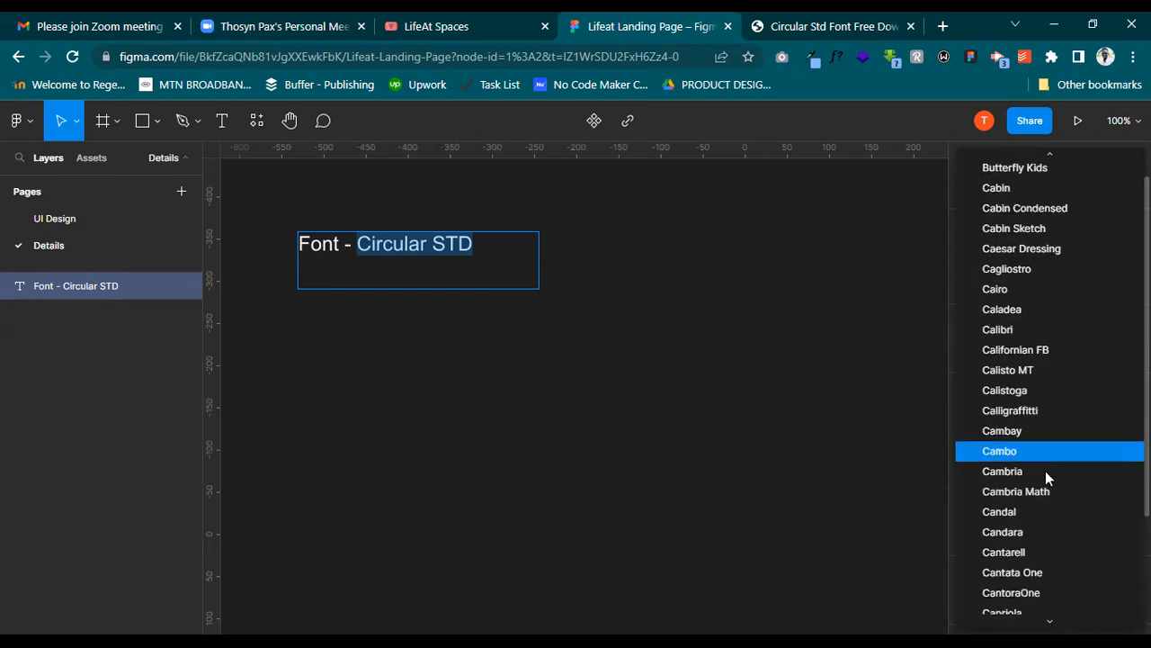
scroll(1043, 471, down, 3)
scroll(1043, 471, down, 3)
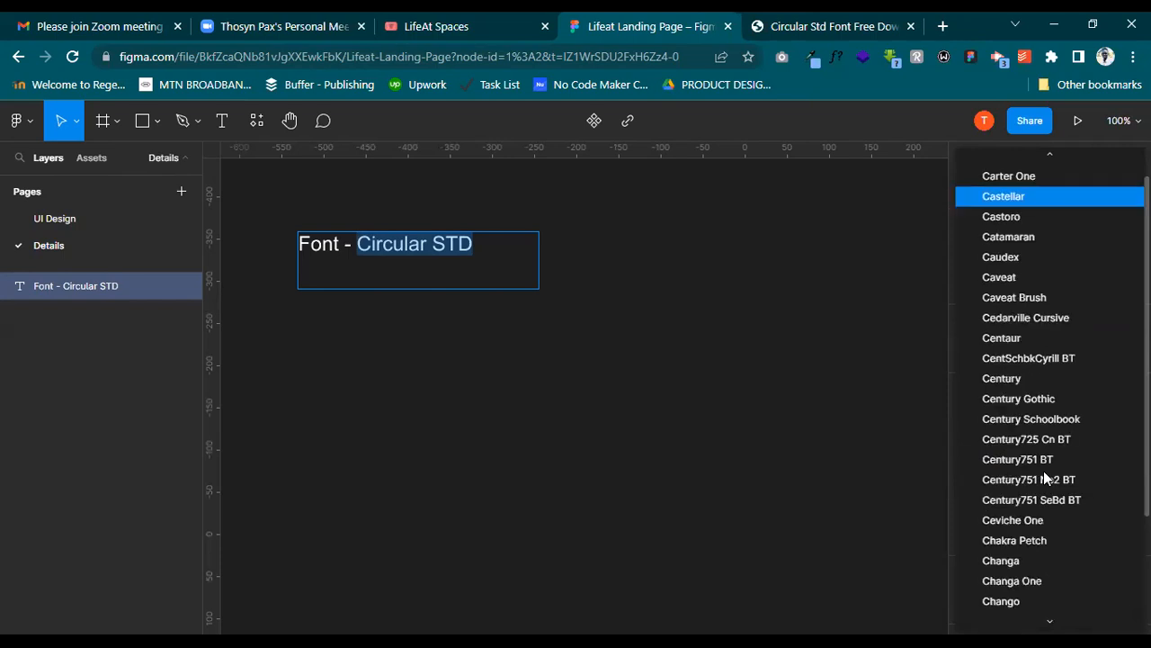
scroll(1043, 471, down, 3)
scroll(1044, 471, down, 3)
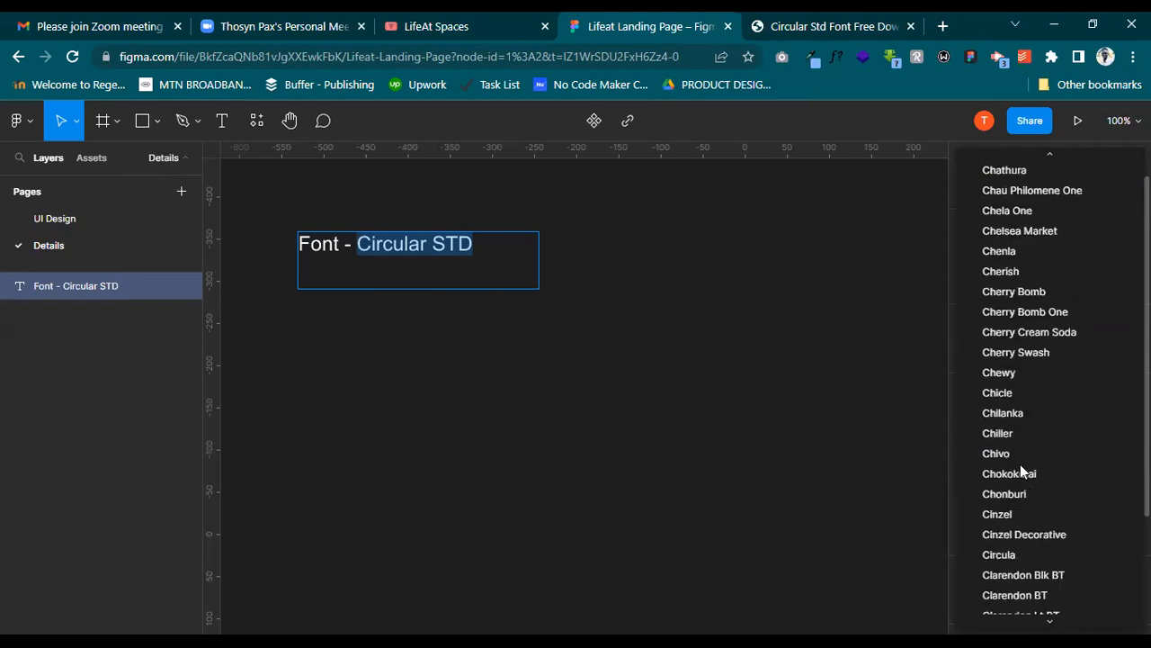
scroll(1023, 470, down, 1)
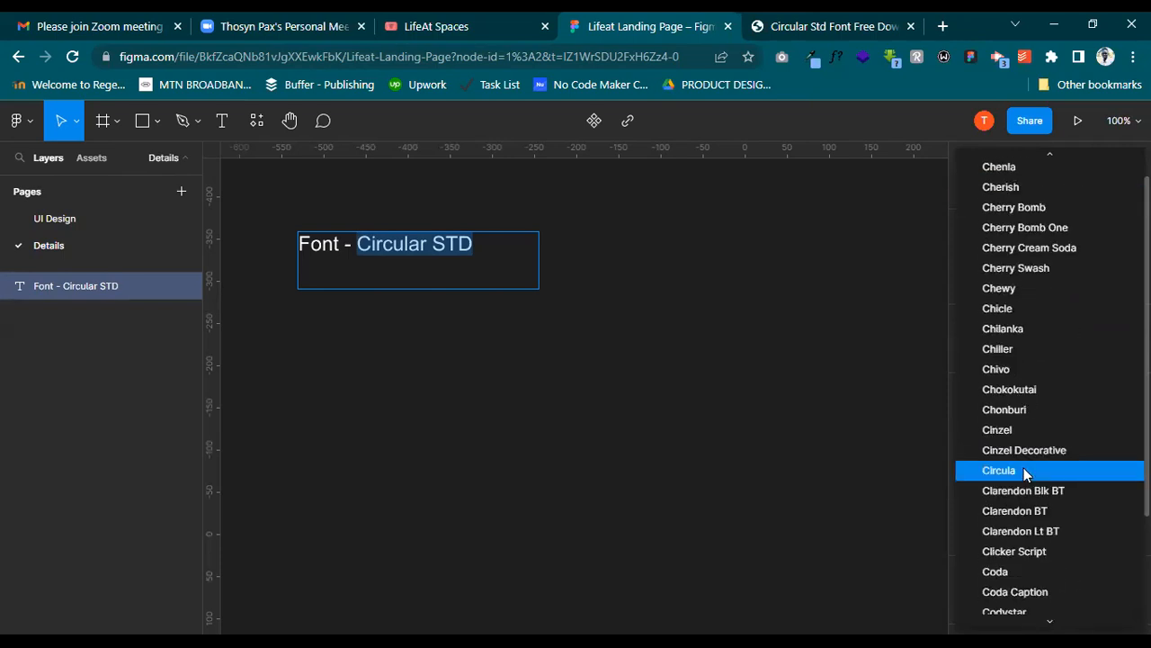
key(Return)
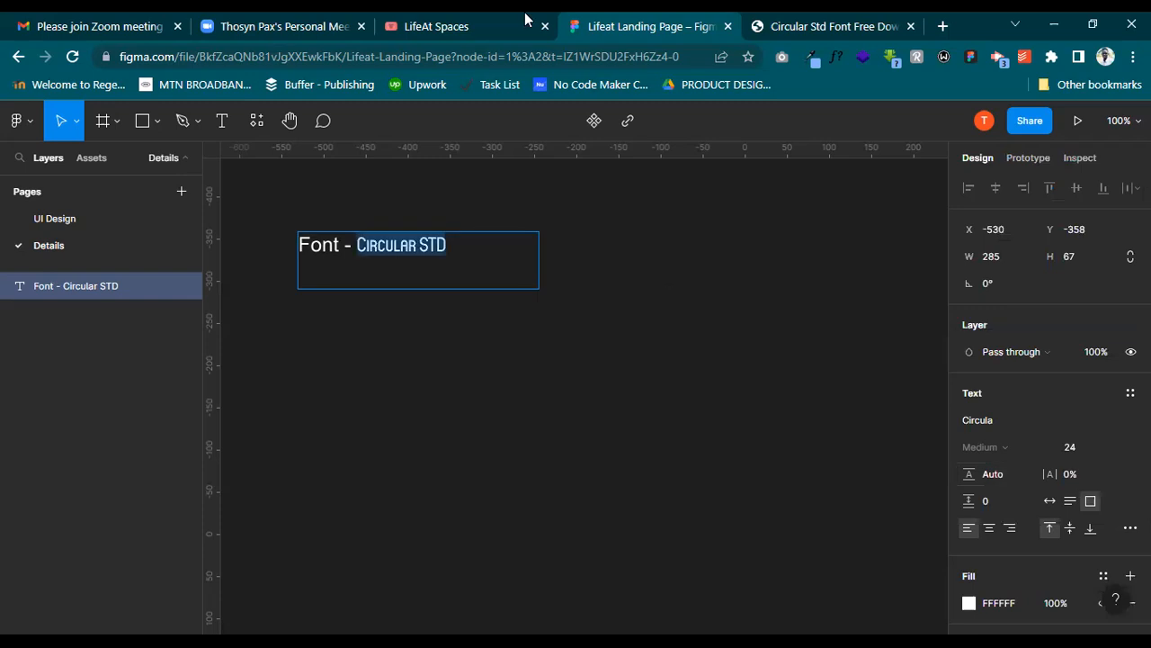
Compare the lettering of the font note with the typeface used on the LifeAt website
key(ctrl+shift+Tab)
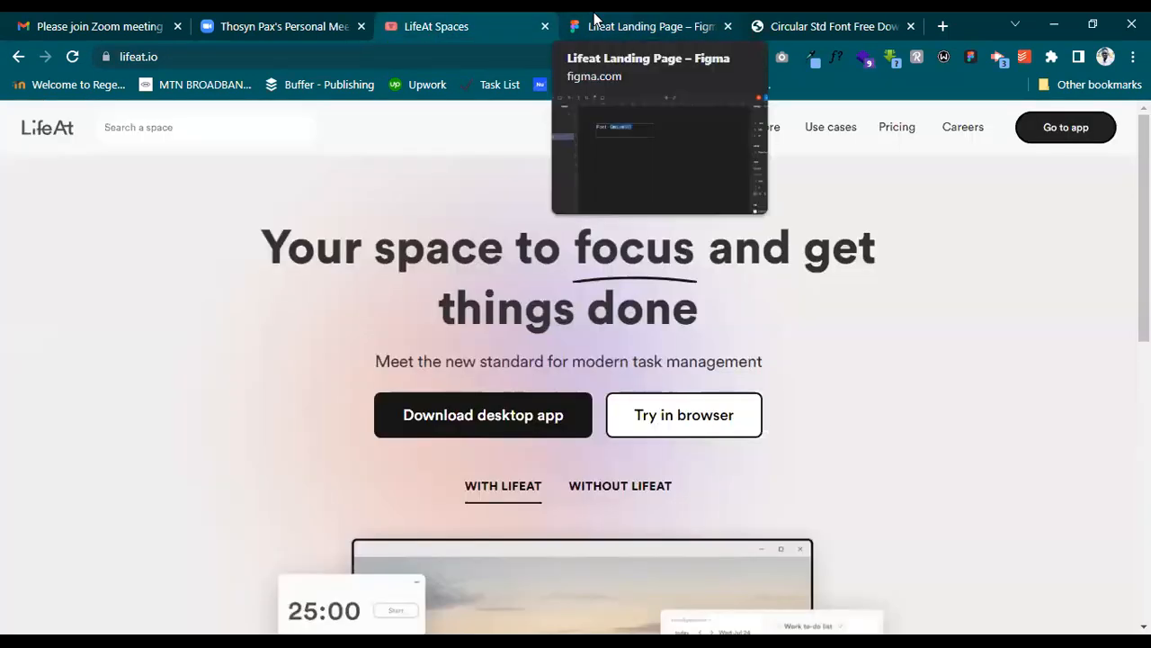
click(594, 20)
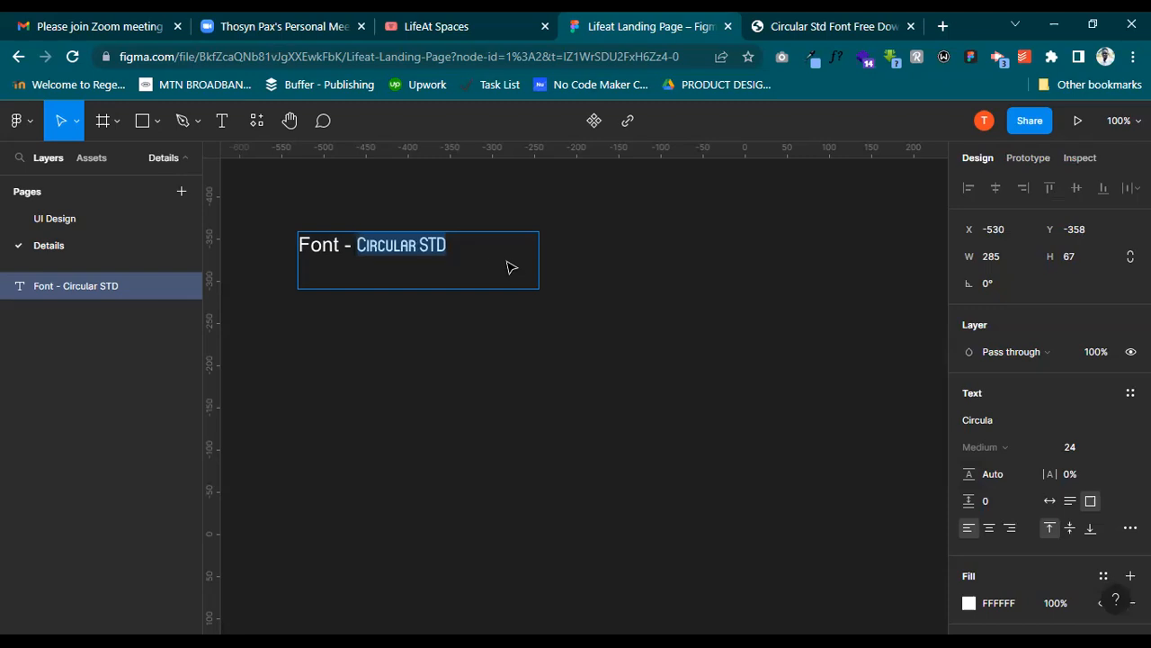
click(442, 243)
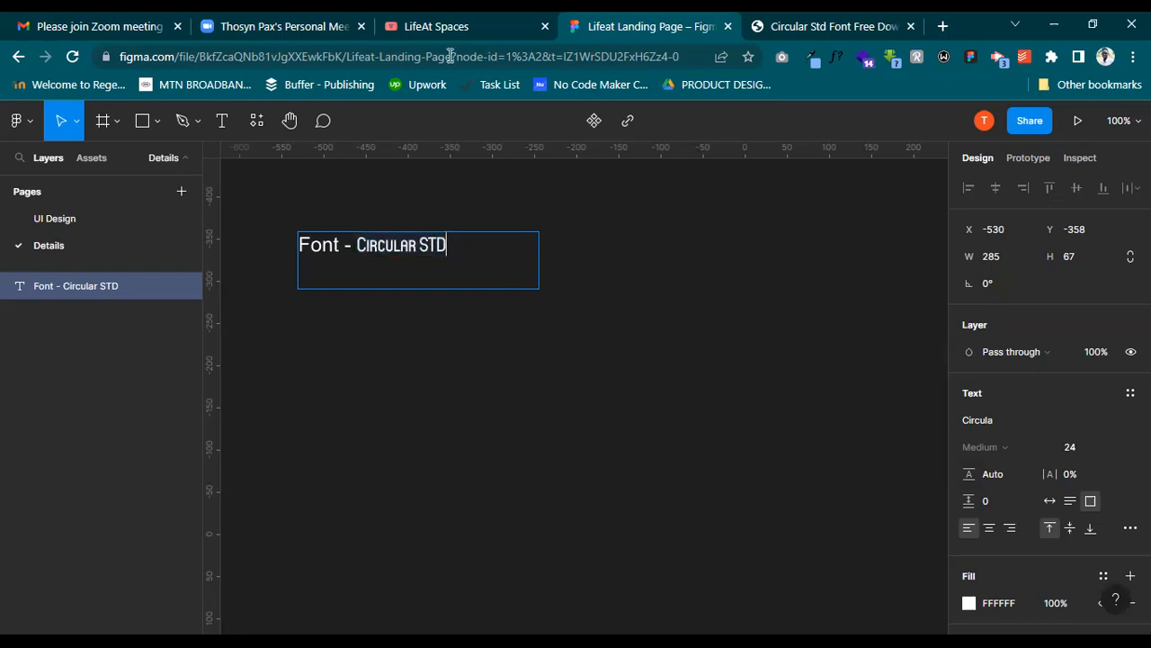
click(465, 28)
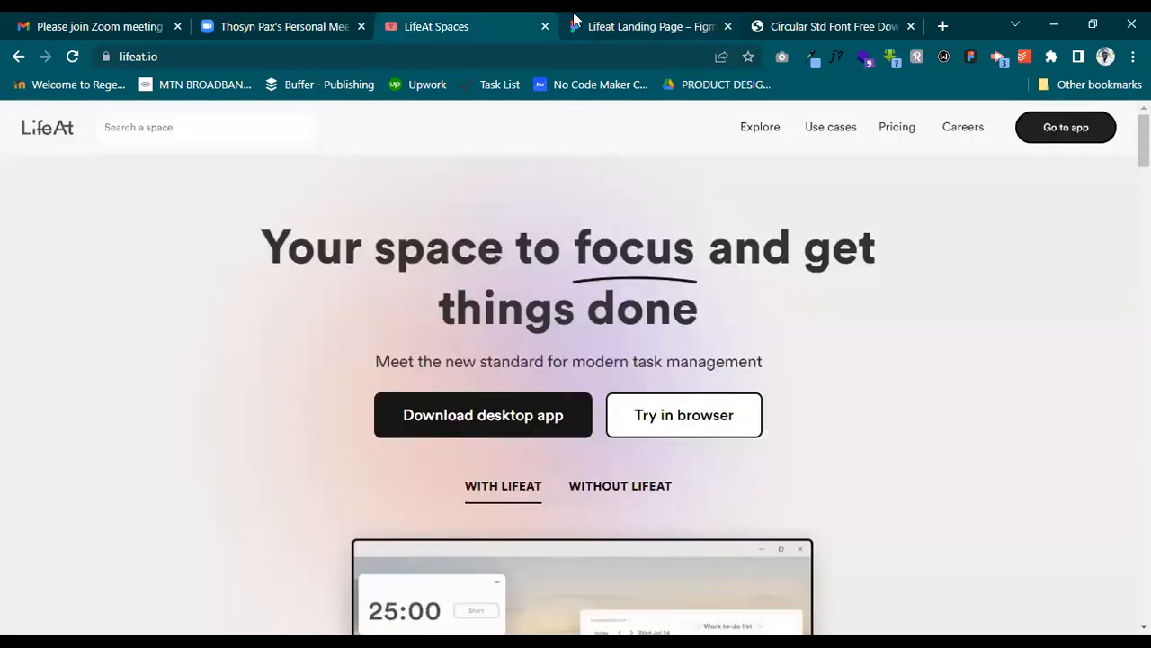
key(ctrl+Tab)
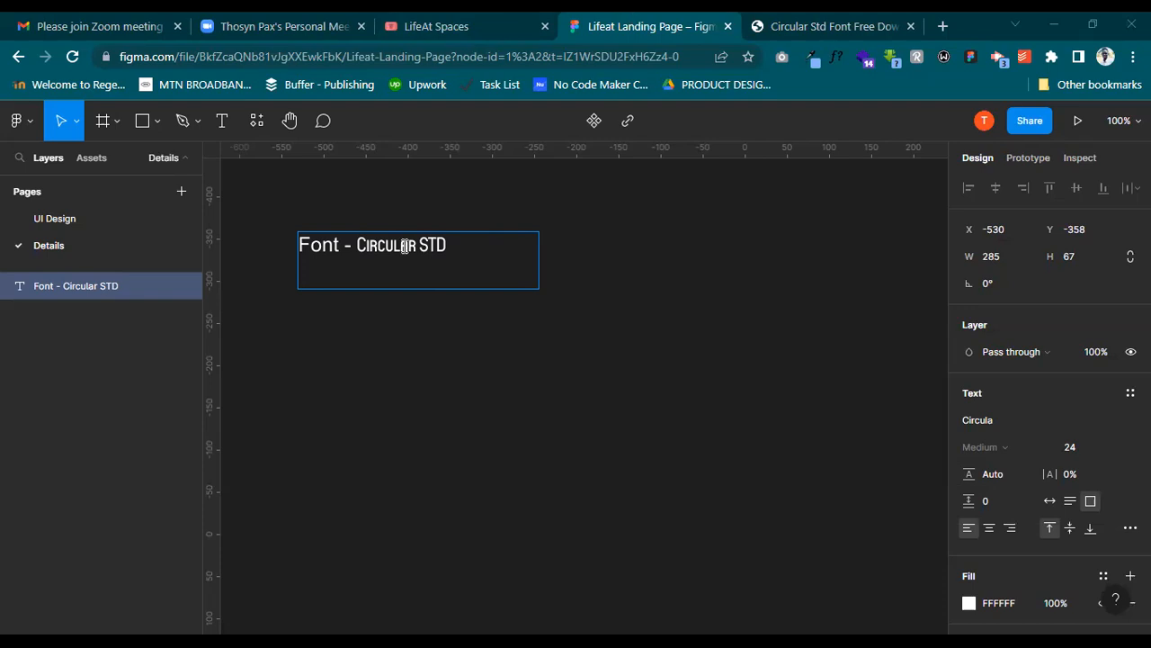
click(984, 513)
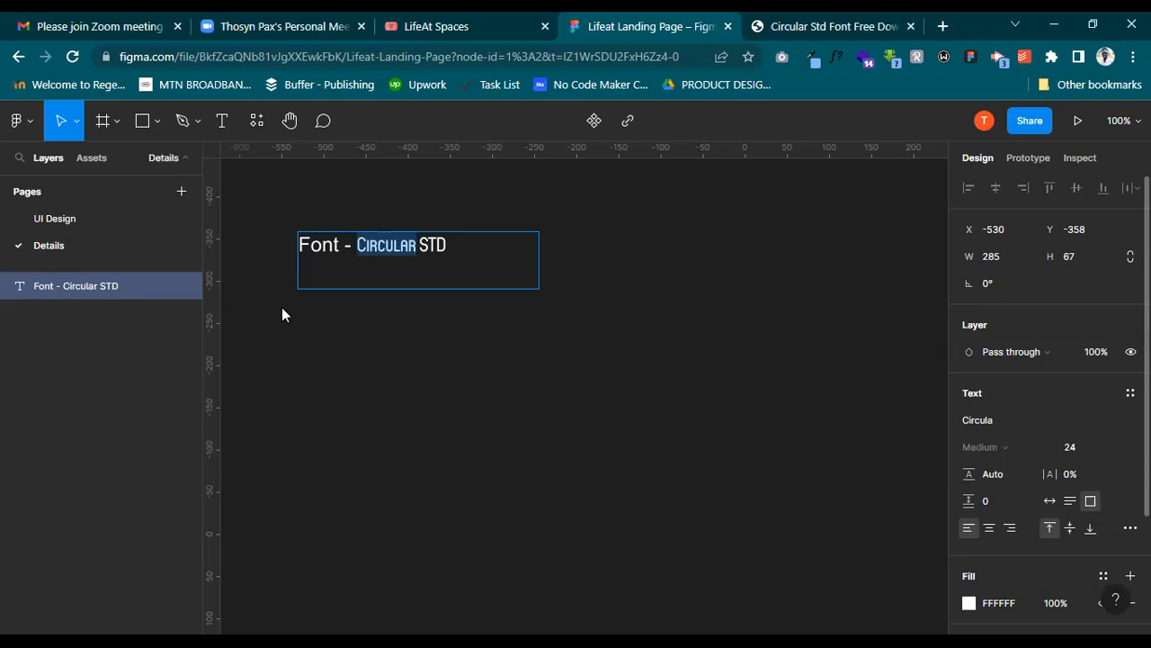
Return to the "circular std font free download" search results and open the font.gooova.com result in a new tab
key(ctrl+Tab)
click(19, 58)
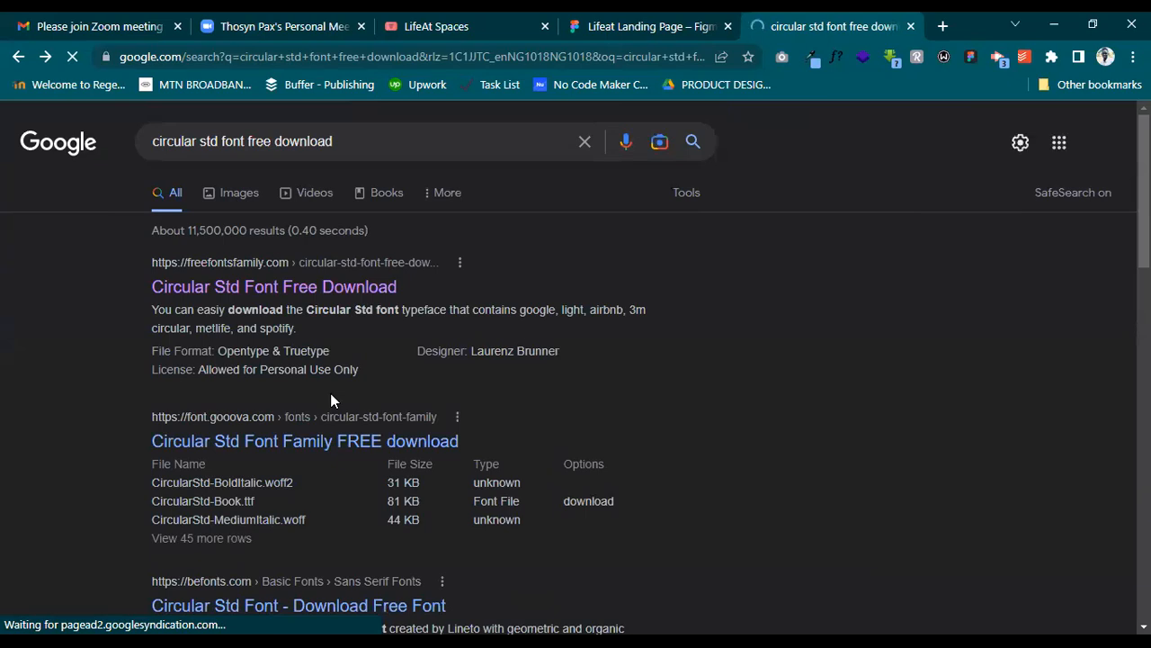
right_click(370, 445)
click(501, 257)
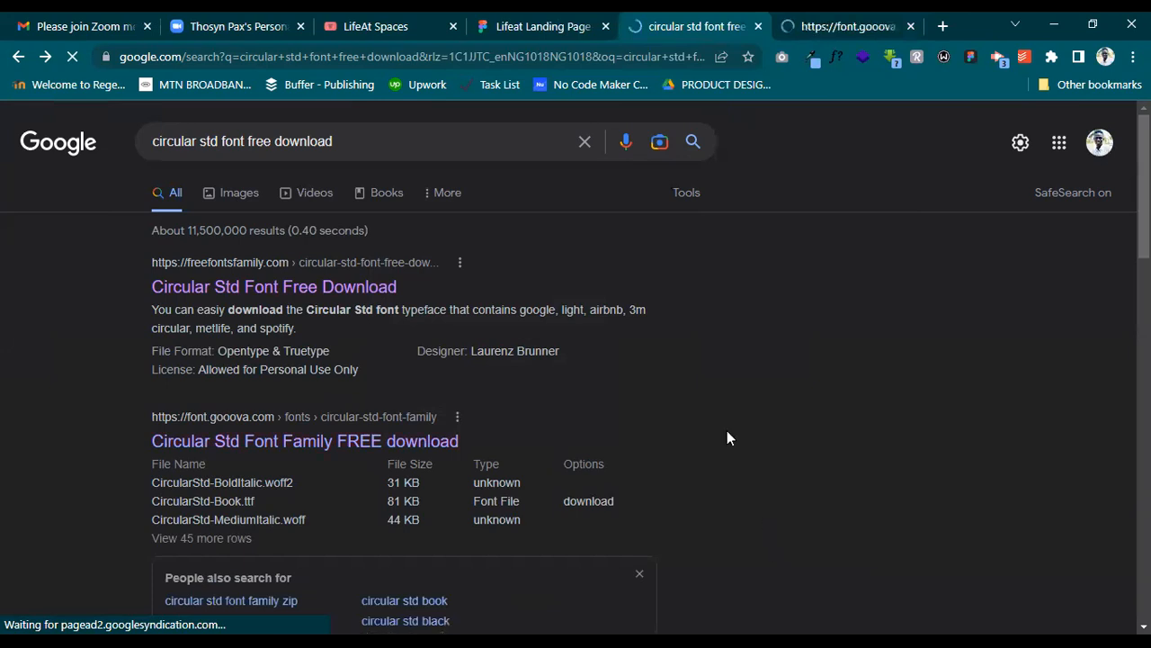
Open the Dafont Free search result for Circular Std Font and examine its preview, licence, format and download options
scroll(728, 436, down, 3)
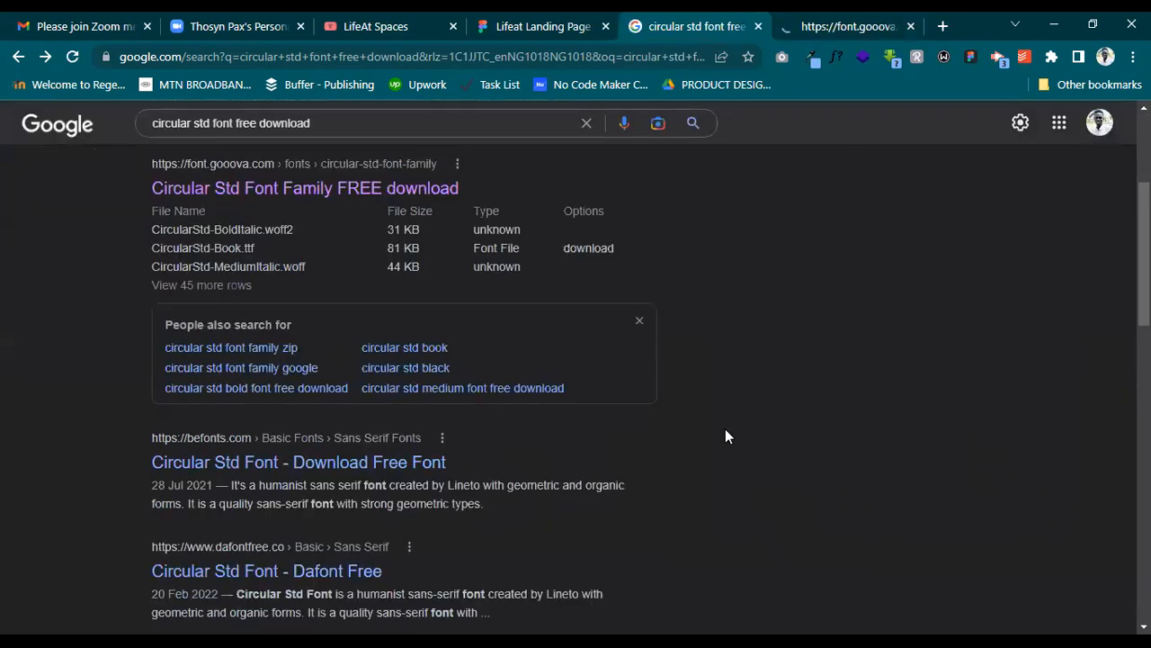
scroll(725, 436, down, 1)
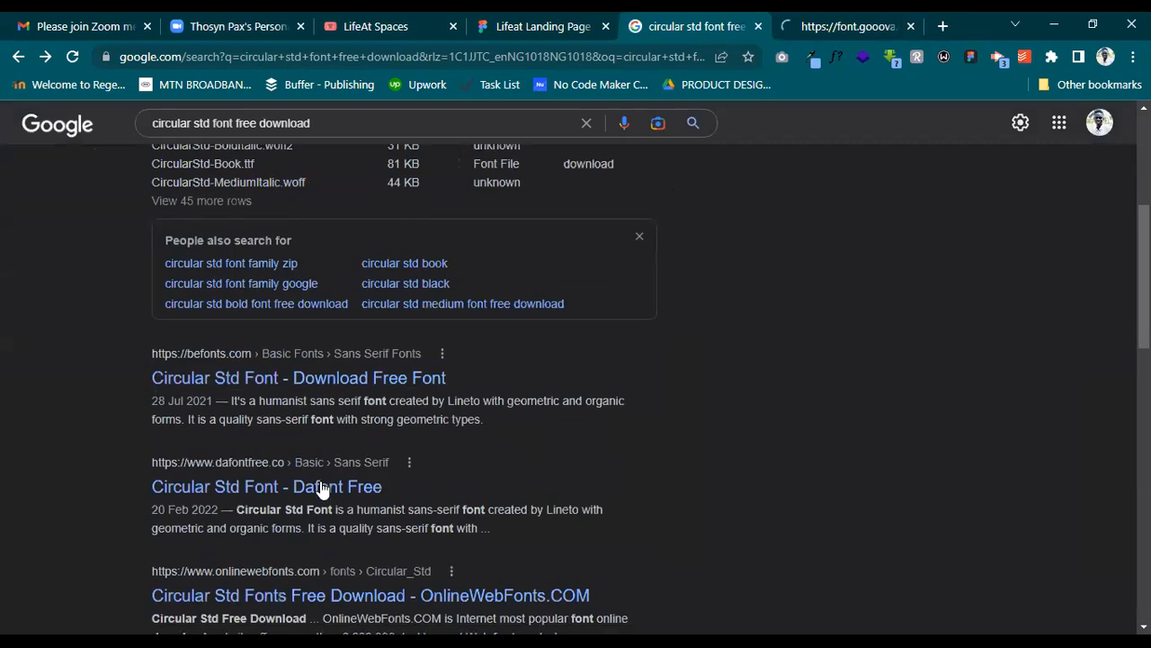
click(327, 493)
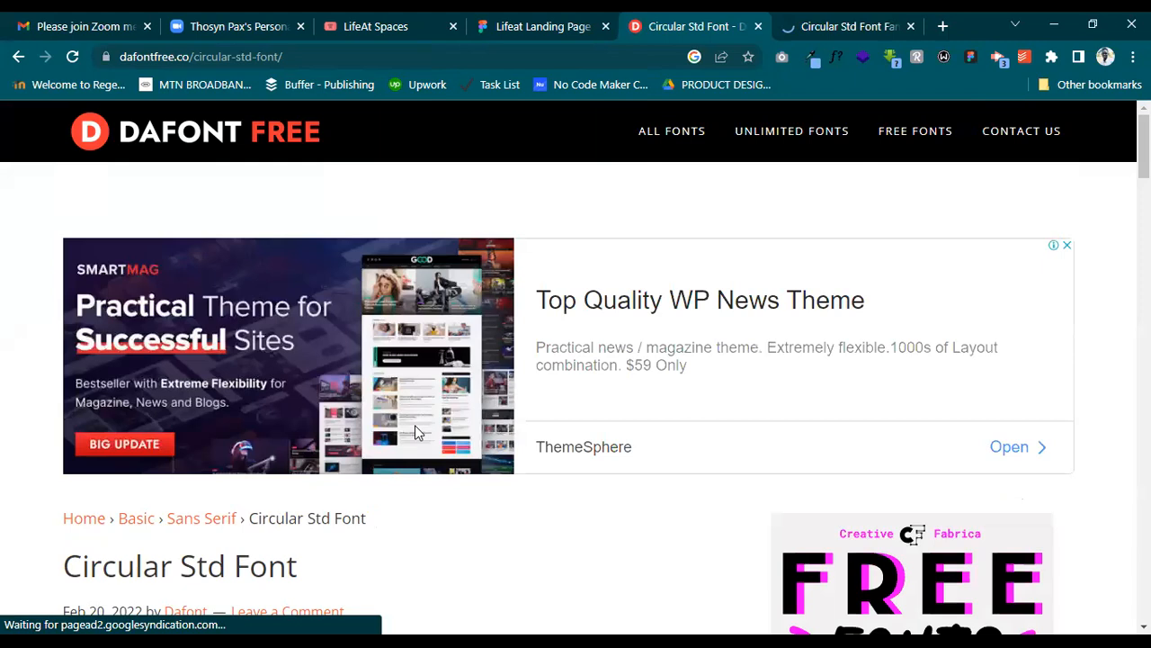
scroll(415, 432, down, 10)
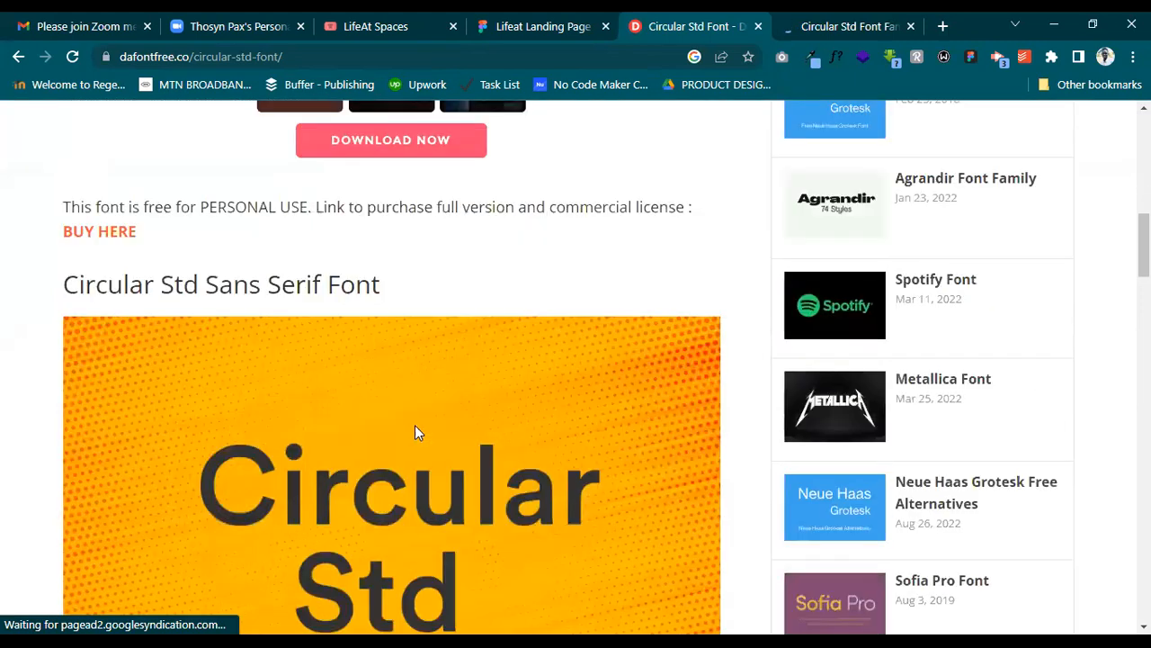
scroll(411, 435, down, 4)
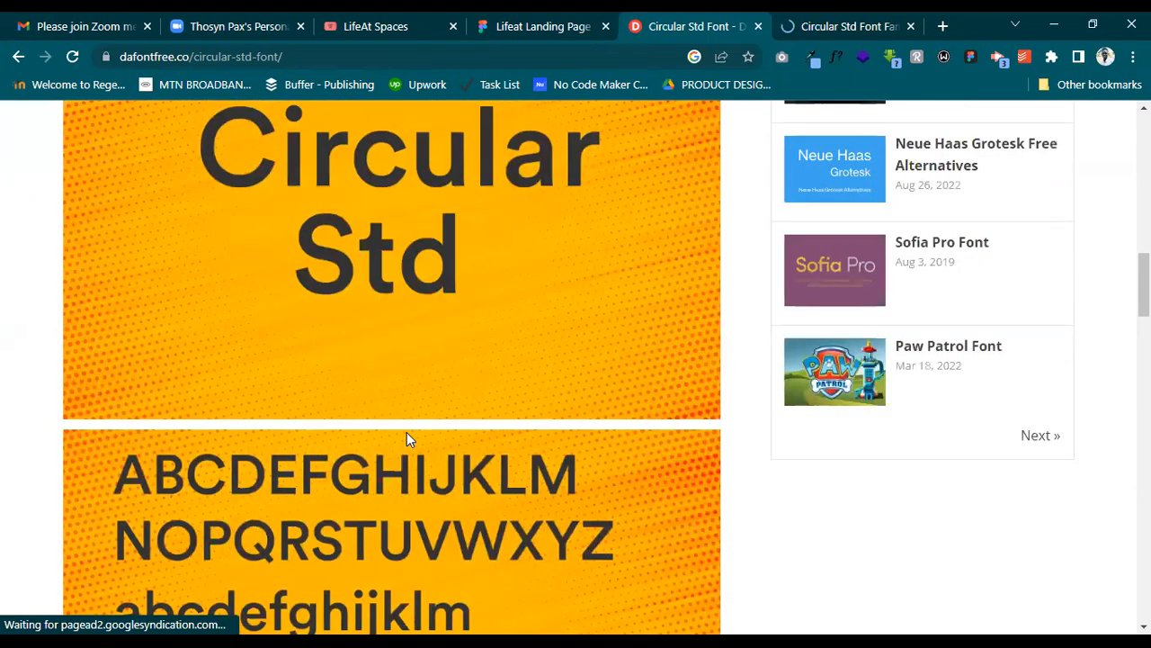
scroll(406, 436, down, 5)
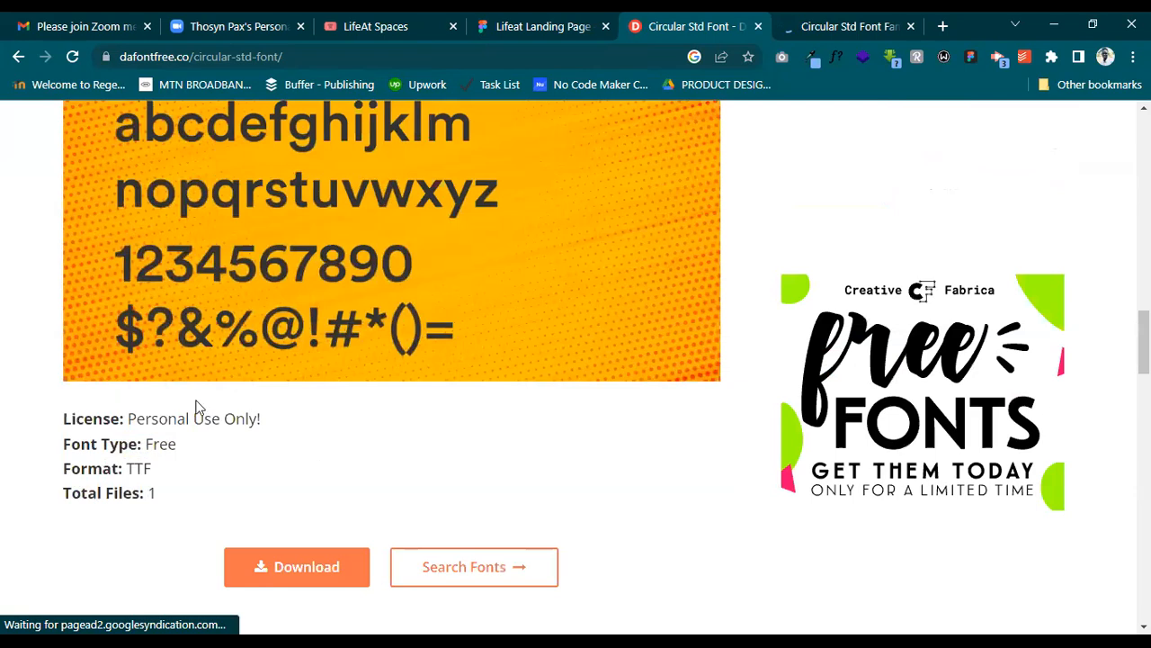
scroll(197, 406, down, 1)
scroll(337, 401, up, 8)
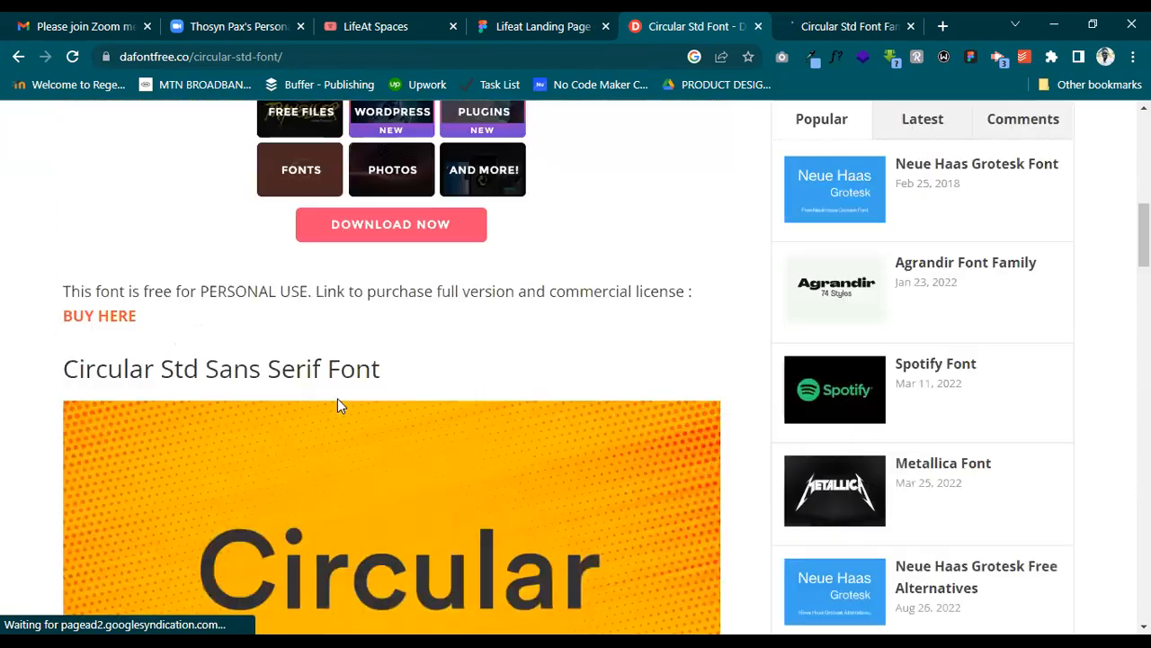
Switch to the font.gooova.com page for the Circular Std font family and download the font archive
scroll(334, 406, up, 8)
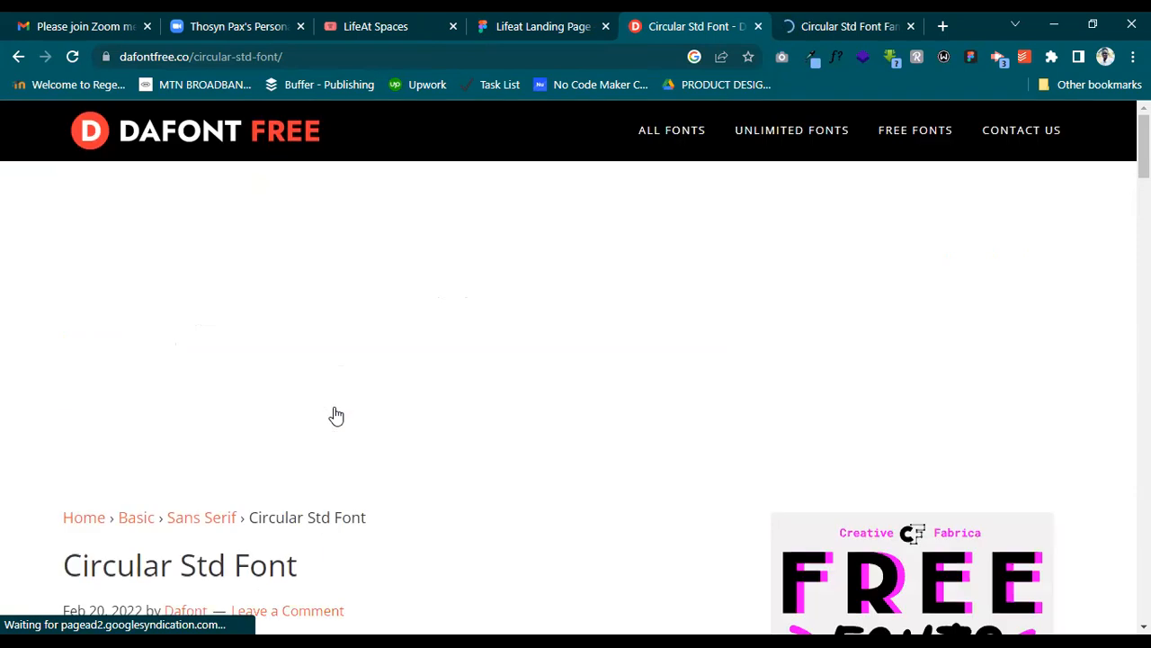
key(ctrl+Tab)
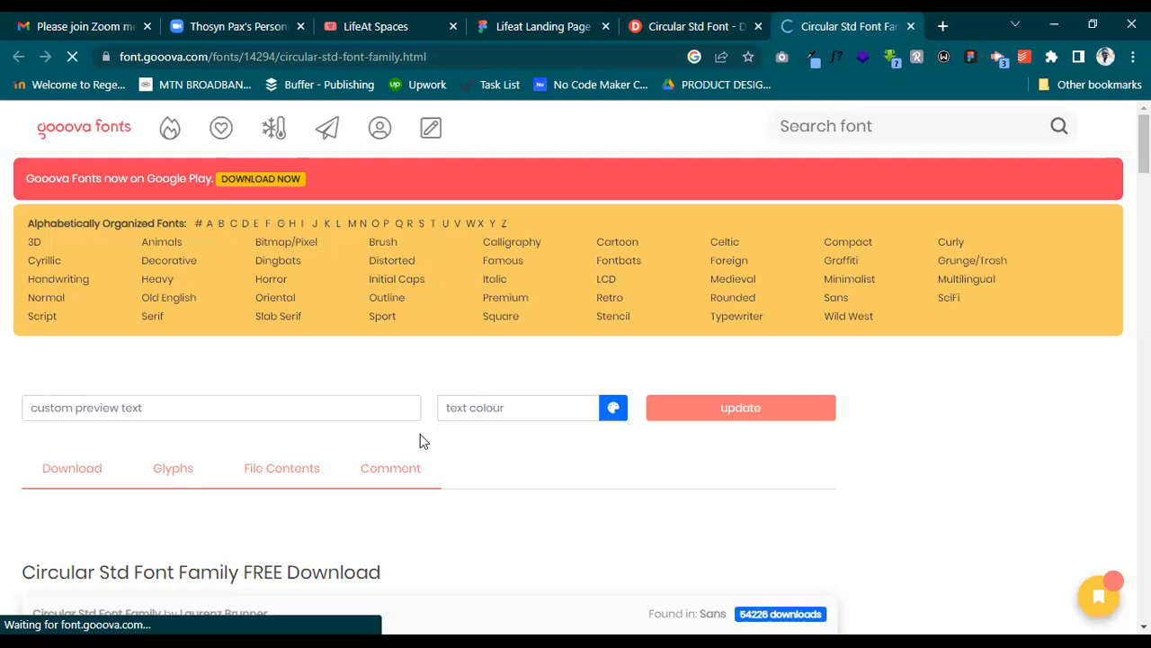
scroll(651, 429, down, 3)
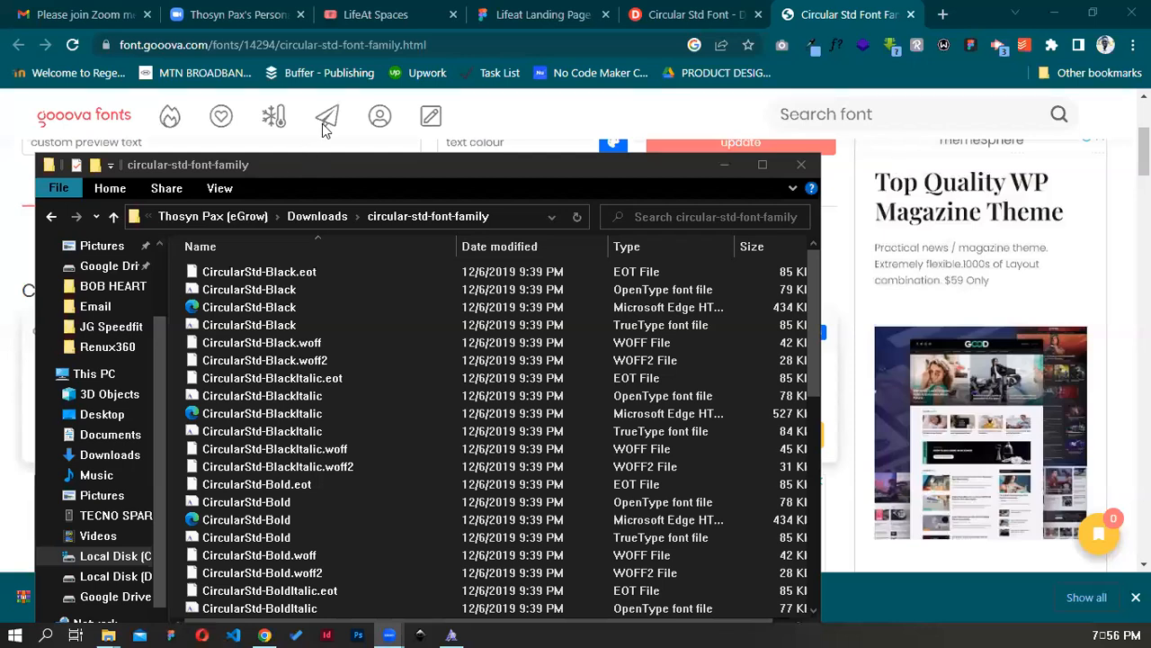
Reposition the extracted circular-std-font-family folder window and look through its list of font files
drag(313, 167, 324, 79)
scroll(331, 296, down, 9)
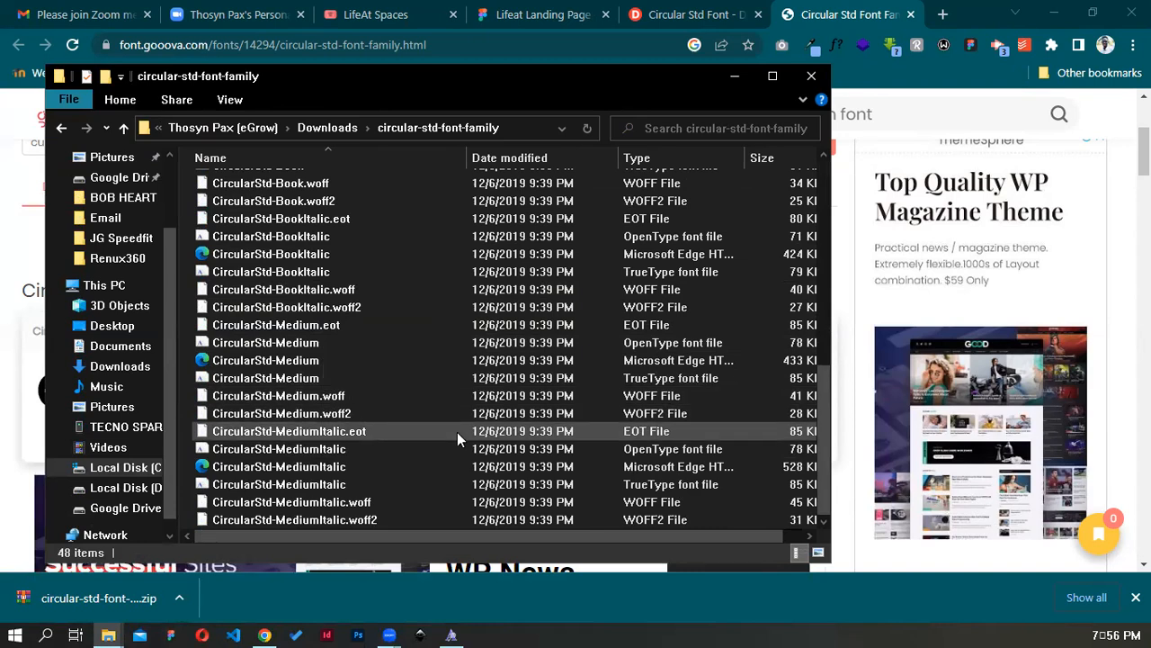
scroll(432, 412, up, 8)
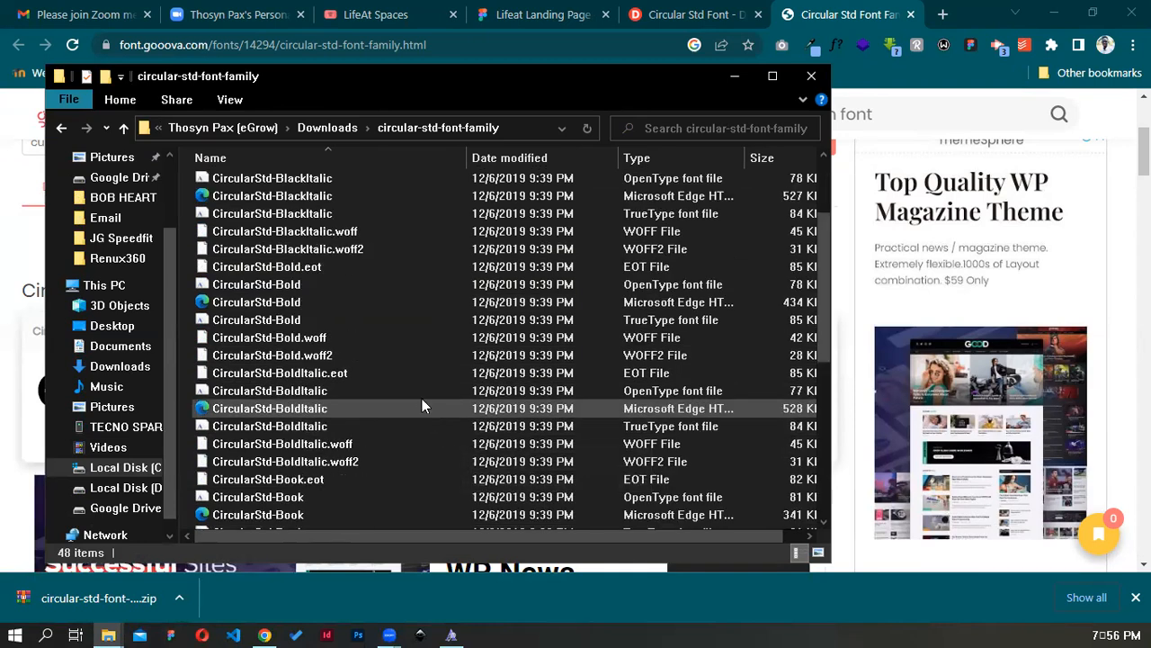
scroll(295, 257, up, 2)
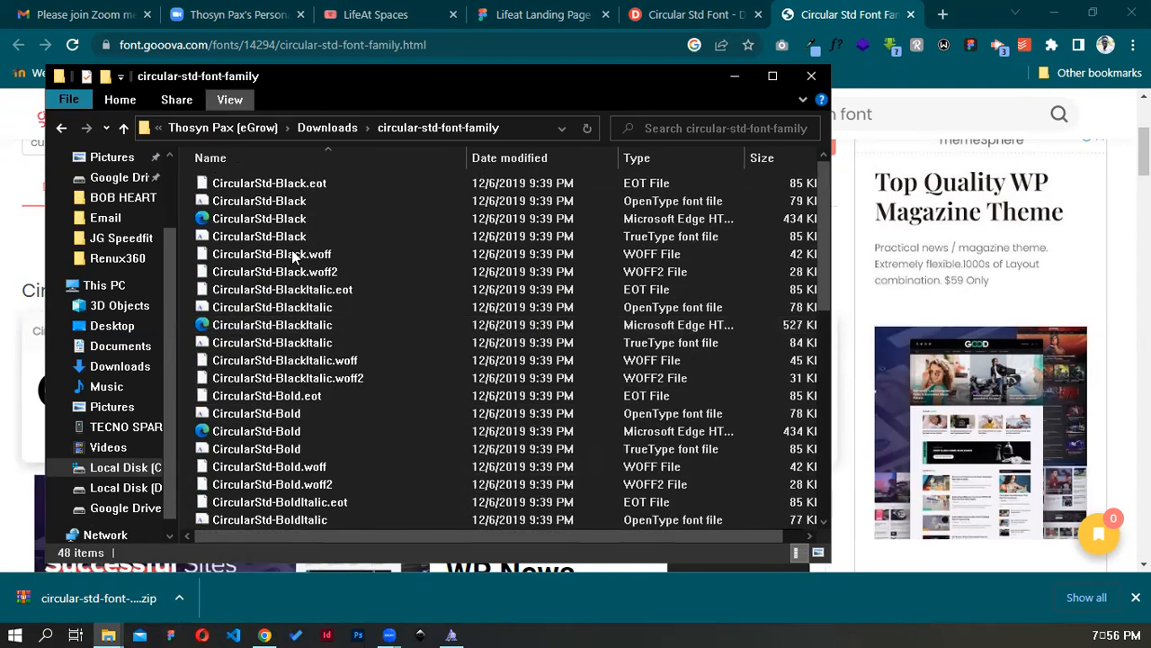
Compare the file formats supplied for CircularStd-Black, from EOT to WOFF2, and check the other weights in the folder
click(318, 186)
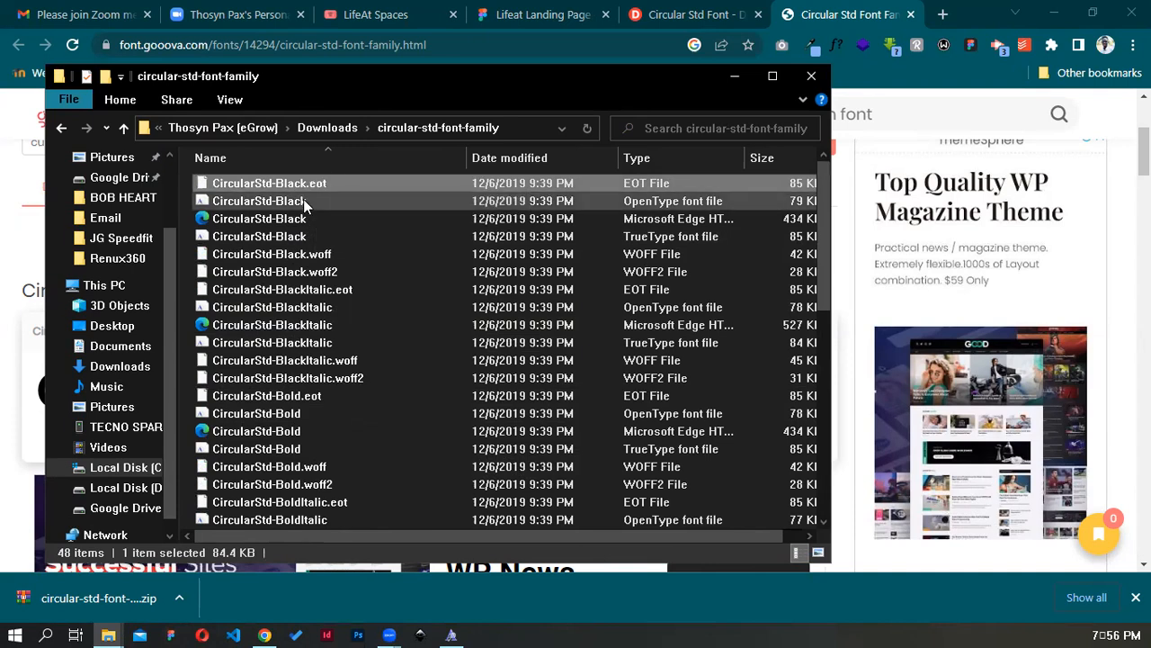
click(305, 202)
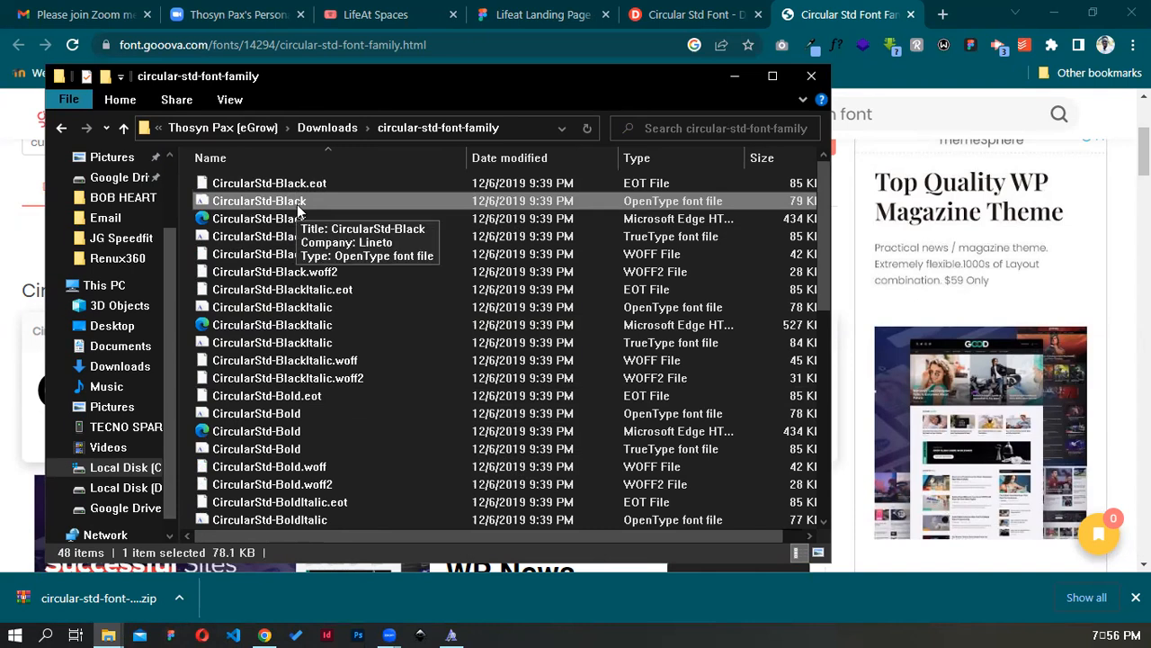
click(315, 219)
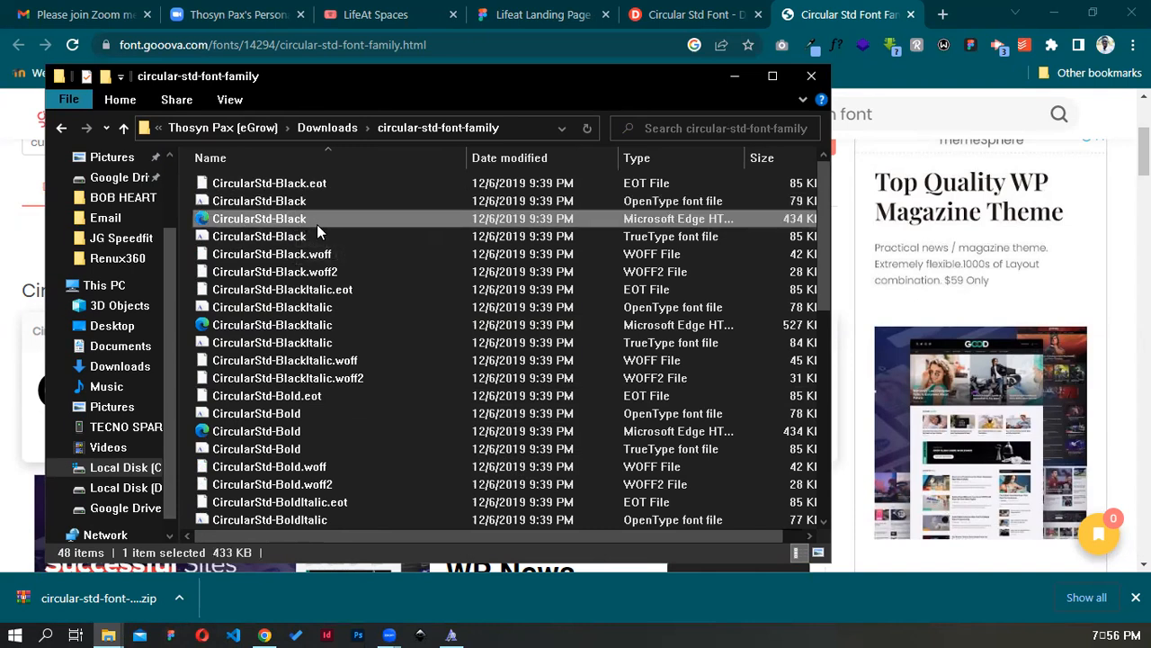
double_click(306, 236)
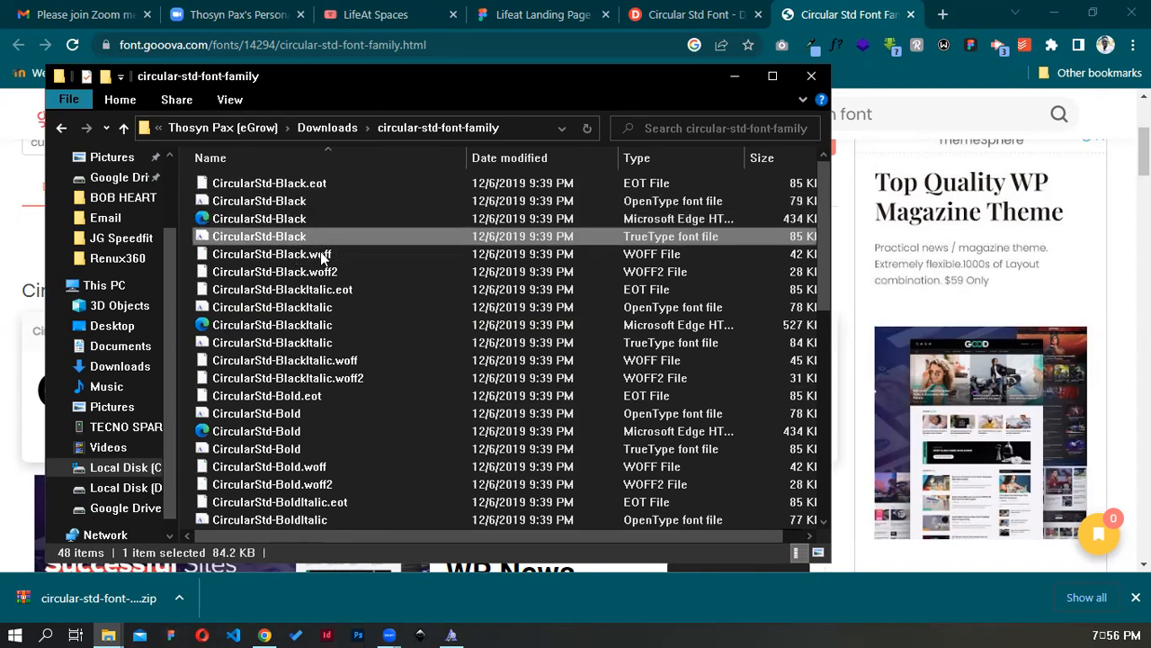
click(328, 272)
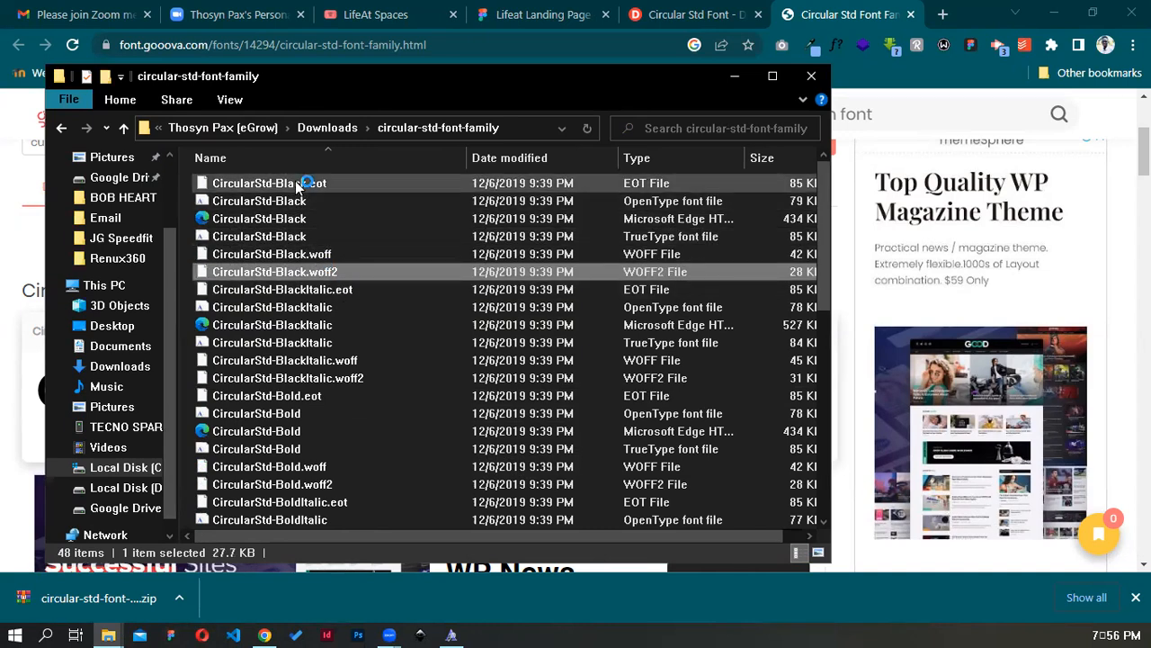
click(309, 184)
click(301, 201)
click(310, 219)
click(313, 237)
click(315, 254)
click(316, 272)
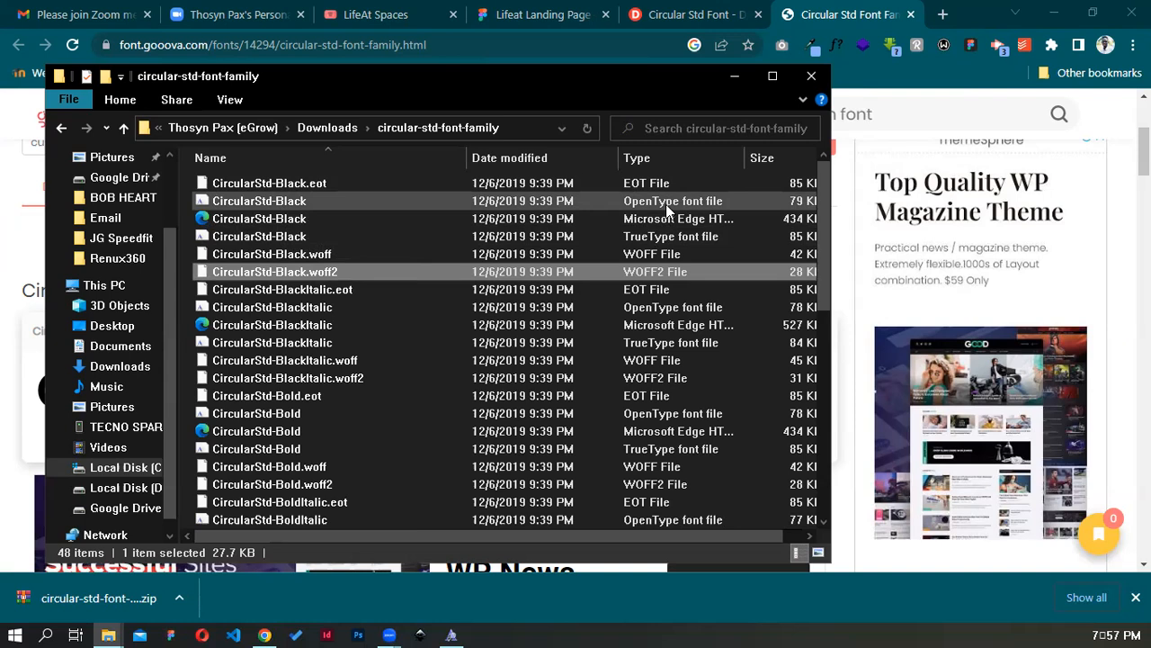
scroll(558, 329, down, 9)
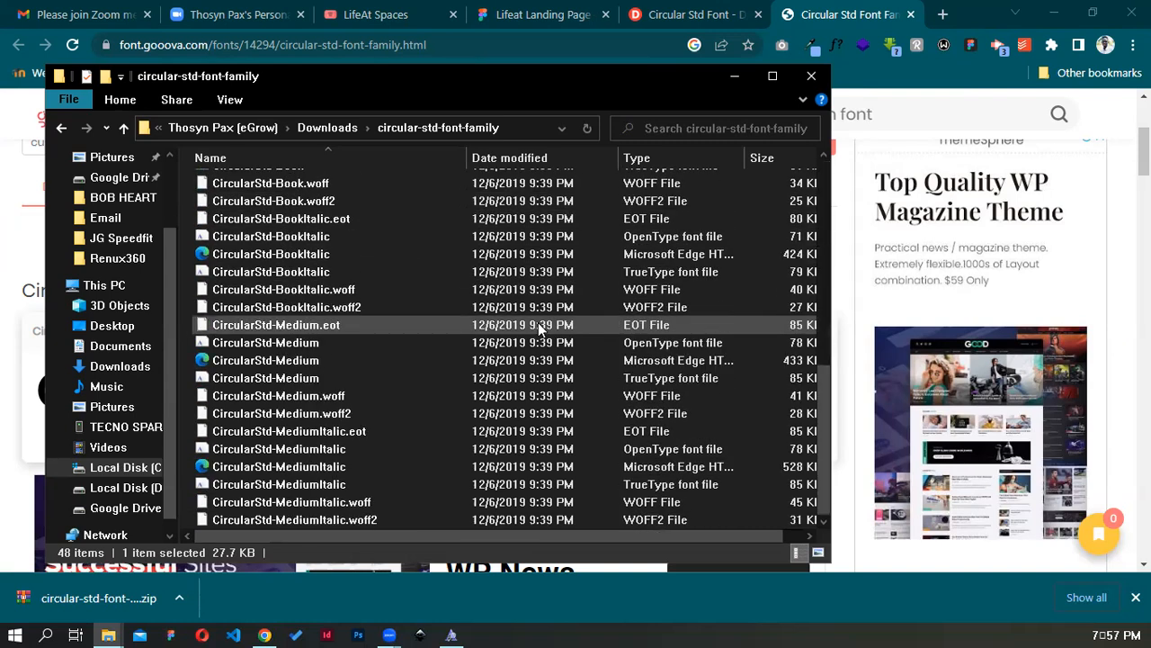
scroll(540, 330, up, 9)
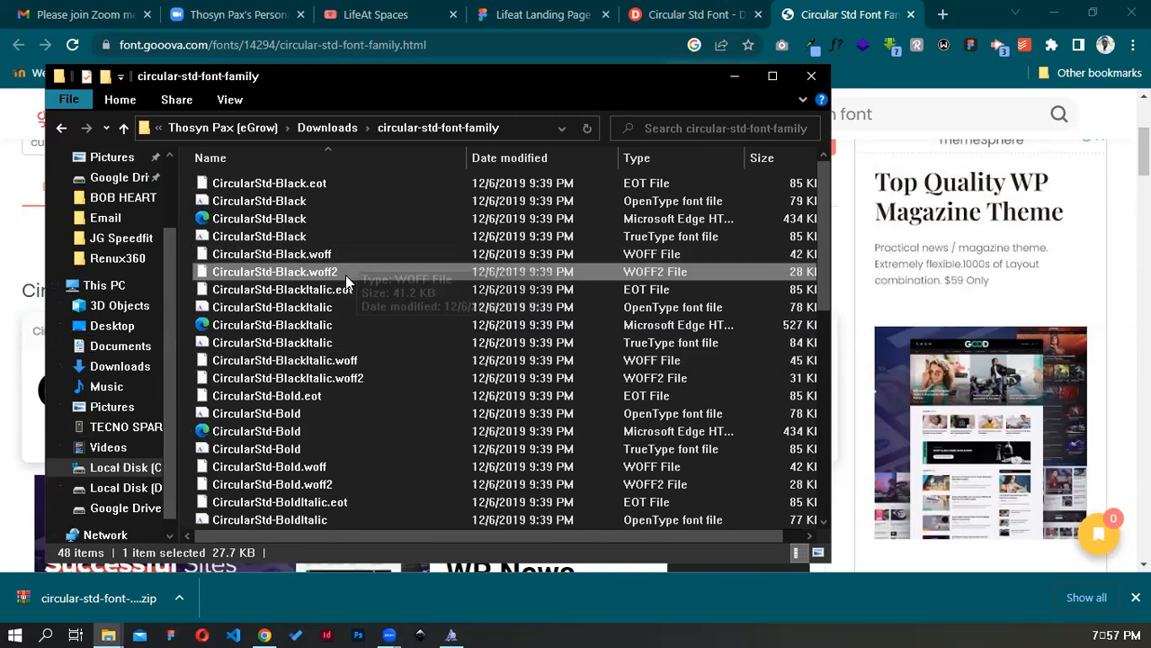
Install the OpenType version of CircularStd-Black and close its font preview
click(305, 200)
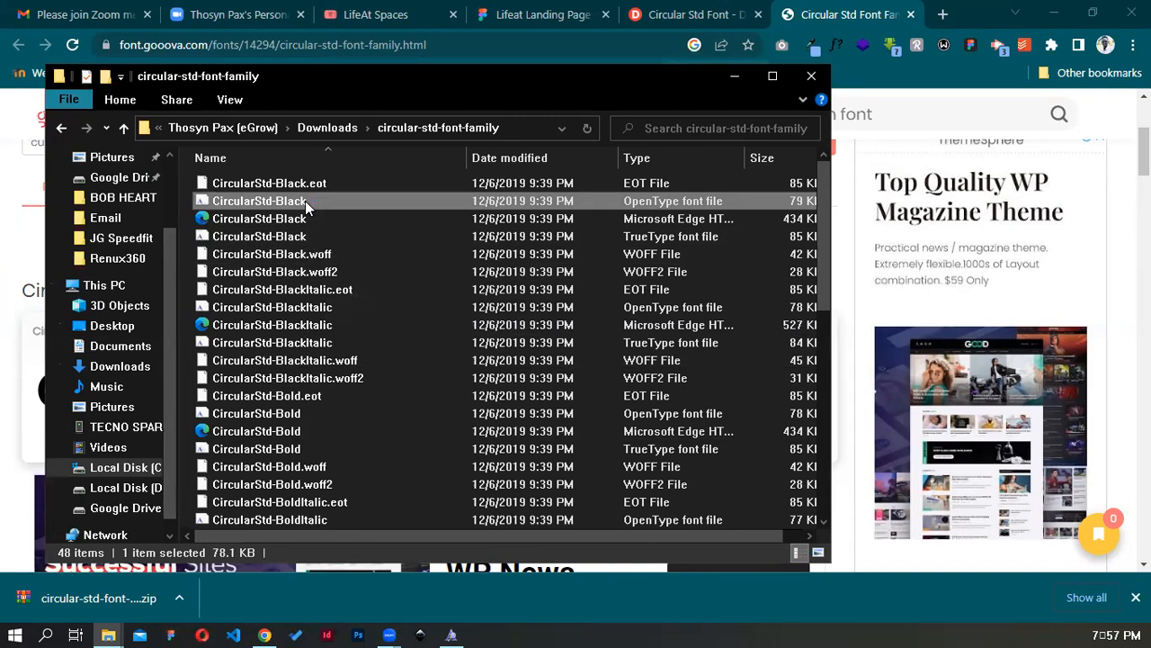
double_click(304, 201)
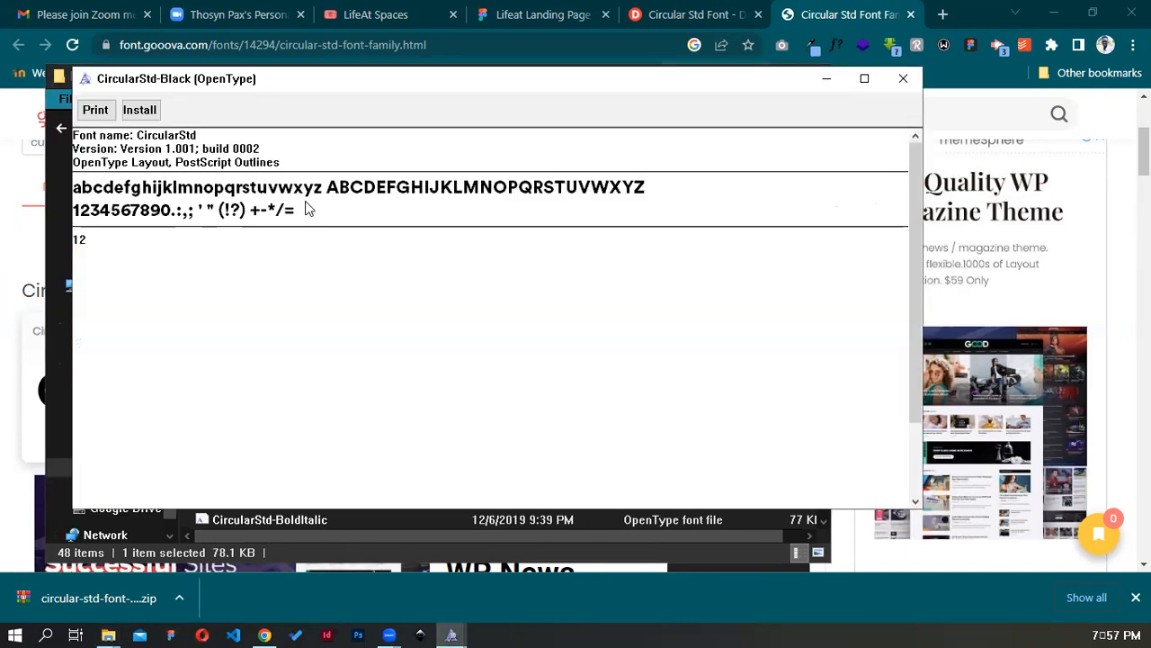
click(142, 111)
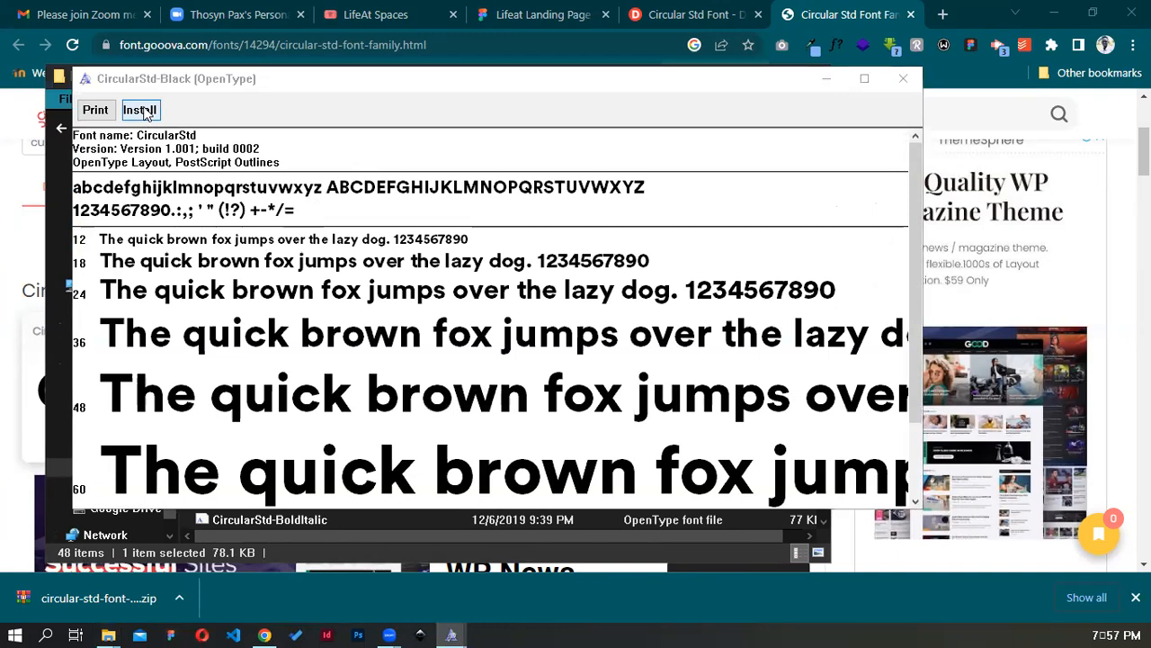
click(904, 80)
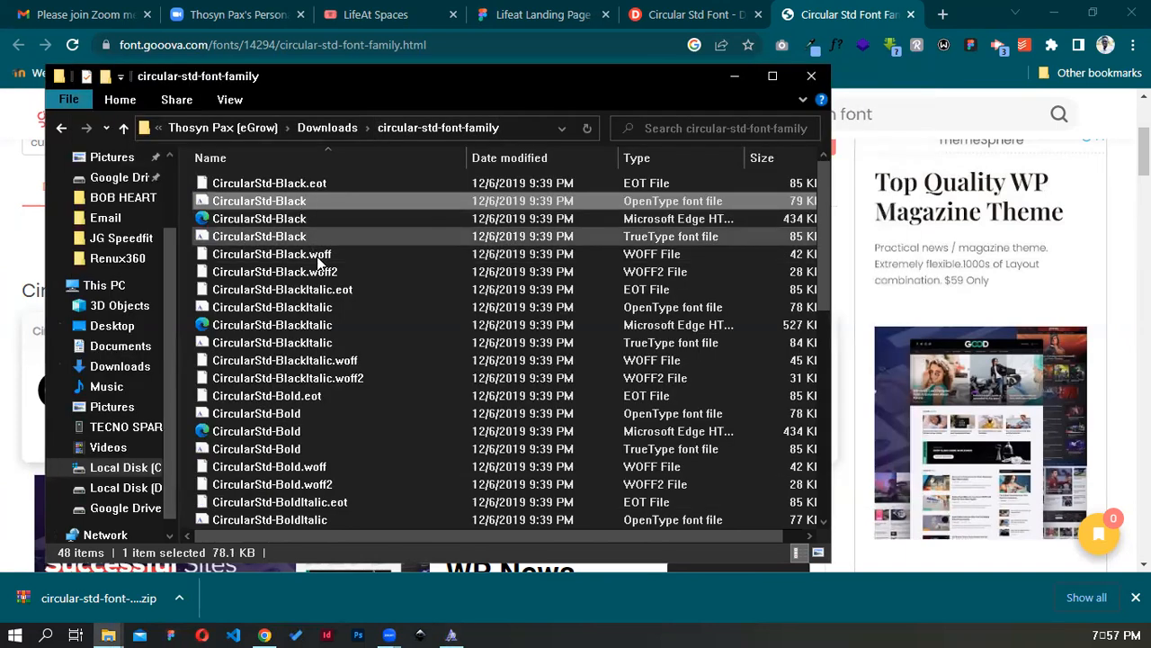
Install the OpenType version of CircularStd-BlackItalic and close its font preview
click(331, 308)
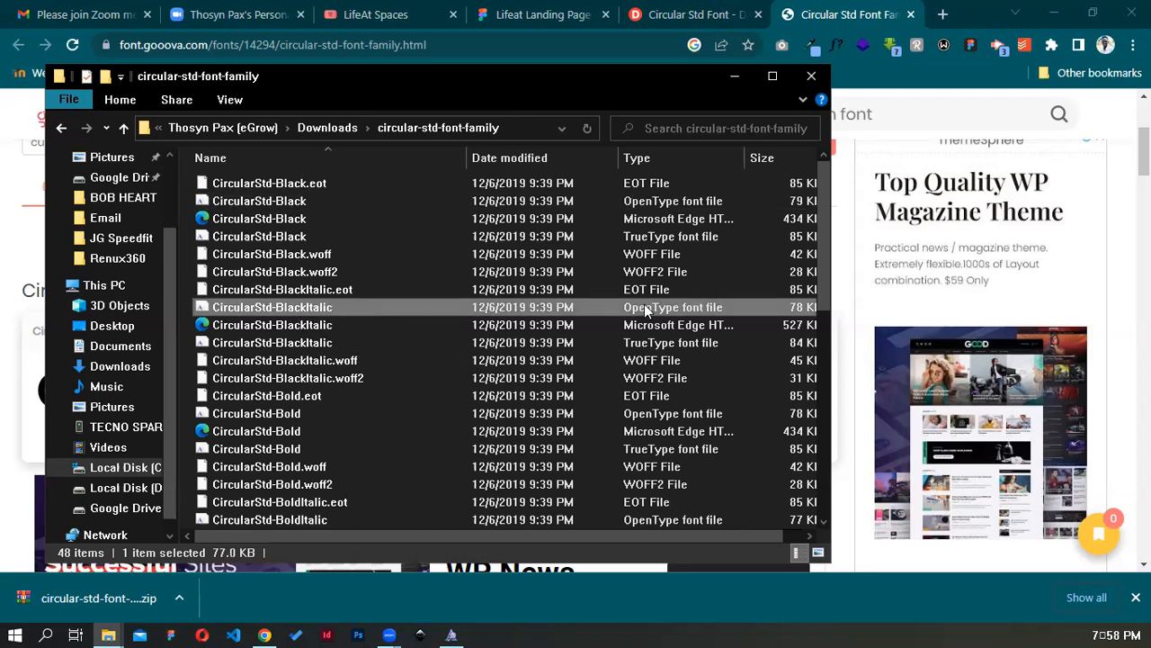
double_click(276, 308)
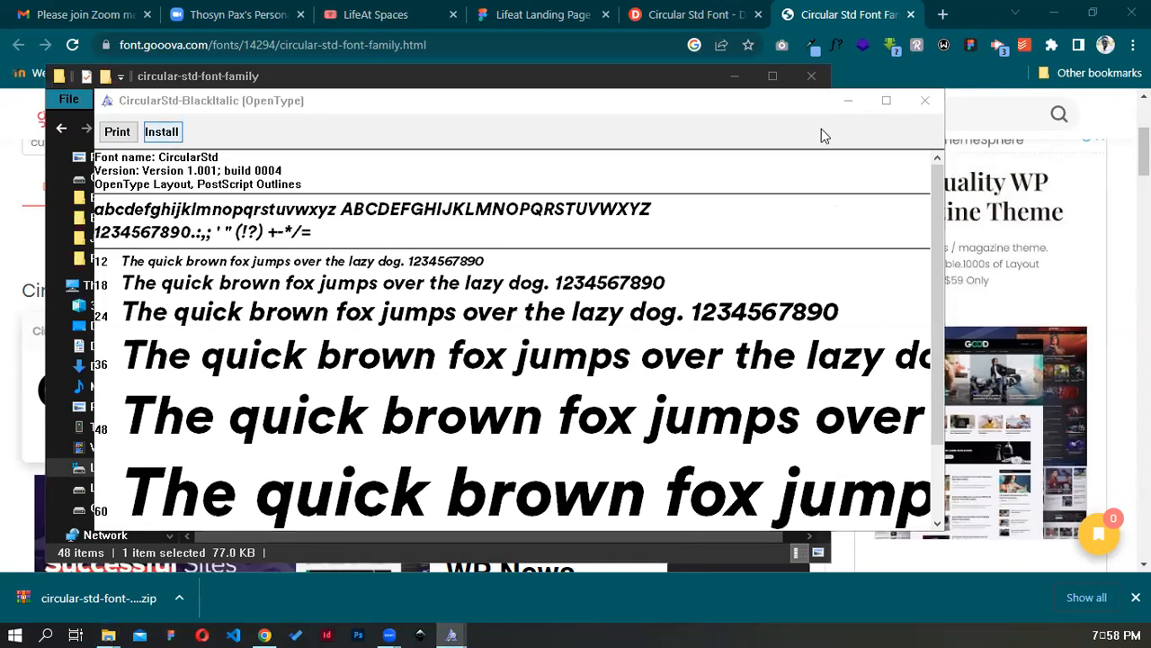
key(alt+F4)
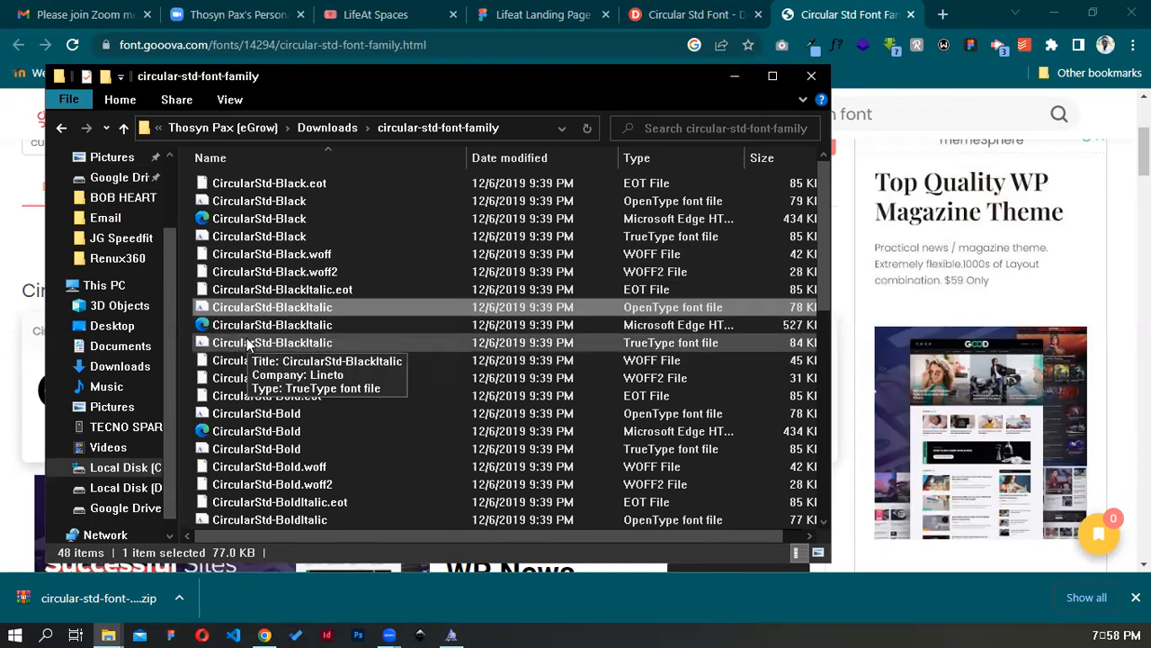
Install the OpenType version of CircularStd-Bold and close its font preview
click(258, 412)
scroll(258, 413, down, 1)
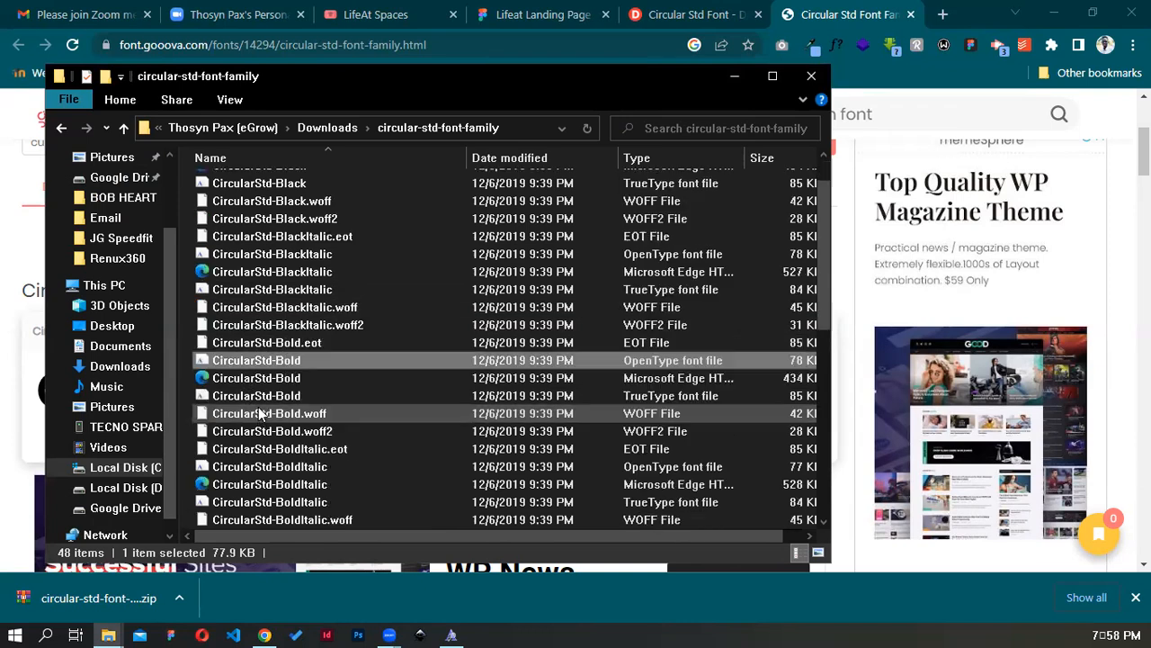
scroll(258, 413, down, 1)
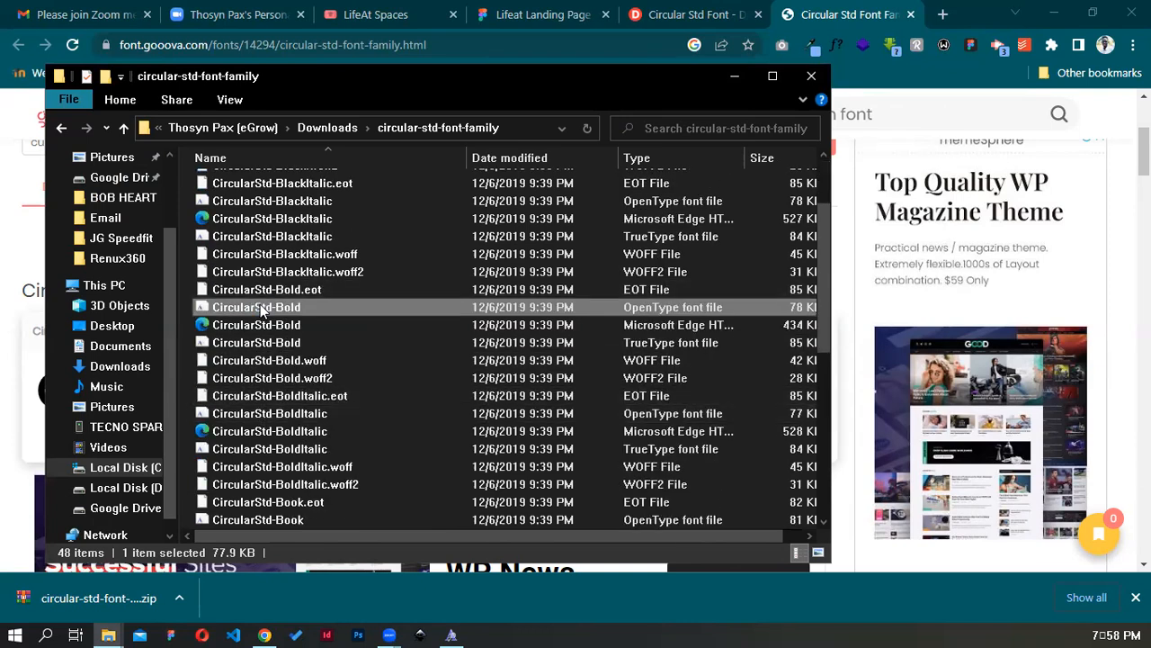
double_click(261, 308)
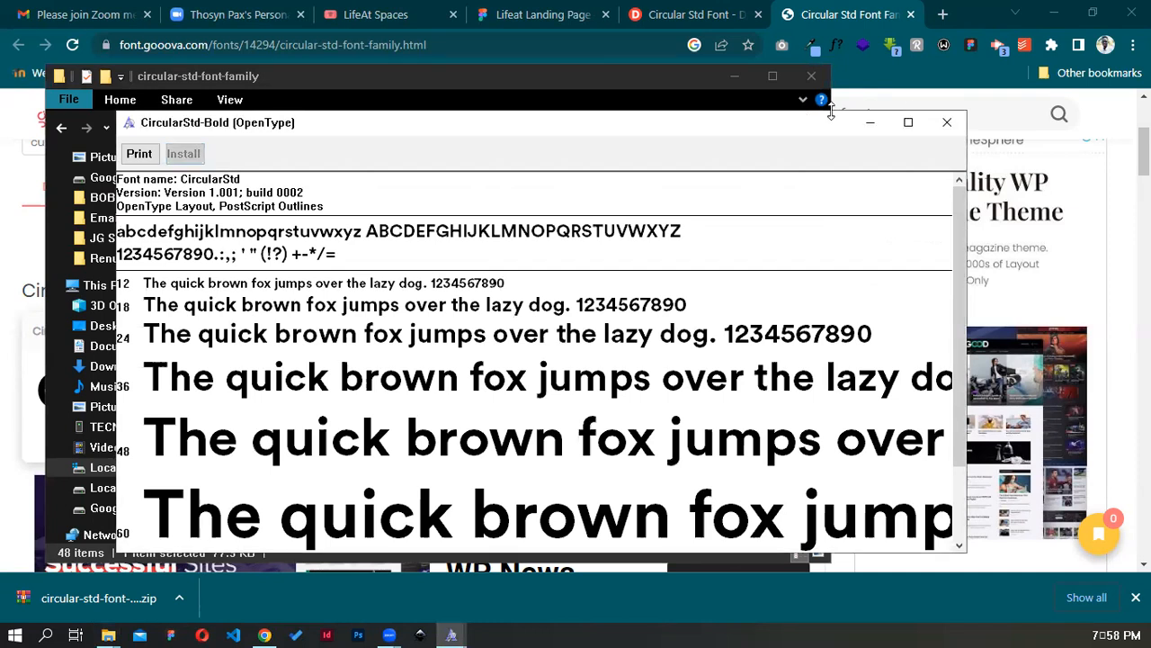
click(946, 122)
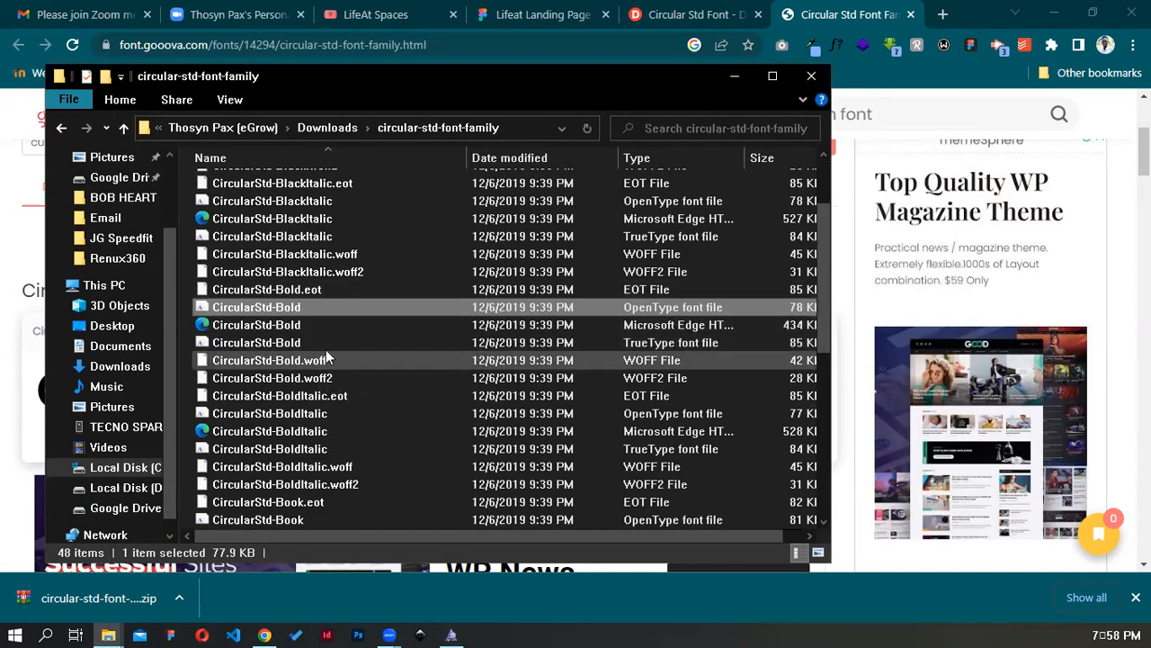
Install the OpenType version of CircularStd-BoldItalic and close its font preview
click(340, 413)
scroll(340, 413, down, 2)
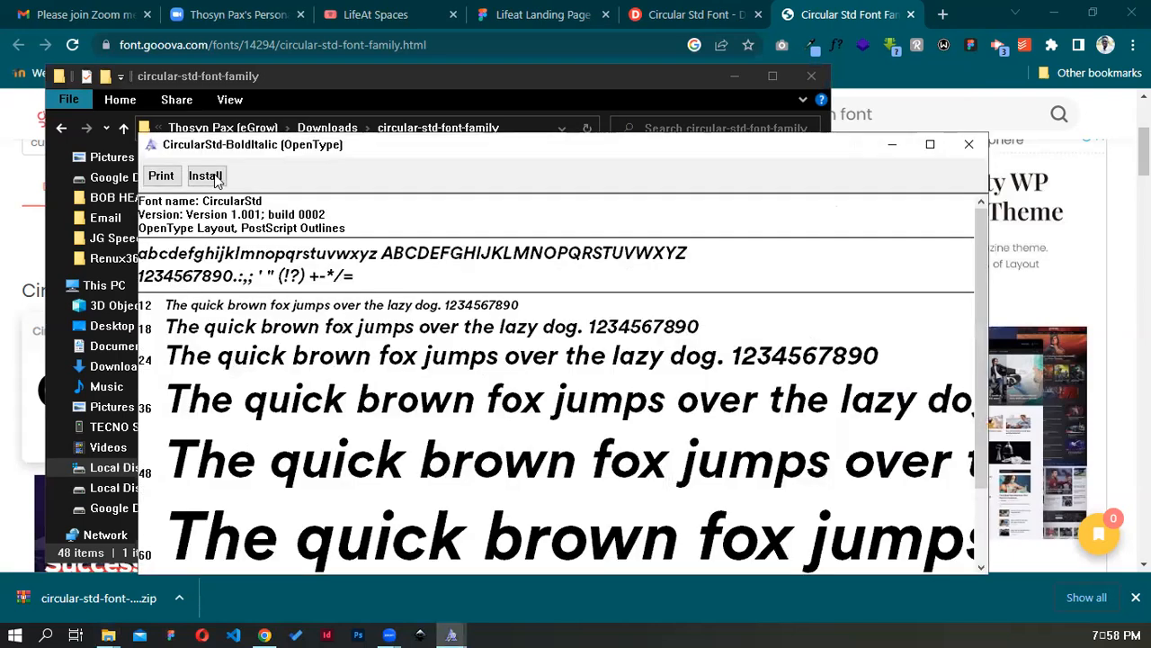
click(215, 178)
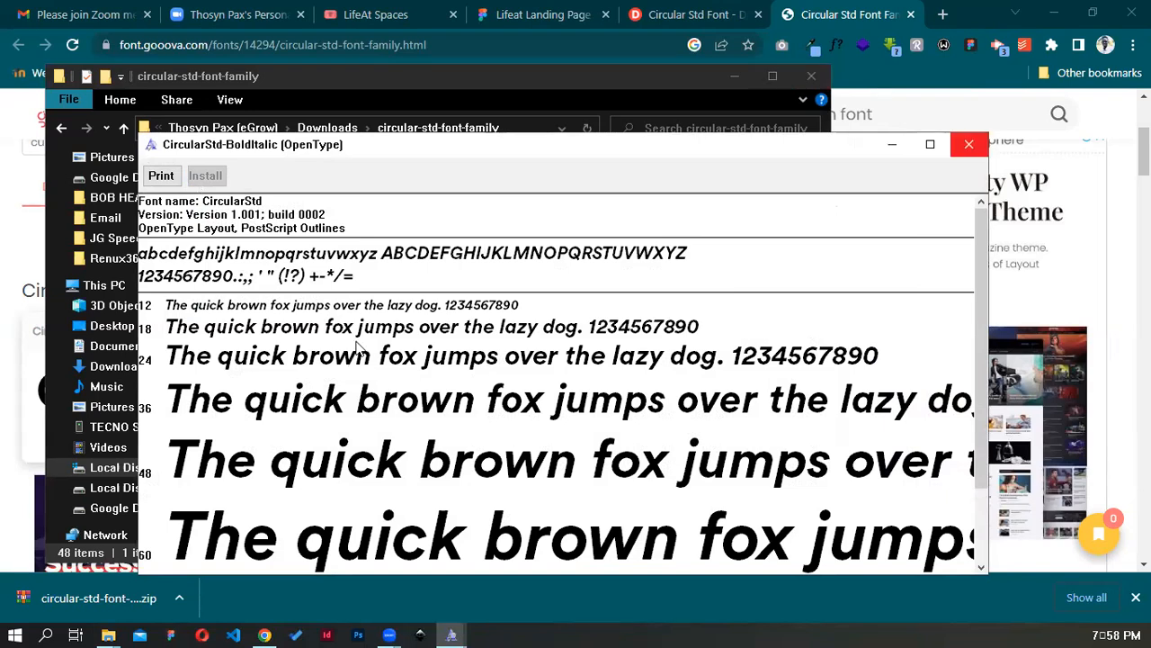
key(alt+F4)
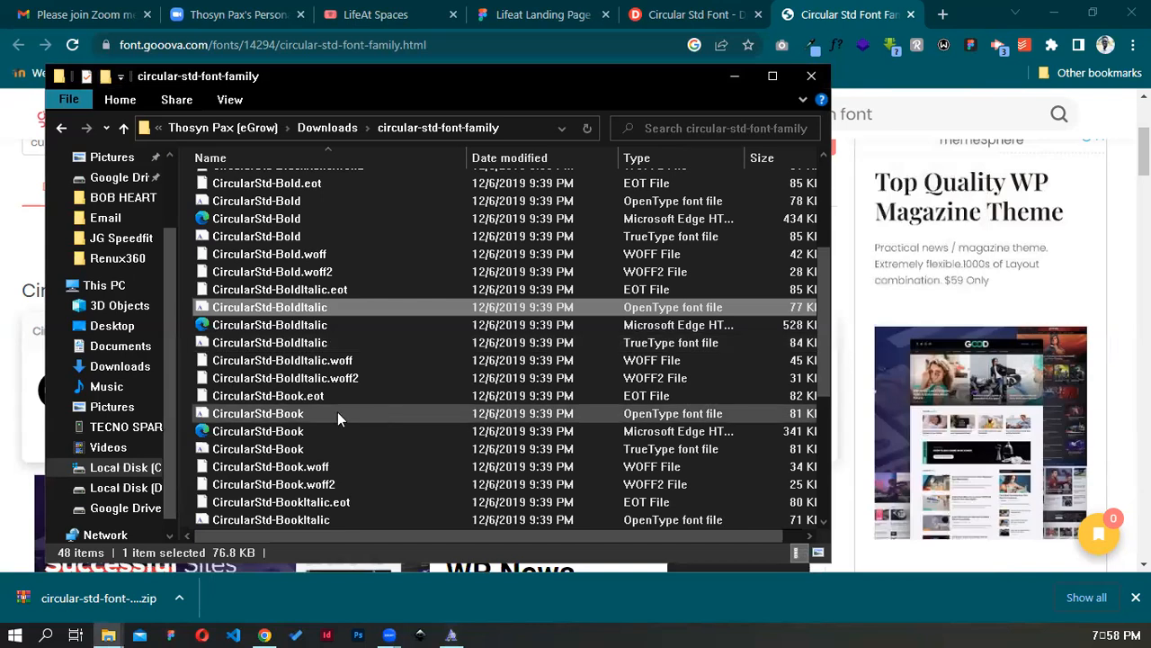
Install the OpenType version of CircularStd-Book and close its font preview
double_click(338, 413)
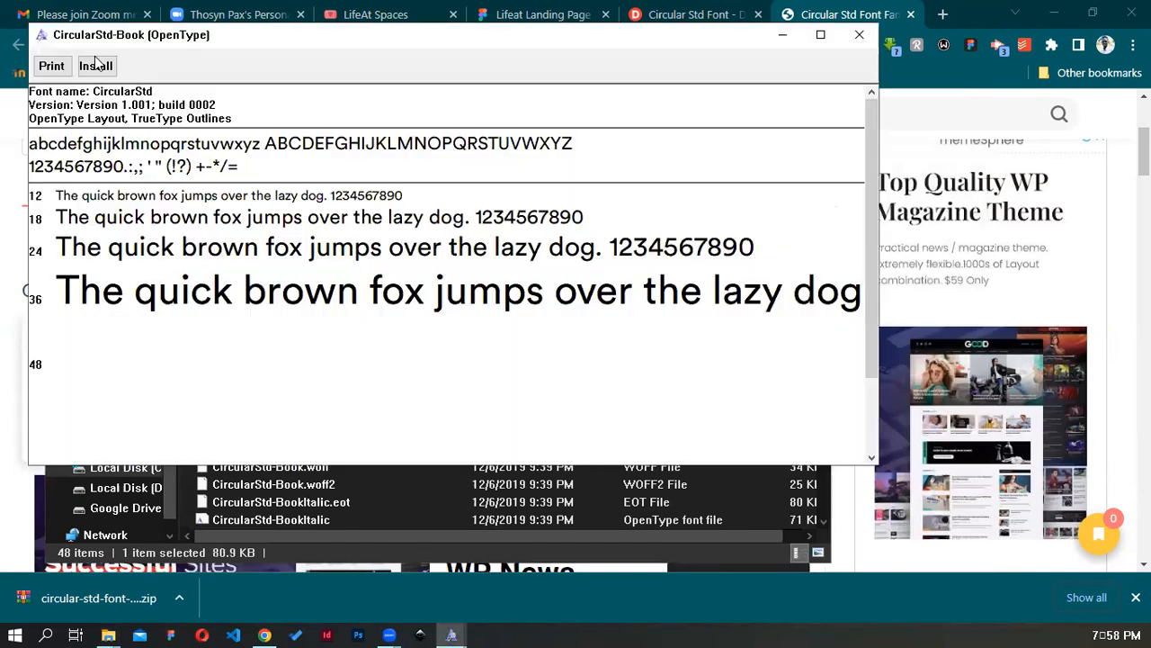
click(95, 65)
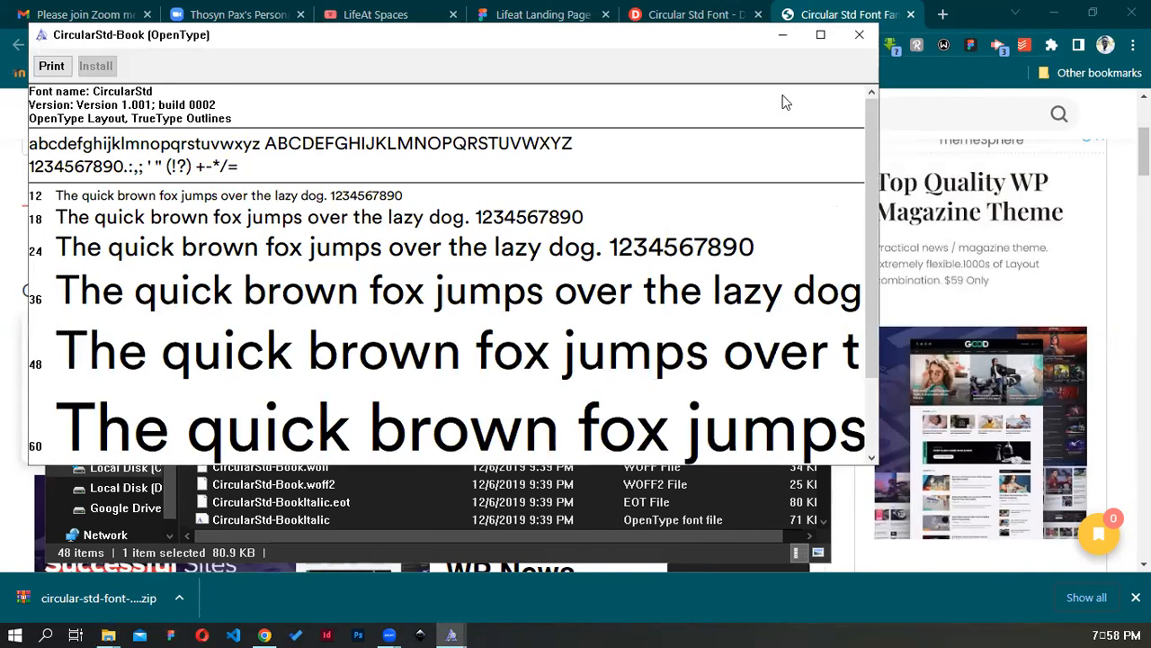
key(alt+F4)
Install the OpenType version of CircularStd-BookItalic and close its font preview
scroll(420, 358, down, 5)
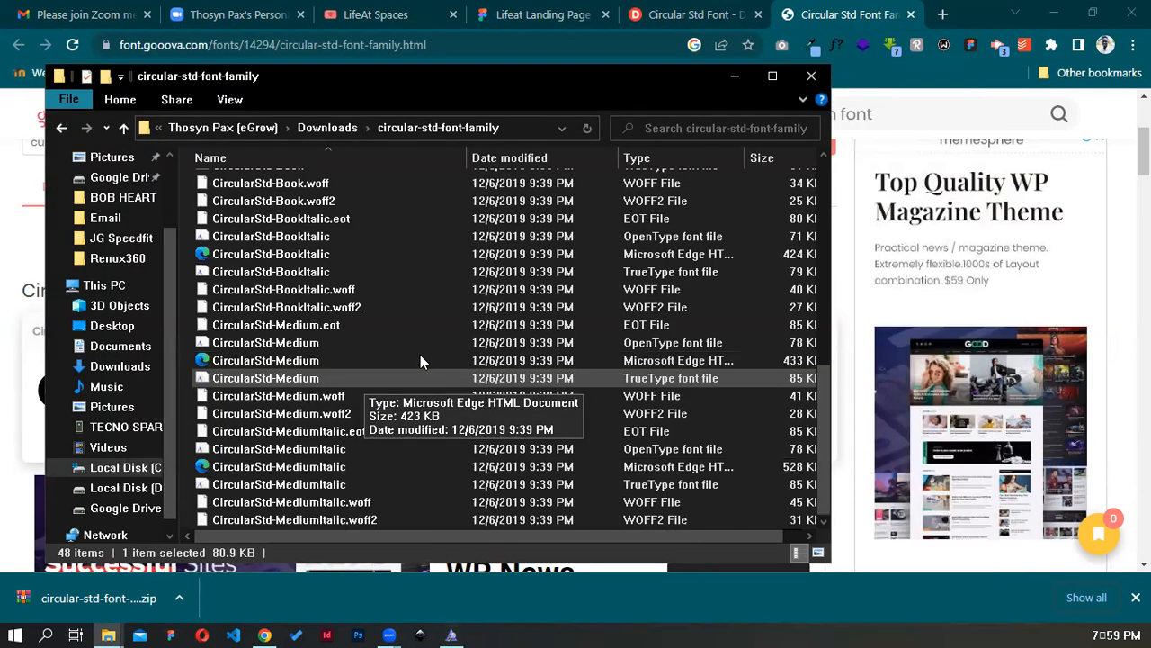
scroll(420, 358, up, 2)
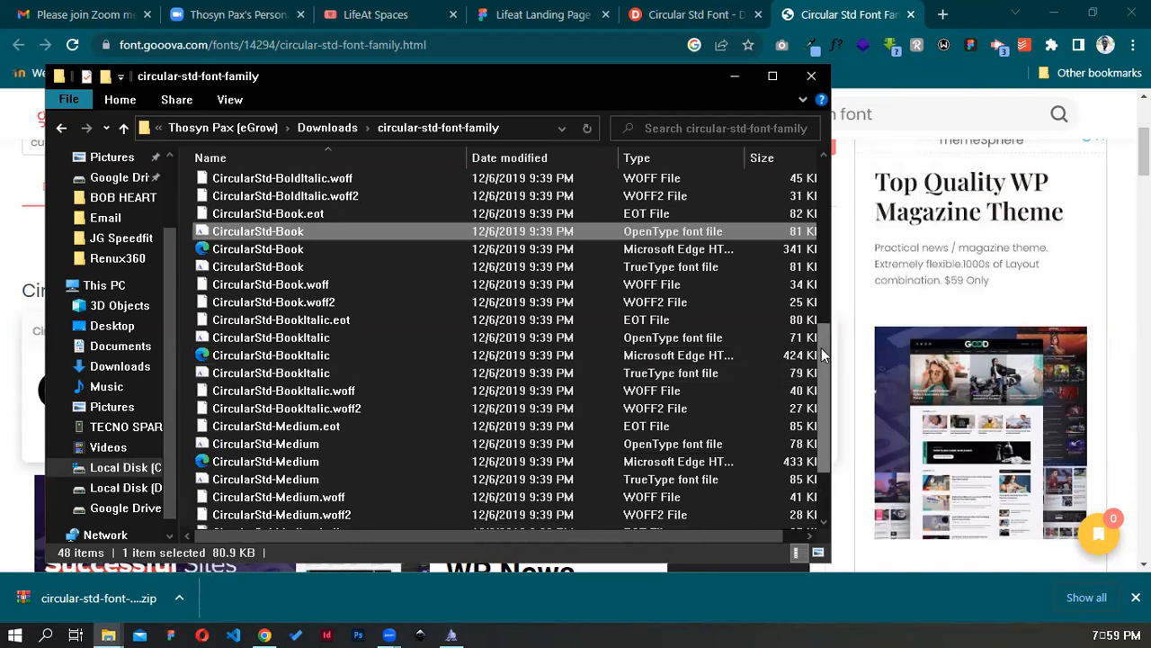
double_click(462, 335)
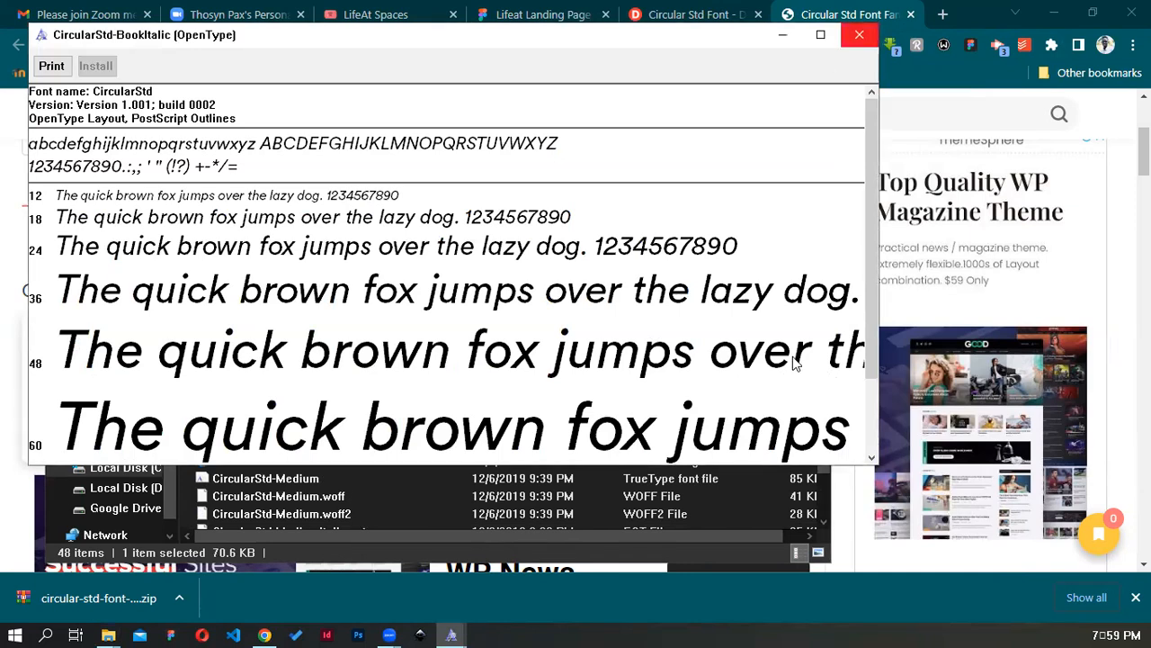
key(alt+F4)
Install the OpenType version of CircularStd-Medium and close its font preview
double_click(679, 379)
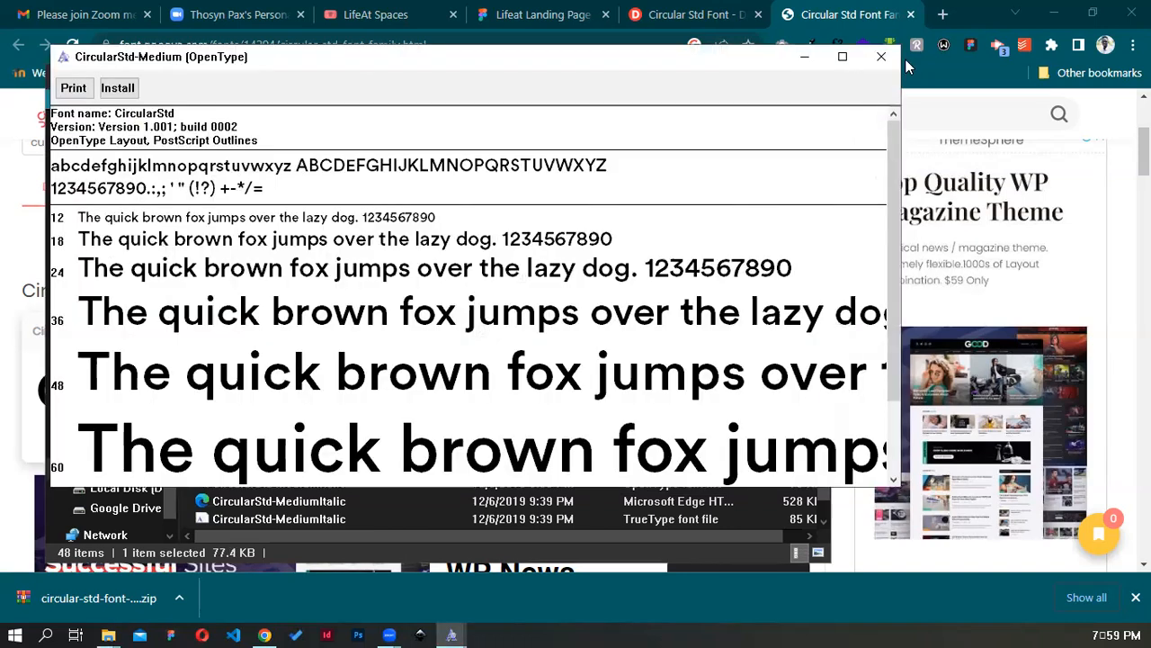
key(alt+i)
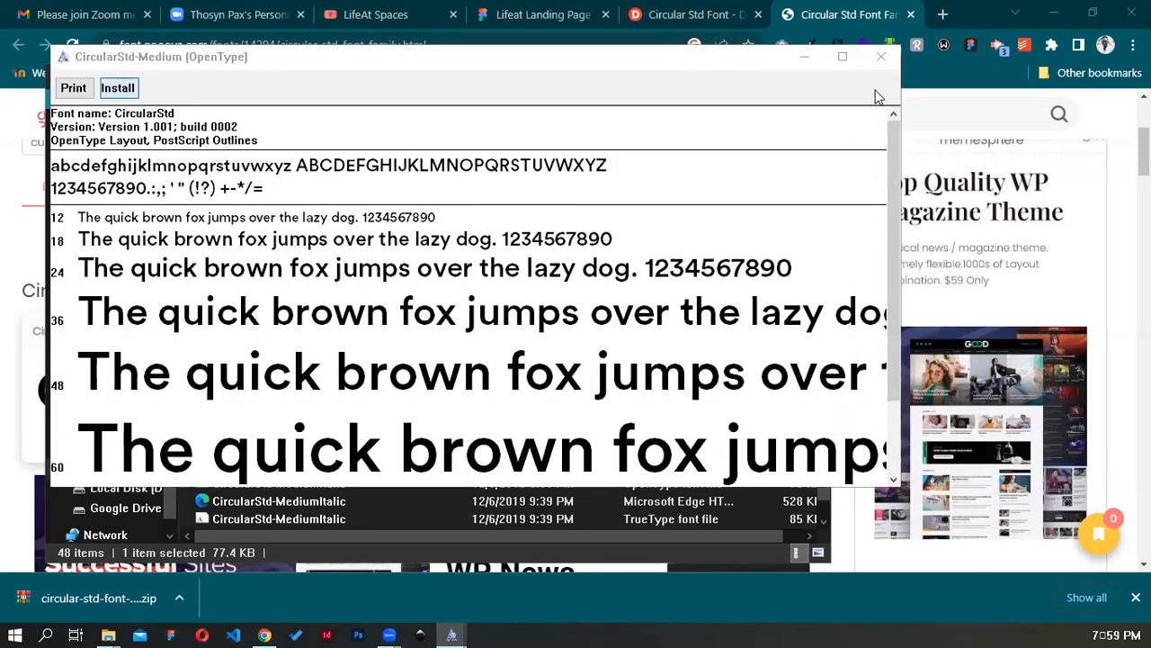
click(879, 60)
Install the OpenType version of CircularStd-MediumItalic and return to the browser
click(823, 420)
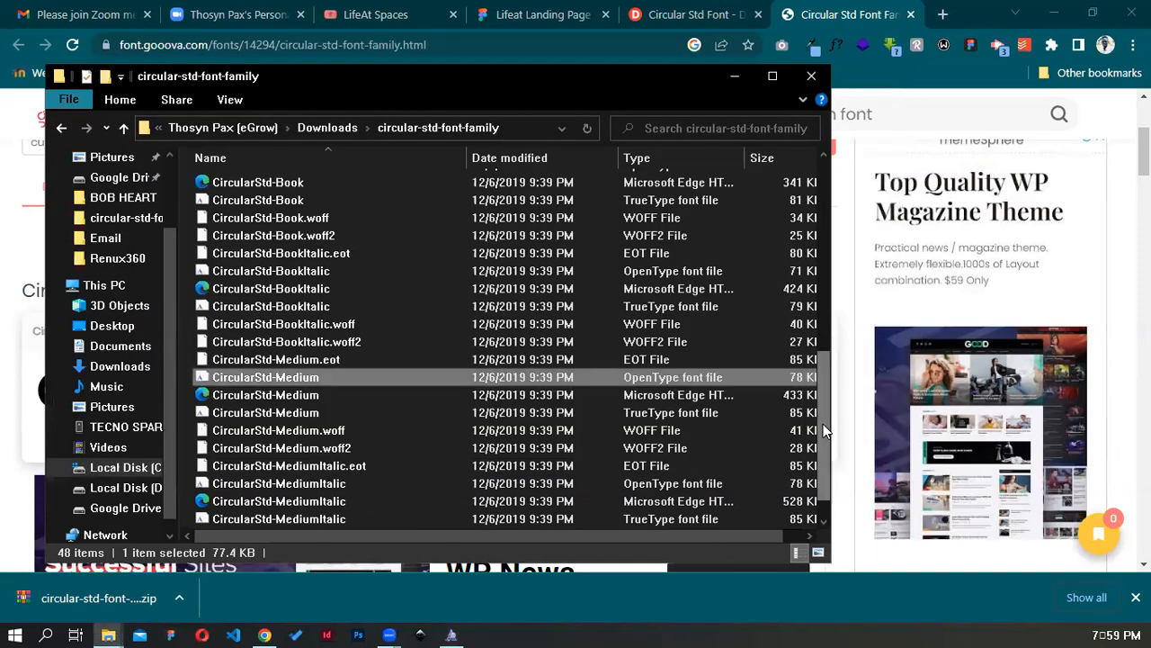
scroll(823, 423, down, 1)
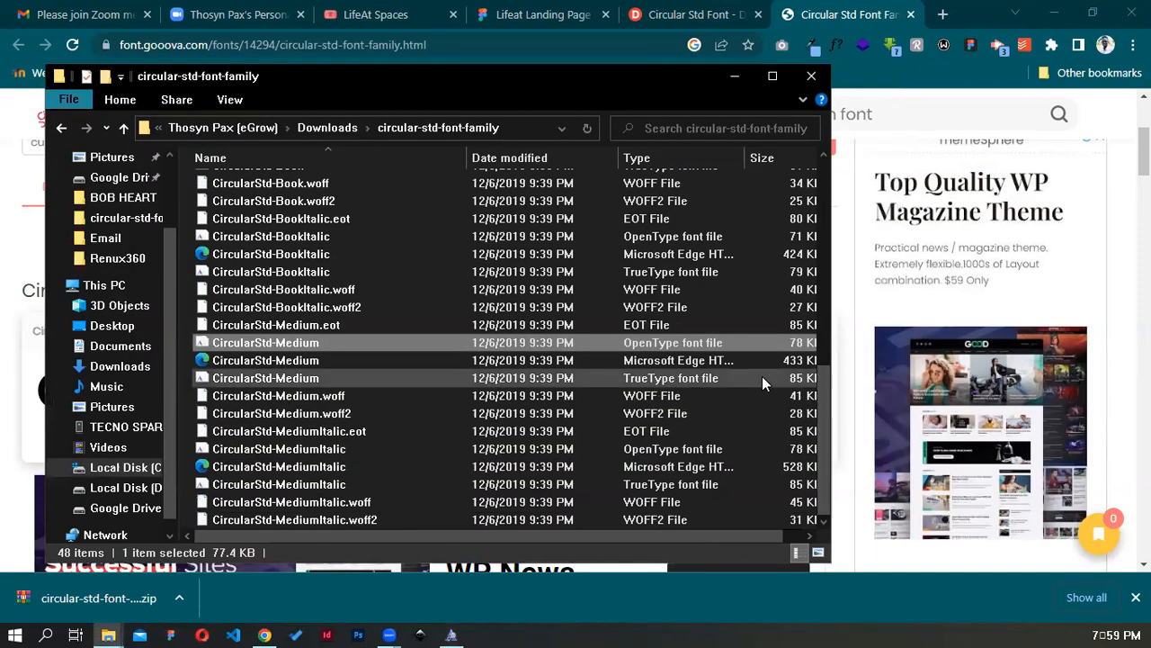
click(721, 449)
double_click(722, 452)
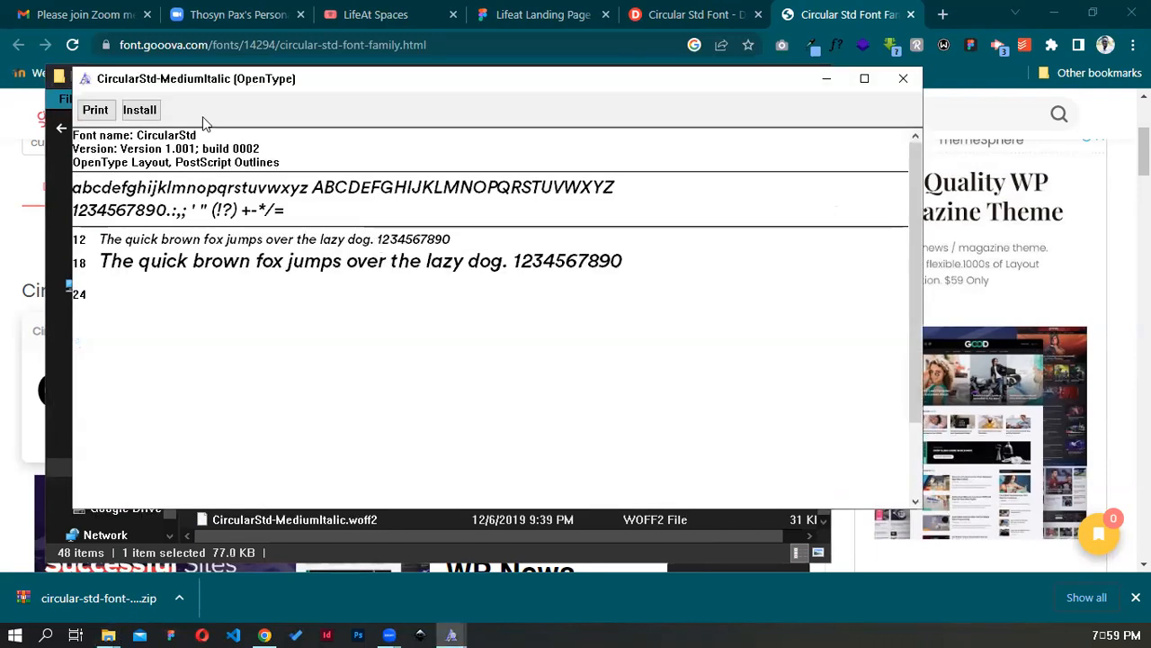
click(153, 112)
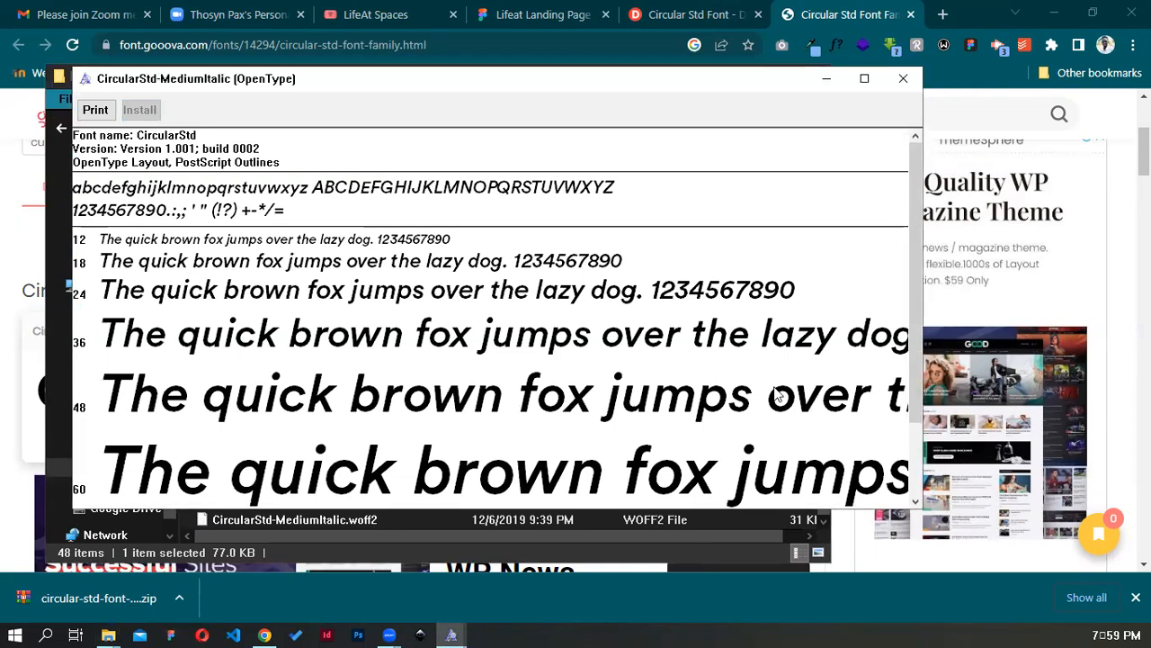
key(alt+Tab)
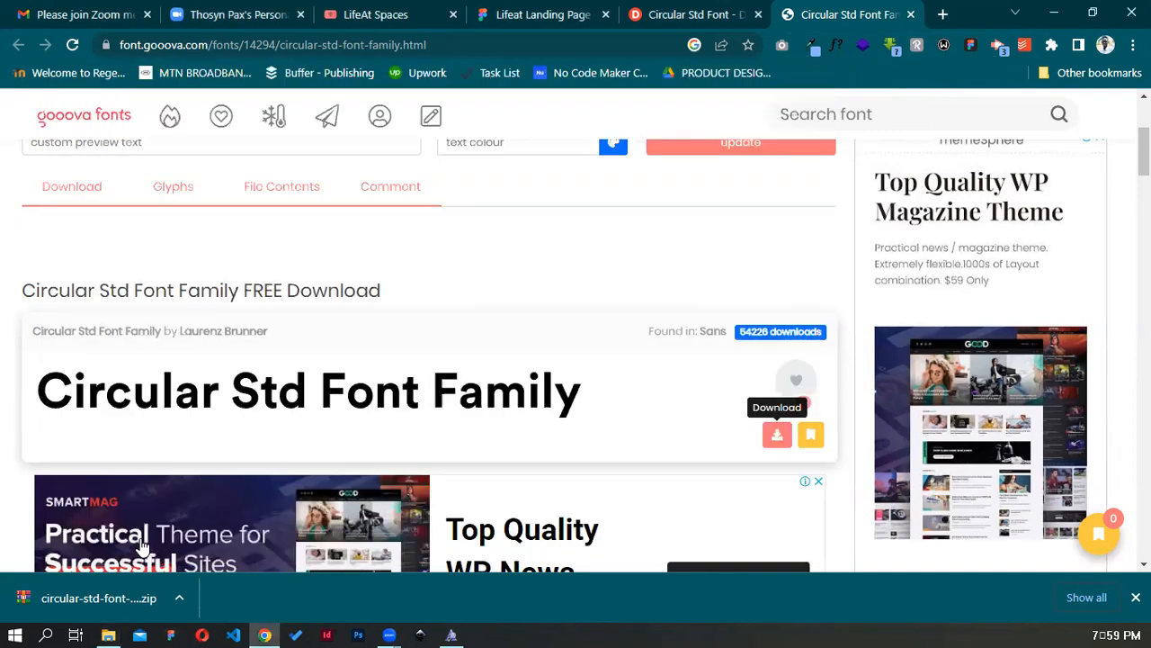
Switch to the Lifeat Landing Page file in Figma, reload it, and close the leftover Circula-Medium font preview
click(17, 633)
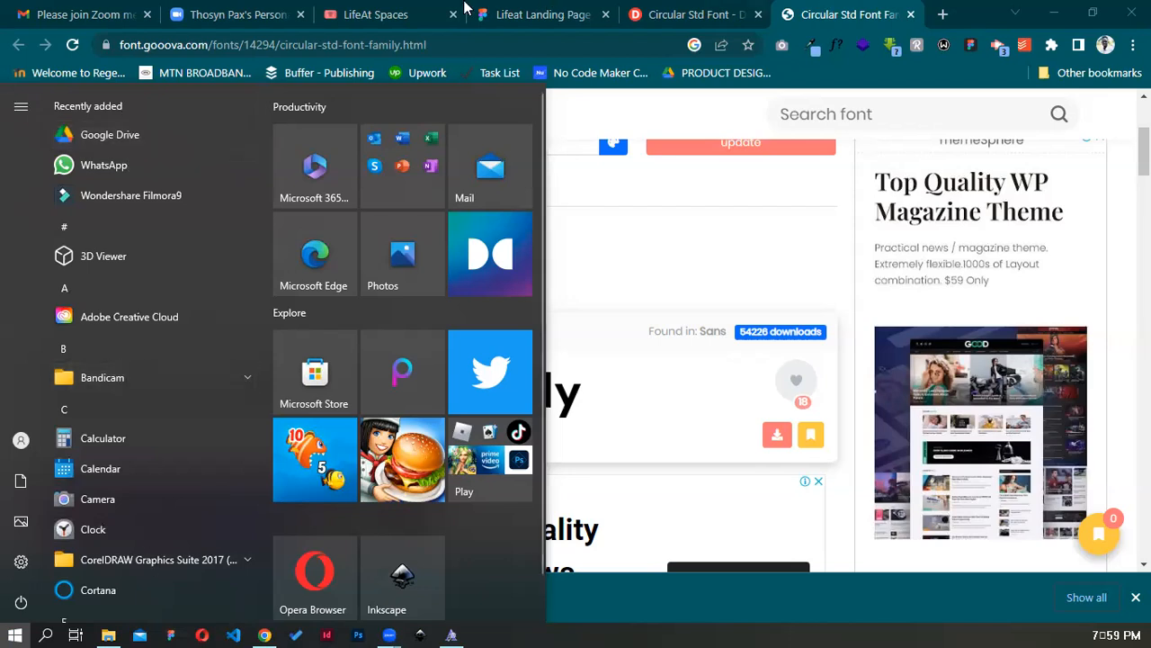
key(Escape)
click(535, 13)
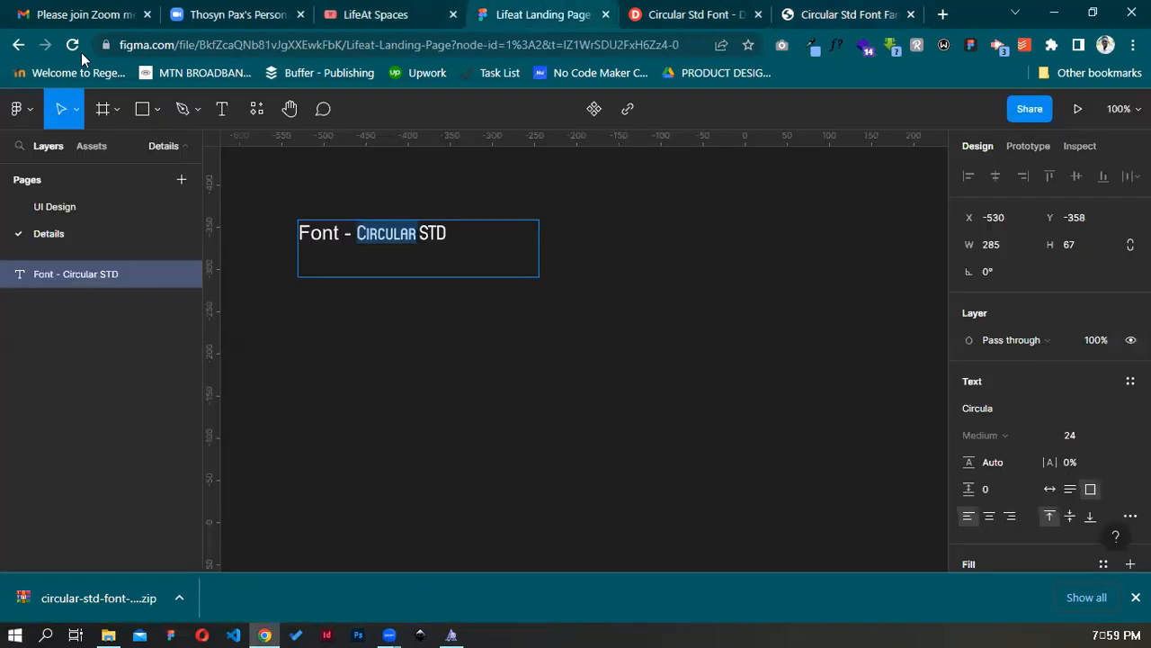
click(79, 47)
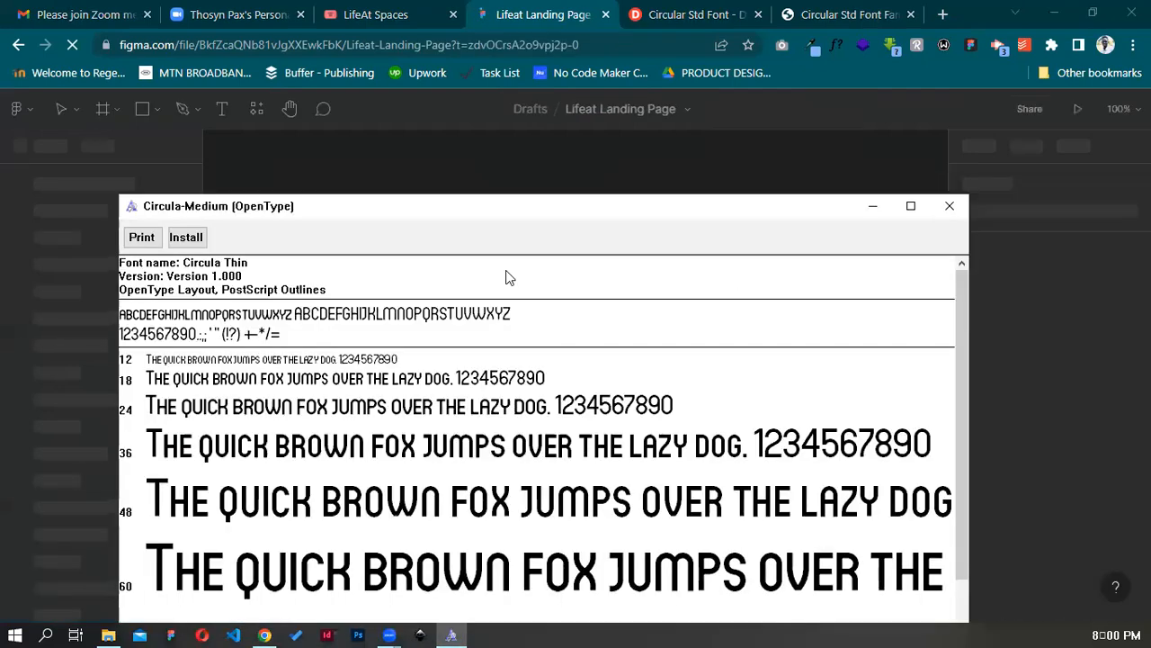
key(alt+F4)
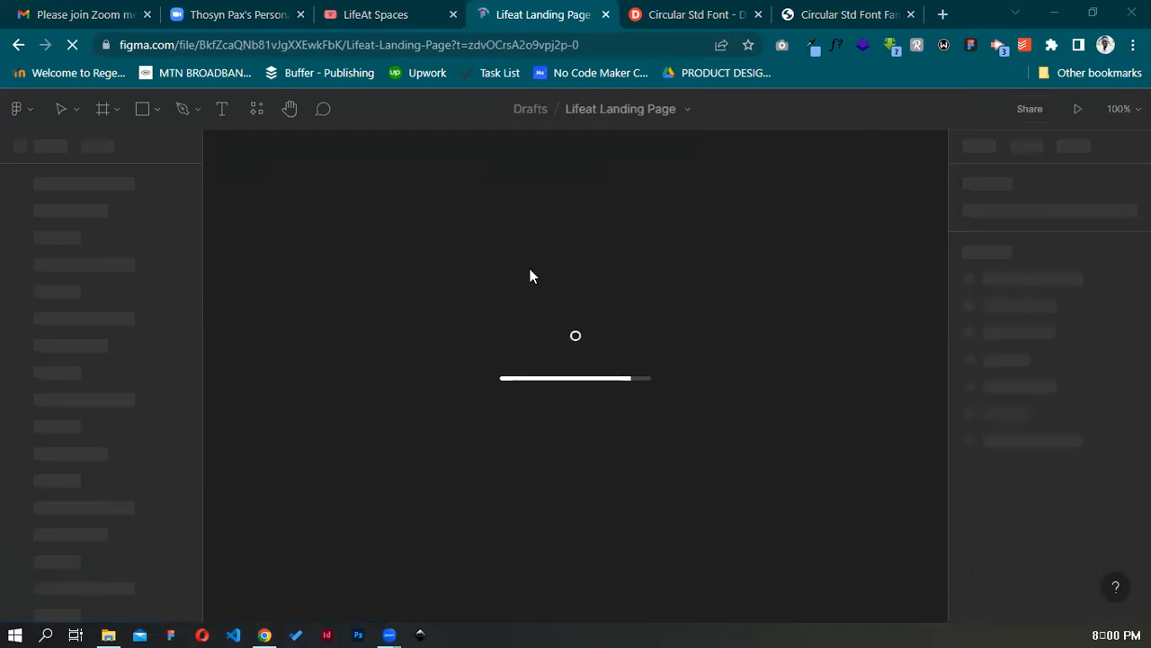
Close the two browser pages used for downloading the Circular Std font
click(746, 23)
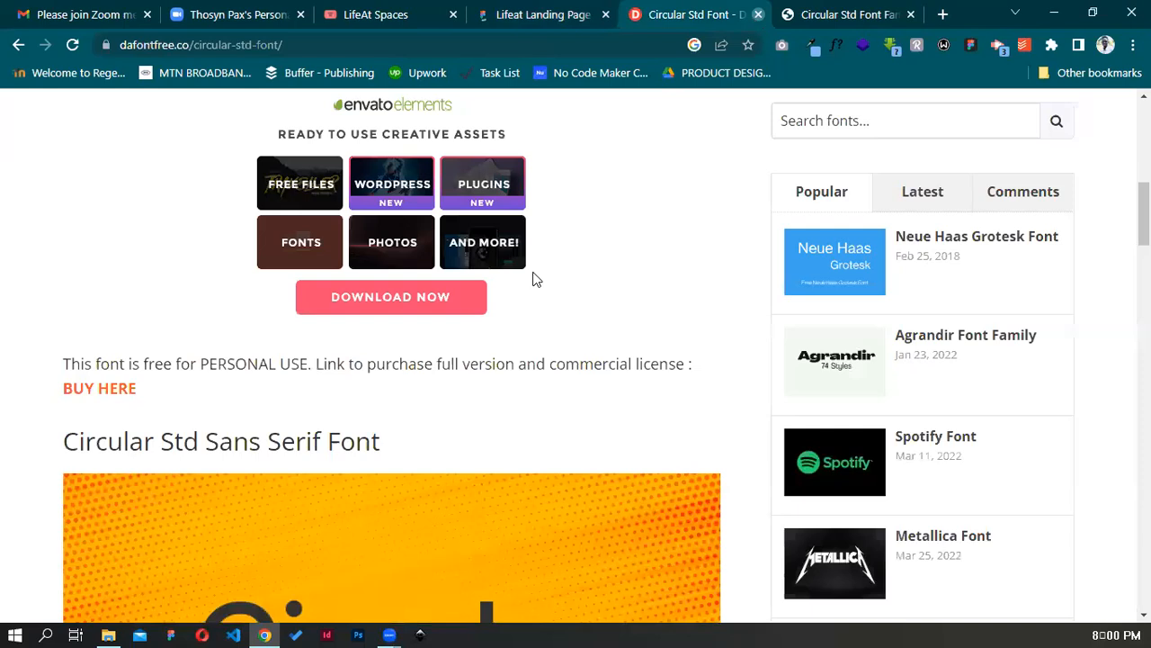
key(ctrl+w)
key(ctrl+w)
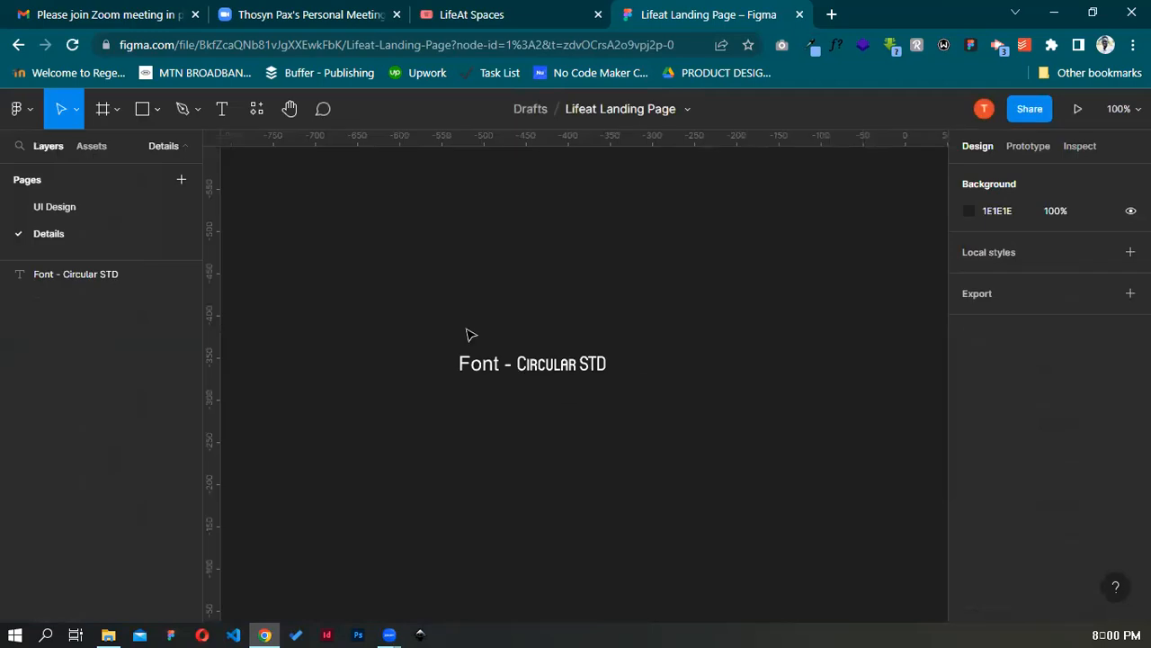
Move the "Font - Circular STD" text to X -696, Y -467, and put the reopened Circular-Std-Font folder window away
drag(510, 367, 373, 278)
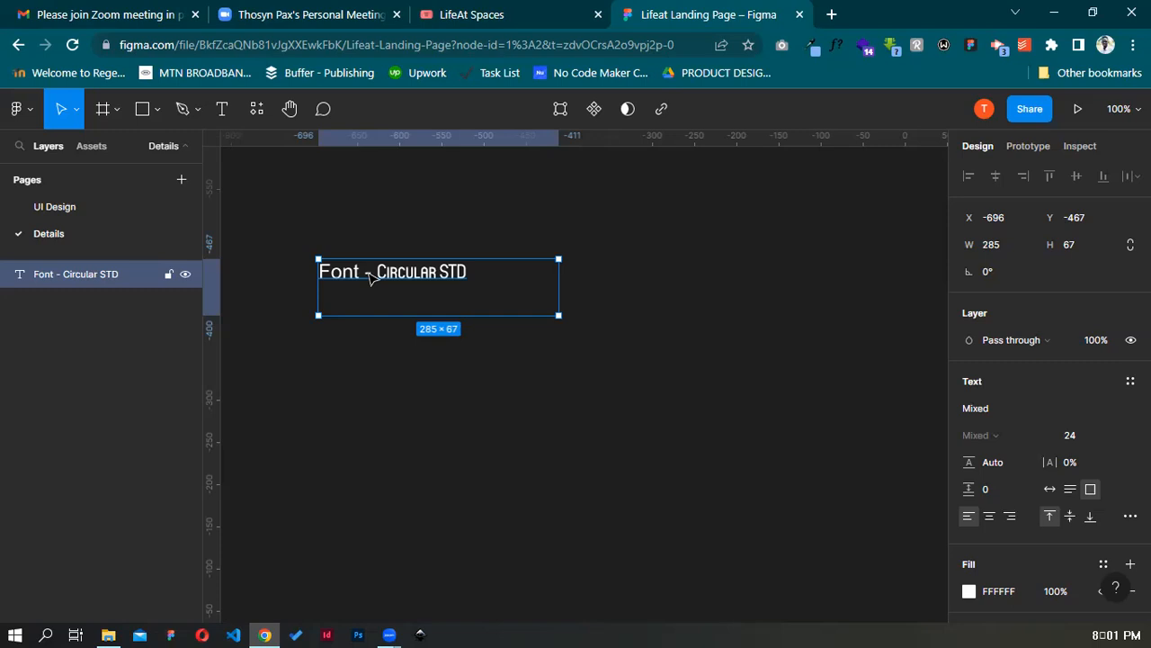
click(108, 635)
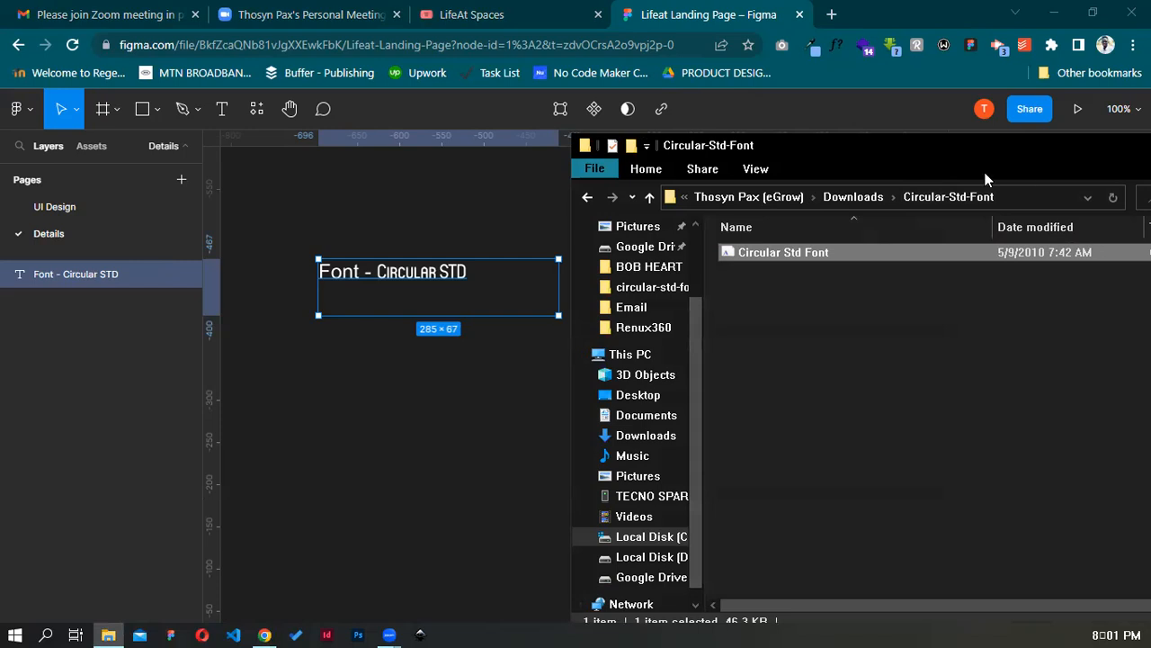
key(super+Down)
scroll(1038, 386, down, 3)
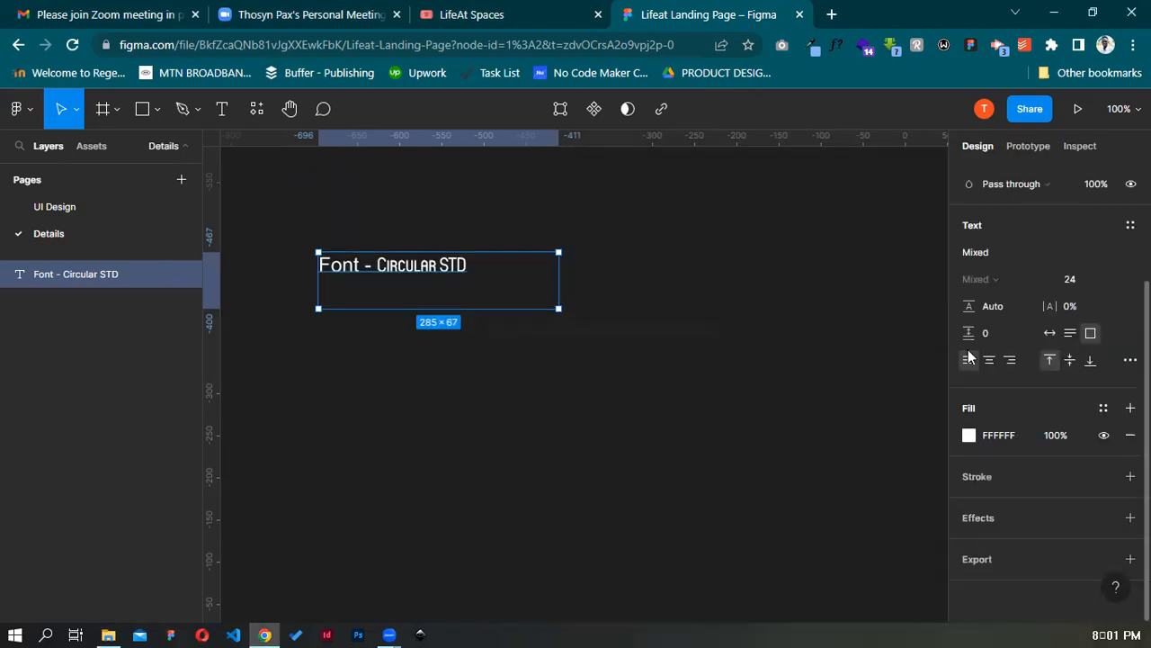
Change the font of the words "Circular STD" in the text box to Circular Std
double_click(380, 262)
click(378, 263)
shift+click(468, 265)
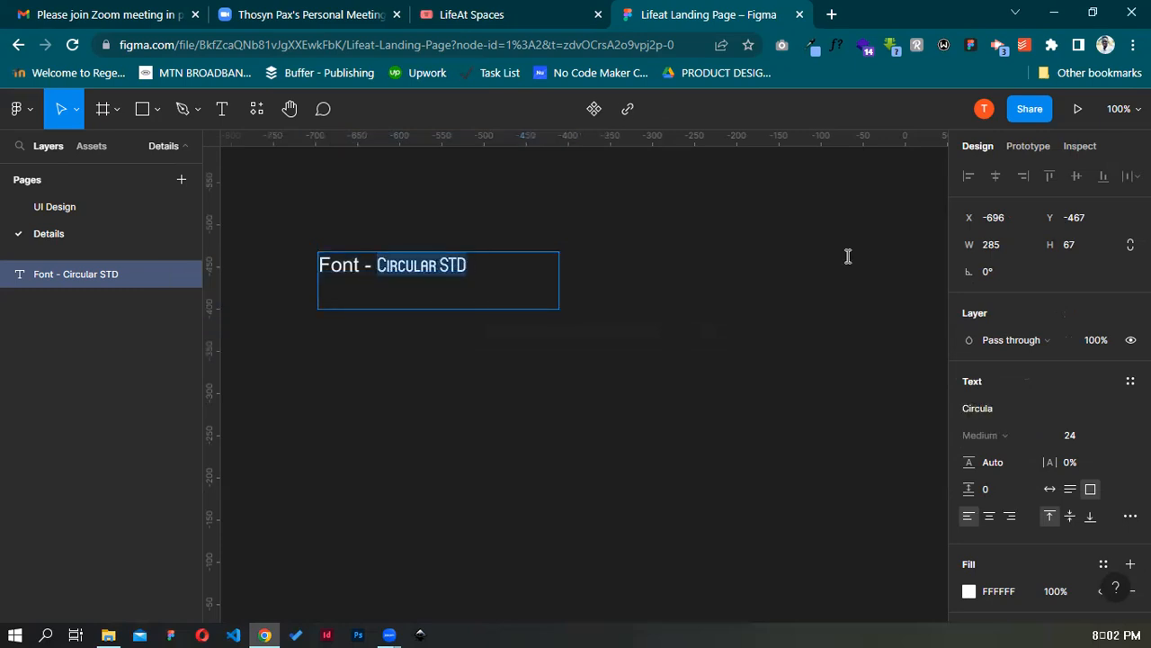
click(1012, 408)
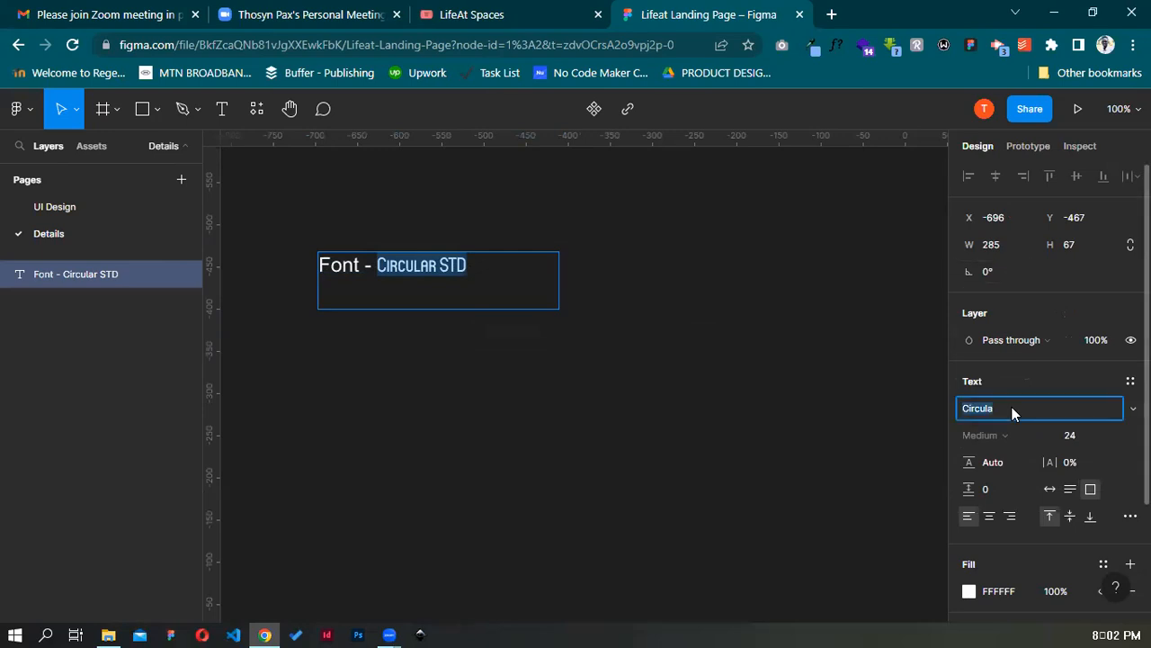
text(Circu)
key(Return)
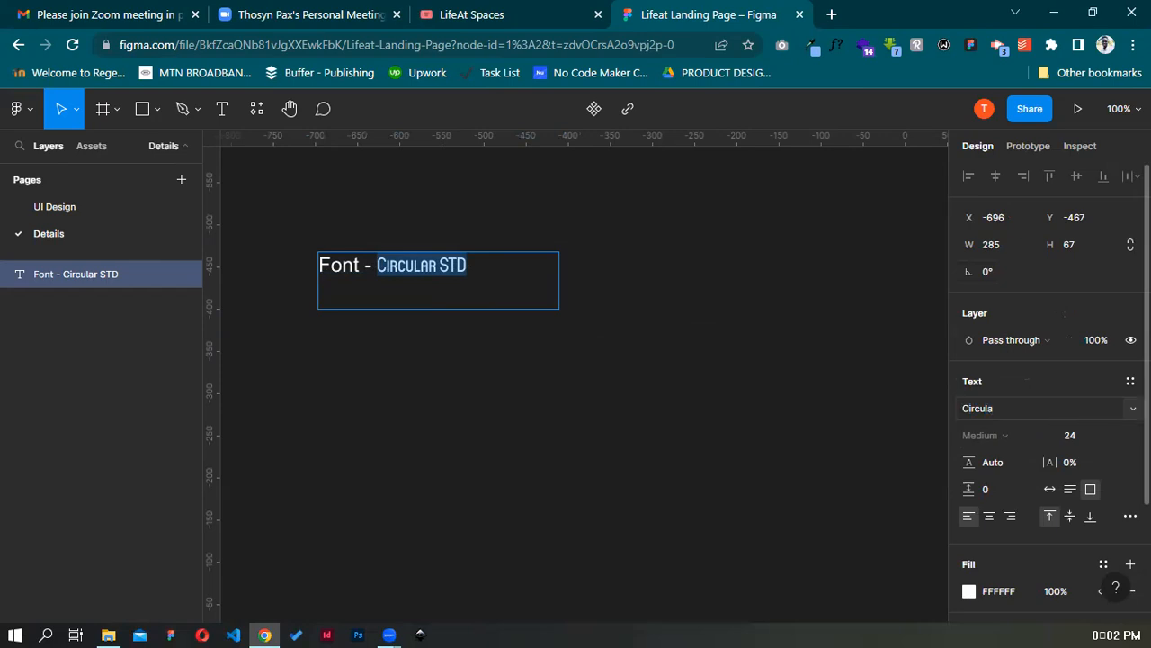
click(1089, 410)
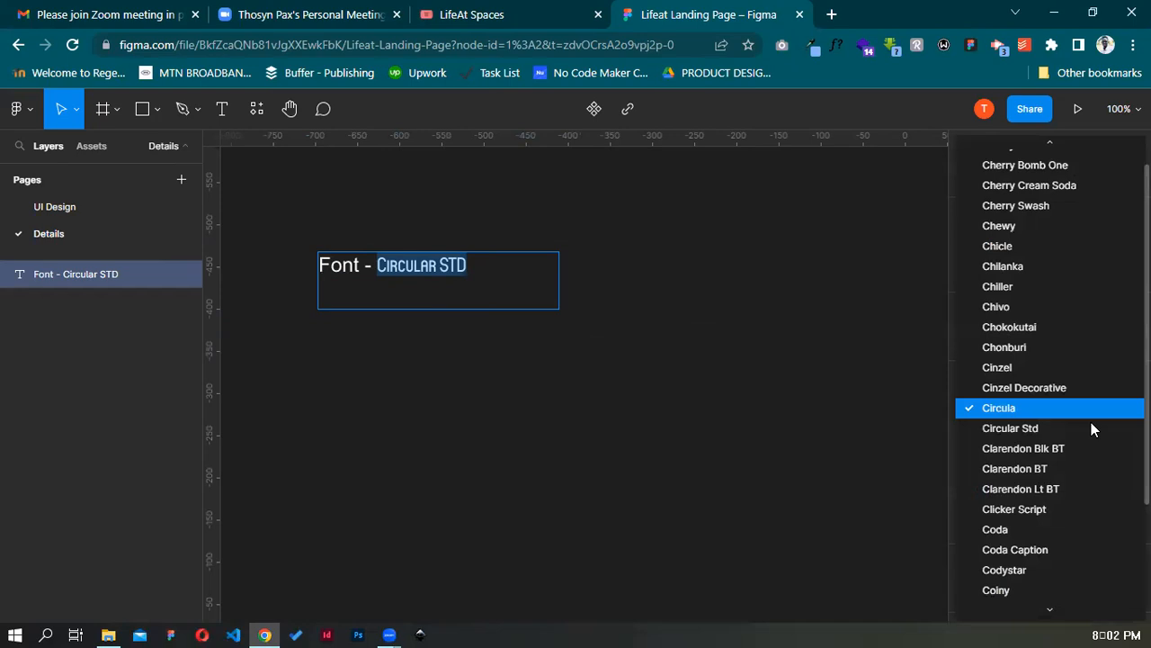
click(1030, 427)
Add a second line reading "Color:" below "Font - Circular STD" in the text box
double_click(486, 262)
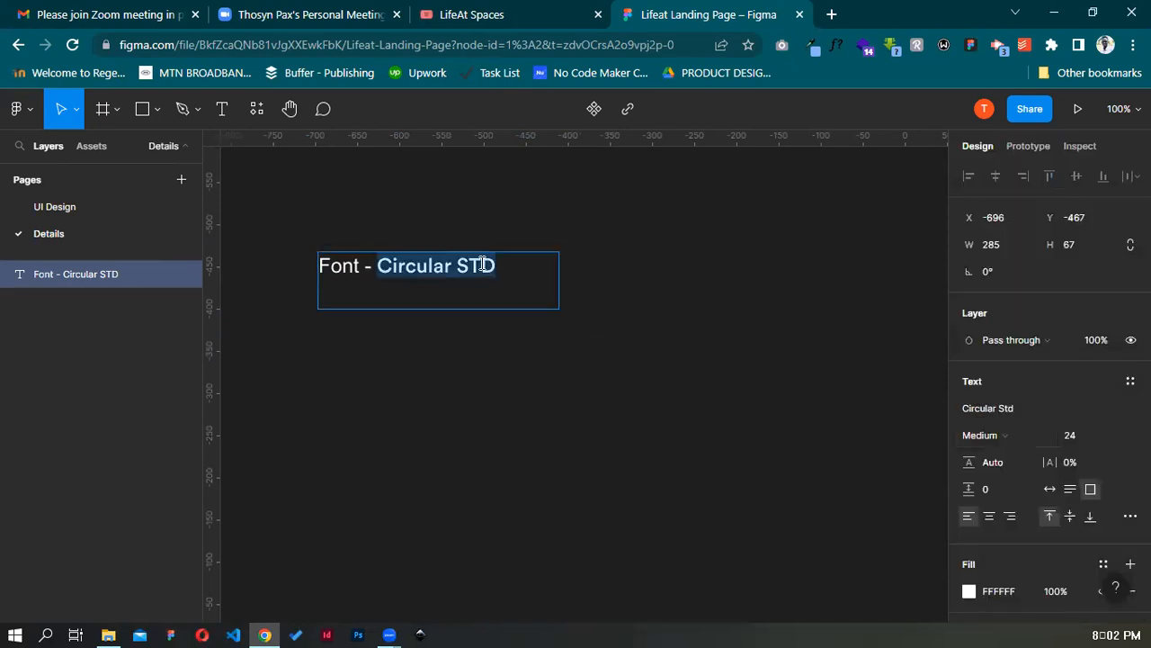
click(519, 265)
key(Return)
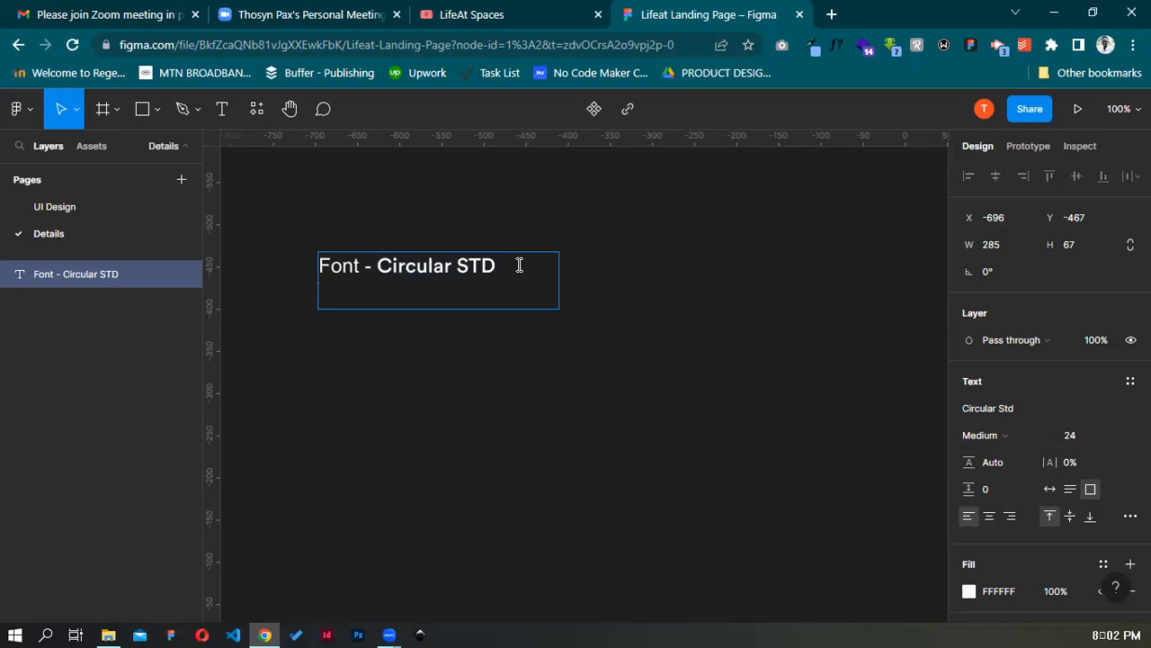
text(Color:)
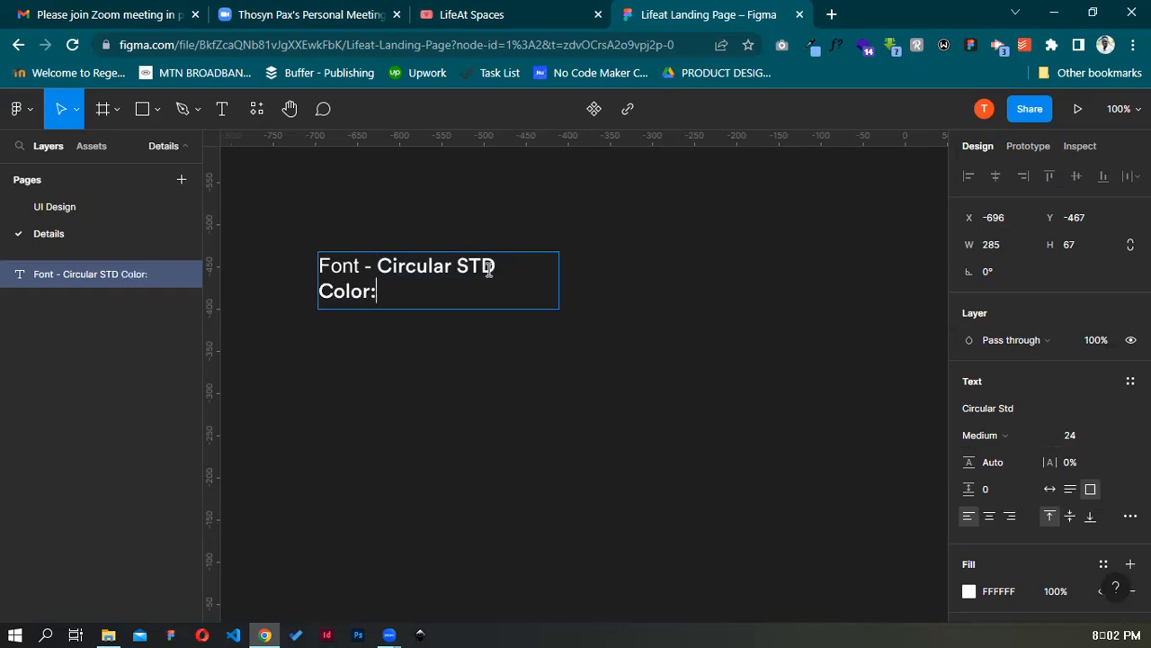
Select all the text in the box and try to set its font by entering the Circular family name
double_click(352, 266)
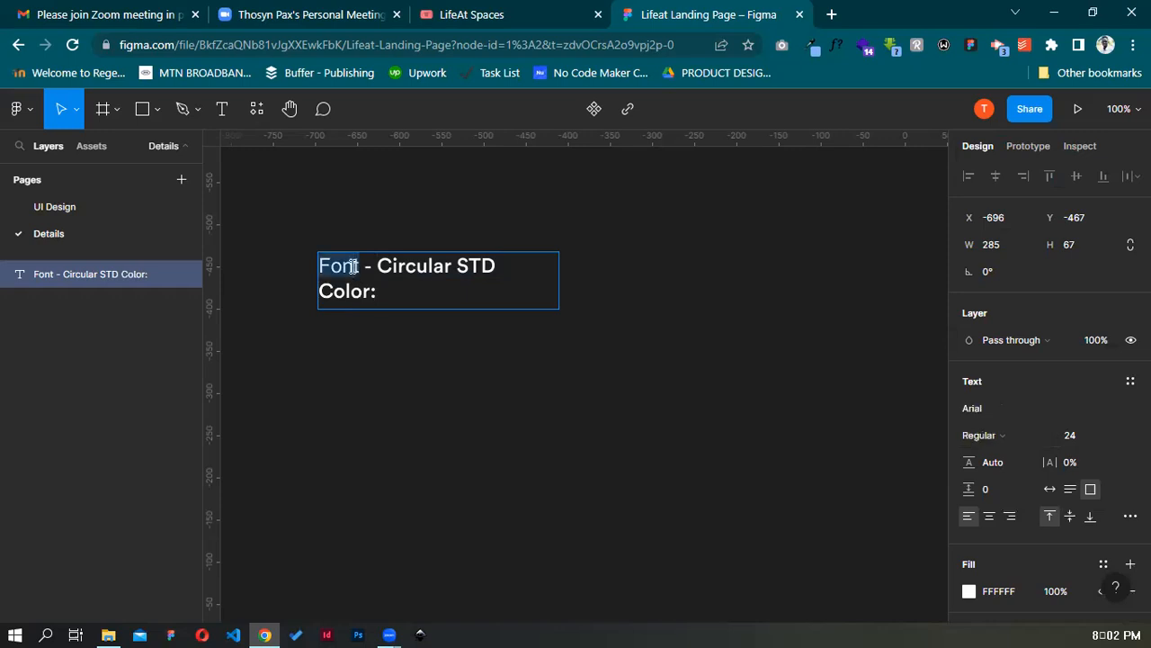
key(ctrl+a)
click(1030, 407)
text(Circ)
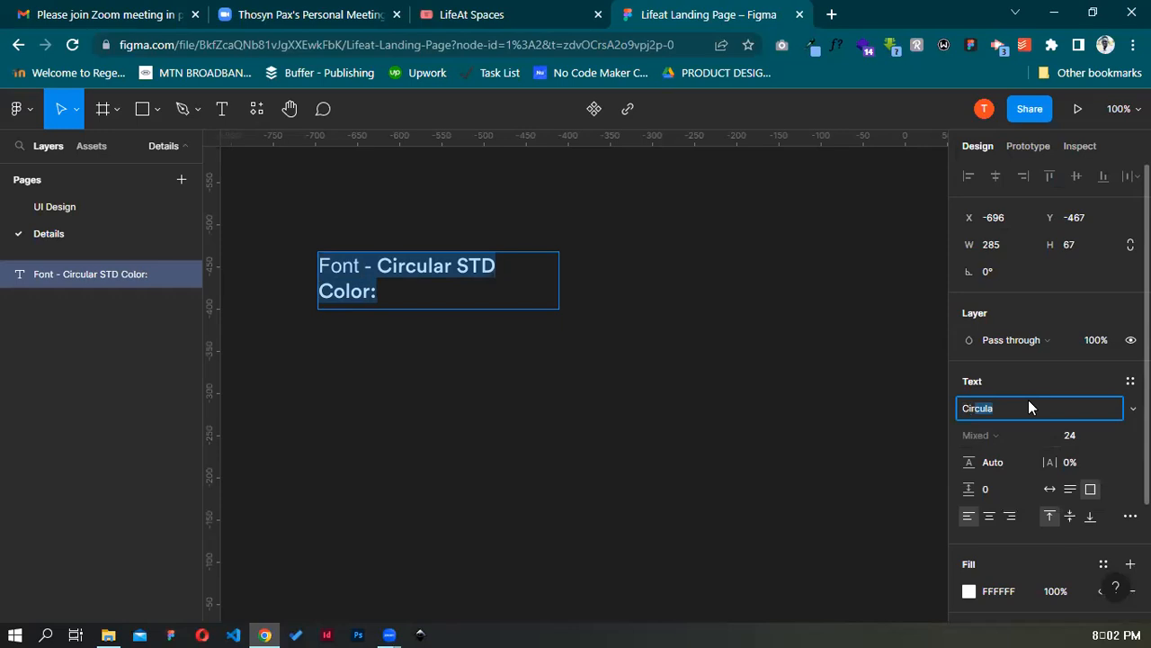
text(uer)
key(BackSpace)
key(BackSpace)
text(le)
key(Return)
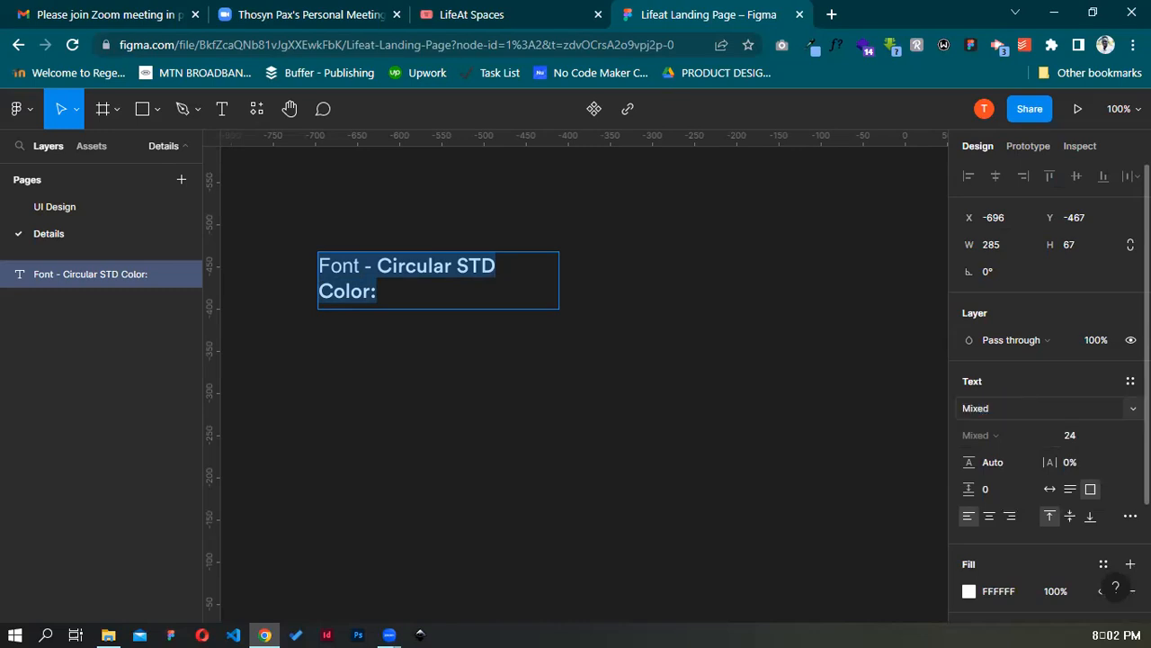
Set the font of all the selected text in the box to Circular Std
click(1051, 415)
scroll(1052, 424, down, 10)
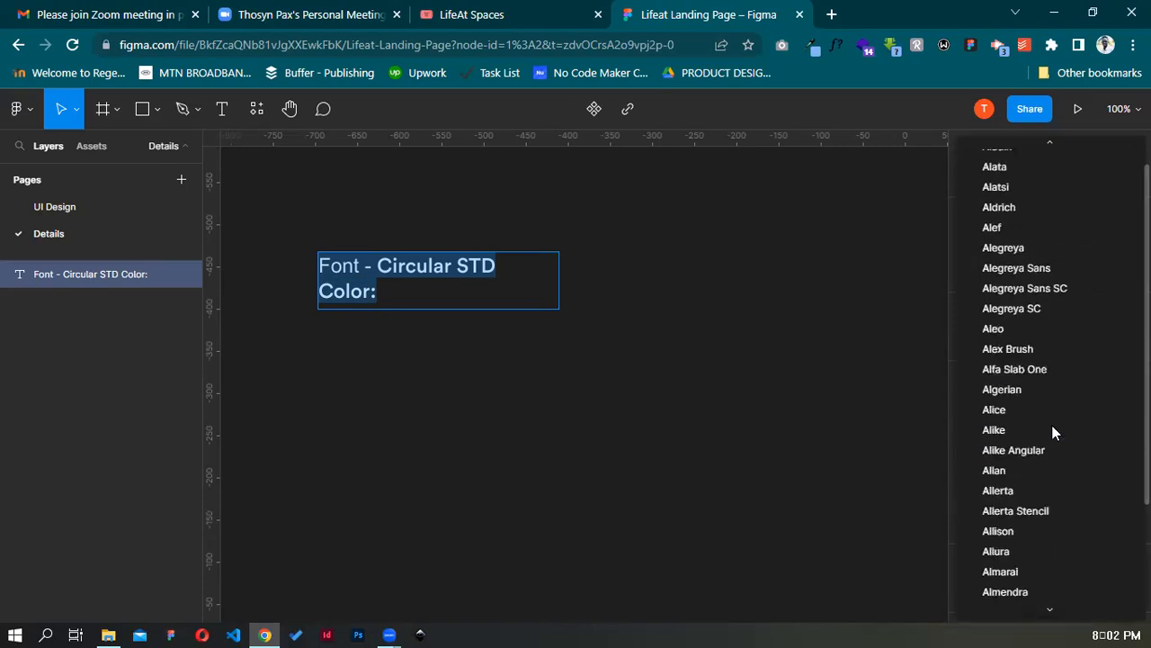
scroll(1051, 424, down, 4)
scroll(1054, 431, down, 15)
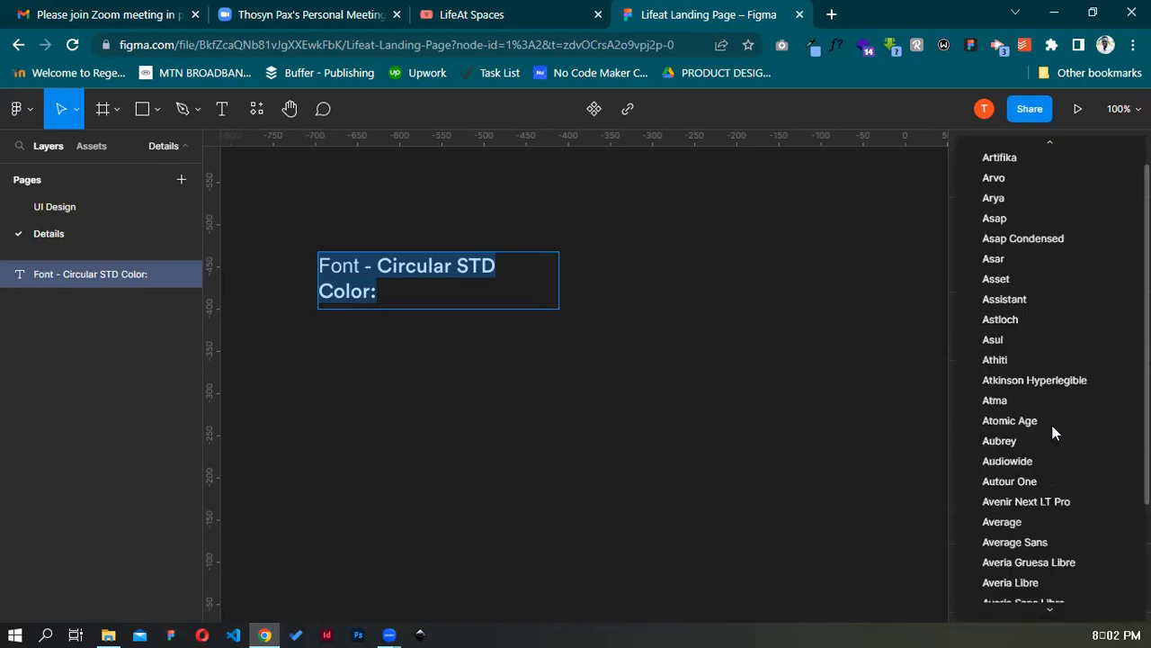
scroll(1055, 432, down, 15)
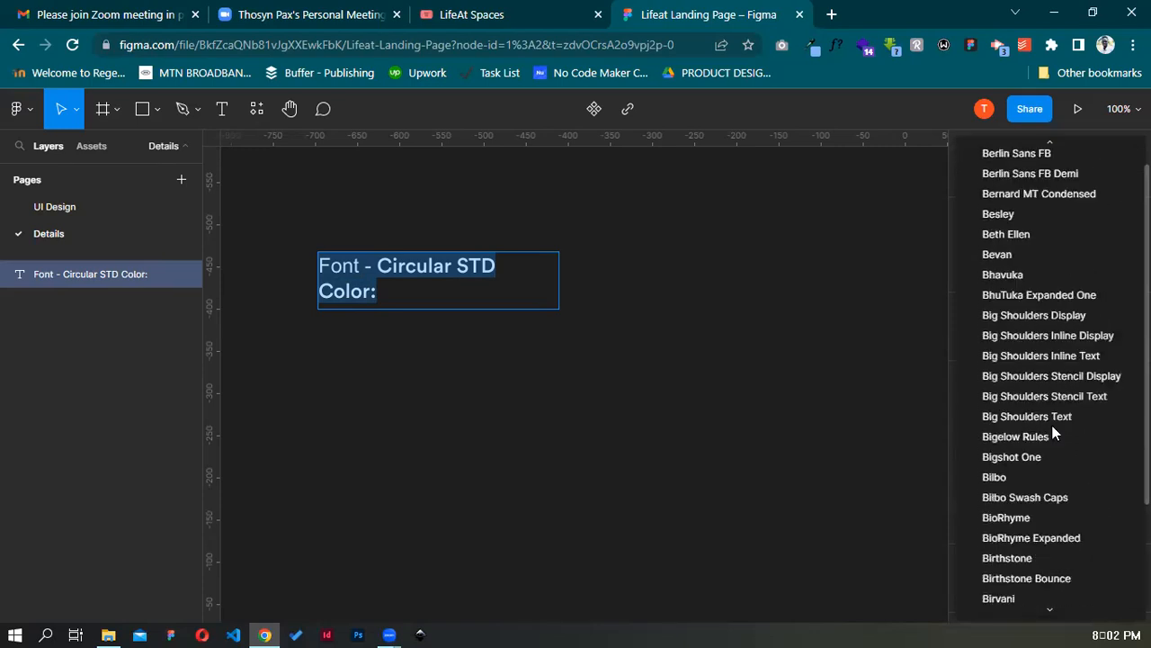
scroll(1053, 434, down, 4)
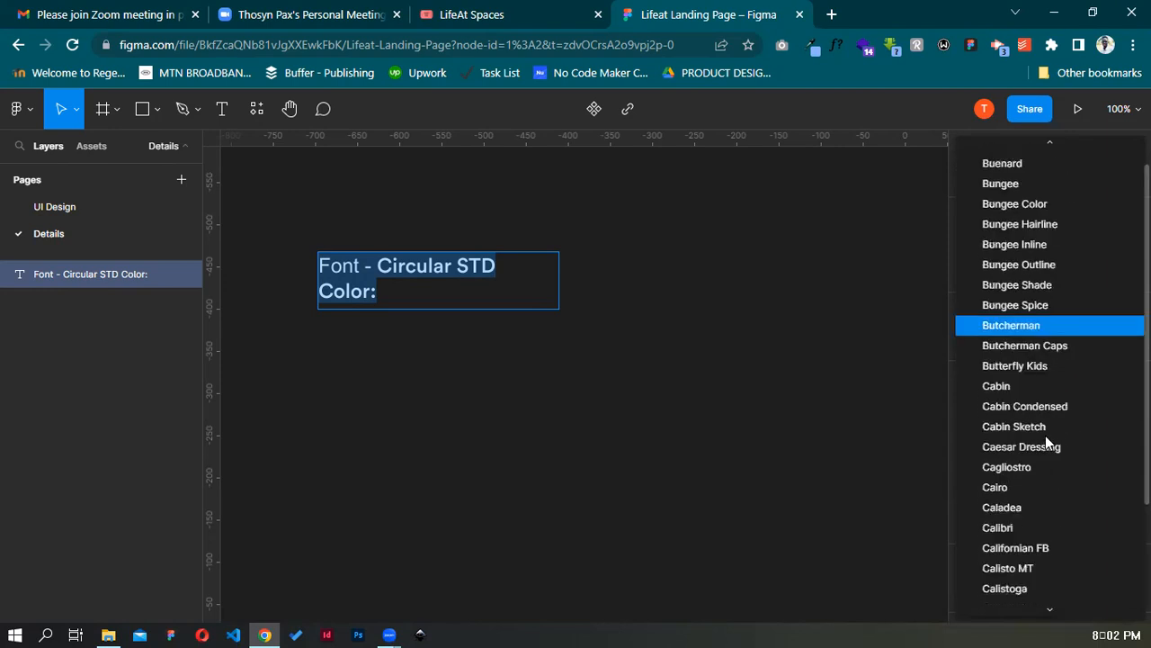
scroll(1049, 435, down, 3)
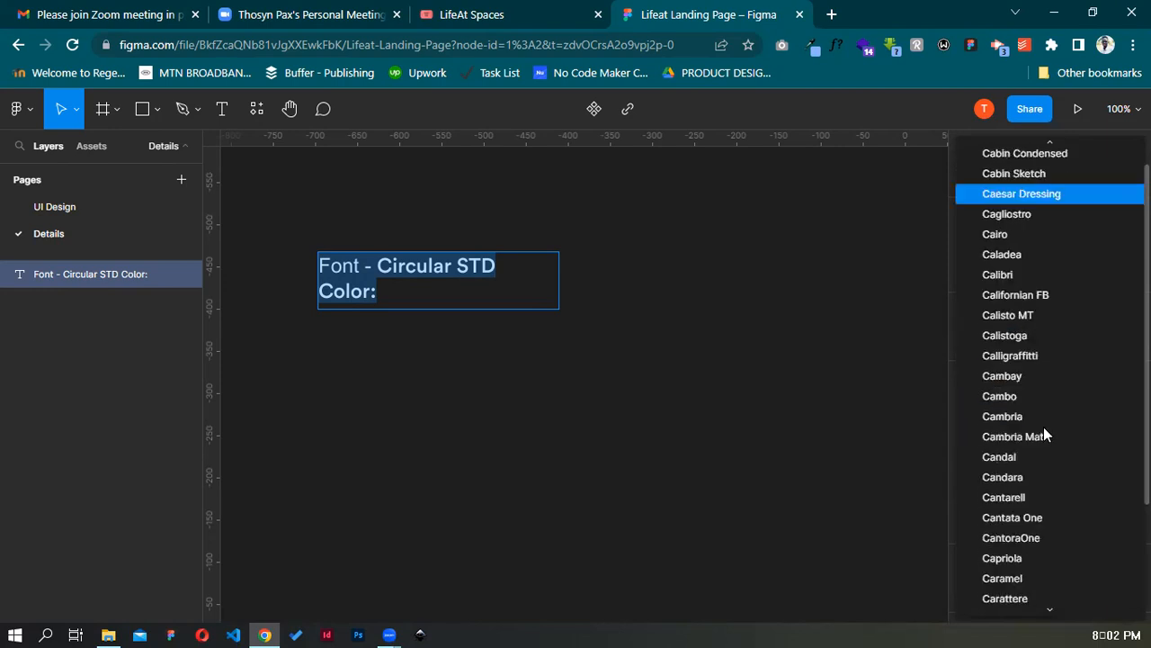
scroll(1043, 426, down, 3)
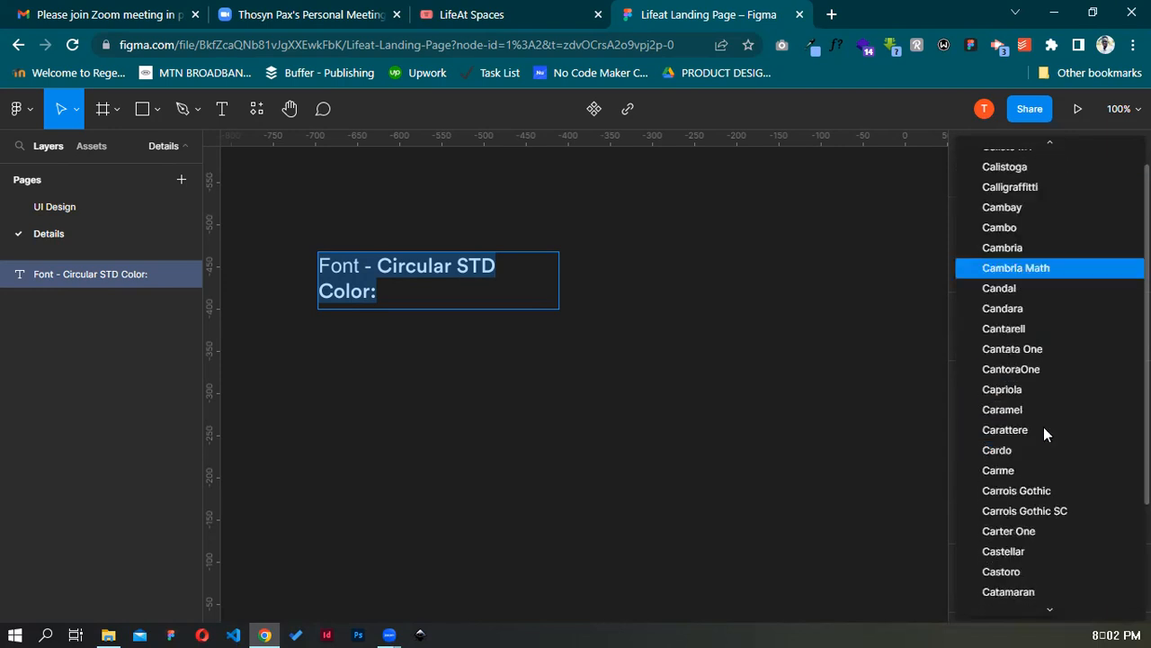
scroll(1043, 429, down, 3)
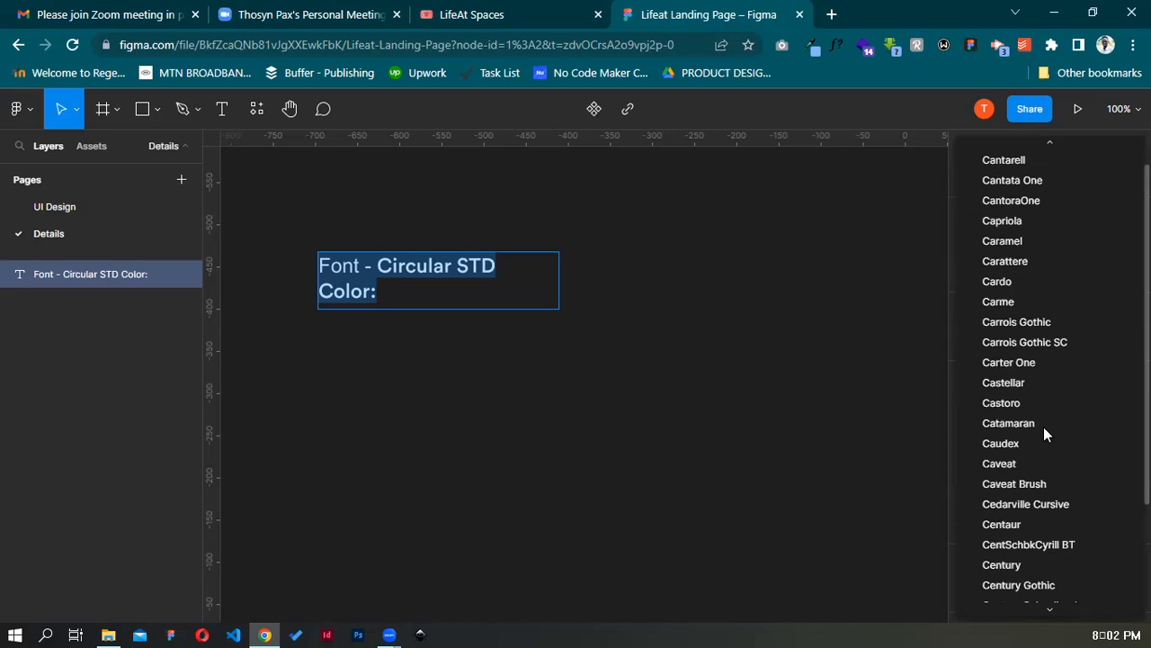
scroll(1043, 435, down, 3)
scroll(1043, 435, down, 2)
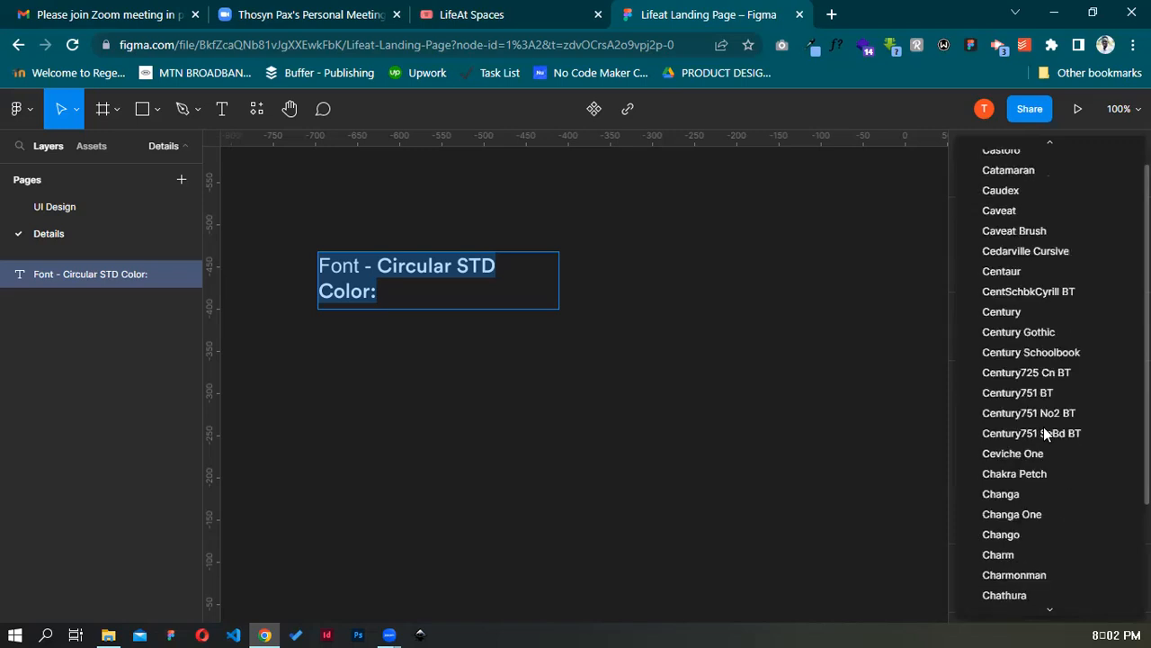
scroll(1045, 433, down, 5)
scroll(1047, 523, down, 3)
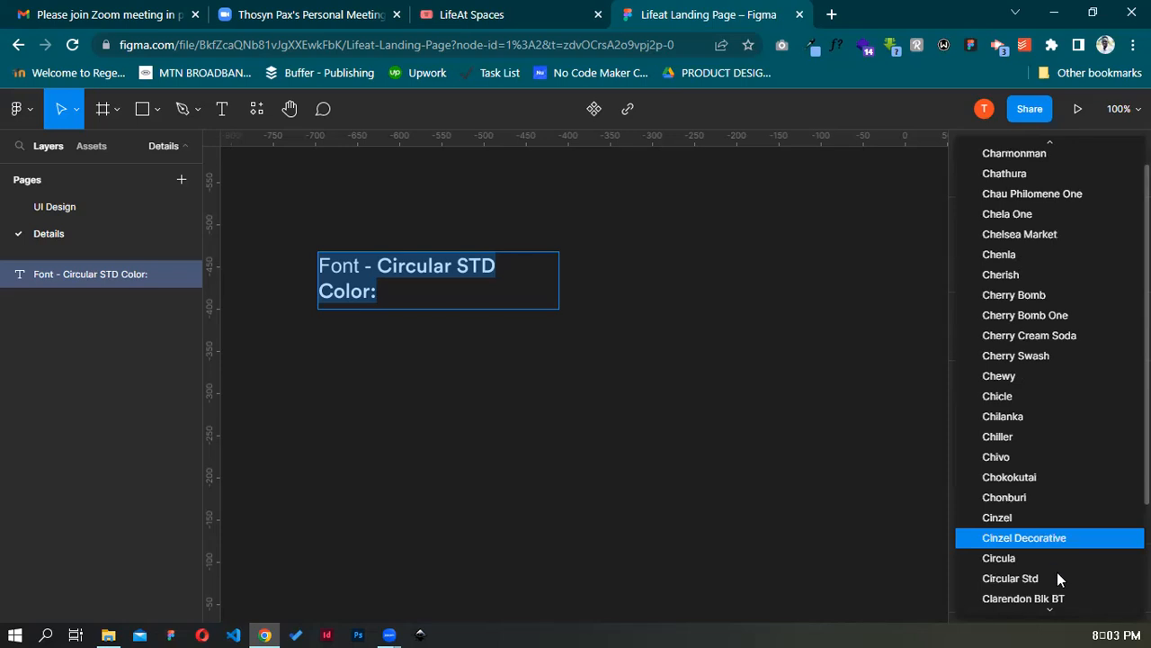
click(1058, 573)
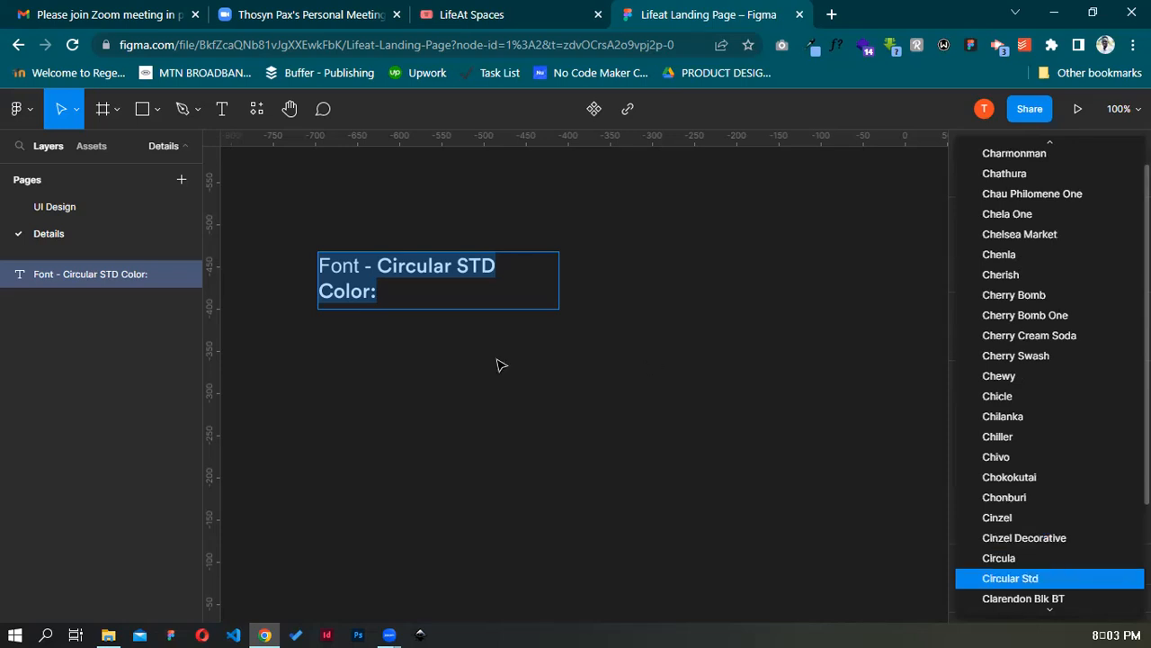
Style the word "Font" as Book Italic and the word "Color" as Medium Italic, and place the text cursor after "Color:"
double_click(336, 262)
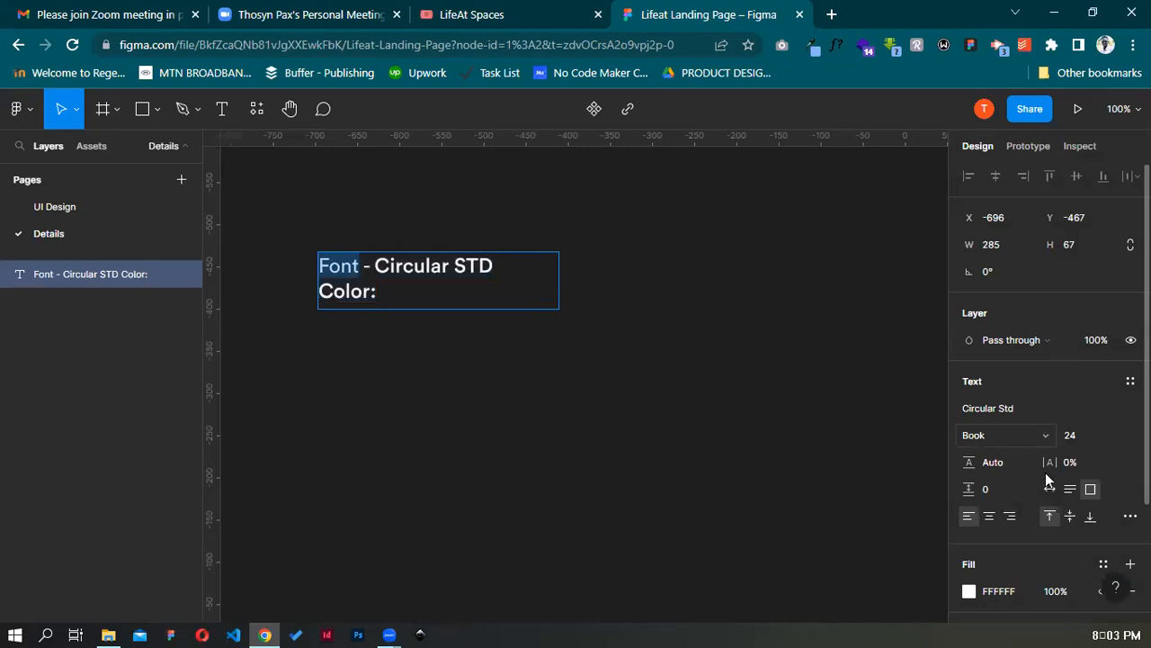
click(1042, 437)
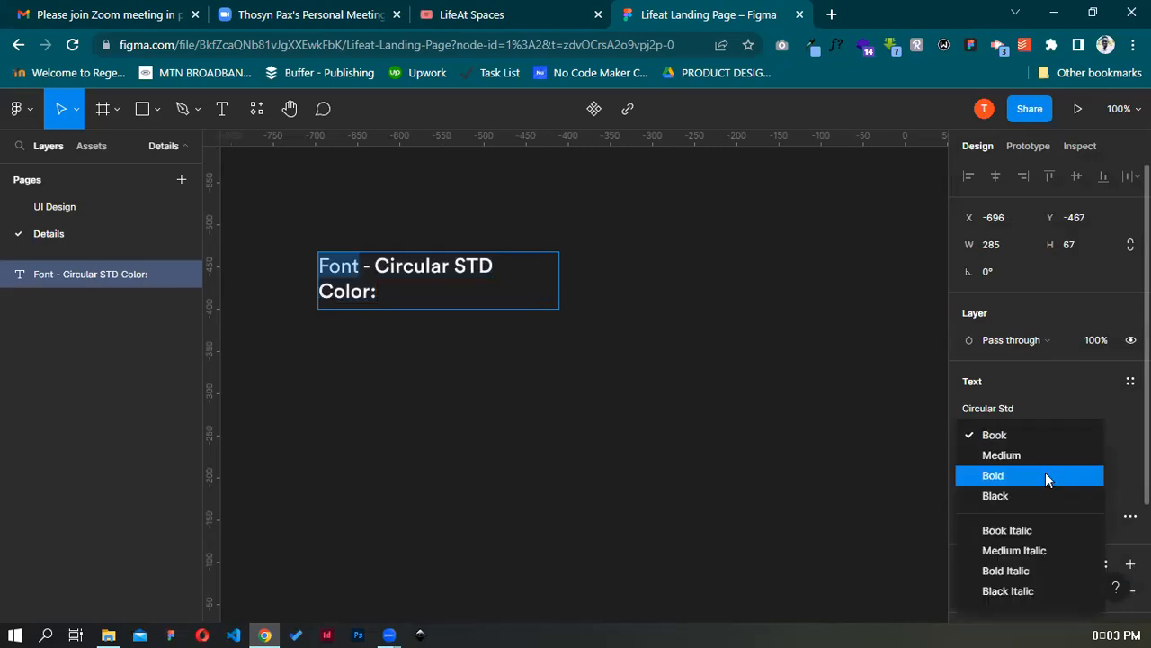
click(1048, 532)
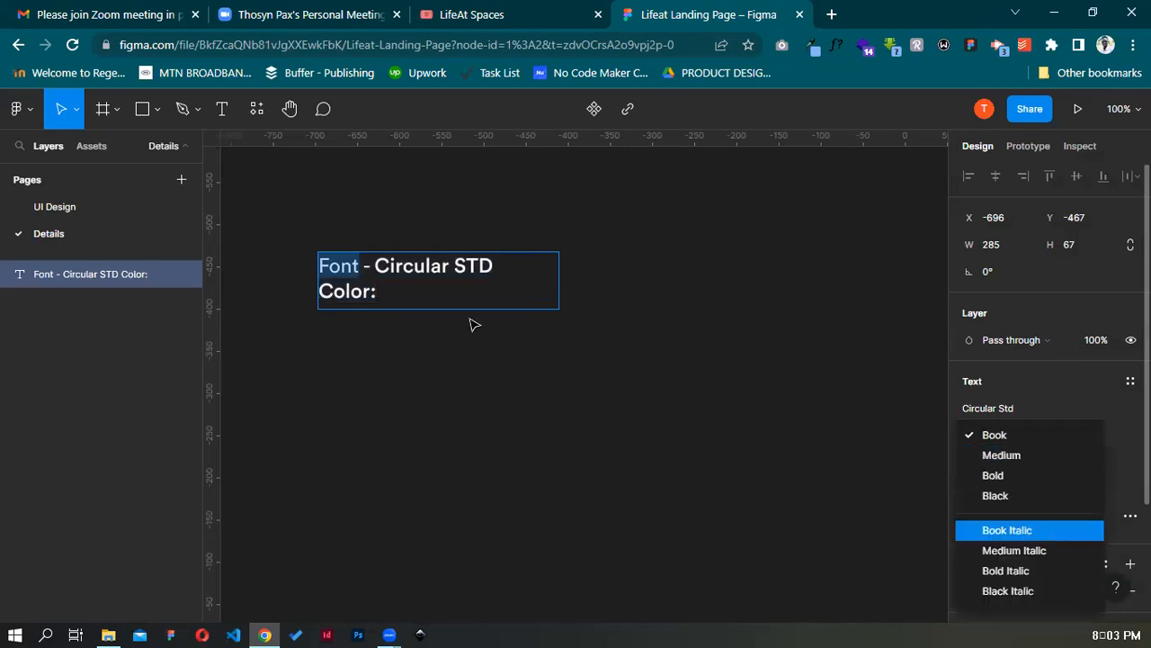
double_click(354, 289)
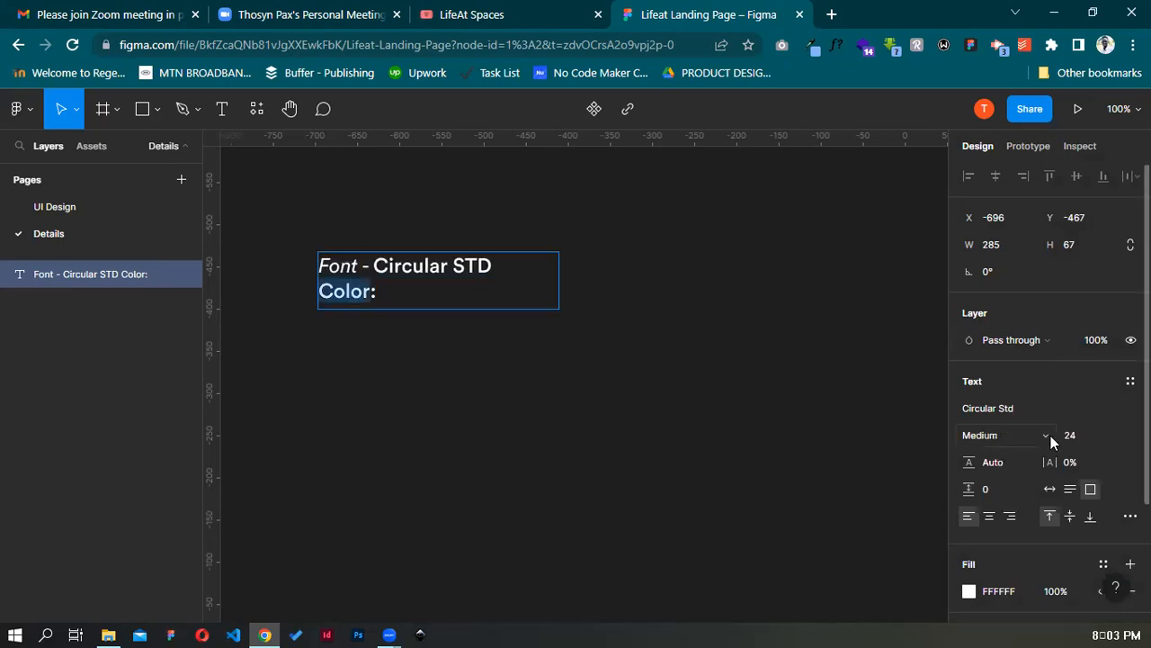
click(1003, 435)
click(1035, 550)
click(395, 289)
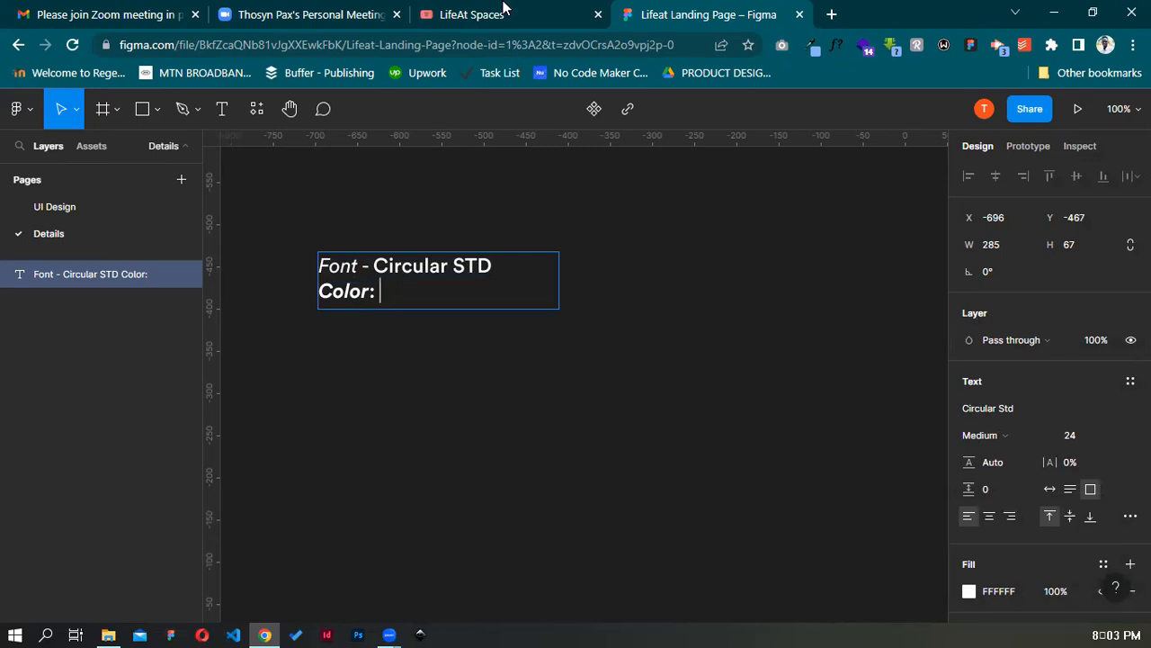
Switch to the LifeAt website, sample the navigation bar's background color with Eye Dropper, and check the picked color's values
key(ctrl+shift+Tab)
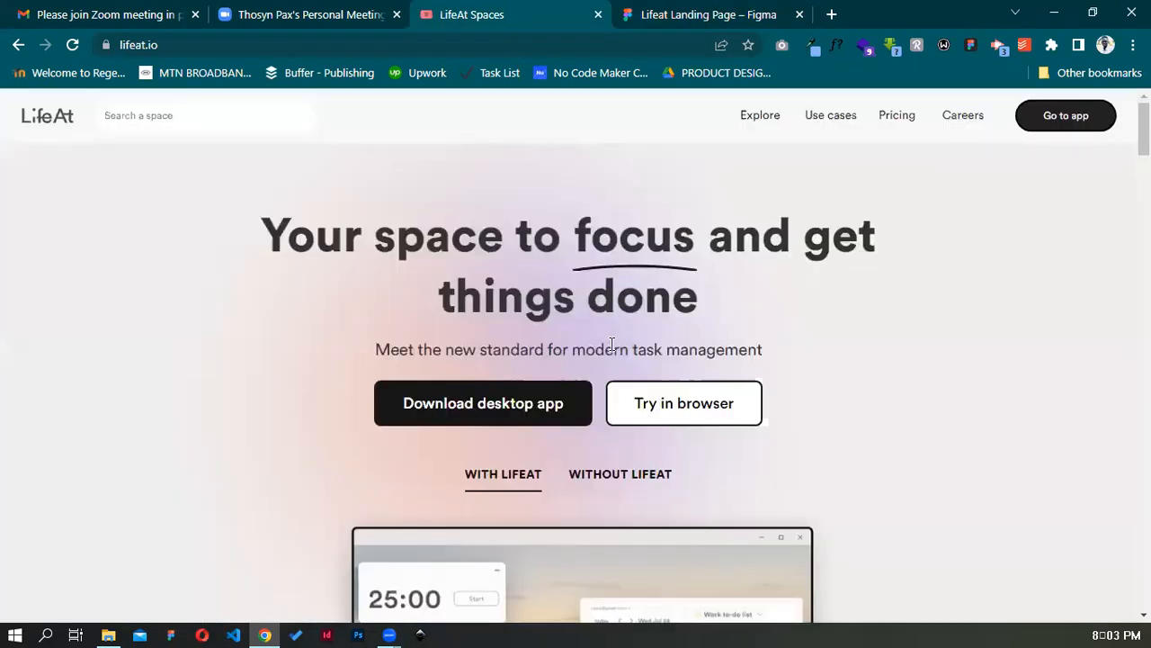
click(812, 49)
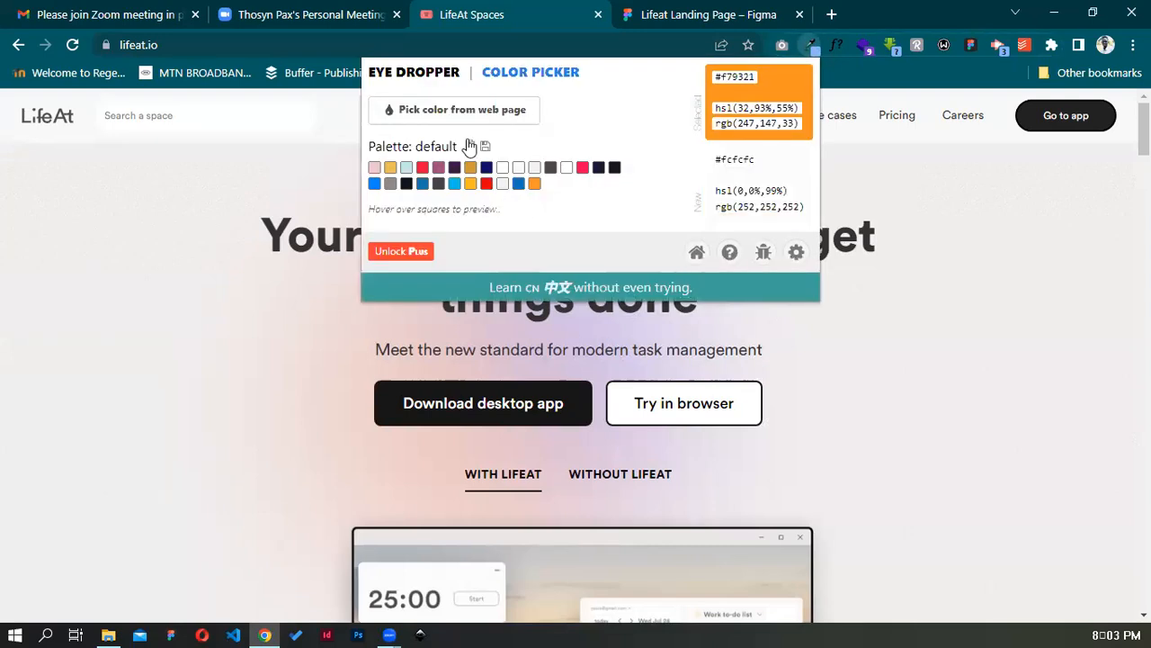
click(486, 112)
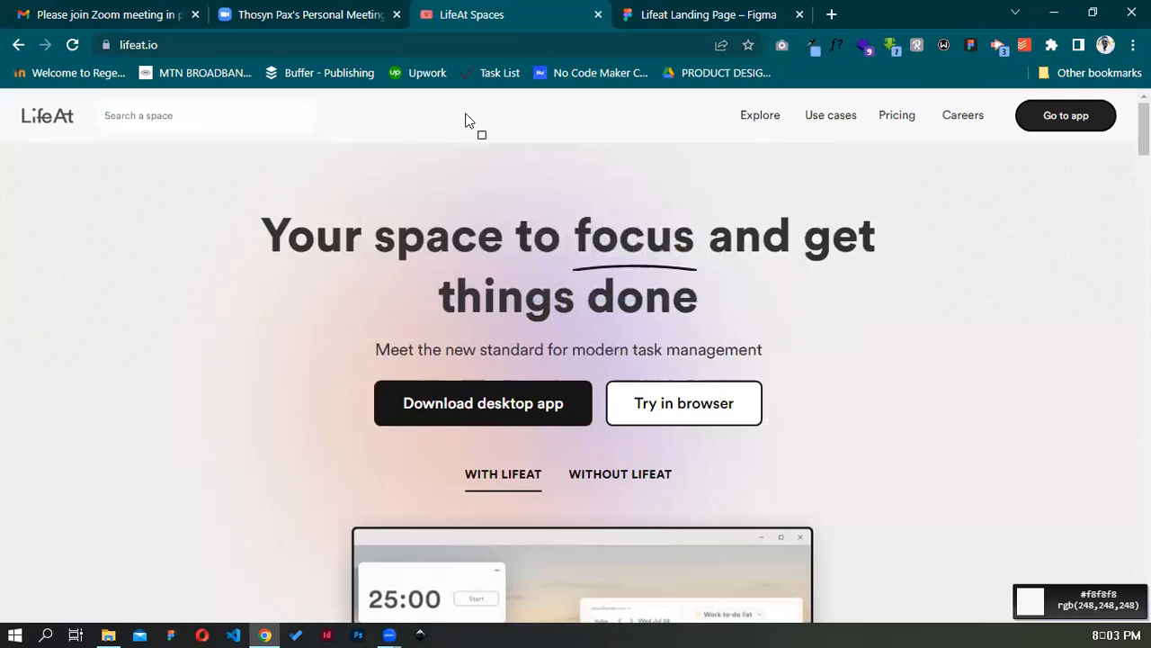
click(465, 119)
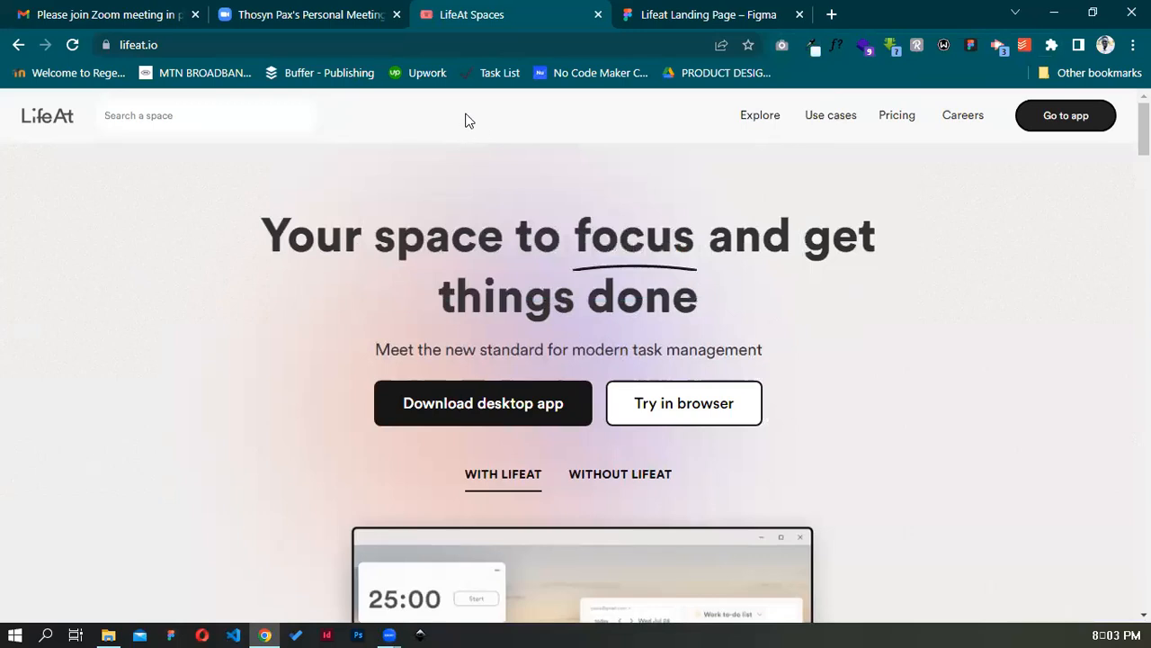
click(812, 47)
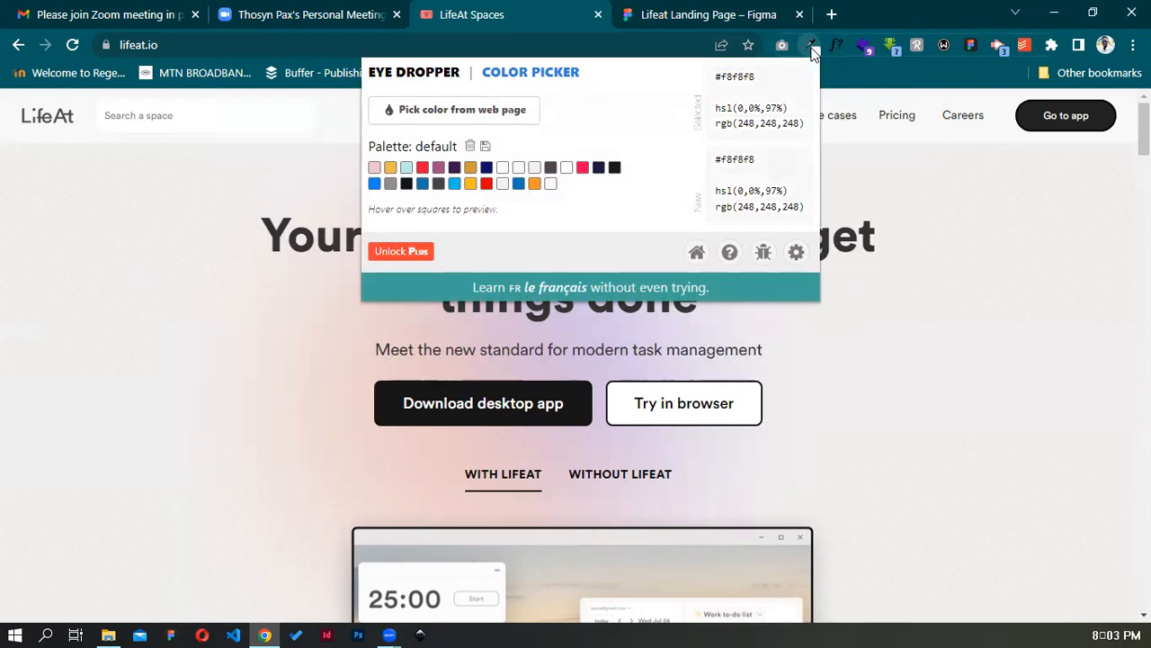
click(811, 48)
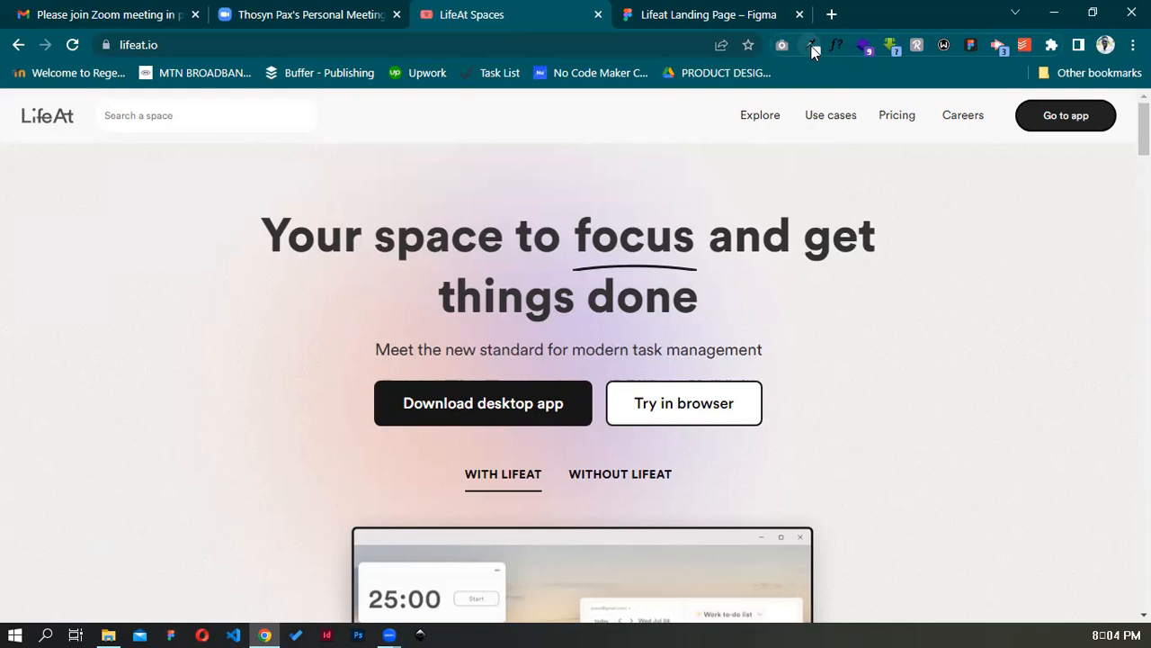
Look through the browser's list of installed extensions, including Eye Dropper and WhatFont, and close it
click(1052, 46)
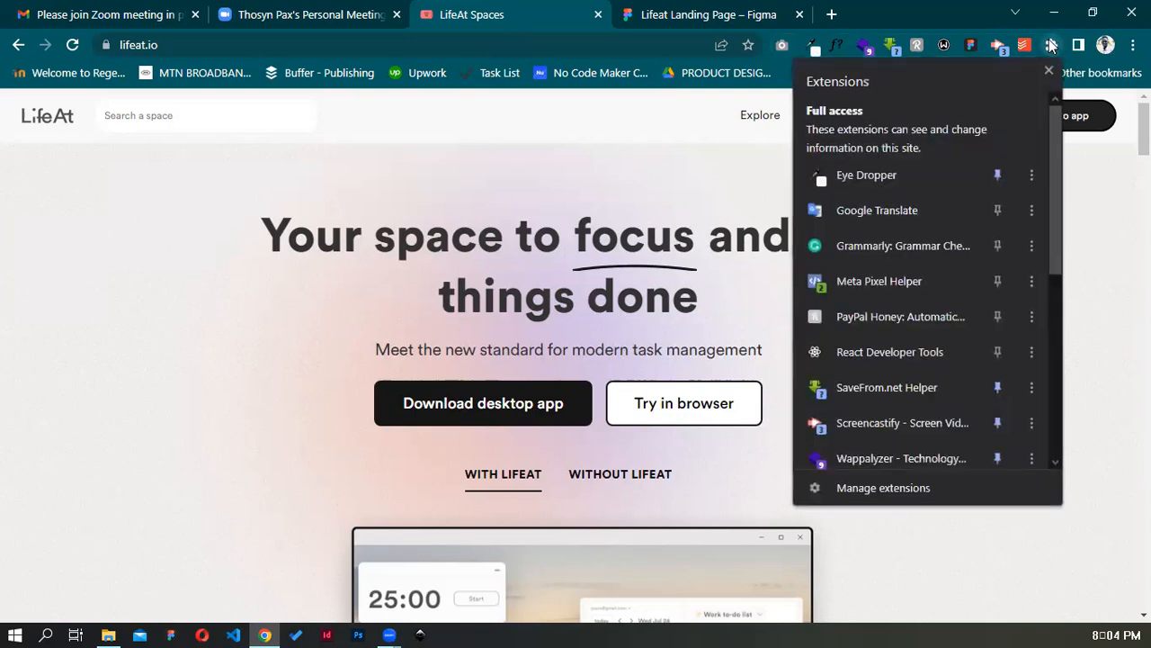
scroll(986, 262, down, 5)
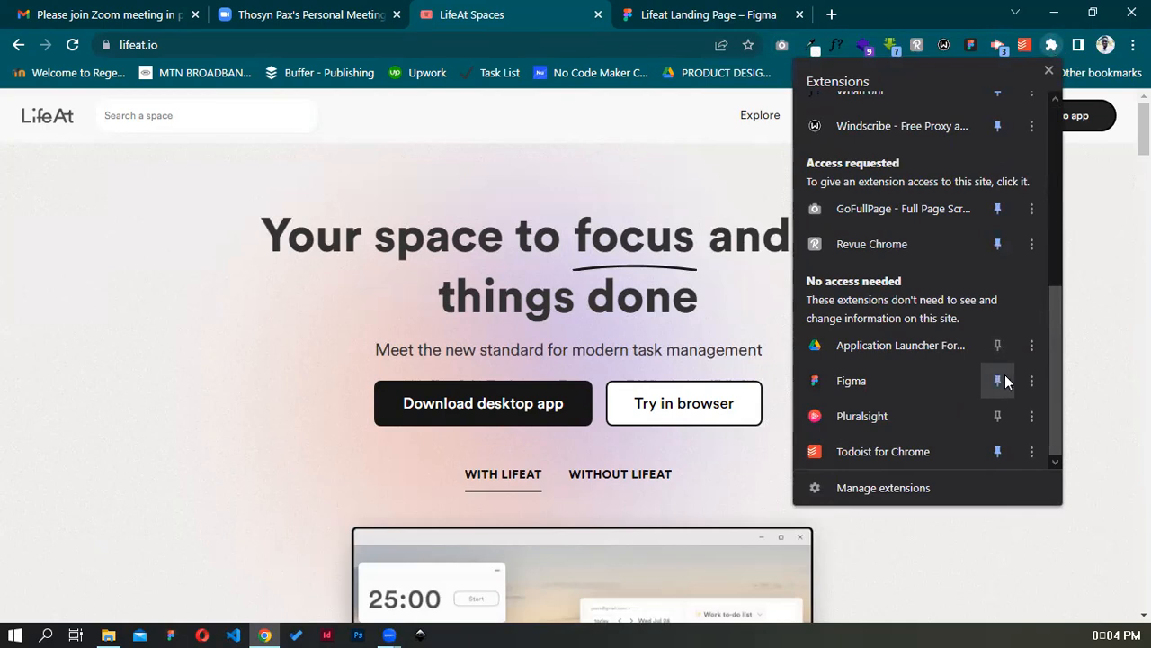
scroll(893, 137, up, 1)
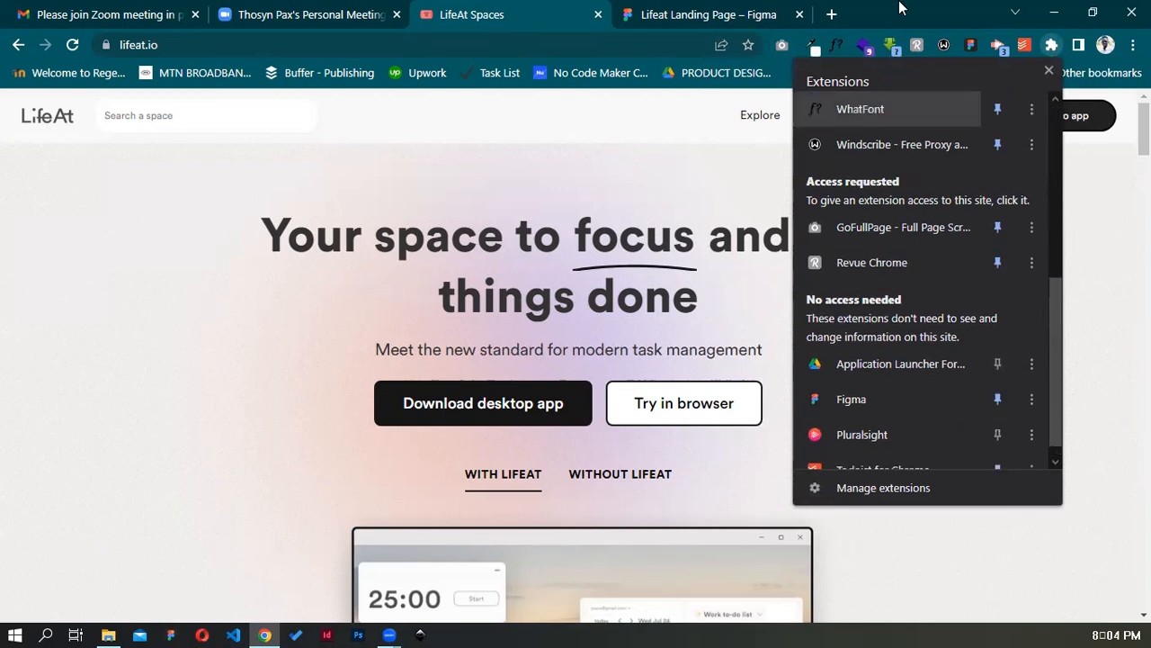
click(801, 51)
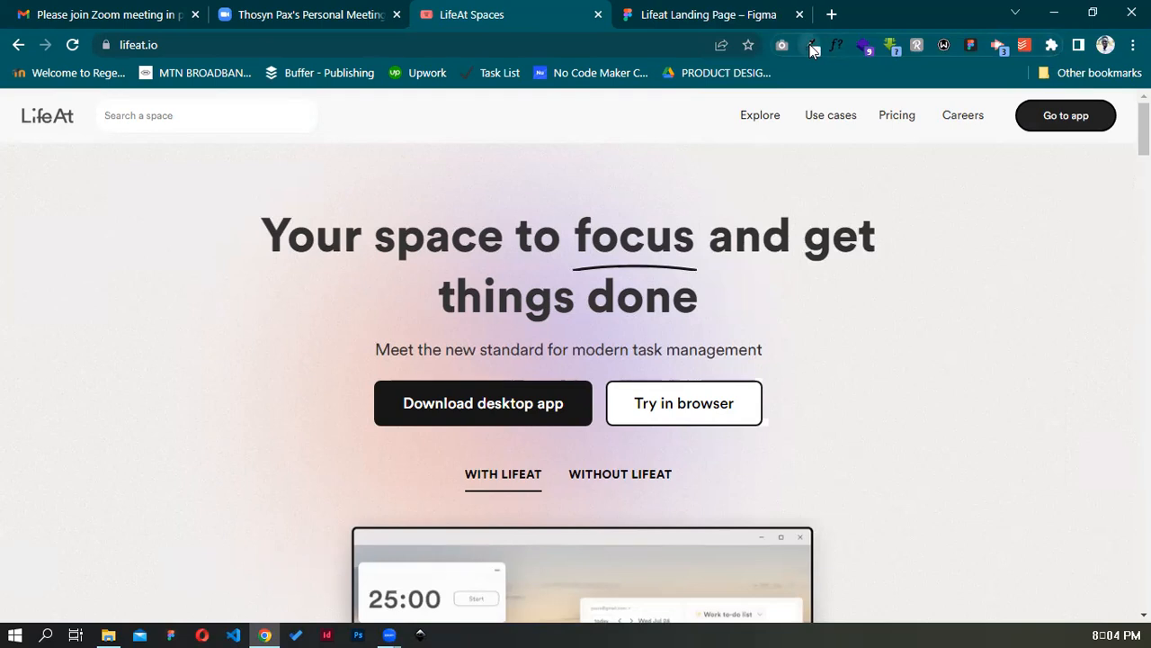
Sample the pinkish hero gradient color between the headline and its subtitle with Eye Dropper, and display the picked color's codes
click(812, 47)
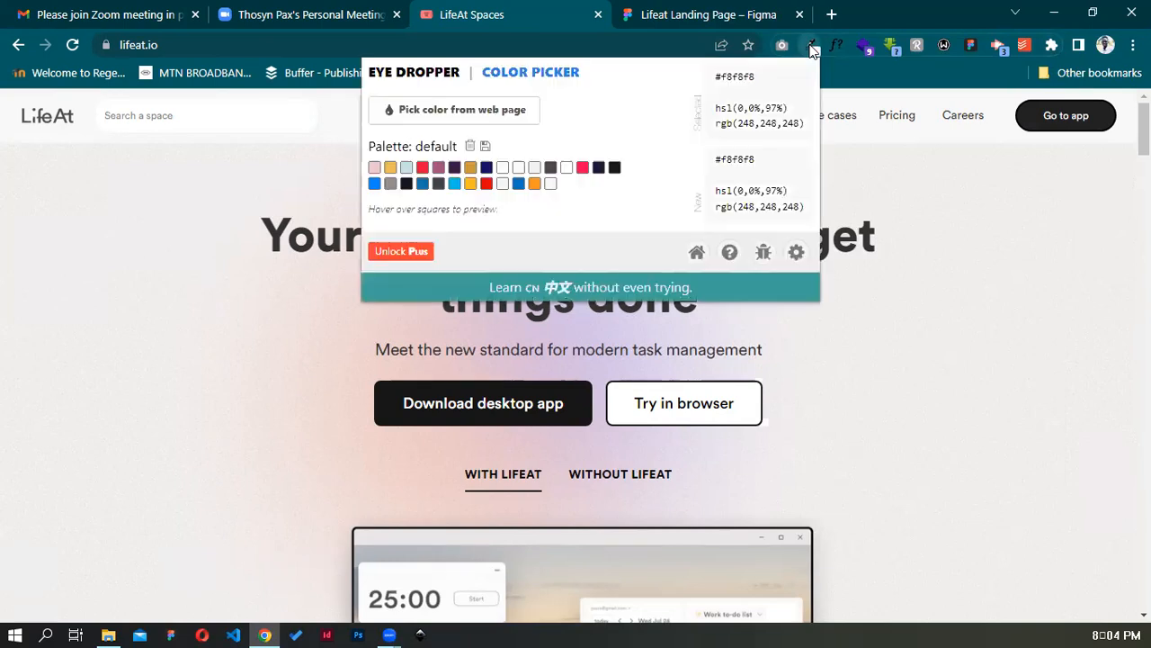
click(486, 111)
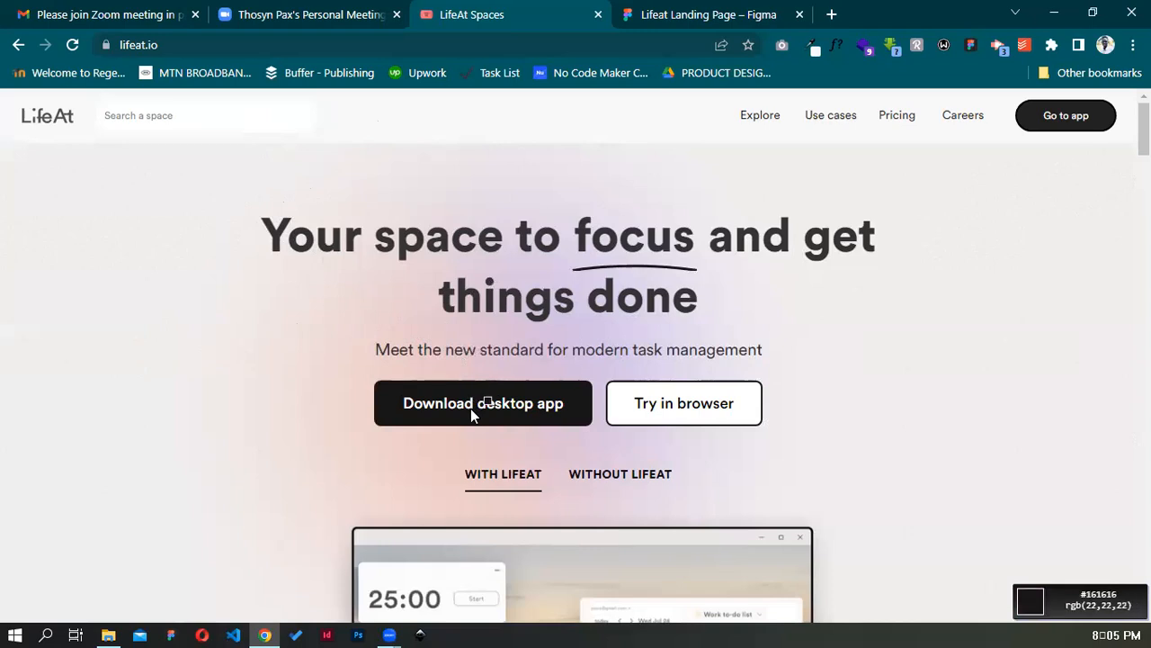
click(479, 333)
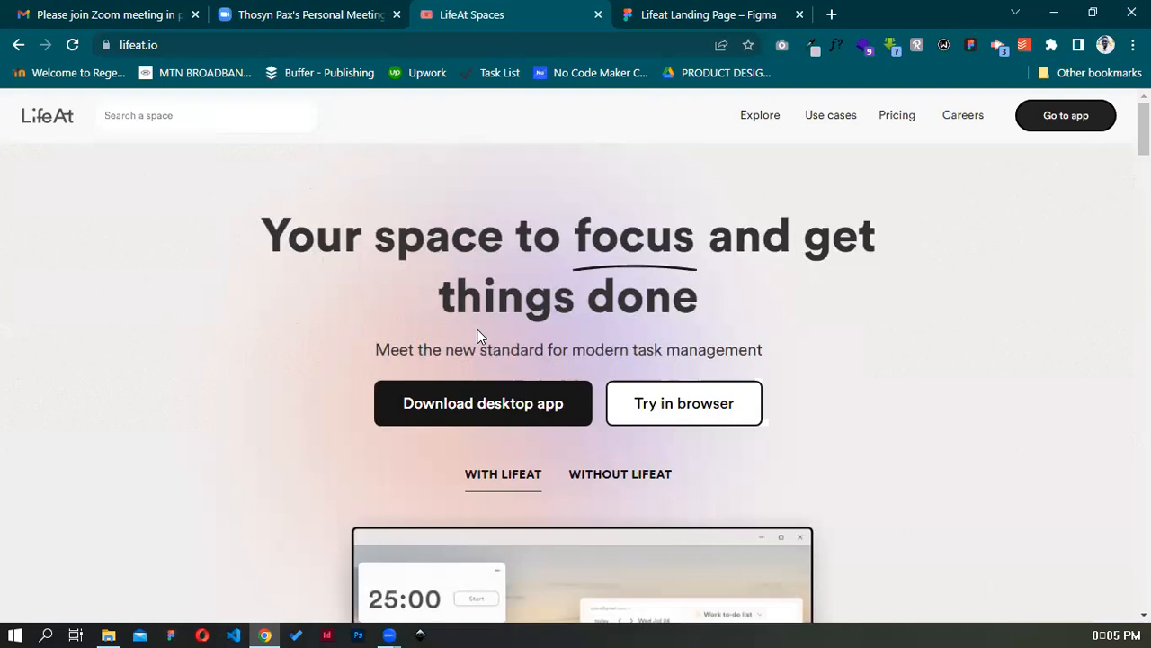
click(812, 46)
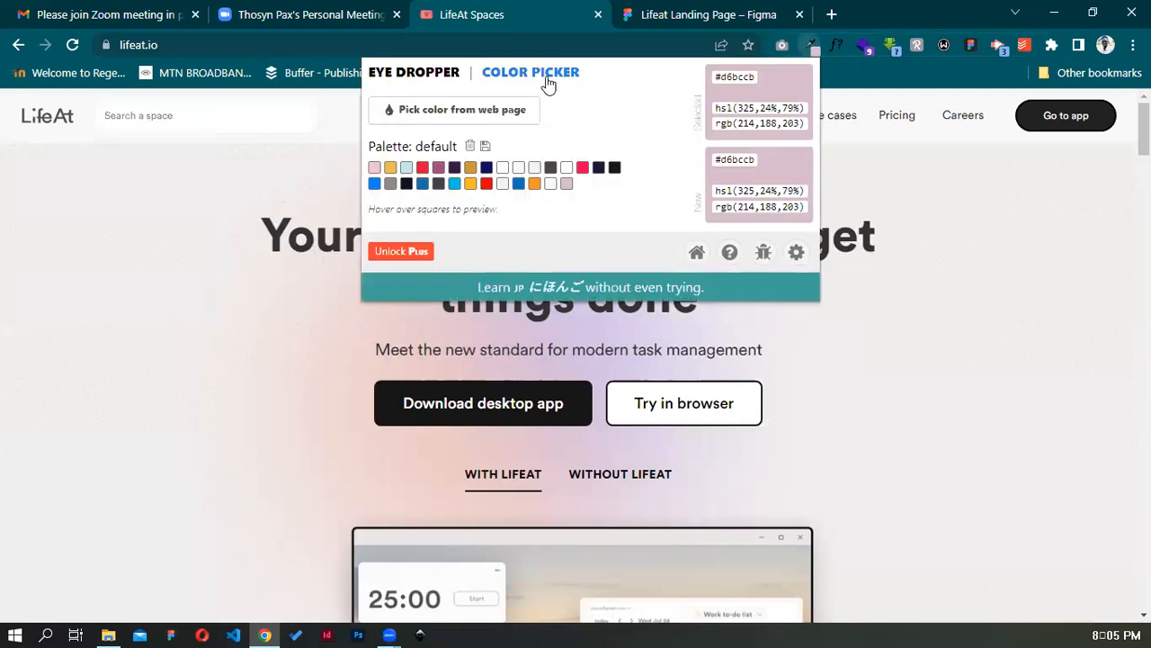
Sample the lavender part of the hero gradient beside the headline's word "done" with Eye Dropper
click(511, 109)
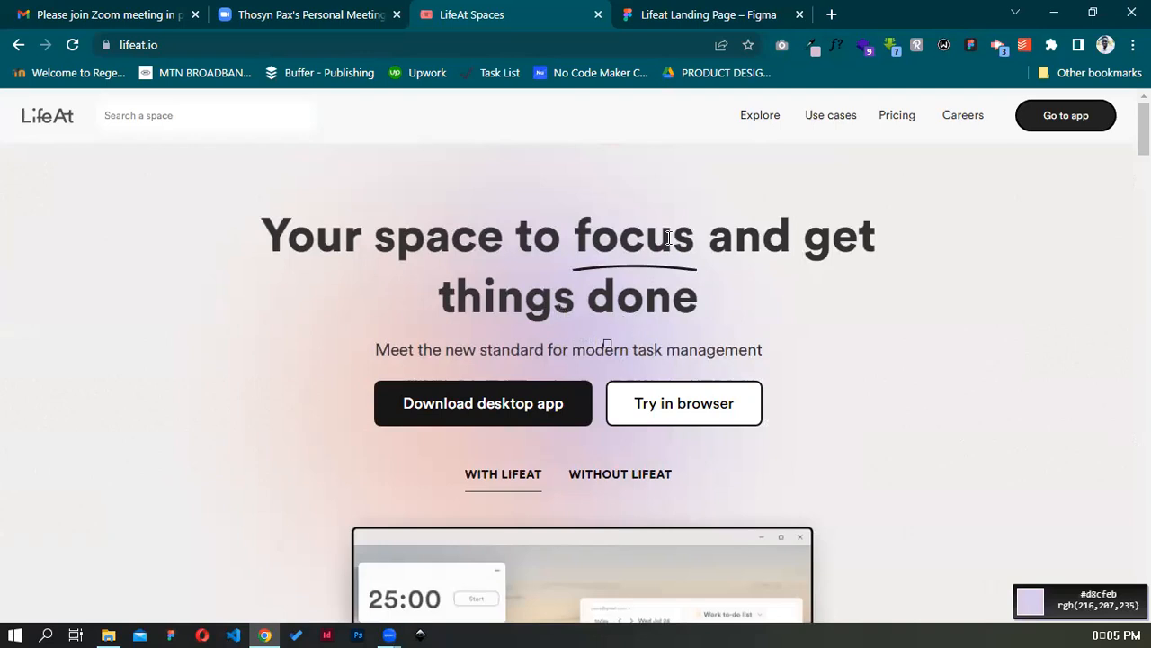
click(709, 309)
scroll(693, 327, down, 1)
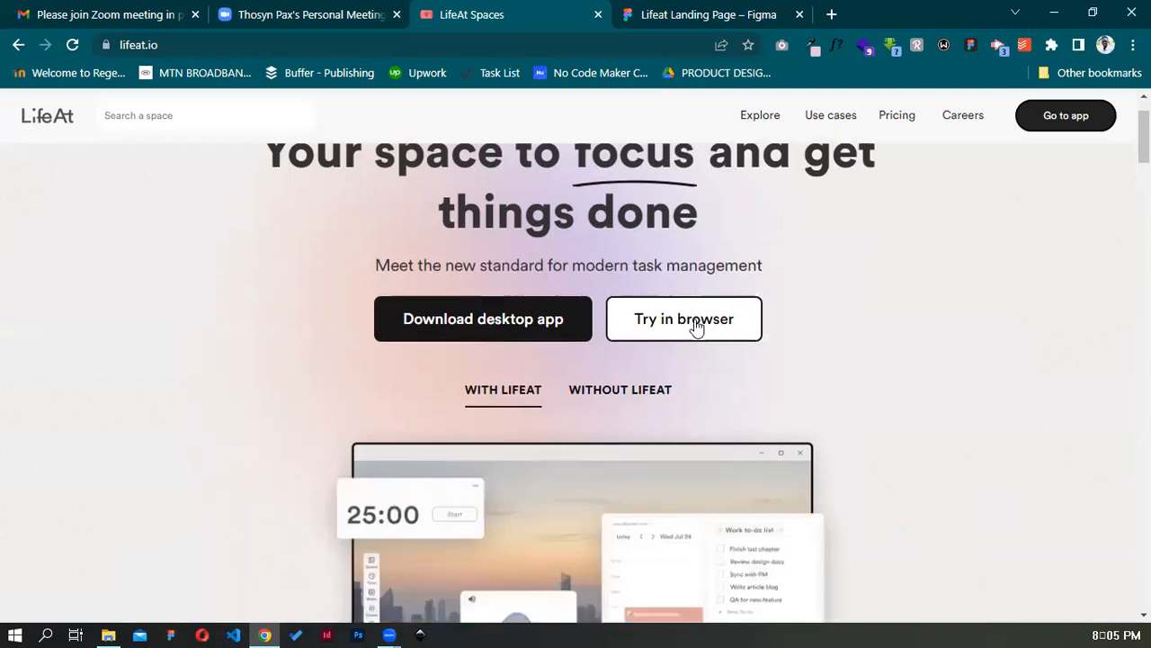
scroll(563, 292, up, 1)
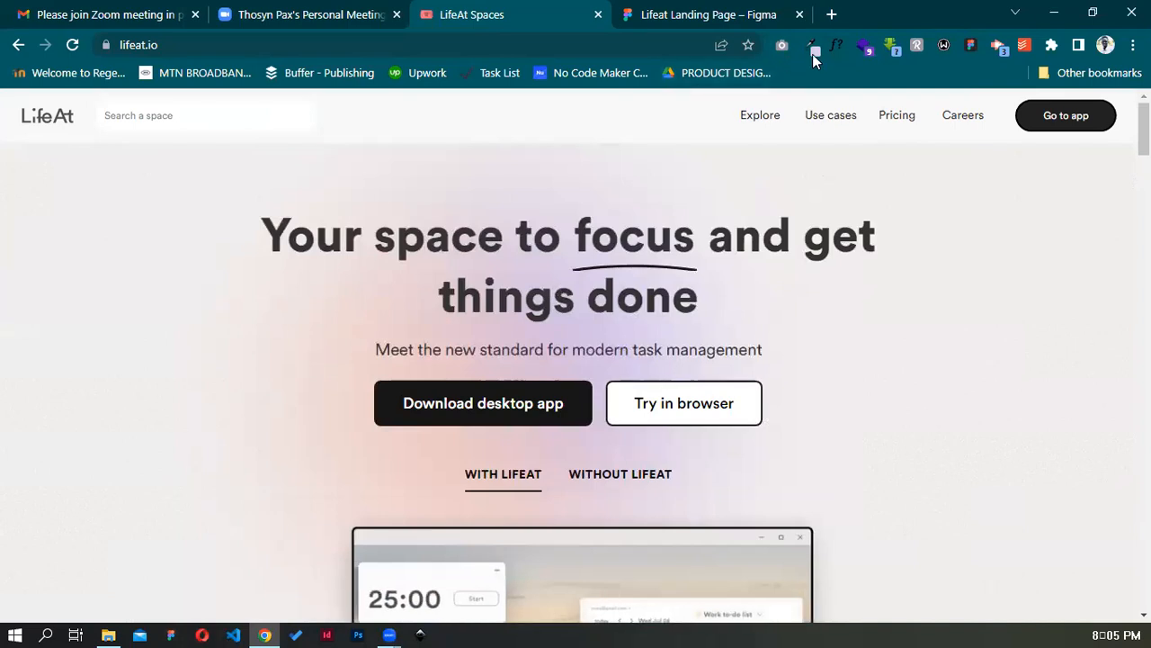
Sample the black background of the "Download desktop app" button with Eye Dropper and display its color codes
click(531, 113)
click(551, 229)
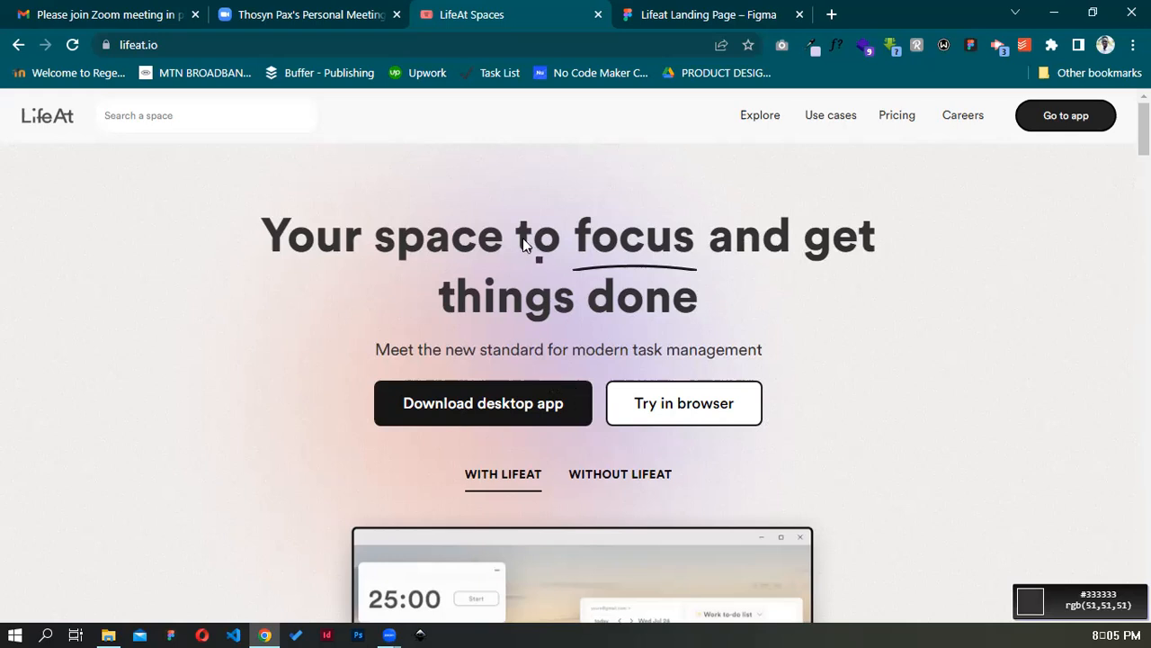
click(581, 390)
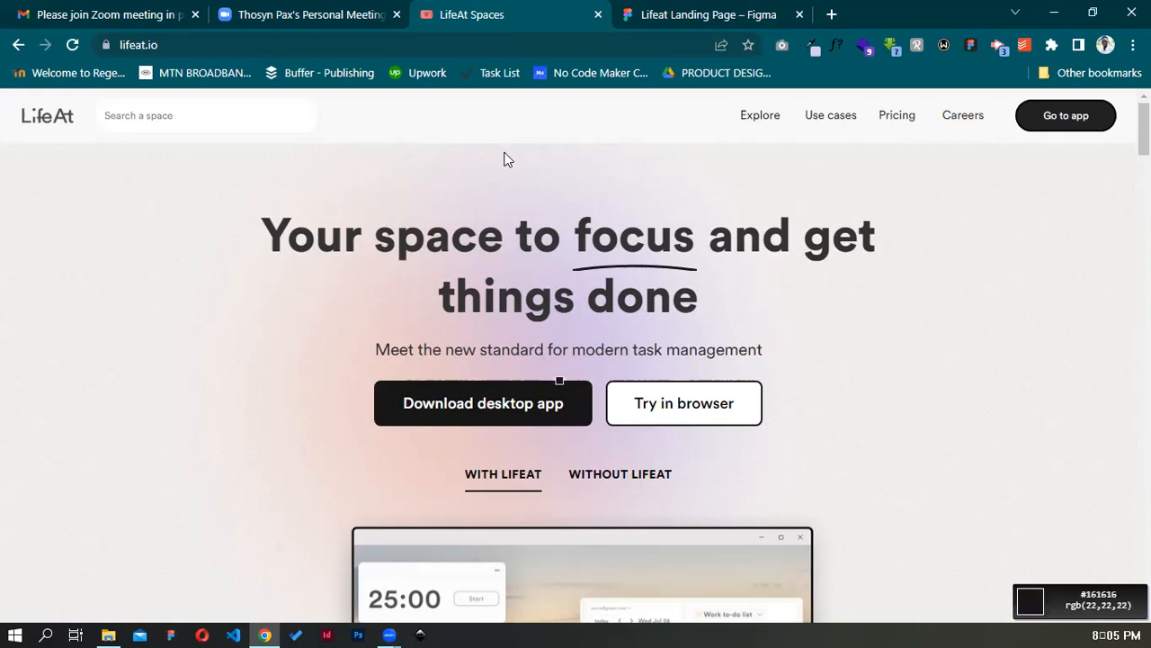
click(818, 50)
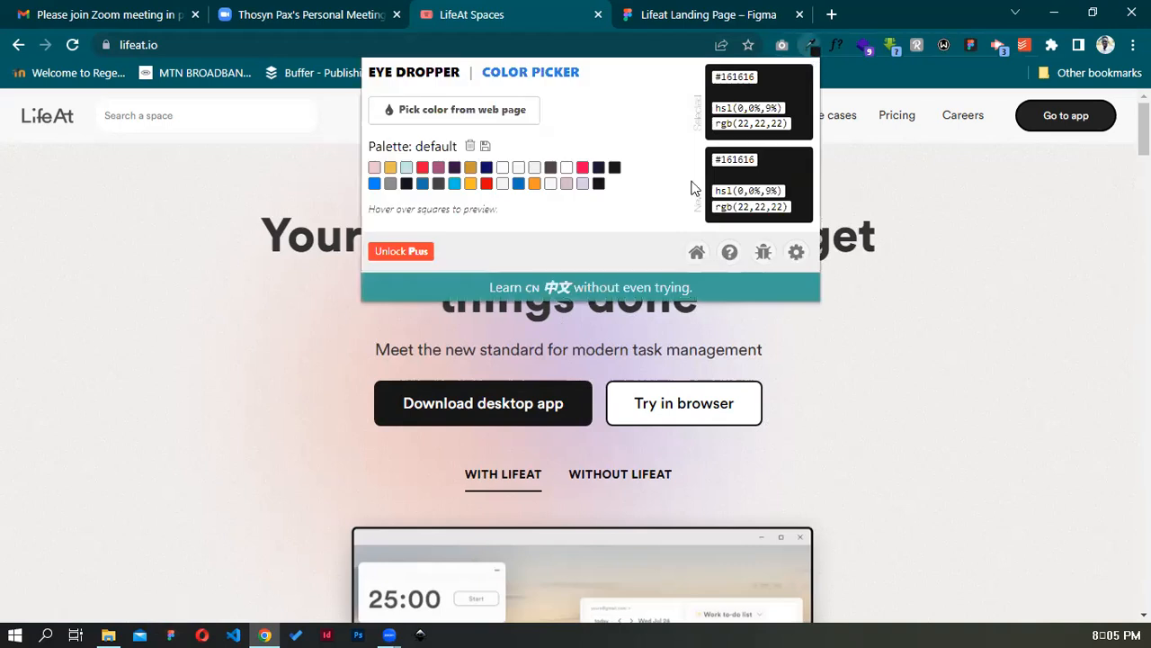
Sample the dark gray text color of the headline's word "things" with Eye Dropper and display its color codes
click(518, 110)
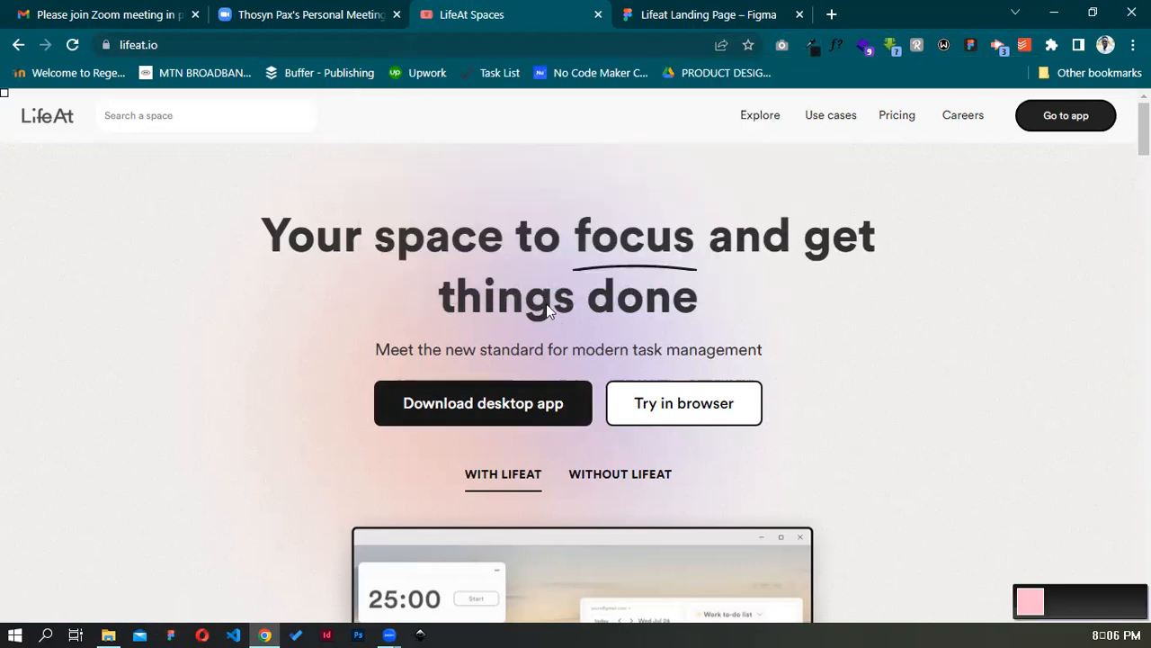
click(546, 303)
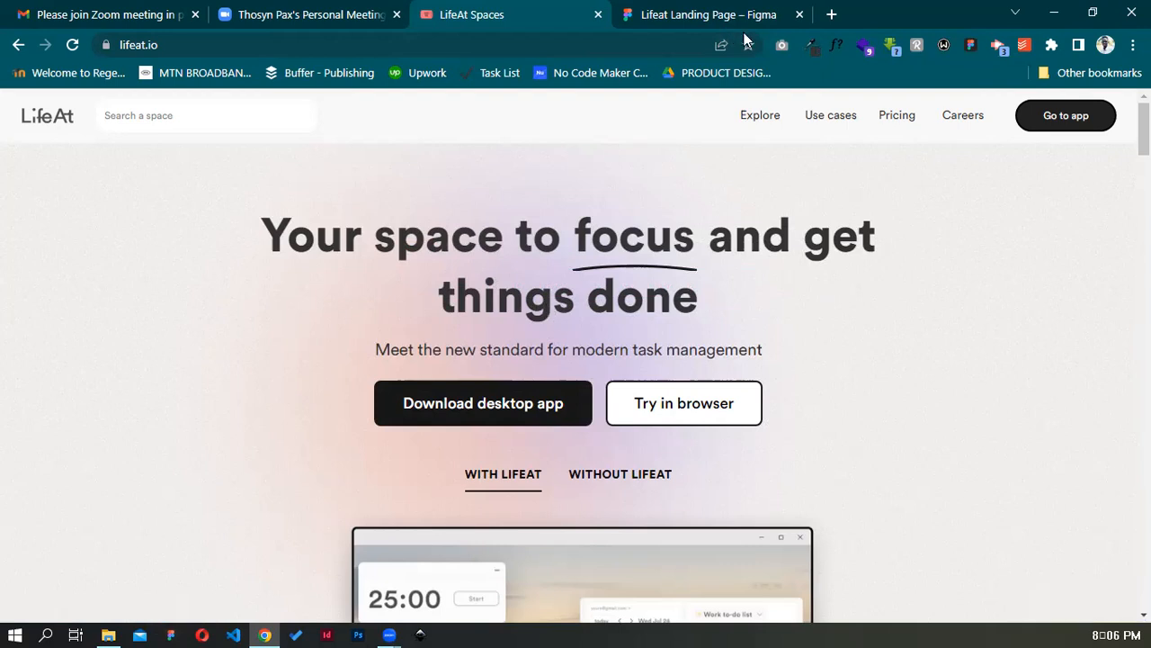
click(813, 46)
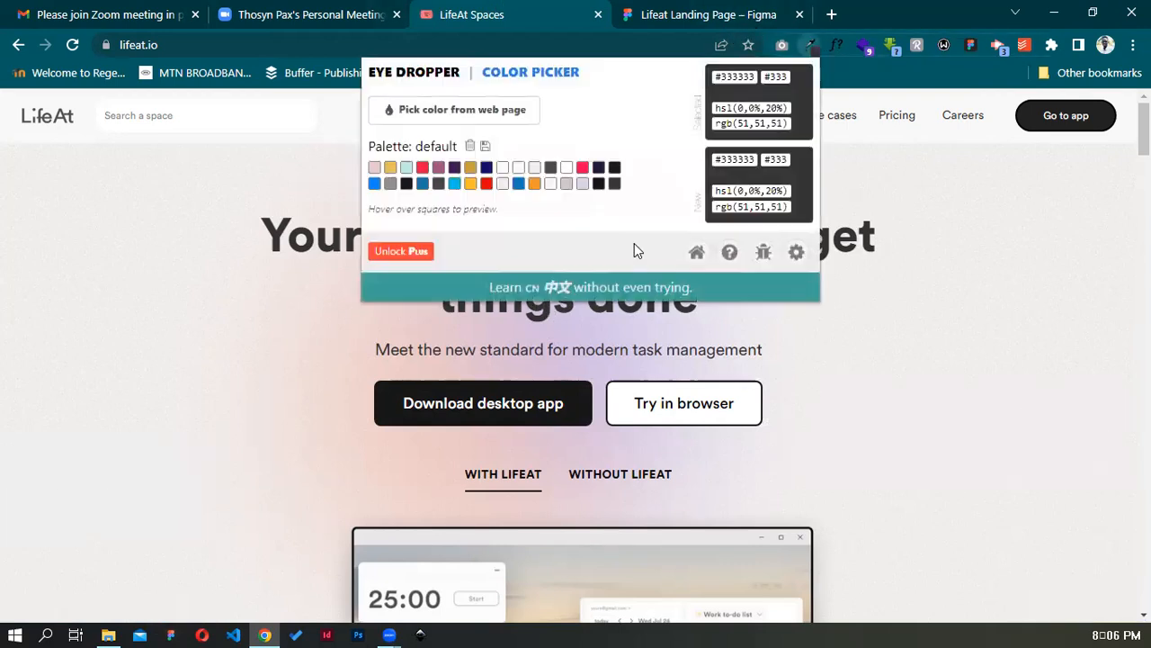
Copy the f8f8f8 hex code from Eye Dropper's palette and paste it after "Color:" in the Figma details text
click(551, 185)
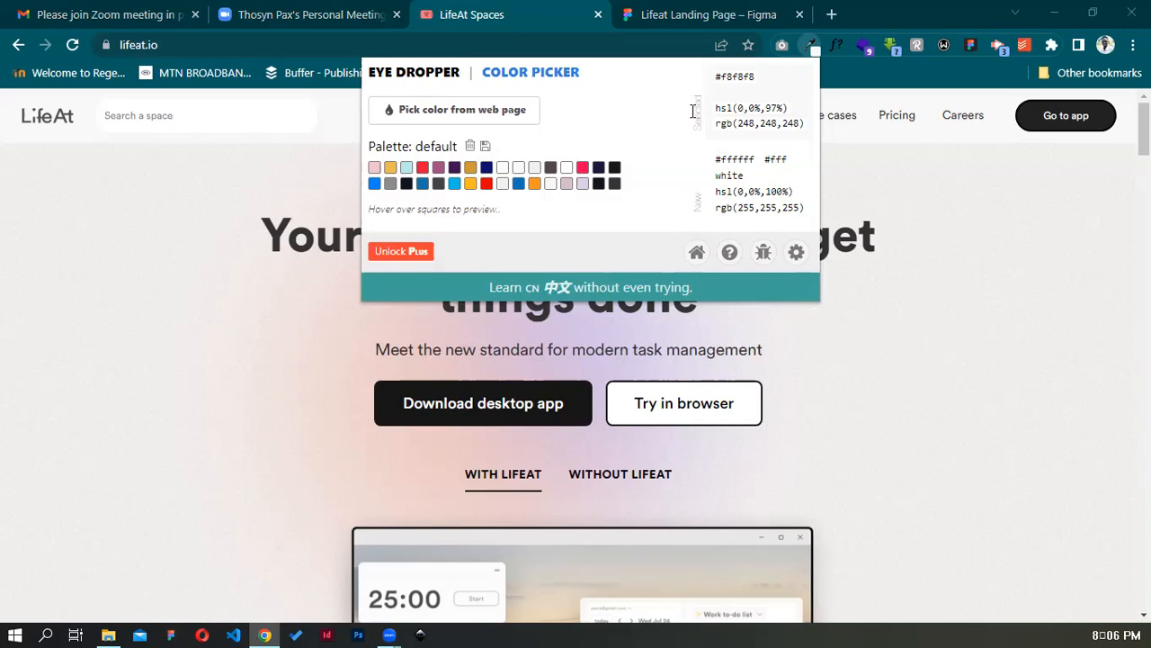
double_click(730, 76)
key(ctrl+c)
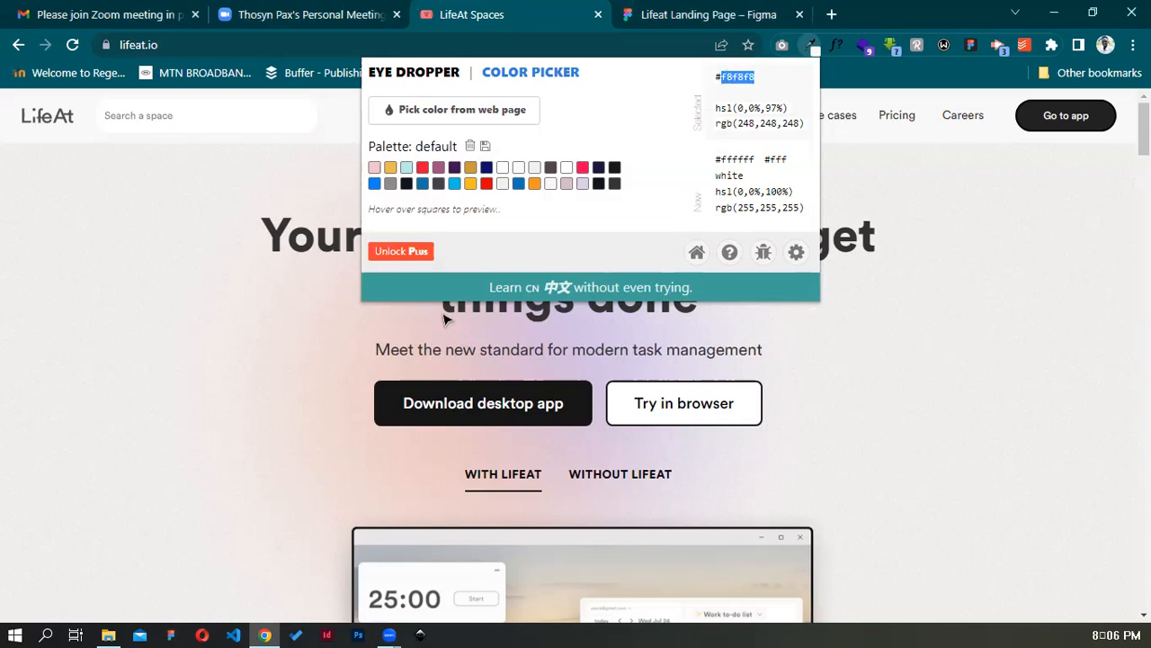
click(629, 11)
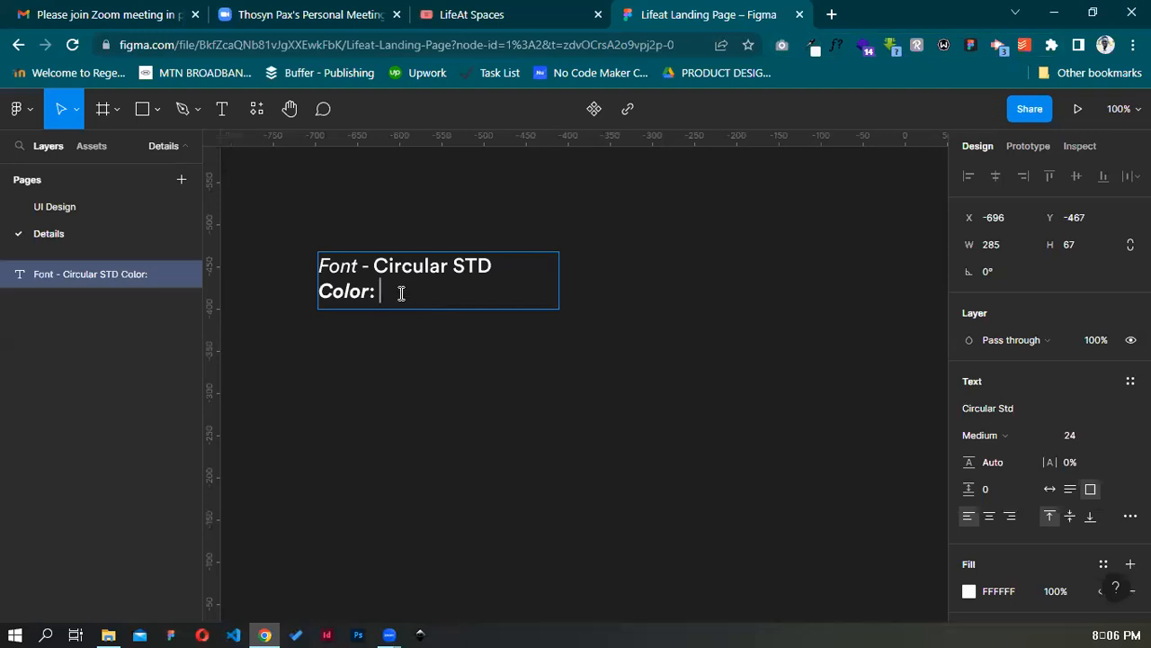
key(ctrl+v)
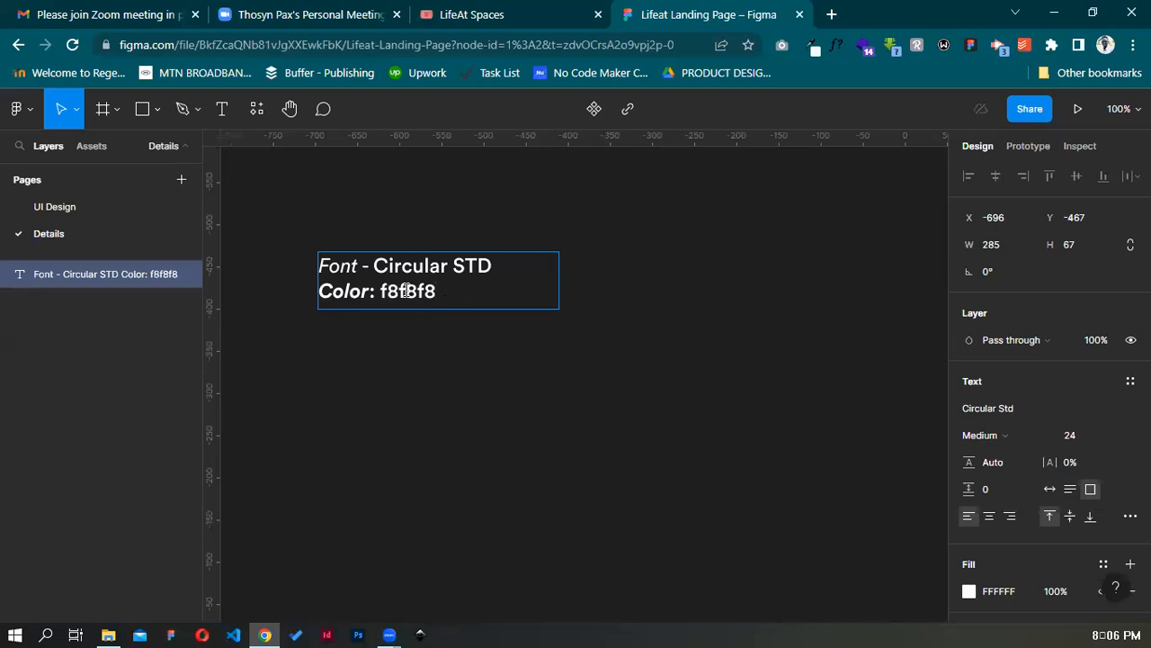
key(Return)
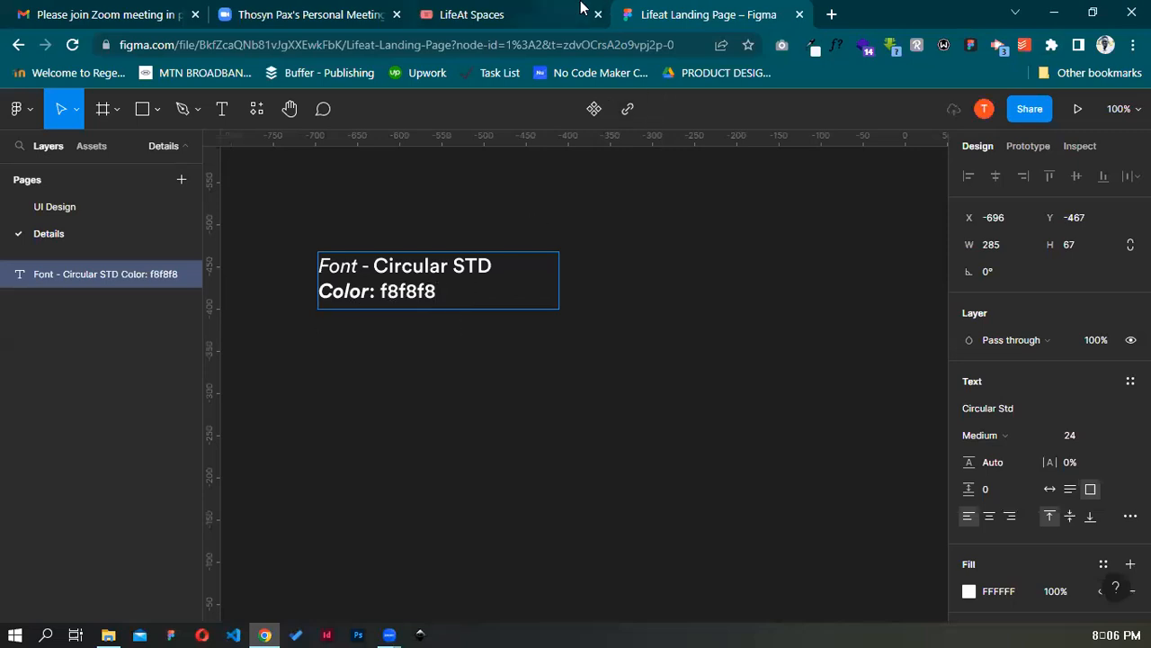
Copy the pinkish swatch's hex code d6bccb from Eye Dropper and add it on a new line below f8f8f8 in Figma
key(ctrl+shift+Tab)
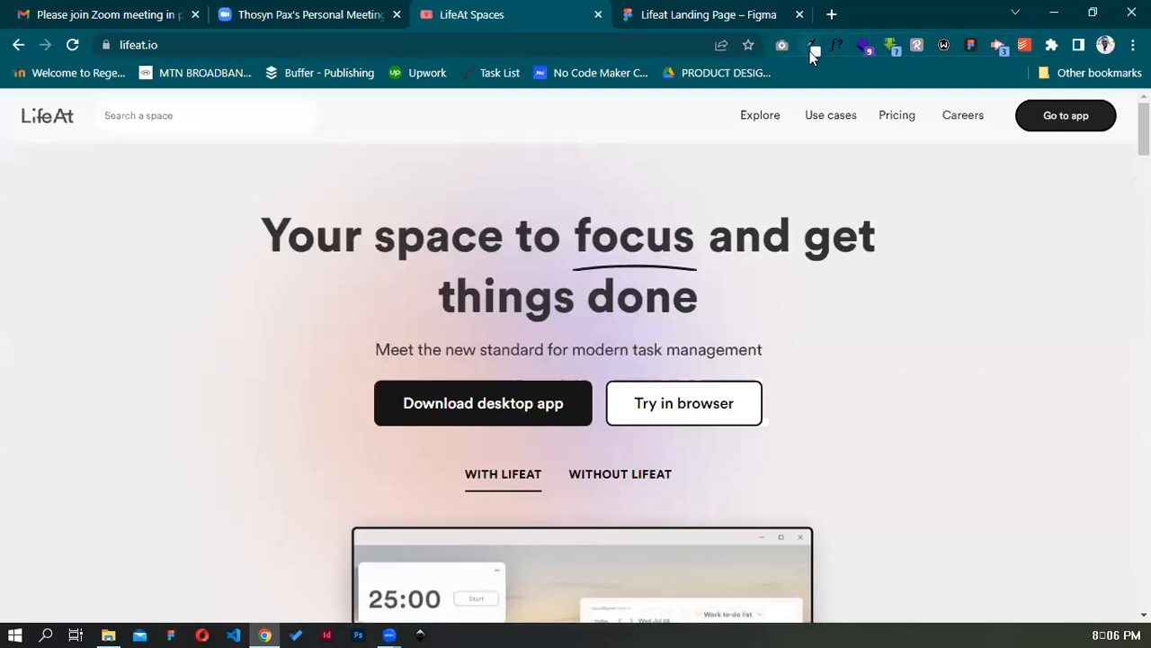
click(812, 49)
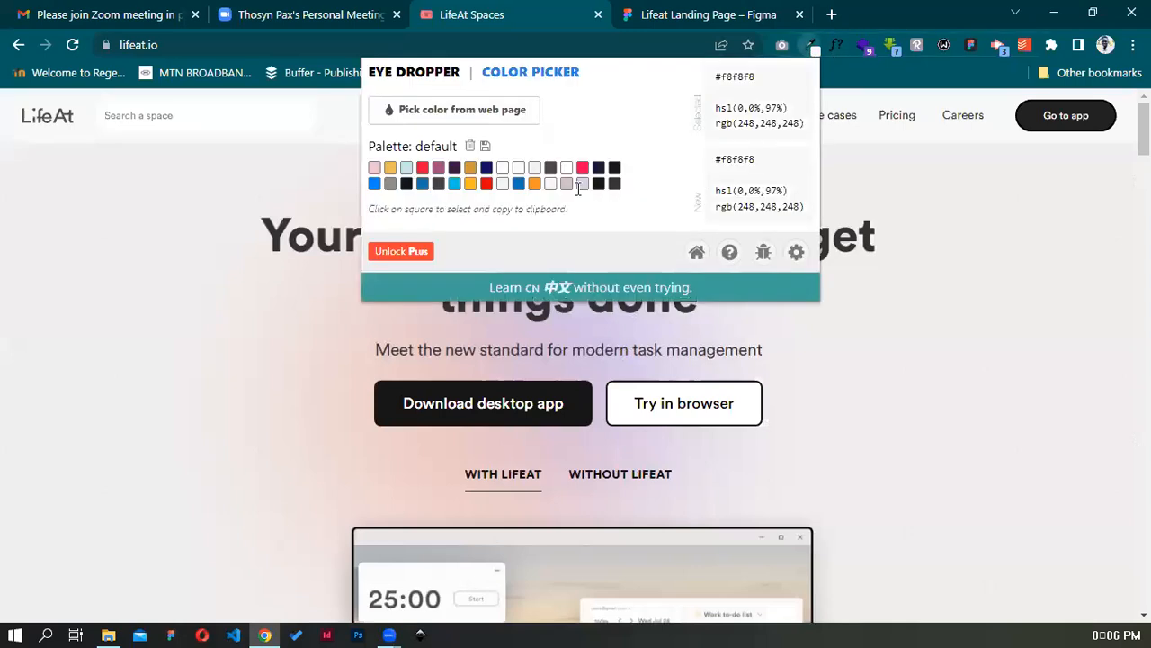
click(611, 182)
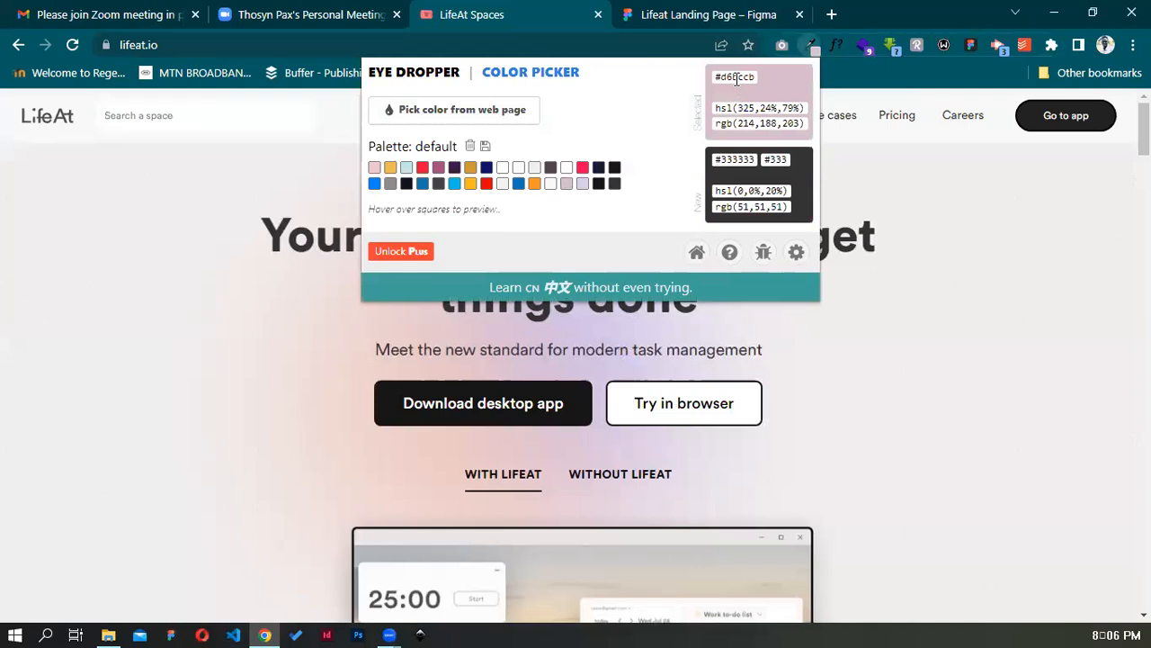
double_click(737, 78)
key(ctrl+c)
click(665, 15)
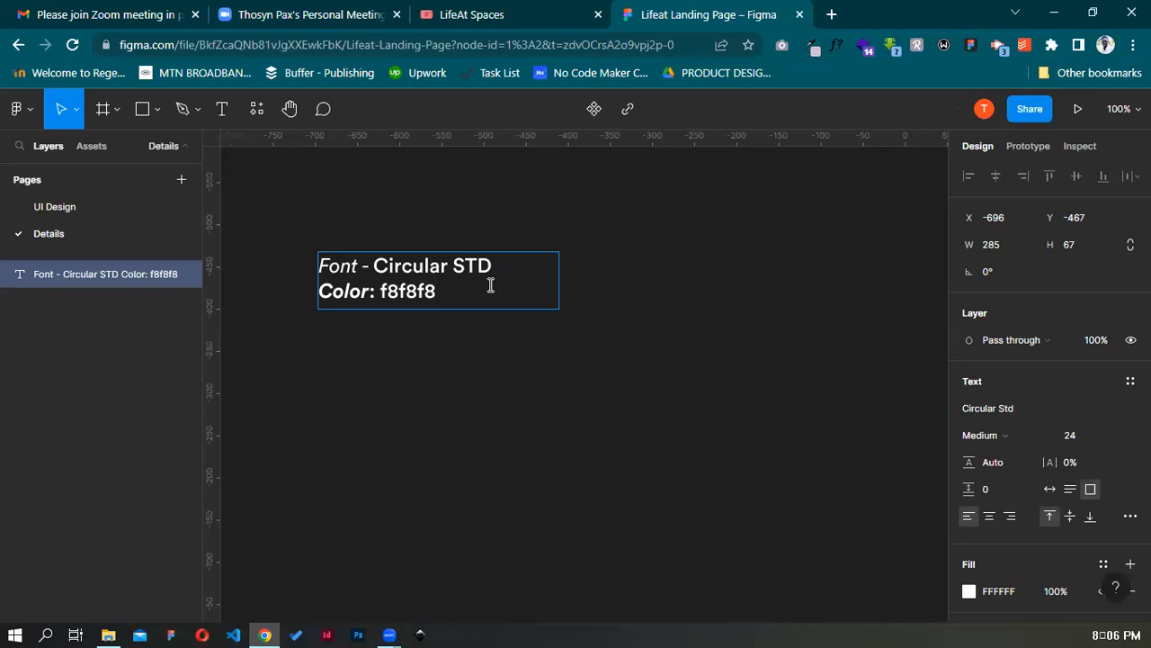
key(ctrl+v)
key(Return)
Copy the lavender swatch's hex code d7ceea from Eye Dropper and add it below d6bccb in the Figma text
click(601, 5)
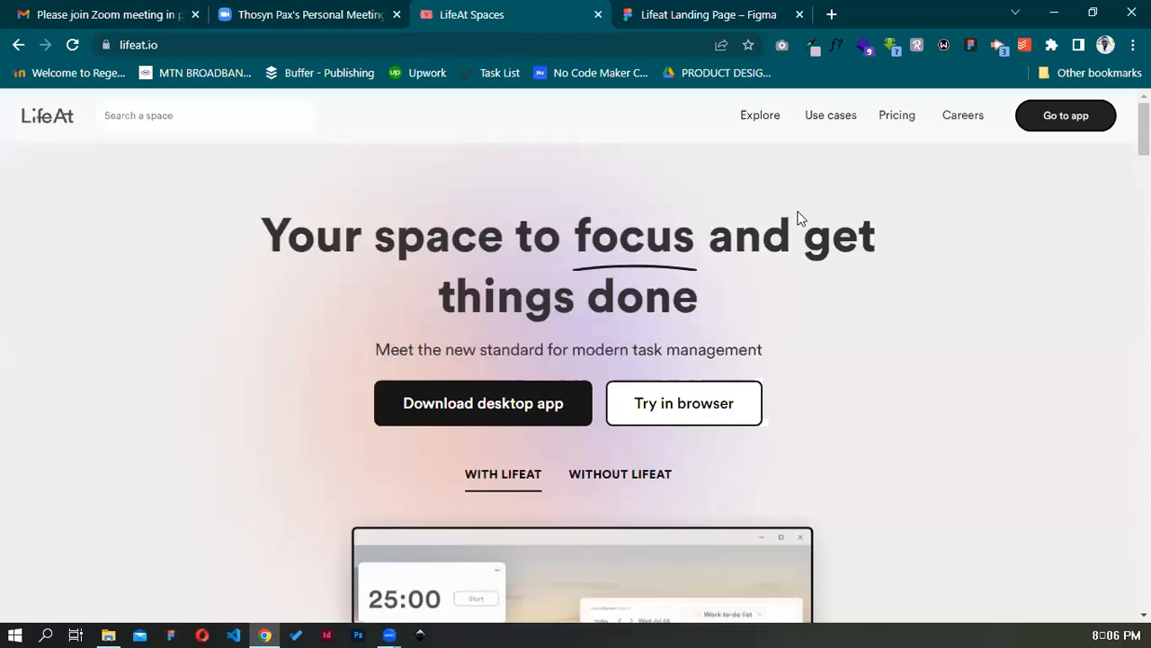
click(810, 48)
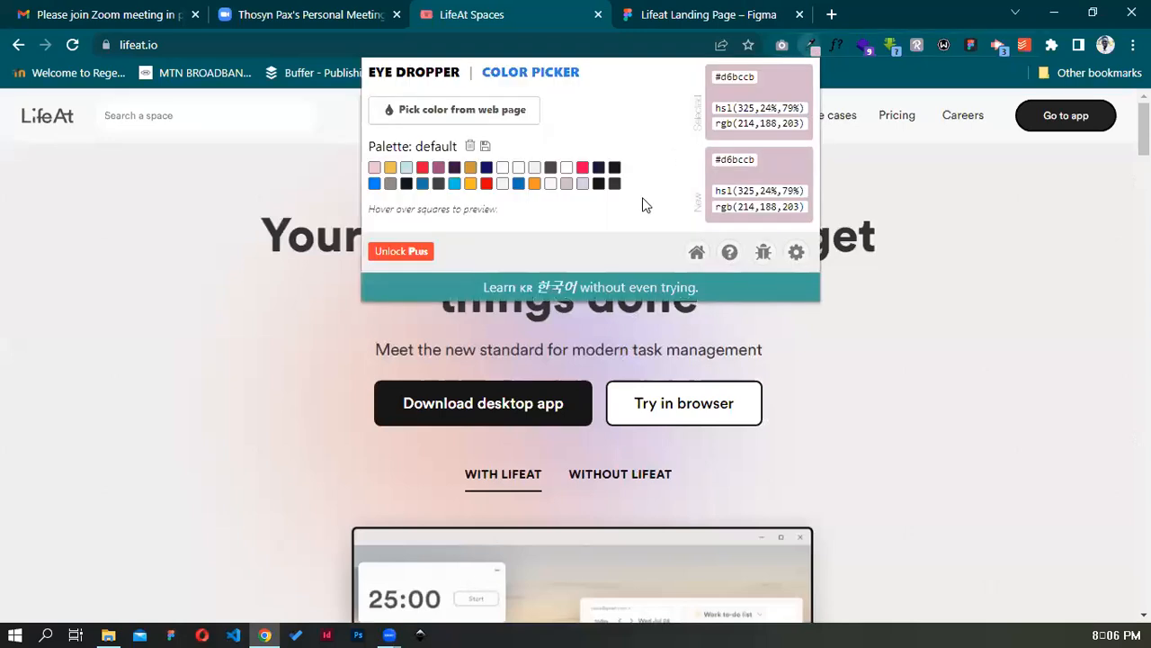
double_click(747, 77)
key(ctrl+c)
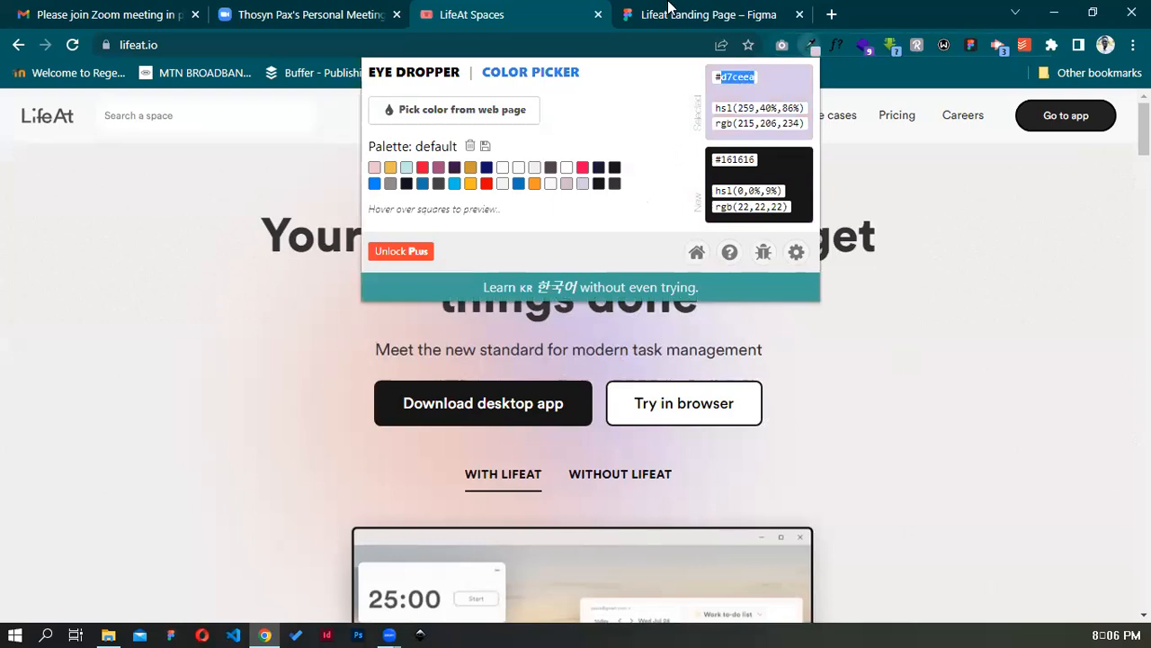
key(ctrl+Tab)
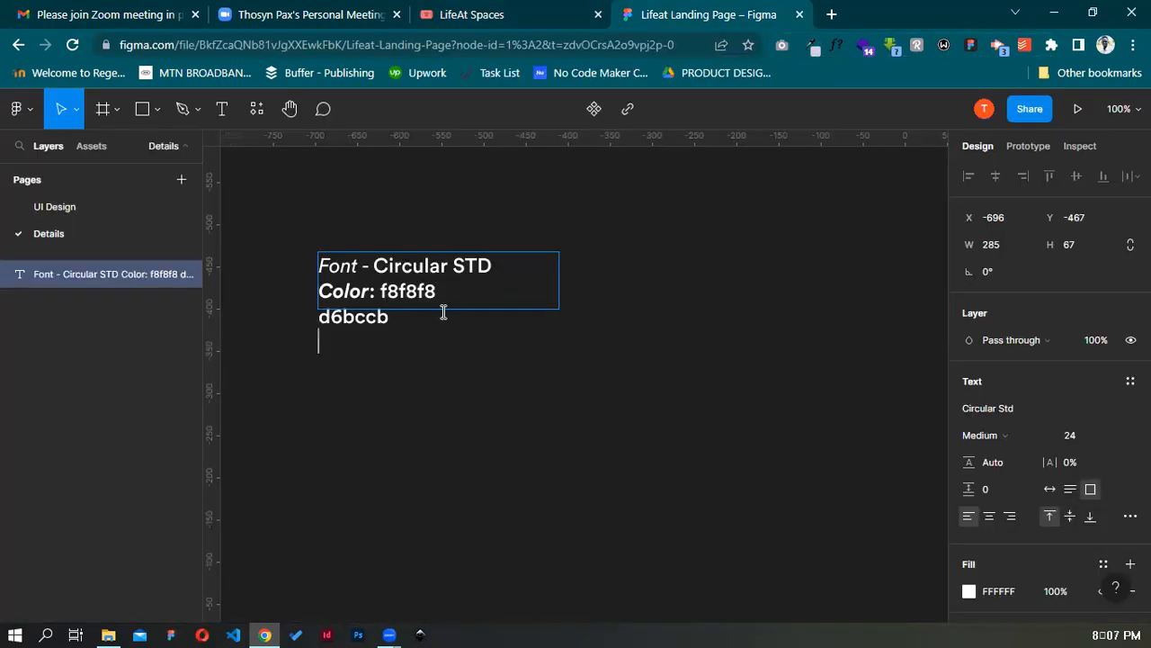
key(ctrl+v)
Copy the black button color's hex code 161616 from Eye Dropper and add it on a new line below d7ceea in Figma
click(568, 15)
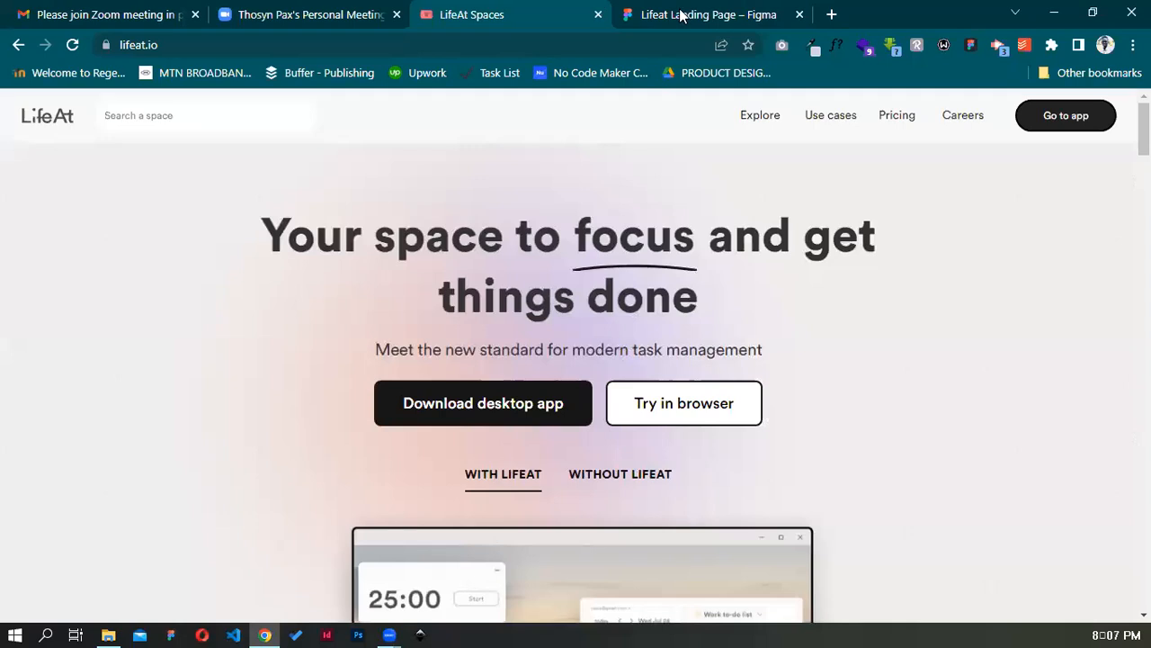
click(816, 48)
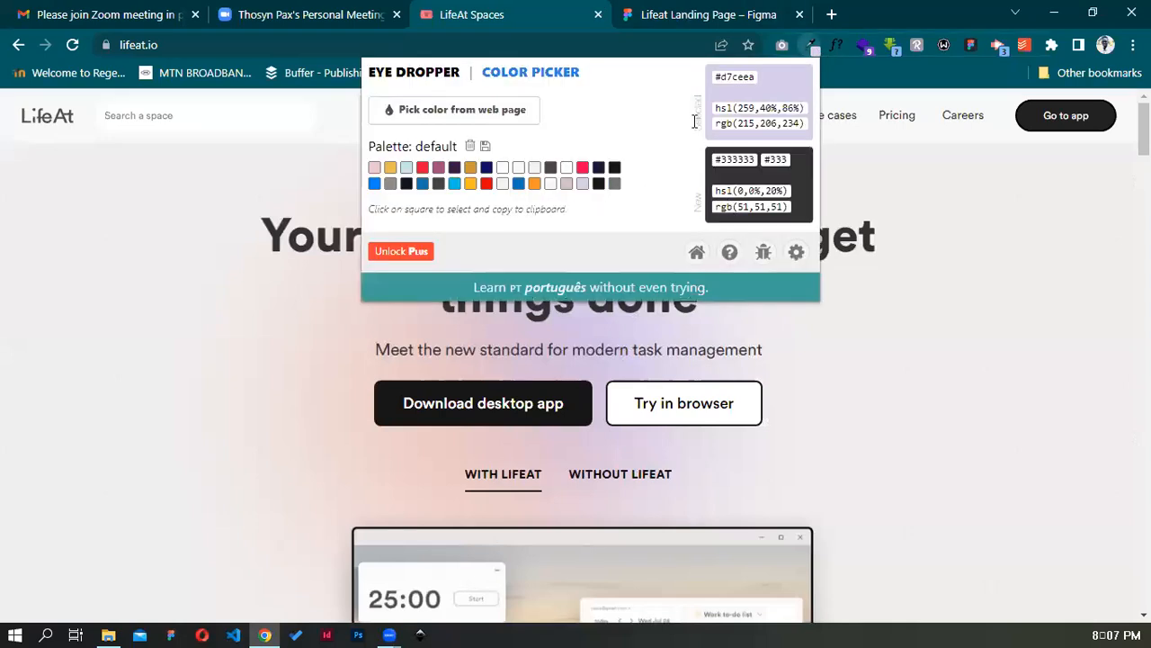
click(598, 184)
double_click(747, 77)
key(ctrl+c)
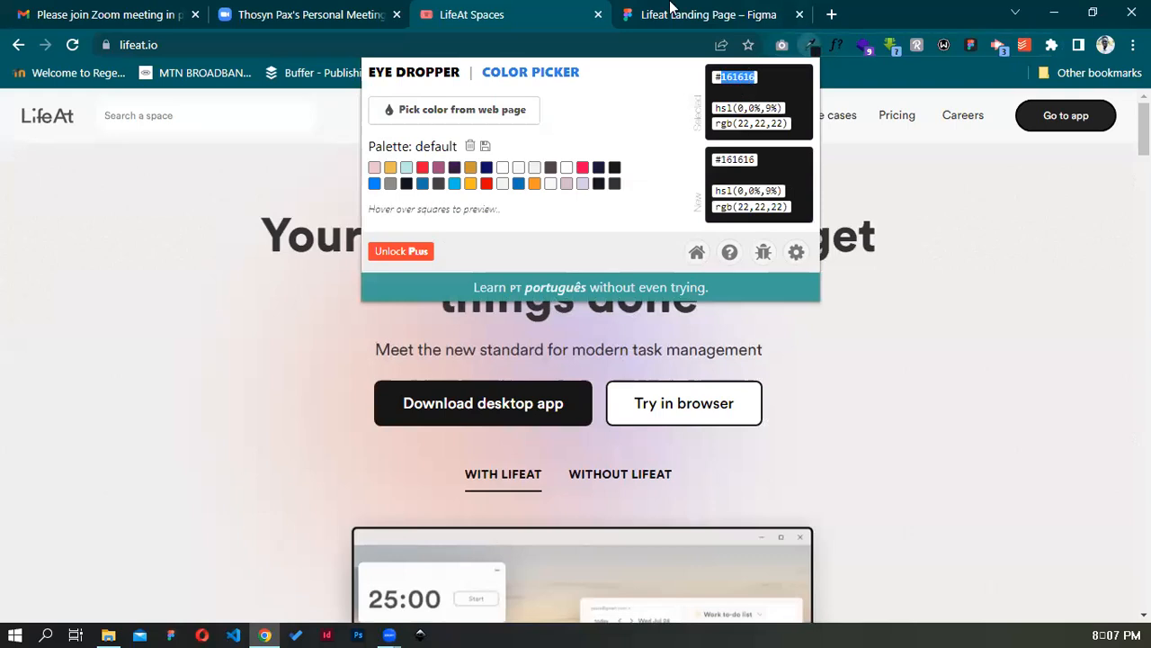
key(ctrl+Tab)
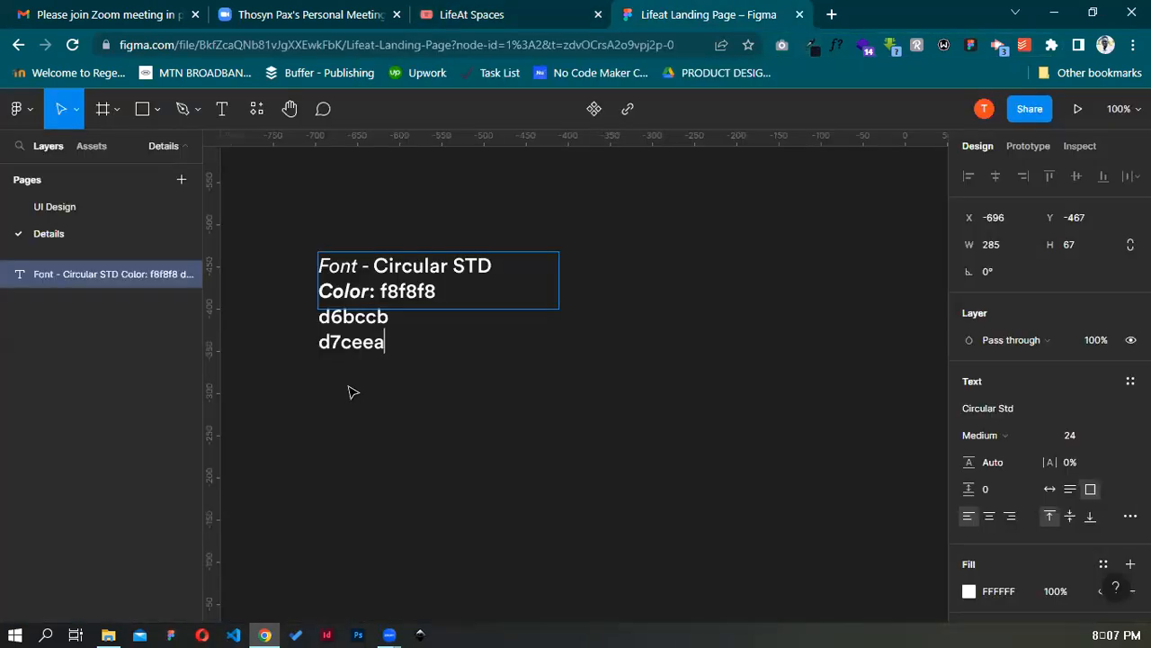
key(Return)
key(ctrl+v)
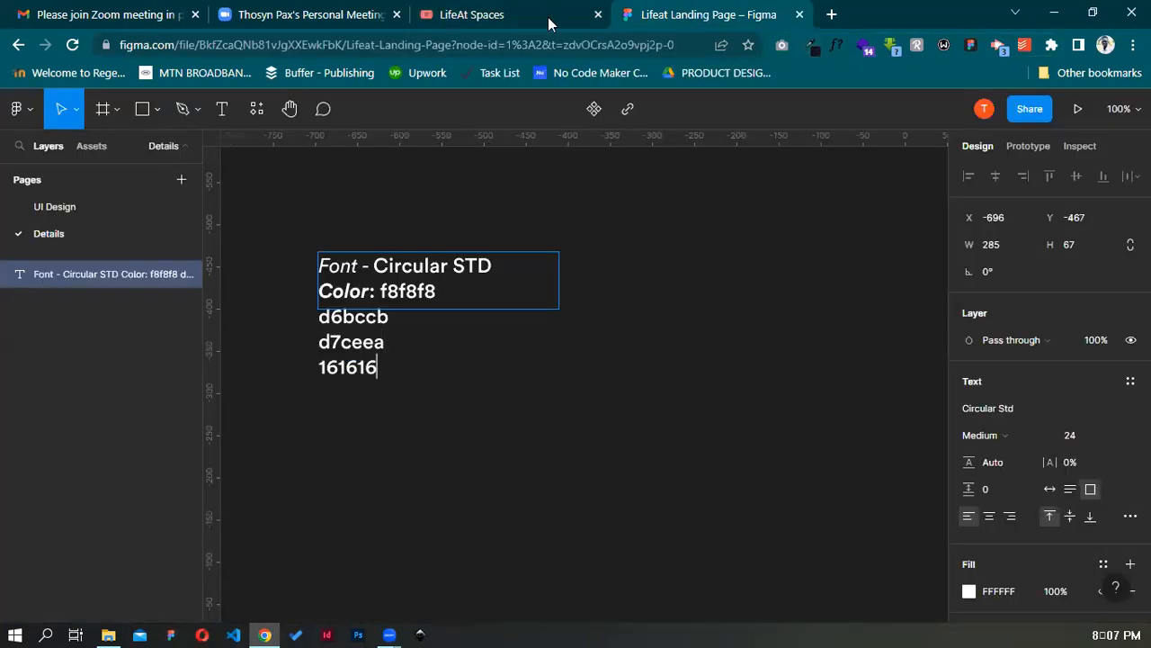
Copy the headline color's hex code 333333 from Eye Dropper and add it on a new line below 161616 in Figma
key(ctrl+shift+Tab)
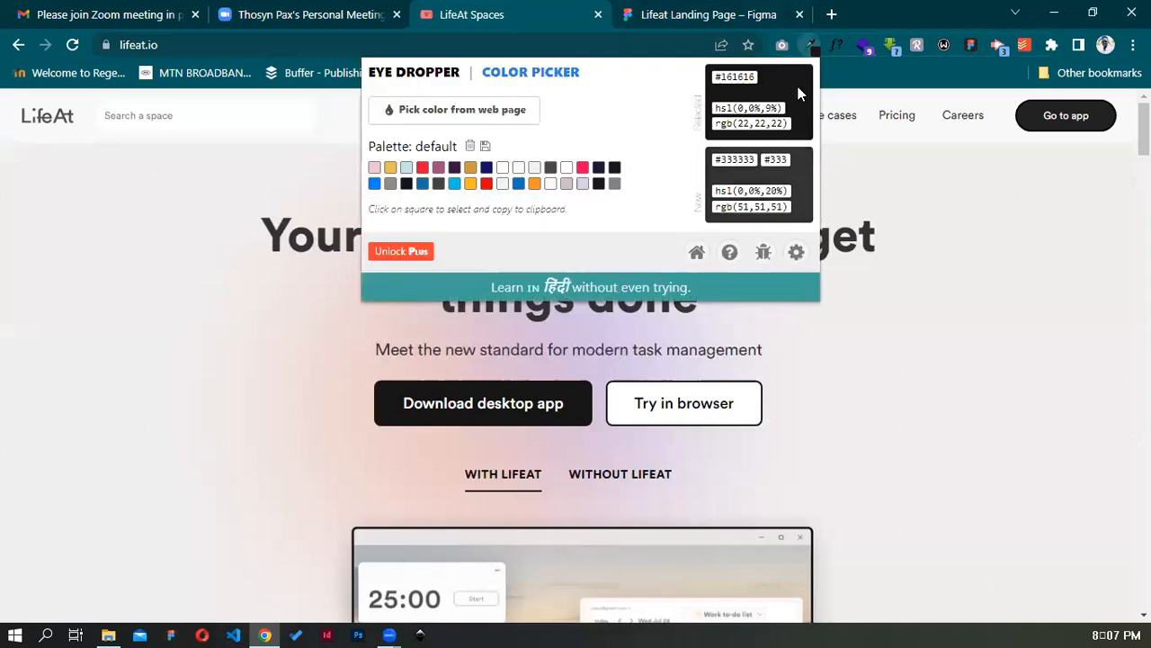
double_click(733, 77)
key(ctrl+c)
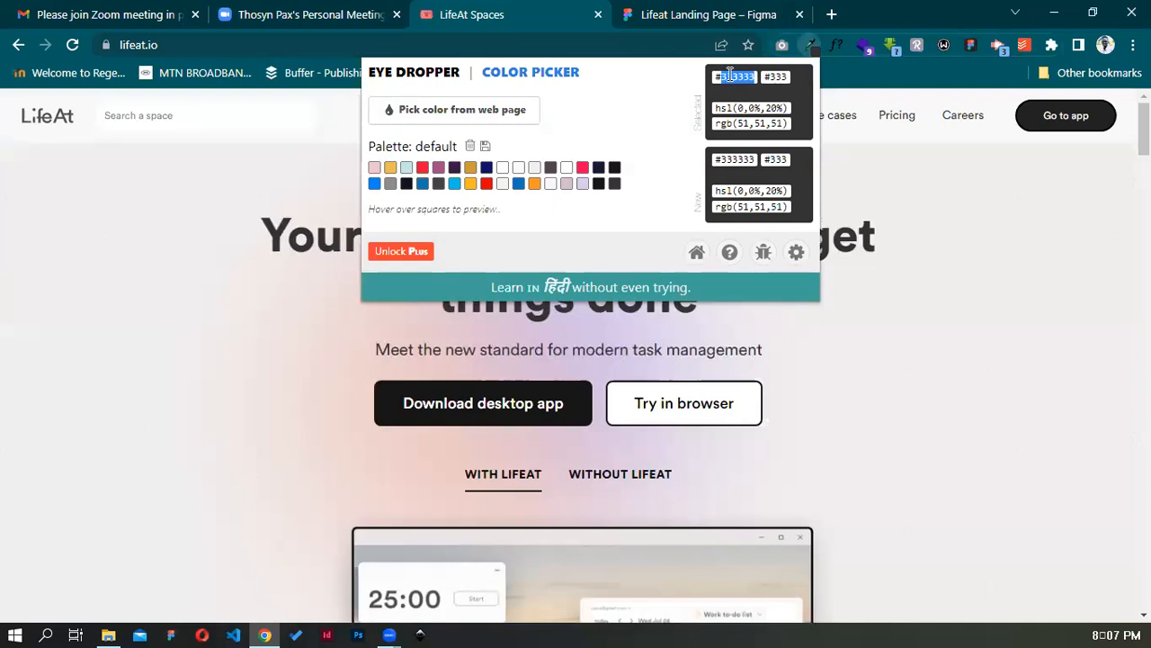
click(644, 7)
key(Return)
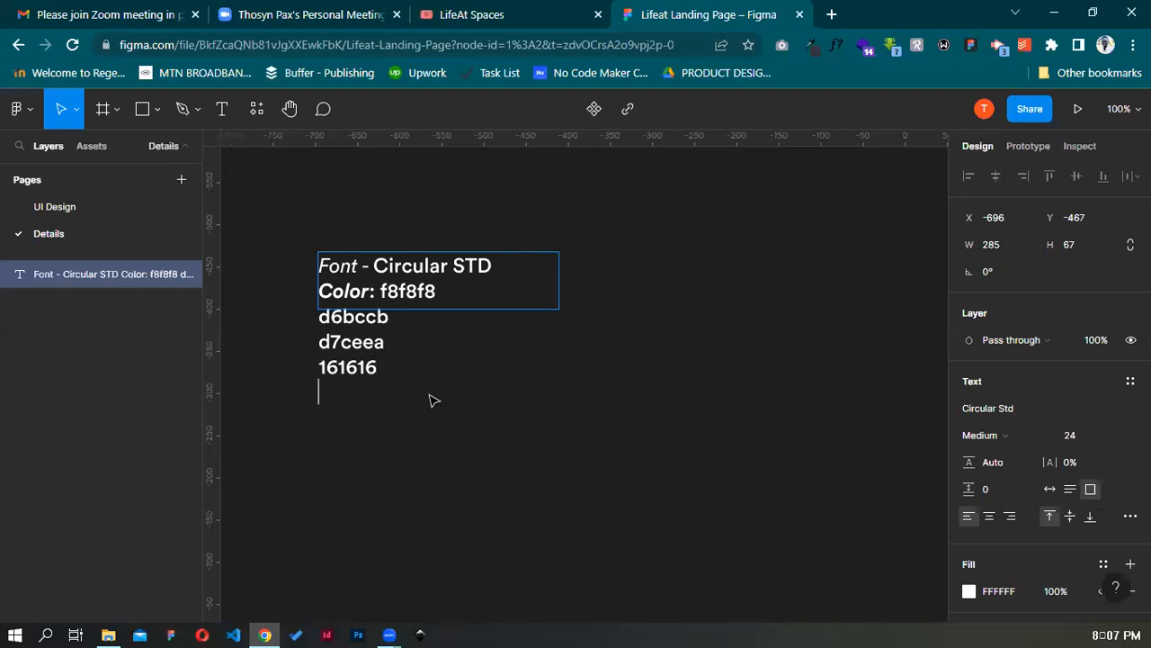
key(ctrl+v)
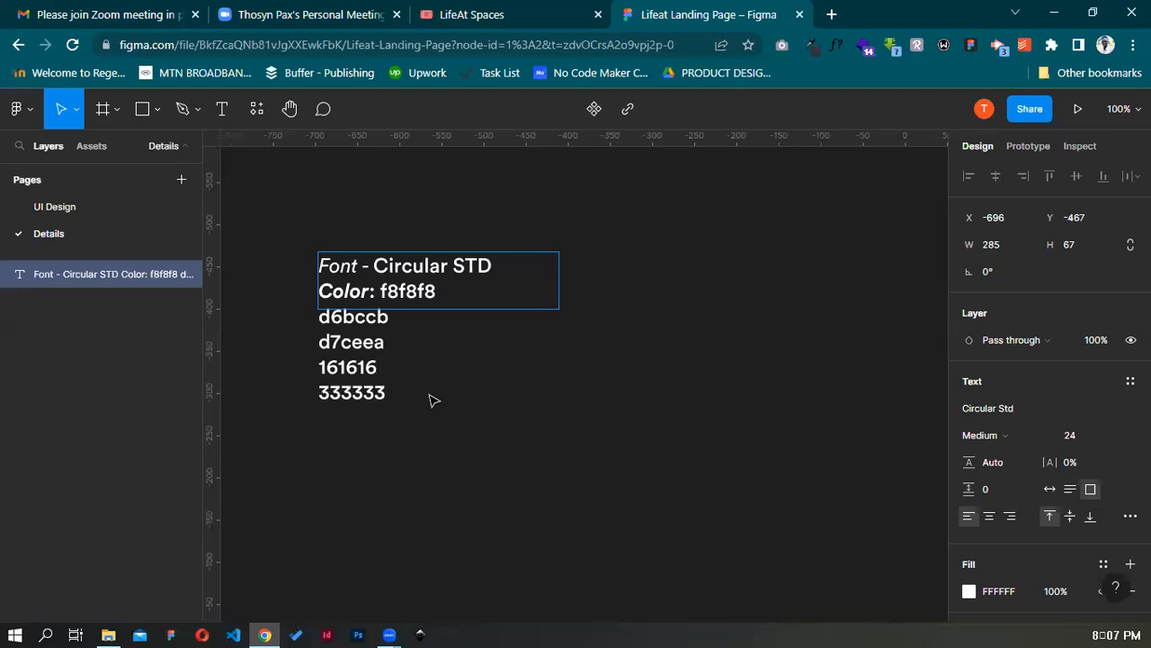
Move the f8f8f8 code onto its own line below "Color:" and finish editing the text
click(382, 289)
key(Return)
click(630, 253)
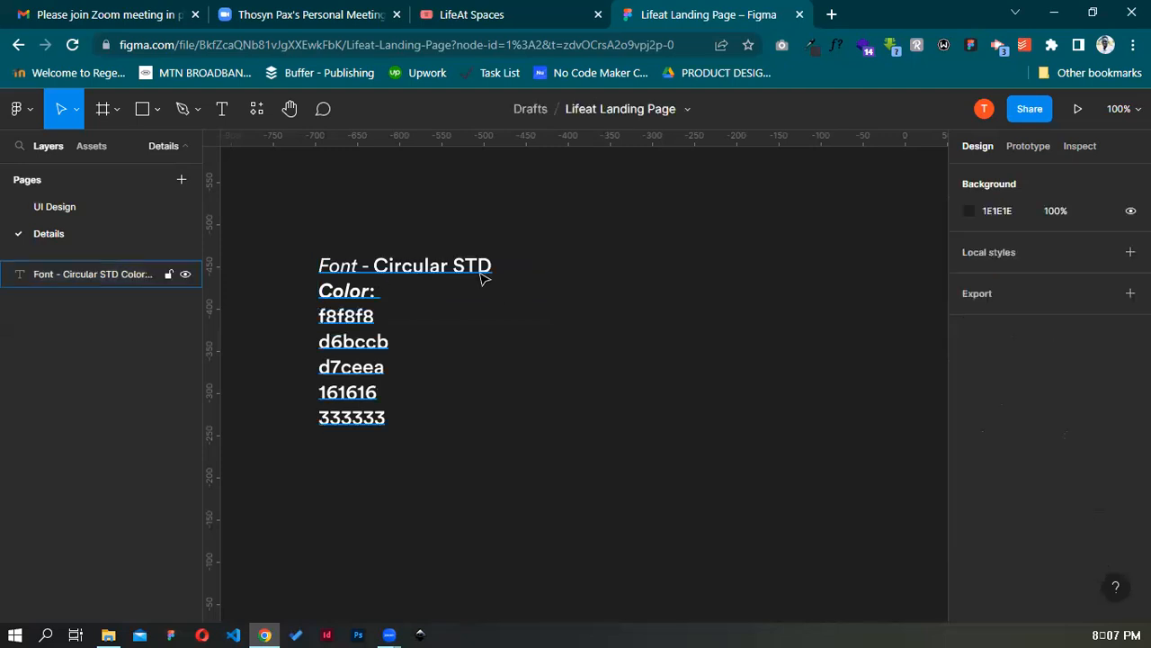
Resize the details text box to about 222 high to fit all codes and move it to about X -780, Y -546
click(476, 394)
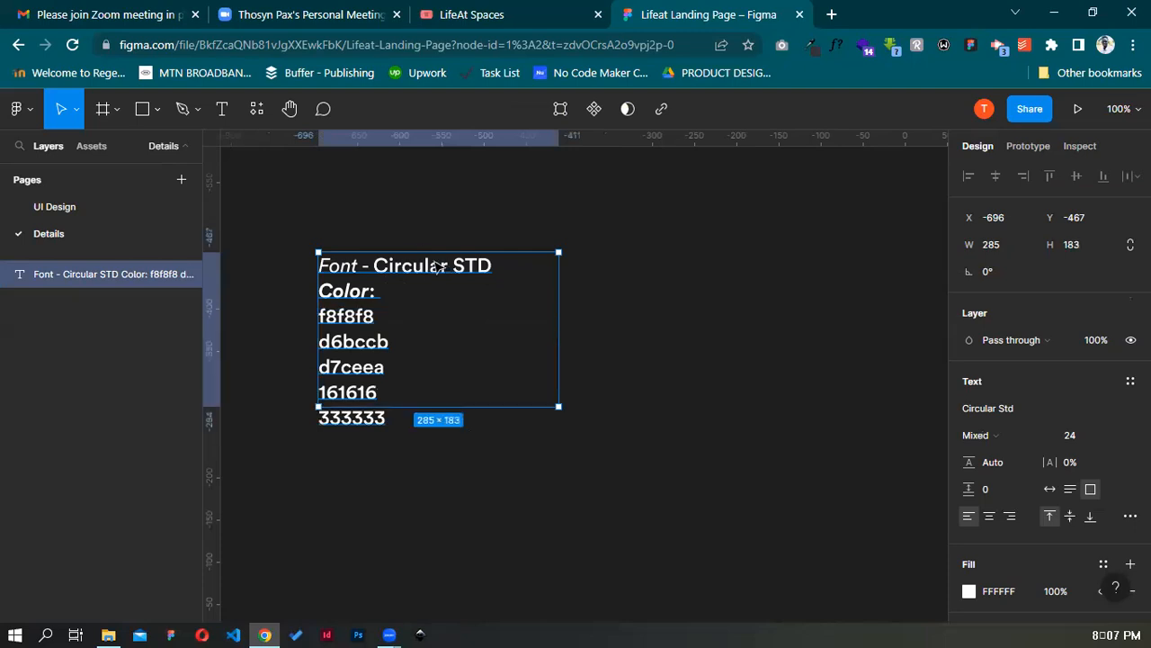
key(ctrl+z)
key(ctrl+z)
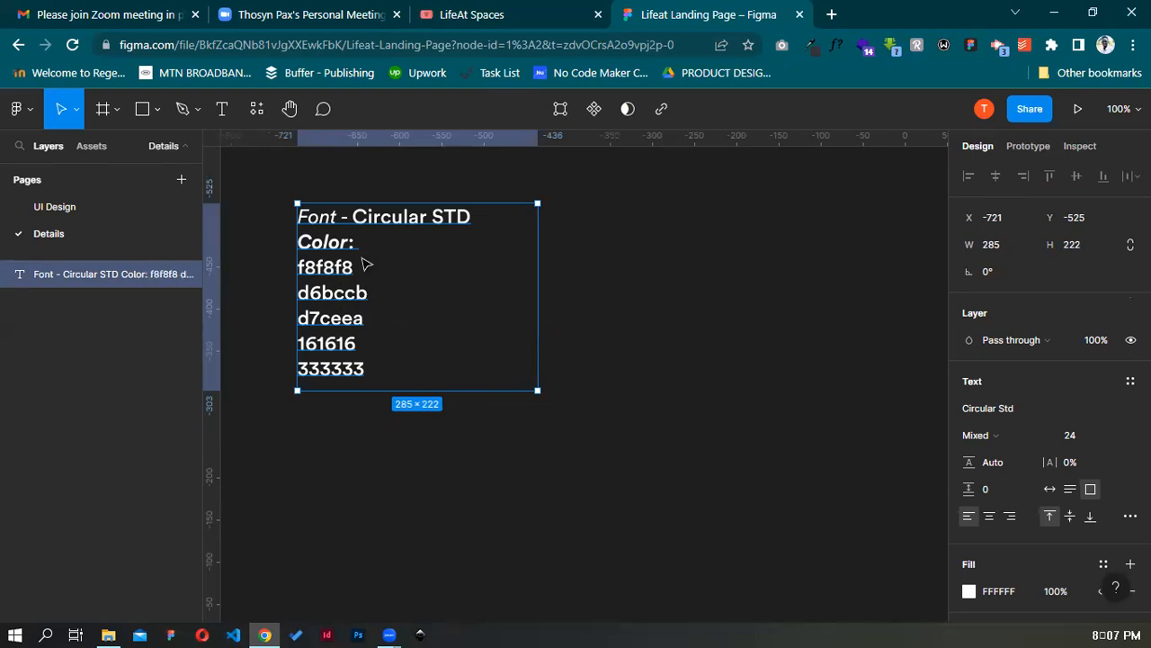
drag(333, 288, 277, 273)
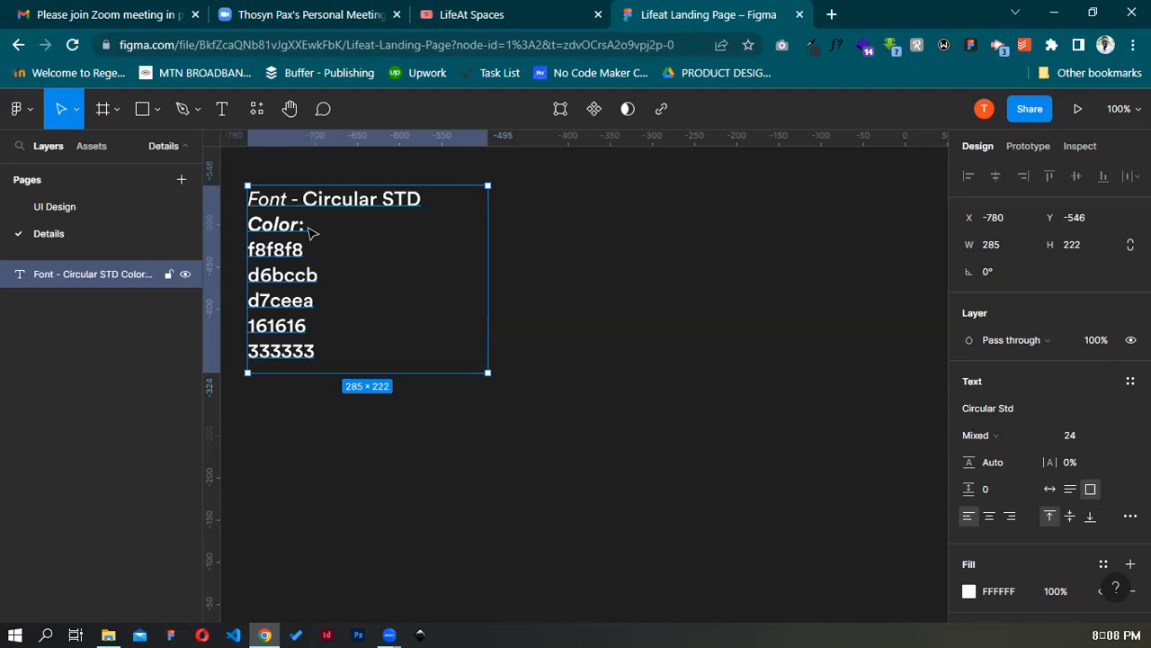
Draw a swatch rectangle of about 35 × 30 beside the f8f8f8 code
click(144, 114)
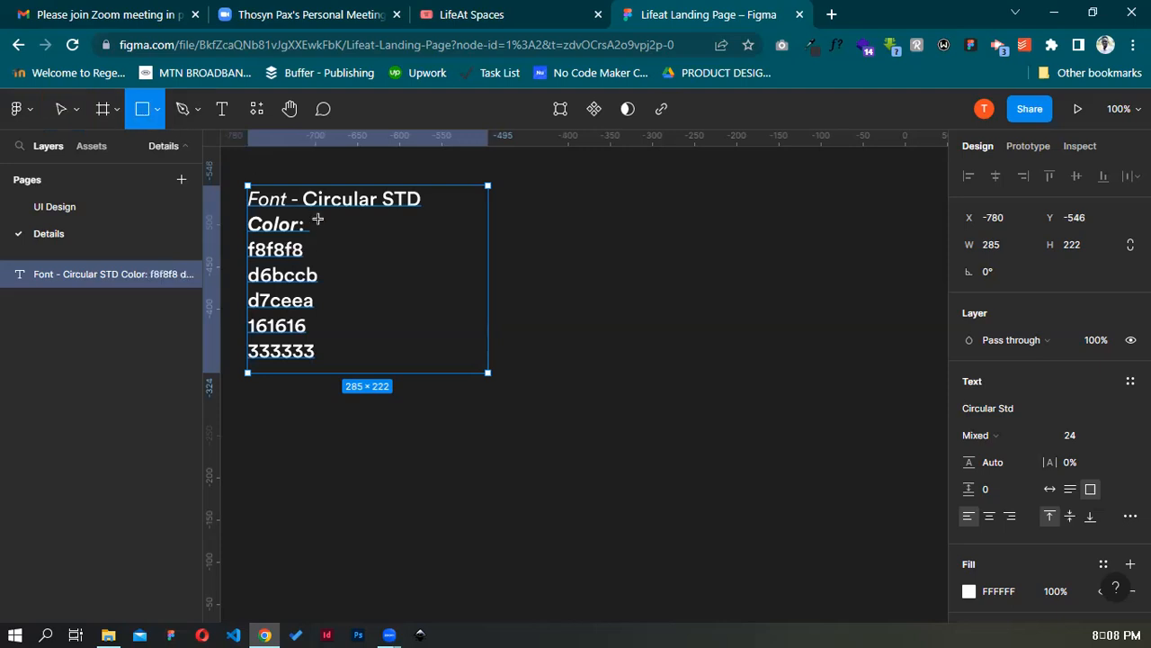
drag(320, 241, 351, 264)
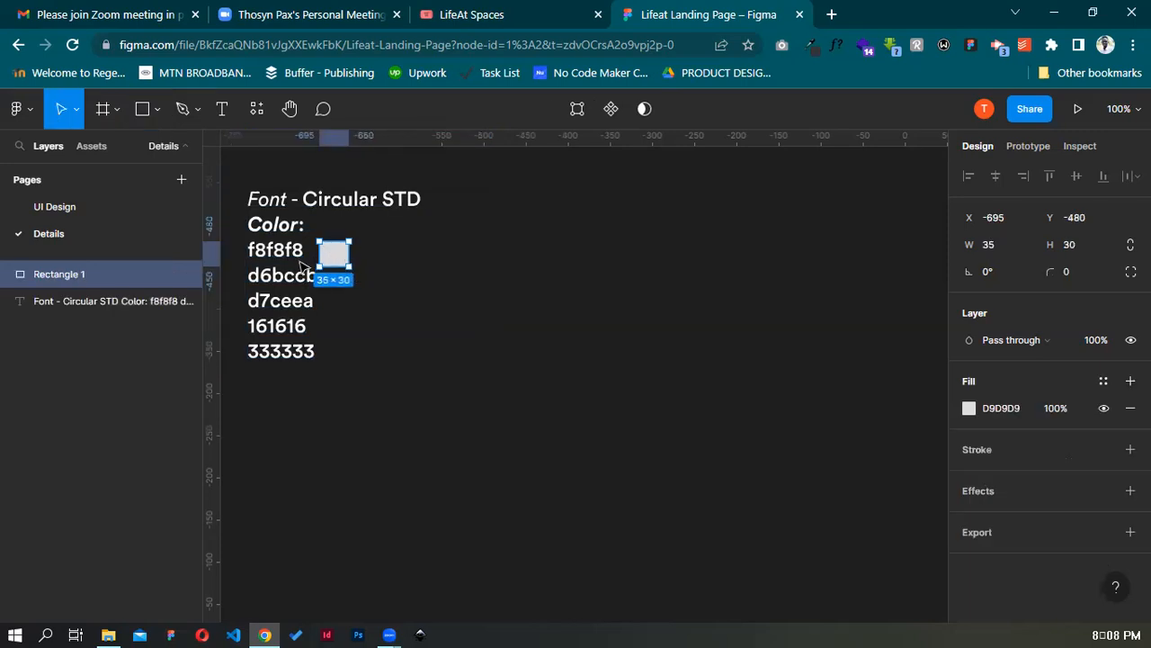
Insert a blank line after each of the codes f8f8f8, d6bccb and d7ceea in the details text
click(309, 251)
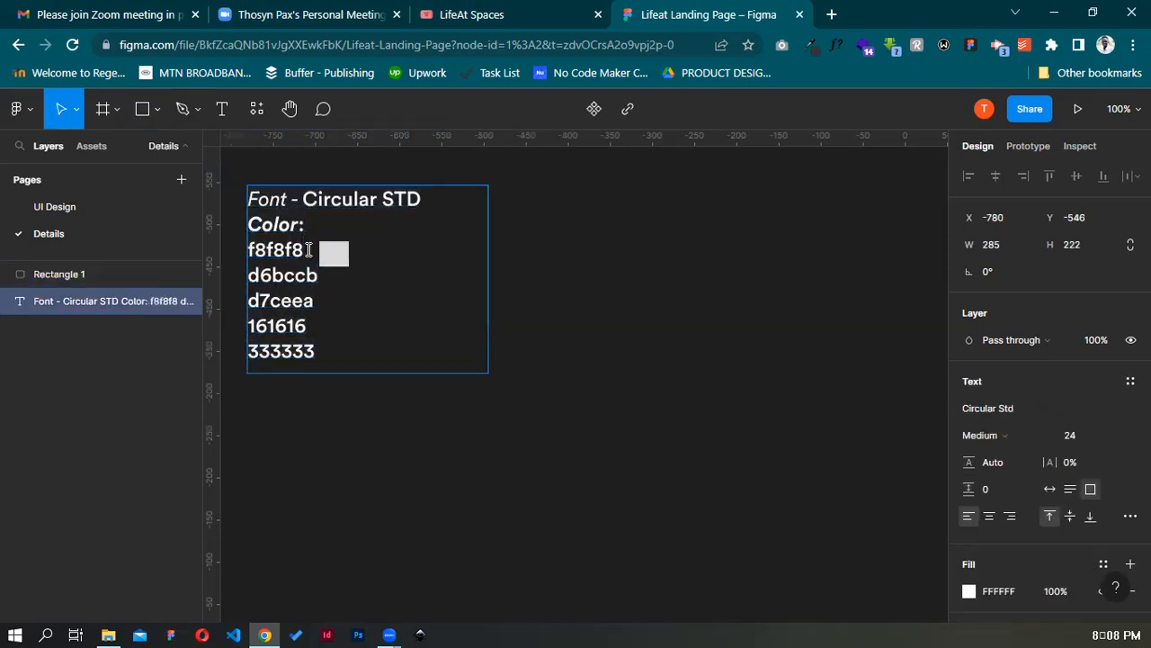
double_click(309, 251)
key(Return)
click(329, 297)
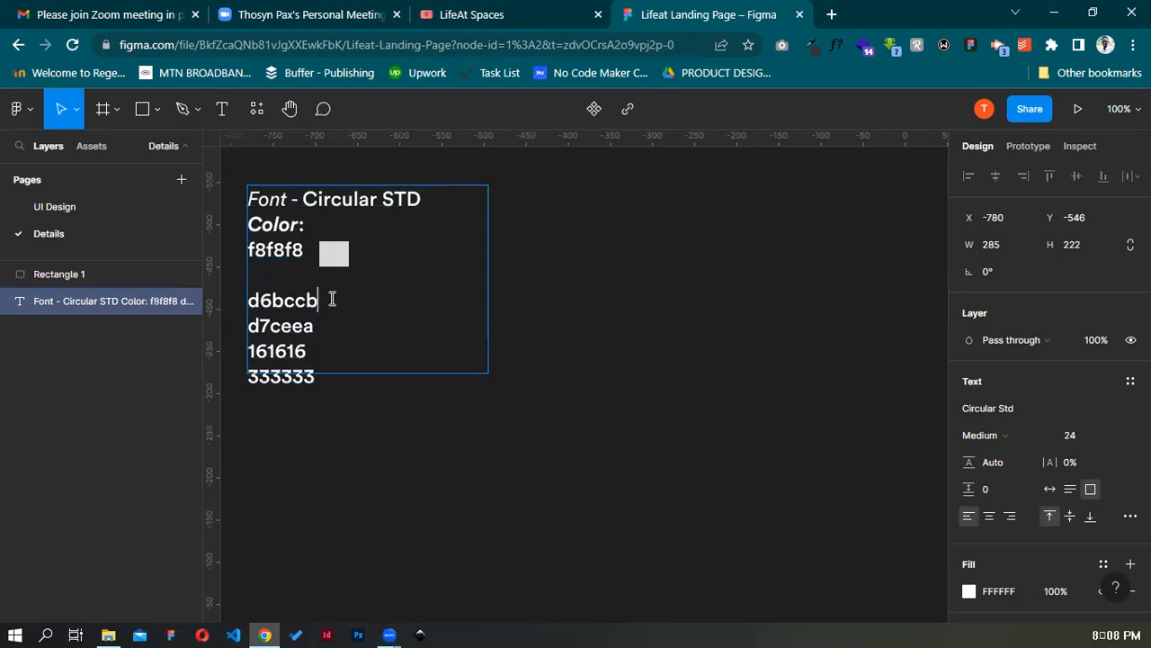
key(Return)
key(Return)
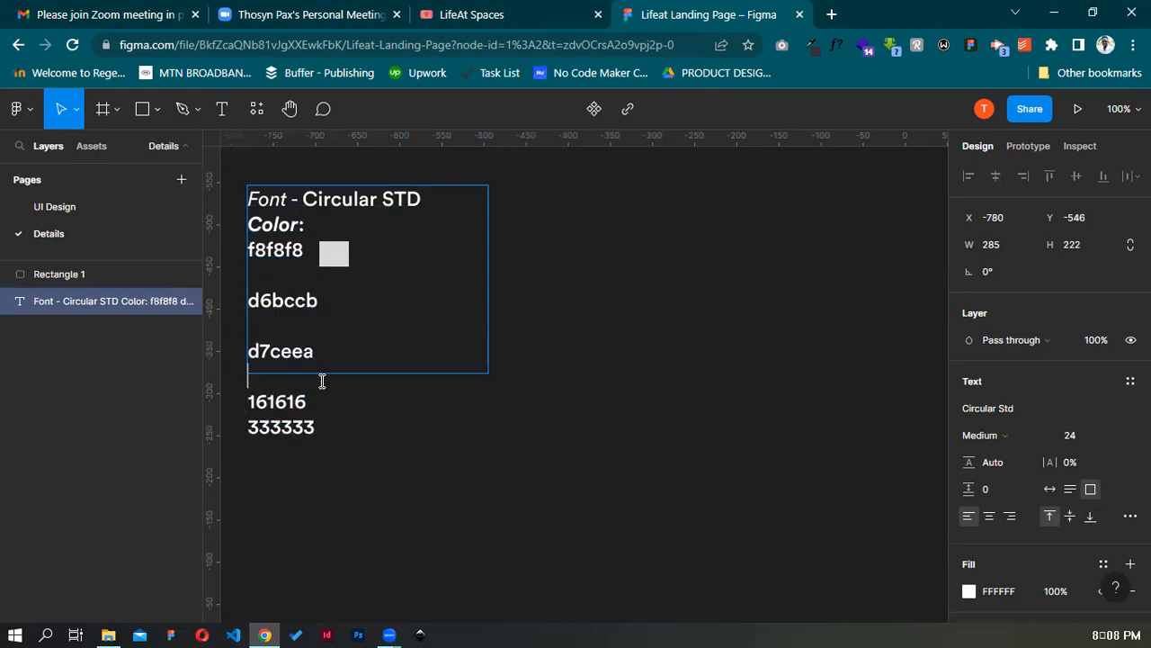
key(Escape)
key(Escape)
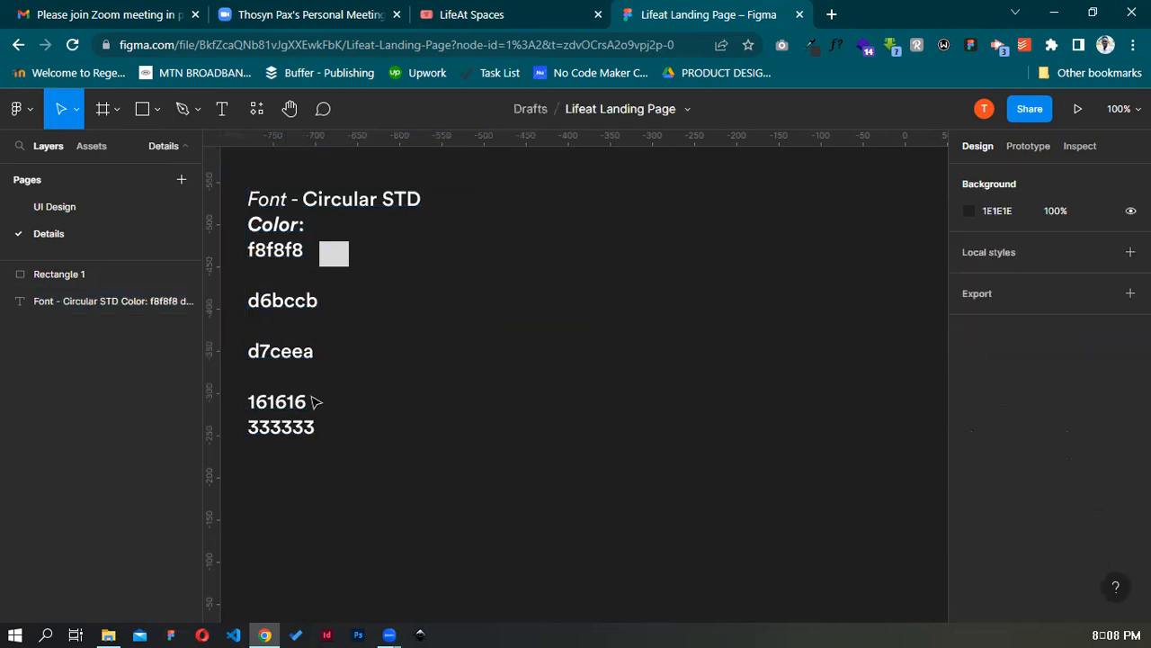
Extend the details text box downward to about 347 high so it encloses the whole color list
click(329, 351)
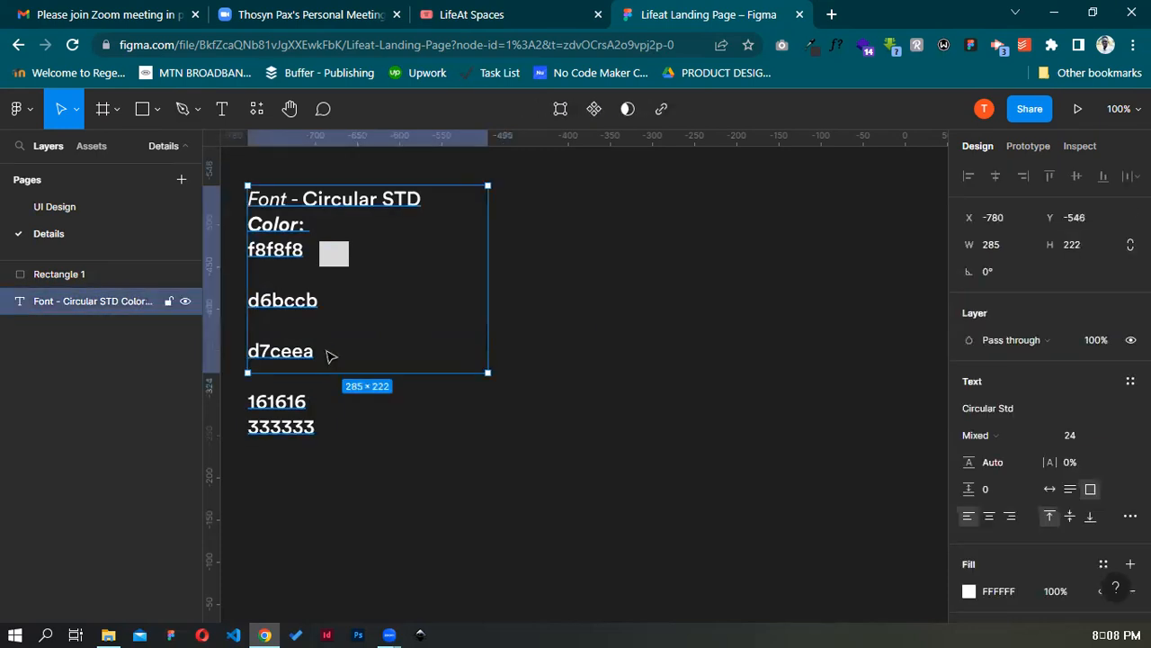
drag(333, 370, 342, 504)
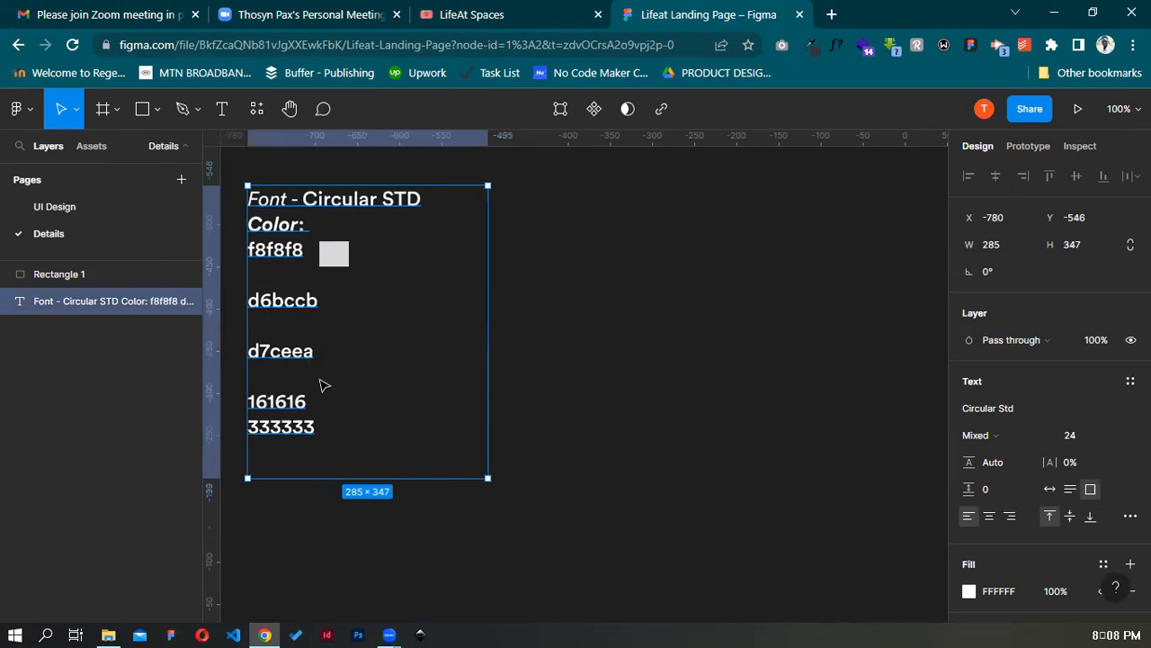
key(Escape)
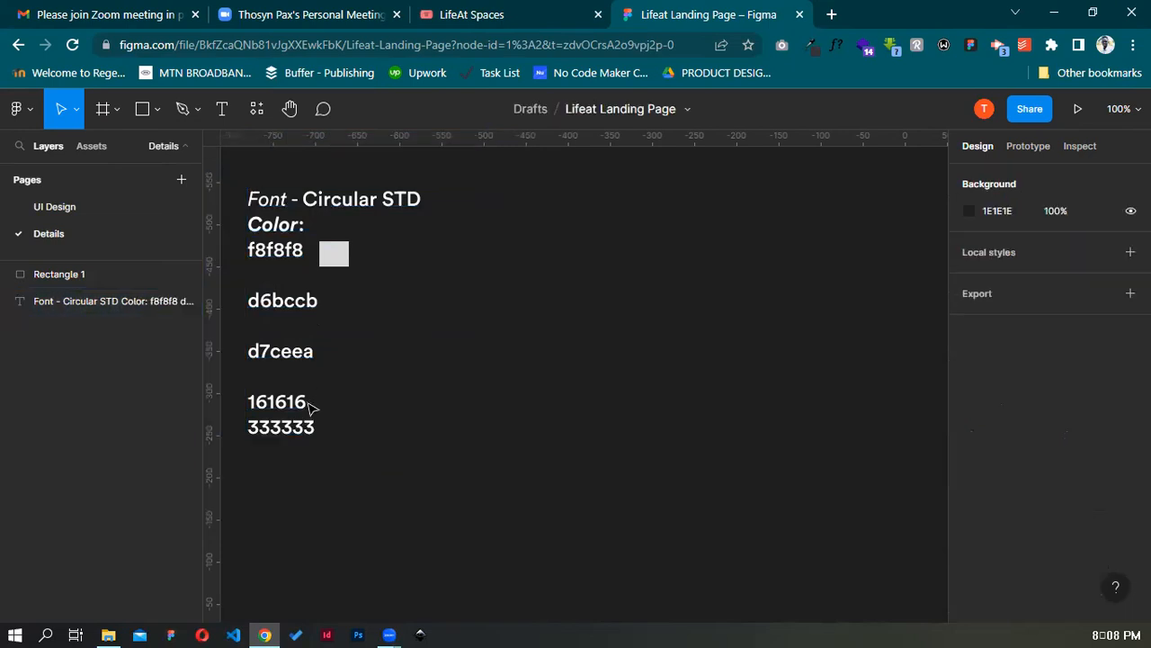
Insert a blank line between 161616 and 333333, and another between "Color:" and f8f8f8
click(310, 402)
double_click(309, 403)
key(Return)
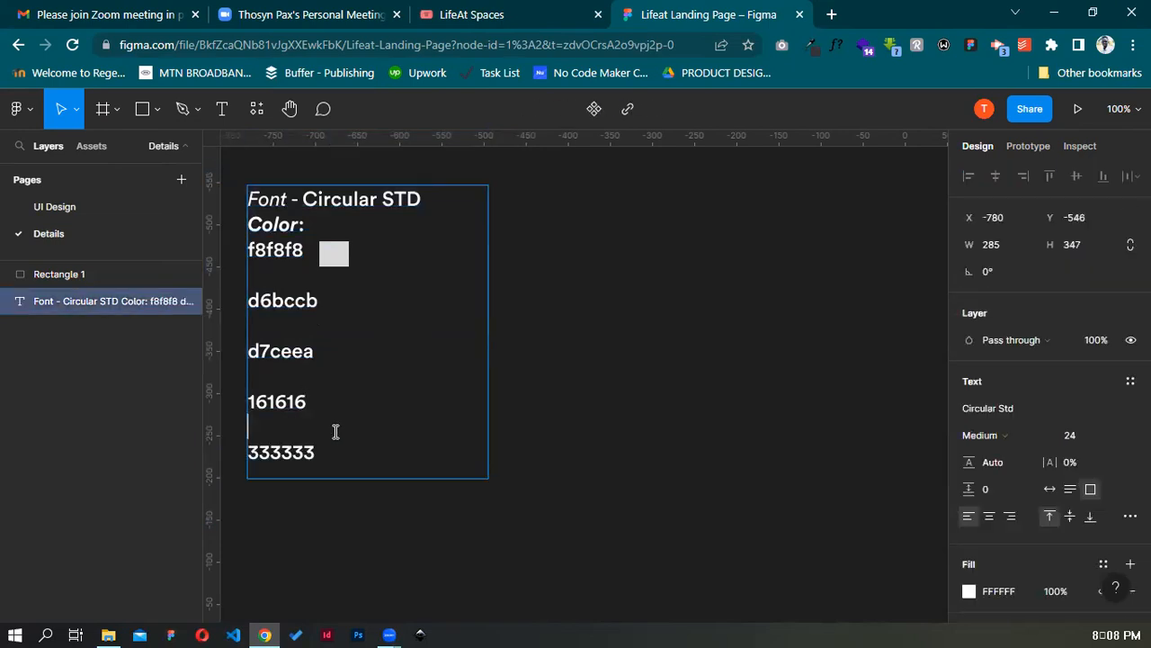
click(312, 224)
key(Return)
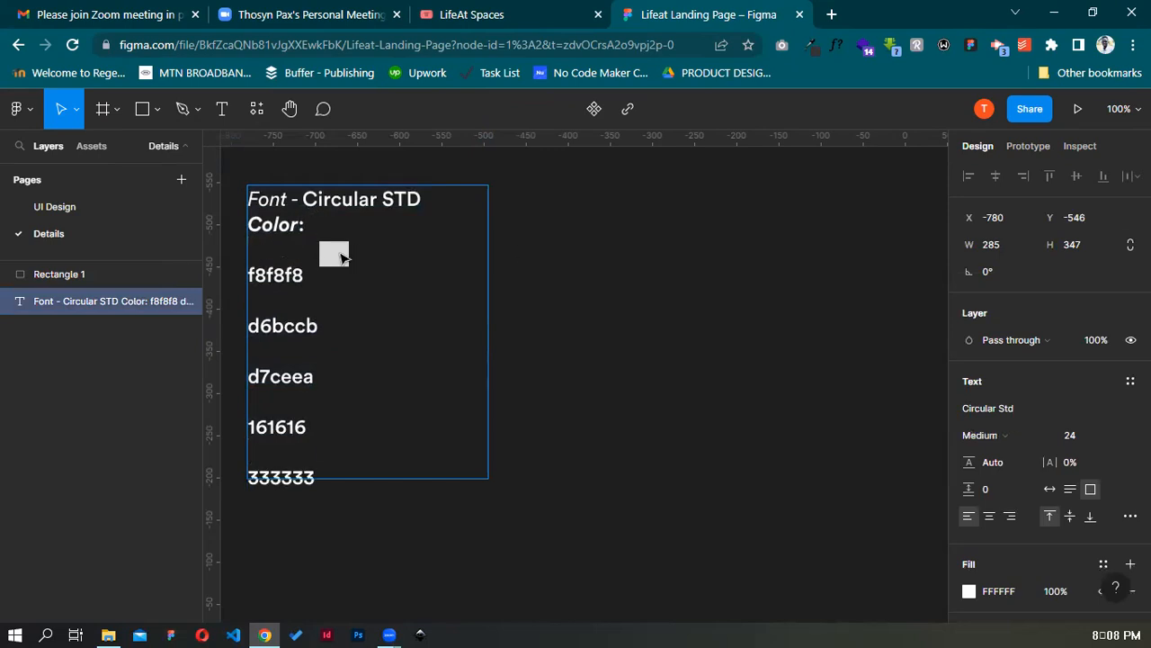
Move the small grey rectangle down 29 px so it sits beside the f8f8f8 colour code
key(Escape)
click(340, 255)
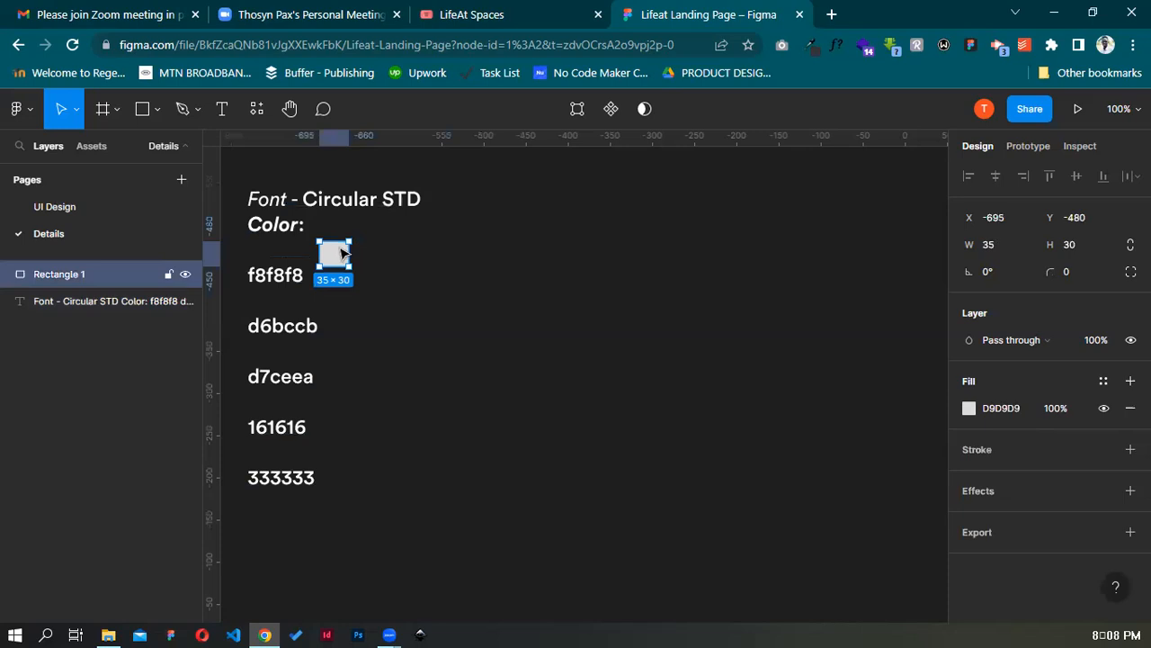
key(shift+Down)
key(shift+Down)
key(shift+Down)
key(Up)
Duplicate the grey swatch and place the copy beside the d6bccb code at about X -675, Y -393
key(ctrl+d)
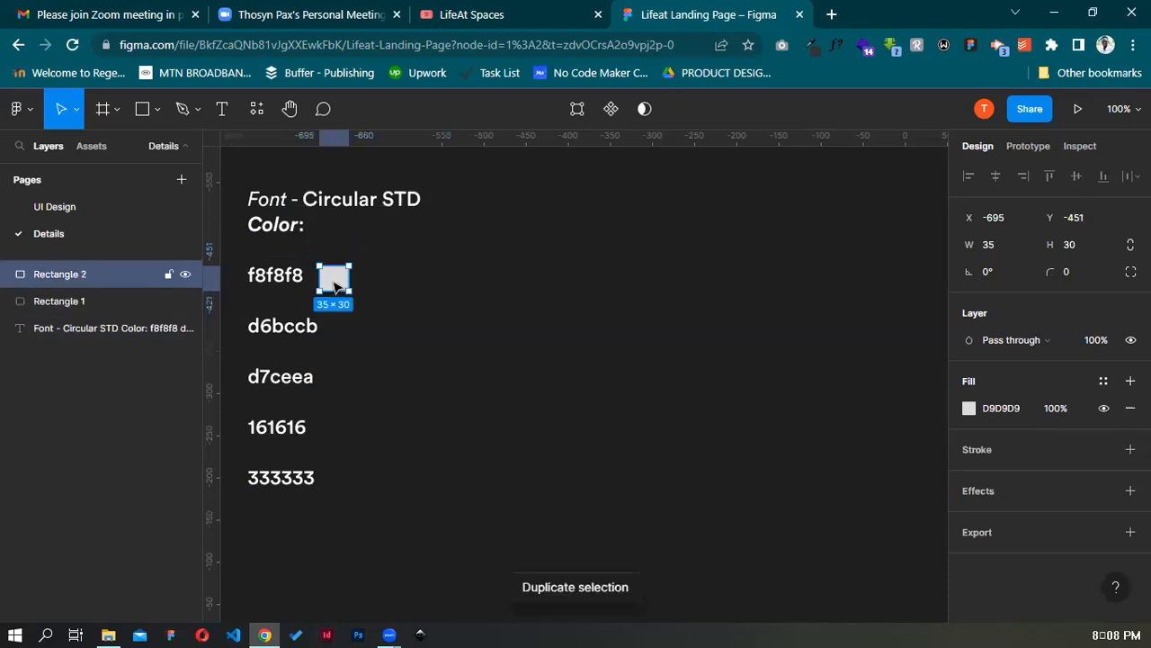
key(shift+Down)
key(shift+Down)
key(shift+Down)
key(shift+Down)
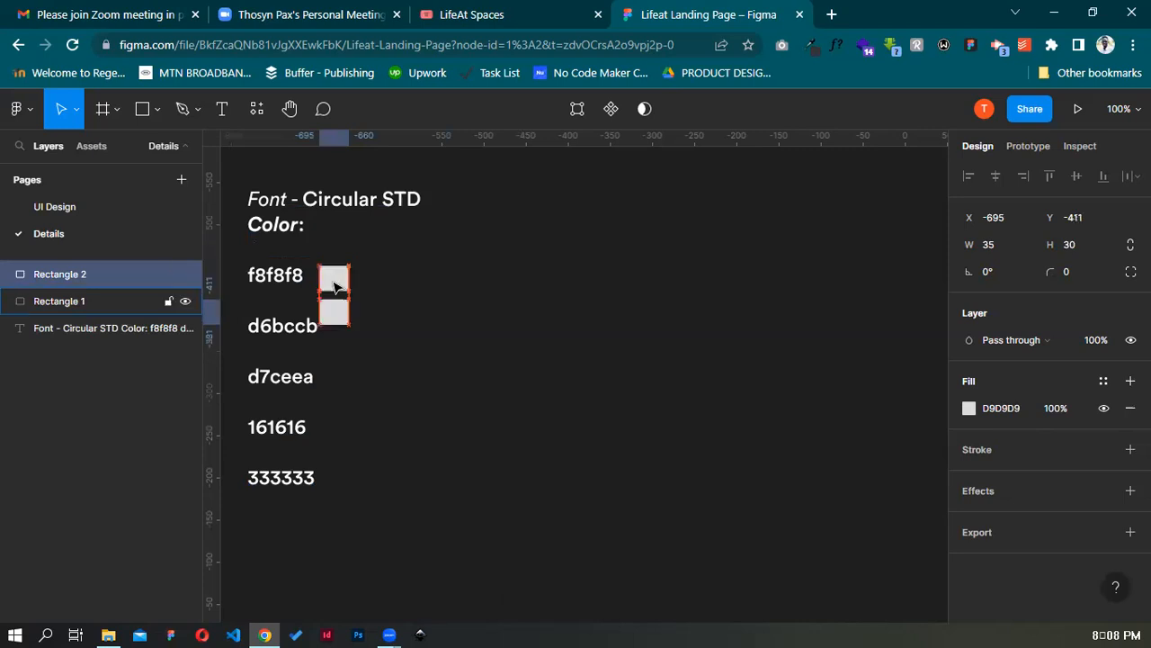
key(shift+Down)
key(shift+Down)
key(shift+Right)
key(shift+Right)
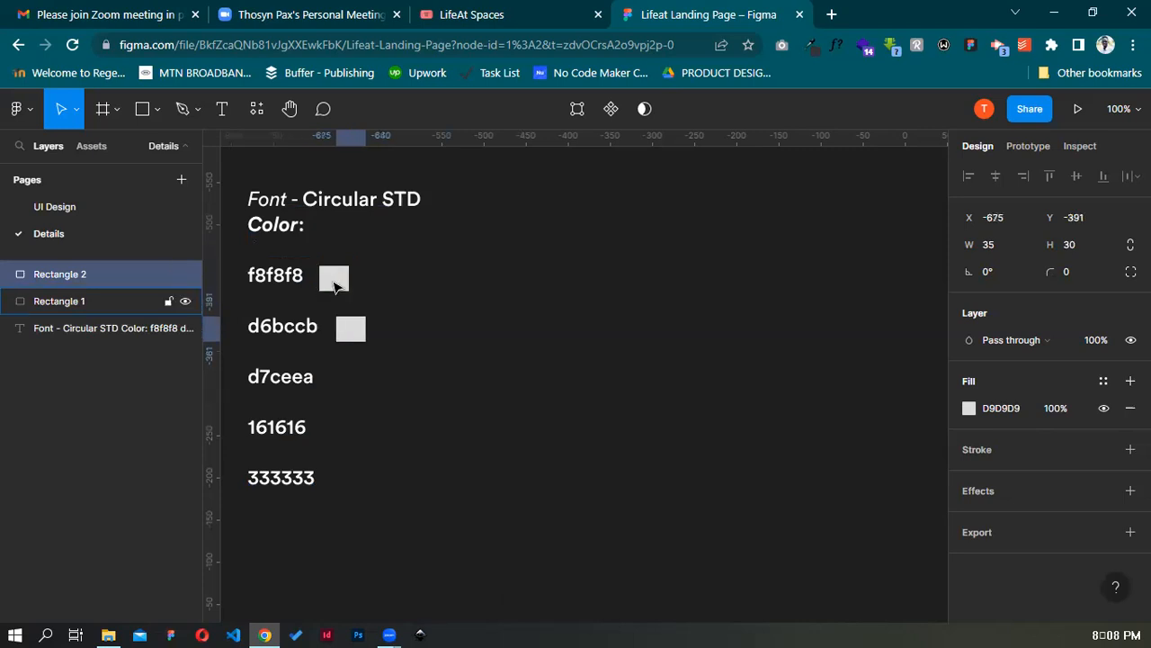
drag(356, 322, 355, 320)
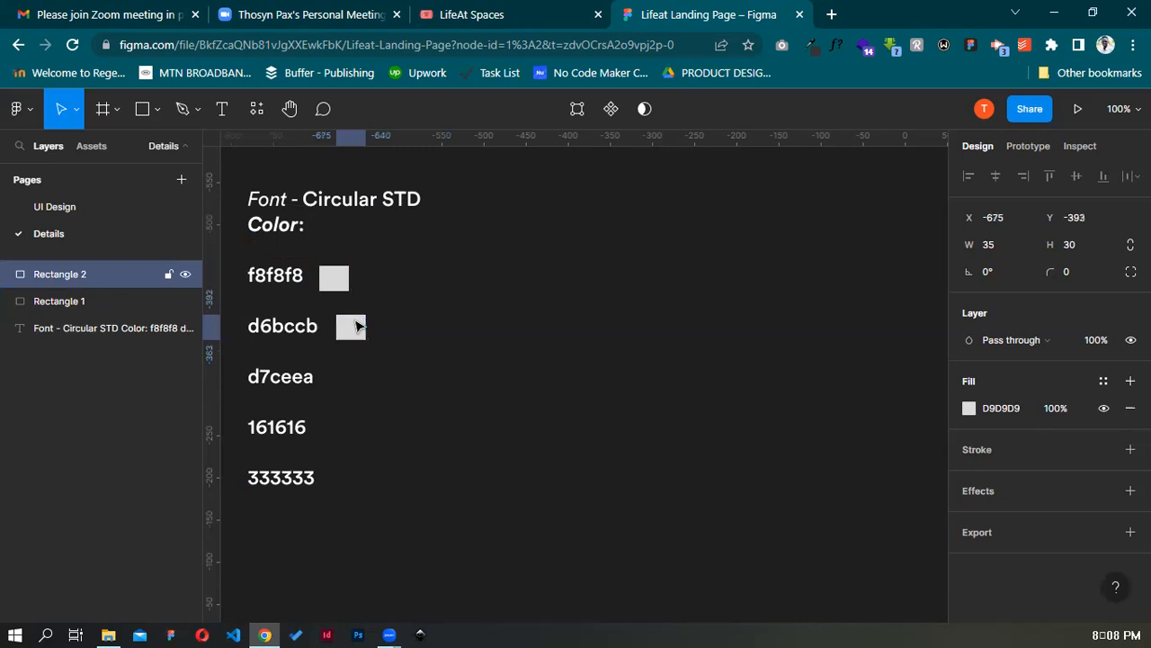
Duplicate the swatch beside the d7ceea, 161616 and 333333 codes, and line the first swatch up with that column at X -675
key(ctrl+d)
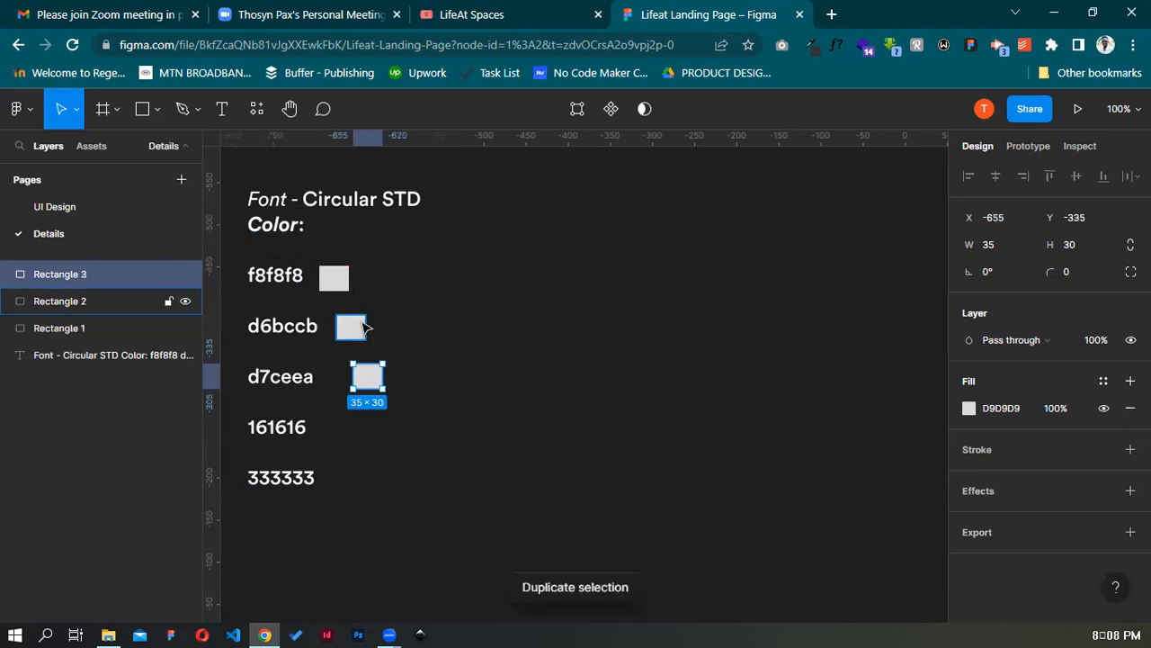
key(shift+Left)
key(shift+Left)
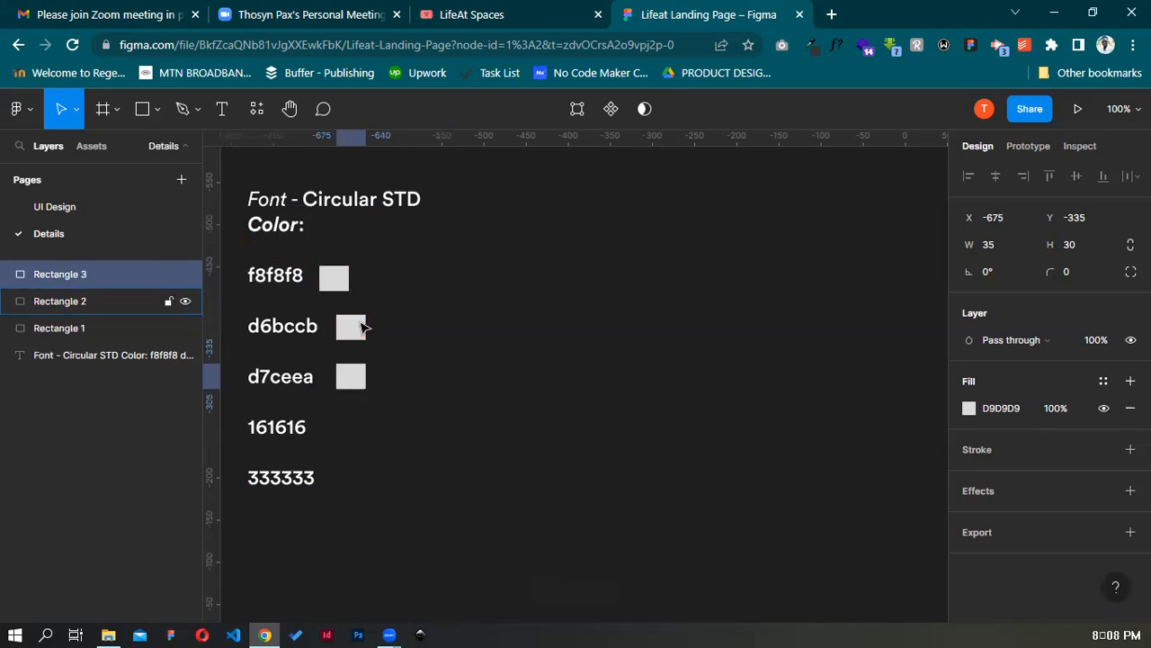
key(ctrl+d)
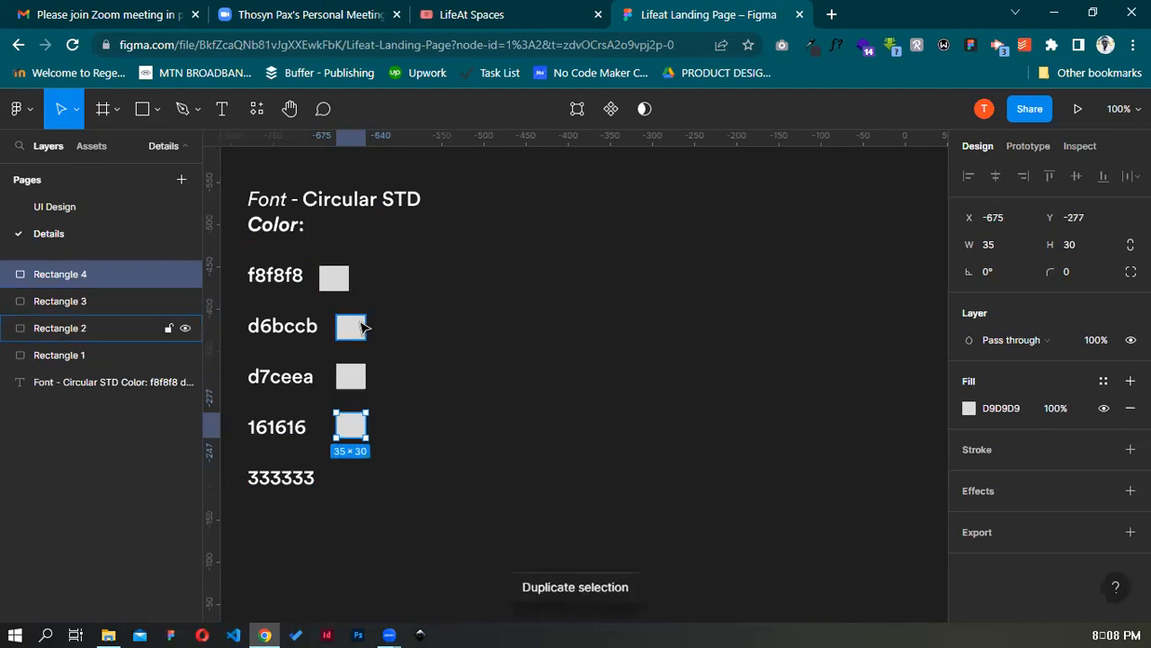
key(ctrl+d)
click(340, 278)
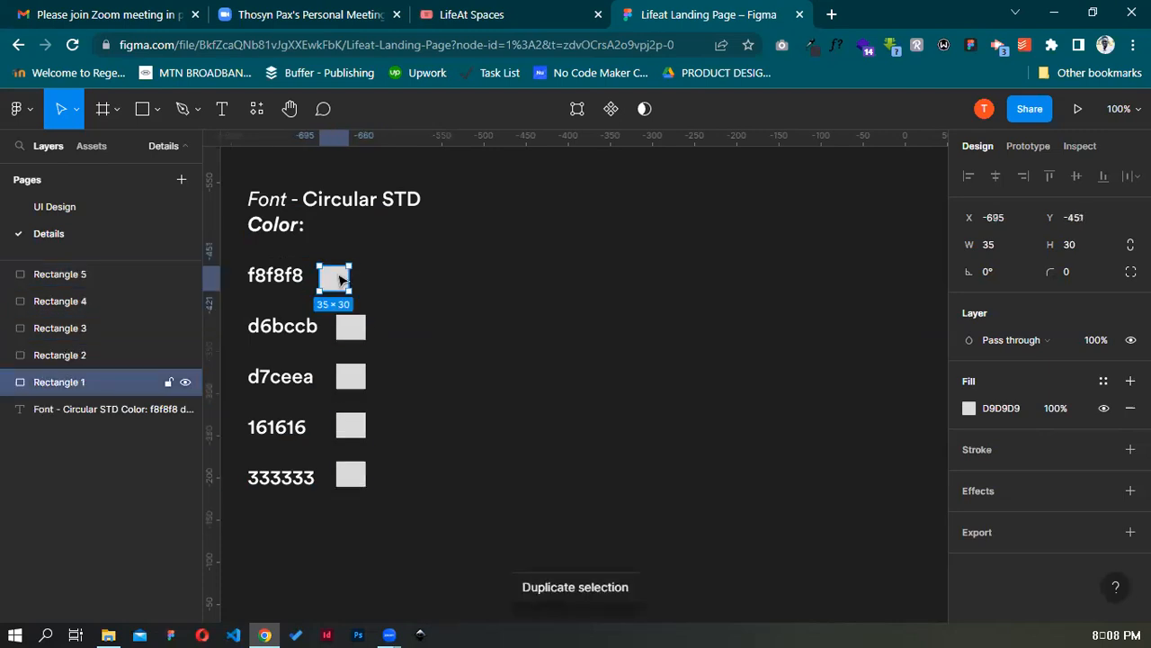
drag(340, 279, 358, 278)
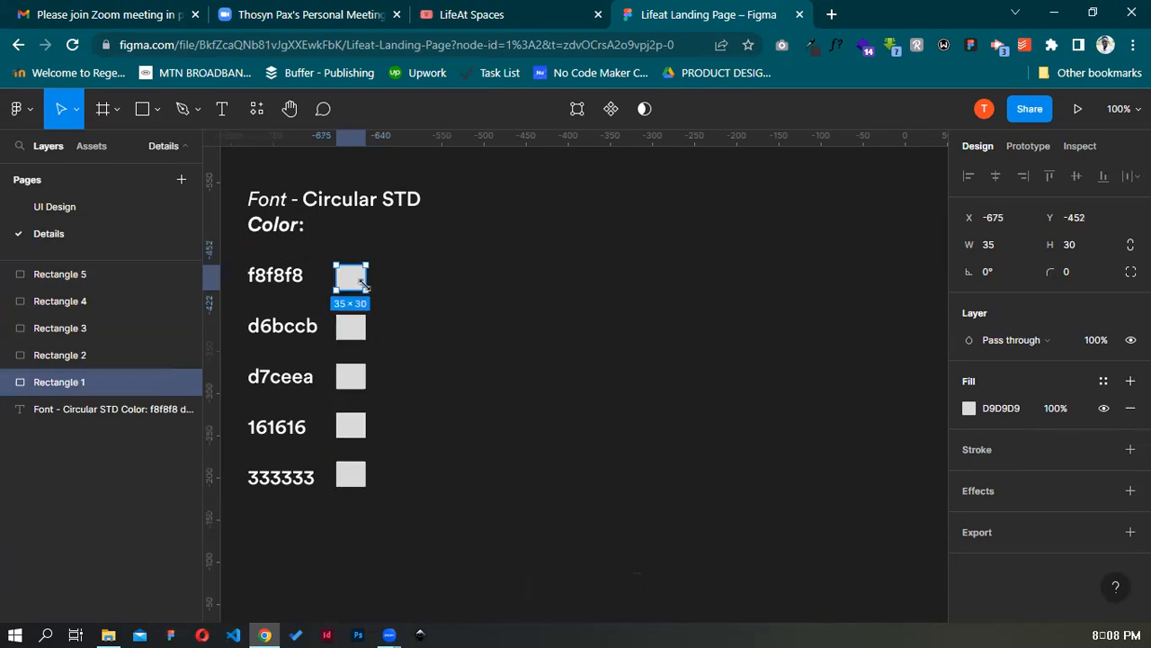
Set the fill of the swatch beside the first colour code to F8F8F8
click(285, 275)
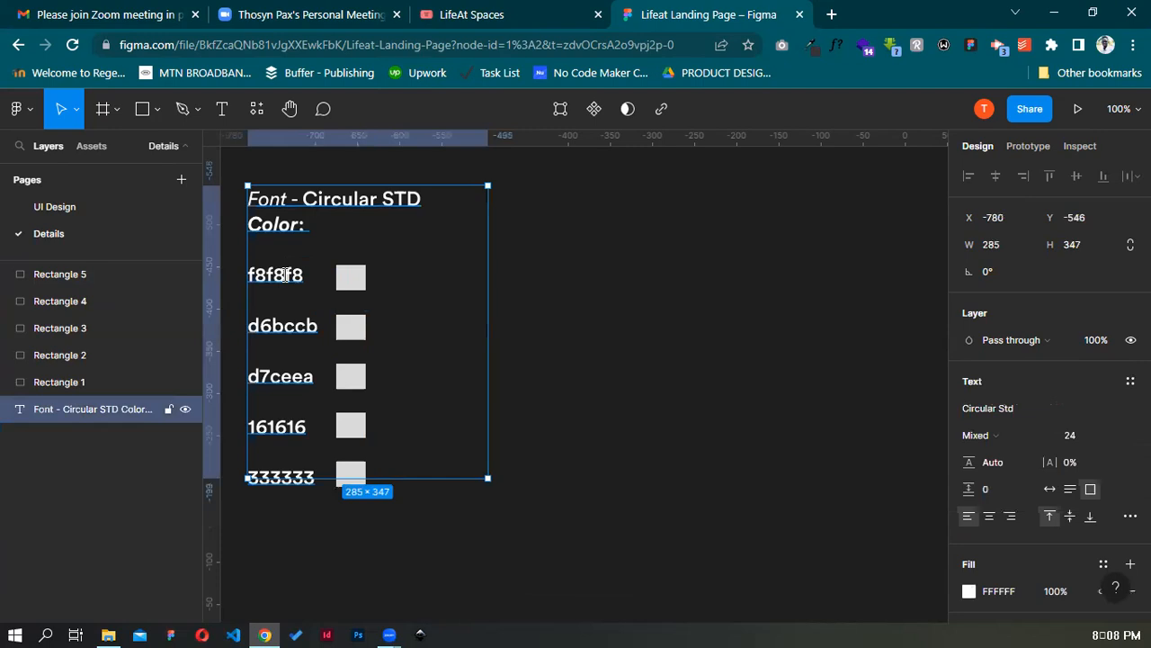
key(Return)
double_click(285, 275)
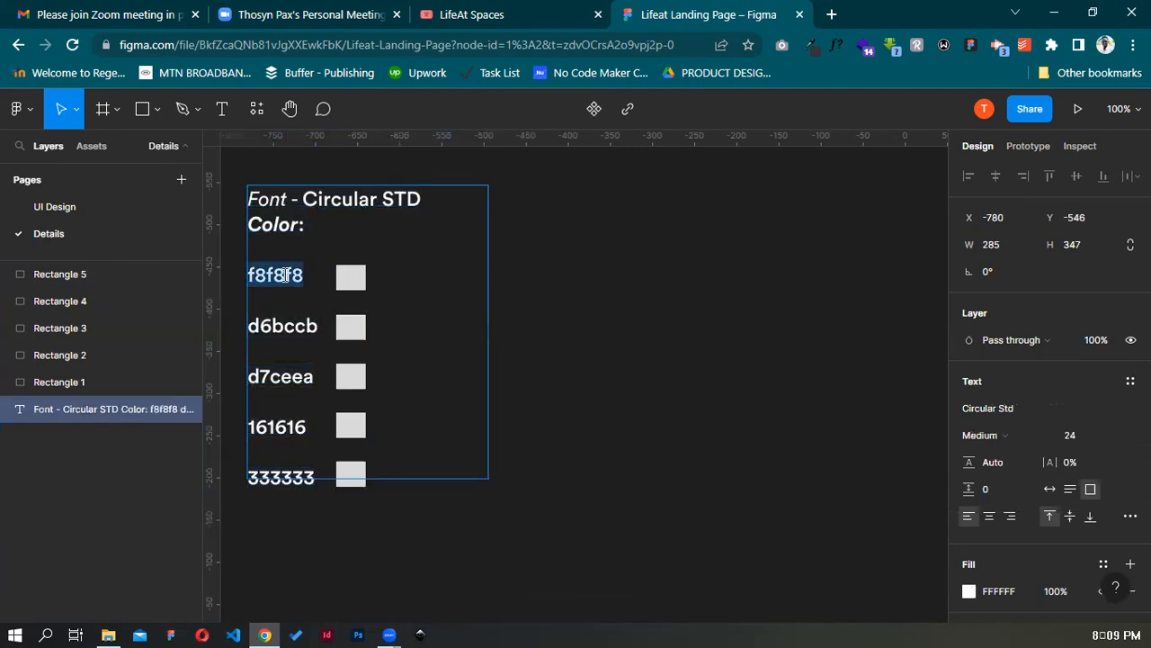
click(355, 278)
key(Escape)
click(352, 278)
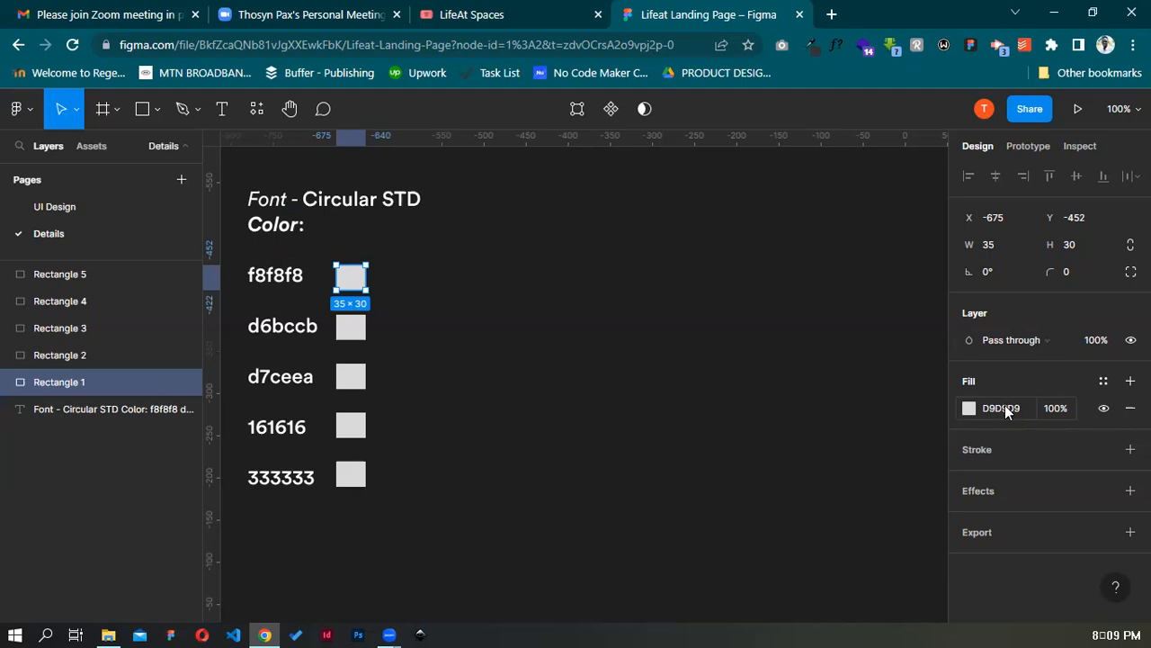
click(1005, 407)
text(f8f8f8)
key(Return)
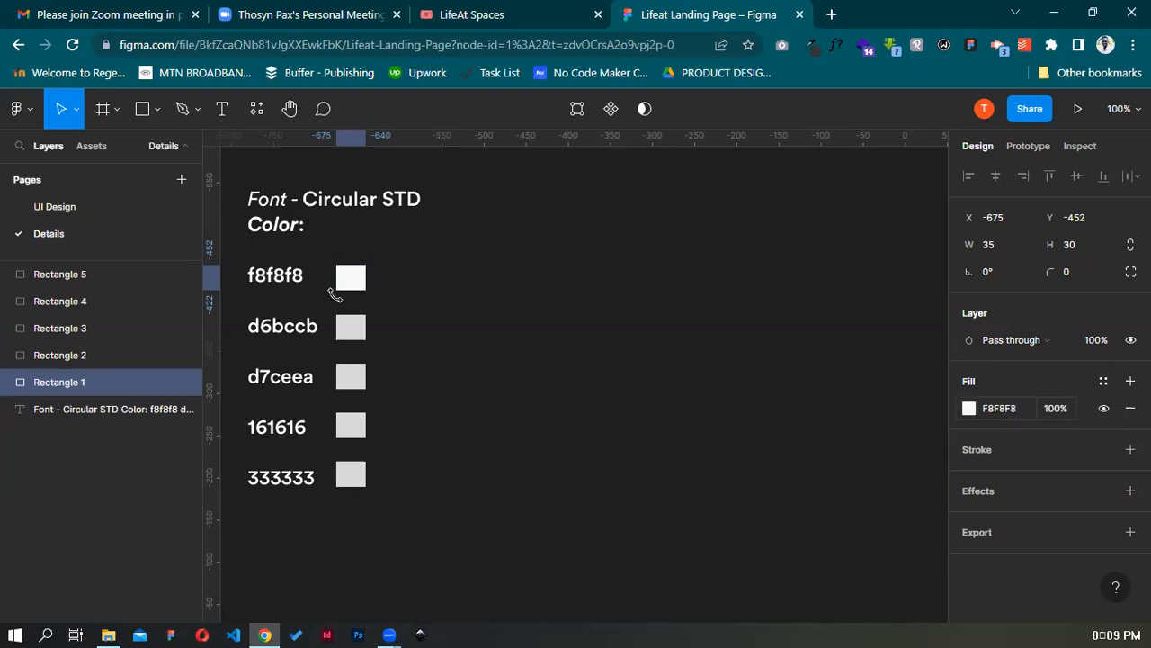
click(350, 276)
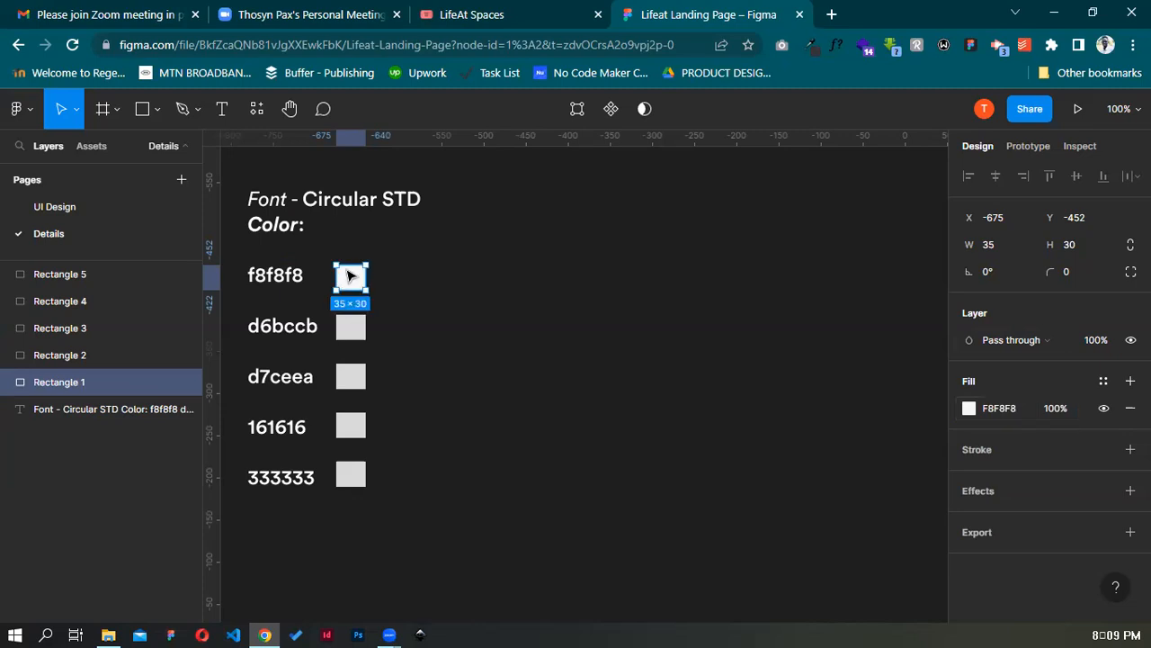
Set the fill of the second swatch in the colour list to D6BCCB
click(351, 328)
click(1013, 410)
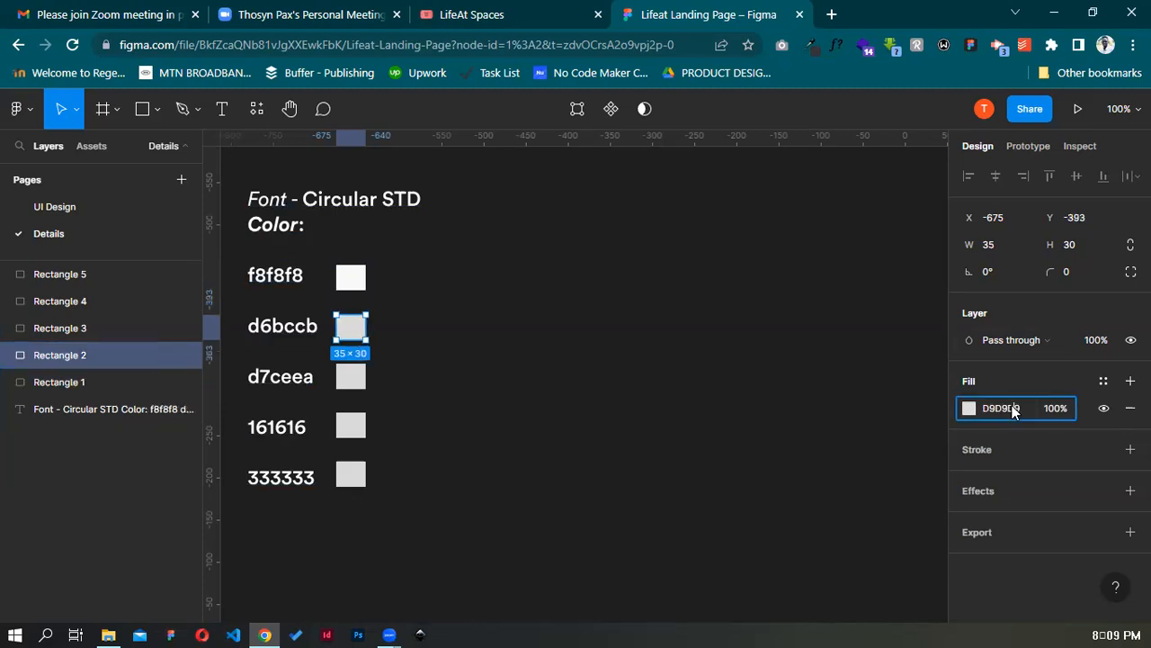
text(d6bccb)
key(Return)
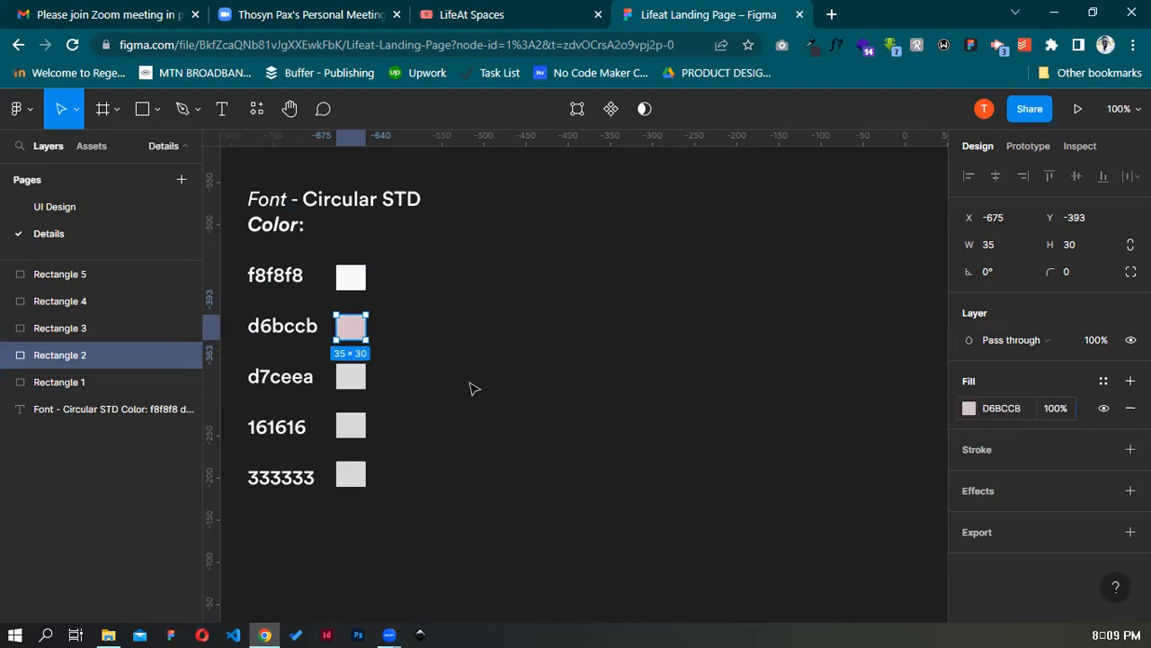
Set the fill of the third swatch in the colour list to D7CEEA
click(358, 380)
click(1001, 409)
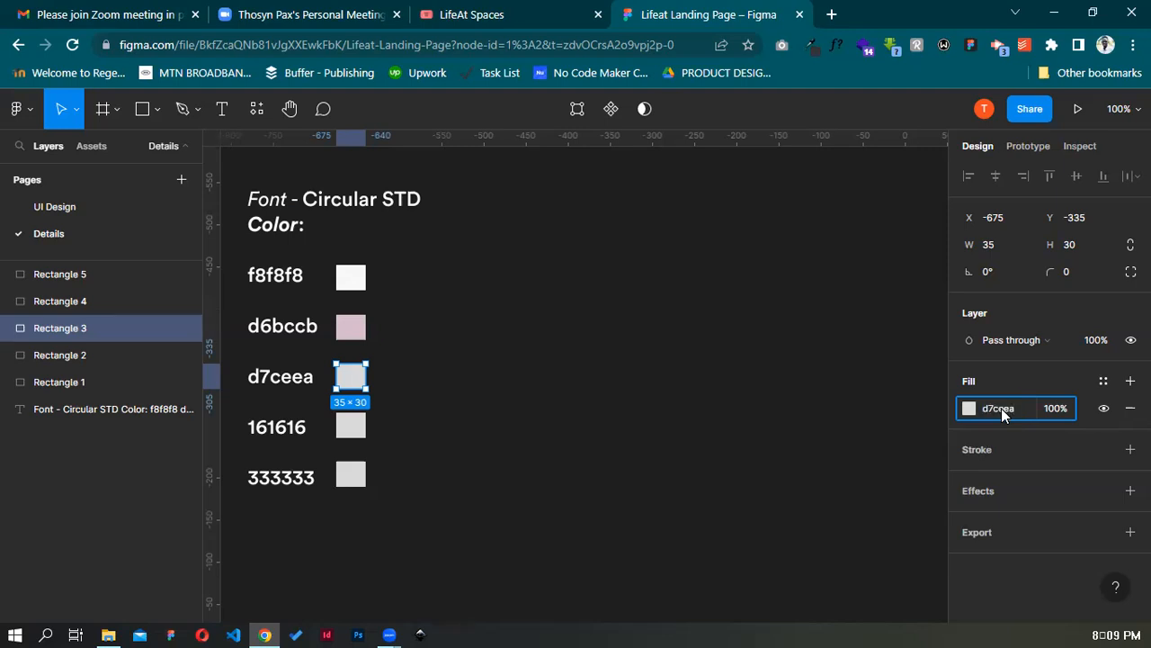
key(Return)
Set the fill of the fourth swatch in the colour list to 161616
click(358, 425)
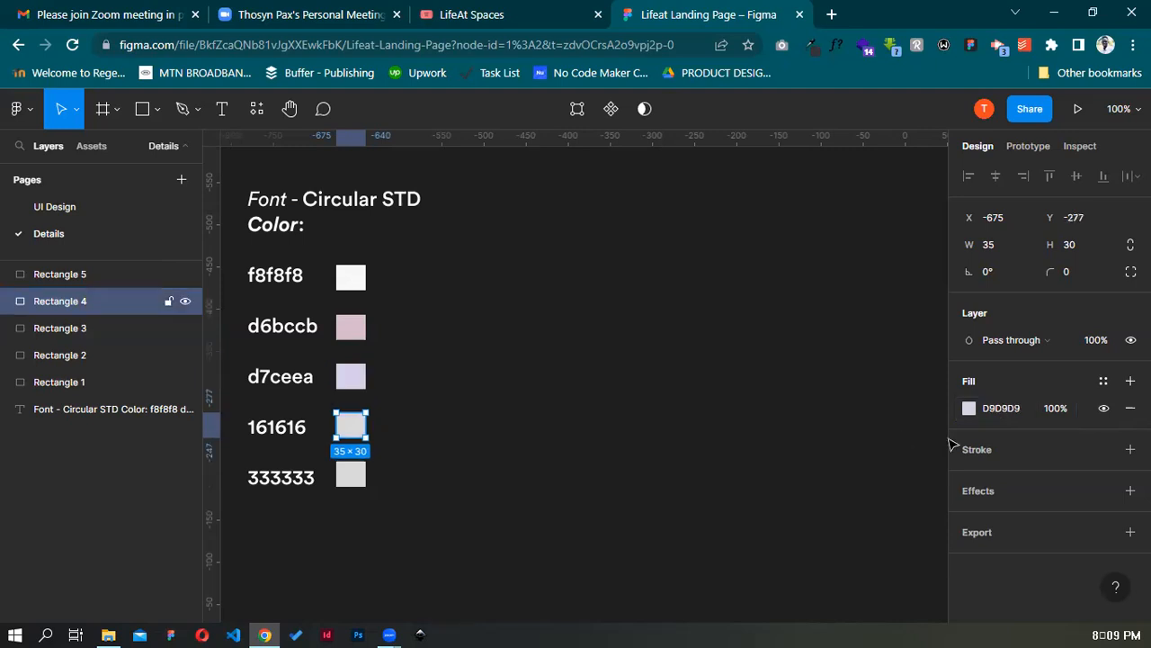
click(1000, 409)
text(161616)
key(Return)
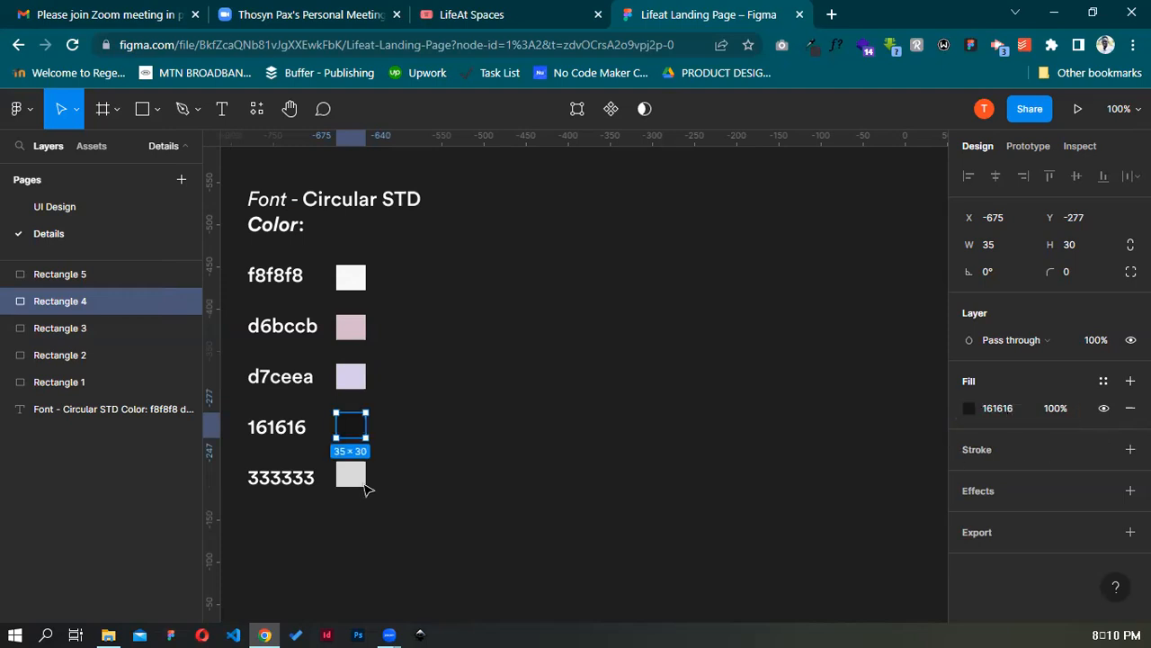
Set the fill of the last swatch in the colour list to 333333 and deselect it
click(363, 486)
click(999, 407)
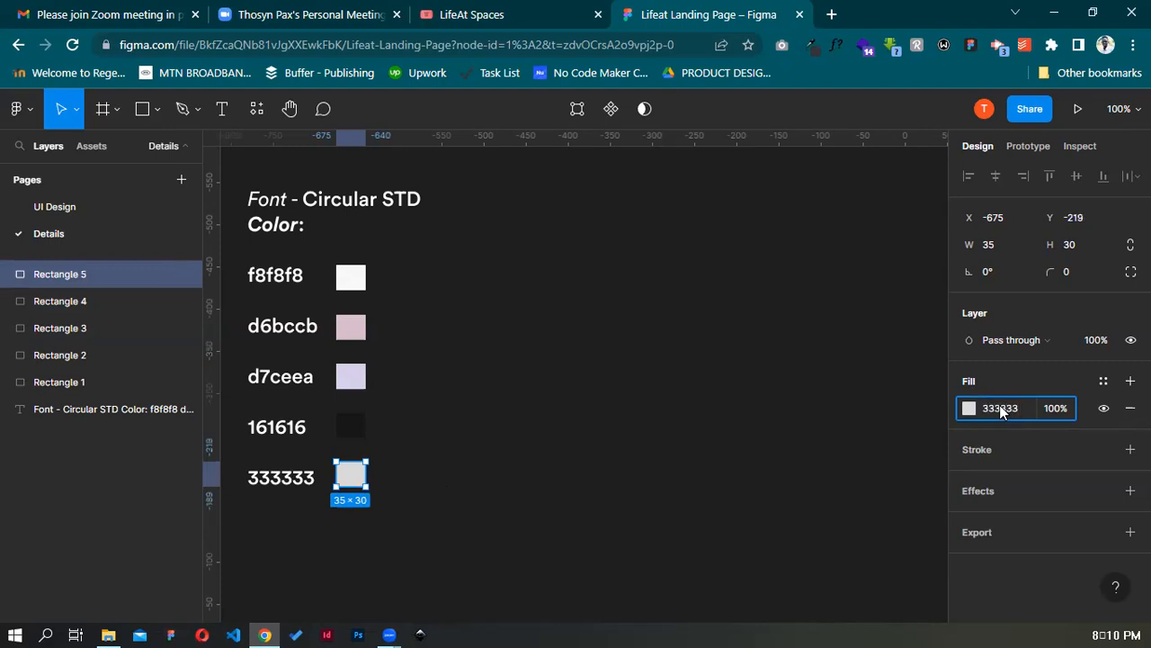
text(333333)
key(Return)
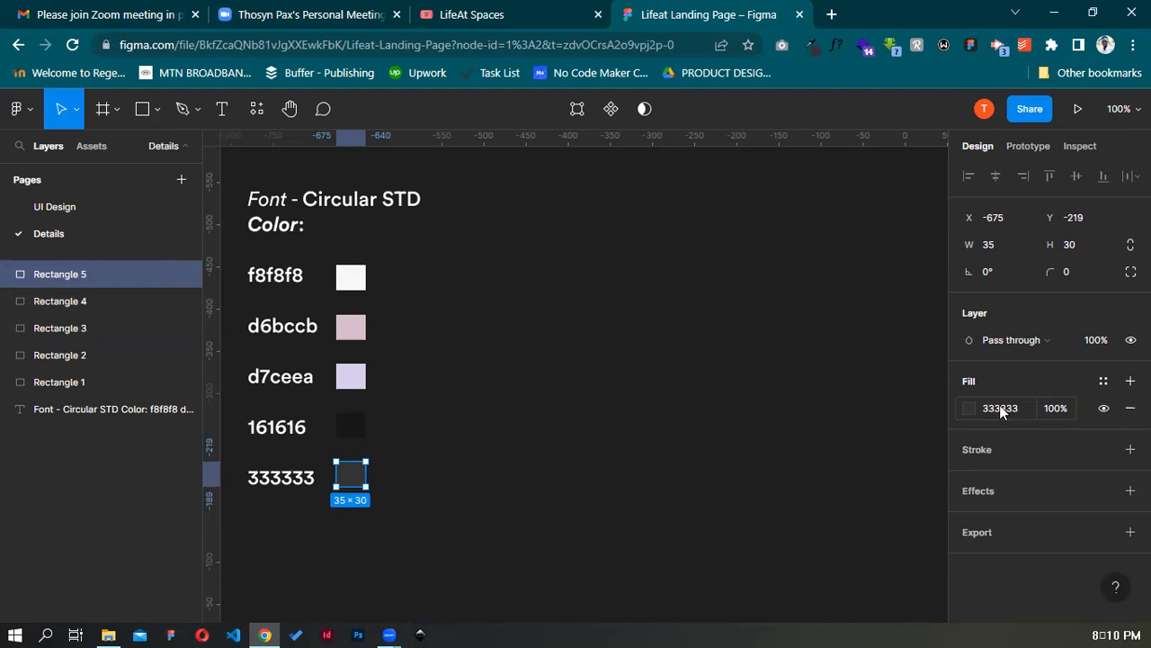
click(666, 405)
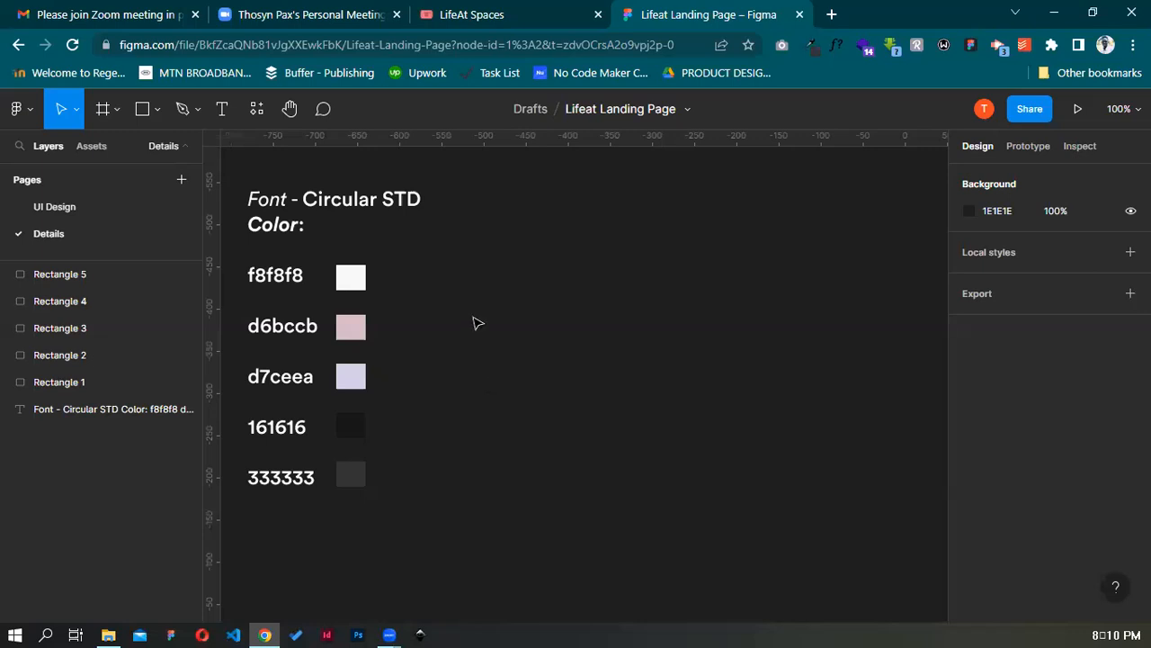
Add a MacBook Air frame of 1280×832 to the UI Design page
click(94, 208)
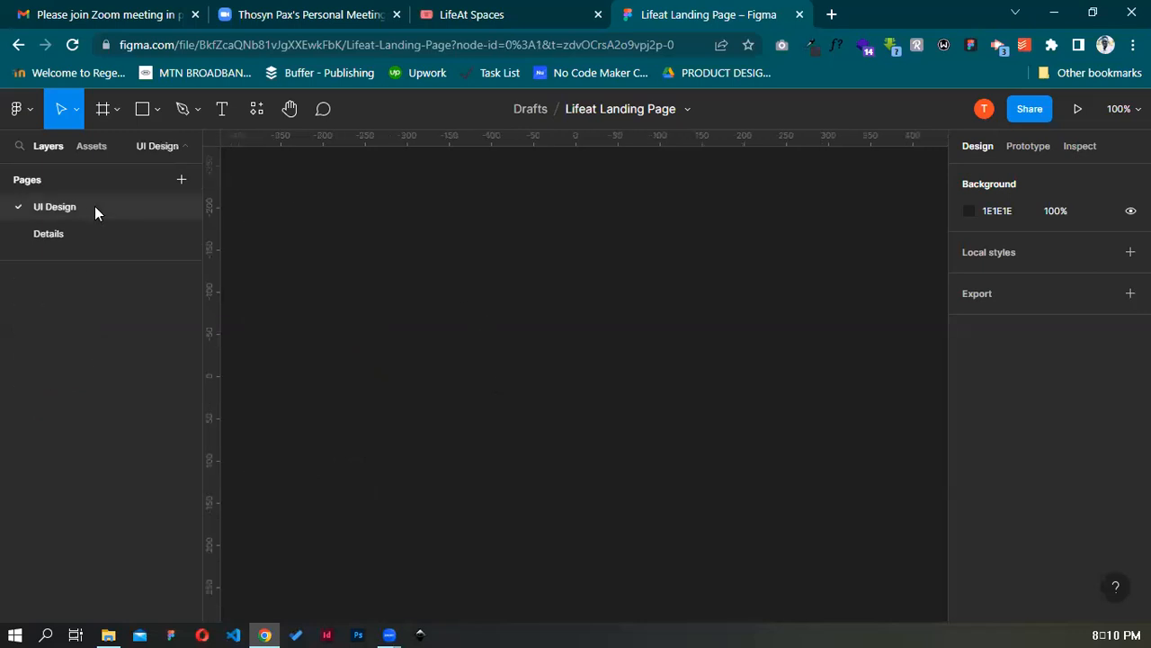
click(117, 109)
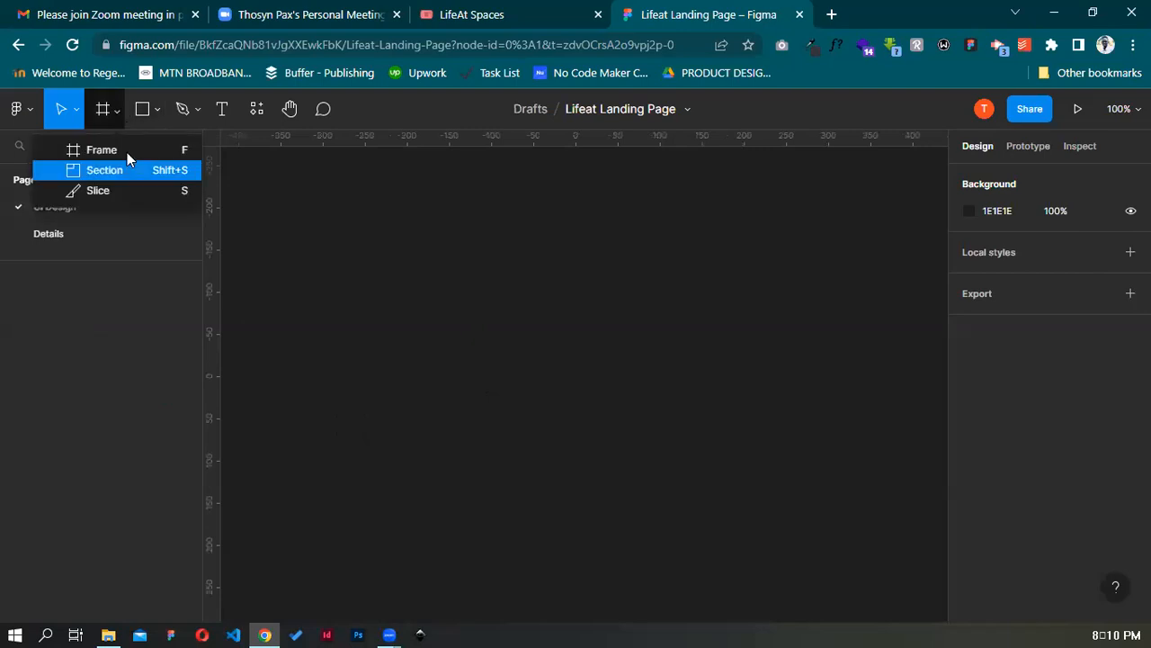
click(127, 149)
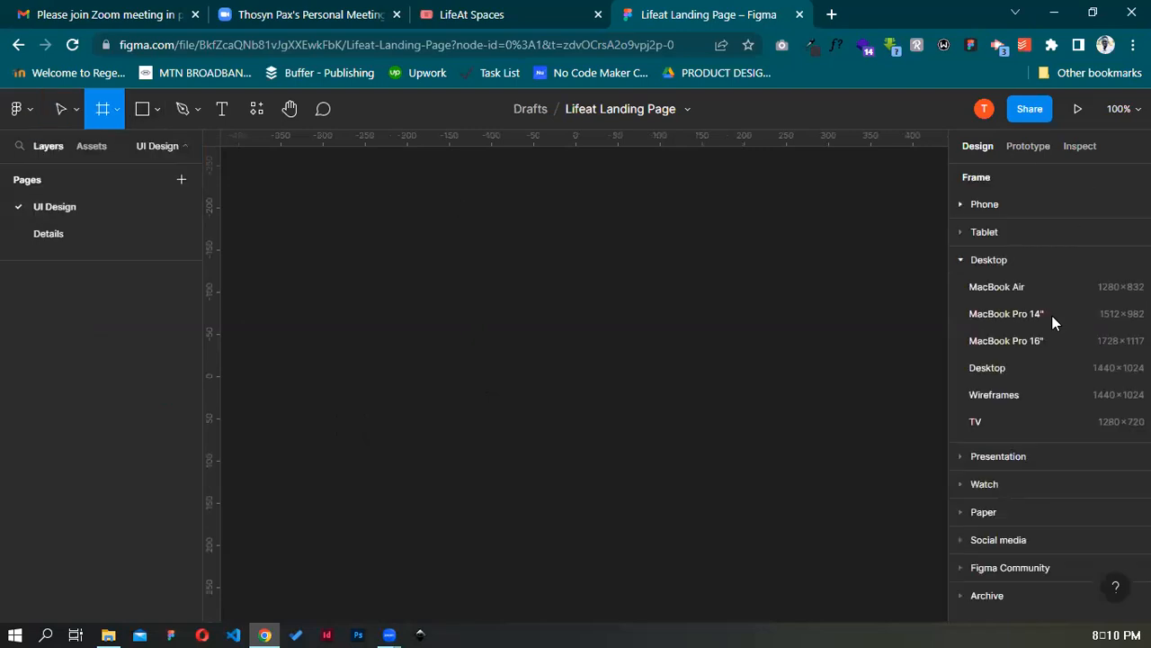
click(1000, 284)
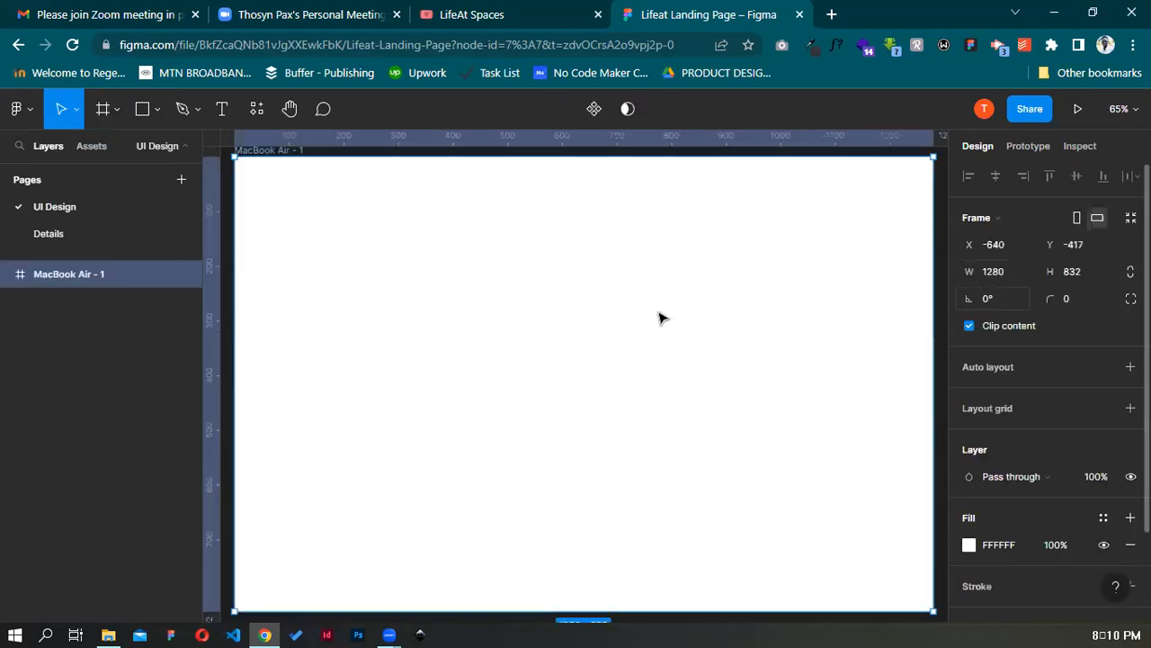
Rename the new MacBook Air frame to HomePage
double_click(75, 275)
text(H)
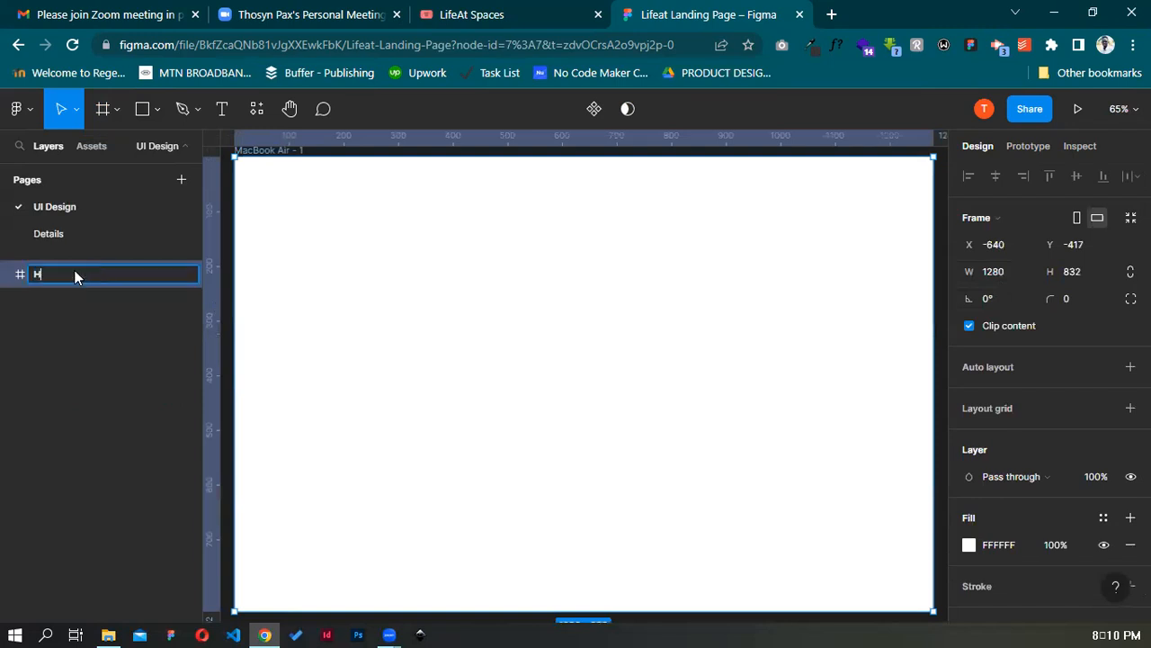
text(omePage)
key(Return)
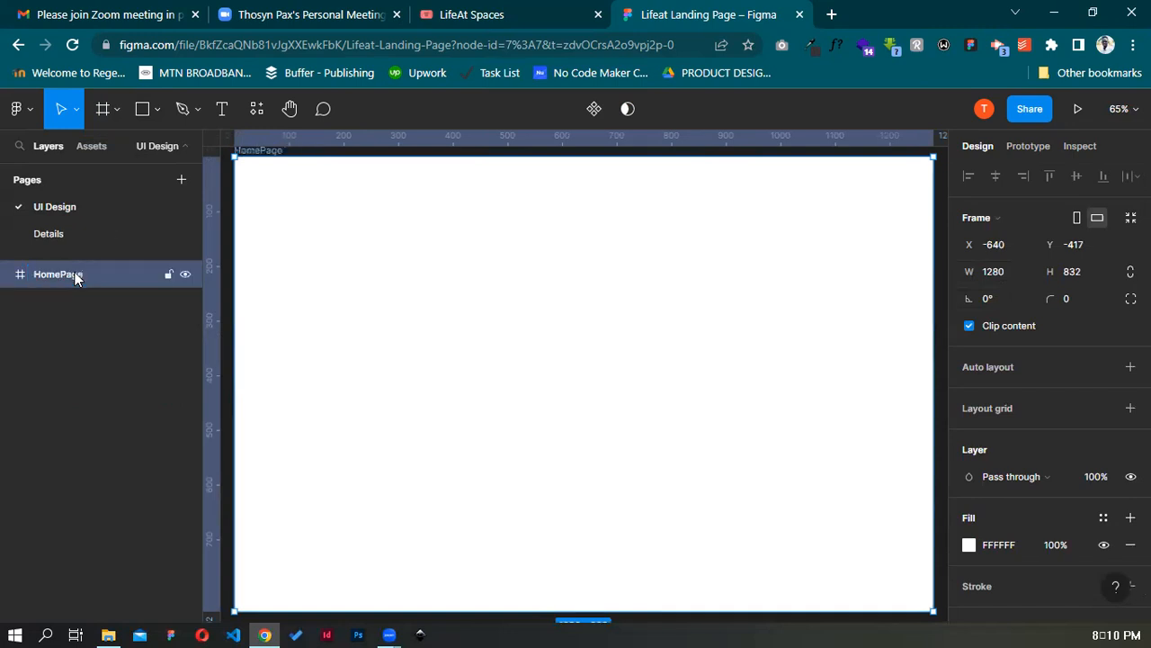
Review the LifeAt website and the colour list on the Details page, and return to the UI Design page
click(483, 13)
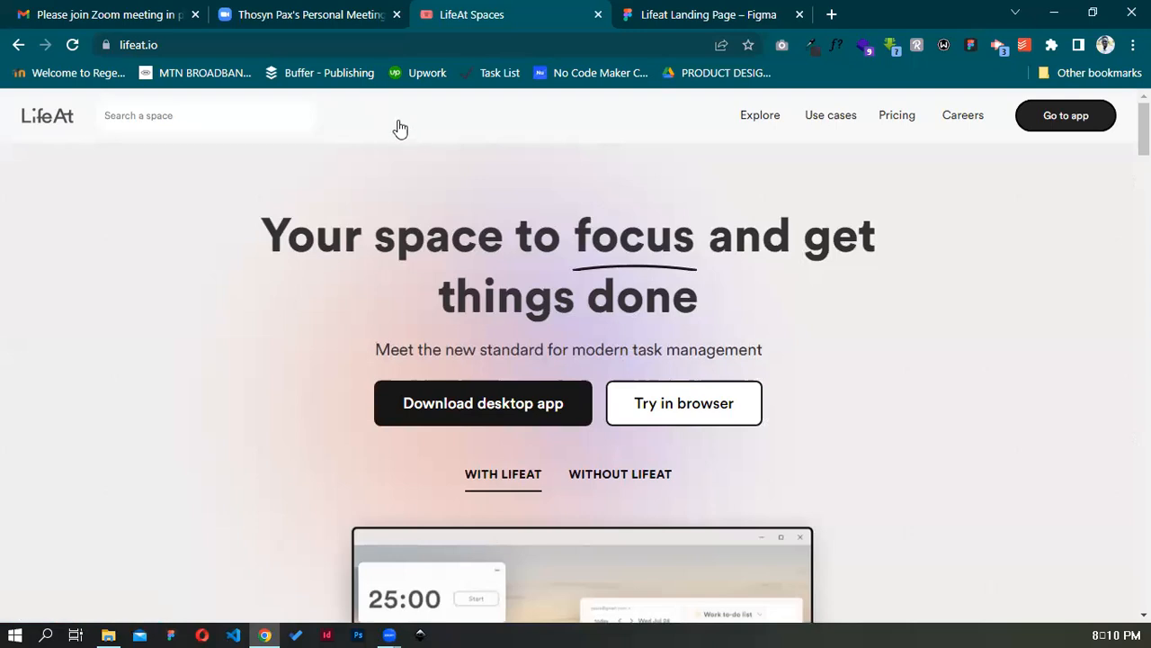
click(349, 13)
click(488, 6)
click(676, 5)
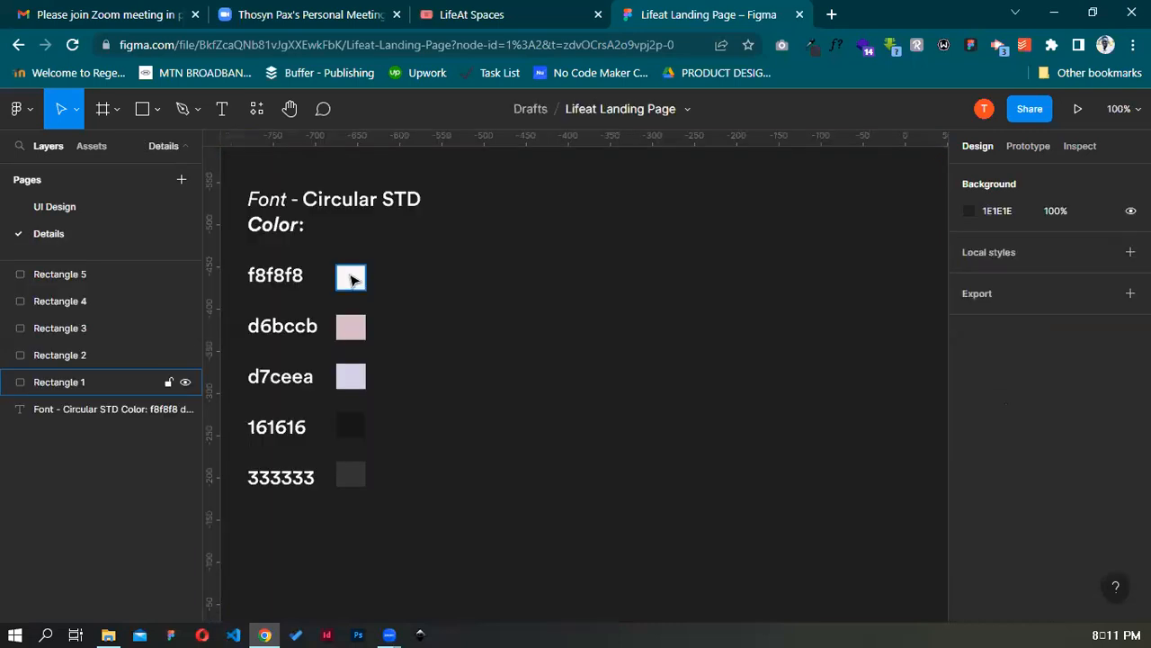
click(101, 208)
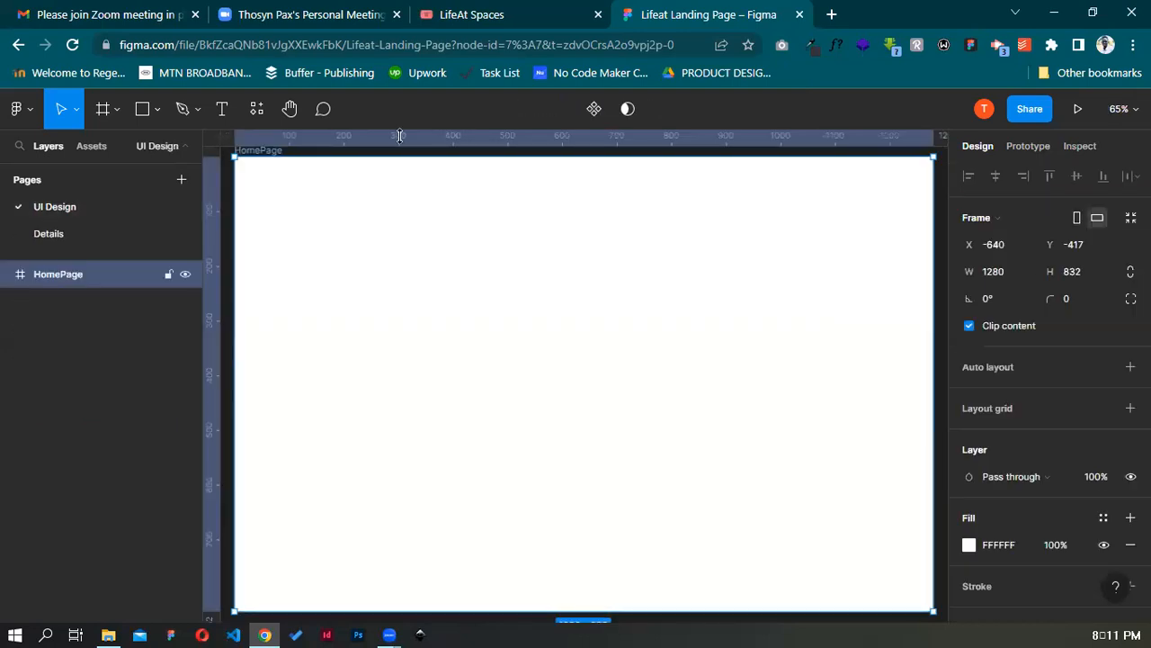
Add a column layout grid with a count of 15 to the HomePage frame
click(148, 114)
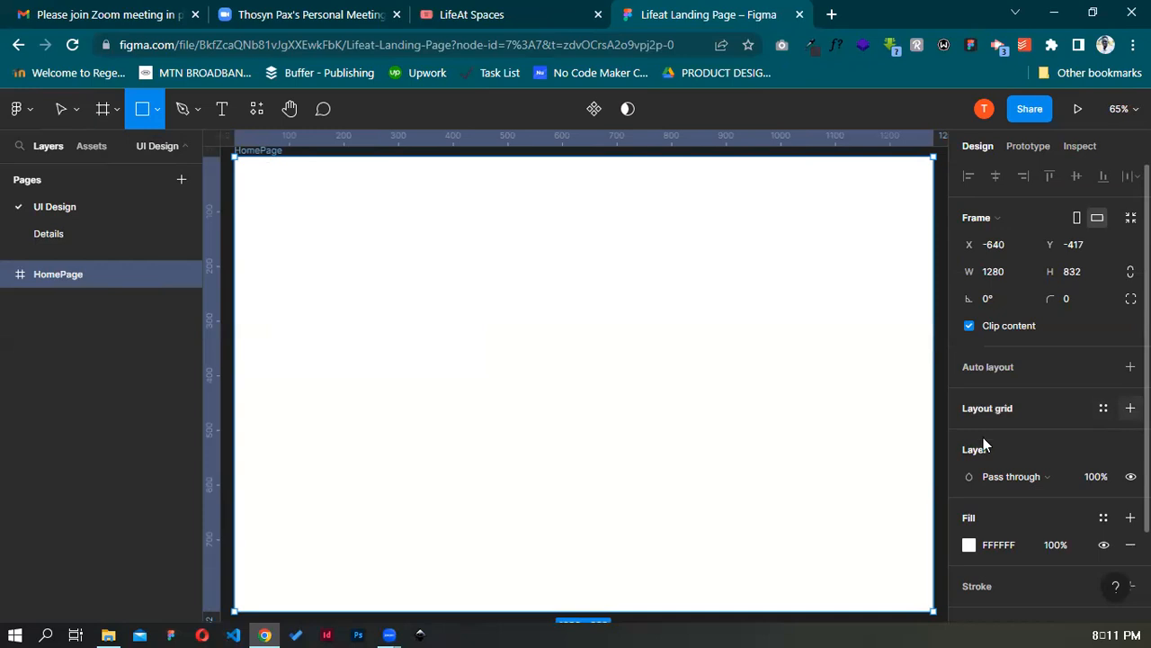
click(1131, 408)
click(970, 436)
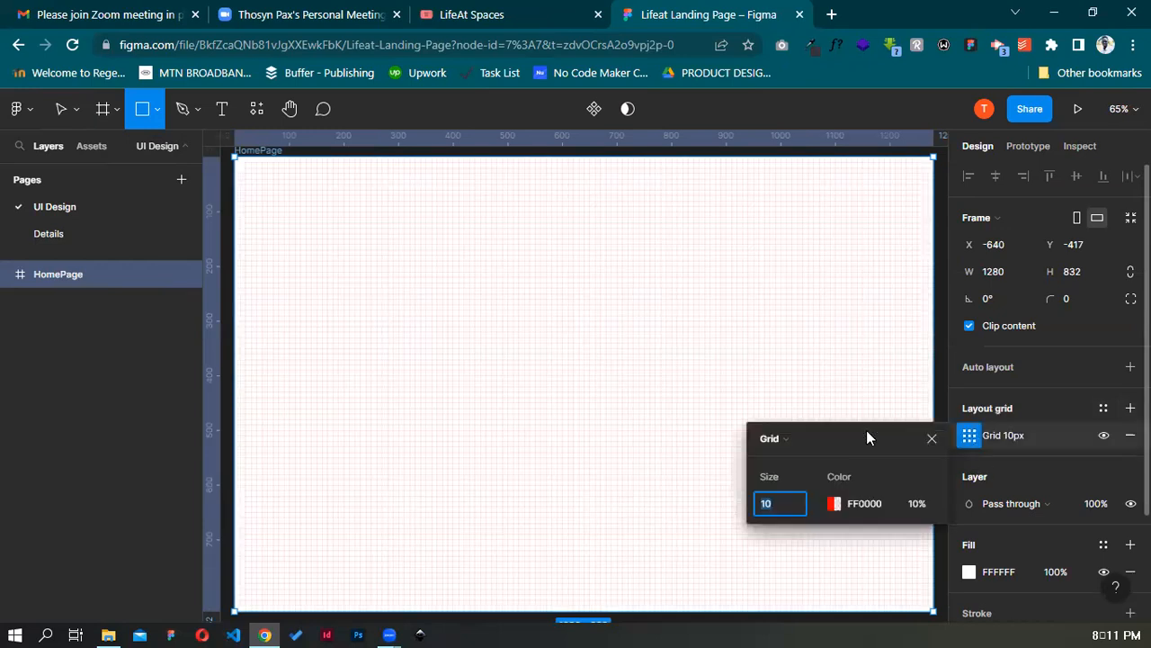
click(801, 439)
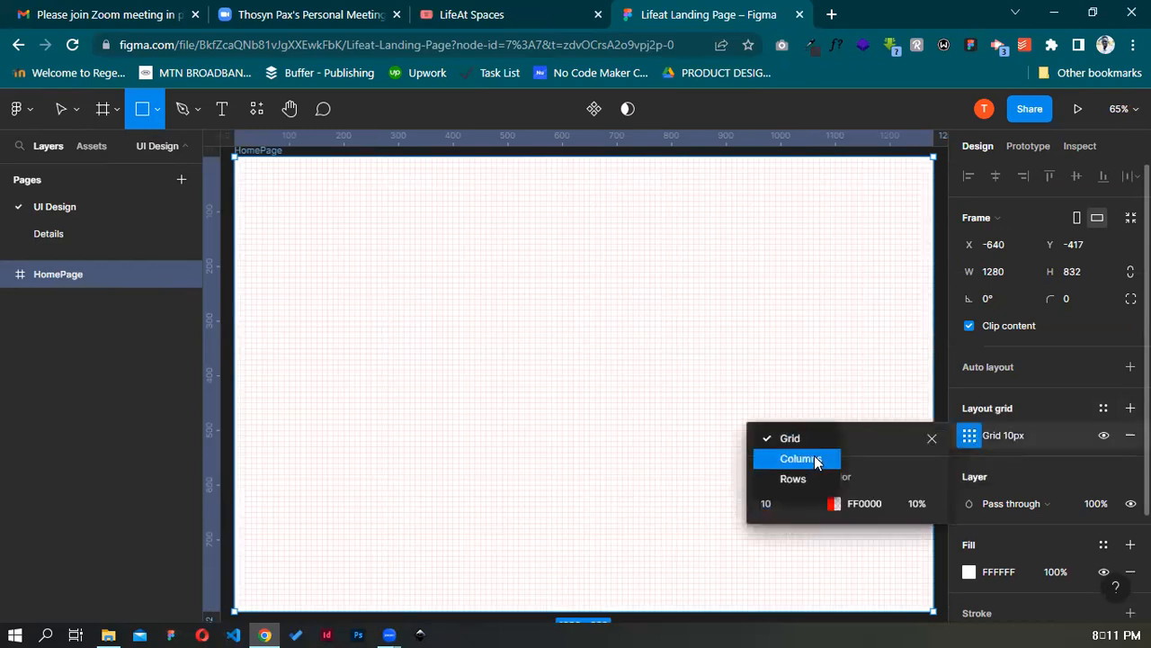
click(774, 464)
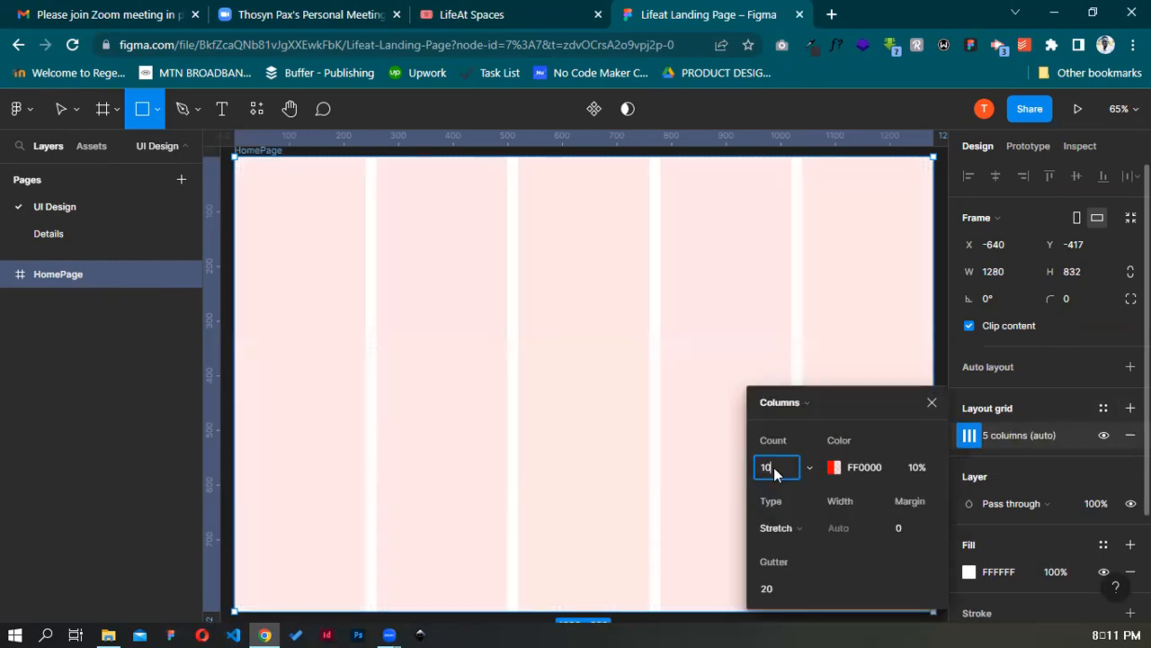
key(Return)
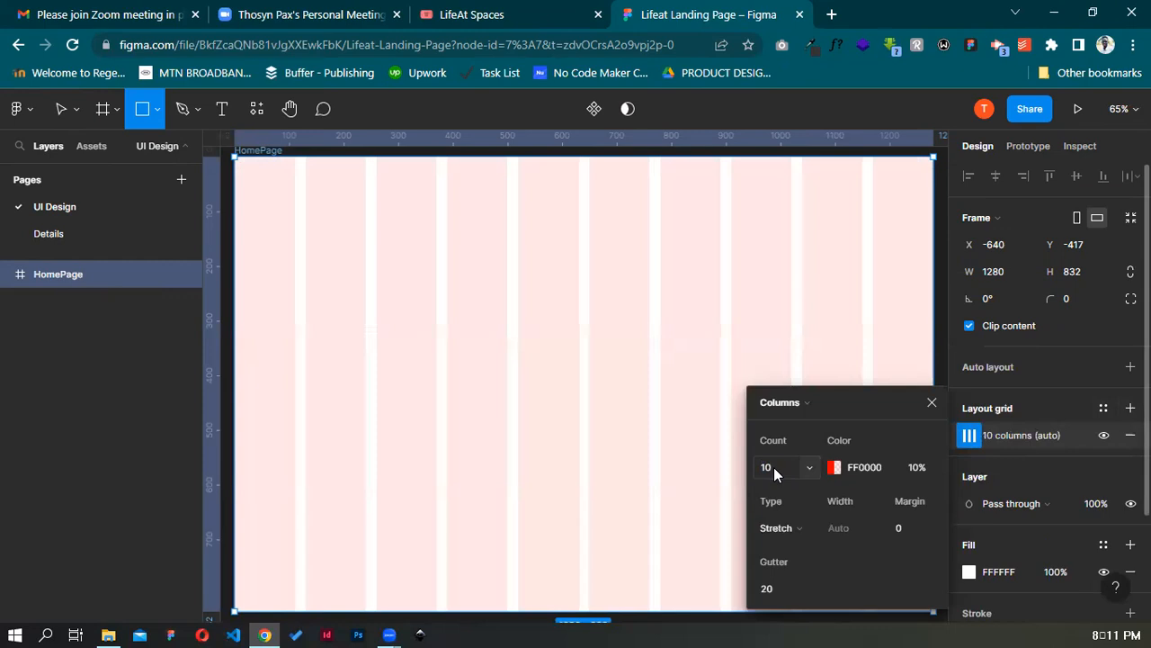
click(774, 466)
key(Return)
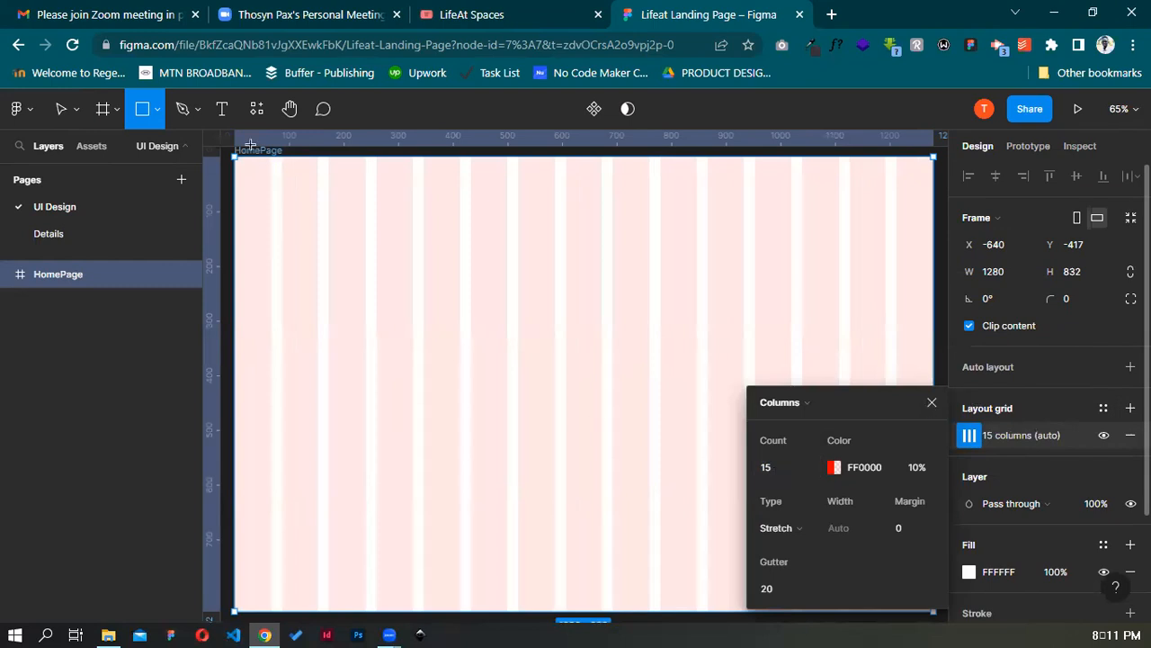
key(Escape)
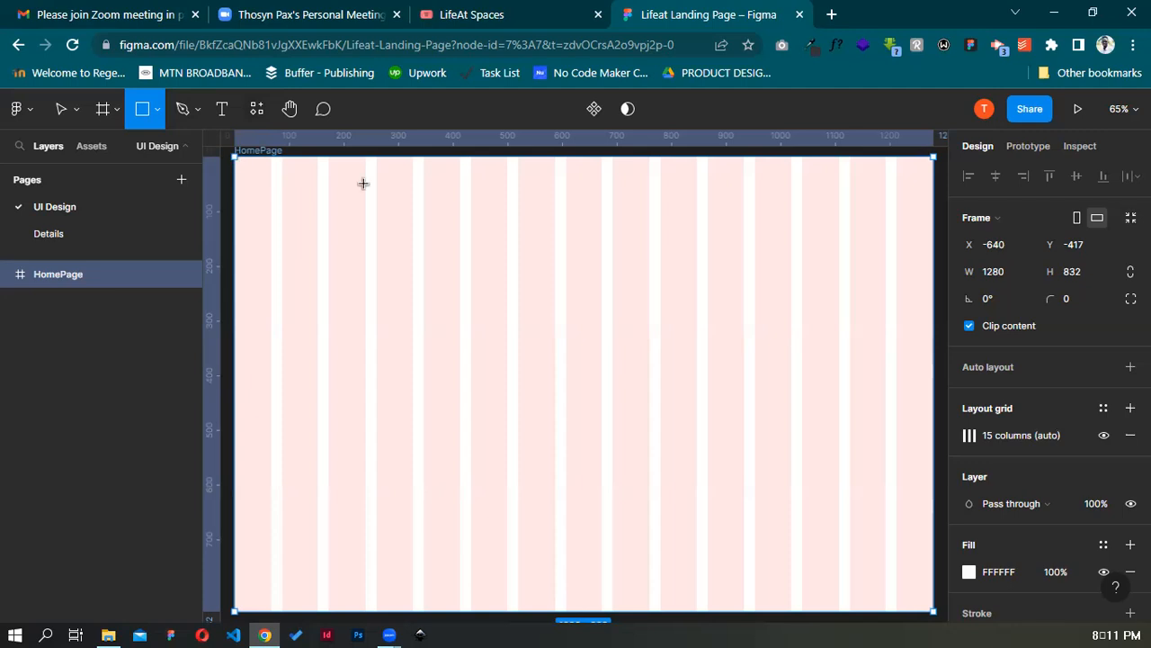
Draw a full-width header rectangle of 1280×70 along the HomePage frame's top edge, comparing its height with the LifeAt website's header
mouse_move(495, 185)
mouse_down()
mouse_move(933, 193)
mouse_move(912, 188)
mouse_up()
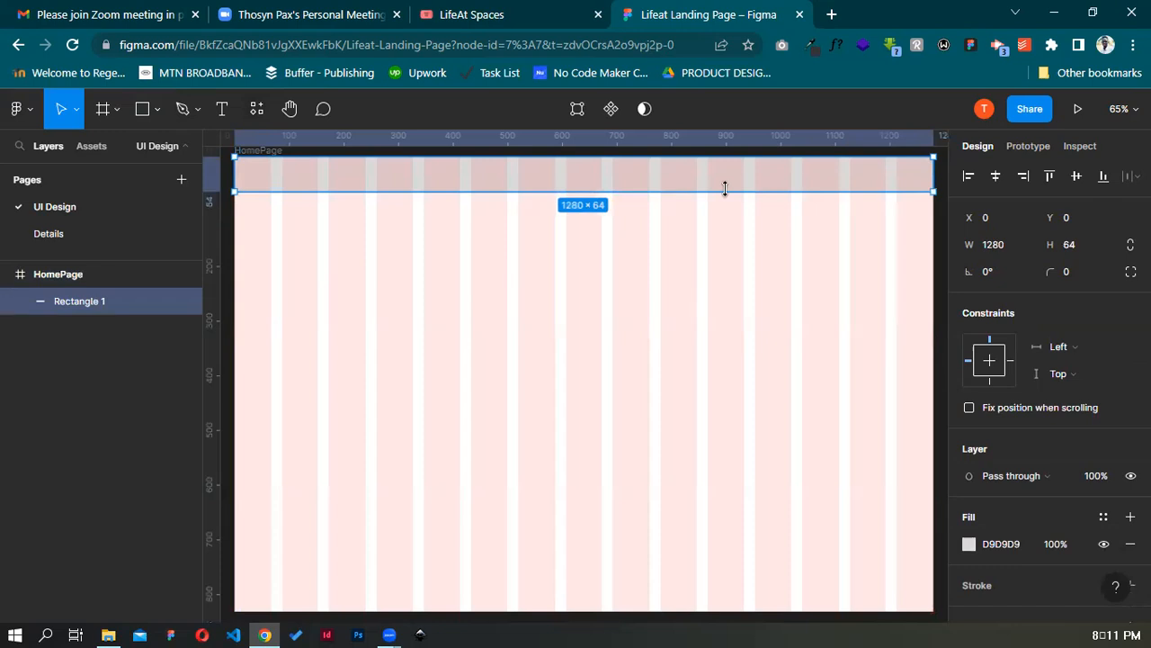
click(519, 7)
click(716, 7)
drag(642, 195, 642, 199)
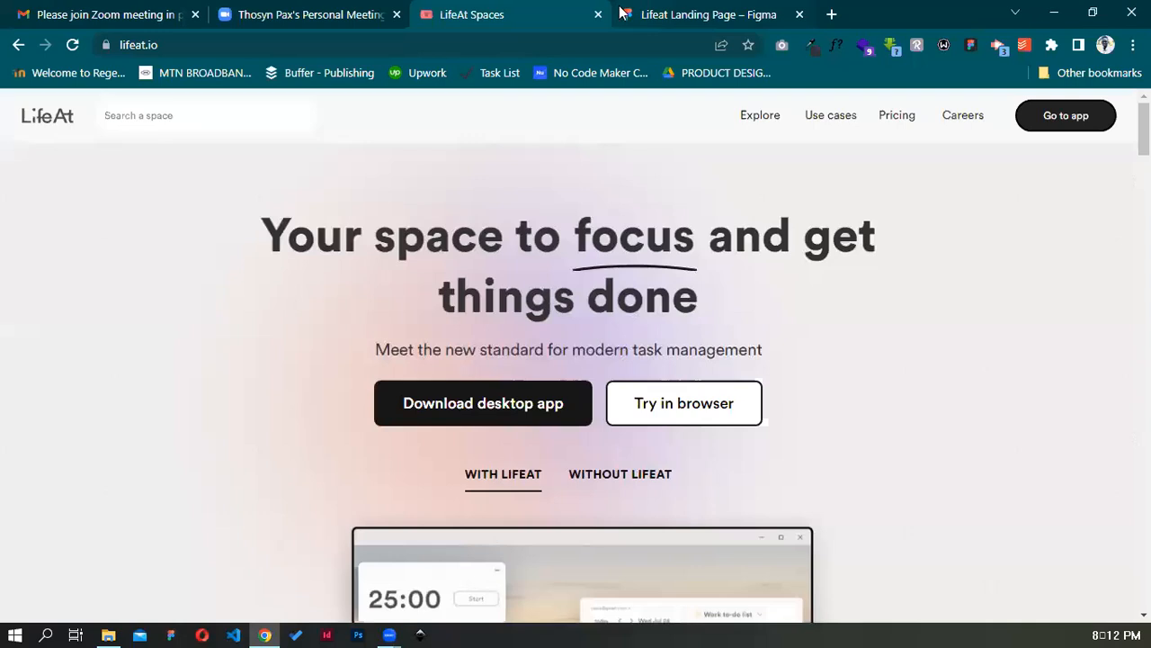
click(621, 8)
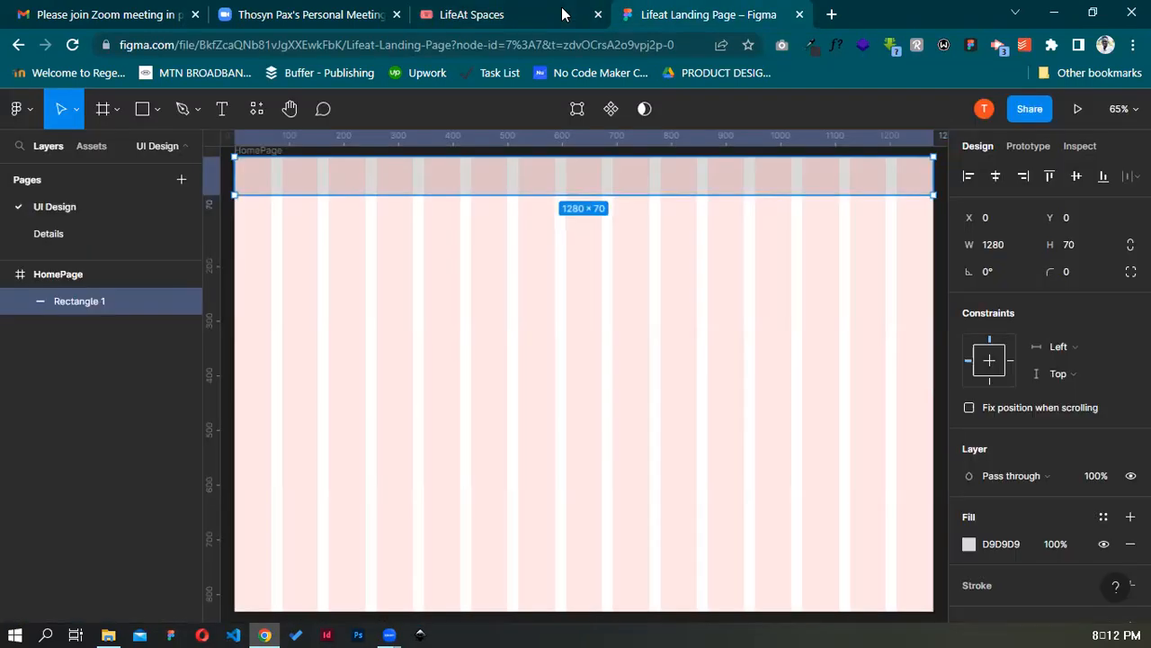
key(ctrl+shift+Tab)
click(662, 7)
key(ctrl+shift+Tab)
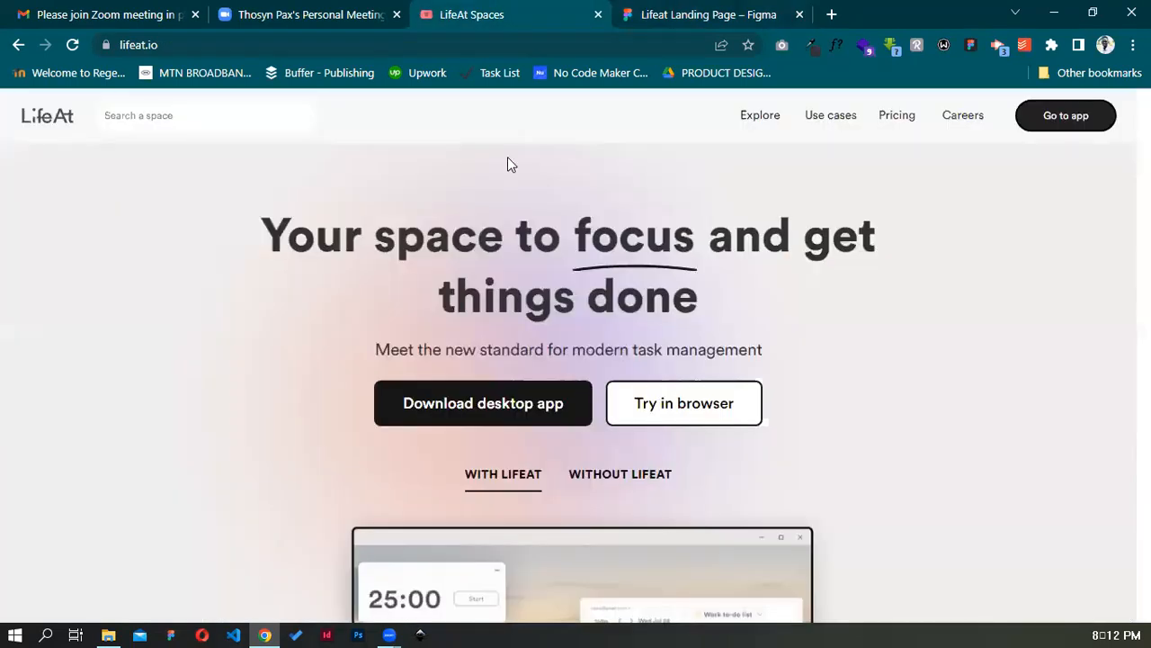
key(ctrl+Tab)
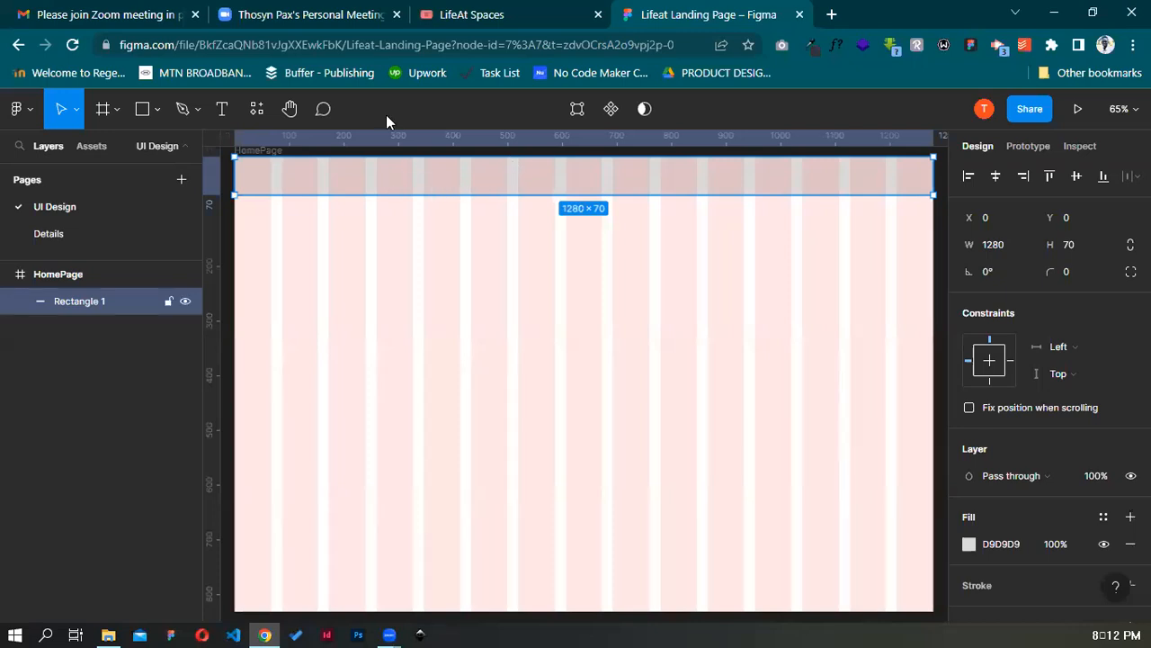
key(ctrl+shift+Tab)
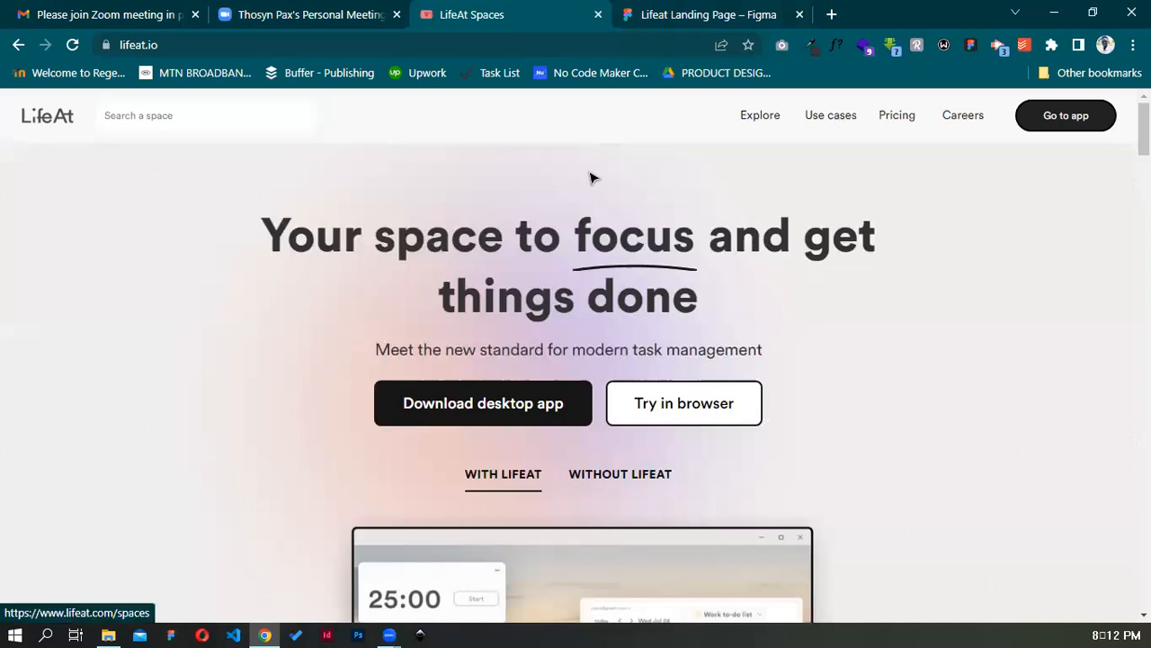
key(ctrl+Tab)
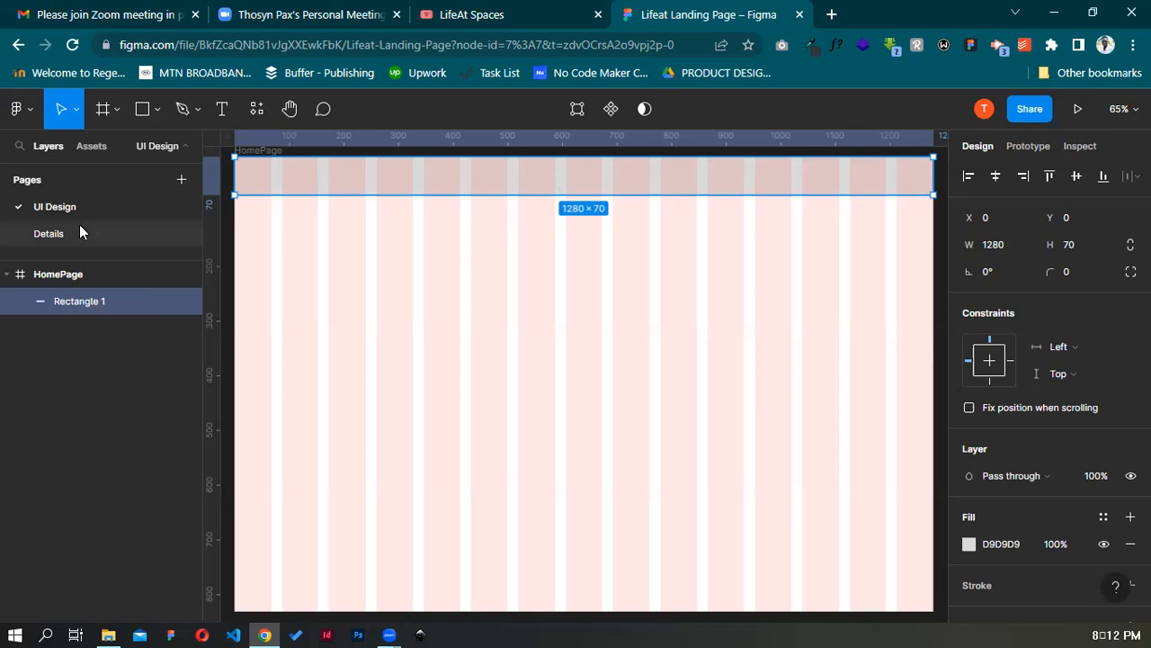
Copy the F8F8F8 colour from the first swatch on the Details page and apply it as the header rectangle's fill
click(171, 237)
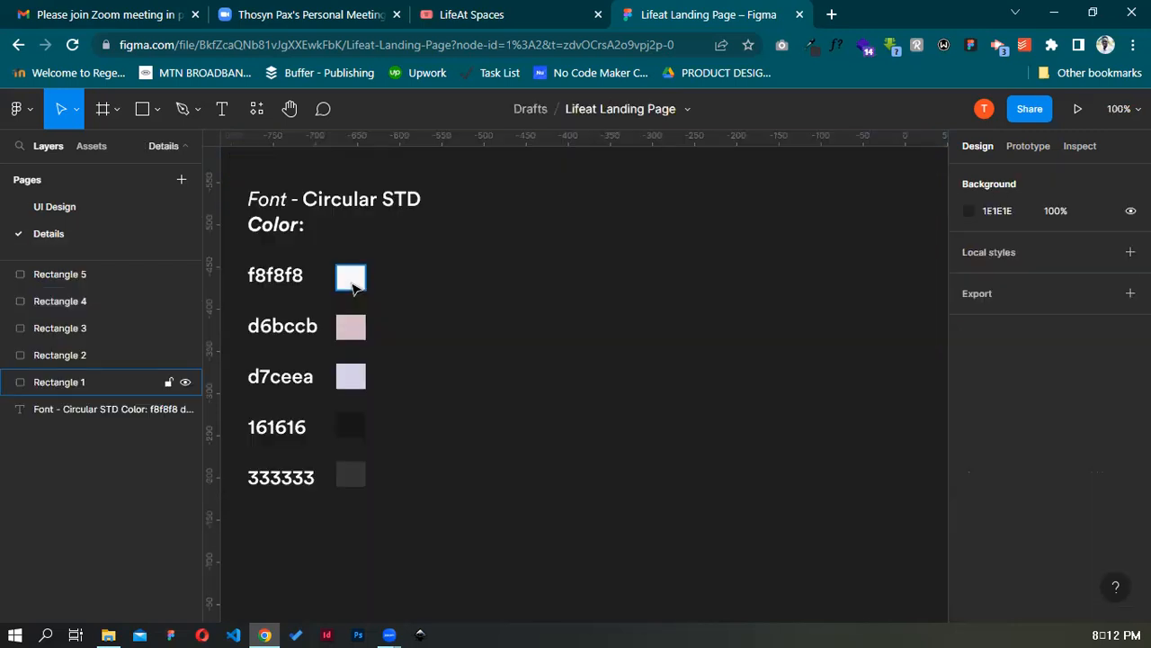
click(993, 407)
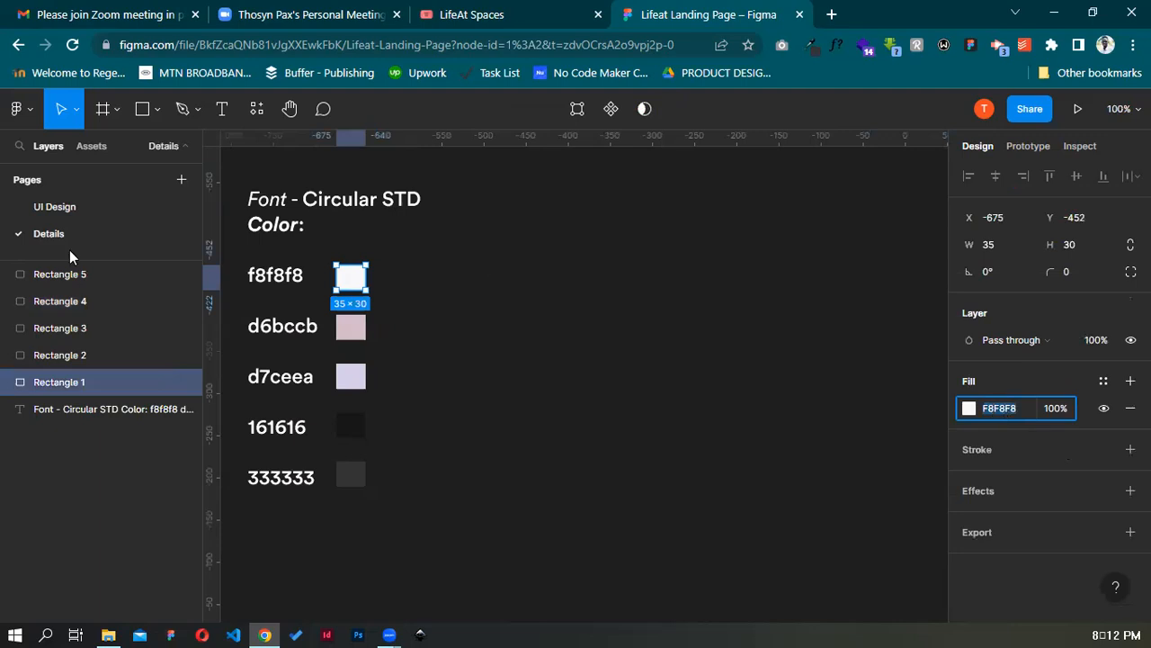
click(127, 214)
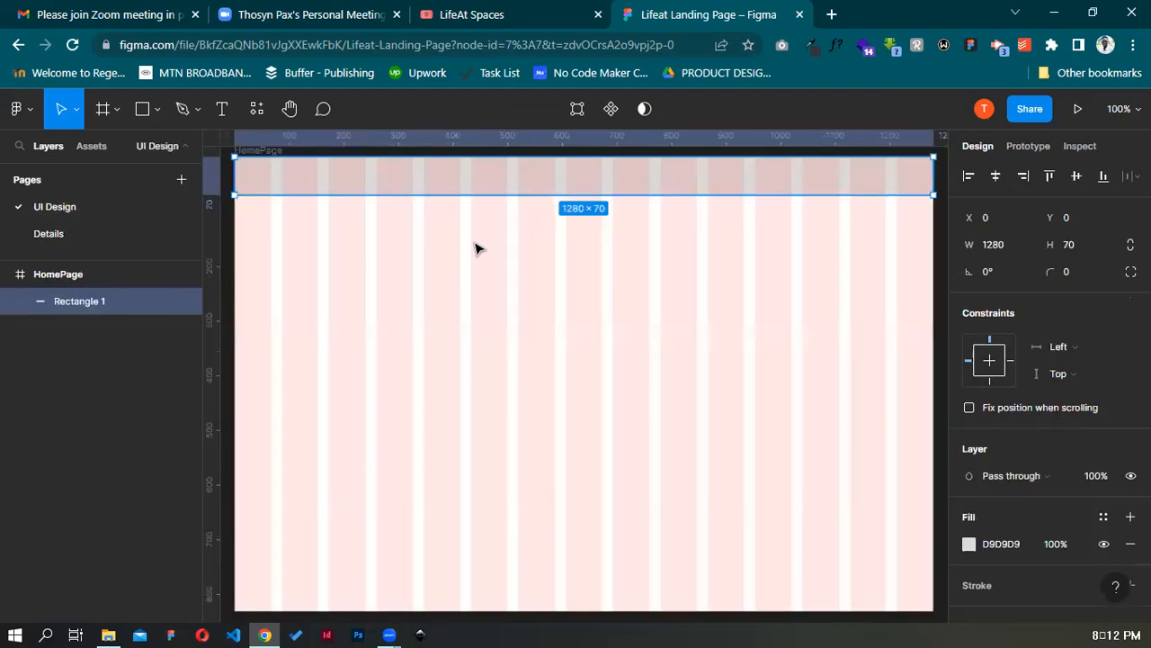
click(1005, 545)
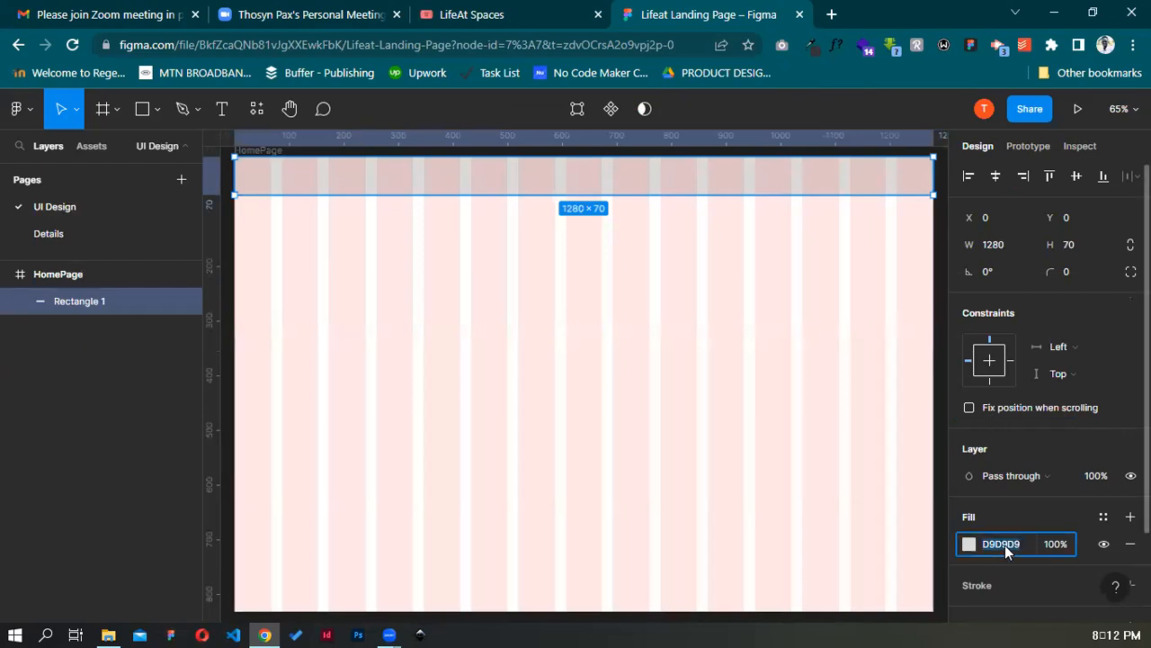
key(Return)
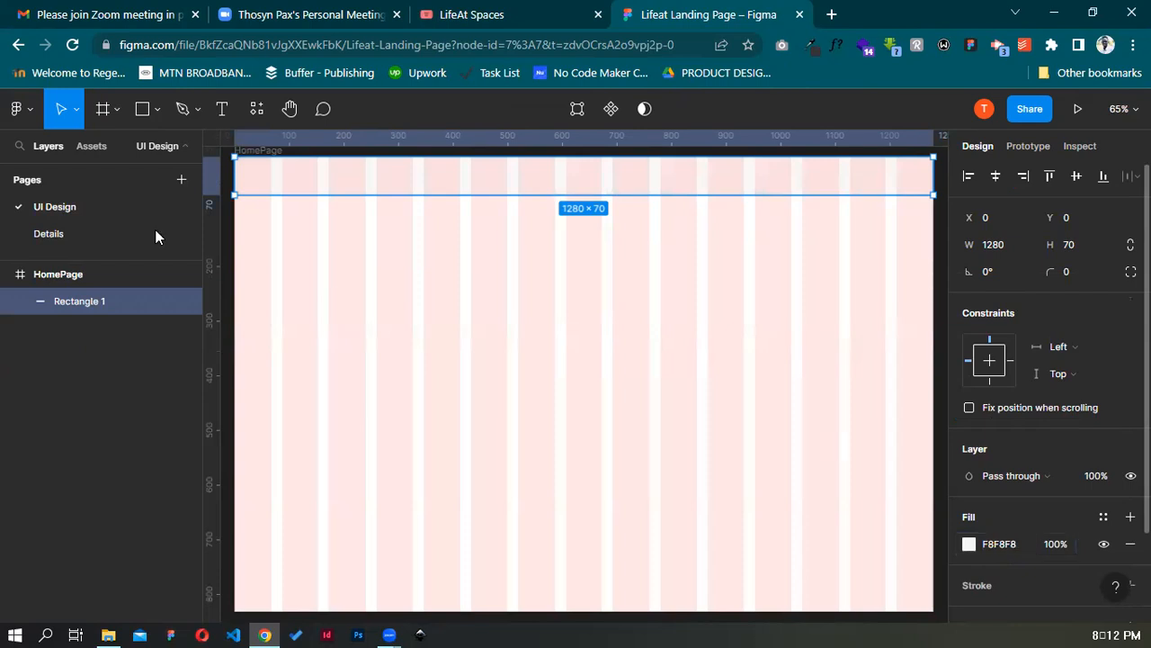
Review the colour list on the Details page with nothing selected, and return to the UI Design page
click(131, 235)
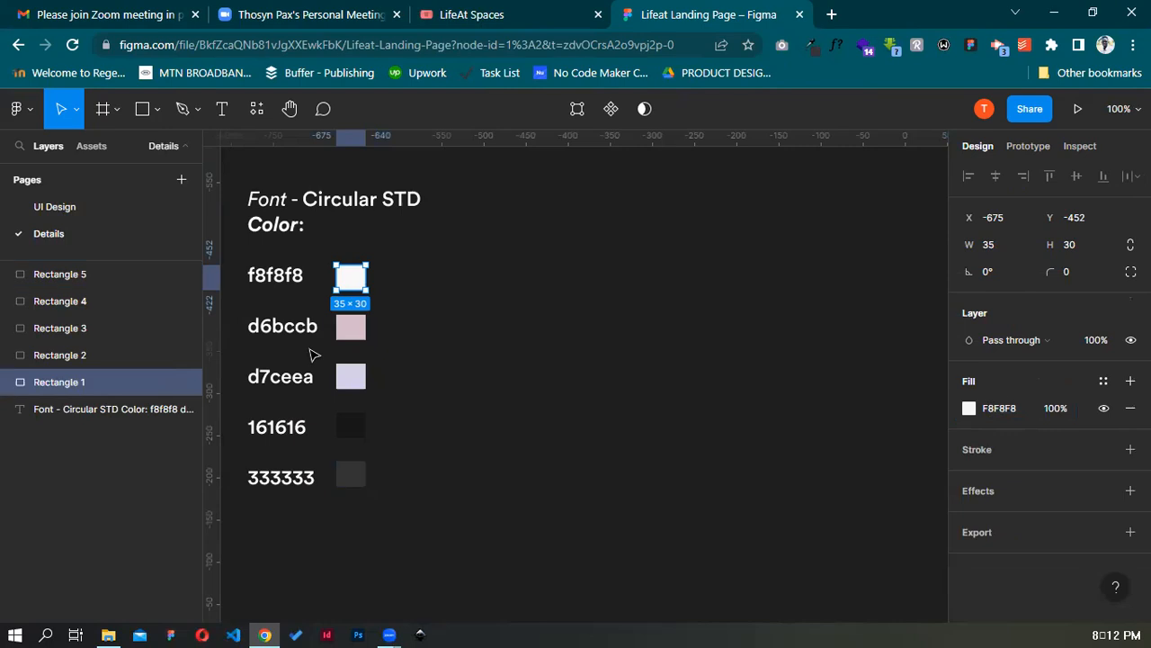
click(355, 405)
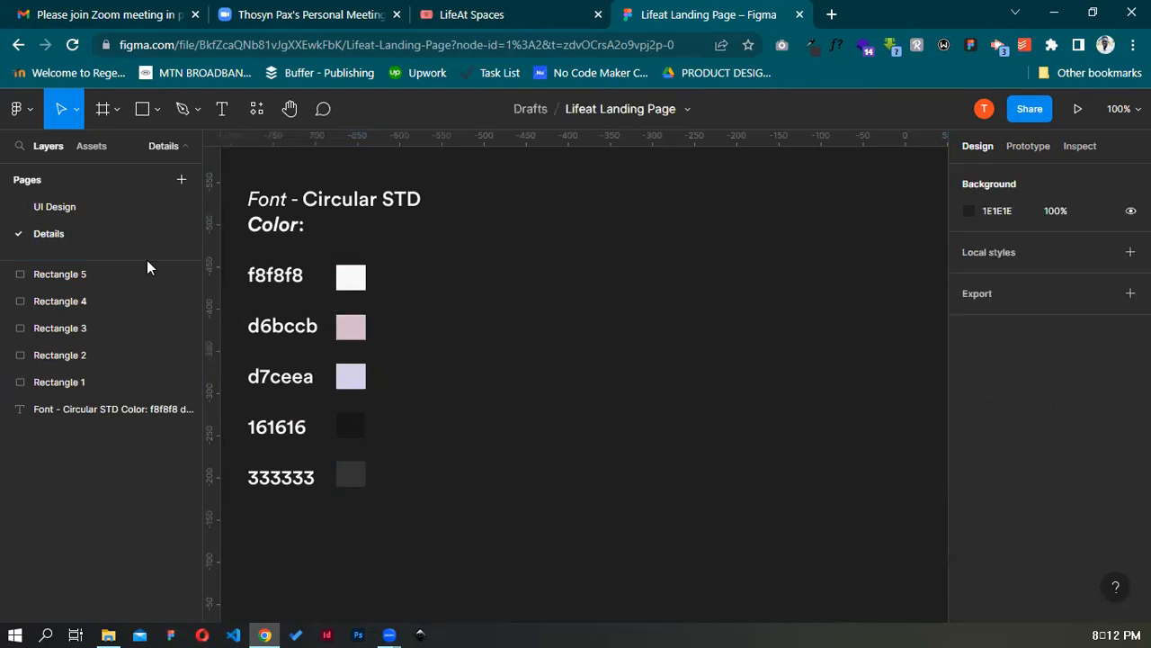
click(90, 206)
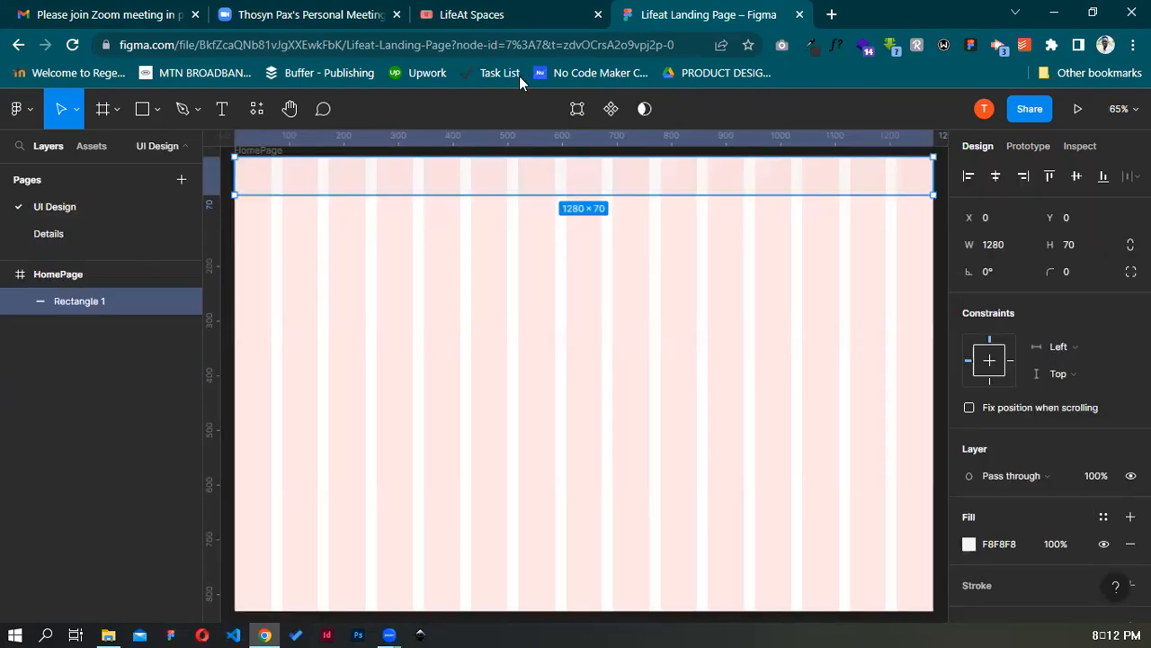
Place vertical guides about 33 px inside the HomePage frame's left and right edges, using the LifeAt website's header margins as reference
click(540, 7)
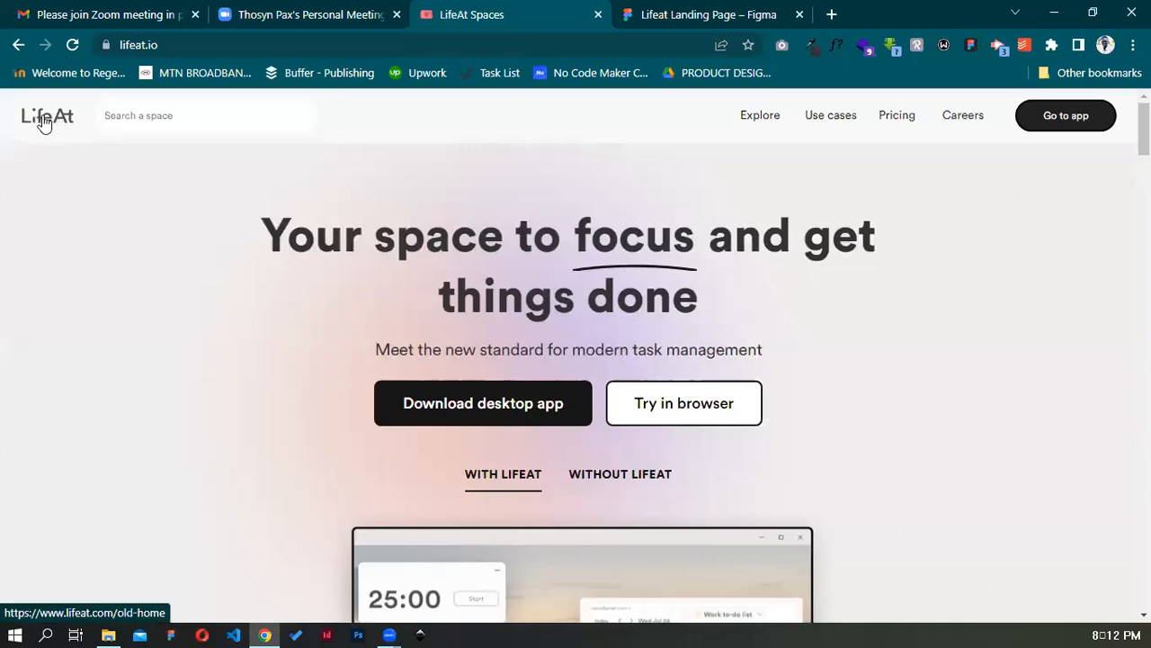
click(650, 8)
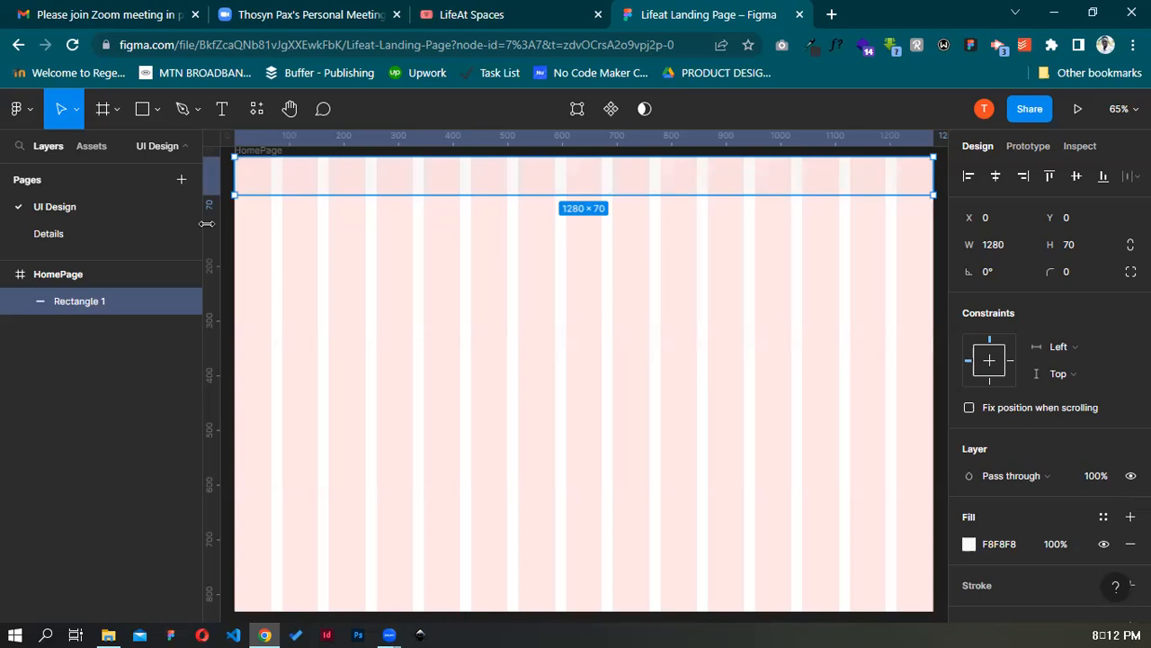
drag(257, 228, 251, 228)
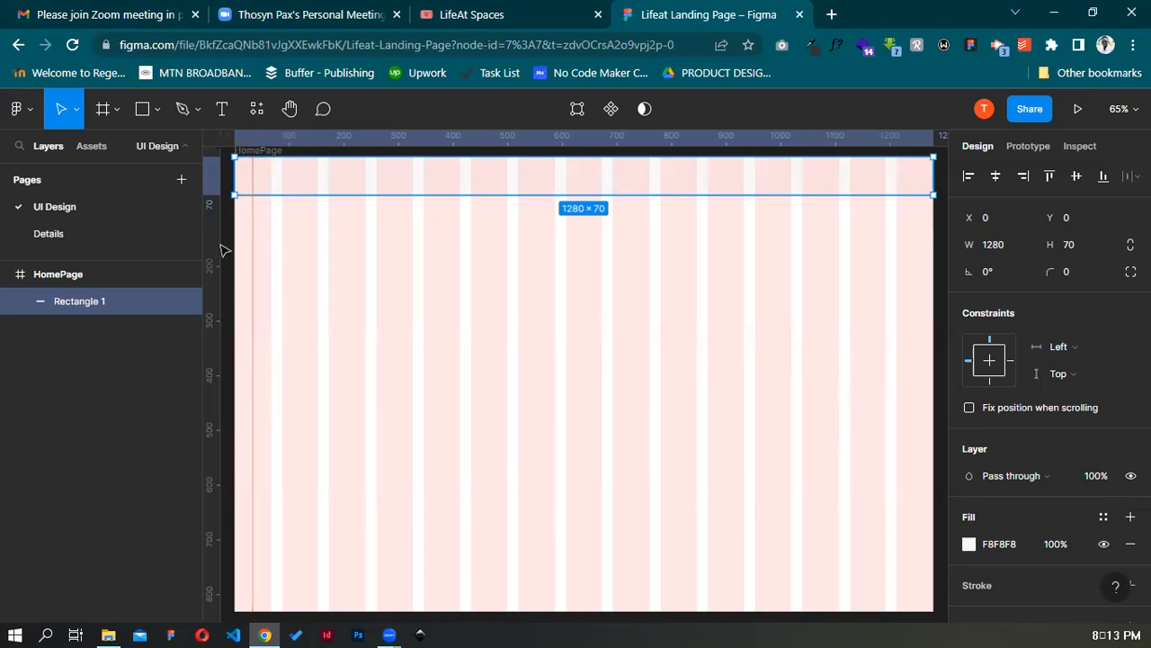
drag(748, 257, 916, 272)
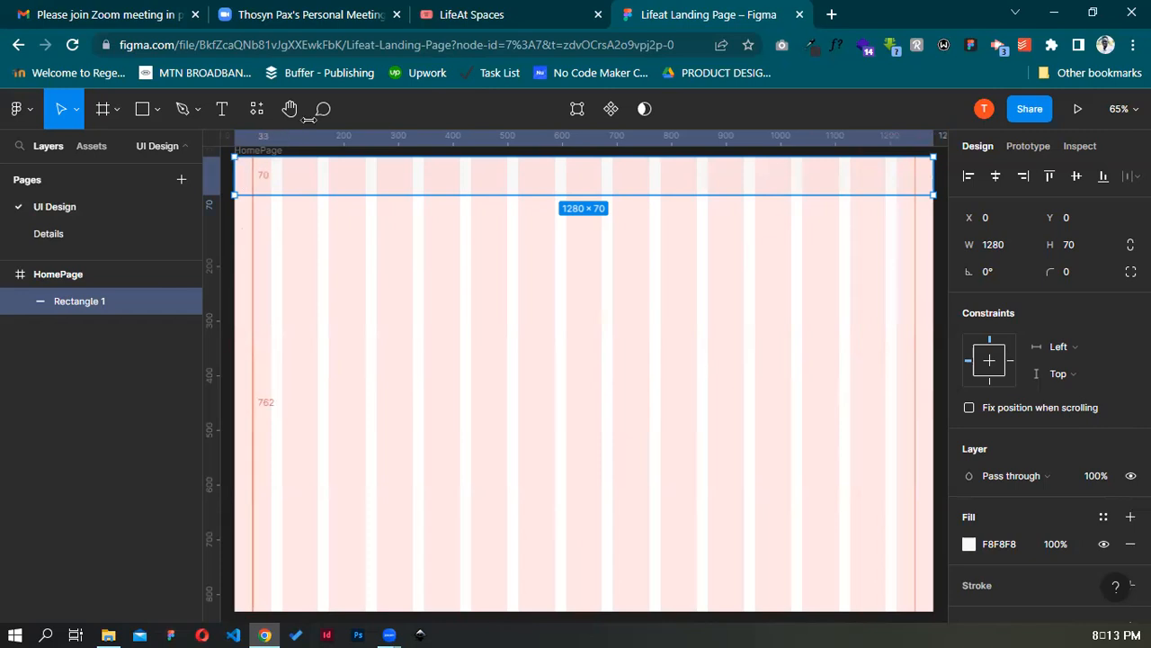
click(496, 9)
click(666, 7)
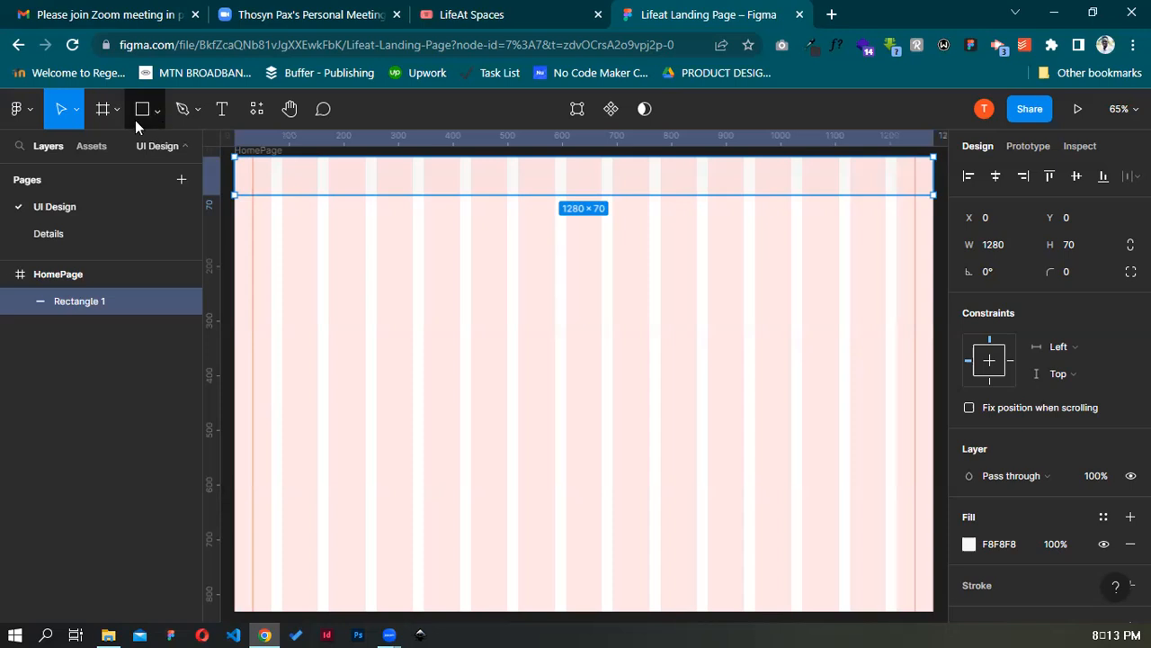
Import the LifeAt Logo file from the Desktop's Lifeat folder into the HomePage frame
click(142, 110)
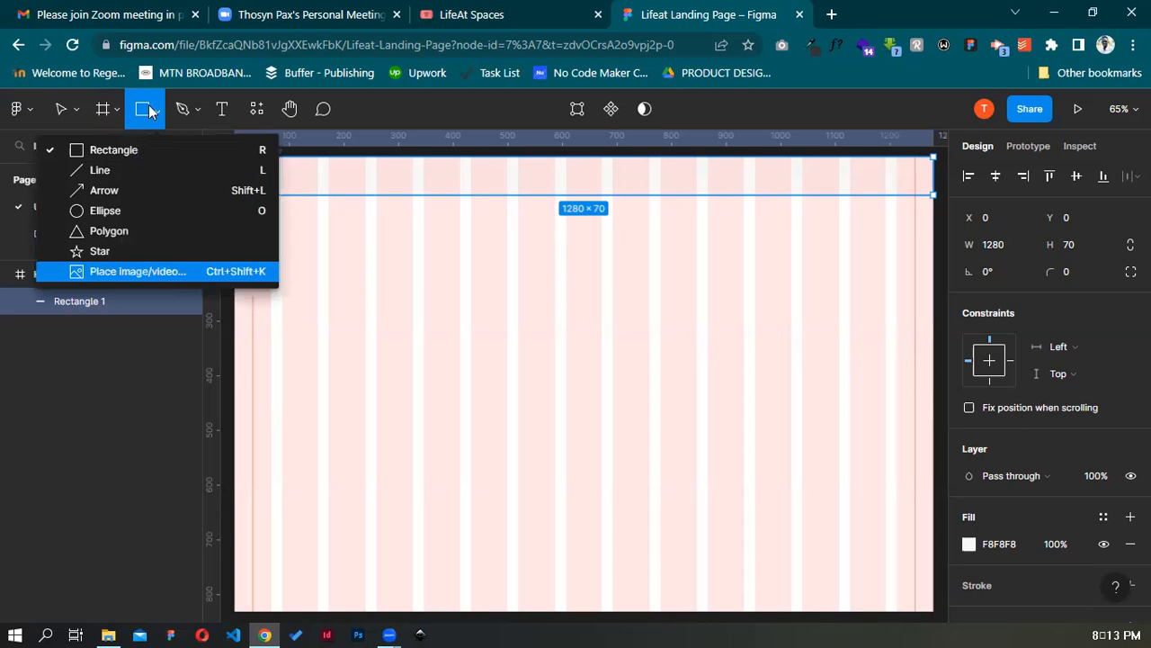
click(112, 627)
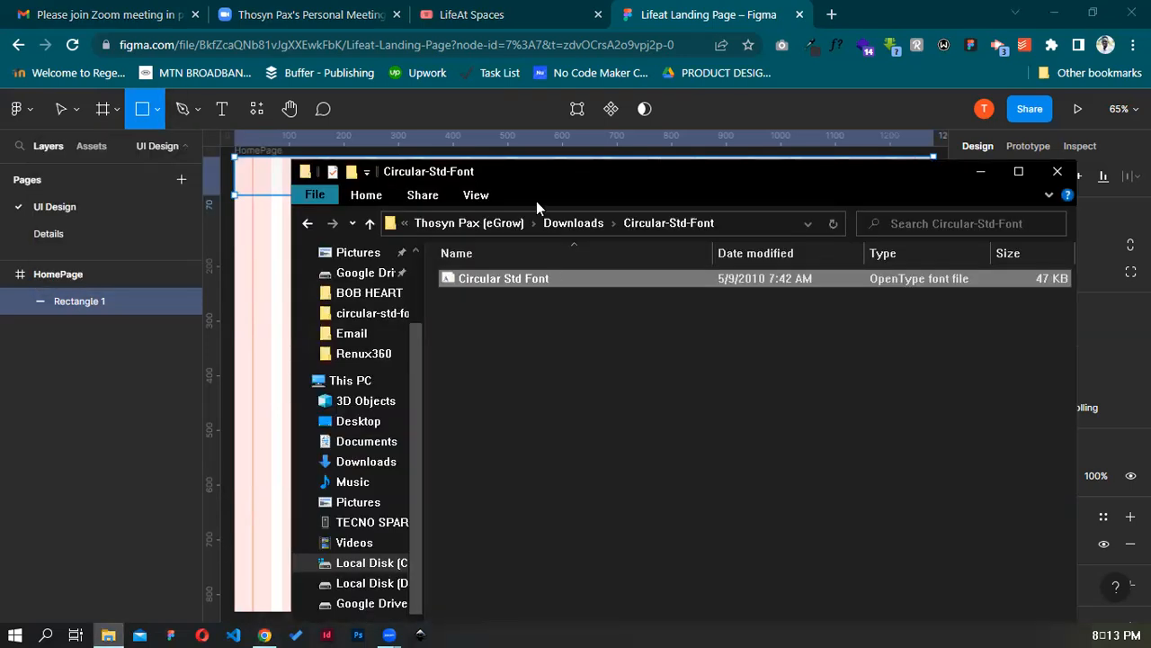
drag(487, 170, 479, 147)
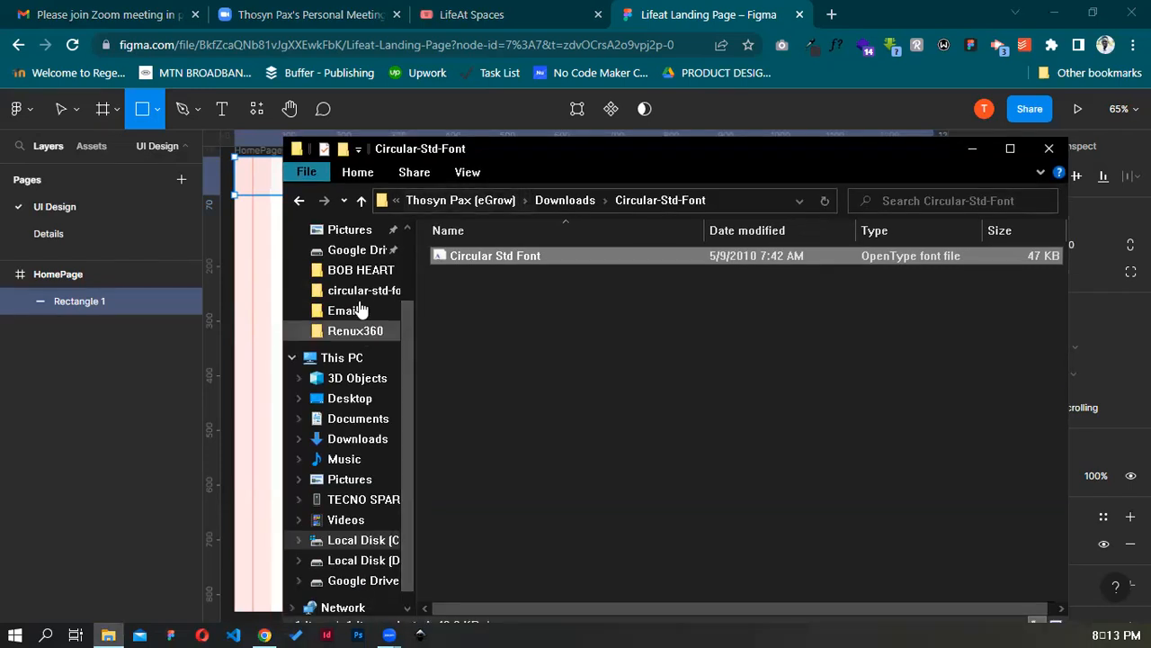
scroll(403, 237, up, 1)
click(349, 229)
double_click(483, 256)
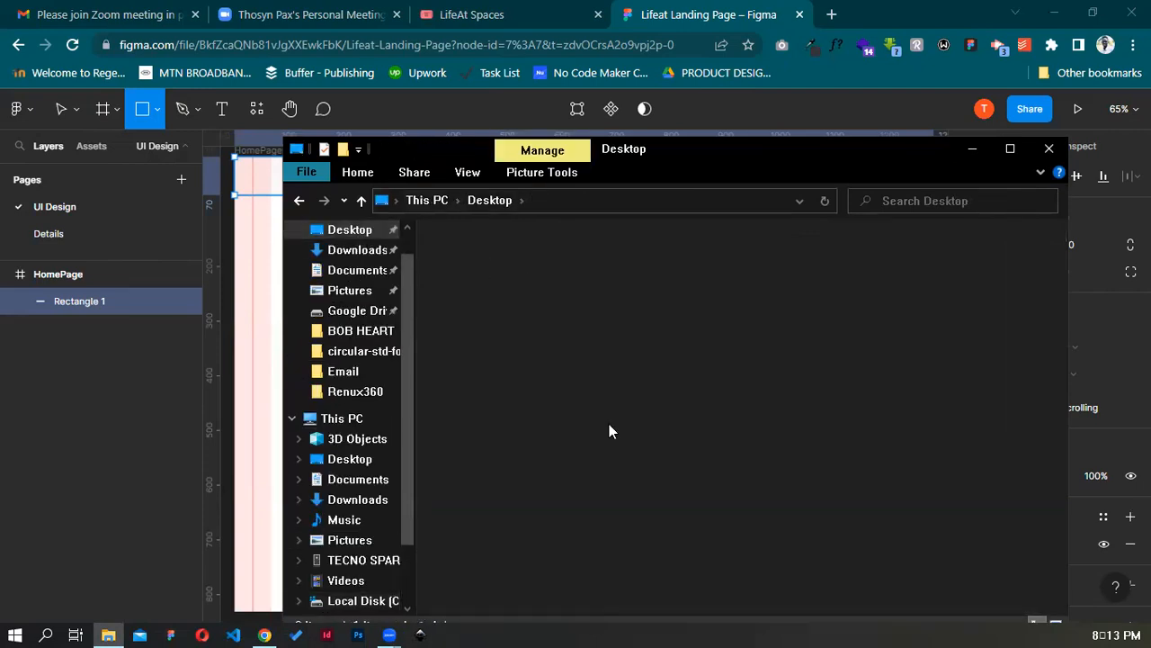
click(477, 300)
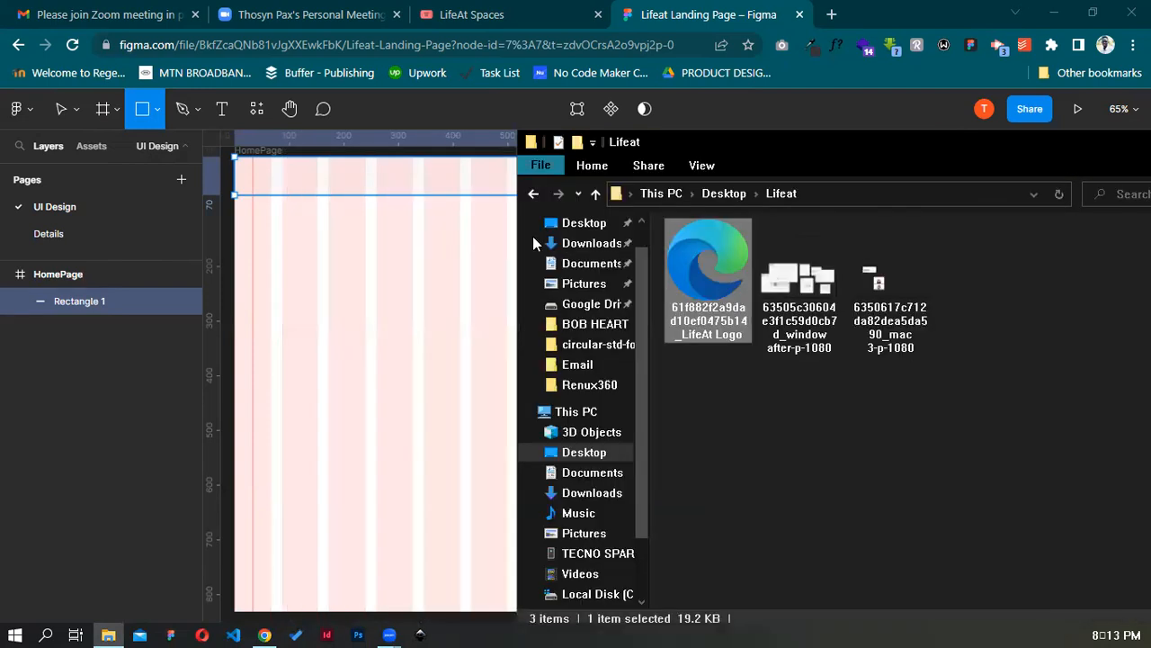
drag(535, 243, 435, 389)
key(v)
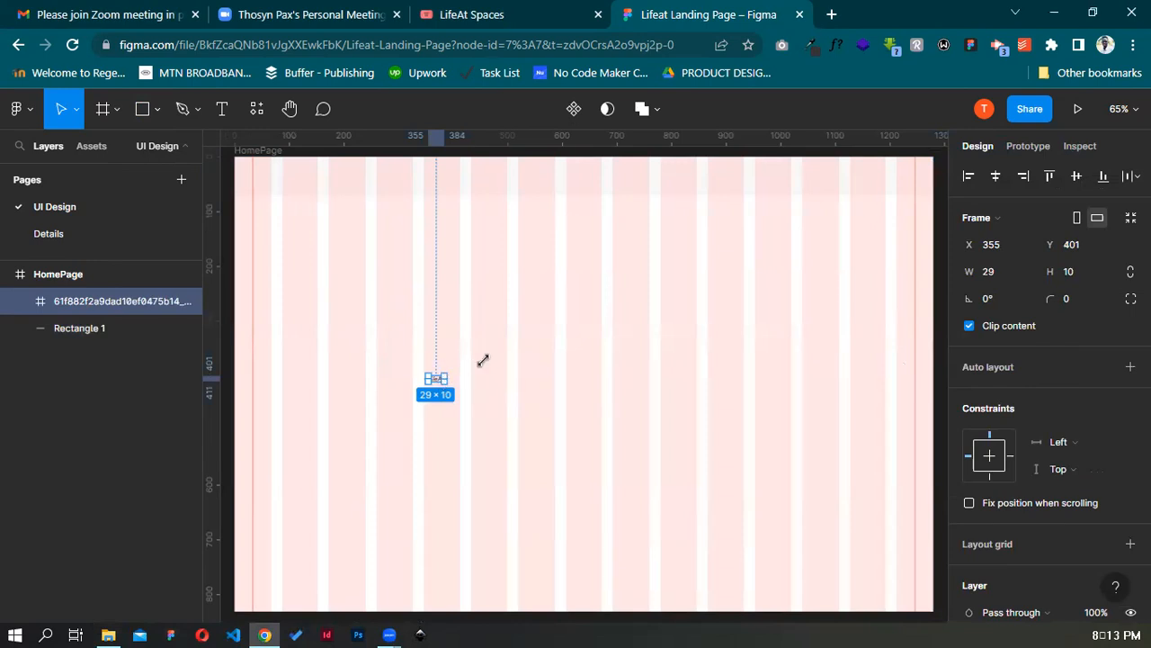
Scale the imported LifeAt logo to about 108 × 37 and place it at the header's left end, about X 25, Y 16
drag(503, 350, 527, 341)
scroll(497, 410, up, 1)
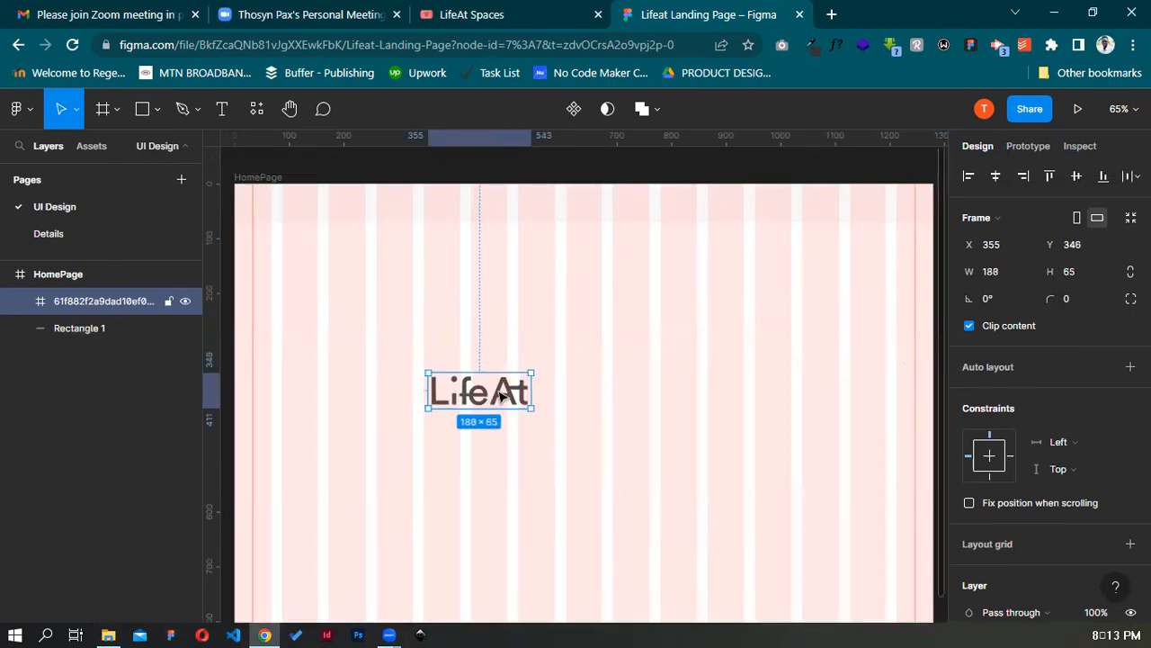
drag(371, 328, 319, 216)
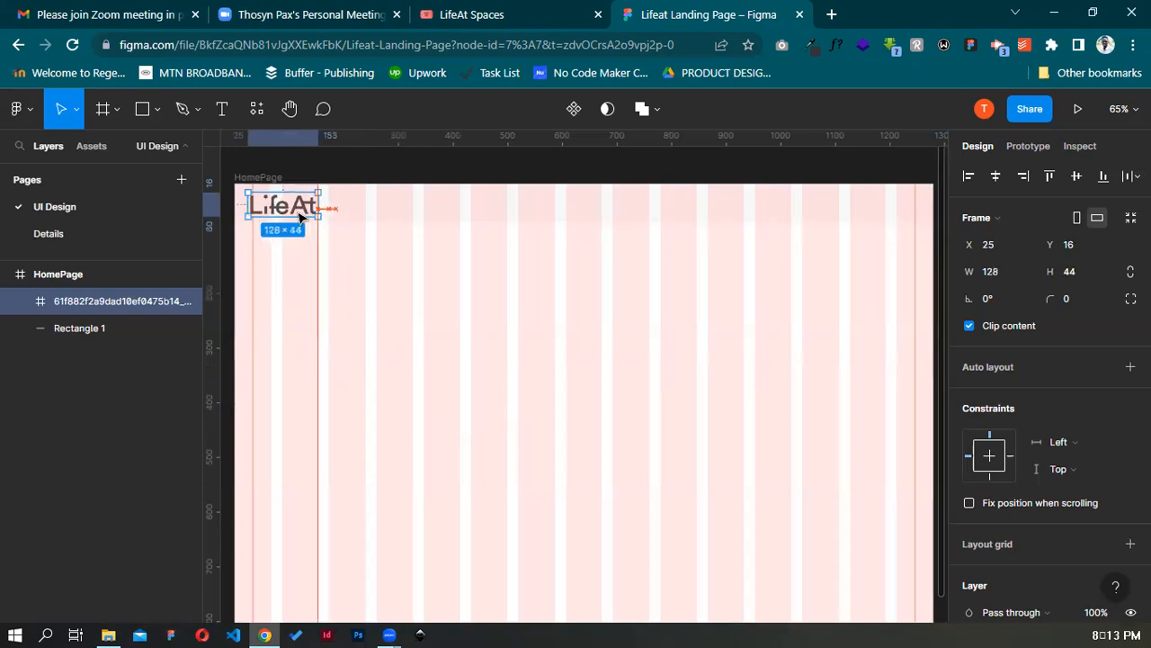
scroll(230, 220, up, 3)
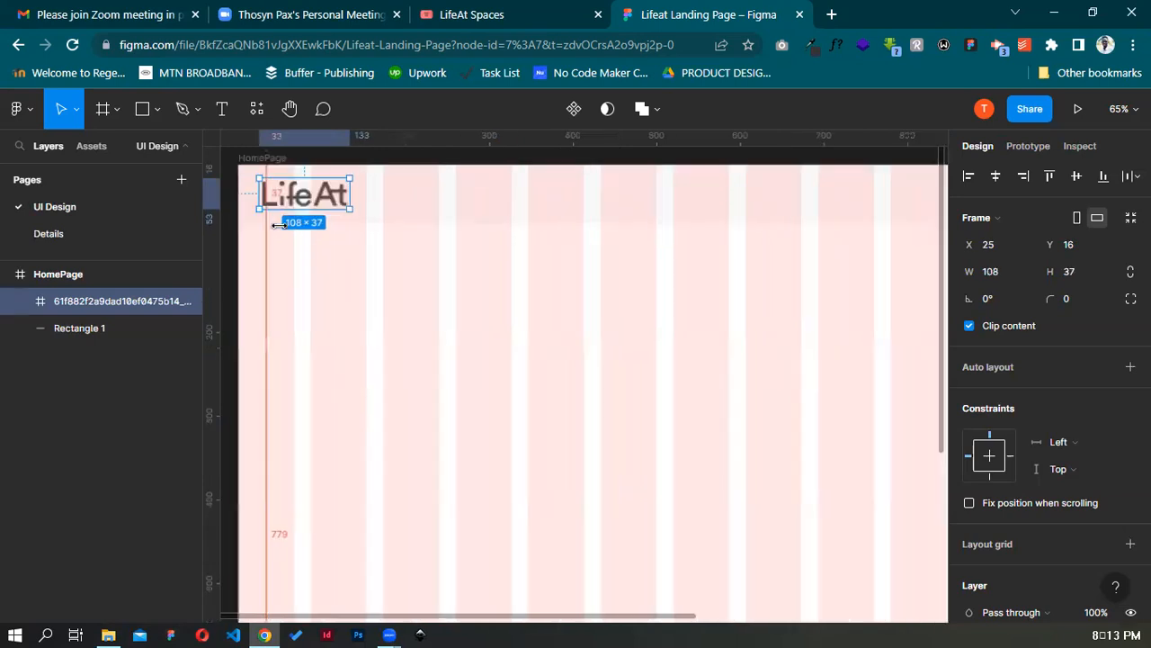
scroll(321, 277, up, 3)
scroll(311, 325, up, 3)
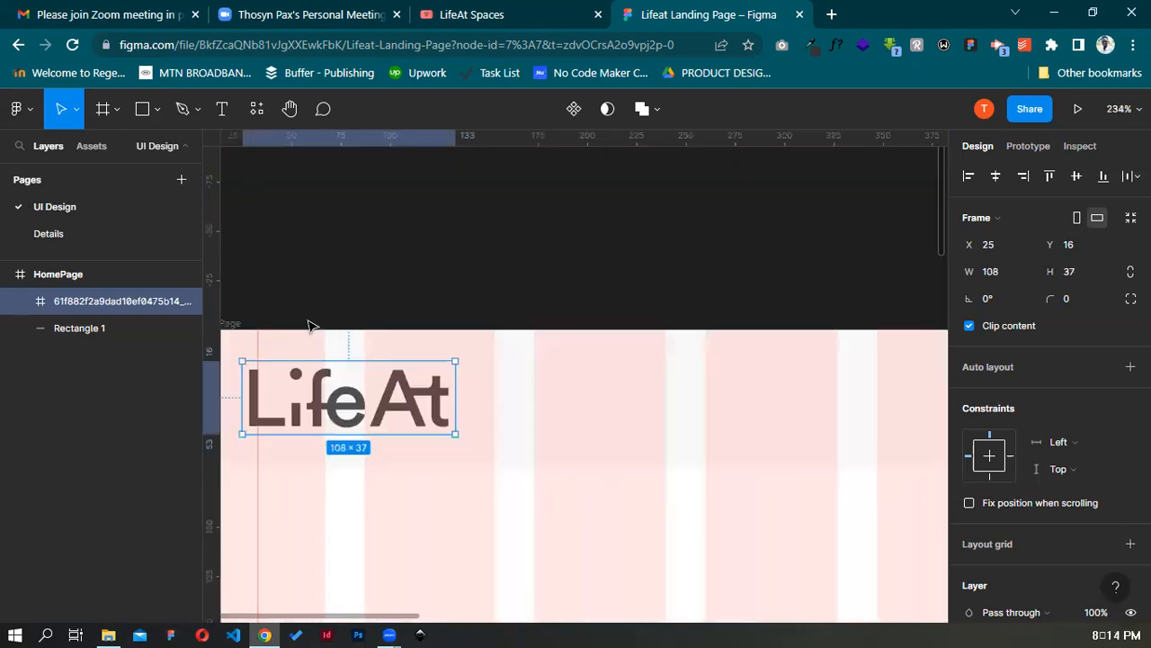
scroll(441, 330, left, 1)
scroll(434, 373, left, 3)
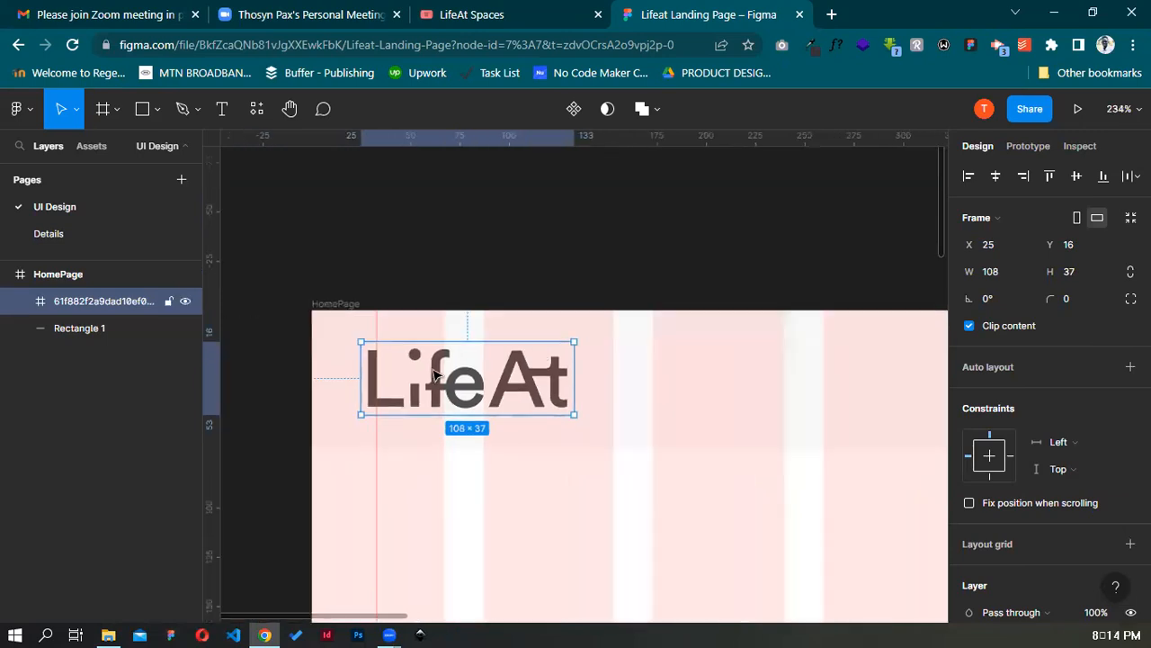
Nudge the logo to X 29, Y 12 so its first letter lines up with the left margin guide
key(shift+Right)
key(Up)
key(Up)
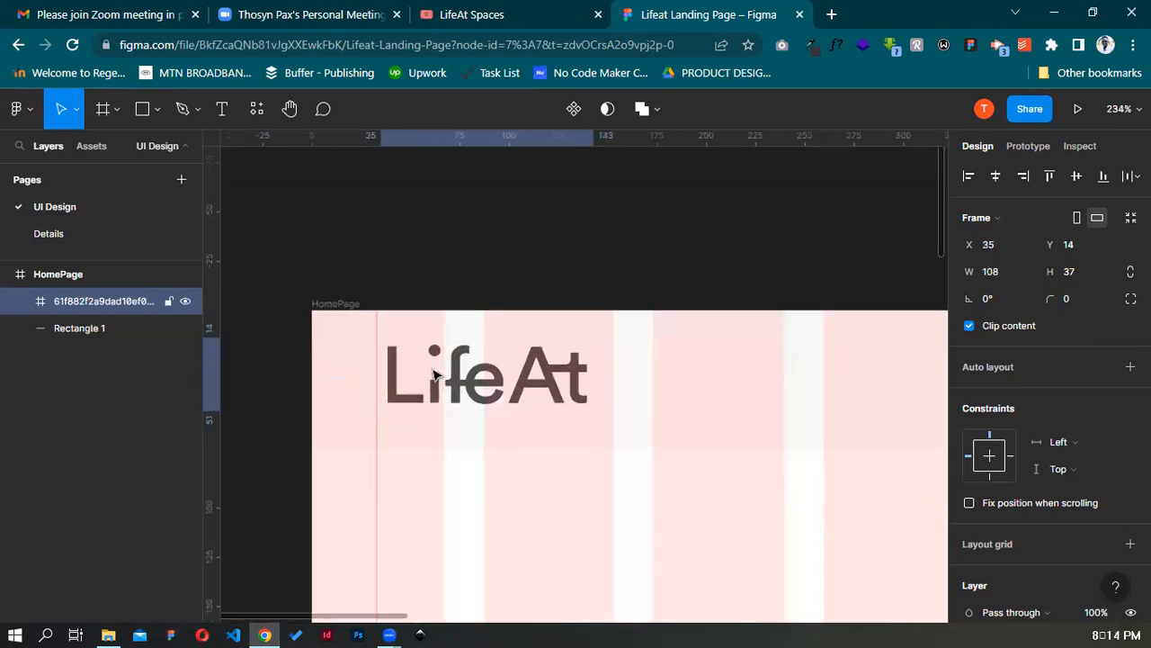
key(Left)
key(Left)
key(Up)
key(Left)
key(Left)
key(Left)
key(Left)
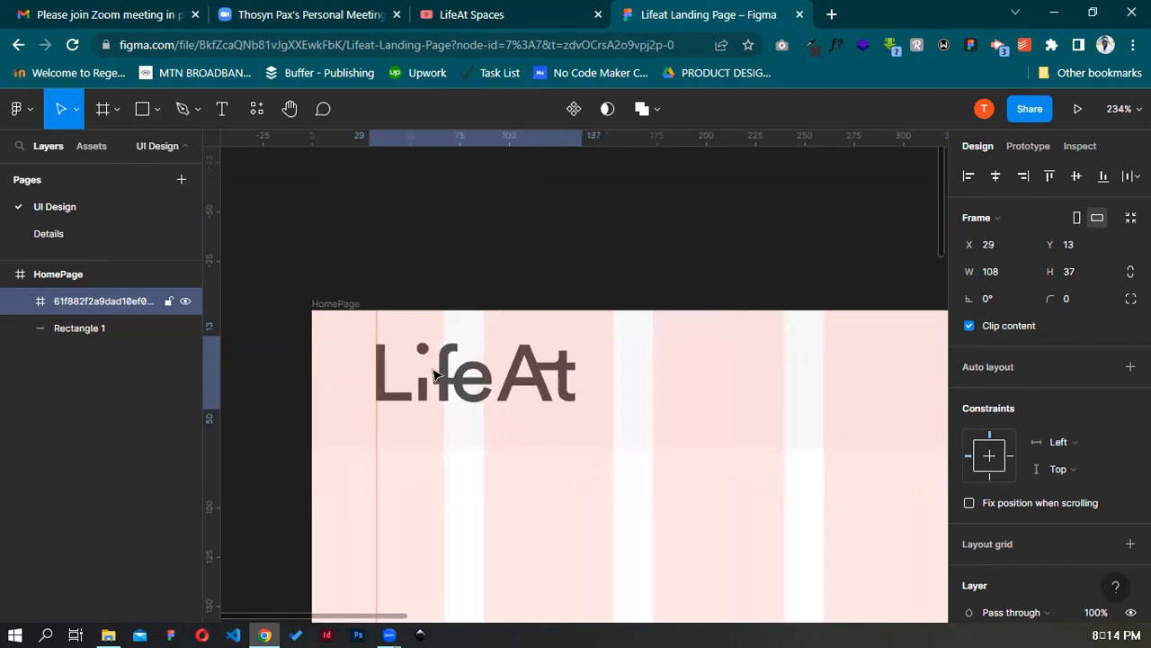
key(Right)
key(Up)
key(Left)
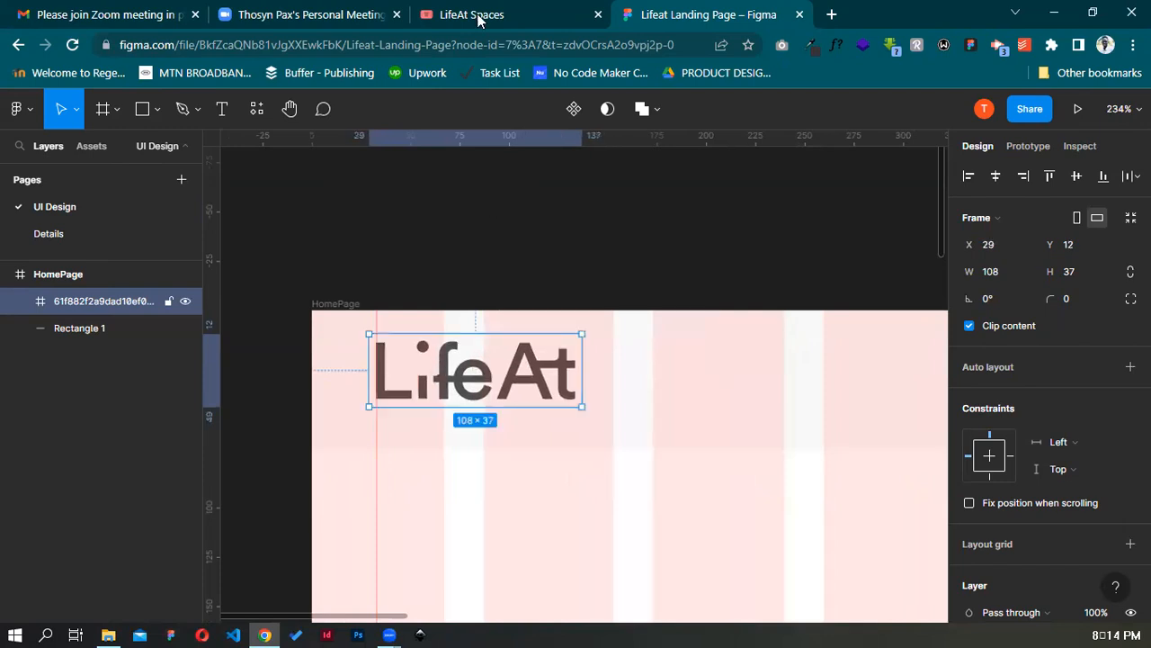
Shrink the logo proportionally to about 73 × 25 and nudge it to X 31, Y 19 within the header bar
drag(581, 406, 513, 382)
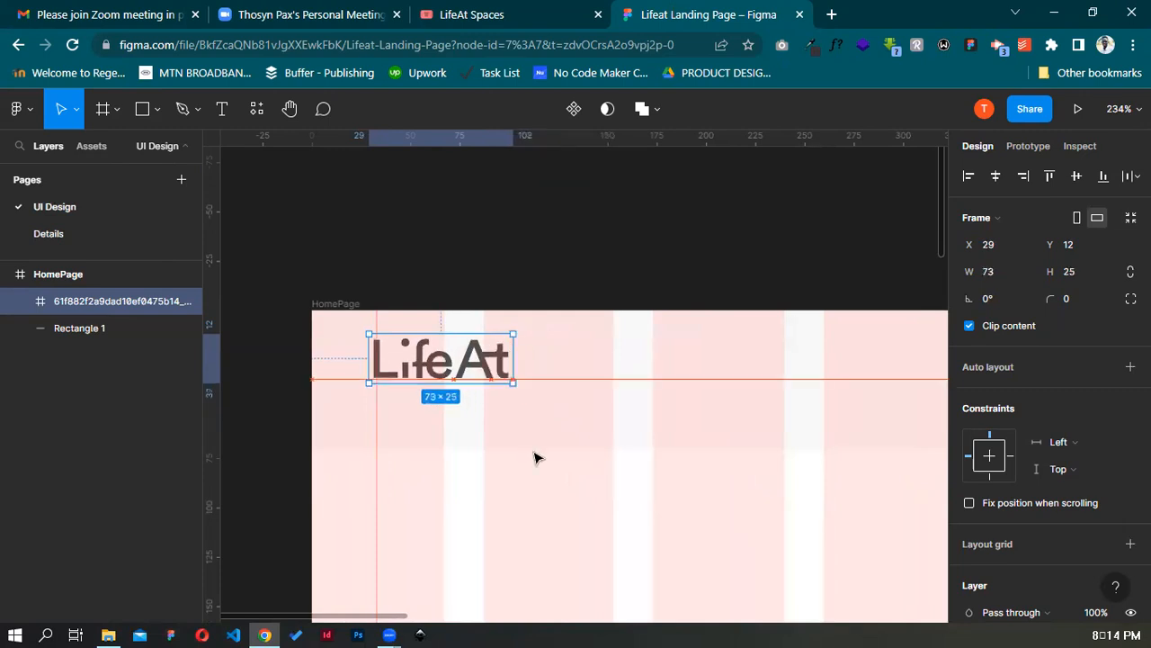
key(Down)
key(Down)
key(Down)
key(Right)
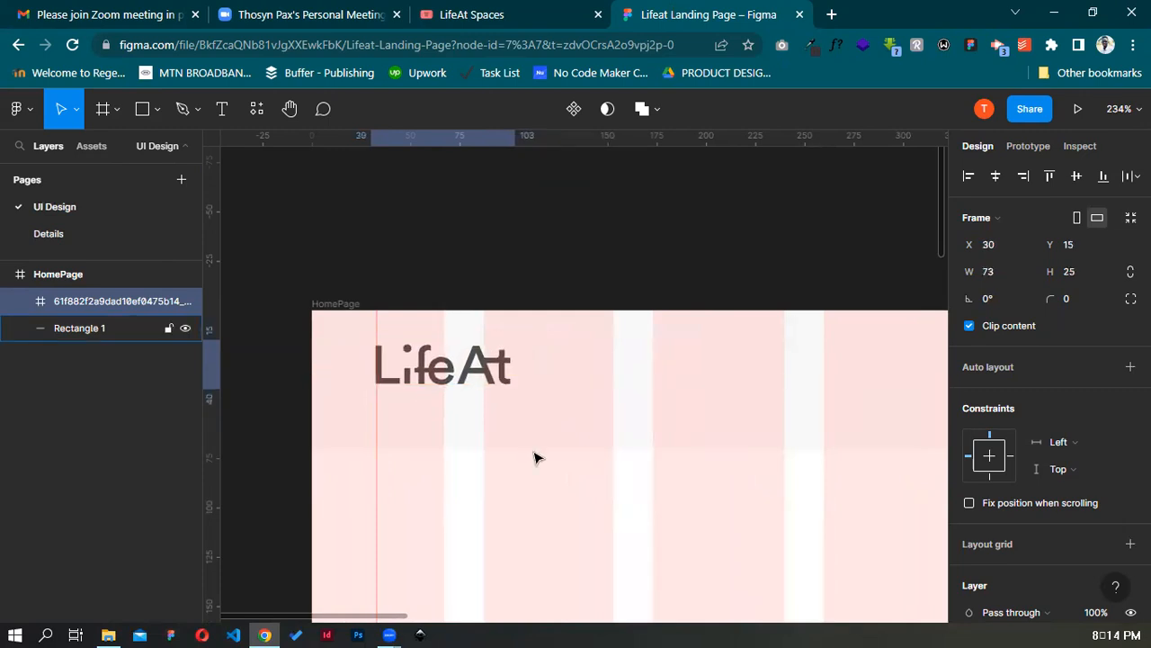
key(Down)
key(Down)
key(Down)
key(Down)
key(Right)
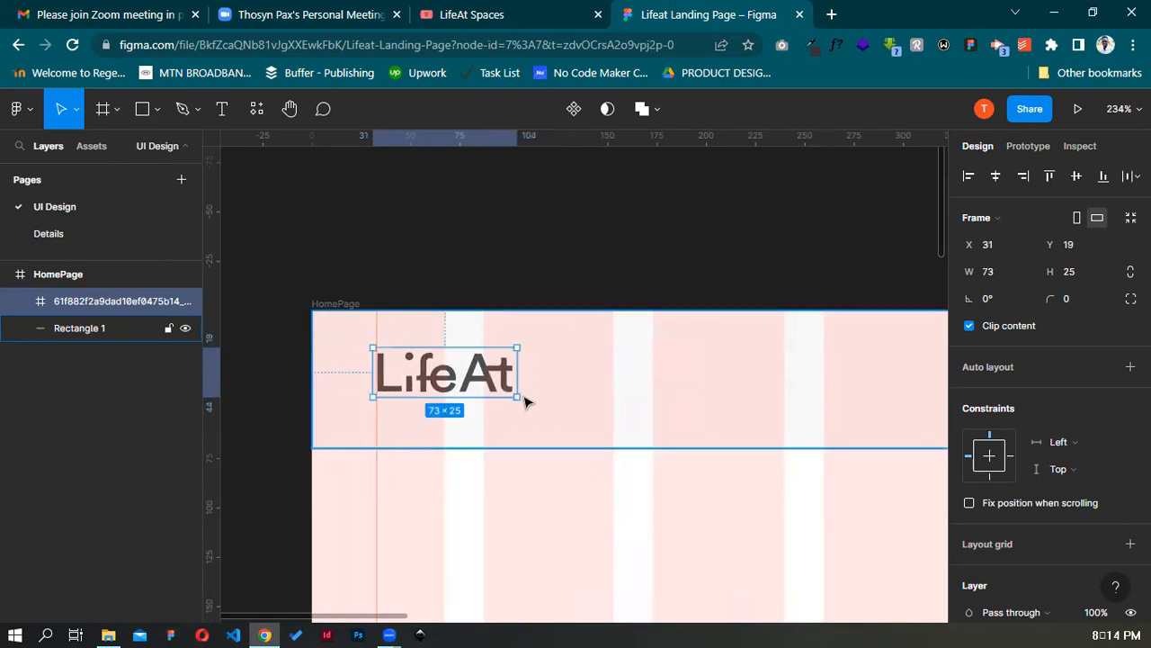
Compare the logo placement with the LifeAt website's header and nudge the logo to X 30, Y 22
key(ctrl+shift+Tab)
key(ctrl+Tab)
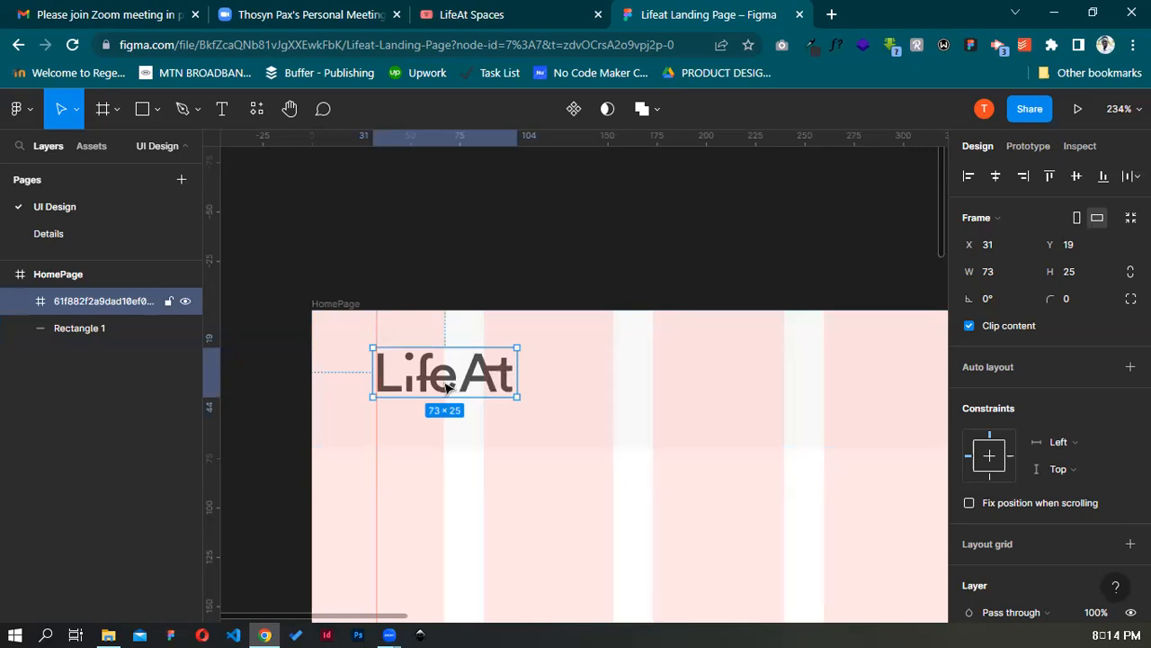
key(Down)
key(Left)
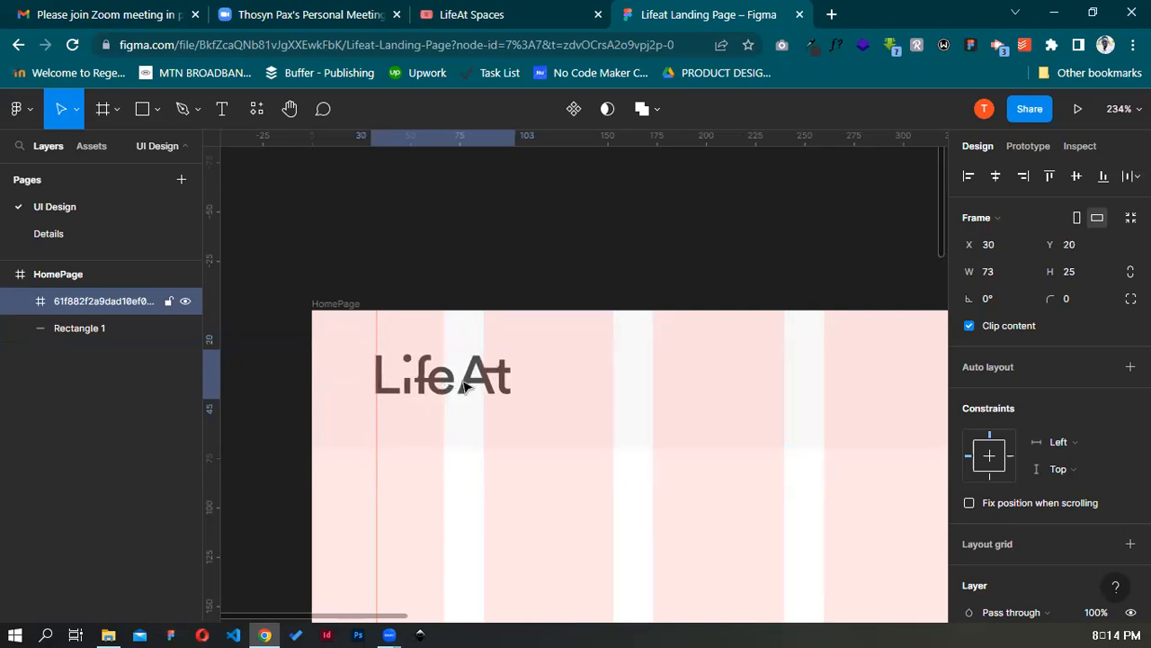
key(Down)
key(Down)
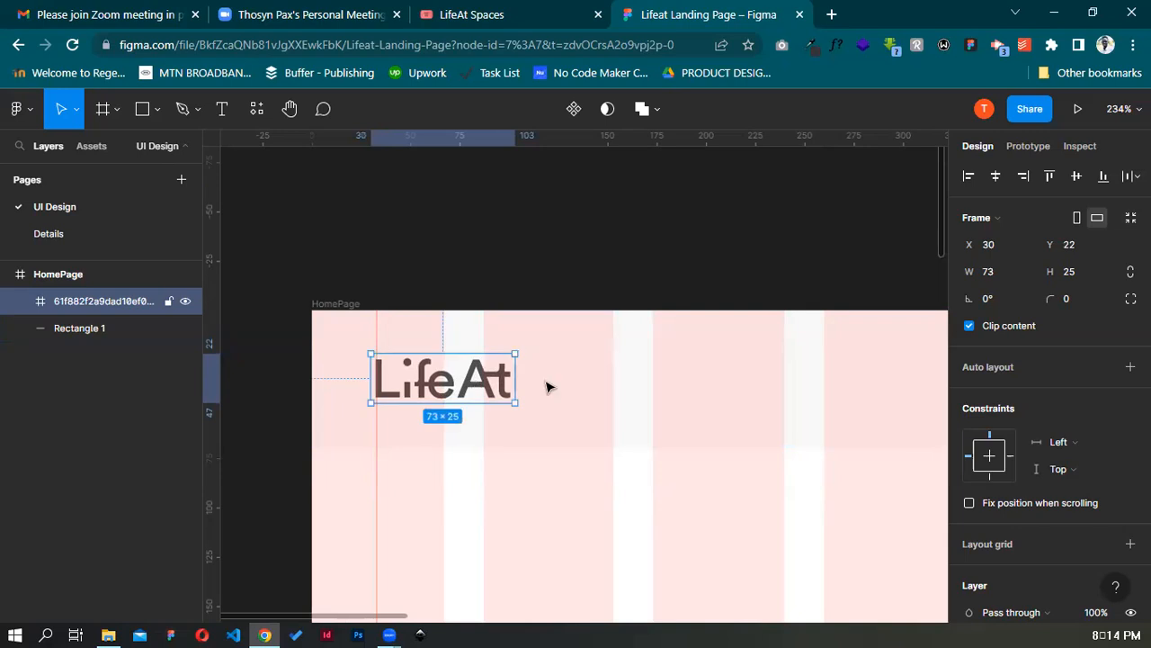
Hide the HomePage frame's column grid, compare the header with the LifeAt website, and show the grid again
scroll(663, 384, down, 2)
scroll(663, 384, down, 4)
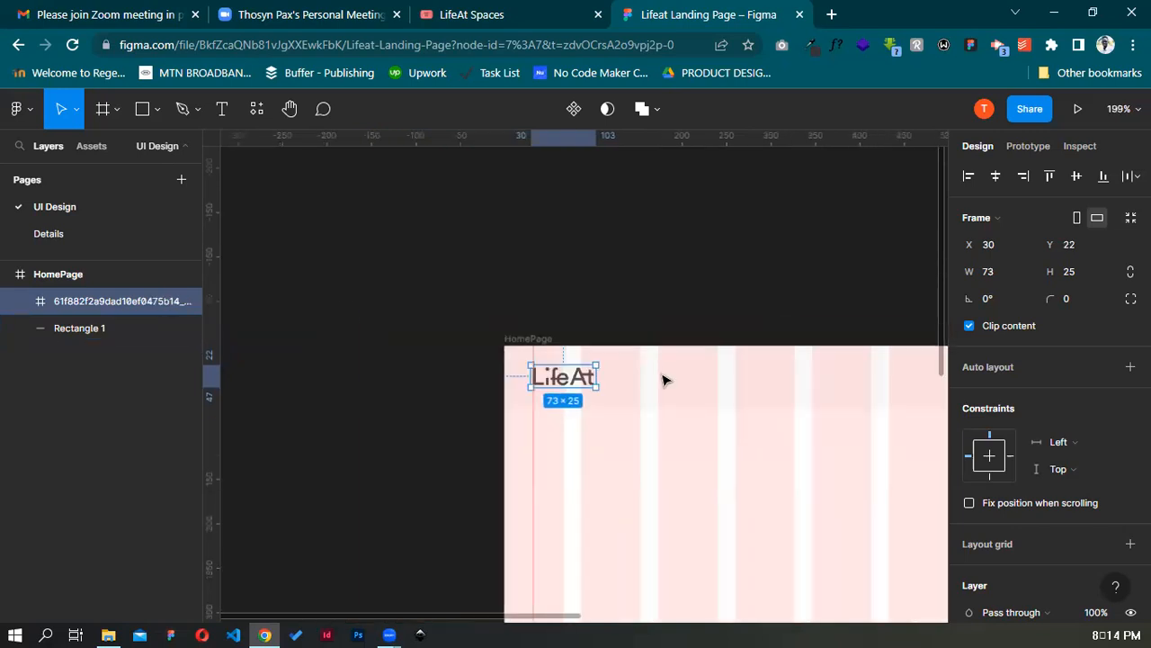
drag(698, 366, 539, 273)
scroll(542, 276, down, 3)
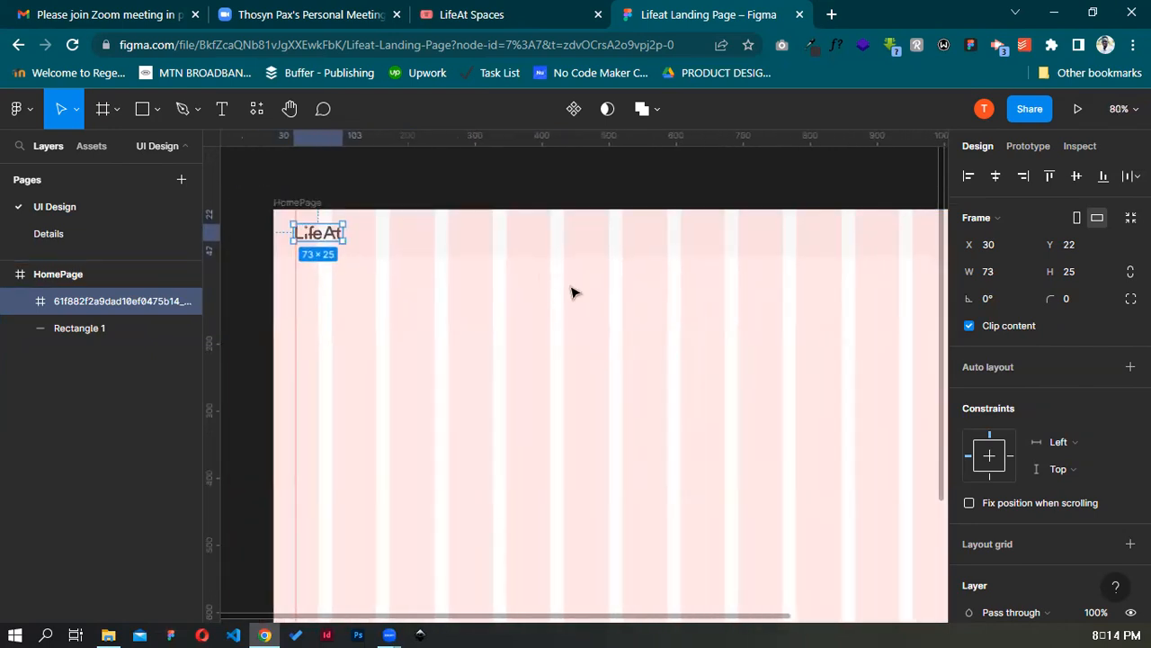
scroll(562, 274, down, 3)
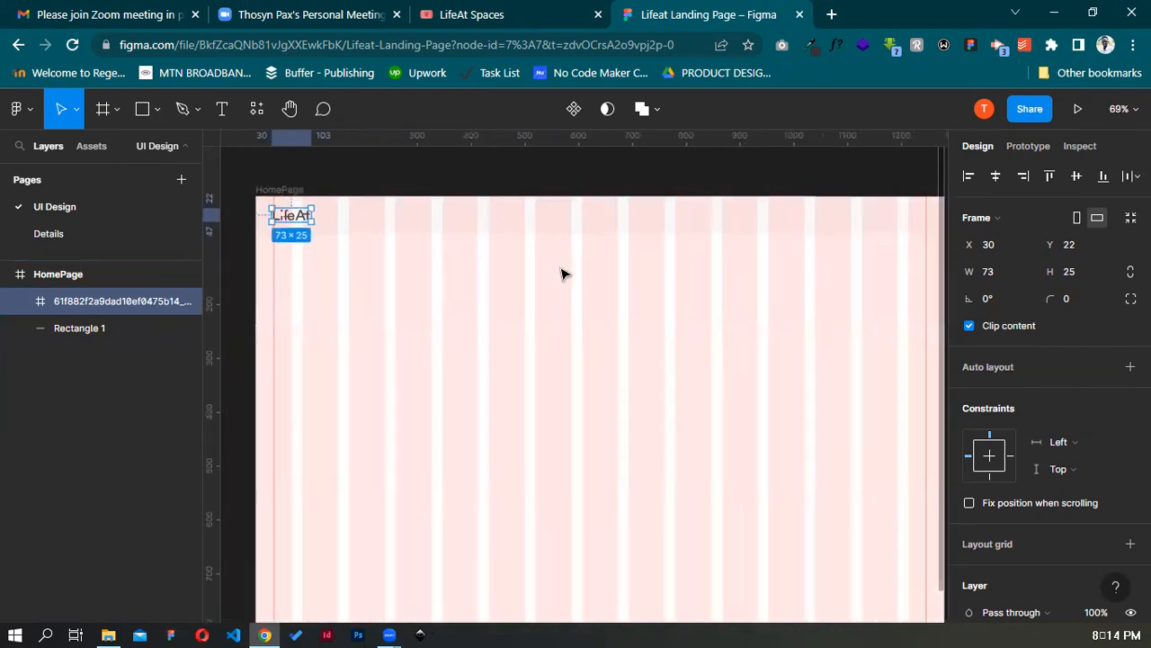
drag(563, 270, 547, 254)
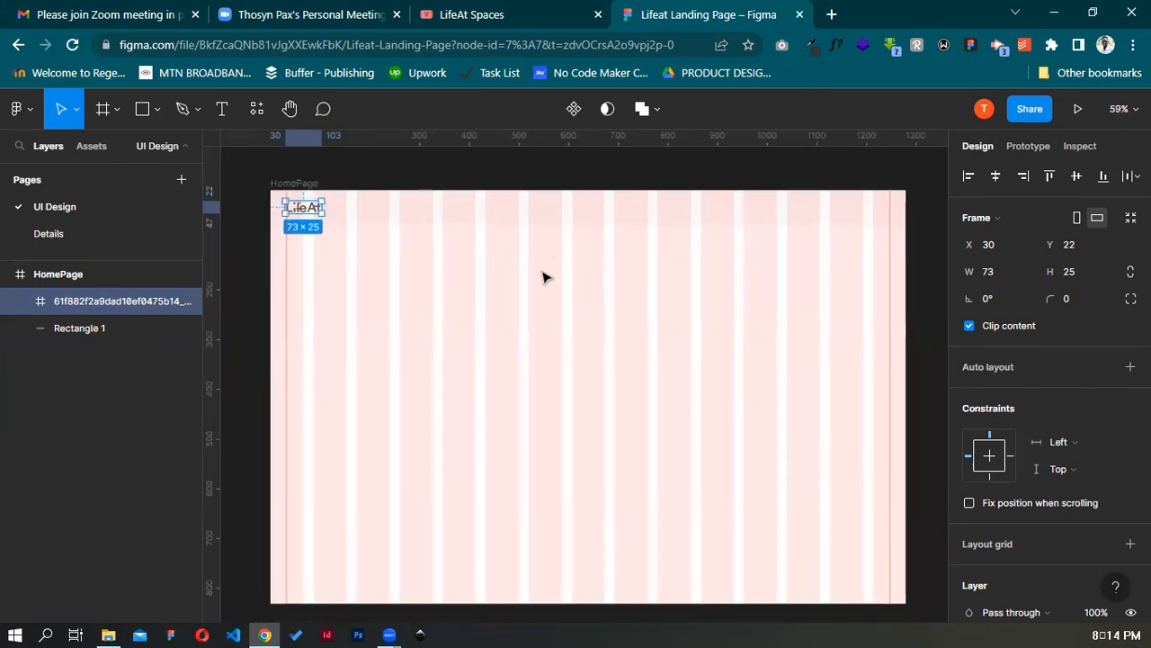
click(442, 177)
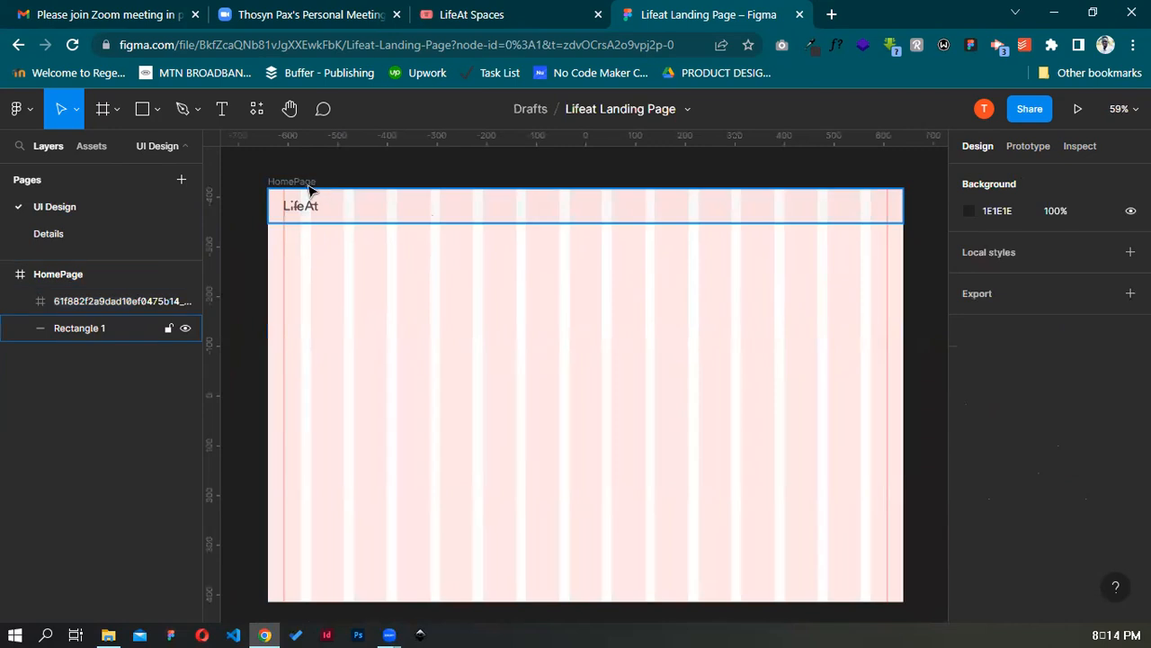
click(291, 180)
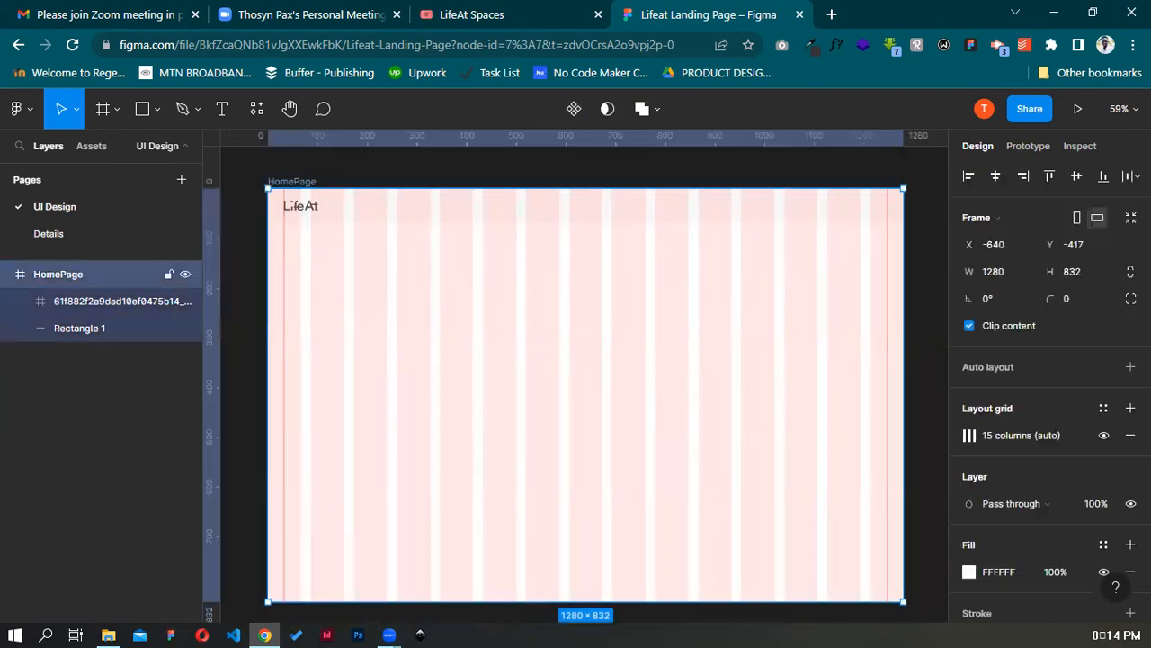
click(1103, 436)
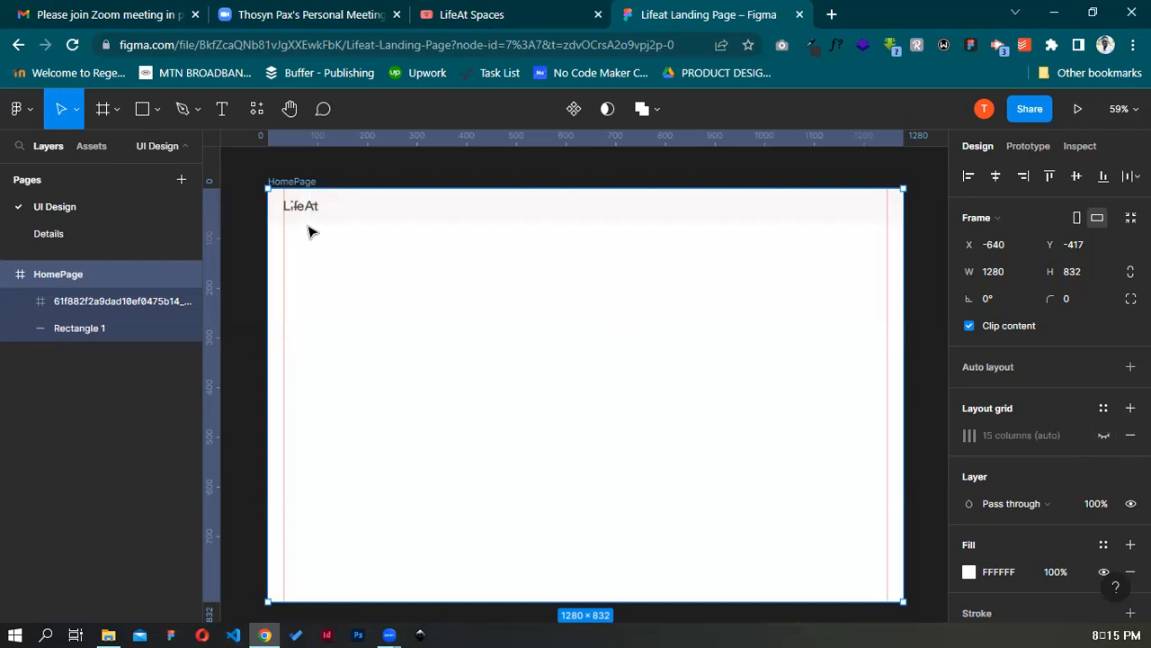
key(ctrl+shift+Tab)
key(ctrl+Tab)
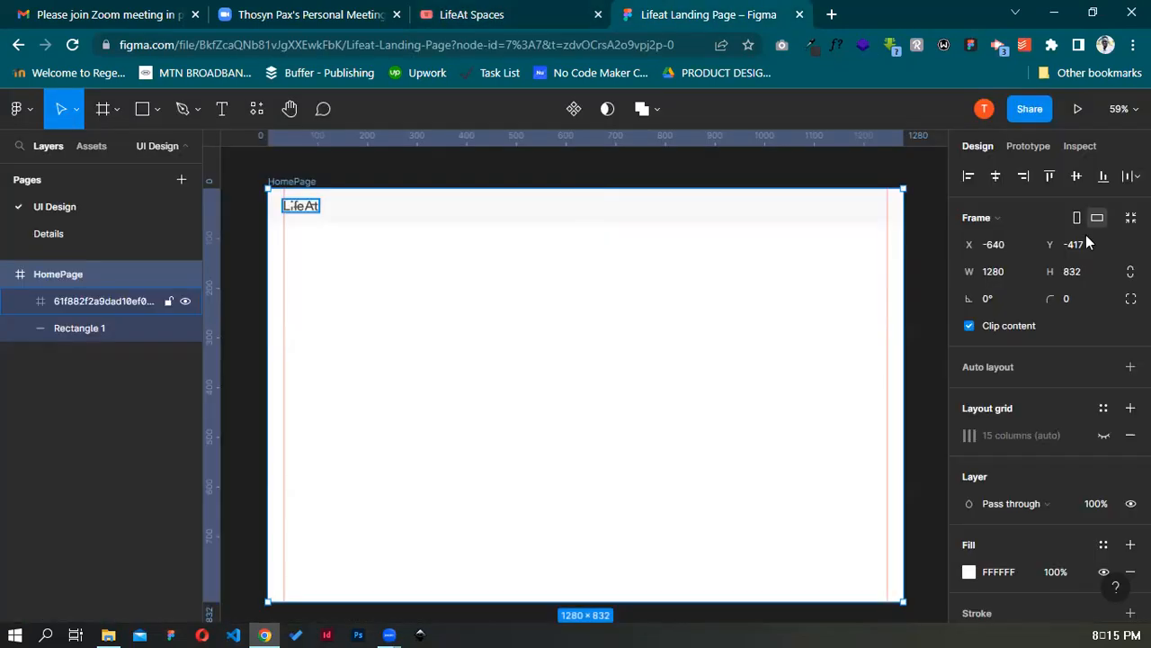
click(1104, 435)
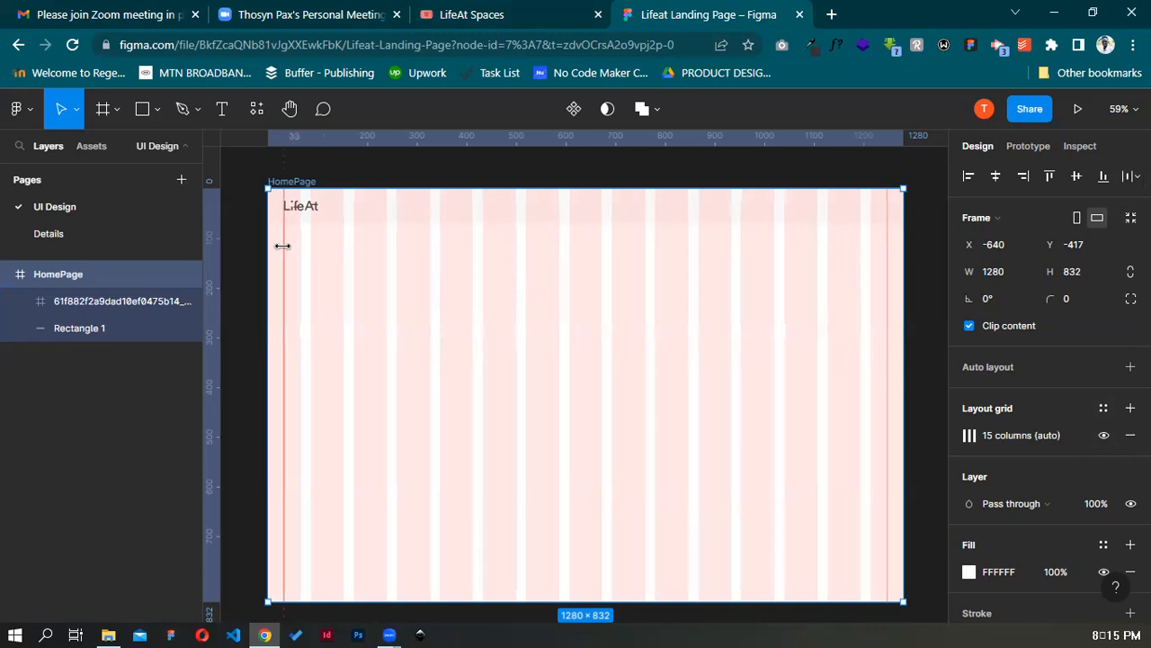
Using the LifeAt website's header as reference, place a horizontal guide about 25 px below the HomePage frame's top edge, at the logo's upper edge
scroll(282, 244, up, 5)
scroll(416, 244, up, 1)
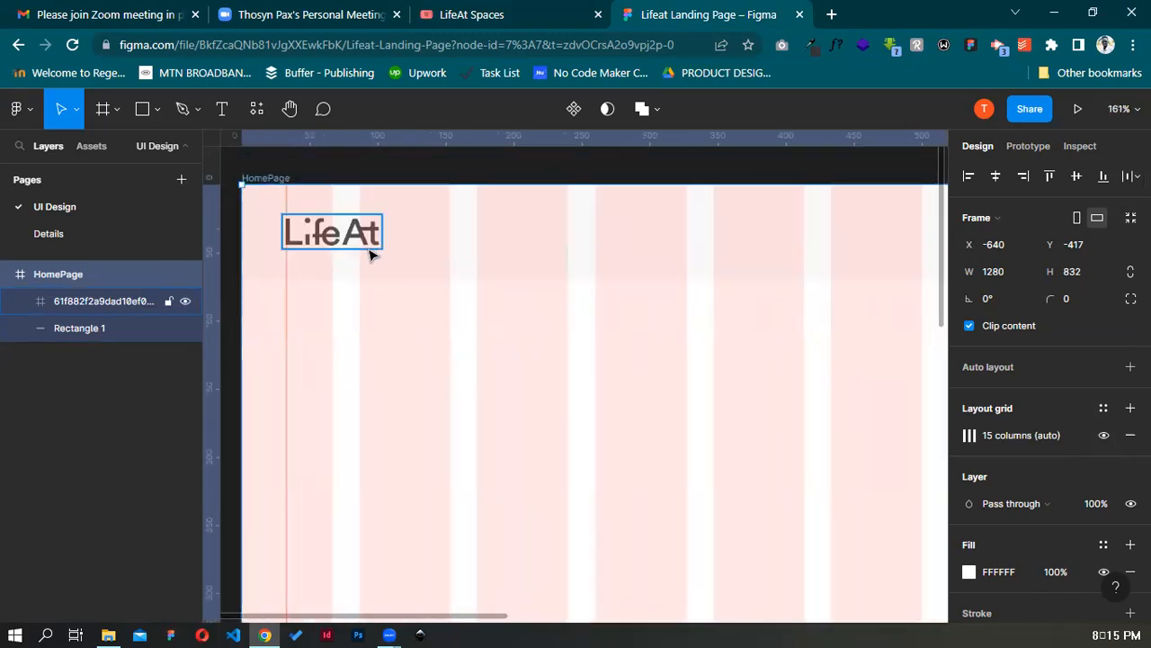
drag(401, 262, 432, 273)
click(578, 11)
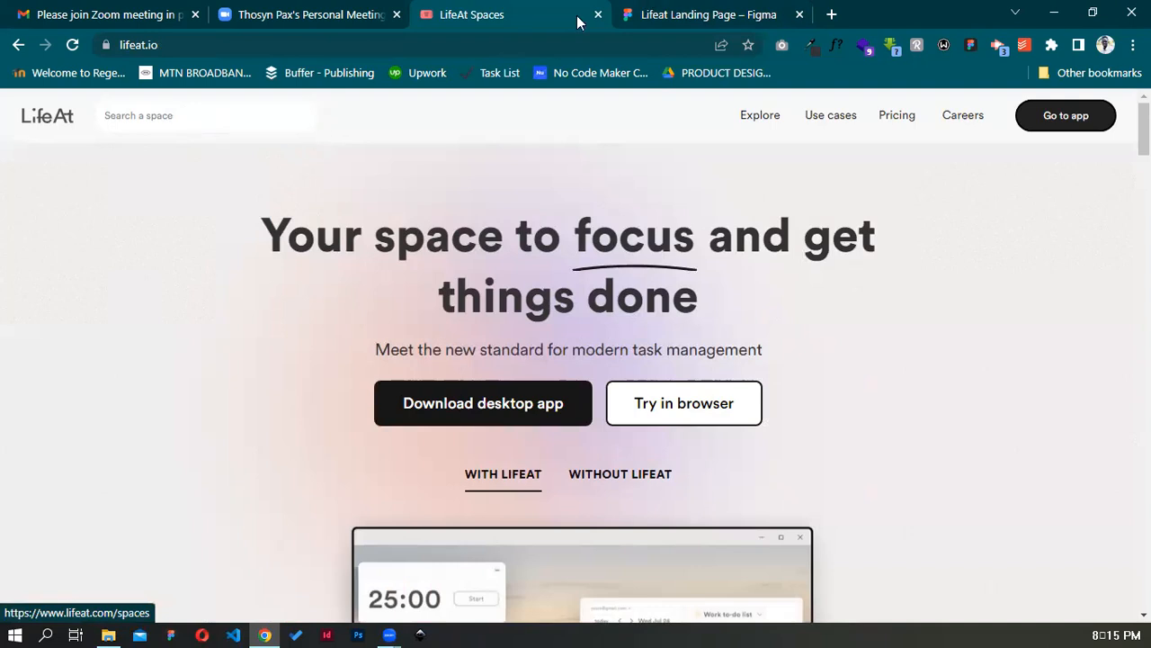
click(692, 14)
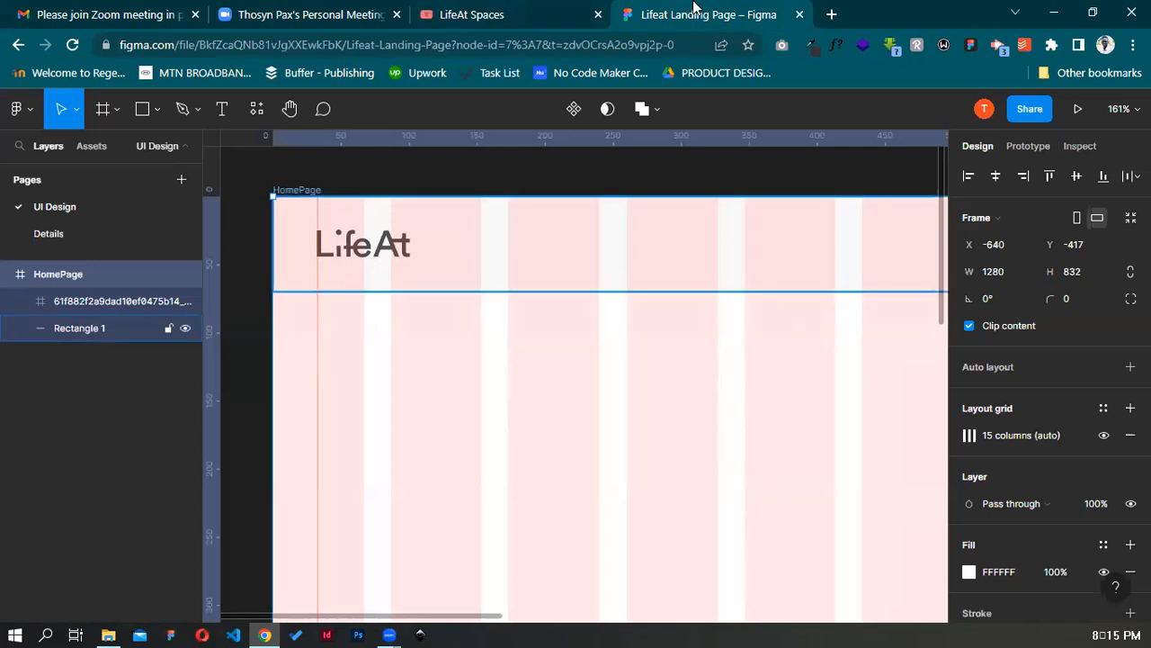
key(ctrl+shift+Tab)
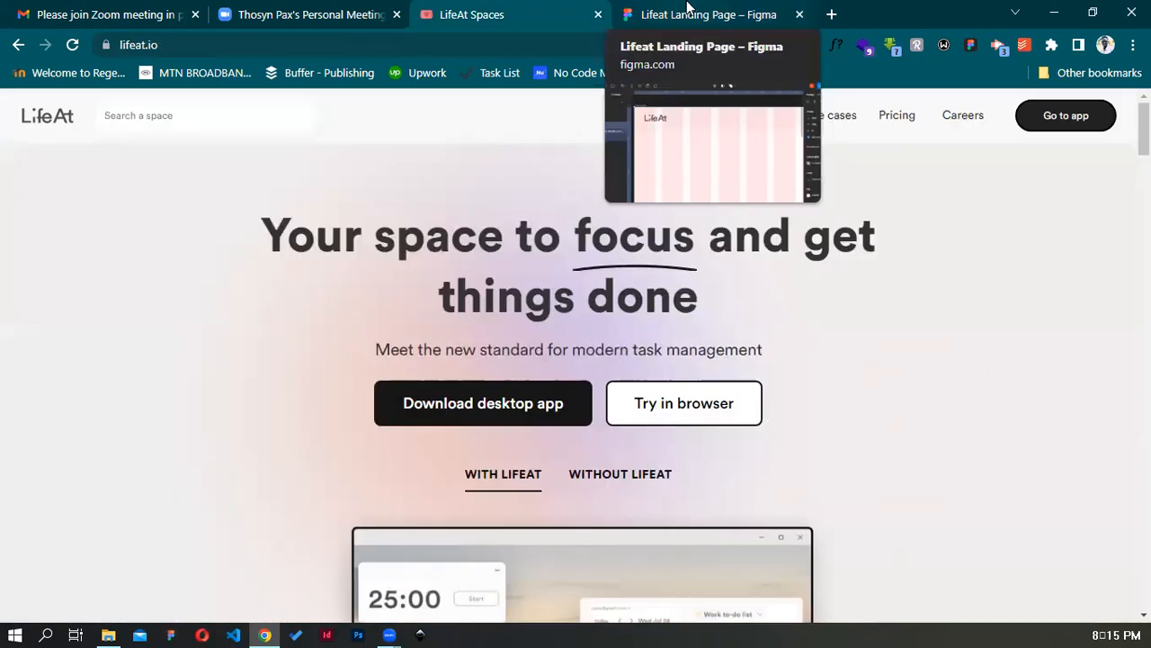
click(693, 9)
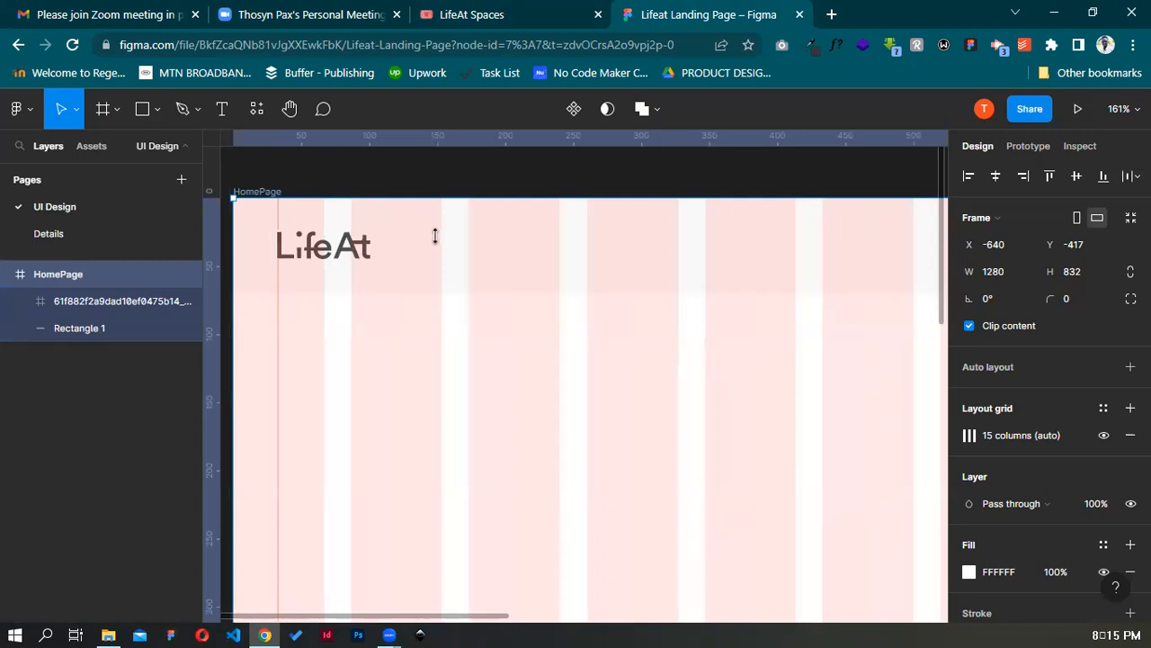
drag(435, 236, 432, 231)
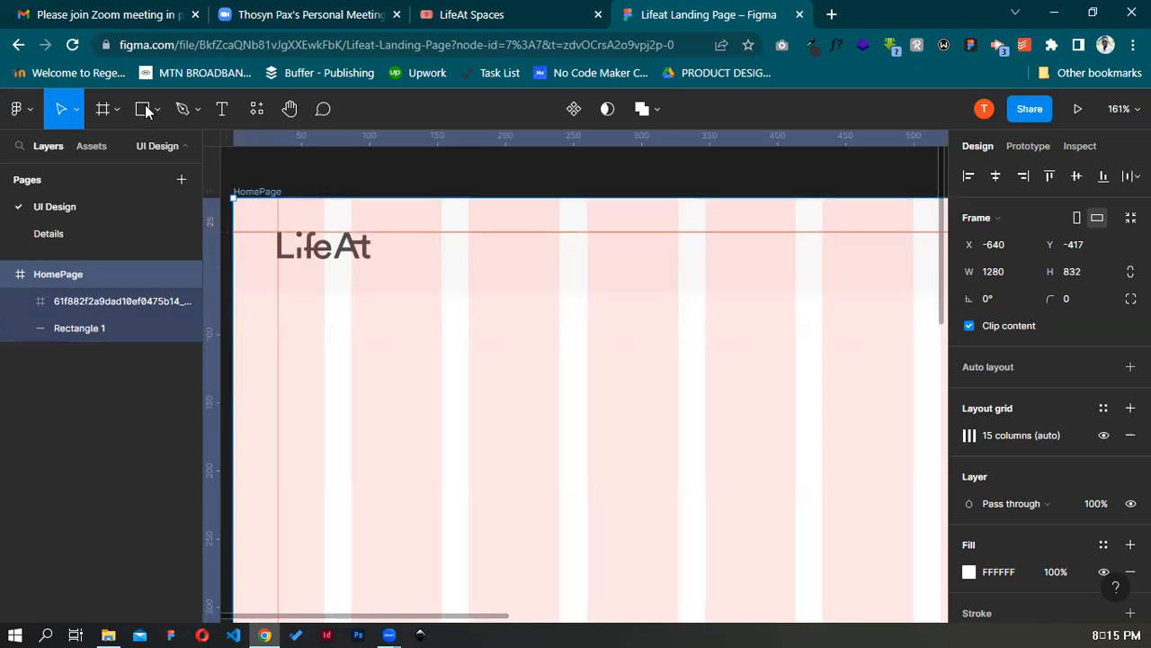
Draw a search box rectangle about 176 × 29 beside the logo in the header, at about X 125, Y 20
key(r)
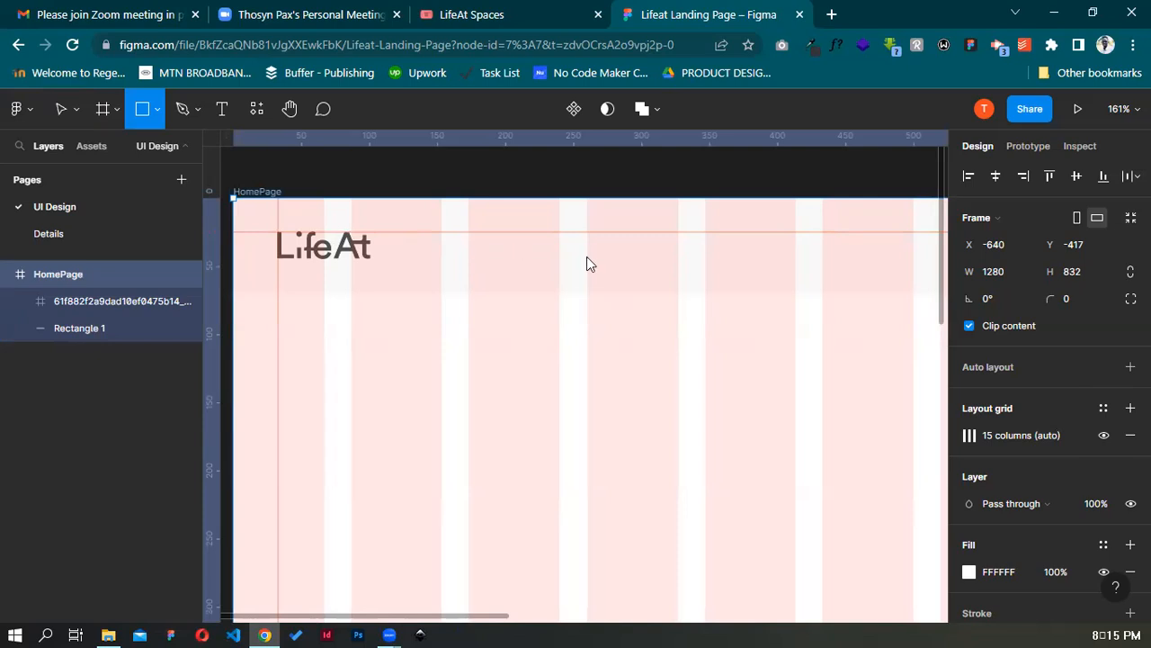
mouse_move(395, 232)
mouse_down()
mouse_move(632, 262)
mouse_move(634, 272)
mouse_move(614, 257)
mouse_up()
key(v)
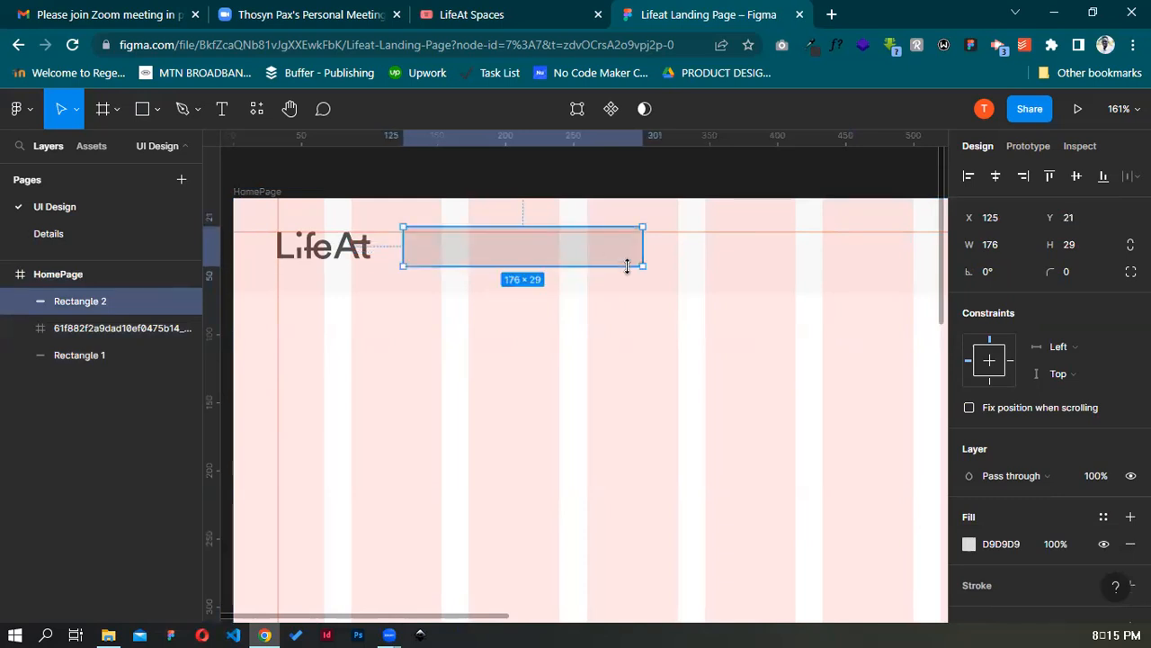
drag(627, 263, 627, 264)
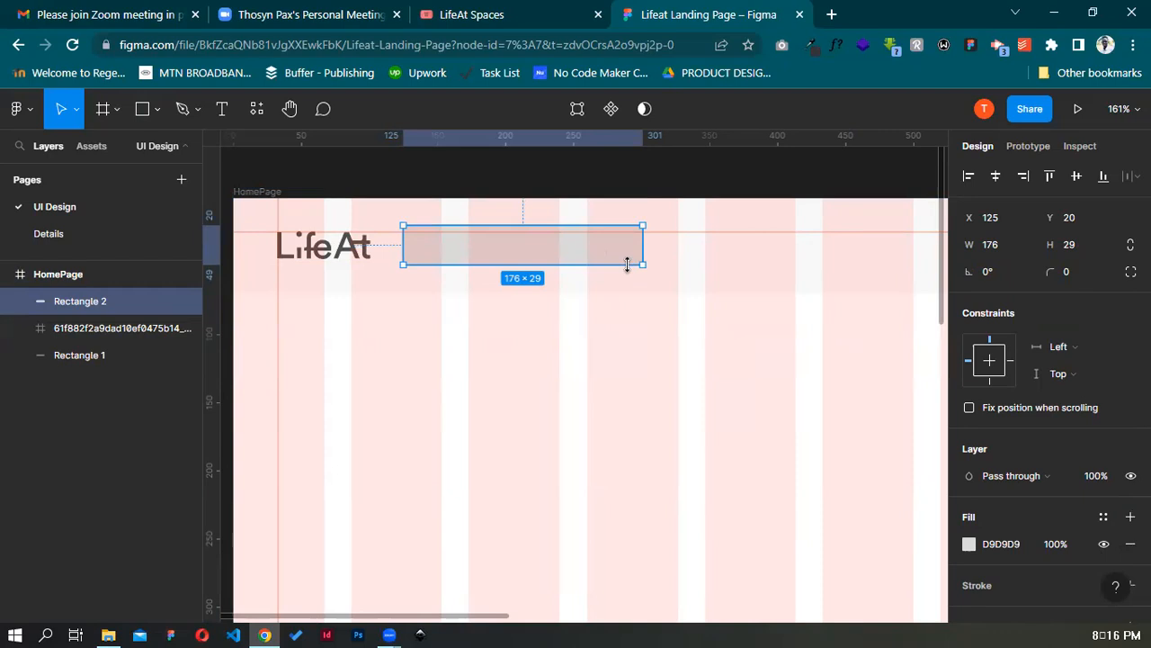
Check the search box spacing on the LifeAt website and nudge the new rectangle closer to the logo, to X 121
click(541, 7)
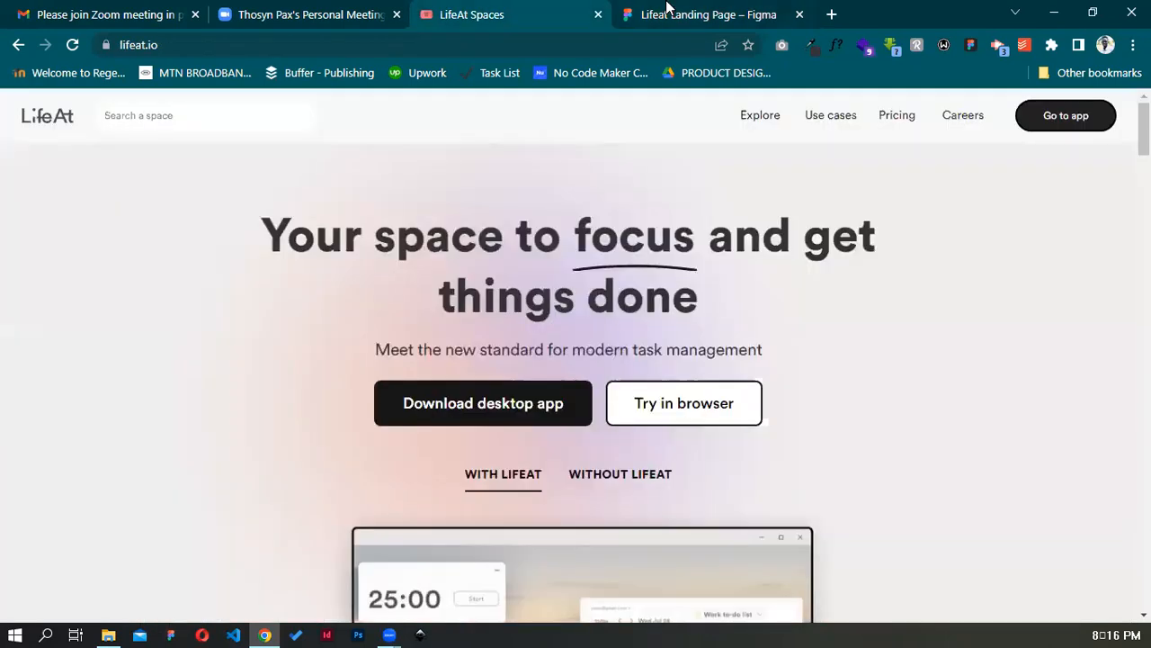
click(666, 11)
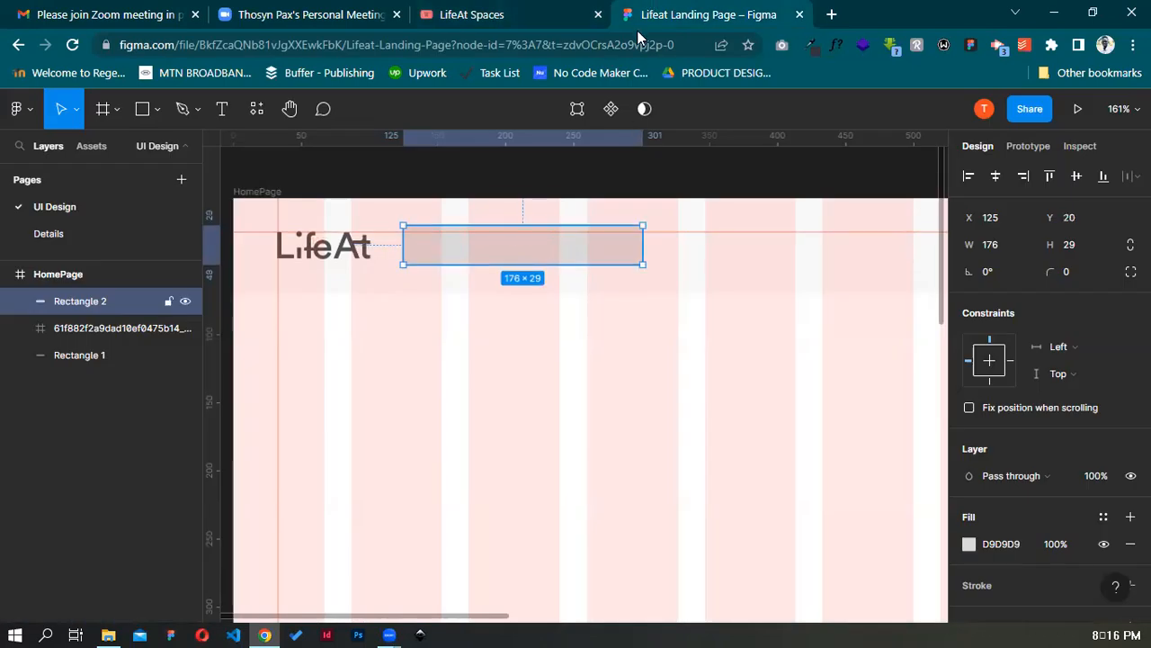
key(Left)
key(Left)
key(Left)
key(Left)
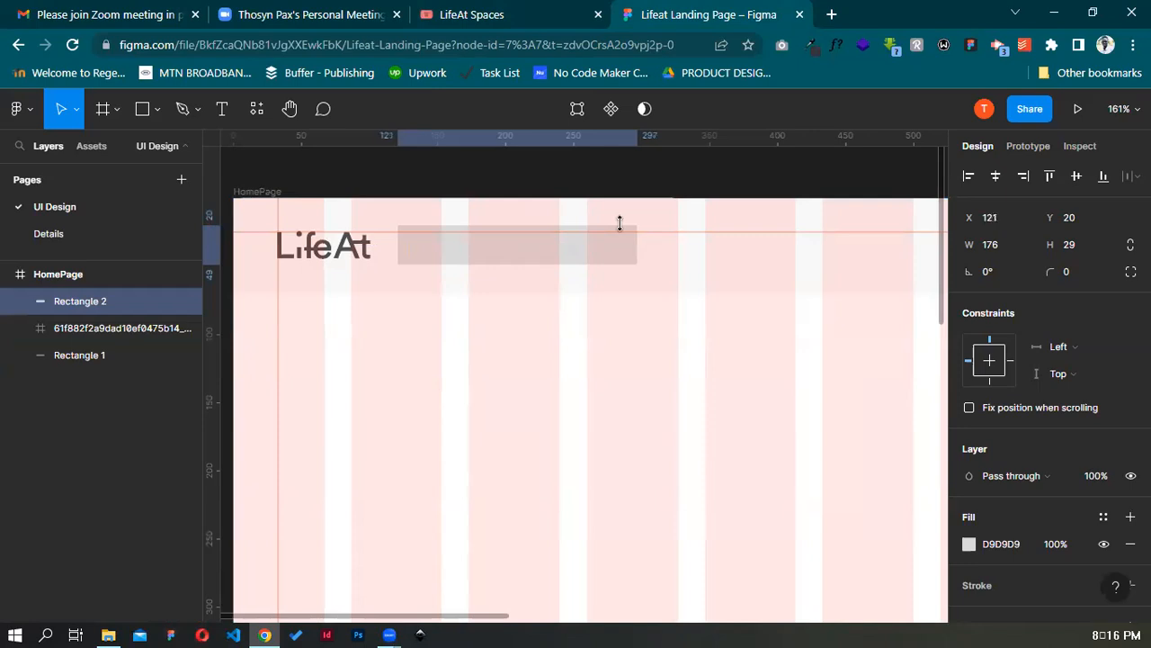
Nudge the search box rectangle away from the logo to X 122 and set its corner radius to 40
key(Right)
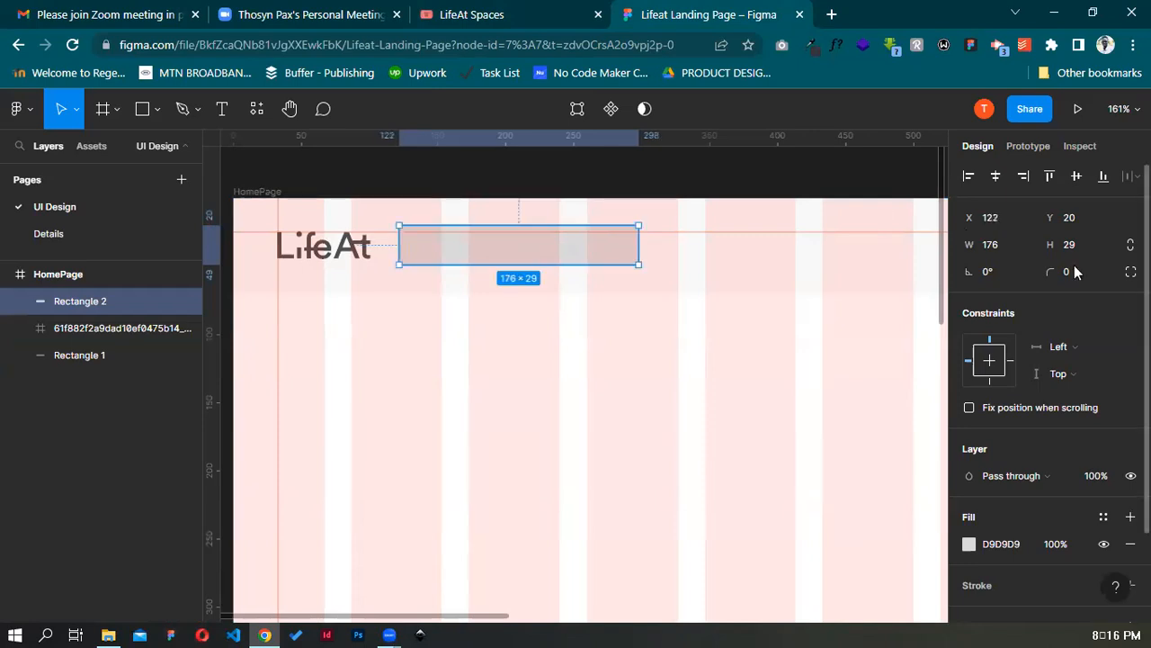
click(1074, 270)
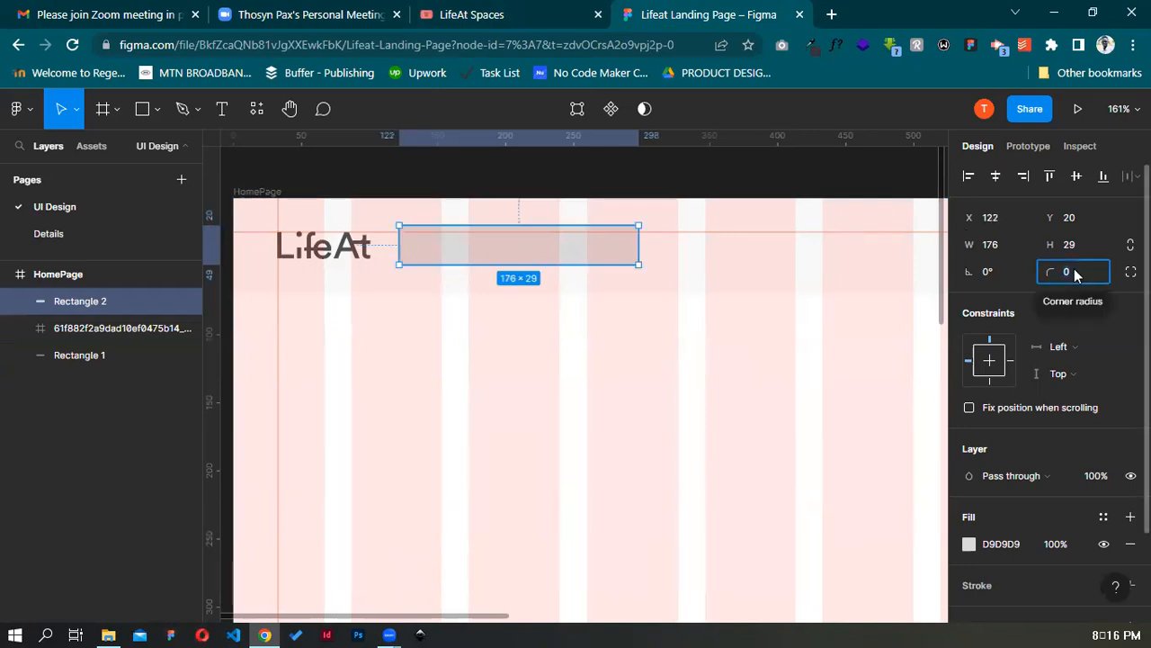
key(BackSpace)
text(40)
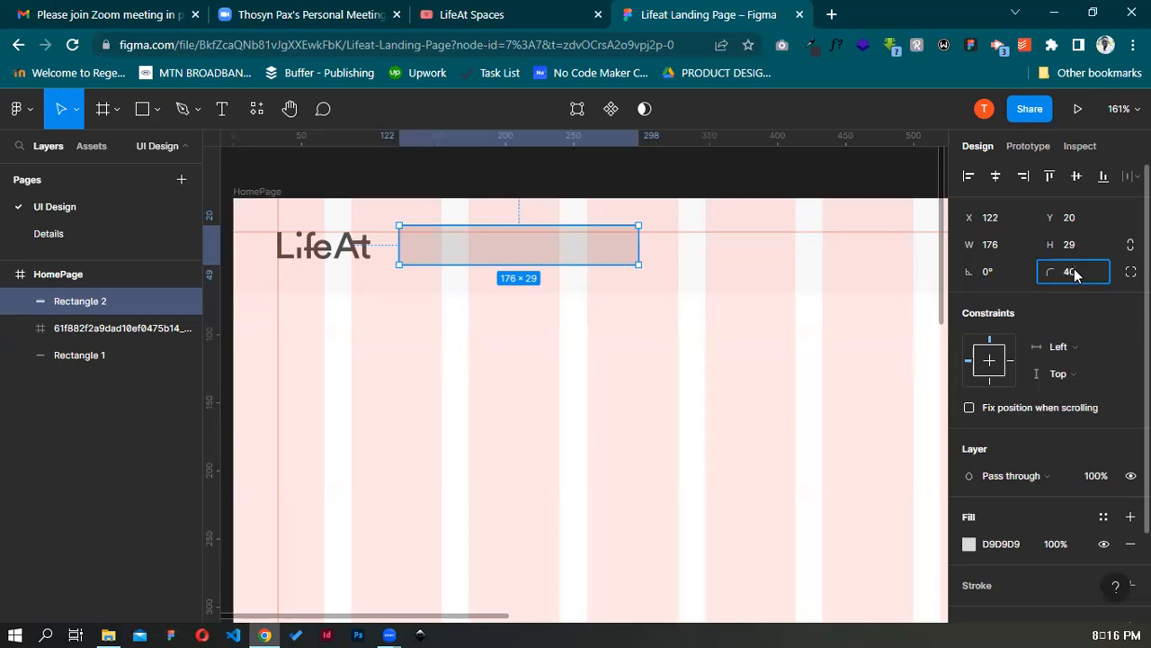
key(Return)
key(Down)
scroll(404, 260, right, 1)
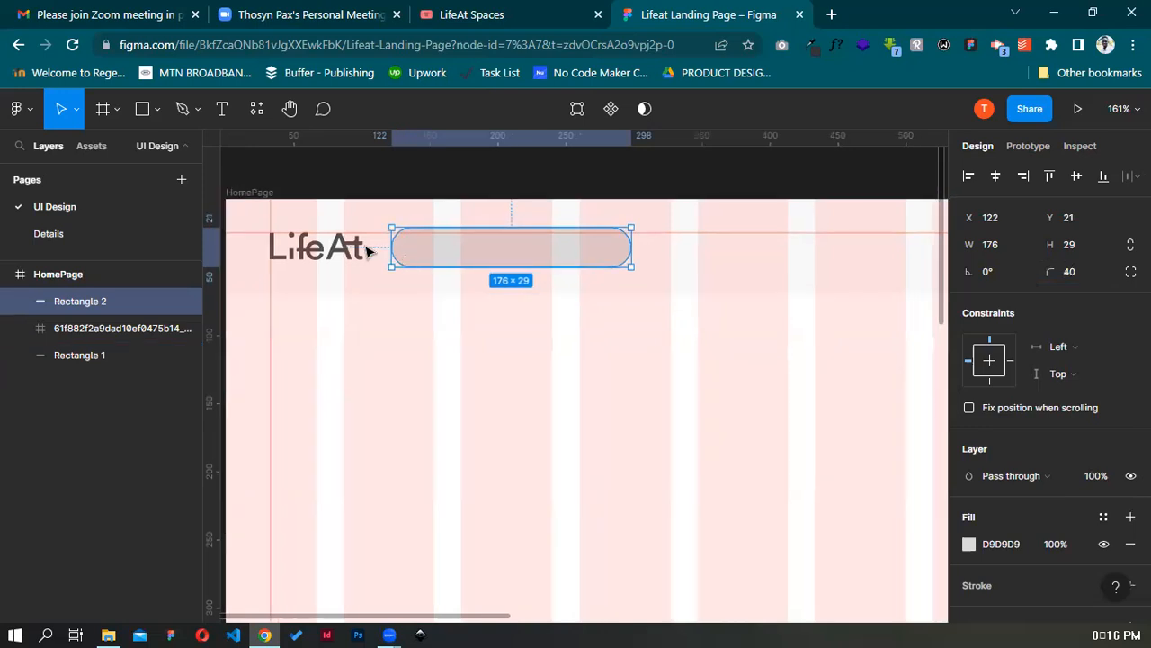
scroll(368, 251, right, 1)
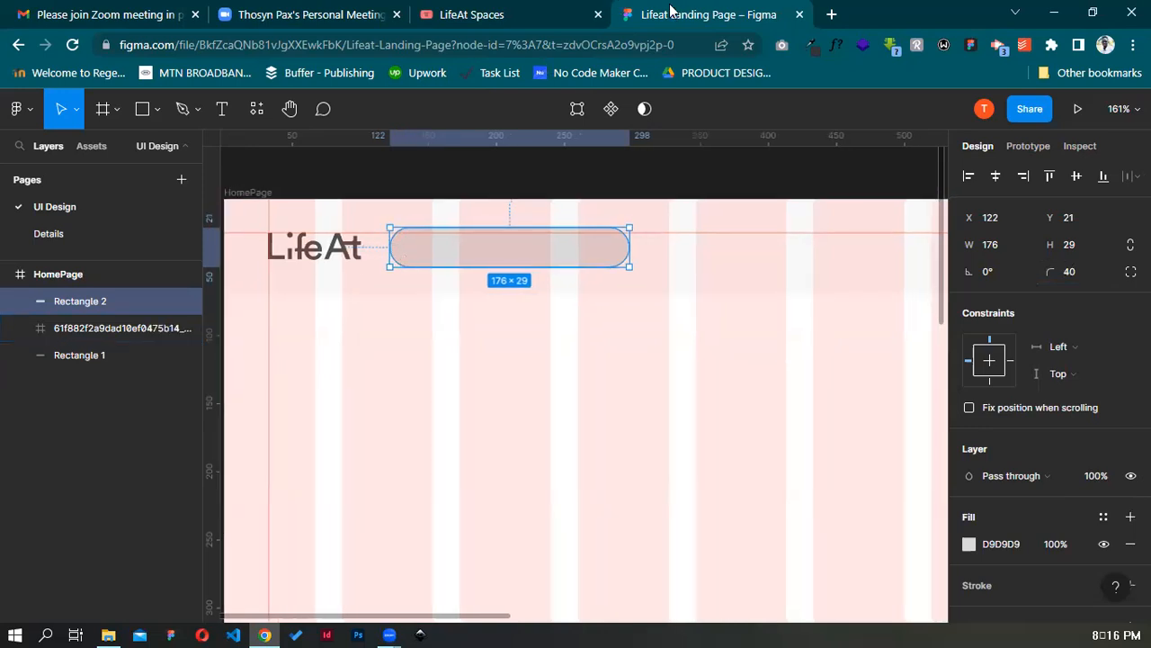
key(Right)
key(Right)
key(Up)
key(Left)
key(Left)
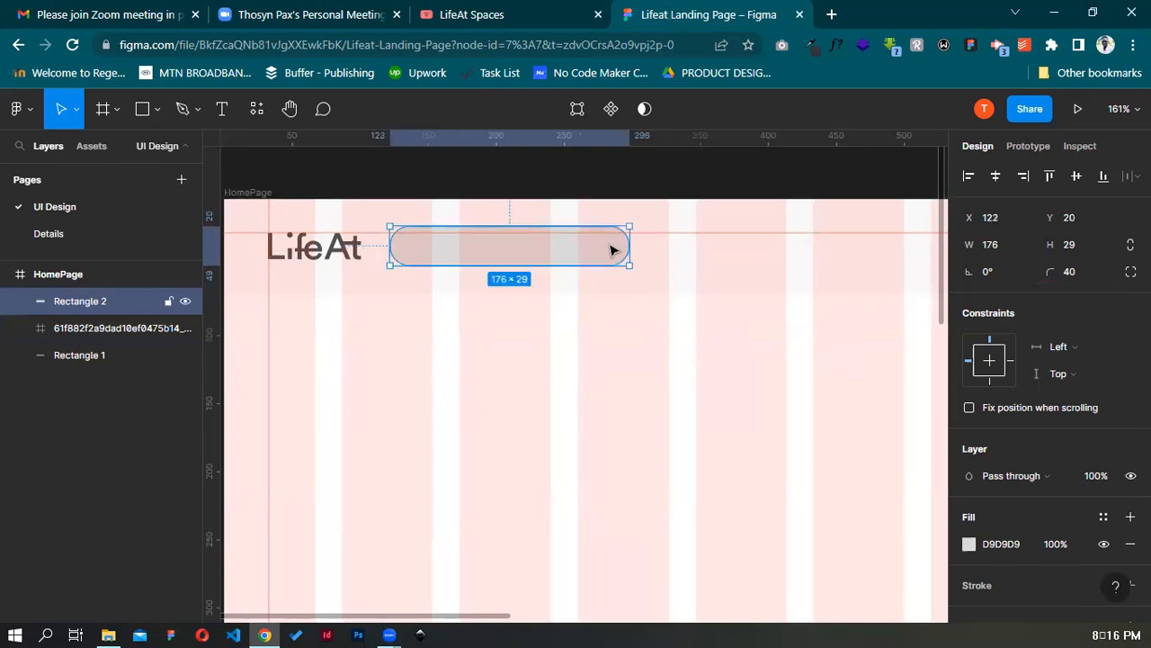
Check the search box color on the LifeAt website and set the search box rectangle's fill to white, FFFFFF
click(540, 11)
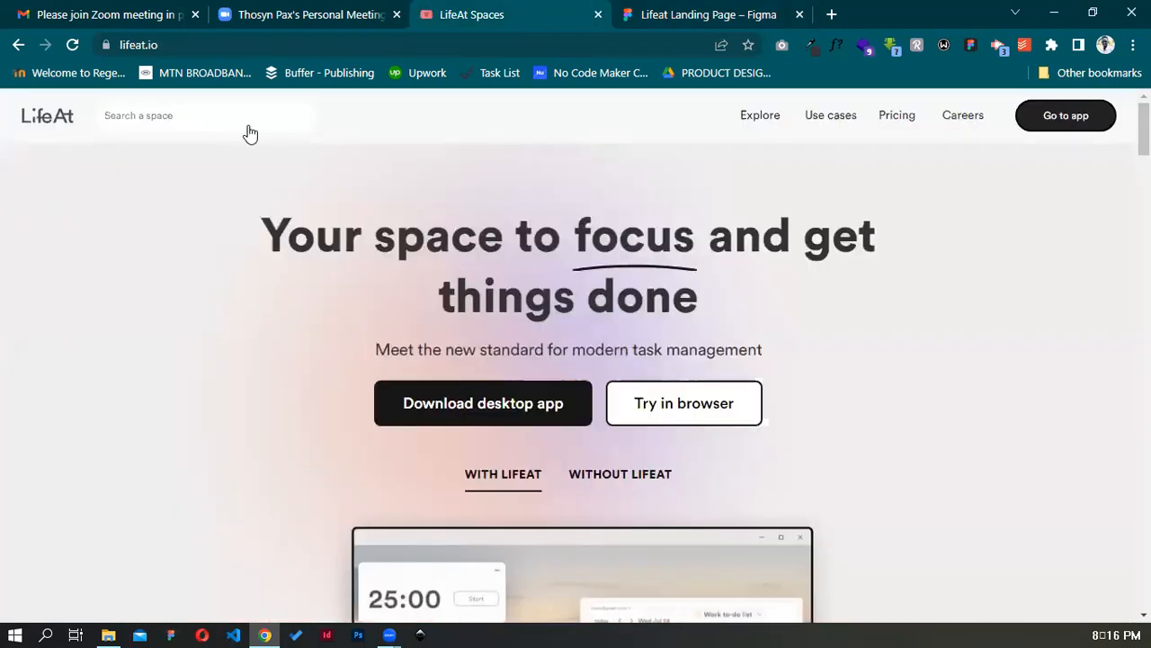
key(ctrl+Tab)
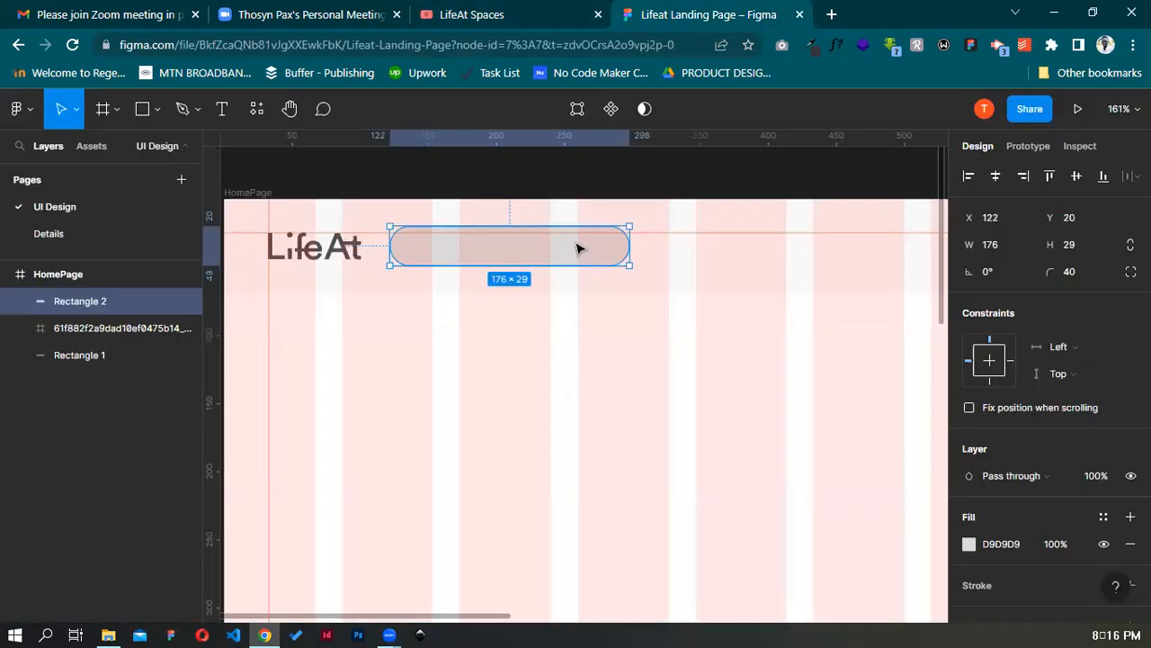
click(1005, 541)
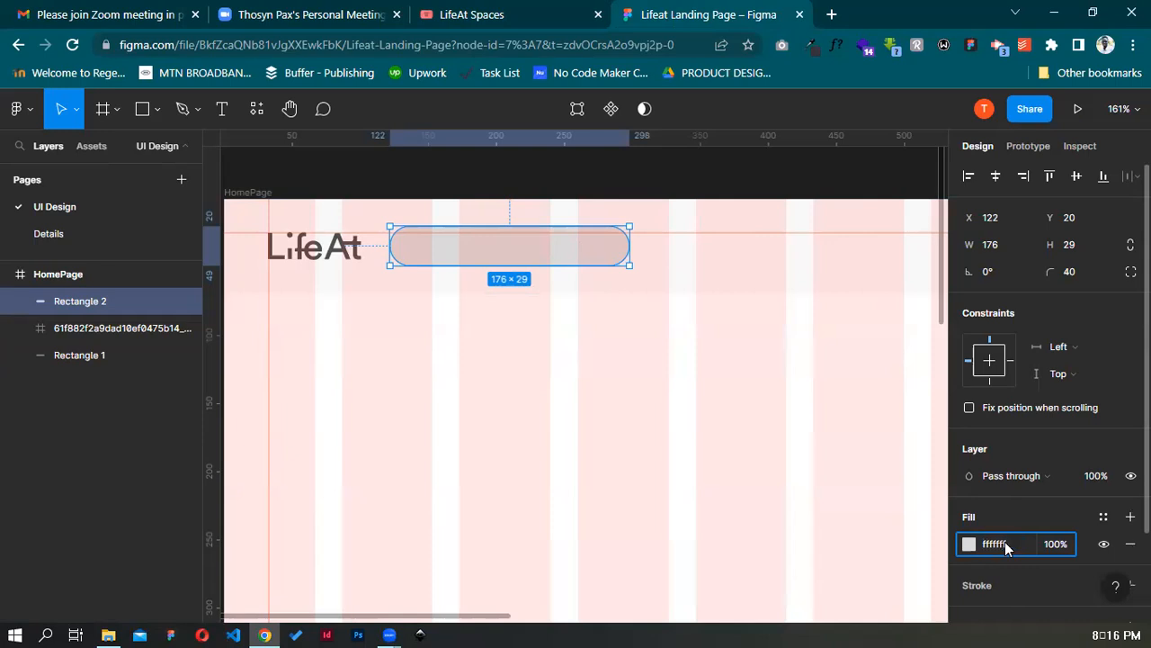
key(Return)
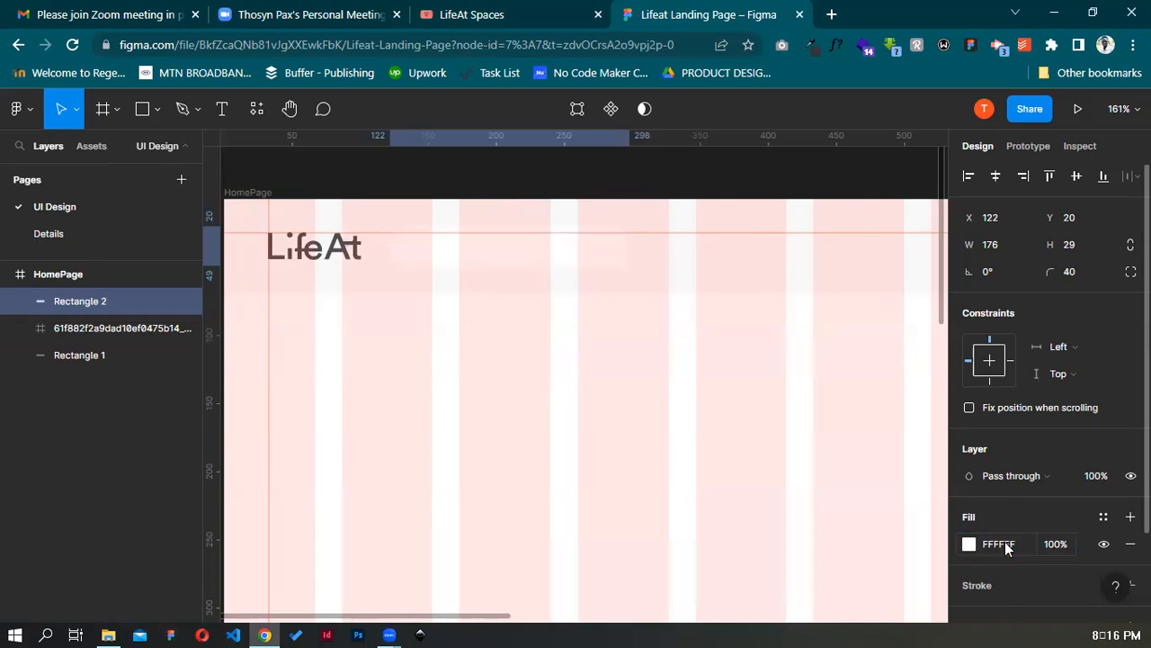
Try a black 000000 fill on the search box rectangle, and return it to white FFFFFF
click(1010, 545)
text(000000)
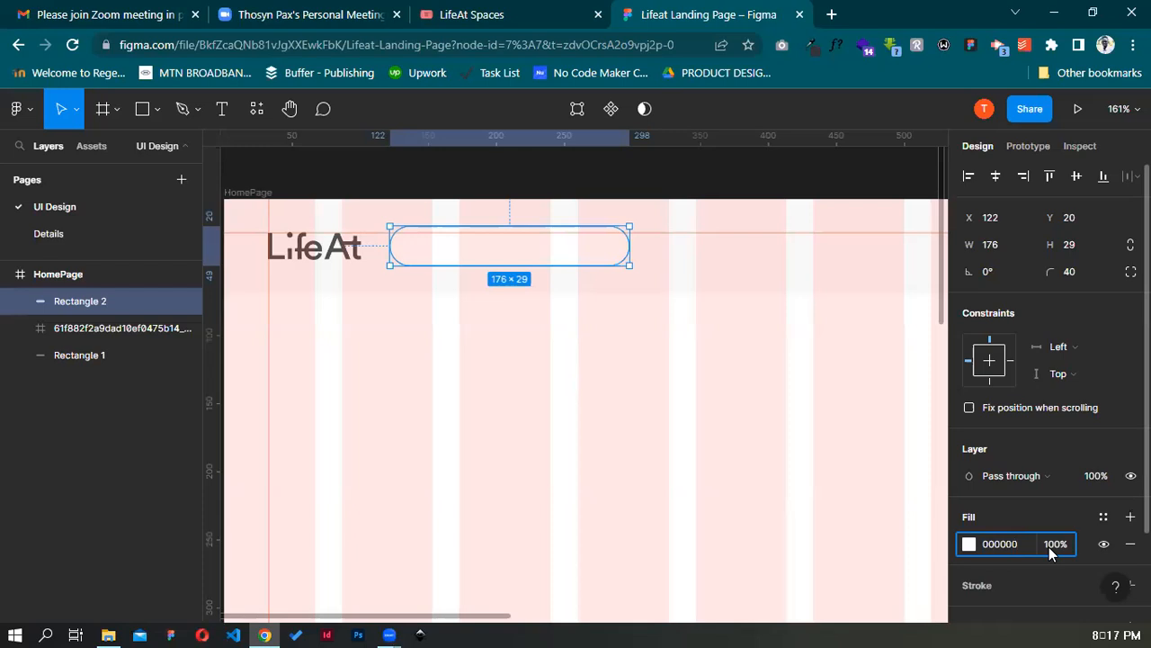
key(Return)
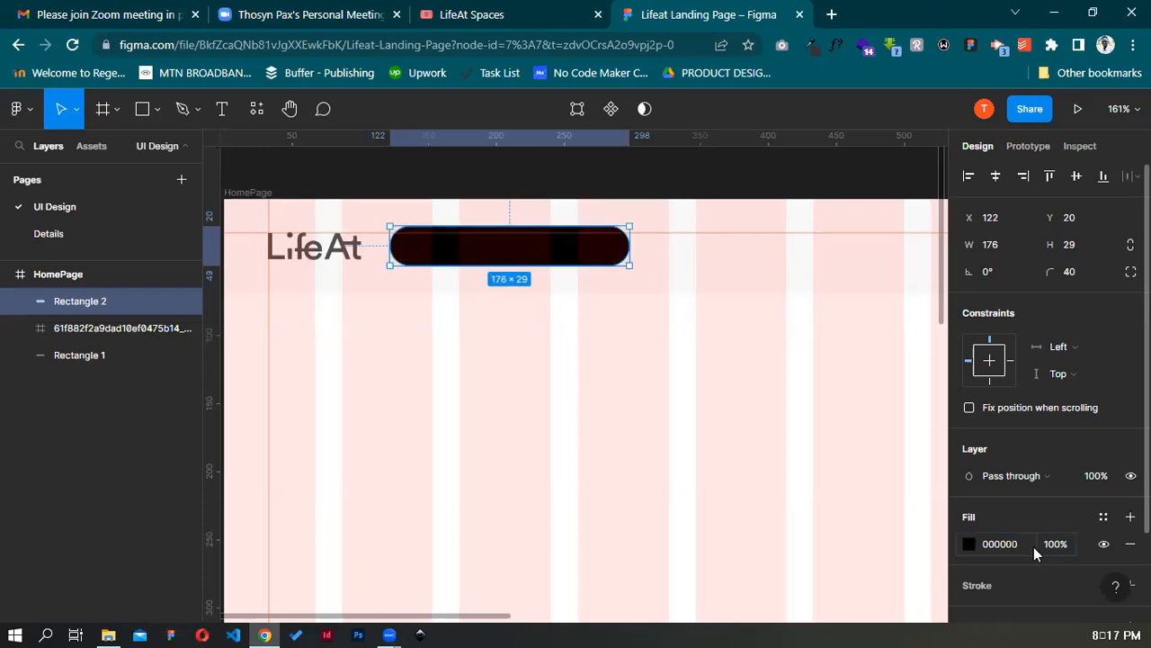
click(1003, 544)
text(ffffff)
key(Return)
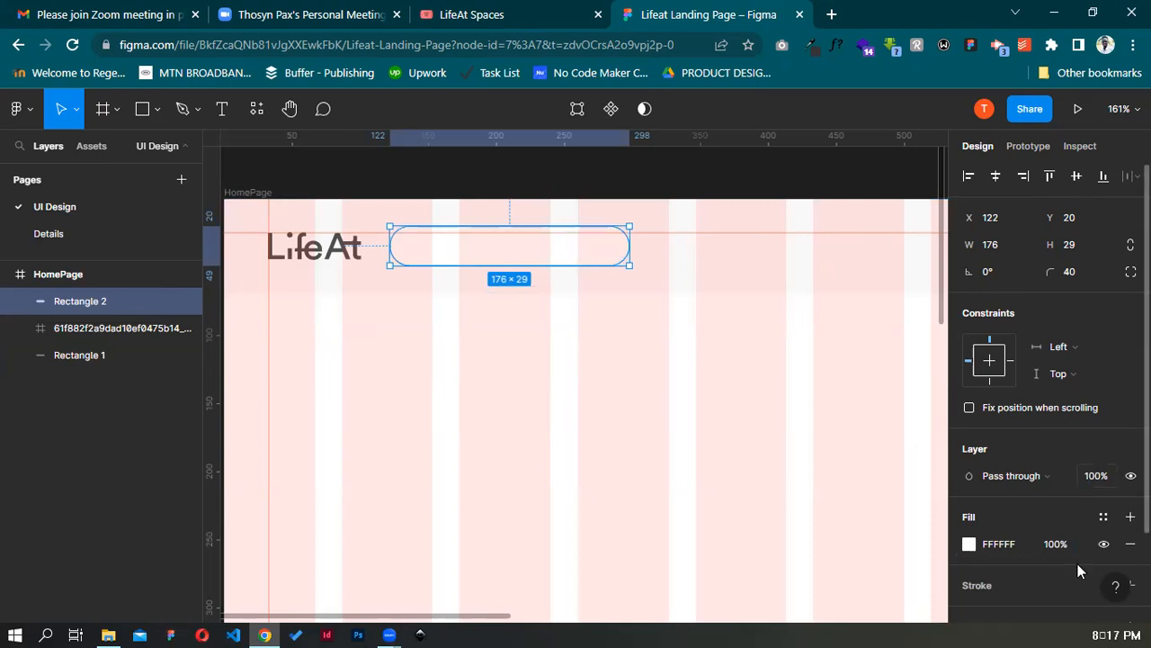
Using the LifeAt website as reference, add a drop shadow to the search box with blur 2 and Y offset 1
scroll(1075, 549, down, 2)
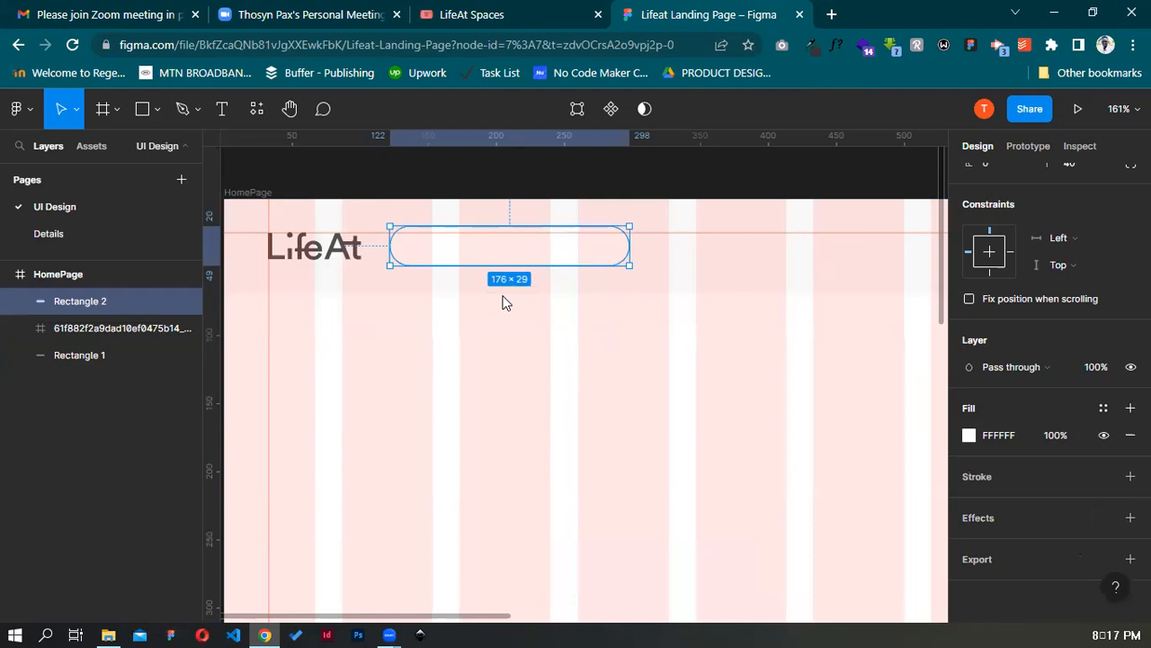
key(ctrl+shift+Tab)
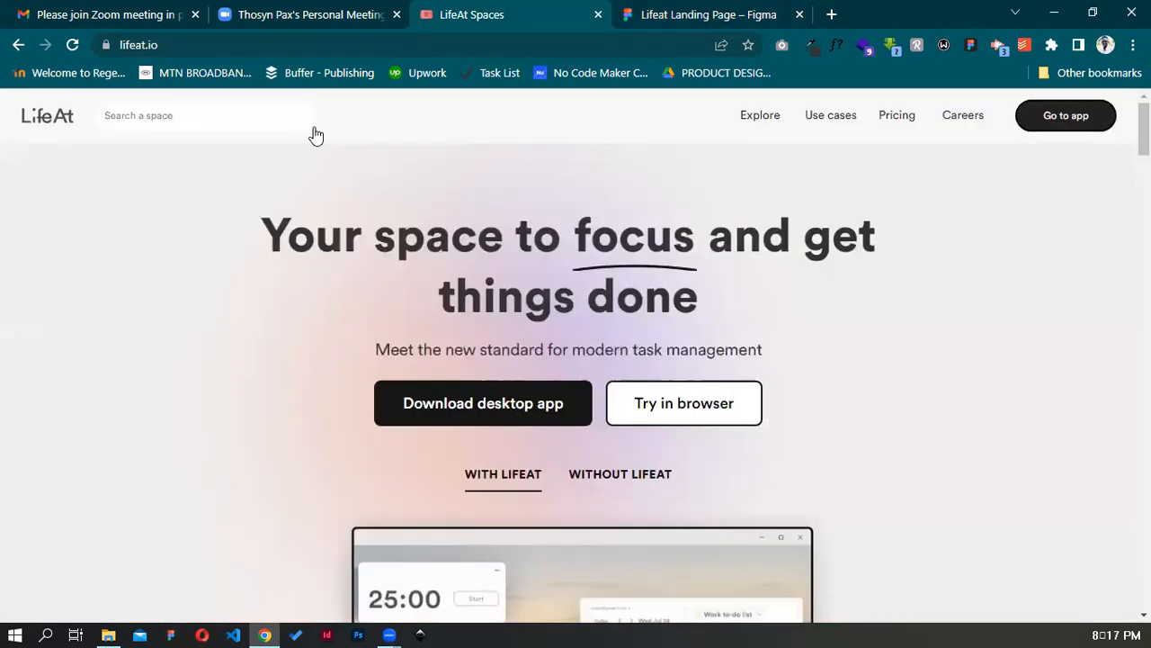
click(657, 7)
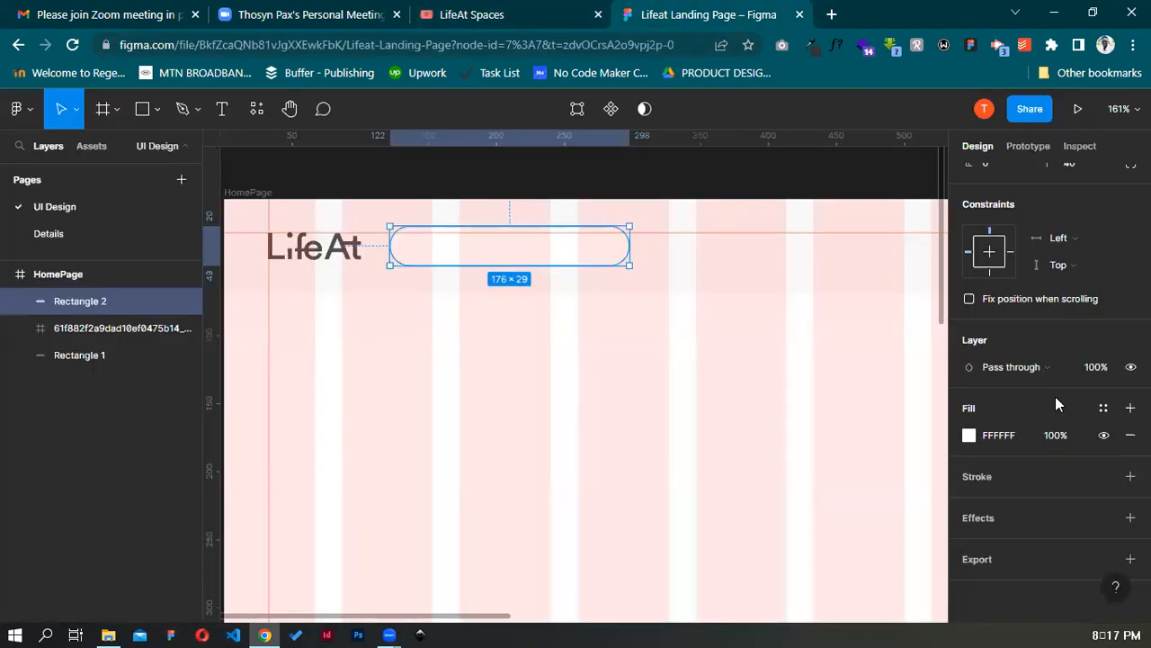
click(1131, 517)
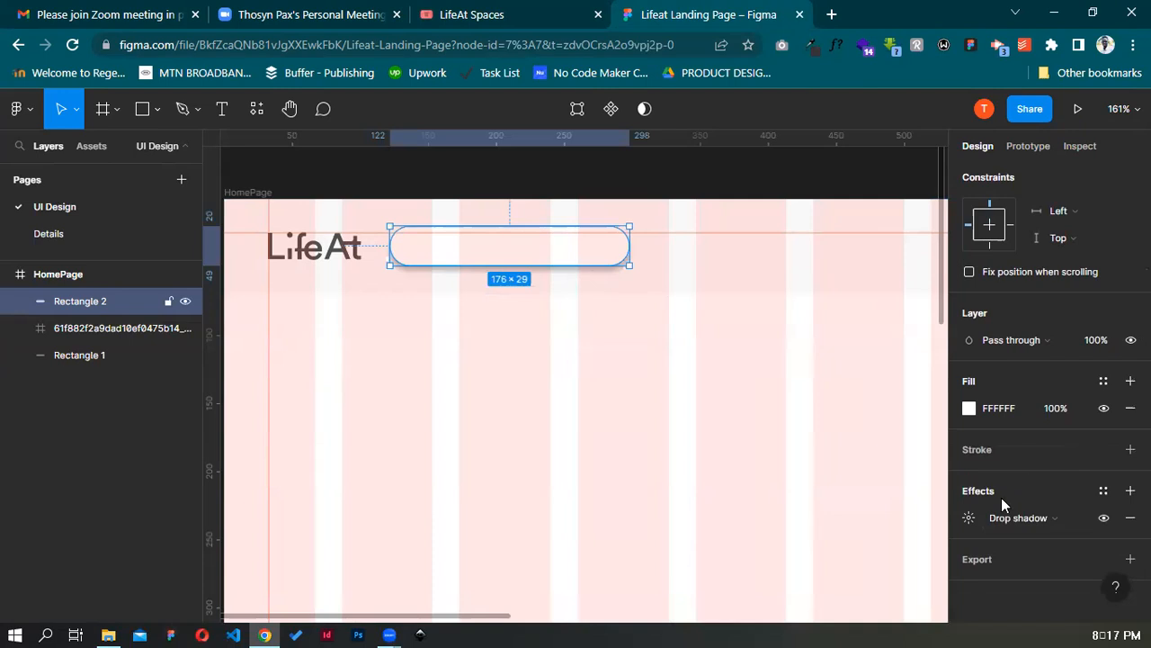
click(969, 518)
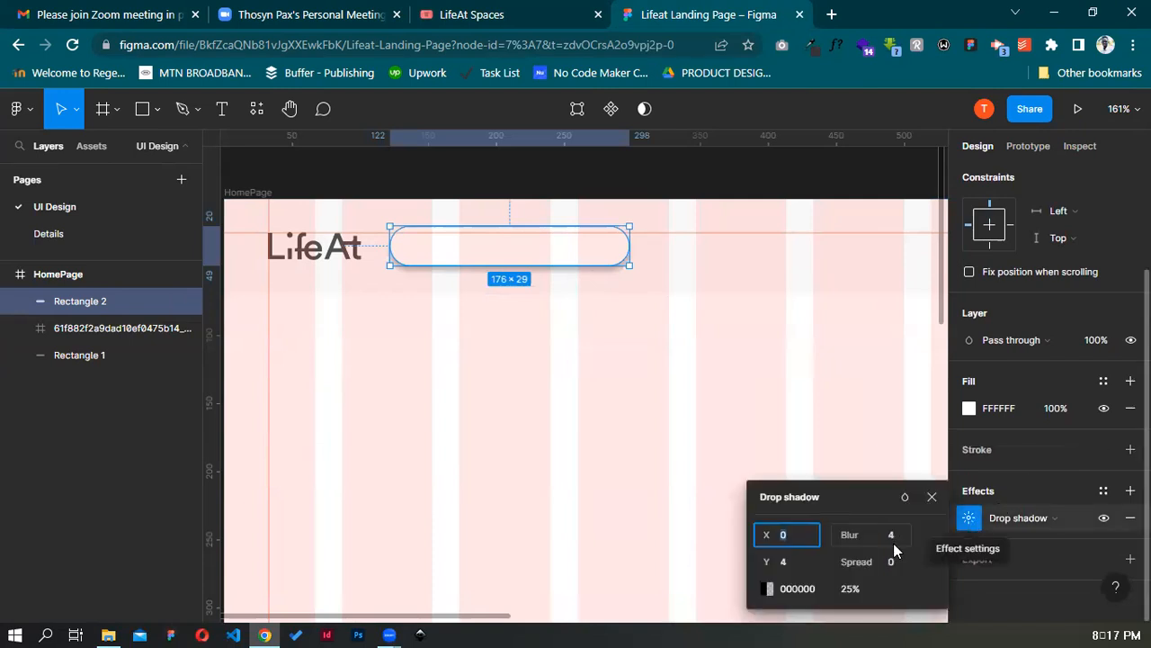
click(897, 534)
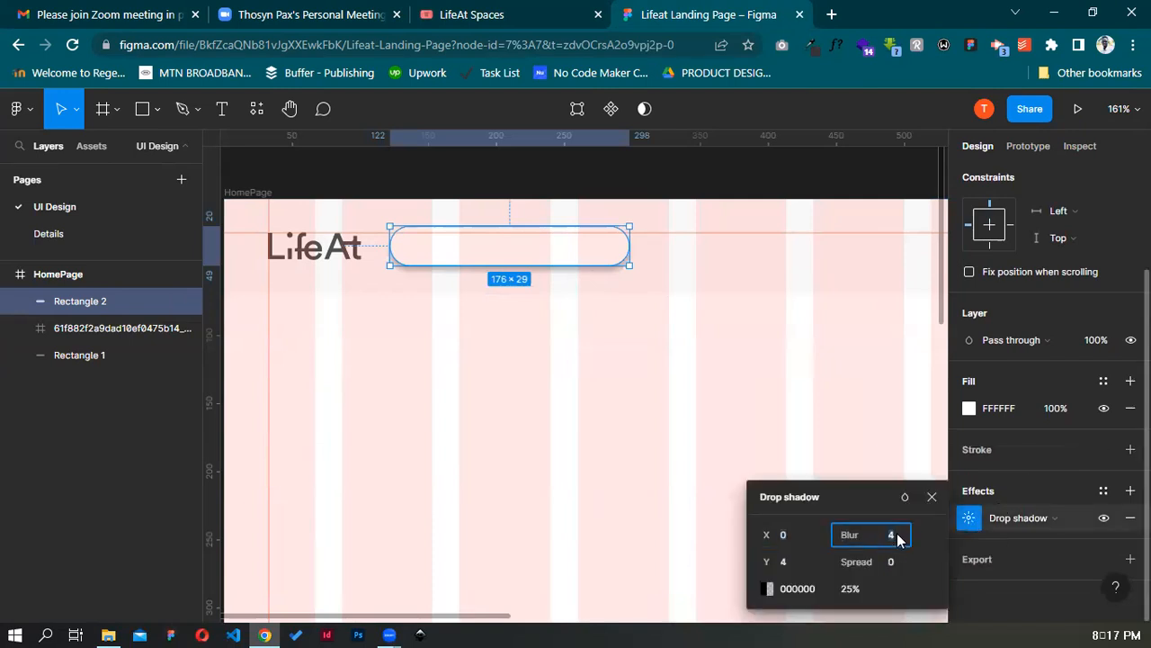
text(2)
click(795, 561)
text(1)
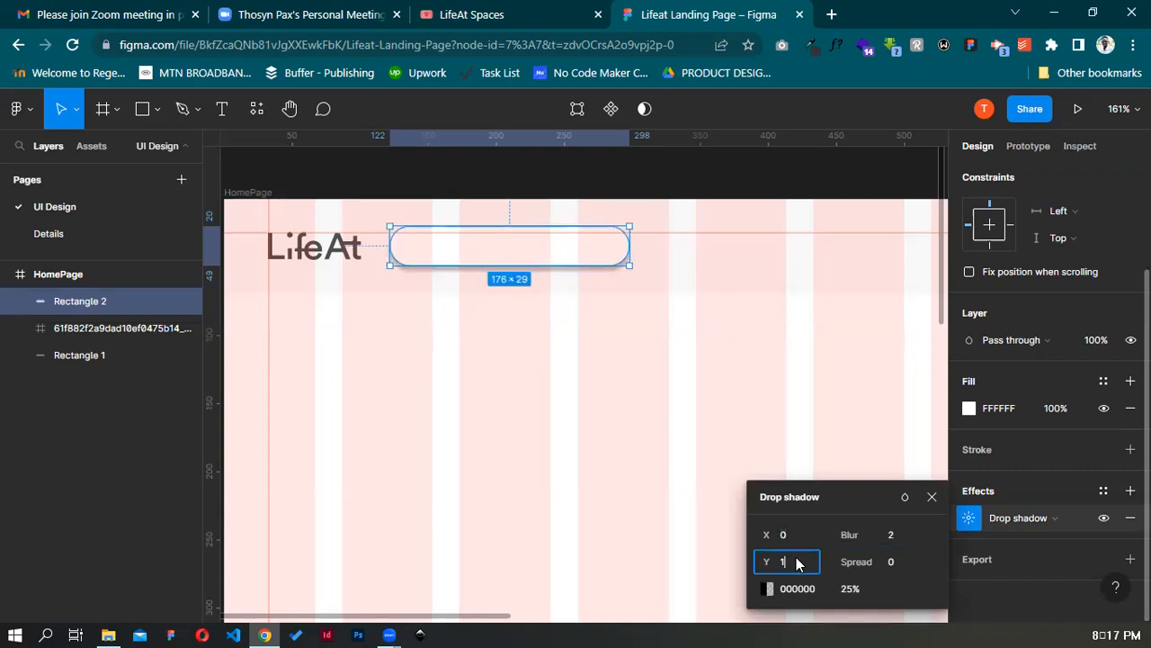
key(Return)
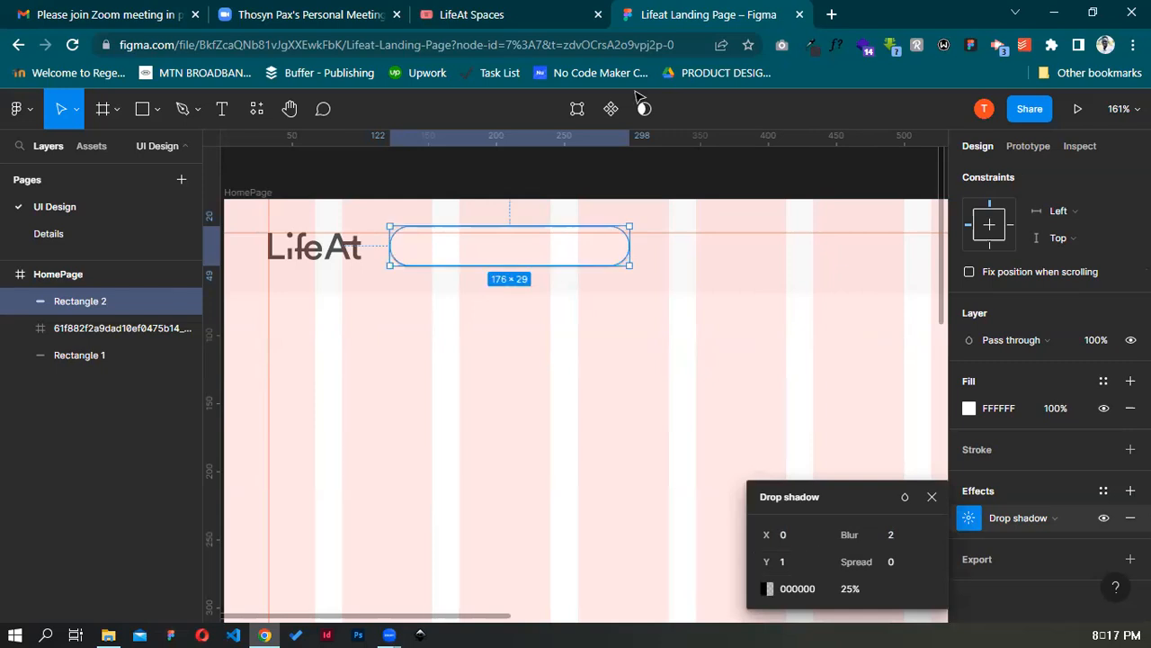
Set the search box drop shadow's X offset to 1 and Y offset to 0, and deselect the rectangle
click(796, 534)
text(1)
key(Return)
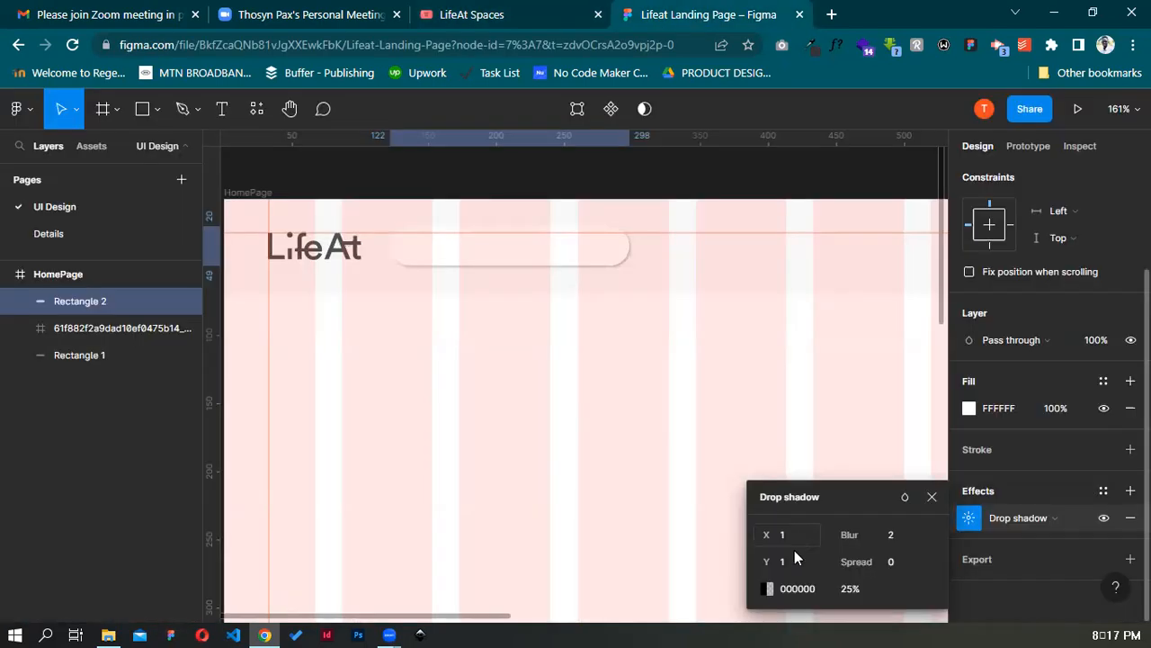
click(797, 561)
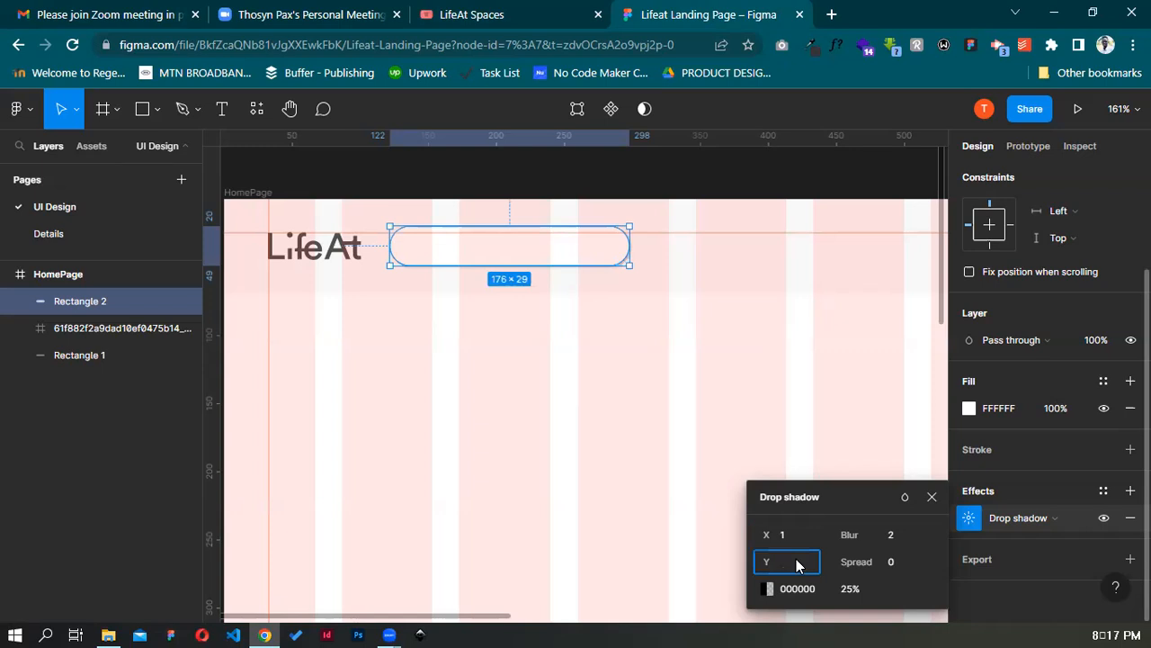
text(0)
key(Return)
click(702, 184)
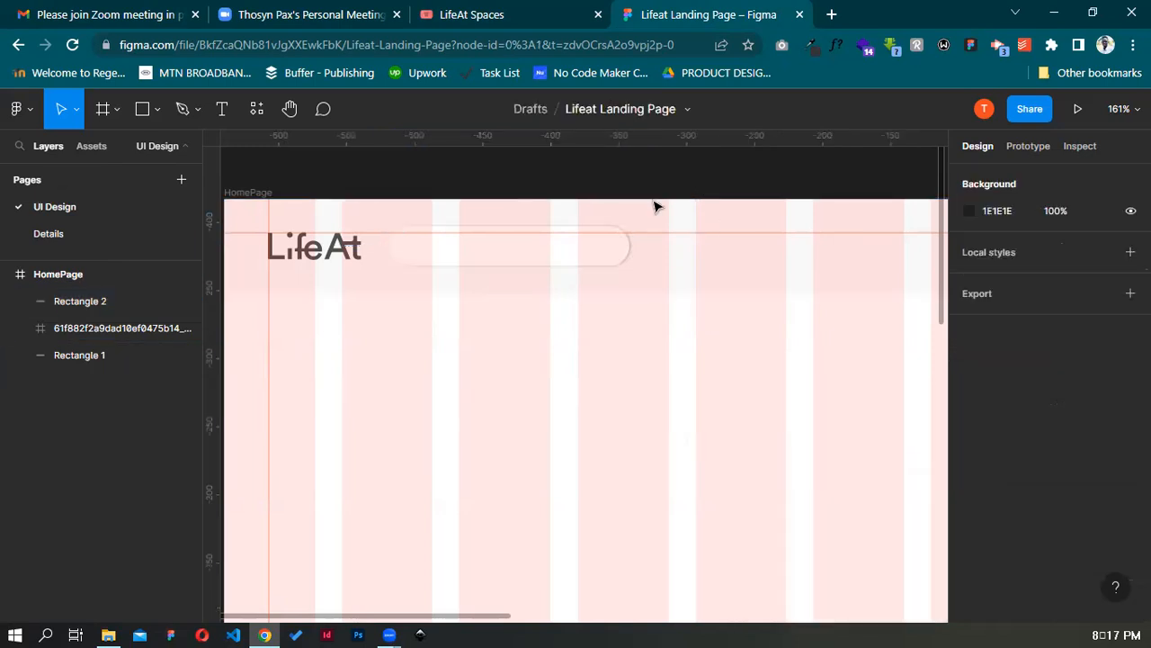
Reselect the search box, reduce its drop shadow blur to 1, and review the shadow settings
click(598, 250)
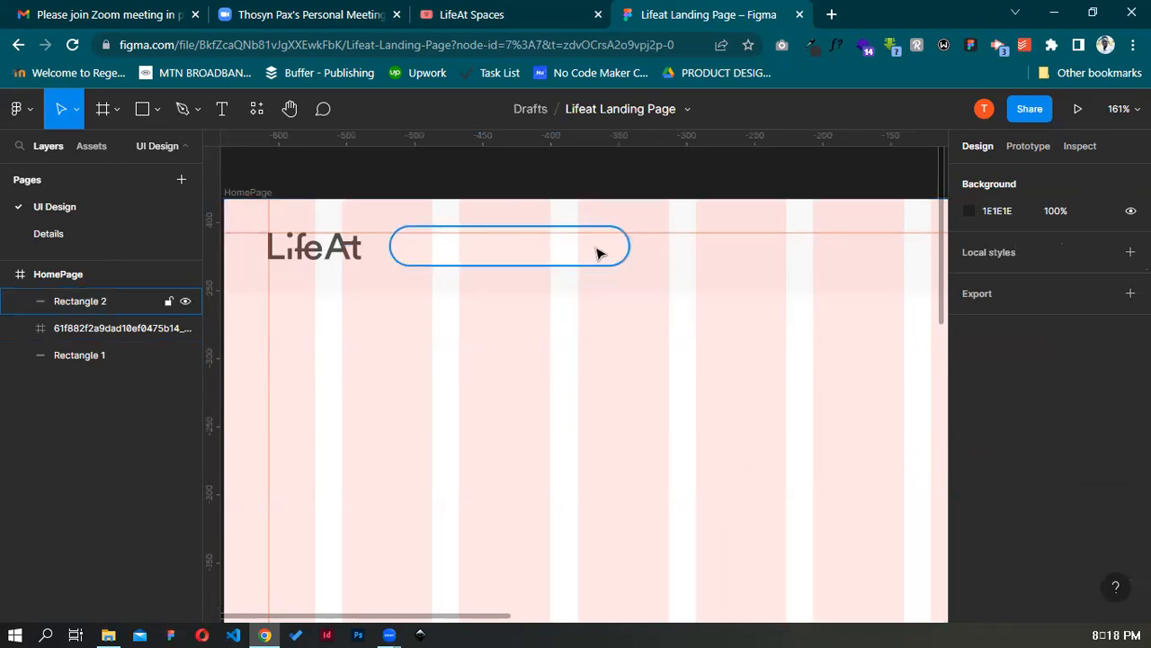
click(600, 253)
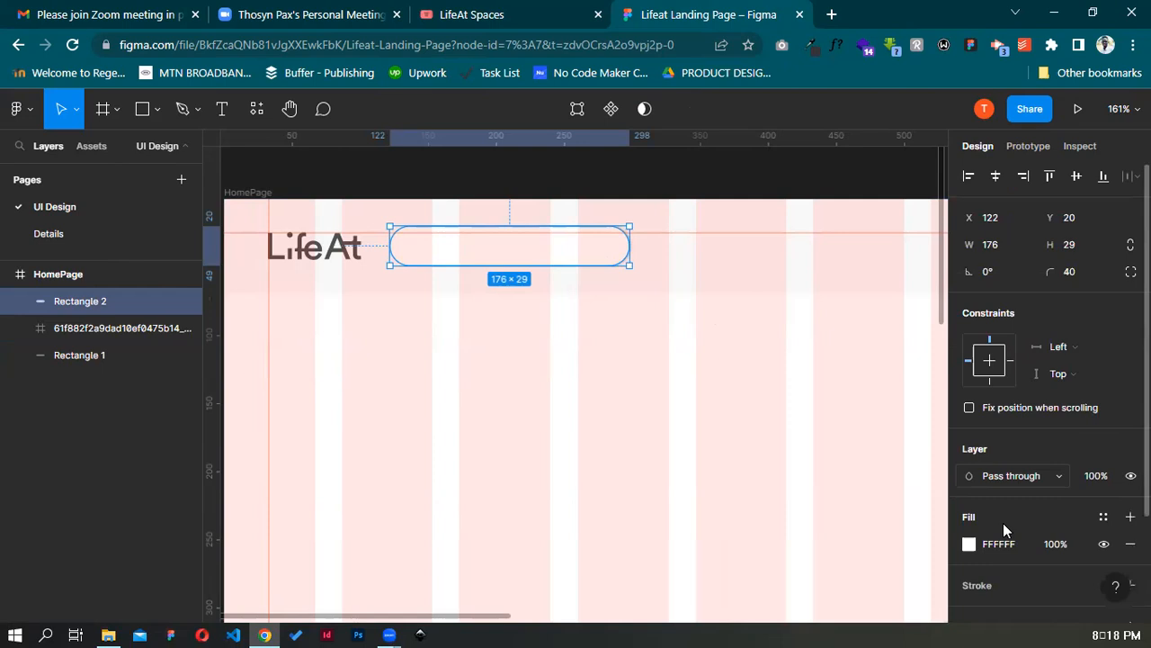
scroll(1003, 523, down, 1)
click(969, 568)
click(905, 535)
text(1)
key(Return)
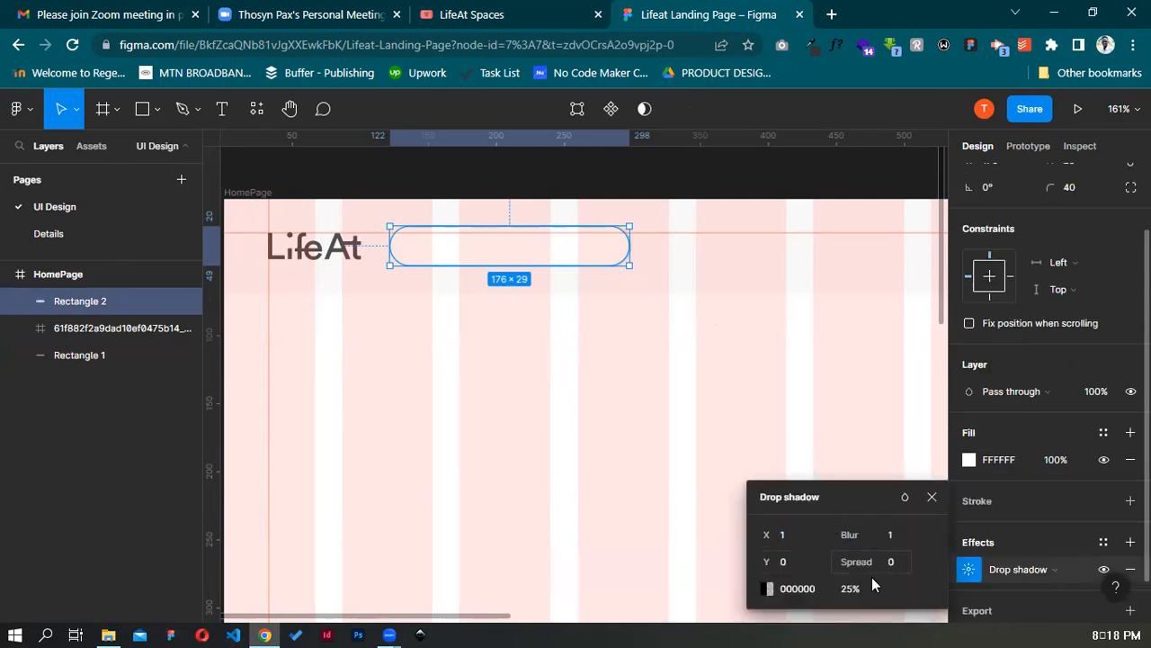
click(932, 496)
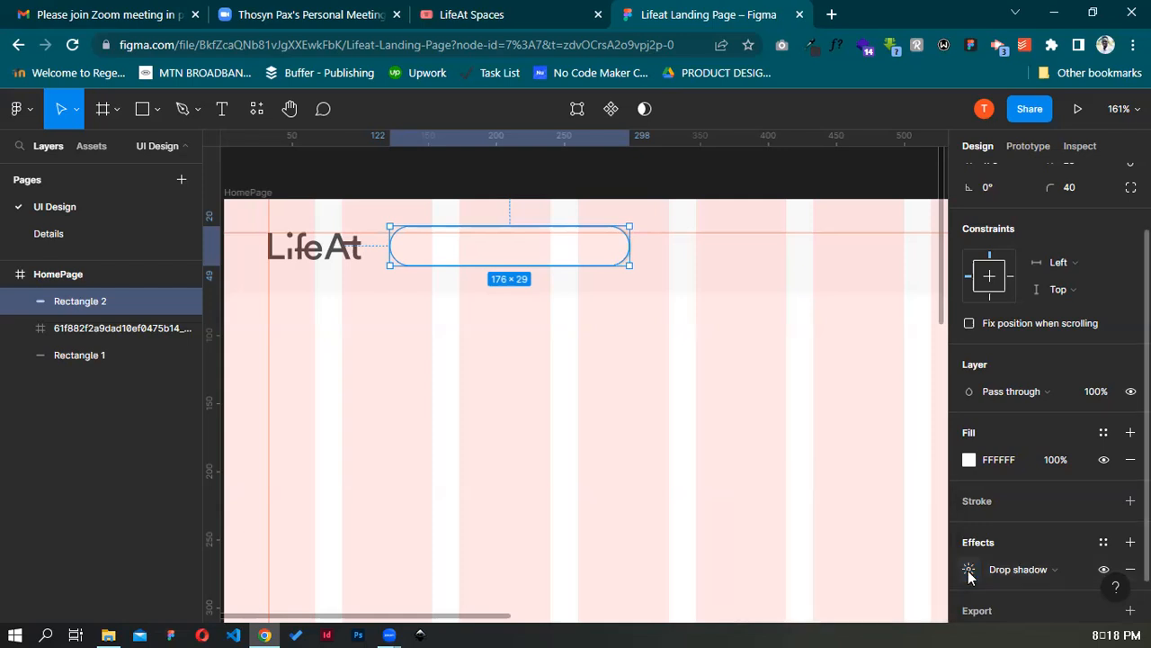
click(968, 569)
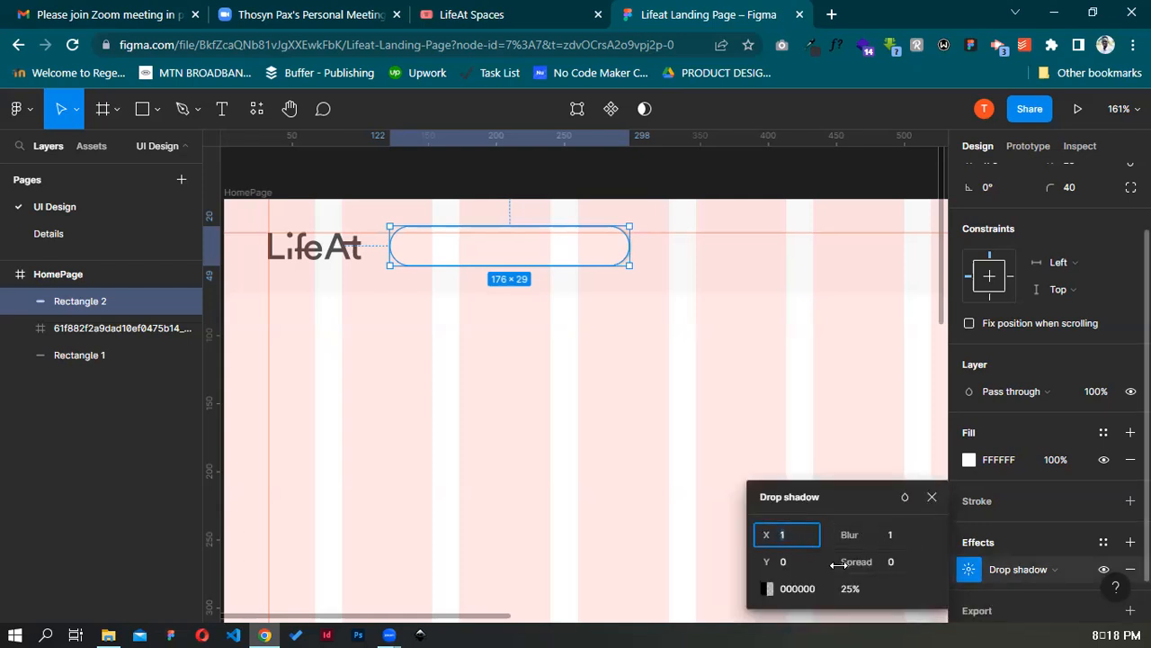
click(932, 500)
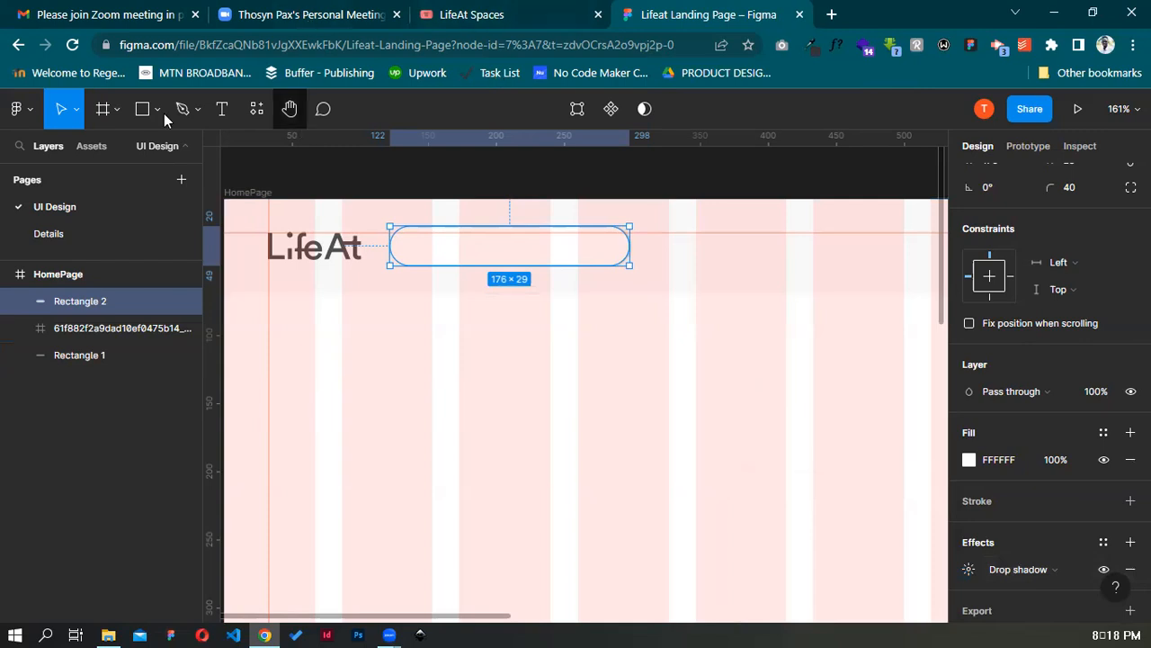
Check the placeholder wording on the LifeAt website and add the text "Search a space" below the search box in the HomePage frame
click(221, 109)
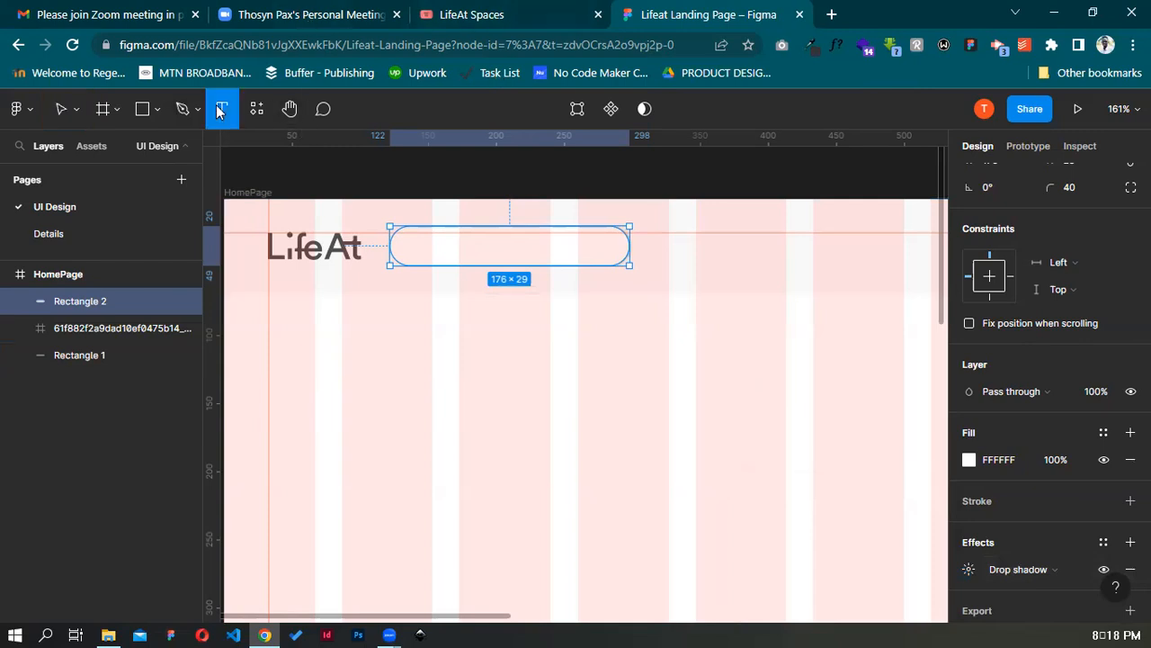
click(474, 7)
click(657, 11)
click(486, 387)
text(Search a )
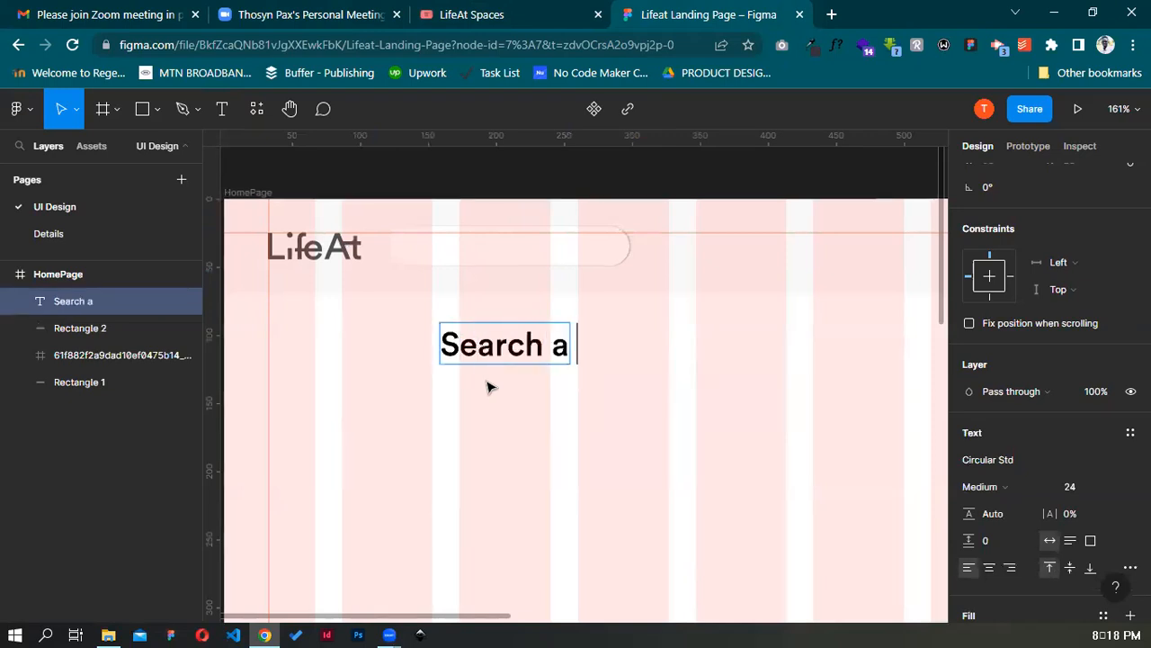
text(space)
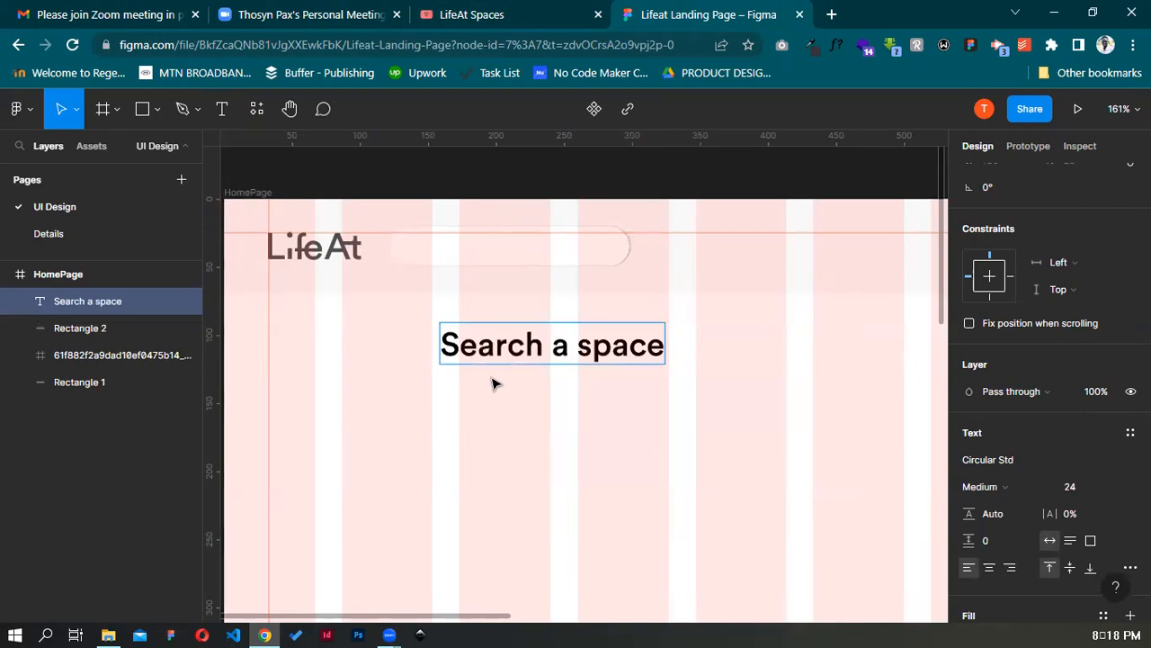
key(Escape)
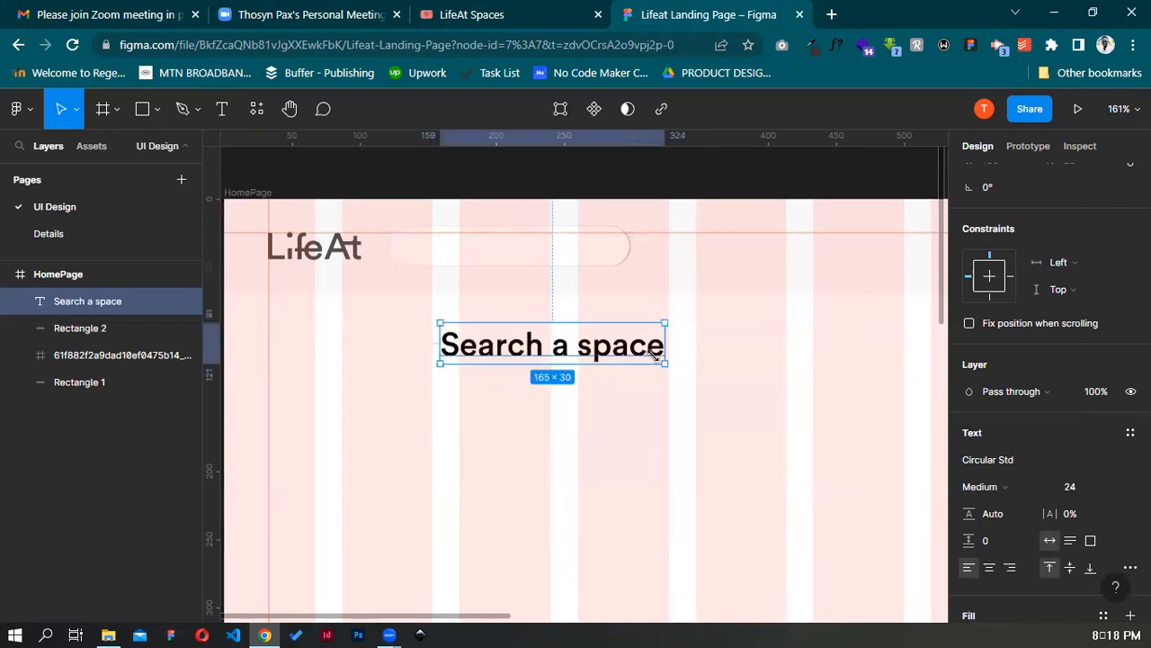
Set the "Search a space" text to Book weight and font size 11
click(1025, 486)
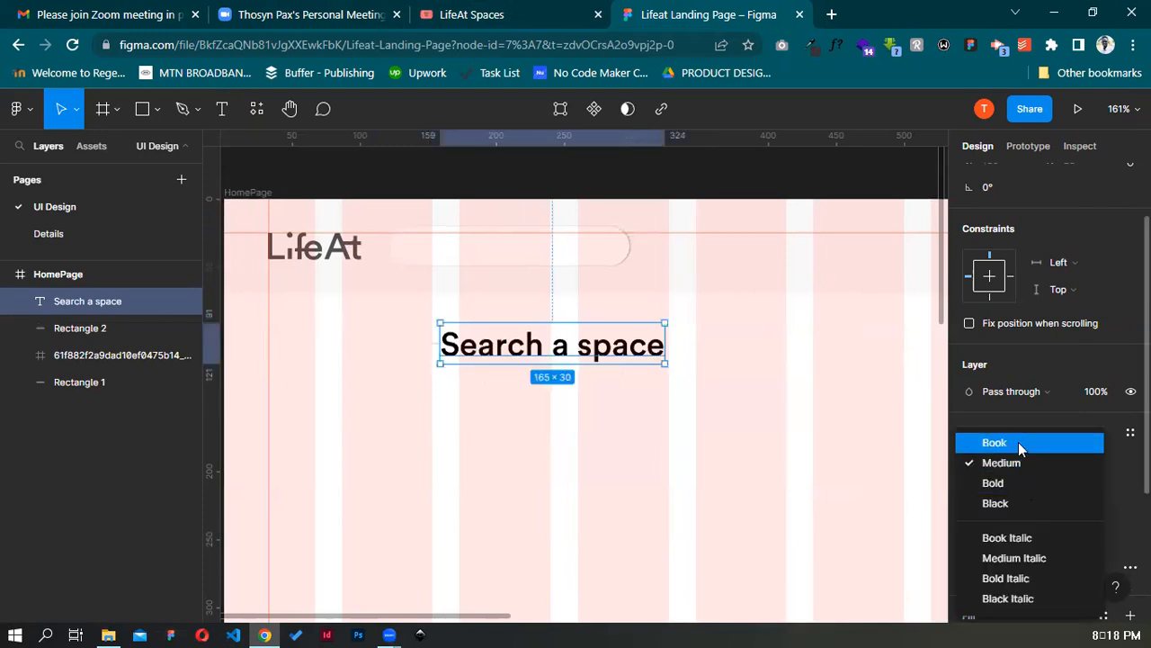
click(1019, 441)
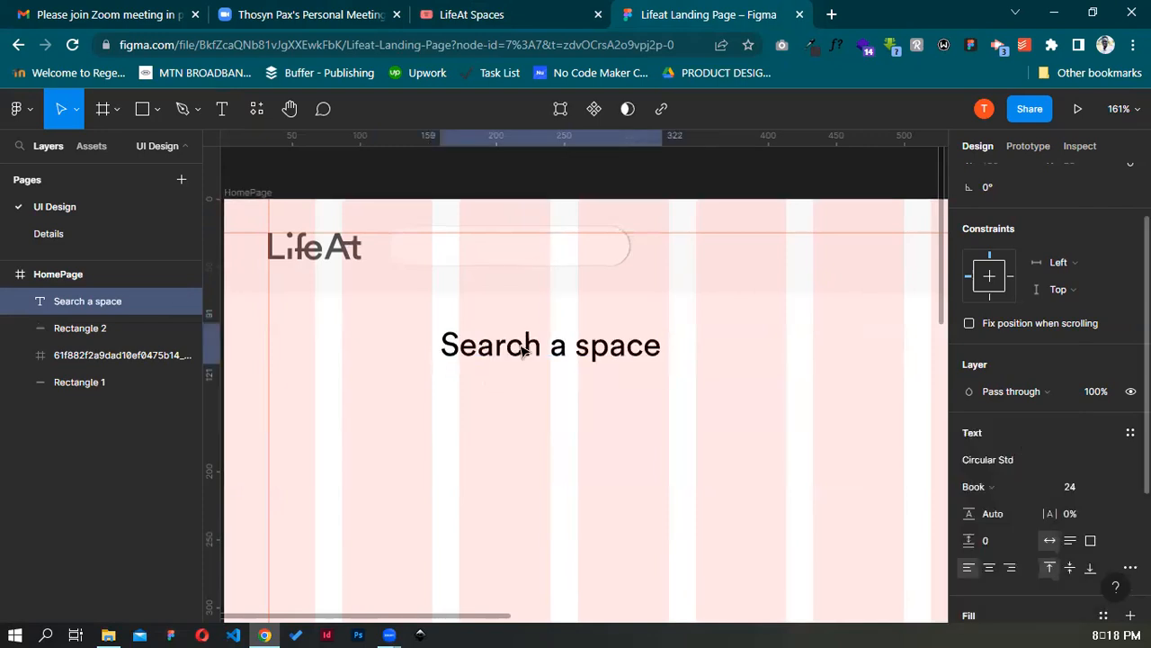
click(1112, 492)
click(1106, 316)
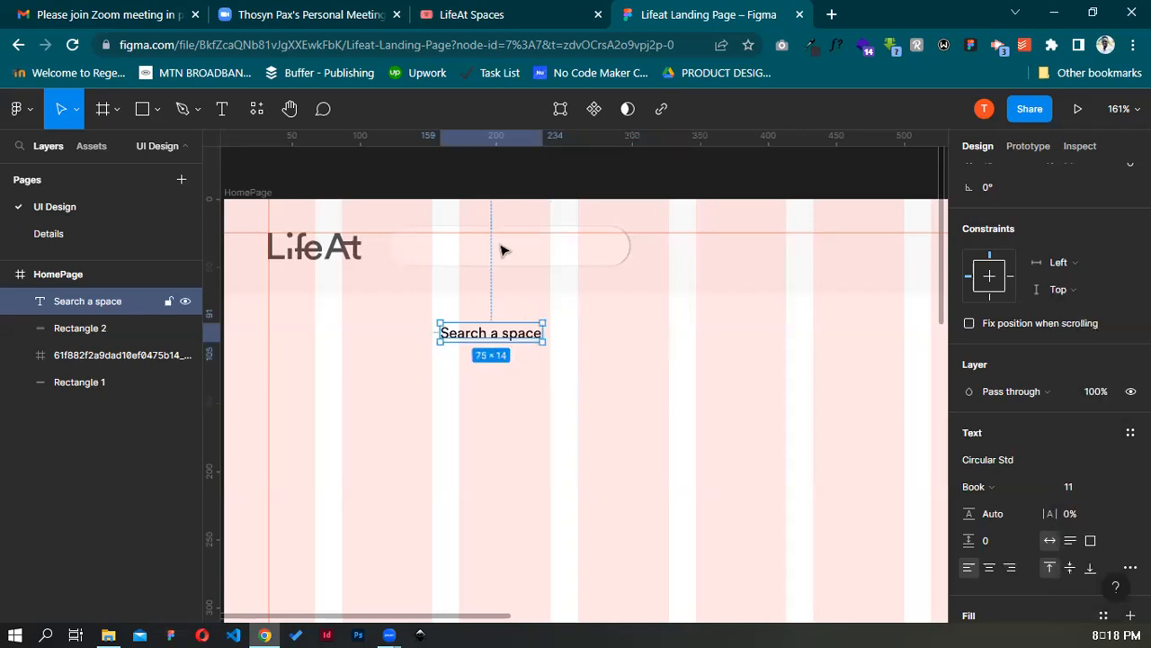
Move the "Search a space" text into the search box near its starting edge, and compare it with the LifeAt website
drag(491, 333, 479, 255)
click(475, 11)
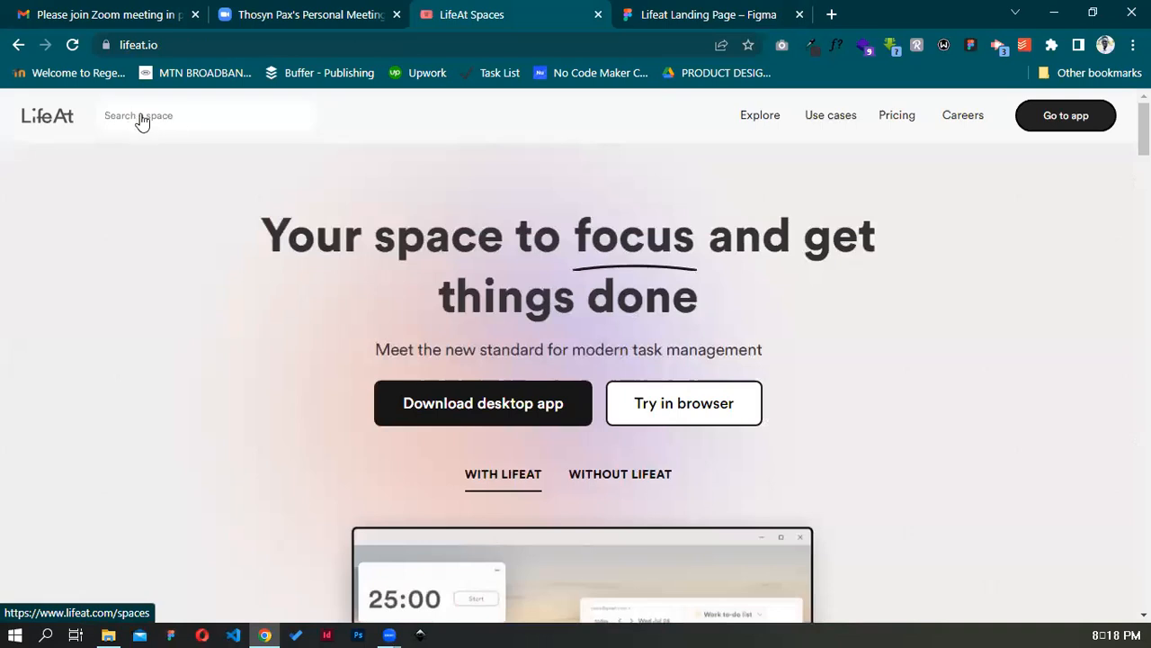
click(653, 11)
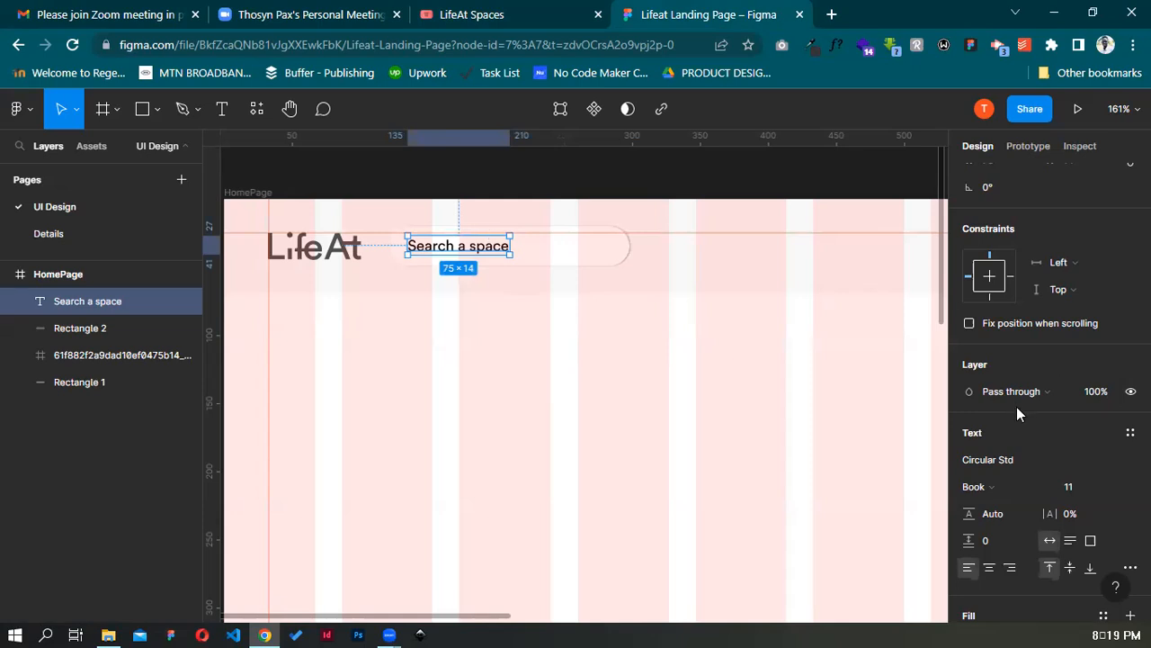
Set the placeholder text's fill to CCCCCC and nudge the text 1 px to the right
scroll(1020, 406, down, 3)
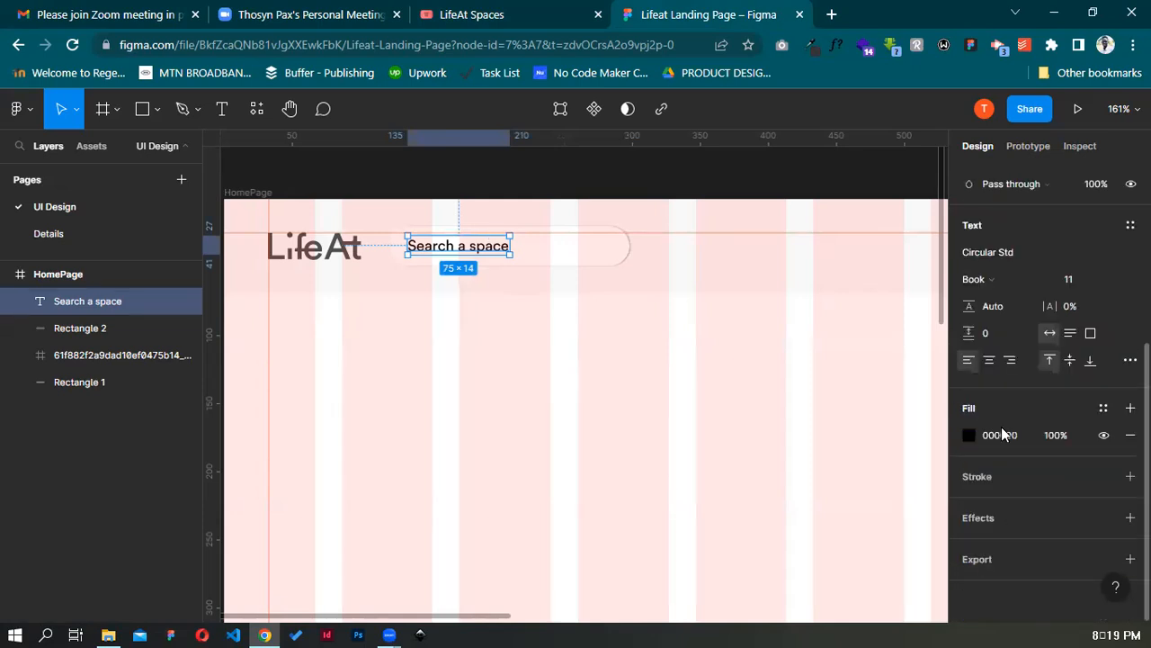
click(1005, 436)
text(cccccc)
key(Return)
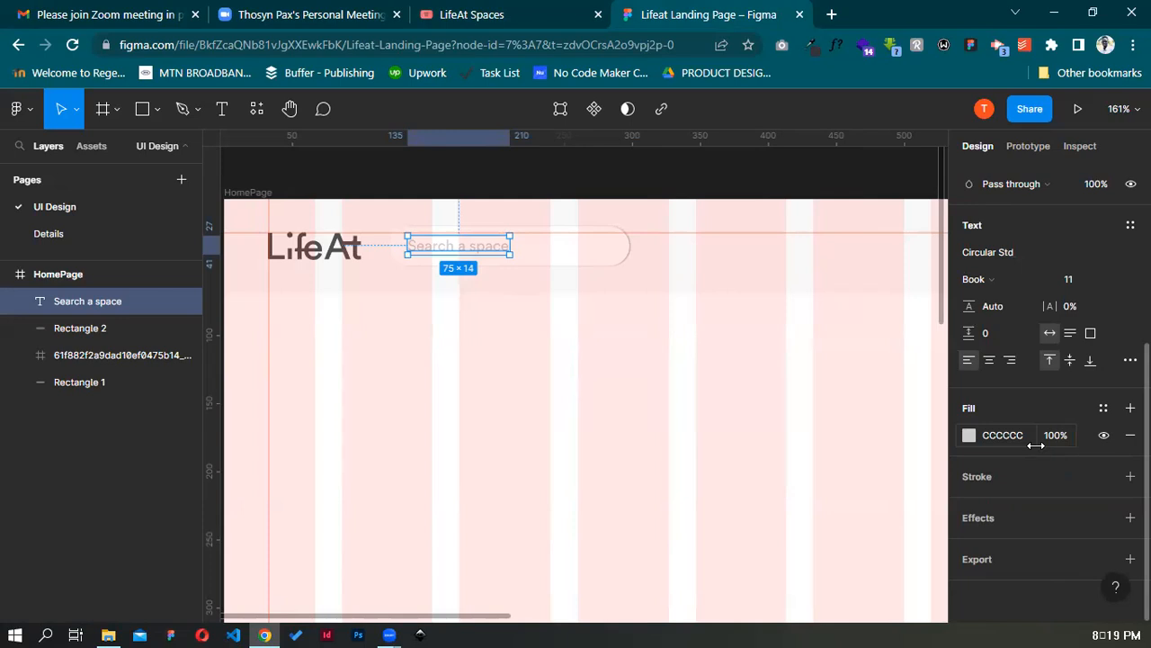
key(Right)
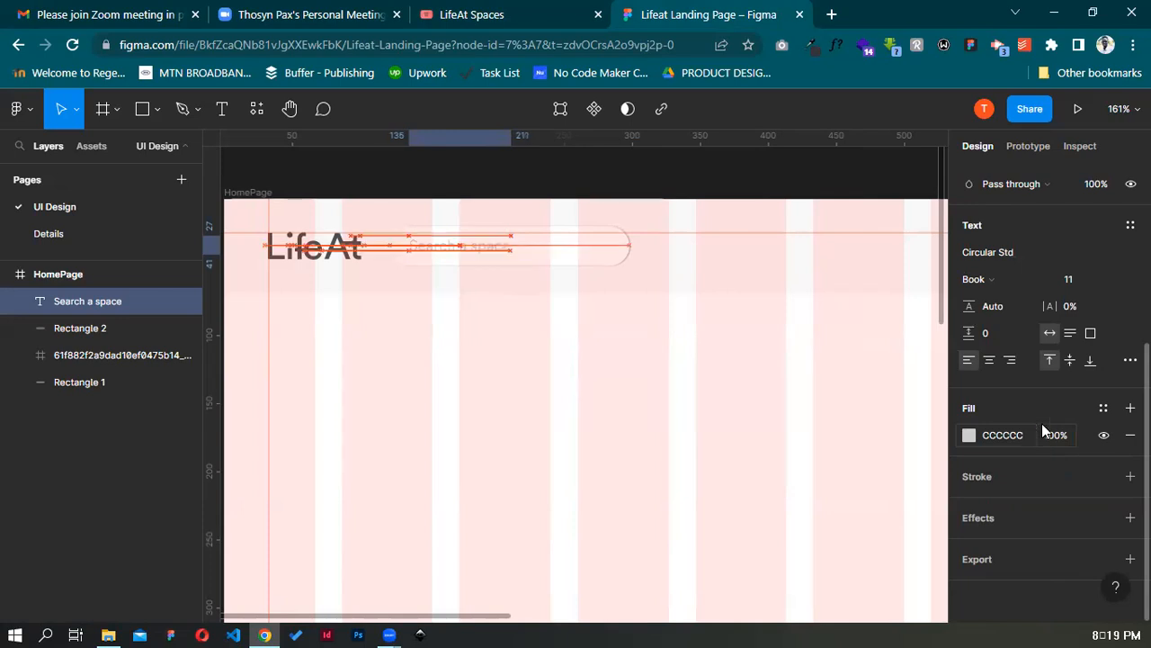
Compare the placeholder colour with the LifeAt website and set the text's fill to DDDDDD
click(467, 5)
click(656, 4)
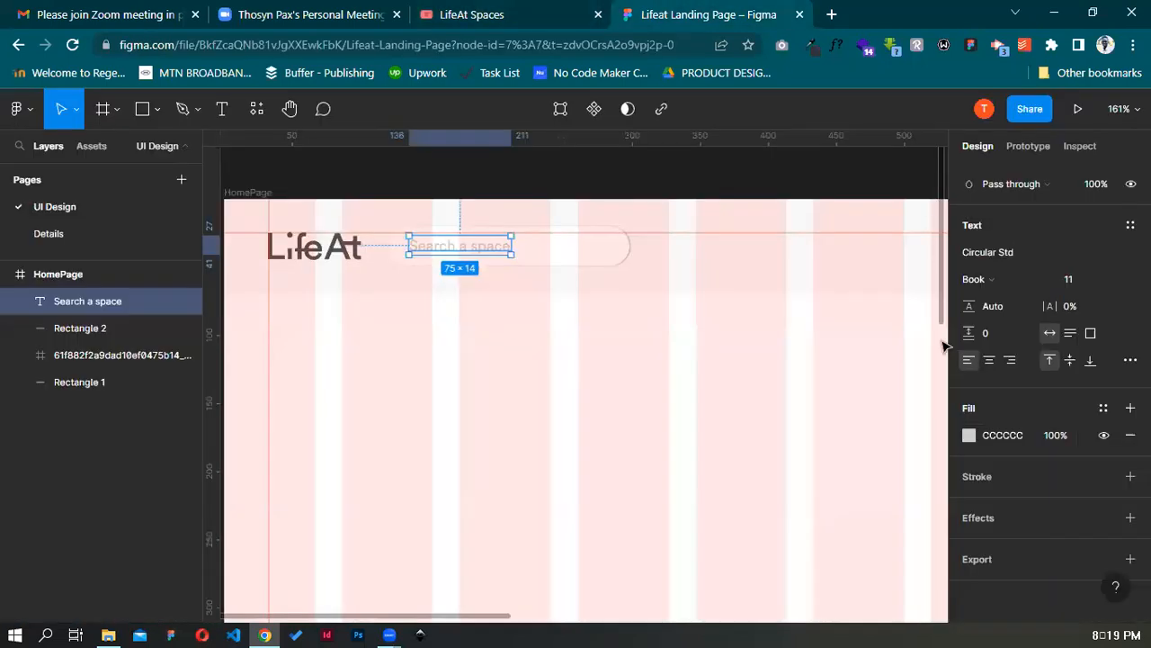
click(1020, 437)
text(dddddd)
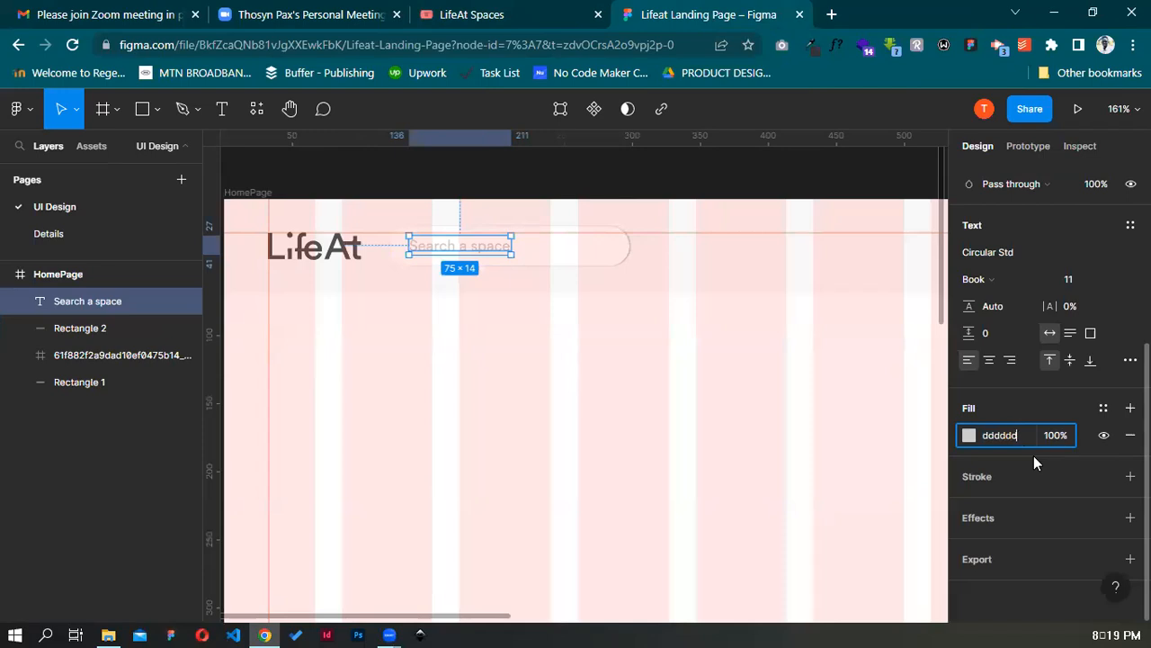
key(Return)
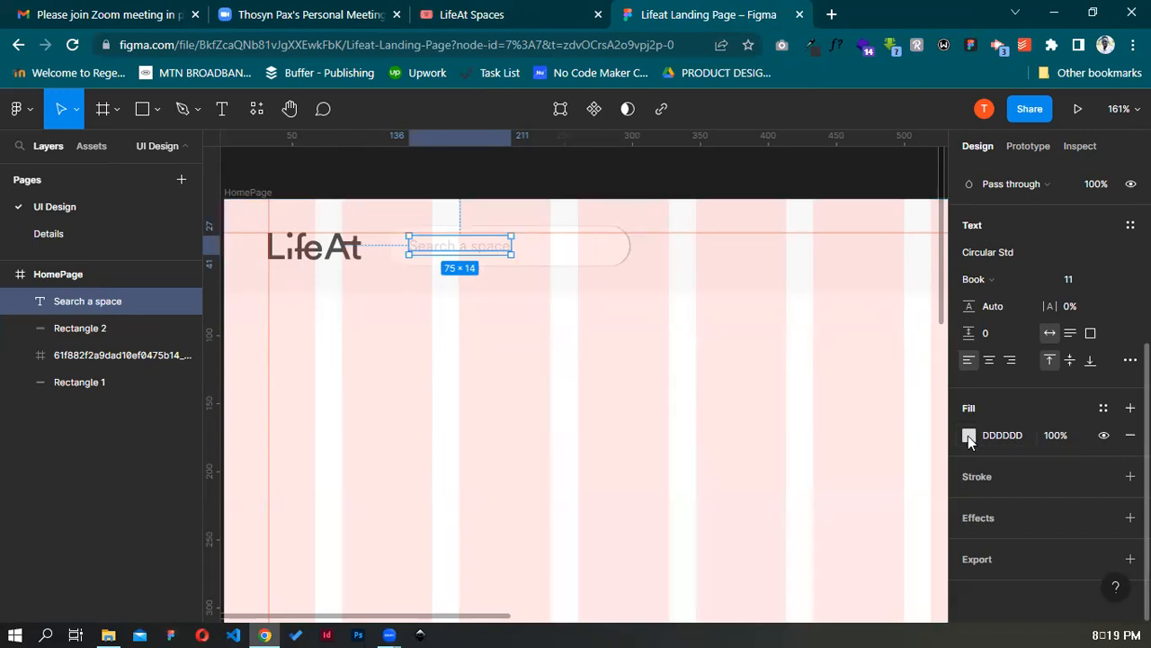
Recolour the placeholder text with the document colour 4E4E4E at 46% opacity
click(968, 437)
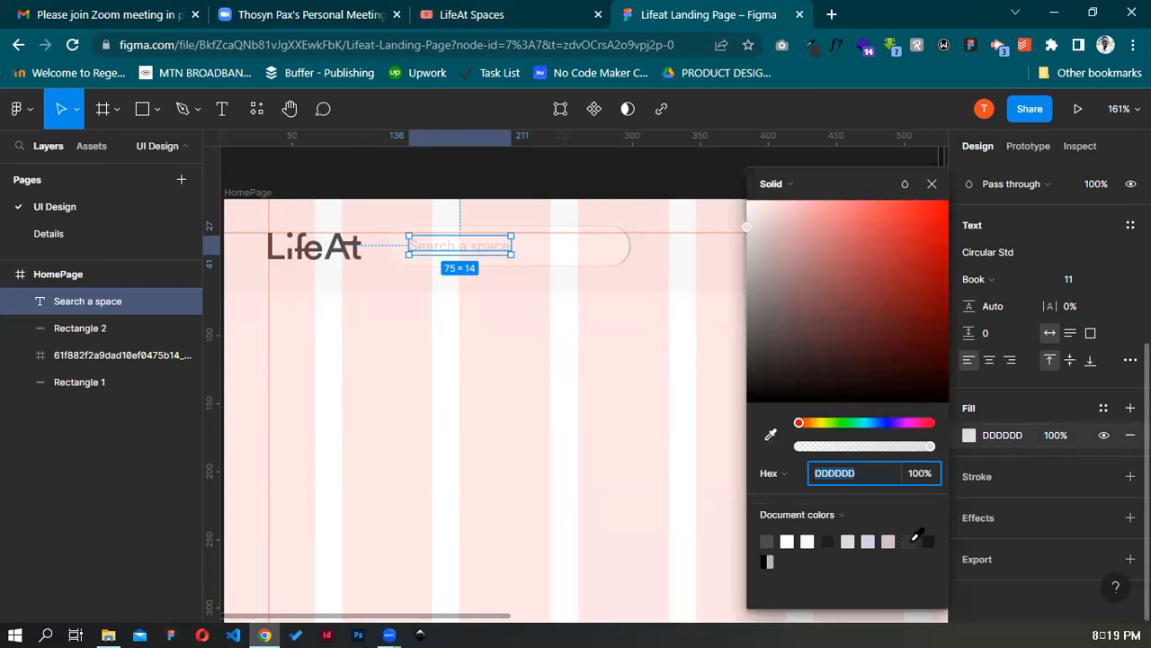
click(910, 540)
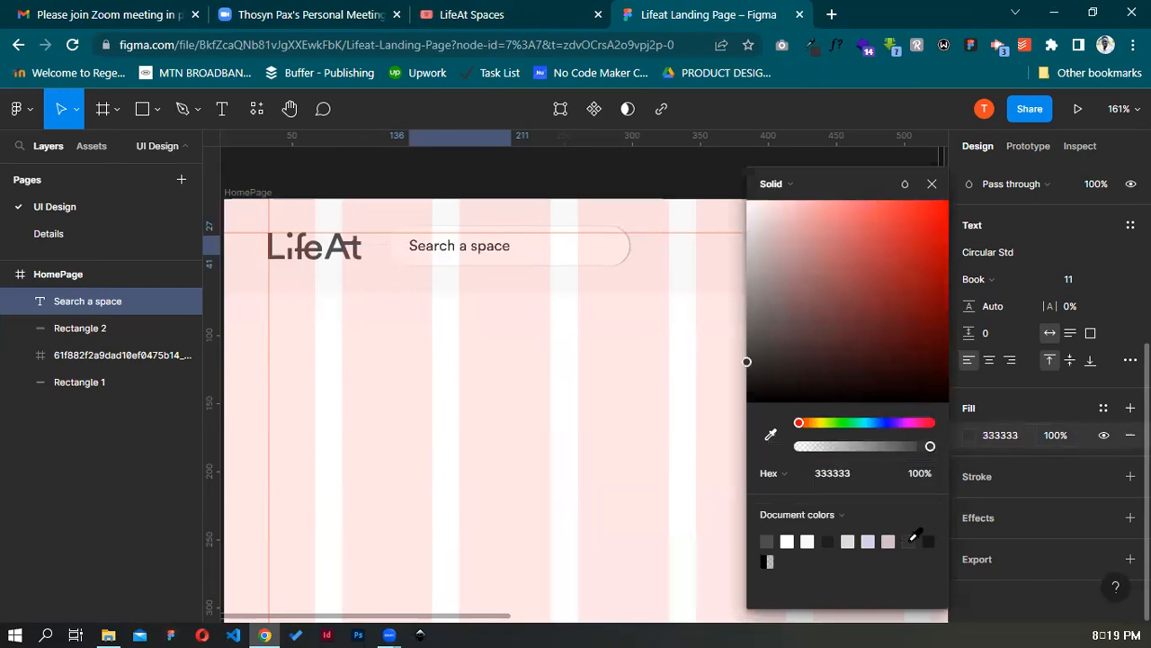
click(767, 541)
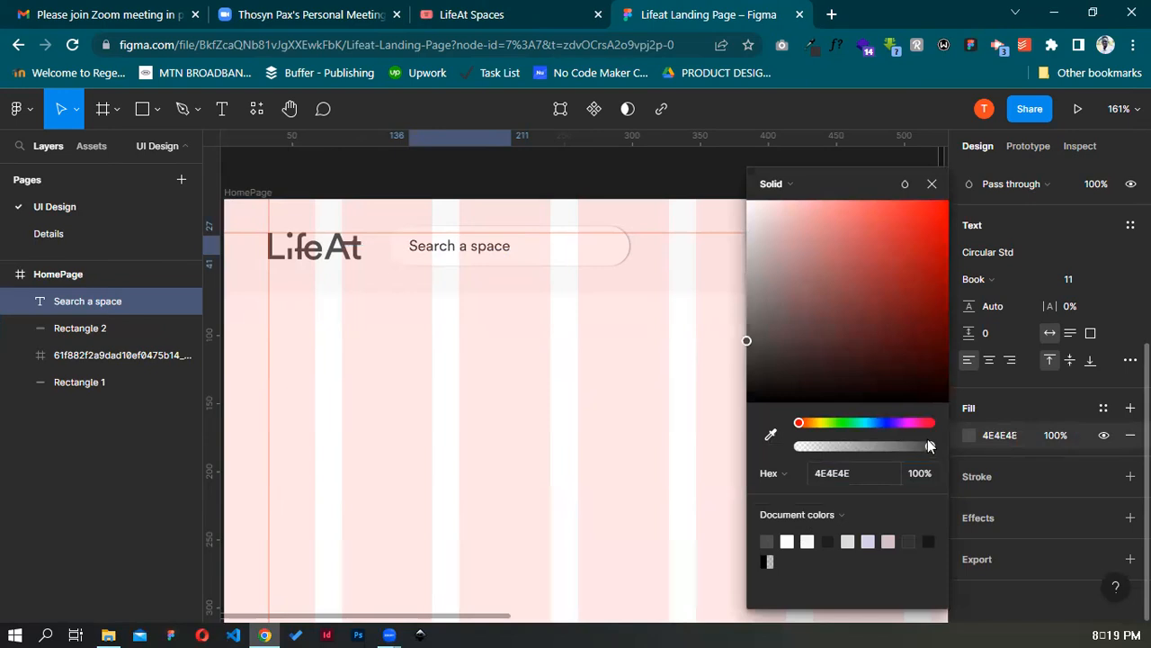
drag(929, 446, 860, 447)
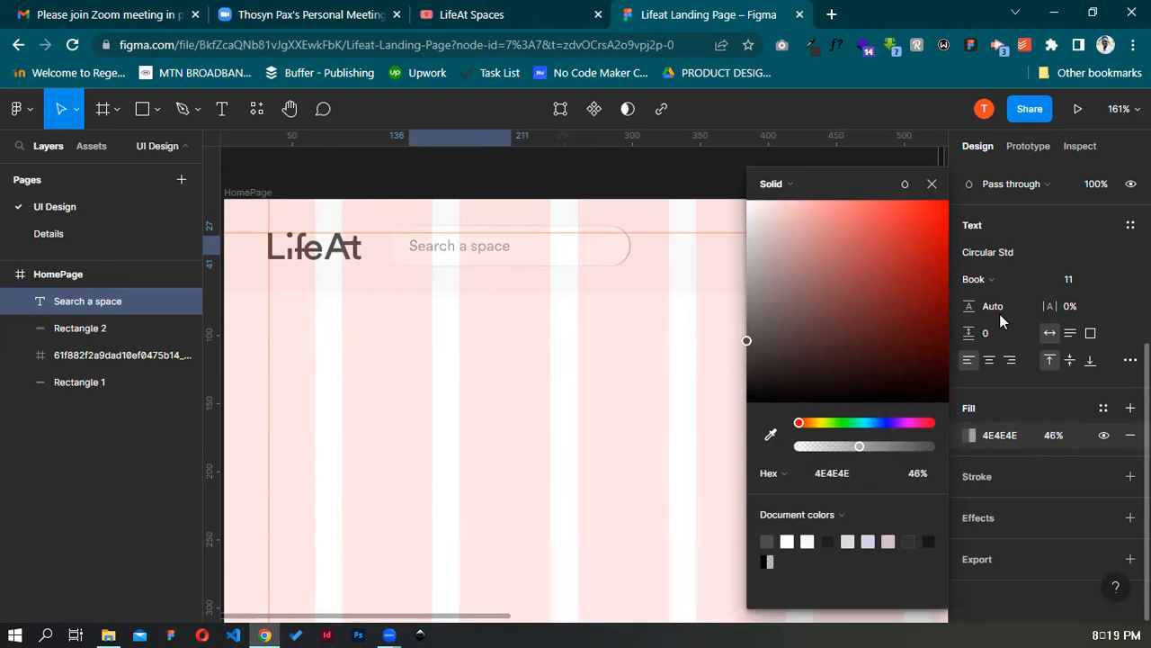
click(931, 183)
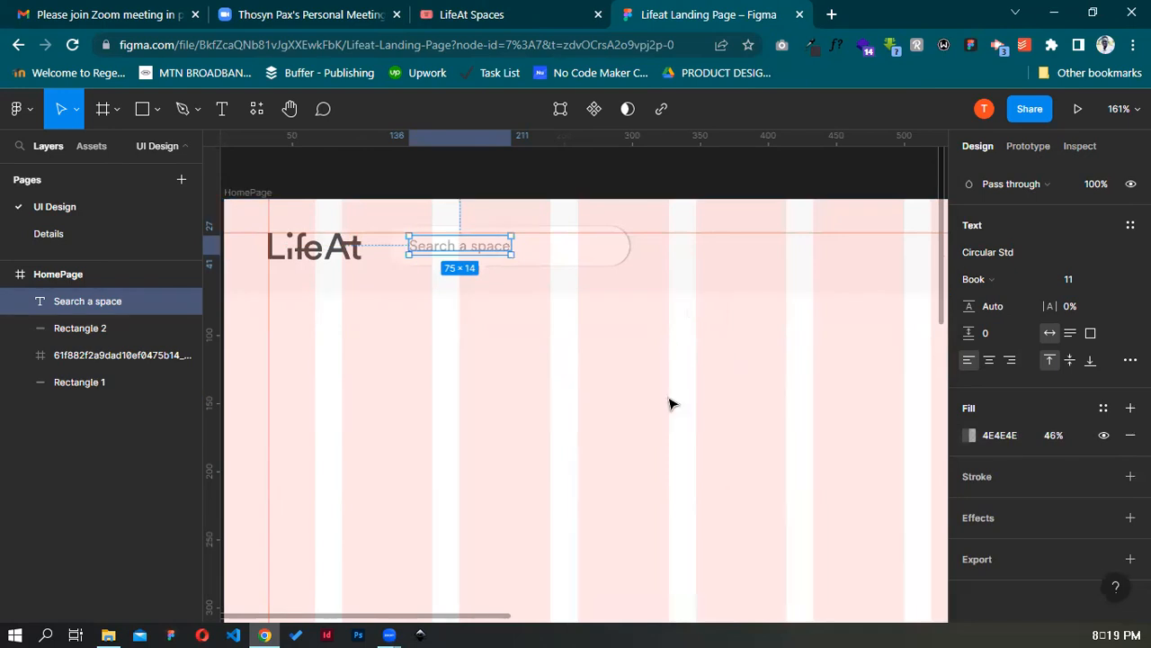
Examine the empty part of the HomePage header and the navigation links in the LifeAt website's header
drag(663, 375, 338, 414)
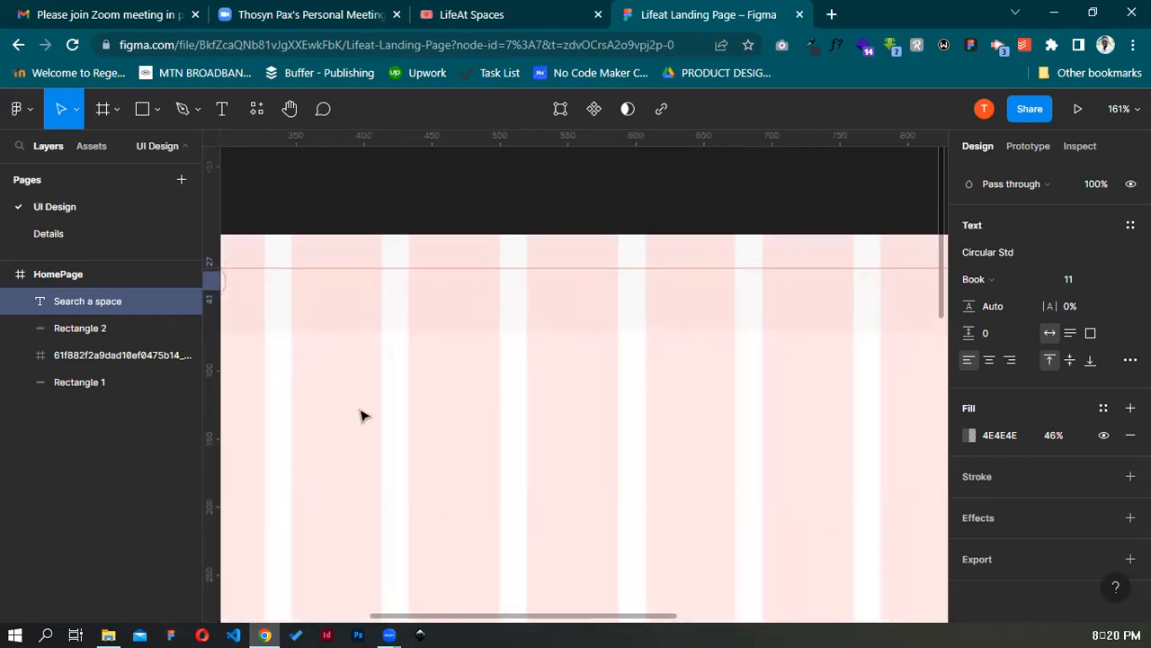
scroll(405, 396, down, 5)
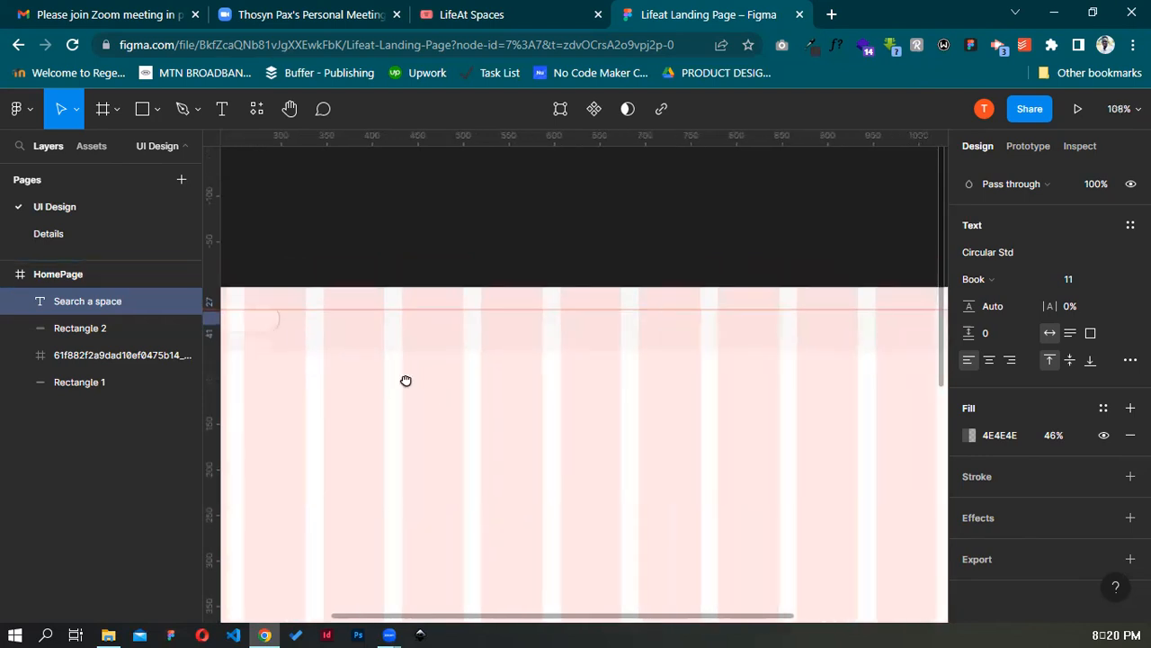
scroll(400, 378, up, 1)
scroll(504, 388, down, 3)
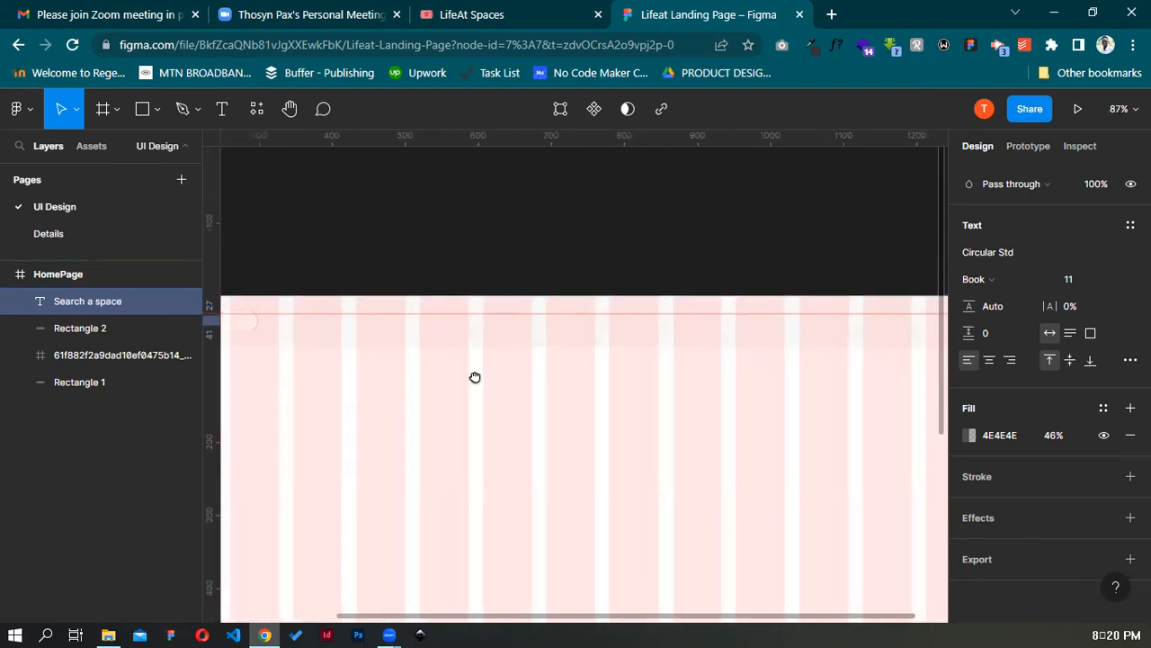
scroll(463, 369, down, 1)
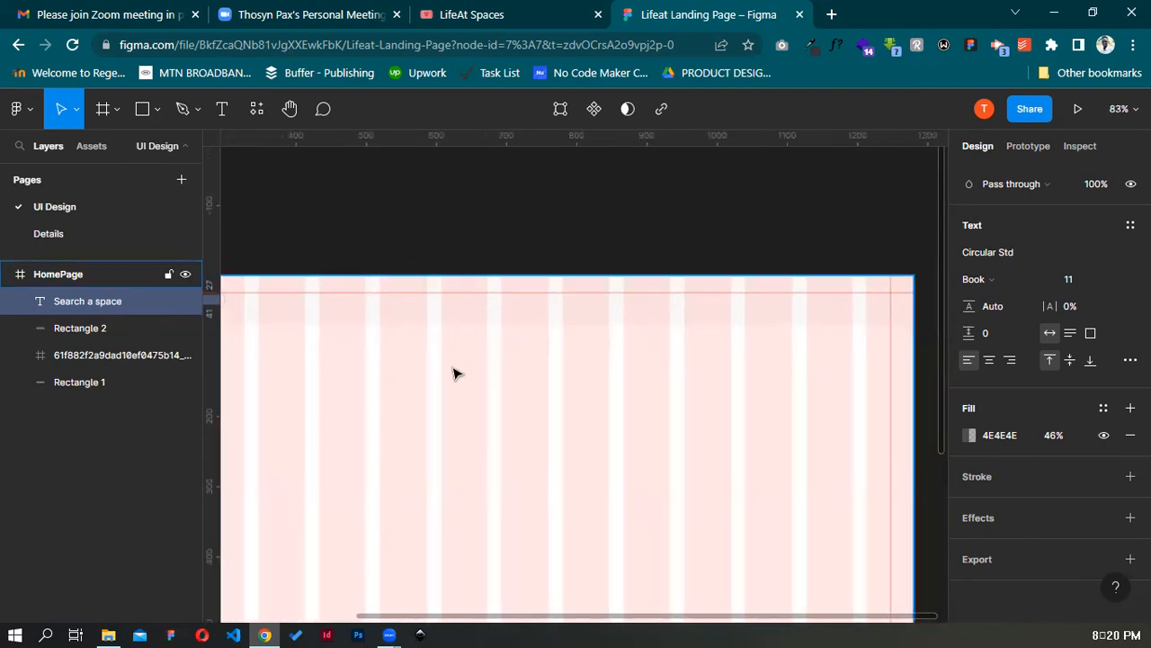
scroll(463, 362, down, 1)
click(445, 276)
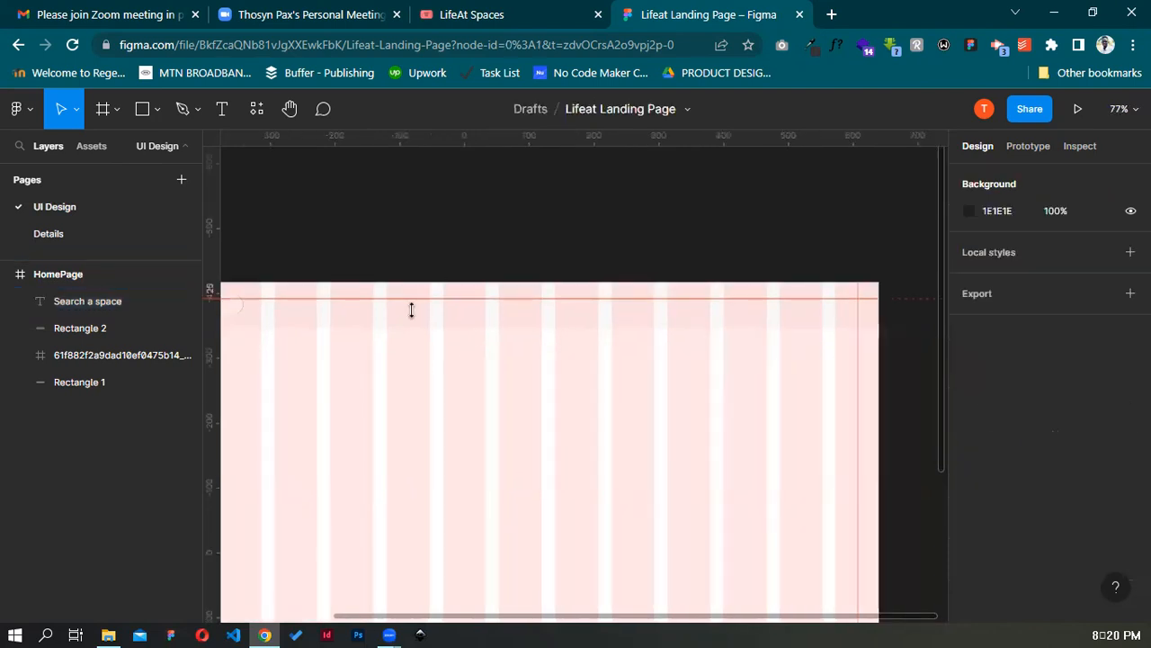
drag(413, 328, 444, 358)
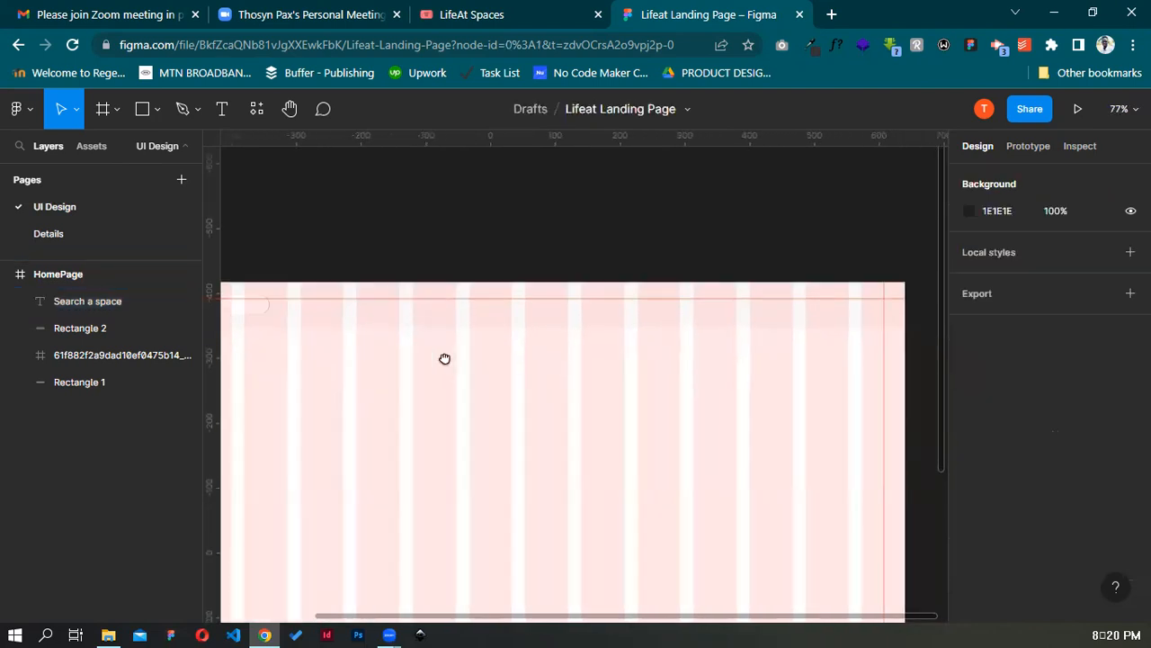
click(534, 11)
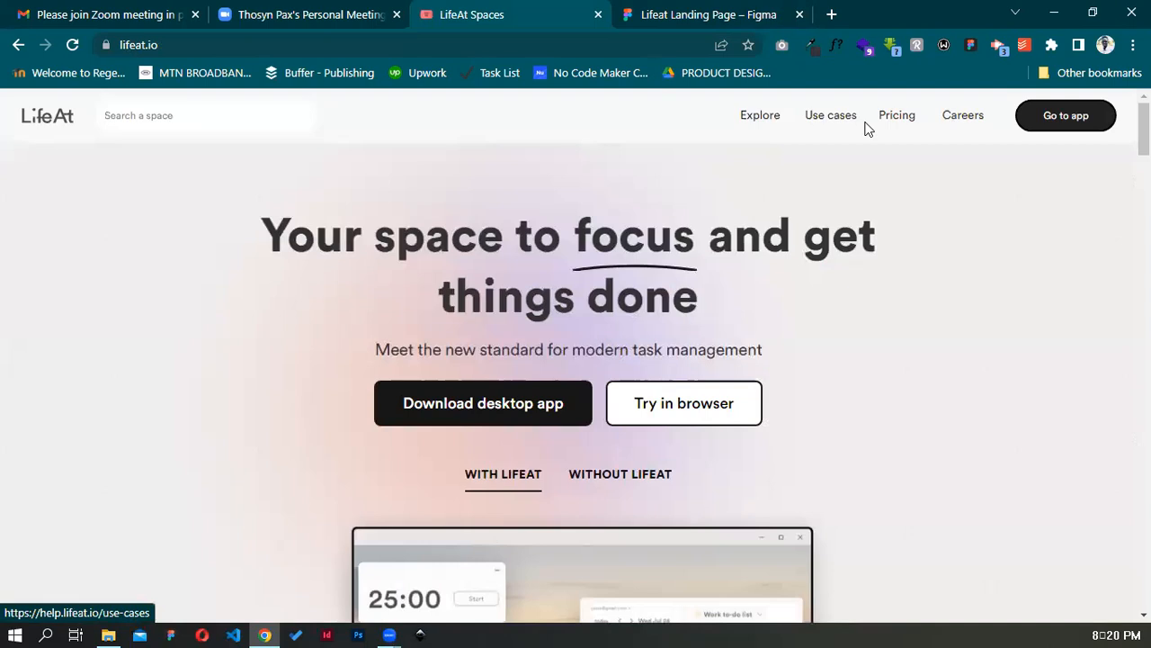
click(666, 9)
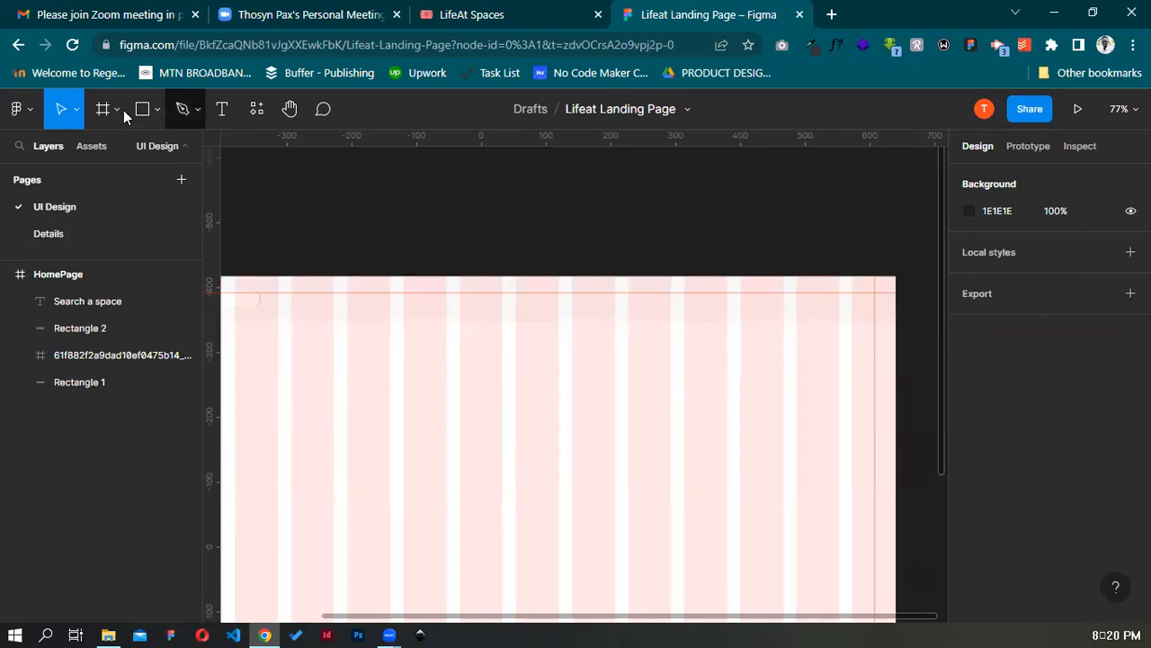
click(222, 109)
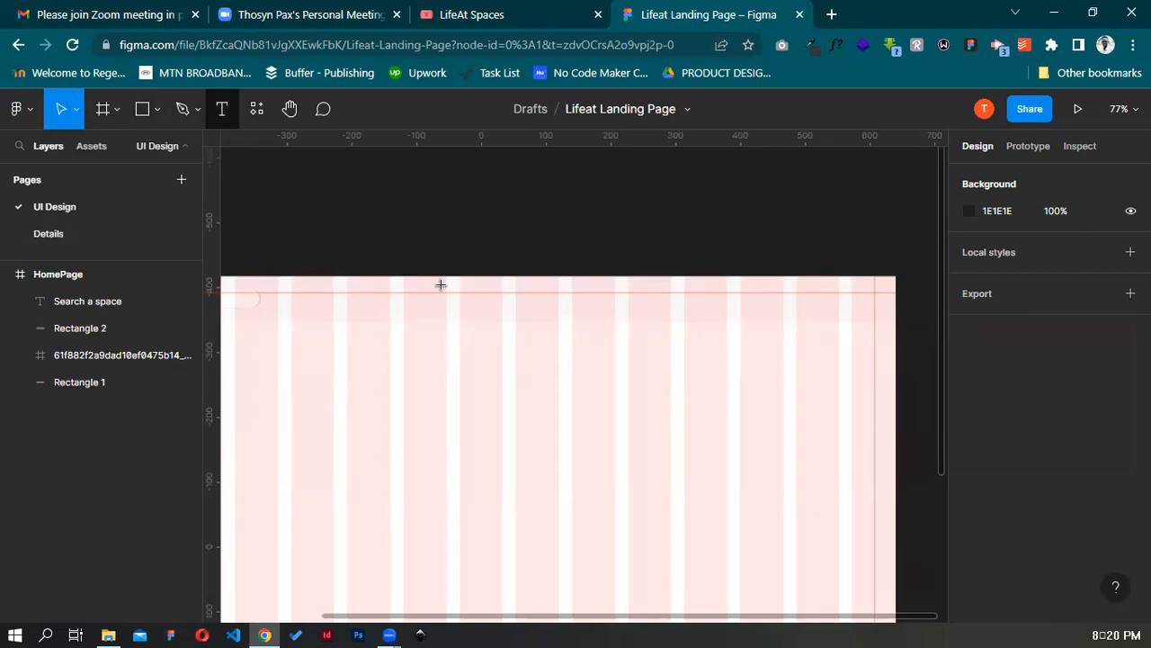
key(t)
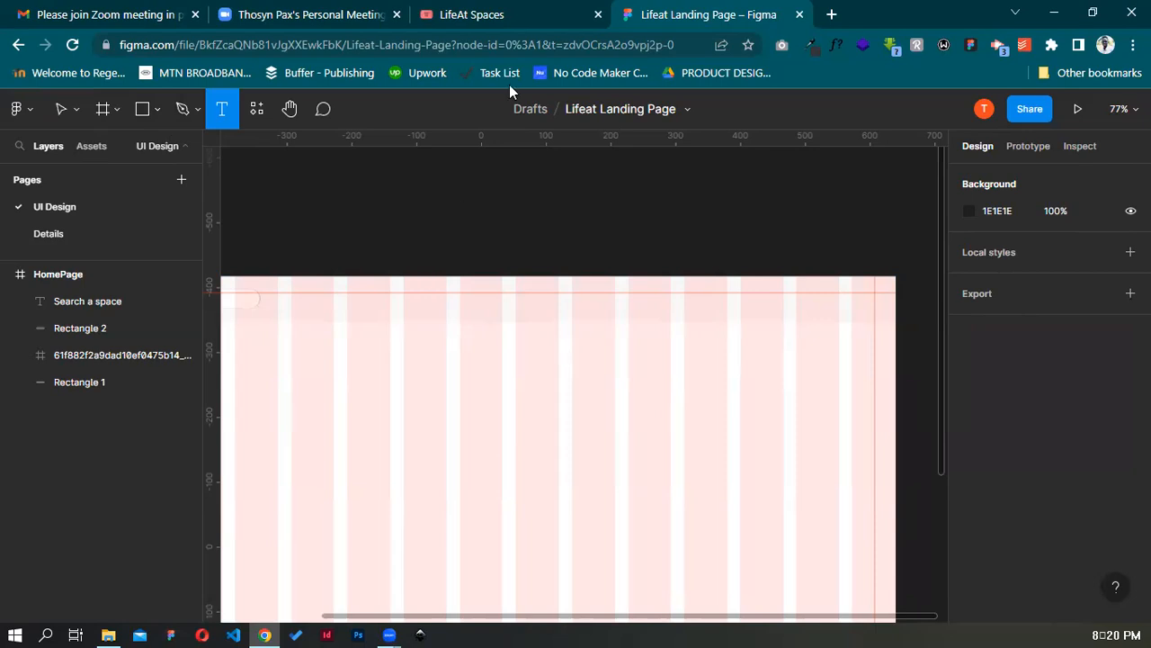
key(ctrl+shift+Tab)
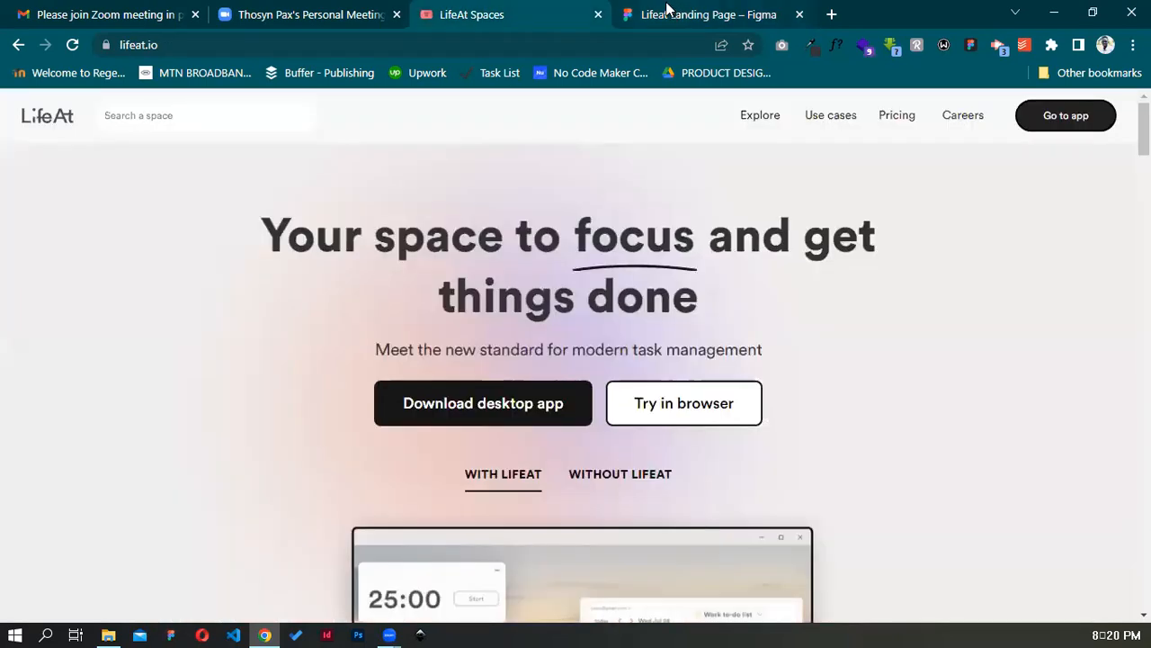
click(667, 9)
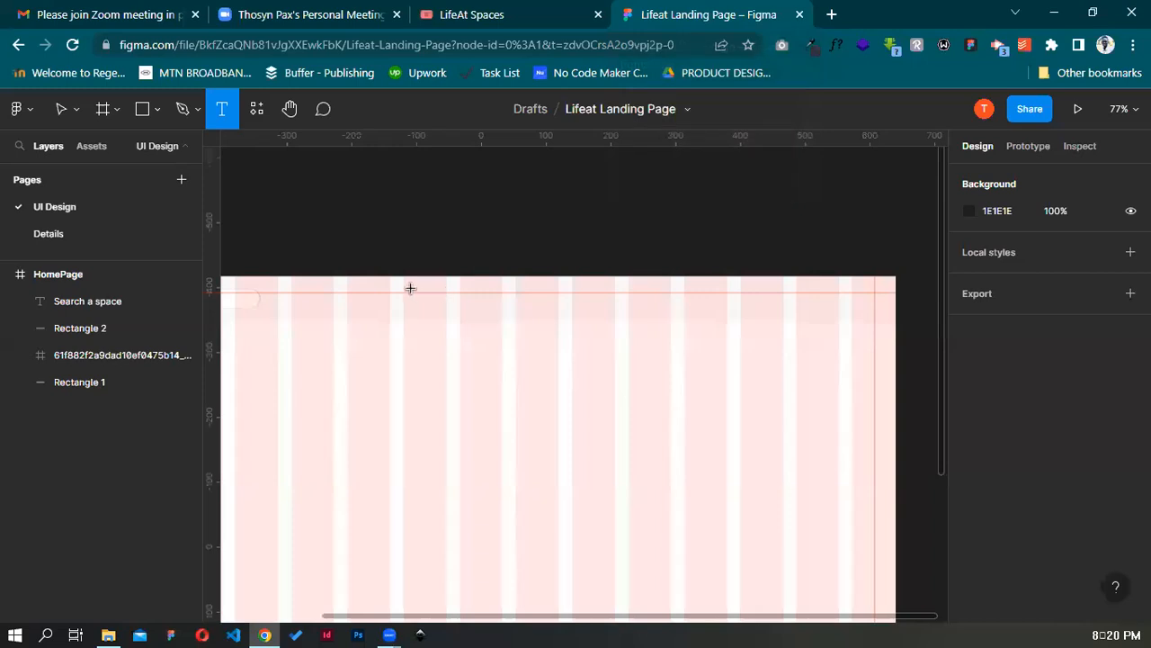
drag(803, 303, 840, 310)
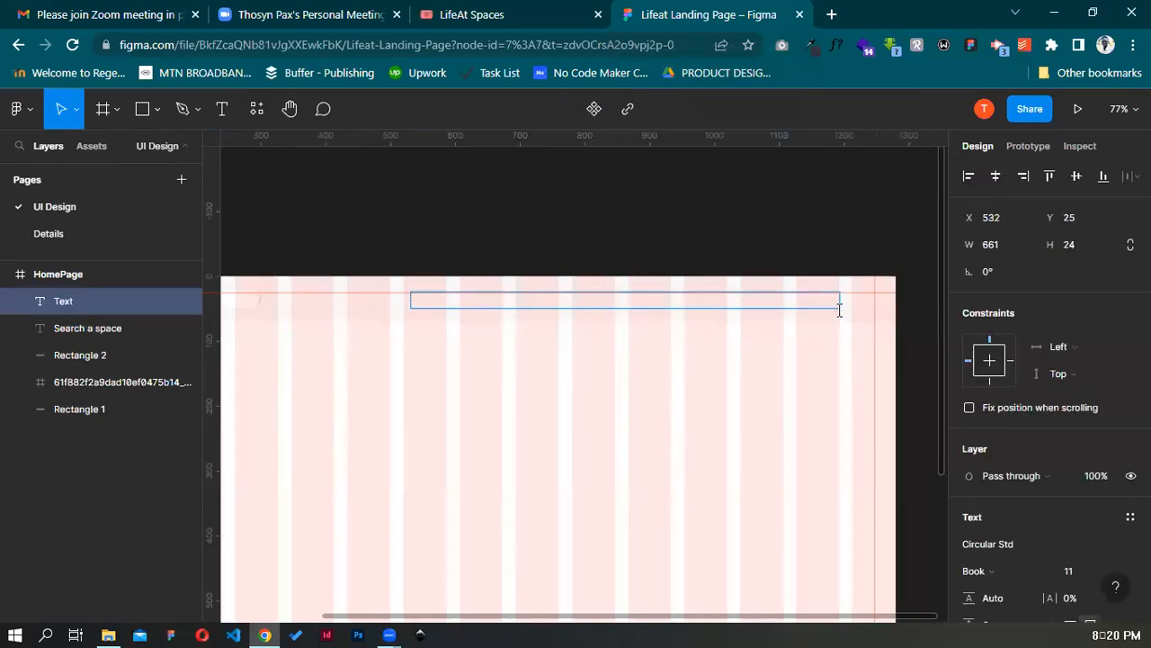
click(127, 320)
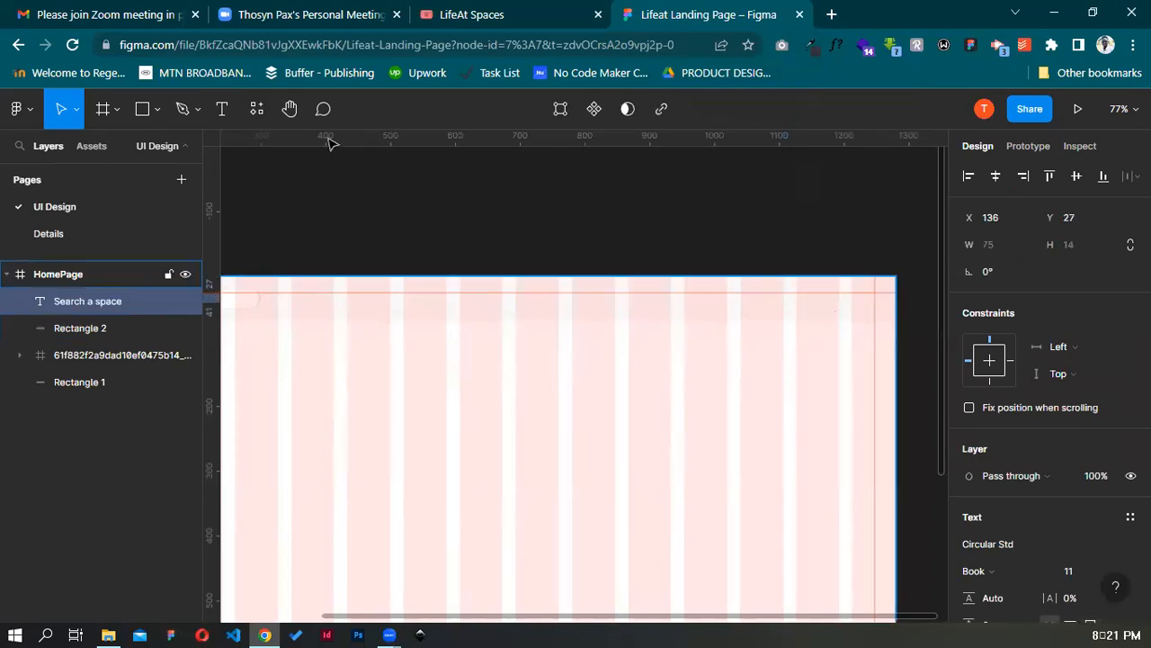
Check the first navigation link on the LifeAt website and add the text "Explore" below the HomePage header at about X 585, Y 100
key(t)
click(445, 340)
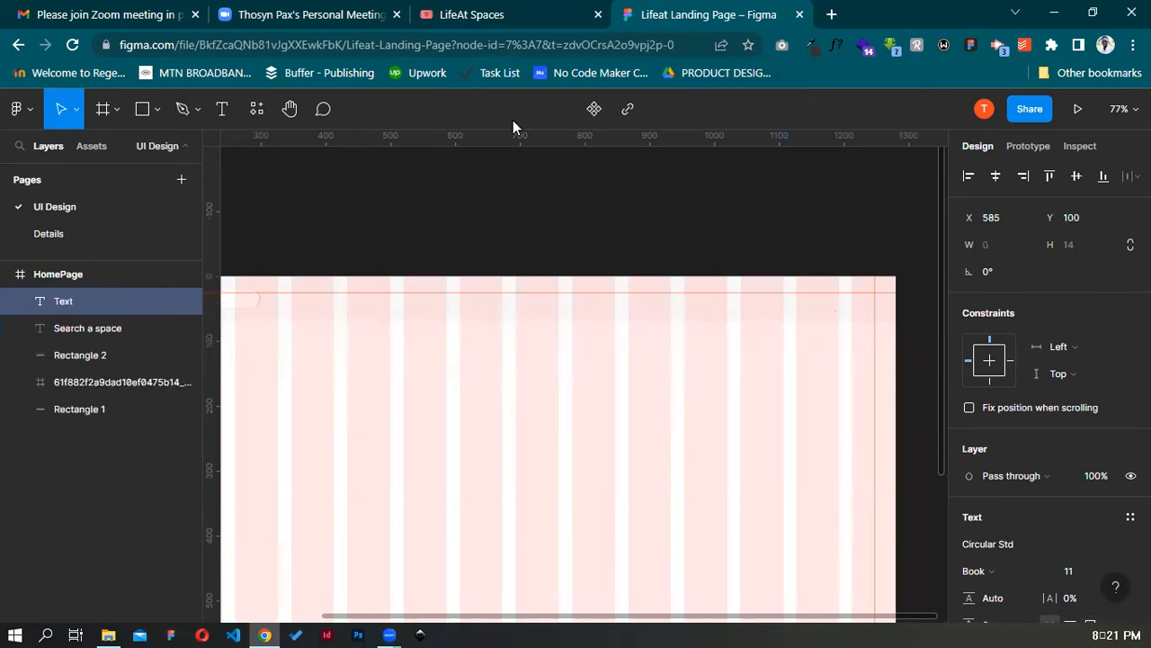
click(515, 7)
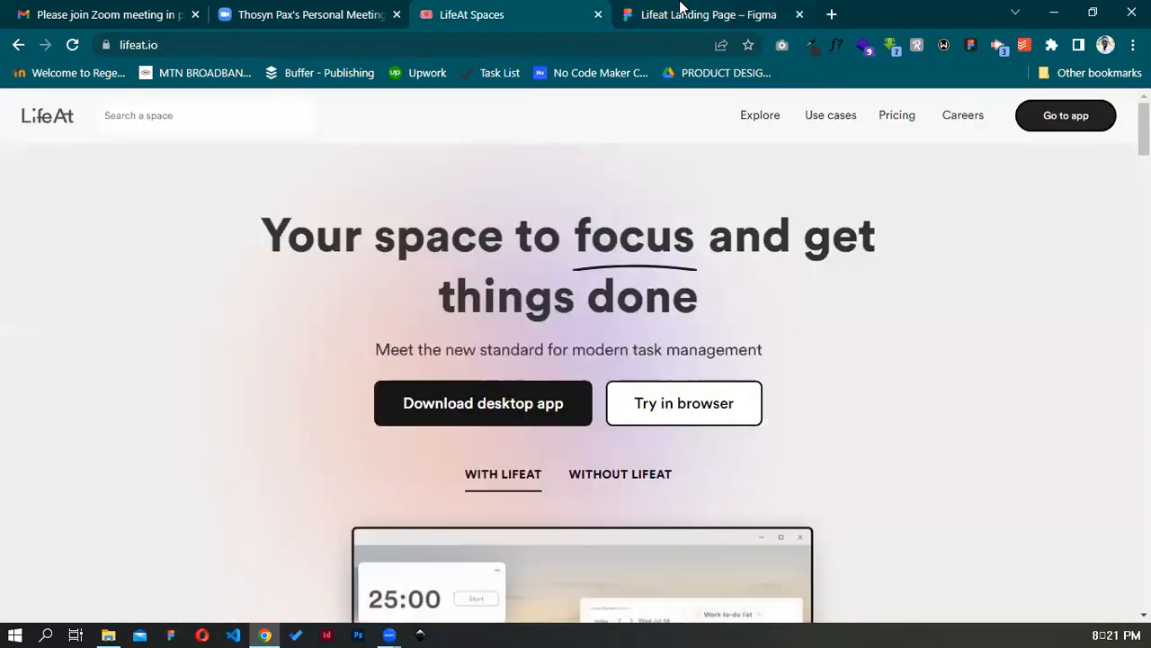
key(ctrl+Tab)
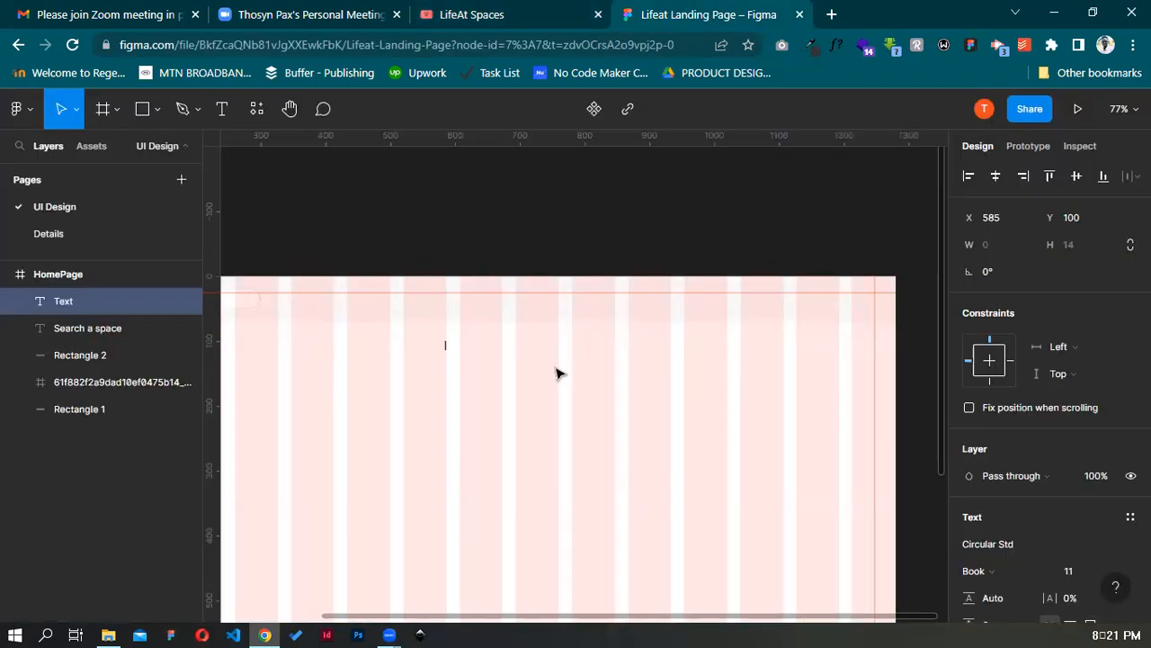
text(Explore)
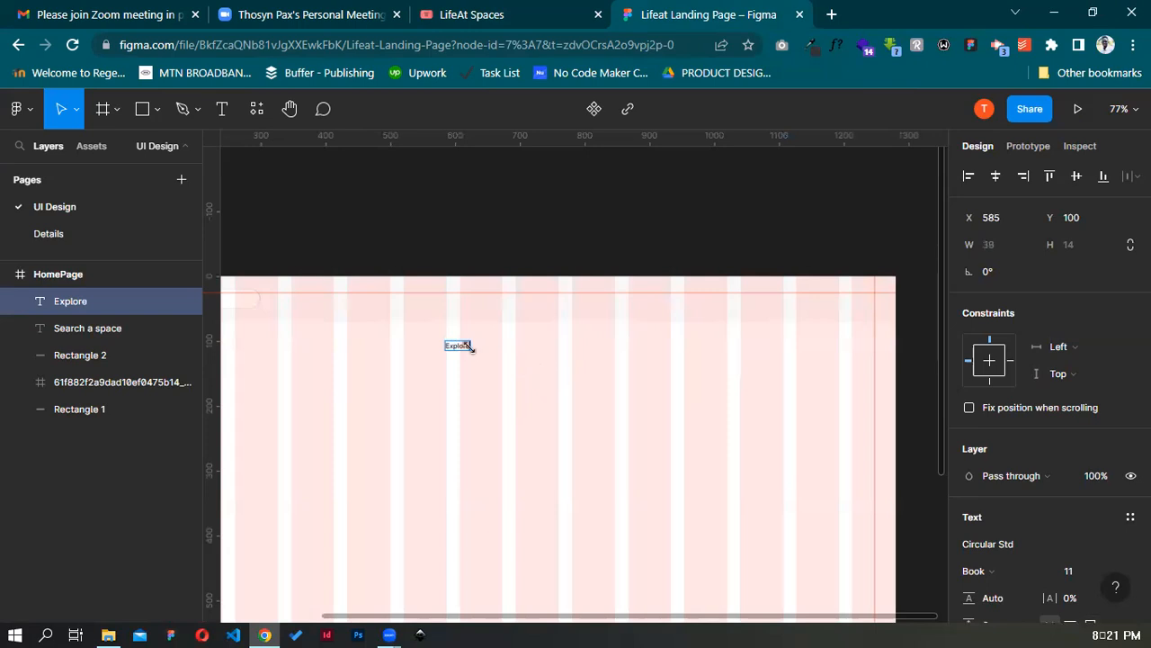
key(Escape)
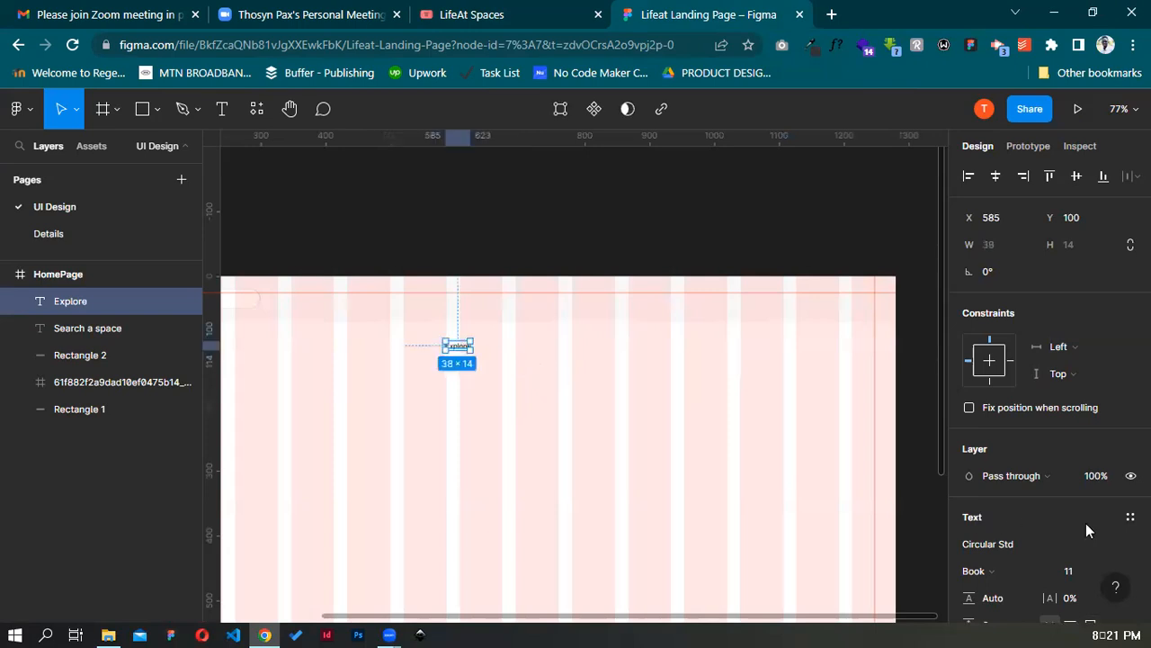
Set the font size of the "Explore" text to 20
scroll(1099, 503, down, 2)
click(1100, 487)
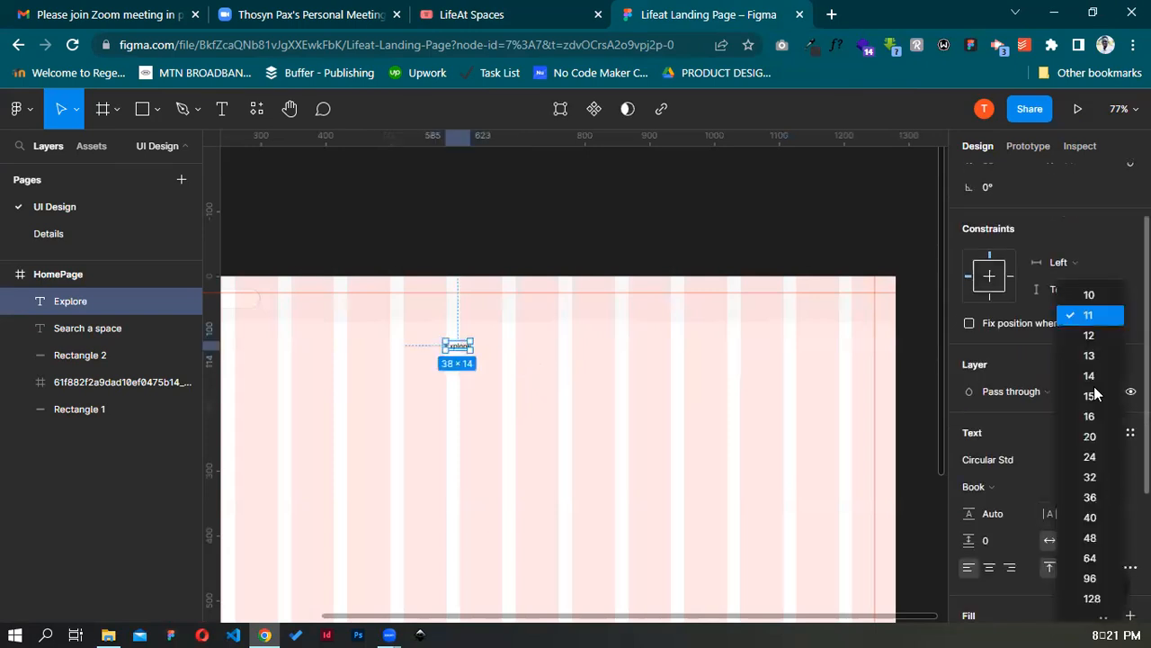
click(1095, 396)
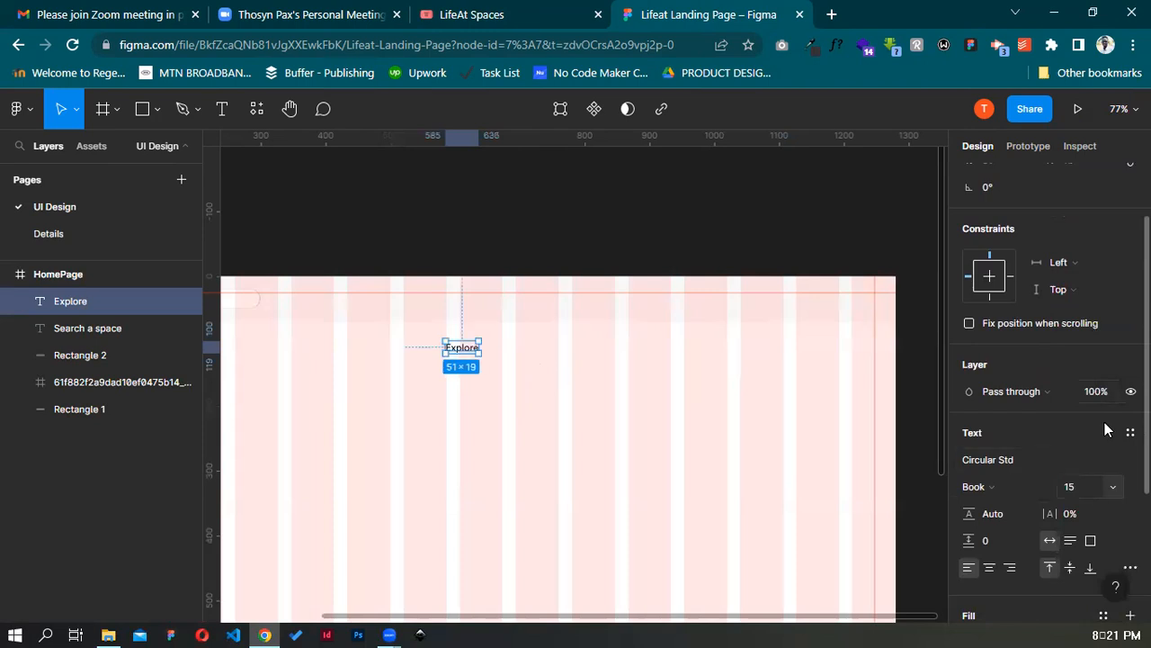
click(1113, 486)
click(1096, 414)
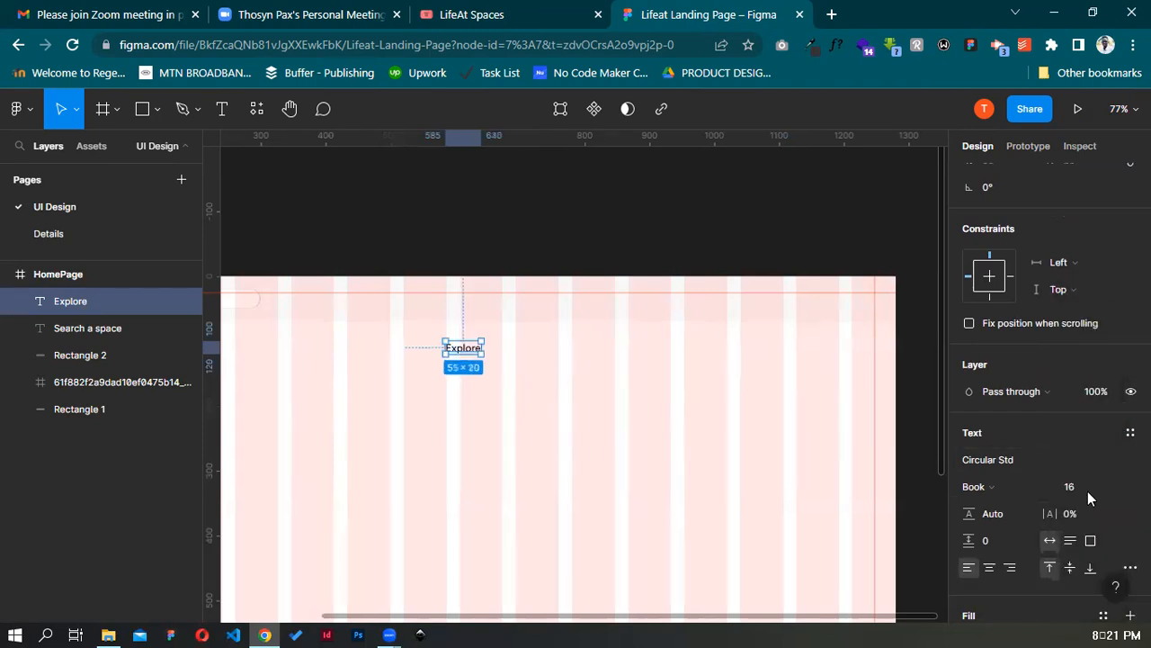
click(1105, 488)
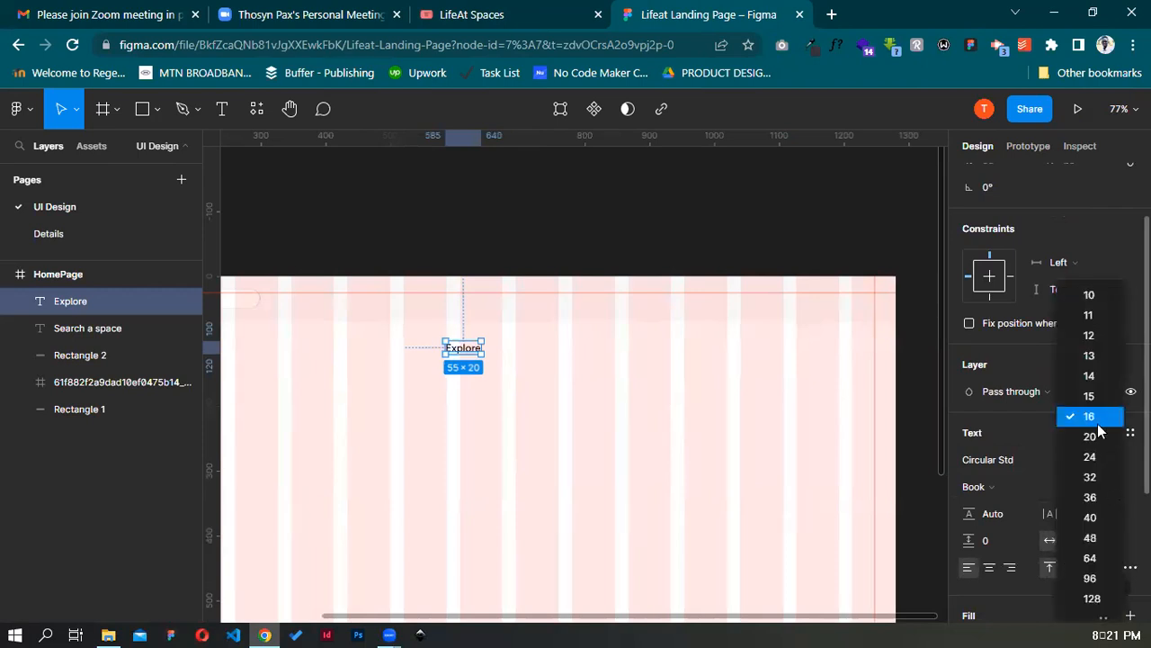
click(1090, 436)
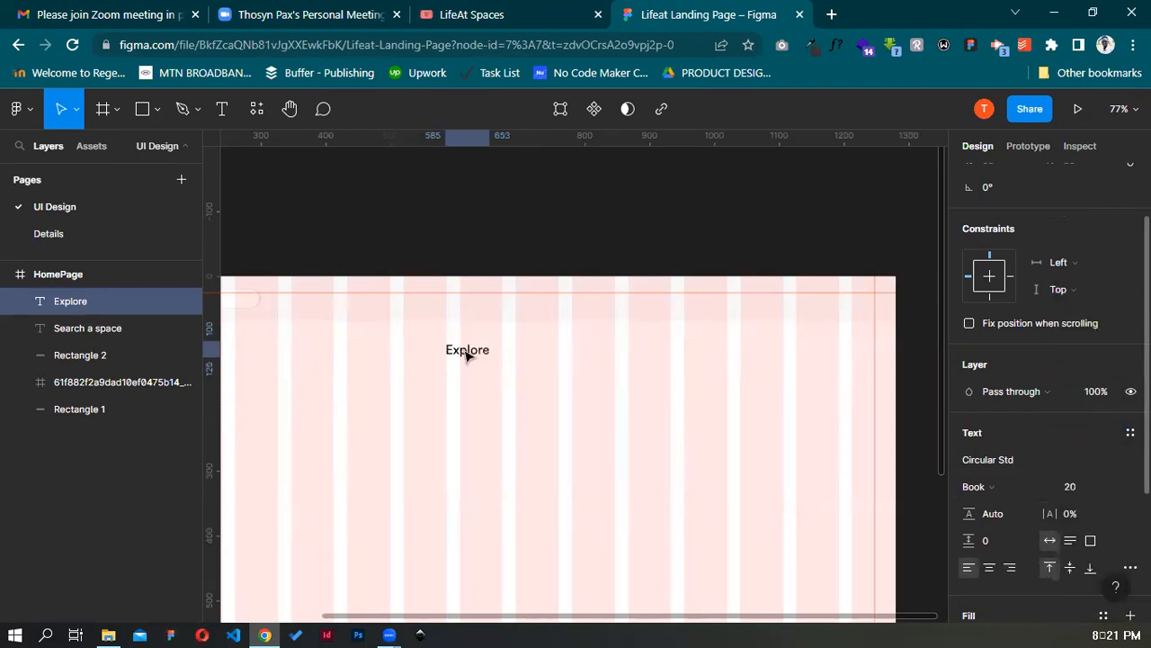
Move the "Explore" text into the HomePage header at X 692, Y 20, aligned with the grid column
drag(500, 295, 548, 302)
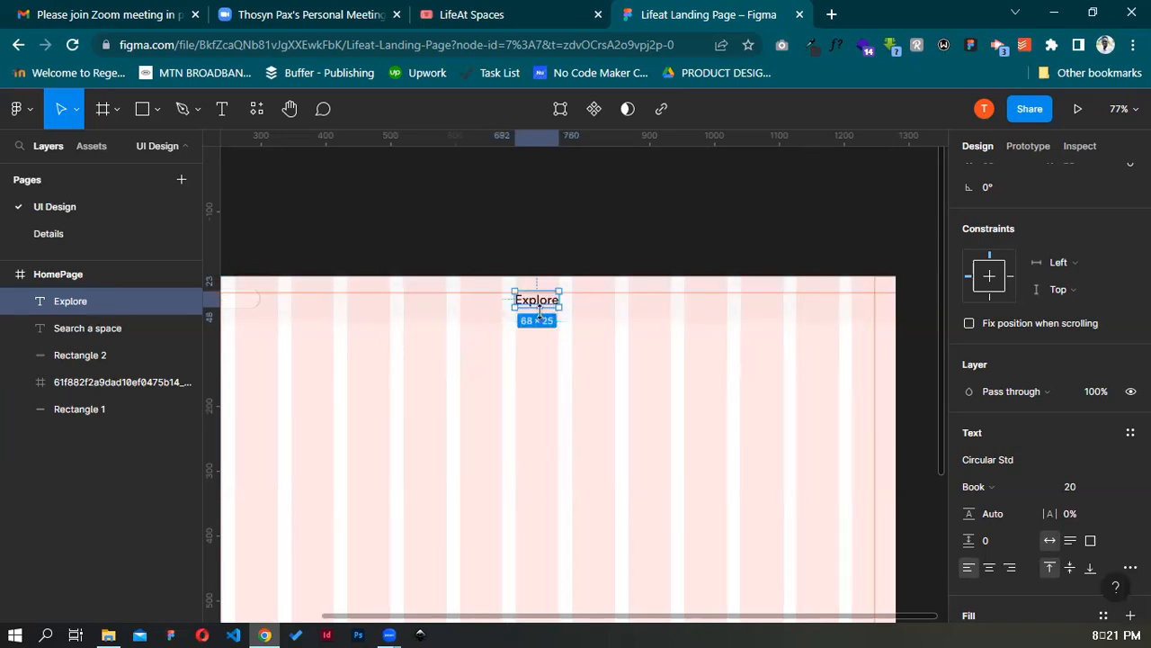
scroll(546, 309, up, 3)
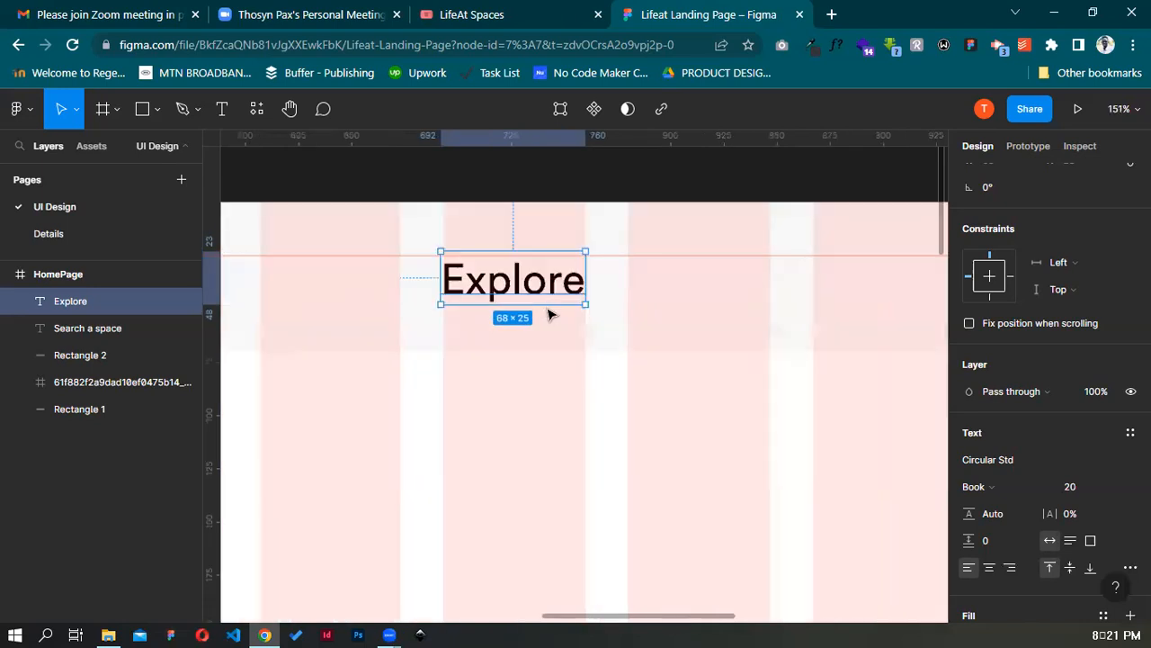
scroll(539, 312, up, 3)
scroll(537, 311, up, 2)
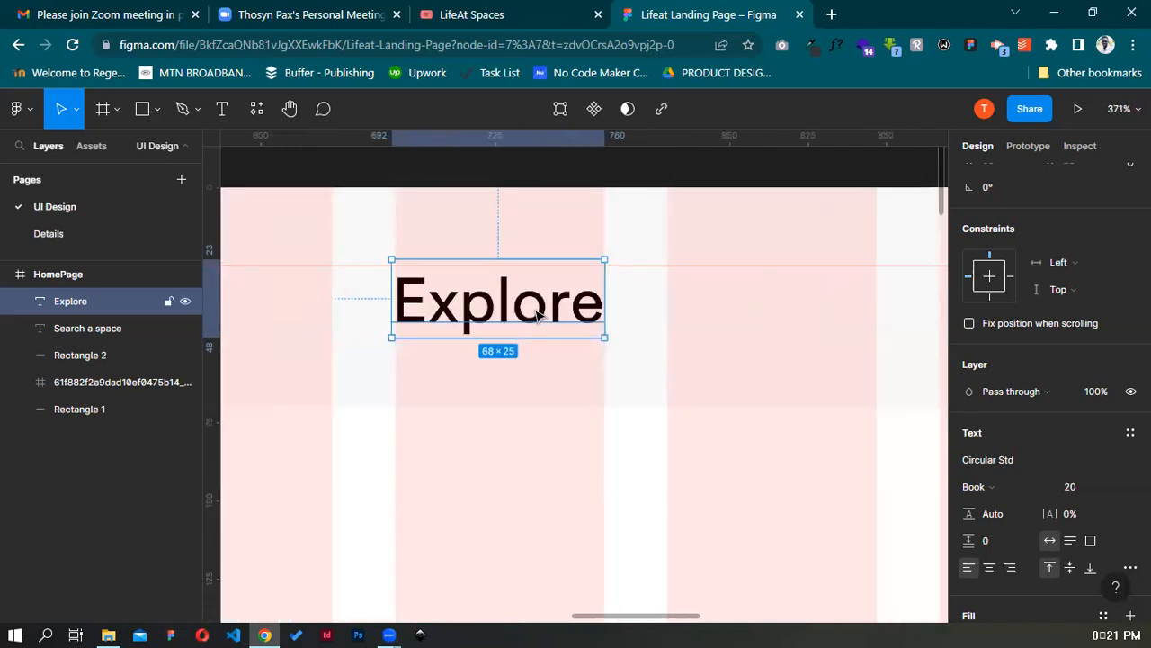
key(Left)
key(Up)
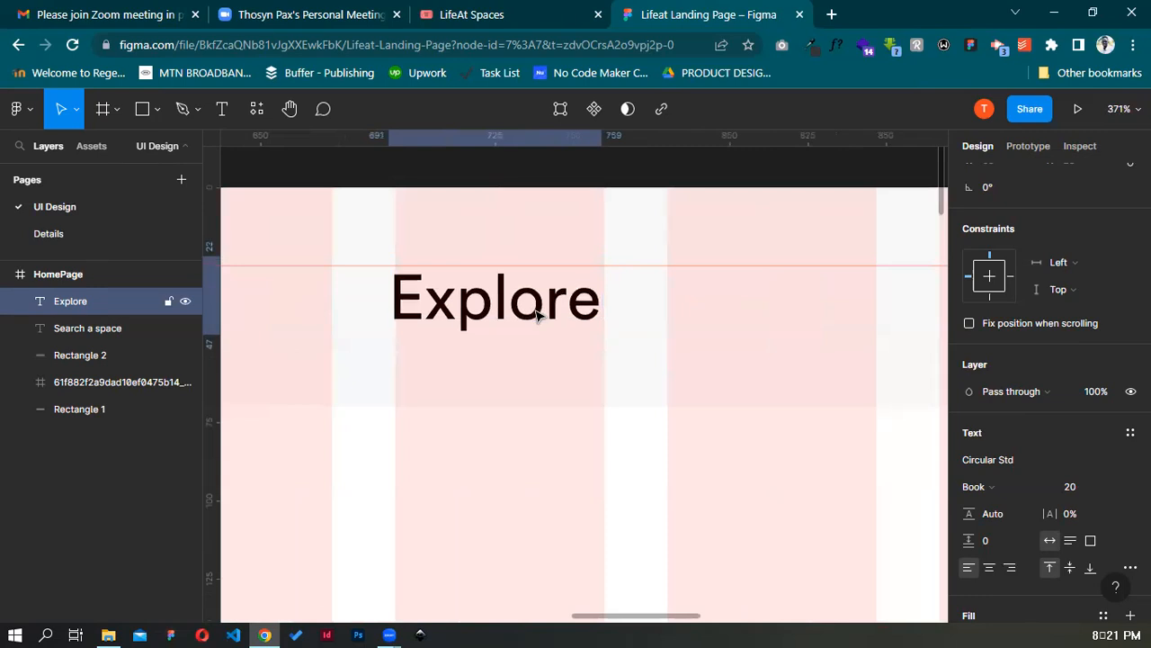
key(Up)
key(Up)
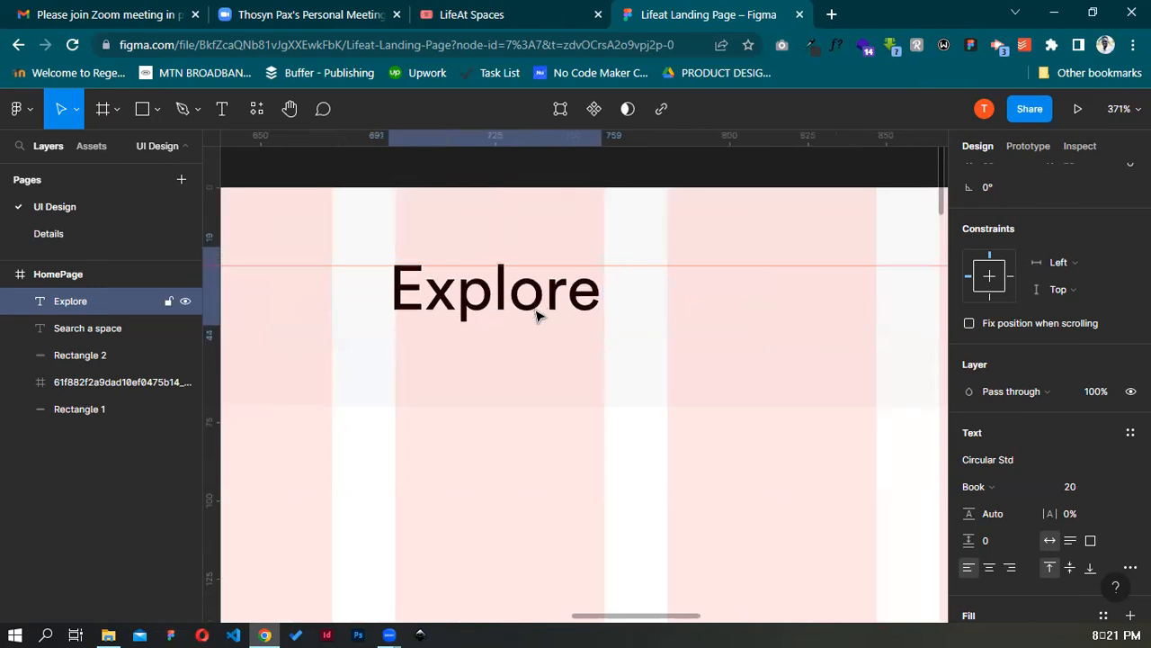
scroll(522, 310, right, 2)
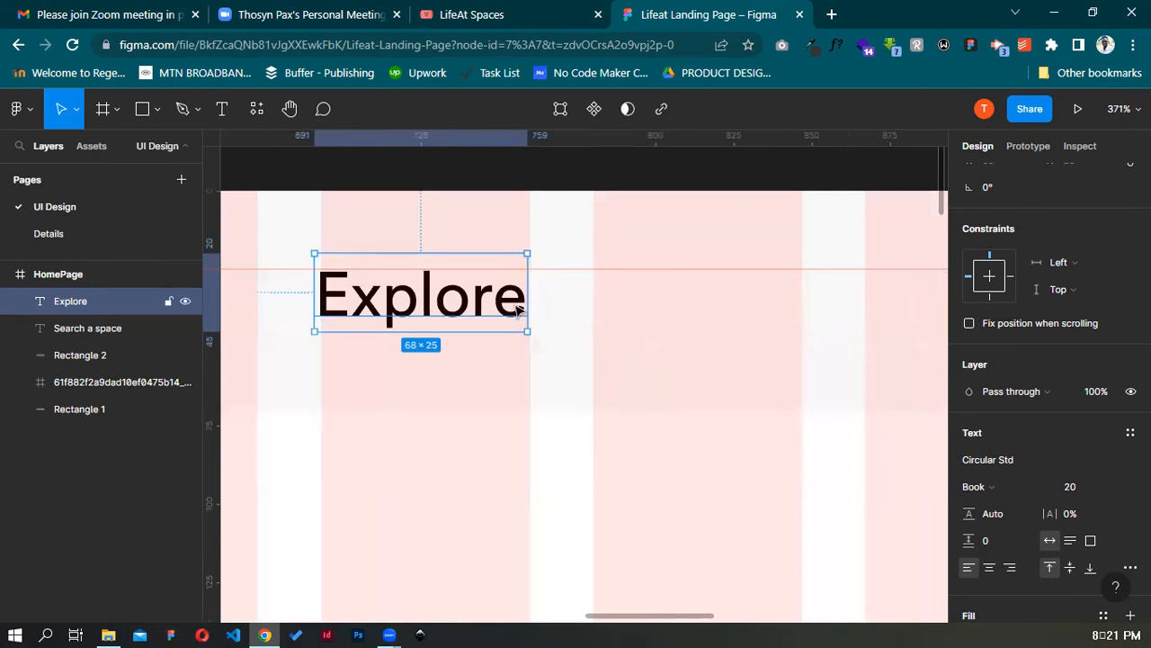
key(Right)
Check the LifeAt website's header and draw a rectangle about 67 × 27 at the HomePage header's far end, against the right margin guide
scroll(740, 289, right, 8)
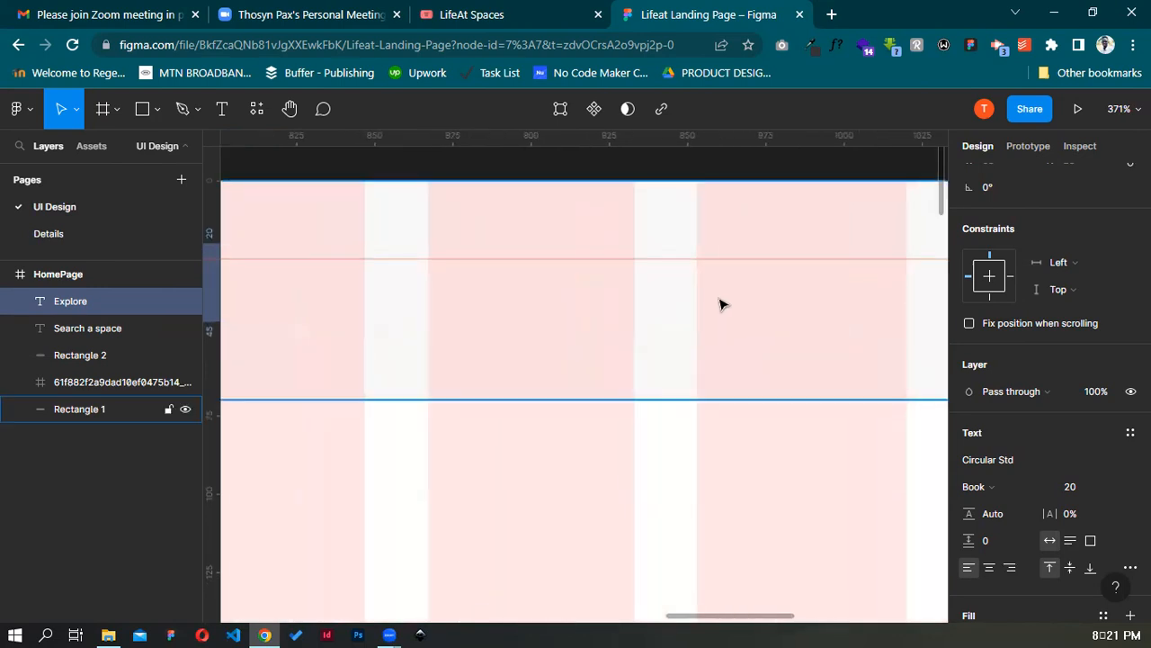
scroll(725, 304, down, 3)
scroll(713, 306, down, 3)
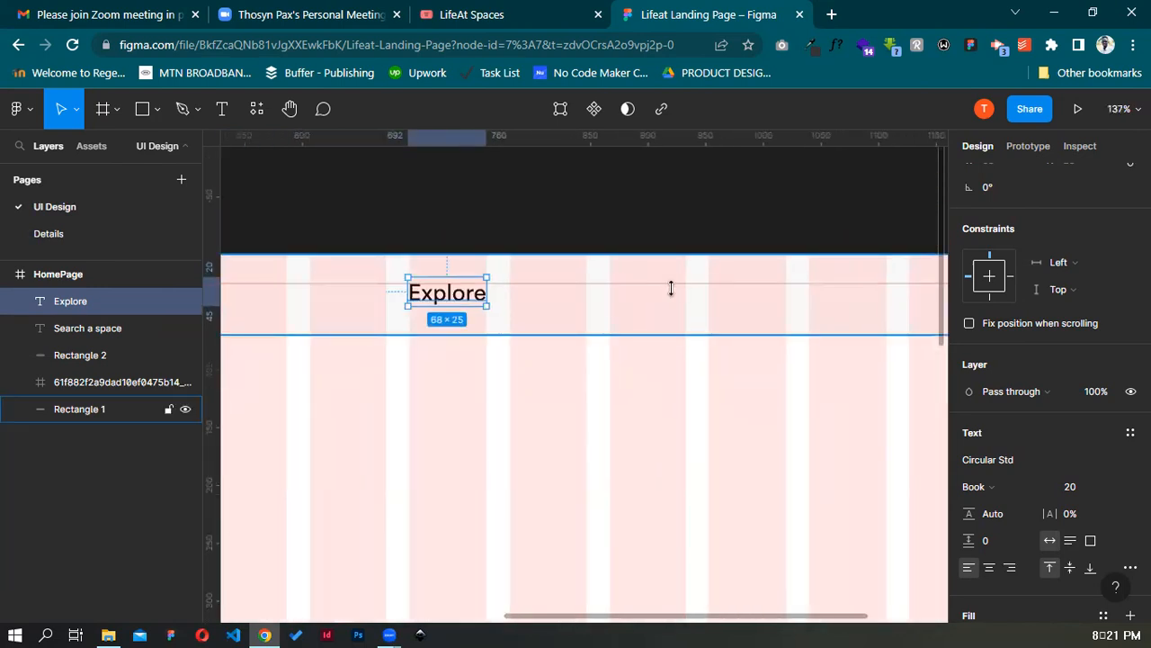
scroll(571, 293, right, 3)
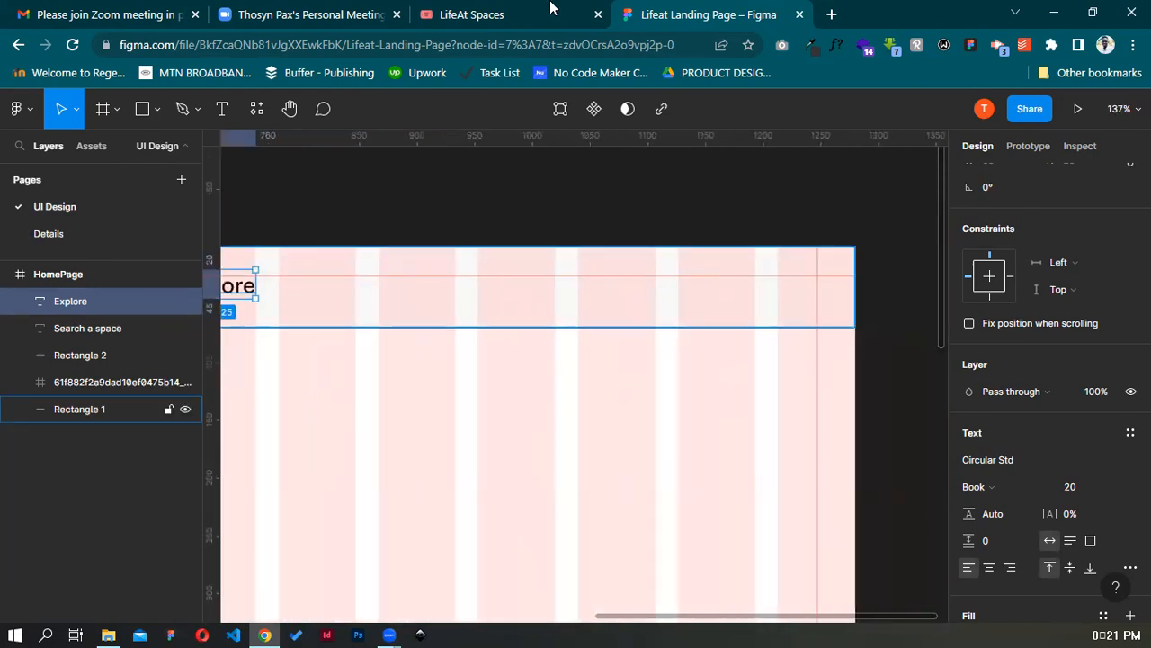
click(551, 7)
key(ctrl+Tab)
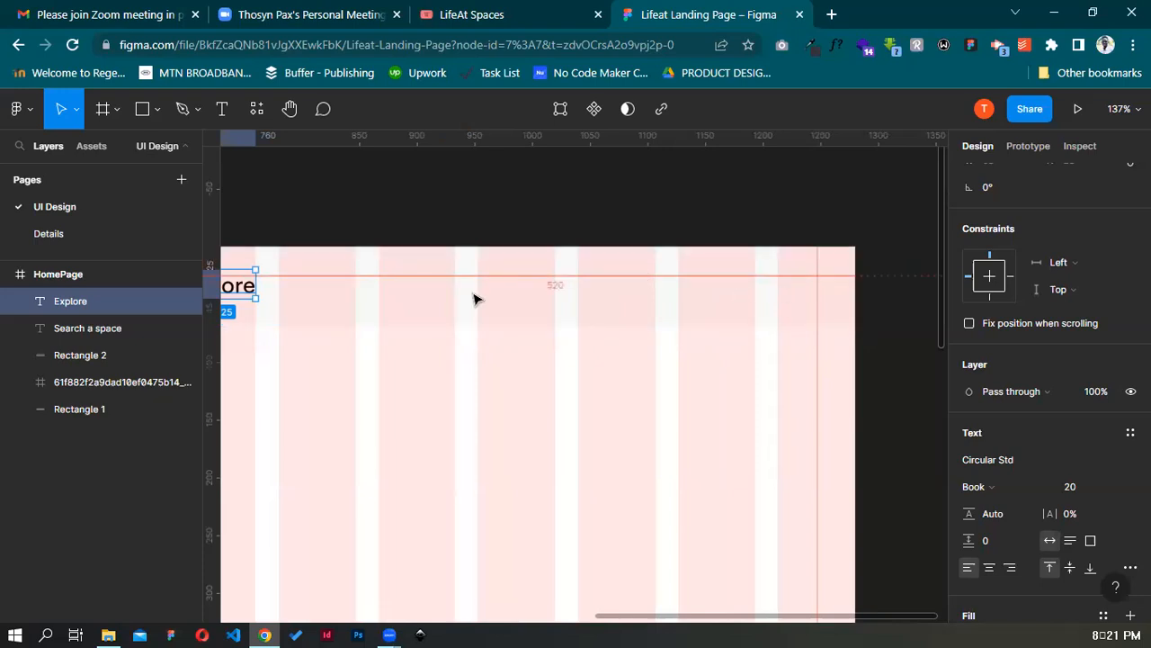
click(144, 109)
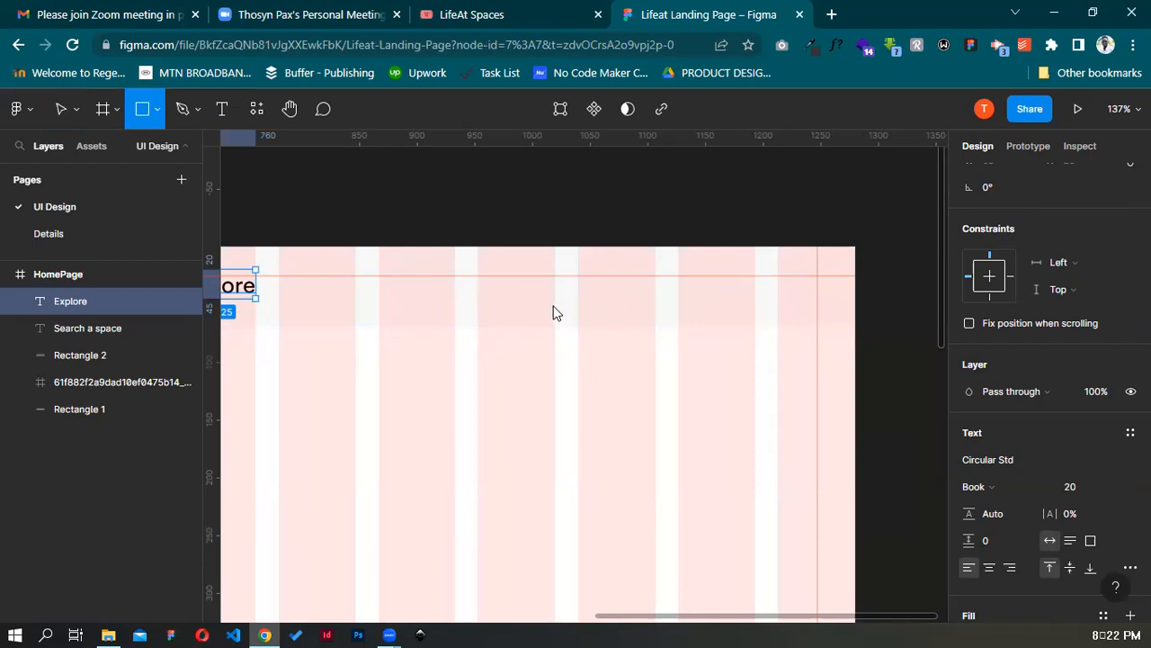
drag(555, 306, 478, 276)
drag(638, 297, 799, 300)
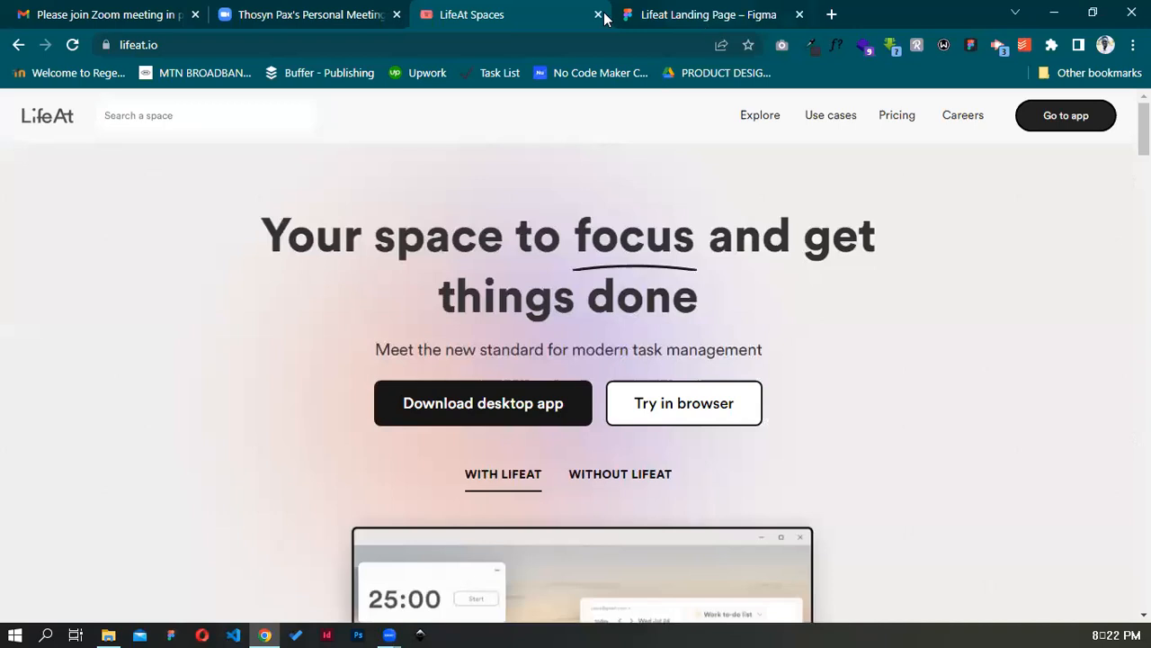
click(589, 16)
key(ctrl+Tab)
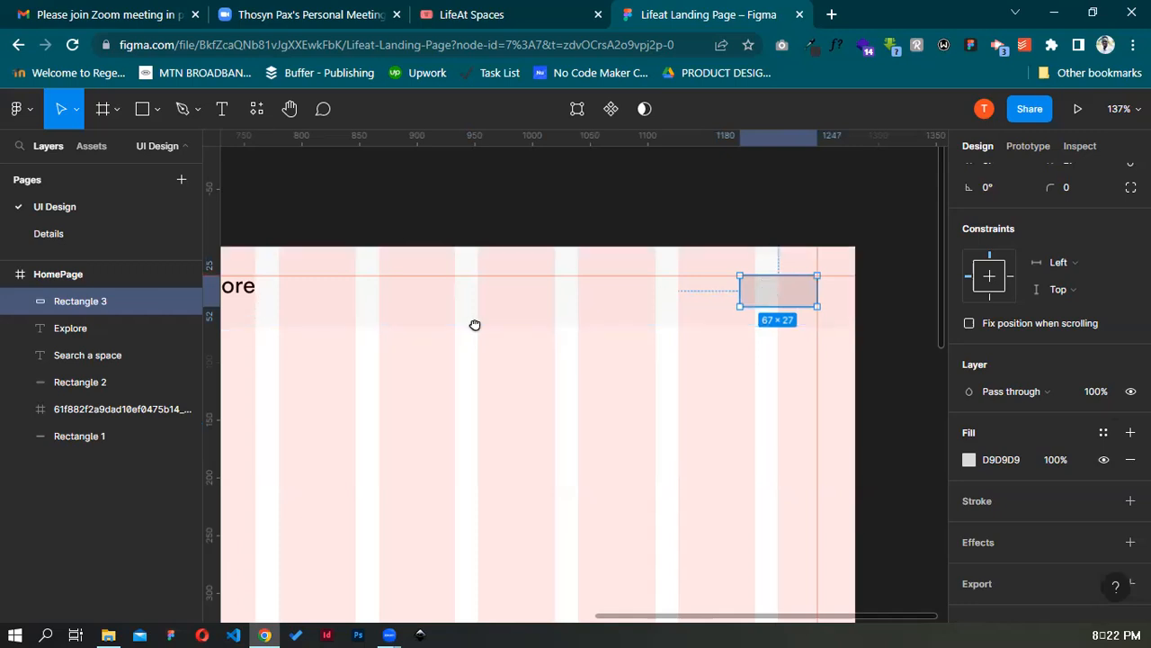
Nudge the "Explore" link down to Y 22, keeping it at X 692
scroll(476, 324, left, 3)
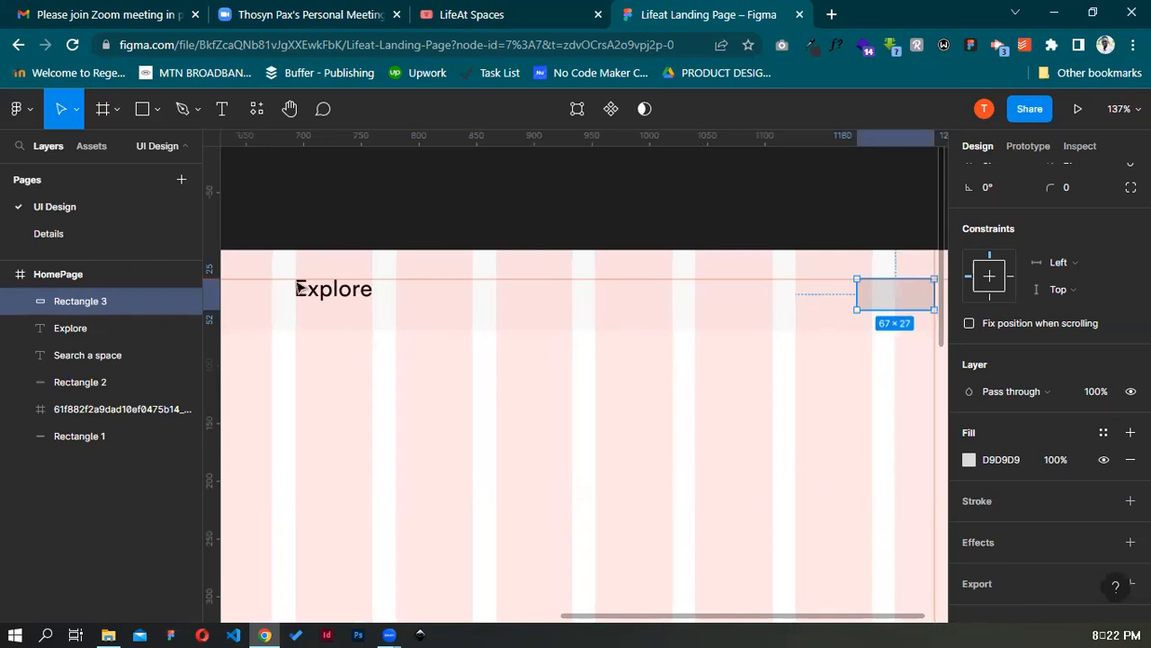
scroll(300, 286, right, 1)
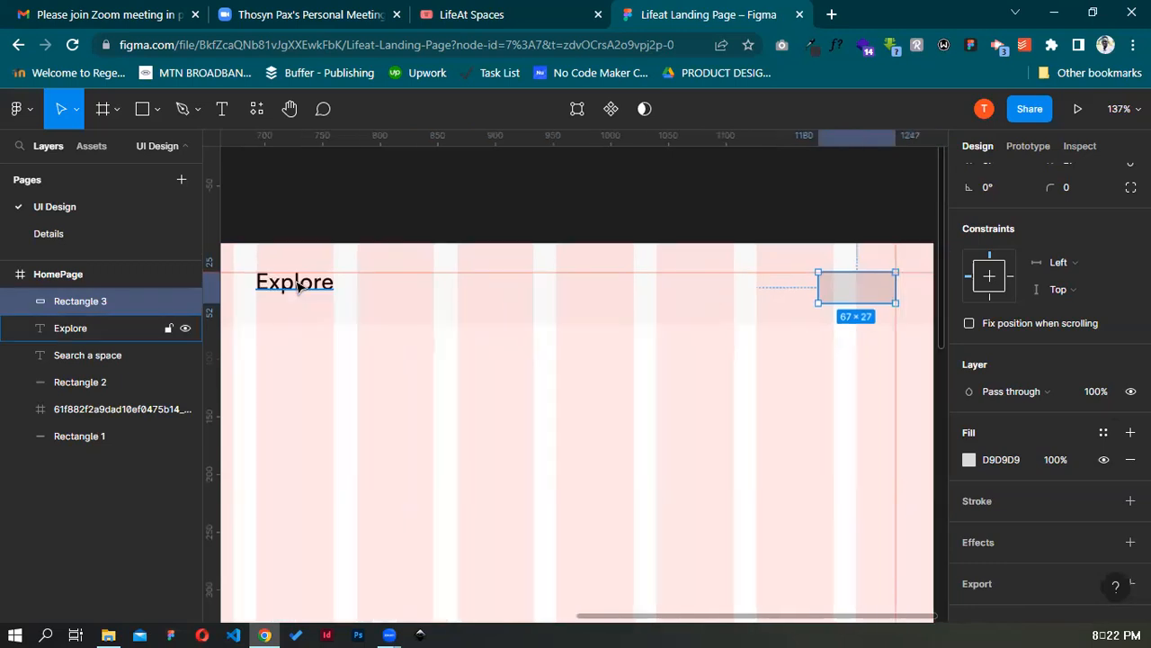
click(299, 286)
key(Right)
key(Right)
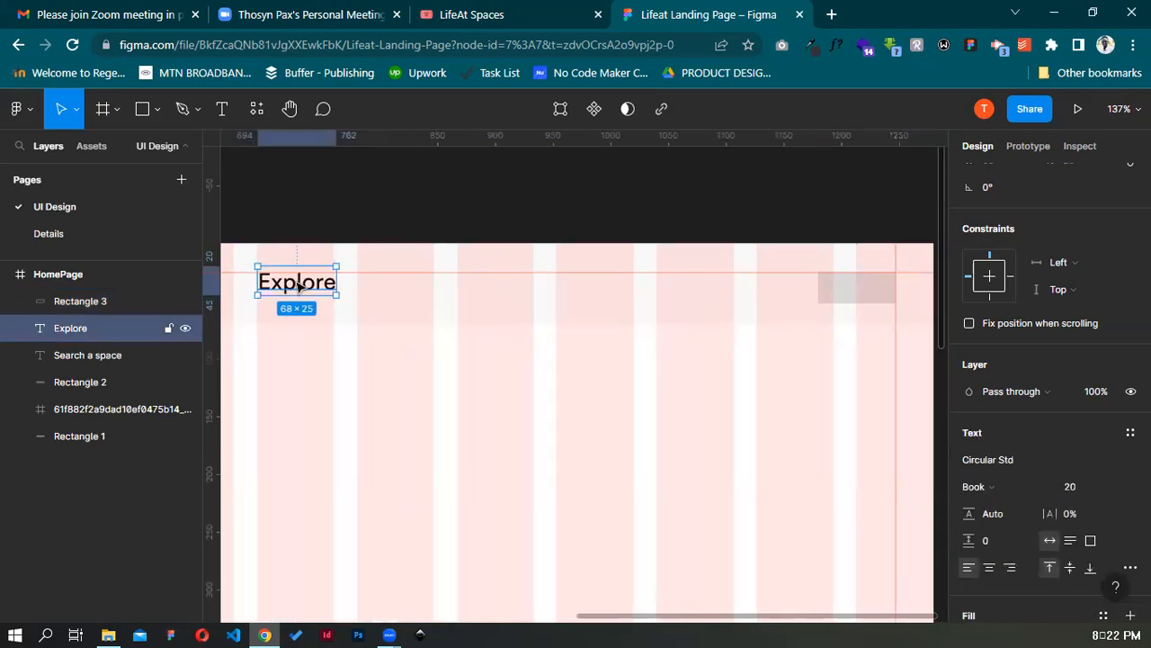
key(Left)
key(Left)
key(Down)
key(Down)
key(Down)
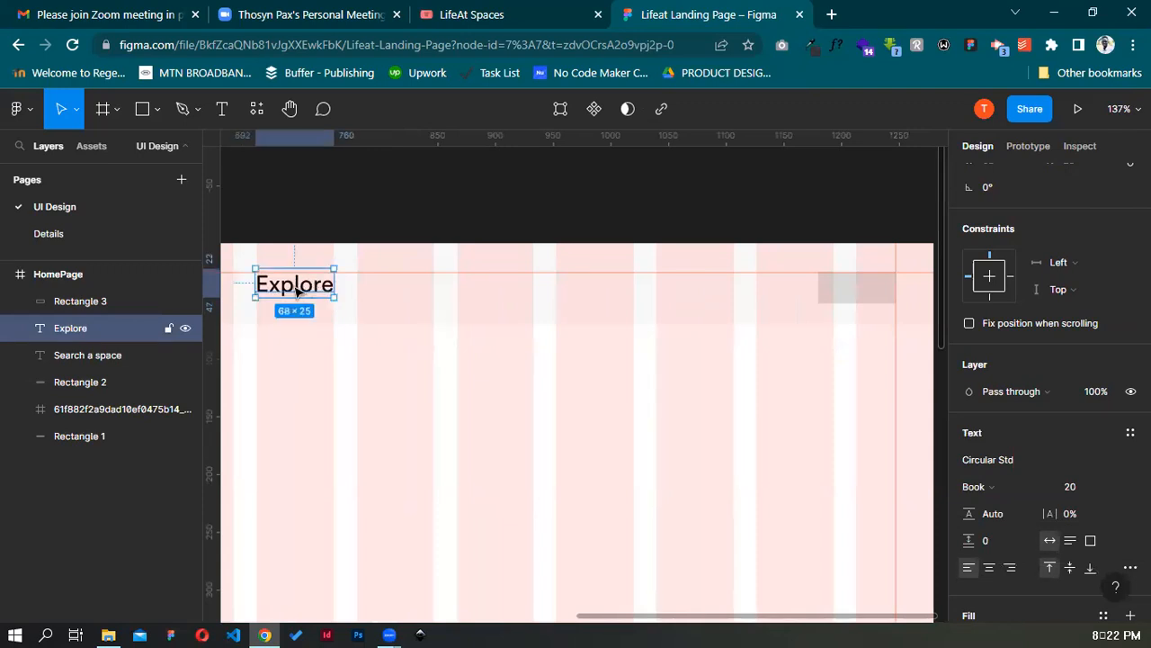
Duplicate the "Explore" link and place the copy beside it in the next grid column at X 779, Y 22
key(ctrl+d)
key(shift+Right)
key(shift+Right)
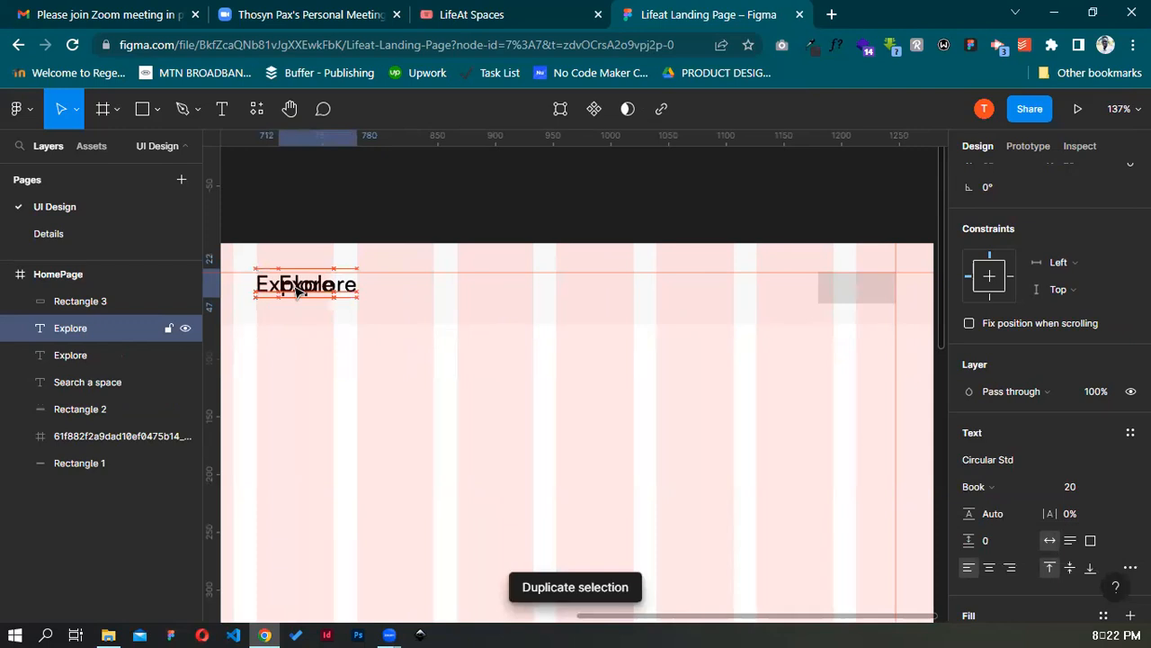
key(shift+Right)
key(shift+Right)
key(shift+Right)
key(shift+Right)
key(shift+Right)
key(shift+Right)
key(shift+Right)
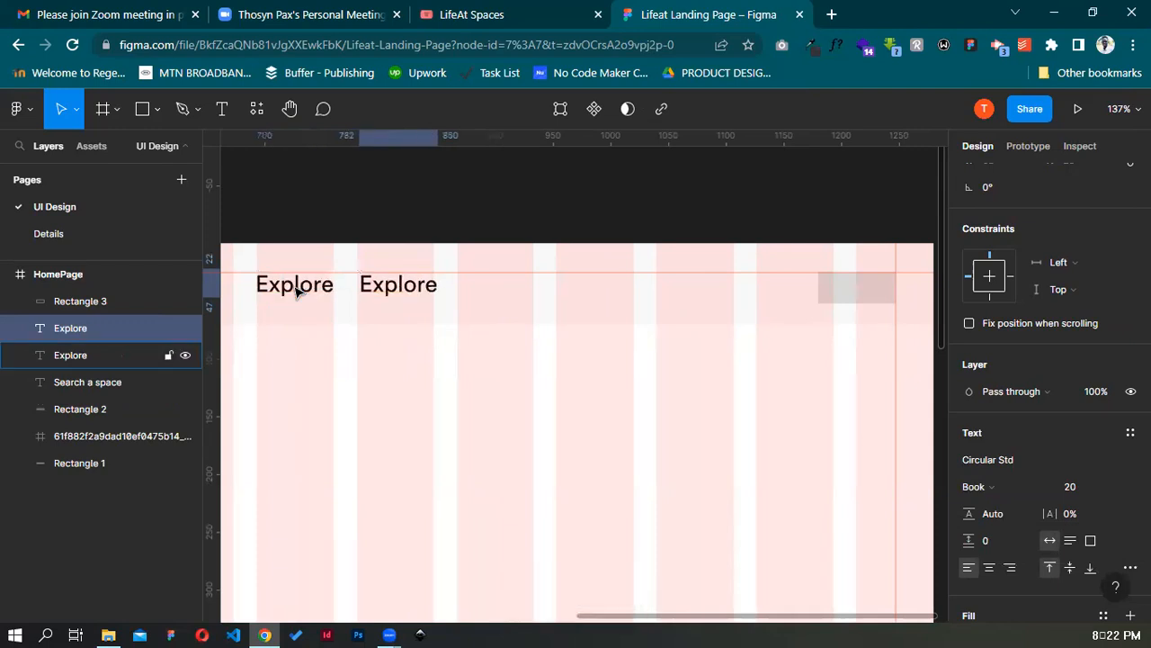
key(shift+Left)
key(Right)
key(Right)
key(Right)
key(Right)
key(Right)
key(Right)
key(Right)
key(Right)
key(Right)
key(Right)
key(Right)
key(Right)
key(Right)
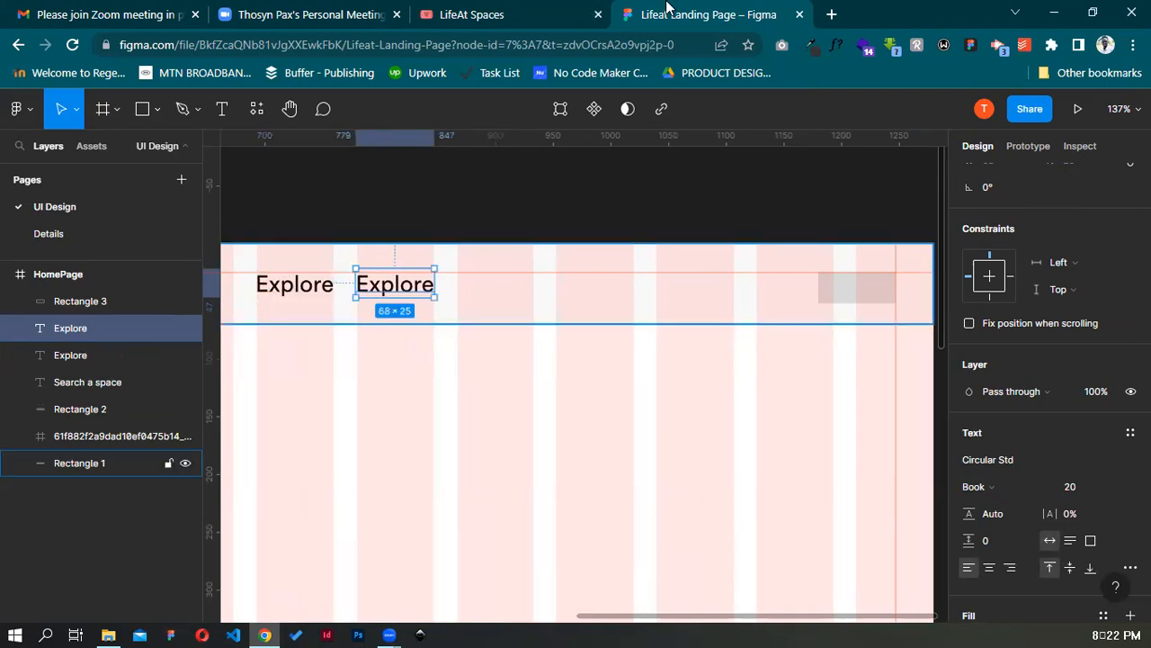
Check the second navigation link on the LifeAt website and change the copied "Explore" text to "Use Cases"
key(ctrl+shift+Tab)
key(ctrl+Tab)
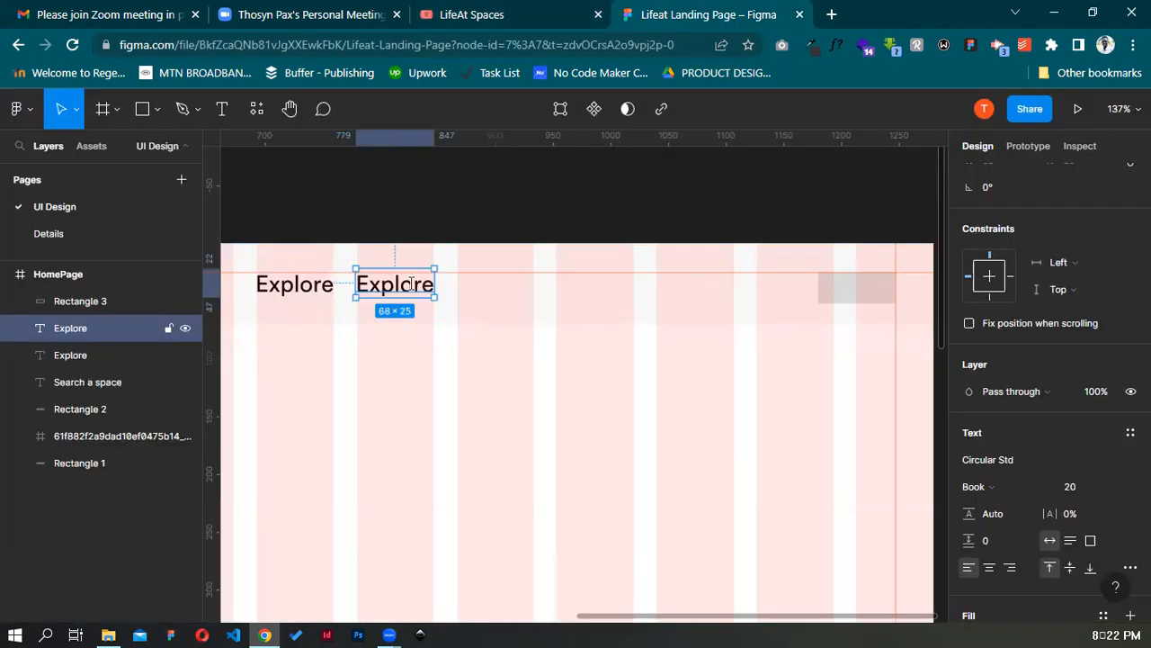
double_click(410, 285)
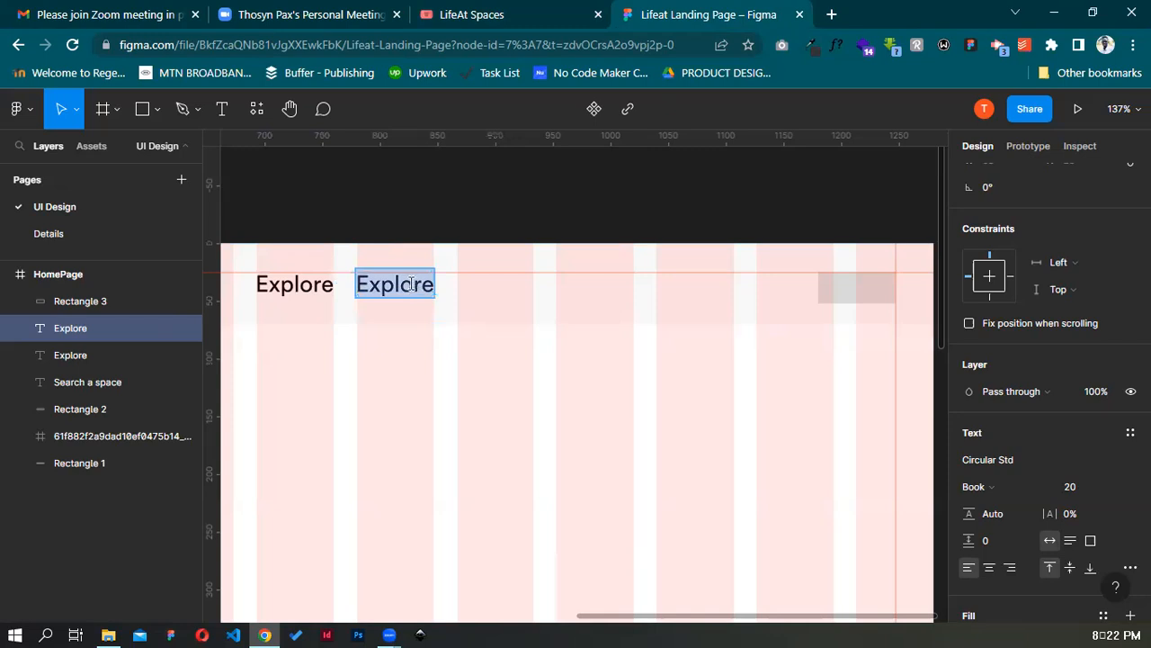
text(Use)
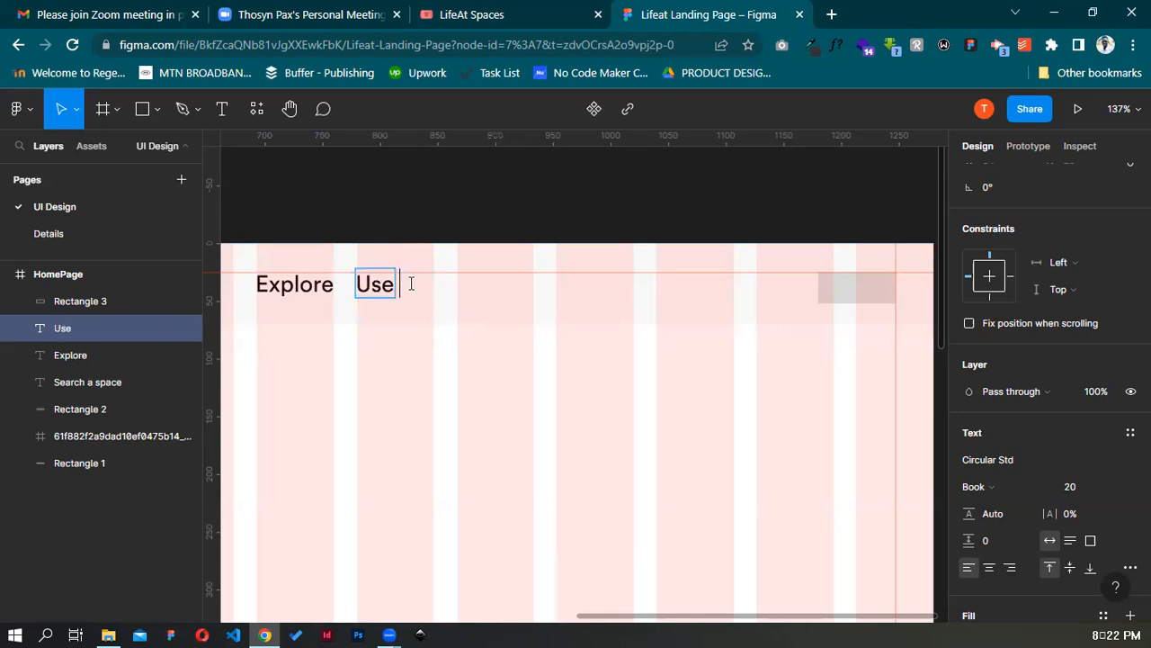
text( Cases)
click(435, 286)
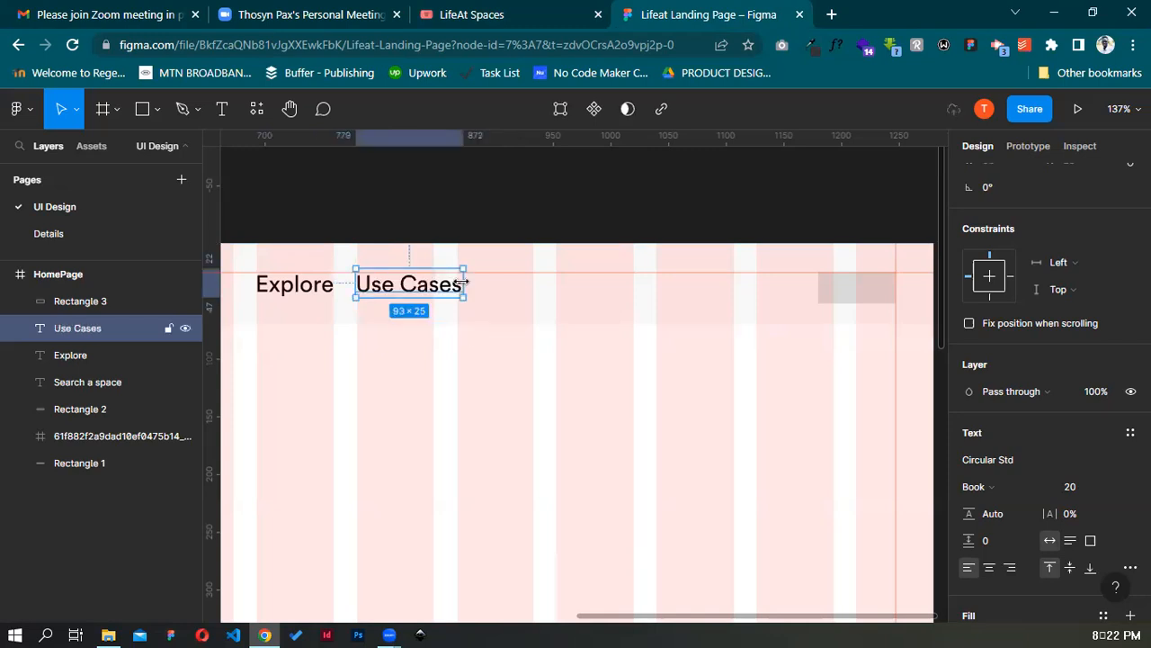
Duplicate the "Use Cases" link and place the copy to its right at X 889, Y 22
key(ctrl+d)
key(shift+Right)
key(shift+Right)
key(shift+Right)
key(shift+Right)
key(shift+Right)
key(shift+Right)
key(shift+Right)
key(shift+Right)
key(shift+Right)
key(shift+Right)
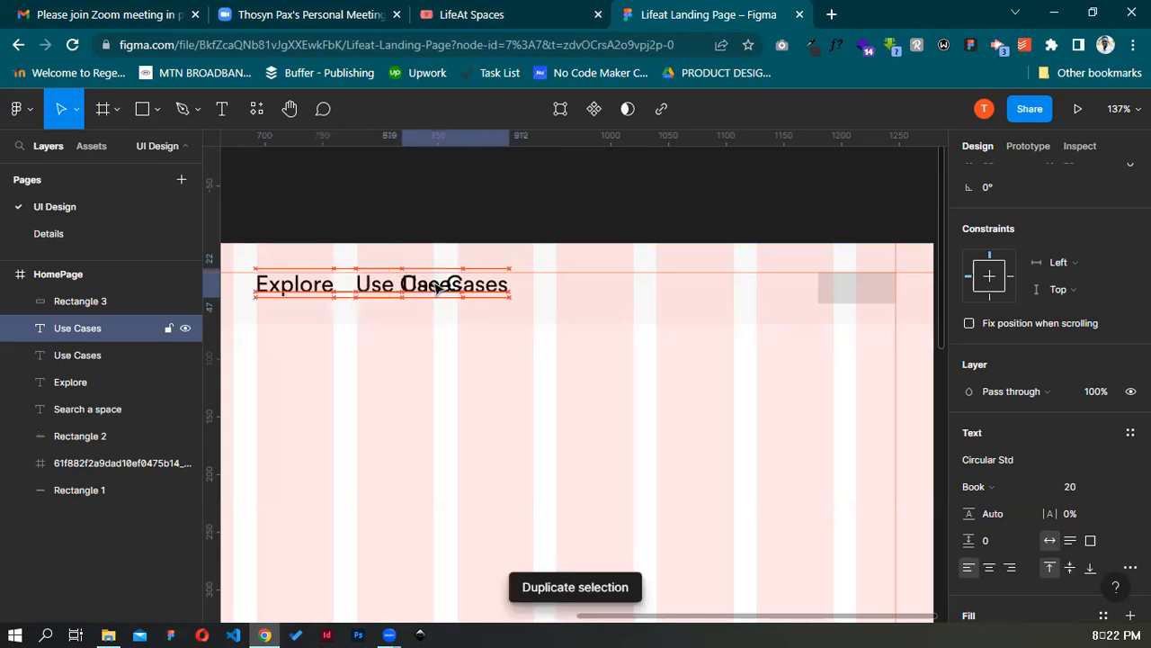
Check the third navigation link on the LifeAt website and change the copied "Use Cases" text to "Pricing"
click(539, 14)
click(705, 7)
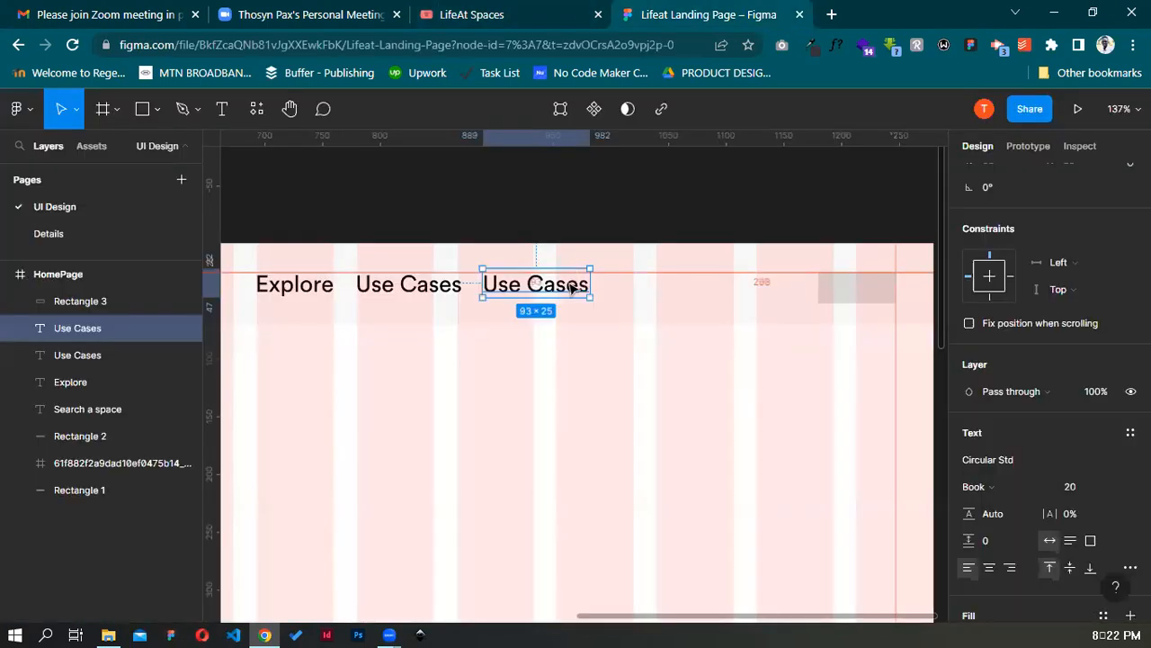
double_click(571, 284)
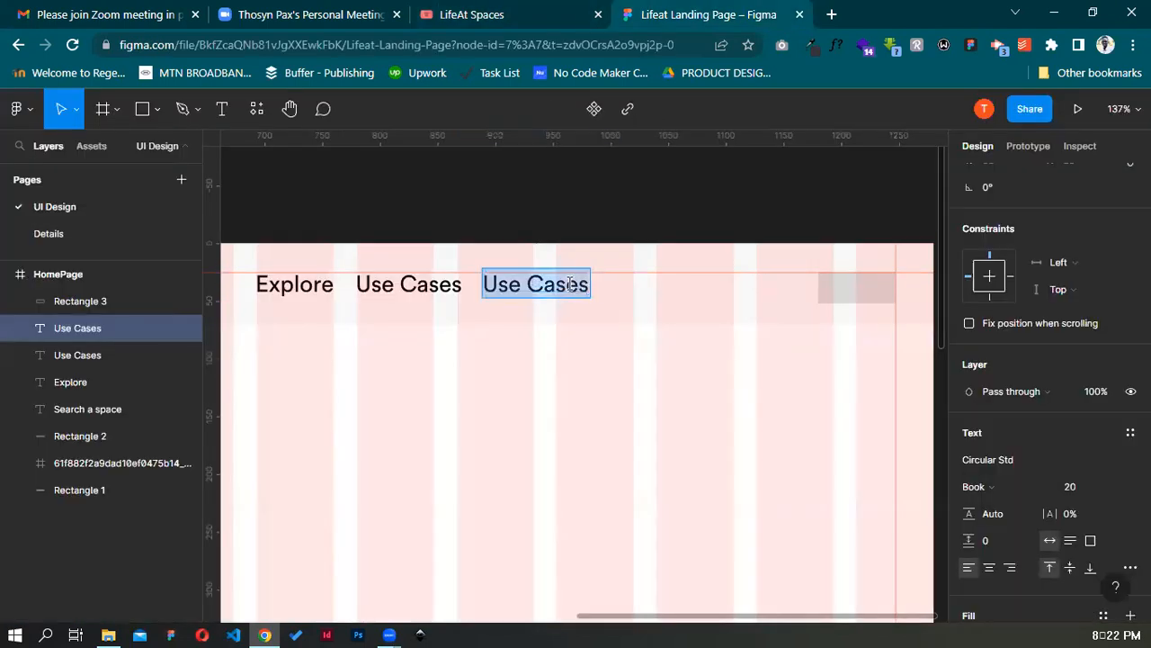
text(Pricing)
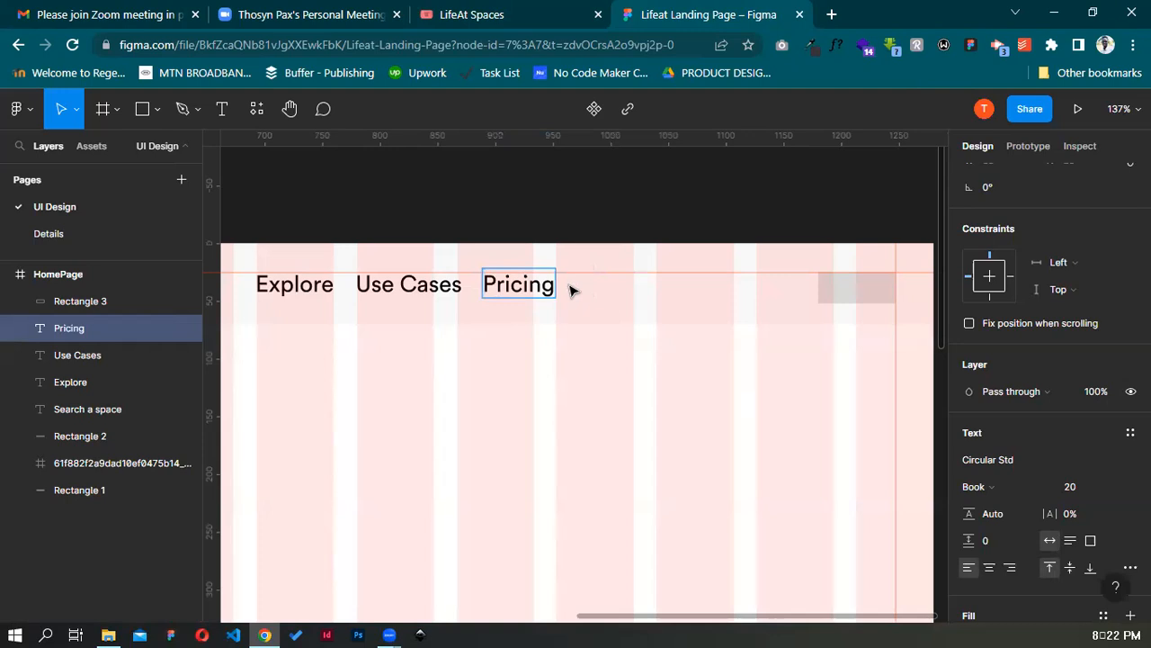
key(Escape)
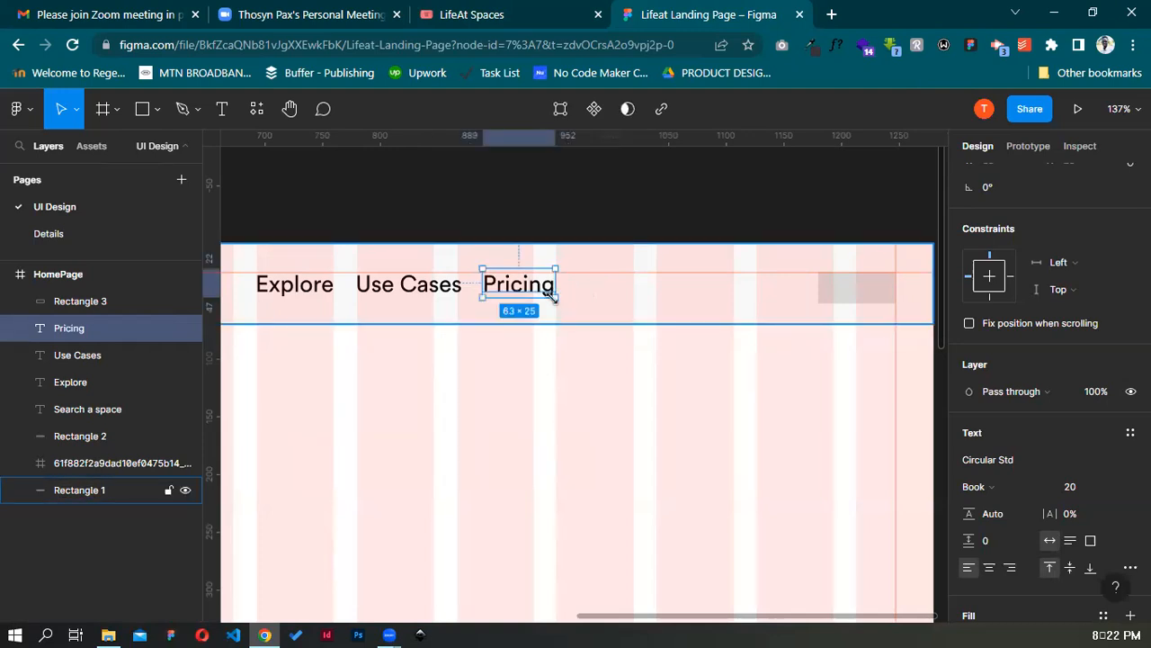
Duplicate the "Pricing" link and place the copy to its right at X 969, Y 22
key(ctrl+d)
key(shift+Right)
key(shift+Right)
key(shift+Right)
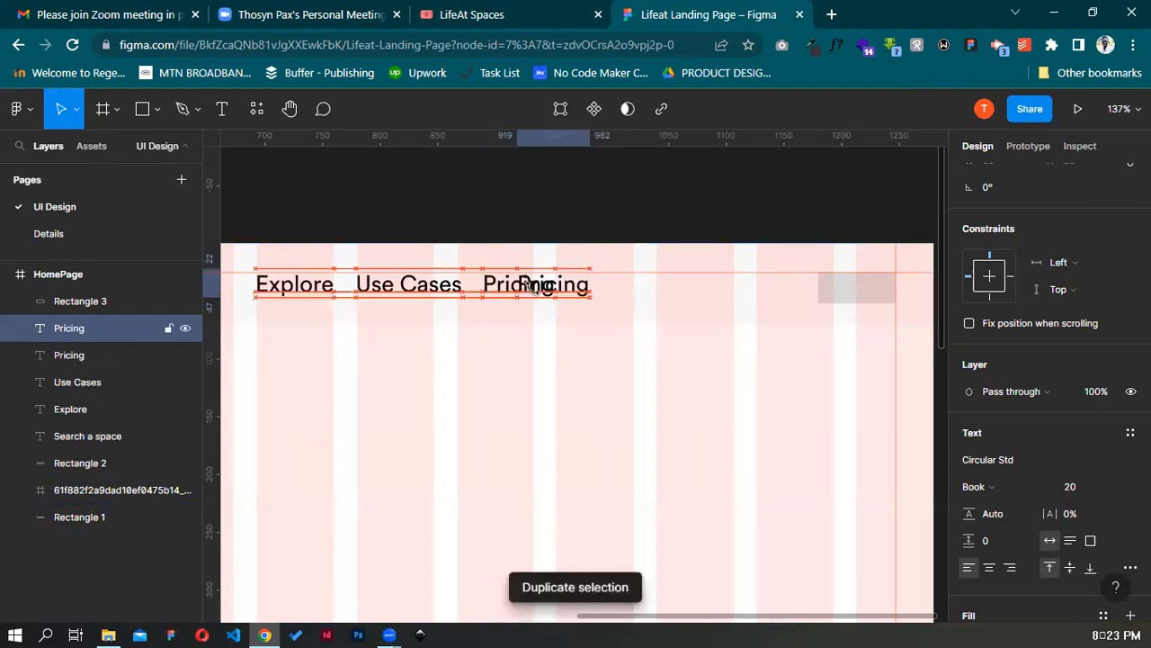
key(shift+Right)
key(shift+Right)
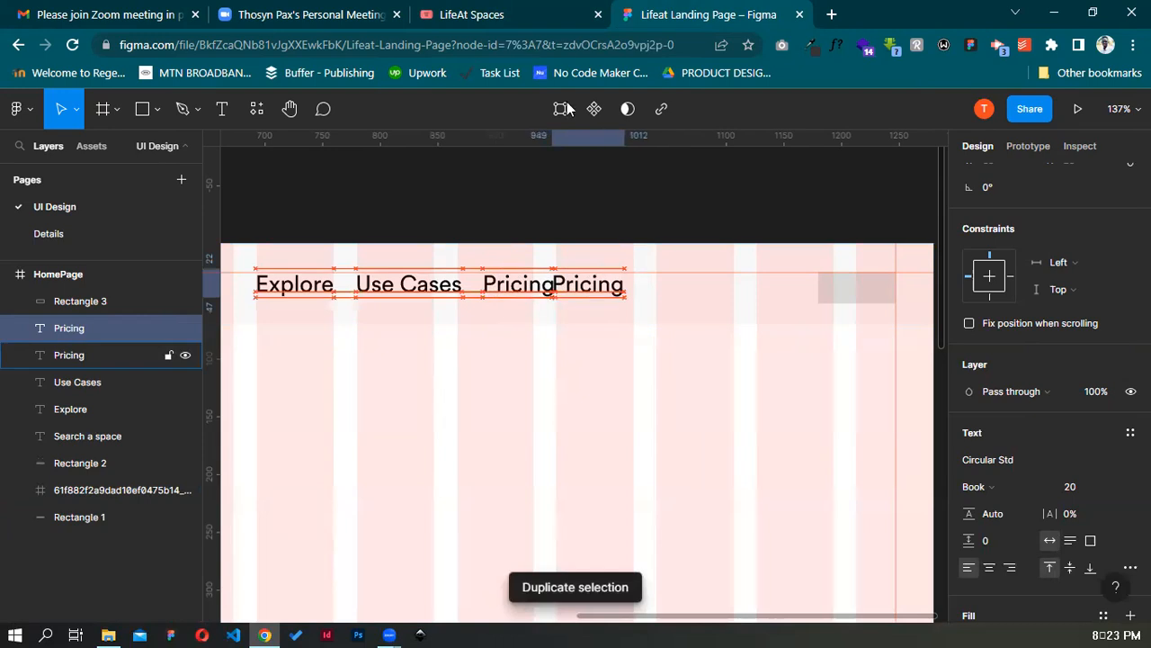
key(shift+Right)
key(shift+Right)
key(shift+Right)
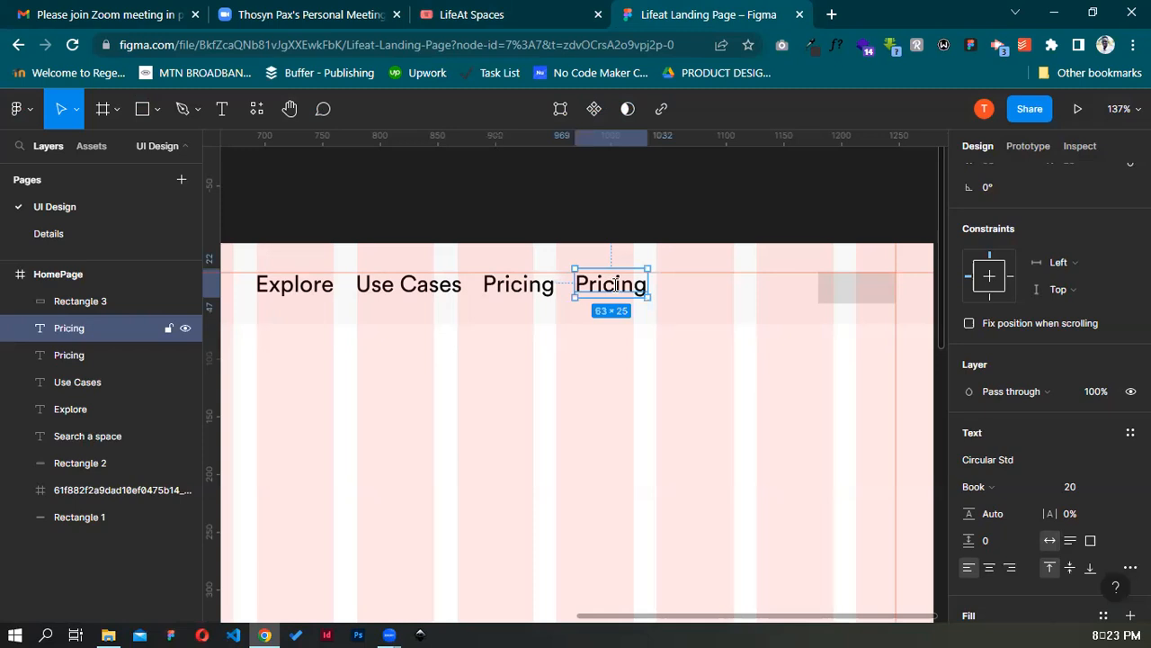
Change the copied "Pricing" text to "Careers"
double_click(615, 285)
text(Careers)
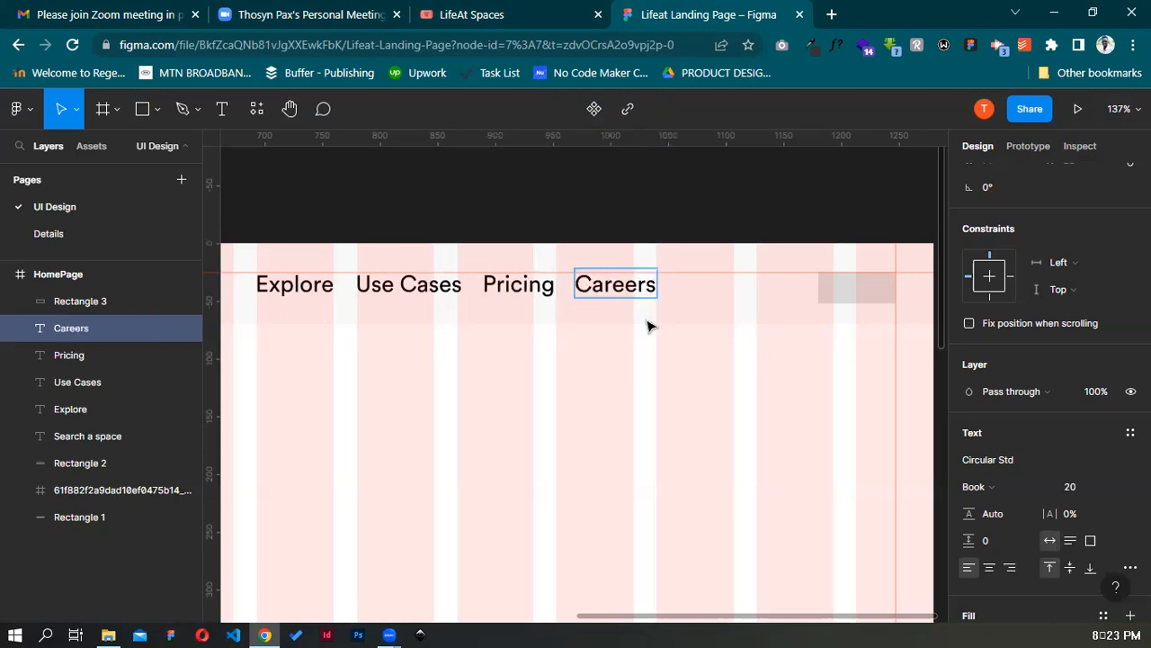
key(Escape)
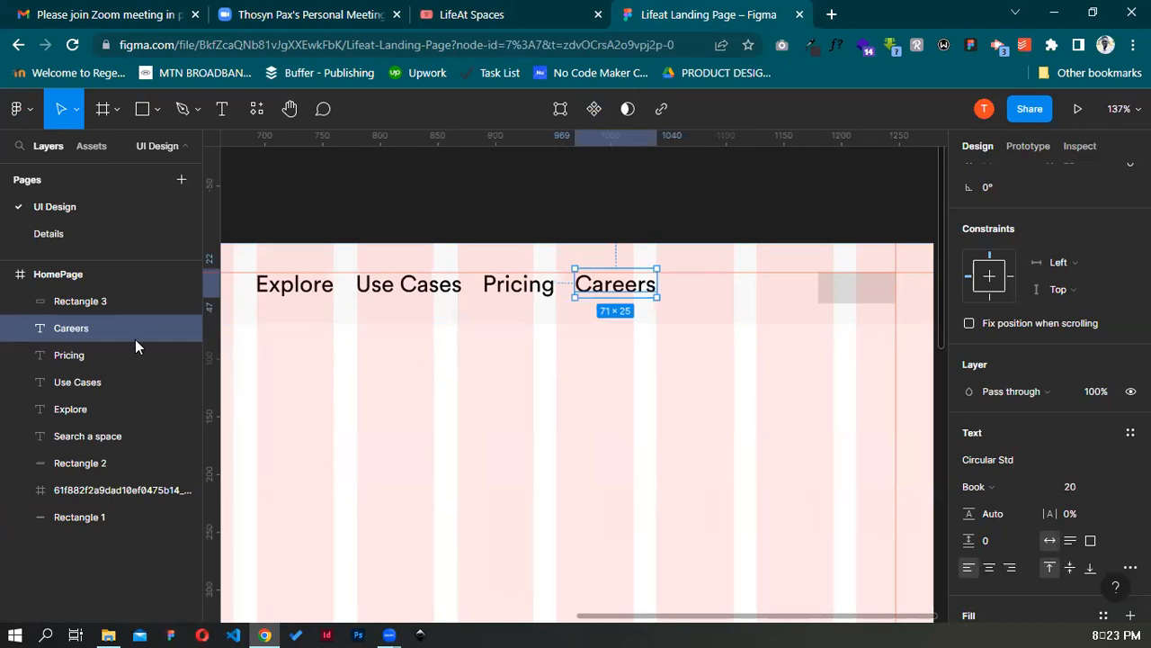
Select the Explore, Use Cases, Pricing and Careers links and move them together to the right, putting Careers at X 1080 near the button rectangle
shift+click(117, 361)
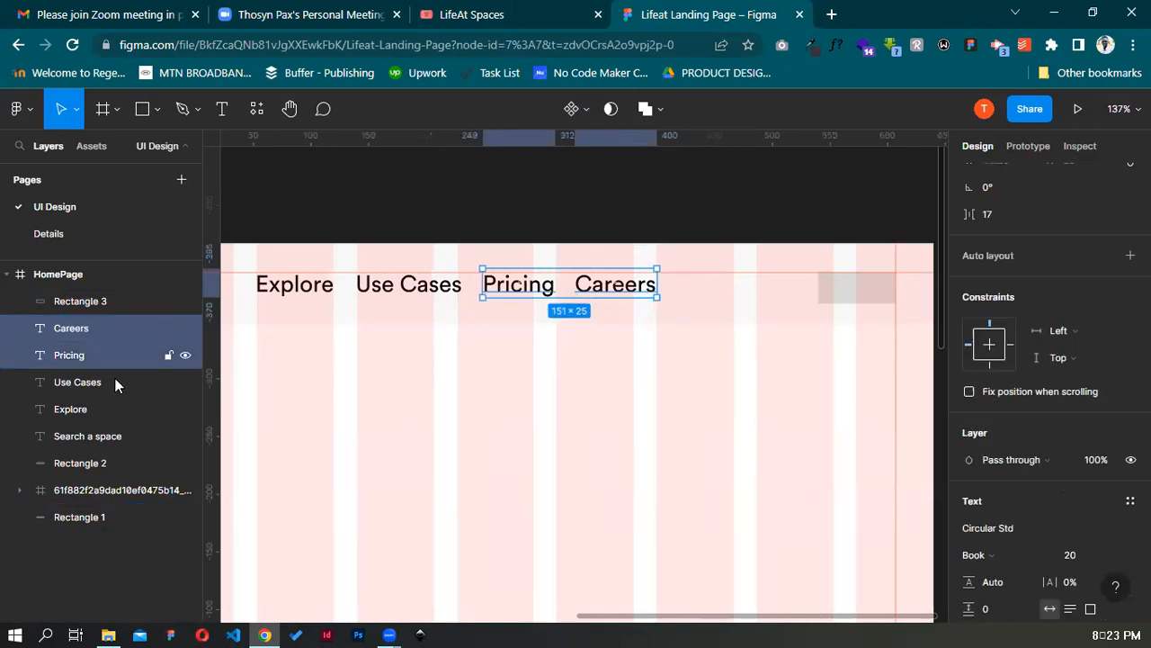
click(115, 381)
shift+click(115, 405)
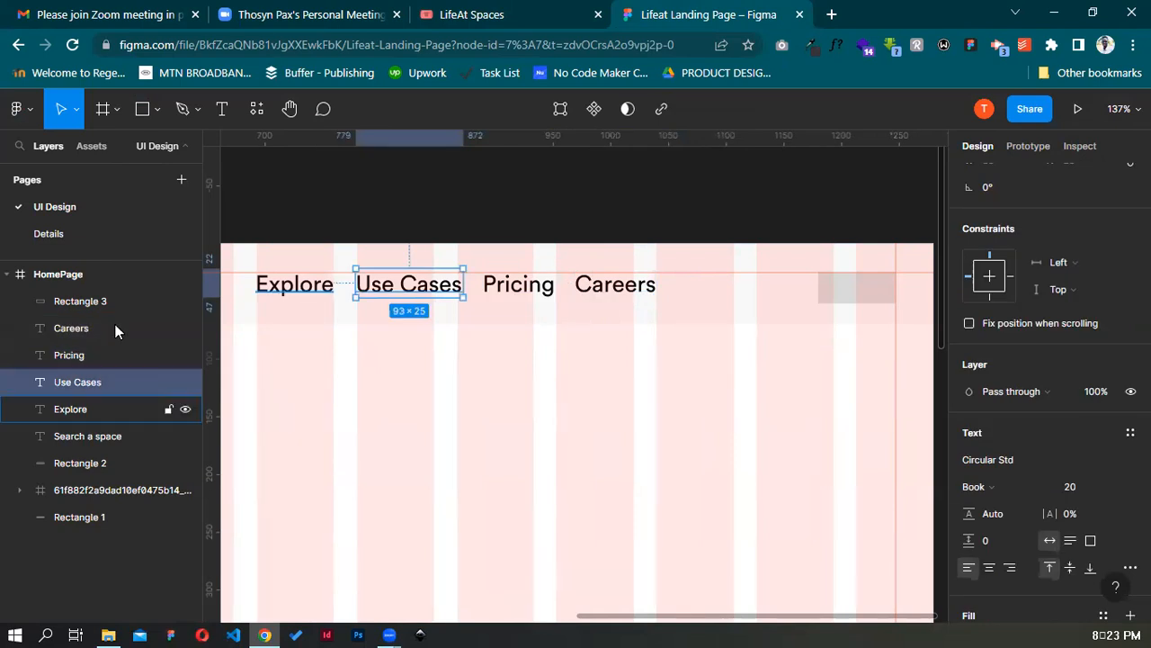
click(114, 329)
shift+click(103, 347)
shift+click(112, 382)
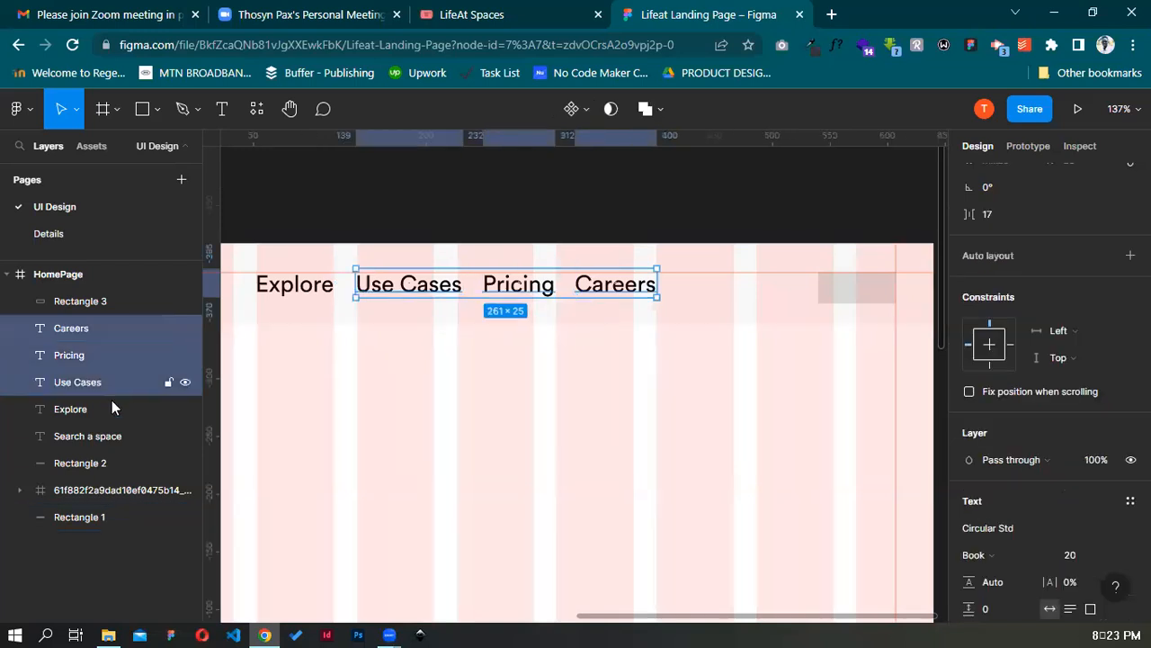
shift+click(114, 407)
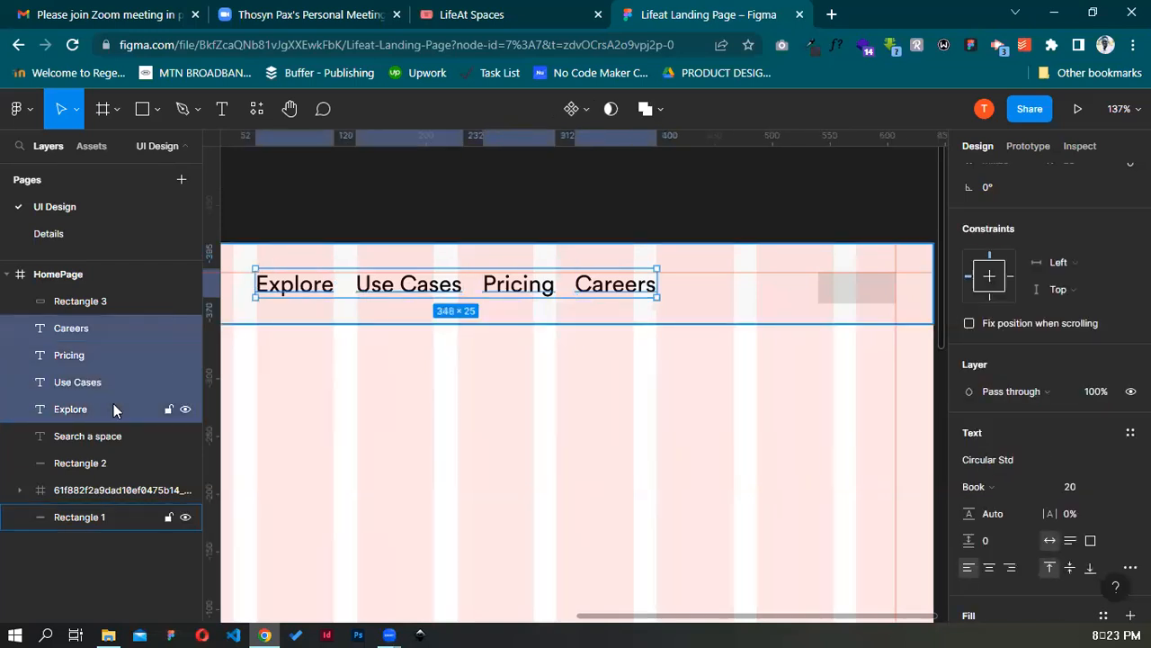
key(shift+Right)
key(shift+Right)
key(shift+Right)
key(shift+Right)
key(shift+Right)
key(shift+Right)
key(shift+Right)
key(shift+Right)
key(shift+Right)
key(shift+Right)
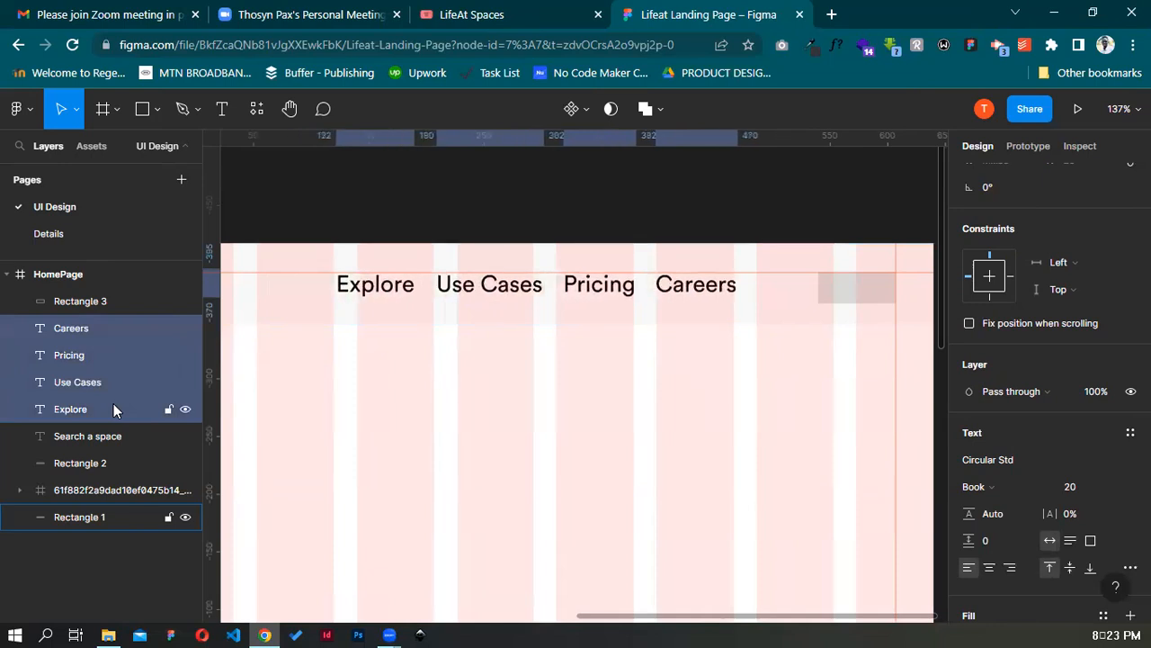
key(shift+Right)
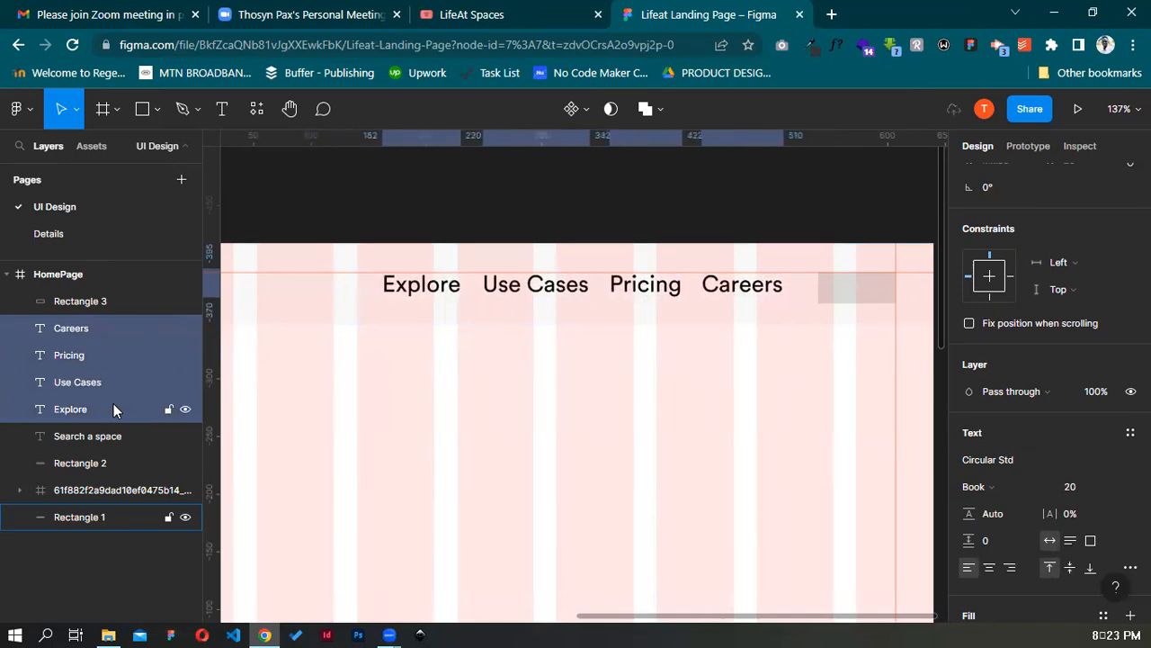
key(shift+Right)
key(Left)
key(Left)
key(Left)
key(Left)
key(Left)
key(Left)
key(Left)
key(Left)
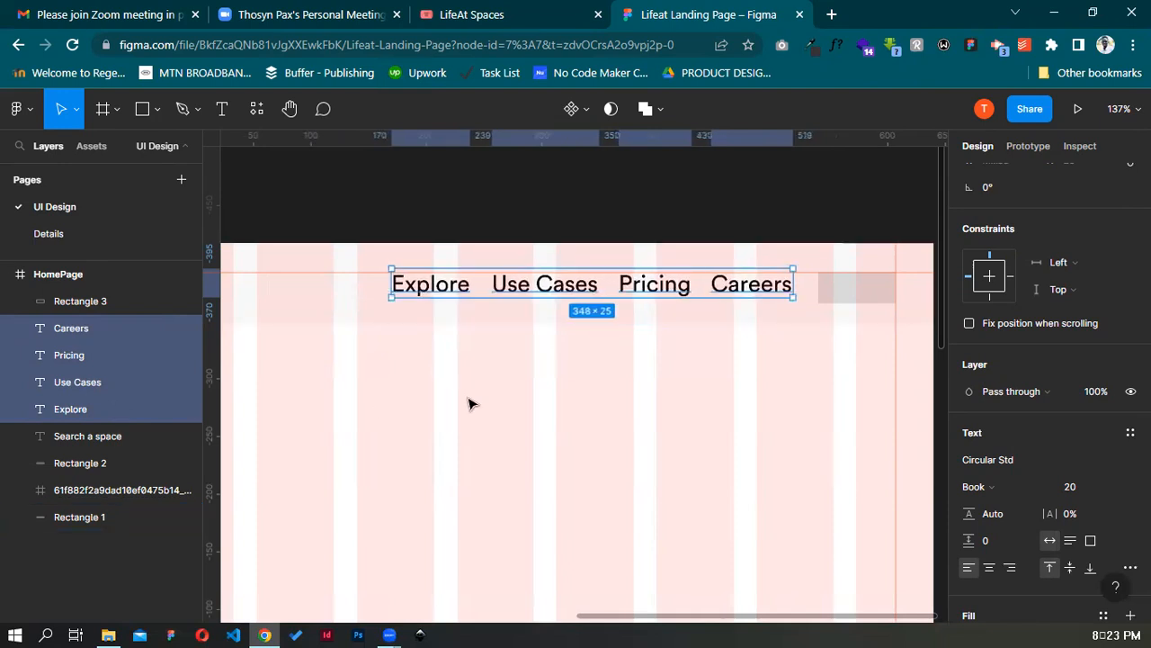
Extend the grey button rectangle leftward to 96 px wide, and move the four navigation links left to clear it and down to Y 25
click(874, 292)
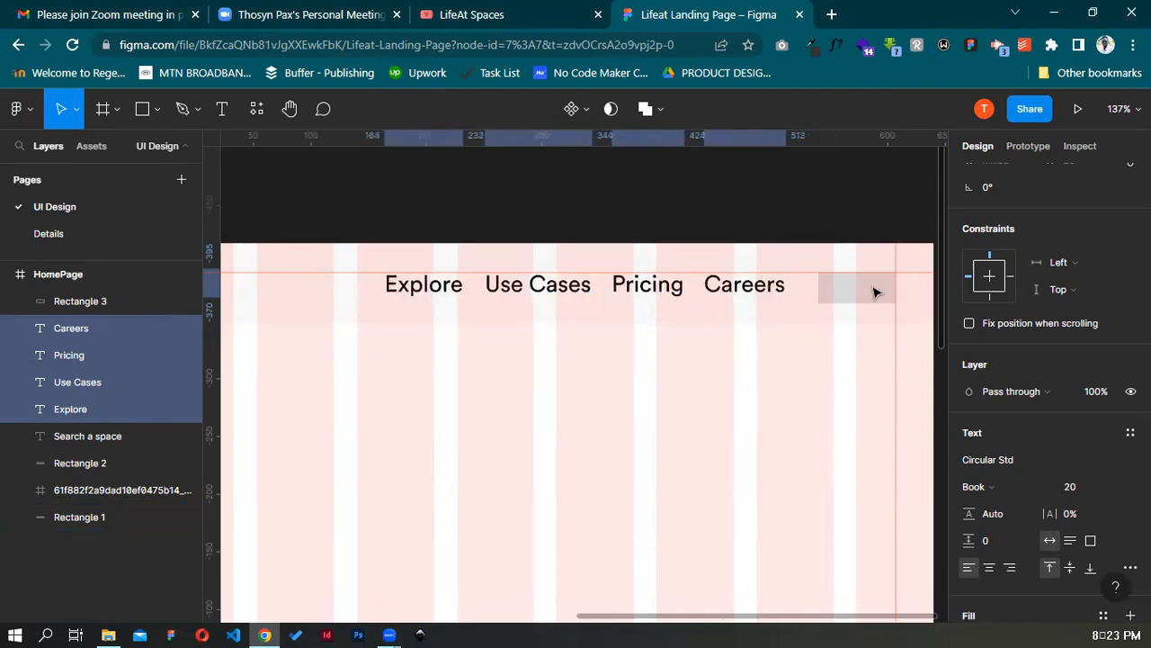
drag(817, 285, 784, 285)
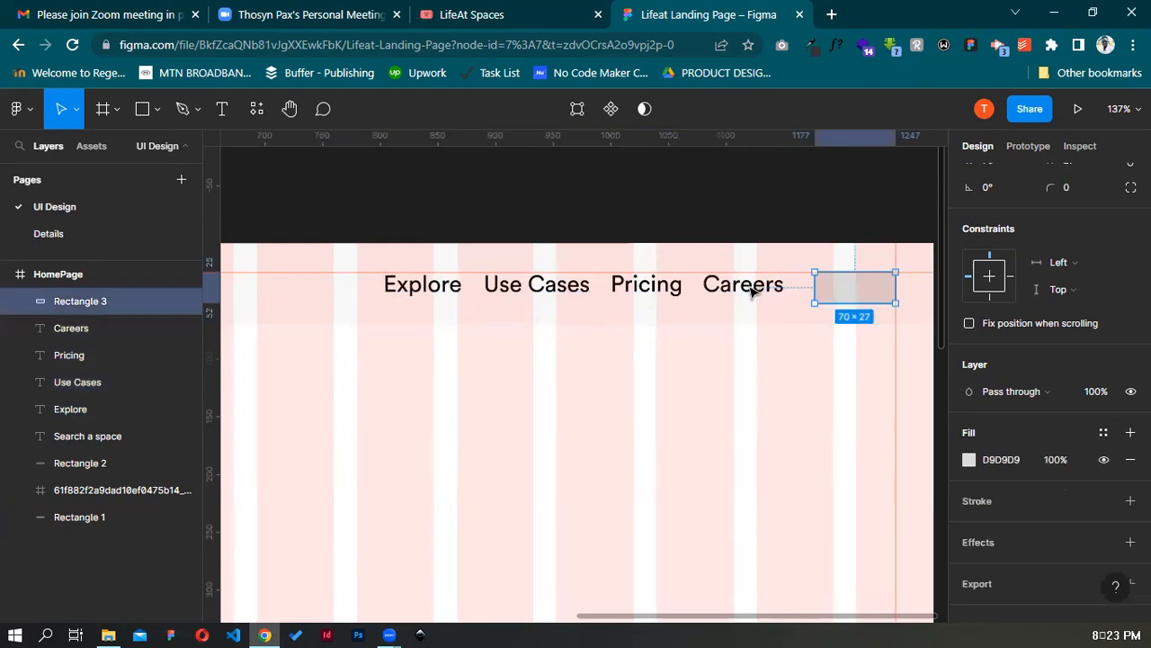
click(86, 333)
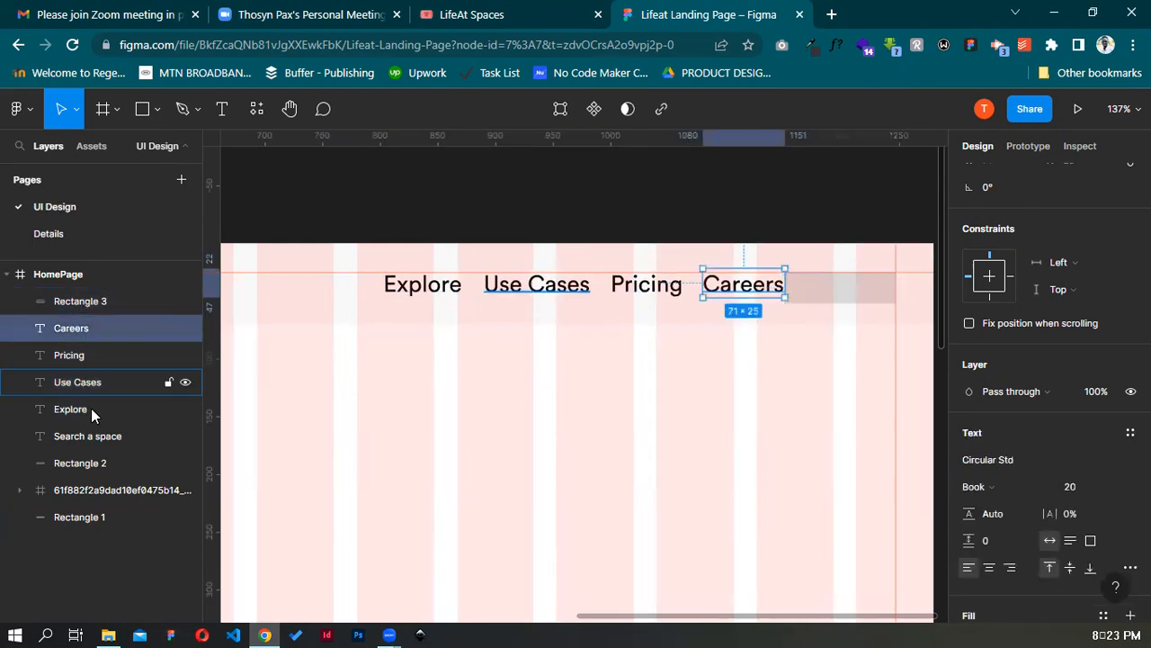
shift+click(91, 408)
key(shift+Left)
key(shift+Left)
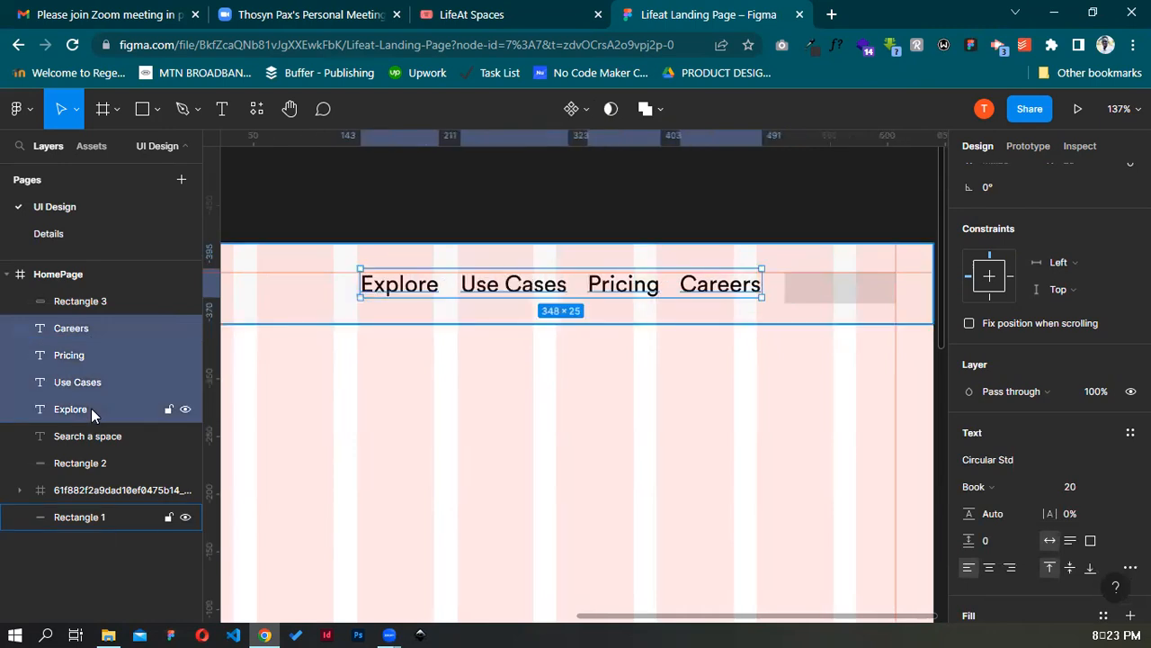
key(shift+Left)
key(shift+Left)
key(shift+Left)
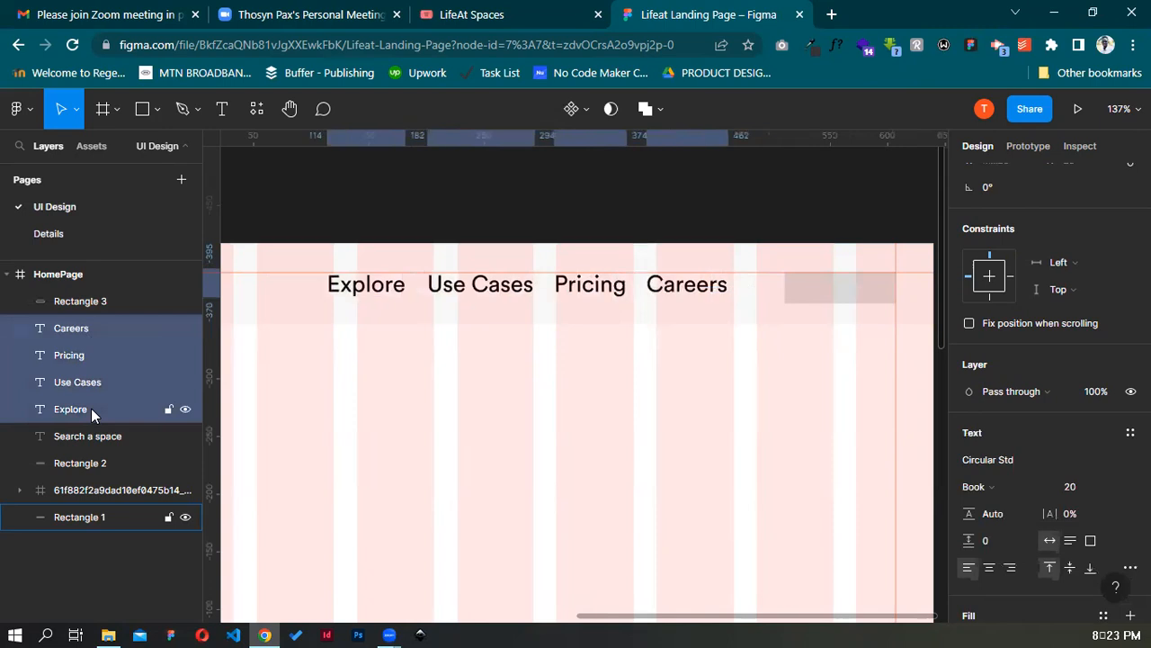
key(Right)
key(Right)
key(Right)
key(Right)
key(Right)
key(Right)
key(Right)
key(Right)
key(Right)
key(Right)
key(Right)
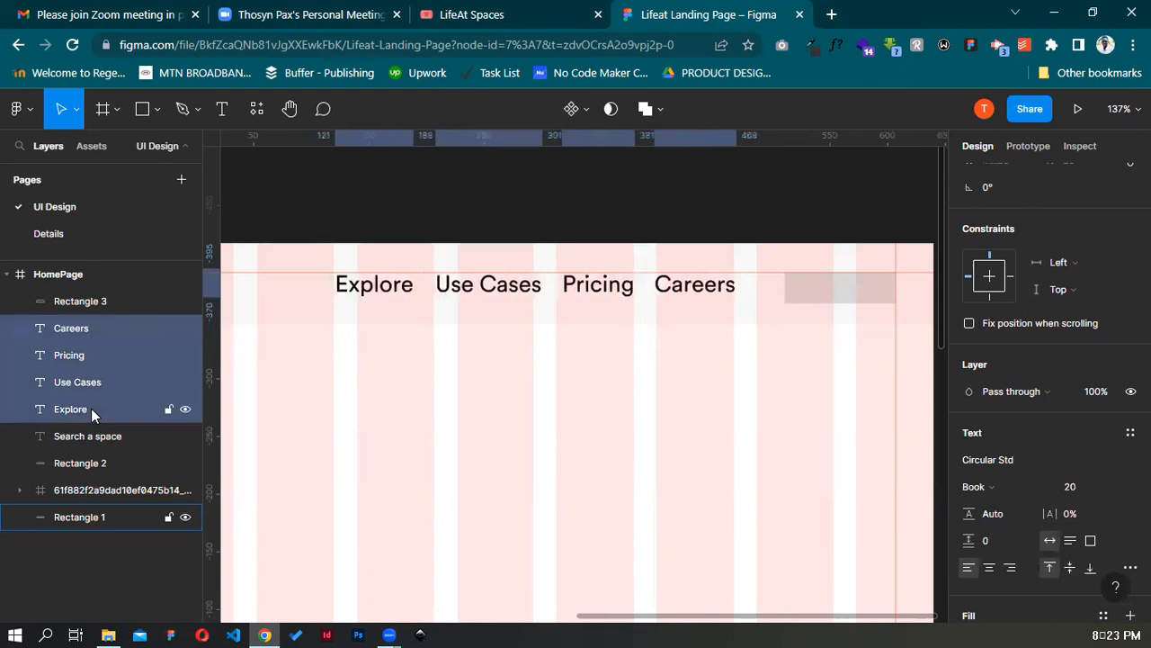
key(Right)
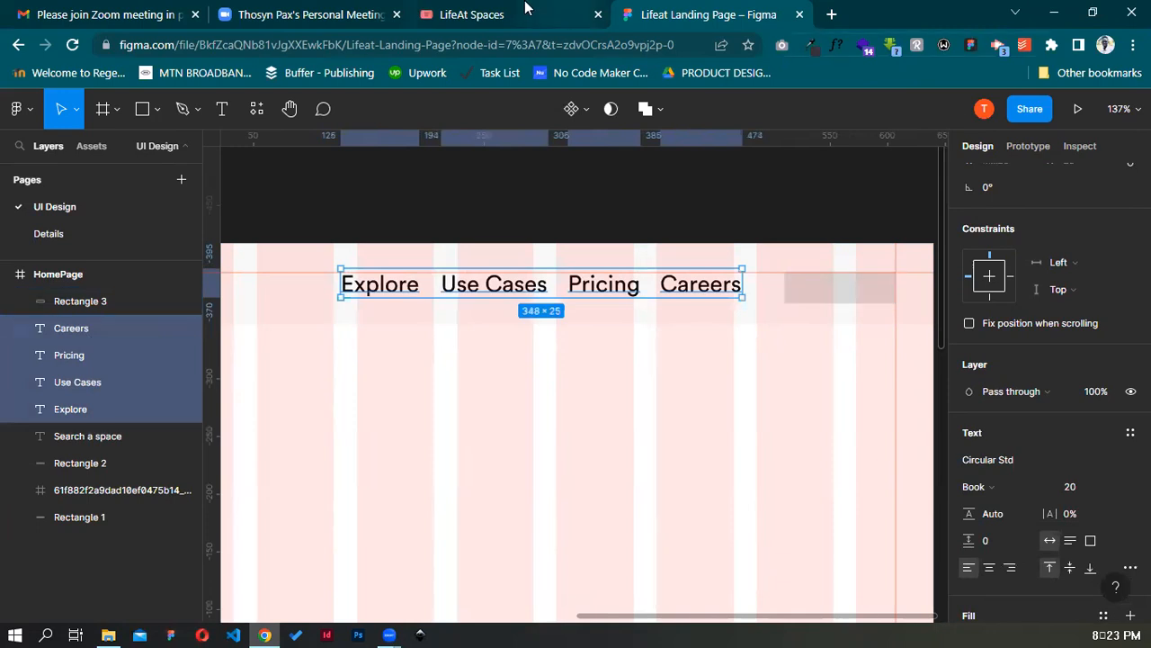
key(Down)
key(Down)
key(Down)
Check the link colour on the LifeAt website and the Details page swatches, and set the four links' fill to 333333
key(ctrl+shift+Tab)
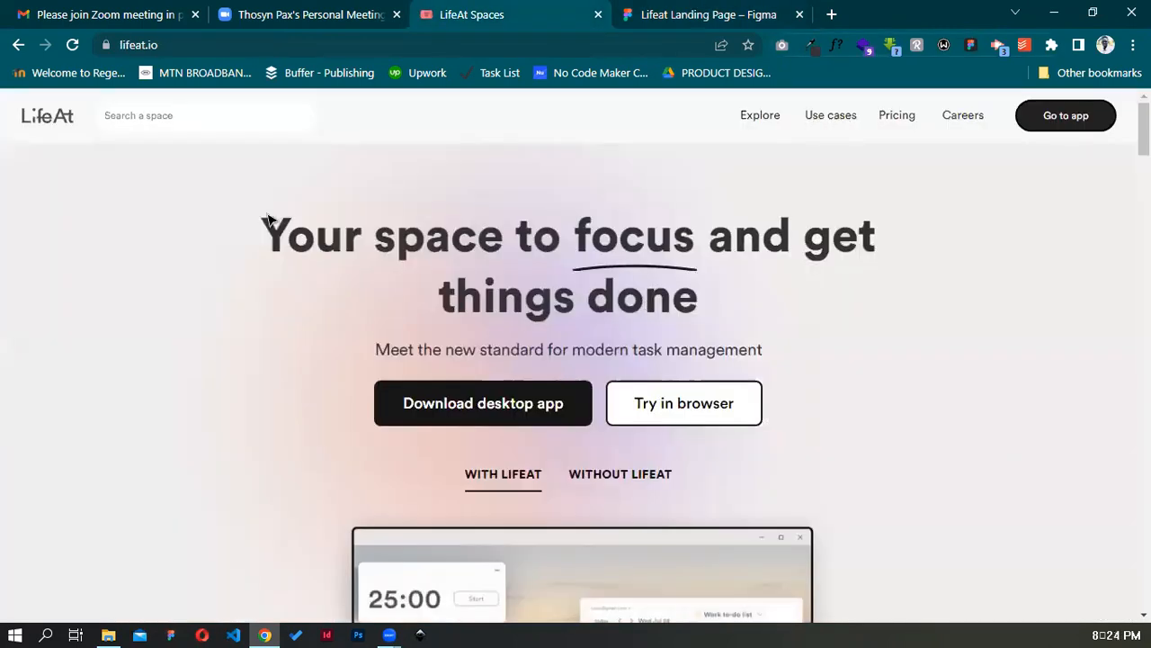
click(698, 10)
click(62, 236)
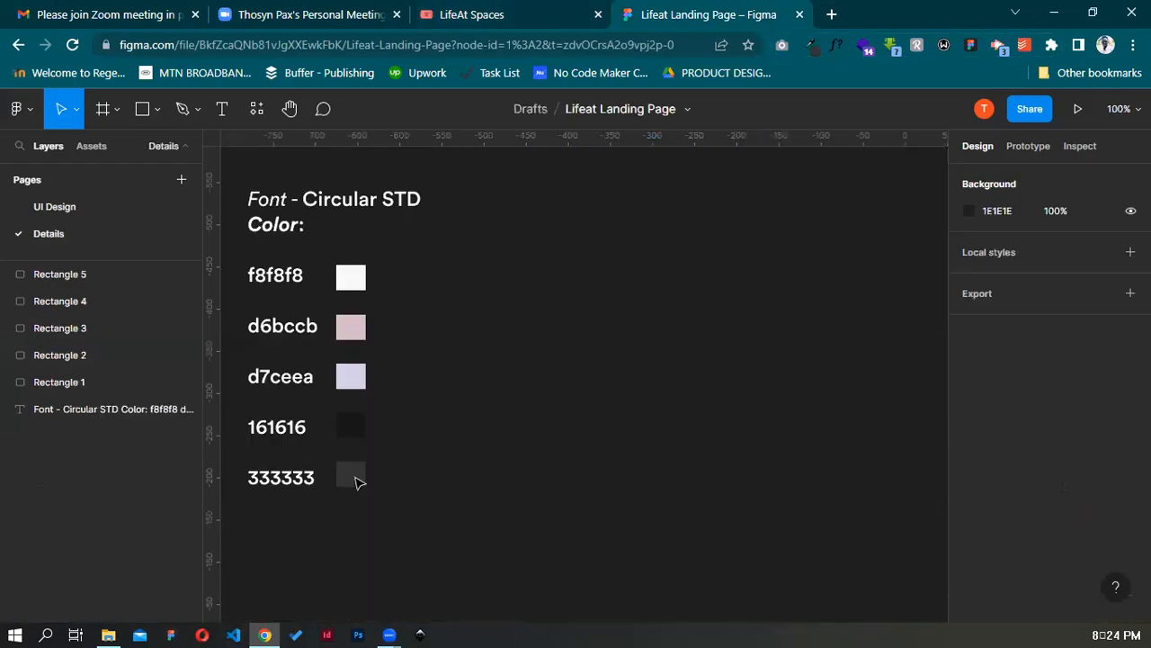
click(352, 473)
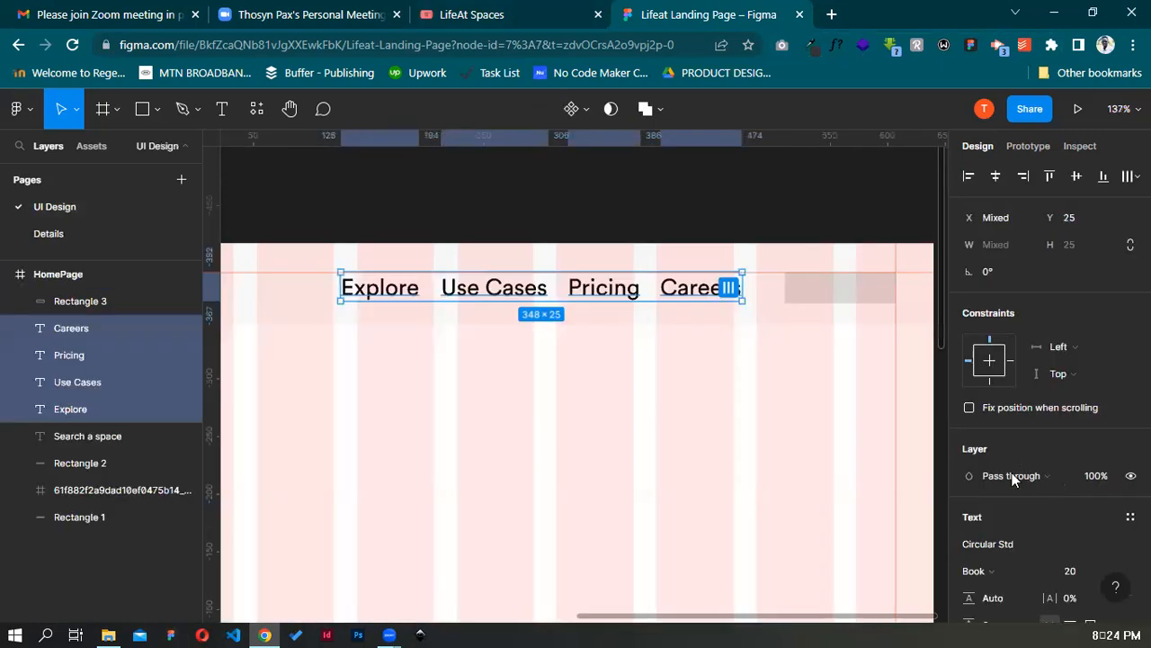
scroll(1013, 479, down, 3)
click(1010, 474)
text(333333)
key(Return)
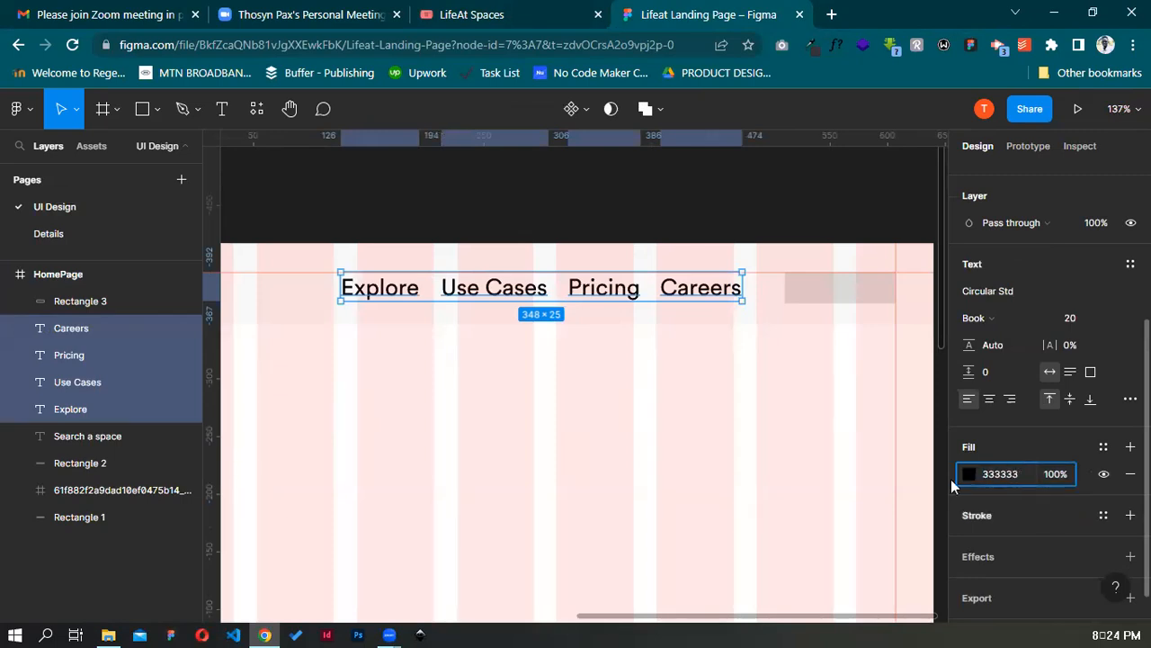
Compare the header button with the LifeAt website and set the button rectangle's fill to 333333
click(823, 294)
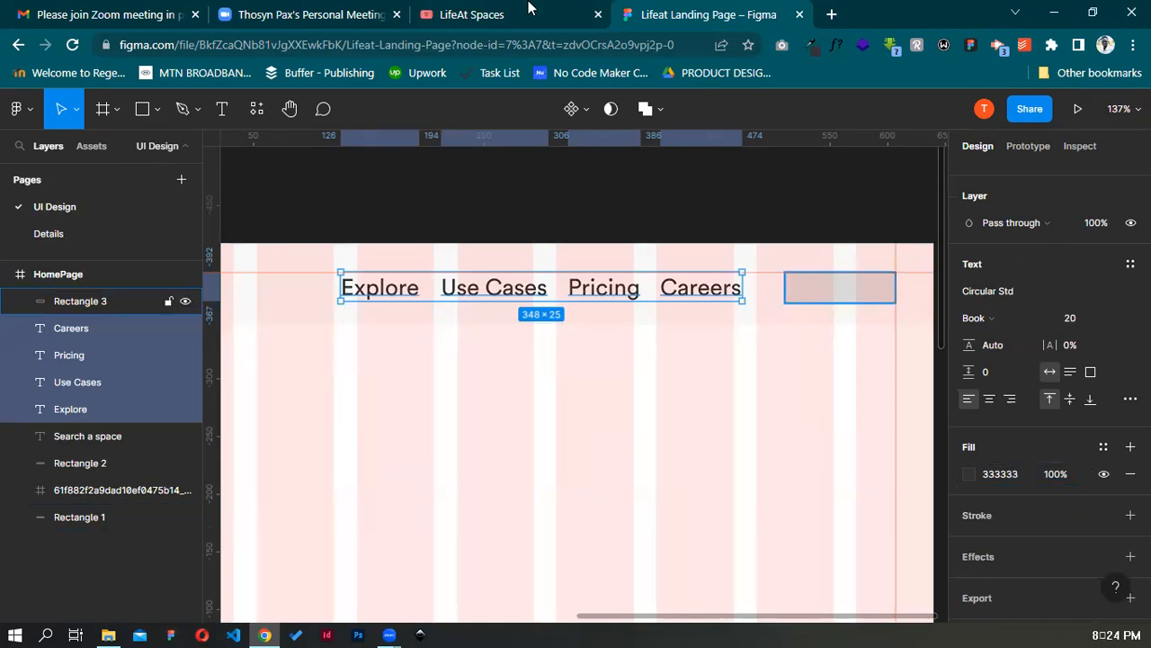
key(ctrl+shift+Tab)
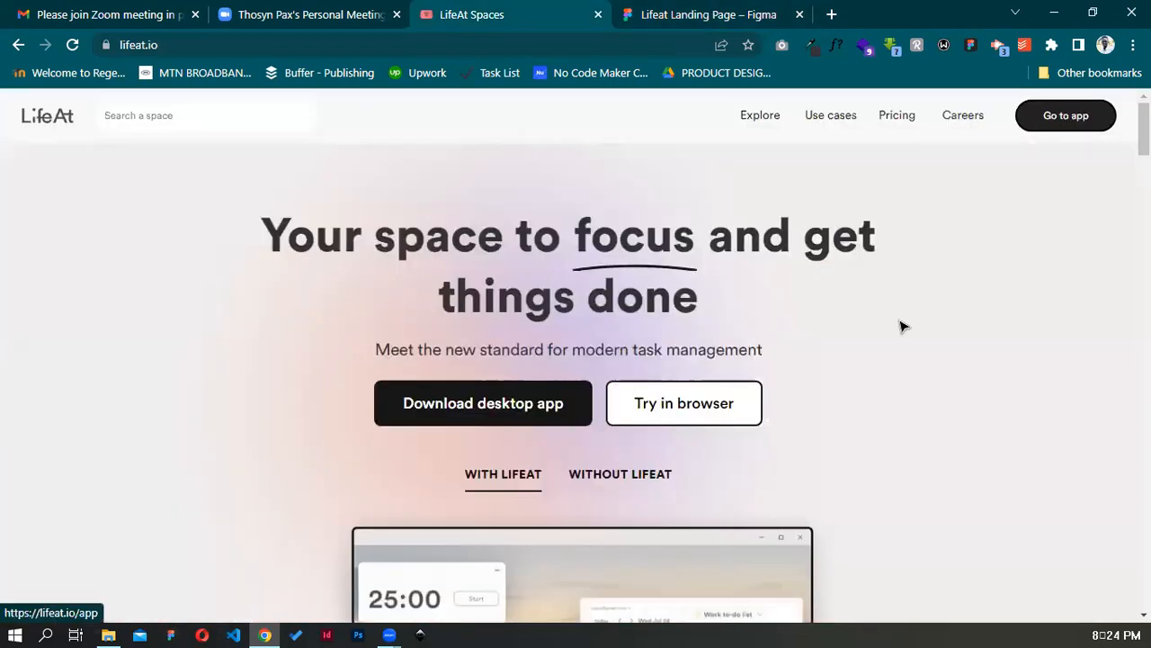
key(ctrl+Tab)
click(998, 435)
text(333333)
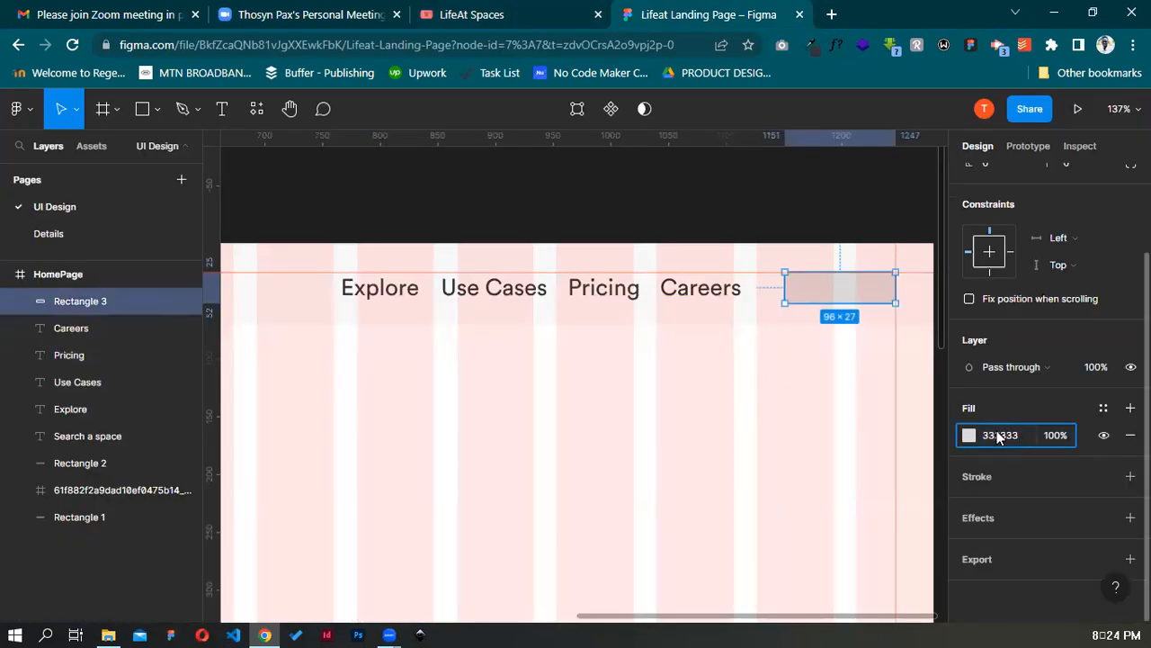
key(Return)
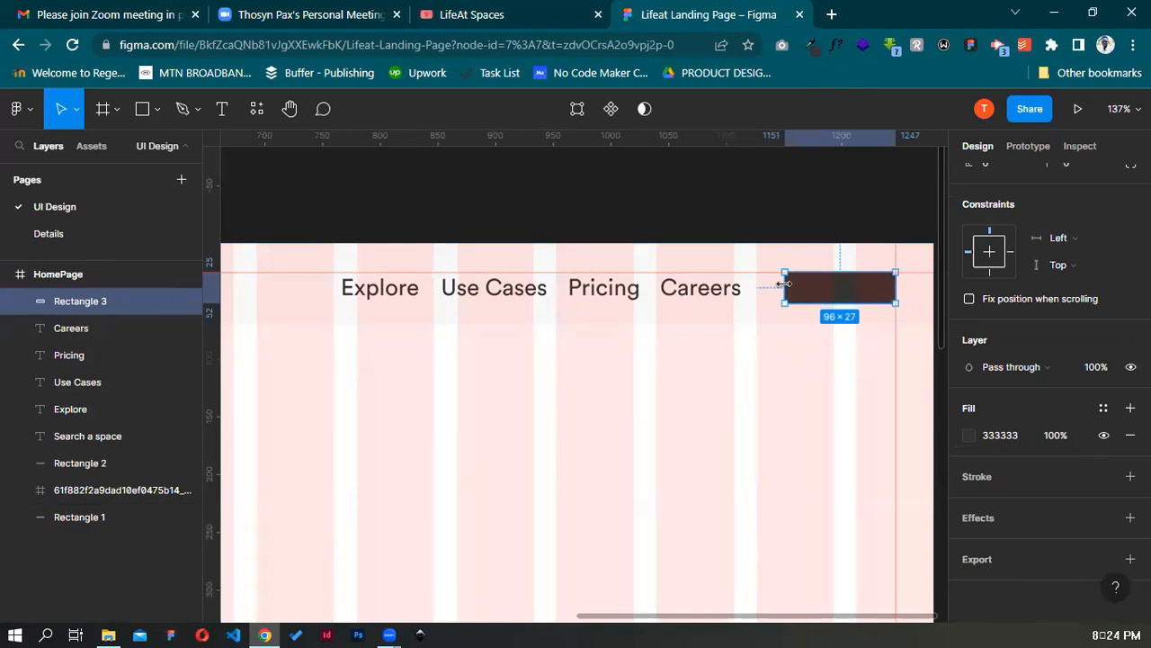
Extend the dark button rectangle leftward to 107 px wide and set its corner radius to 50
drag(783, 279, 771, 278)
click(546, 9)
click(723, 12)
scroll(1076, 248, up, 3)
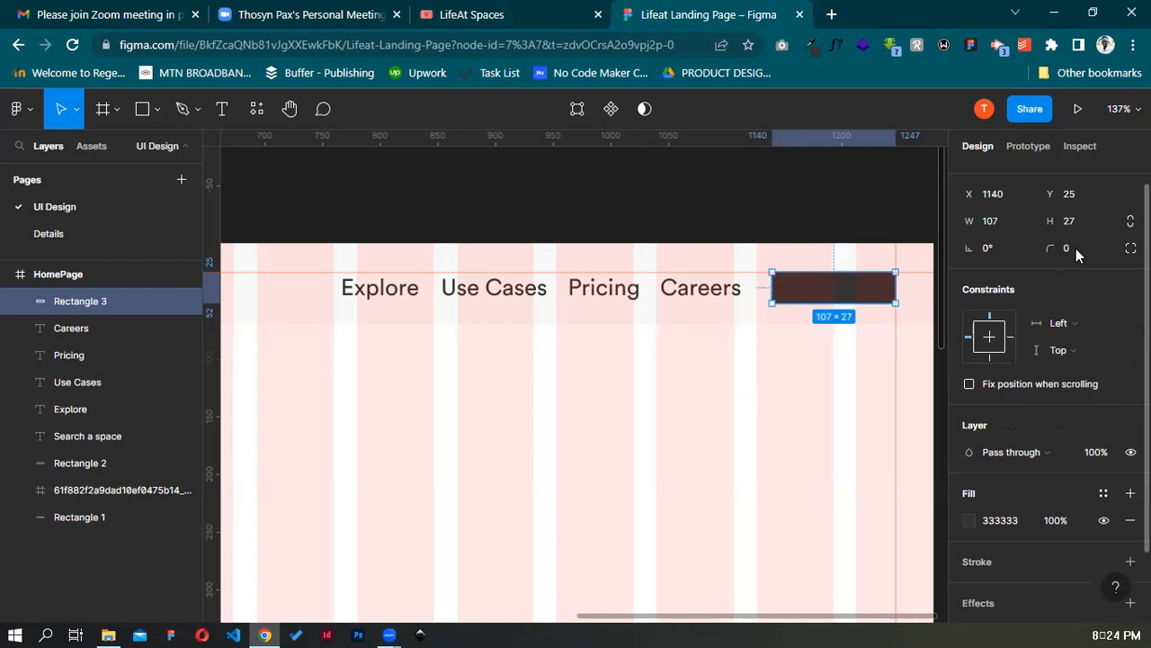
click(1076, 270)
text(5)
key(Return)
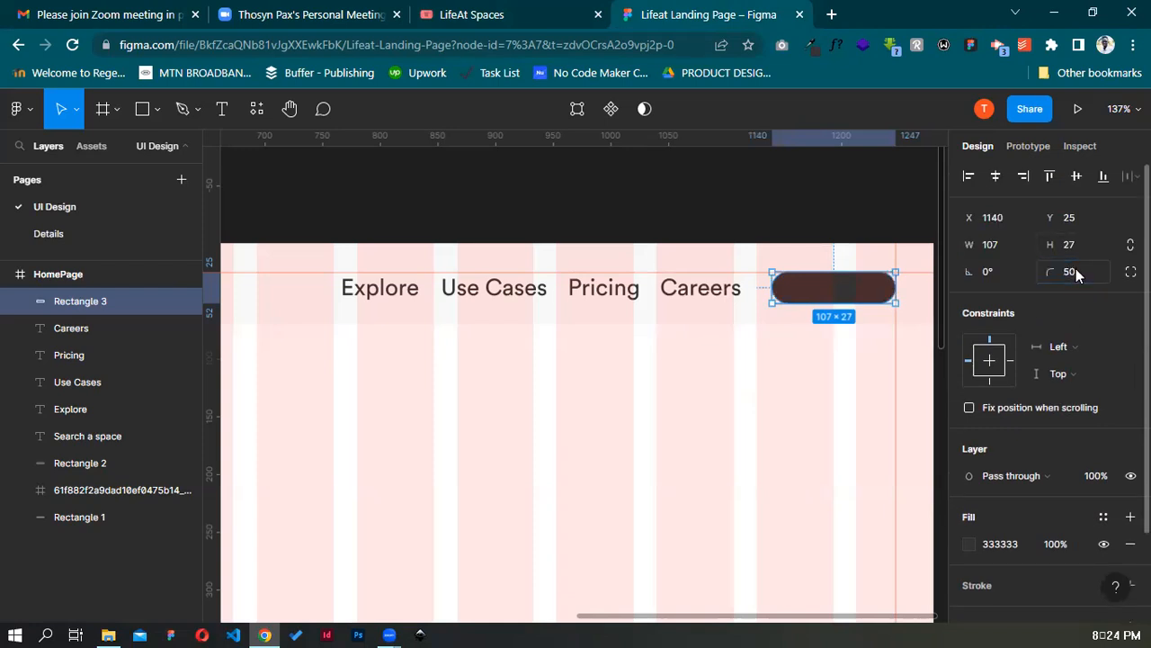
Increase the button rectangle's height to 33 px and move it up to Y 21
drag(849, 334, 675, 340)
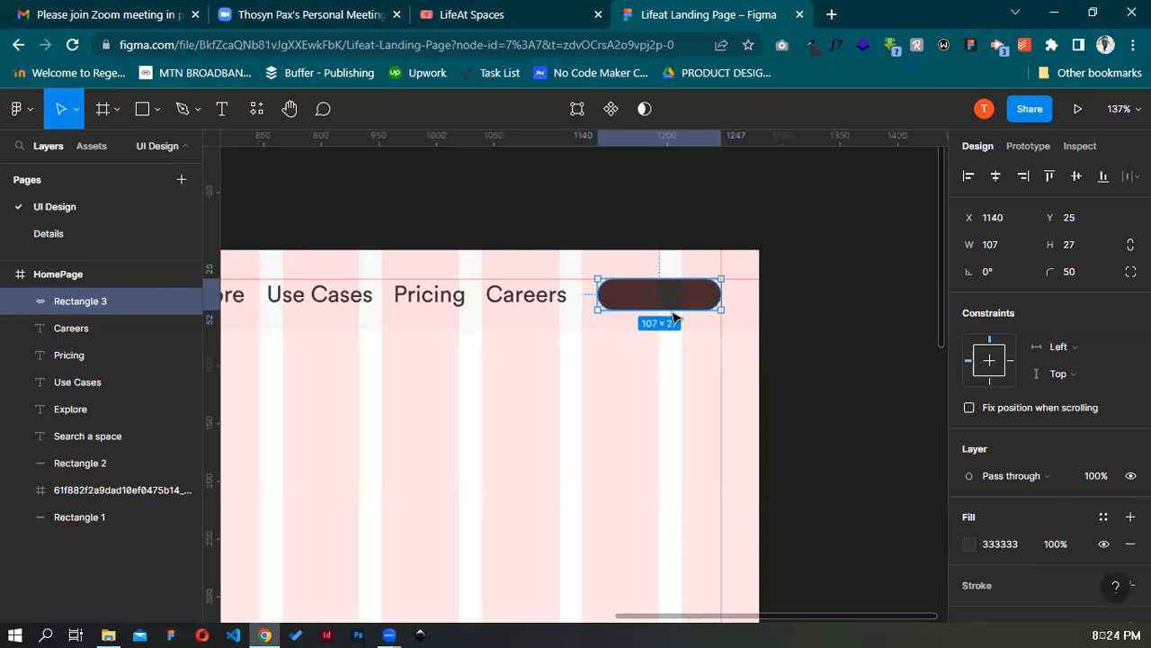
drag(673, 311, 673, 317)
key(Up)
key(Up)
key(Up)
key(Up)
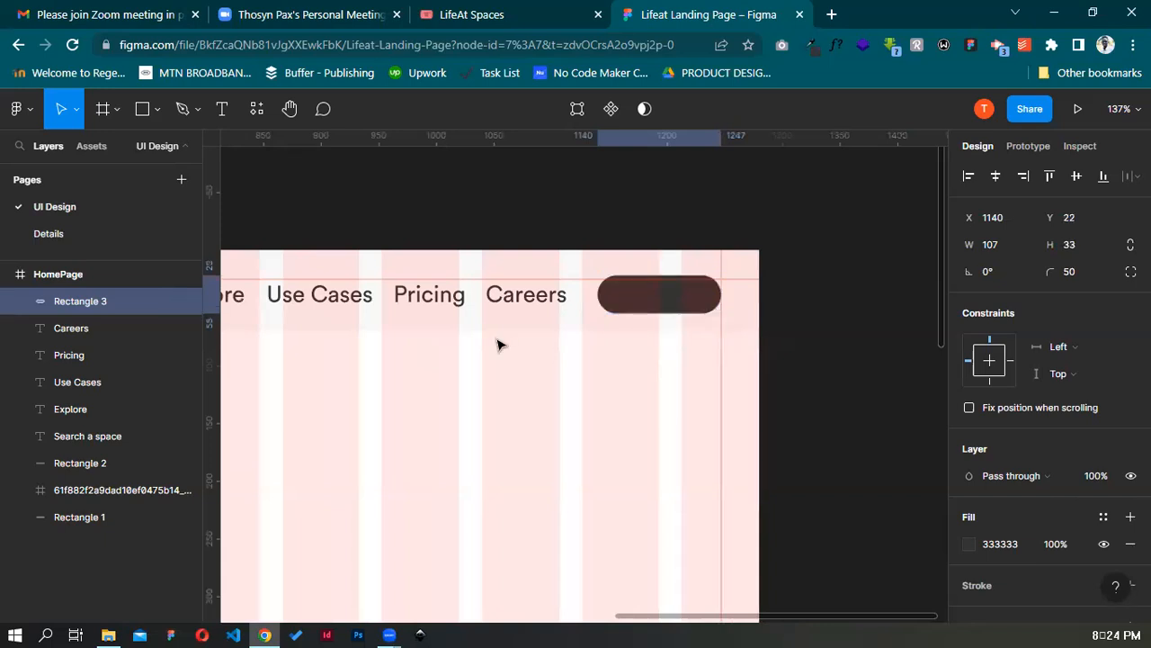
Add a horizontal ruler guide along the top edge of the header's search box
scroll(832, 347, left, 3)
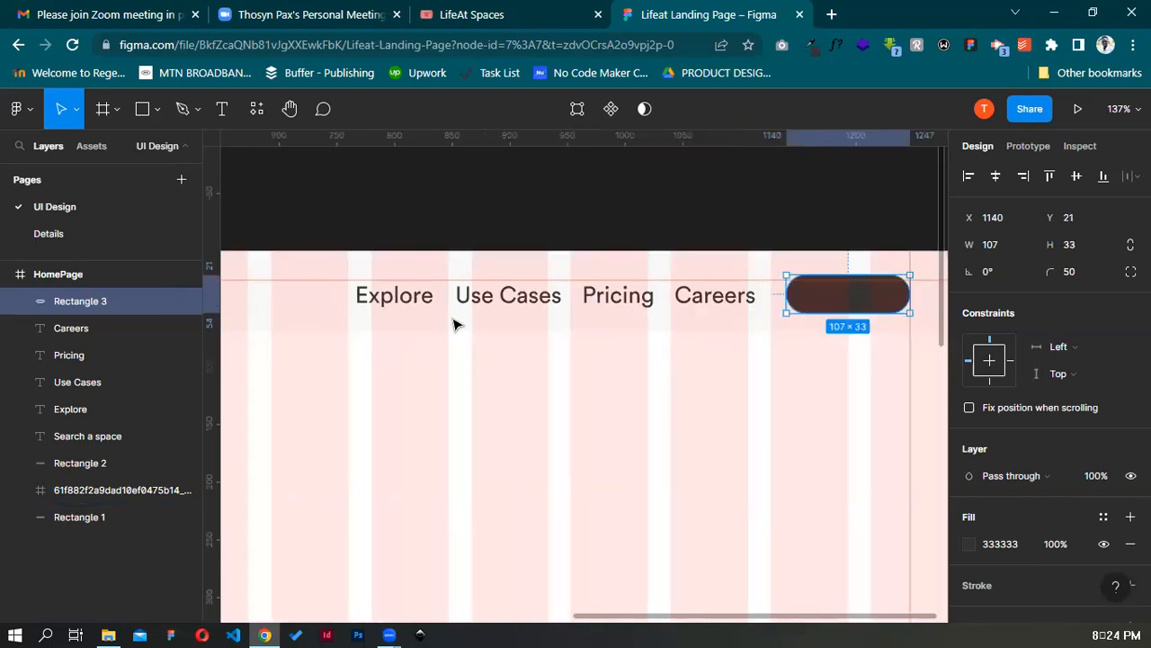
scroll(431, 333, left, 5)
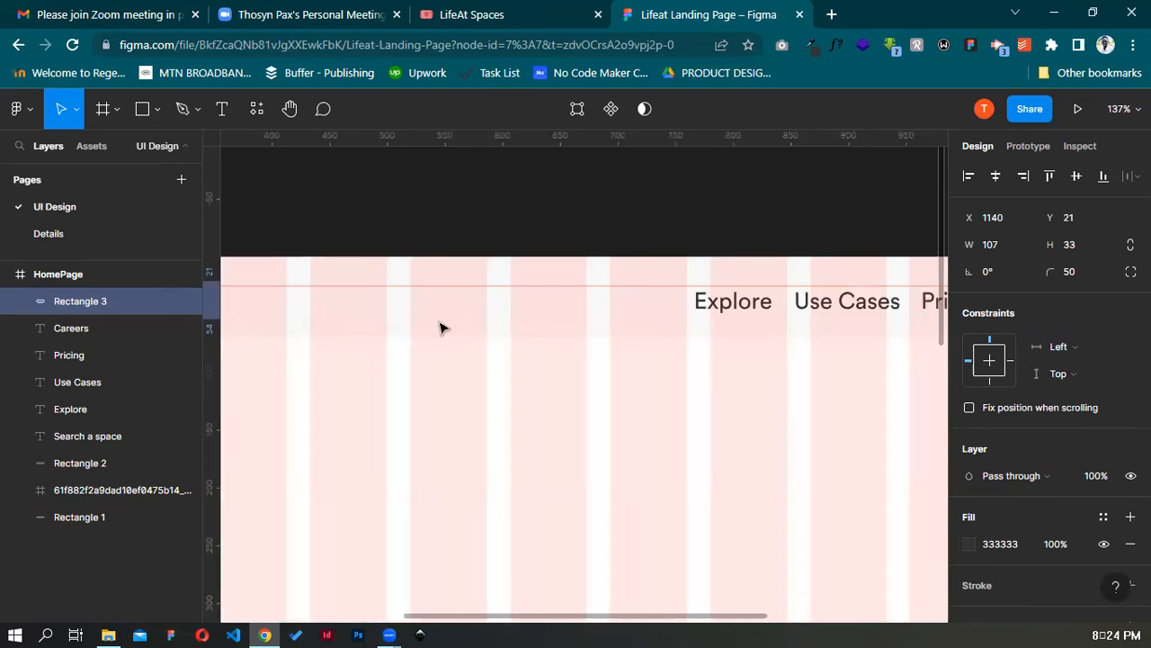
scroll(440, 325, left, 3)
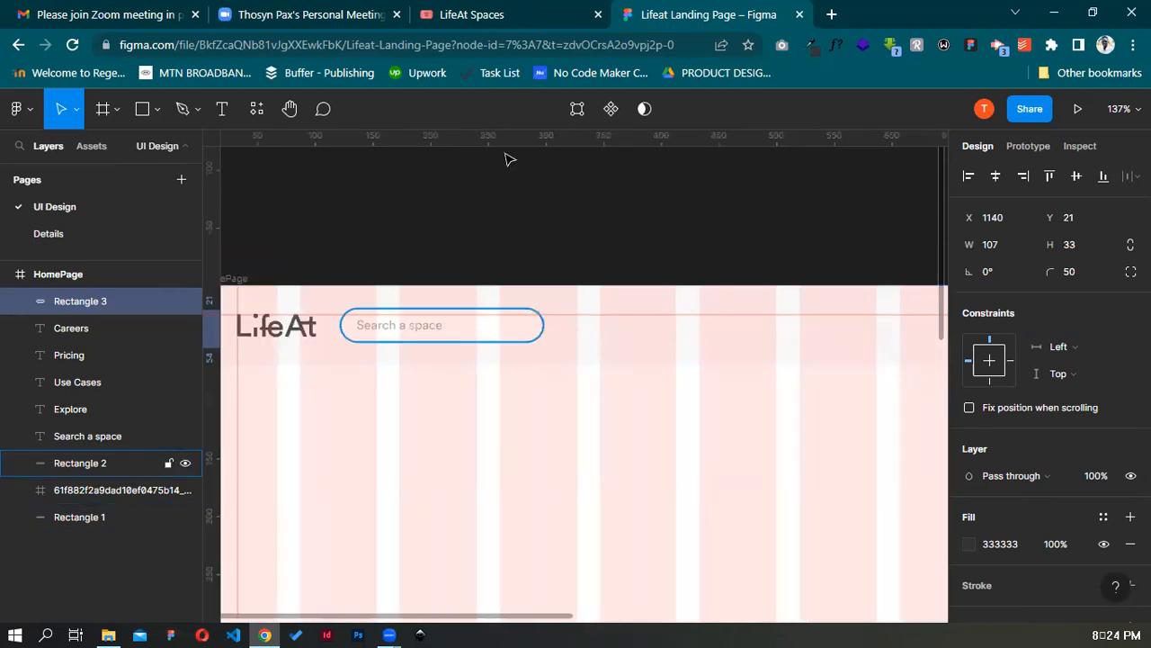
drag(504, 144, 518, 308)
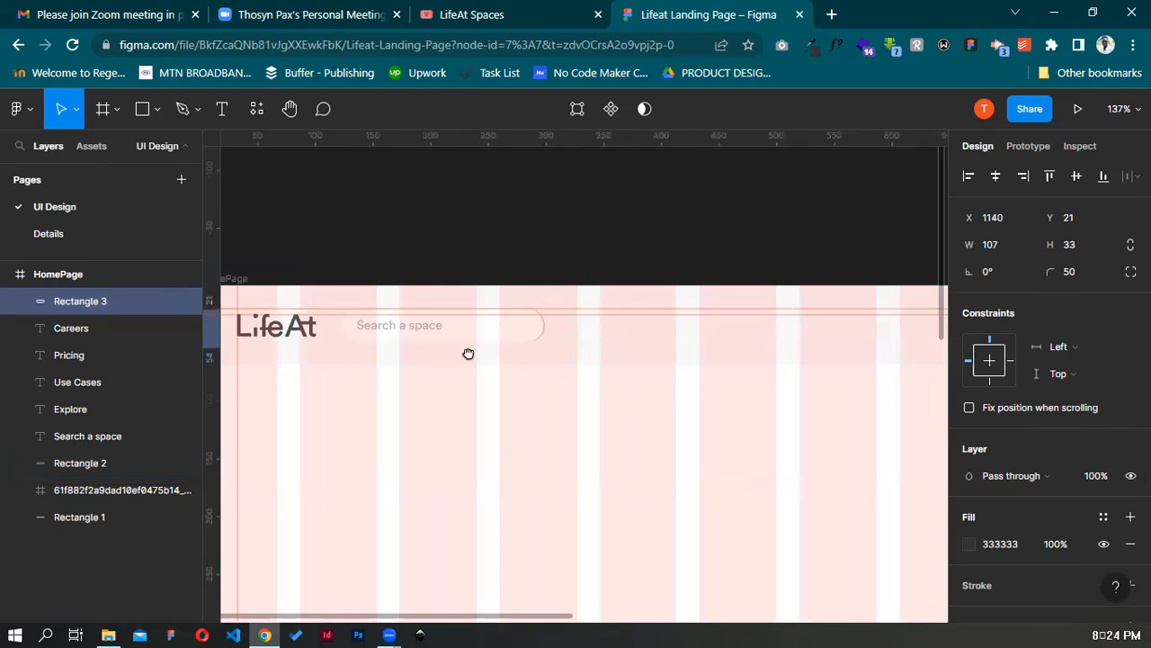
Move the dark button rectangle in the header up to Y 20
scroll(656, 366, right, 8)
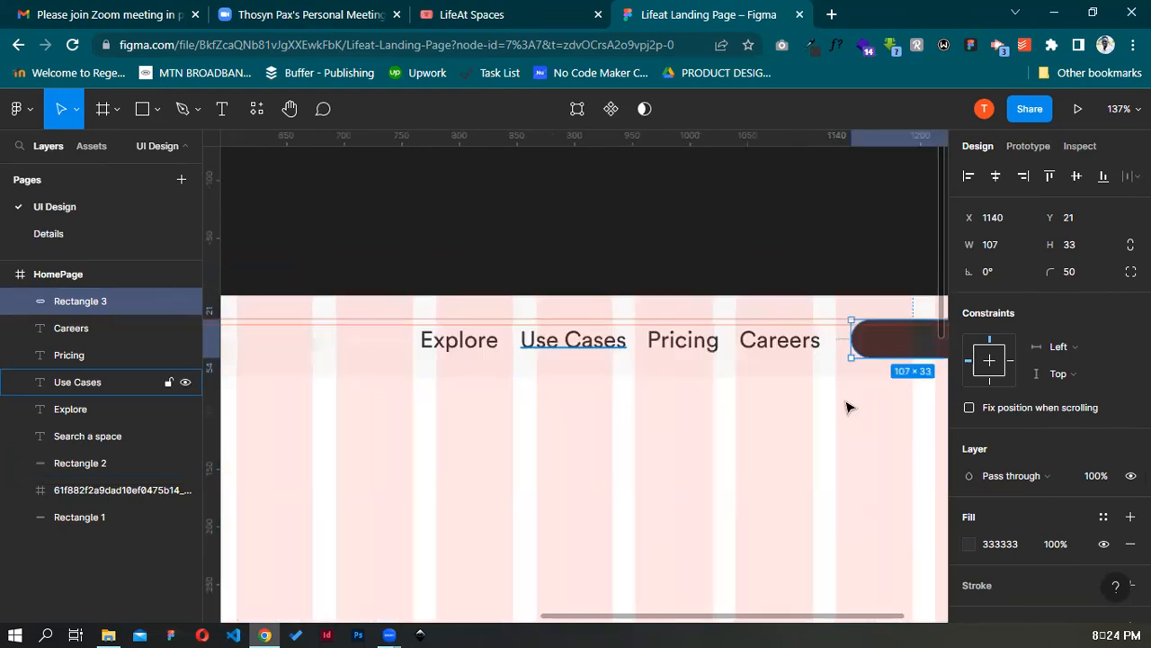
scroll(851, 405, right, 2)
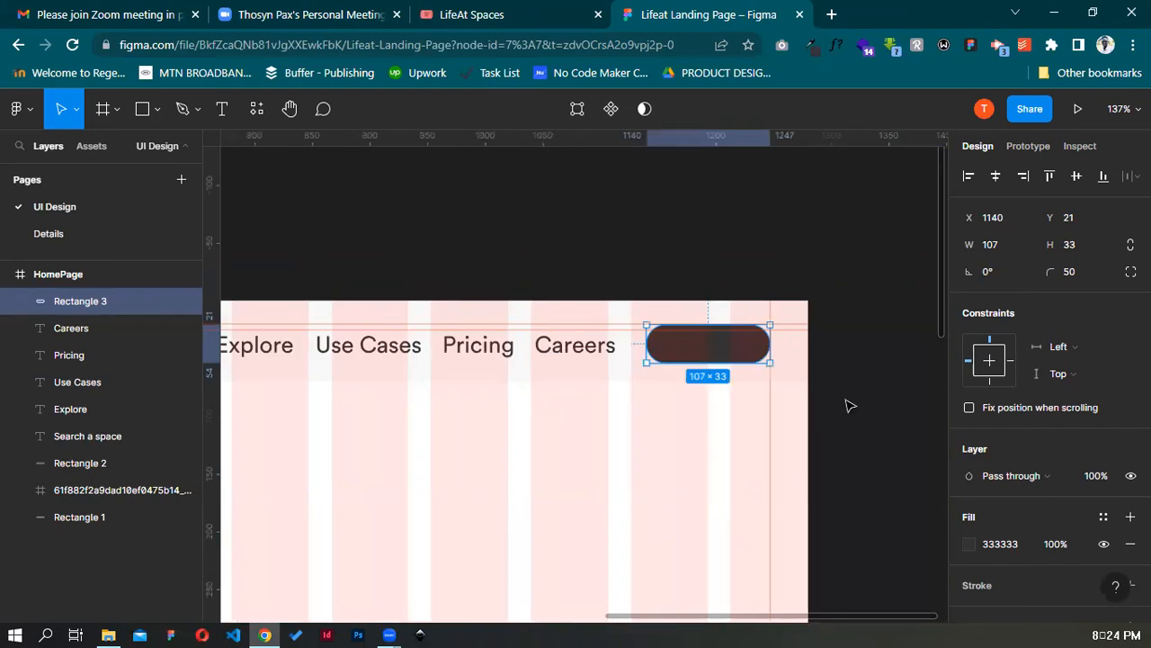
click(850, 406)
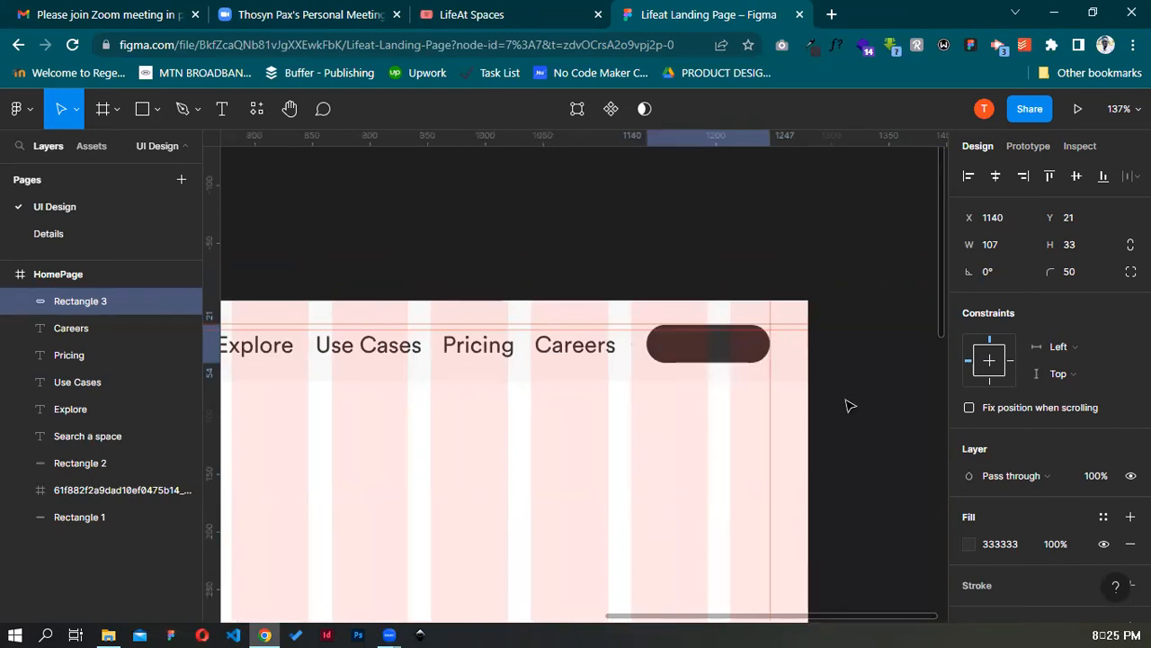
key(ctrl+z)
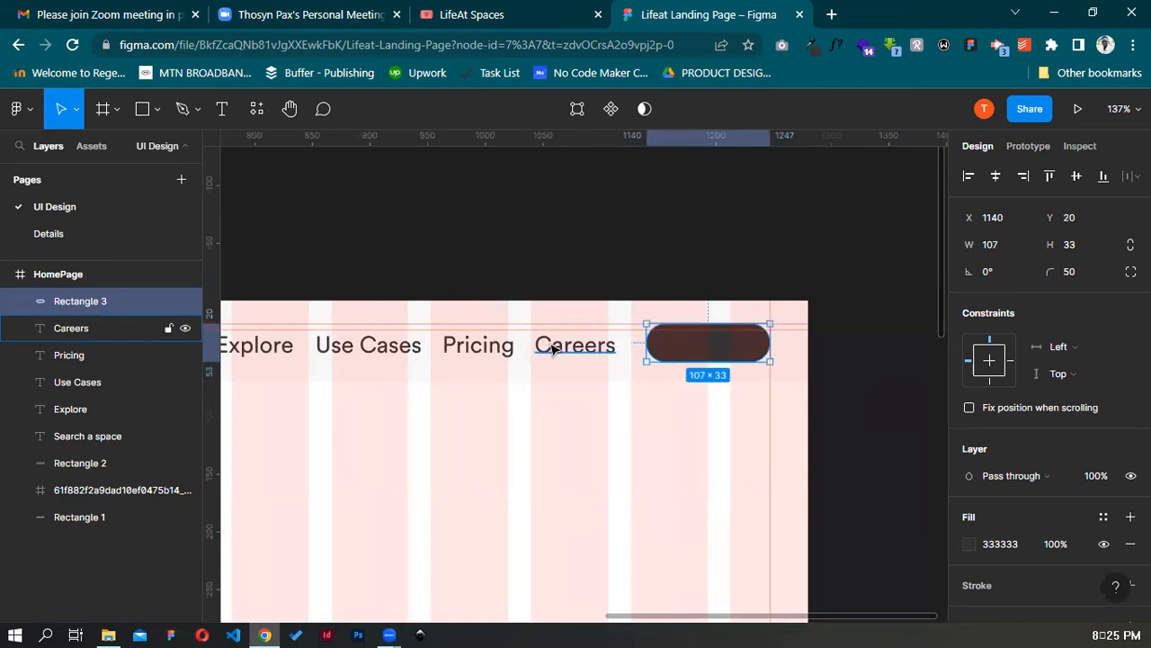
Place a copy of the Careers link over the dark button at X 1161, Y 25, layered in front of the rectangle
click(553, 349)
key(ctrl+d)
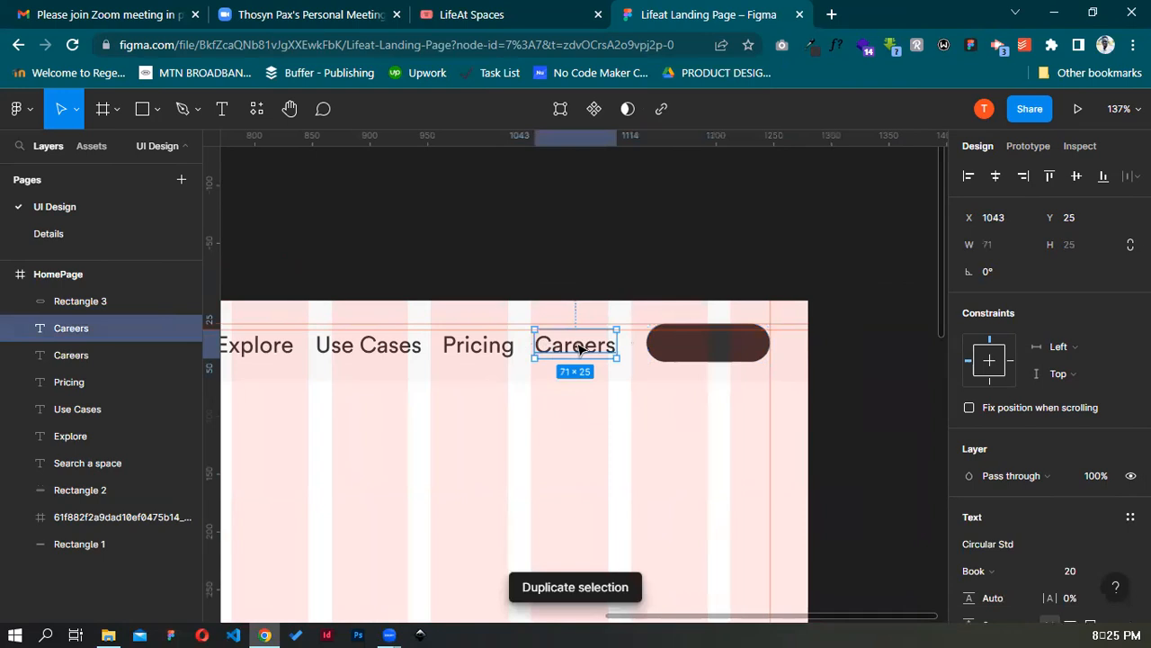
key(shift+Right)
key(shift+Right)
key(shift+Right)
key(shift+Right)
key(shift+Right)
key(shift+Right)
key(shift+Right)
key(shift+Right)
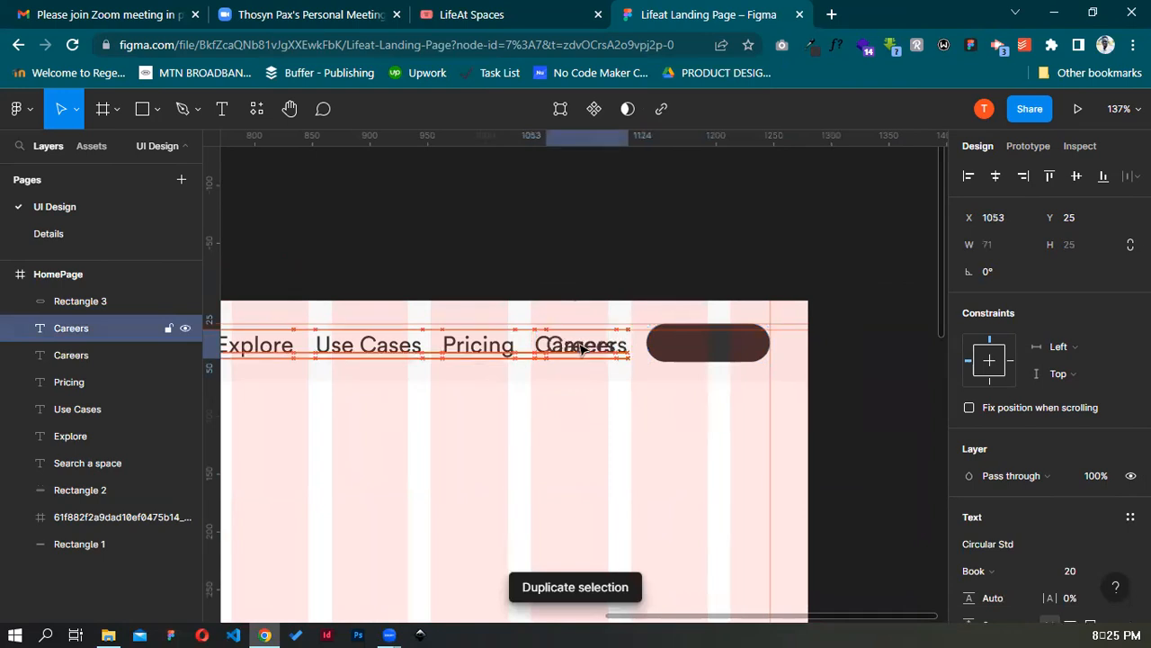
key(shift+Right)
key(shift+Right)
key(shift+Right)
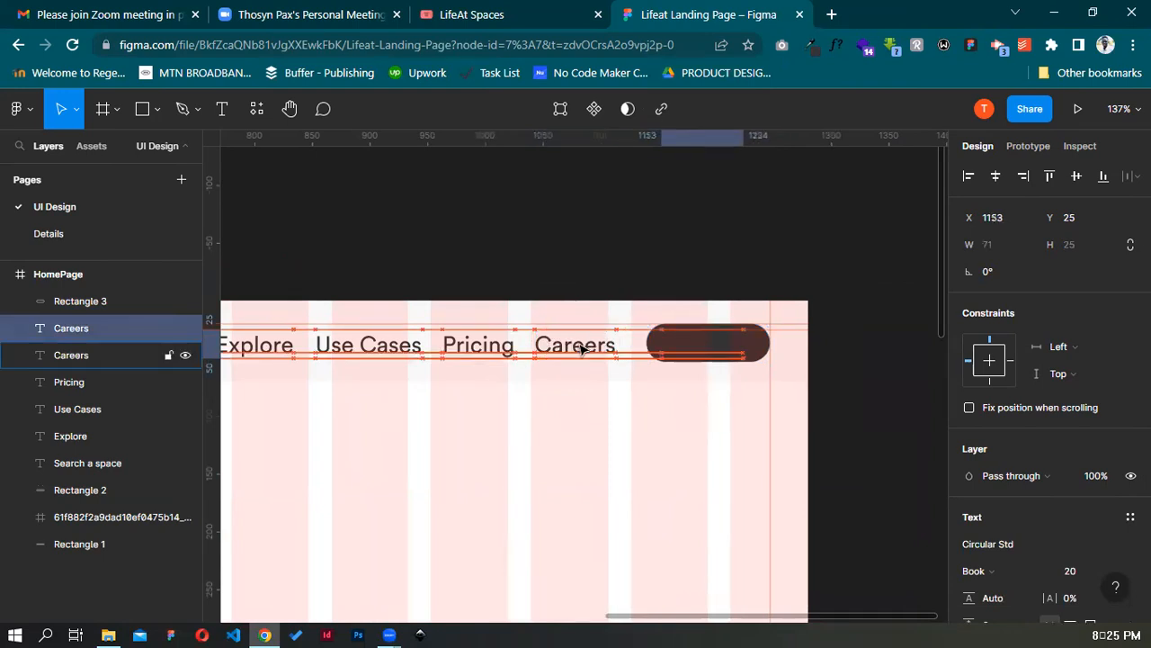
key(shift+Right)
key(Left)
key(Up)
key(Left)
key(Down)
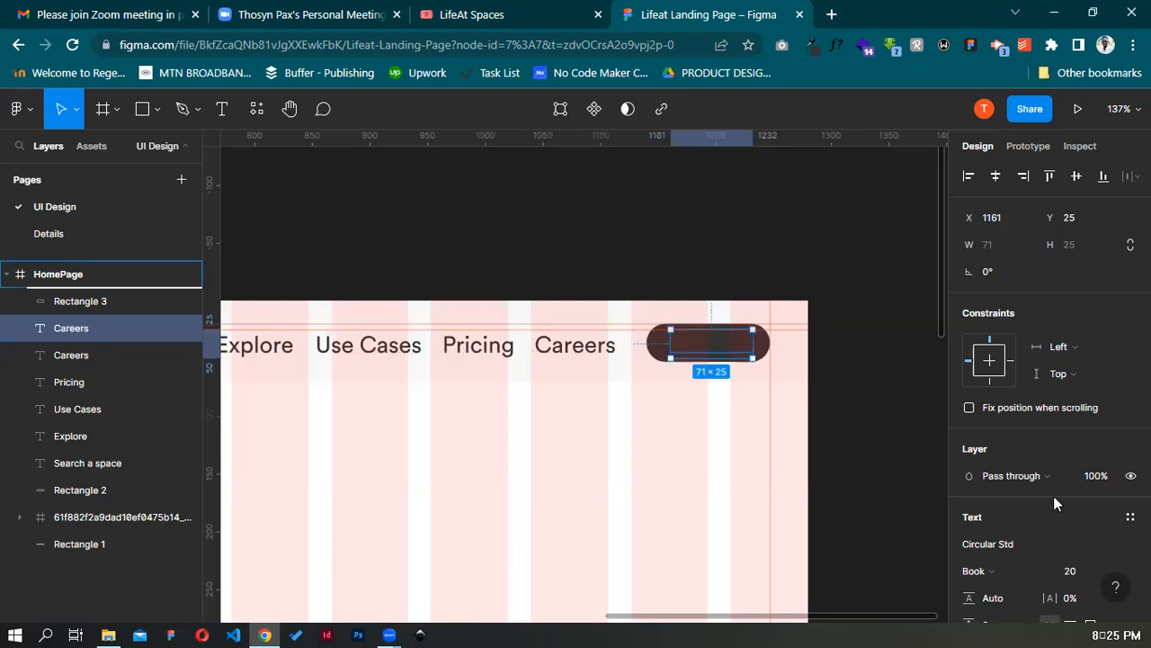
key(ctrl+])
Set the copied label's text fill to F8F8F8, taking the code from the light swatch on the Details page
scroll(981, 540, down, 2)
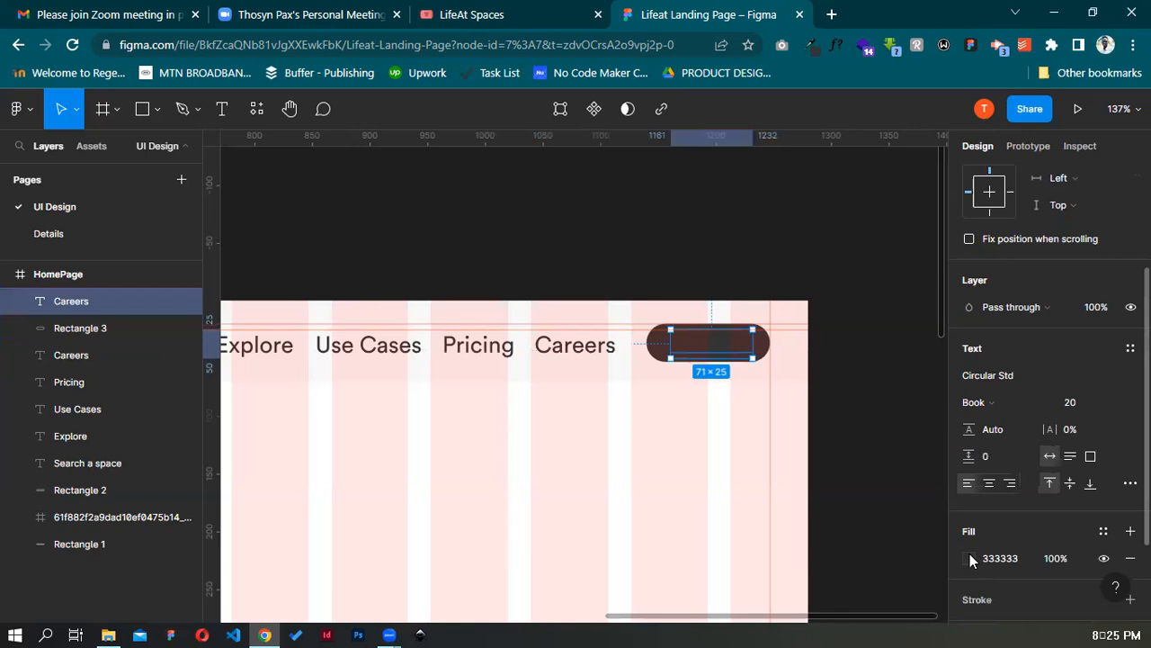
click(970, 558)
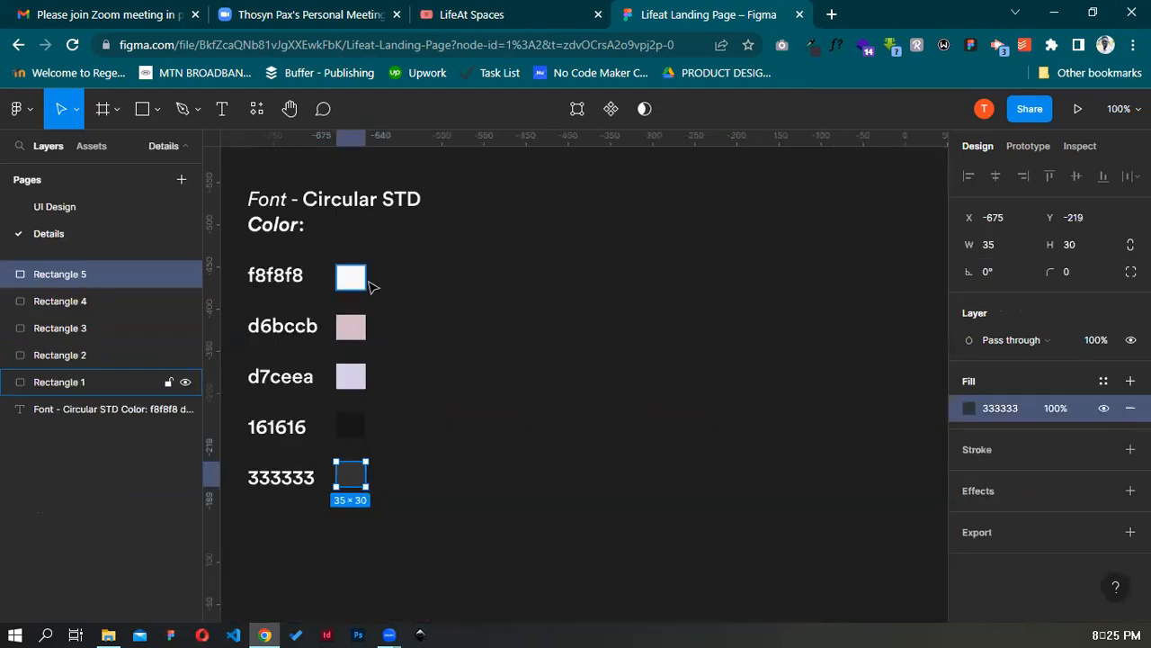
click(353, 281)
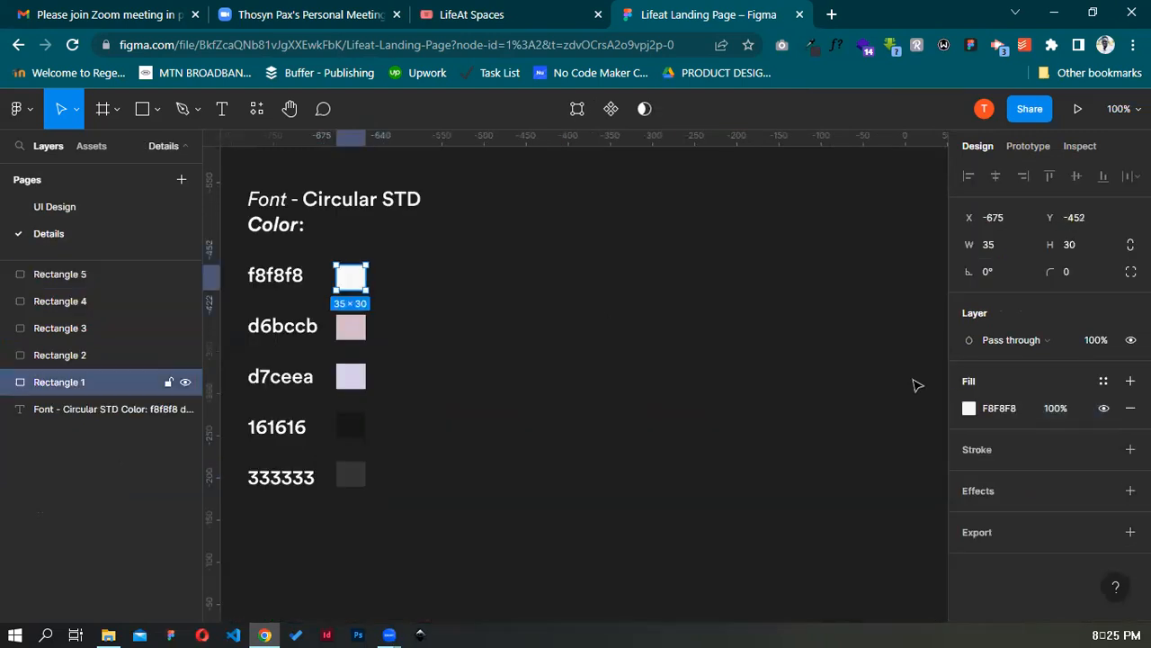
click(1000, 407)
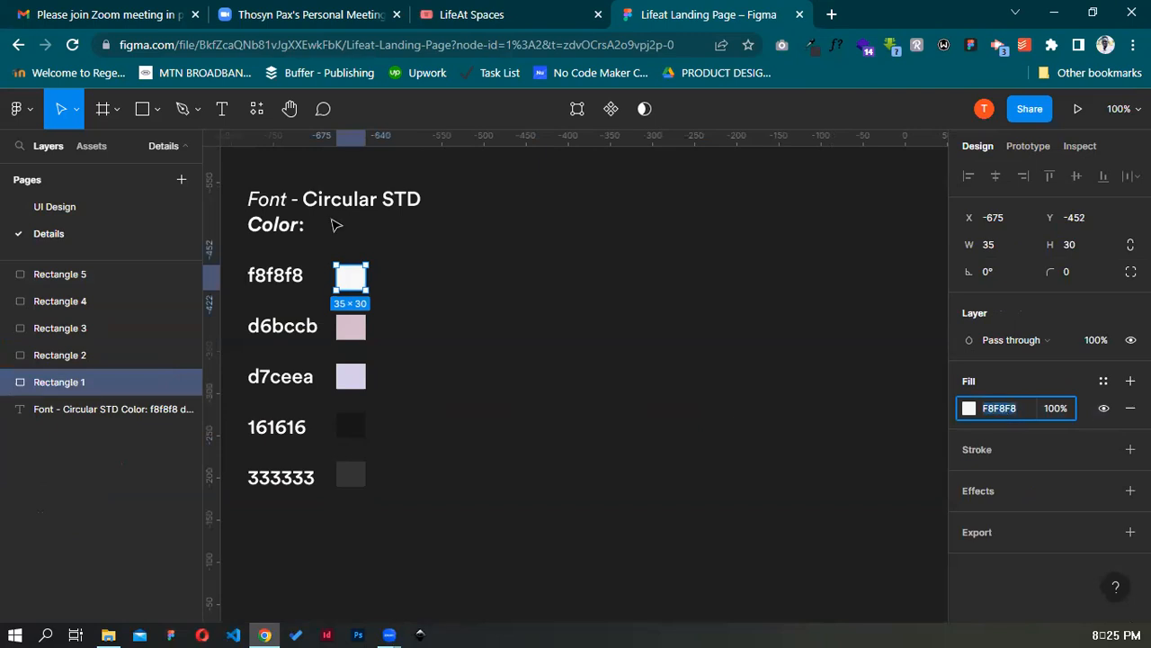
click(90, 206)
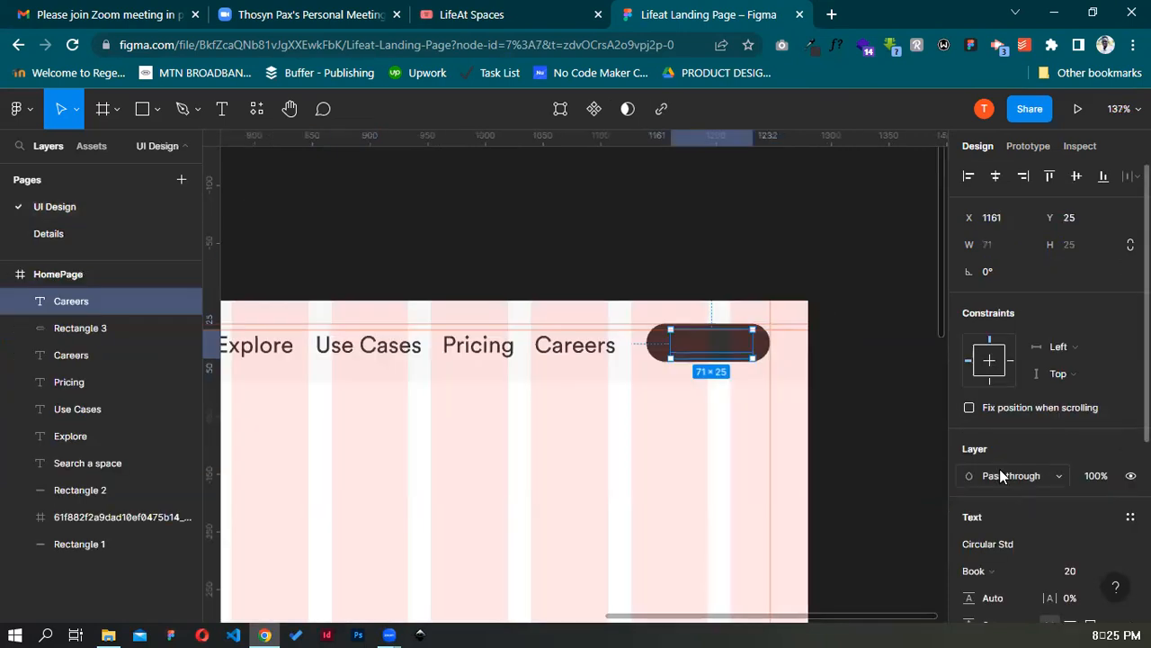
scroll(999, 470, down, 3)
click(999, 471)
text(f8f8f8)
key(Return)
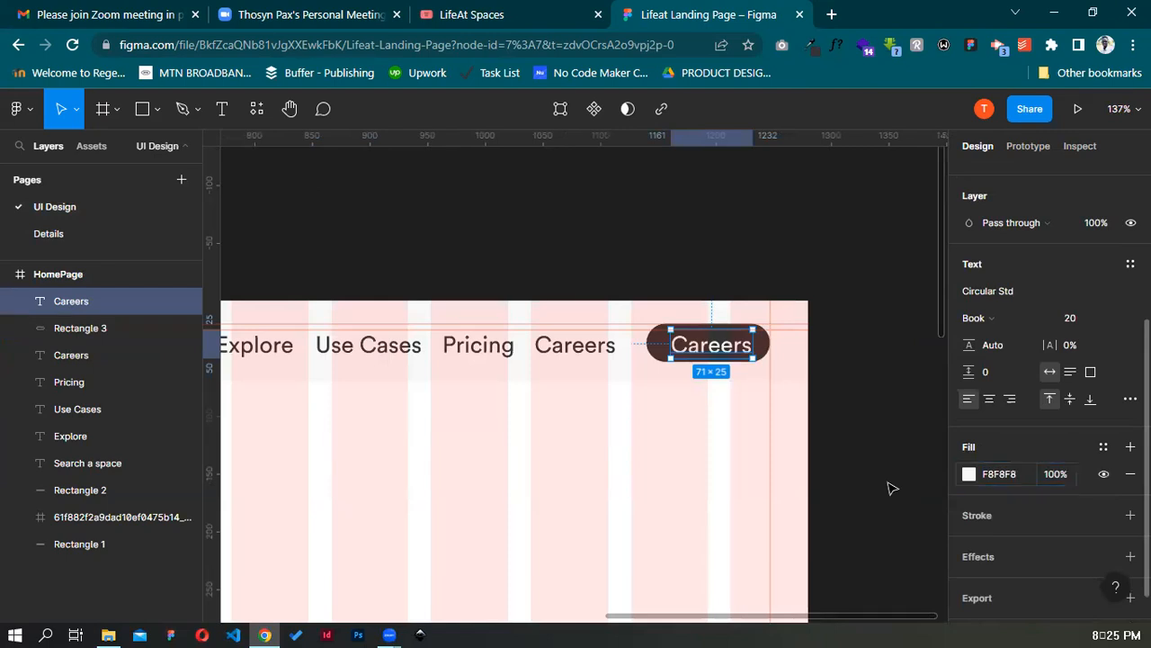
Nudge the light label inside the dark button to X 1159, Y 22
key(Left)
key(Up)
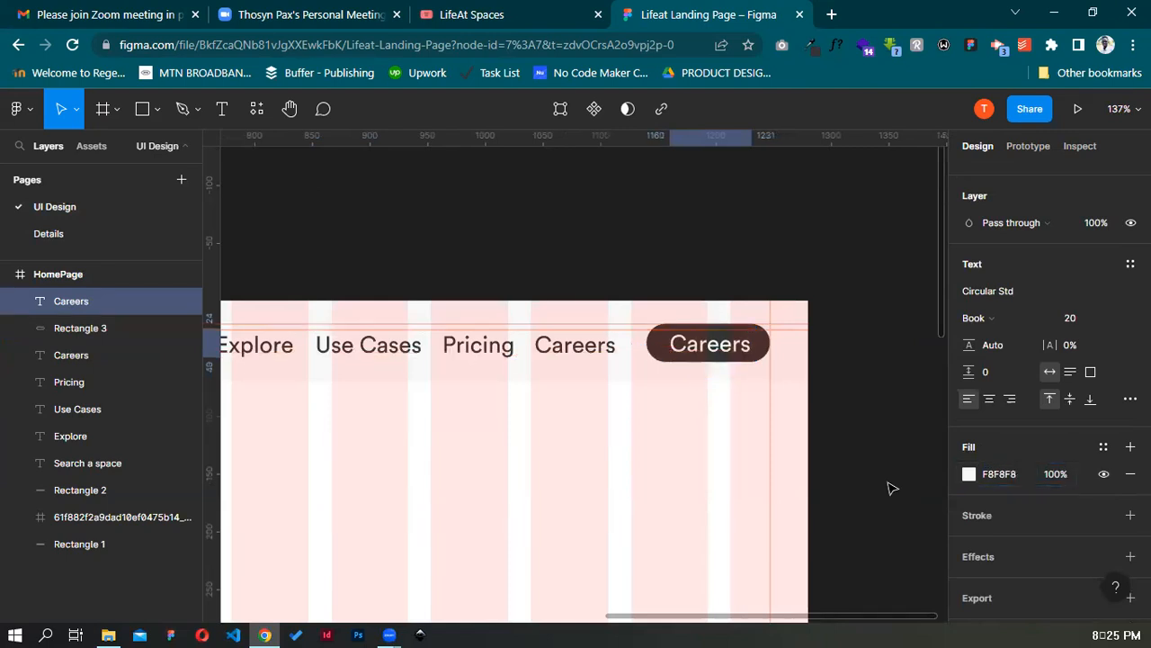
key(Up)
key(Up)
key(Left)
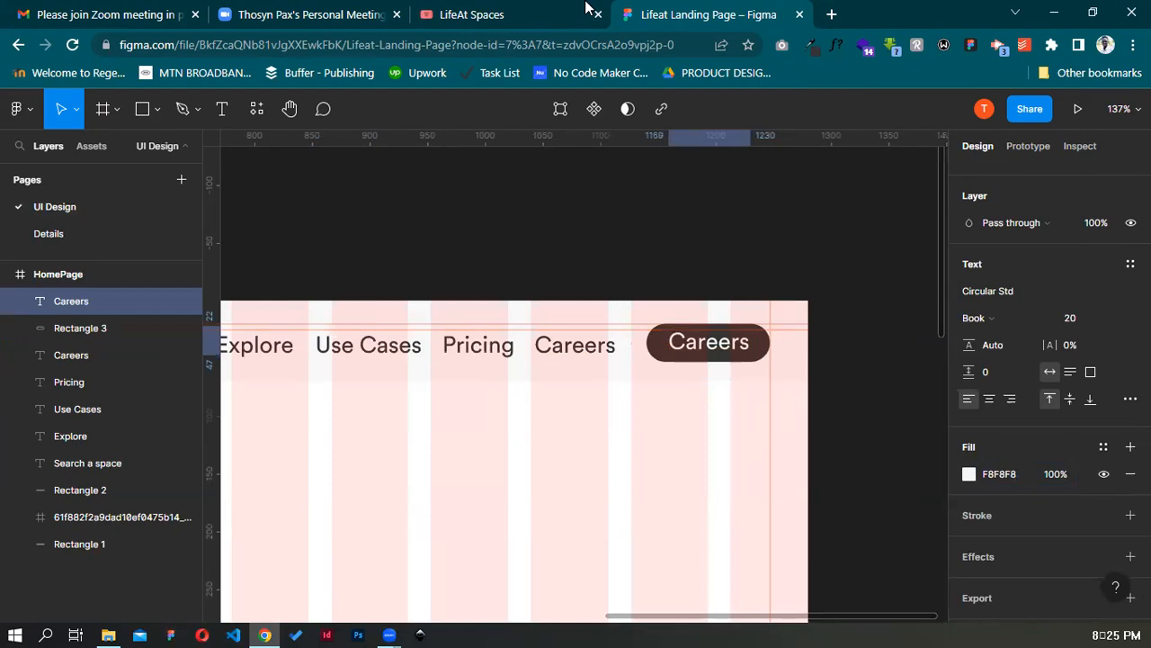
Change the text of the label on the dark button to "Go to app"
double_click(716, 342)
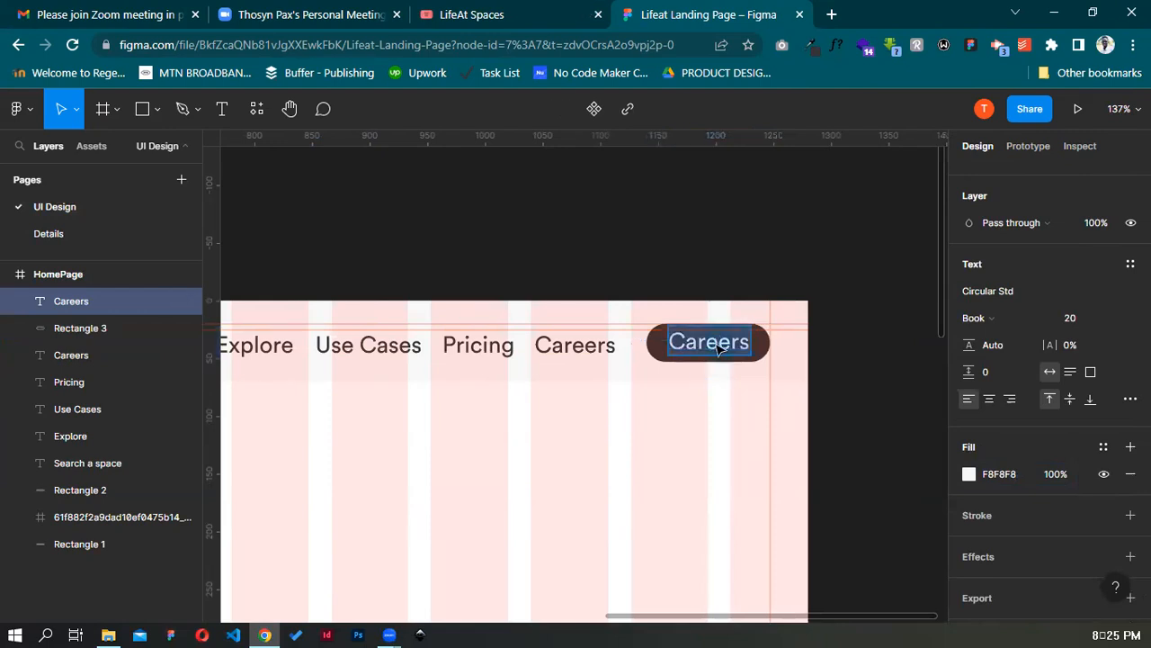
text(Go)
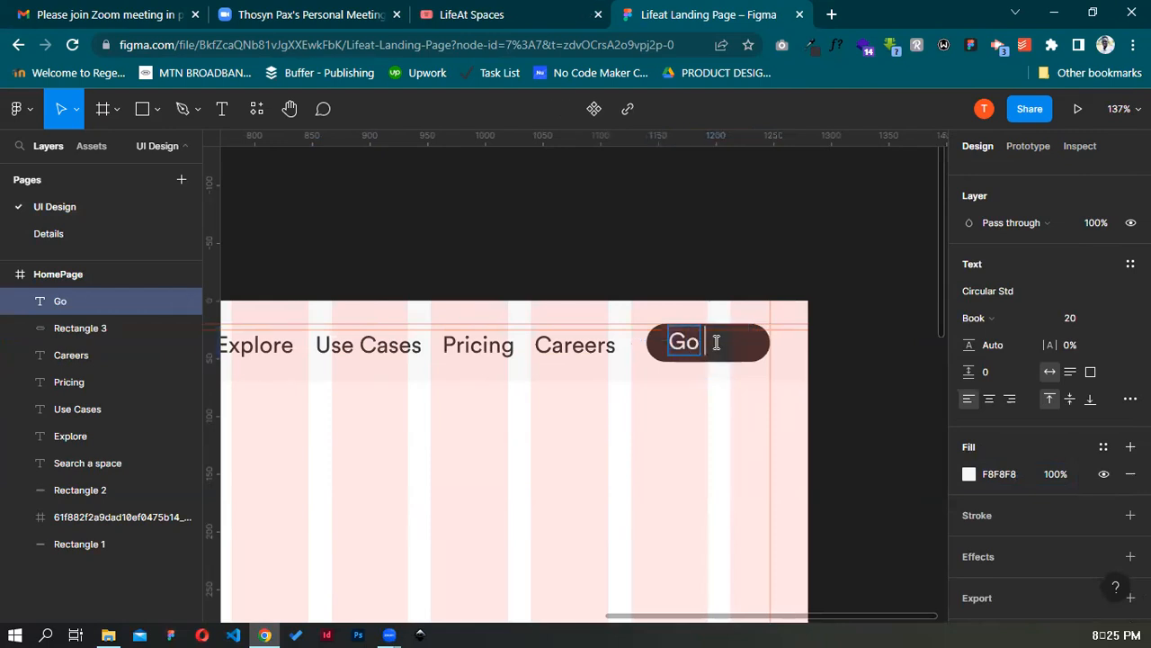
text( to app)
key(Escape)
Reduce the "Go to app" label's font size to 14 after trying 12
scroll(1116, 284, down, 1)
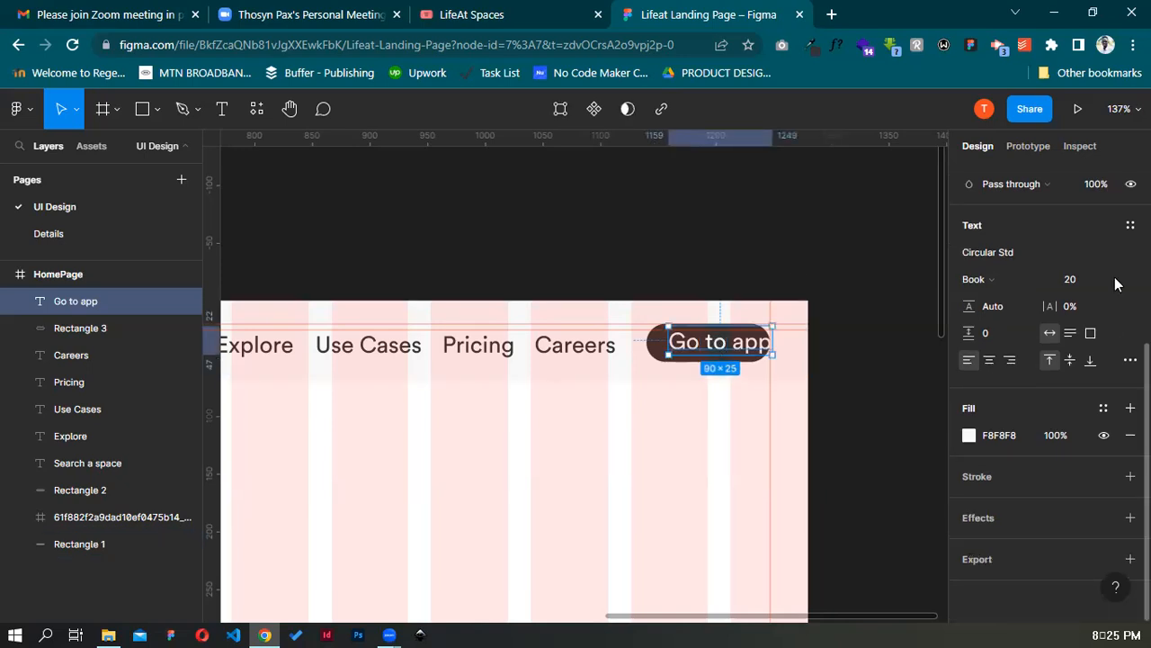
click(1108, 279)
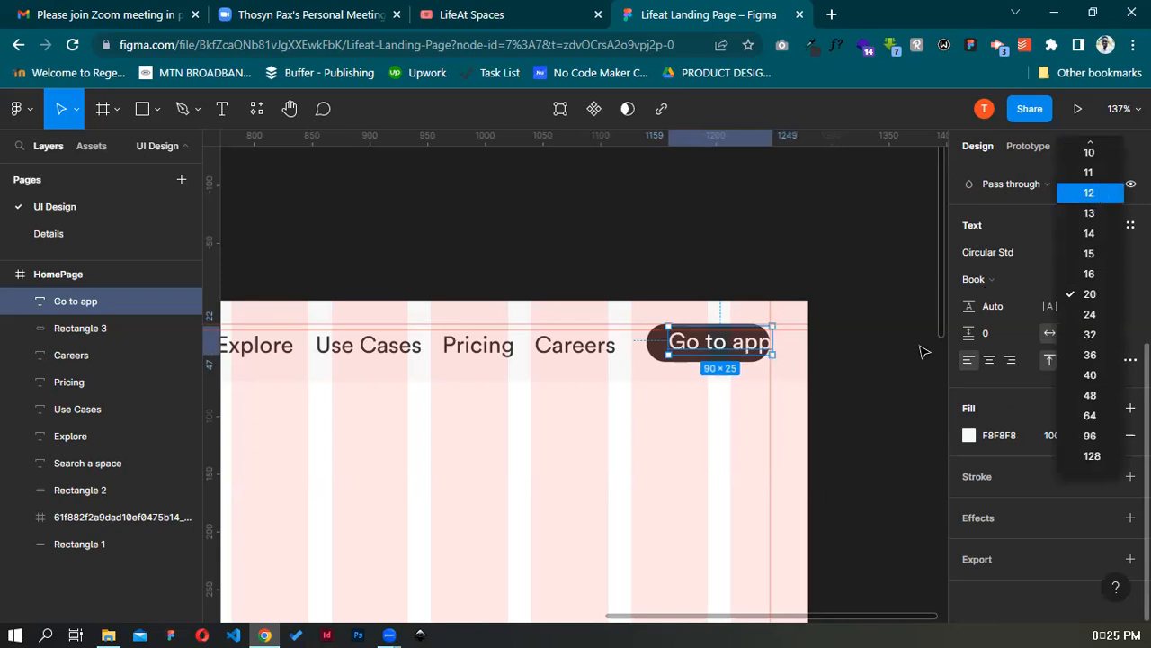
key(Return)
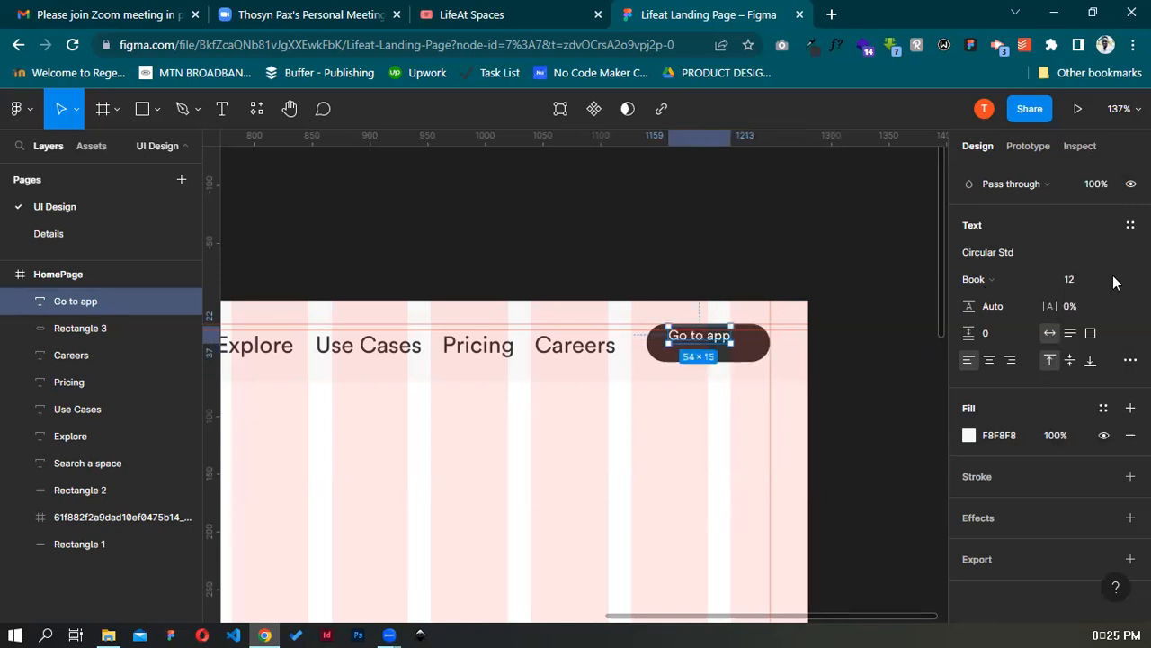
click(1101, 280)
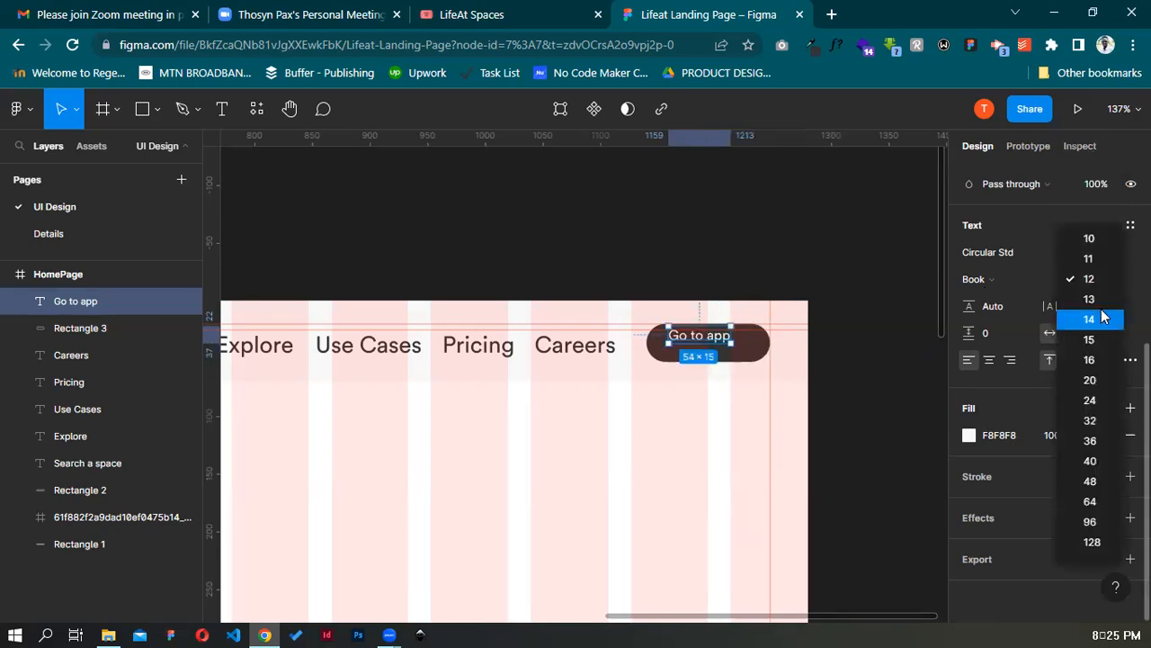
click(1103, 316)
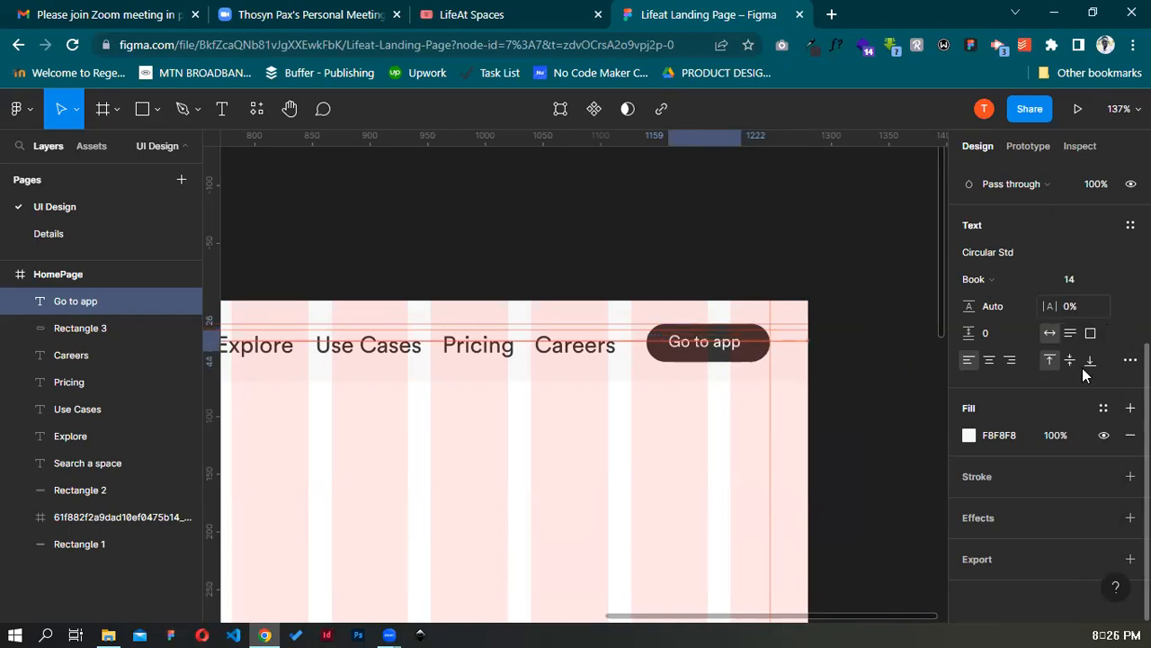
Center-align the "Go to app" text and center the label within the dark button at X 1162, Y 26
click(987, 363)
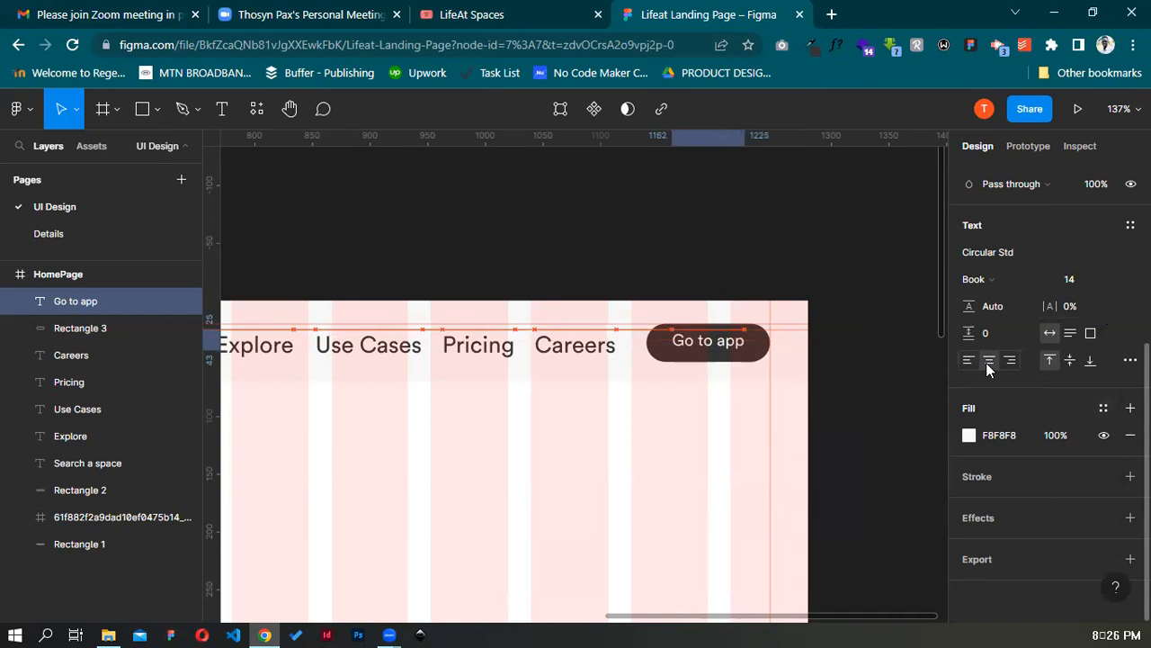
mouse_move(735, 347)
mouse_down()
mouse_move(723, 350)
mouse_move(735, 348)
mouse_up()
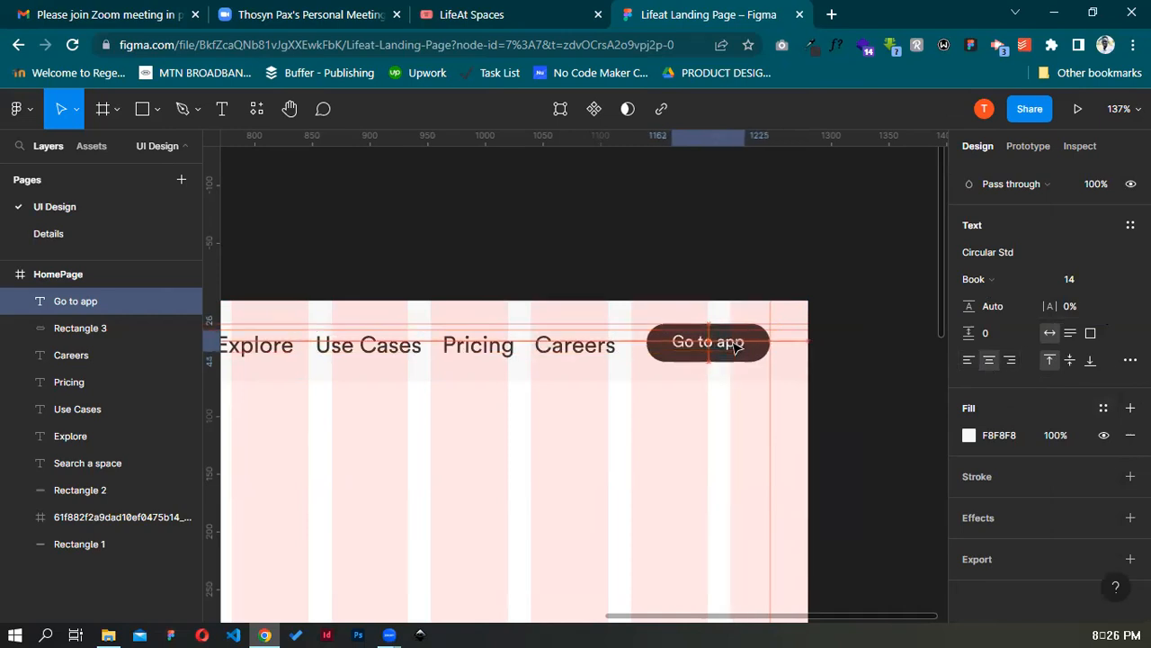
click(912, 360)
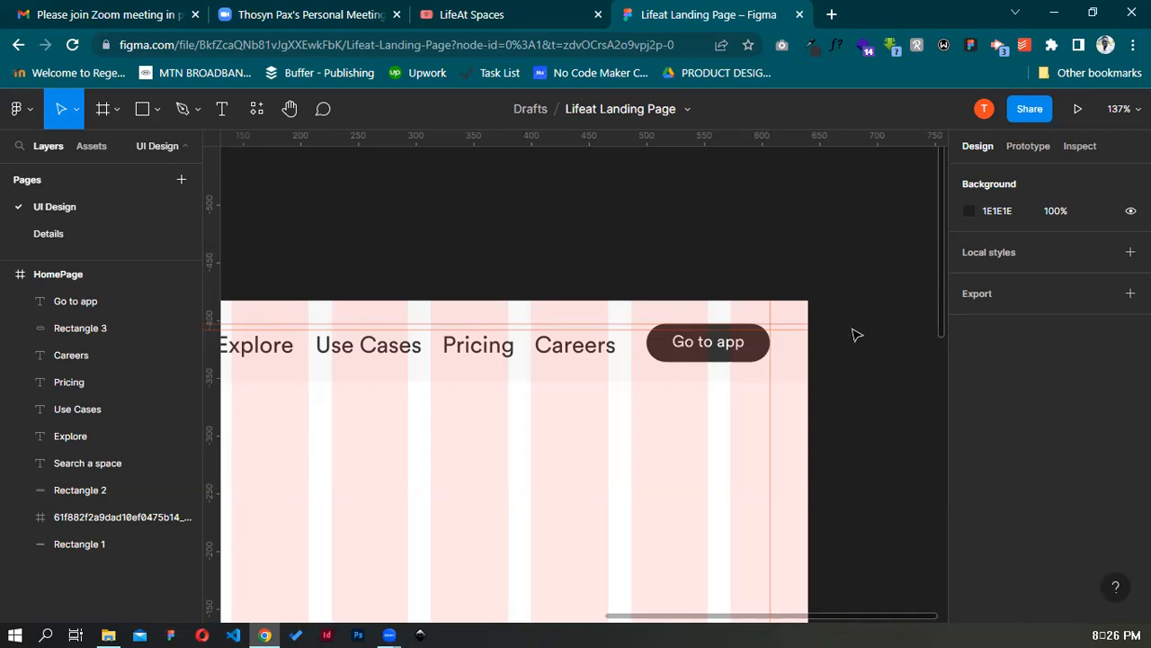
Examine the full HomePage frame to check how the finished header sits across its width
scroll(856, 334, down, 3)
scroll(547, 372, down, 5)
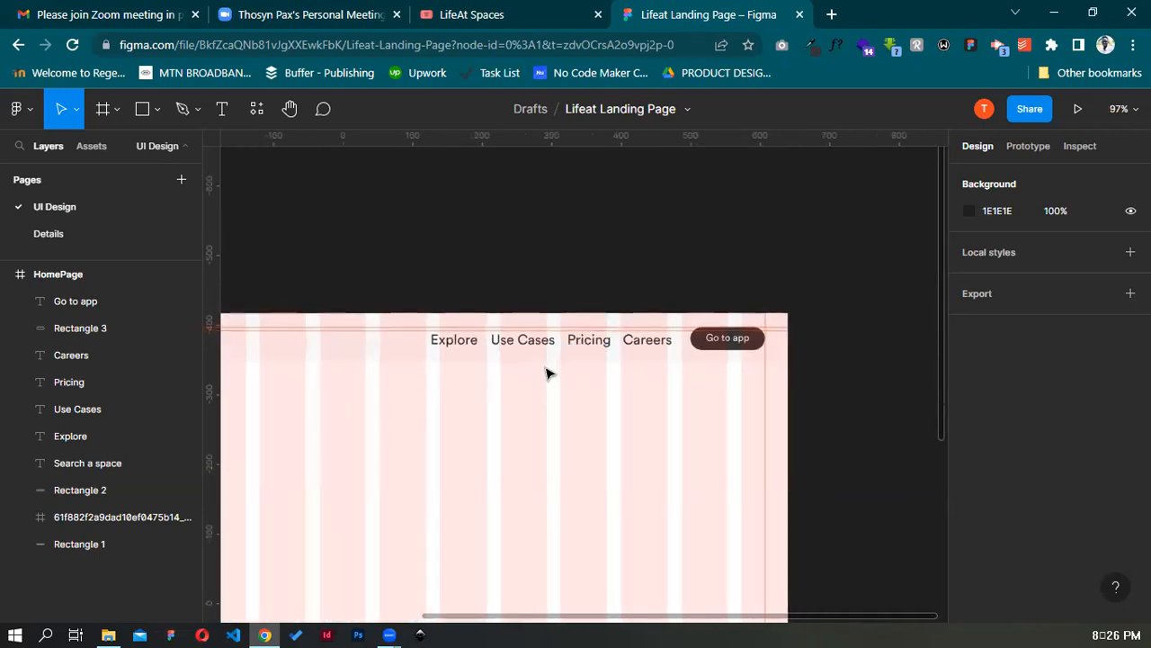
scroll(547, 372, down, 5)
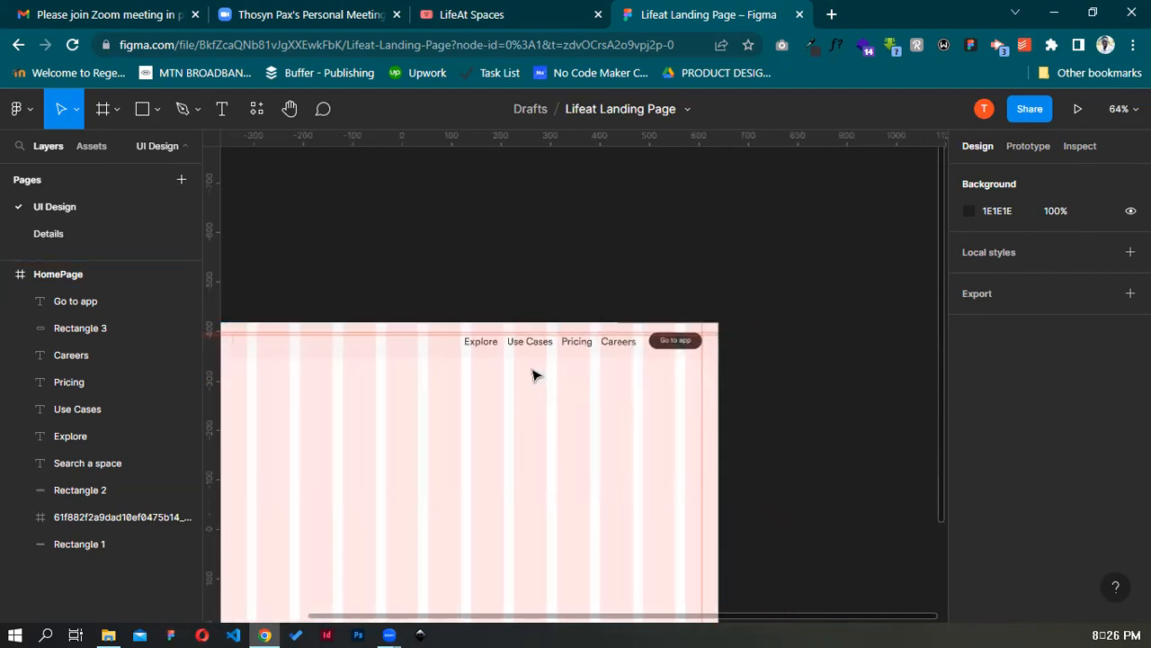
scroll(442, 372, down, 1)
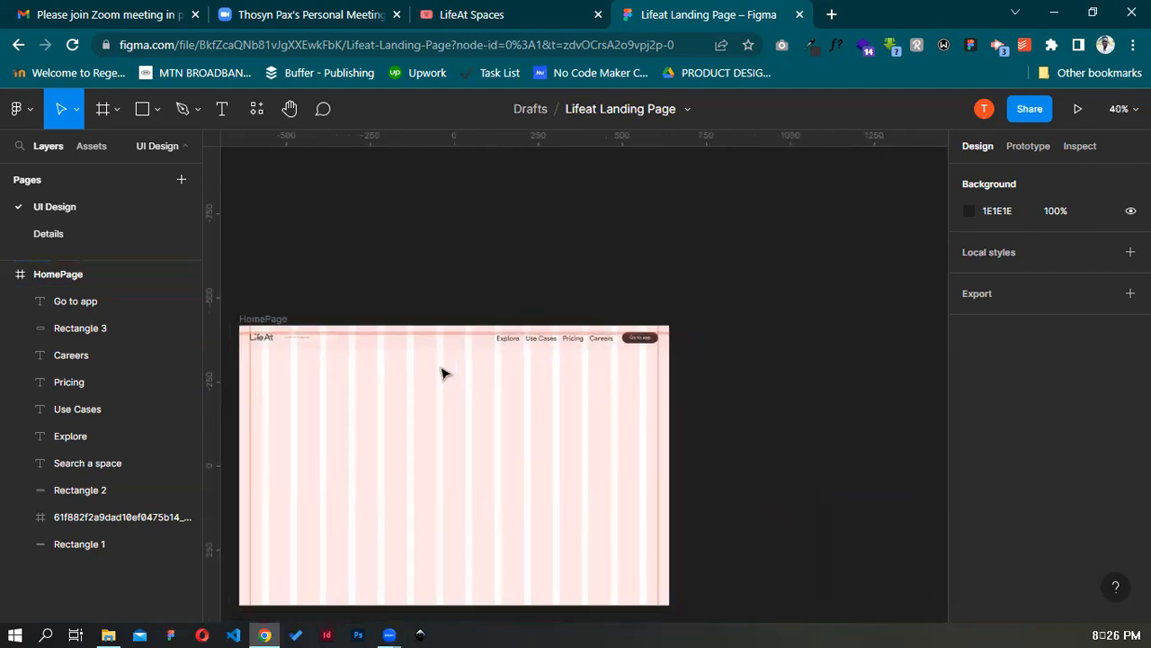
drag(513, 336, 659, 294)
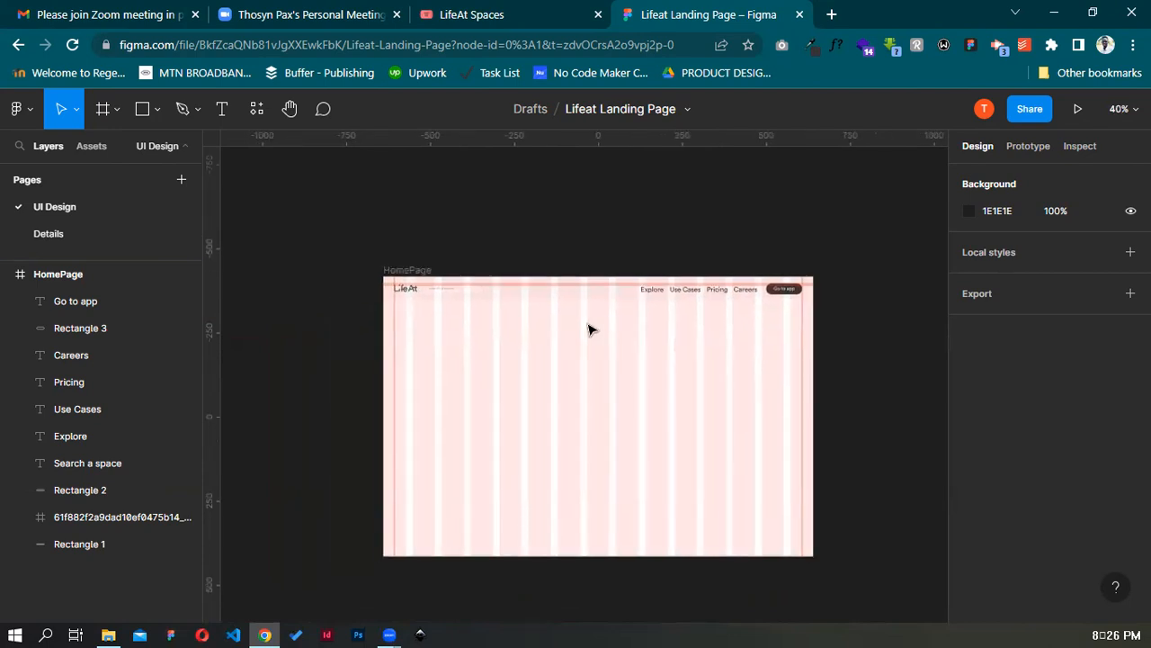
scroll(589, 330, up, 2)
scroll(590, 330, down, 1)
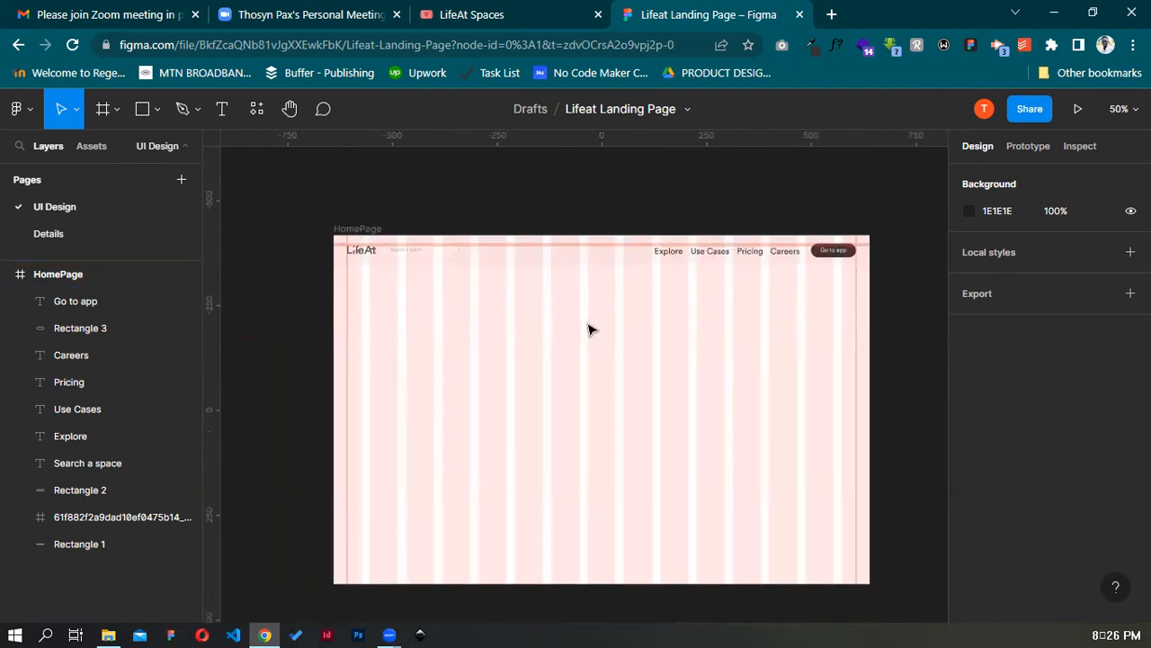
scroll(588, 327, up, 2)
scroll(560, 298, right, 1)
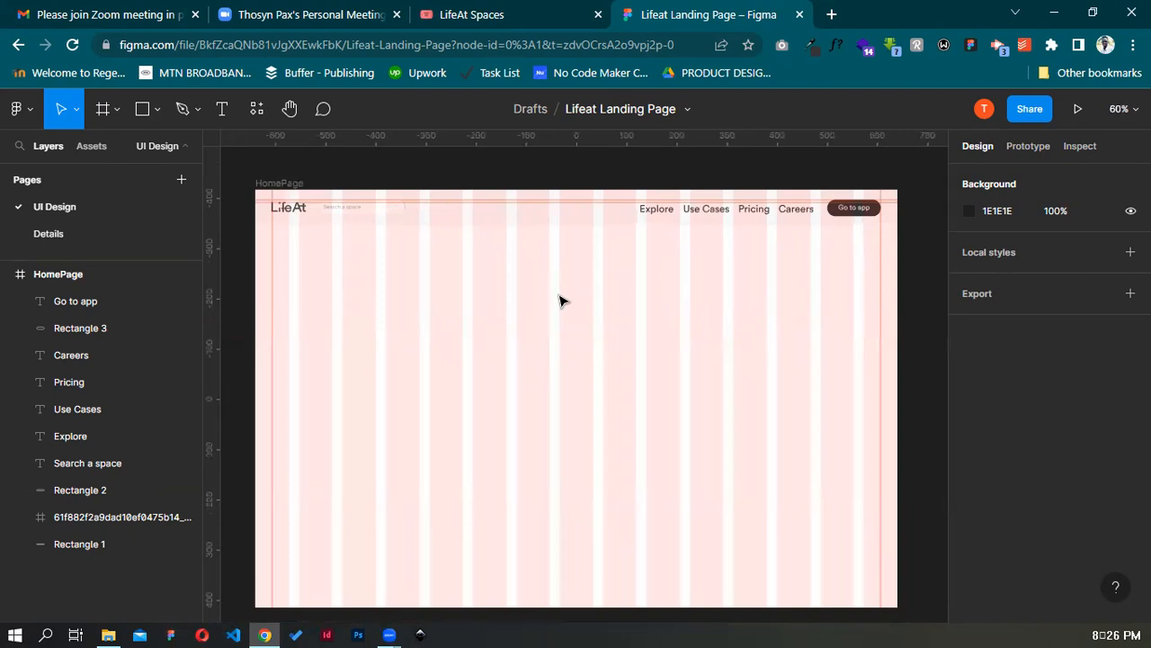
scroll(559, 297, up, 1)
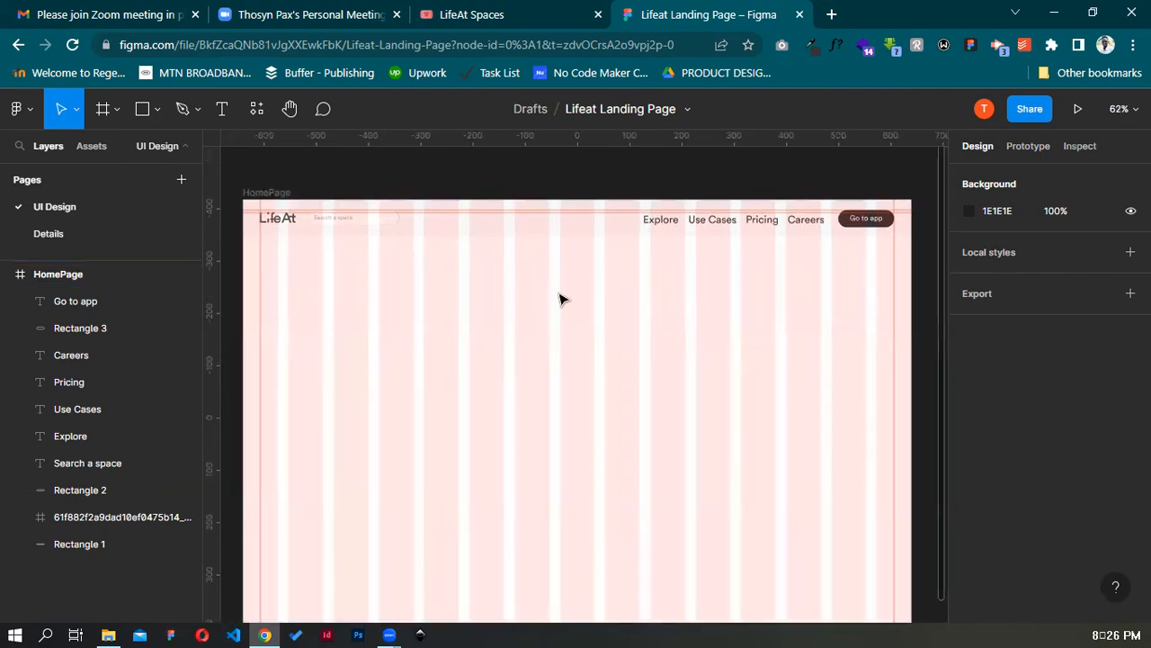
scroll(559, 297, down, 1)
scroll(559, 299, down, 1)
scroll(560, 299, up, 1)
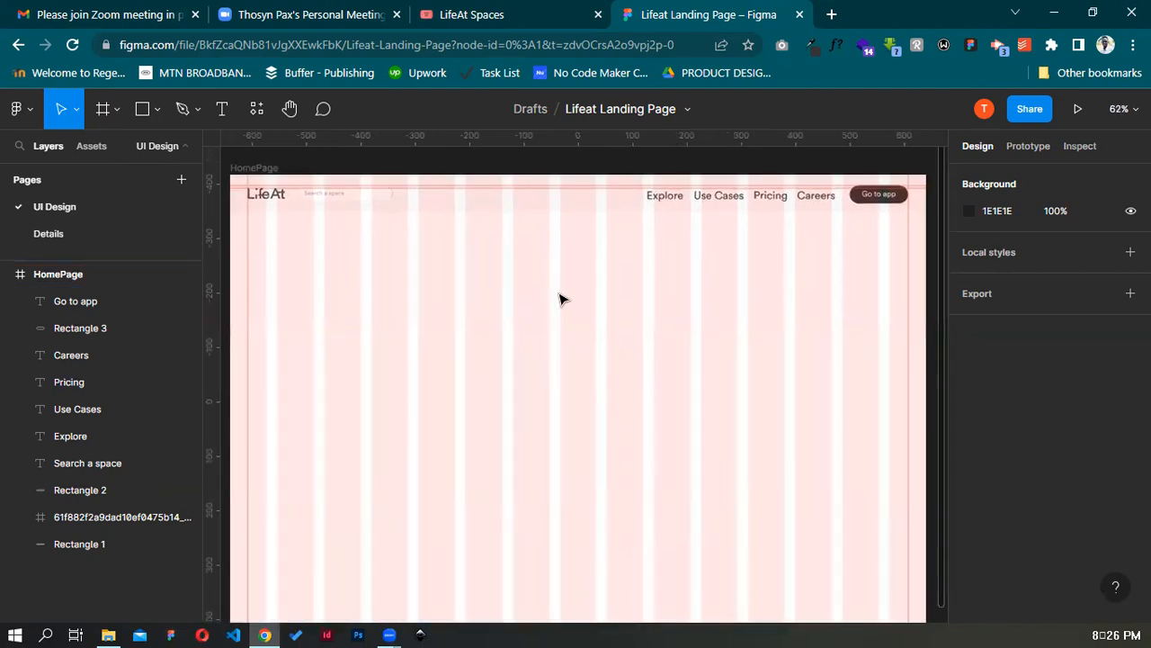
Hide the HomePage frame's 15-column layout grid and compare the header with the LifeAt website
click(257, 168)
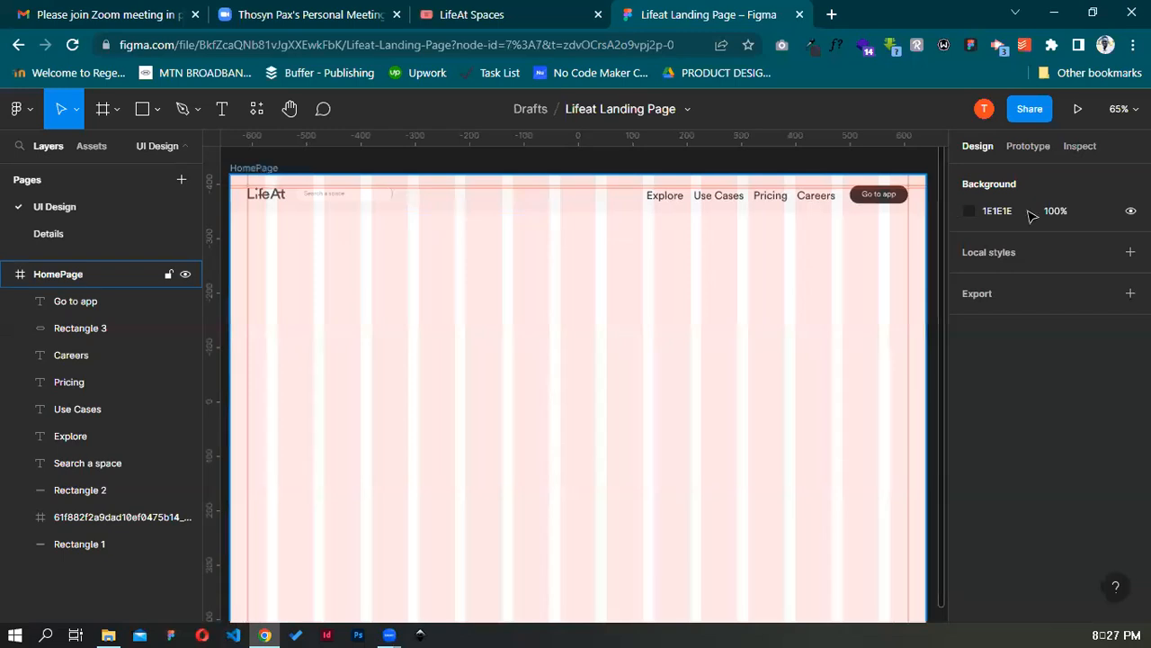
click(1102, 436)
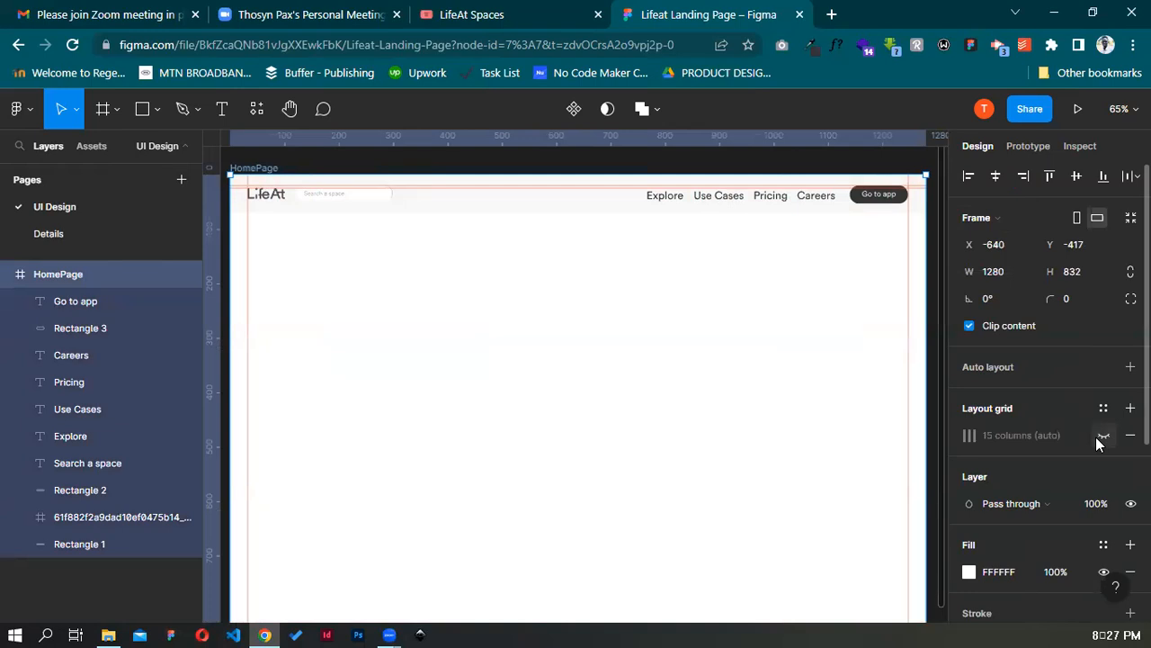
click(510, 11)
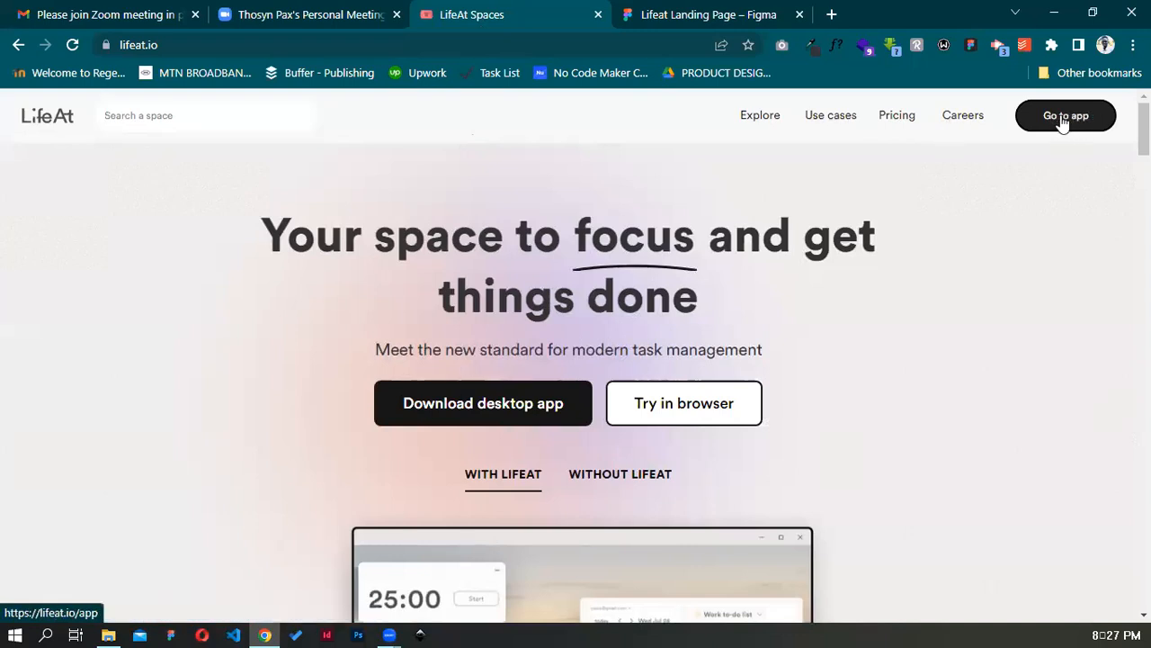
click(711, 15)
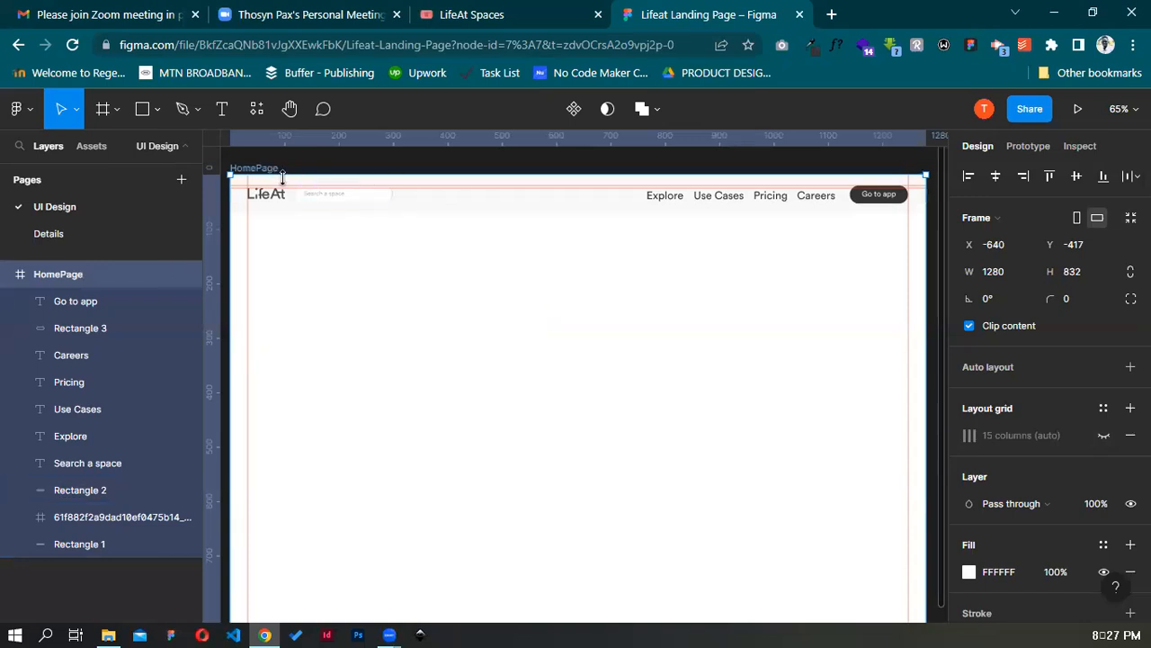
Set the font size of the Explore, Use Cases, Pricing and Careers links to 14
click(806, 201)
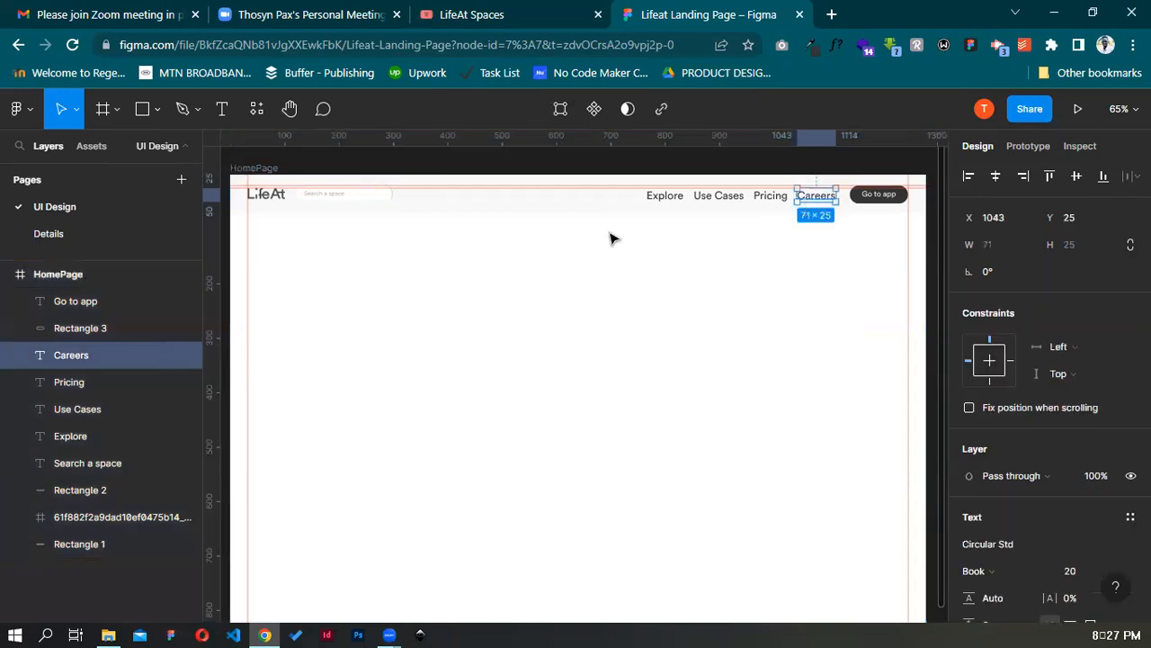
shift+click(766, 195)
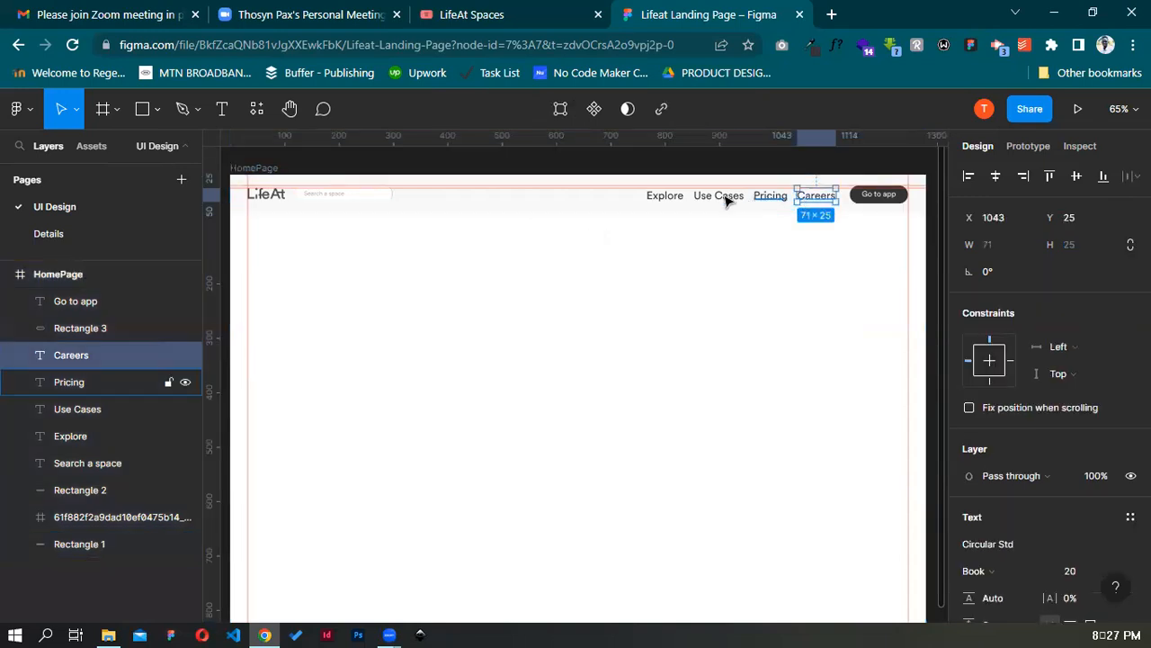
shift+click(717, 197)
shift+click(665, 196)
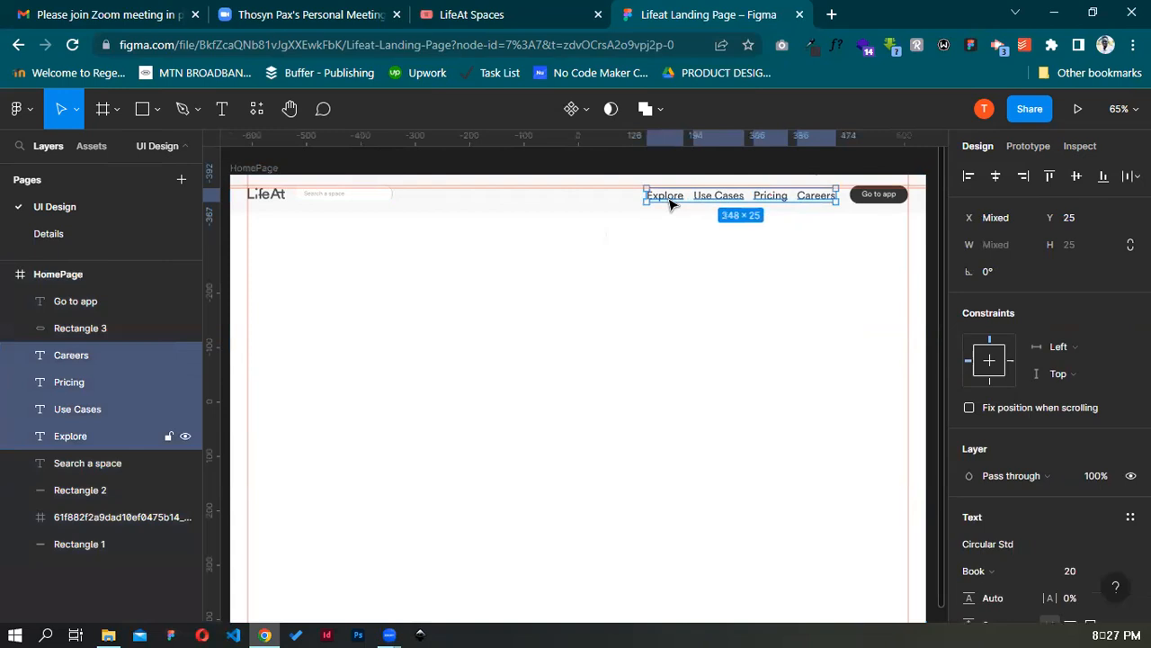
scroll(1098, 499, down, 3)
click(1114, 487)
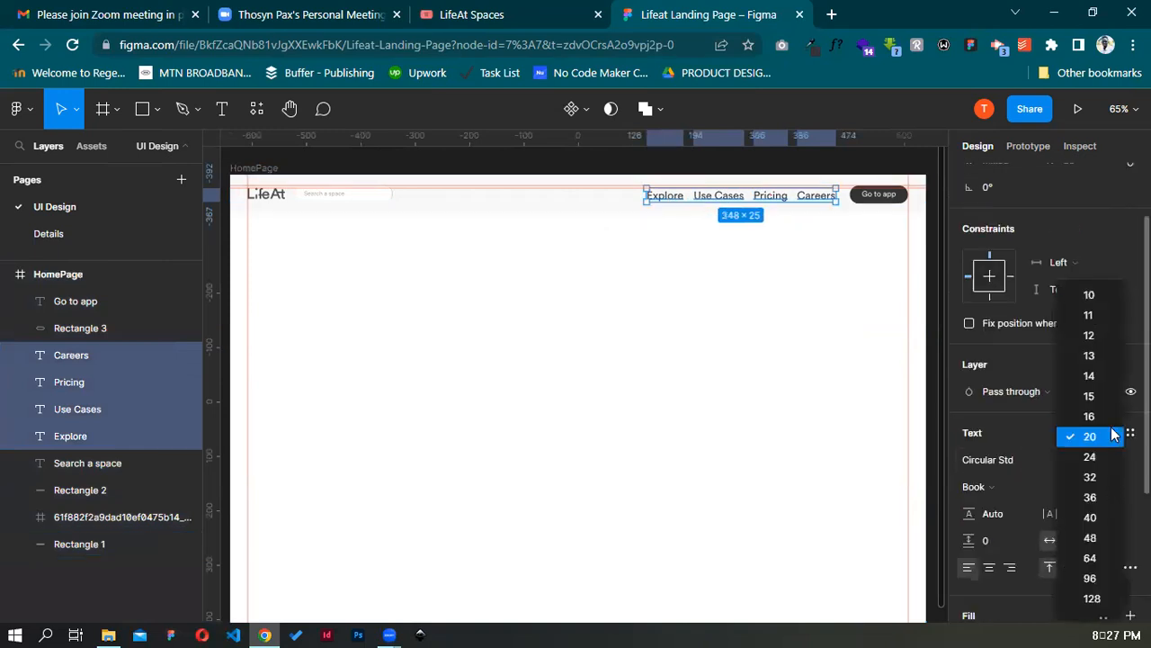
click(1105, 382)
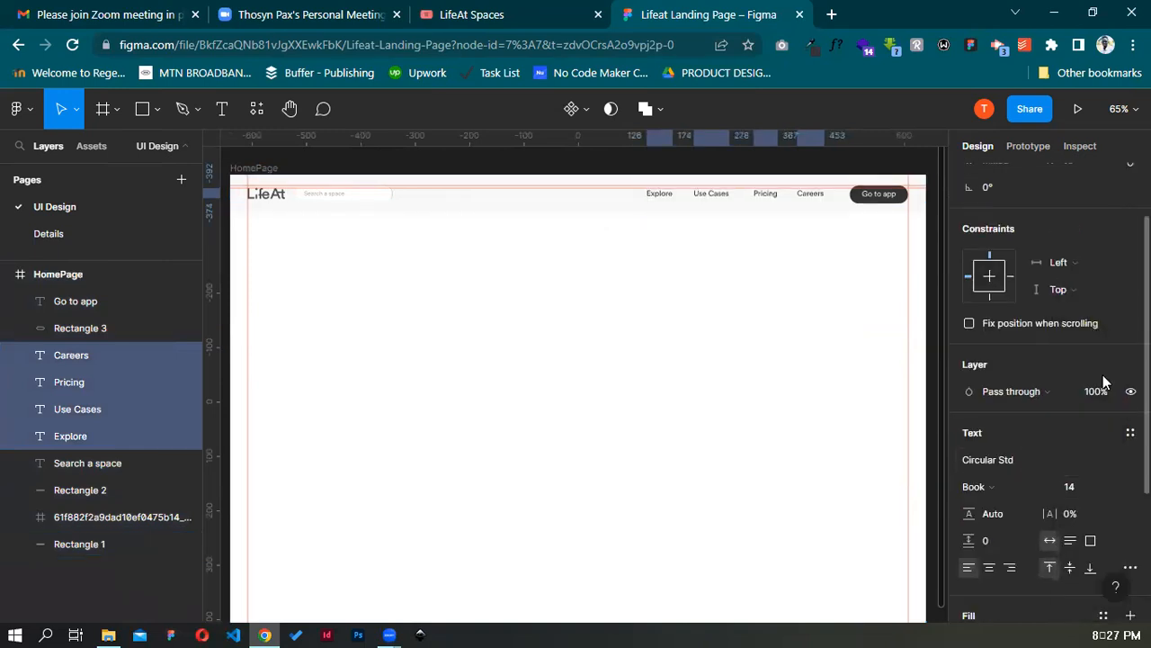
Nudge the four navigation links together about 14 px left, away from the dark button
key(Left)
key(Left)
key(Left)
key(Left)
key(Left)
key(Left)
key(Left)
key(Left)
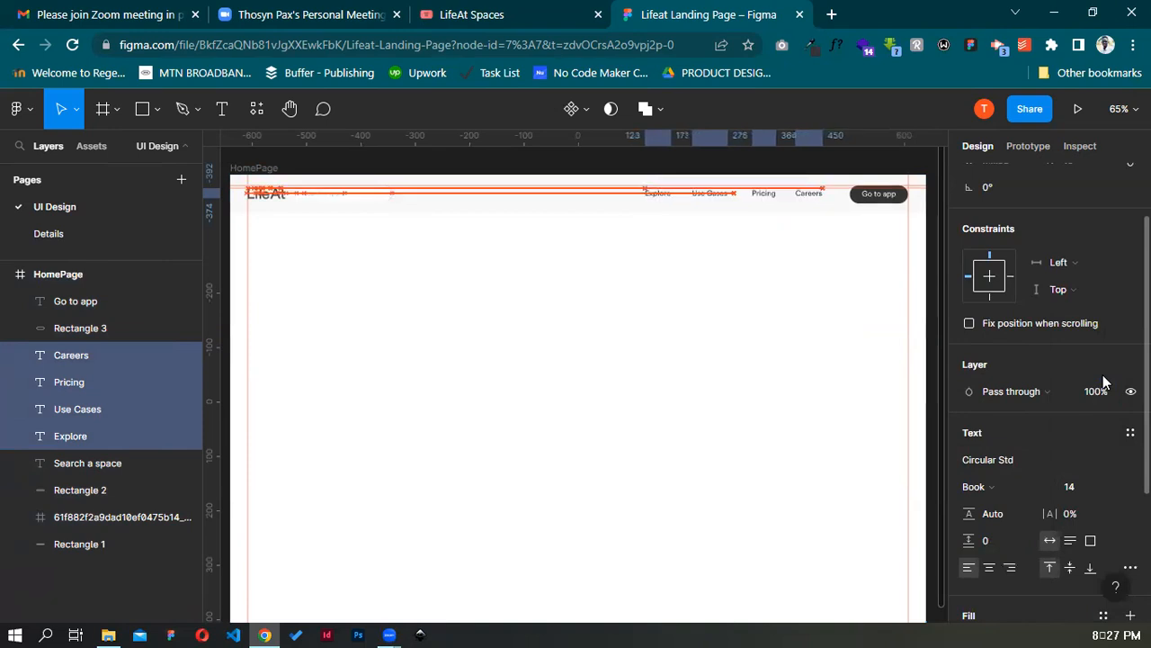
key(Left)
key(Left)
key(Left)
key(Left)
key(Left)
key(Left)
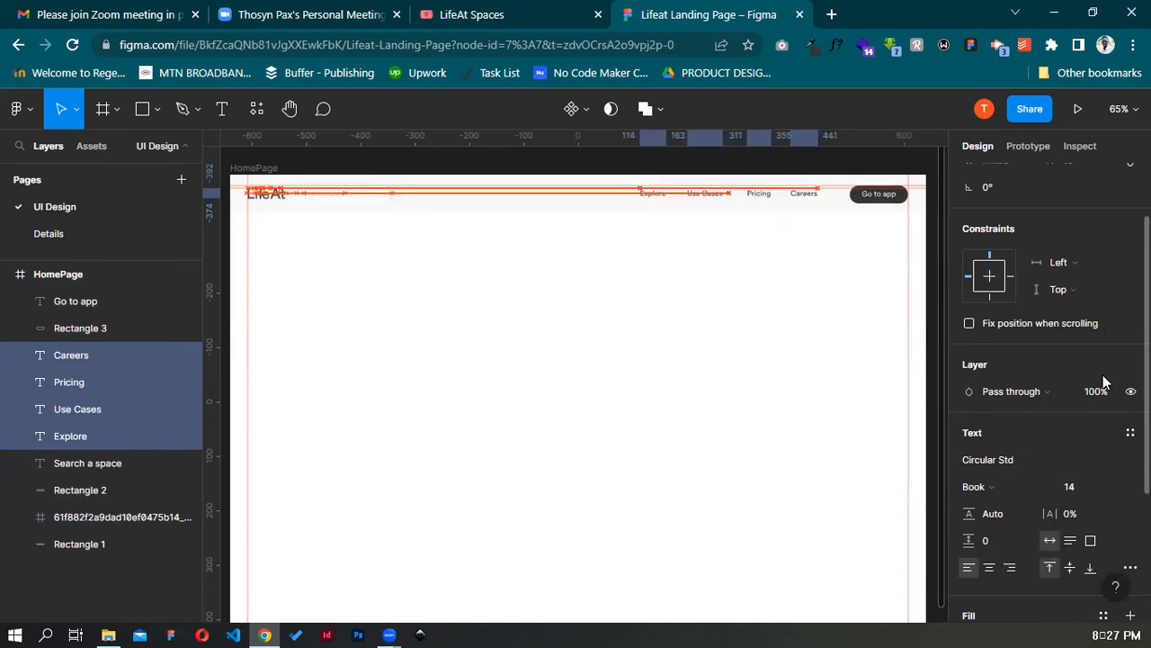
Try widening the dark "Go to app" button's rectangle to 116 px, then undo the resize
click(882, 208)
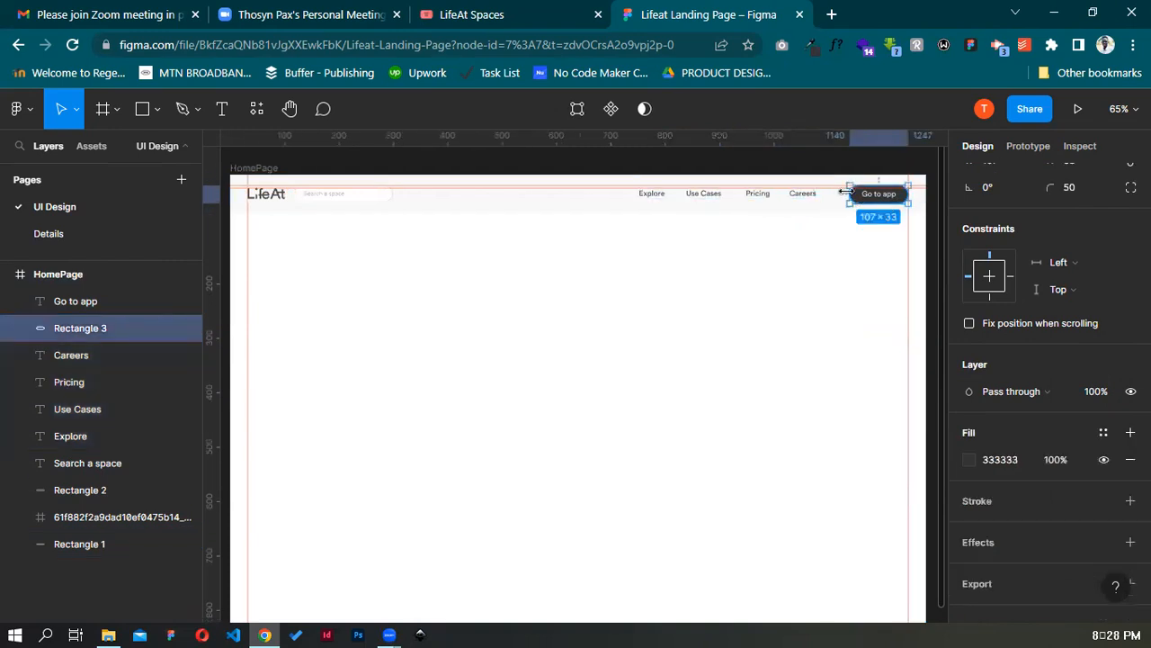
drag(850, 187, 847, 188)
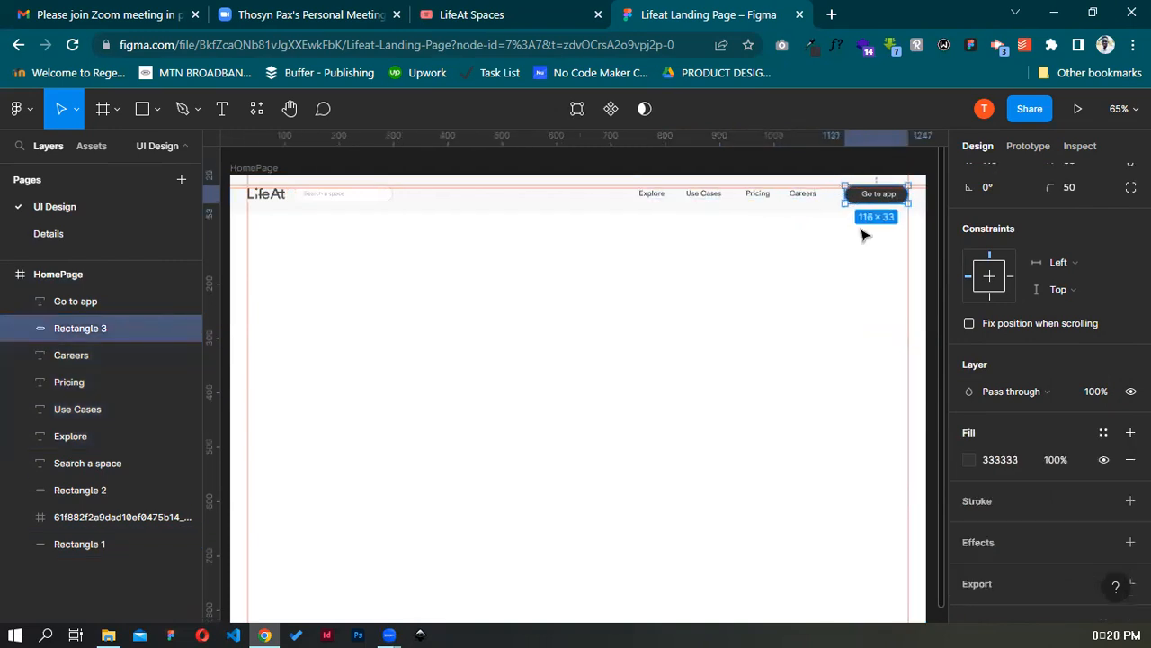
key(ctrl+z)
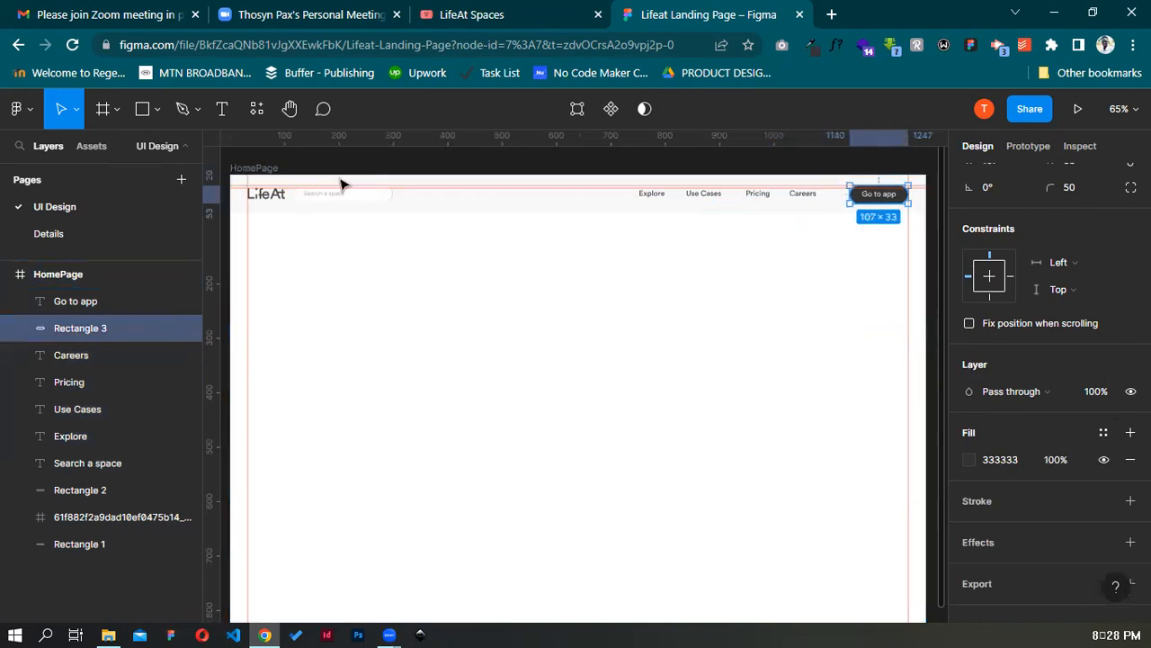
Group the search box rectangle with its "Search a space" text and rename the group "Search"
click(380, 200)
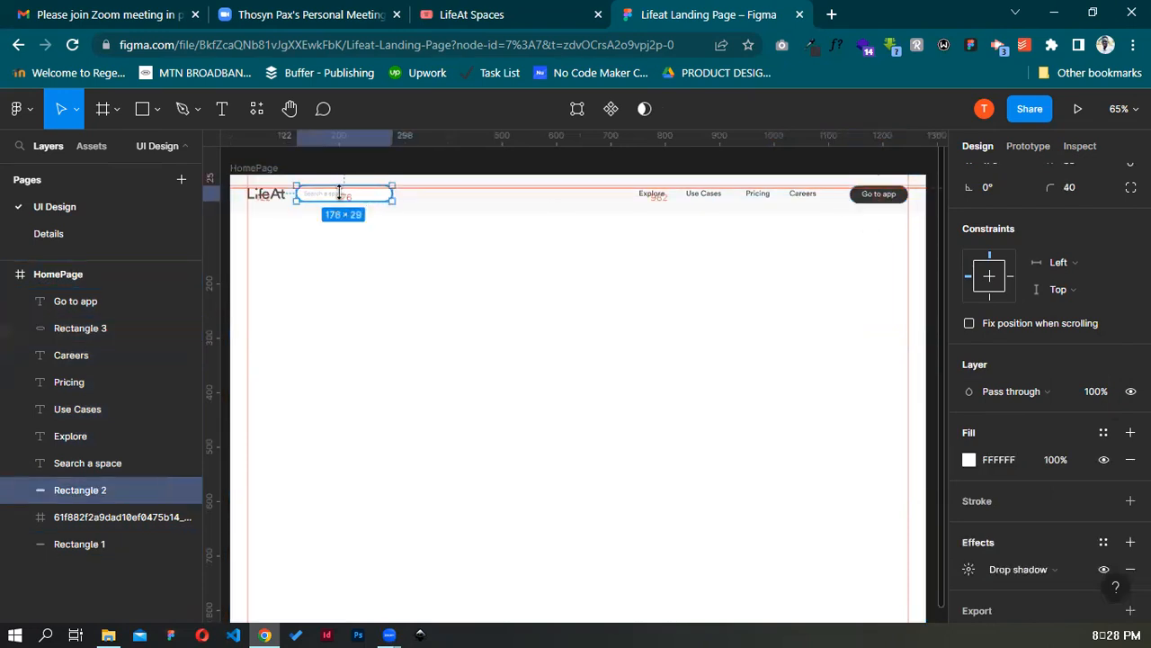
shift+click(129, 463)
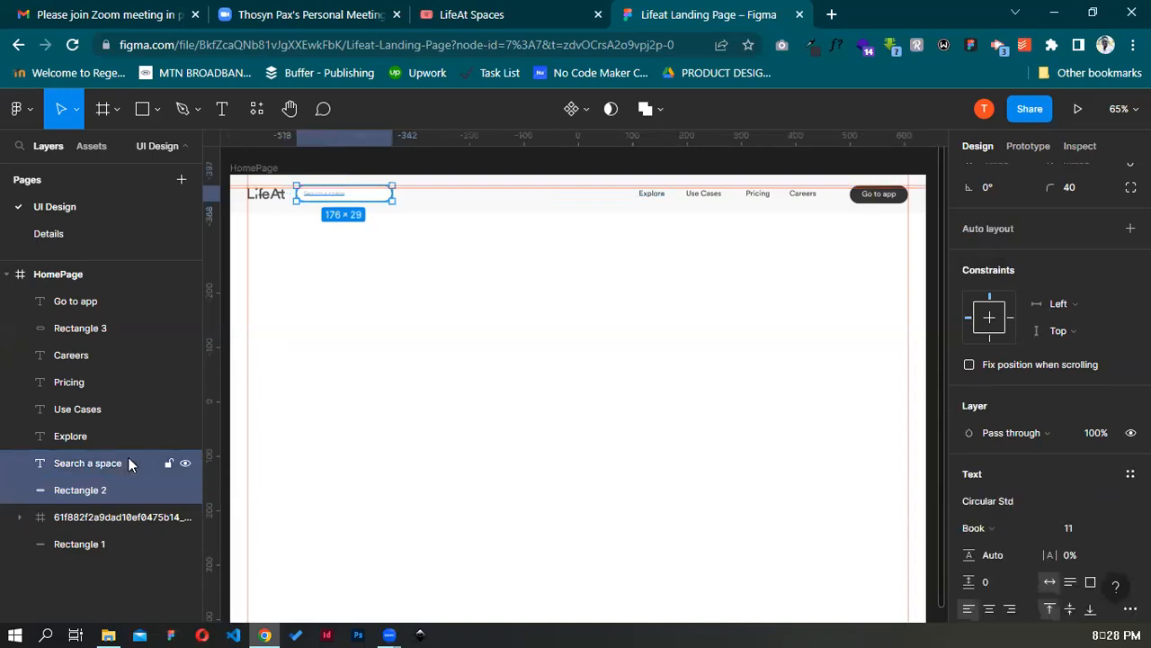
key(ctrl+g)
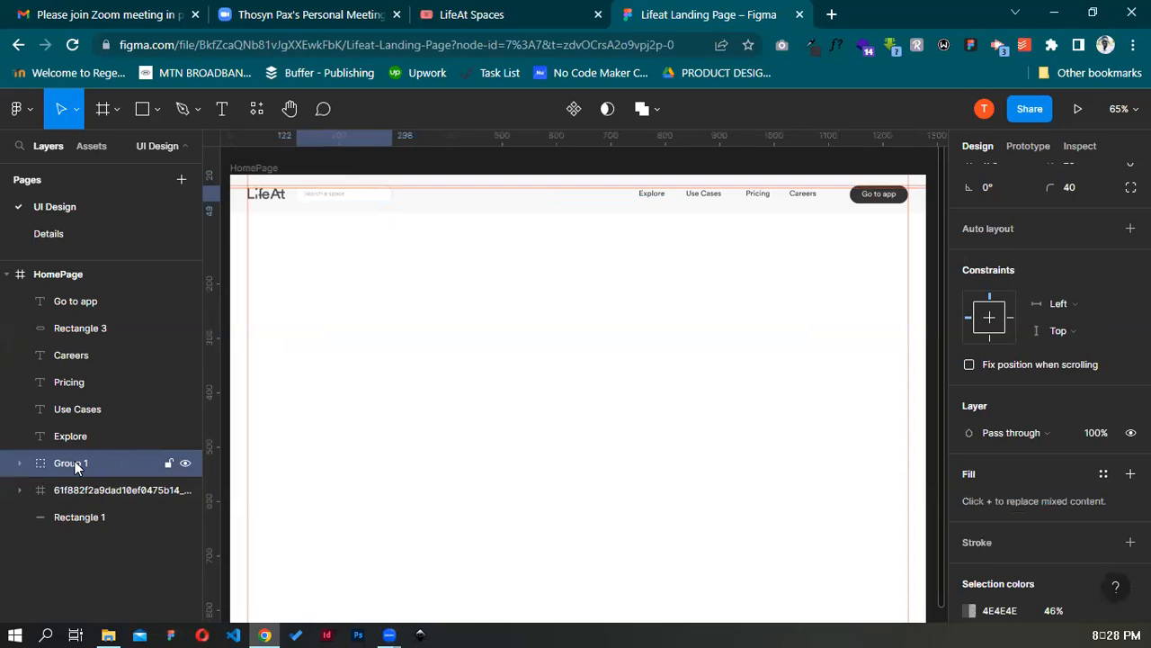
double_click(75, 465)
text(Search)
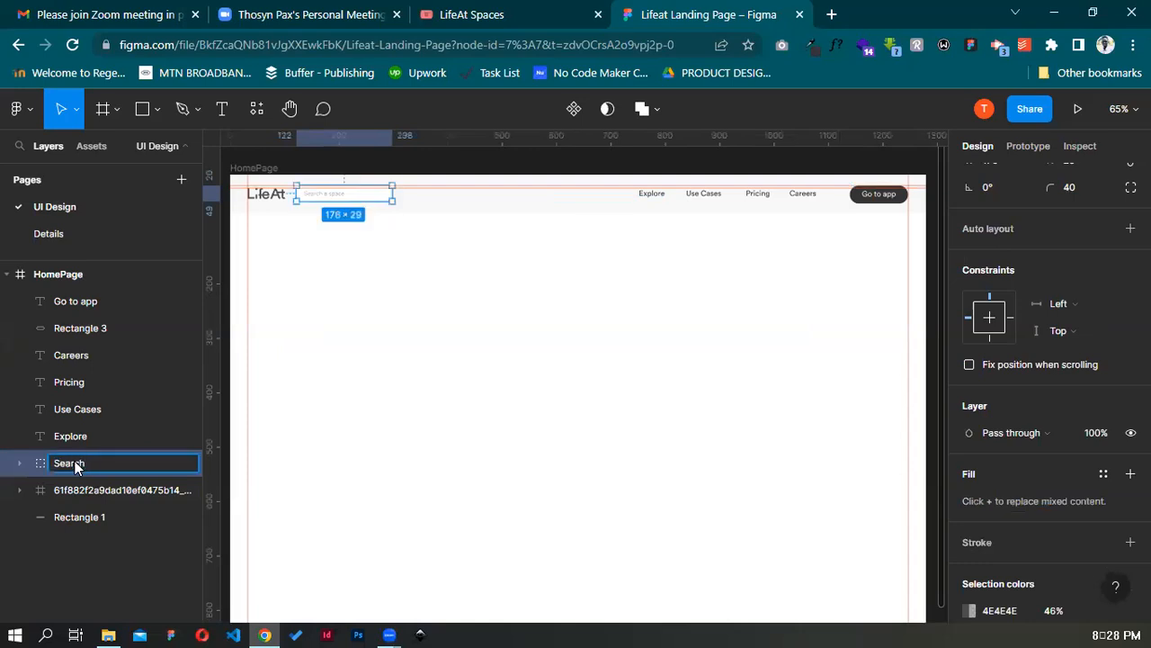
key(Return)
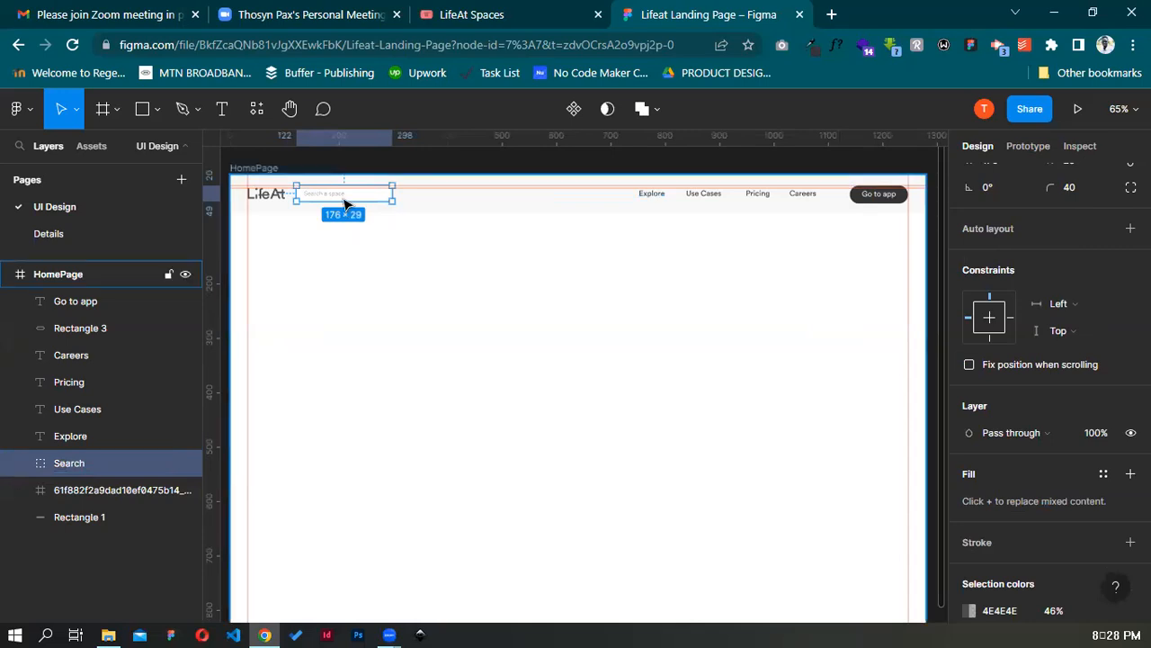
Scale the LifeAt logo in the header down to about 60 × 21 px
scroll(345, 205, up, 5)
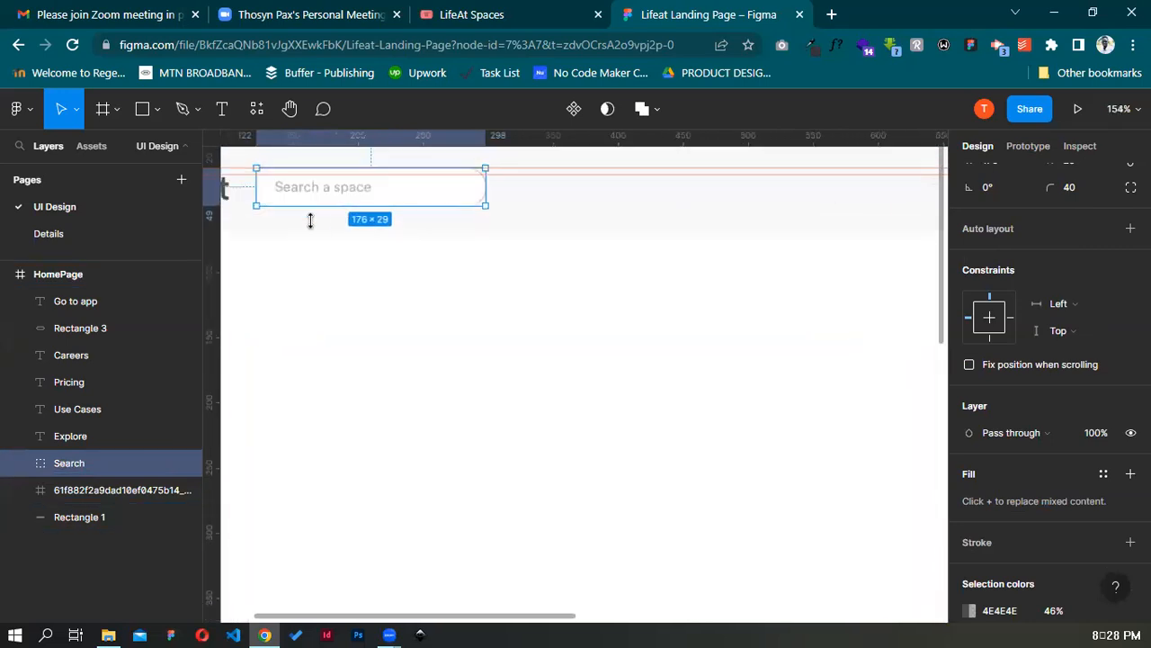
scroll(555, 253, left, 3)
scroll(536, 244, up, 3)
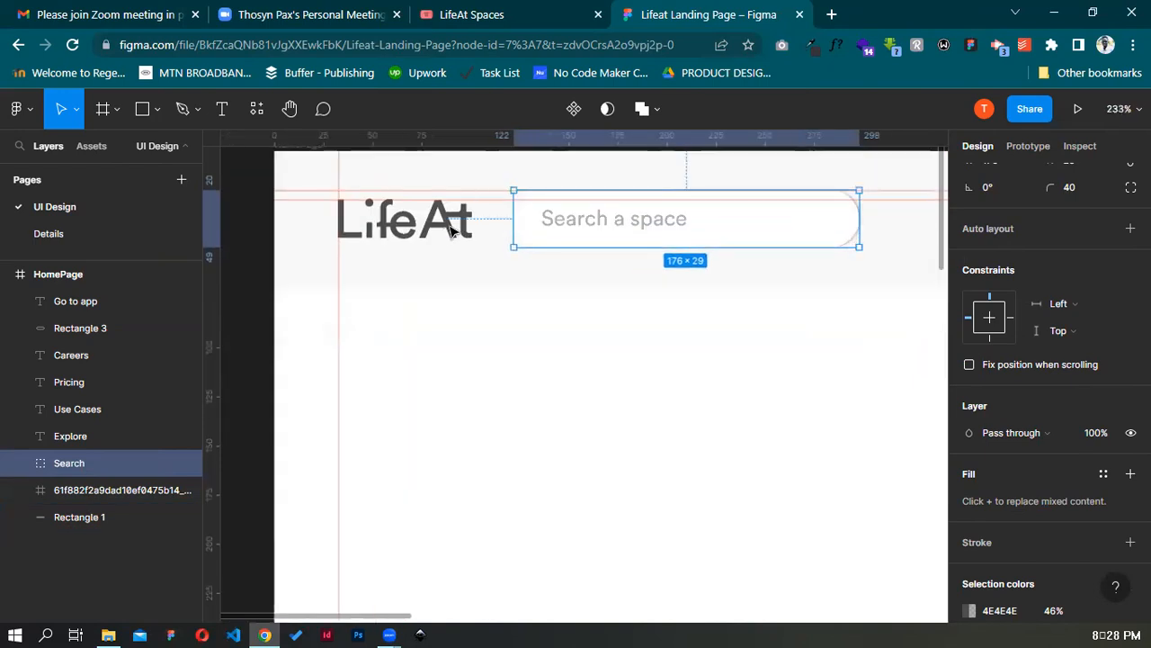
click(451, 229)
drag(476, 243, 437, 228)
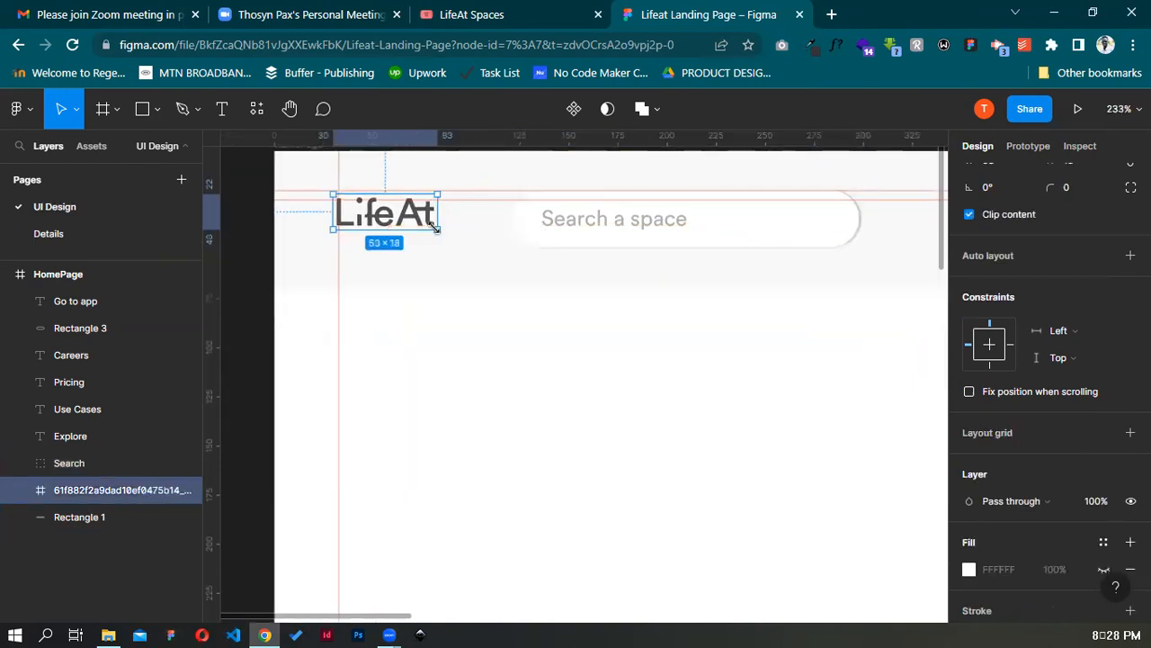
key(ctrl+z)
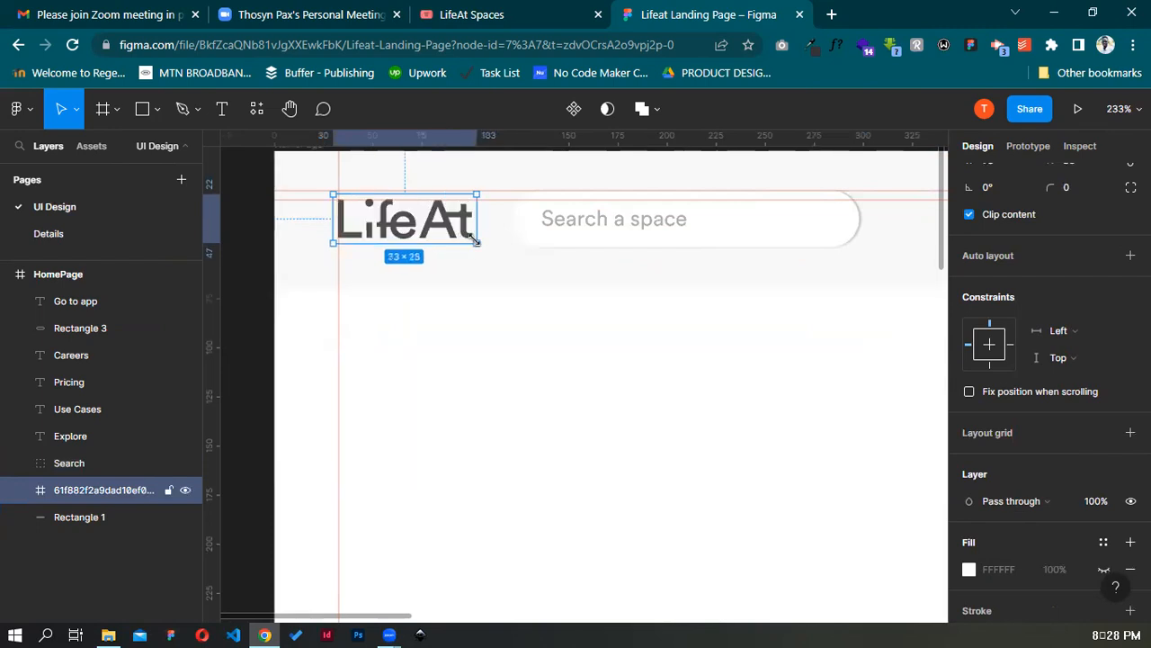
drag(476, 241, 453, 235)
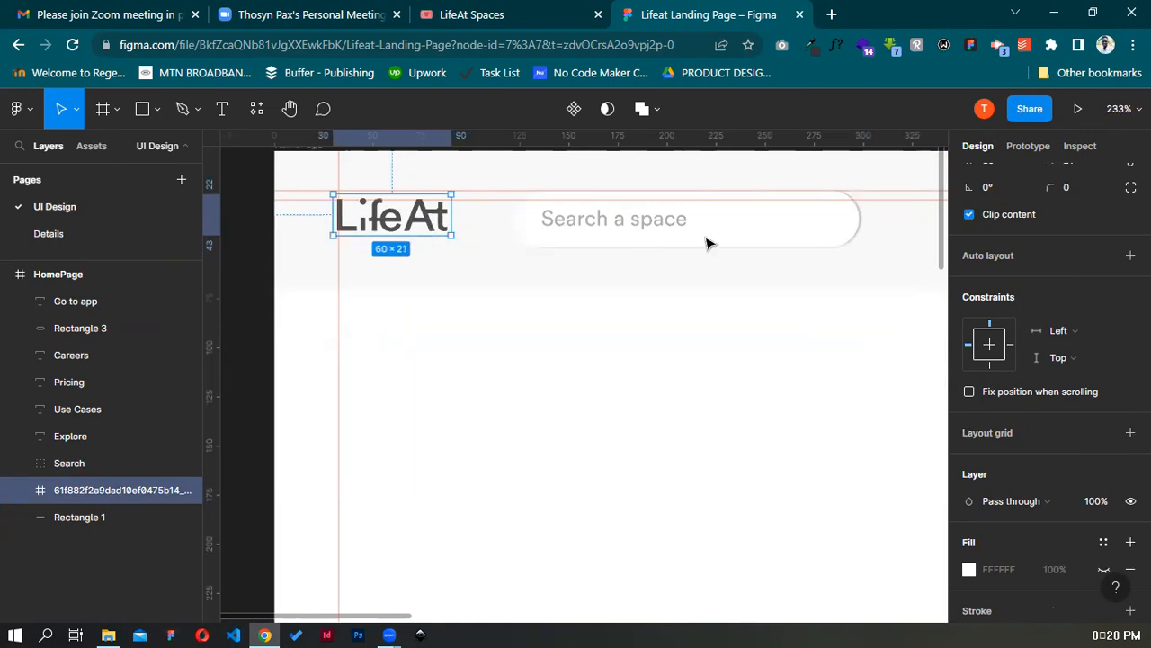
Enlarge the Search group to about 225 × 37 px
click(764, 248)
drag(600, 280, 385, 324)
drag(671, 300, 709, 308)
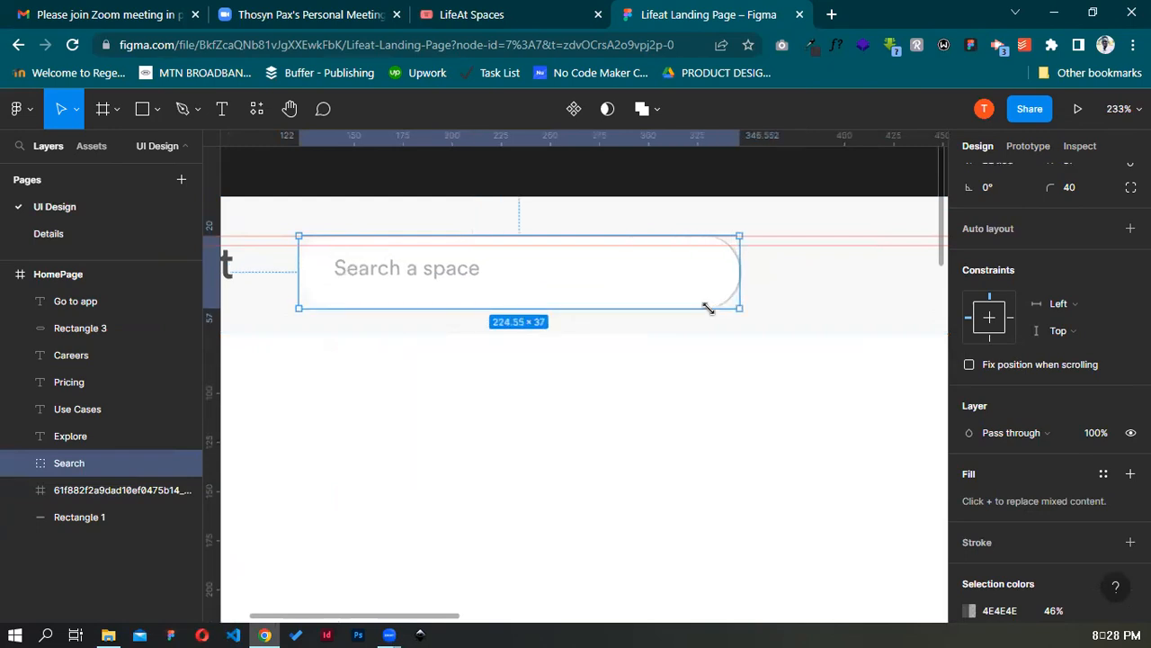
Set the "Search a space" text to font size 12 and reposition it within the search box at X 138, Y 30
click(20, 462)
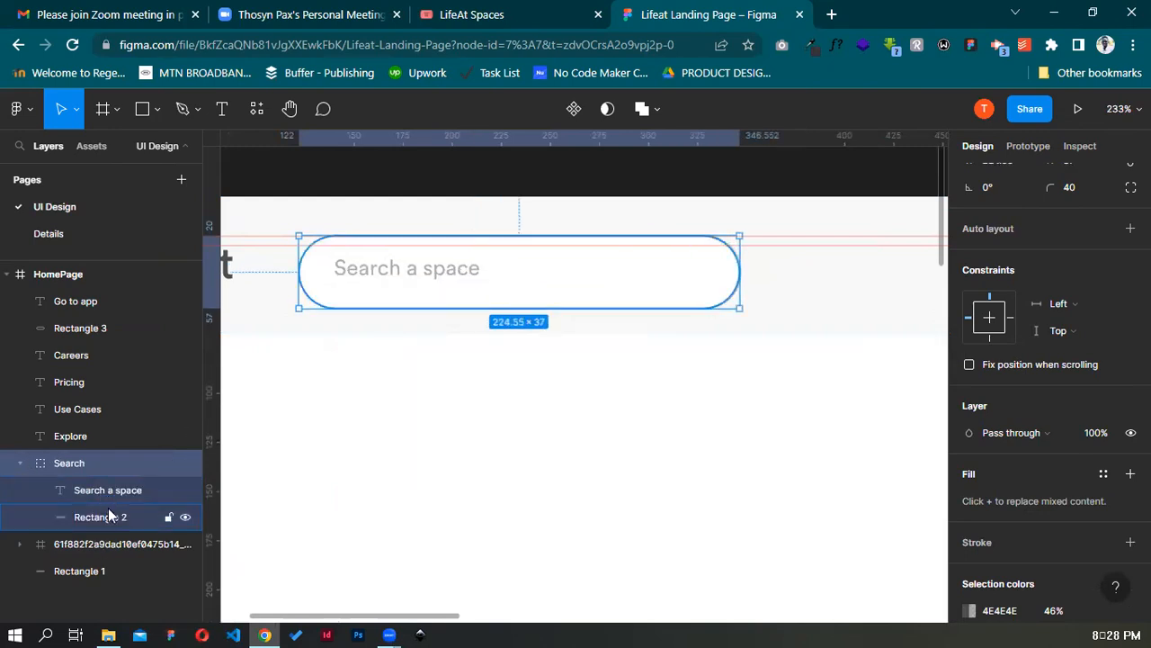
double_click(495, 275)
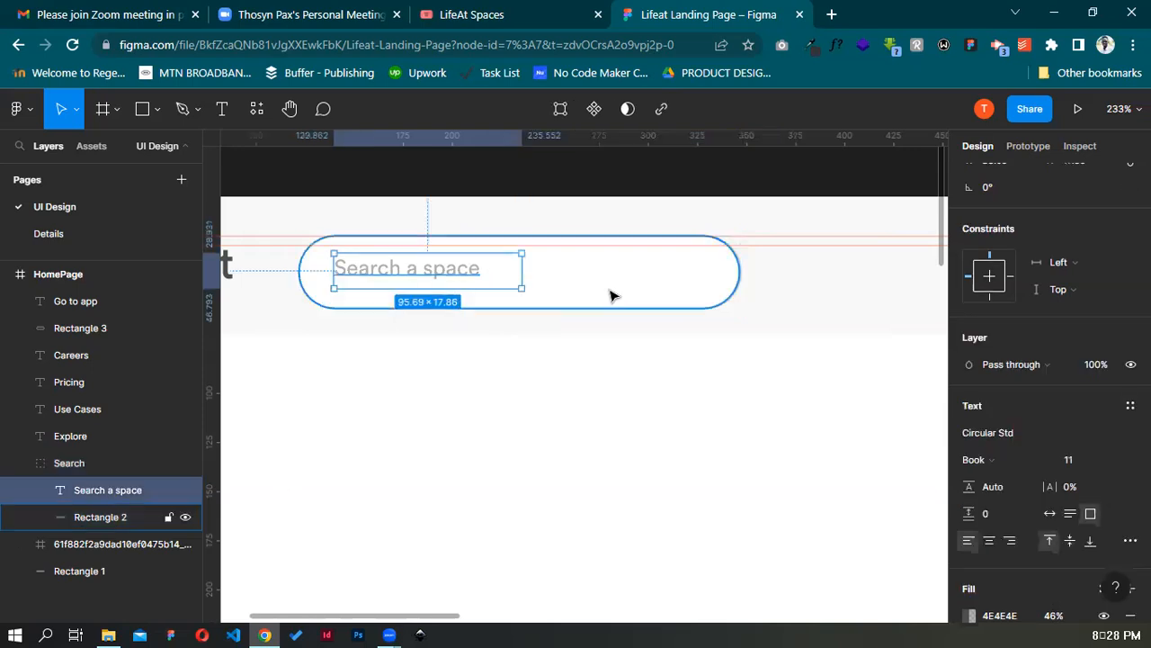
click(1114, 461)
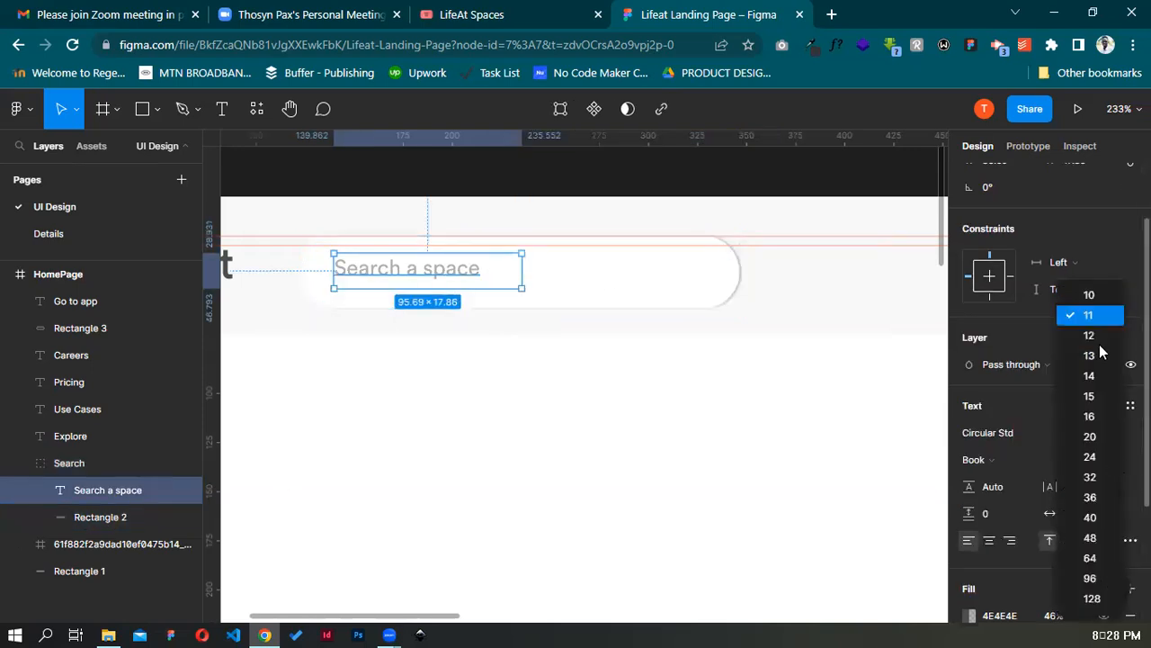
click(1099, 342)
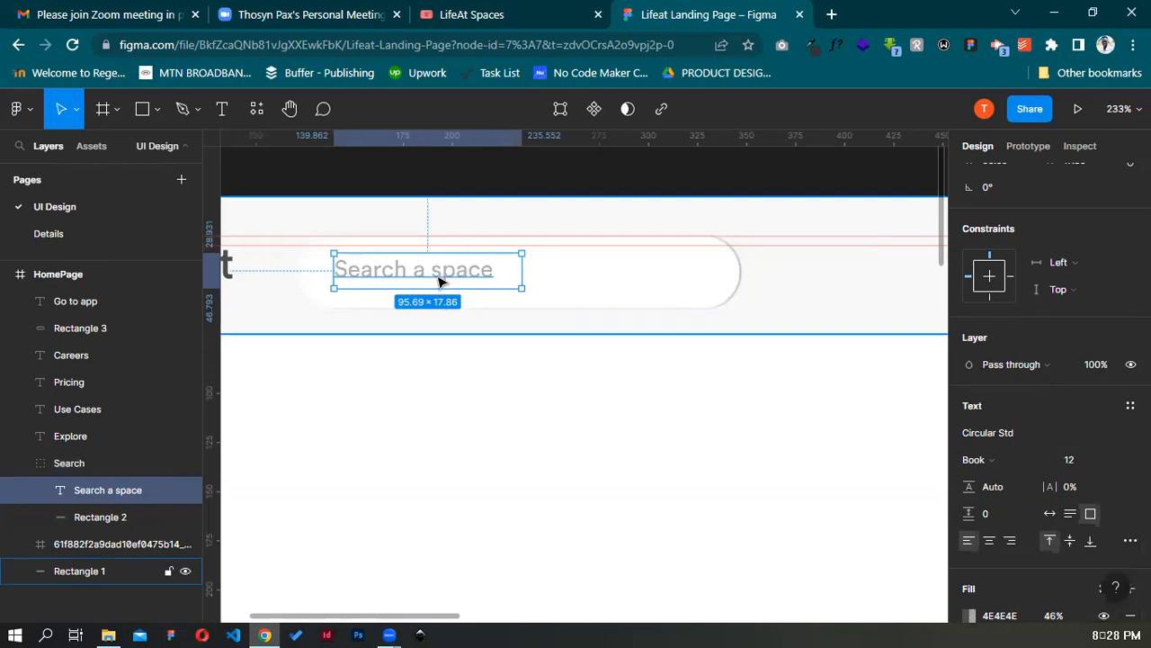
drag(442, 281, 438, 285)
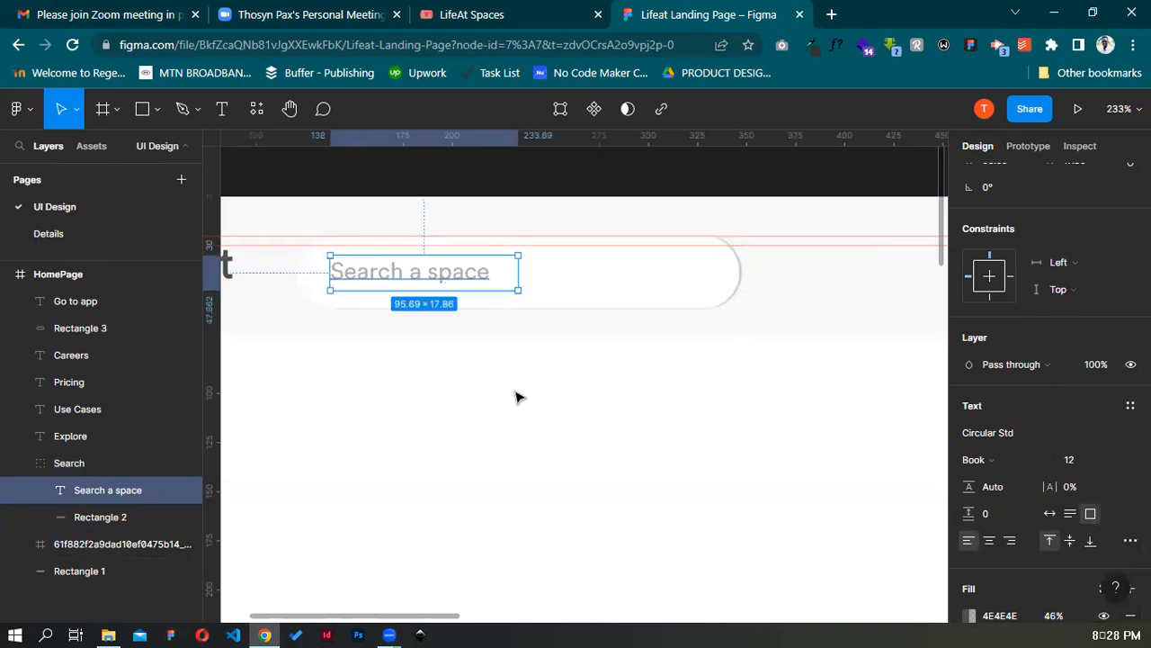
click(515, 394)
scroll(516, 387, down, 2)
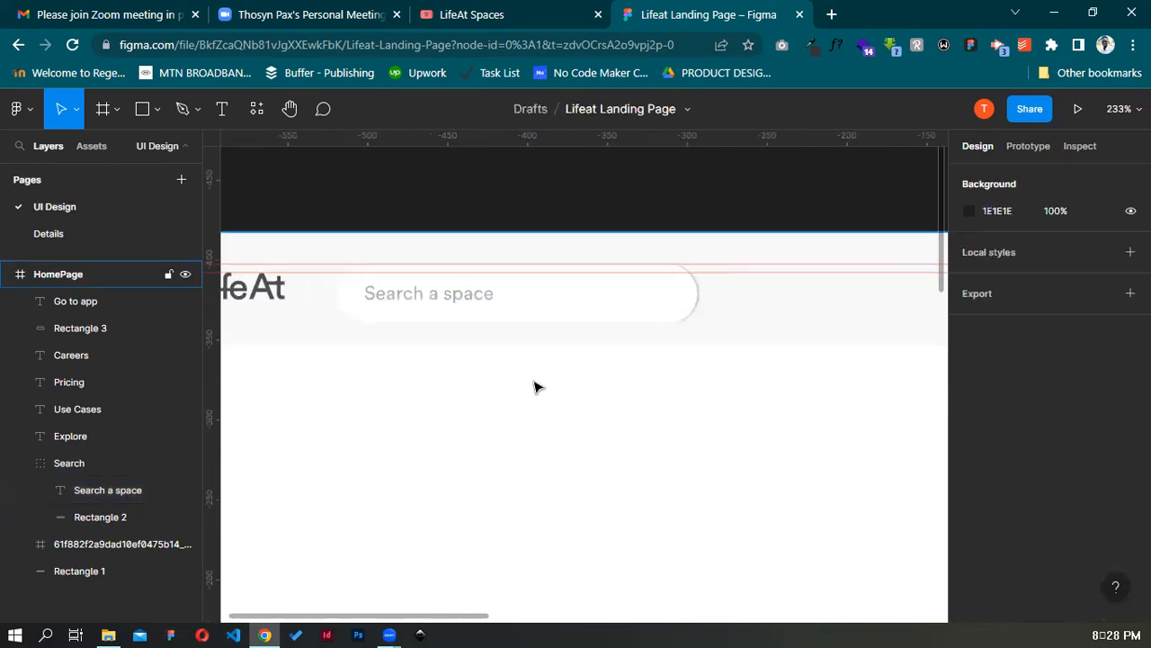
scroll(534, 383, down, 2)
scroll(538, 380, down, 4)
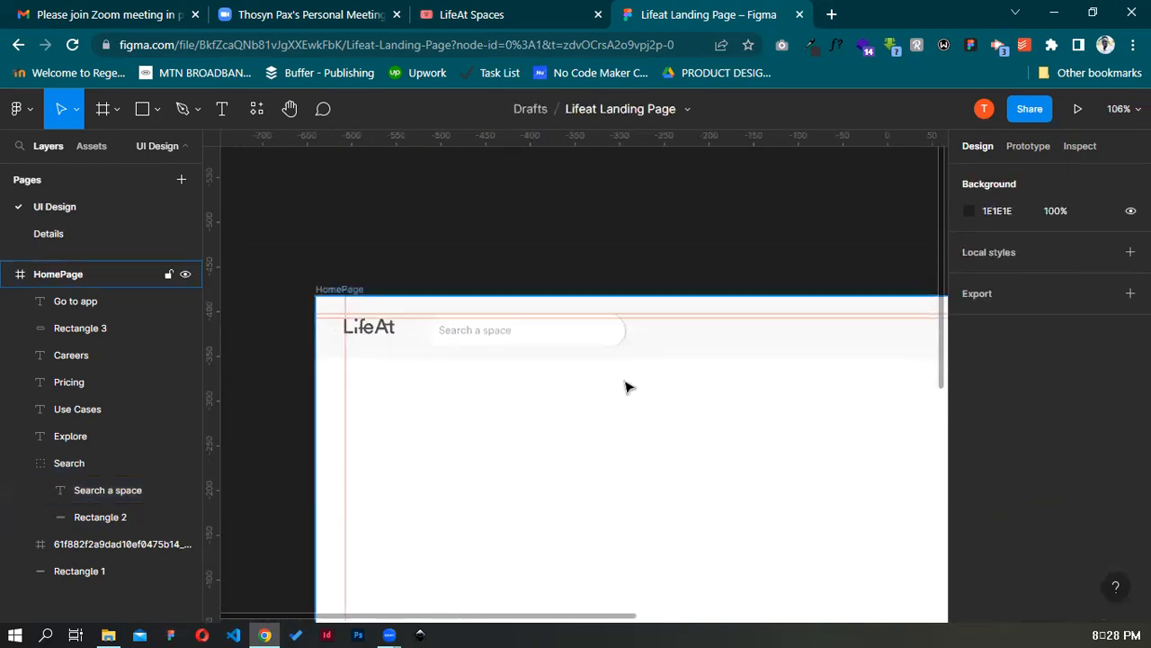
Launch the prototype preview of the HomePage frame and return to the design file
scroll(643, 314, down, 3)
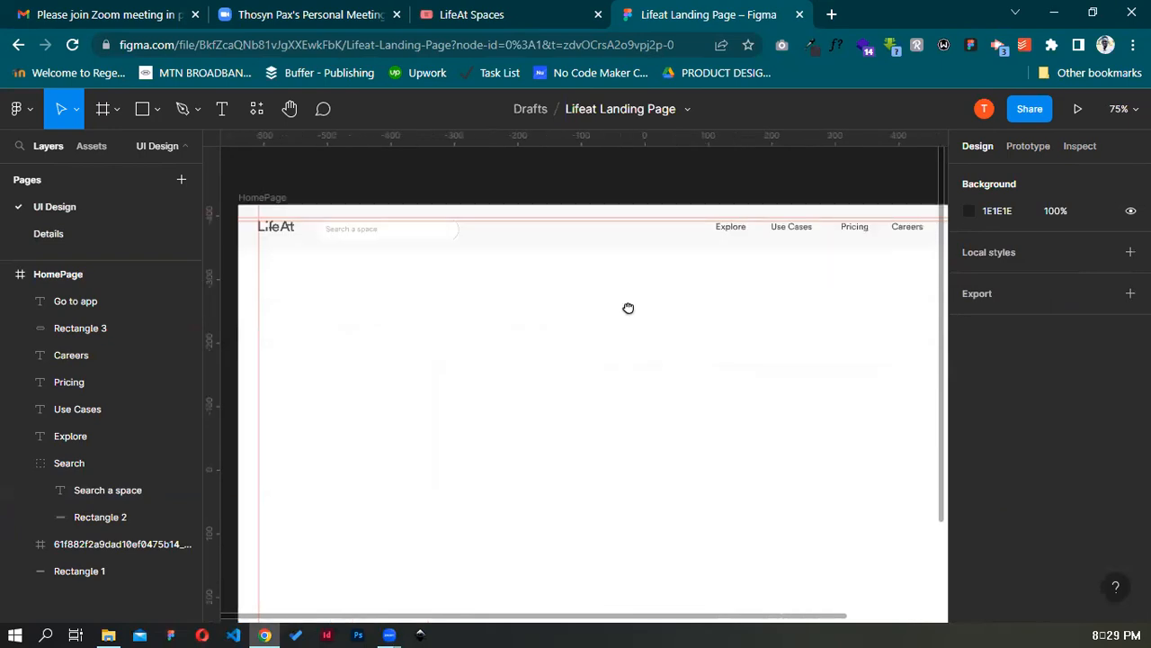
scroll(629, 313, down, 3)
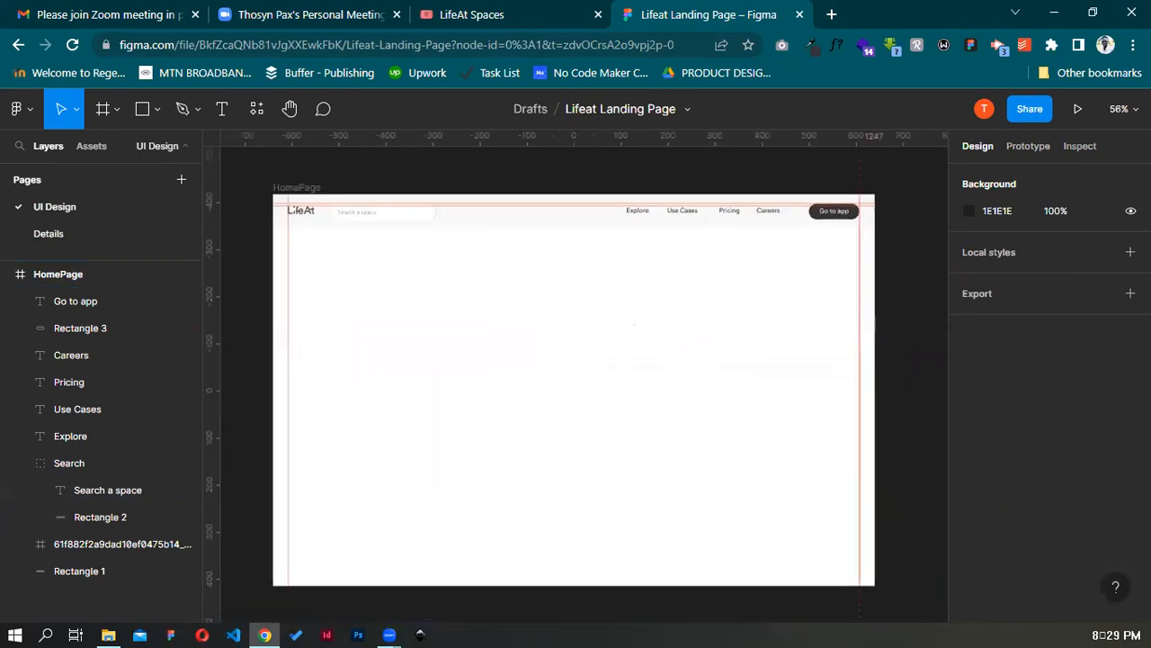
click(1078, 109)
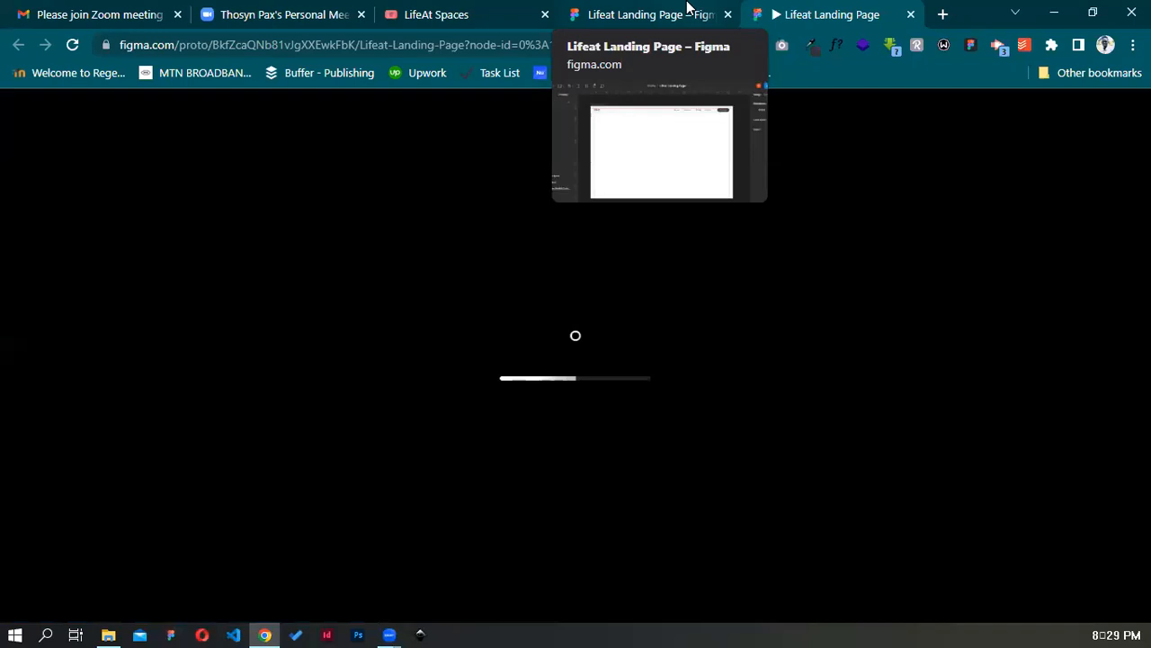
click(688, 8)
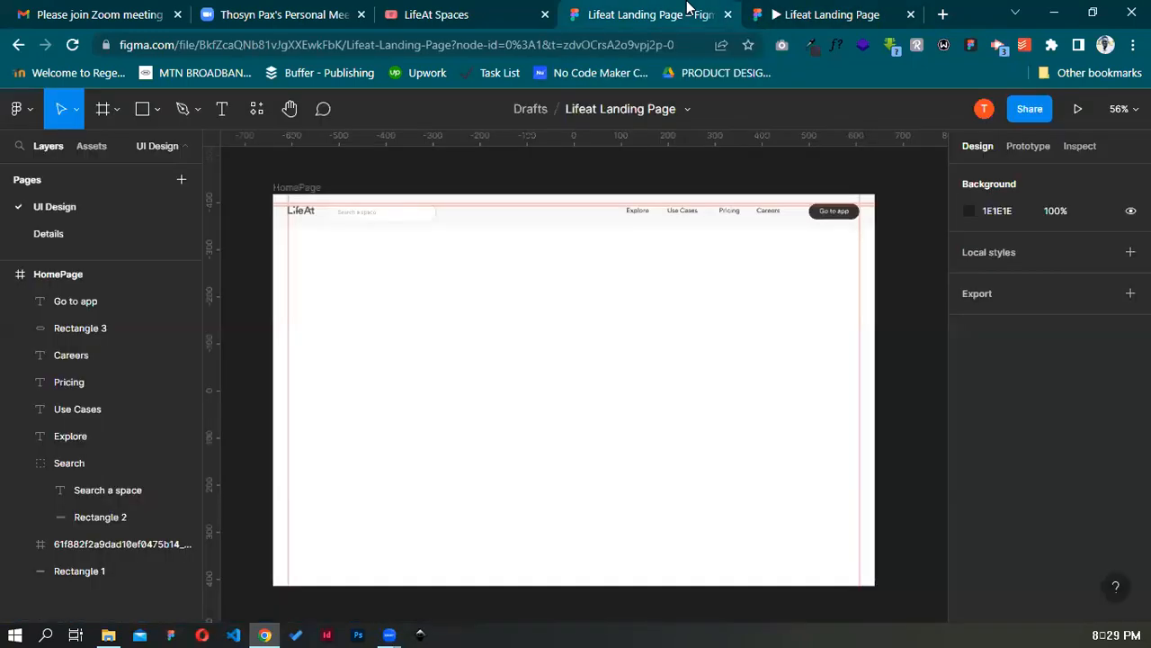
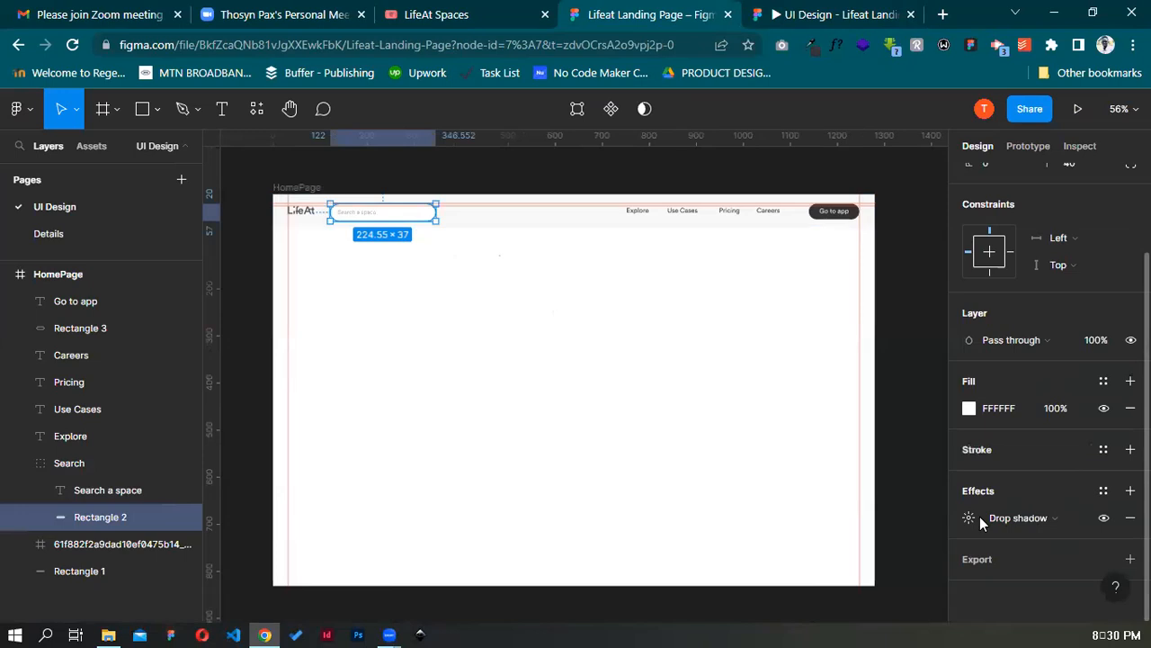
Set the opacity of the search box rectangle's drop shadow to 30%
click(970, 518)
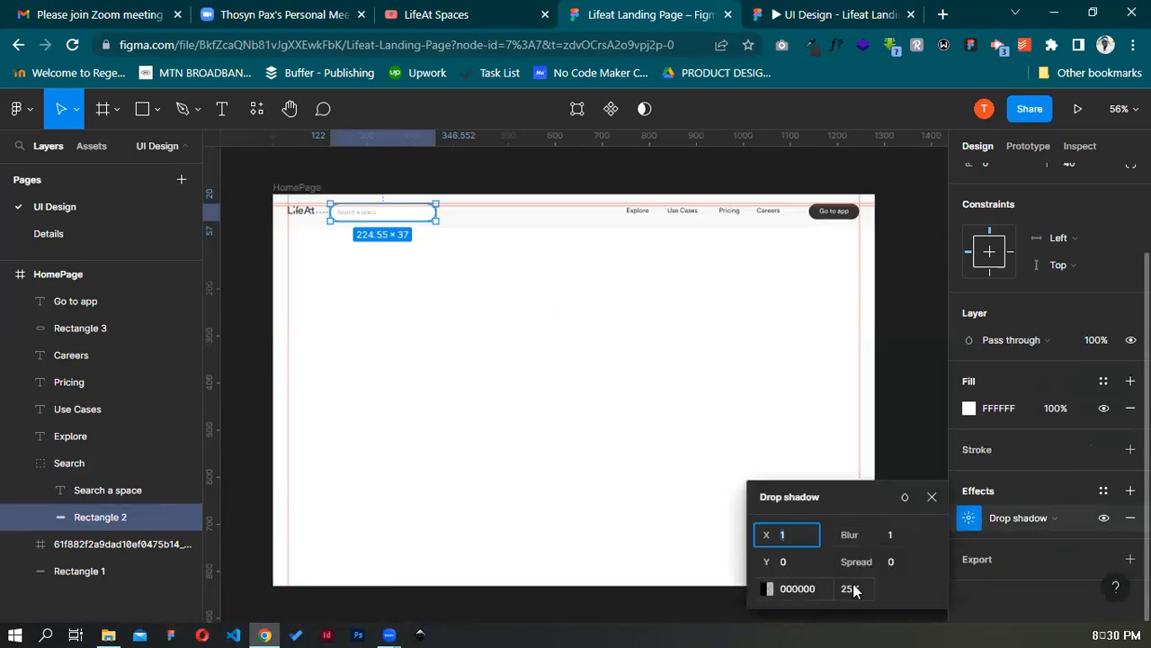
click(847, 590)
text(5)
text(0)
key(Return)
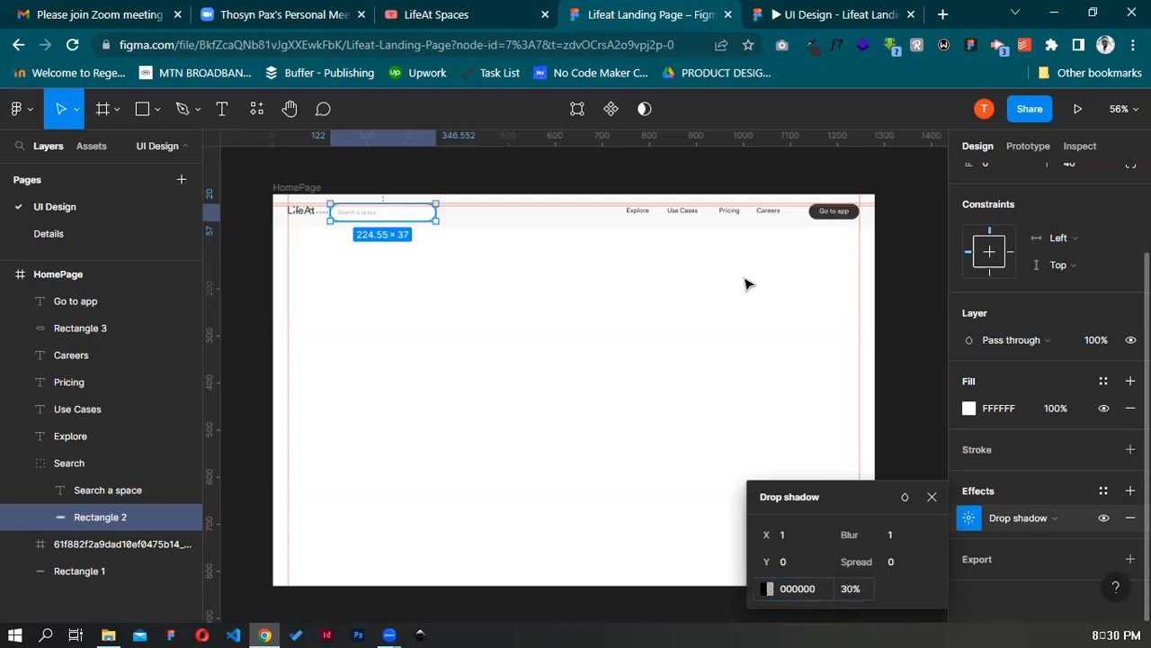
Compare the header's search box in the prototype preview with the one on the live LifeAt site
click(788, 22)
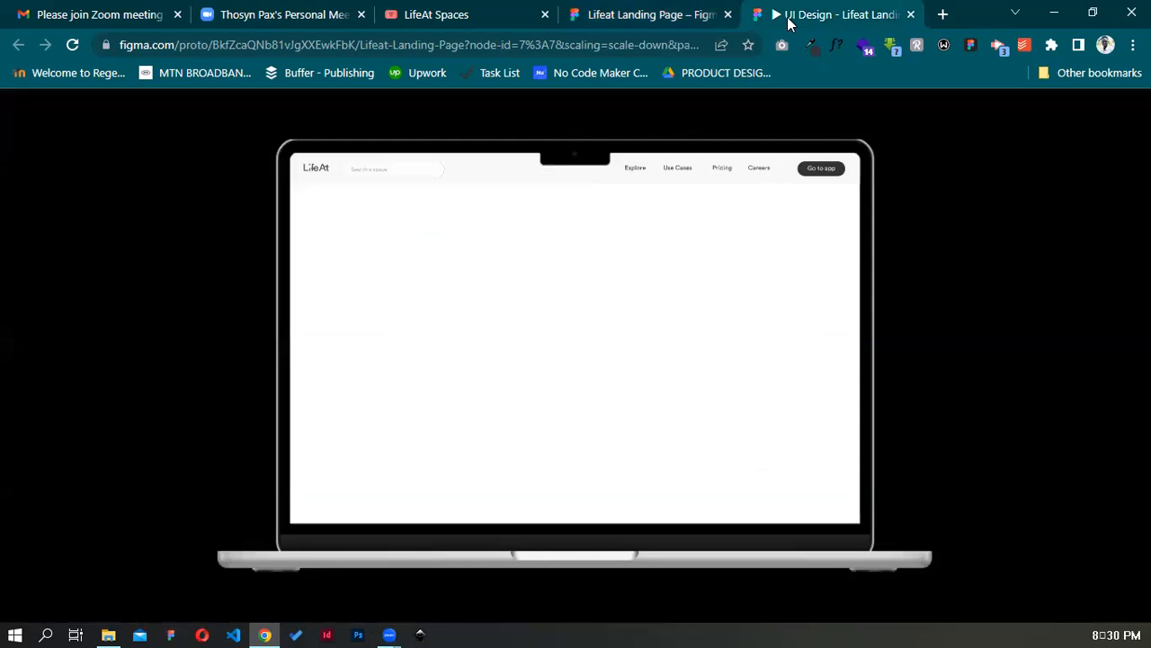
click(699, 9)
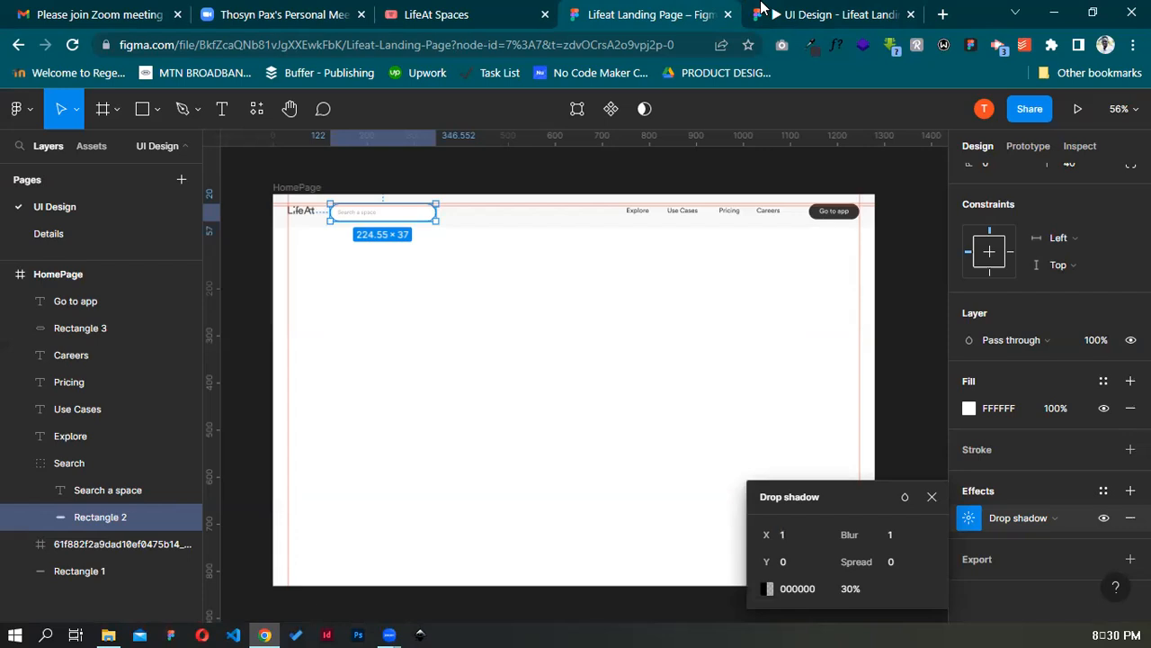
click(766, 9)
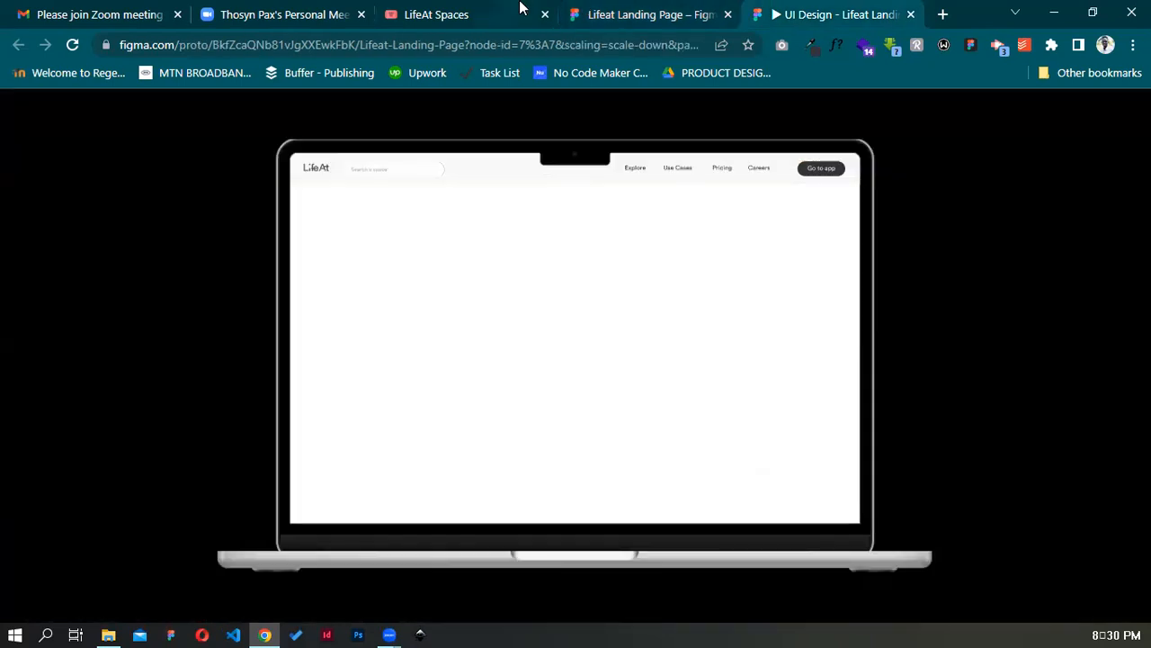
click(520, 9)
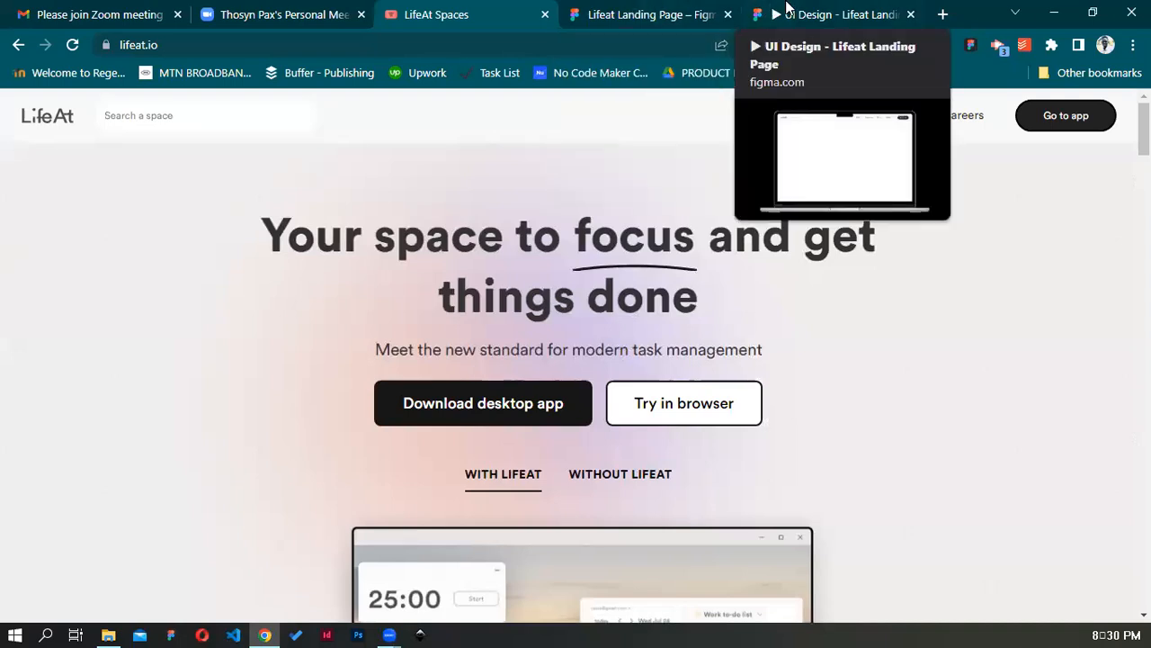
click(783, 7)
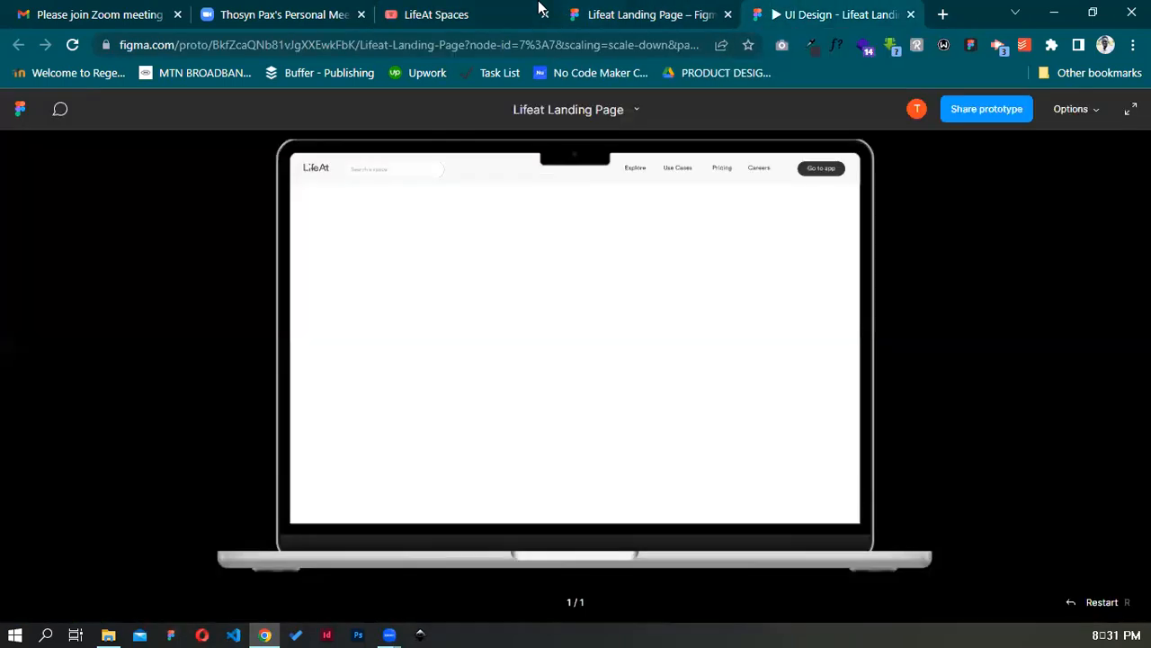
click(538, 7)
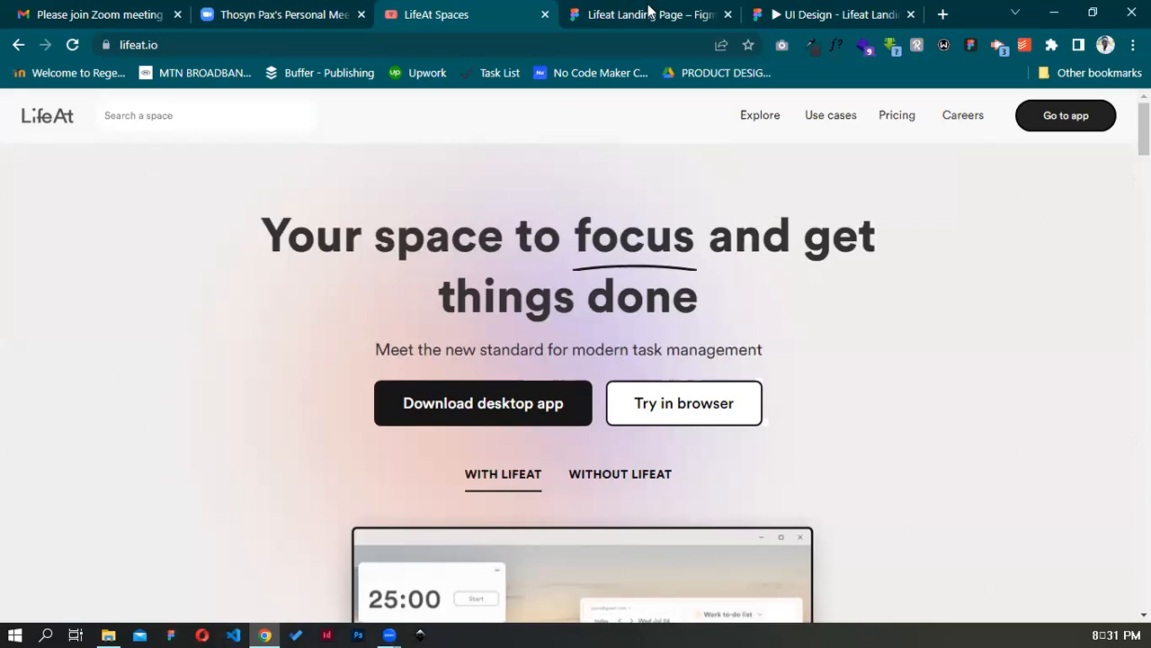
key(ctrl+Tab)
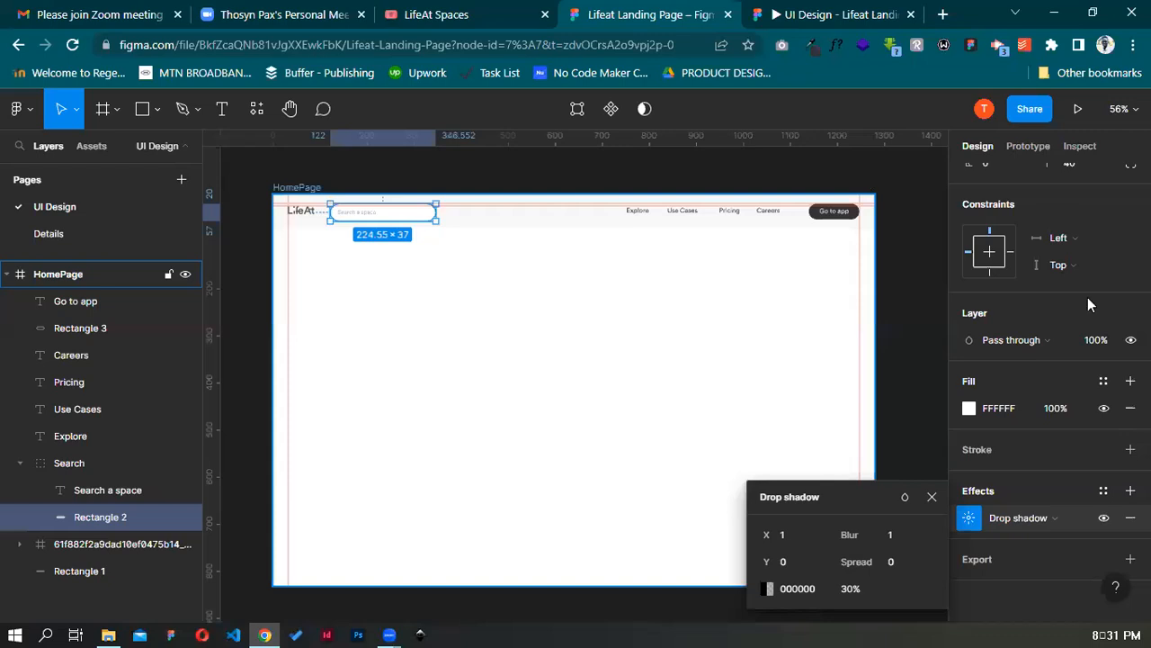
Set the search box rectangle's corner radius to 20
scroll(1082, 270, up, 2)
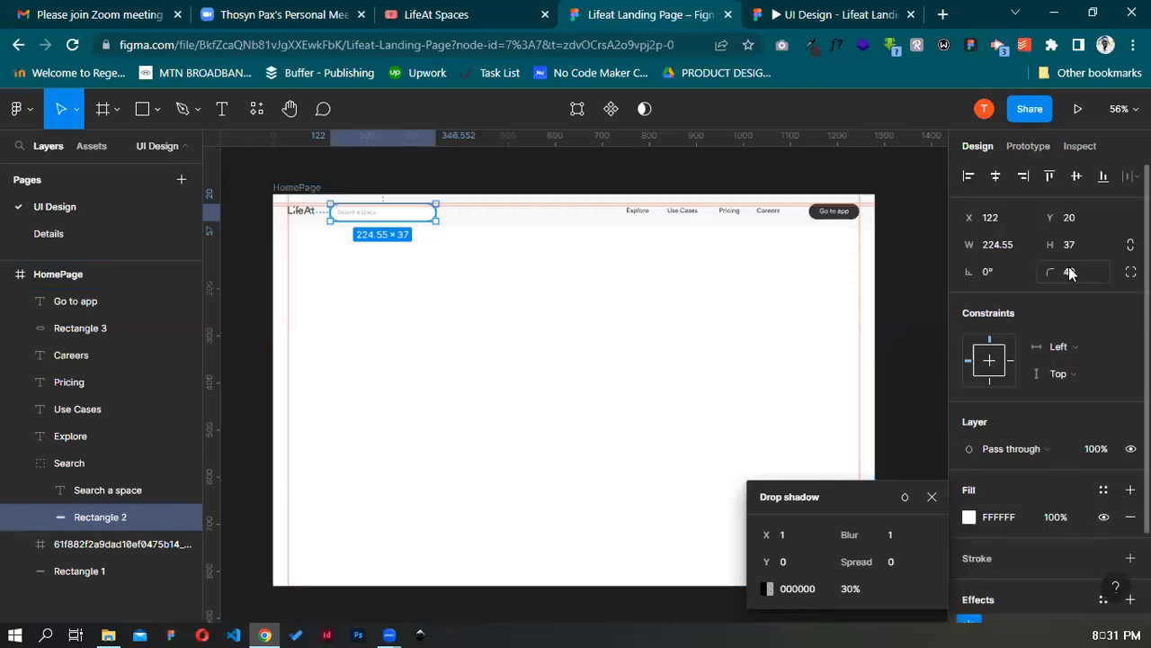
click(1069, 268)
text(20)
key(Return)
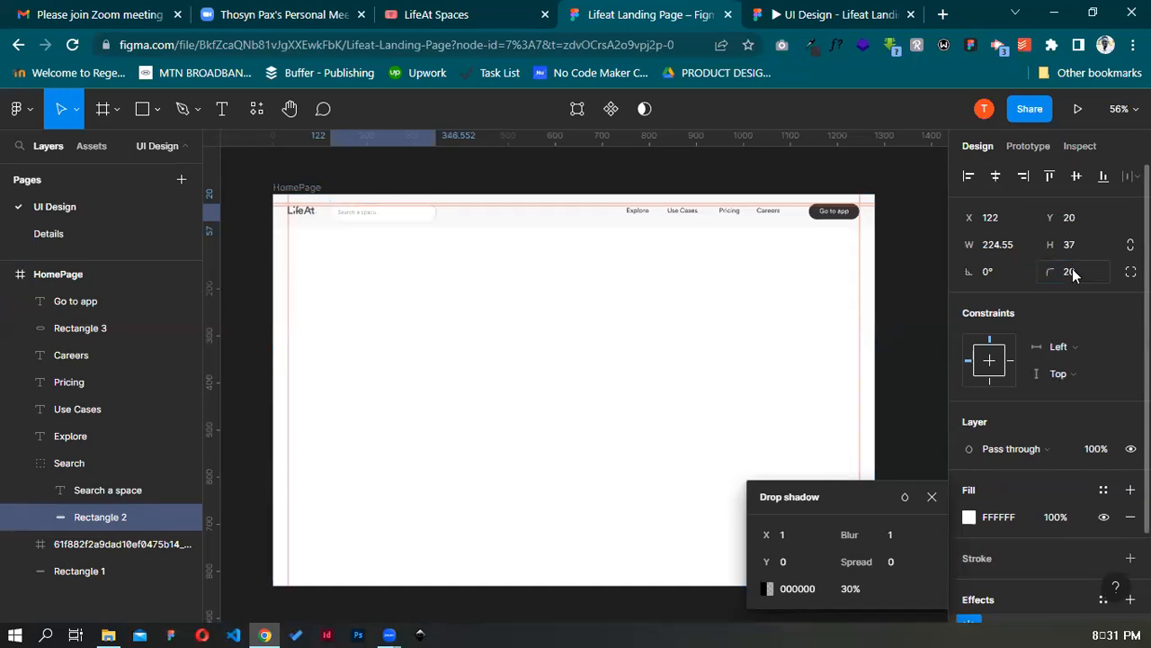
Reduce the search box rectangle's corner radius to 10
click(1072, 268)
text(10)
key(Return)
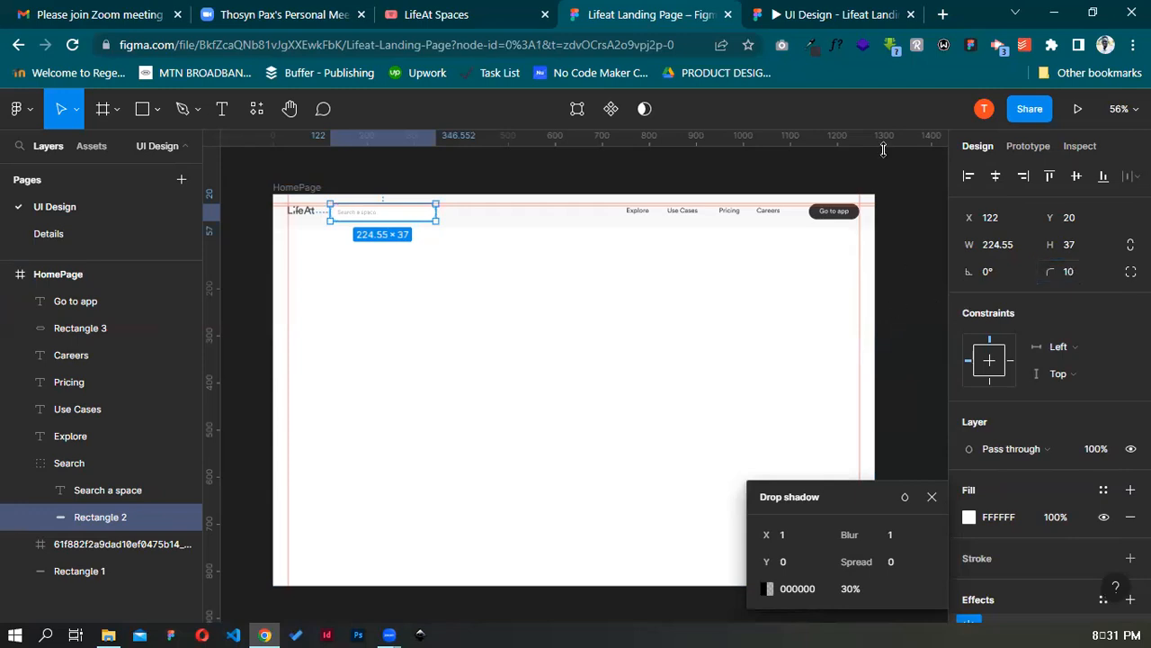
Check the search box's rounded corners in the prototype preview and up close in the HomePage design against the live LifeAt header
click(807, 9)
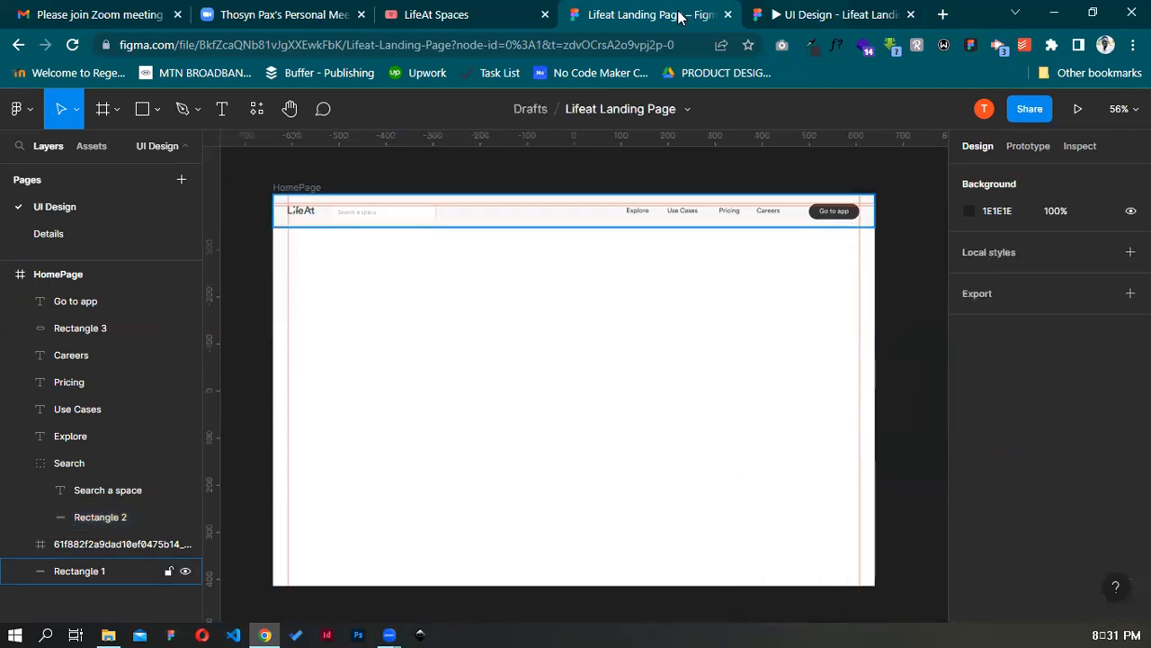
click(630, 10)
key(ctrl+shift+Tab)
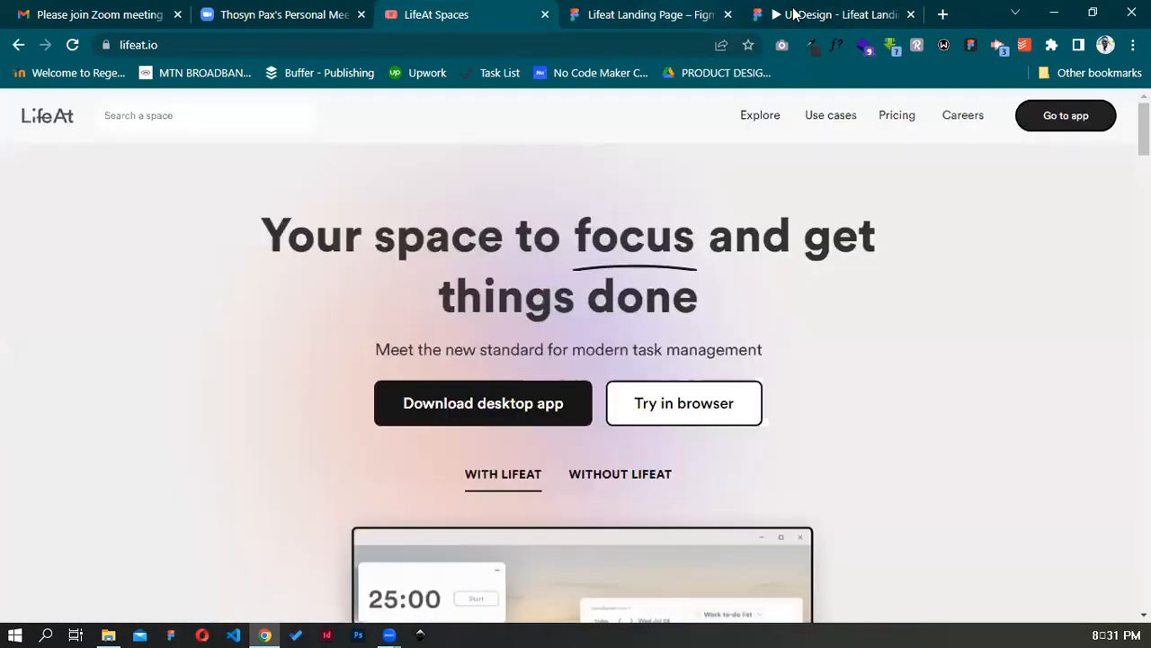
click(792, 11)
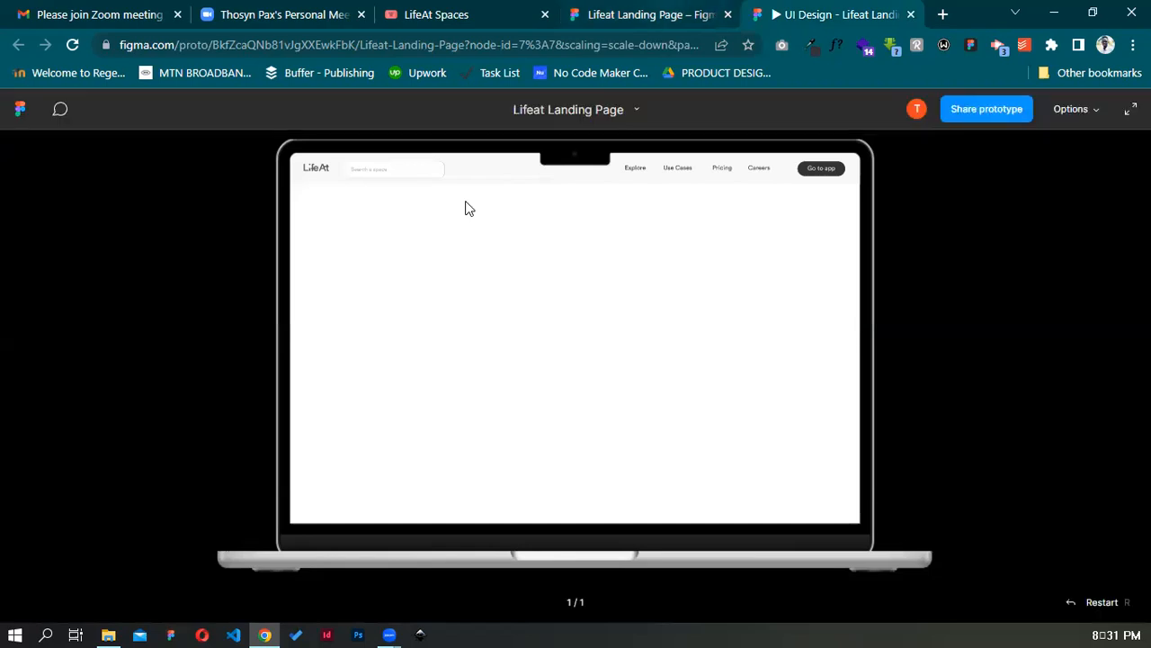
key(ctrl+shift+Tab)
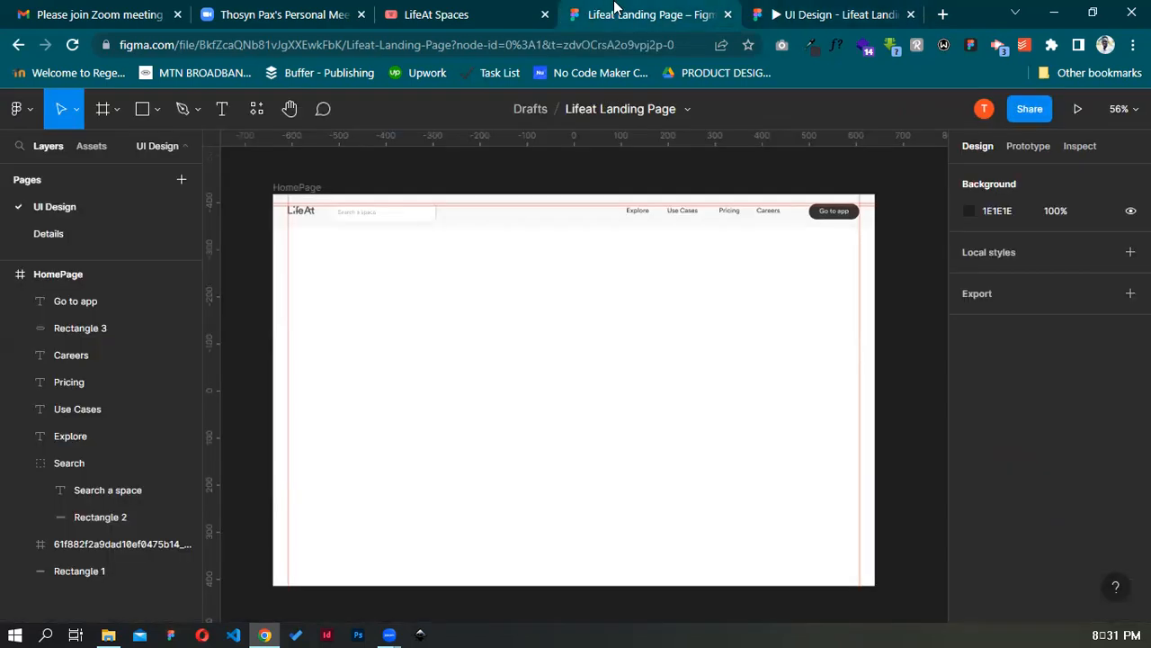
key(ctrl+shift+Tab)
key(ctrl+Tab)
ctrl+scroll(365, 300, up, 5)
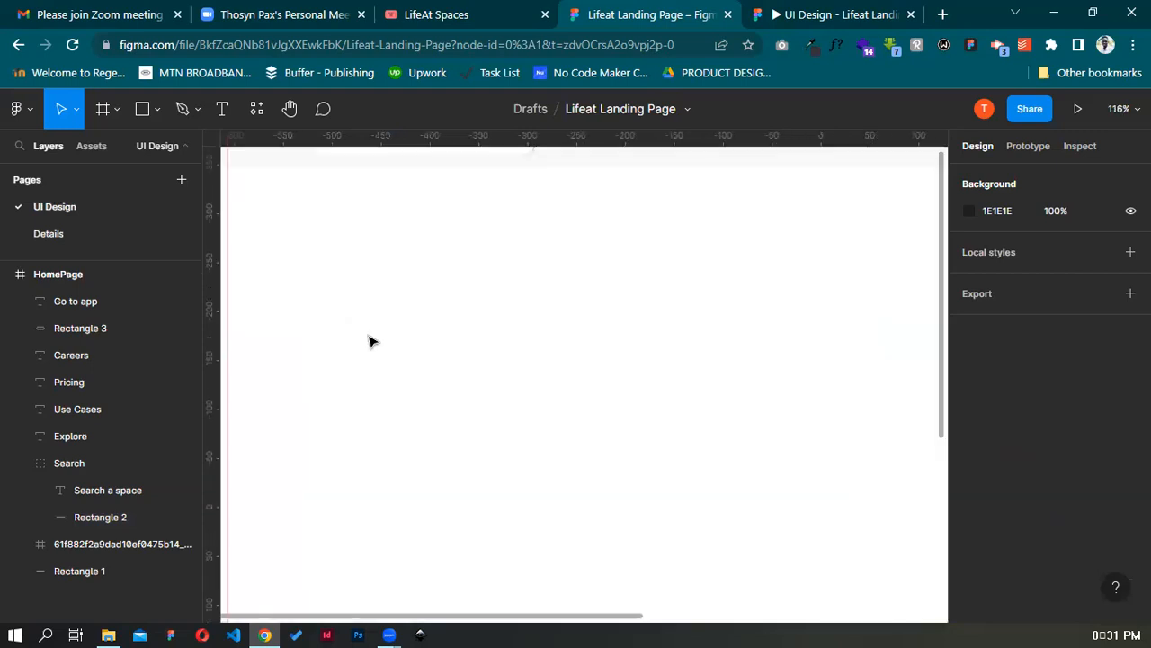
scroll(371, 342, up, 3)
ctrl+scroll(376, 380, up, 1)
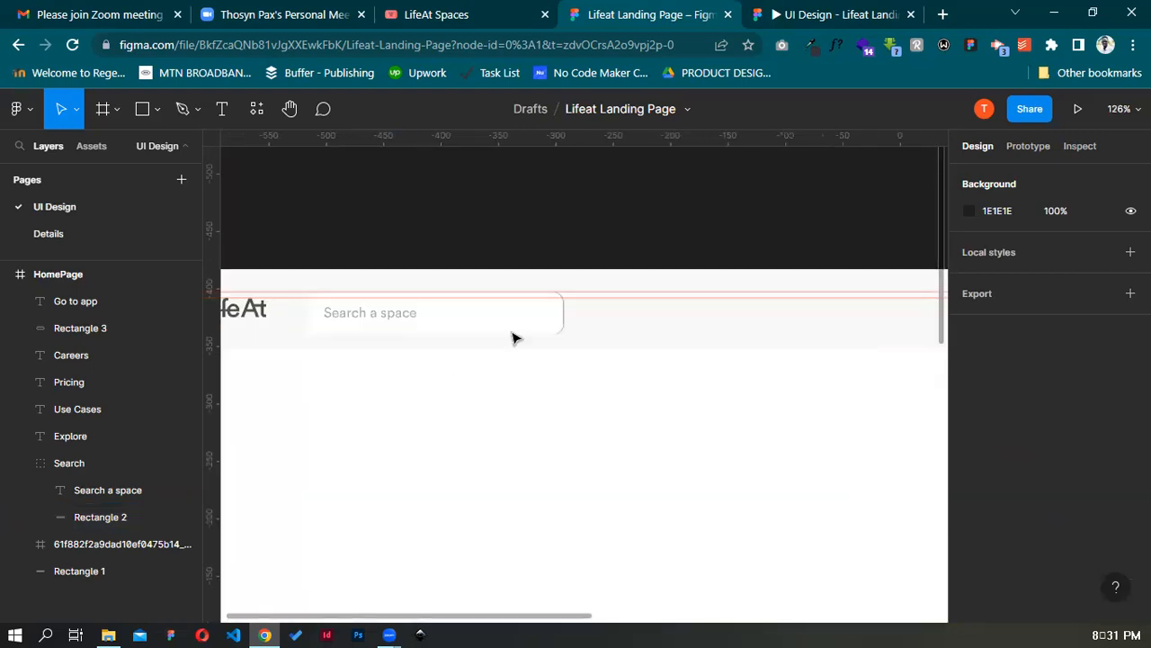
scroll(512, 333, left, 2)
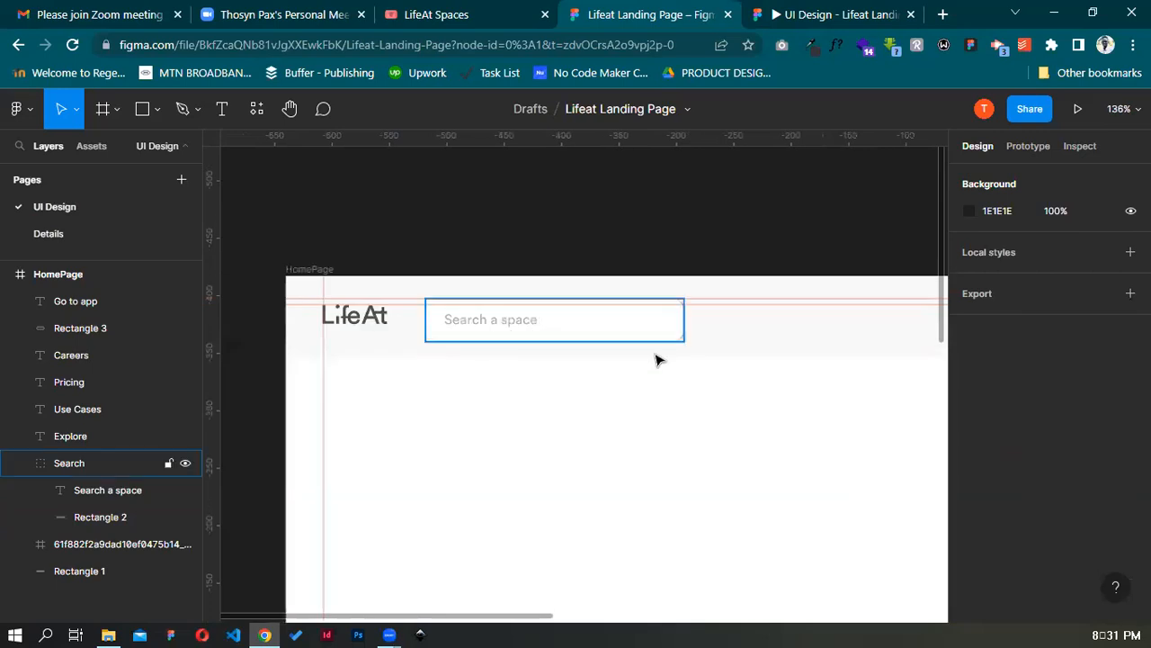
scroll(360, 358, right, 3)
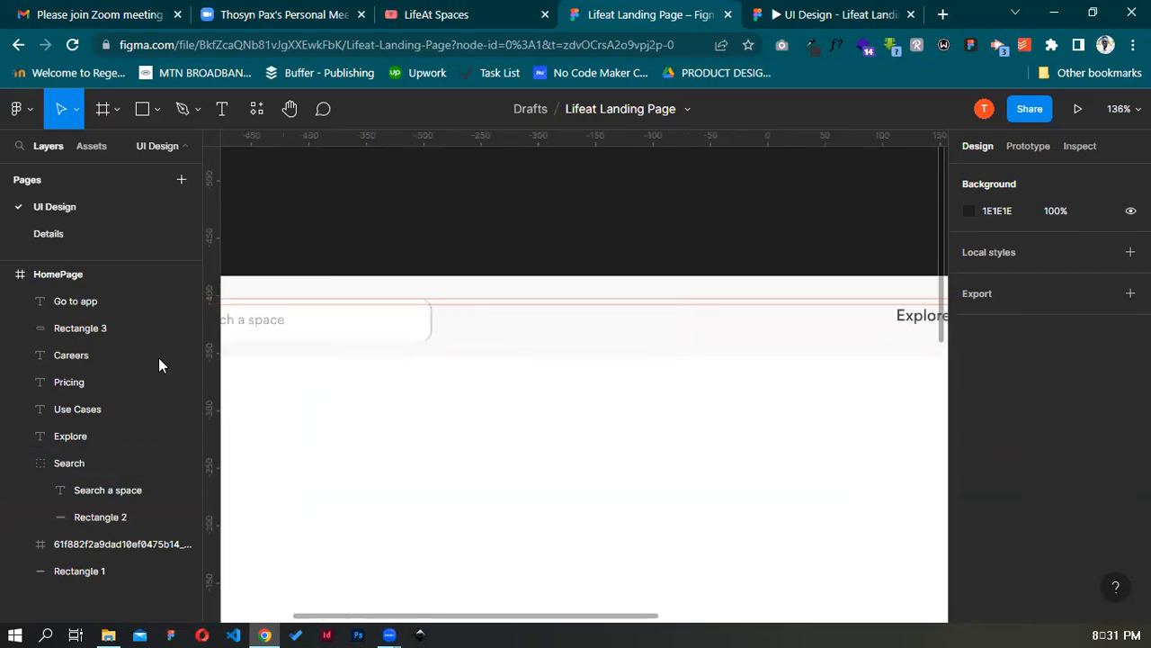
scroll(611, 333, right, 3)
scroll(595, 321, left, 5)
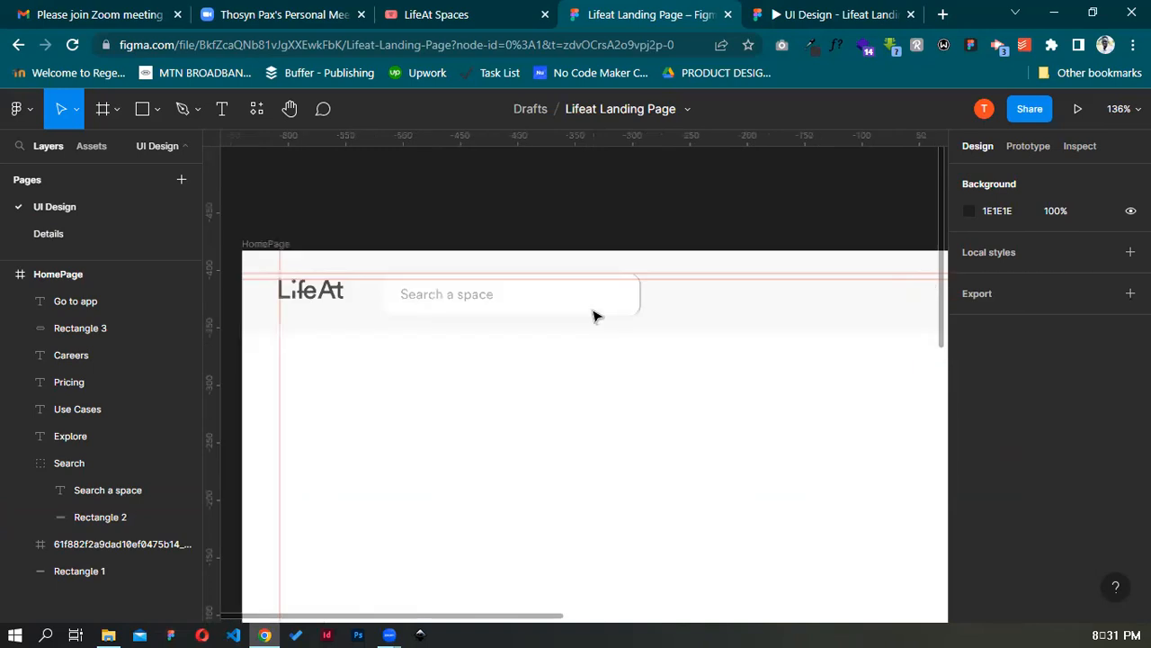
Move the Search group up in the HomePage header to Y 16, checking its placement against the live LifeAt site
click(500, 306)
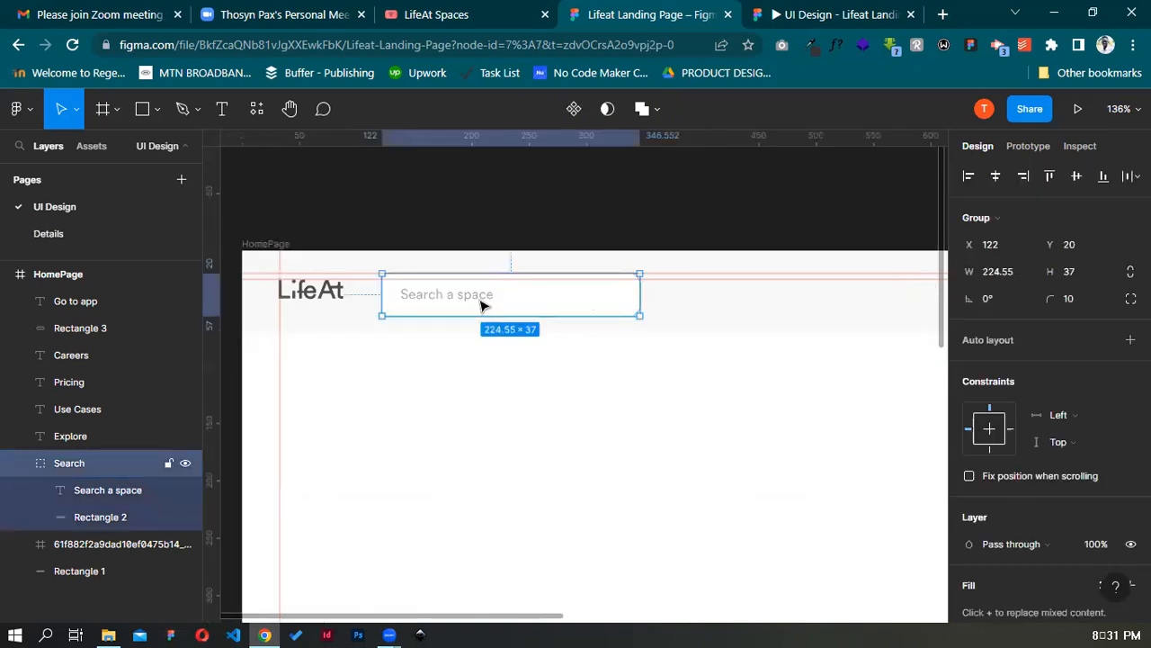
click(453, 12)
click(617, 10)
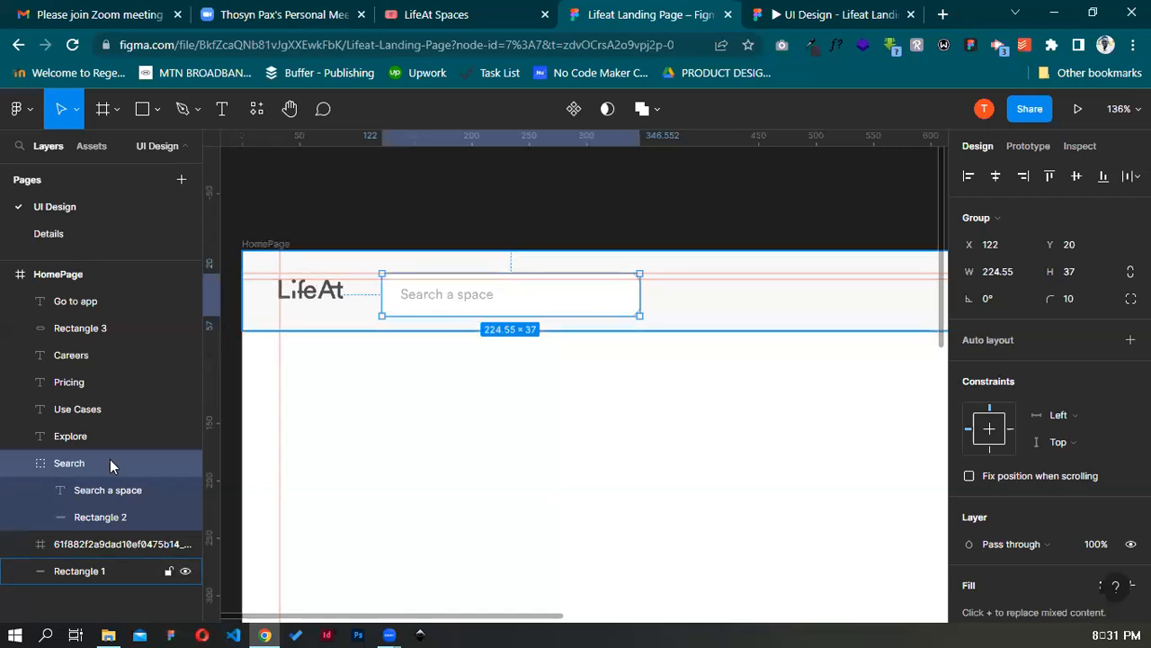
key(shift+Up)
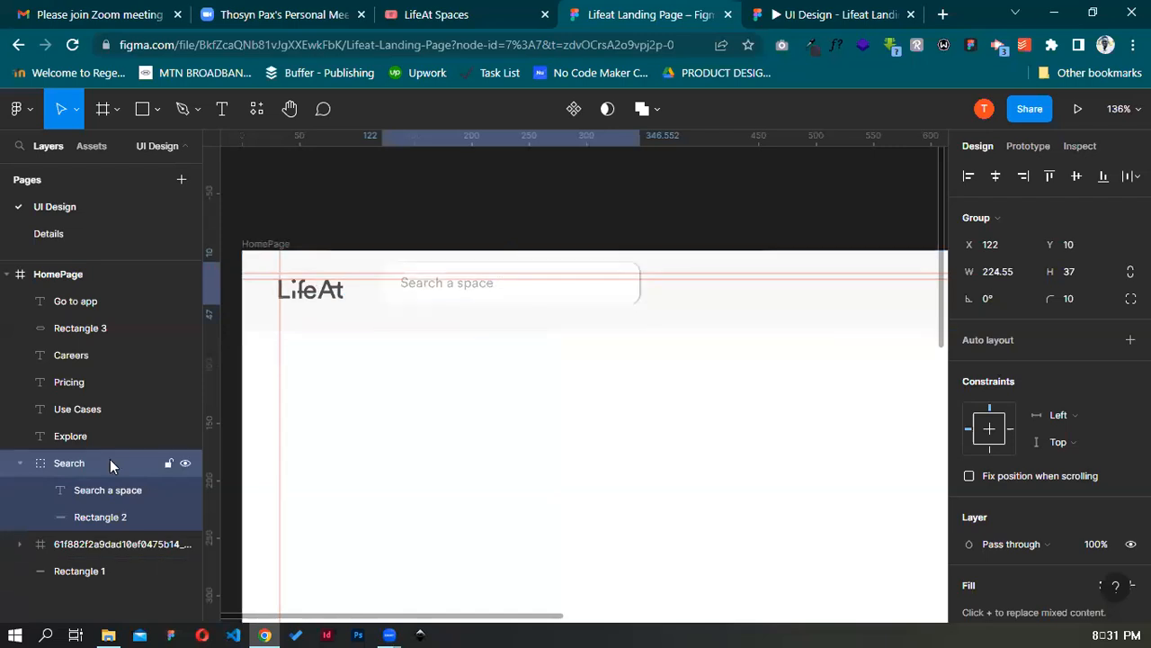
key(Down)
key(Down)
key(Down)
key(Down)
key(Down)
key(Down)
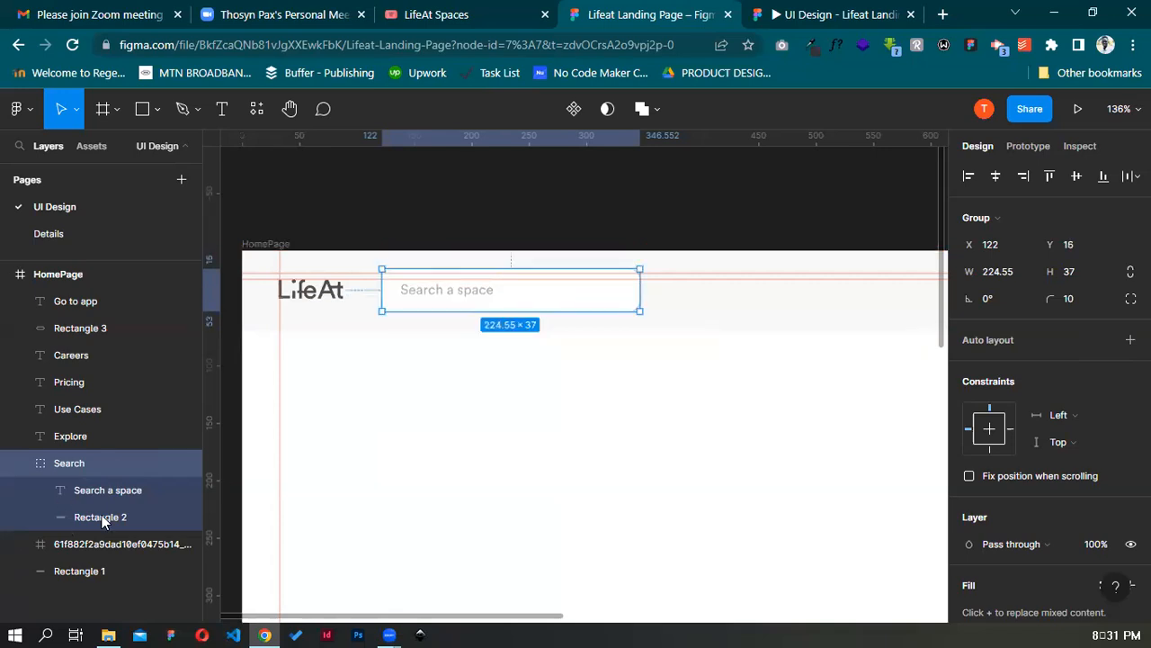
Enlarge the rectangle inside the Search group to 225 × 41 and place it at Y 14
double_click(584, 310)
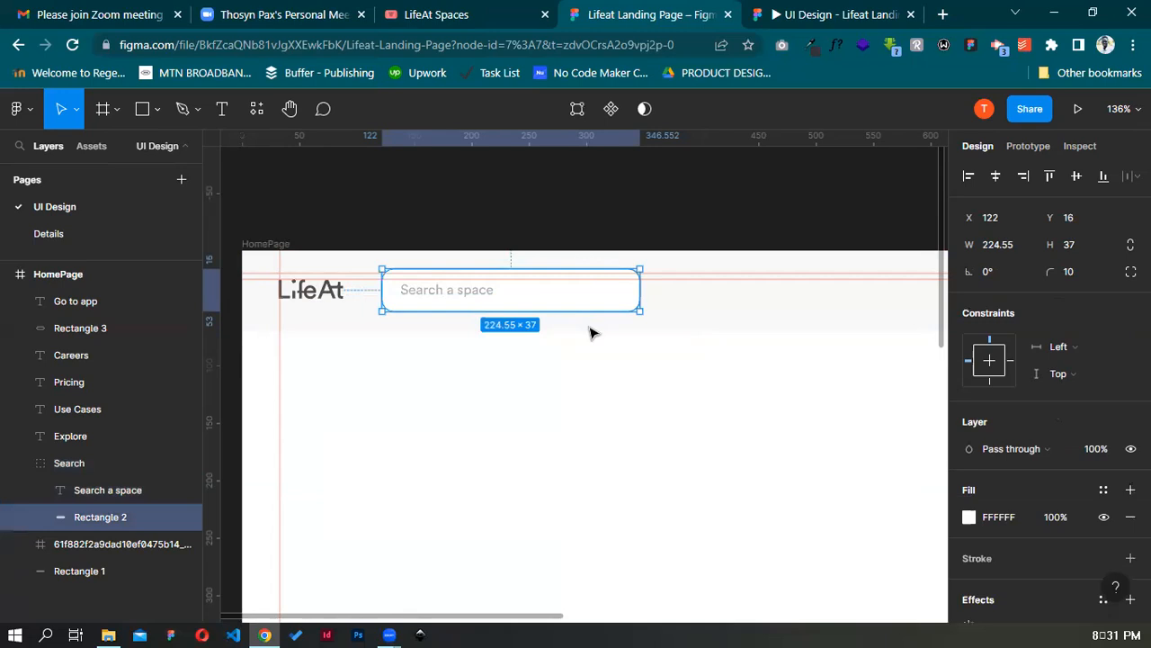
double_click(581, 312)
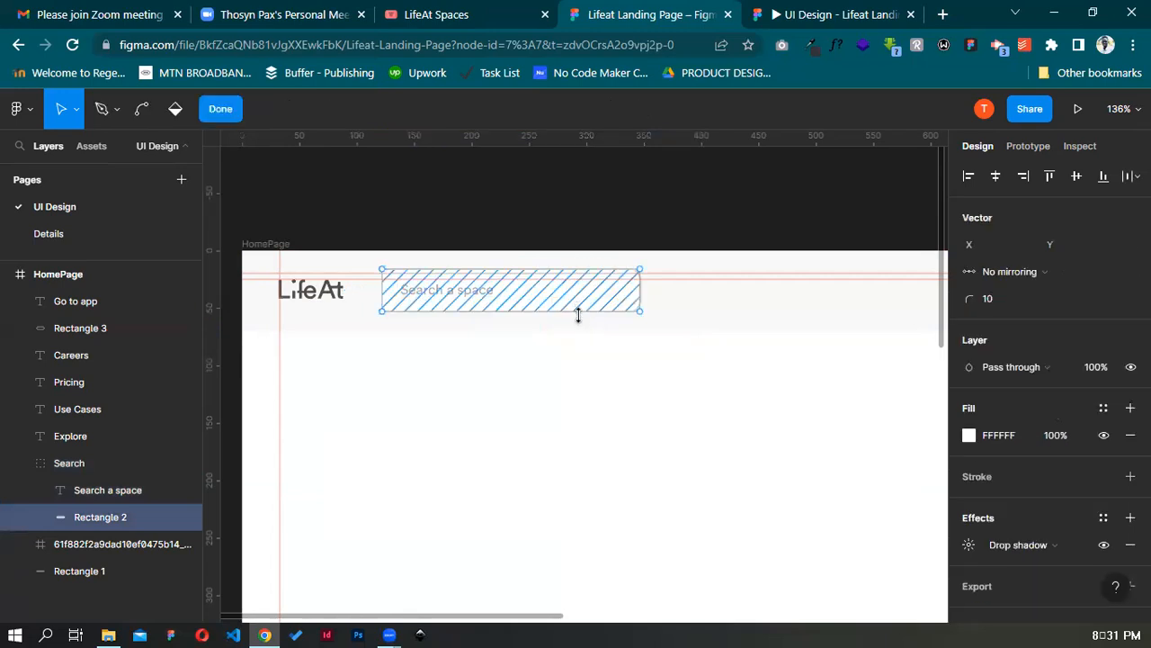
key(Escape)
key(Up)
Set the "Search a space" text size to 14, move it to X 139, Y 25, and select its parent Search group
click(116, 490)
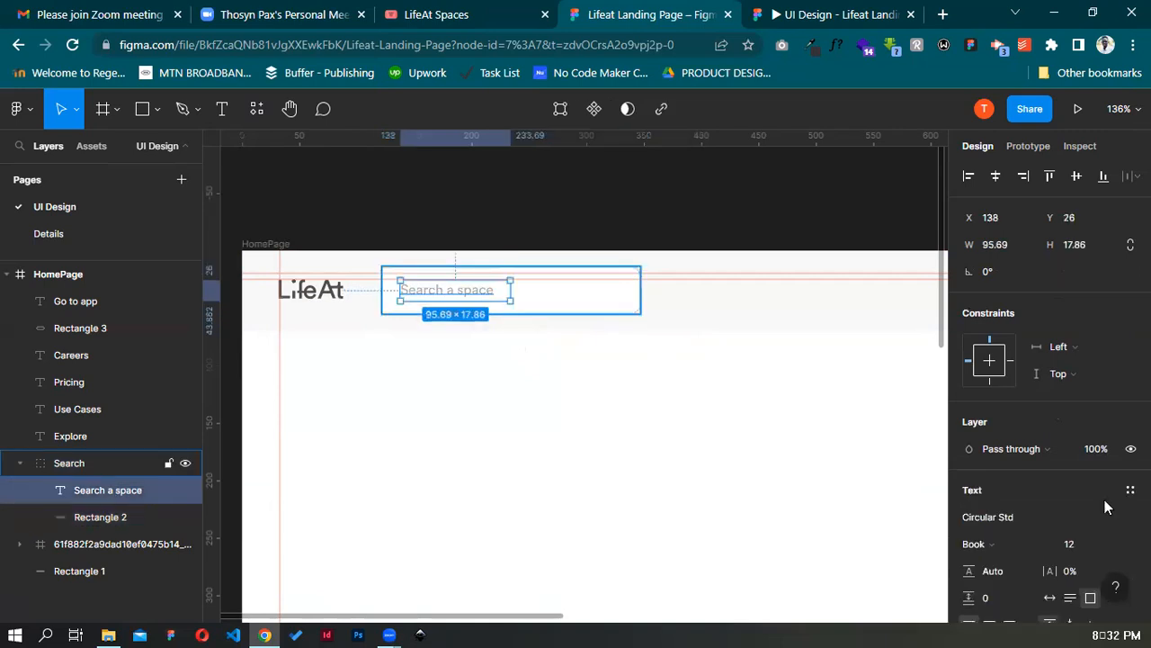
click(1095, 374)
key(Up)
key(Right)
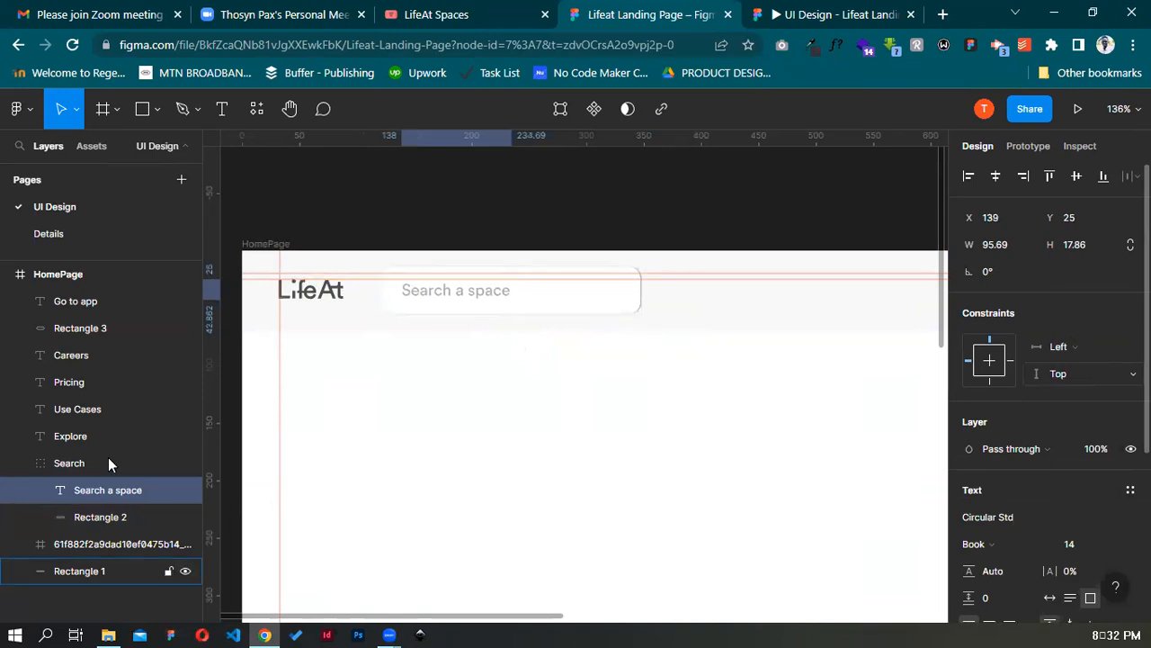
key(shift+Return)
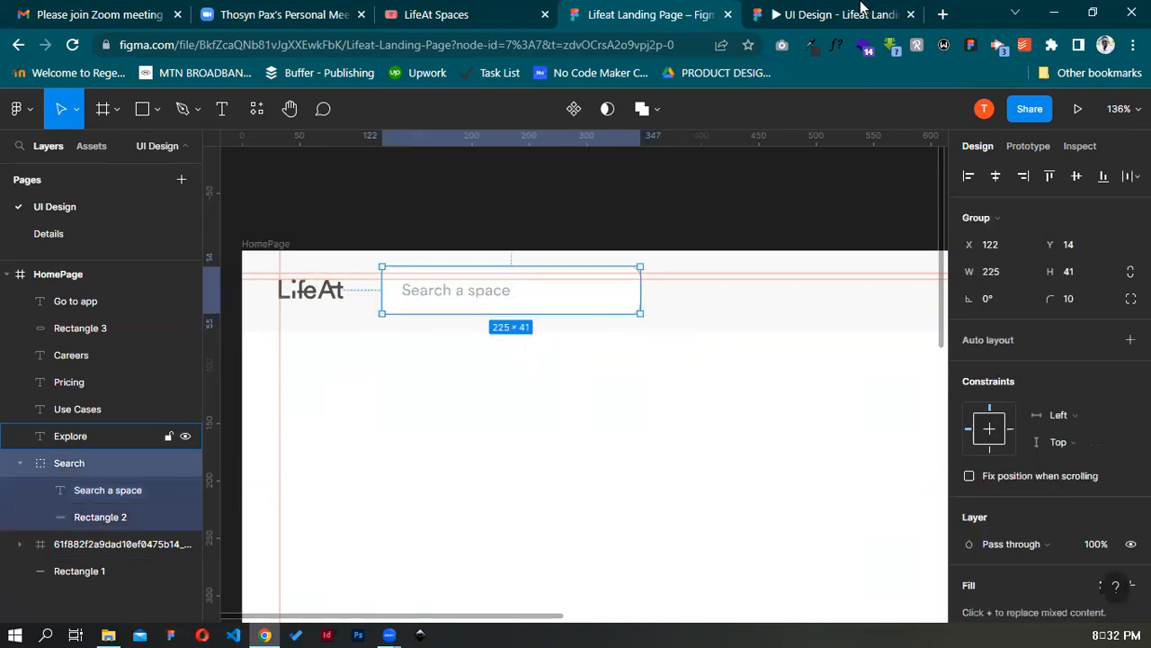
Check the resized search box and overall header layout in the prototype preview and in the full HomePage frame
click(861, 13)
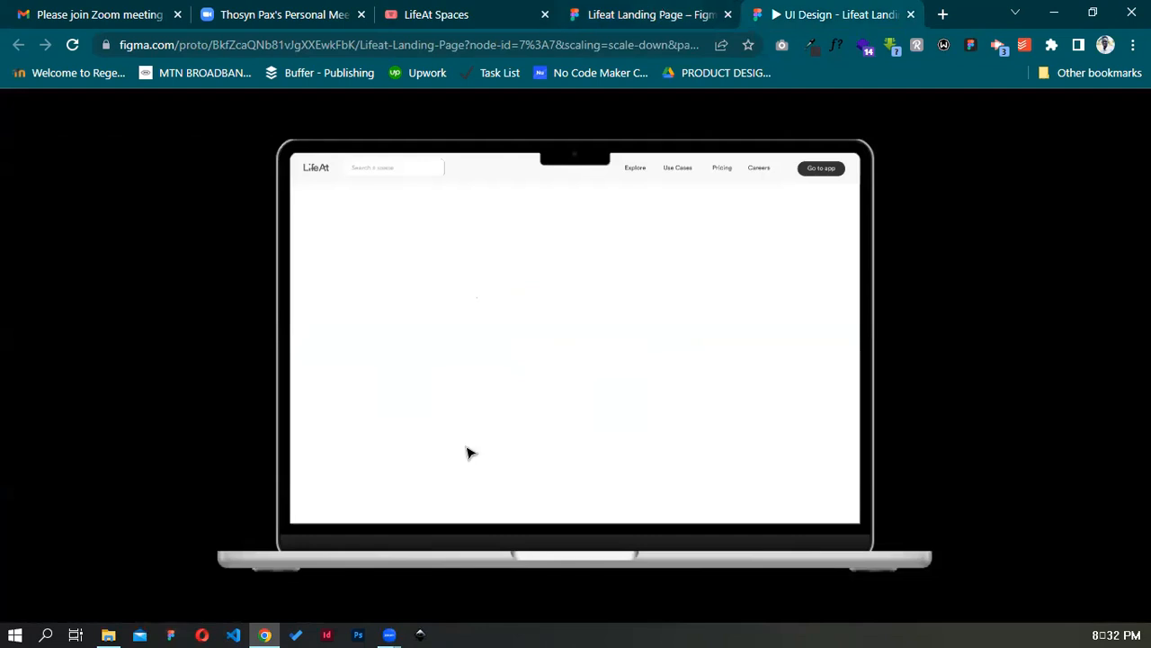
key(ctrl+shift+Tab)
scroll(465, 452, down, 3)
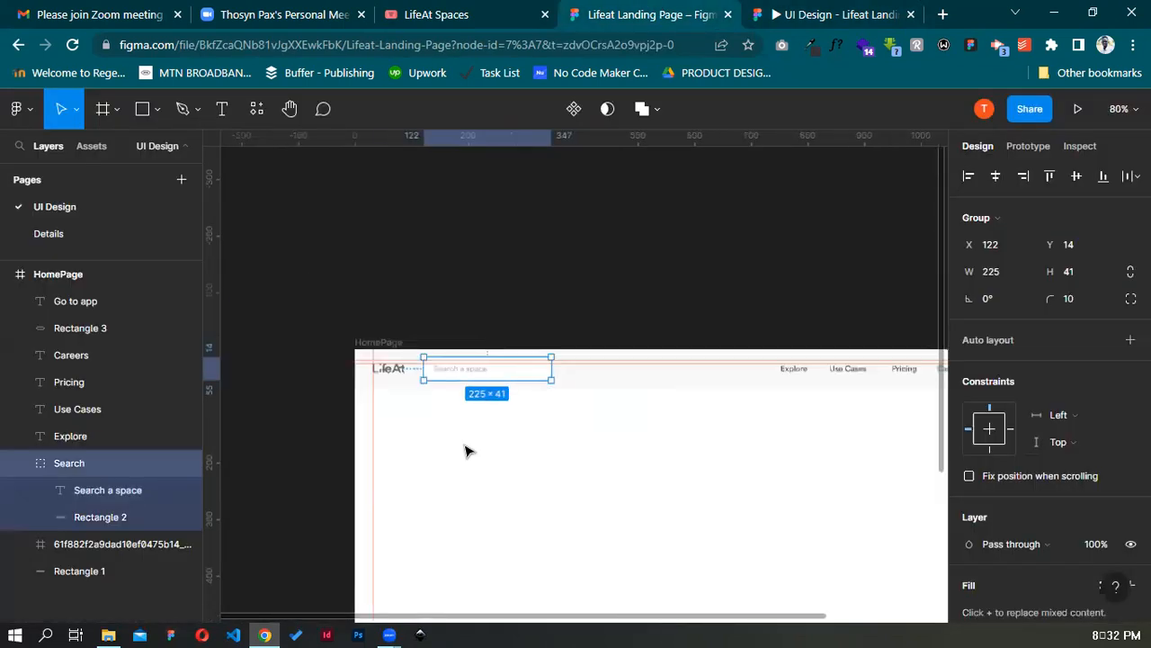
scroll(465, 452, down, 2)
scroll(614, 429, down, 2)
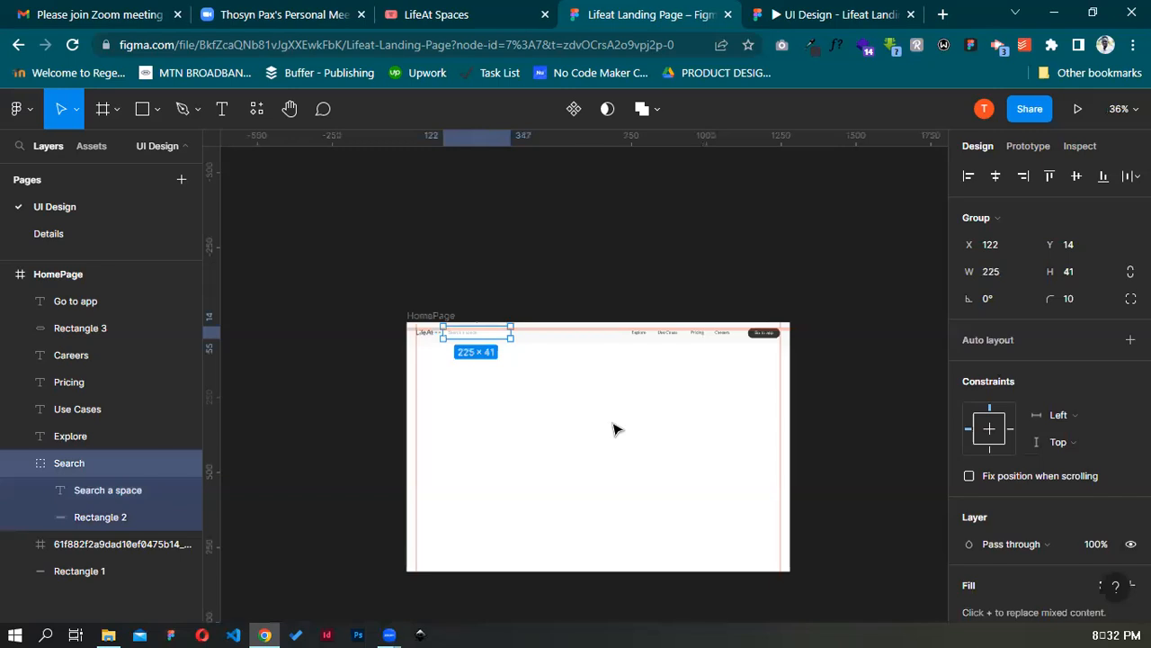
scroll(615, 429, up, 1)
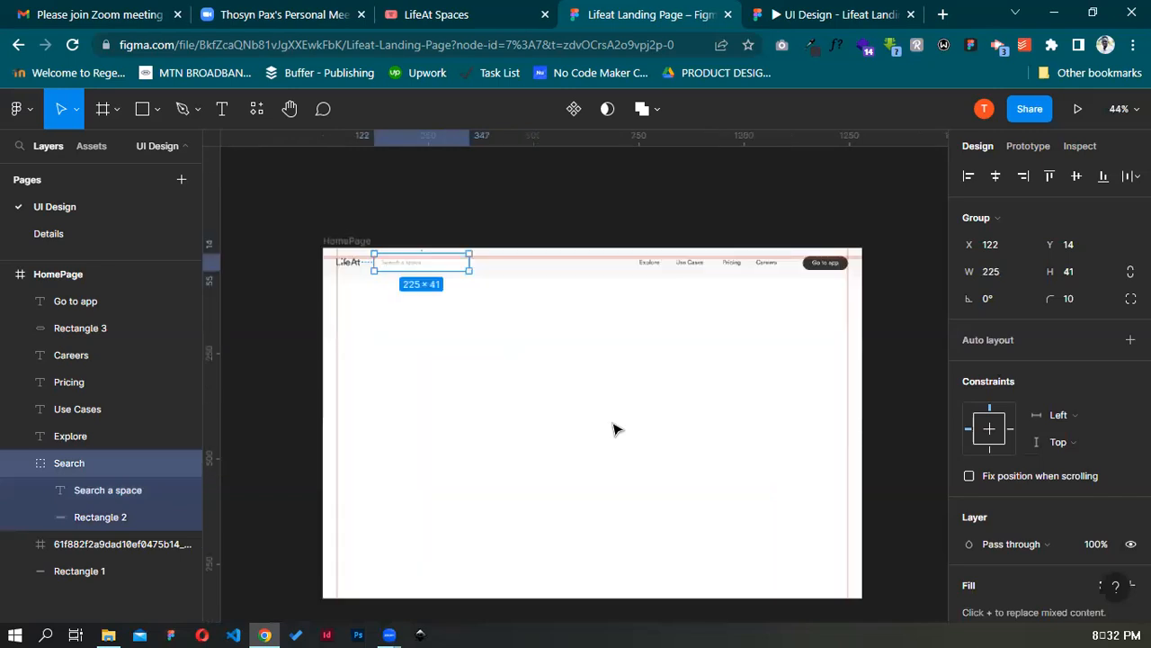
scroll(614, 430, up, 1)
scroll(615, 429, up, 1)
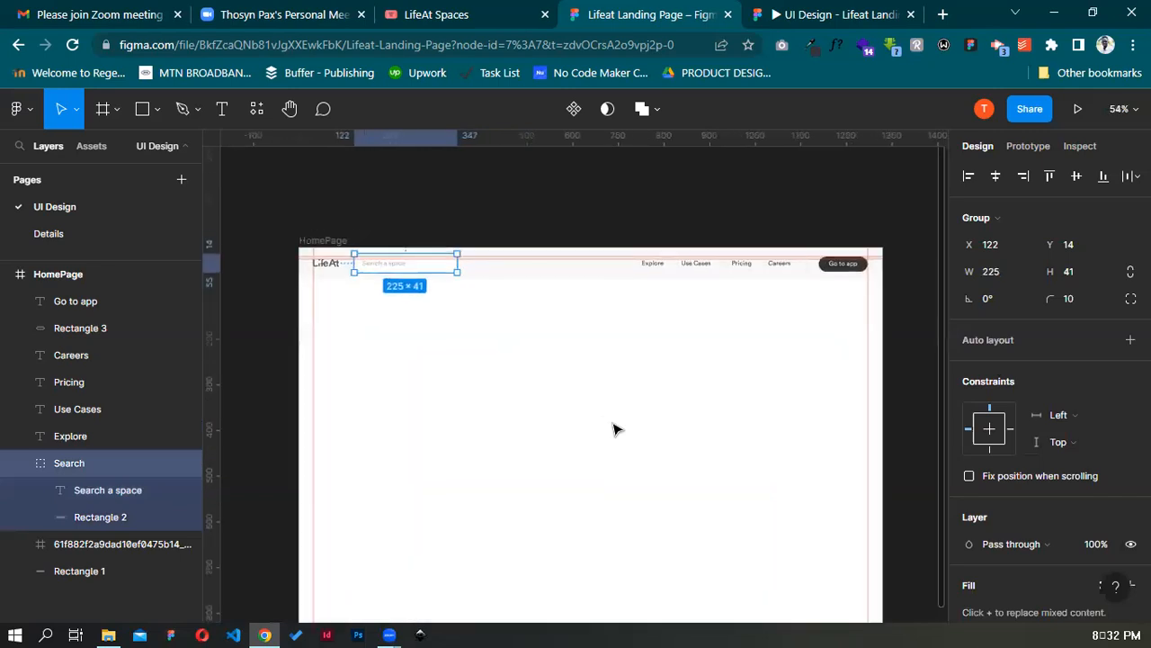
scroll(615, 429, up, 1)
scroll(615, 429, down, 2)
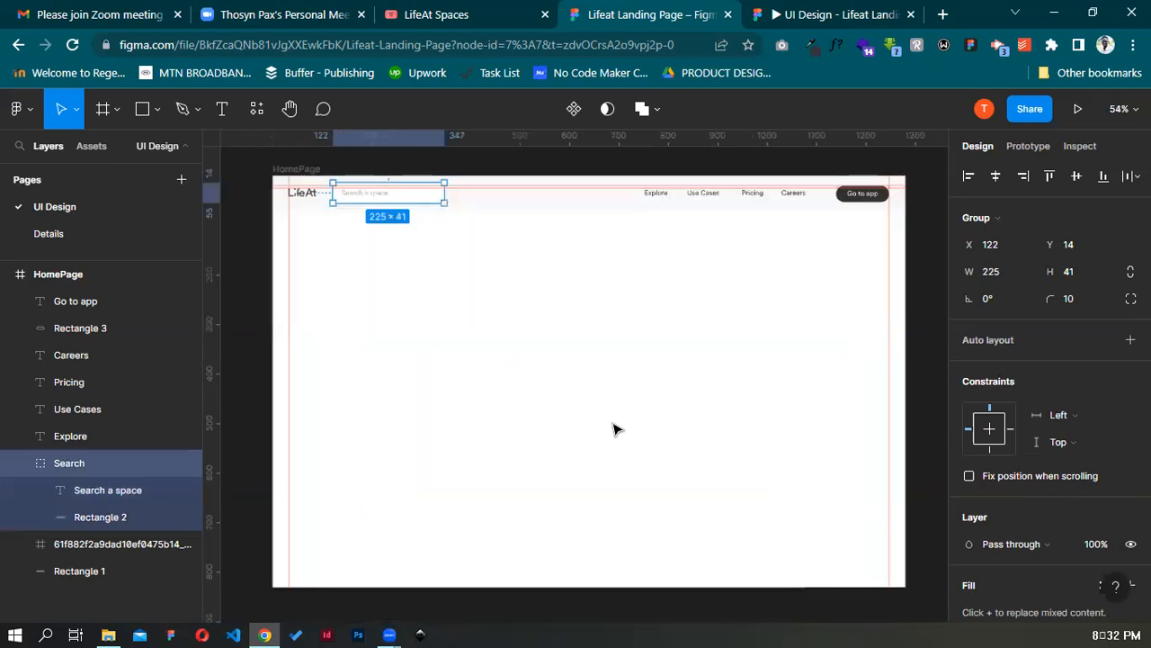
scroll(615, 429, up, 1)
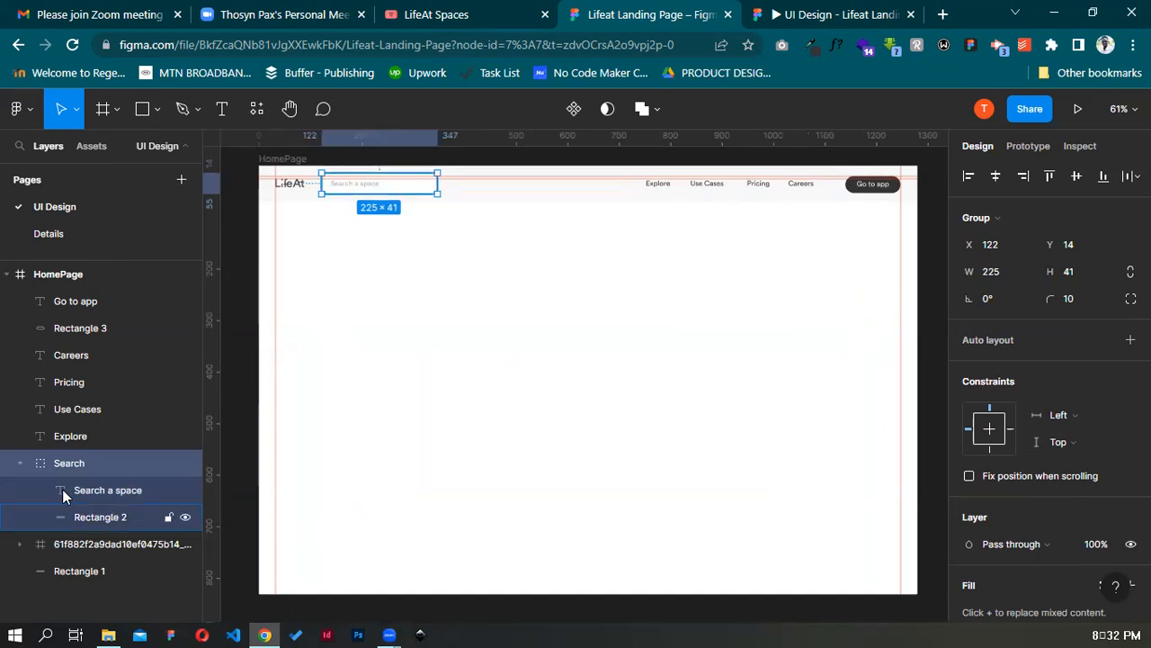
Collapse the Search group and rename the imported LifeAt logo frame as Logo
click(22, 463)
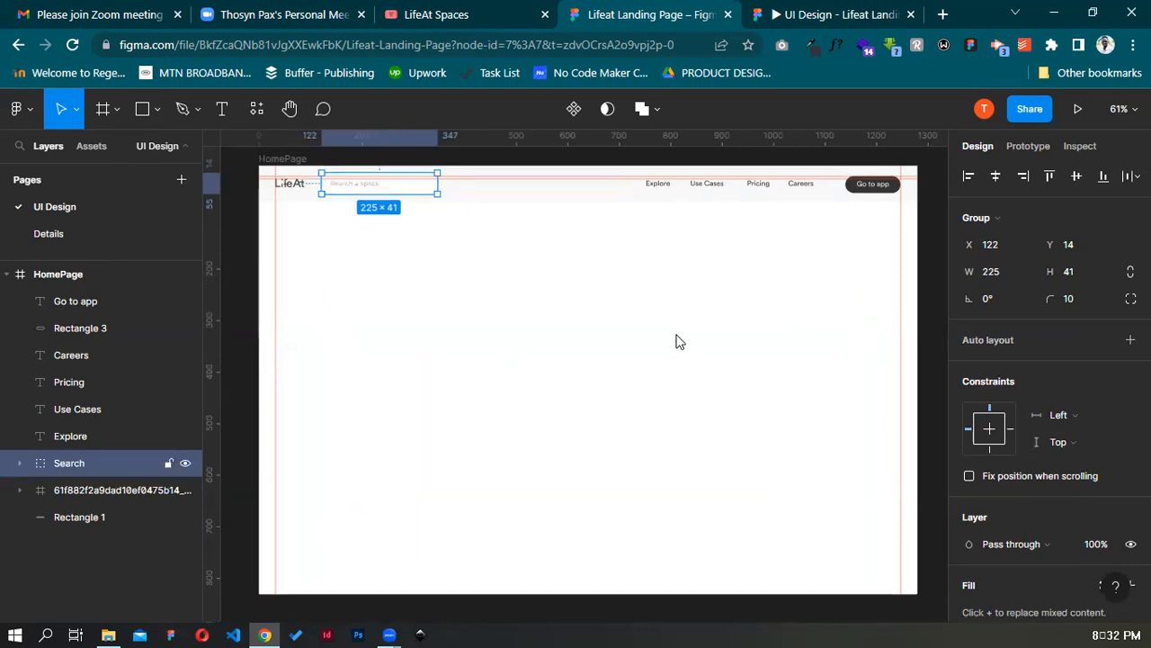
click(103, 491)
click(22, 489)
click(22, 490)
double_click(86, 489)
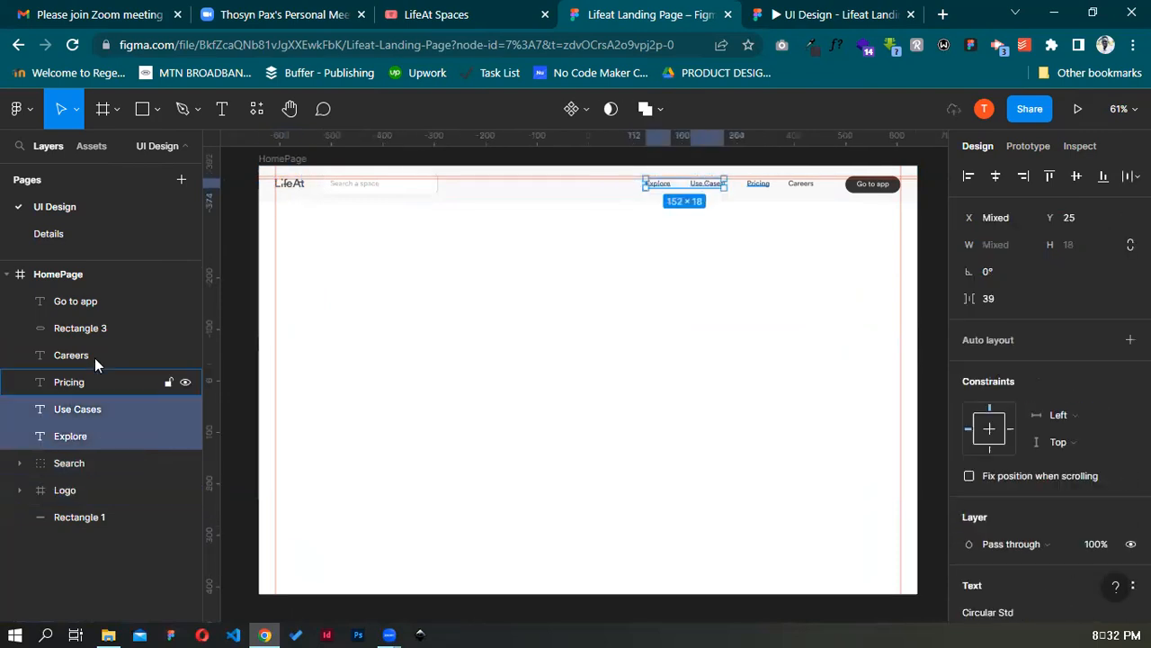
Group the Explore, Use Cases, Pricing and Careers text layers and name the group Menu
shift+click(95, 358)
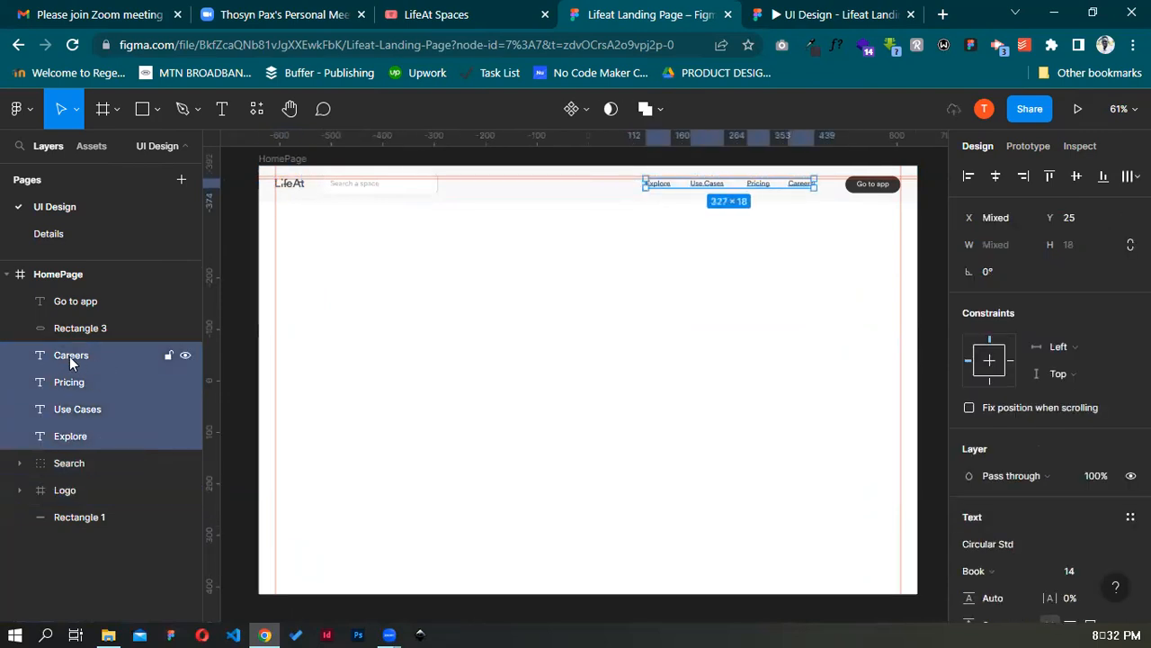
key(ctrl+g)
double_click(69, 356)
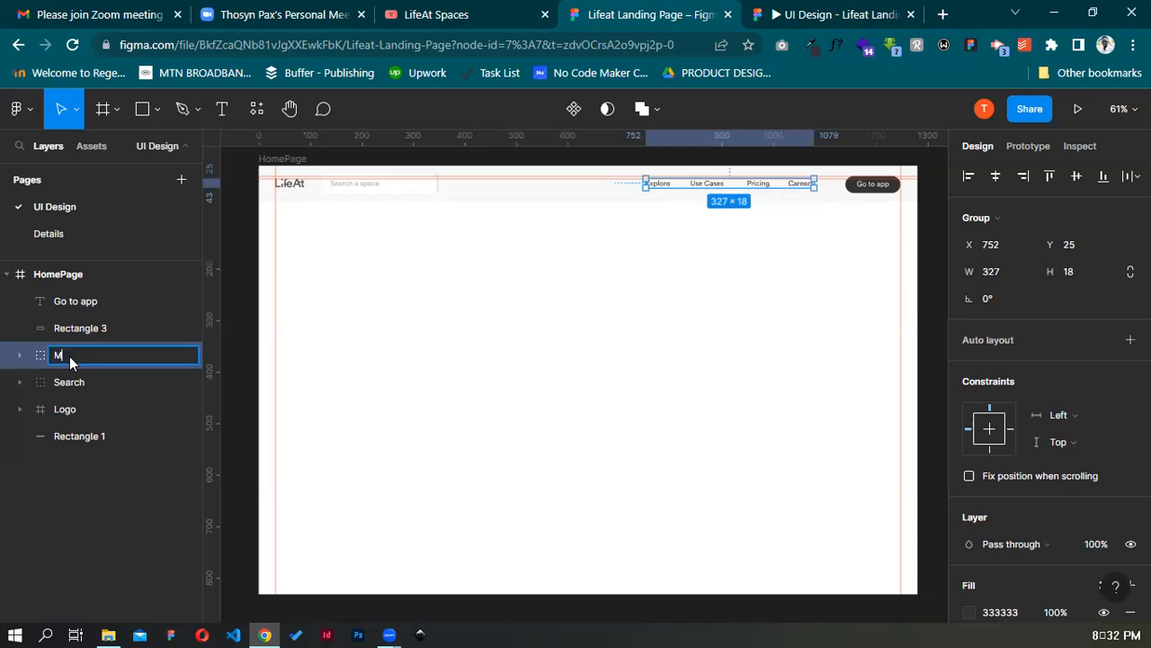
key(Return)
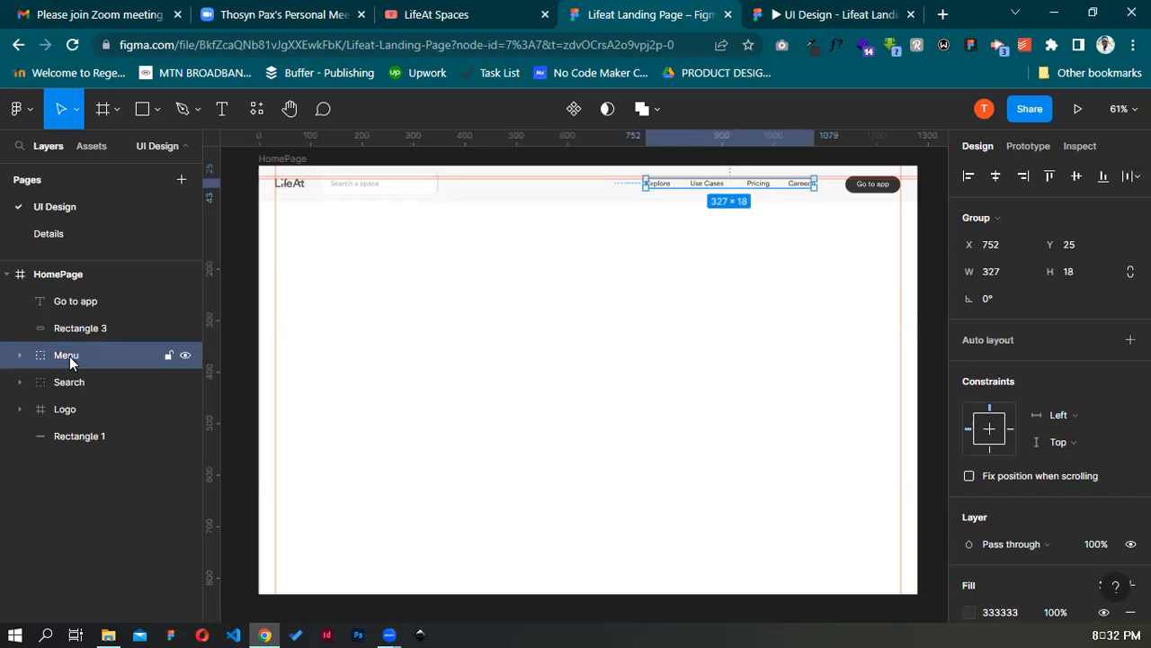
Group the "Go to app" text with its dark rounded rectangle, Rectangle 3, and name the group Button
click(90, 330)
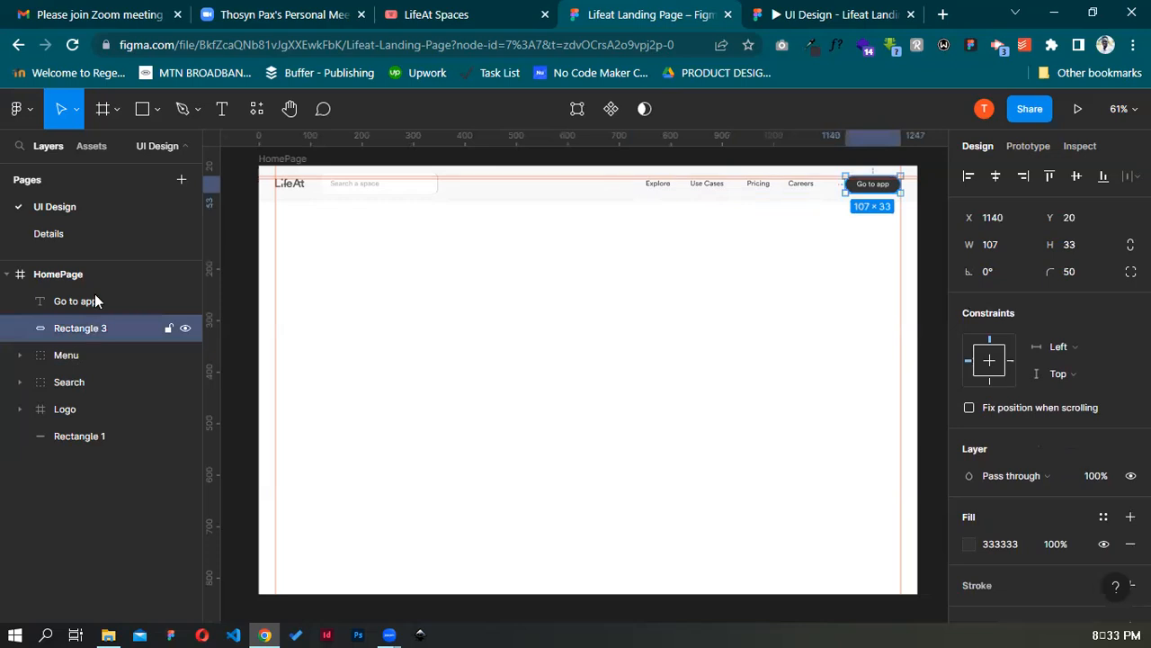
shift+click(94, 300)
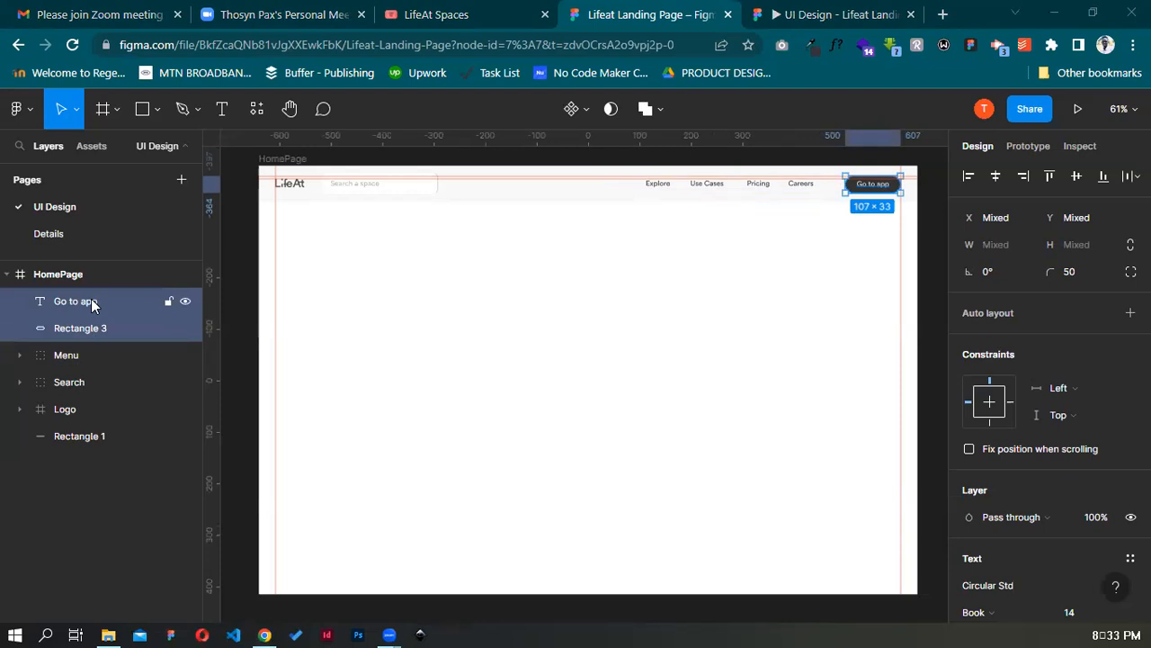
click(91, 300)
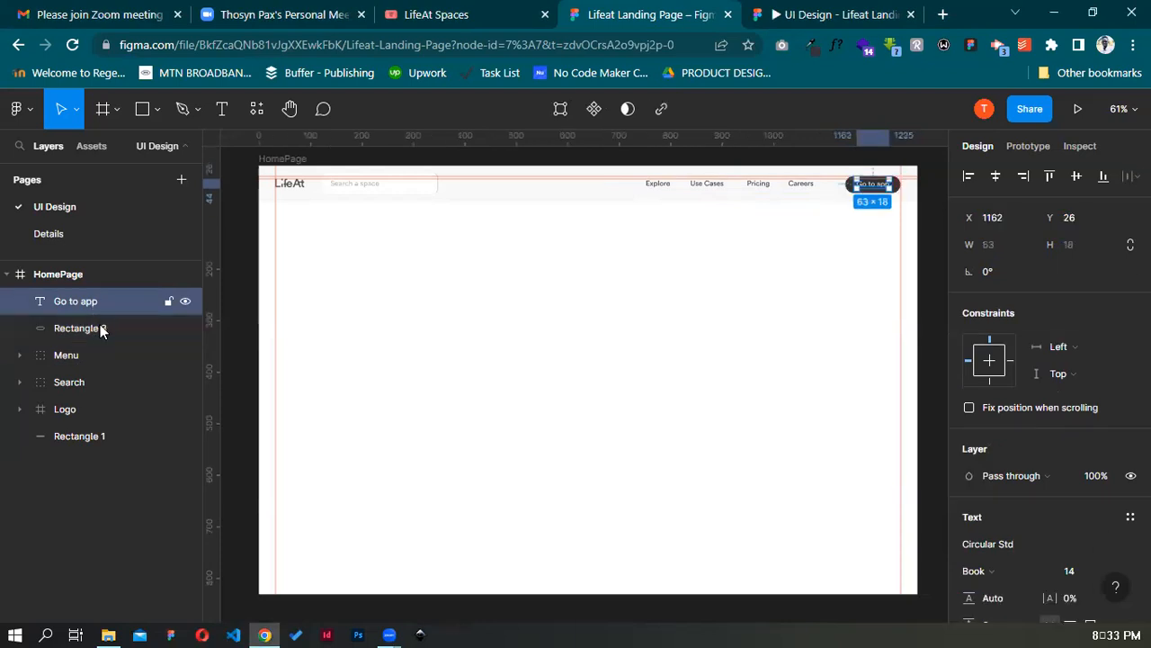
shift+click(102, 330)
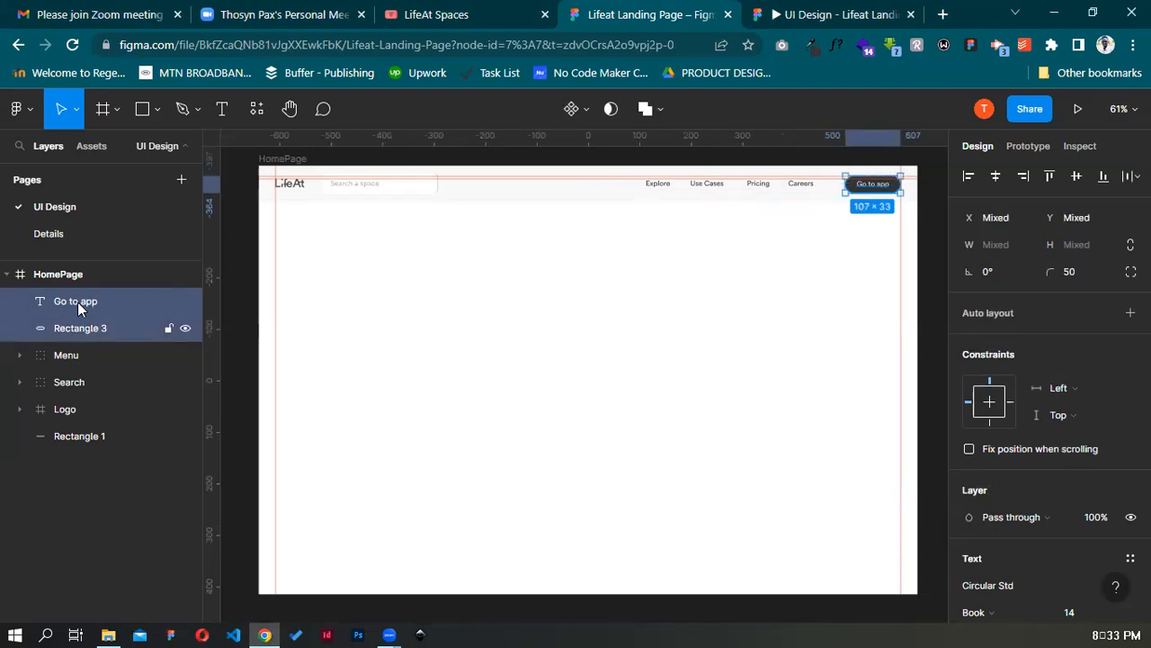
key(ctrl+g)
double_click(78, 301)
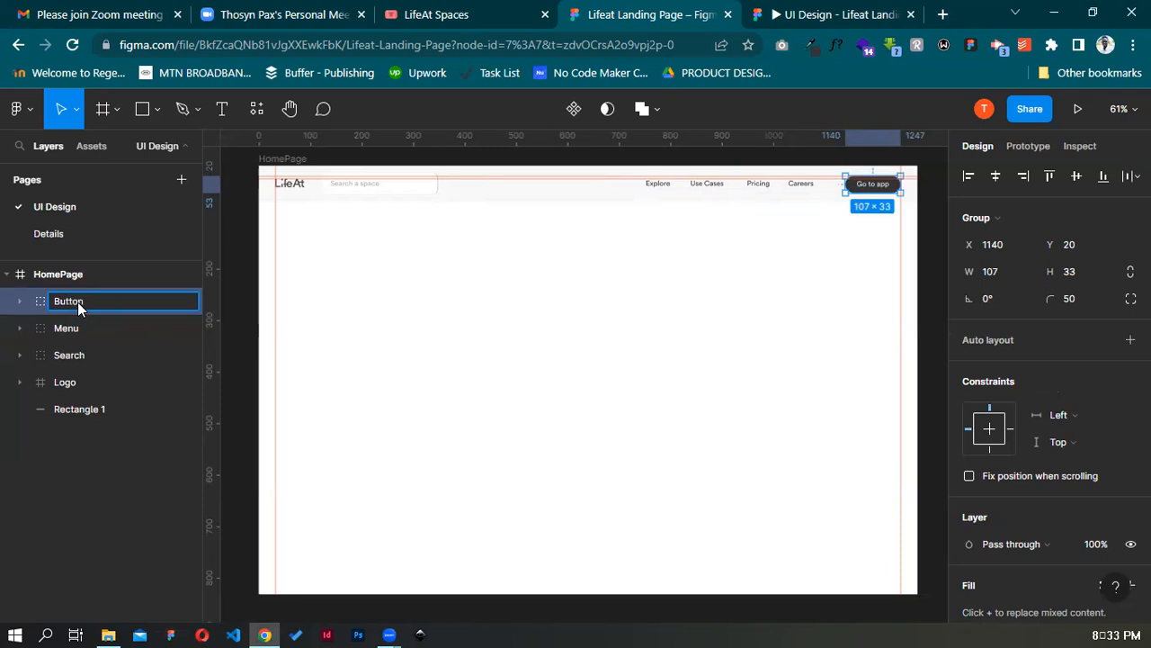
key(Return)
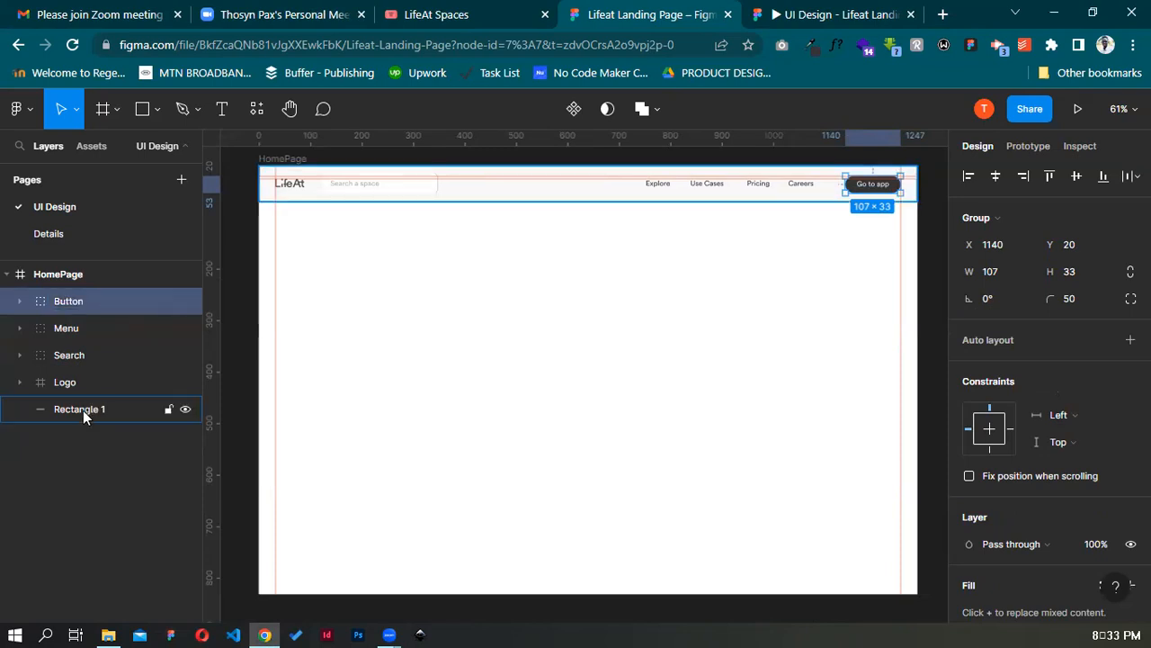
Rename Rectangle 1 as bg, and group it with Button, Menu, Search and Logo under the name Top Header
double_click(85, 410)
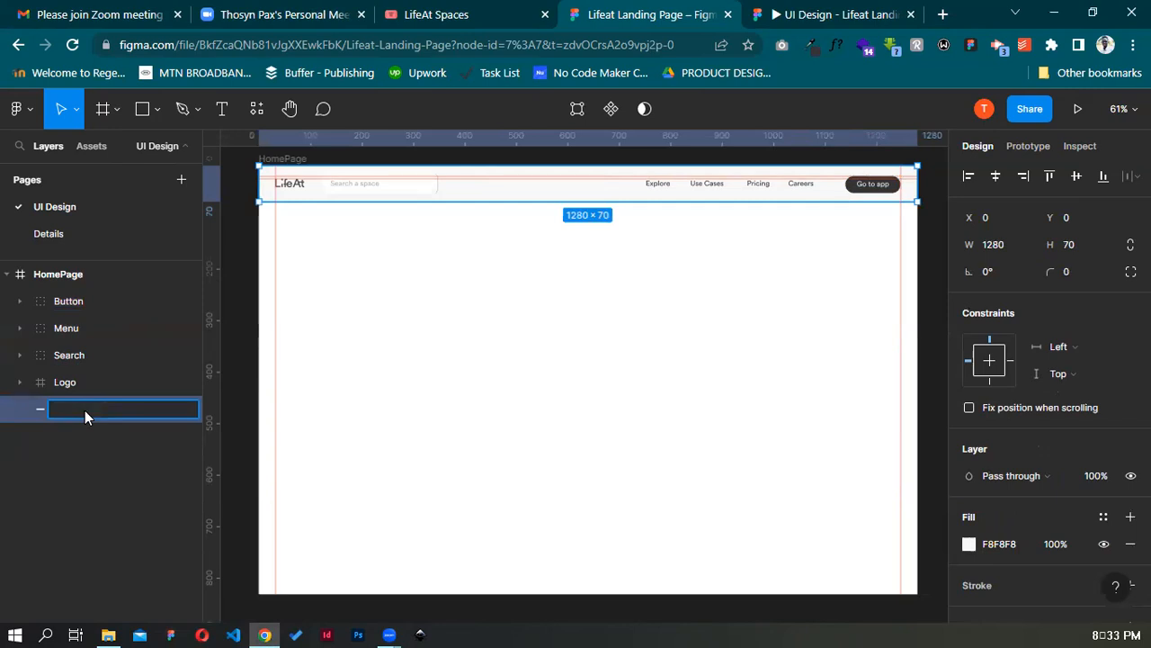
key(Return)
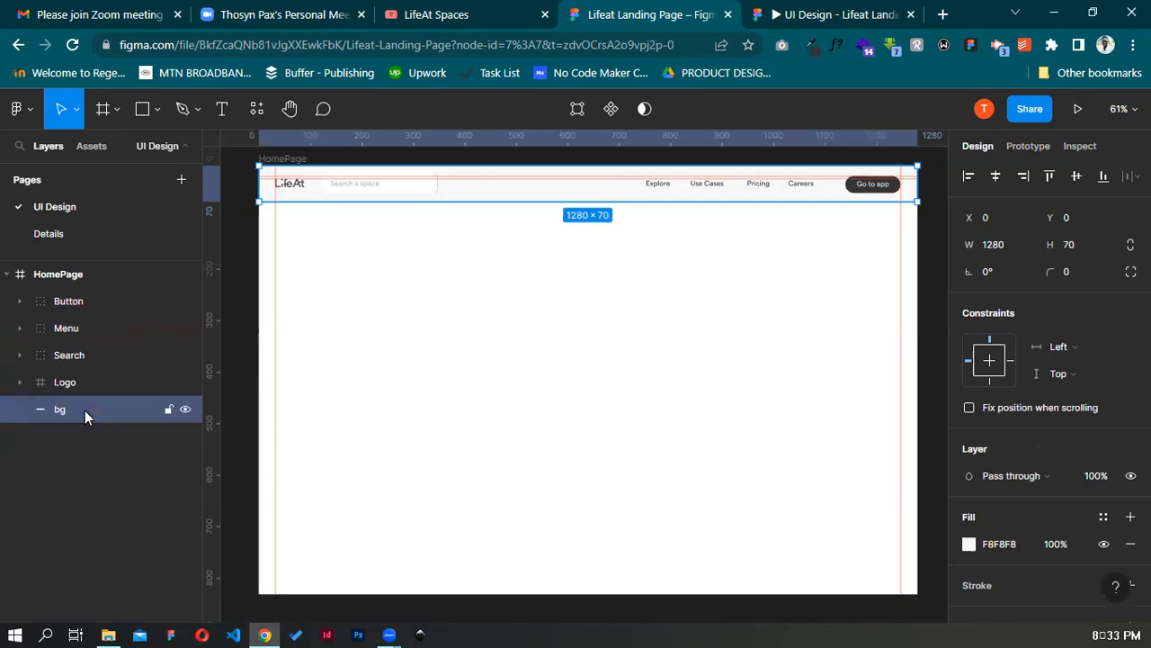
click(54, 301)
shift+click(78, 326)
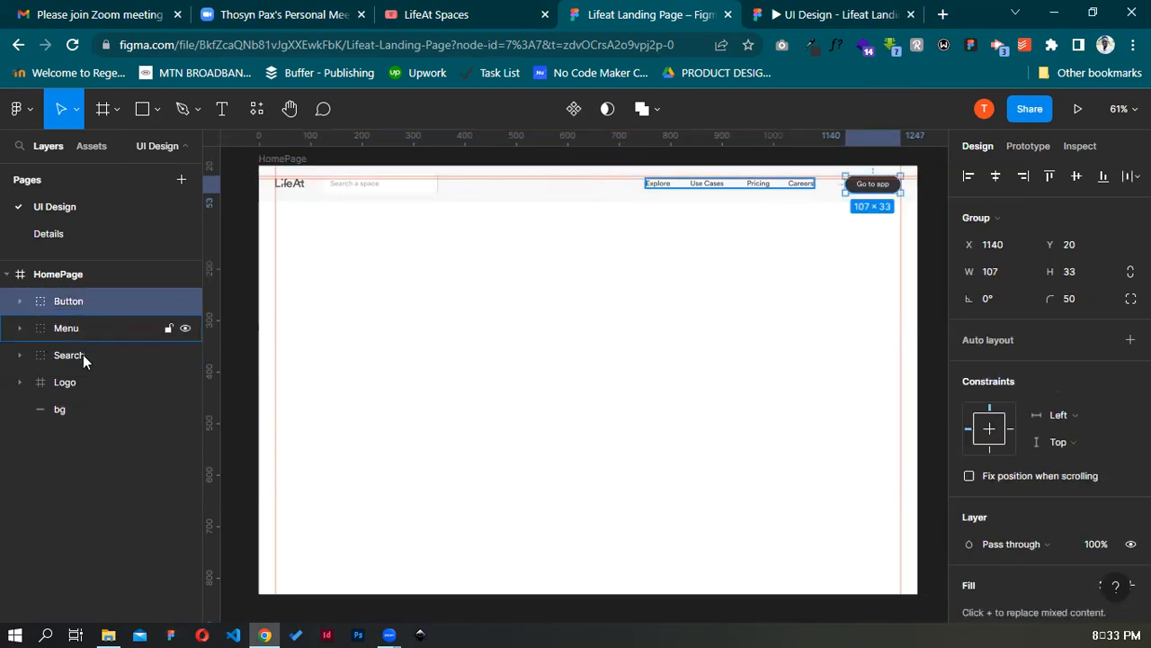
shift+click(82, 410)
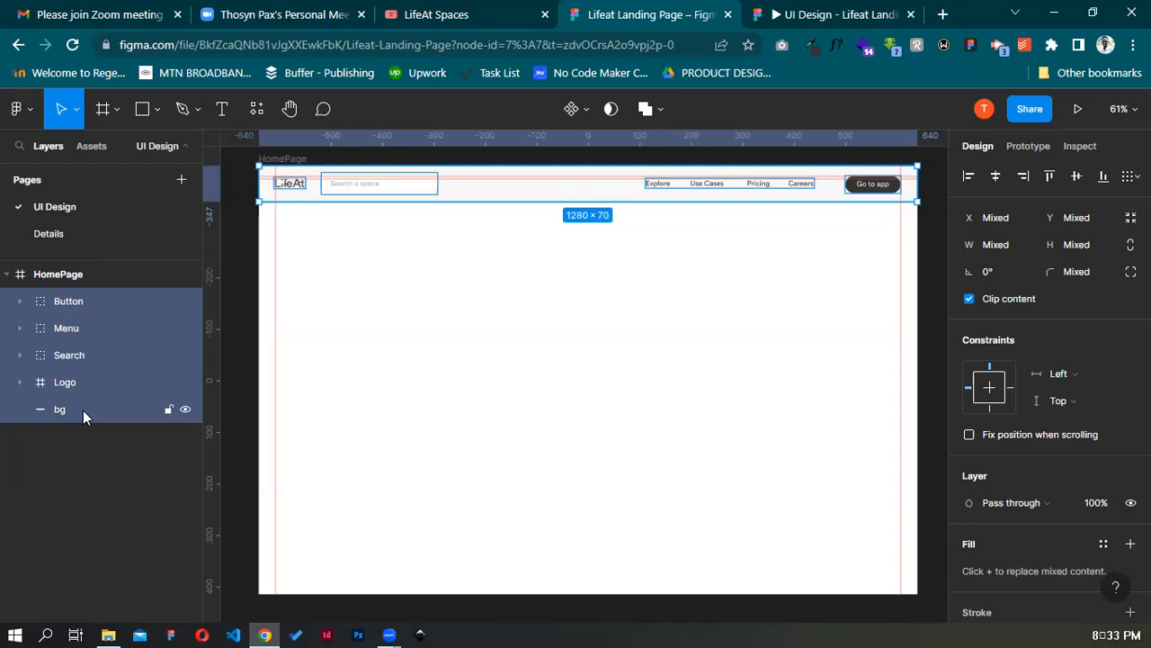
key(ctrl+g)
double_click(76, 303)
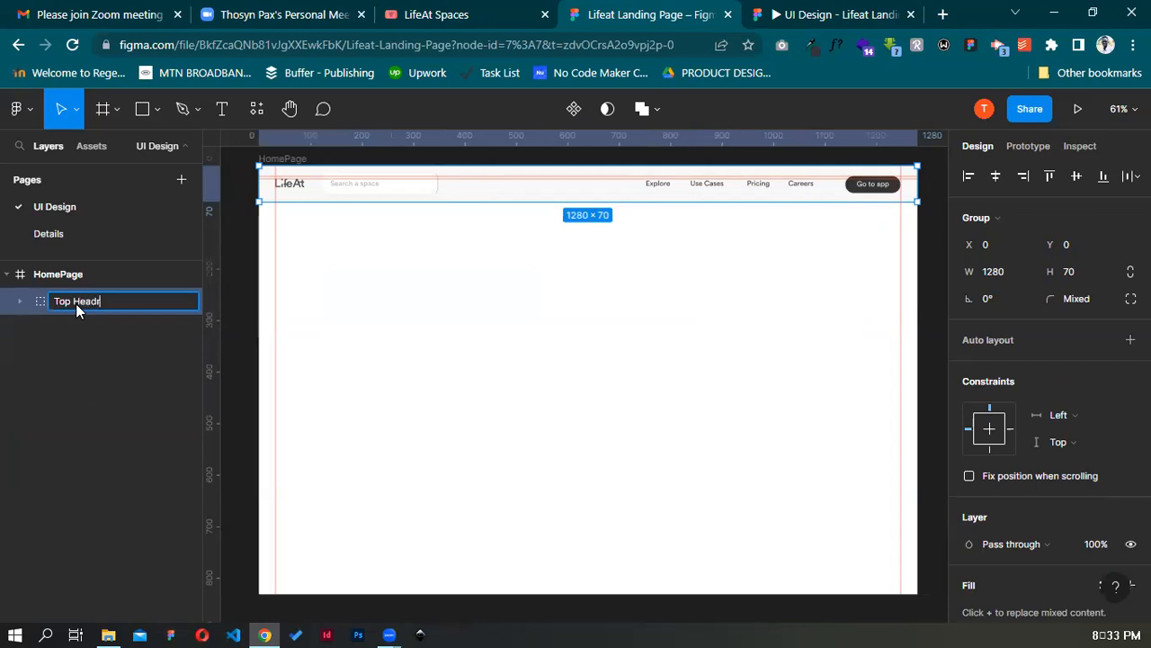
text(er)
key(Return)
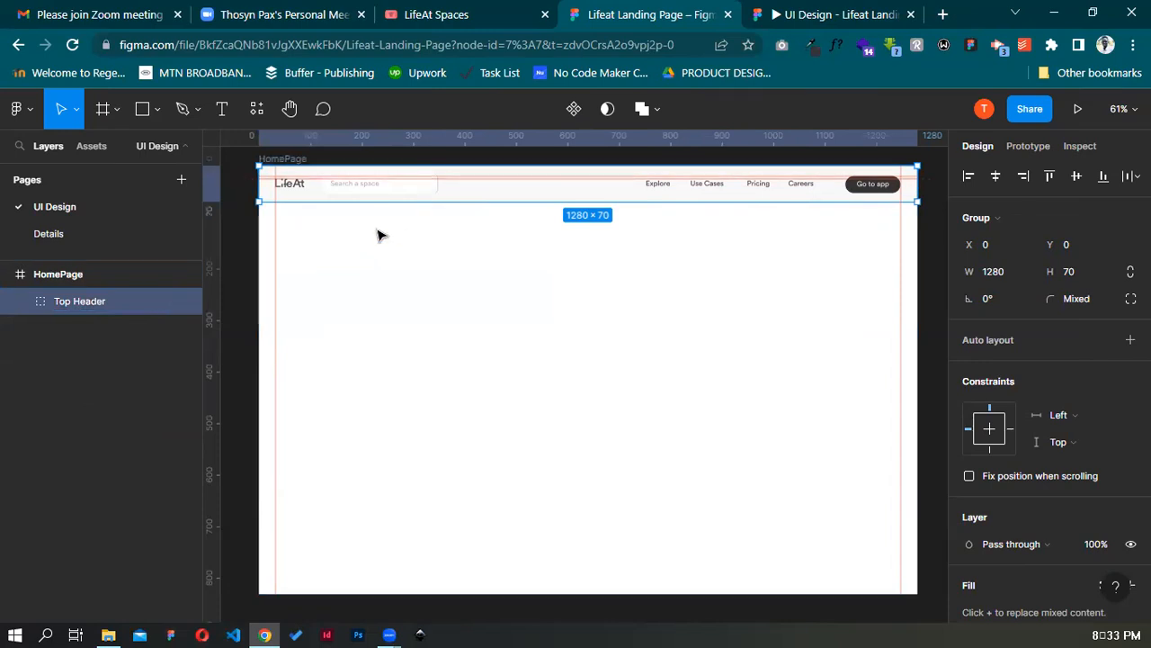
Inspect the header up close and review the layers nested in the Top Header and Menu groups
ctrl+scroll(450, 212, up, 5)
scroll(360, 234, up, 3)
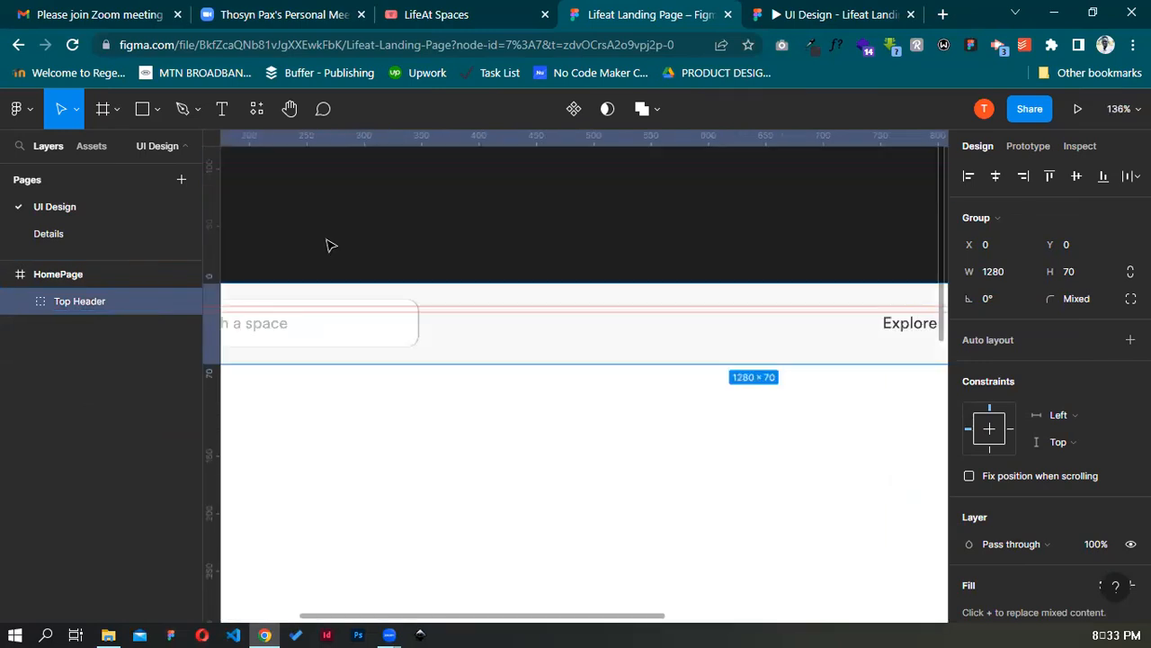
scroll(768, 265, right, 5)
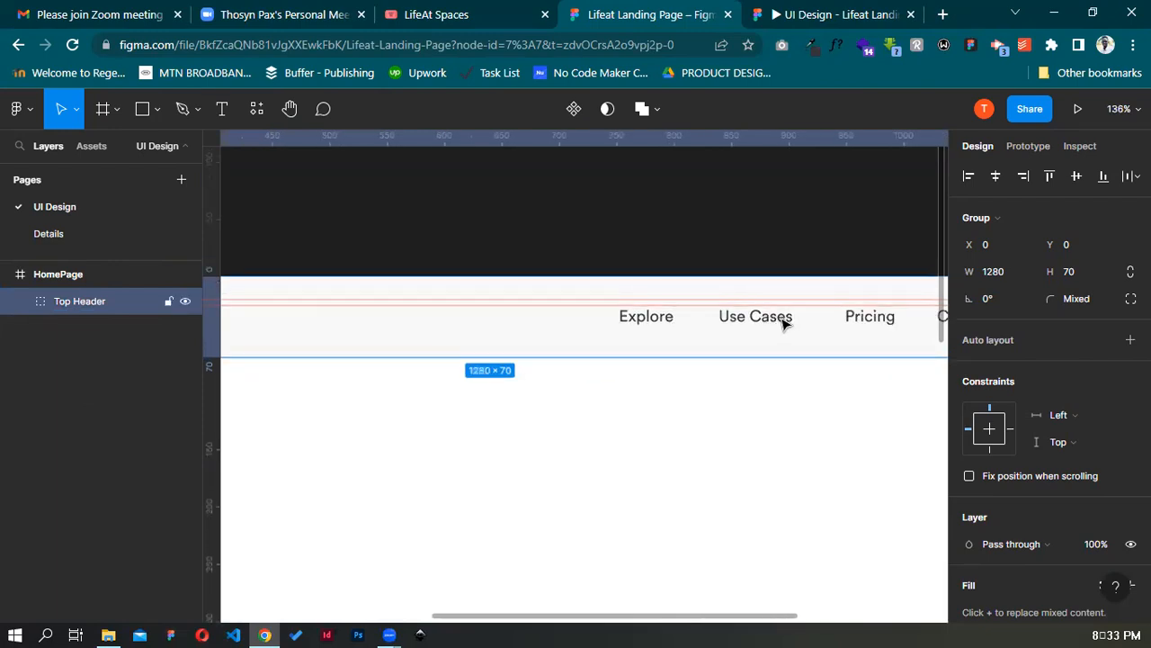
click(19, 302)
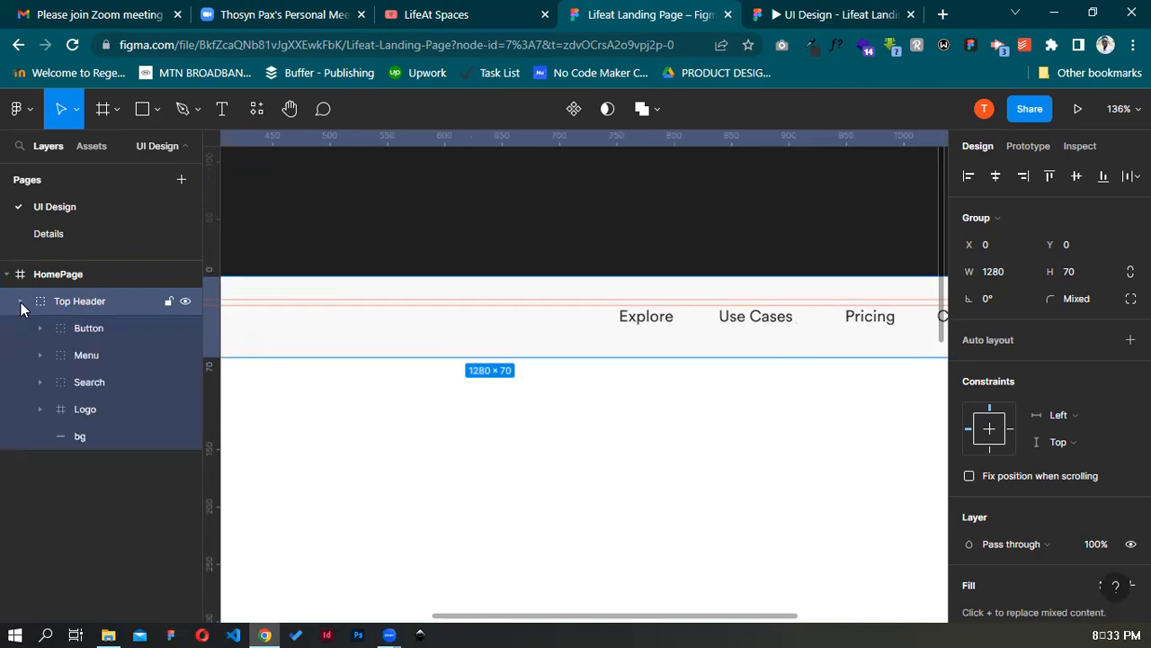
click(39, 355)
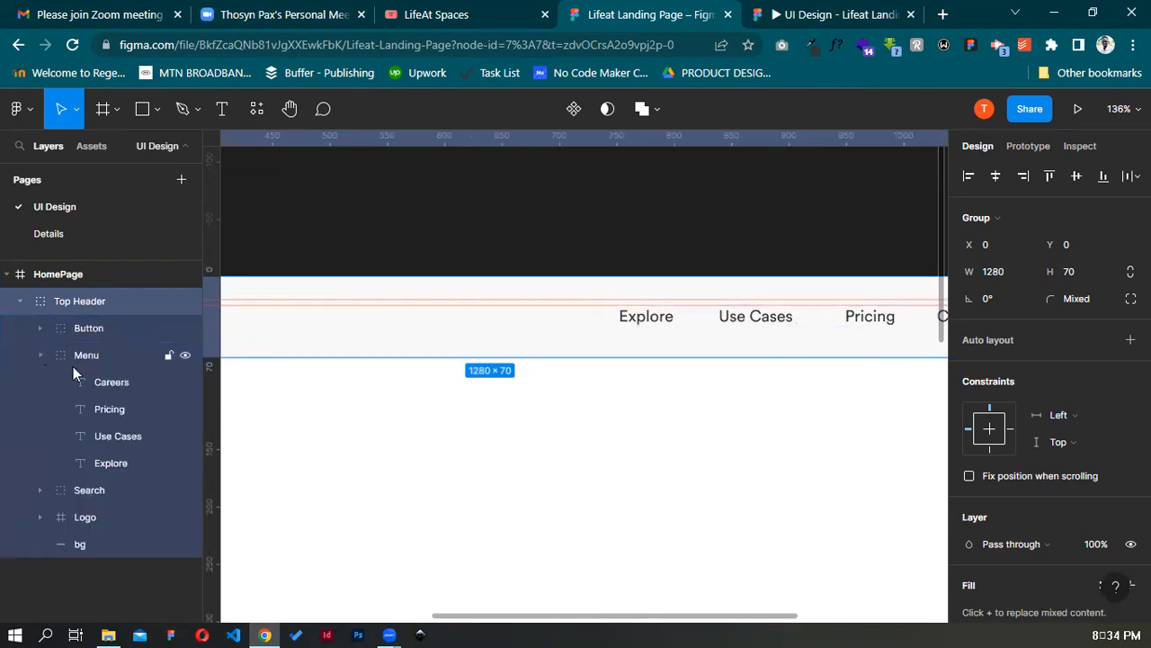
click(22, 301)
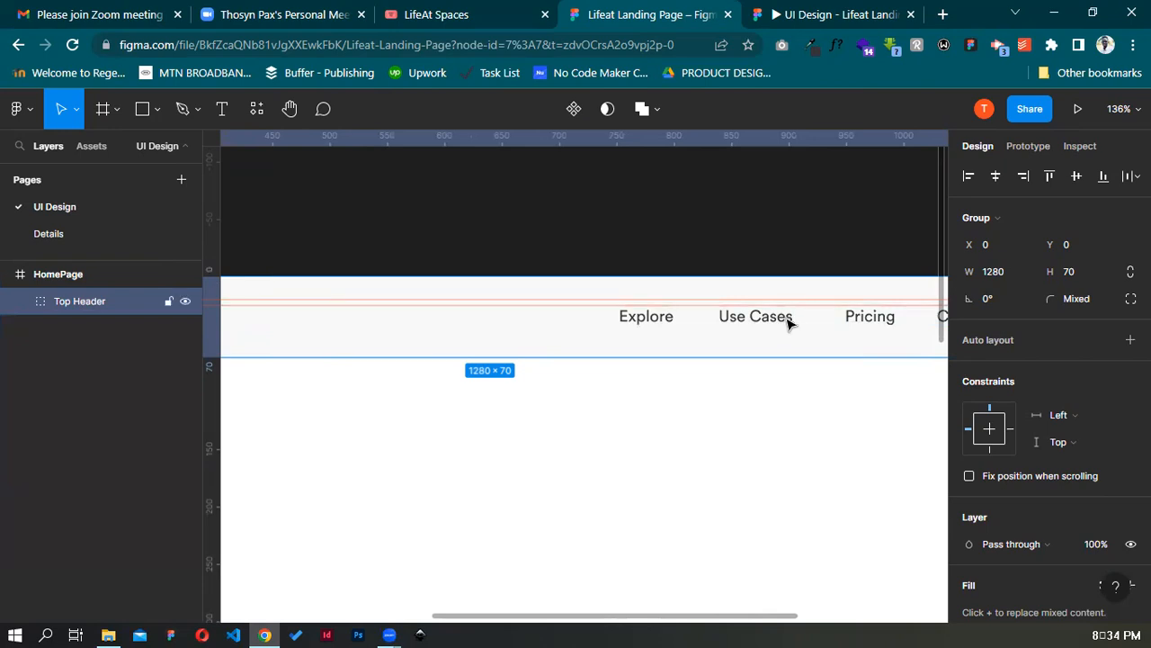
Locate the Use Cases text within its nested groups from the canvas, and collapse the Menu and Top Header groups
double_click(787, 324)
double_click(788, 322)
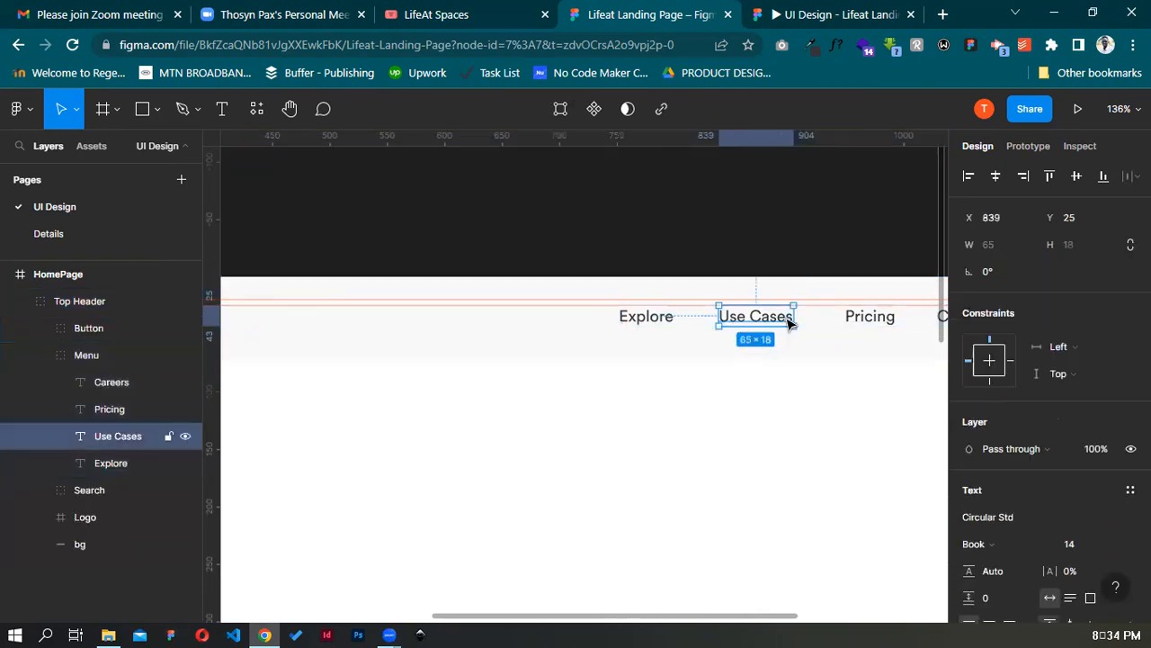
double_click(785, 313)
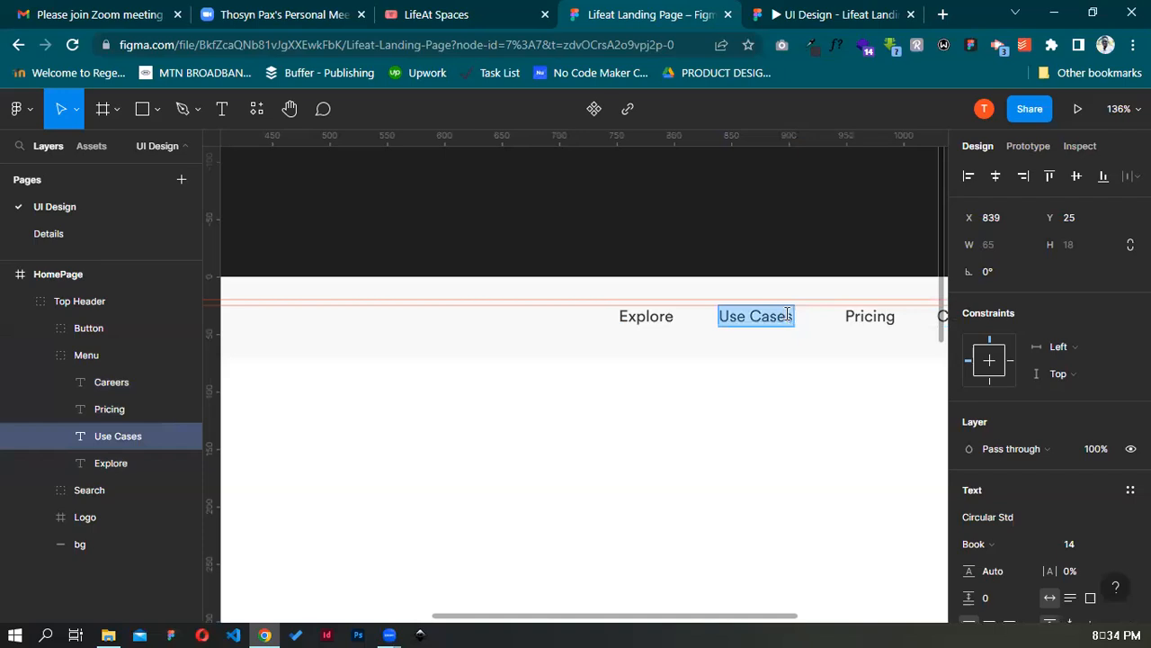
key(Escape)
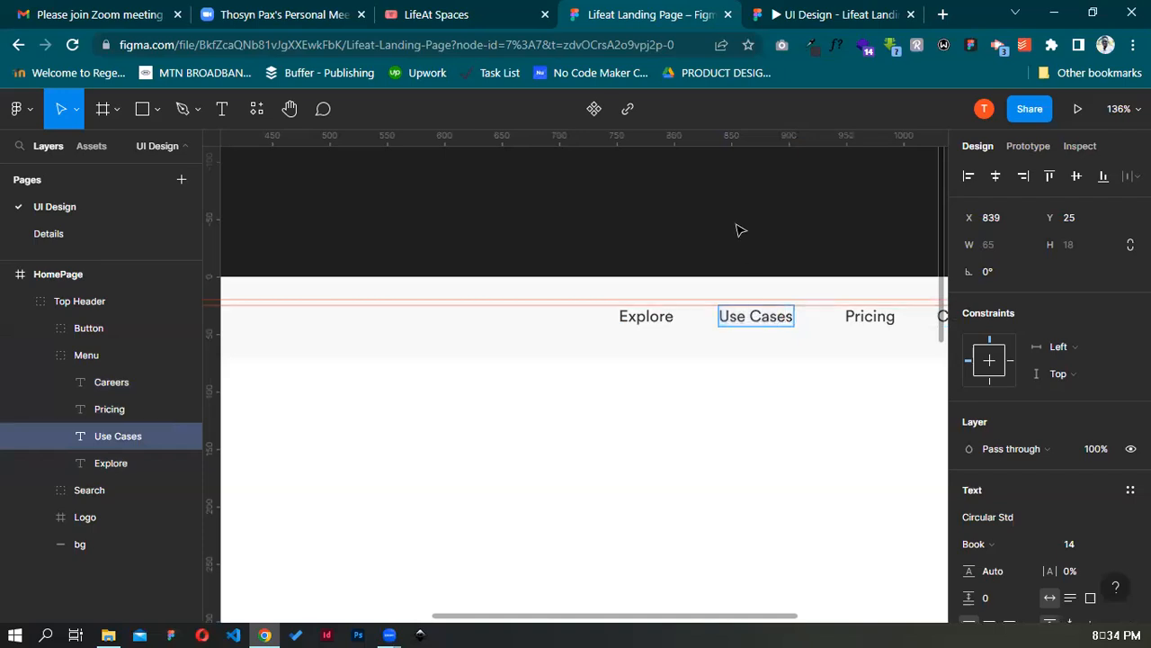
key(Escape)
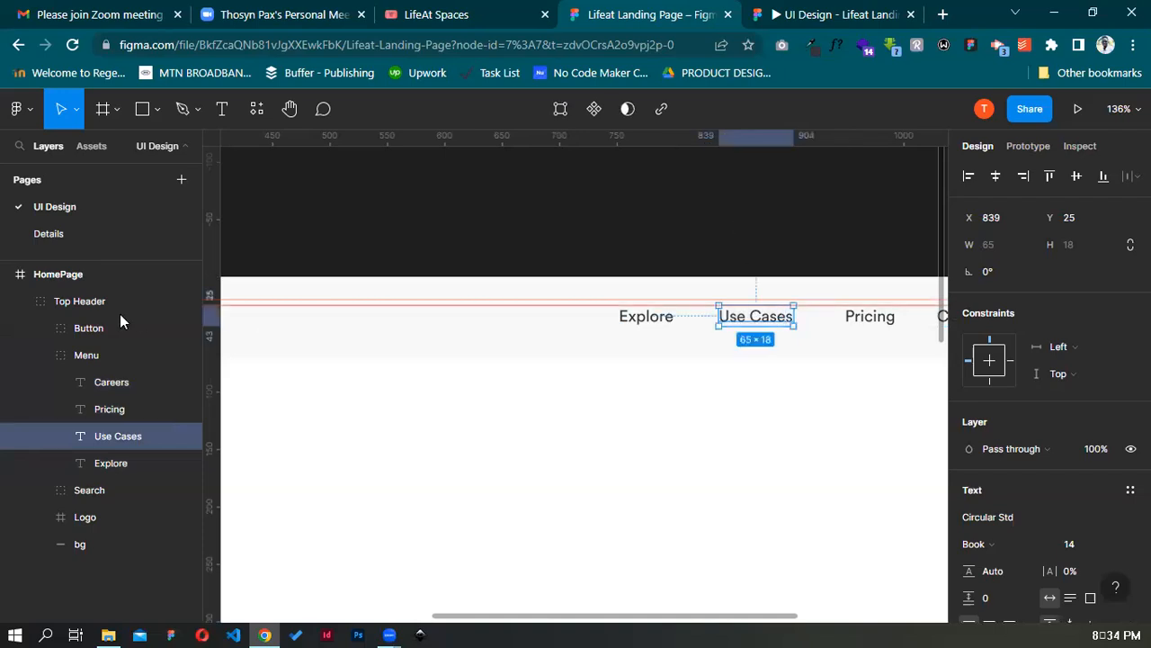
click(41, 355)
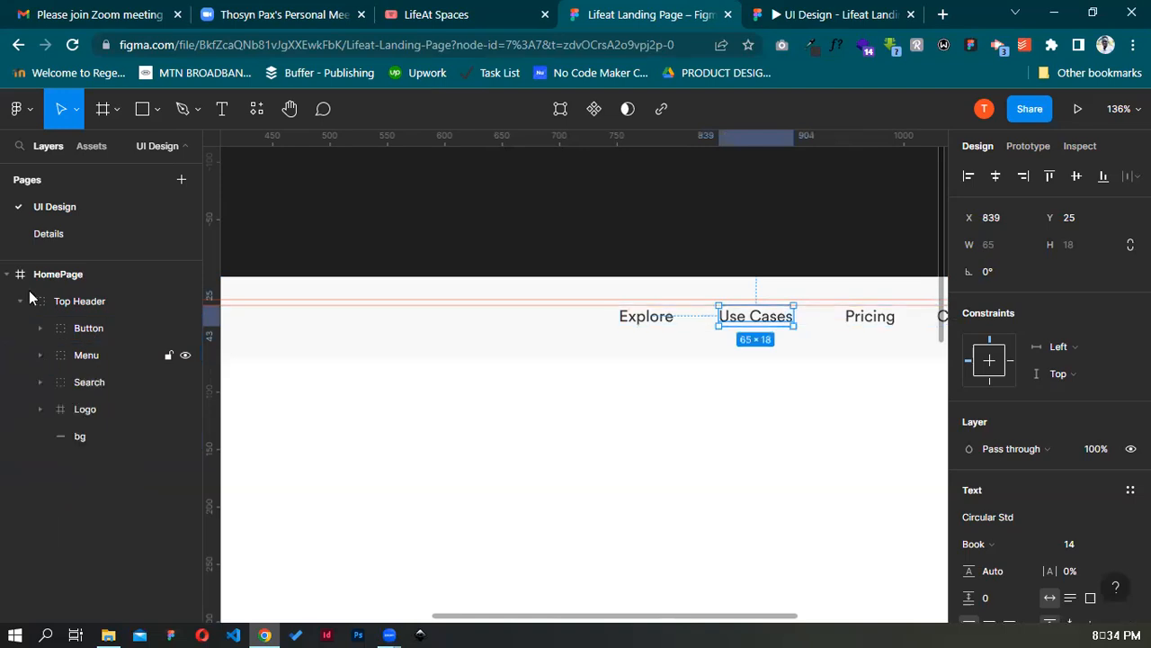
click(20, 301)
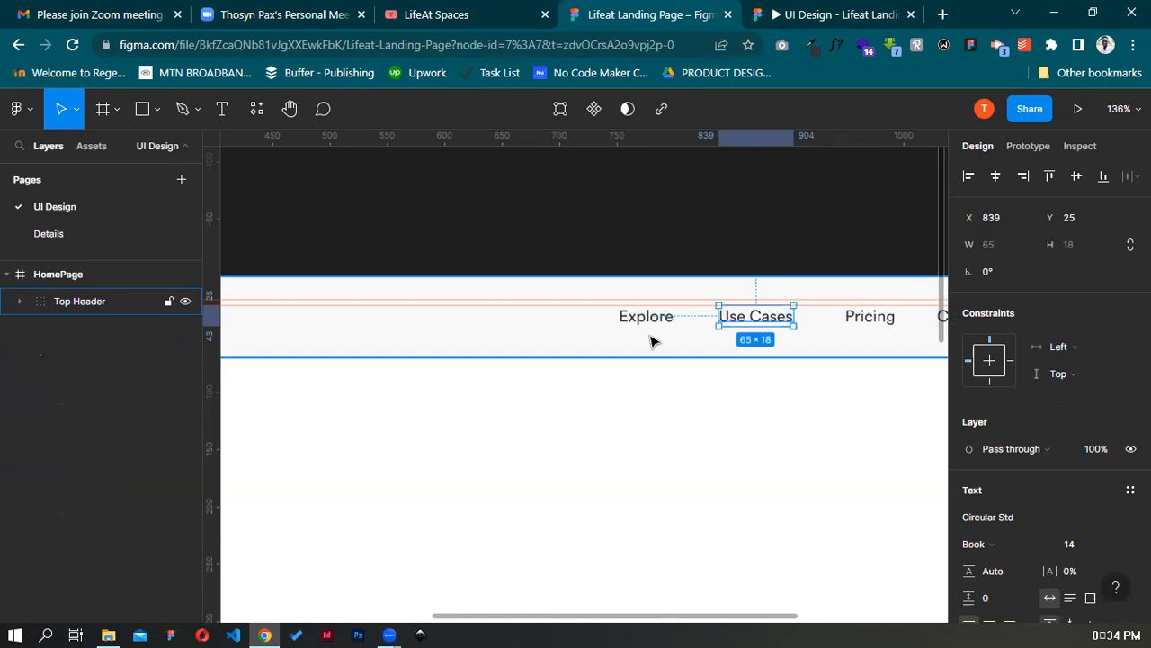
Show the 15-column layout grid on the HomePage frame
ctrl+scroll(652, 340, down, 4)
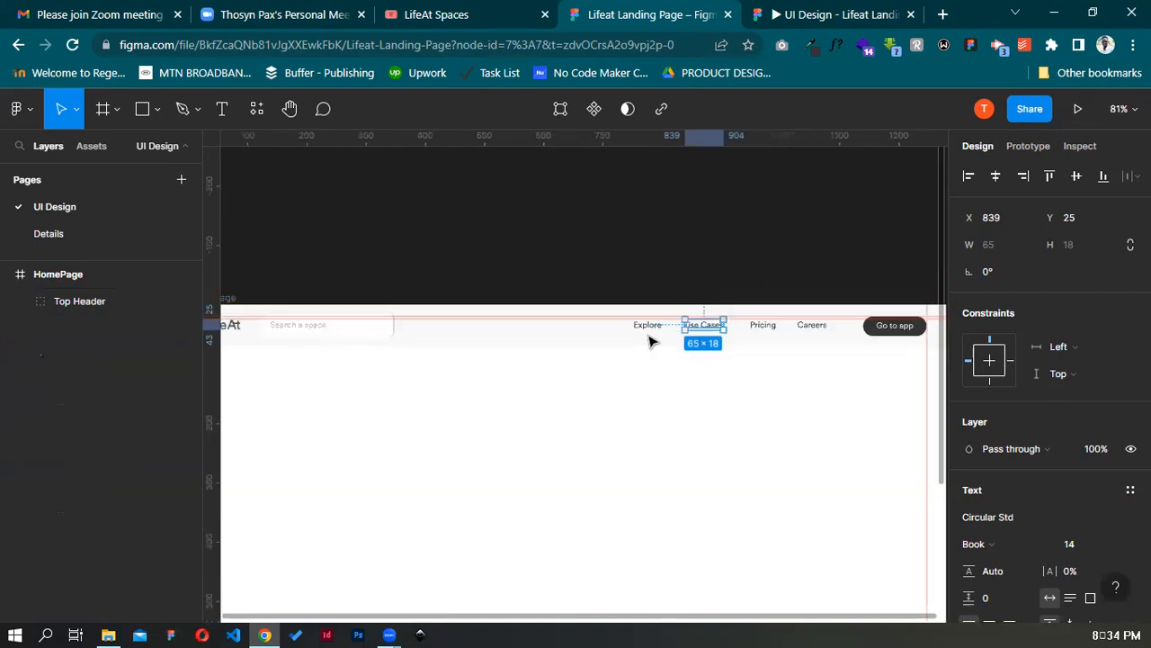
ctrl+scroll(654, 368, up, 1)
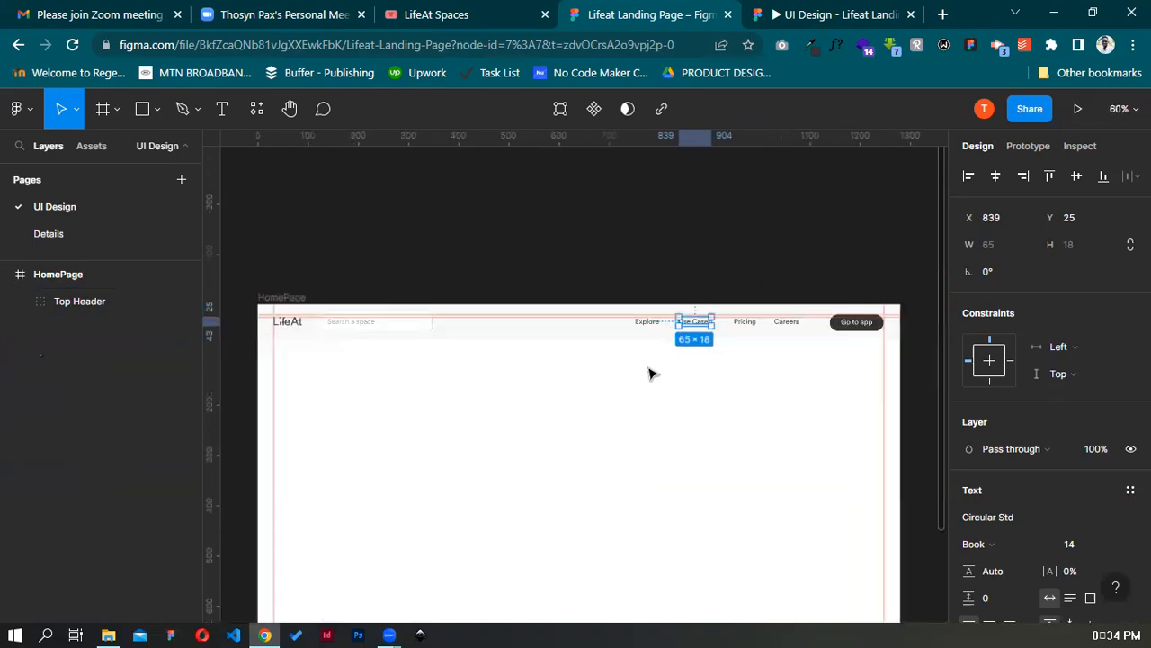
scroll(653, 374, down, 1)
scroll(653, 374, down, 1)
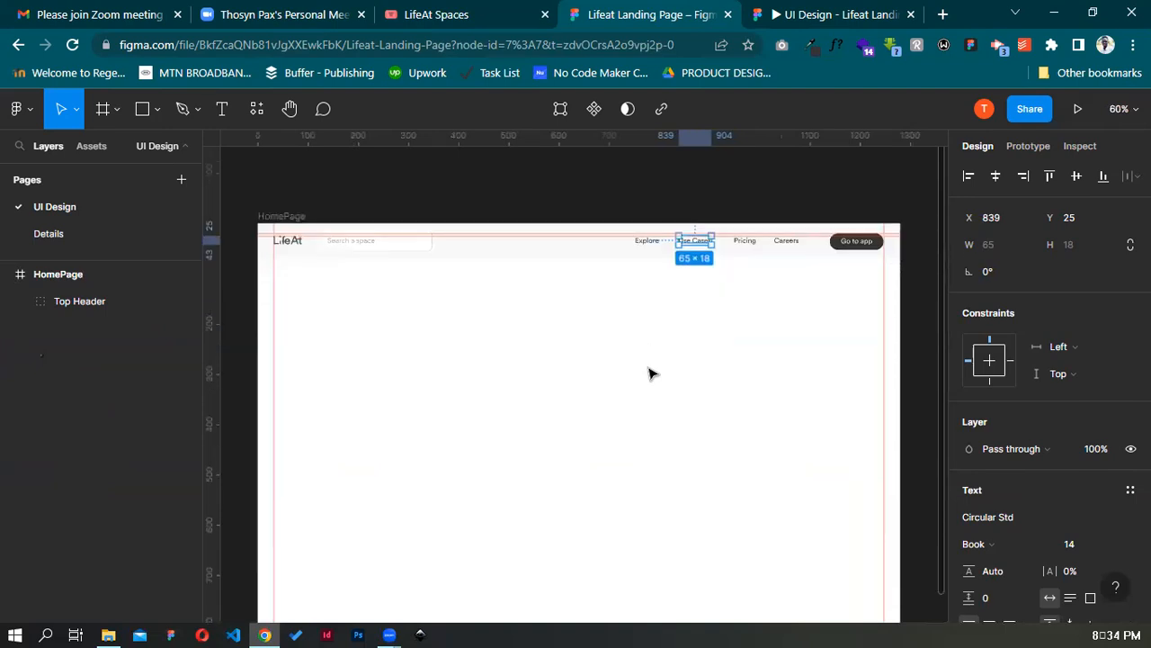
scroll(652, 373, down, 1)
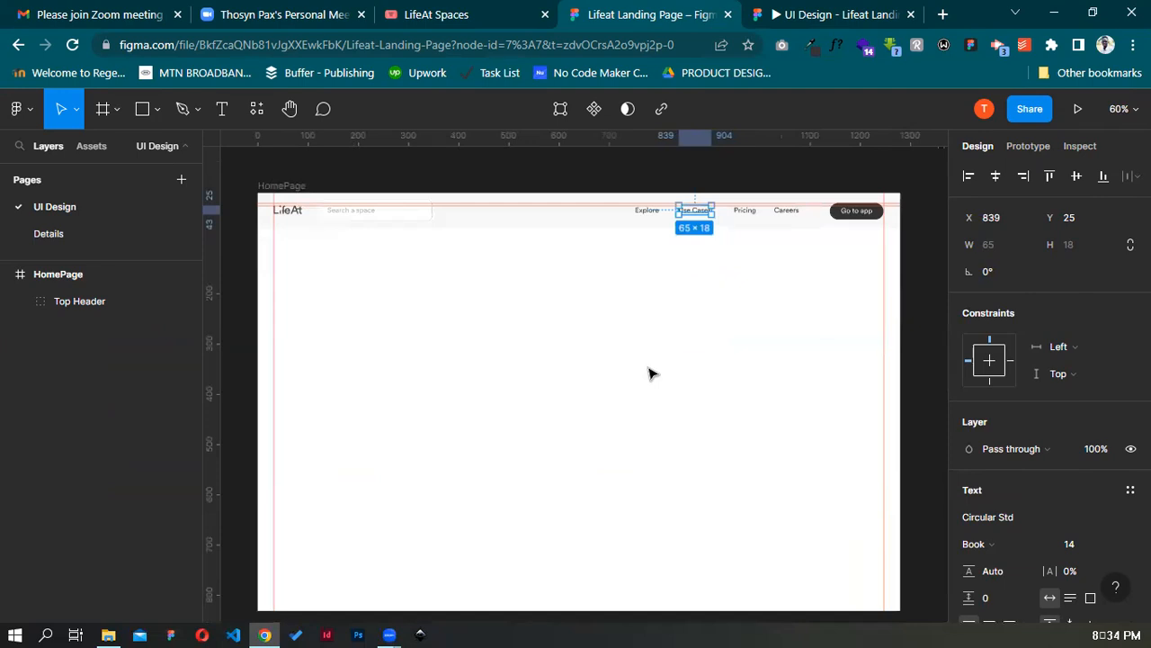
click(281, 186)
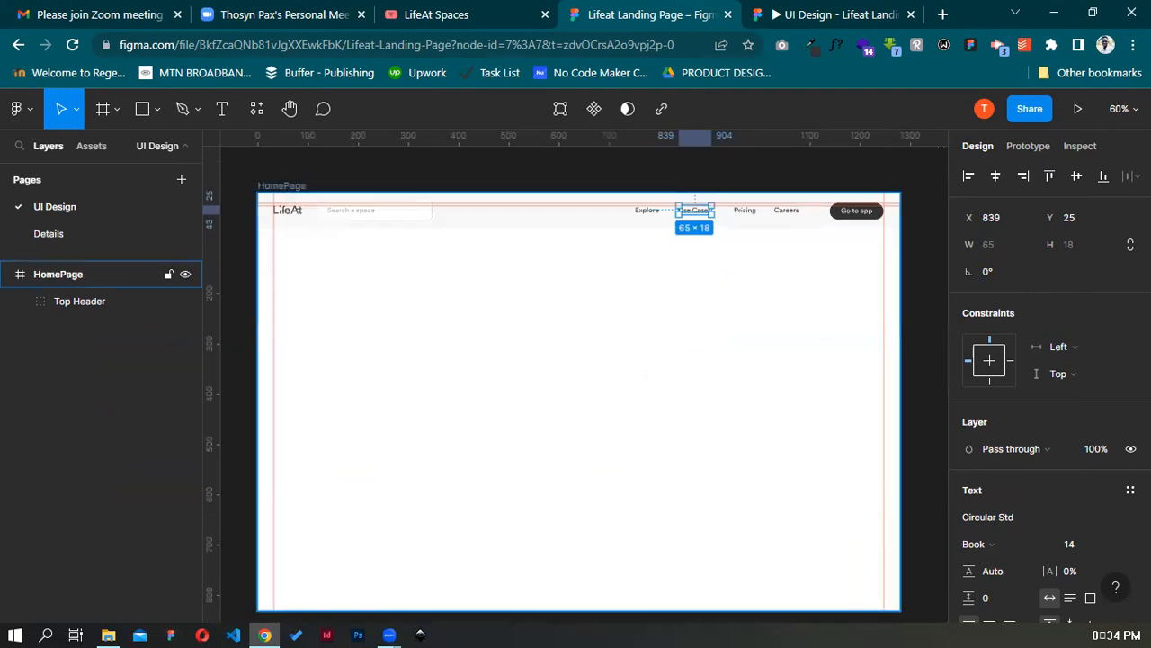
click(1104, 435)
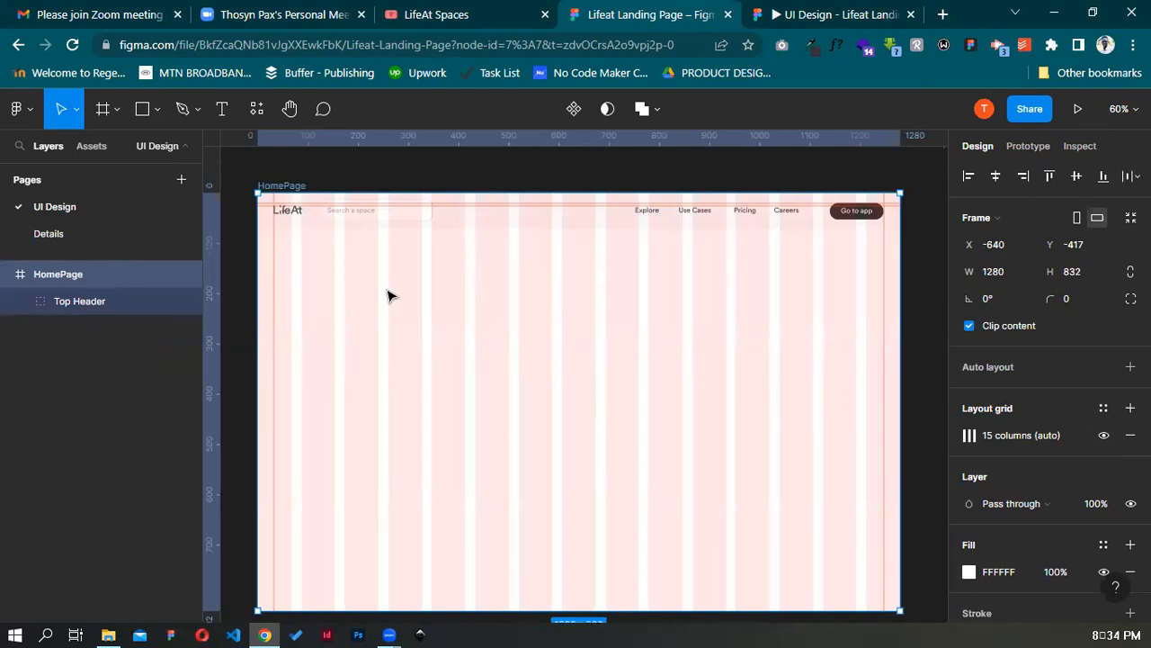
Check the hero section on the LifeAt site, and draw a 1280 × 762 rectangle at X 0, Y 70 below the HomePage header
key(ctrl+shift+Tab)
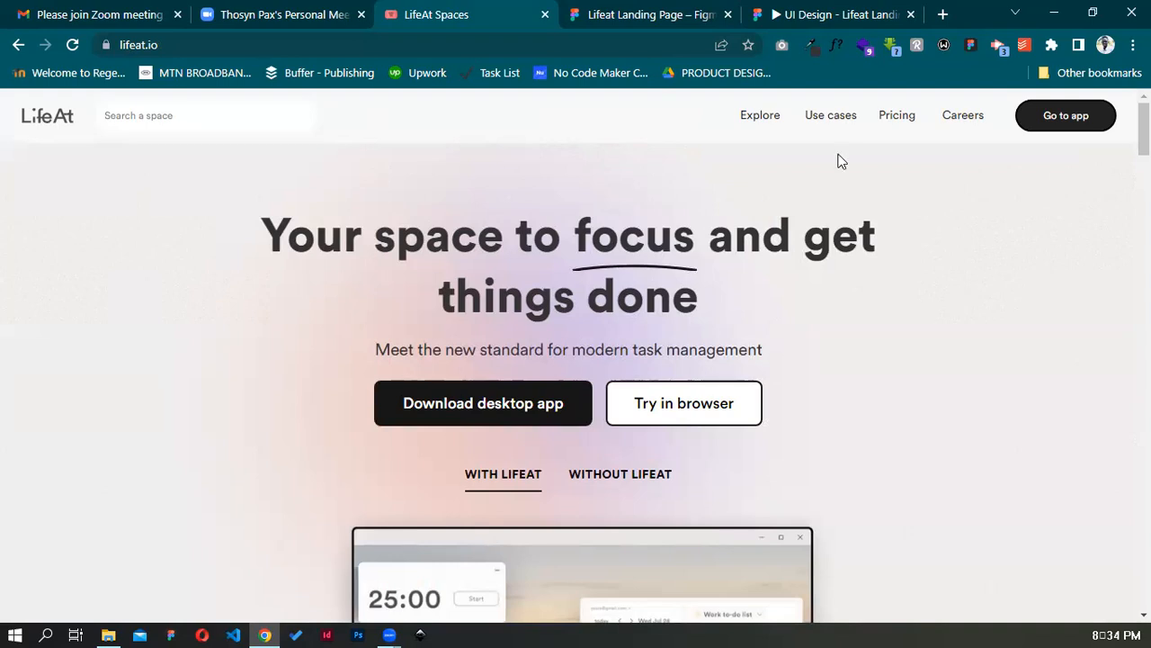
key(ctrl+Tab)
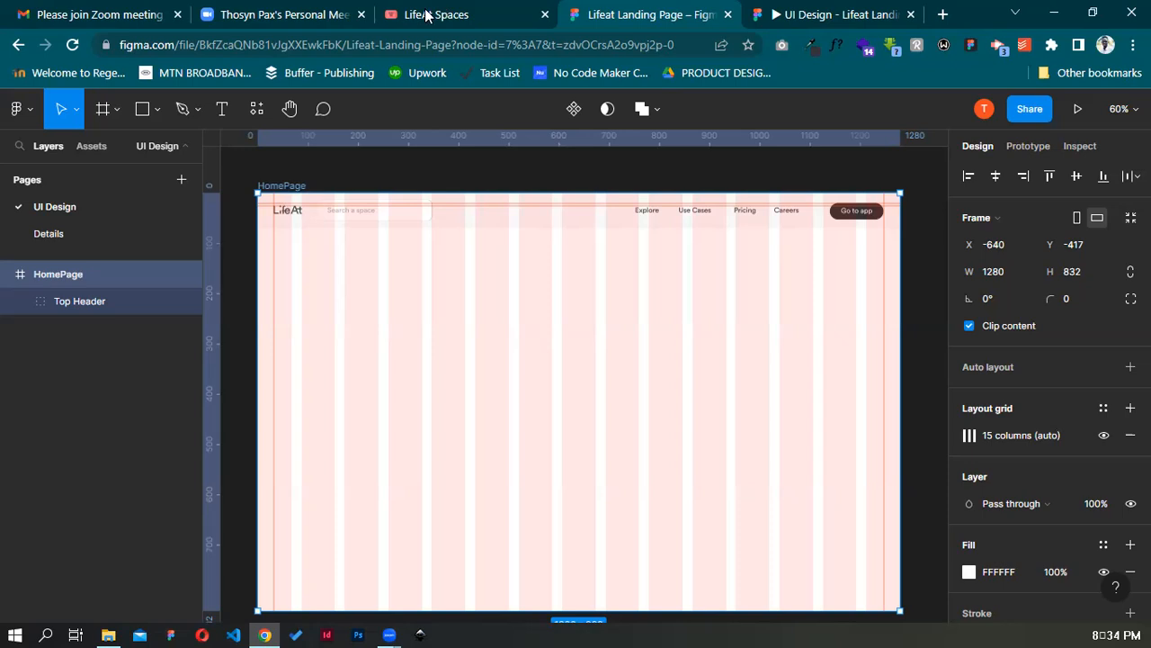
click(144, 108)
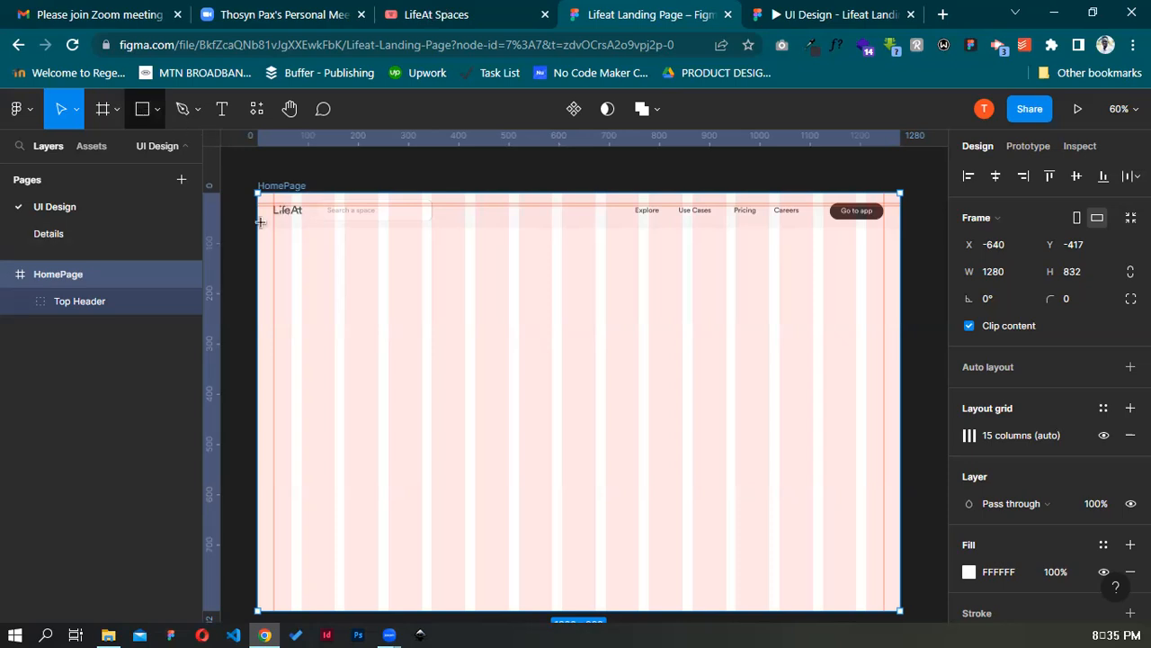
key(r)
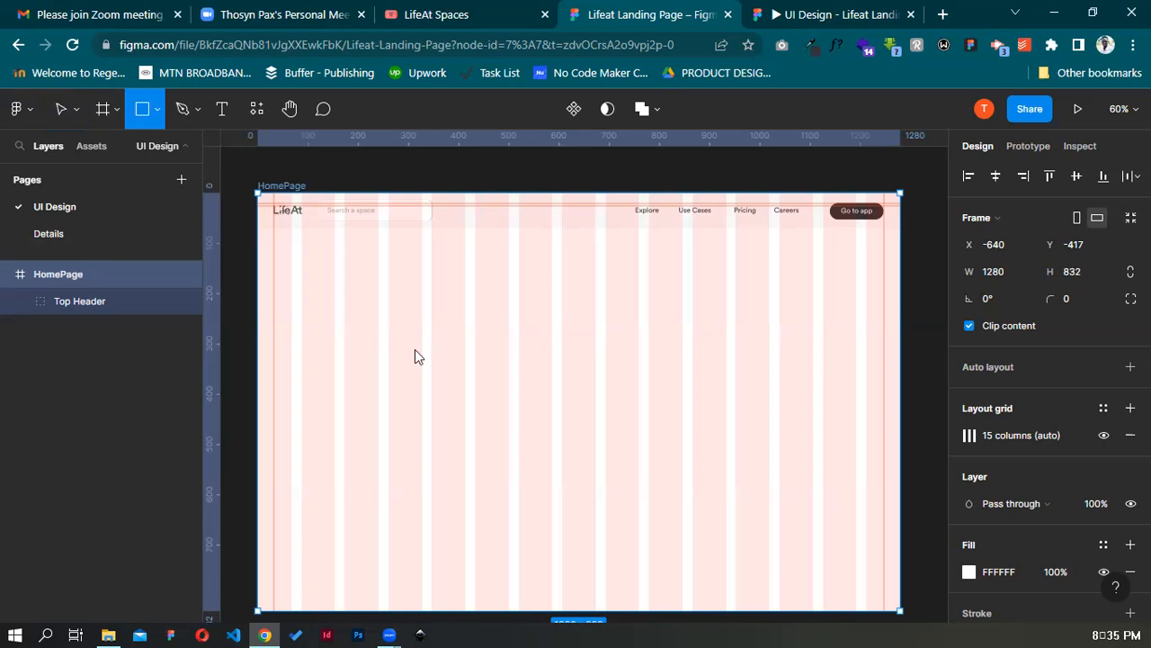
mouse_move(258, 225)
mouse_down()
mouse_move(805, 506)
mouse_move(900, 609)
mouse_up()
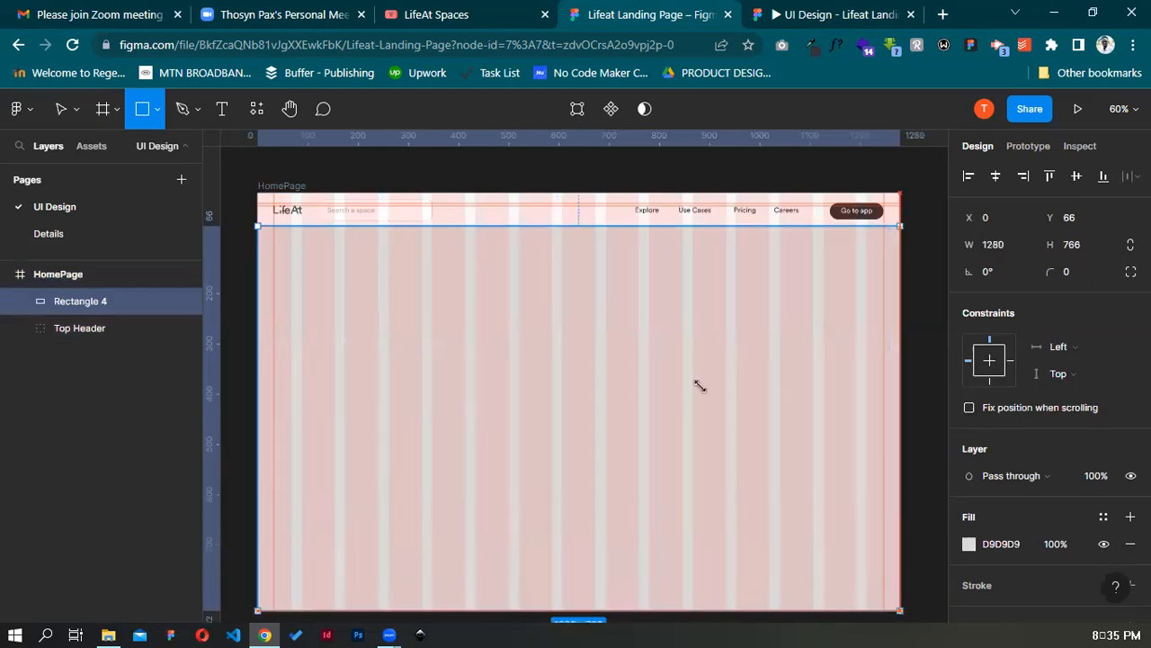
key(v)
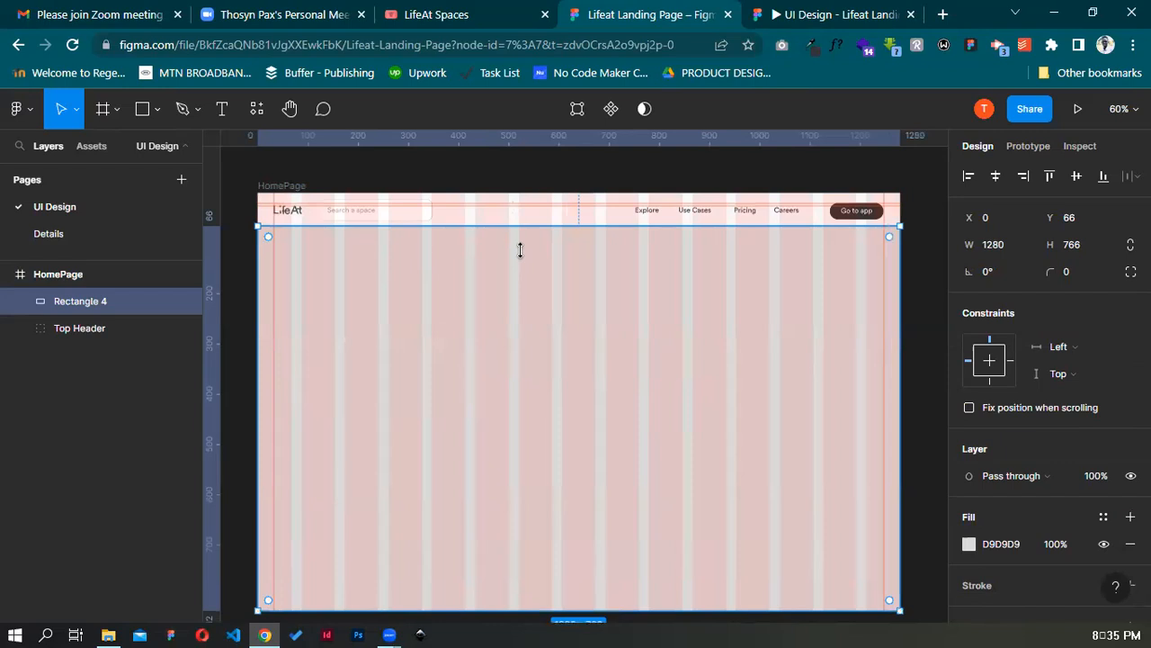
drag(515, 234, 515, 238)
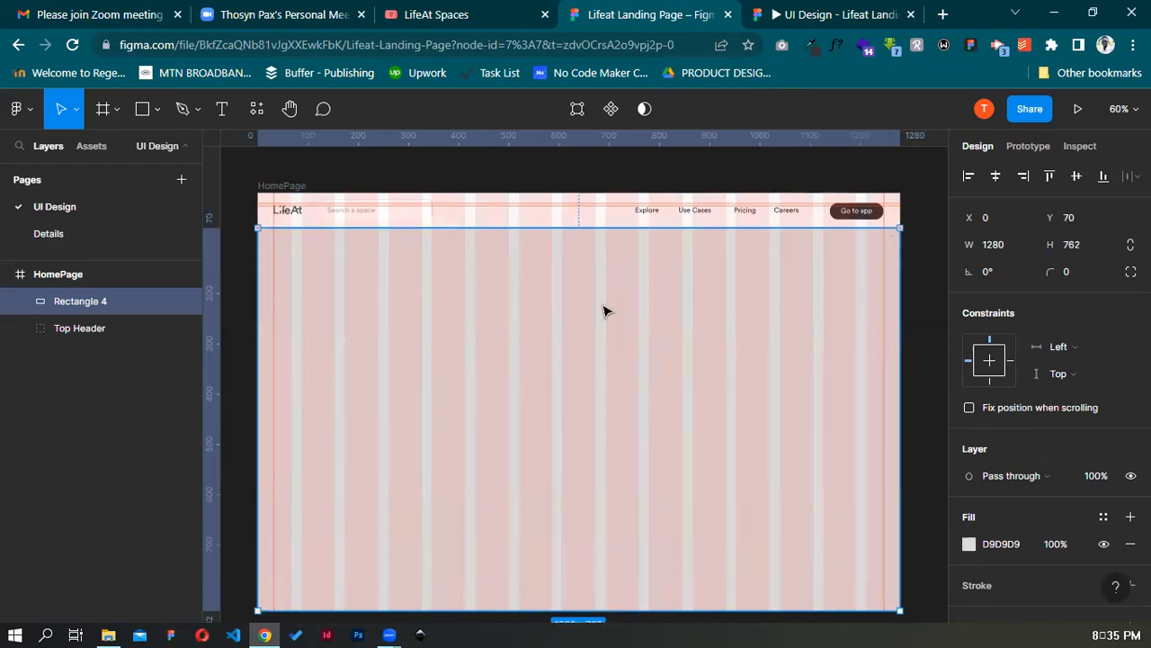
Try a 4E4E4E fill at 46% on the new rectangle, and replace it with solid grey C3C3C3 at 100%
click(969, 545)
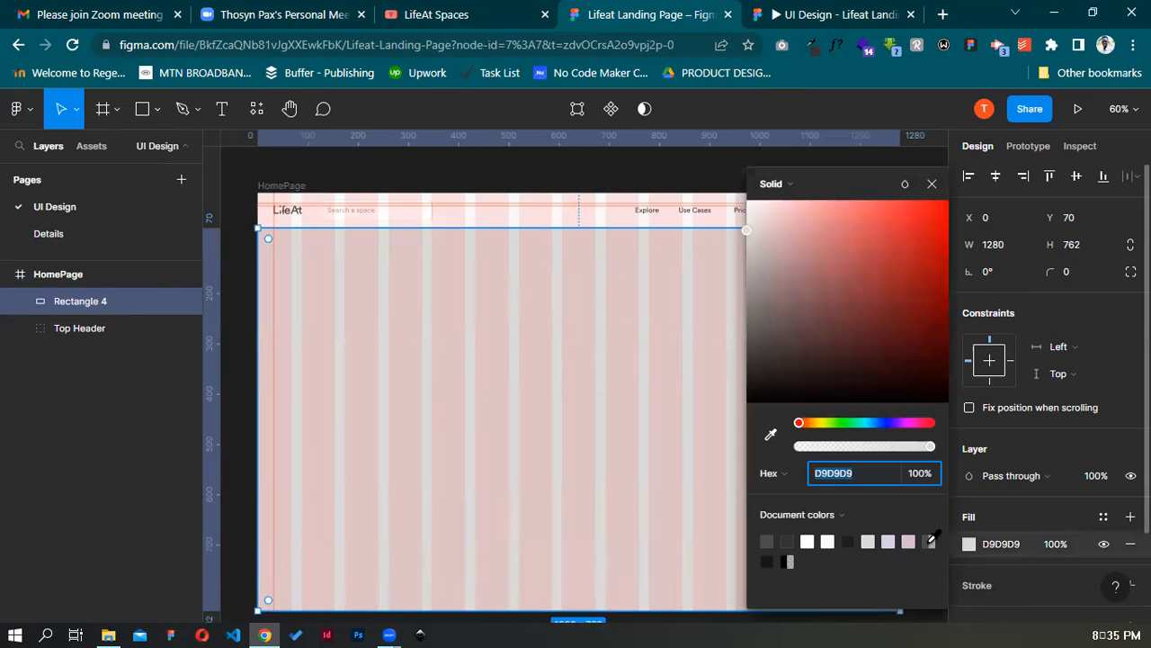
click(930, 540)
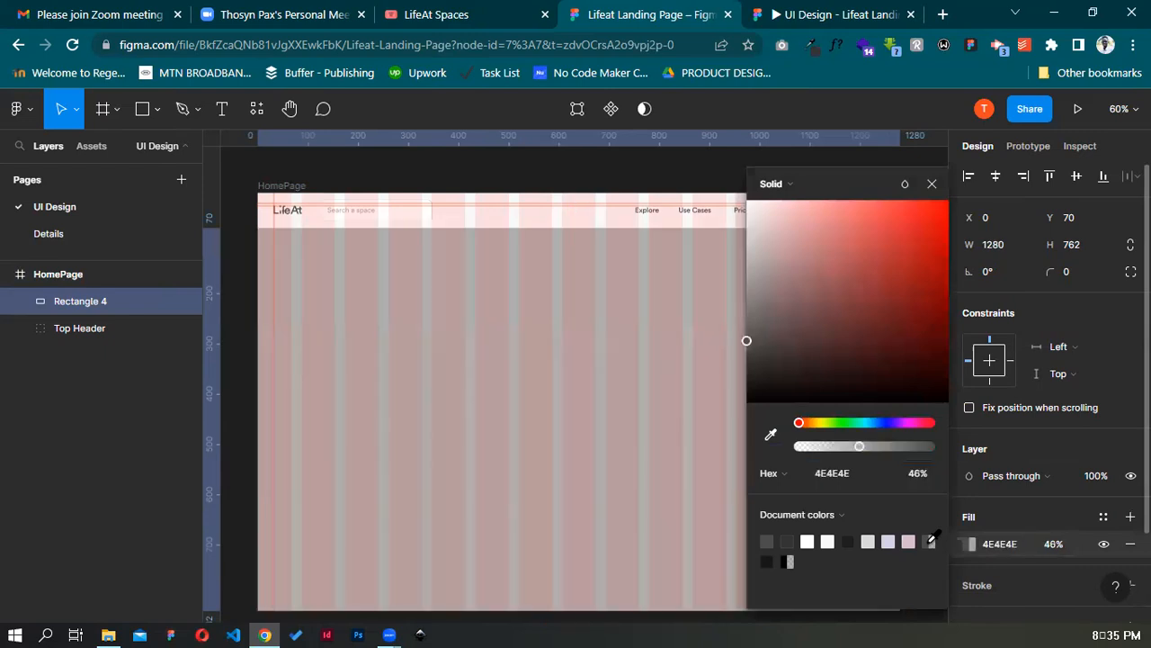
click(515, 11)
key(ctrl+Tab)
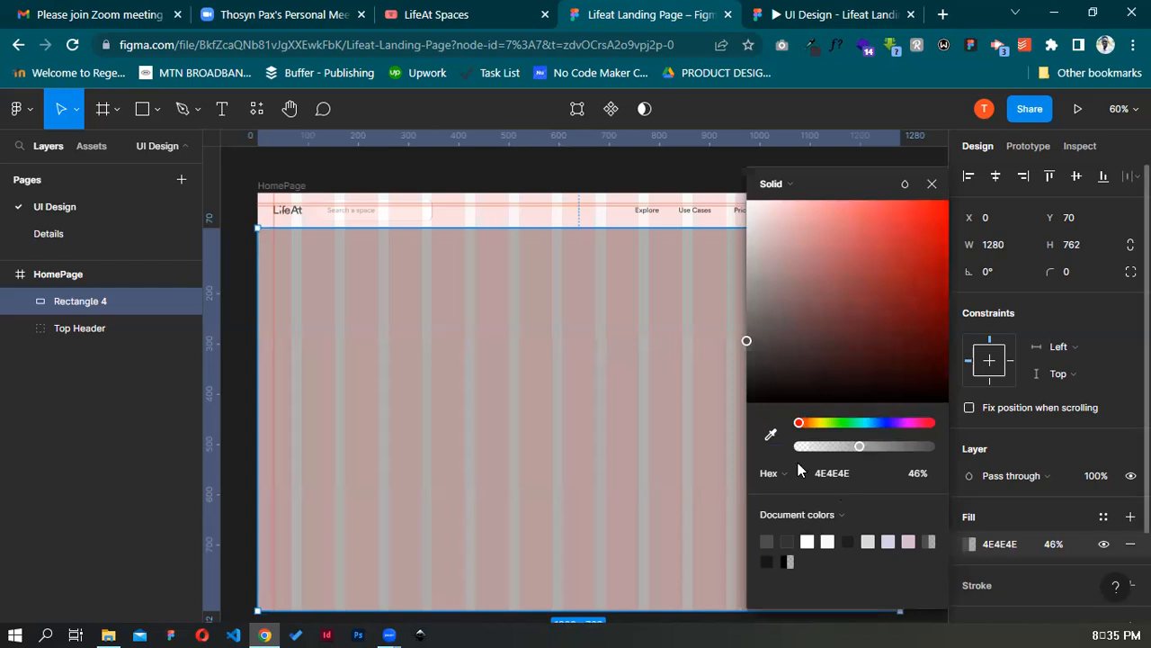
key(ctrl+z)
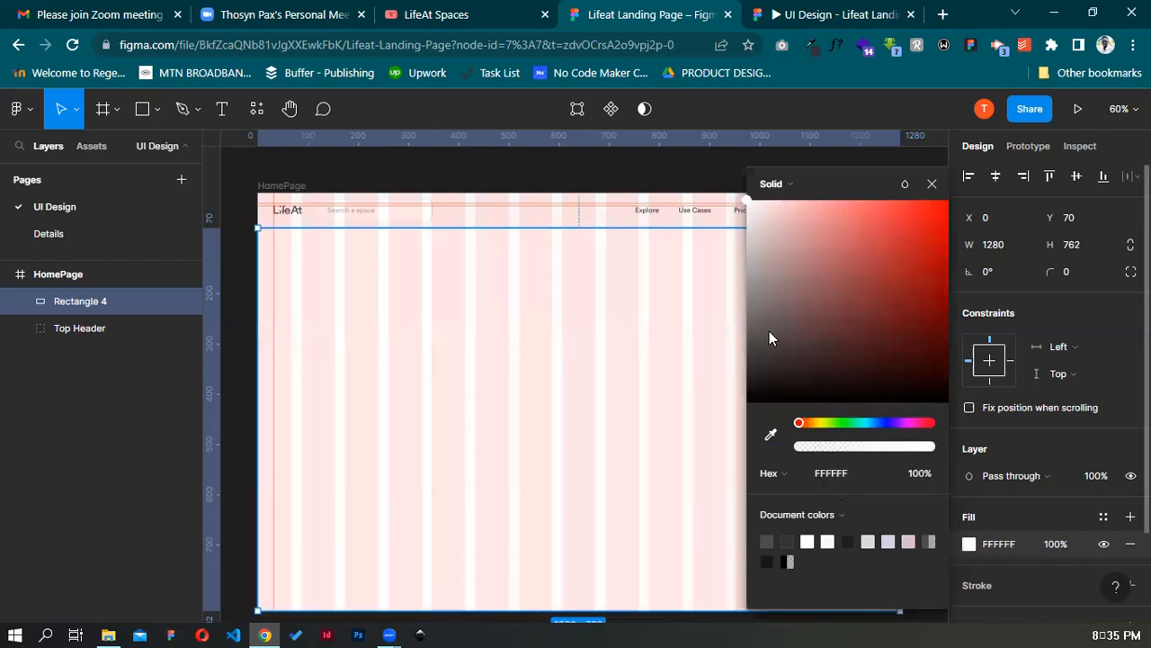
click(750, 268)
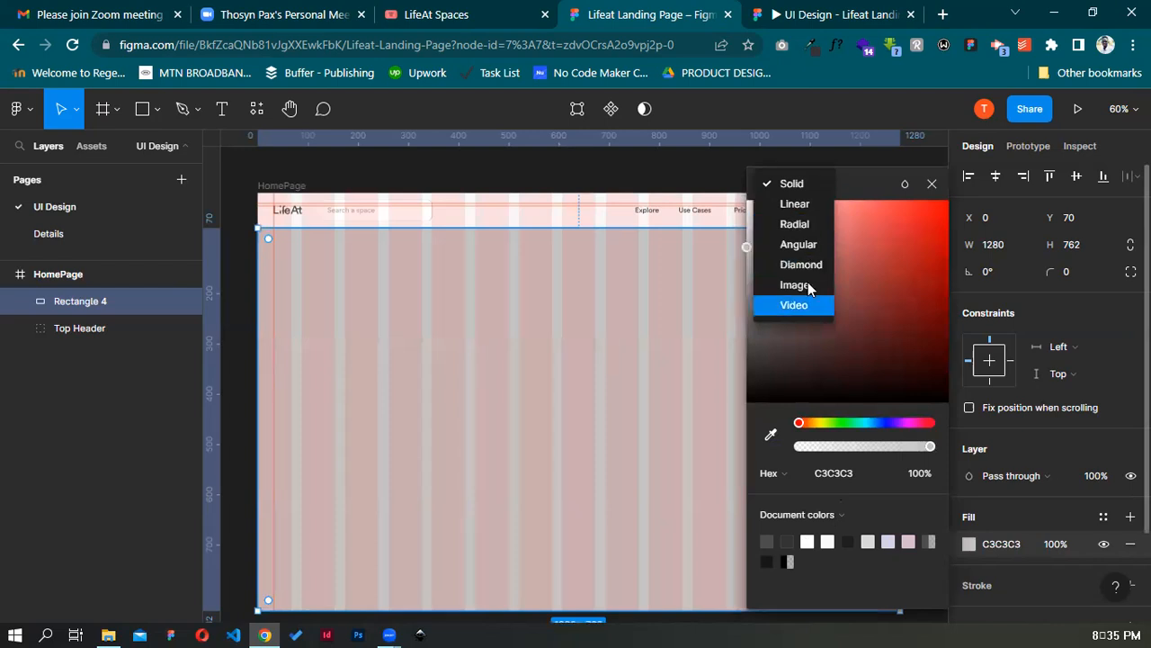
Try image, angular and linear gradient fills on the rectangle, and return it to a solid fill
click(808, 285)
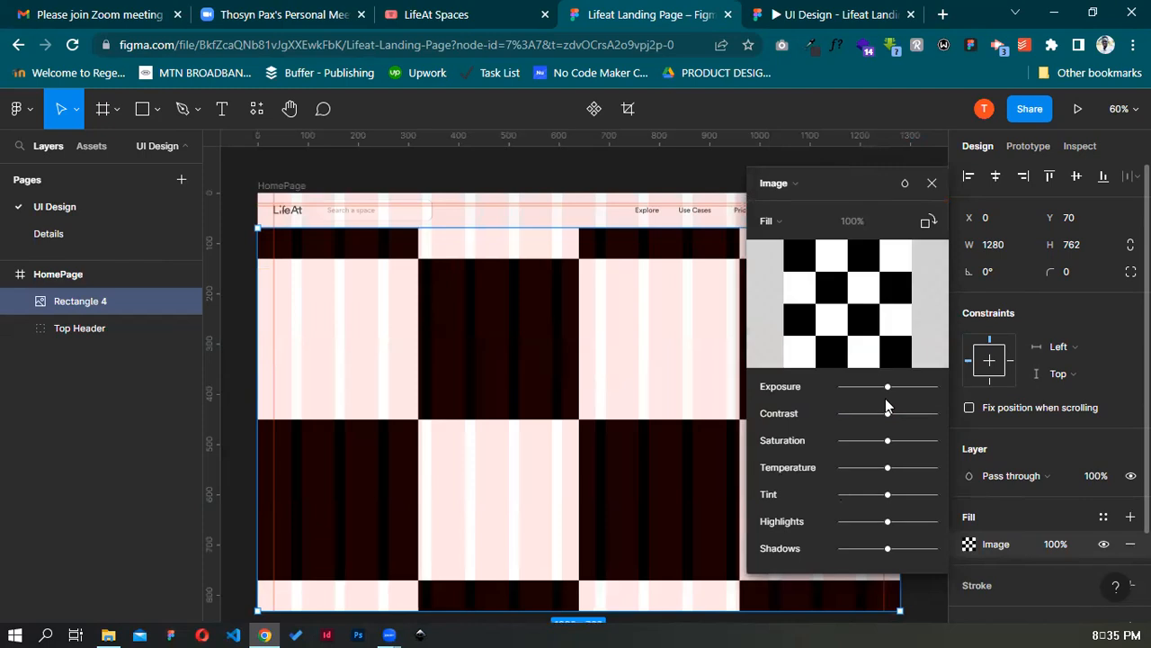
click(785, 183)
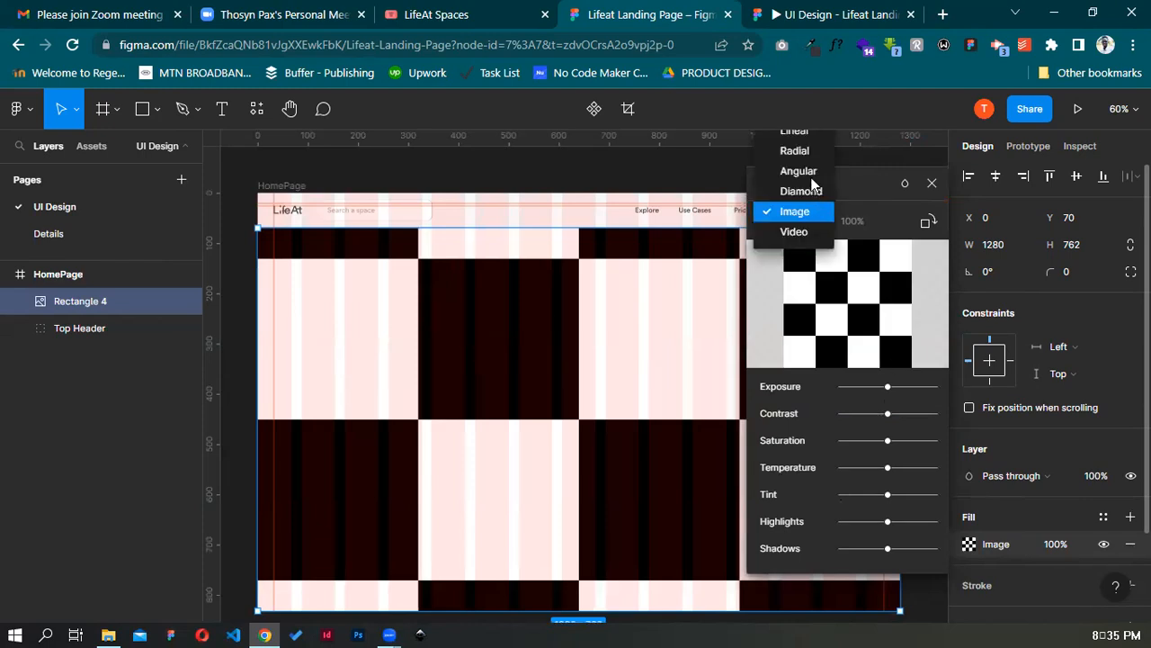
click(801, 171)
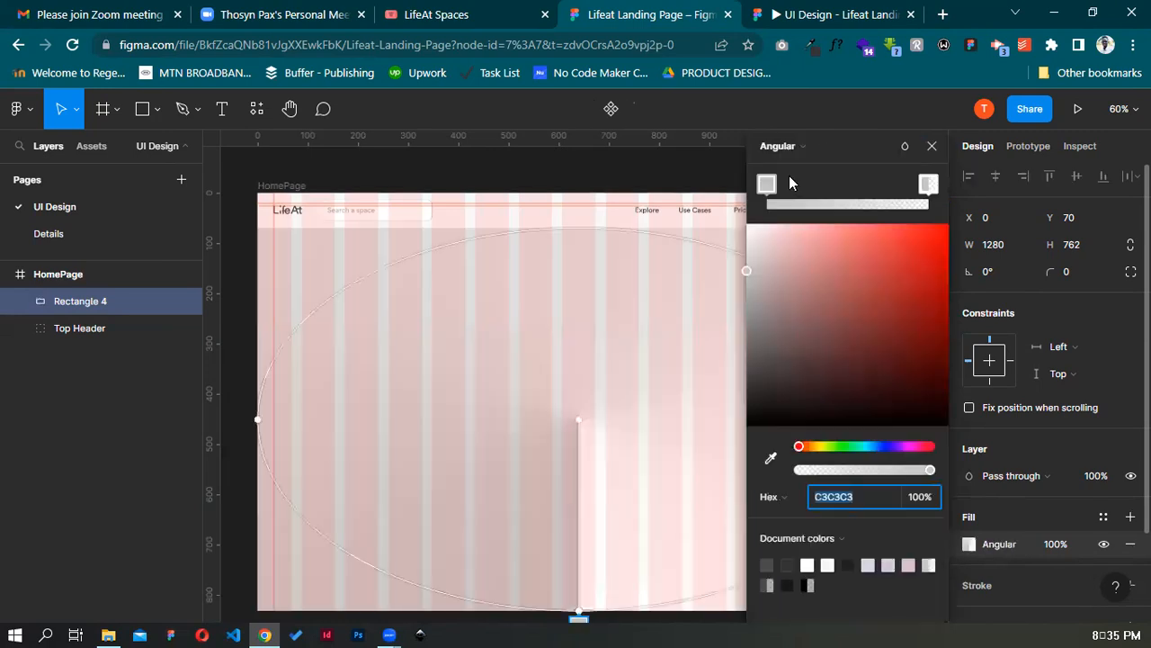
click(792, 148)
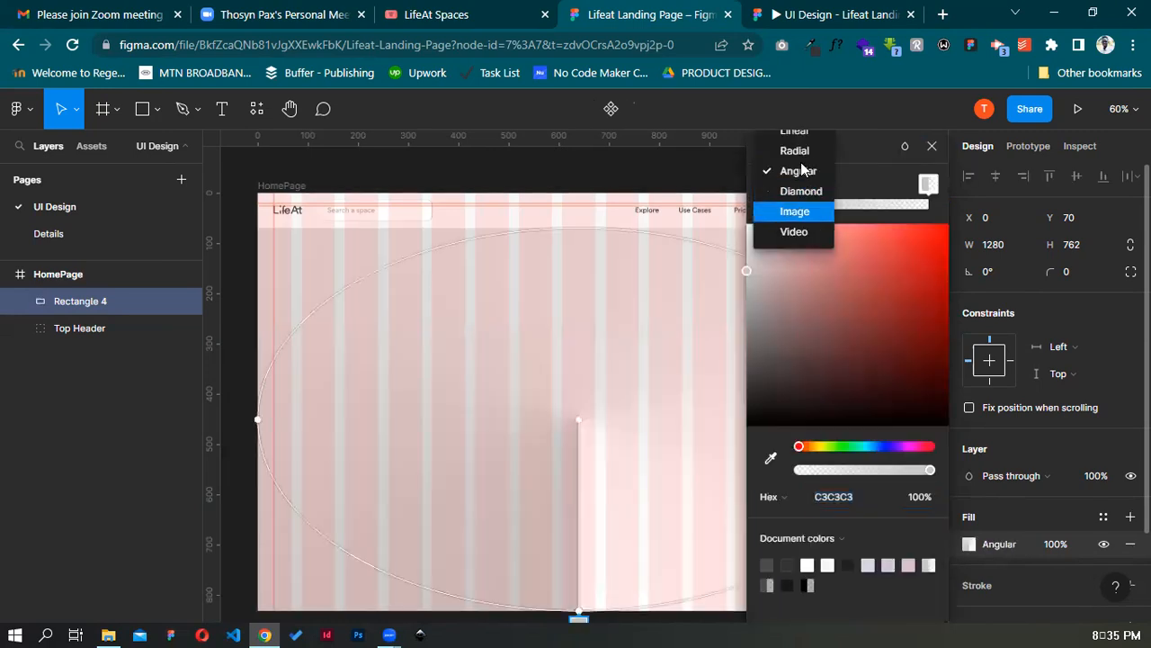
click(806, 135)
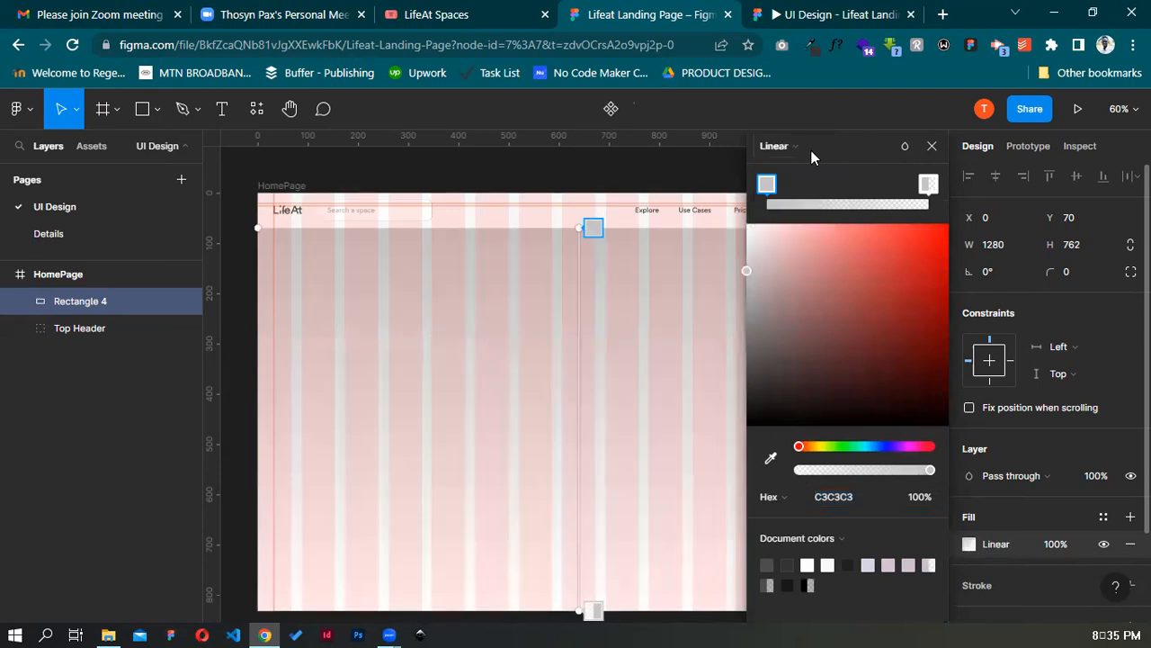
click(810, 146)
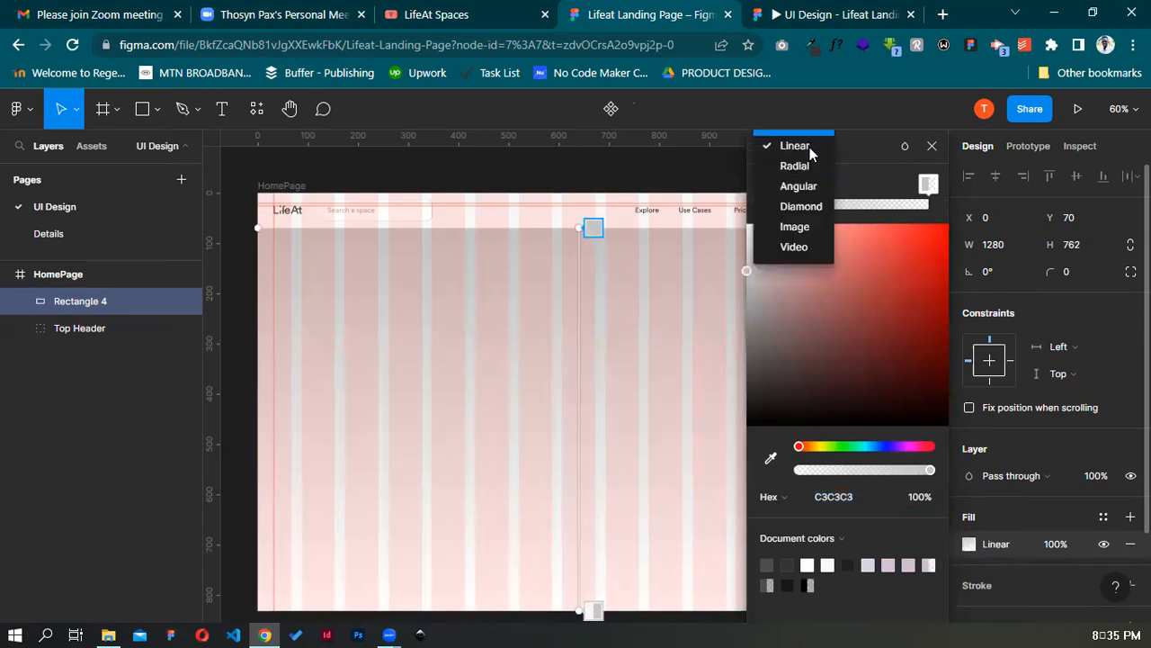
click(806, 133)
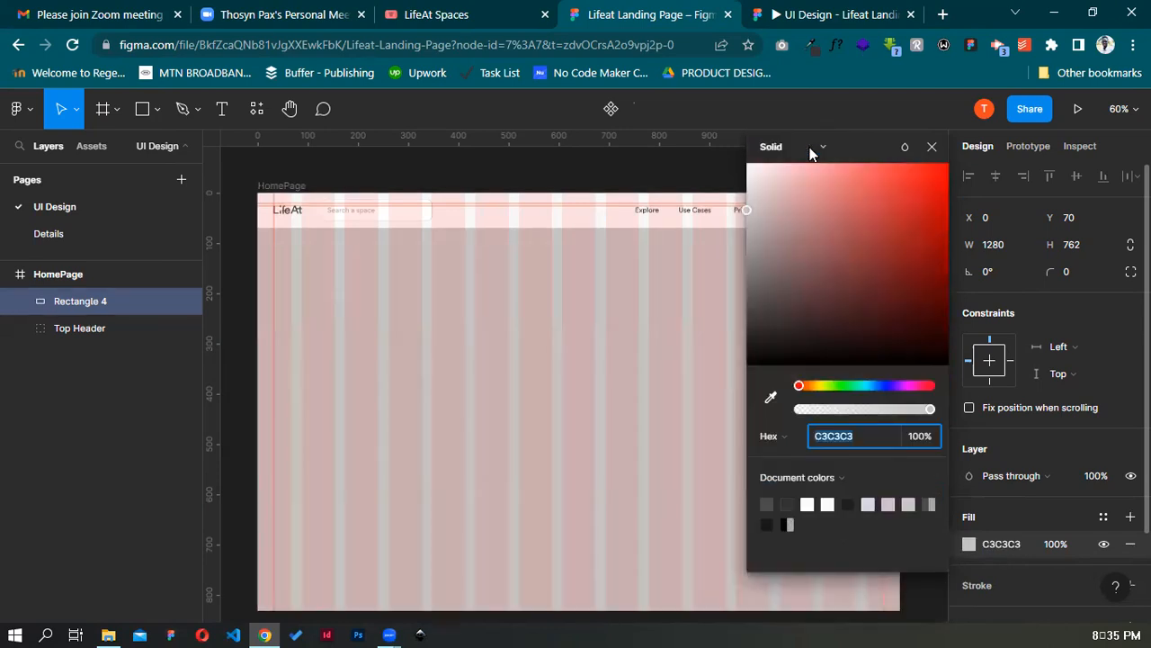
Set the blend mode of the rectangle's fill to Darken, and hide the HomePage frame's layout grid
click(905, 150)
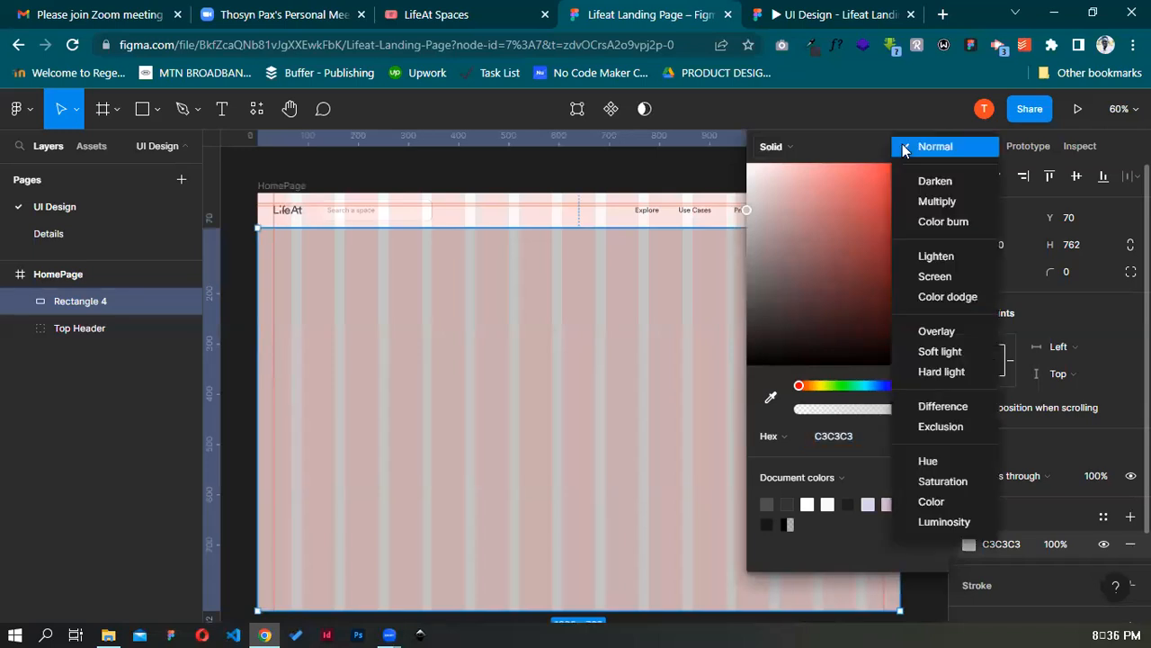
click(968, 192)
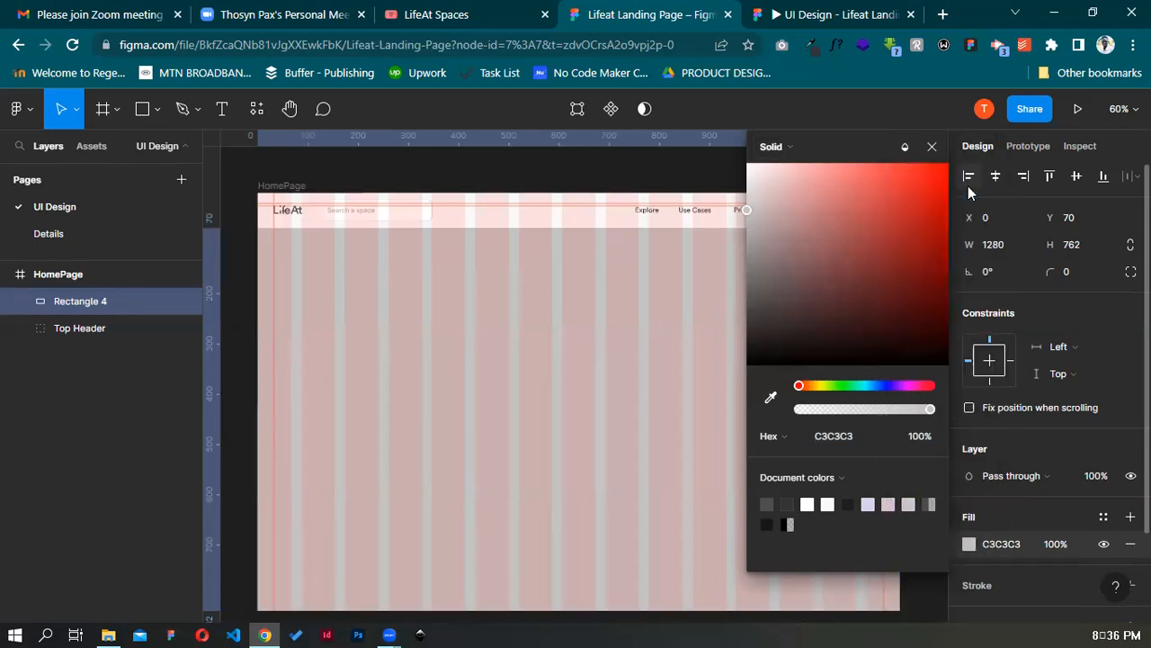
click(300, 187)
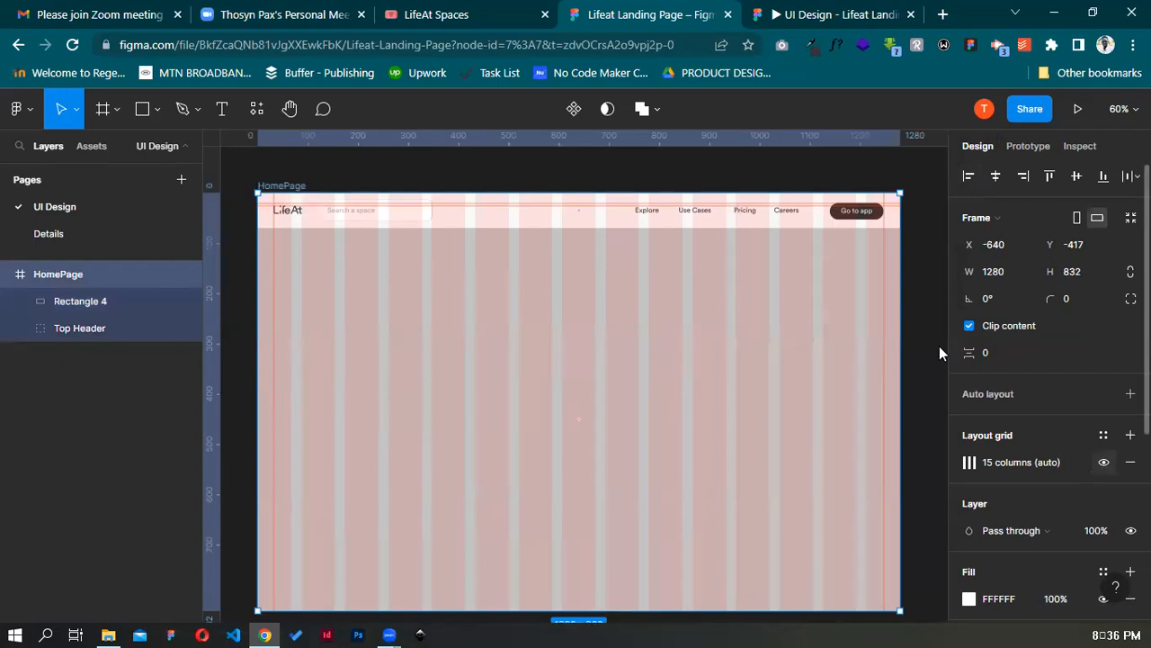
key(ctrl+shift+4)
Try the Multiply, Lighten and Color dodge blend modes on the grey rectangle's fill, and return it to Darken
click(532, 272)
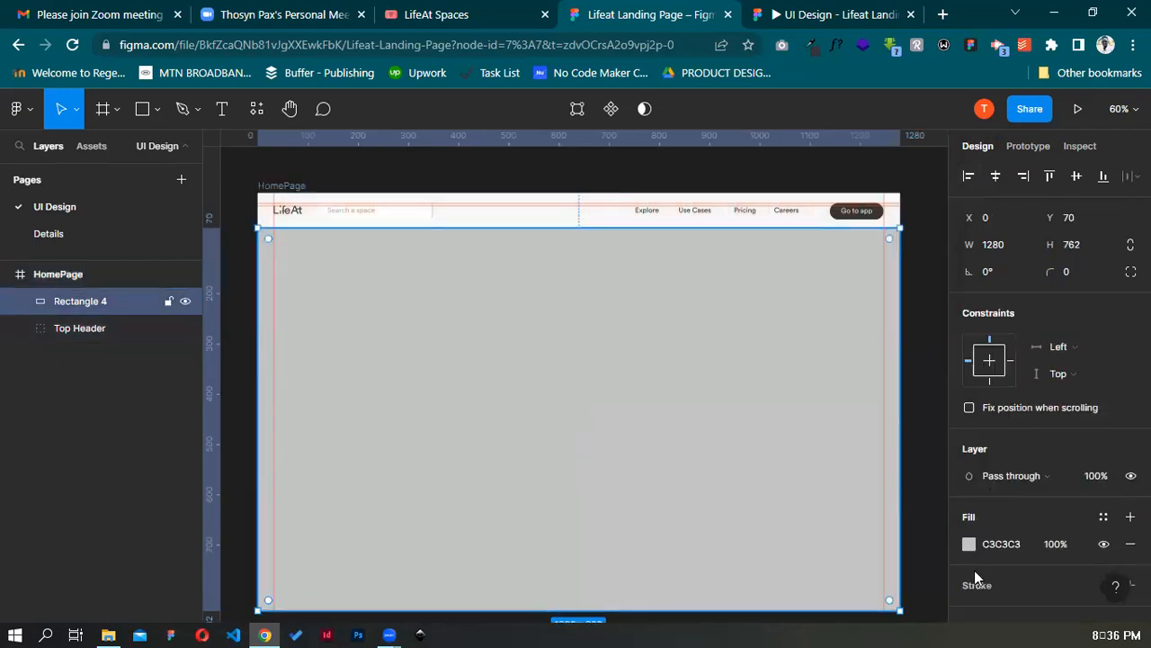
click(969, 545)
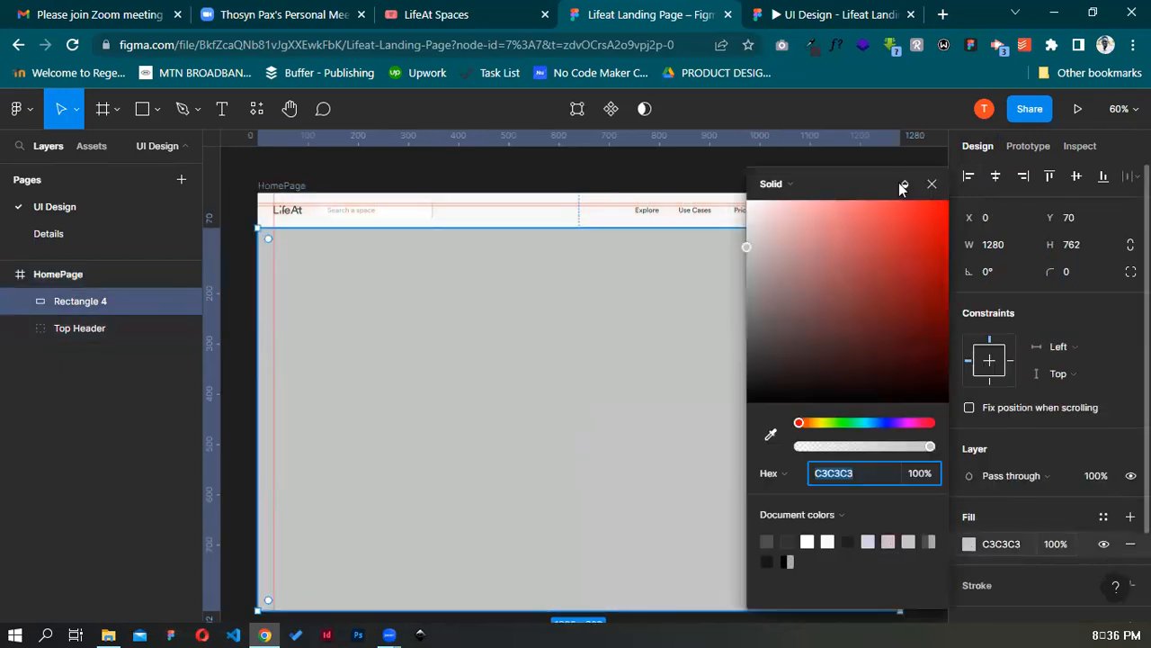
click(902, 185)
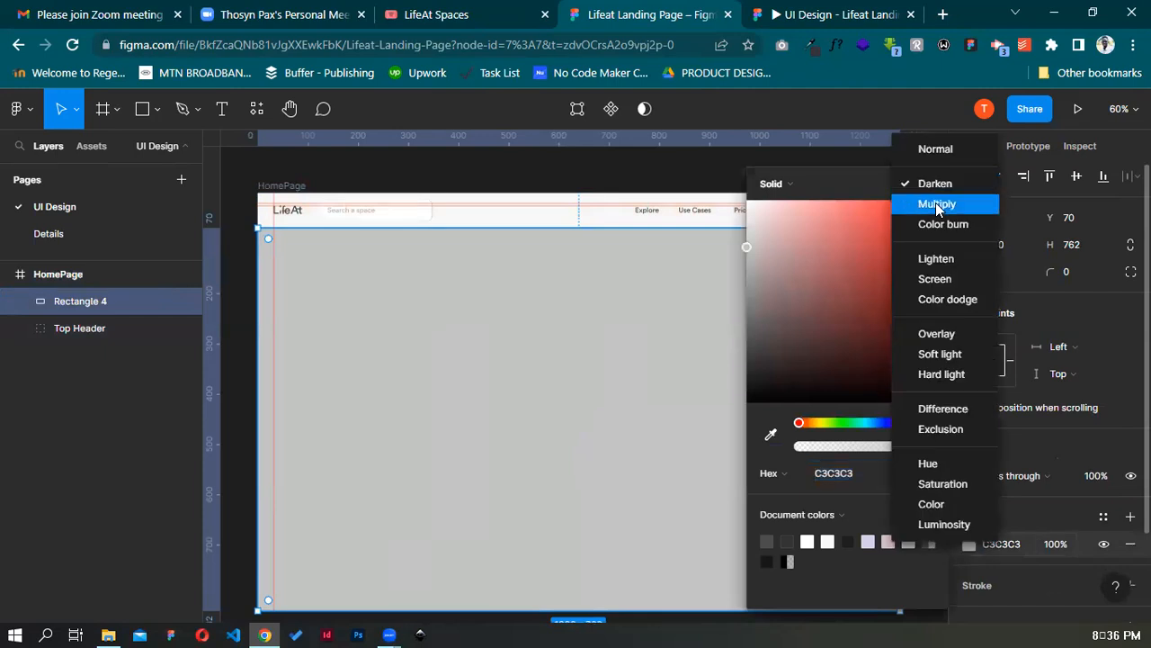
click(936, 204)
click(902, 183)
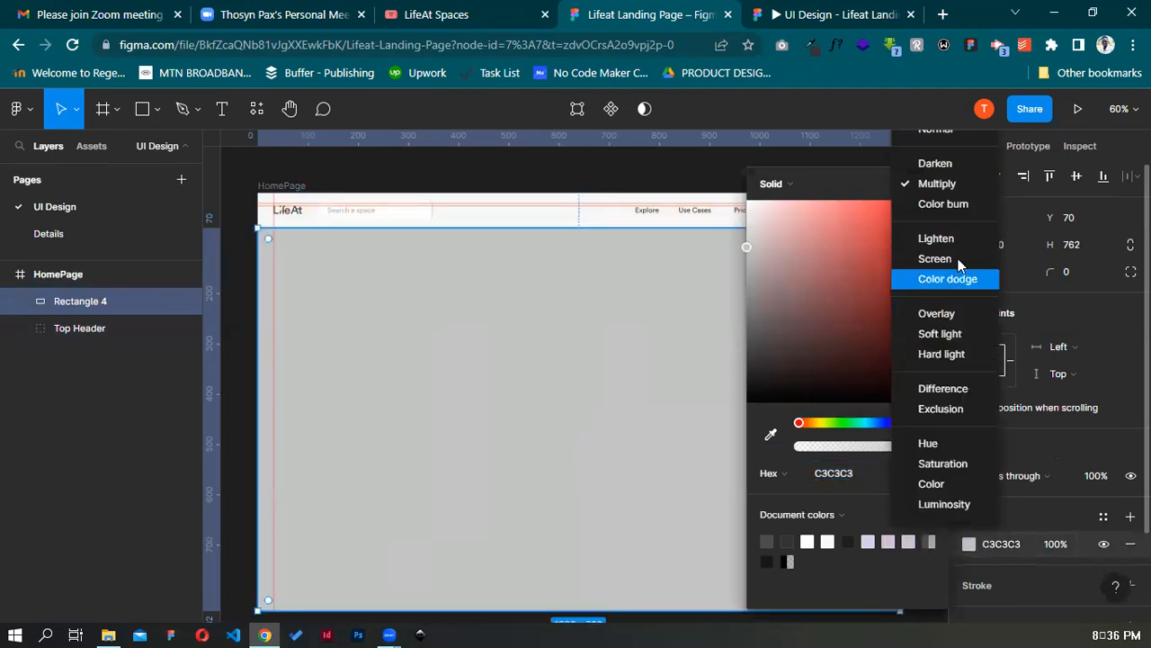
click(940, 238)
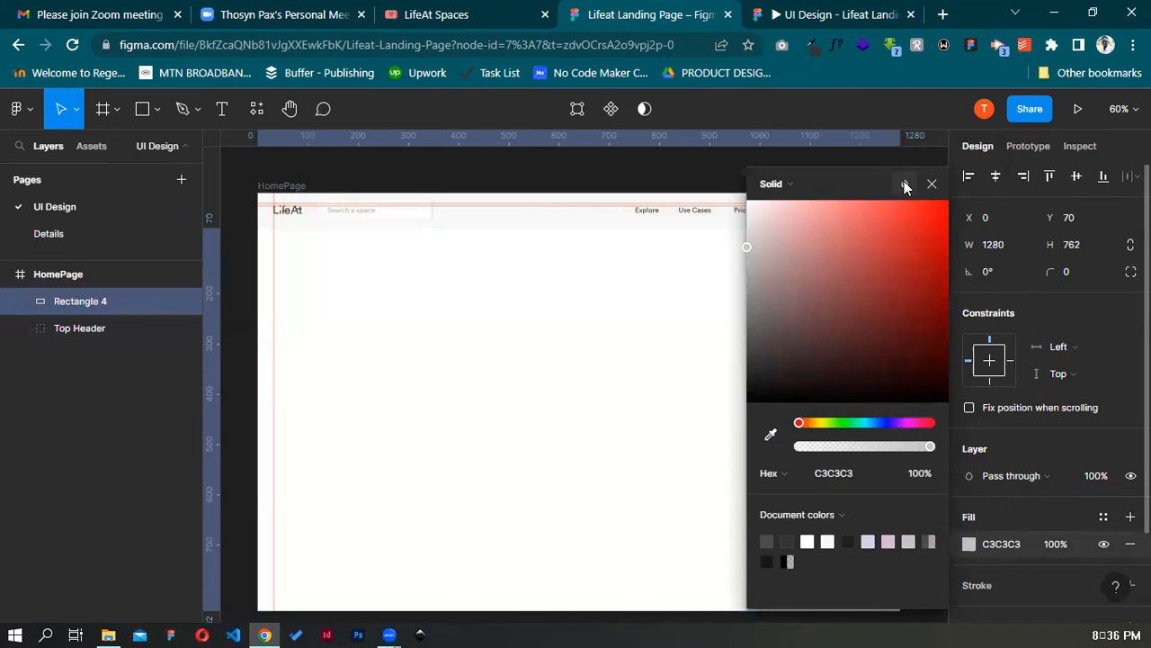
click(904, 184)
click(940, 260)
click(906, 184)
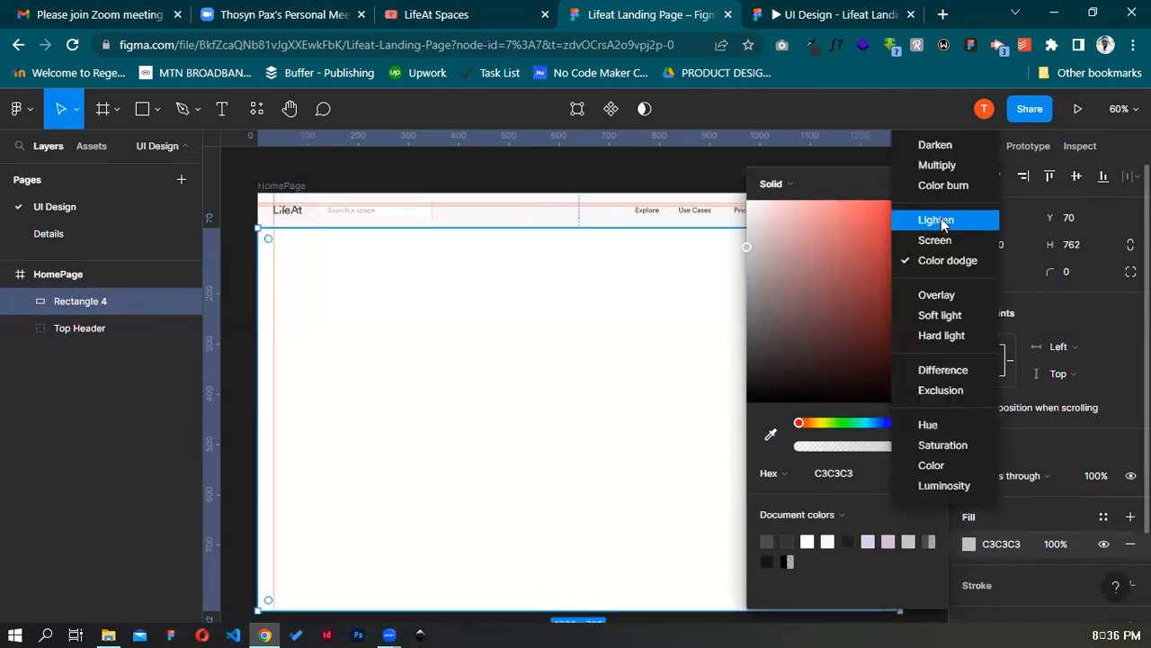
click(935, 146)
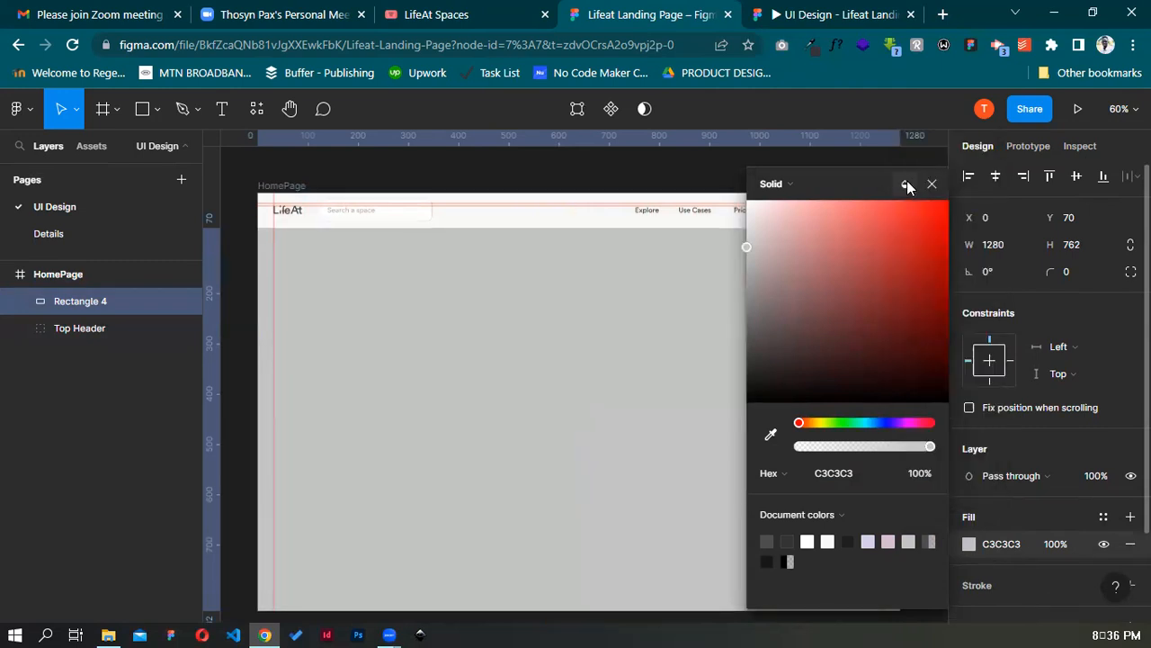
Try the Difference, Exclusion and Hue blend modes on the grey rectangle's fill
click(907, 182)
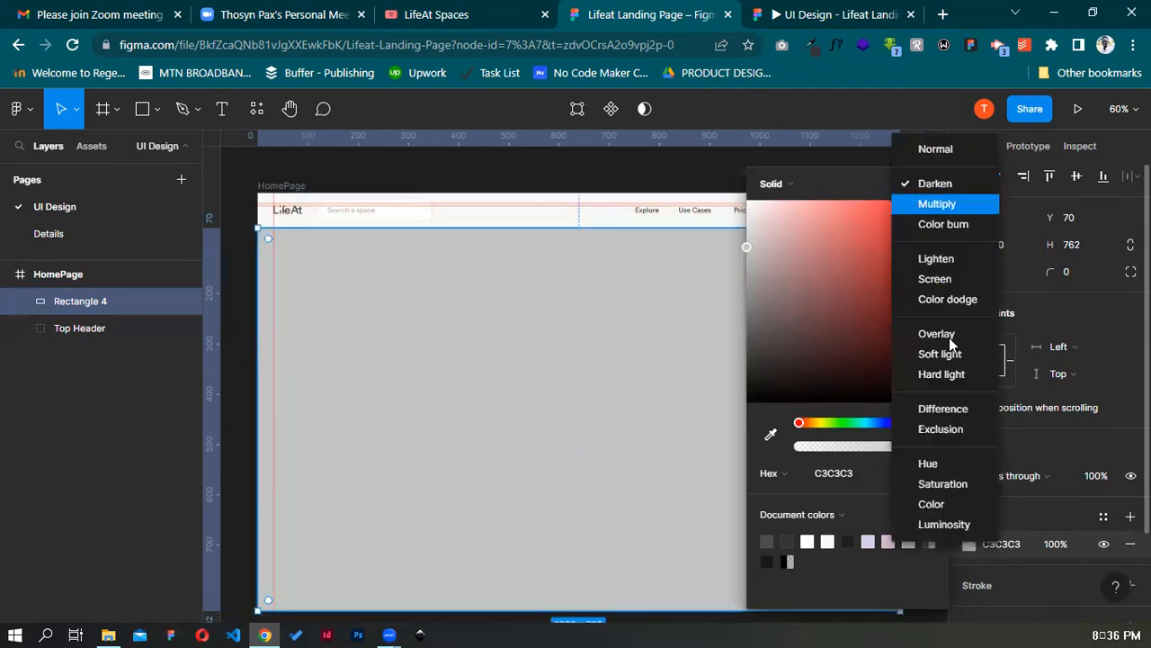
click(963, 411)
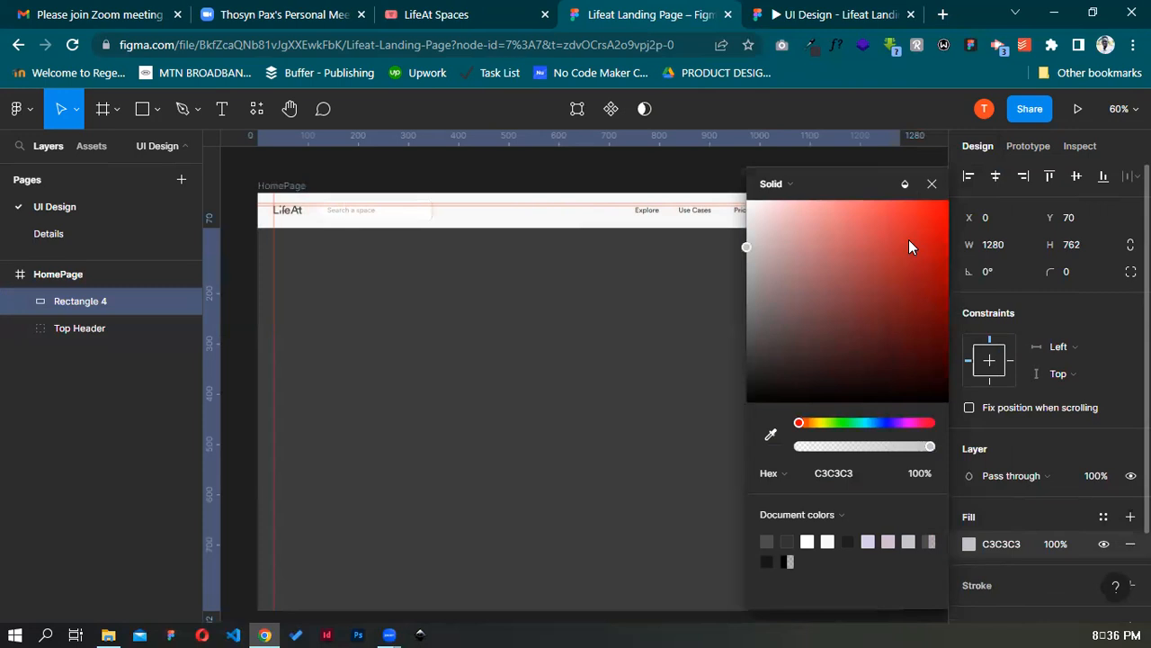
click(905, 185)
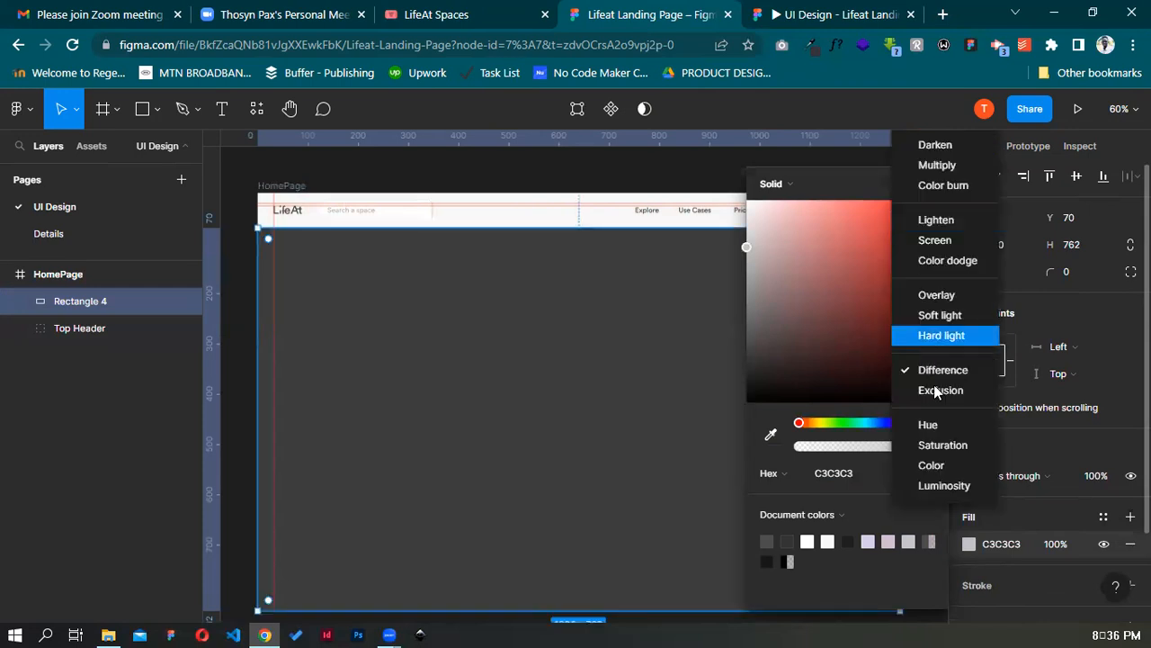
click(909, 184)
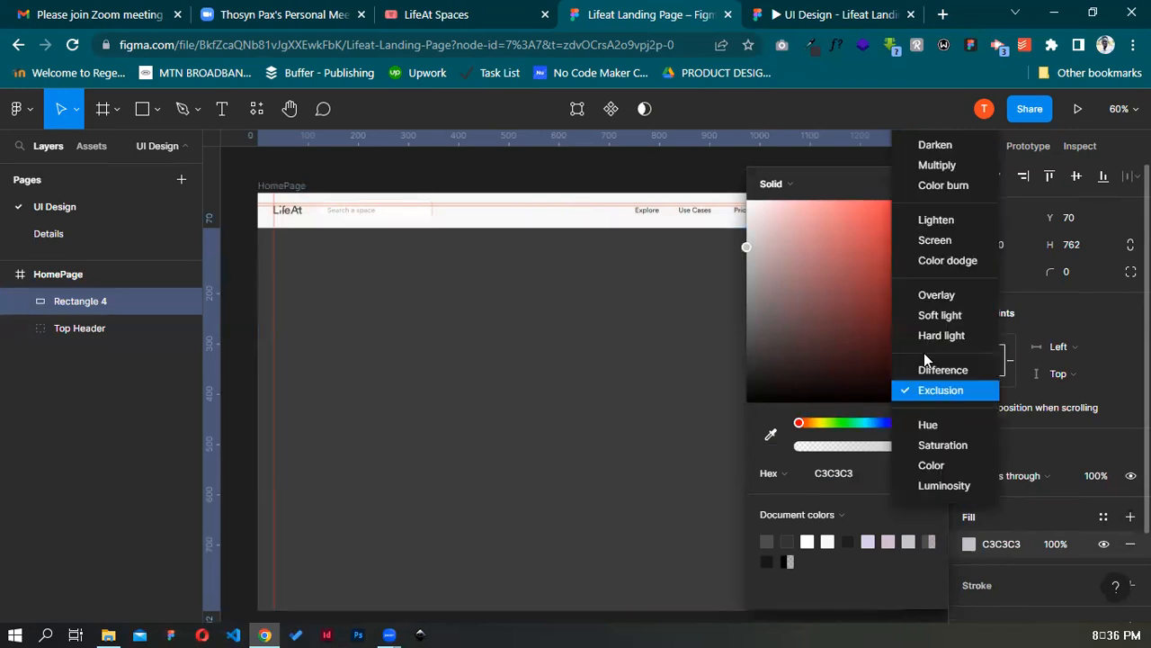
click(944, 420)
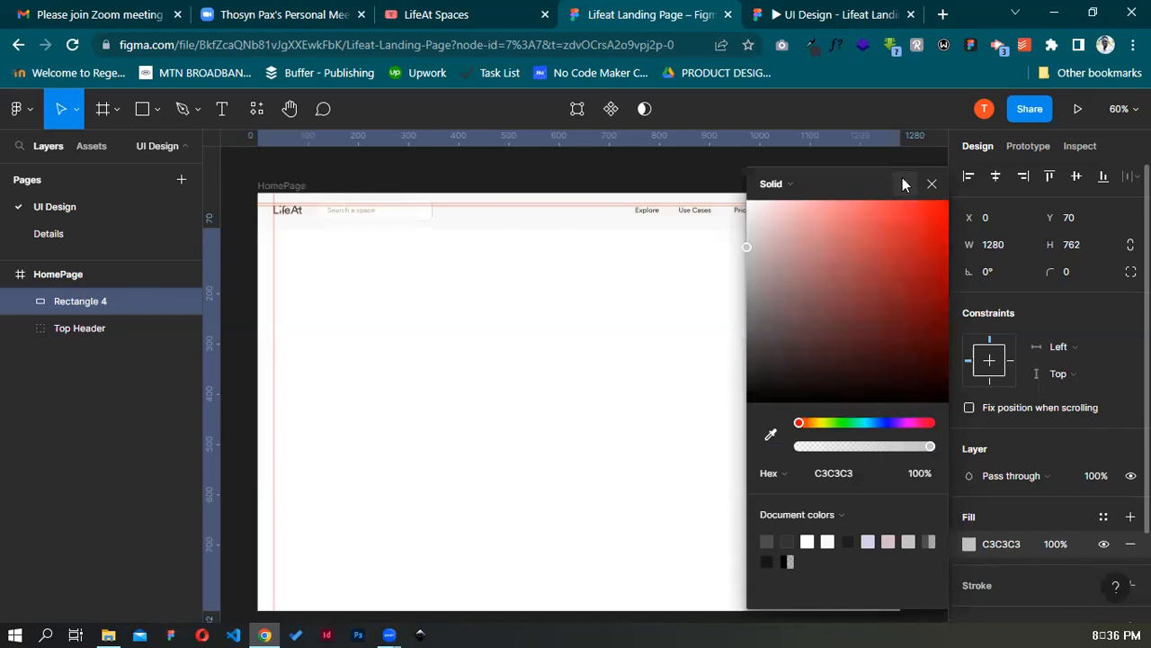
Try the Saturation and Color blend modes on the rectangle's fill, and set it to Luminosity
click(902, 178)
click(946, 443)
click(905, 183)
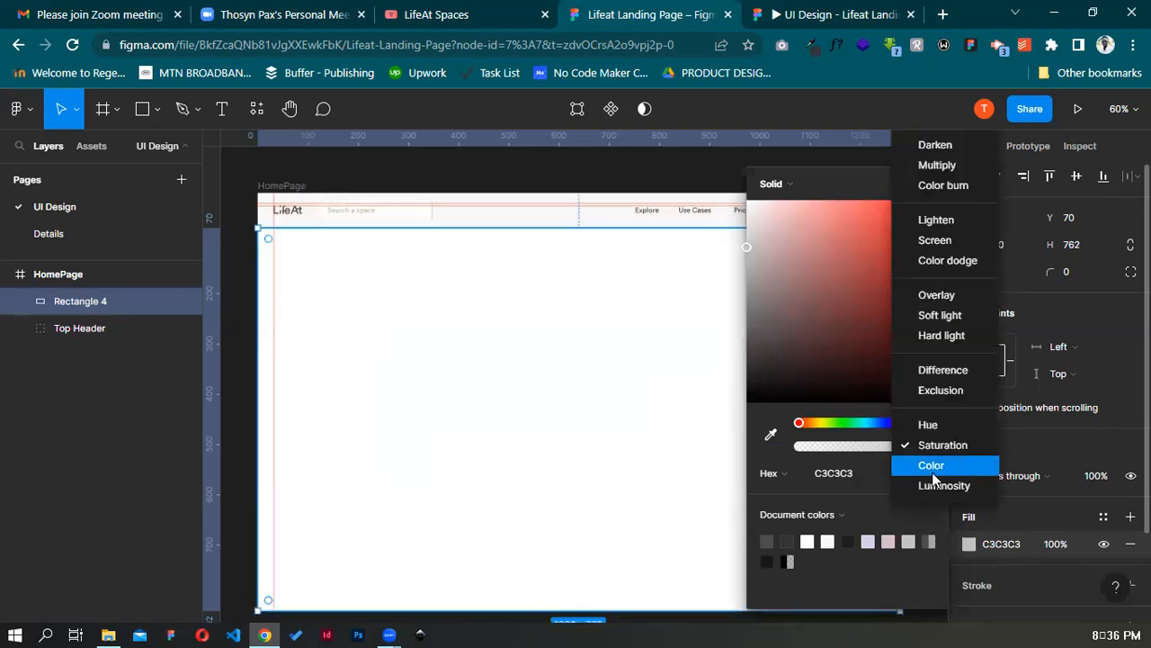
click(911, 260)
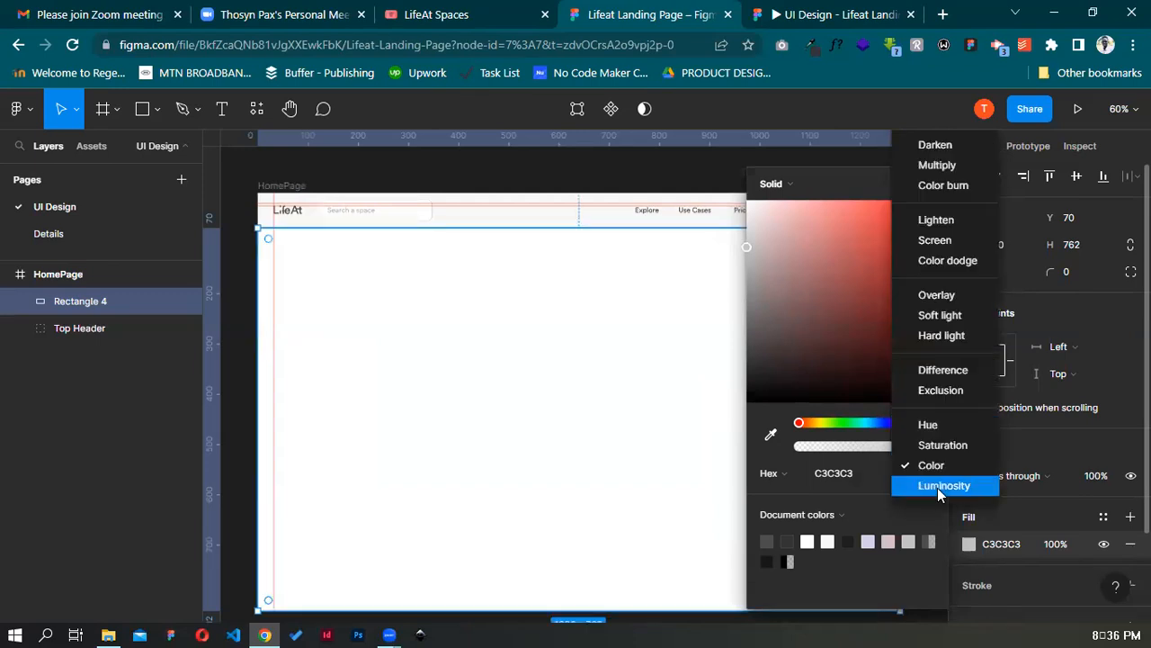
click(937, 486)
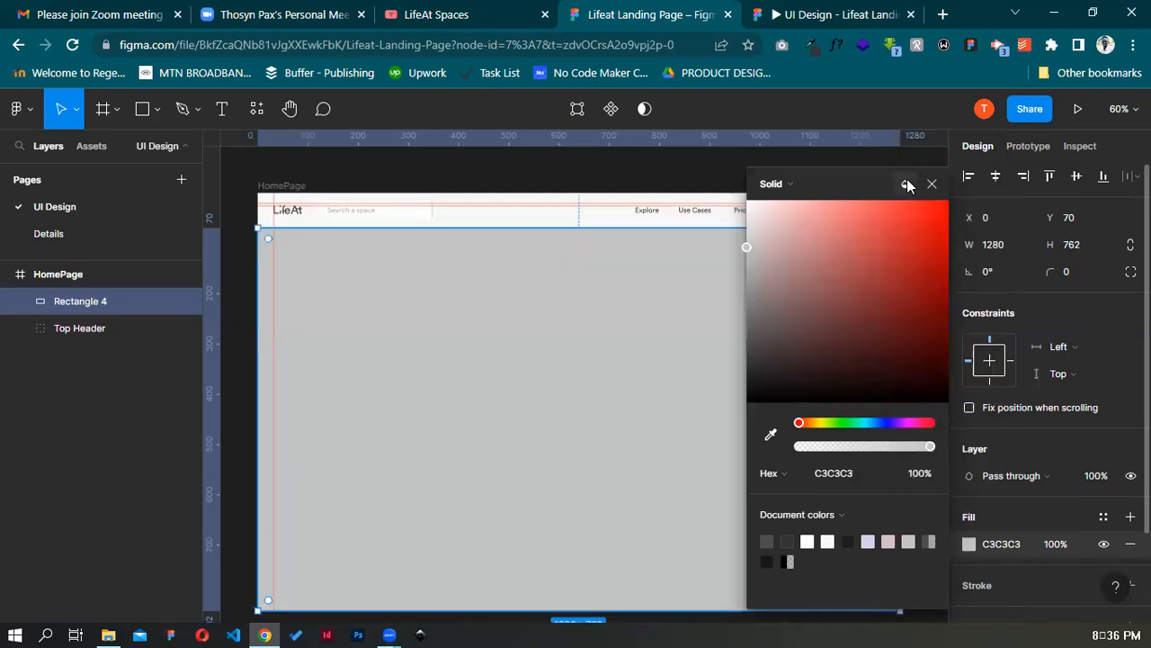
click(907, 184)
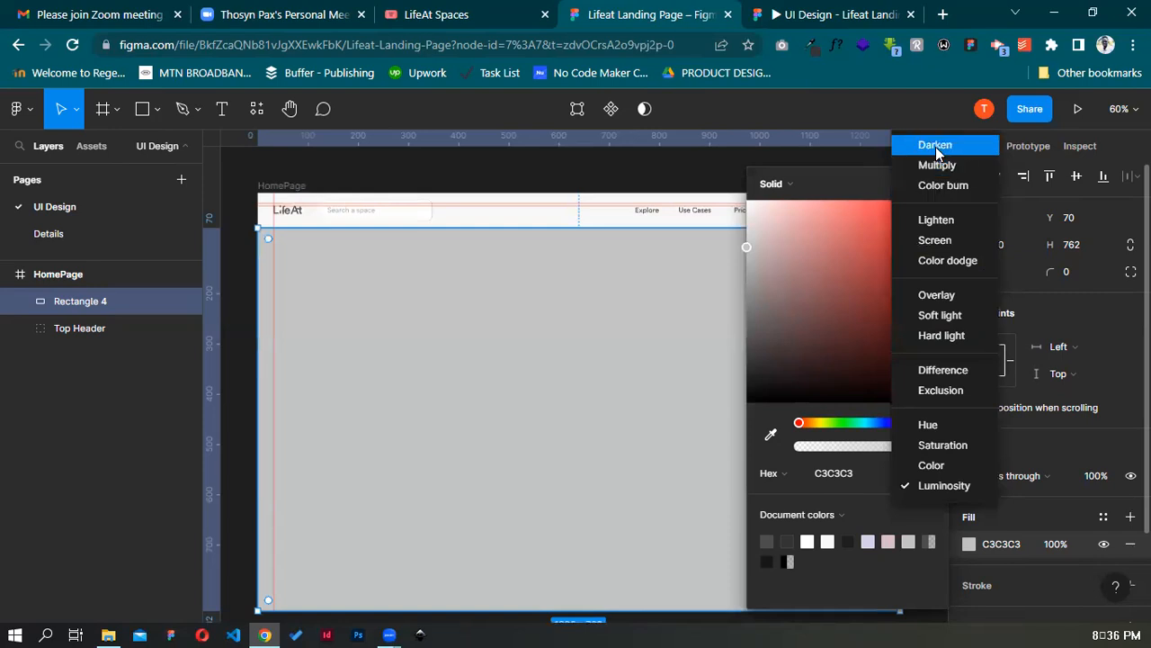
click(893, 187)
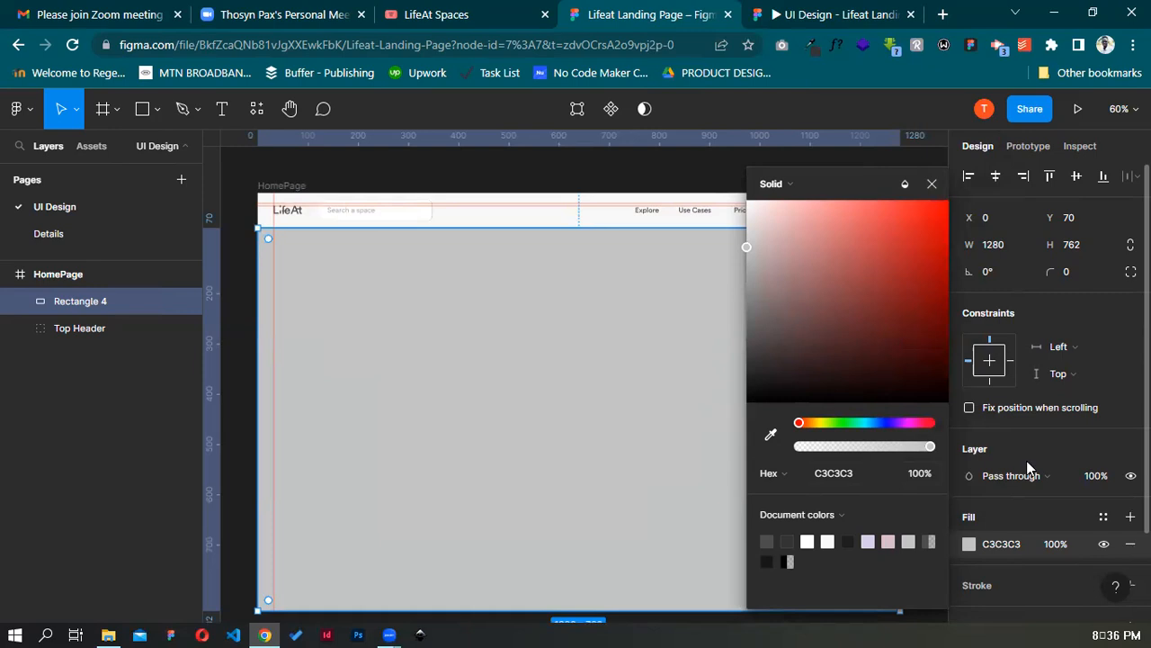
Try a background blur effect of 89 on the grey rectangle, and remove the effect
scroll(1026, 474, down, 2)
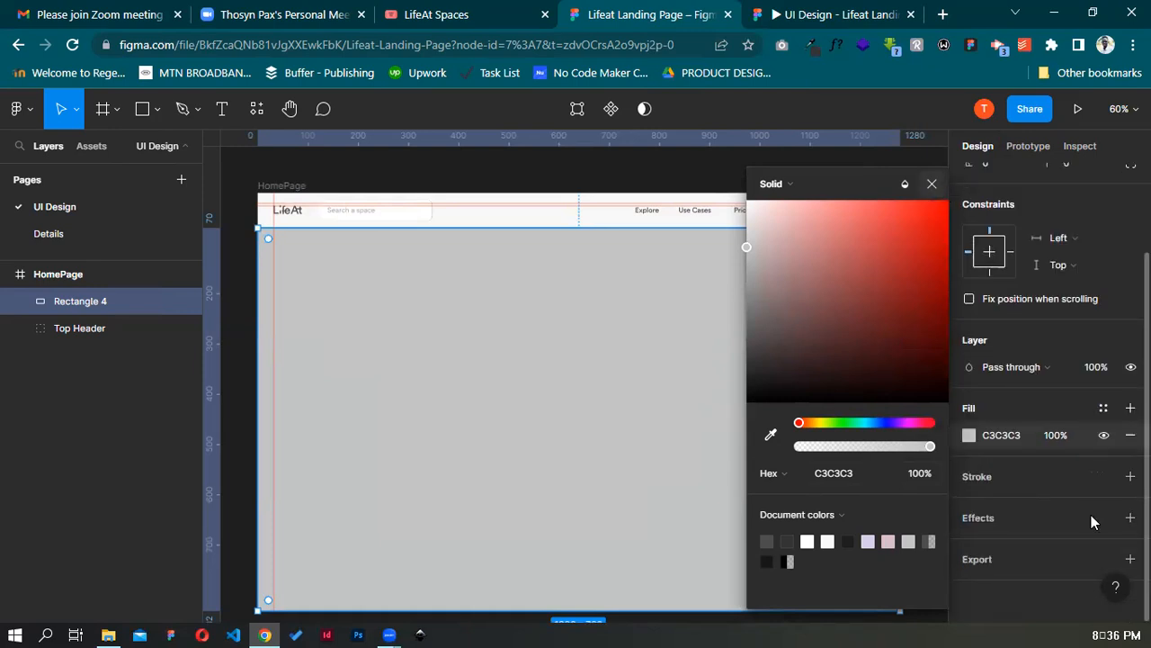
click(1005, 531)
click(1008, 546)
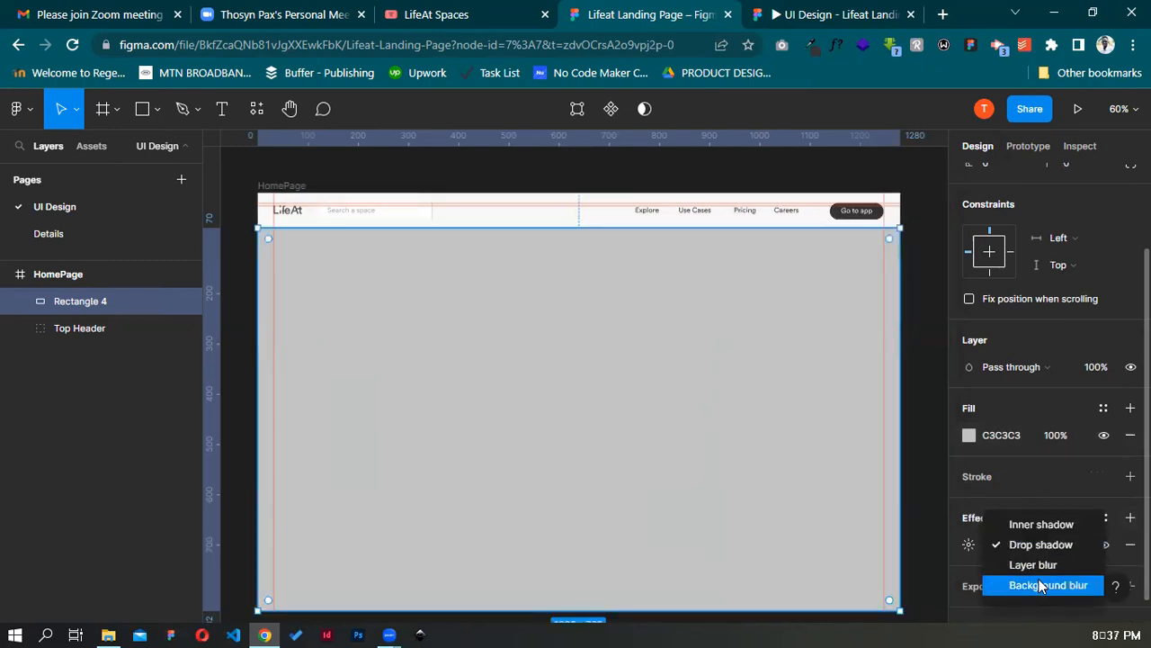
click(1040, 586)
click(969, 544)
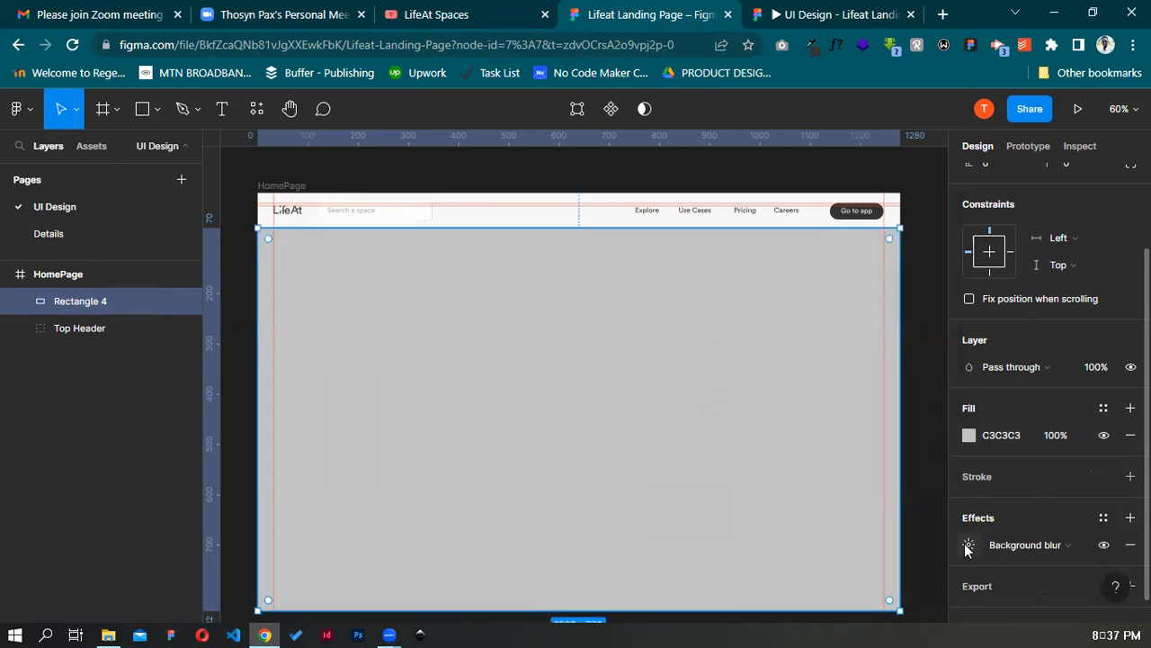
text(89)
key(Return)
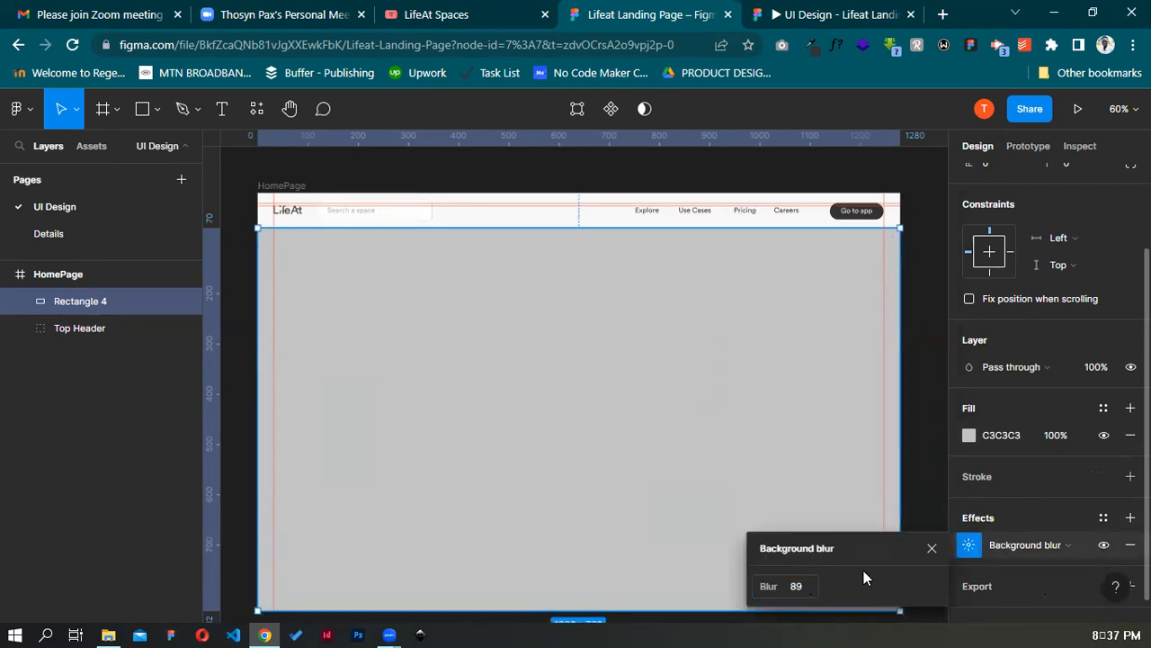
click(1124, 544)
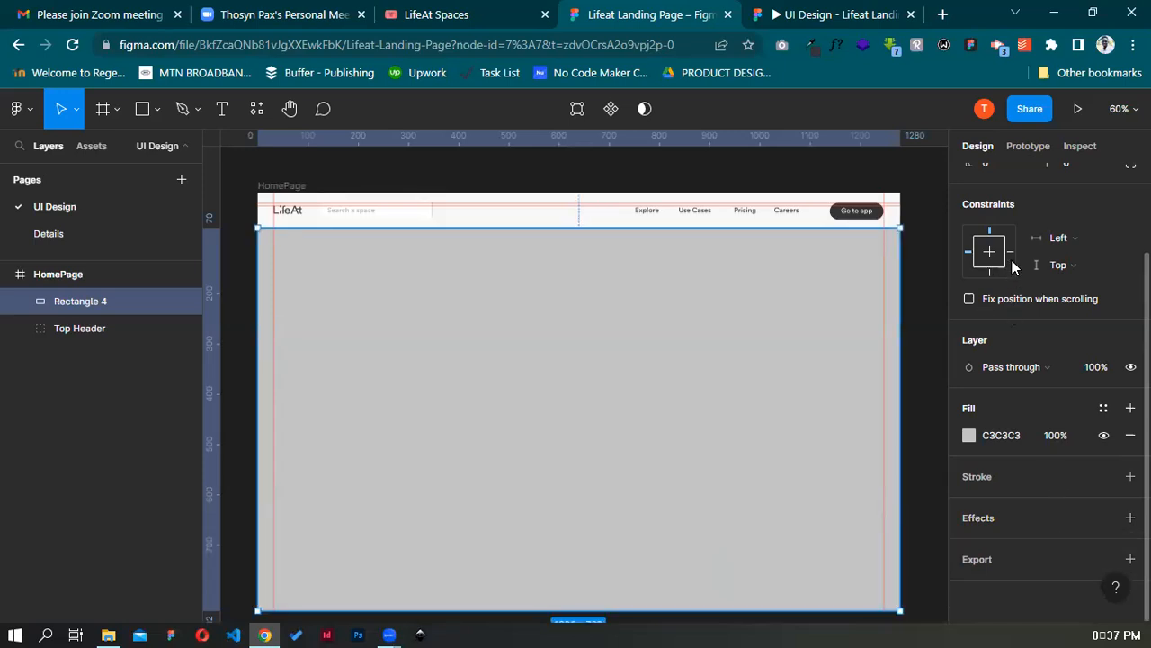
scroll(1027, 289, up, 2)
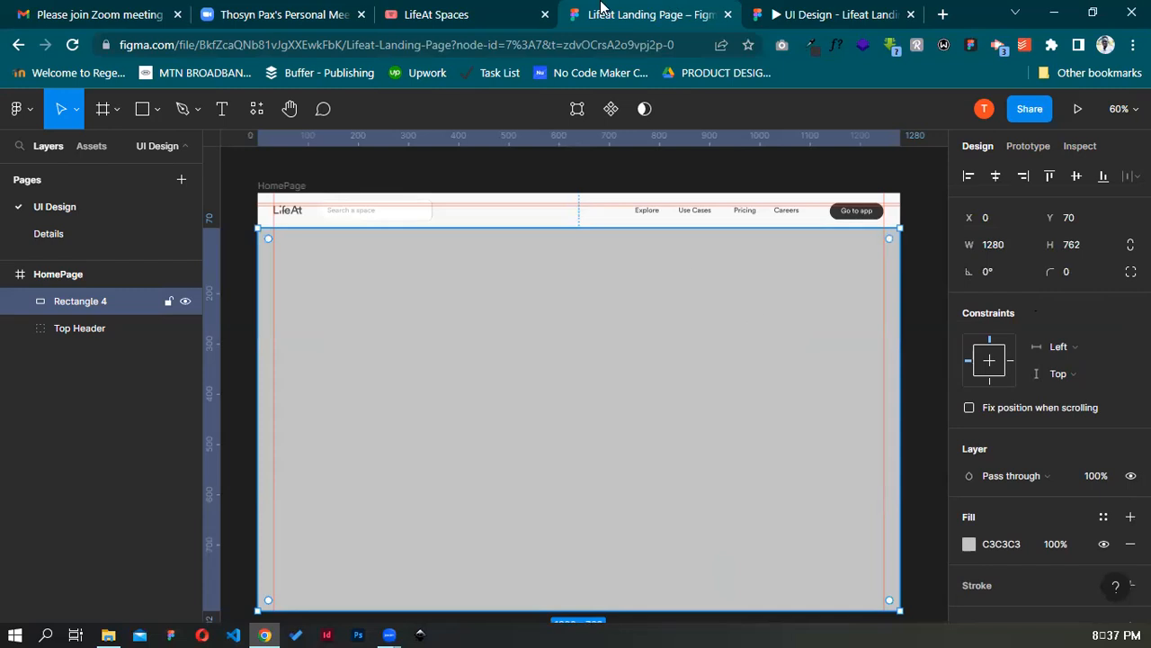
Examine the hero background on the live LifeAt website, and review the layer blend mode options of the rectangle in Figma
key(ctrl+shift+Tab)
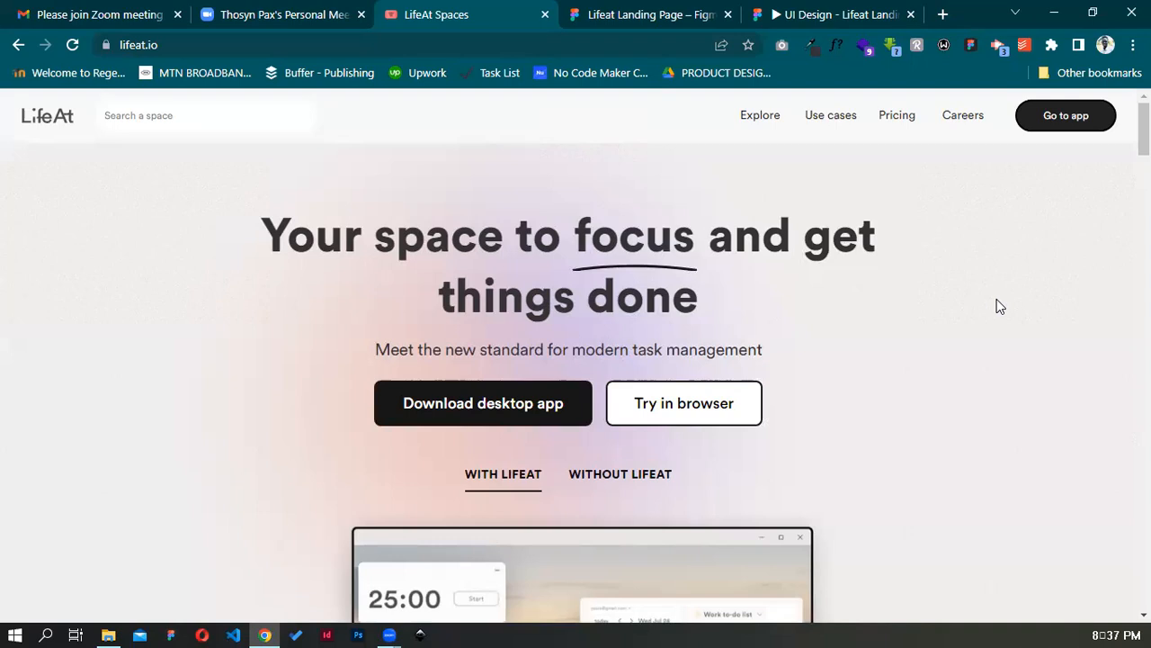
right_click(957, 259)
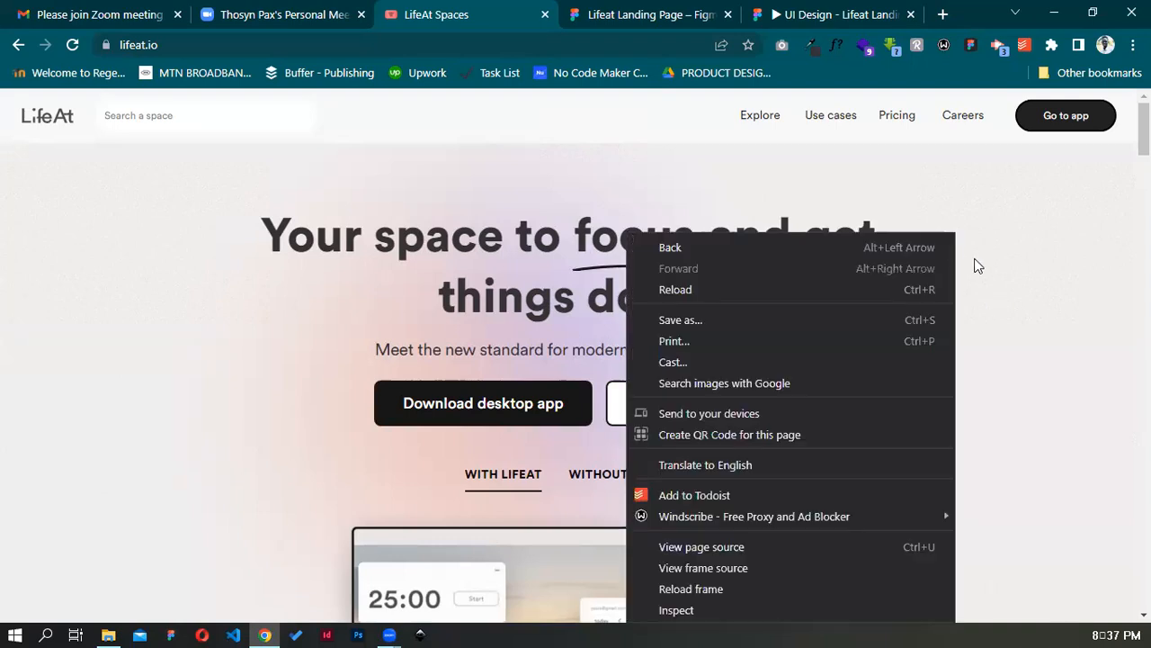
click(959, 268)
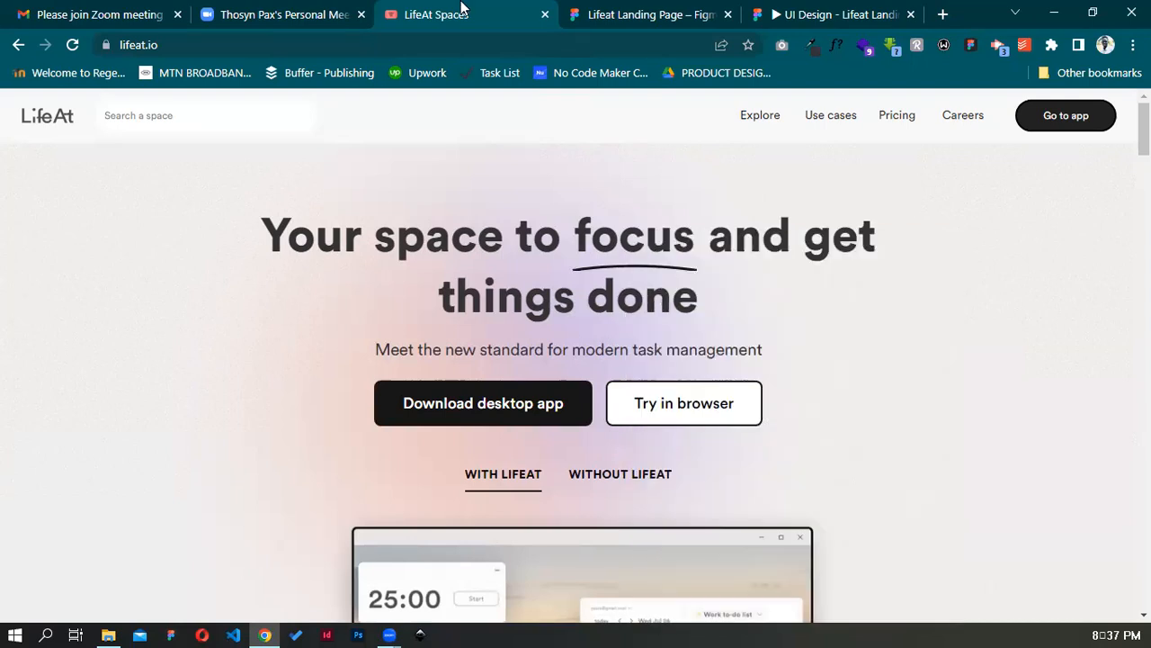
mouse_move(582, 7)
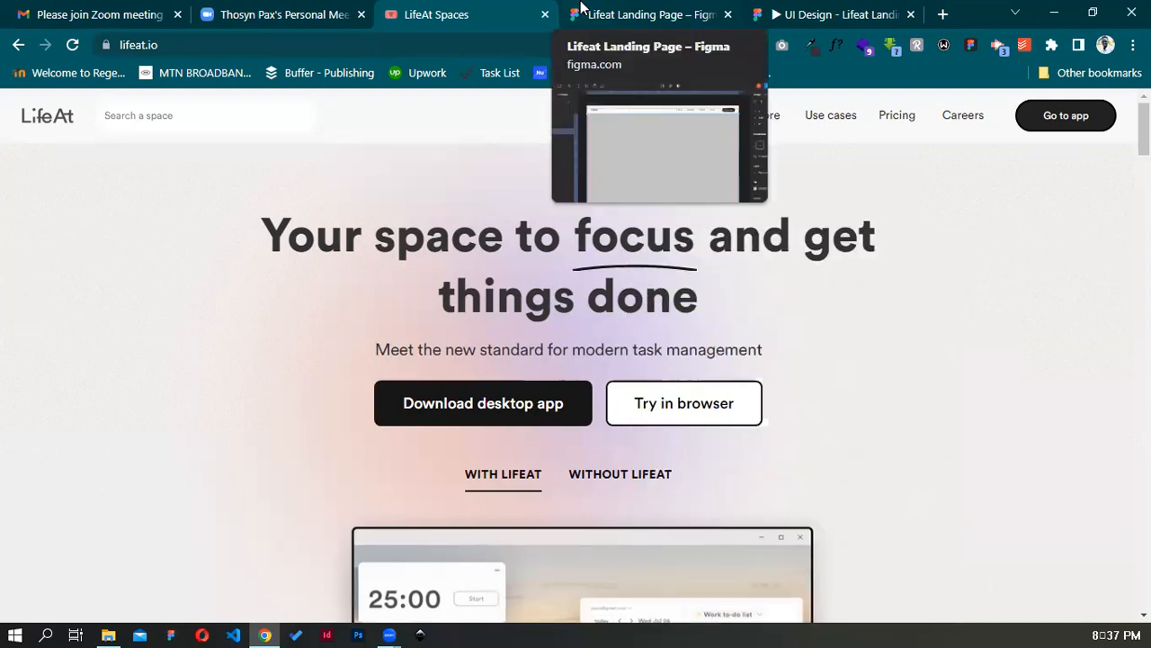
click(582, 7)
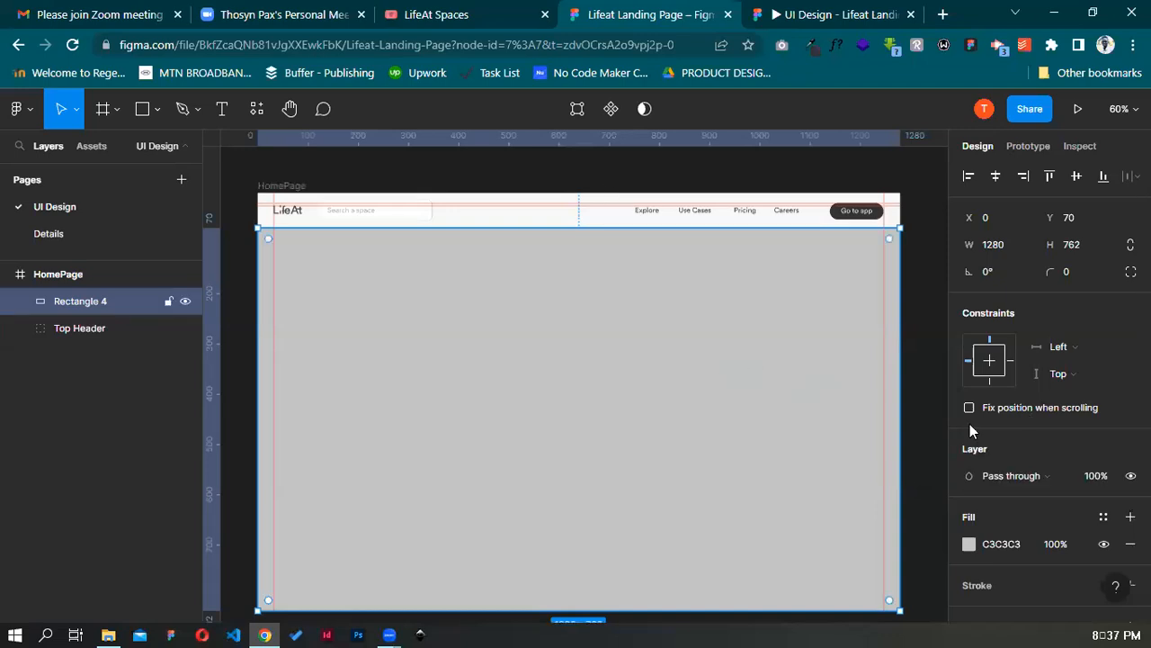
scroll(999, 495, down, 2)
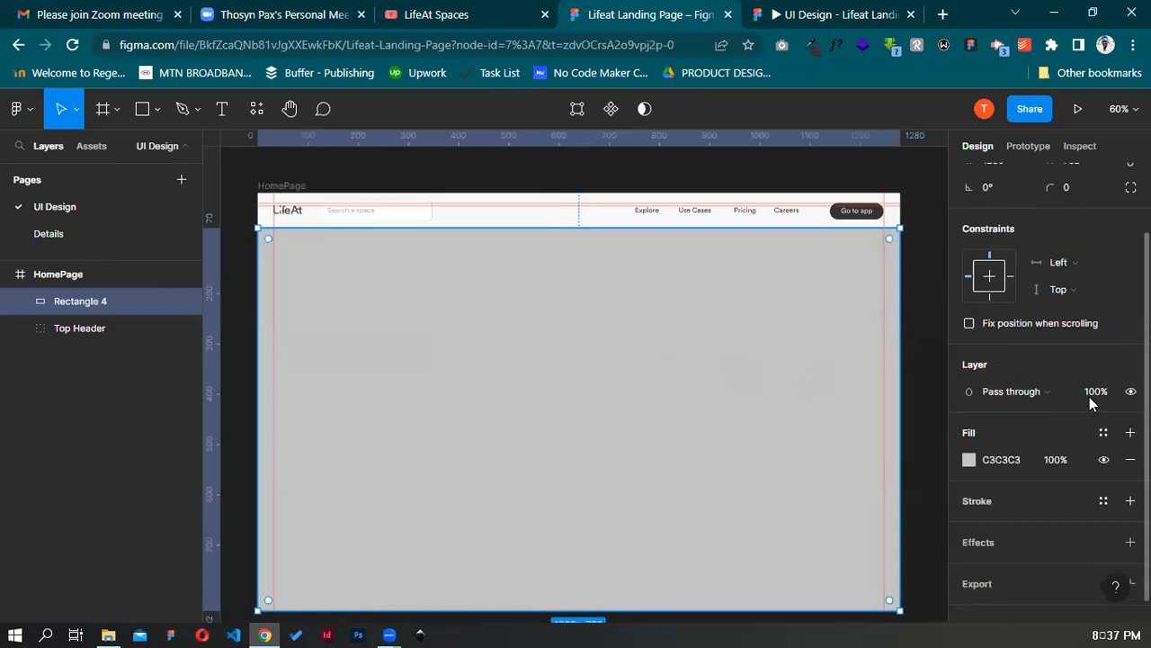
click(1052, 391)
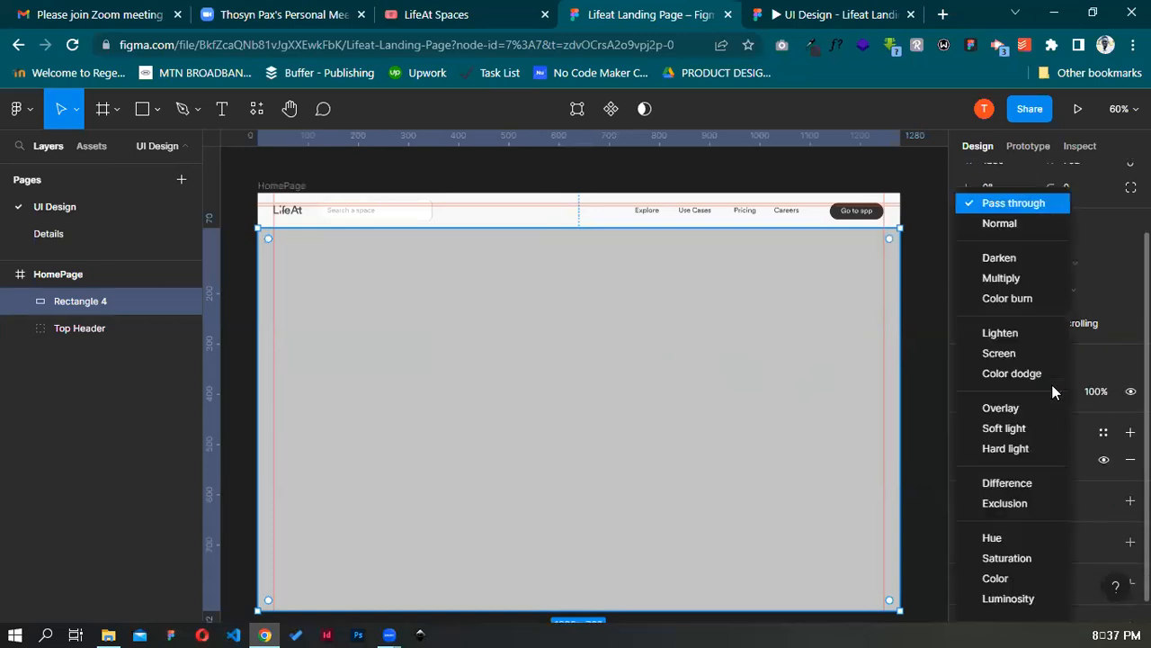
click(1106, 251)
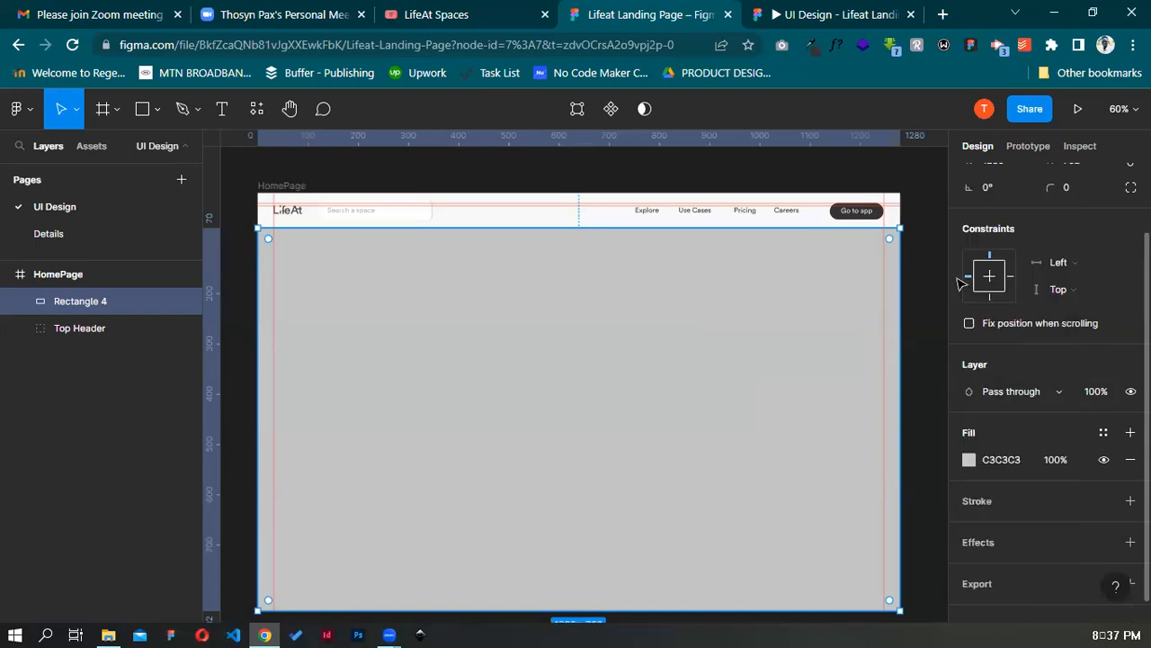
Try the document color F8F8F8 as the rectangle's fill, and set the fill to white FFFFFF
click(970, 461)
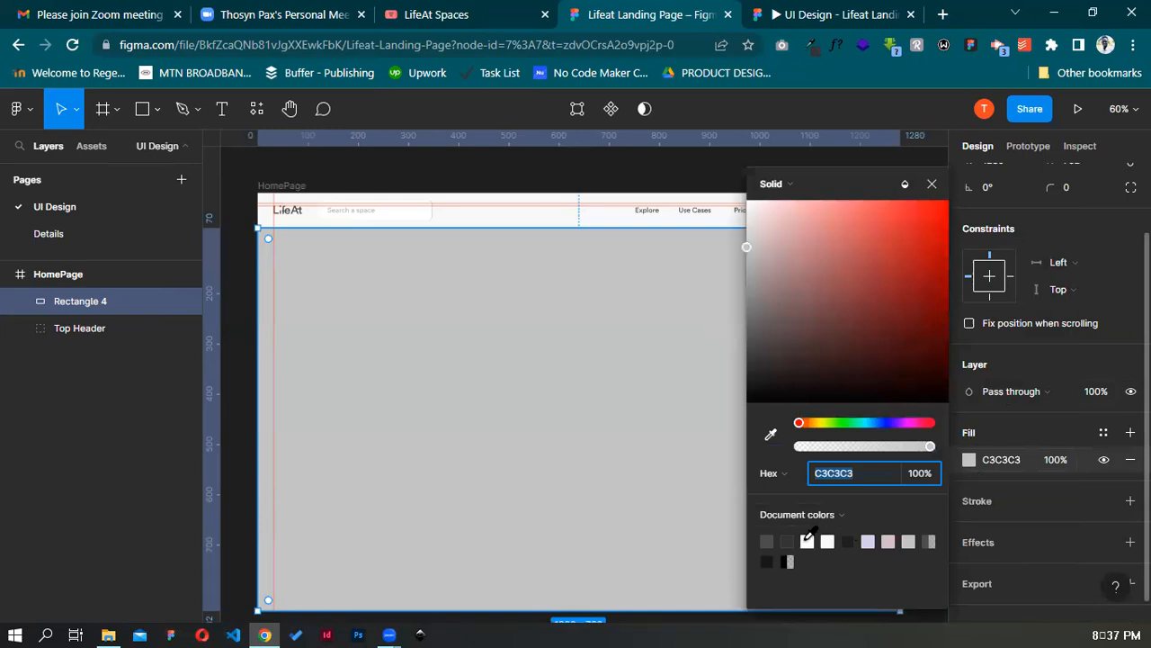
click(827, 539)
click(827, 539)
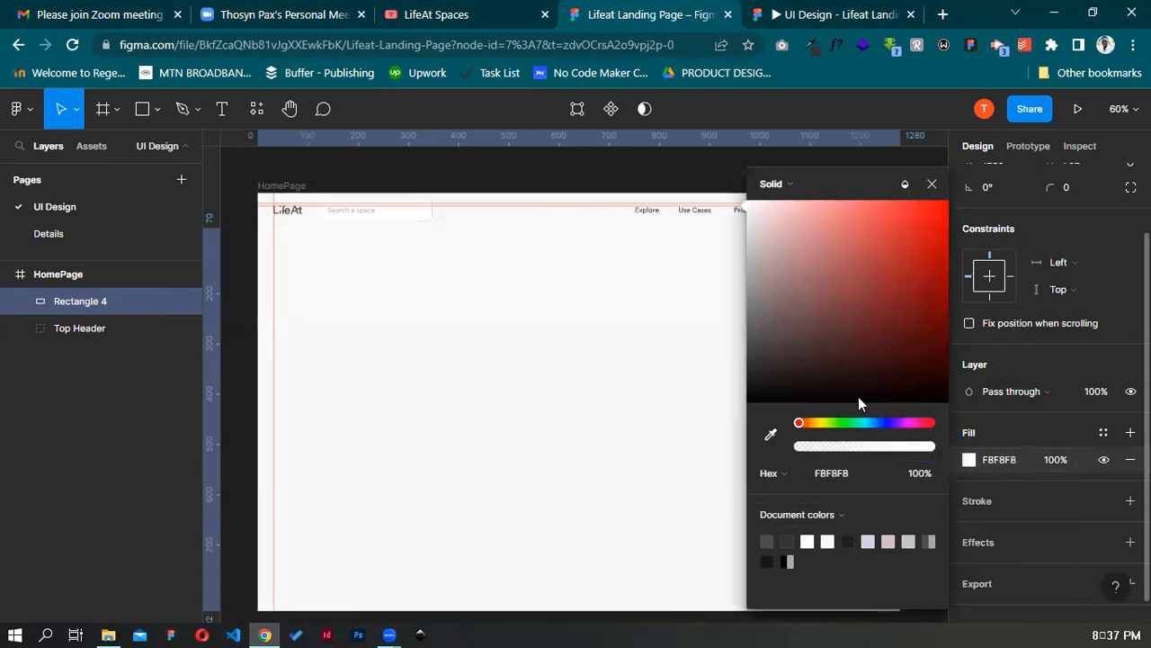
click(808, 541)
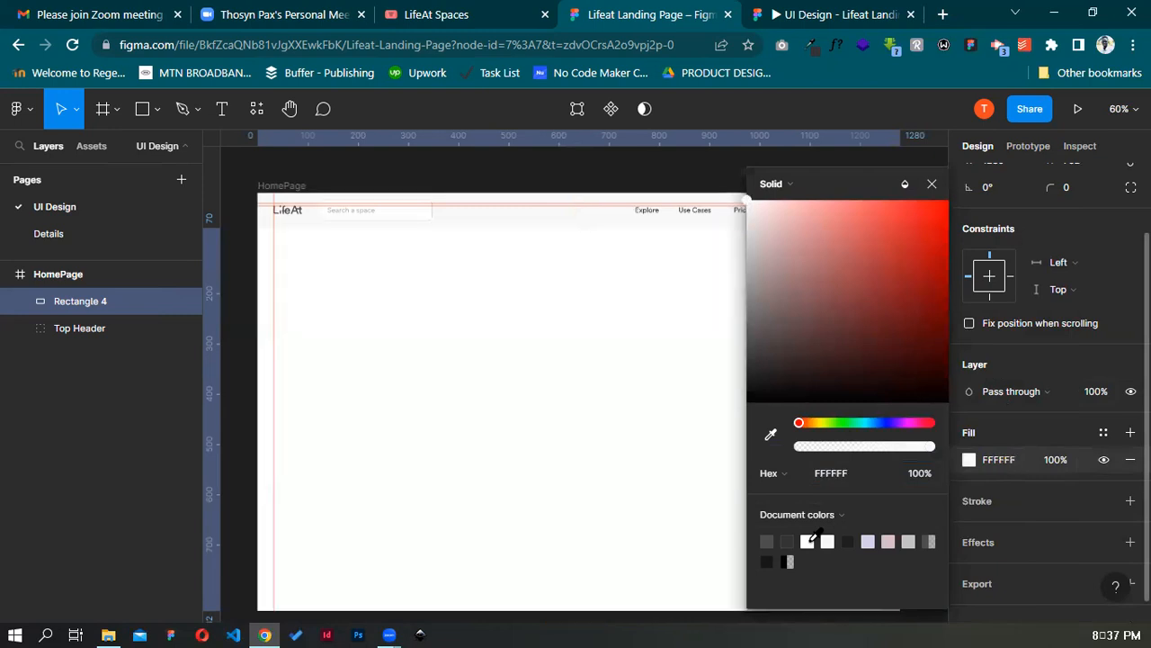
click(932, 183)
Check the HomePage frame with its white hero rectangle in the prototype preview
click(849, 13)
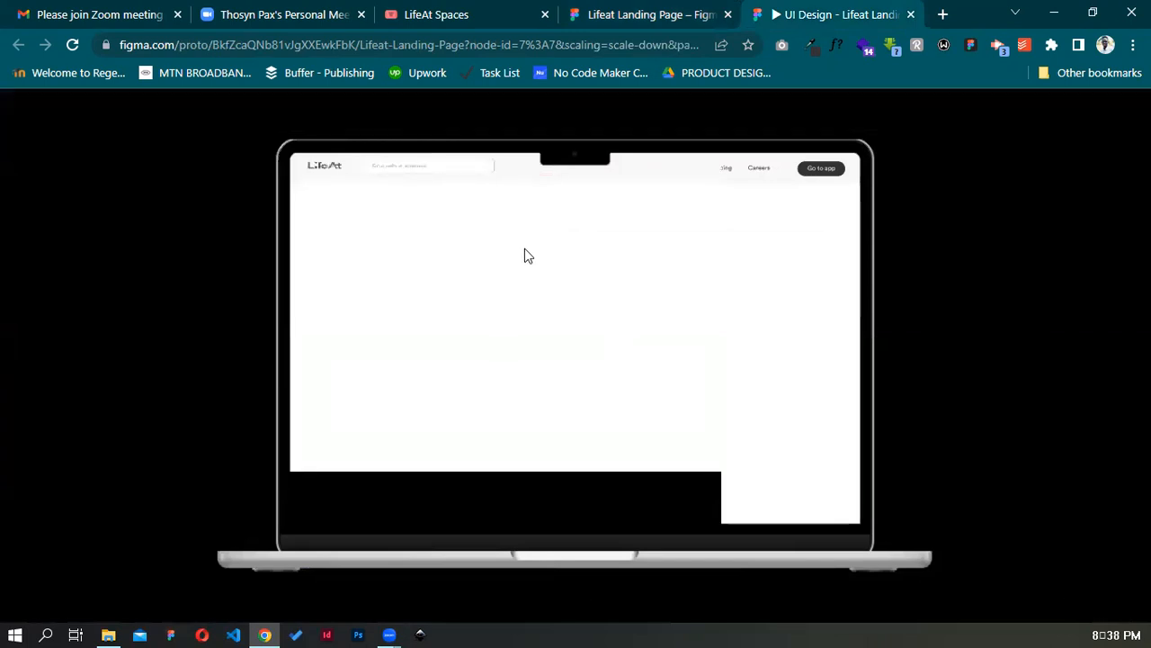
click(674, 8)
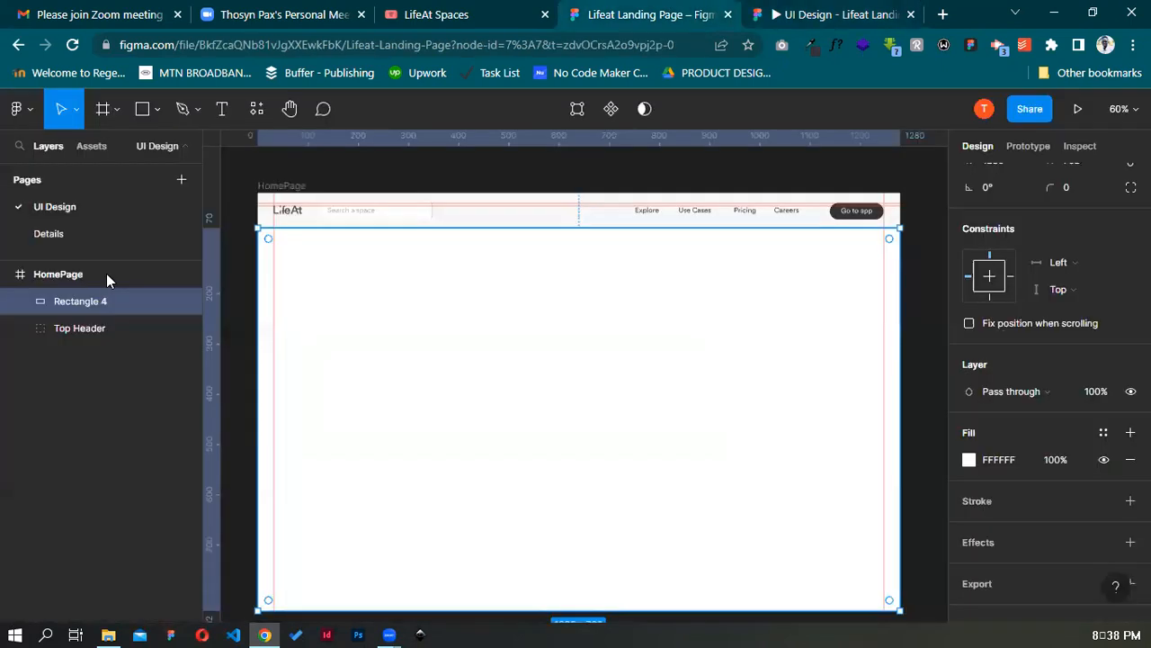
click(76, 275)
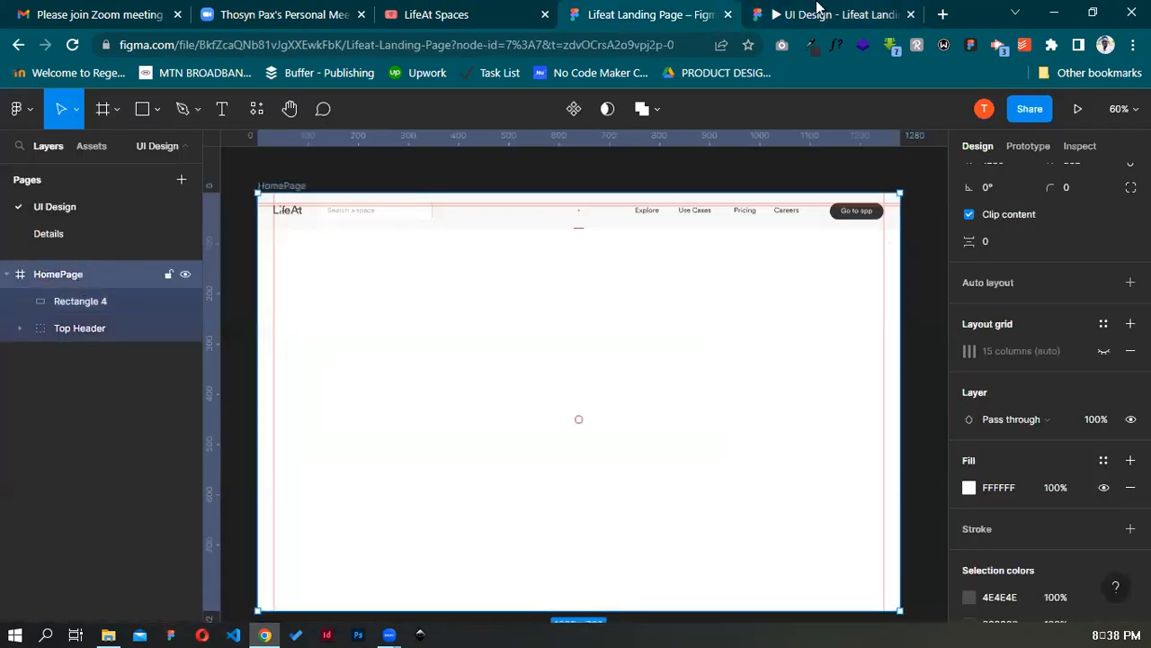
key(ctrl+Tab)
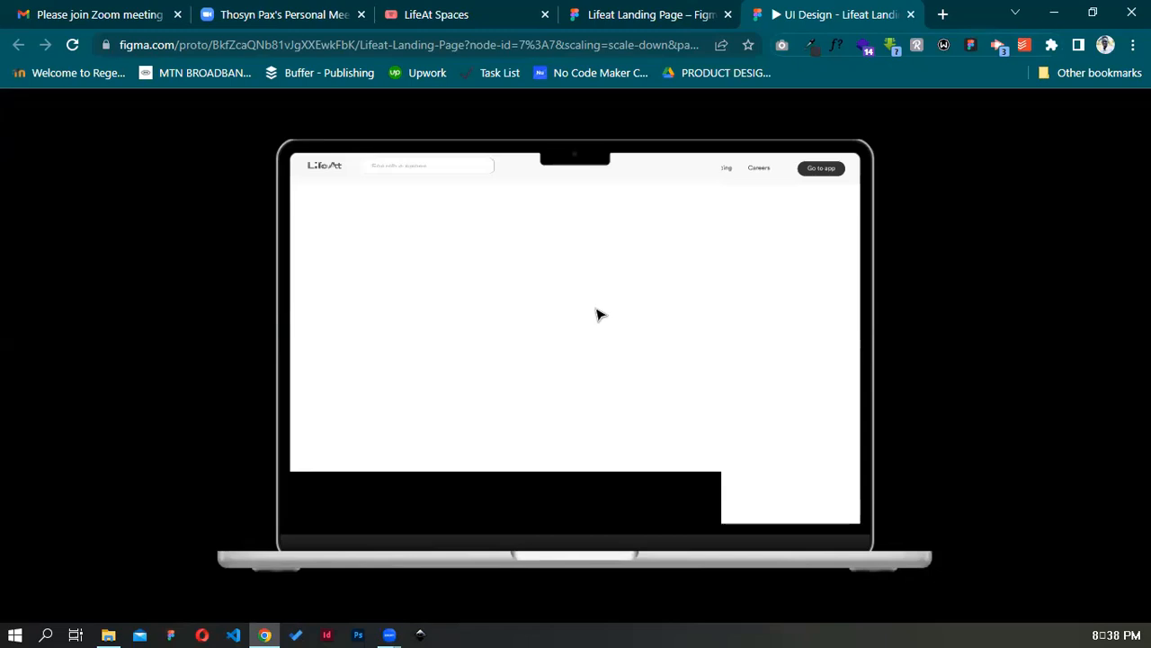
key(ctrl+shift+Tab)
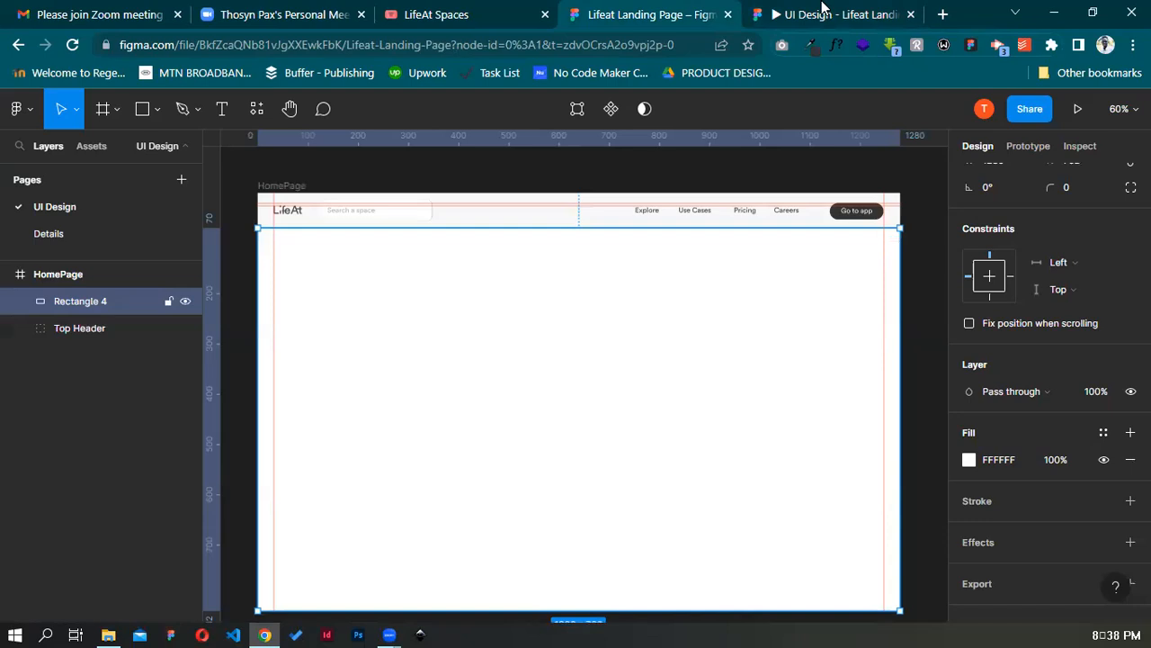
Recheck the prototype preview, and undo the deletion of the white rectangle in the HomePage frame
key(ctrl+Tab)
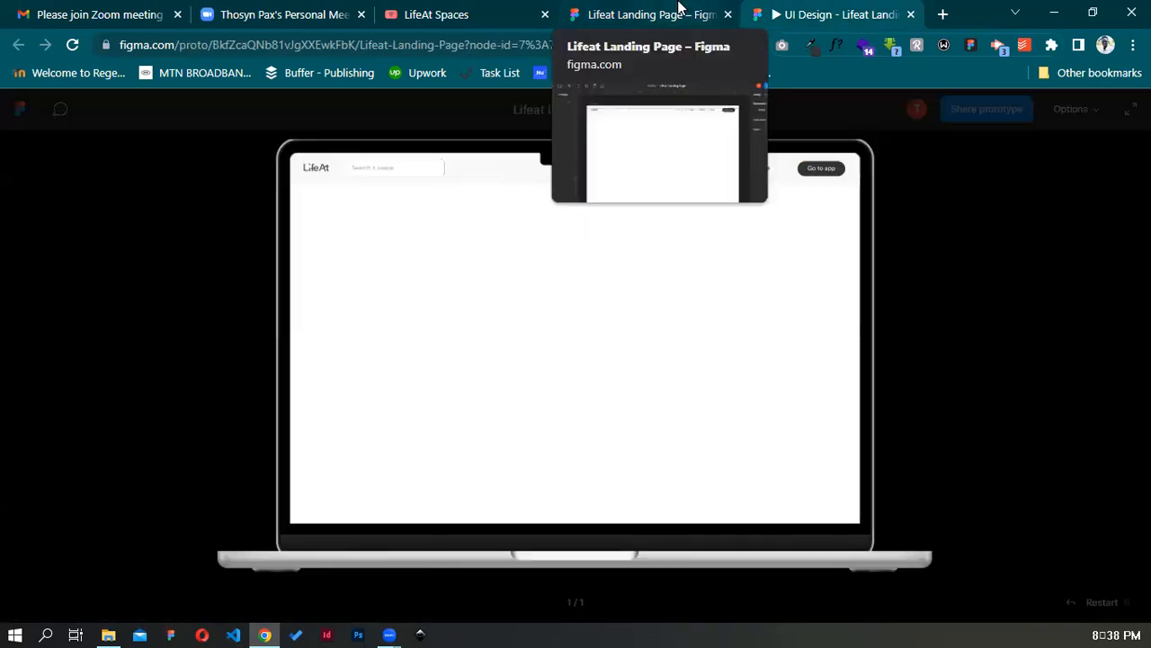
key(ctrl+shift+Tab)
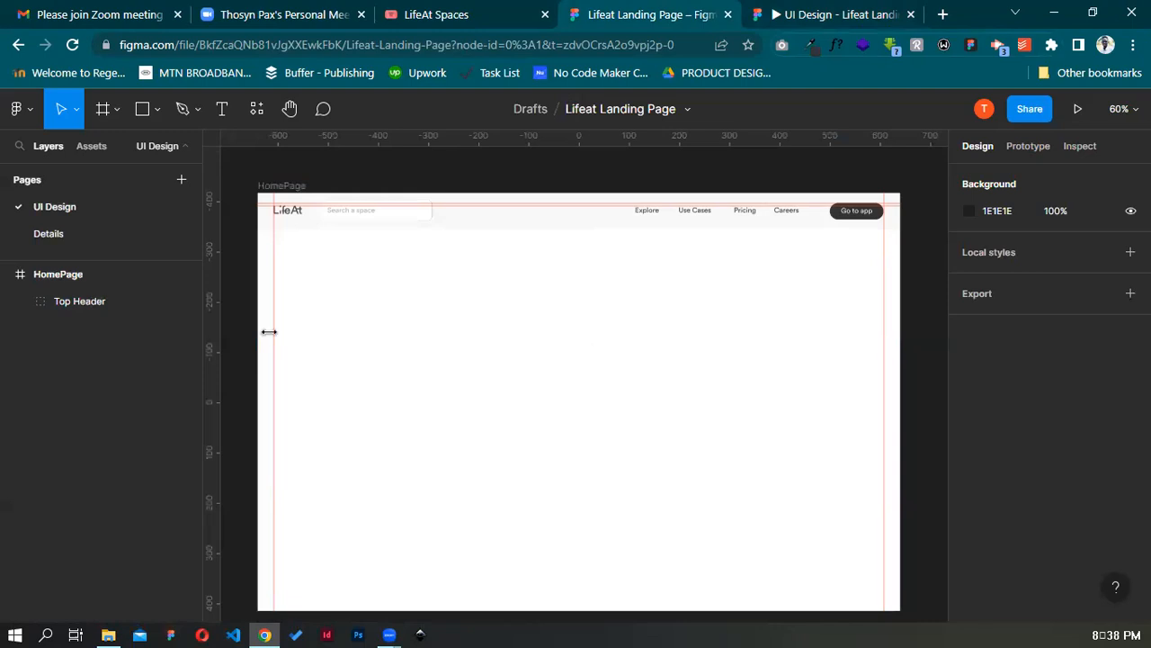
key(ctrl+z)
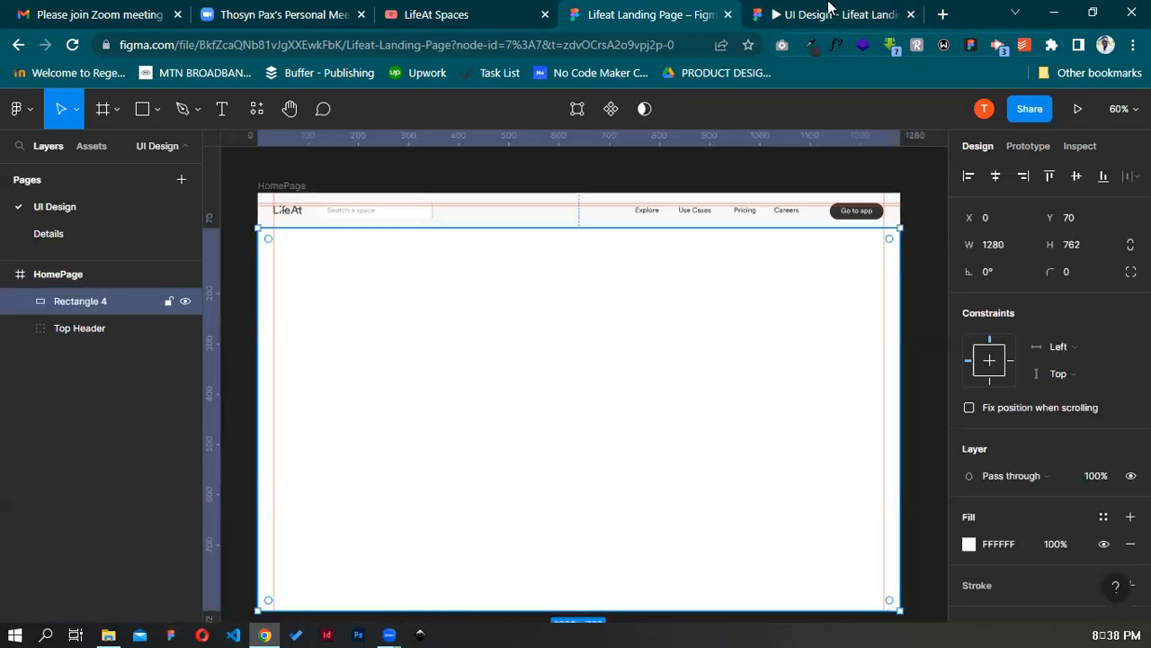
Compare the HomePage frame in the prototype preview with the hero section on the live LifeAt website
key(ctrl+Tab)
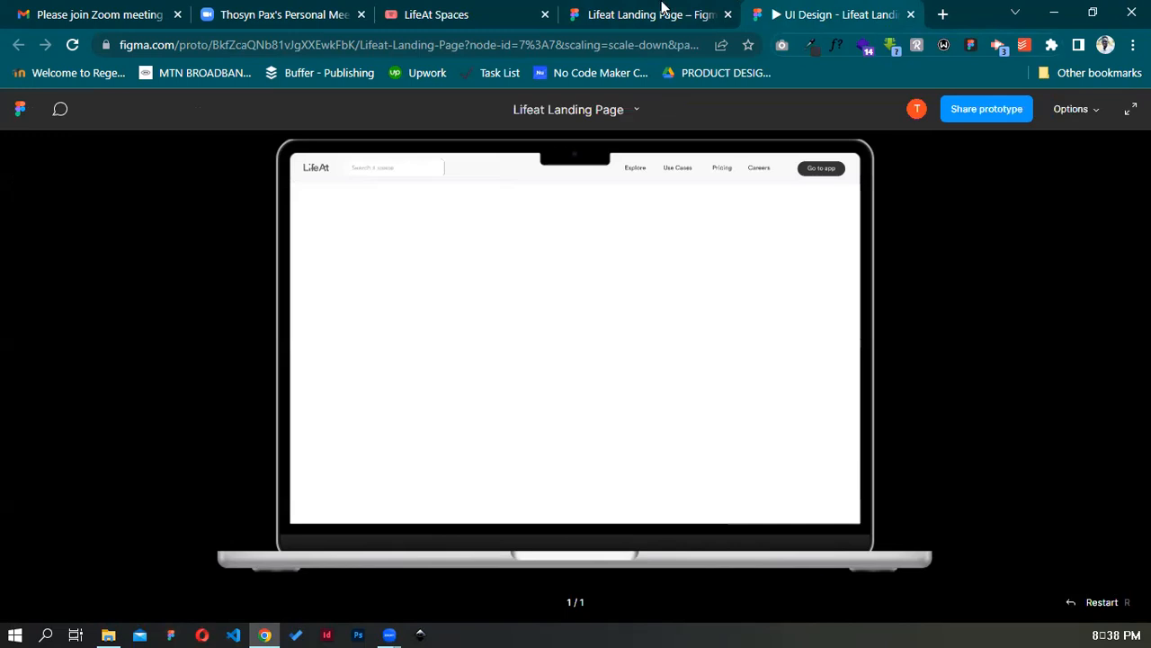
key(ctrl+shift+Tab)
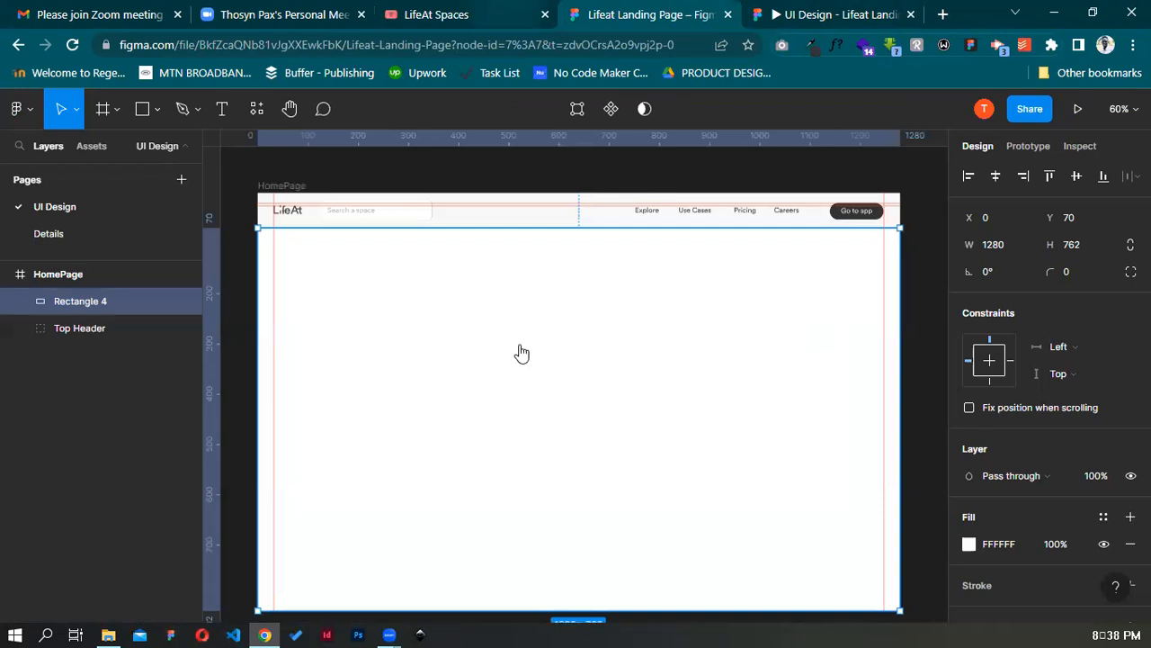
key(ctrl+shift+Tab)
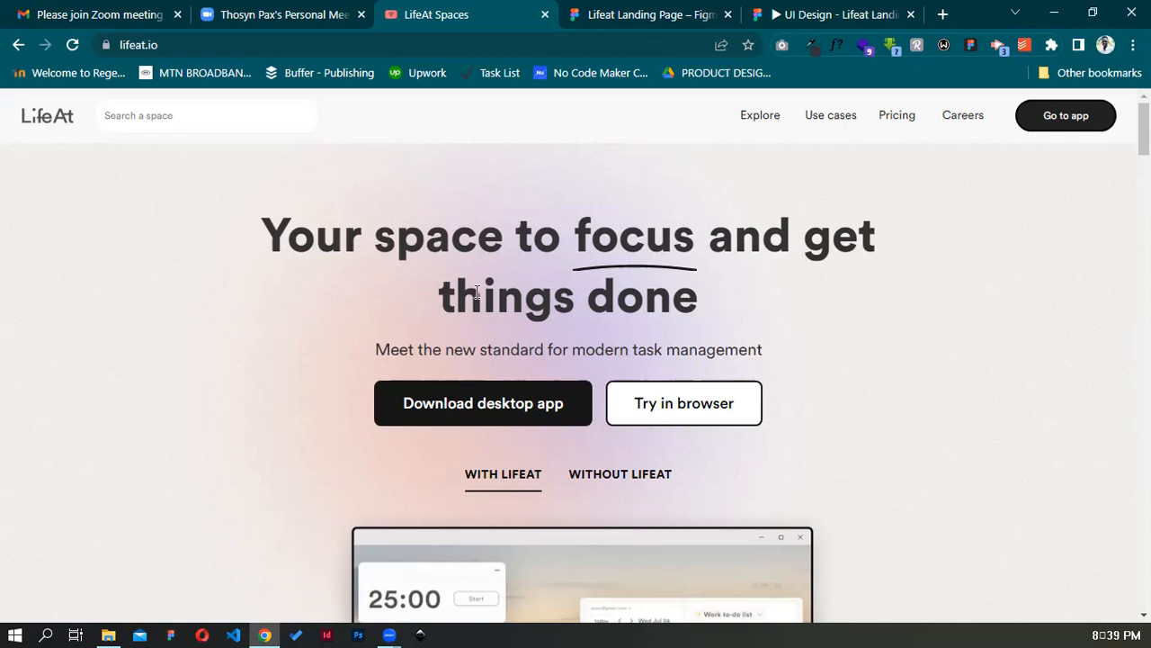
key(ctrl+Tab)
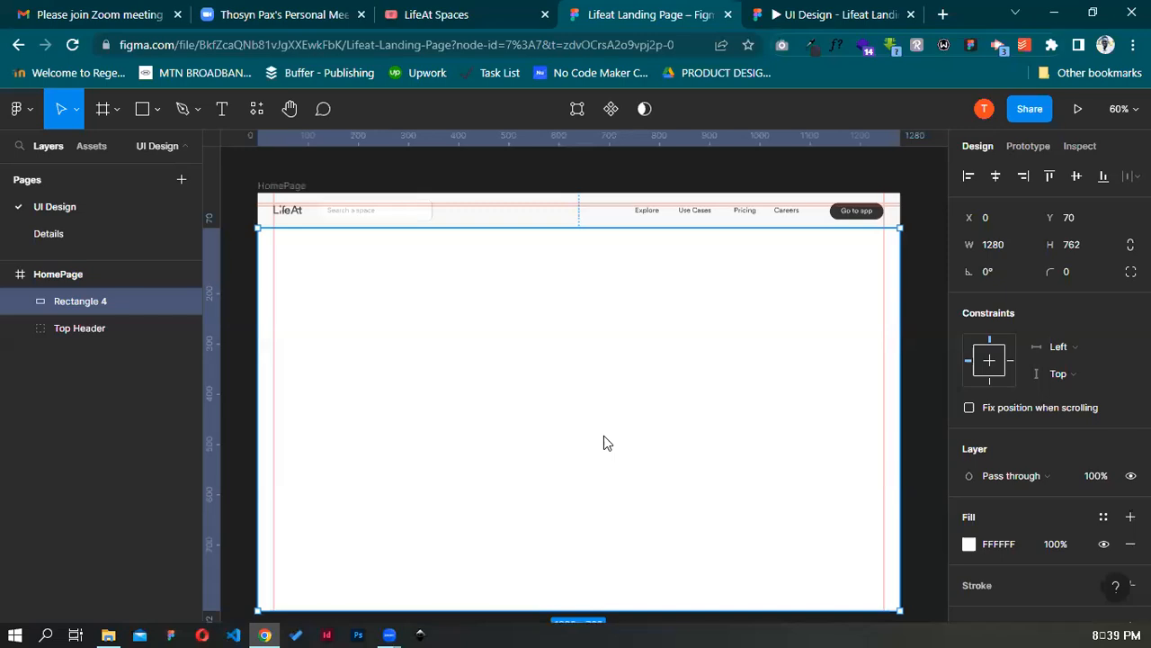
Draw a circle with the Ellipse tool left of centre on the white hero rectangle, and enlarge it to about 382 × 382
click(155, 110)
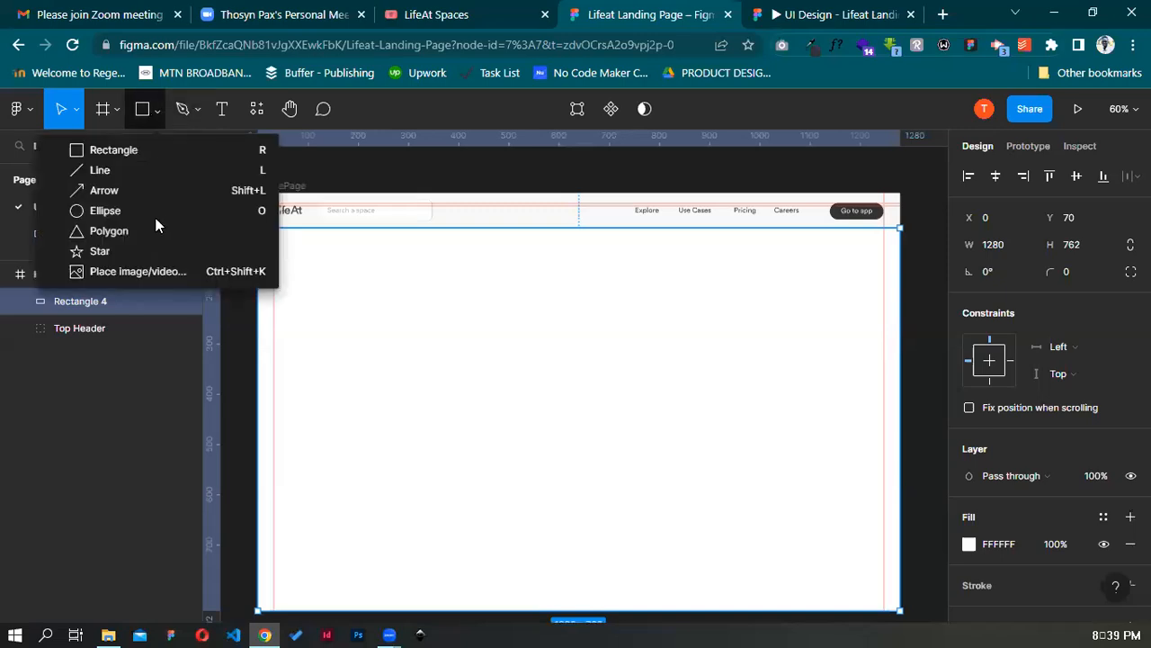
click(156, 209)
drag(452, 300, 615, 468)
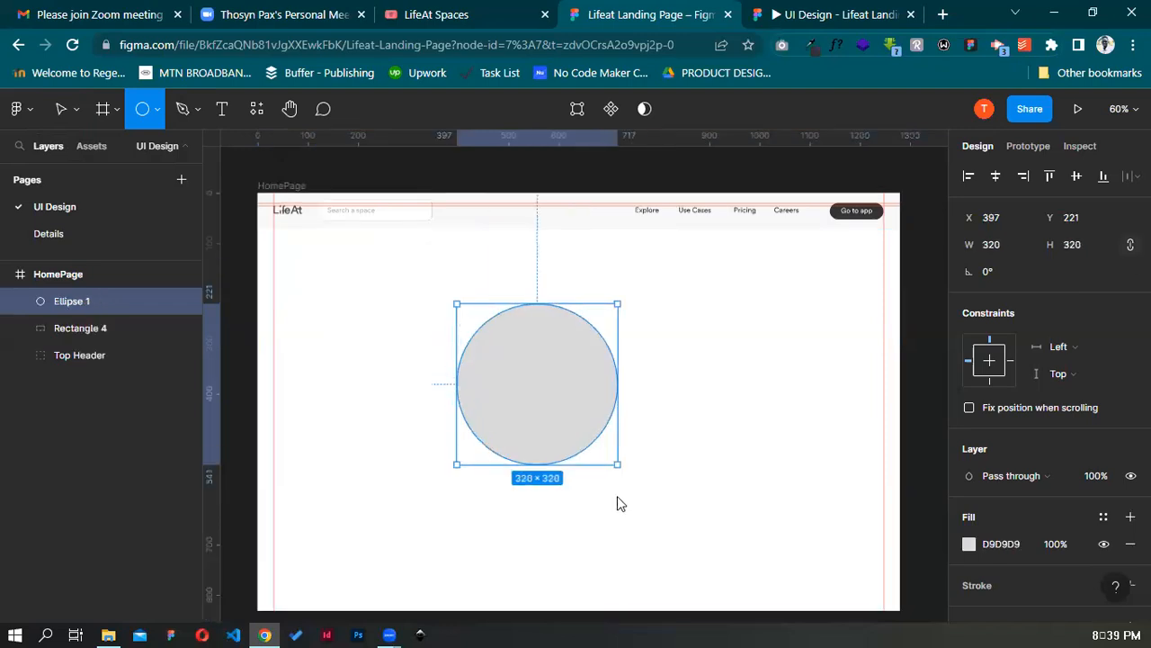
drag(567, 389, 528, 370)
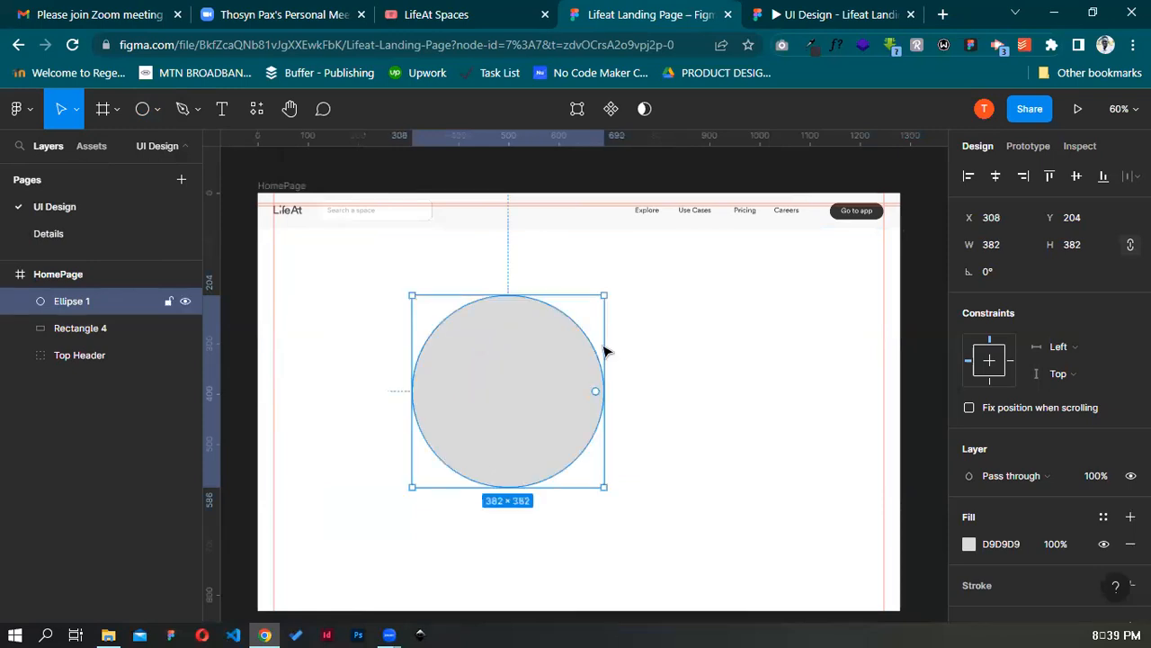
Duplicate the circle and offset the copy up and to the right, overlapping the original, at X 430, Y 180
key(ctrl+d)
drag(565, 360, 556, 368)
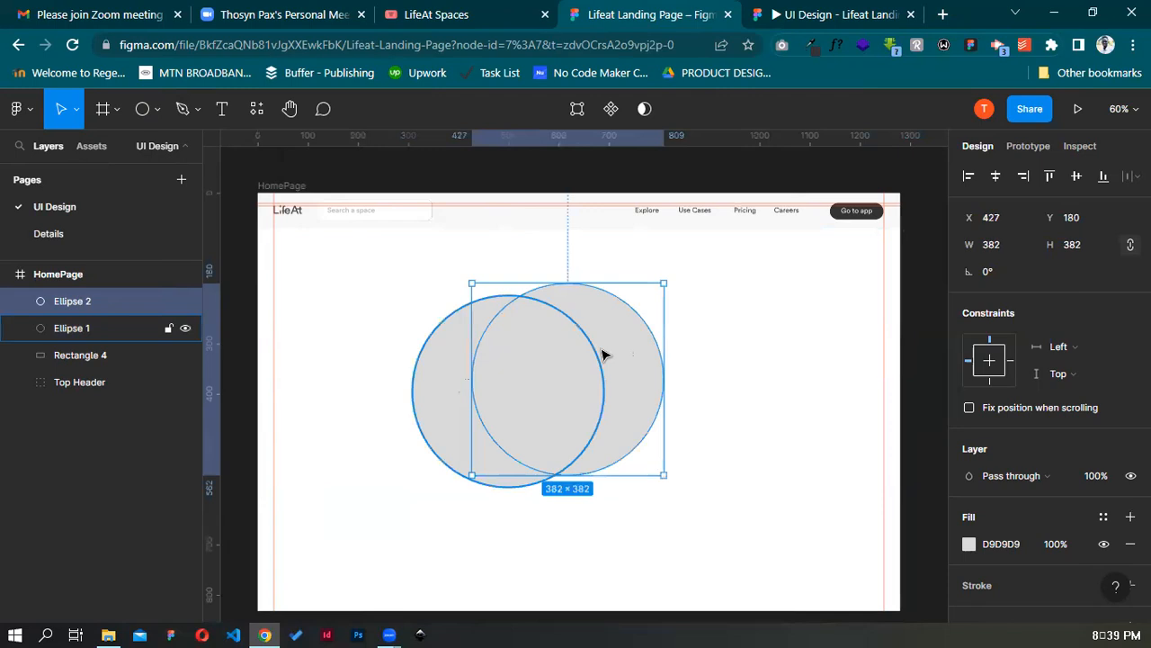
key(Right)
key(Right)
key(Right)
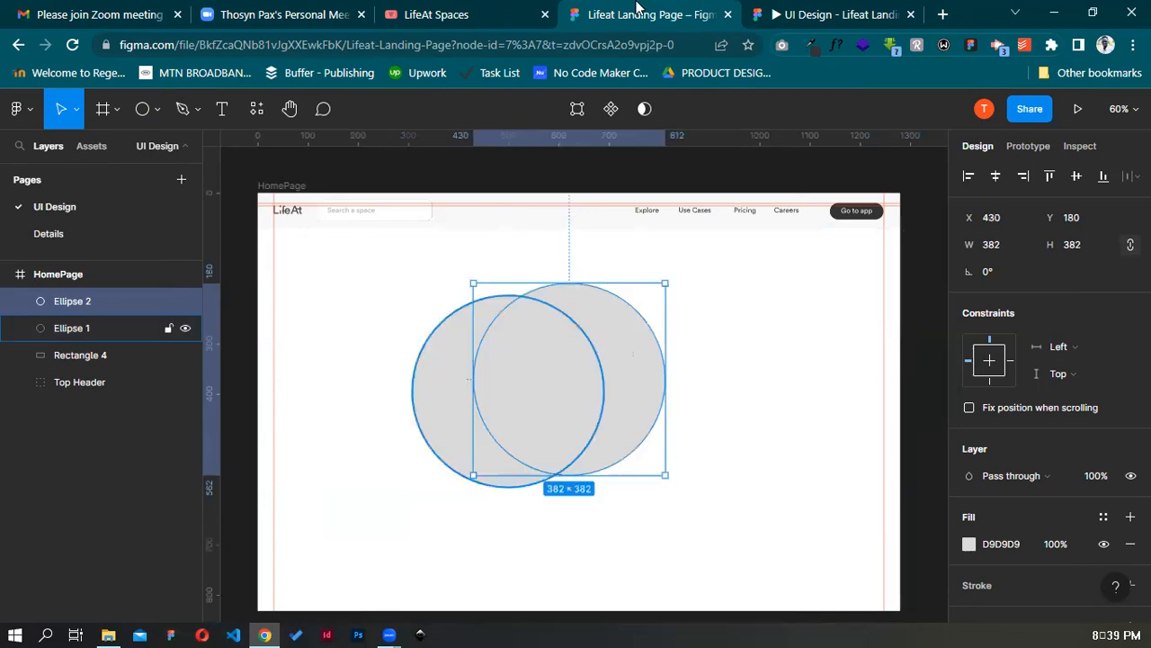
Examine the hero glow on the live LifeAt website, and review the sampled colors in Eye Dropper and on the Details page
click(507, 10)
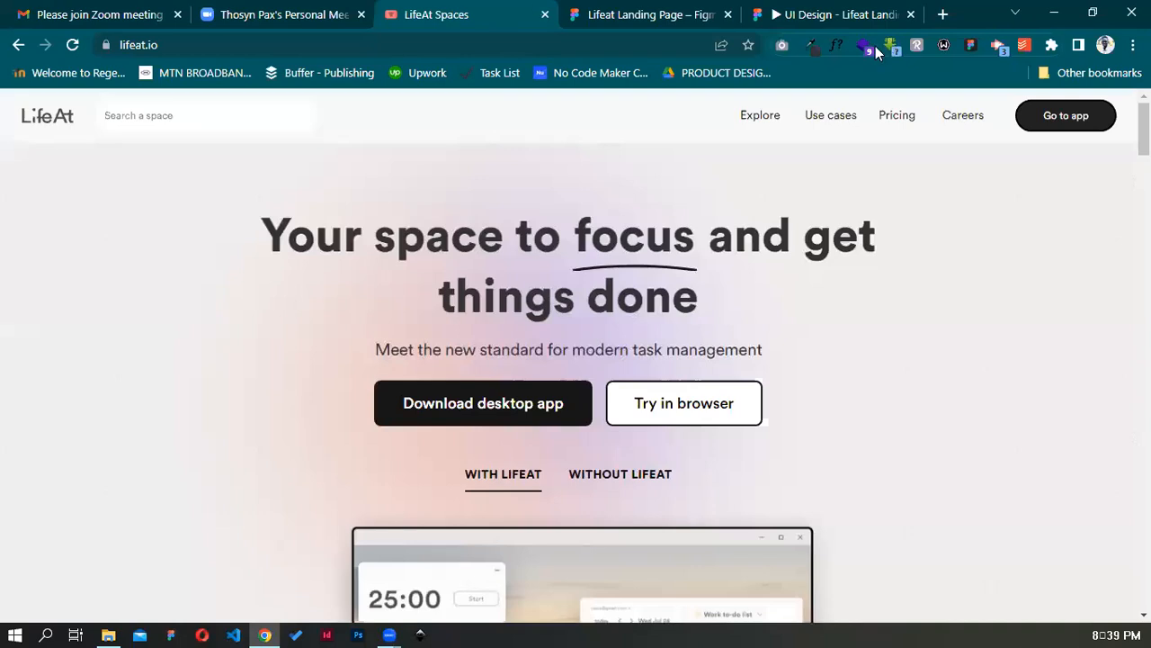
key(ctrl+Tab)
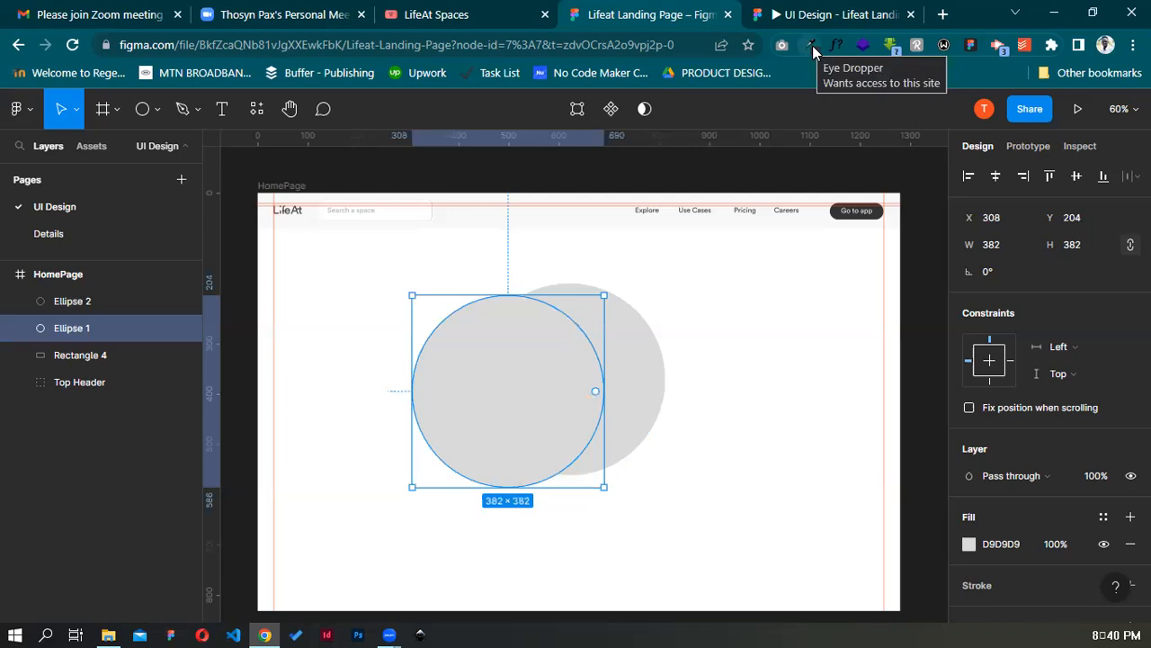
click(812, 45)
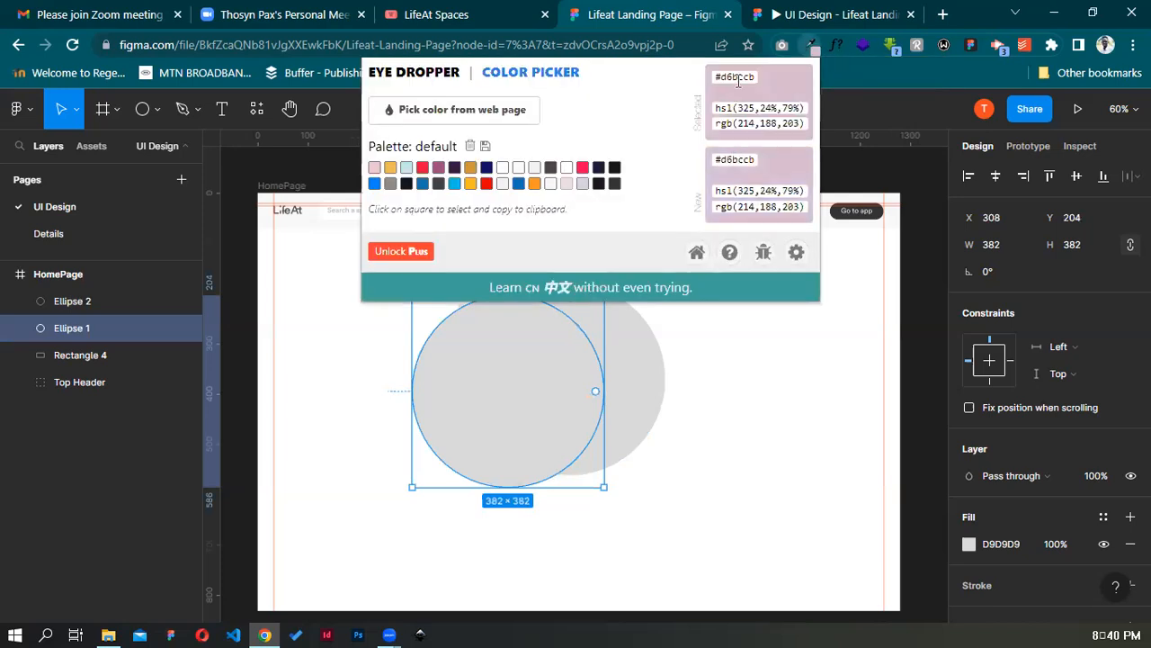
double_click(738, 77)
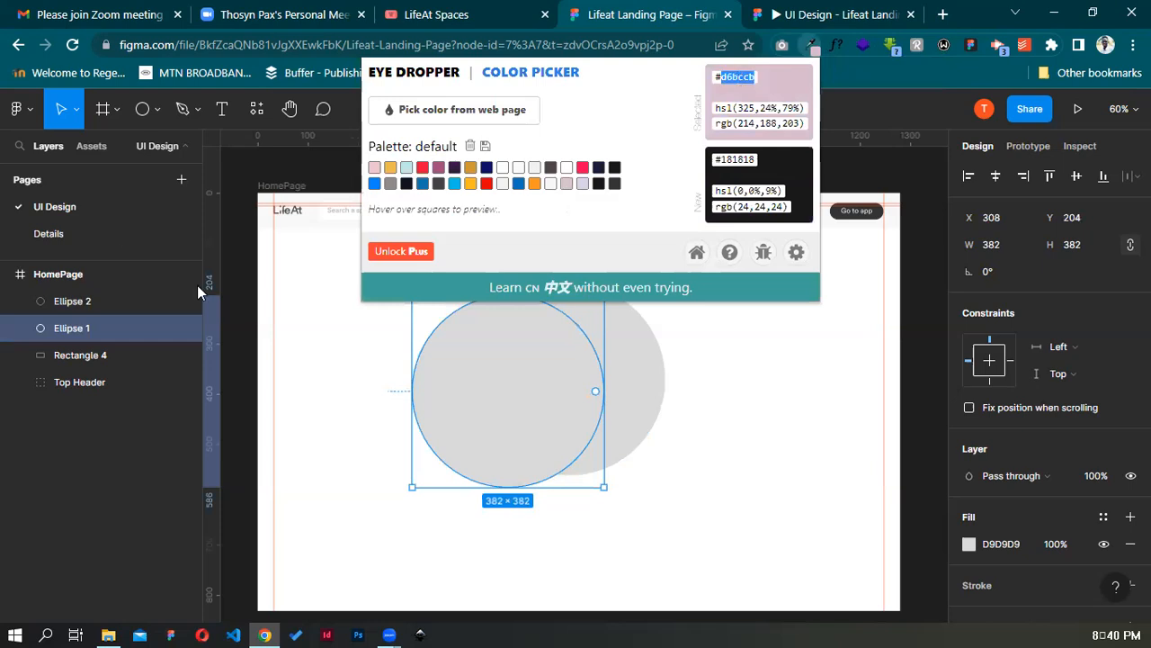
click(105, 231)
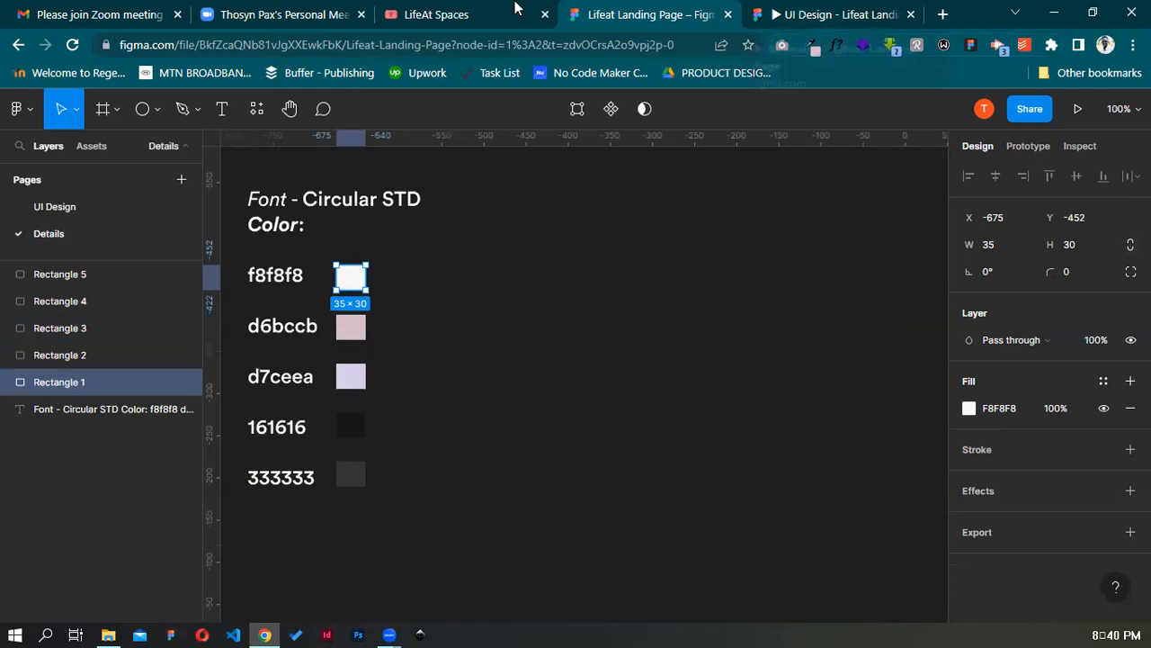
key(ctrl+shift+Tab)
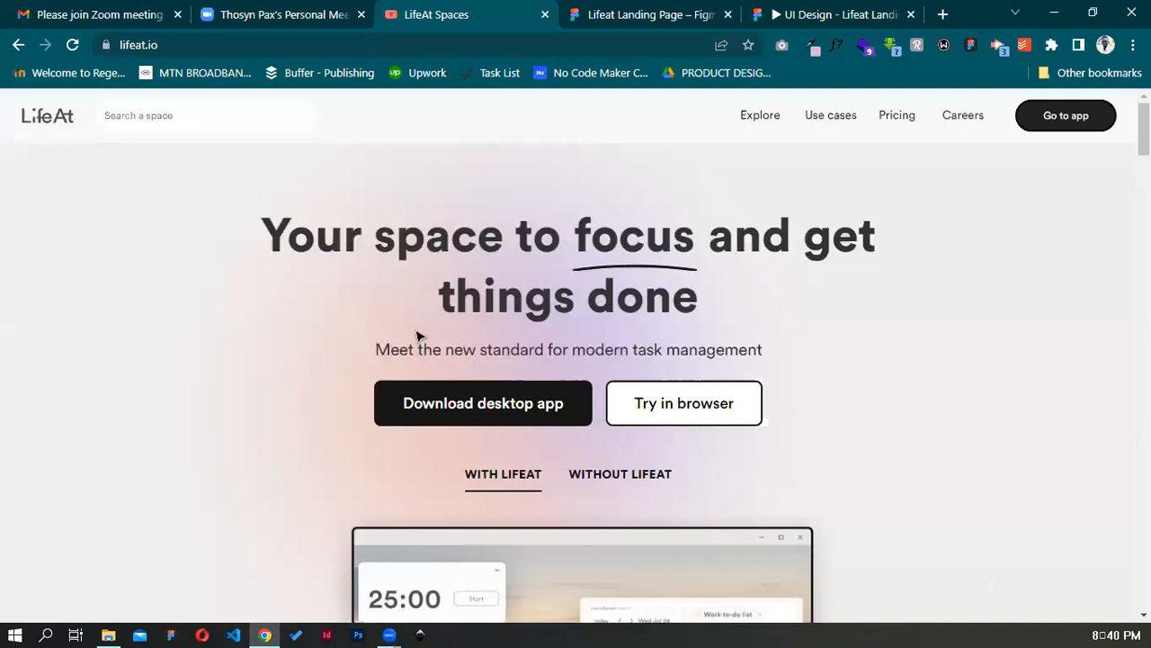
key(ctrl+Tab)
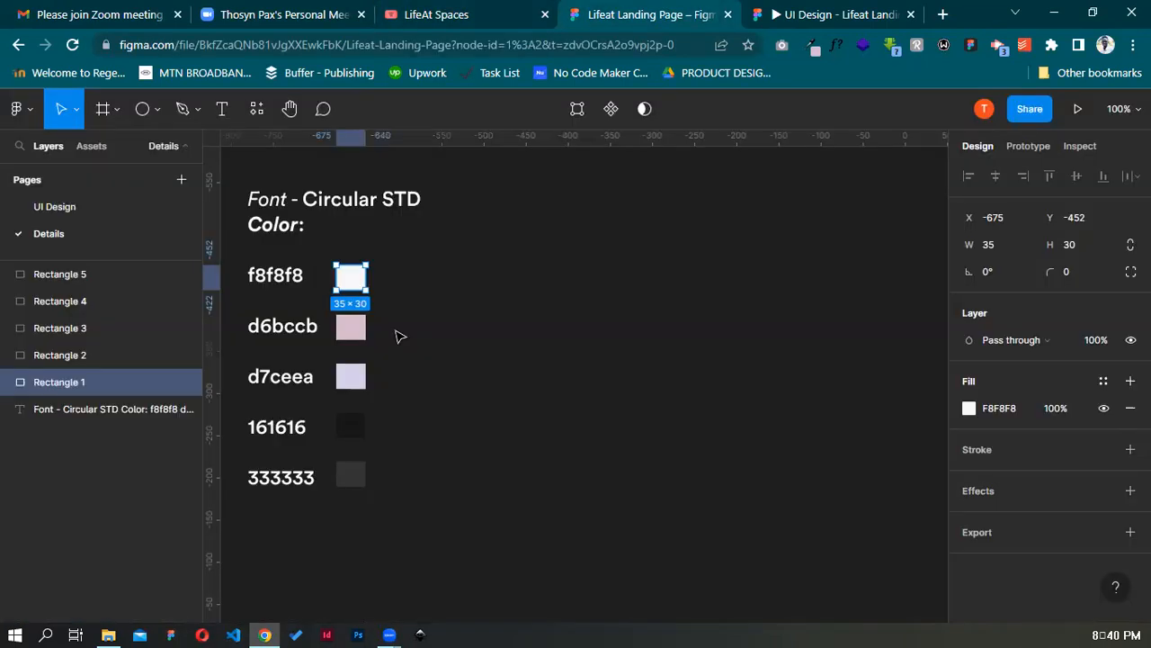
Copy the D6BCCB fill from the pink swatch on the Details page and apply it to the original circle on the UI Design page
key(Tab)
click(1003, 408)
key(ctrl+c)
key(Page_Up)
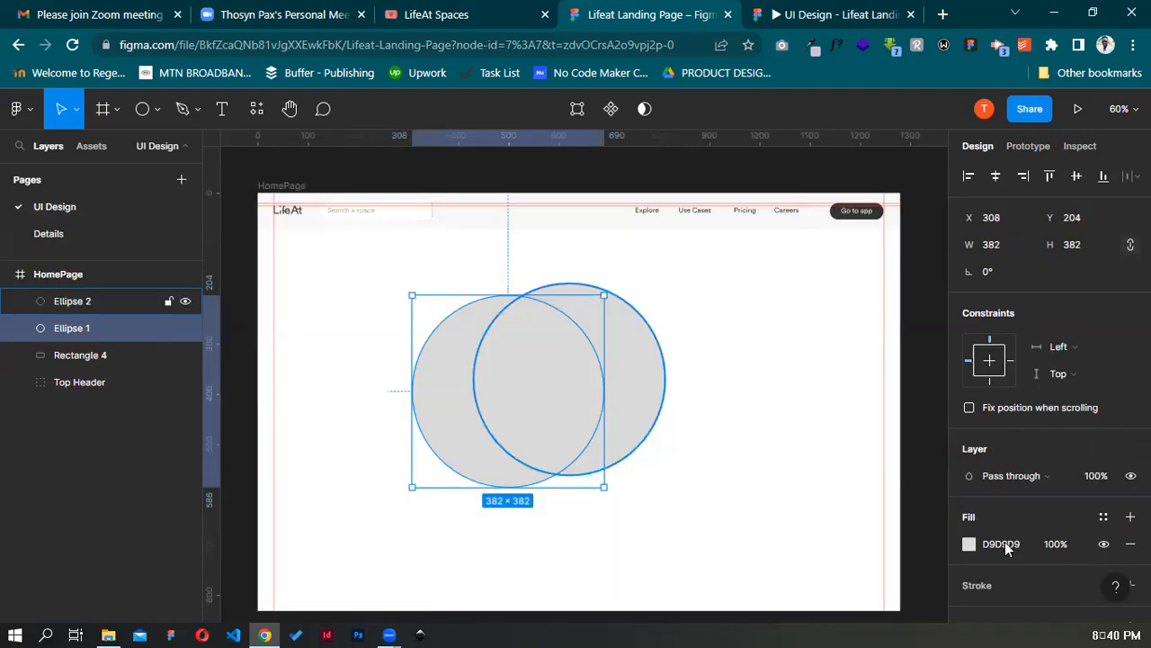
click(1005, 543)
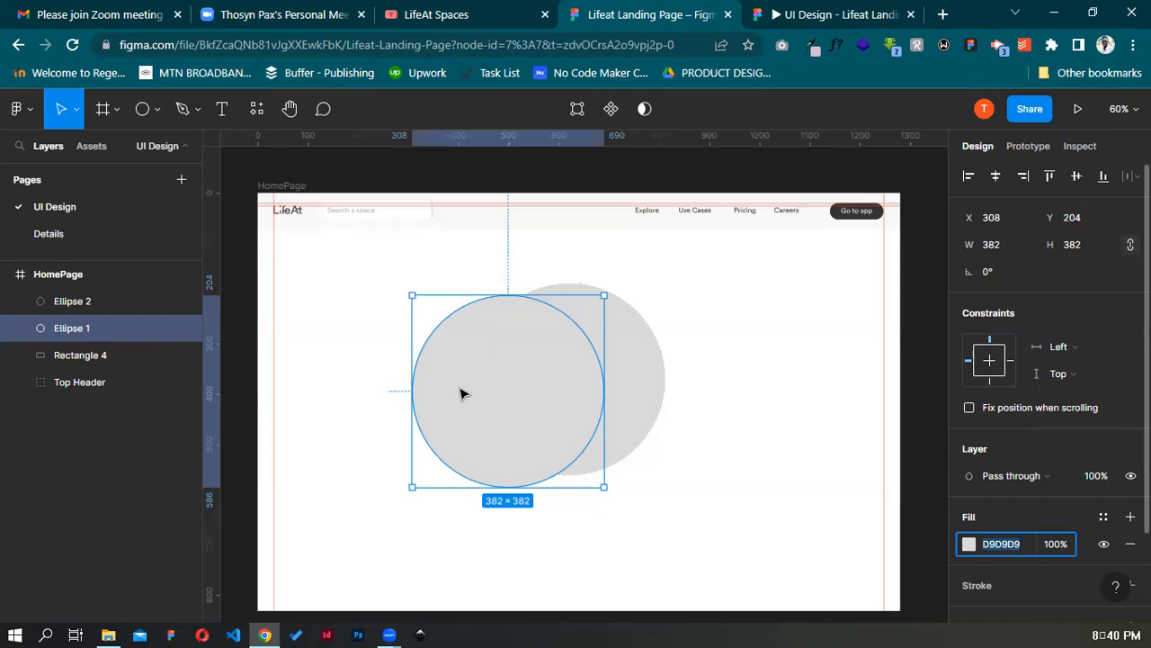
key(ctrl+v)
key(Return)
Copy the D7CEEA fill from the lavender swatch on the Details page and apply it to the duplicate circle on the UI Design page
click(155, 235)
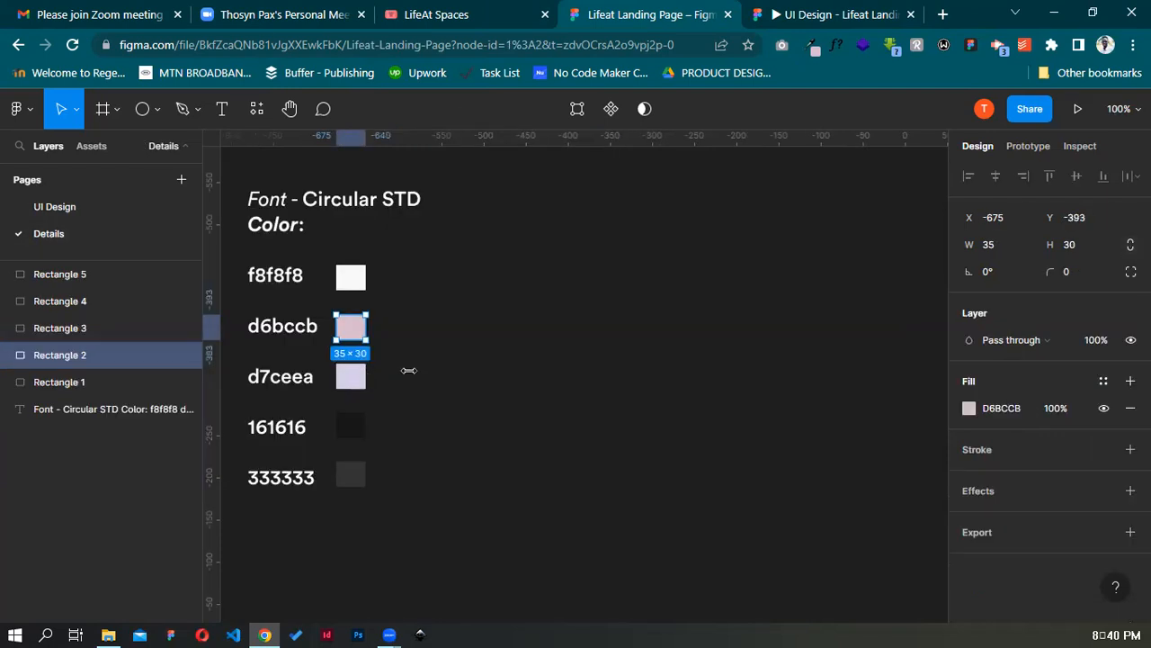
click(353, 376)
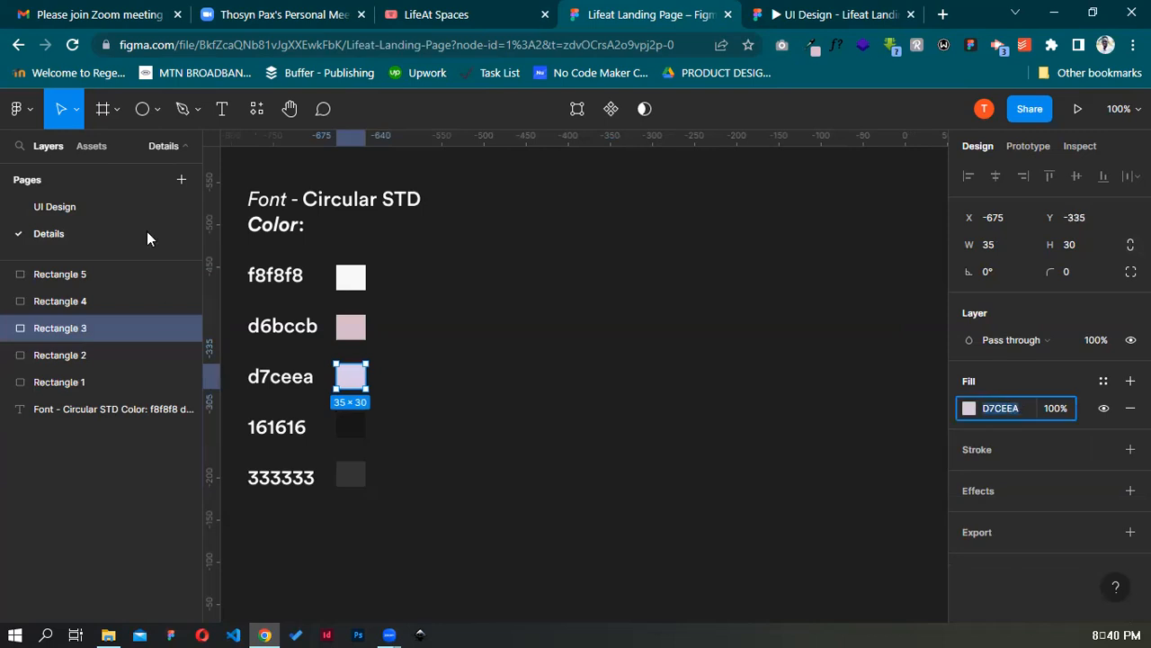
click(106, 208)
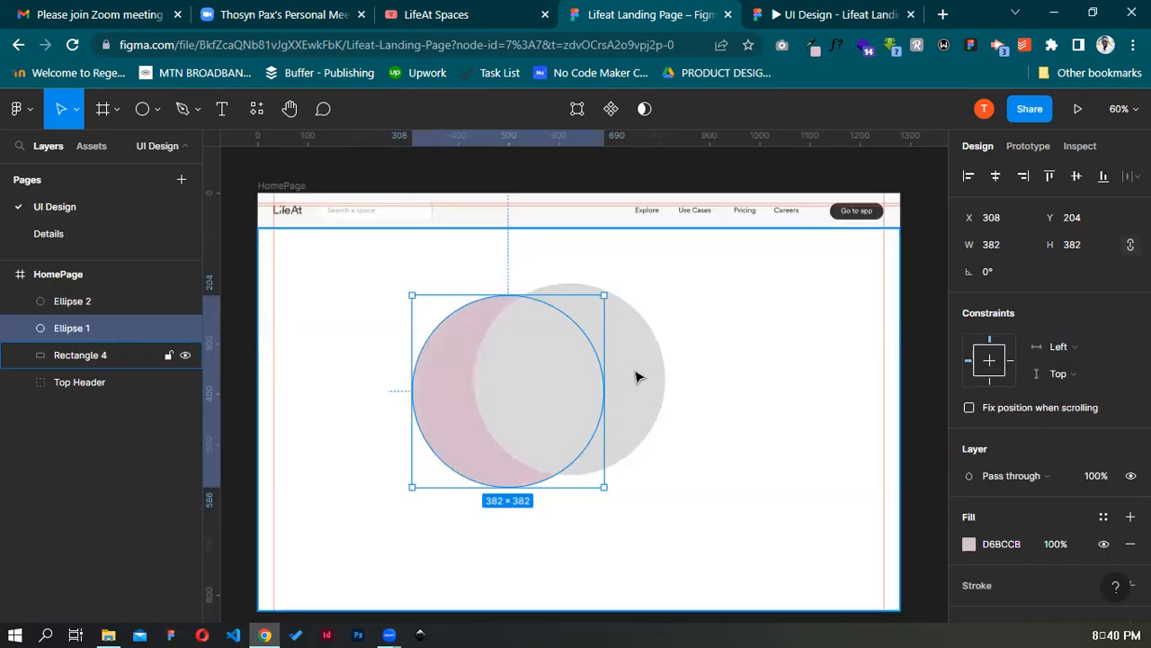
click(636, 377)
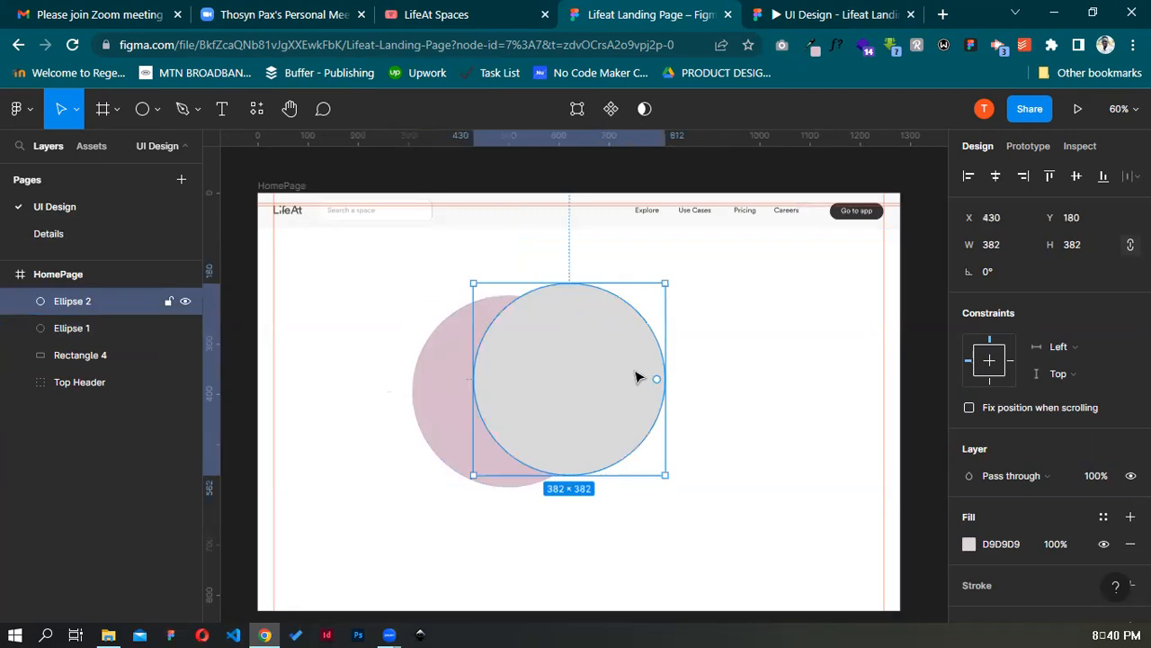
text(D7CEEA)
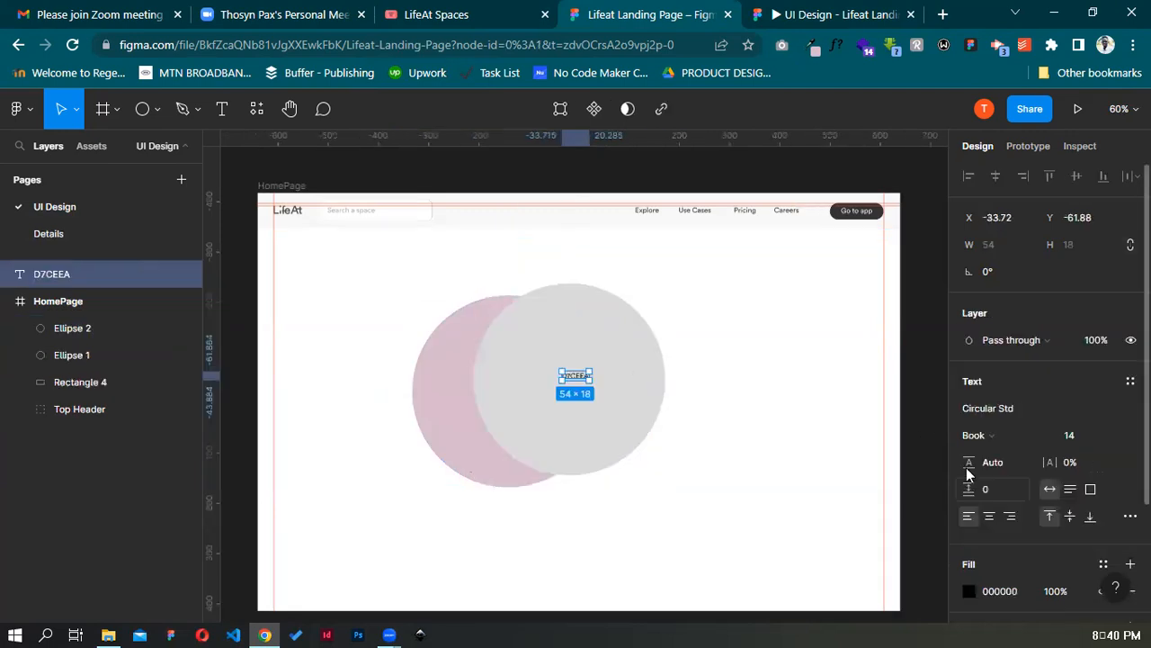
key(ctrl+z)
click(1005, 542)
text(D7CEEA)
key(Return)
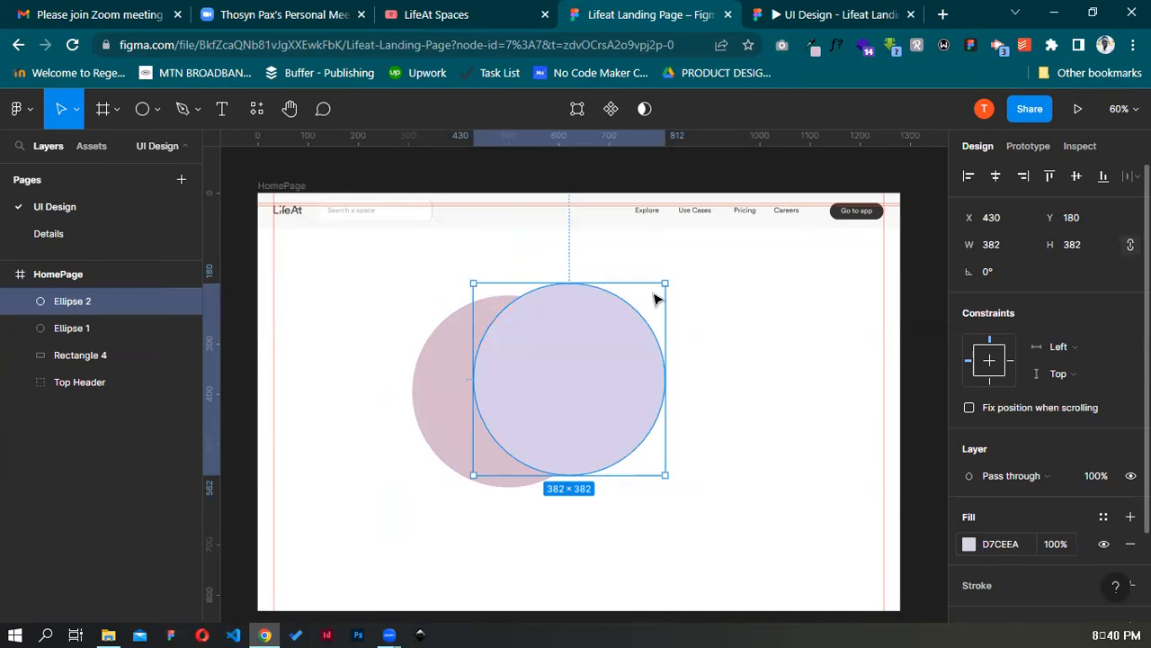
Compare the circles with the glow on the live LifeAt website, and bring the pink circle in front of the lavender one
click(497, 9)
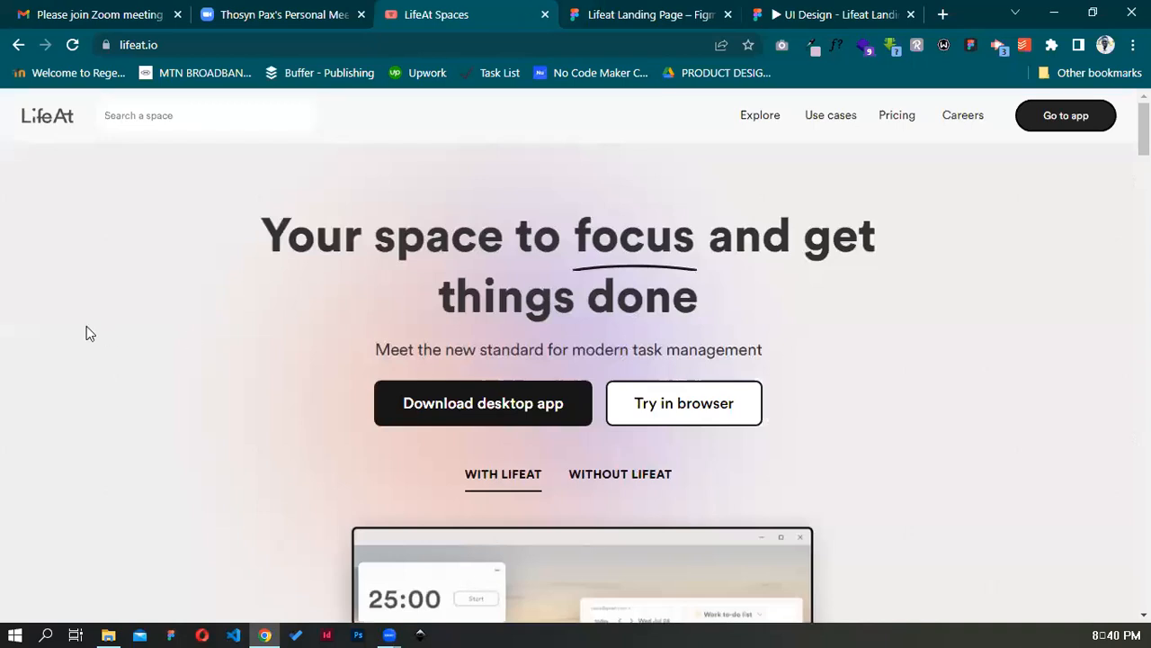
key(ctrl+Tab)
key(ctrl+])
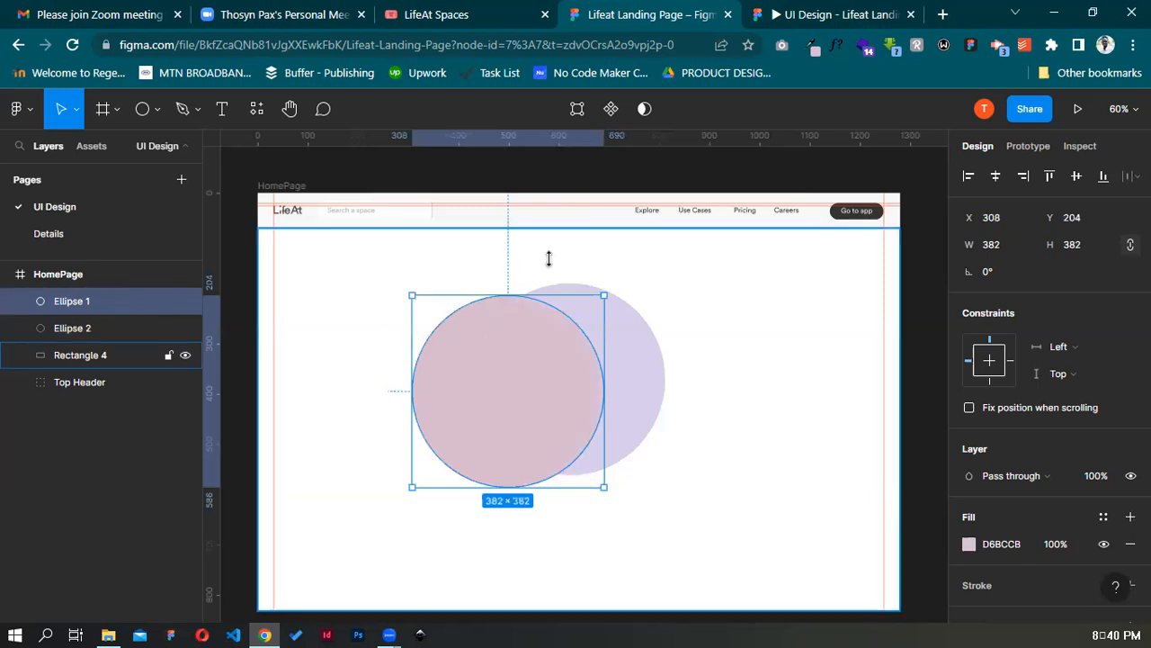
key(ctrl+shift+Tab)
click(627, 6)
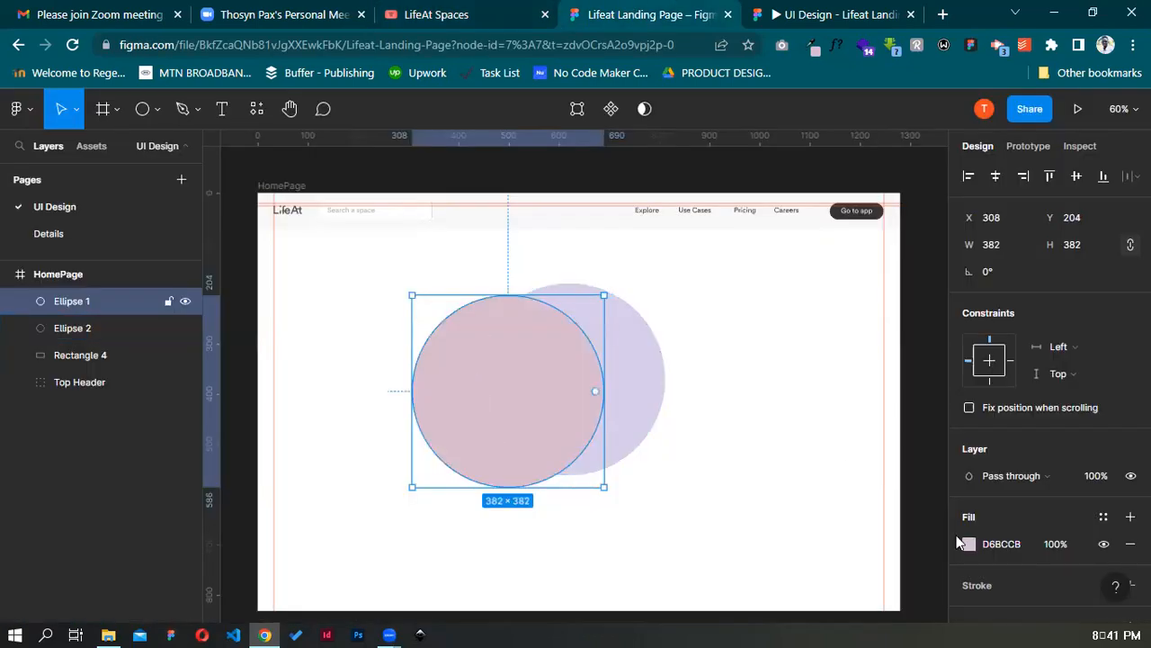
Try linear, radial and angular gradients on the pink circle's D6BCCB fill, and set the fill type to Diamond
mouse_move(799, 438)
mouse_down()
mouse_move(773, 427)
mouse_move(786, 425)
mouse_up()
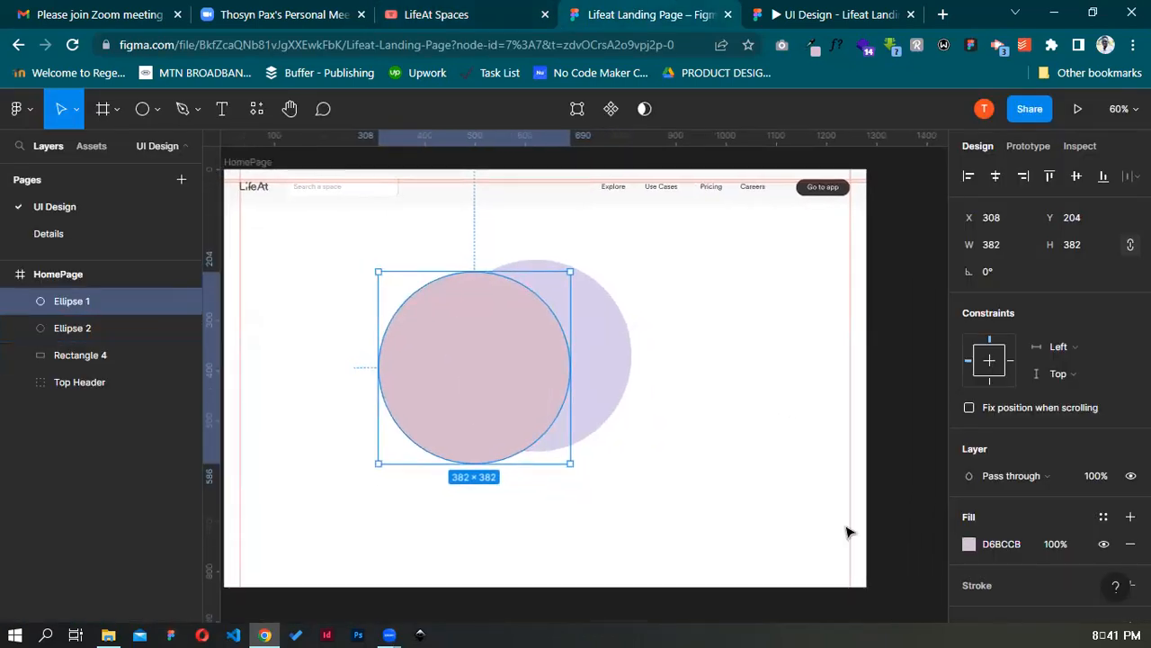
click(970, 544)
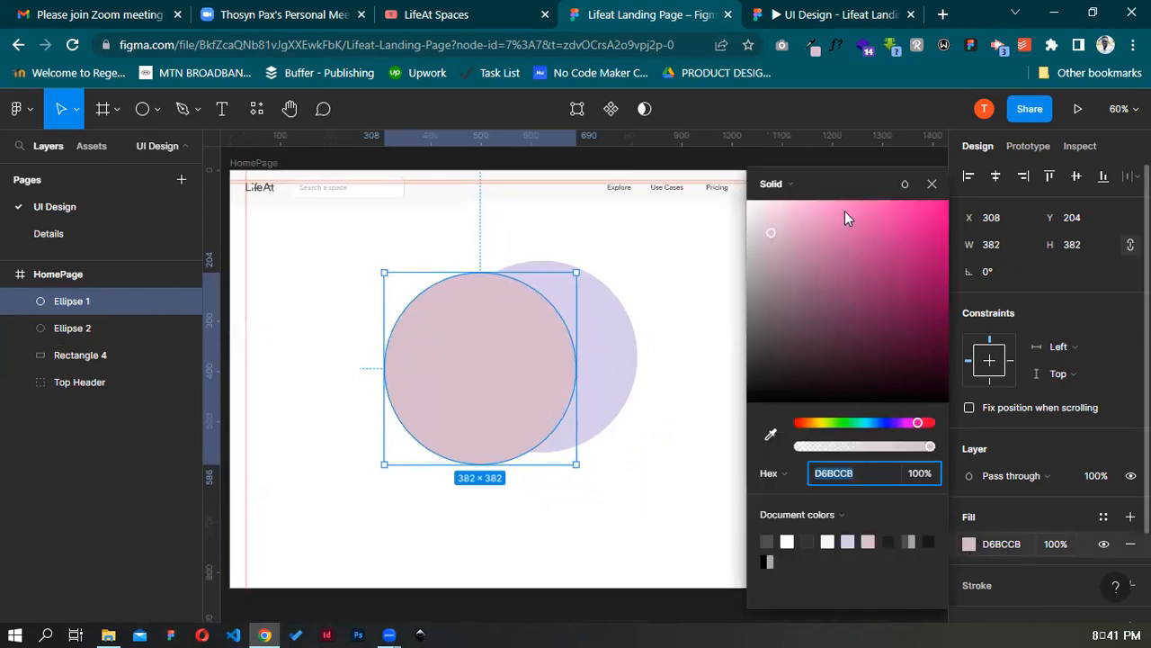
click(804, 223)
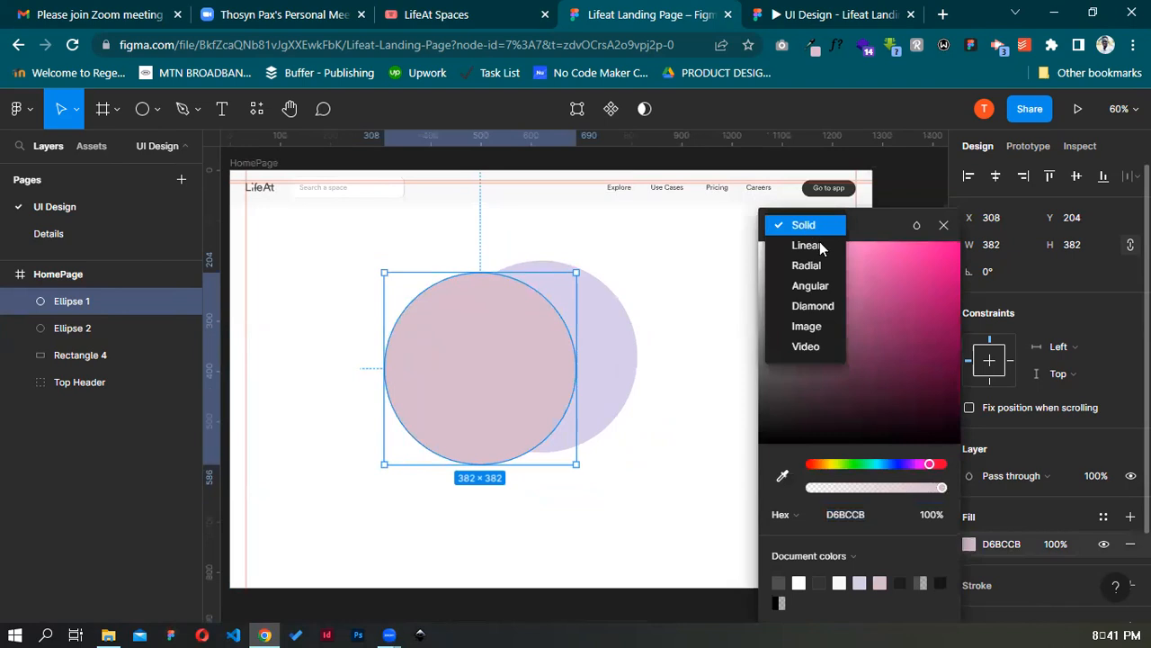
click(819, 242)
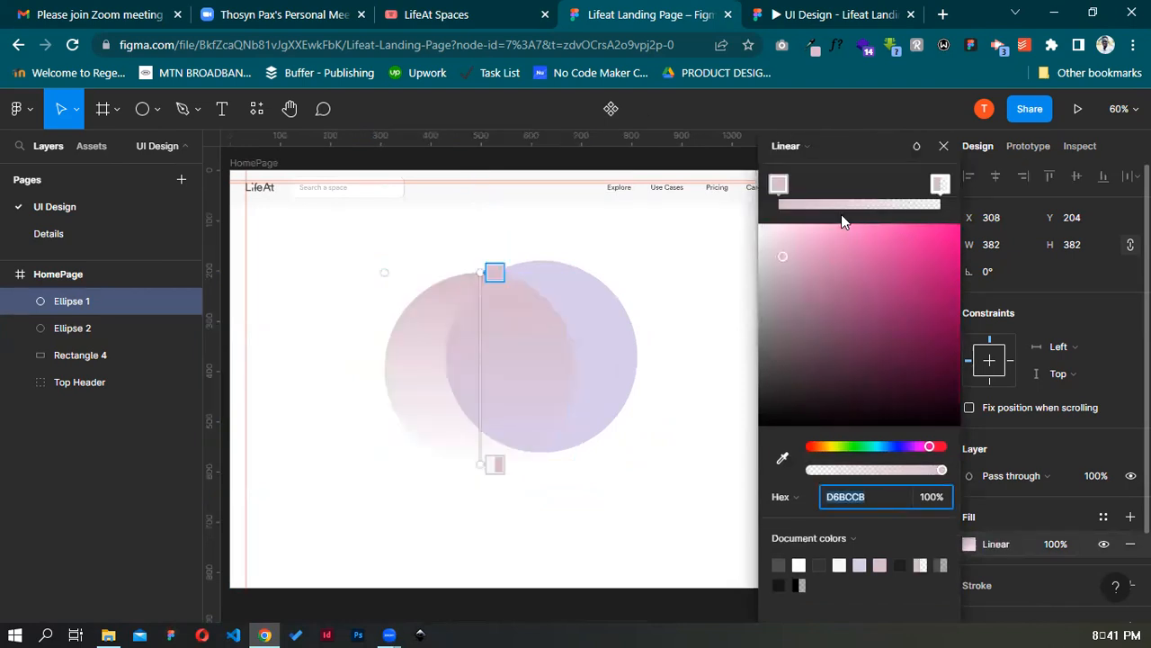
click(820, 145)
click(823, 166)
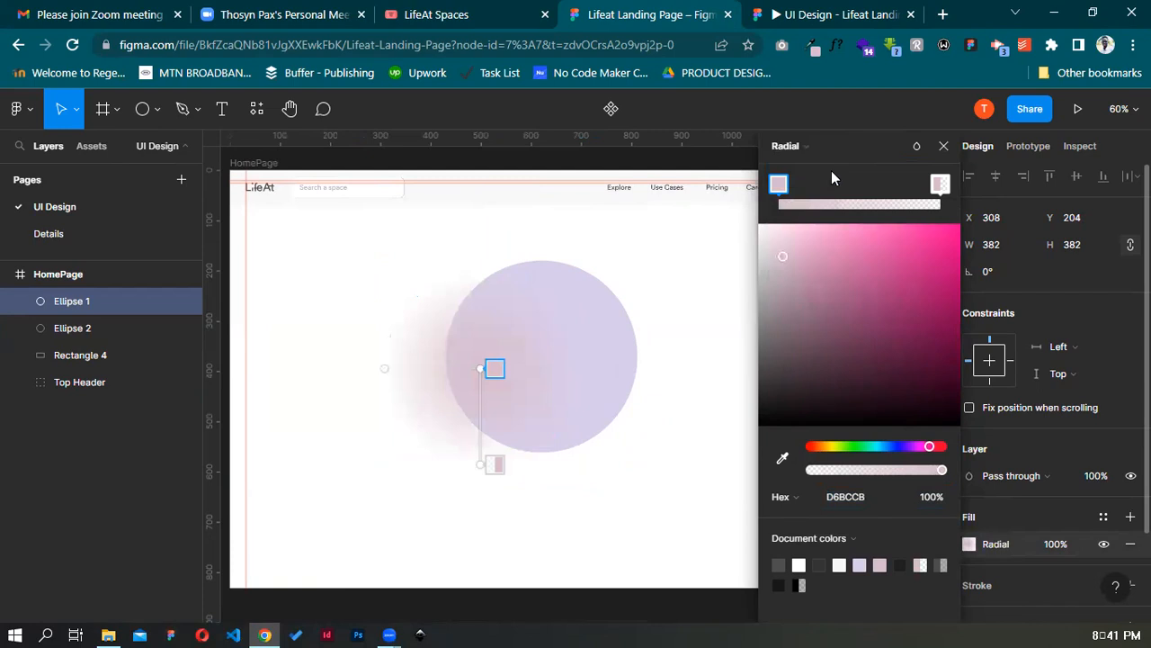
click(806, 144)
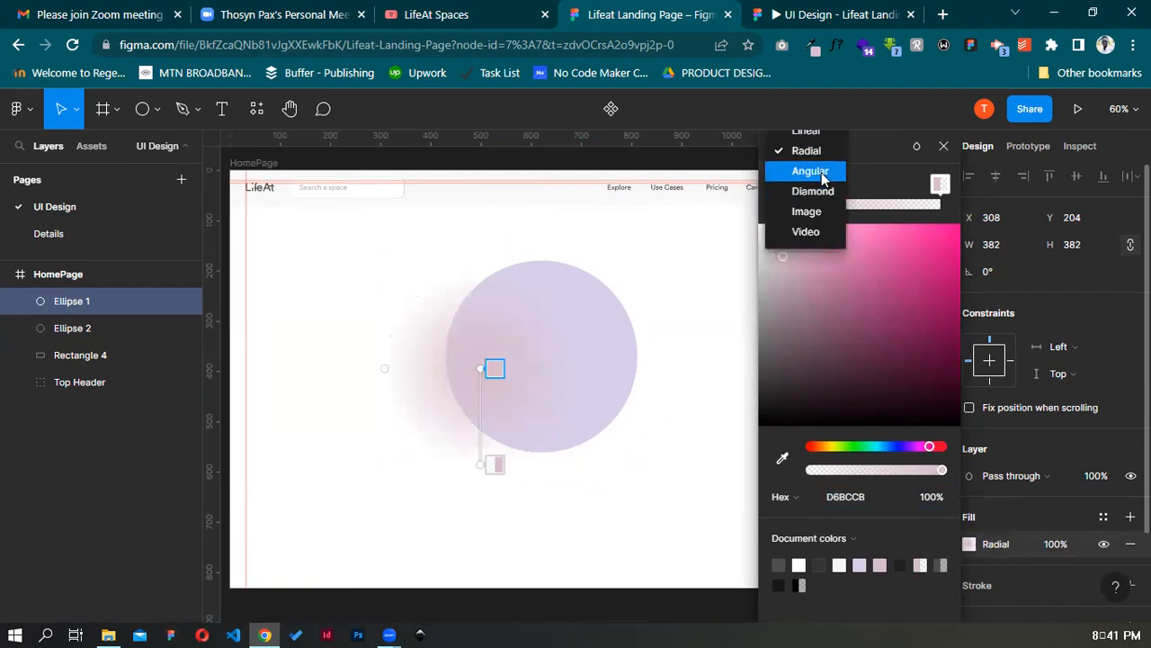
click(821, 171)
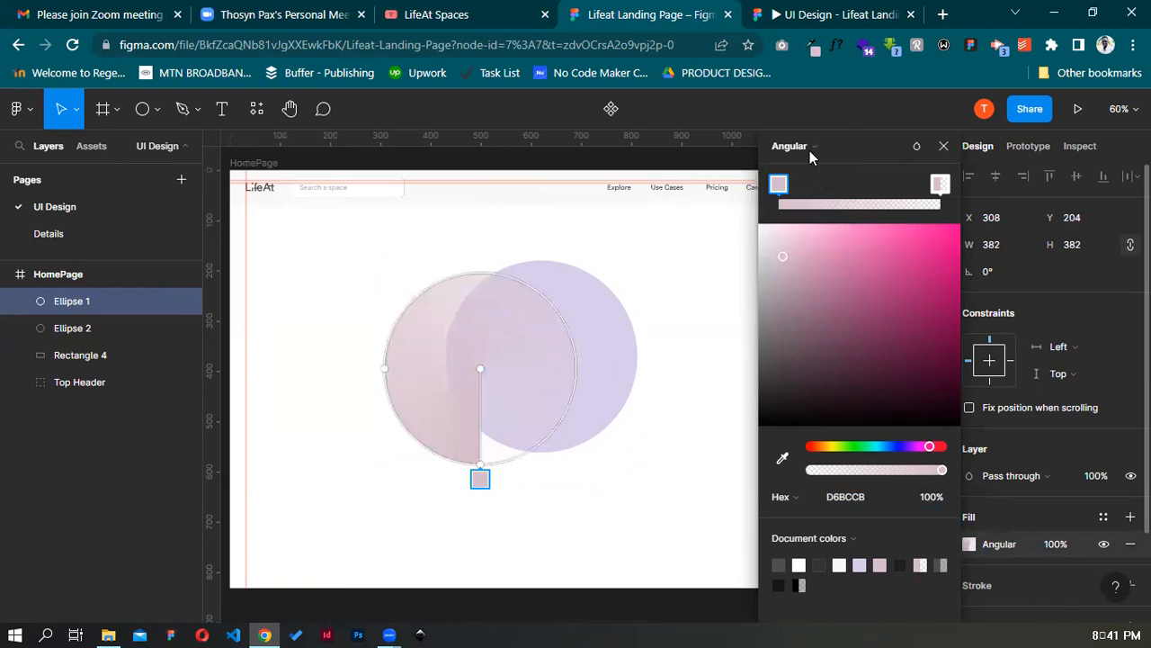
click(807, 147)
click(816, 192)
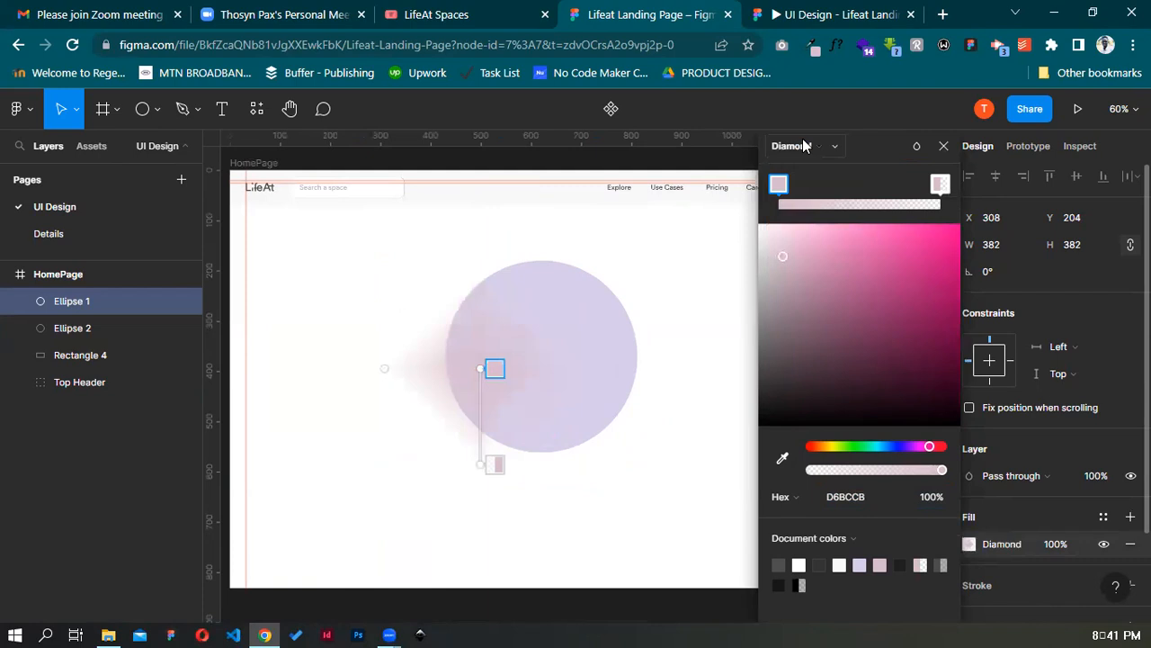
Stretch the pink circle's gradient past its lower edge, set the fill type to Radial, and pull the transparent stop slightly inward
click(538, 9)
key(ctrl+Tab)
mouse_move(478, 465)
mouse_down()
mouse_move(486, 561)
mouse_move(486, 475)
mouse_up()
click(814, 143)
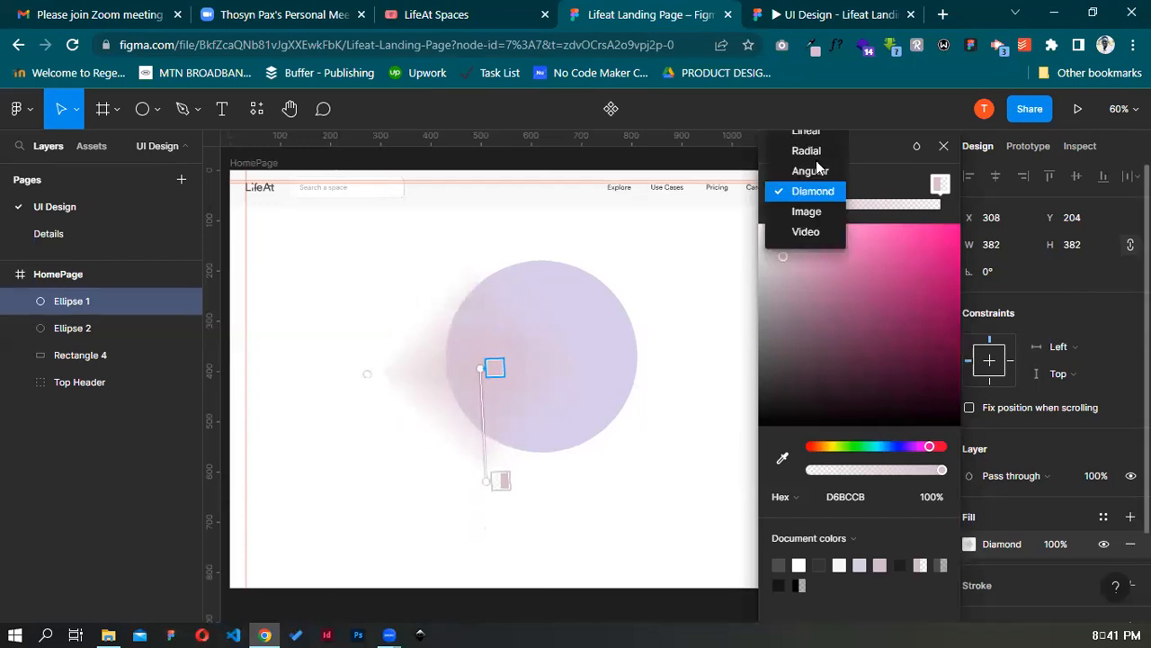
click(812, 133)
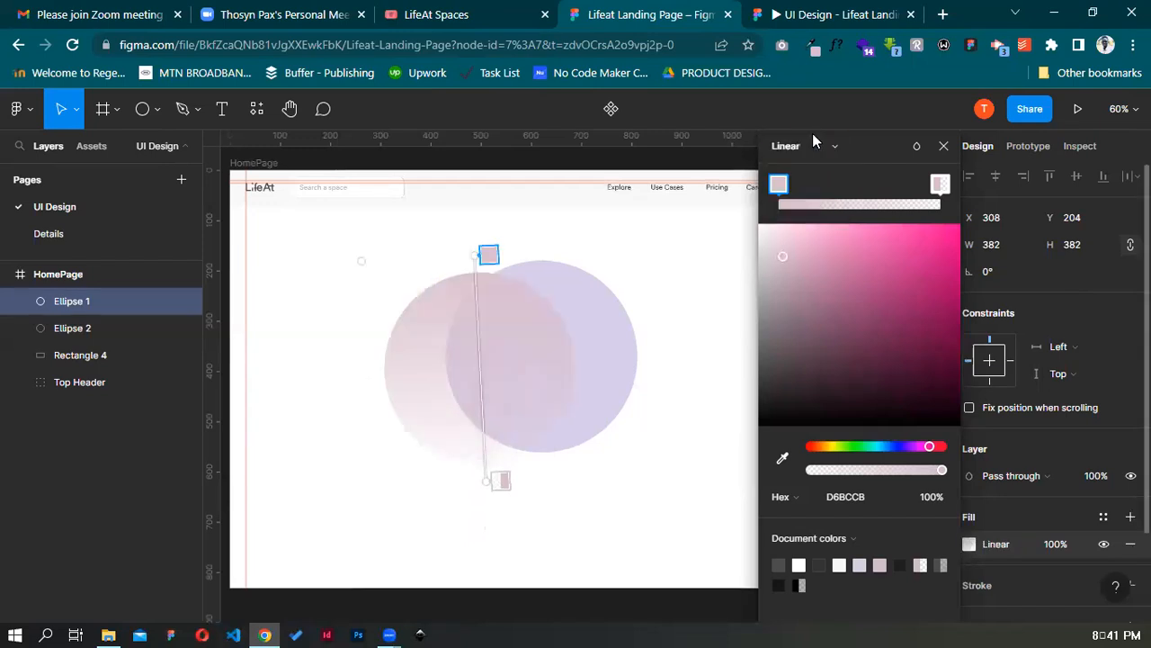
click(806, 145)
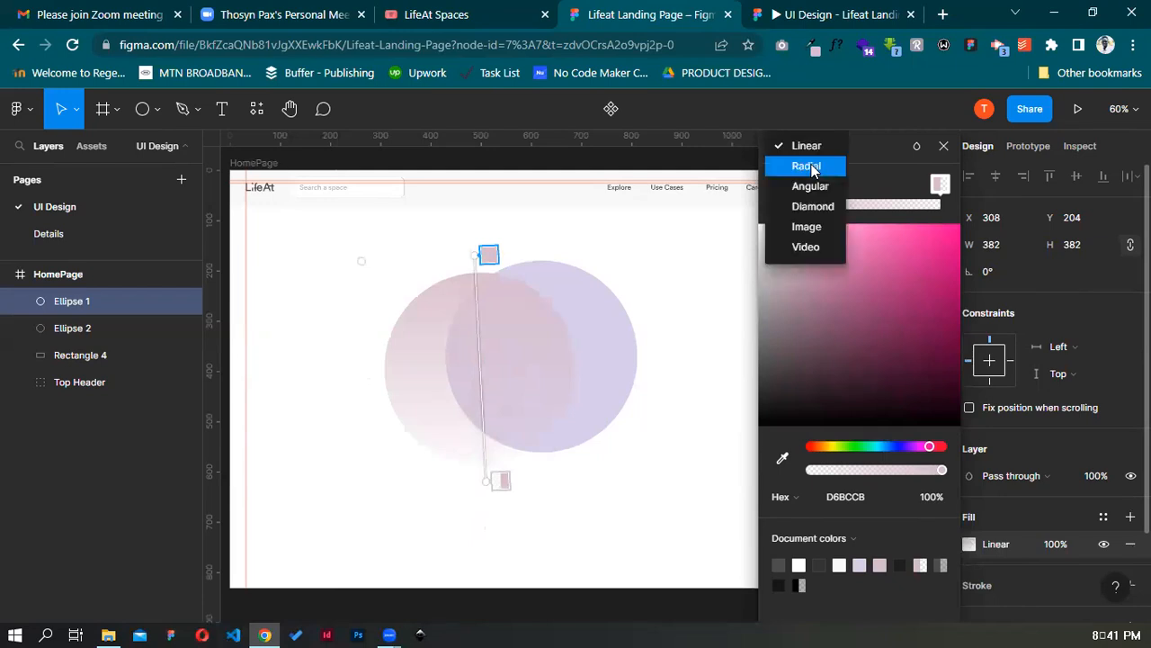
click(804, 176)
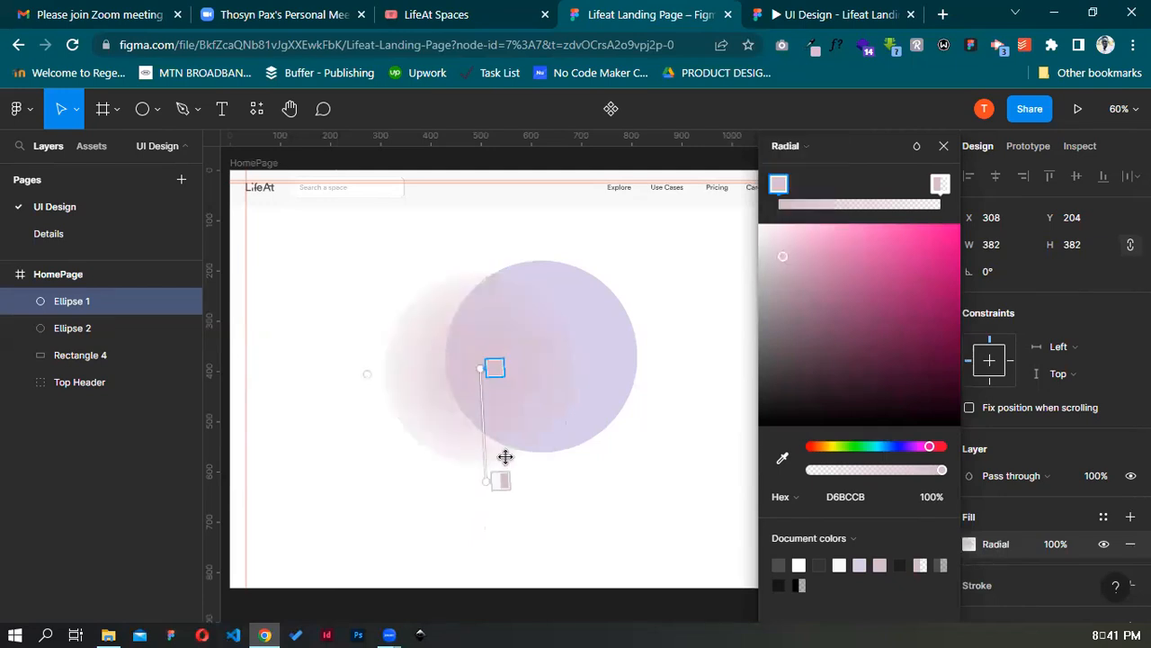
mouse_move(501, 480)
mouse_down()
mouse_move(511, 455)
mouse_move(512, 475)
mouse_up()
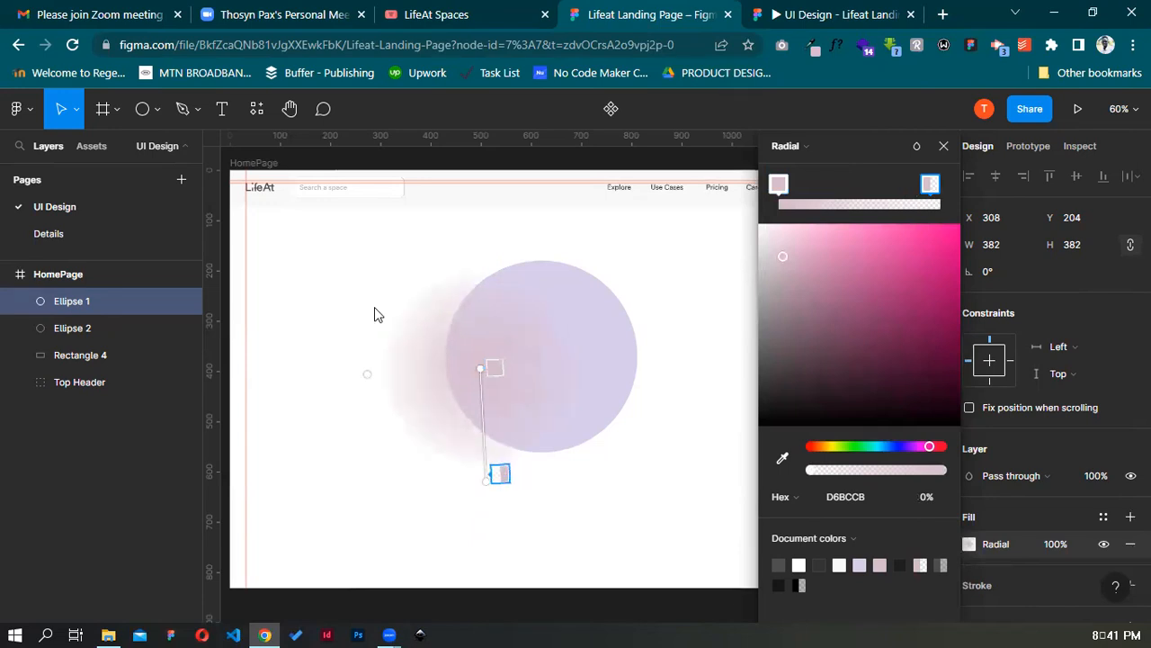
Inspect the hero section of the live LifeAt website and open the section-46 element's Grain_Latest.png background image in its own tab
key(ctrl+shift+Tab)
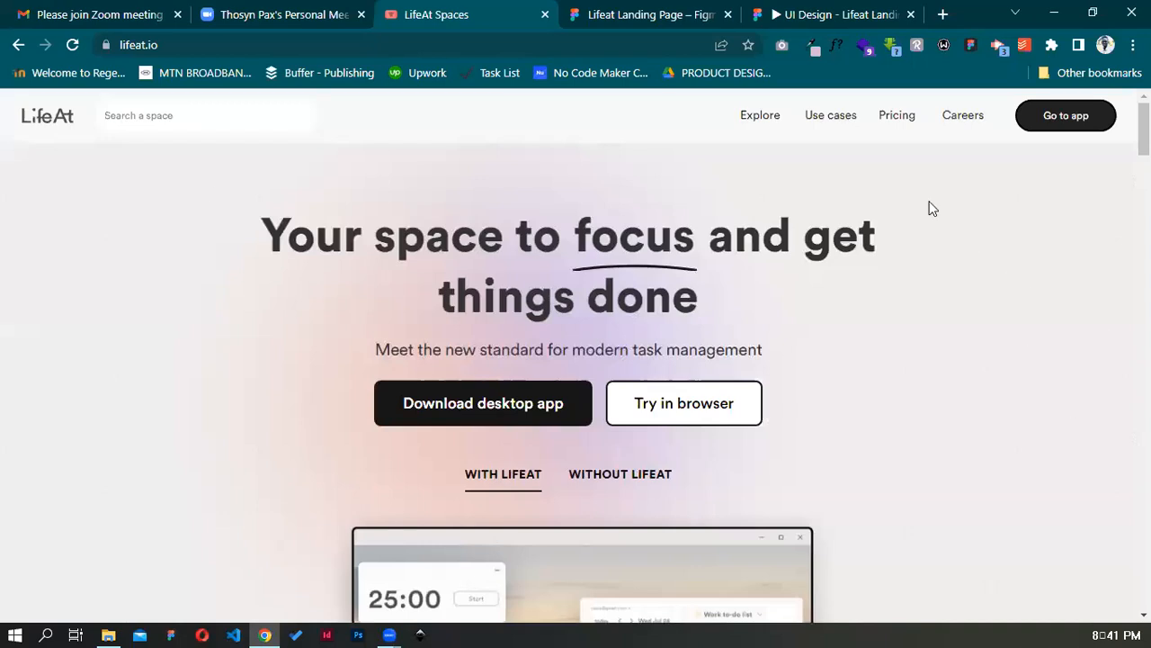
right_click(172, 188)
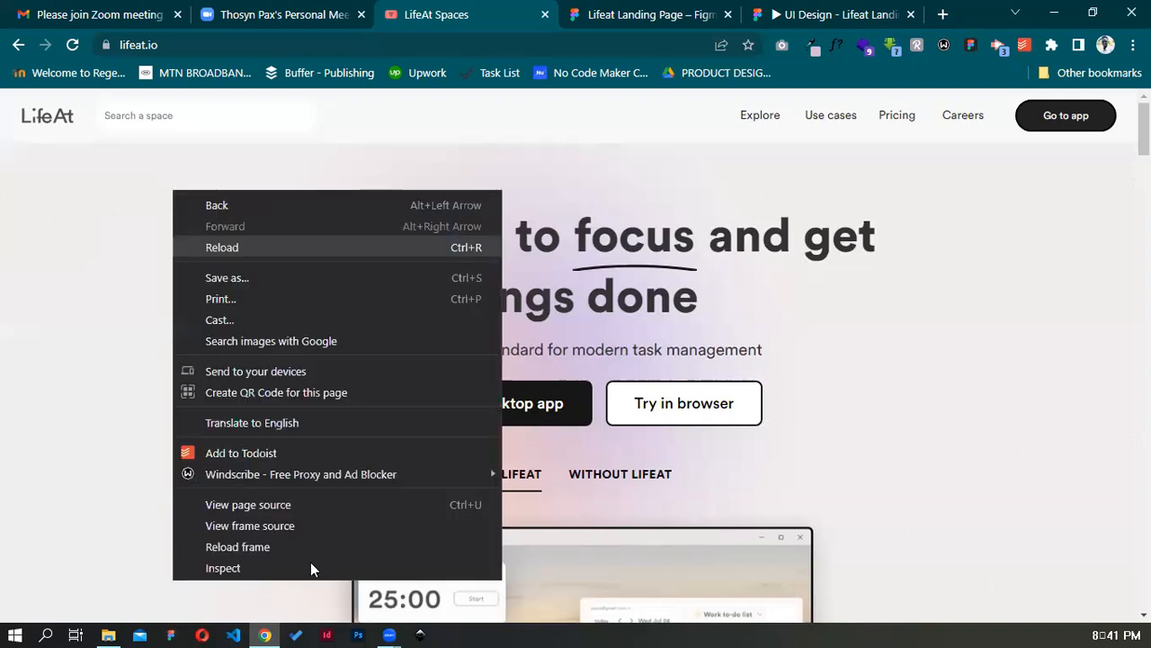
click(308, 567)
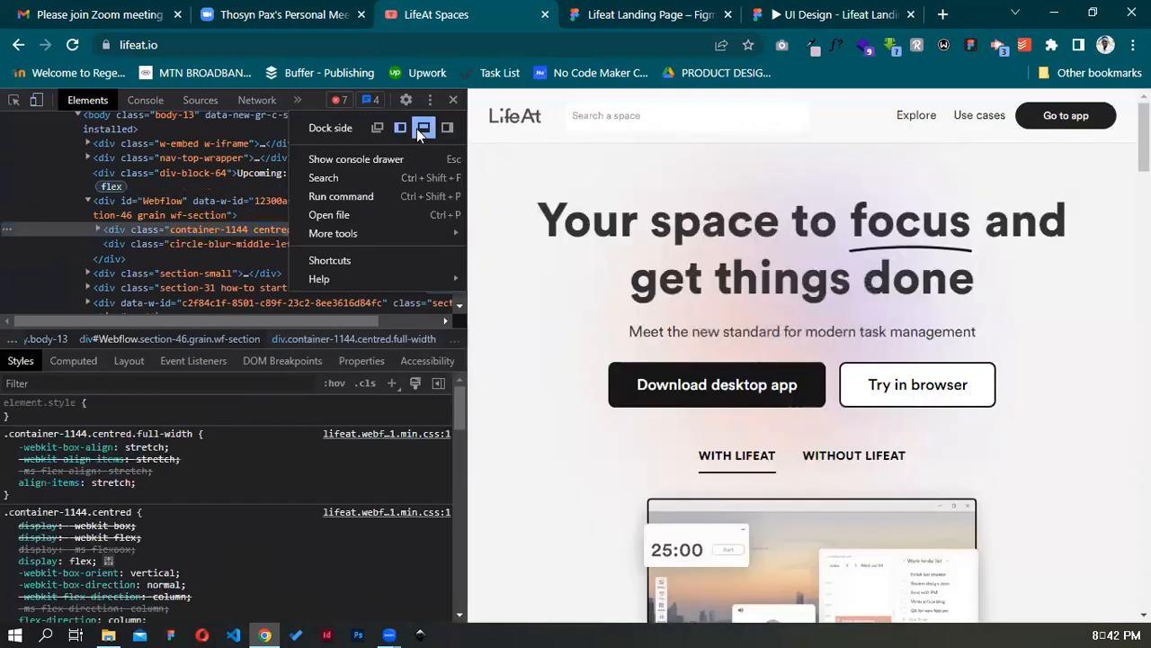
click(419, 128)
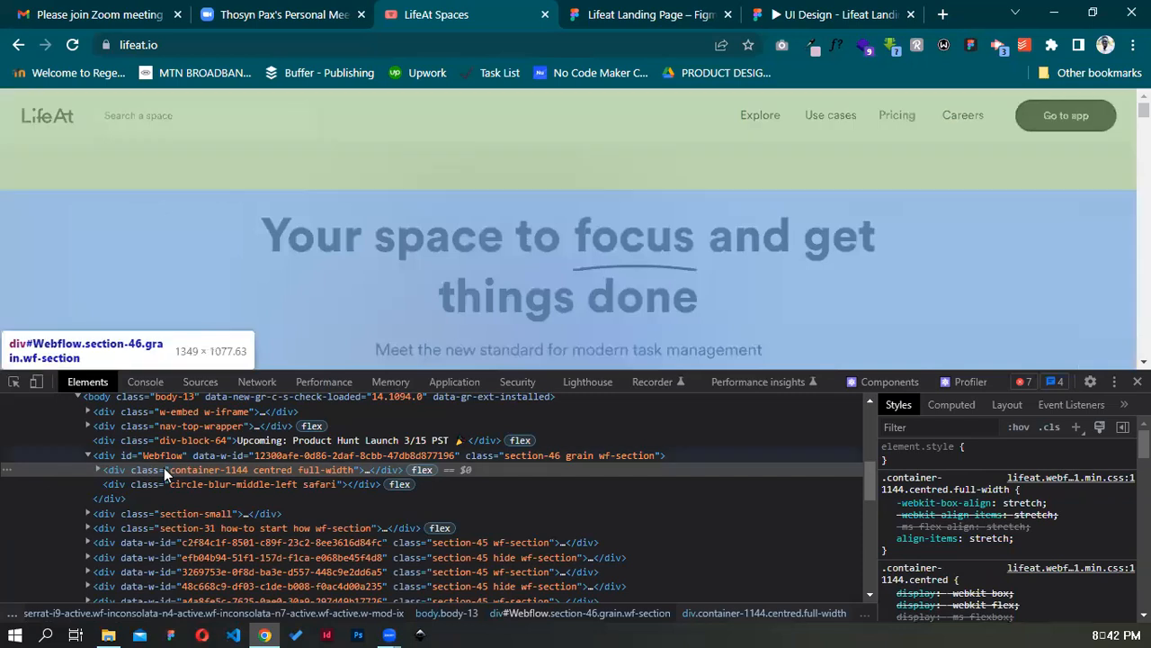
click(149, 453)
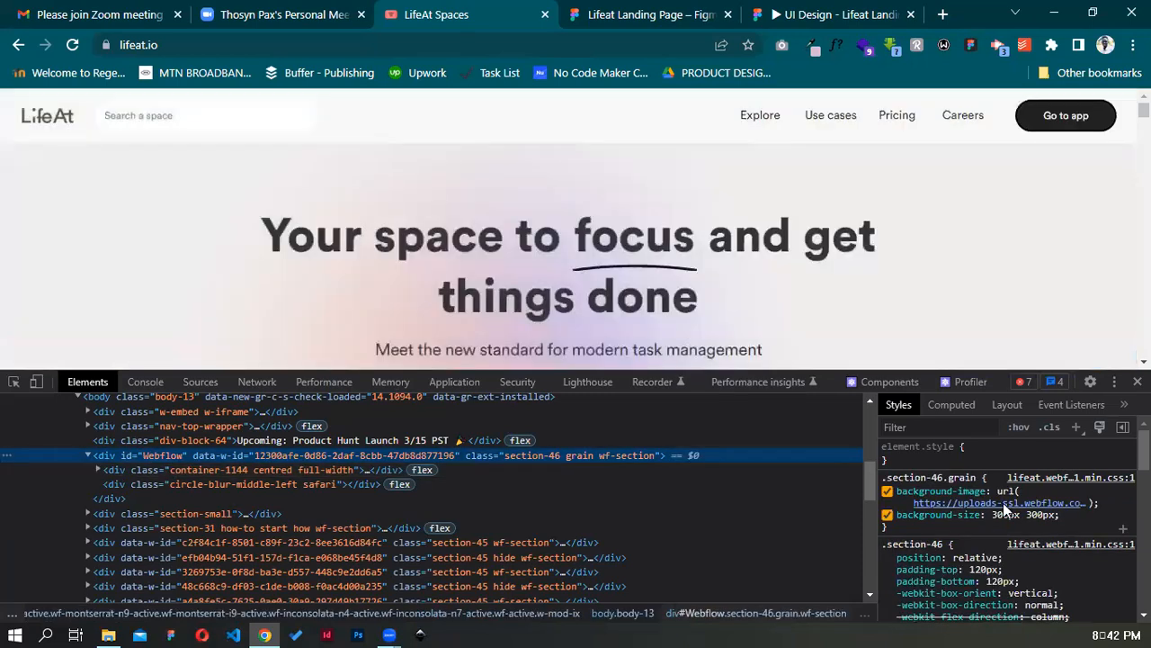
mouse_move(1003, 503)
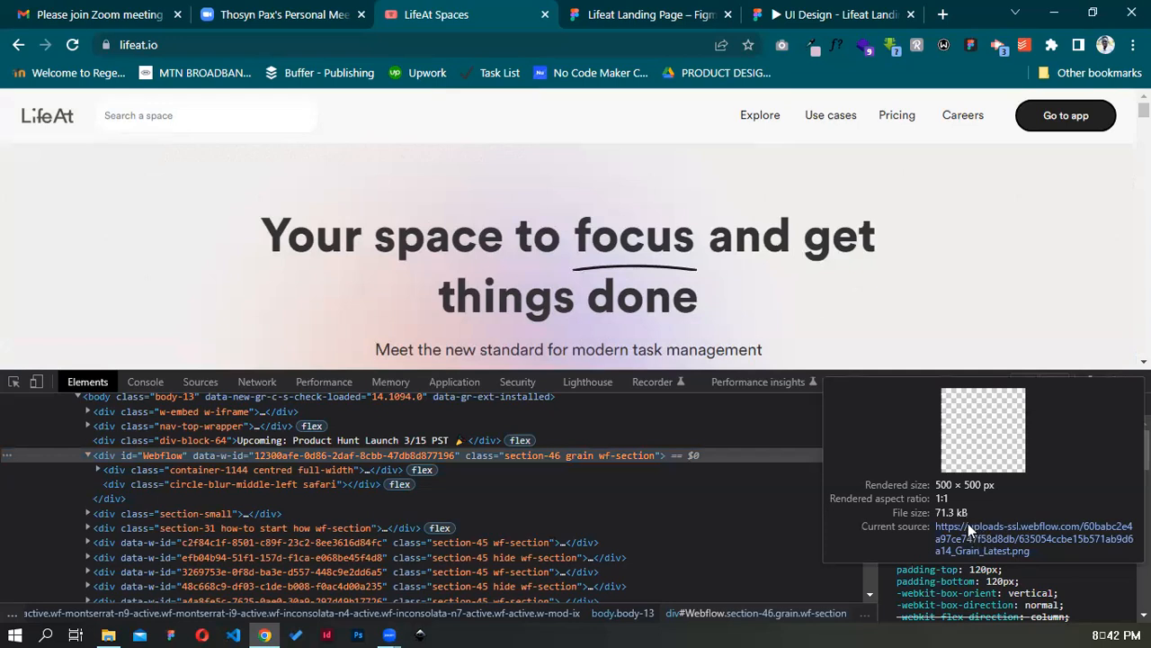
click(968, 524)
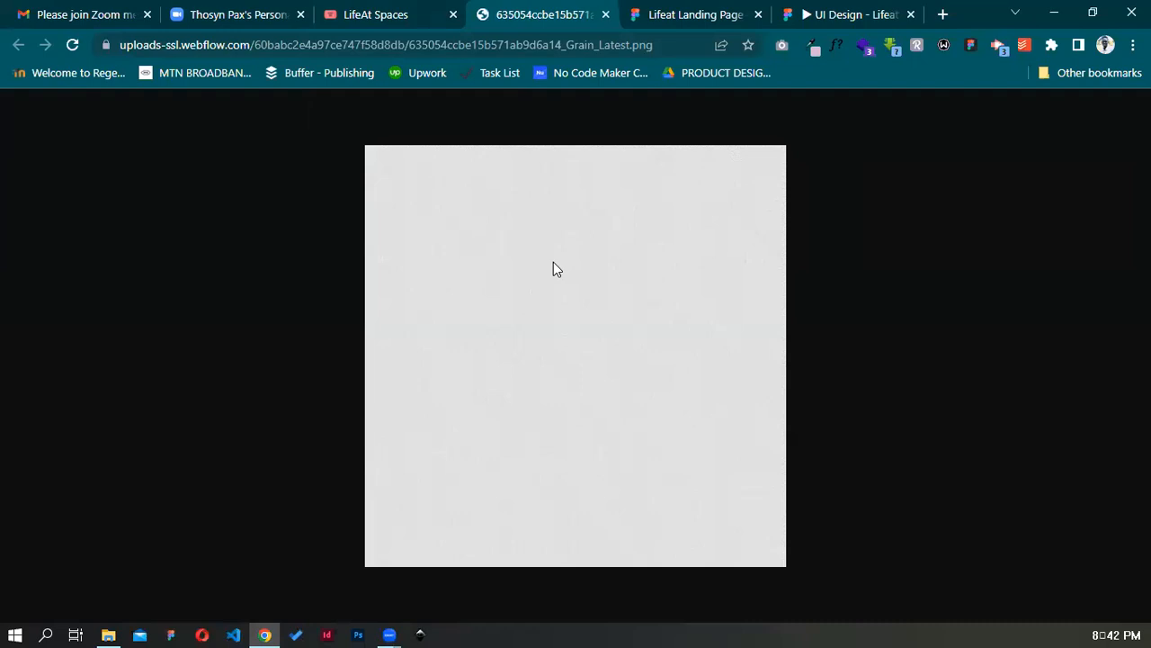
Save the Grain_Latest image to the Lifeat folder on the Desktop
right_click(543, 252)
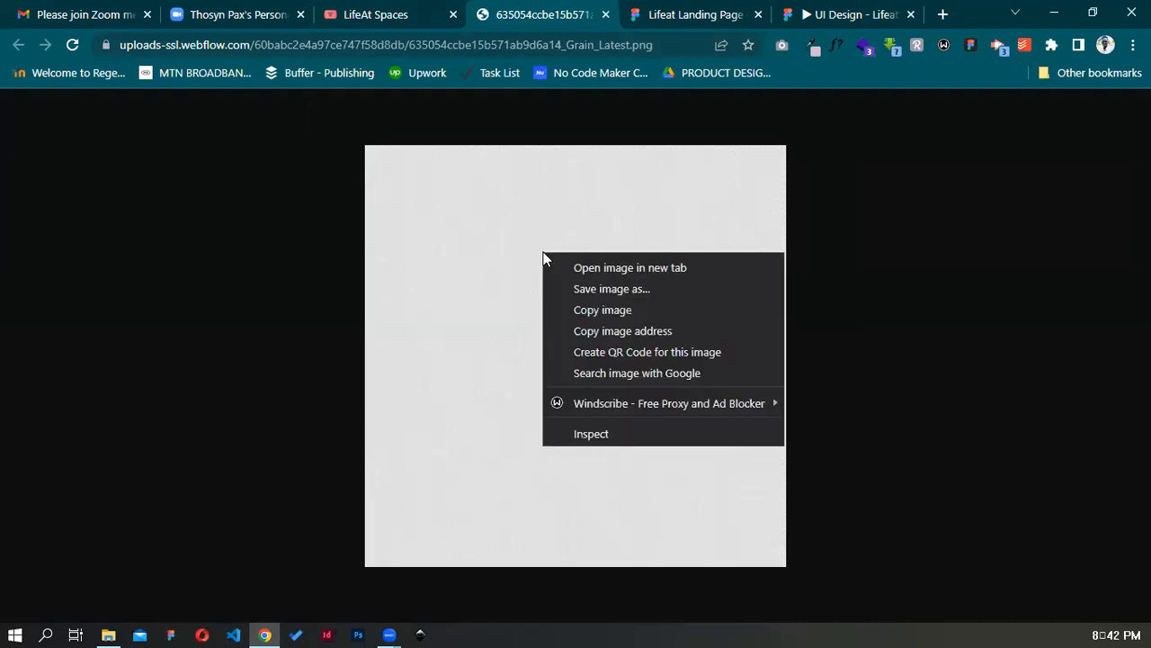
click(603, 290)
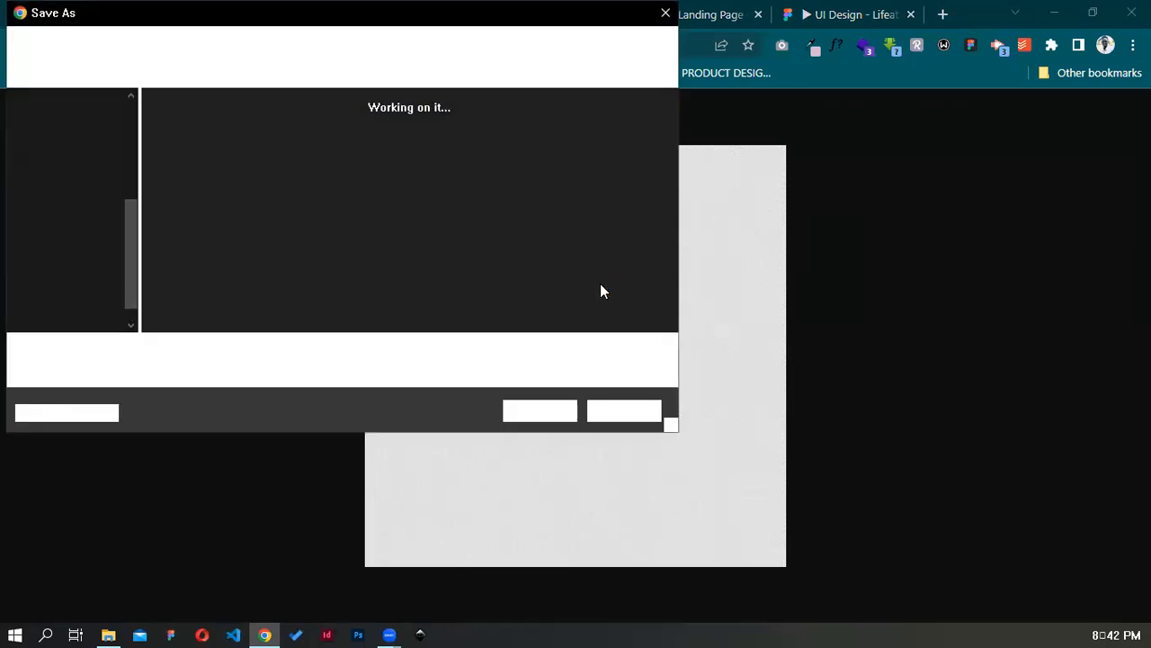
click(538, 410)
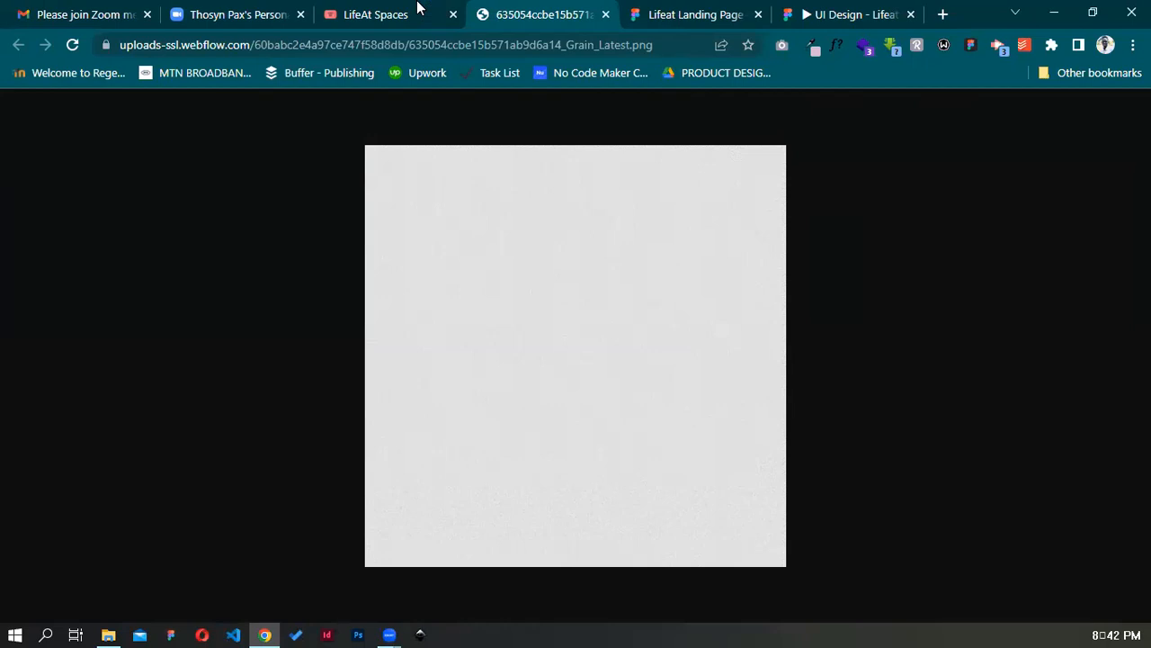
Close the developer tools on the LifeAt website and return to the Lifeat Landing Page design file in Figma
key(ctrl+shift+Tab)
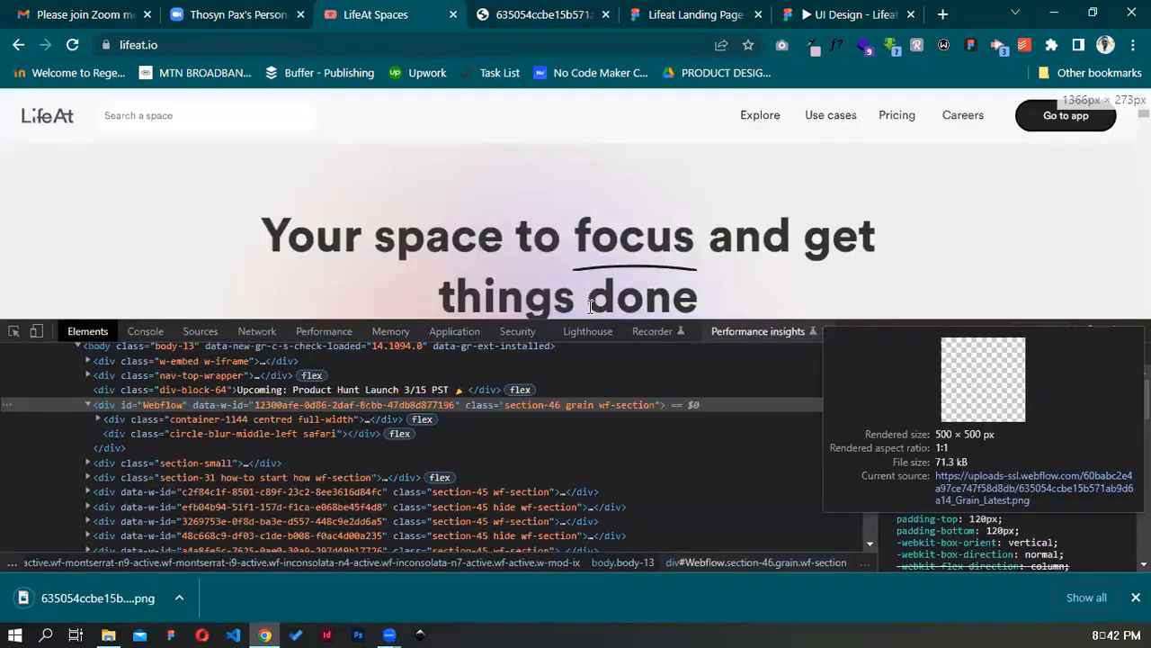
key(F12)
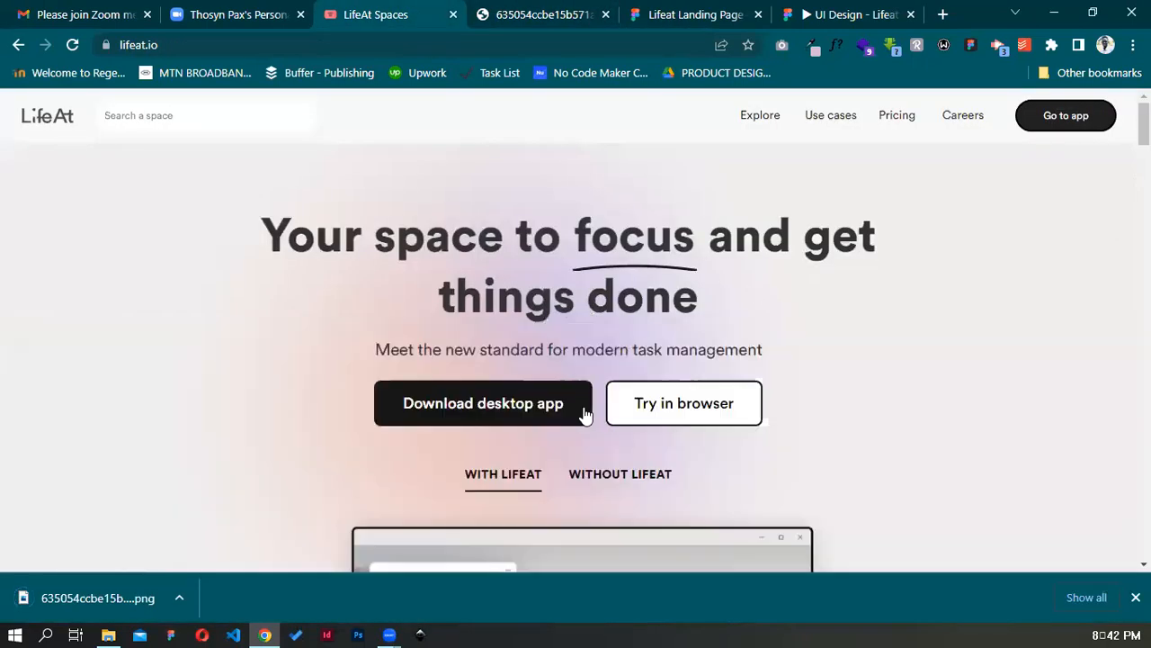
right_click(191, 272)
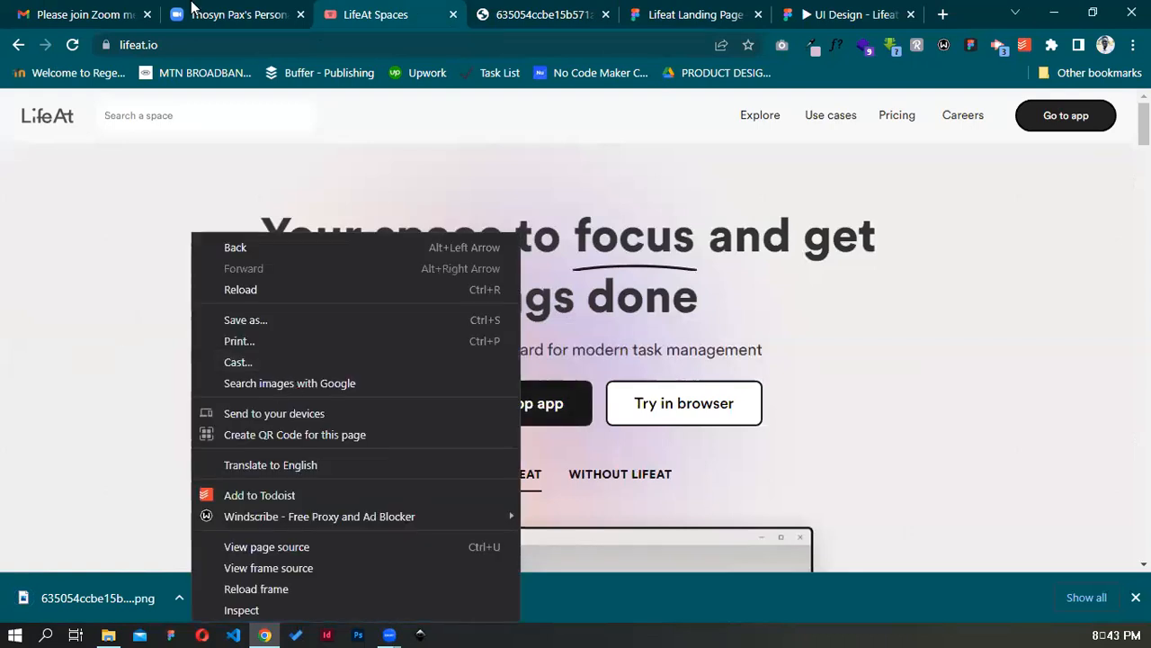
click(644, 8)
key(ctrl+Tab)
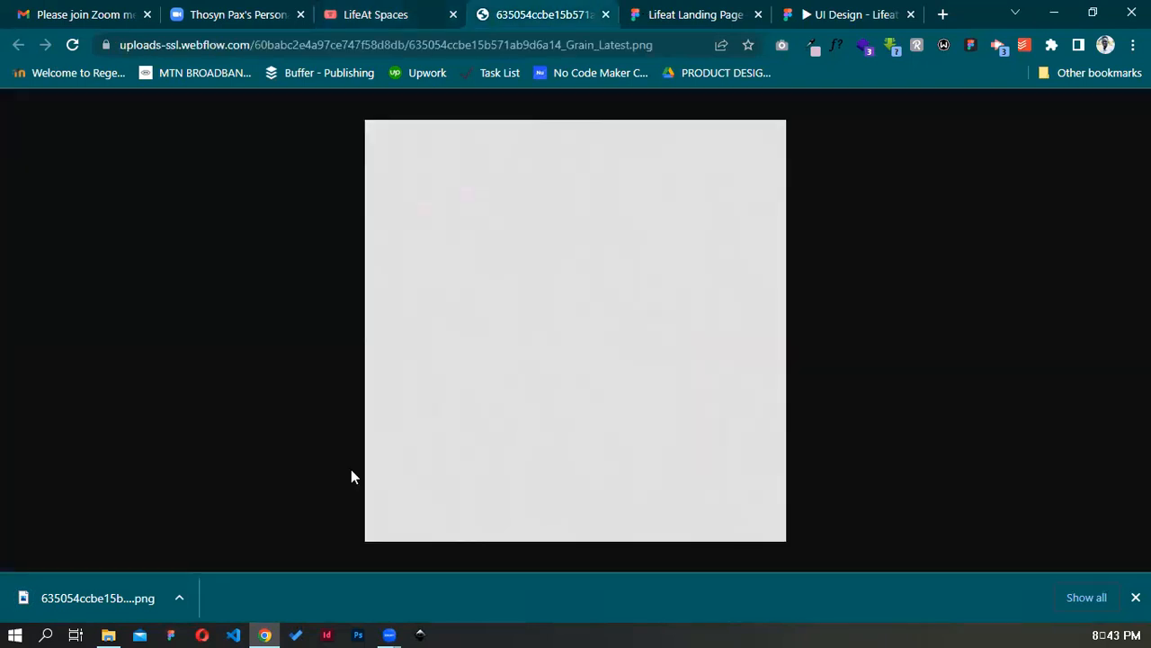
key(ctrl+Tab)
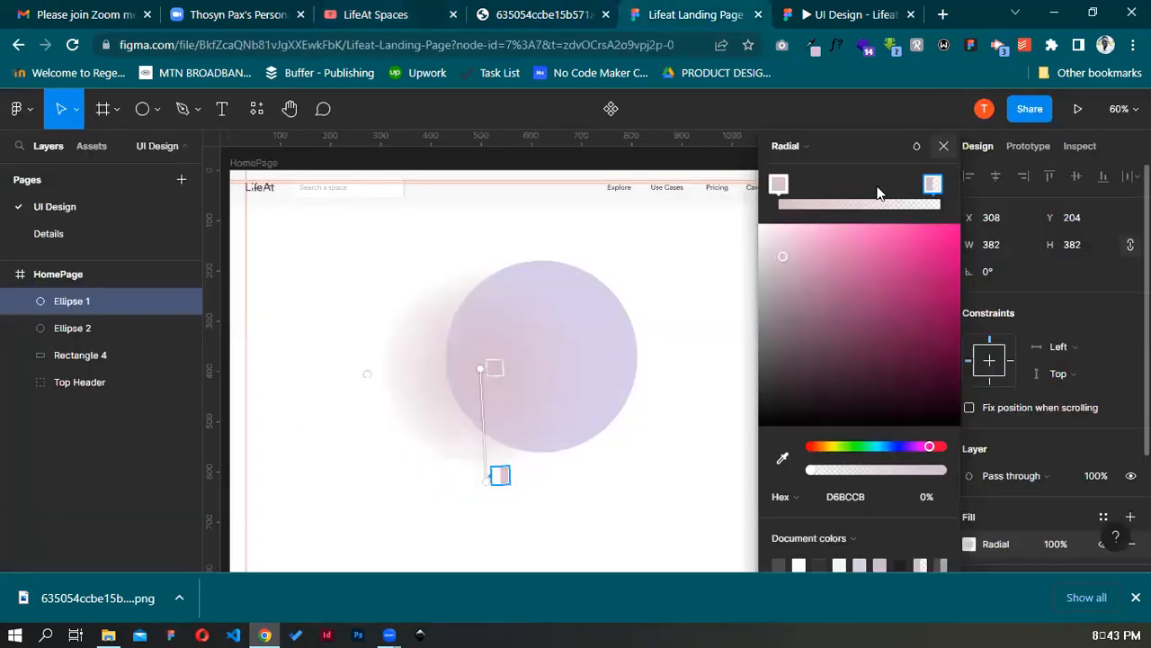
Try placing the downloaded grain image on the HomePage frame as a separate layer, and delete it
click(934, 155)
drag(128, 581, 759, 469)
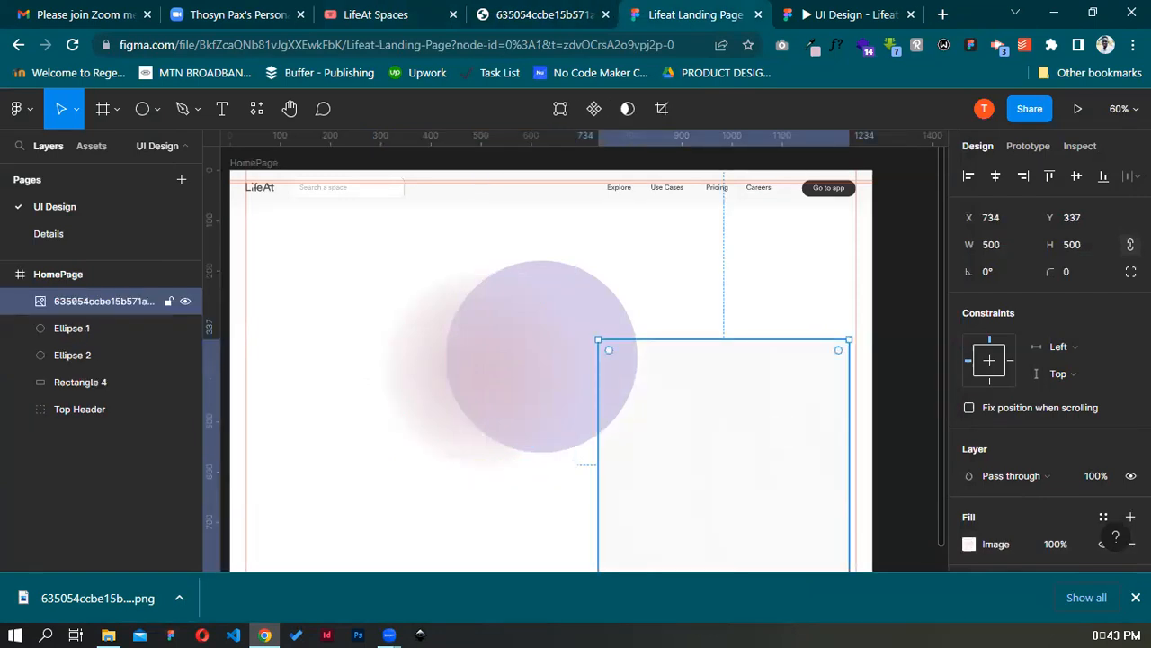
key(Delete)
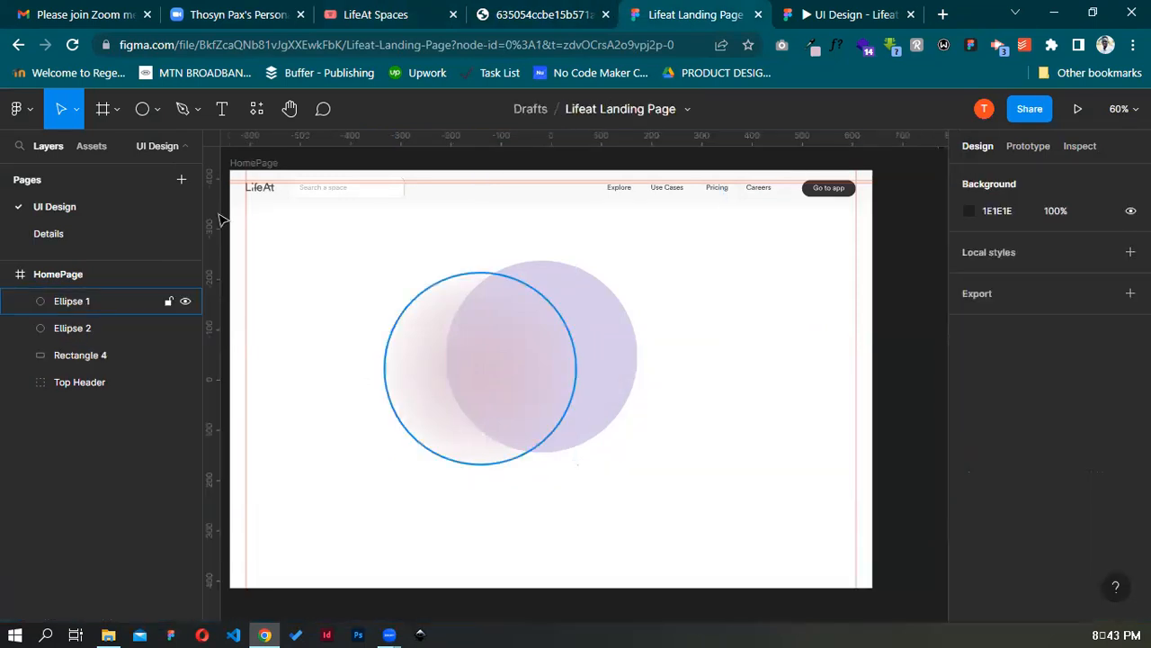
Hide Ellipse 1 and Ellipse 2, and fill Rectangle 4 with the 635054ccbe15b571ab9d6a14_Grain_Latest image from the Desktop's Lifeat folder
click(185, 302)
click(186, 329)
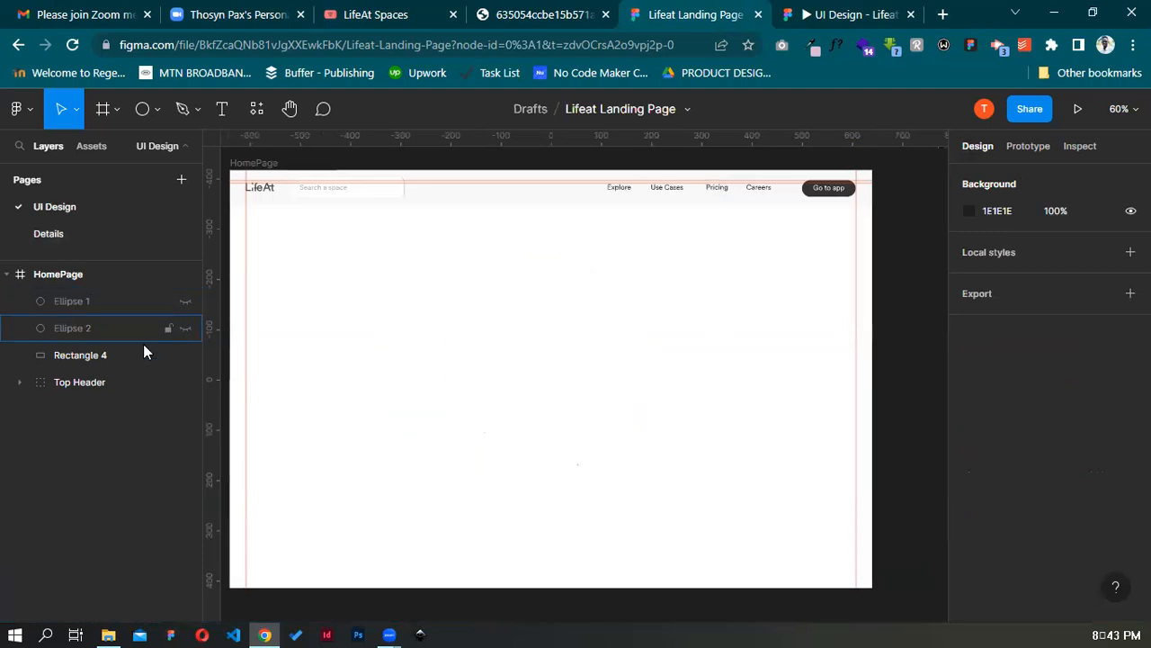
click(458, 309)
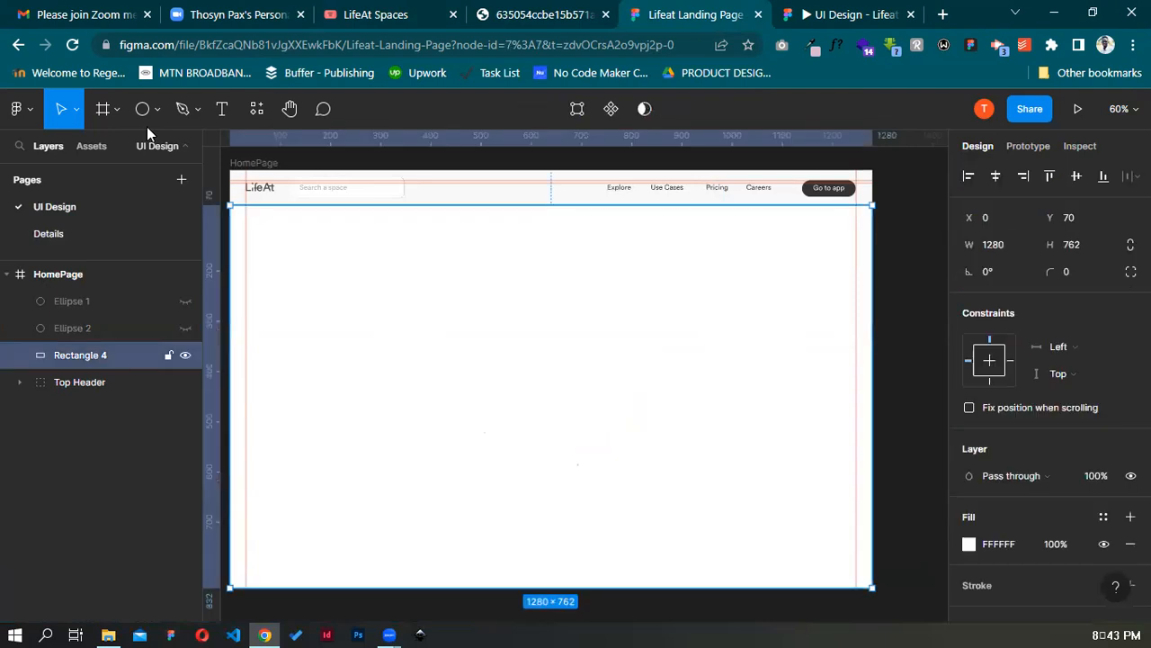
click(143, 112)
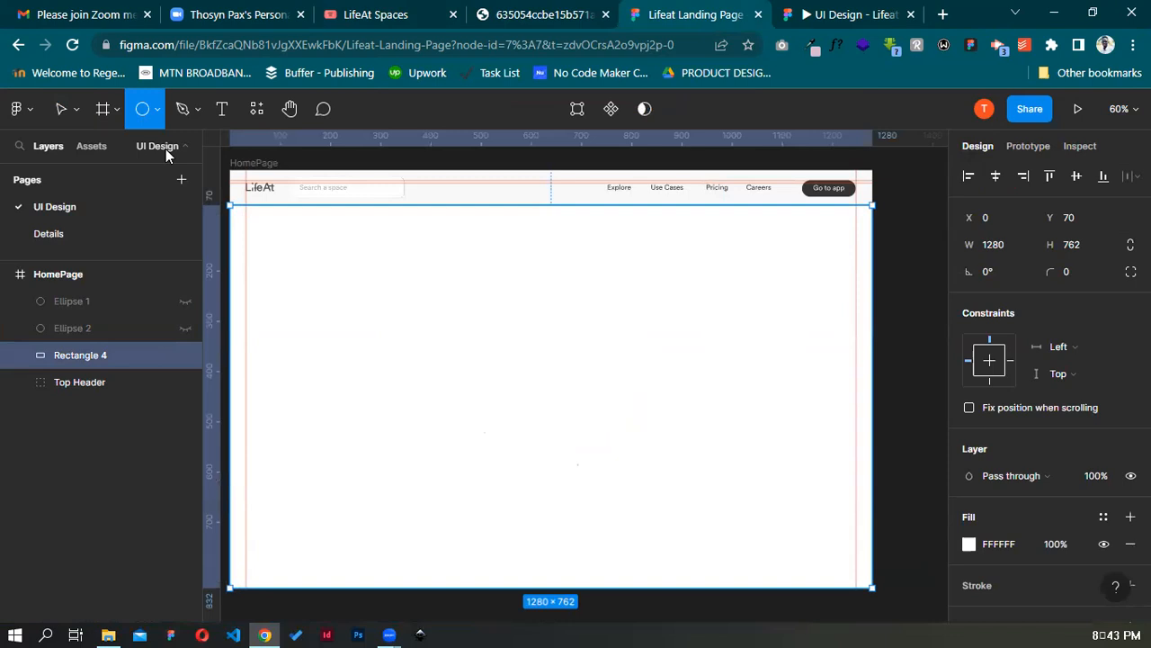
click(156, 109)
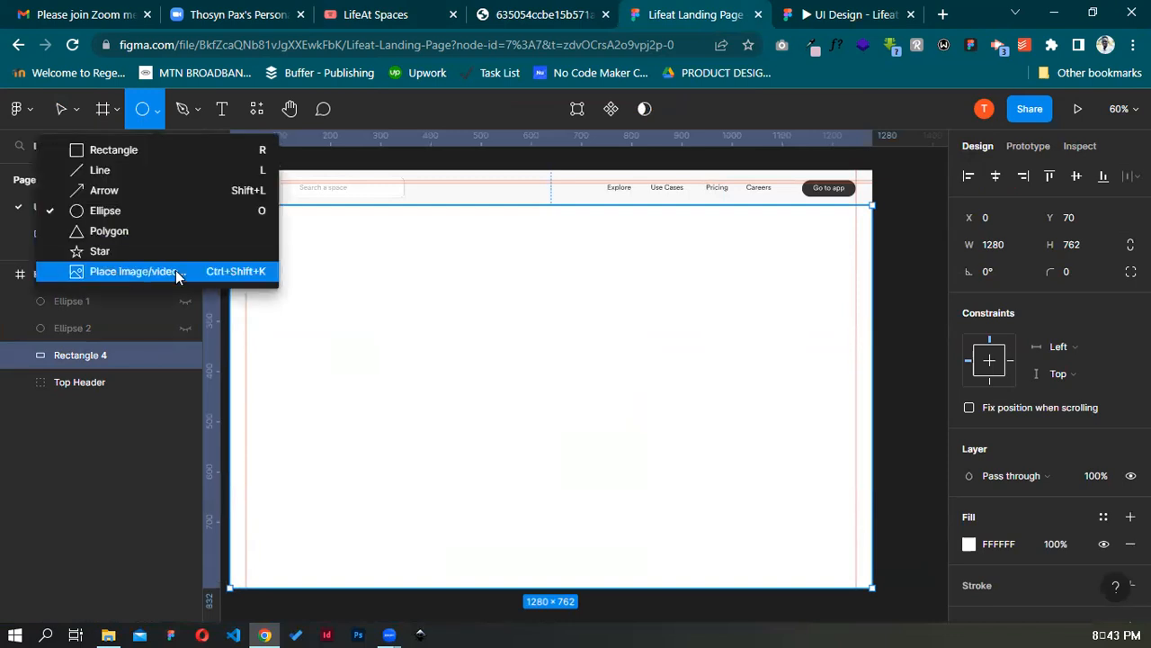
click(135, 271)
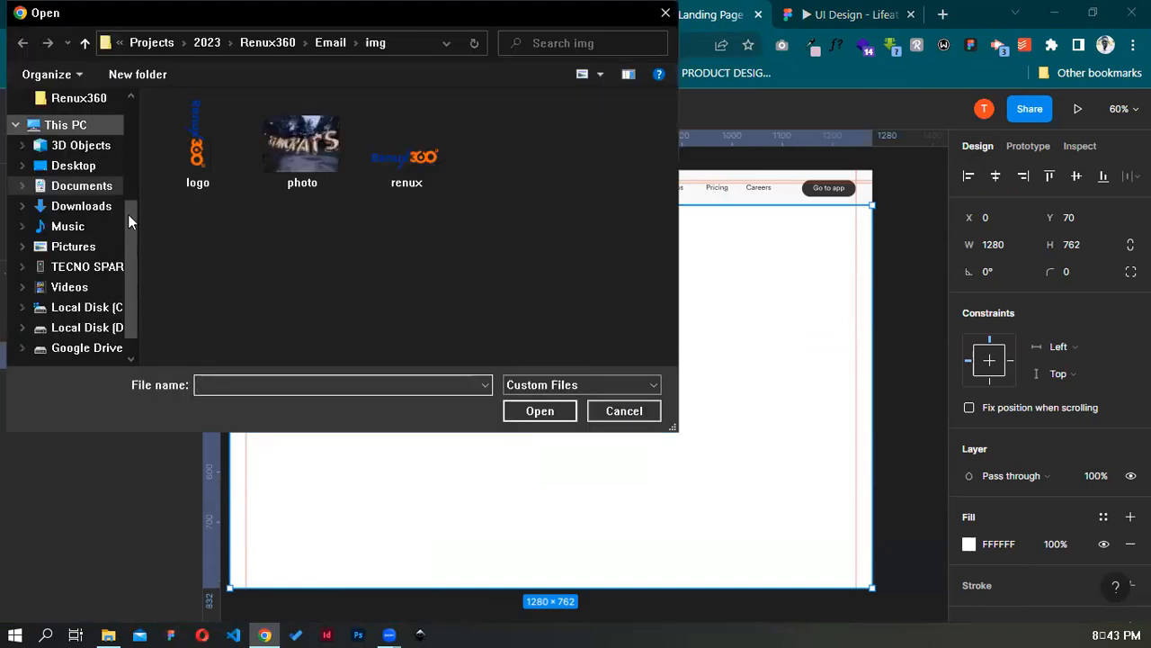
scroll(81, 108, up, 3)
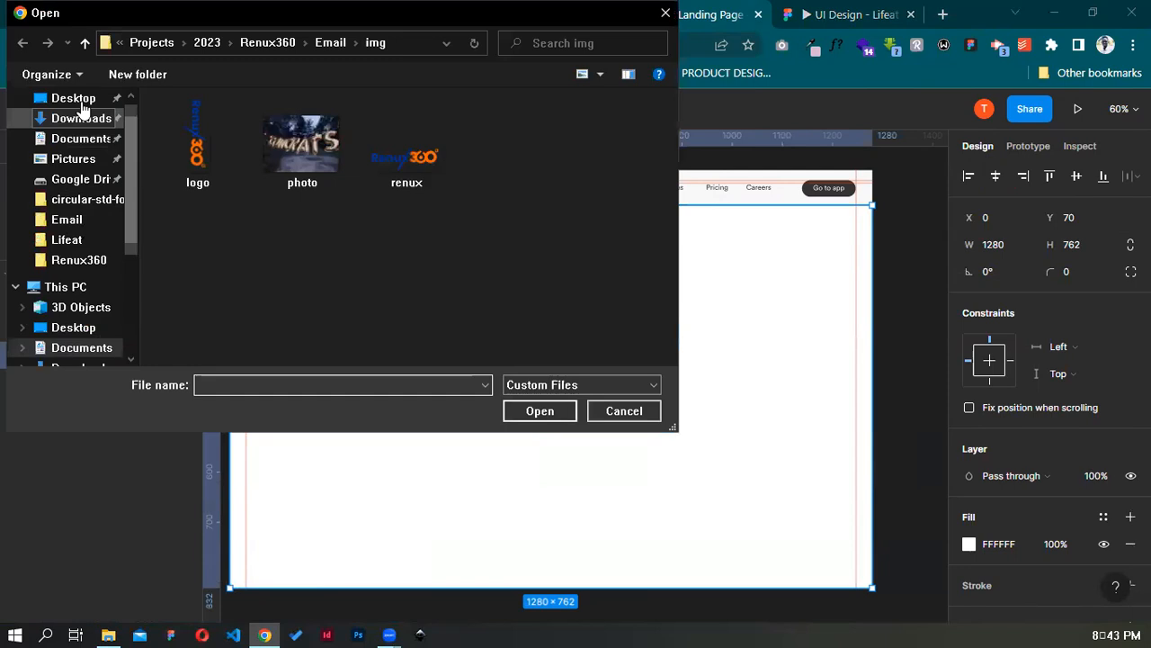
click(79, 99)
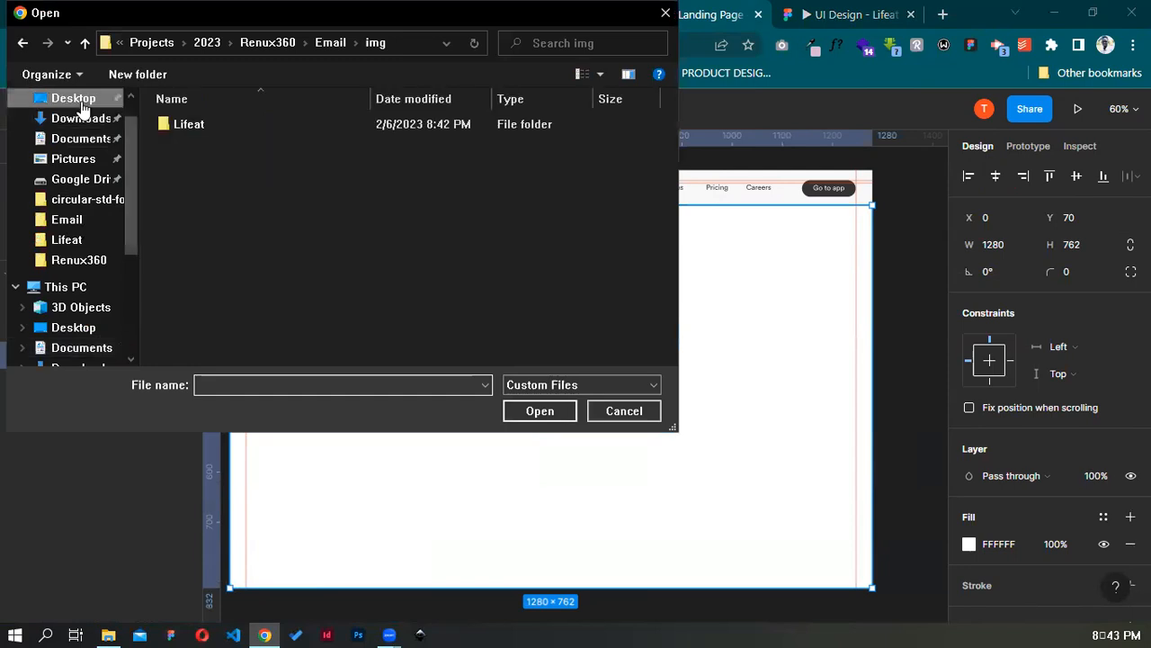
double_click(228, 123)
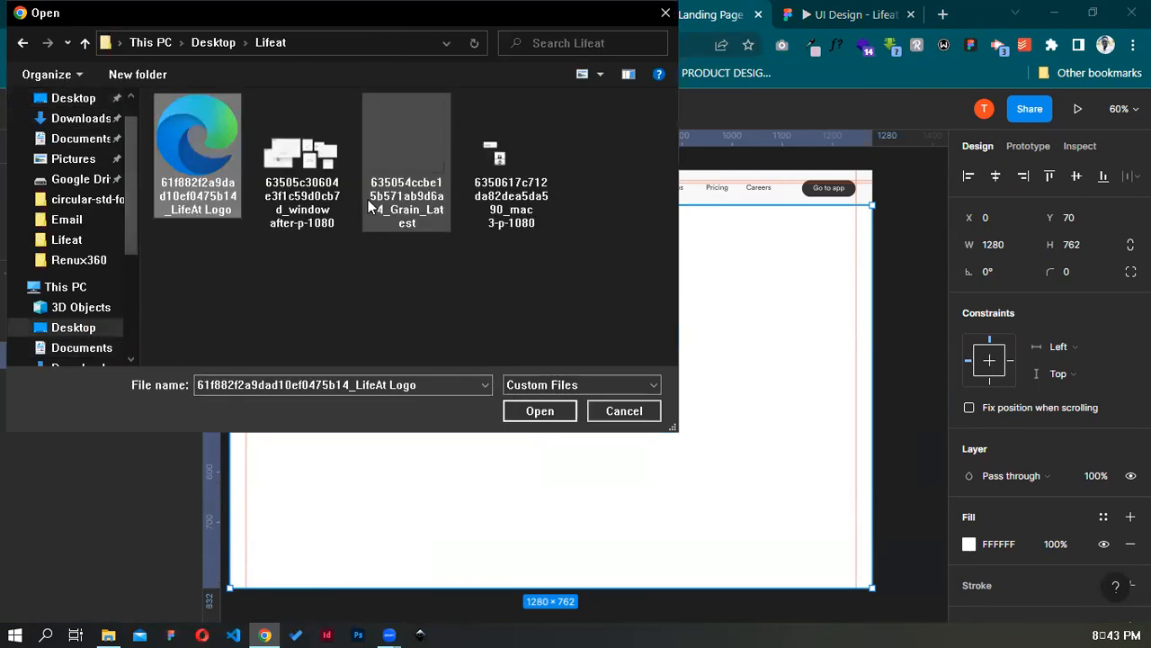
click(448, 183)
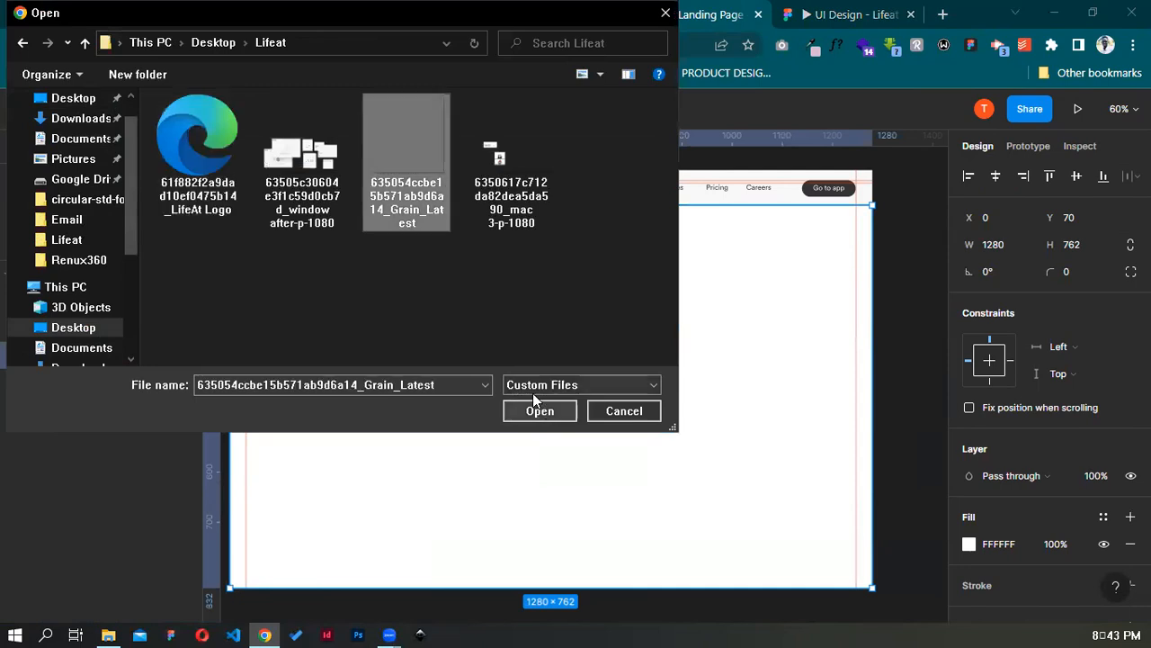
click(540, 410)
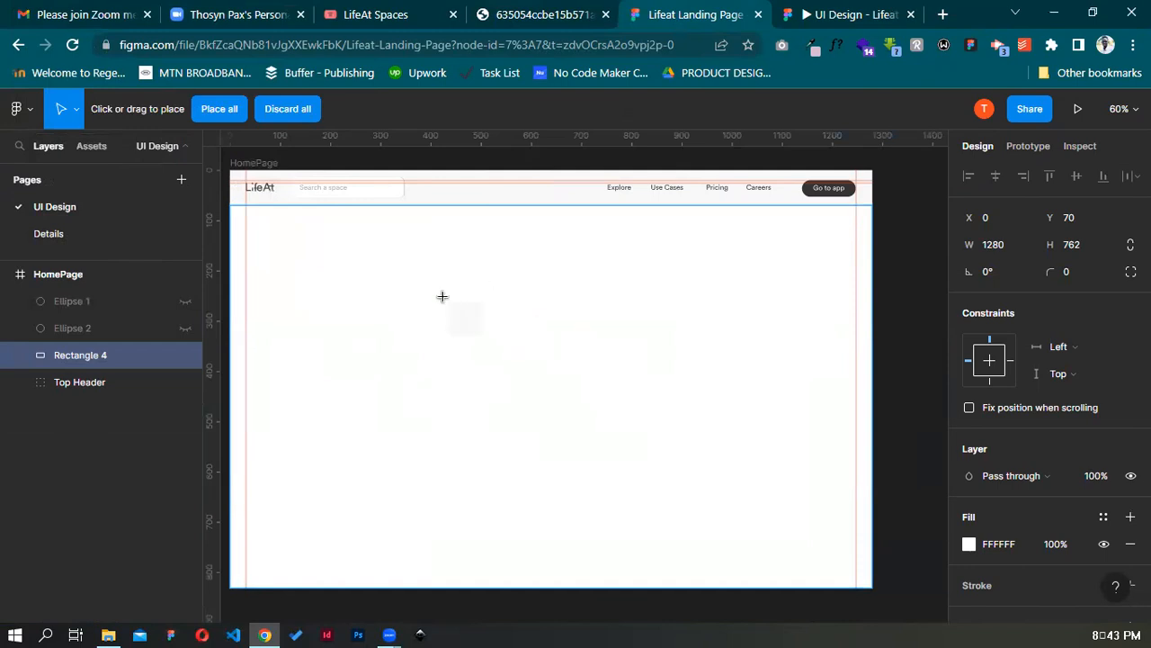
click(410, 324)
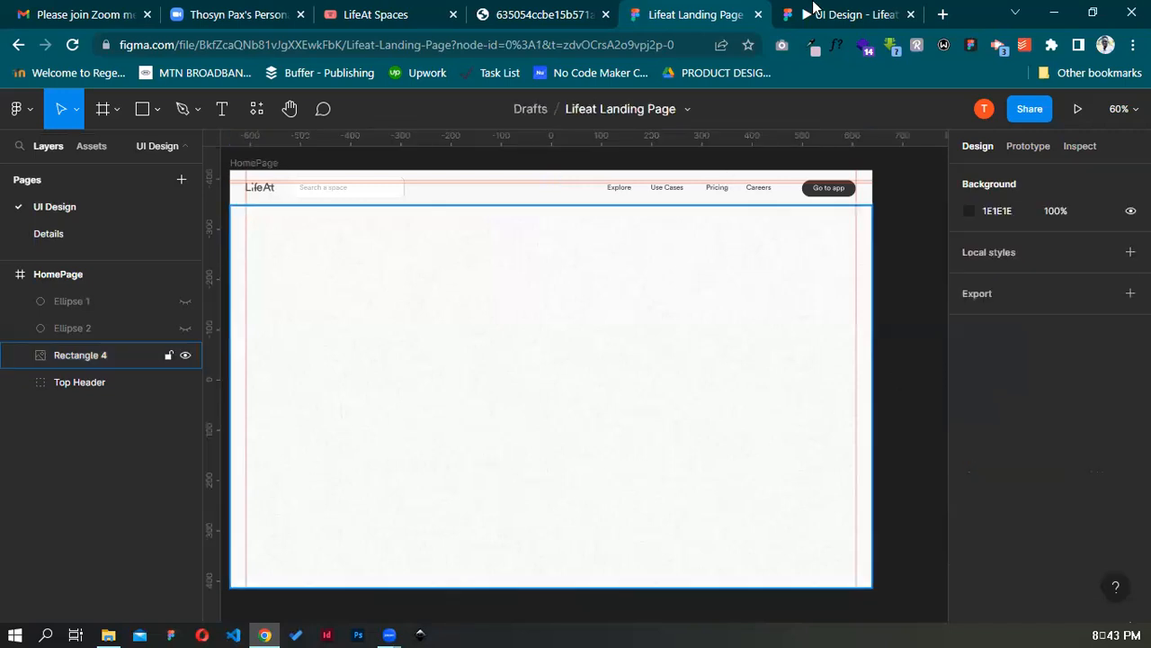
Check the hero's grain background in the prototype preview and compare it with the live LifeAt website
click(812, 11)
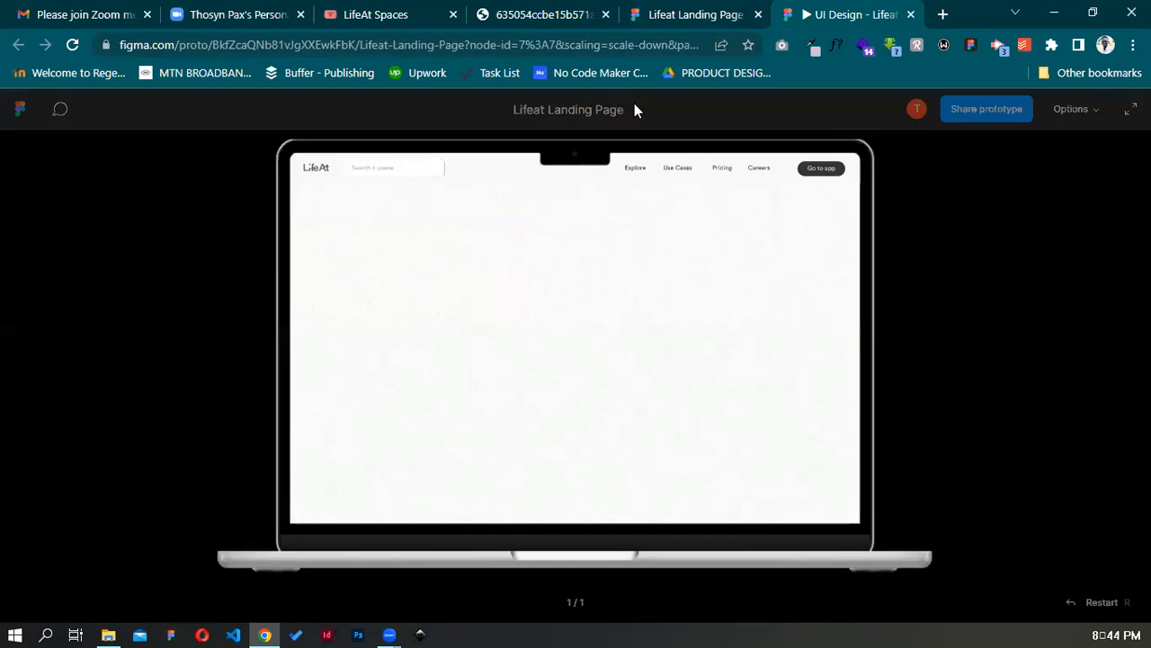
click(410, 4)
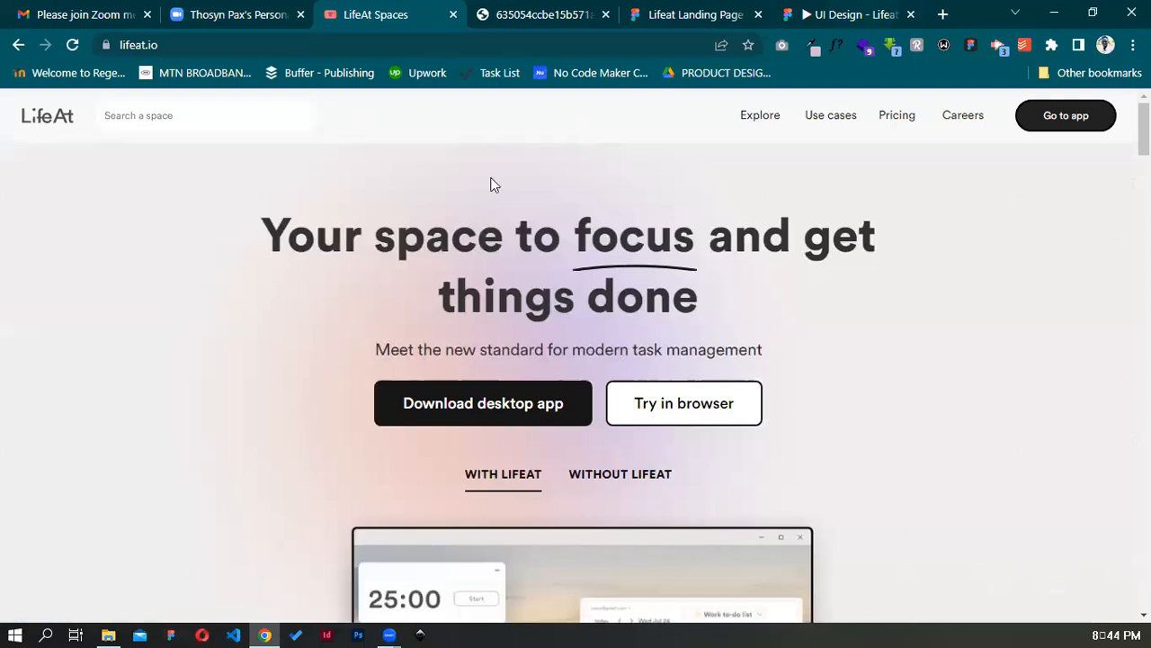
Return to the Lifeat Landing Page design file and show Ellipse 1 and Ellipse 2 again
key(ctrl+9)
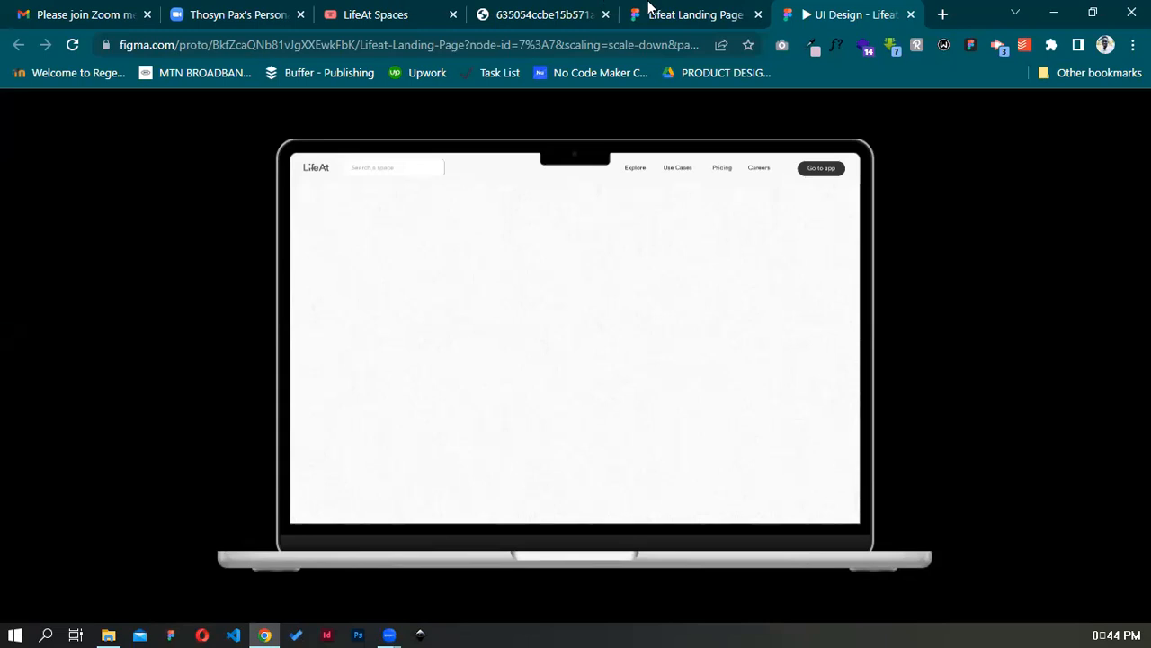
key(ctrl+3)
key(ctrl+5)
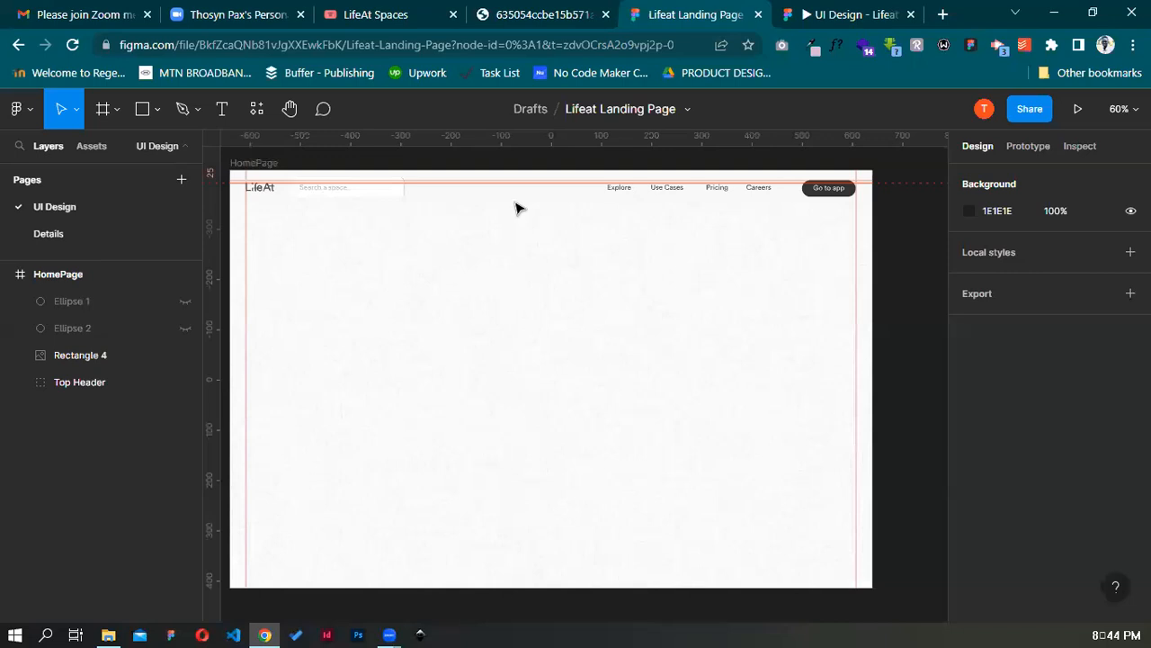
click(185, 301)
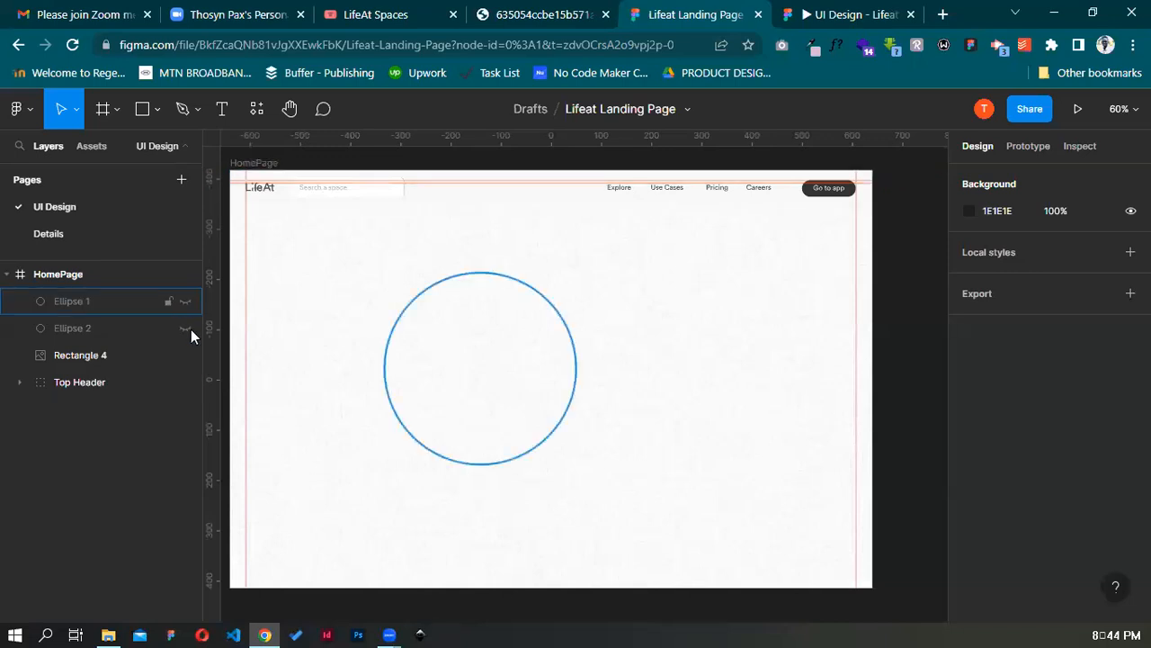
click(185, 328)
Shorten the radial gradient of Ellipse 1 by pulling its transparent end inward, so the pink fades out inside the circle's edge
click(421, 339)
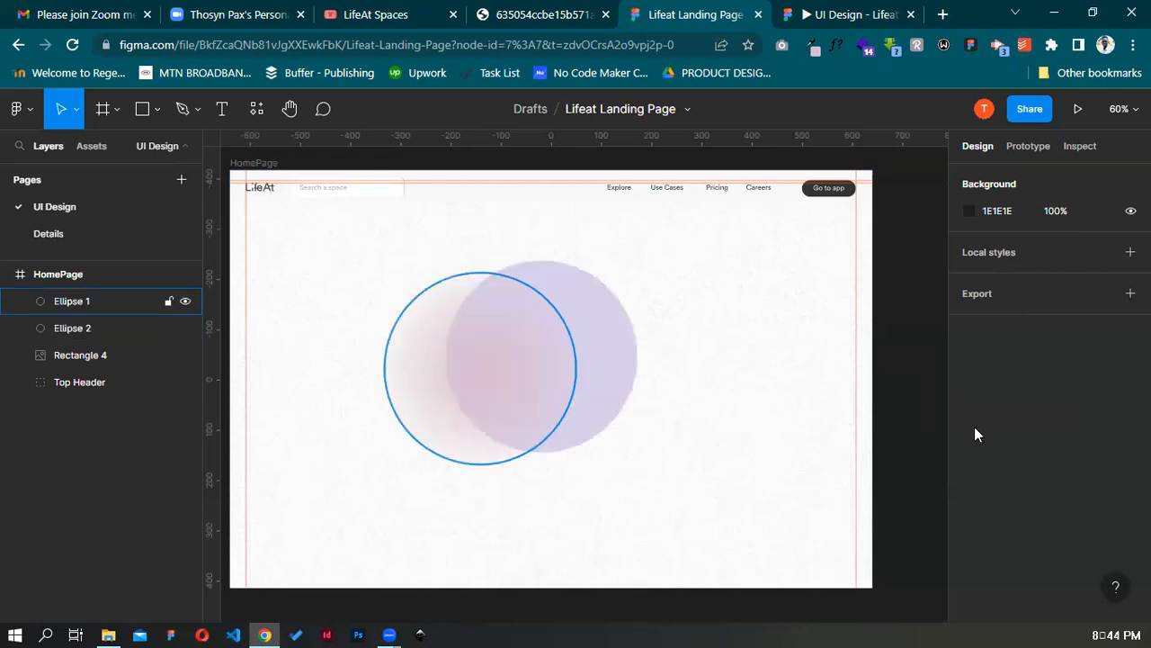
click(968, 544)
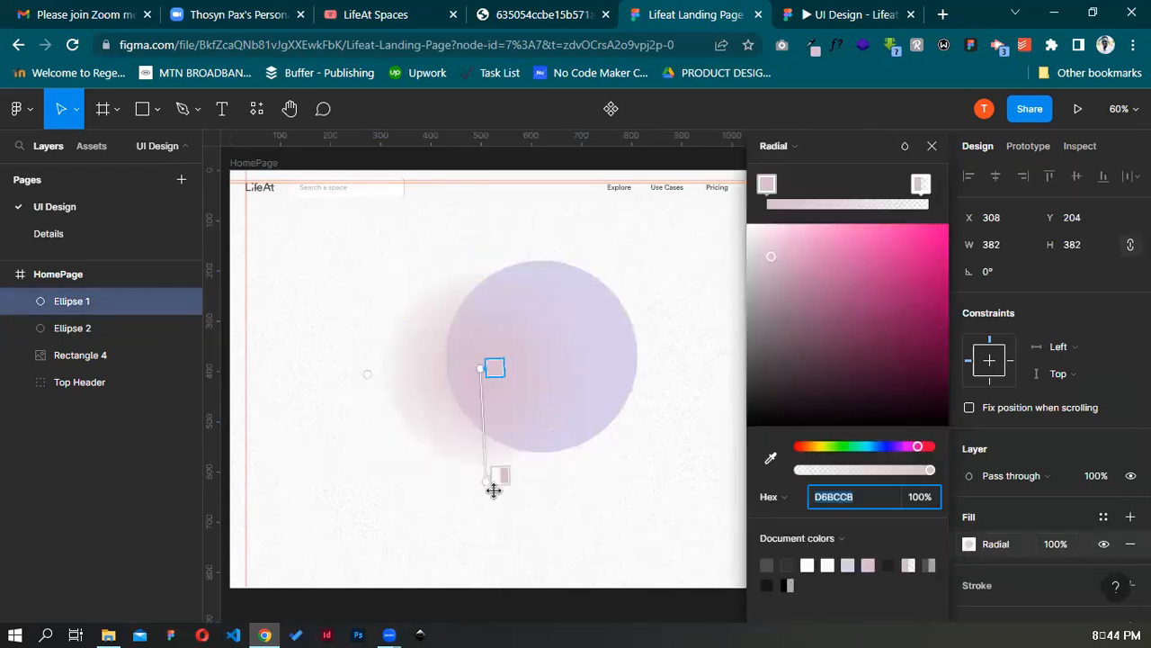
drag(500, 525, 470, 463)
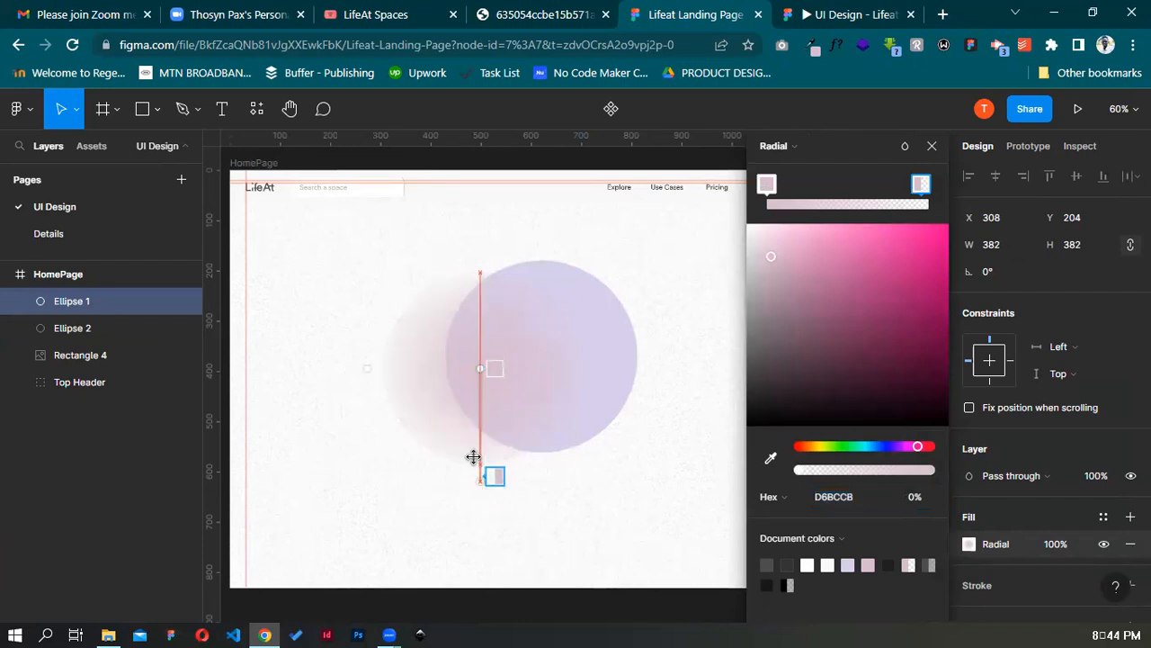
click(495, 370)
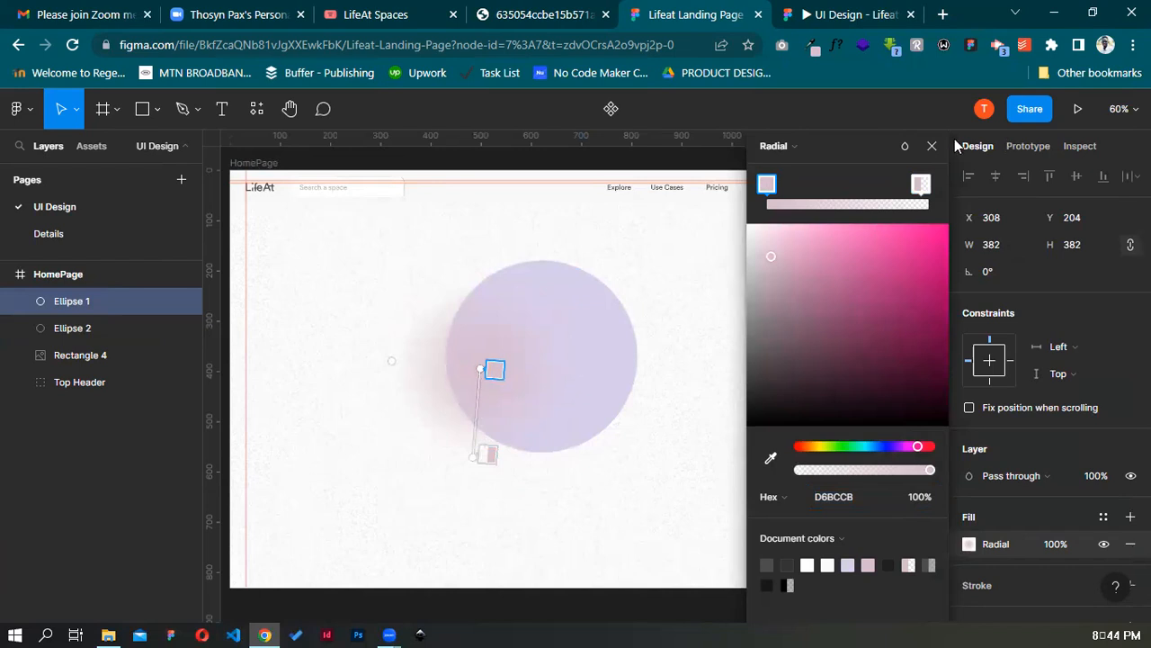
Change the fill of Ellipse 2 to a radial gradient from D7CEEA at 100% to 0%, and tilt its transparent end slightly outward
click(629, 339)
click(630, 333)
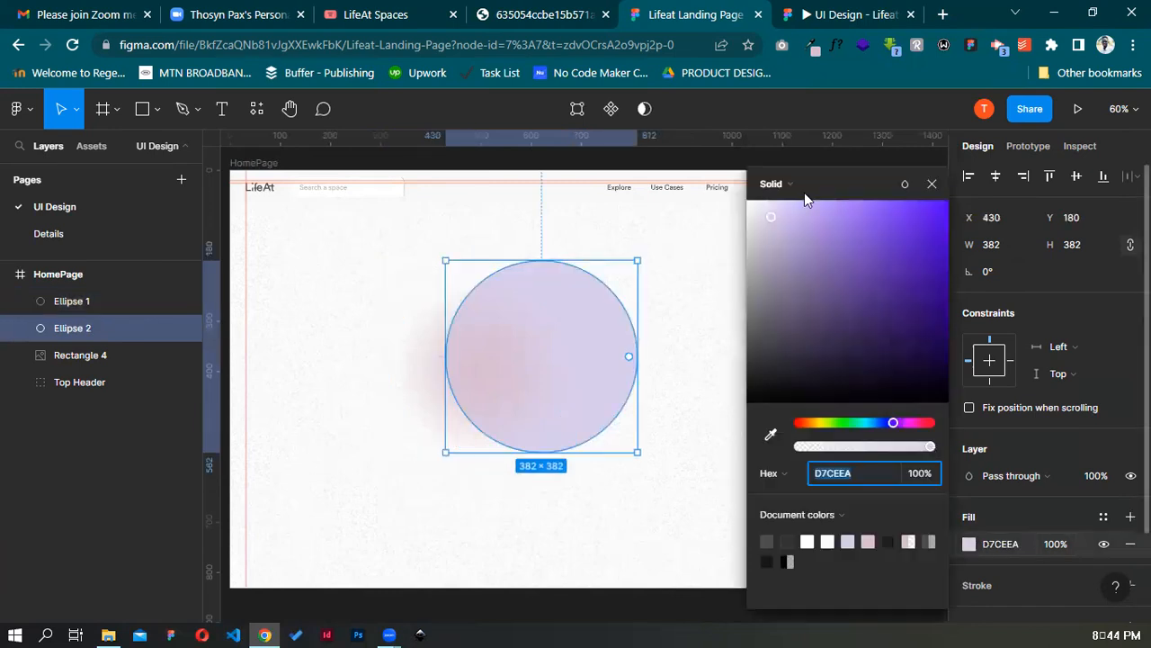
click(776, 184)
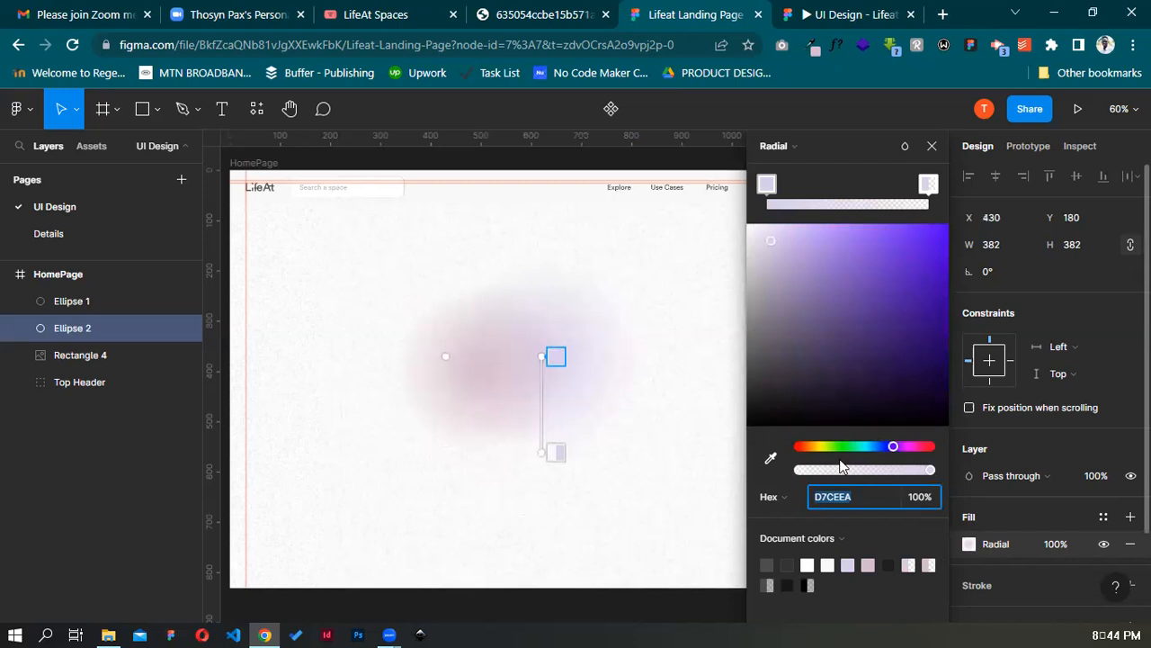
click(557, 452)
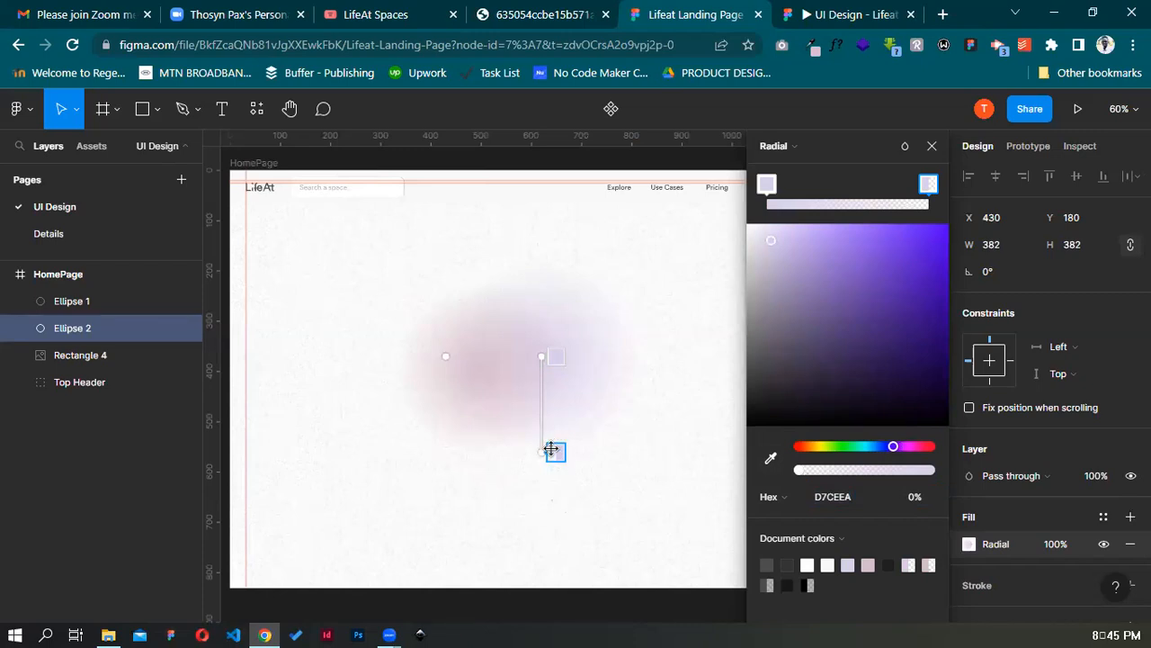
mouse_move(552, 447)
mouse_down()
mouse_move(555, 414)
mouse_move(543, 477)
mouse_move(546, 449)
mouse_up()
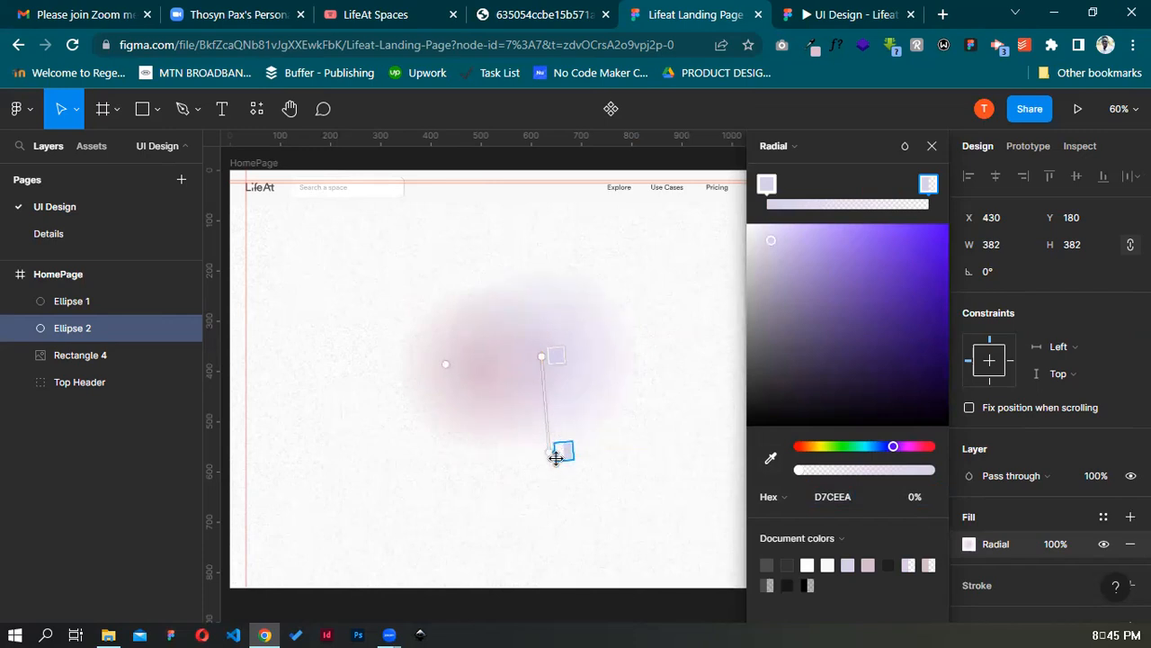
drag(554, 451, 569, 457)
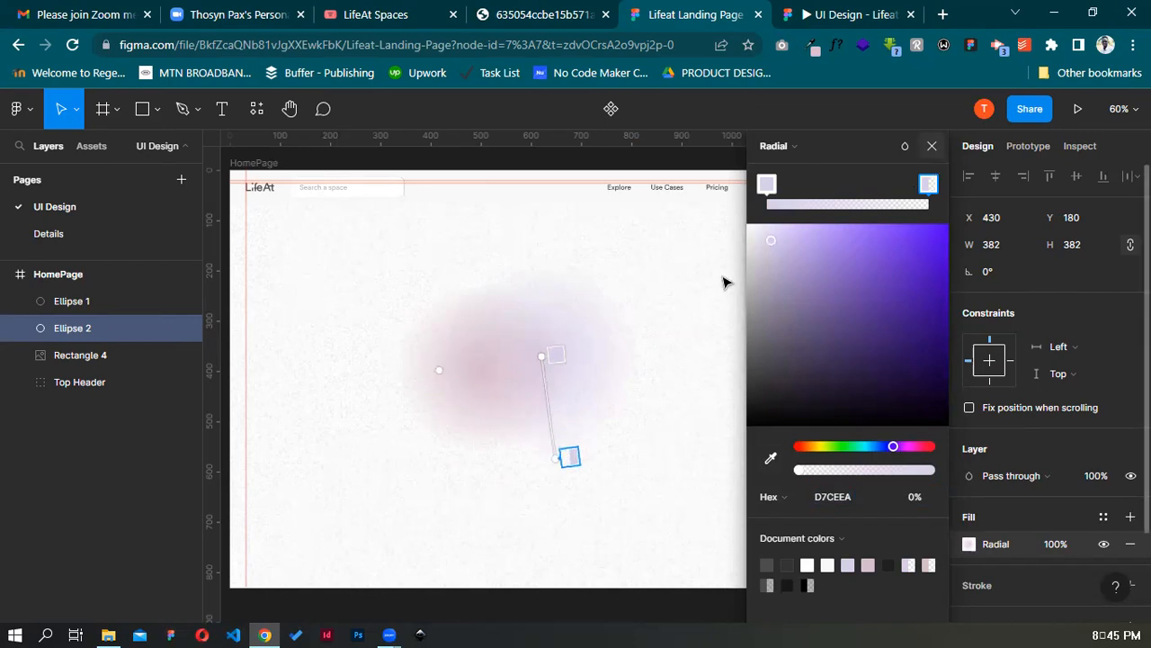
key(Escape)
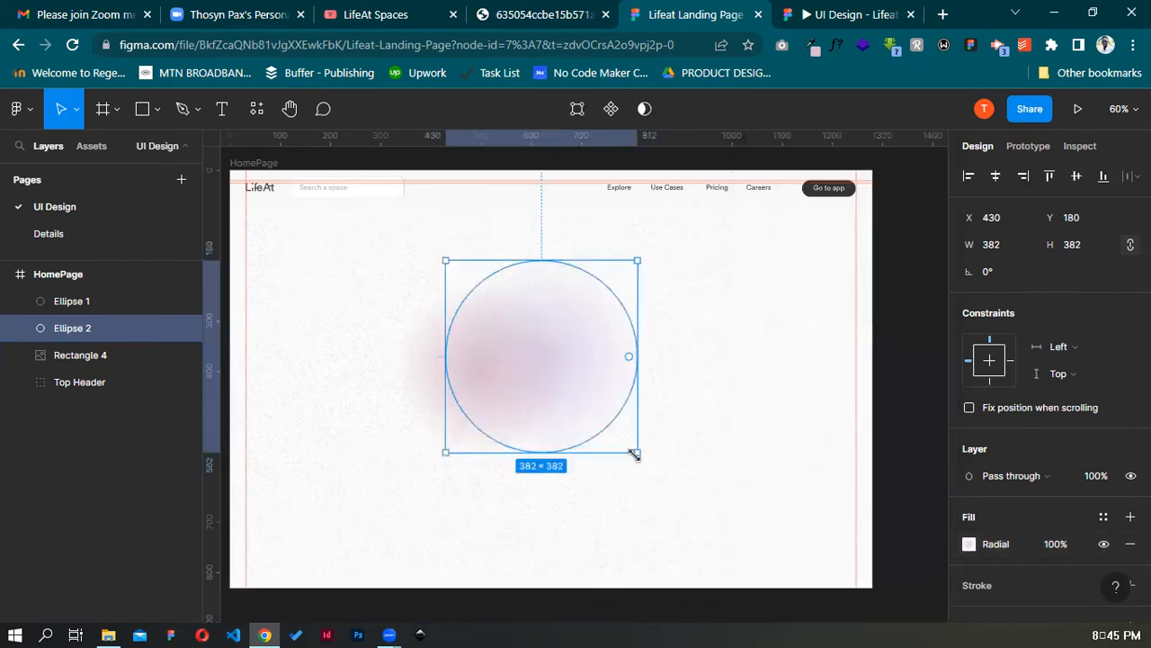
Enlarge Ellipse 2 to about 516 × 516 and Ellipse 1 to about 492 × 492
drag(634, 453, 705, 520)
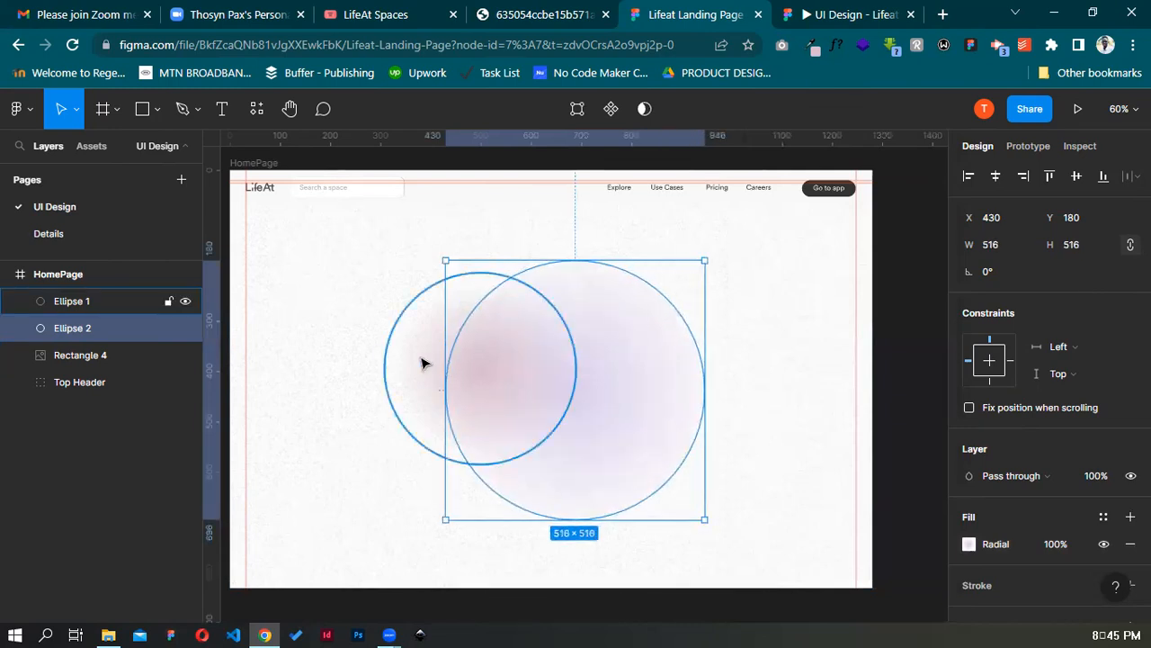
click(423, 430)
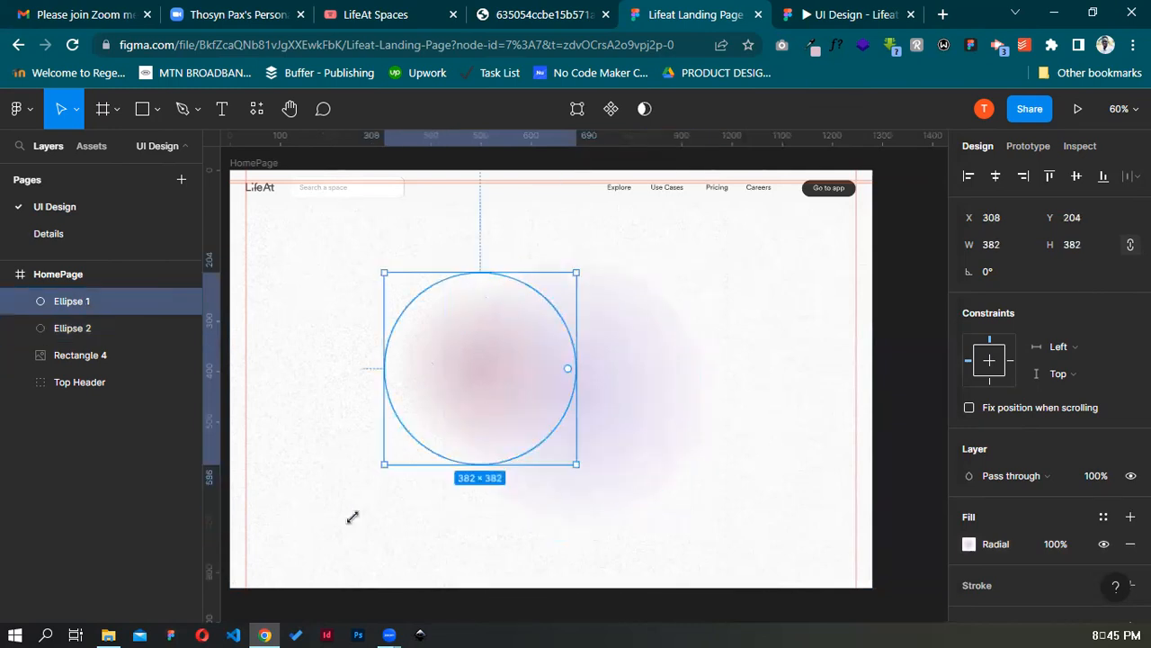
drag(384, 464, 329, 519)
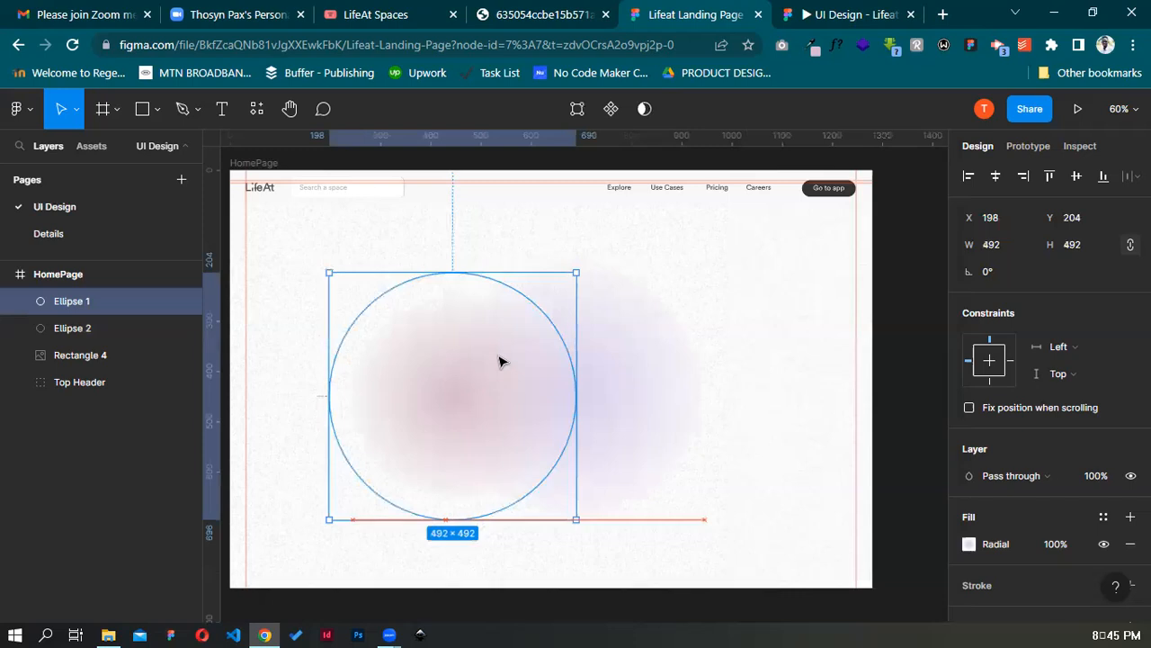
Reposition the overlapping glows, with Ellipse 1 at about X 235, Y 217 and Ellipse 2 at about X 420, Y 121
drag(501, 348, 618, 339)
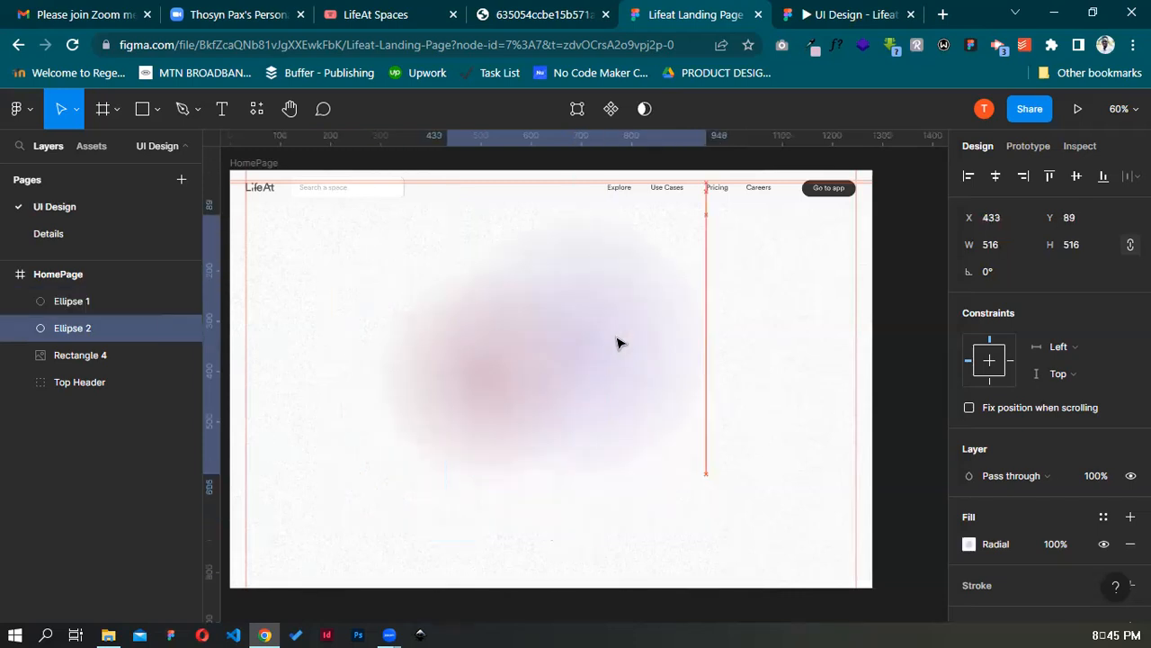
click(435, 443)
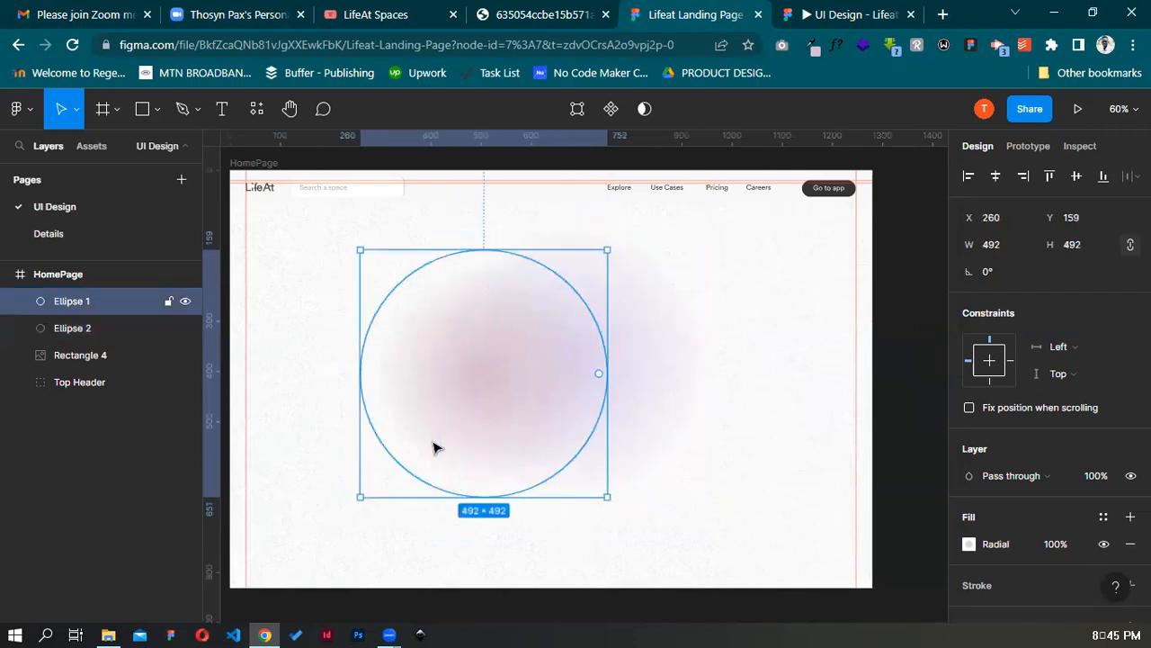
key(ctrl+z)
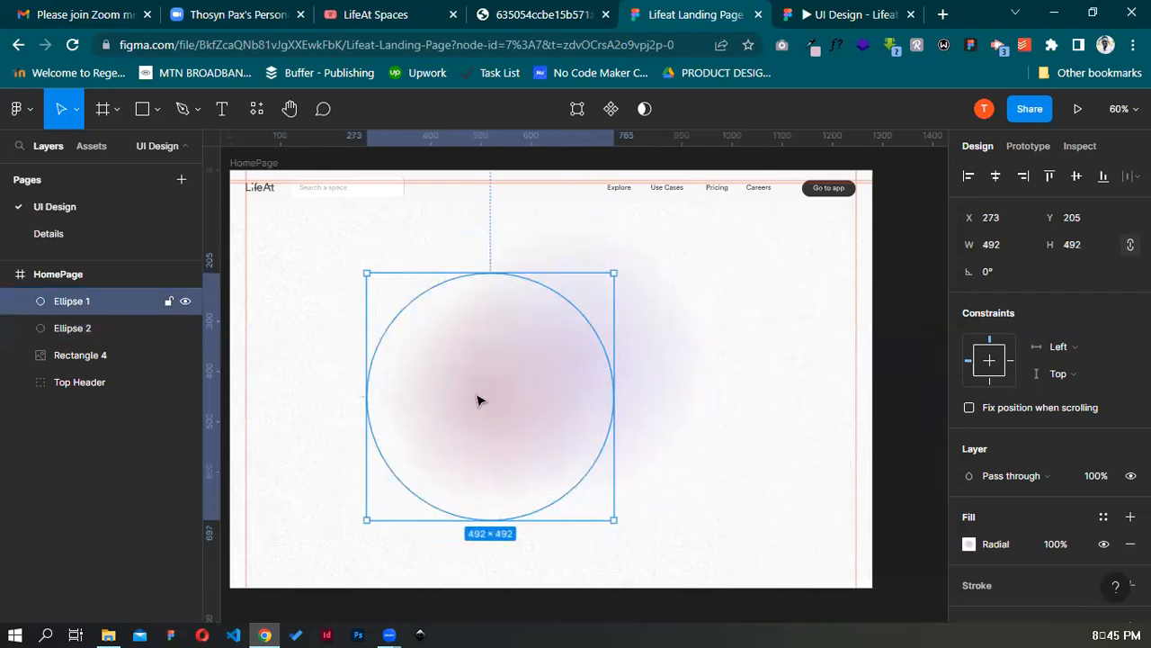
key(ctrl+z)
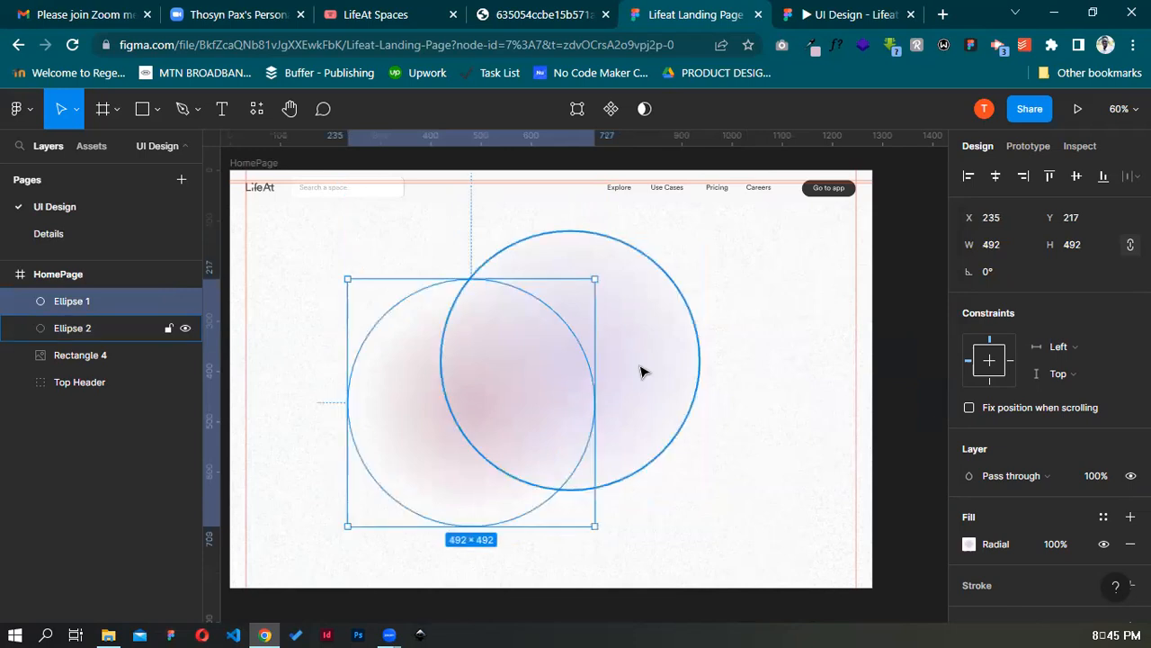
click(651, 357)
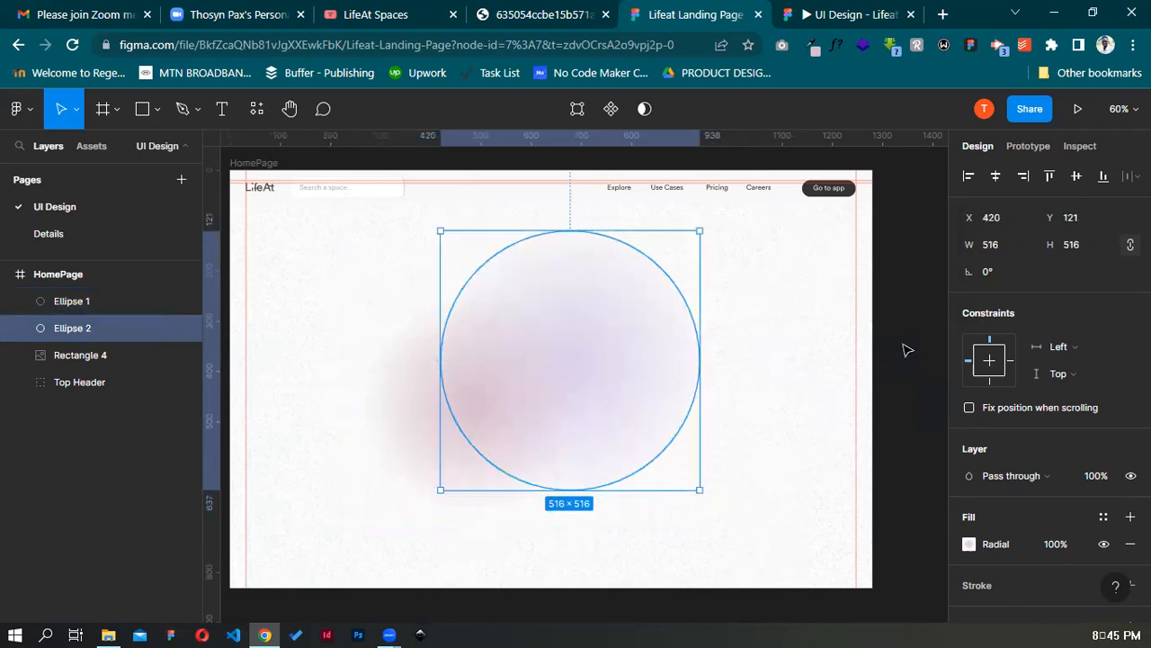
click(907, 350)
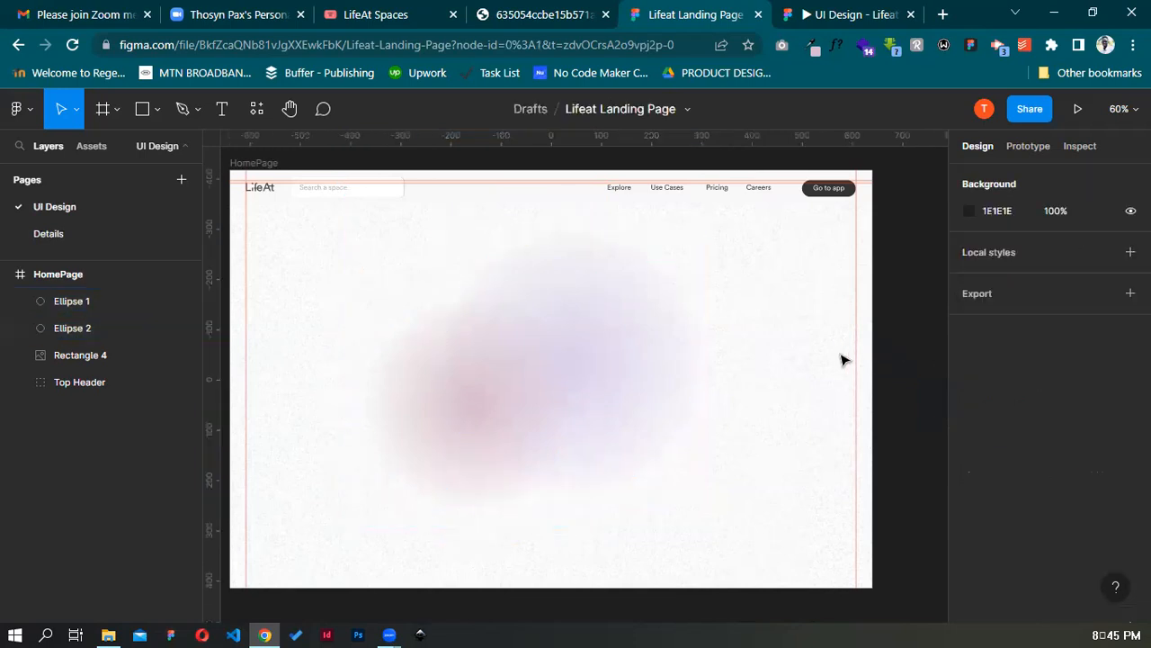
Move the transparent stop of Ellipse 2's radial gradient inward and enlarge the ellipse to about 573 × 573
click(605, 286)
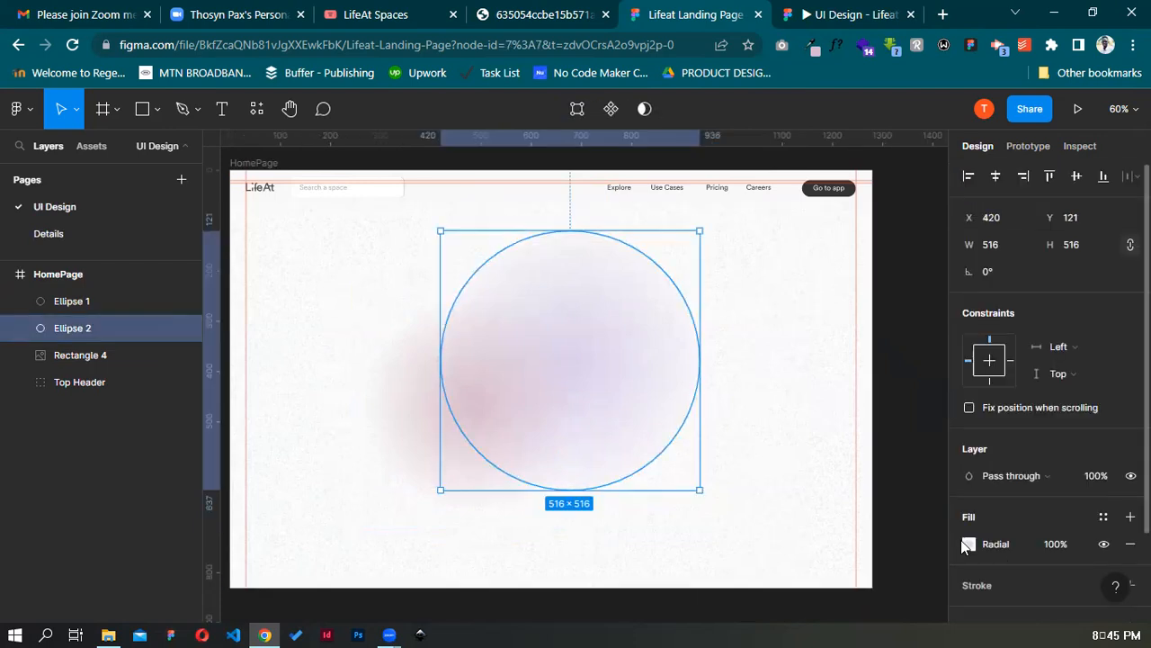
click(962, 545)
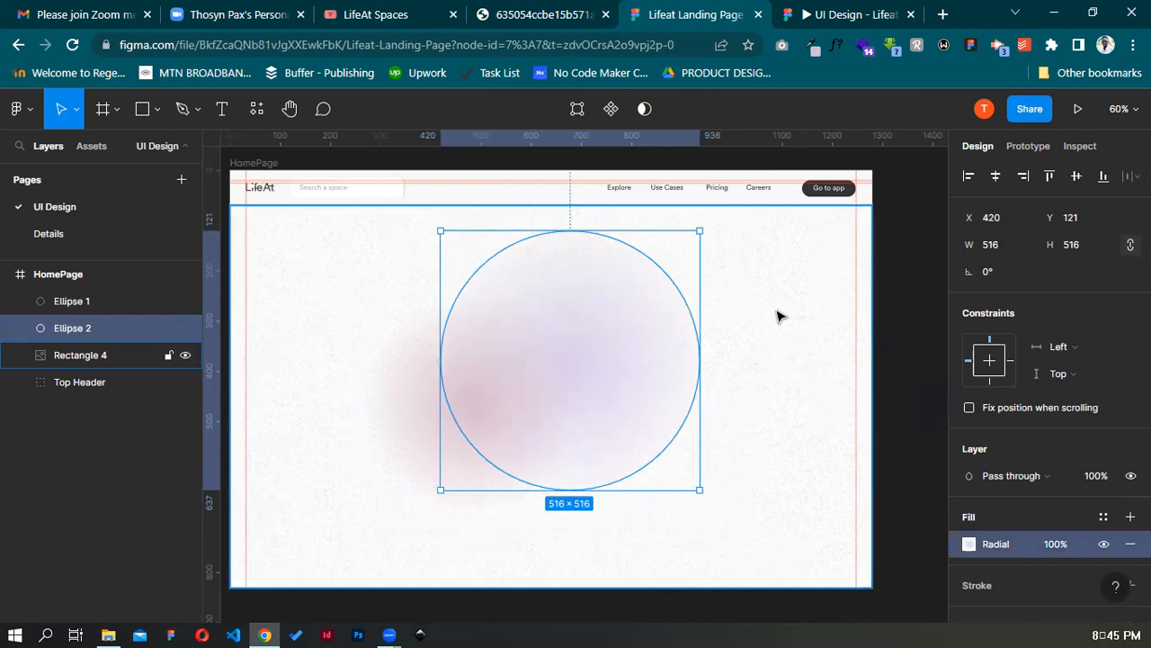
click(970, 545)
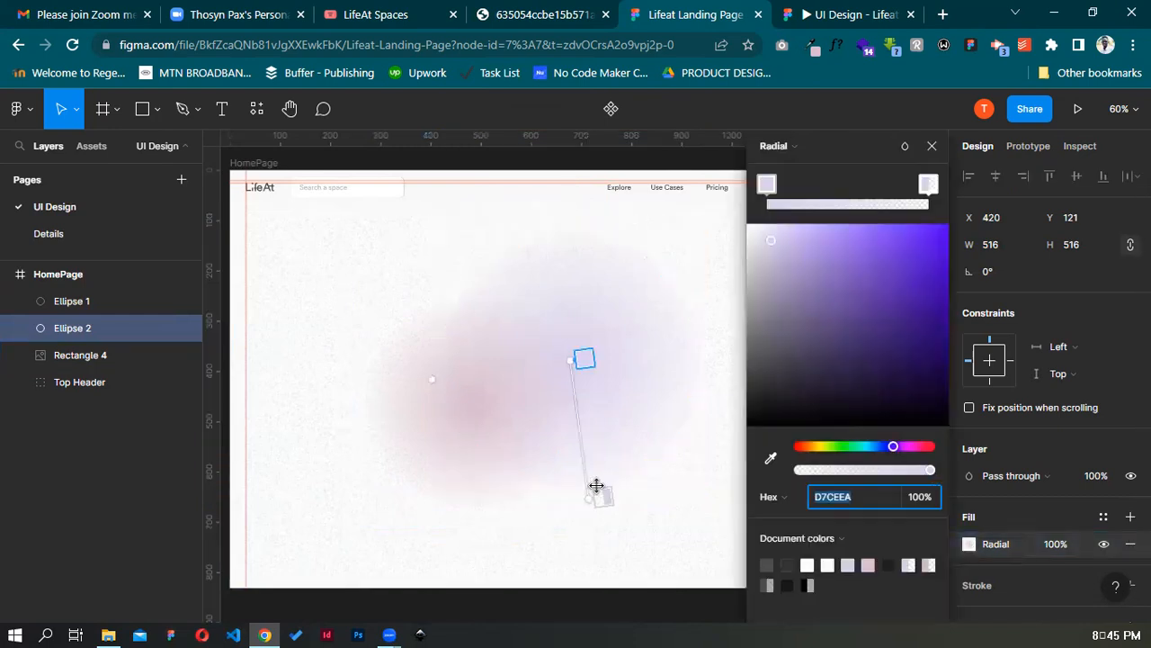
drag(593, 473, 597, 453)
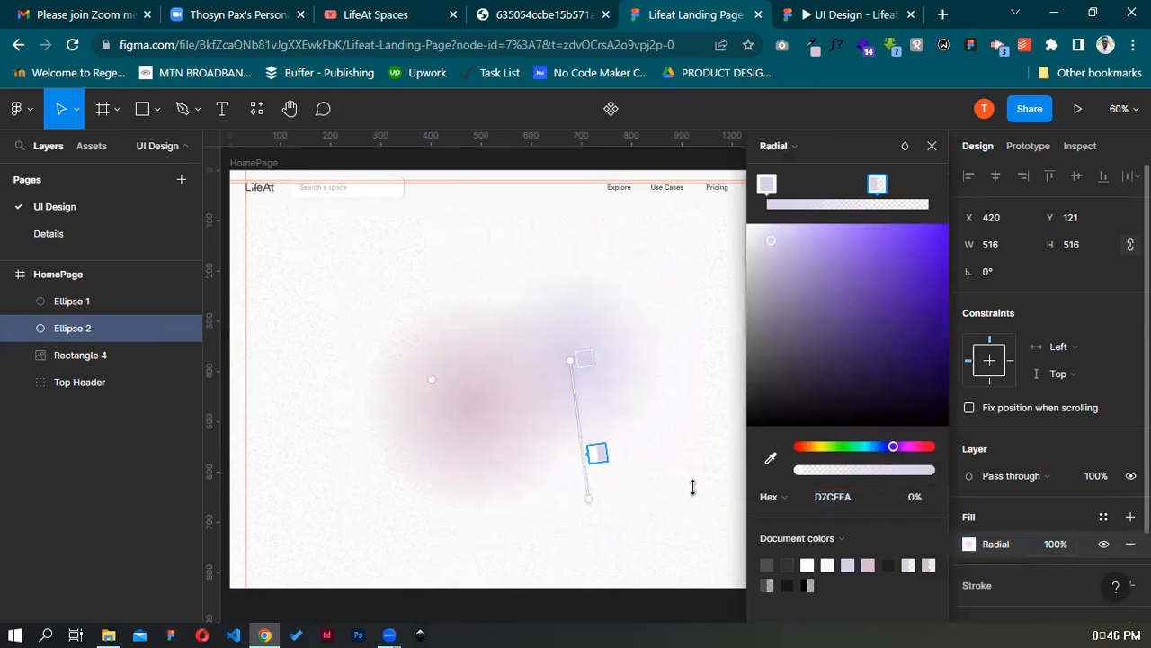
key(Escape)
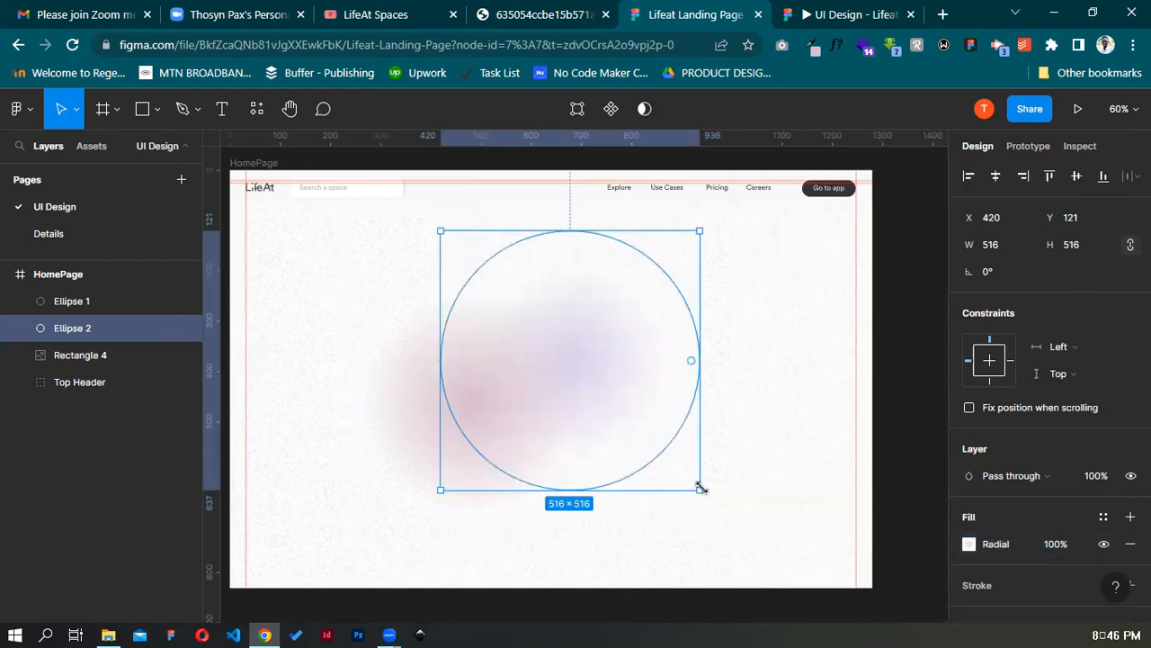
drag(727, 511, 677, 295)
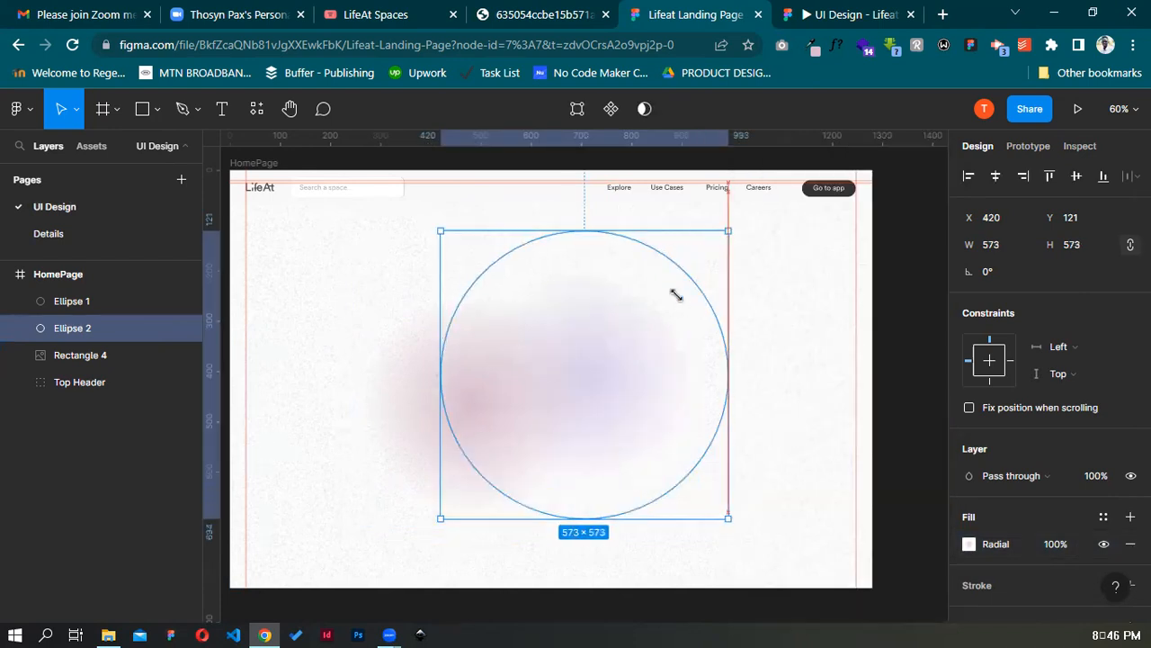
Close the grain image's browser tab, compare the glow with the live LifeAt website, and return to the design file with nothing selected
click(606, 14)
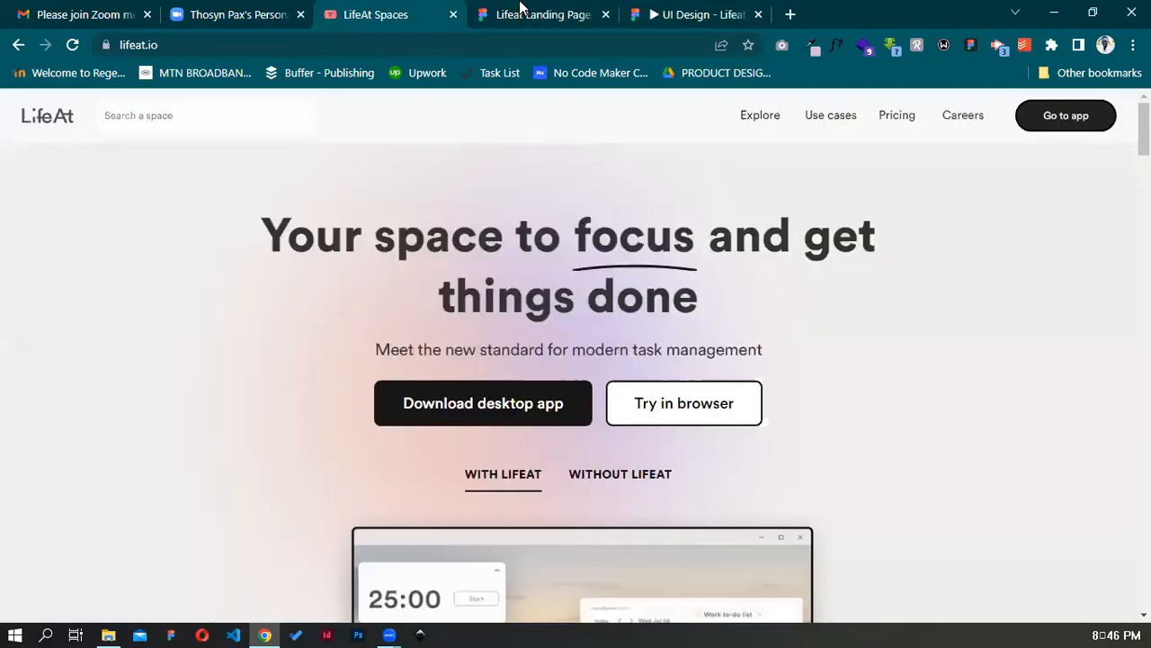
click(520, 9)
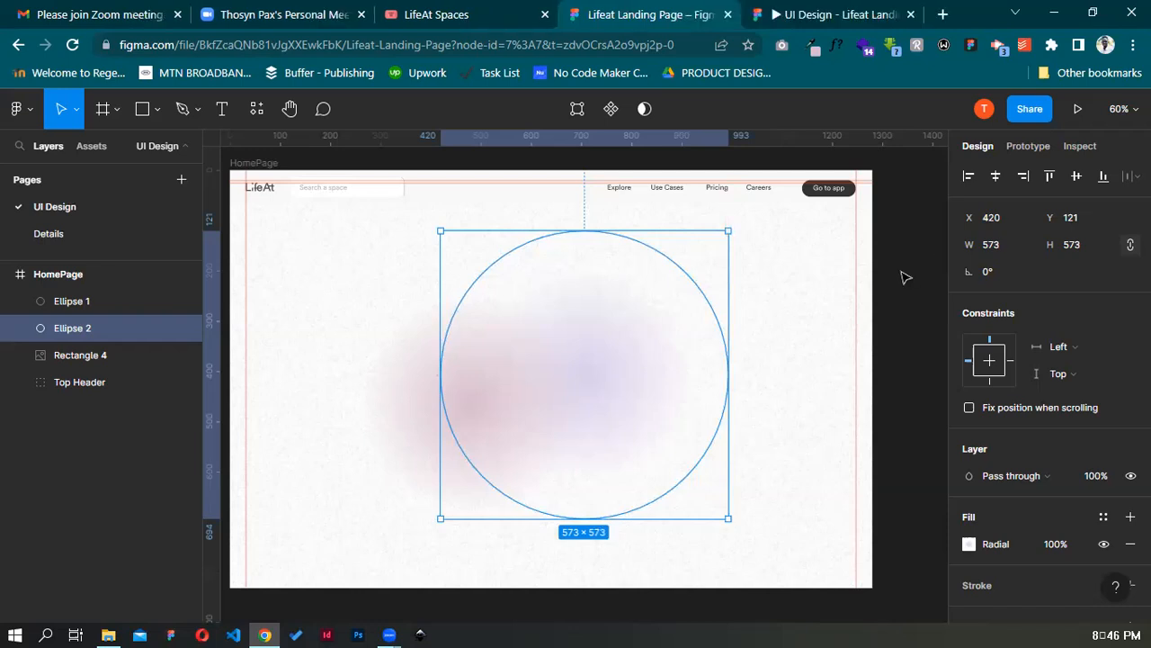
click(905, 277)
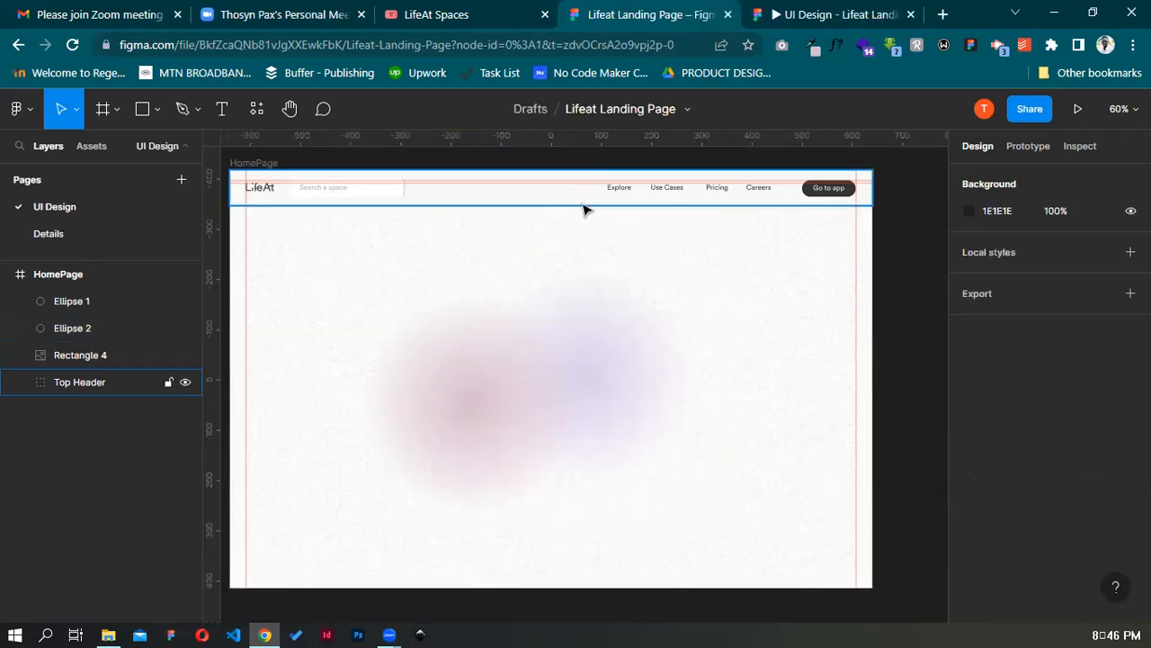
Try stretching the whole Top Header group downward, and undo the change
click(553, 204)
drag(553, 205, 564, 222)
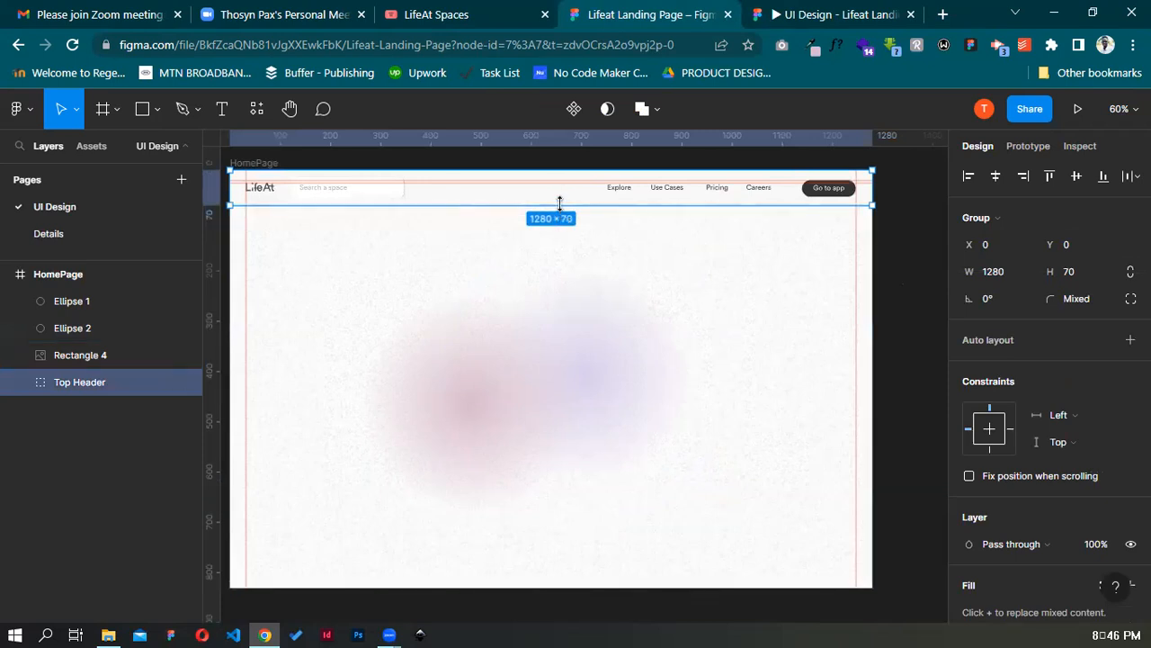
drag(559, 203, 609, 481)
key(ctrl+z)
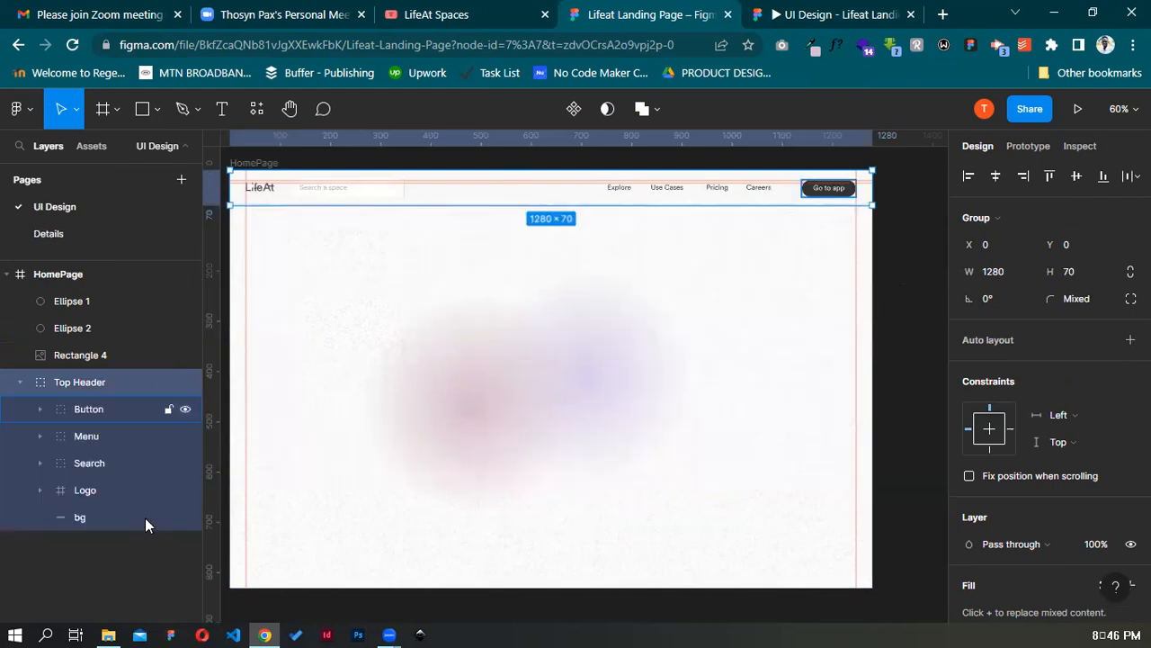
Extend the bg layer inside the Top Header group downward to a height of about 110
click(152, 512)
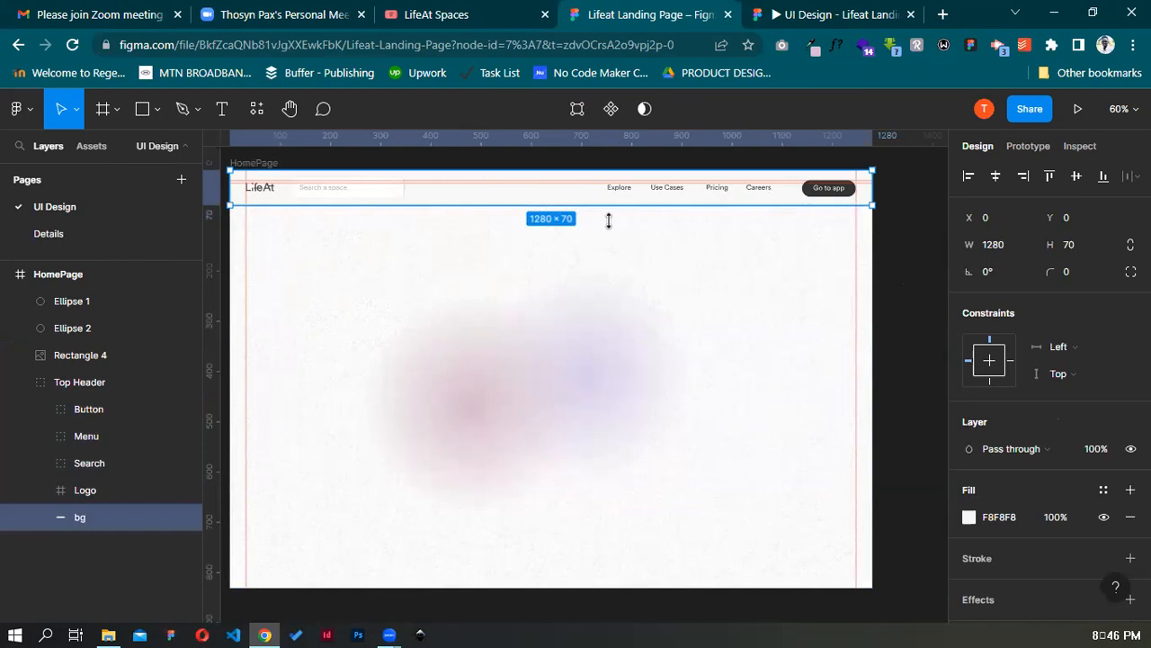
drag(608, 225, 636, 226)
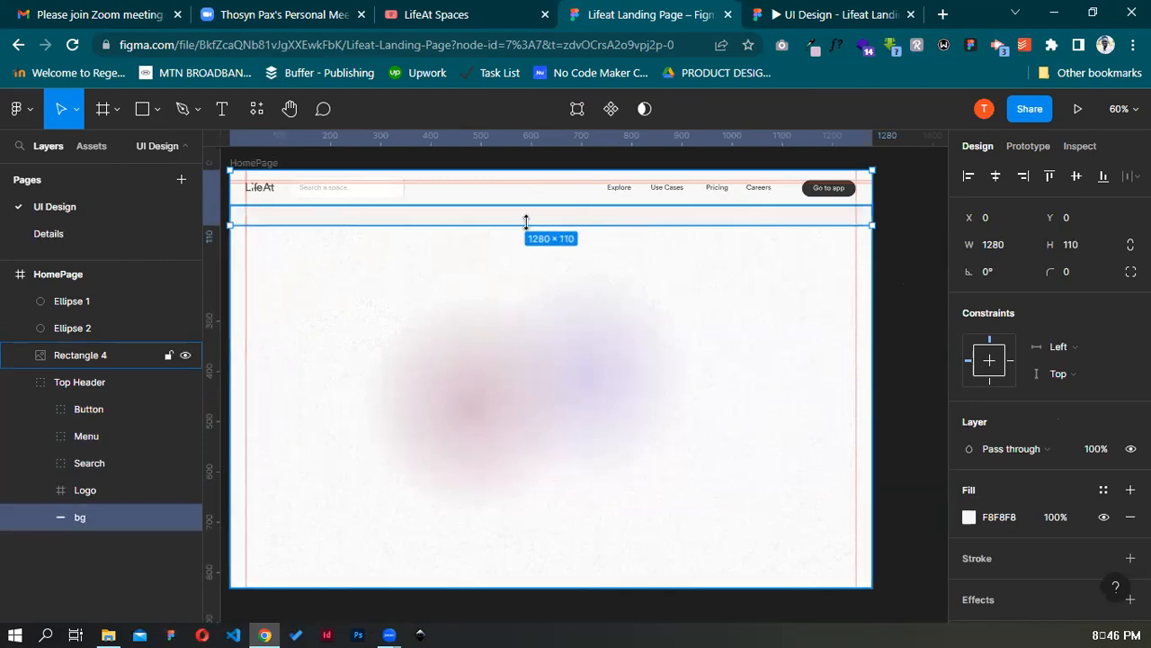
Reduce the header's bg layer to a height of 93 and move Rectangle 4 beneath the Top Header group in the layer order
drag(526, 215, 527, 216)
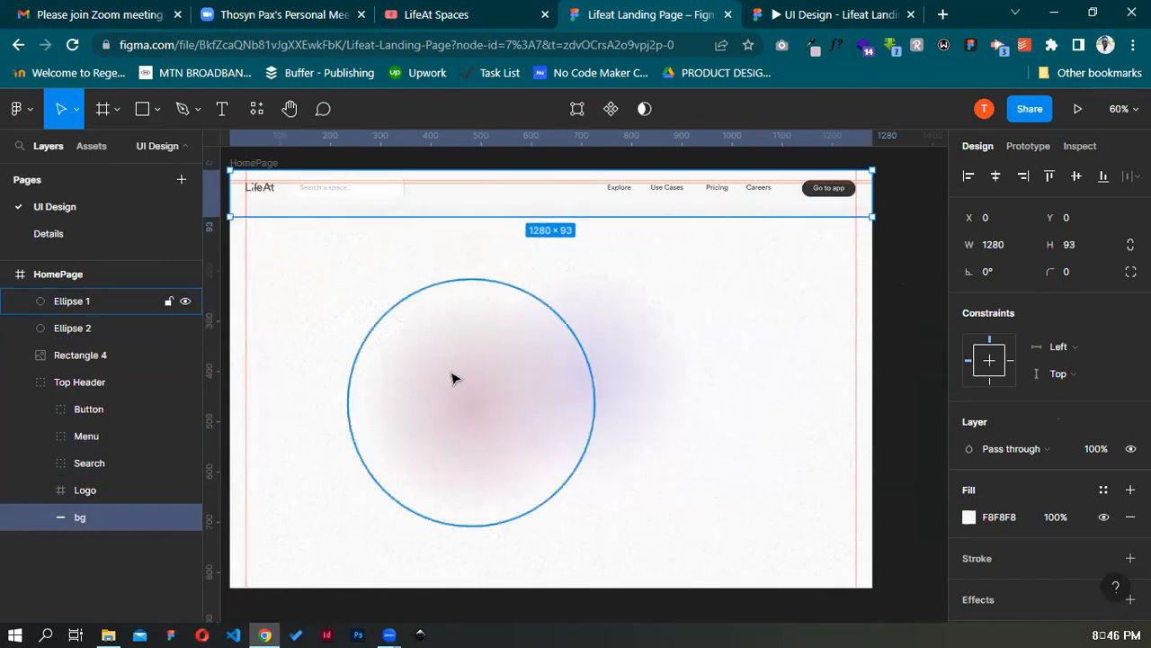
mouse_move(123, 514)
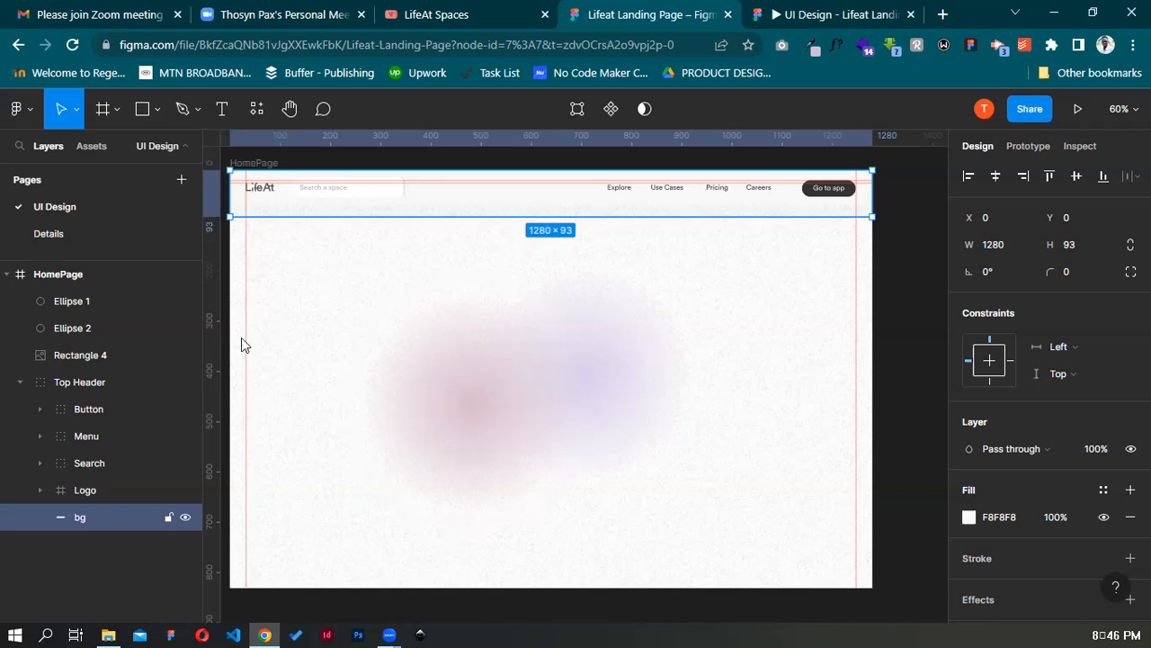
click(86, 357)
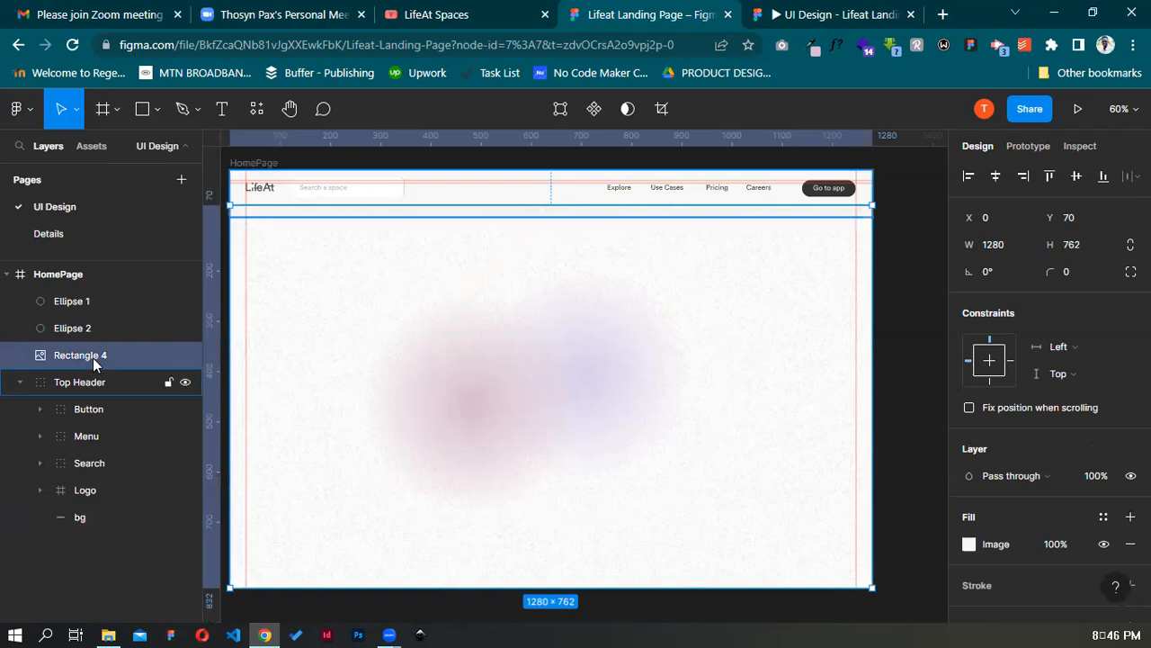
drag(80, 353, 89, 397)
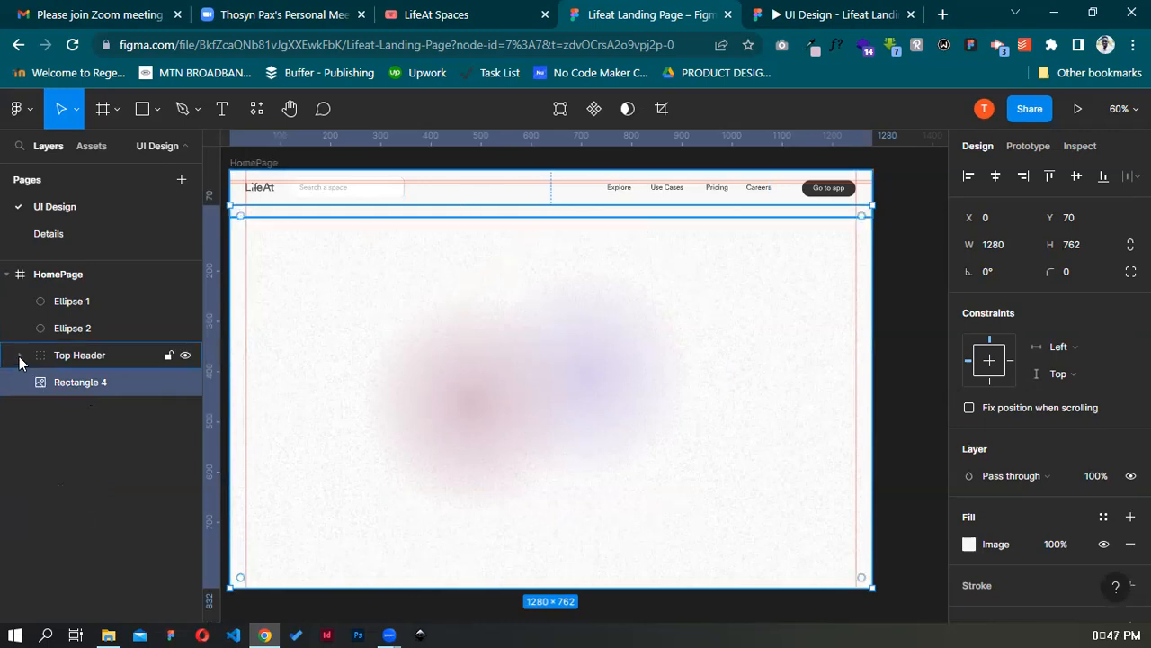
Shift the header's Button, Menu, Search and Logo layers together down about 18 px, comparing with the prototype preview and the live LifeAt site
click(99, 387)
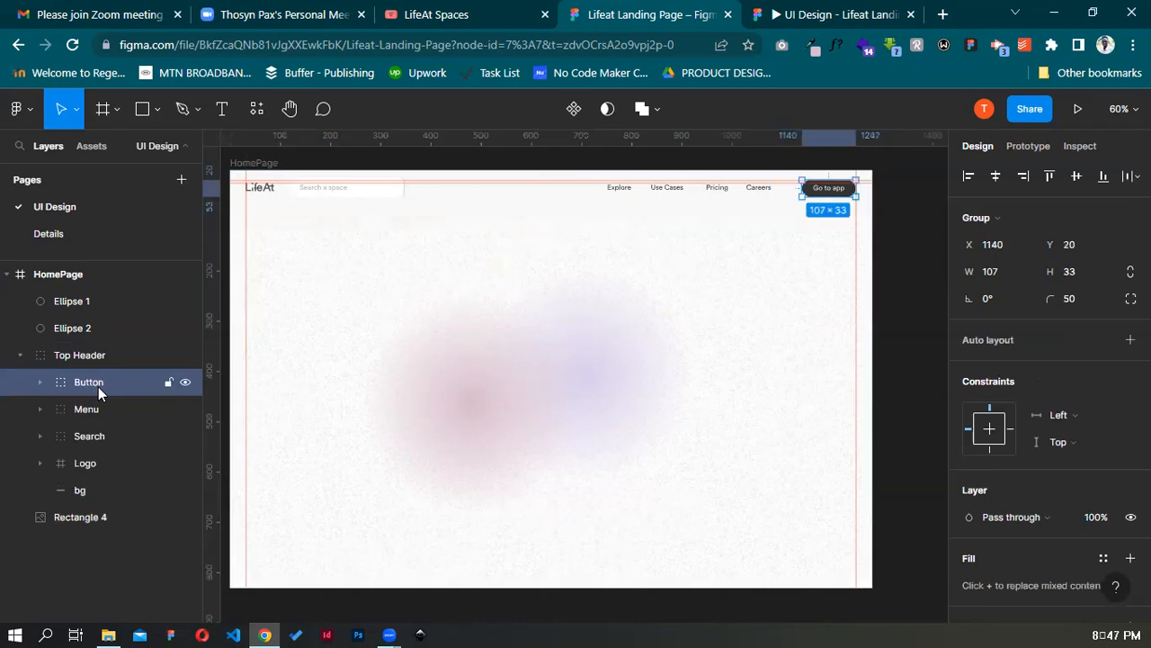
shift+click(102, 463)
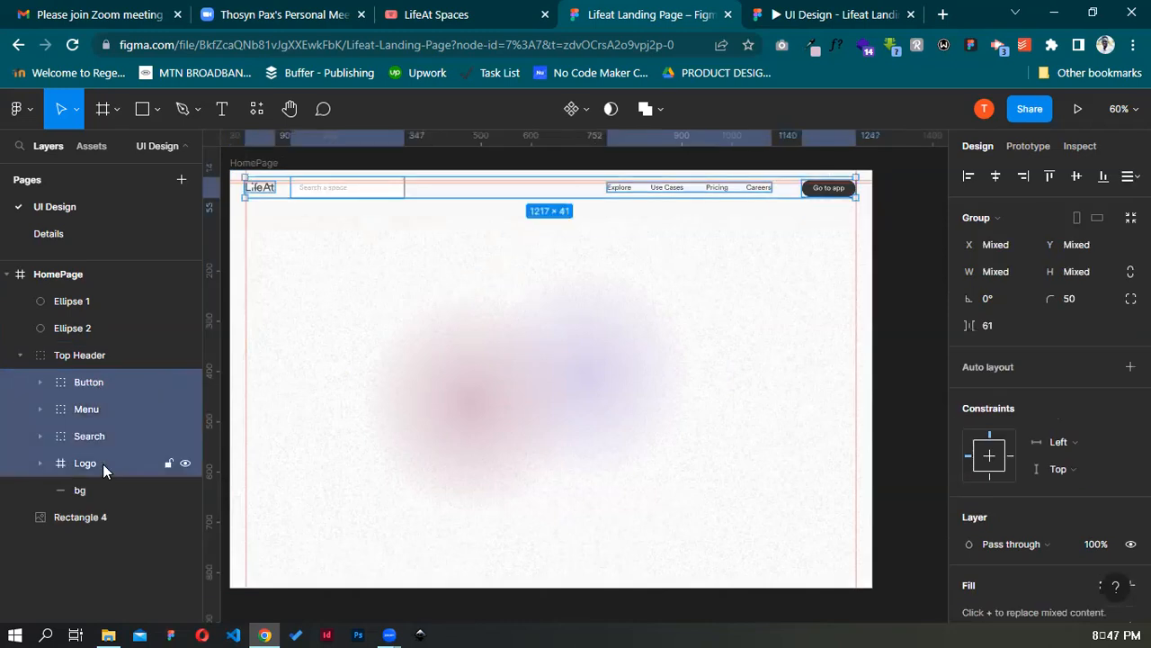
key(shift+Down)
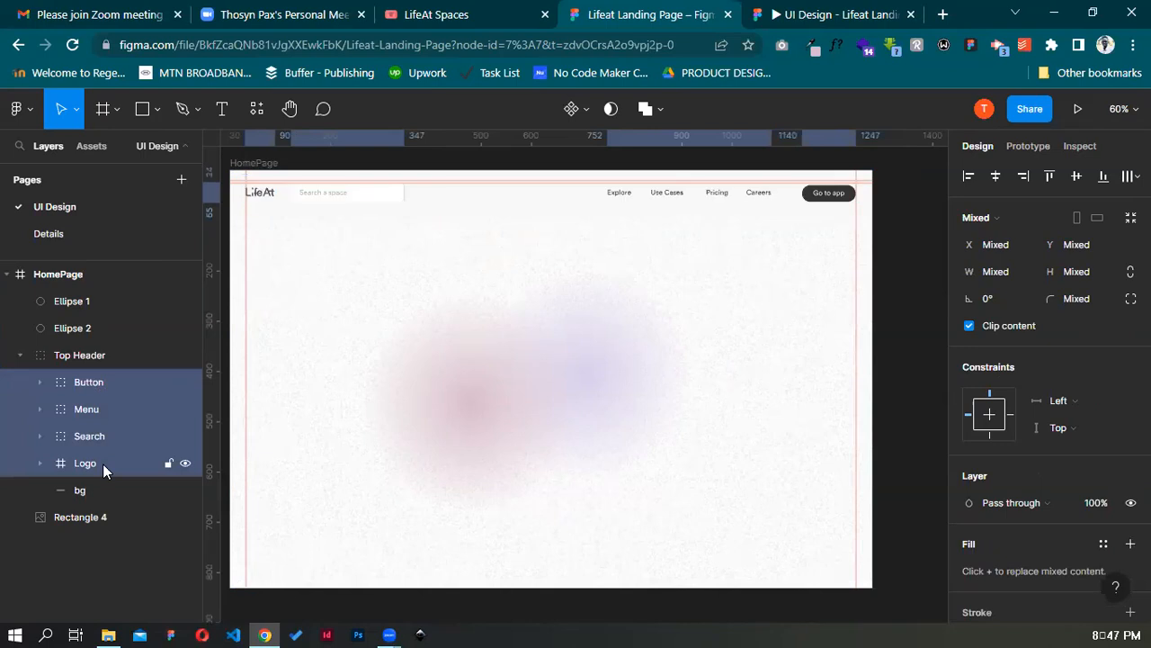
key(shift+Down)
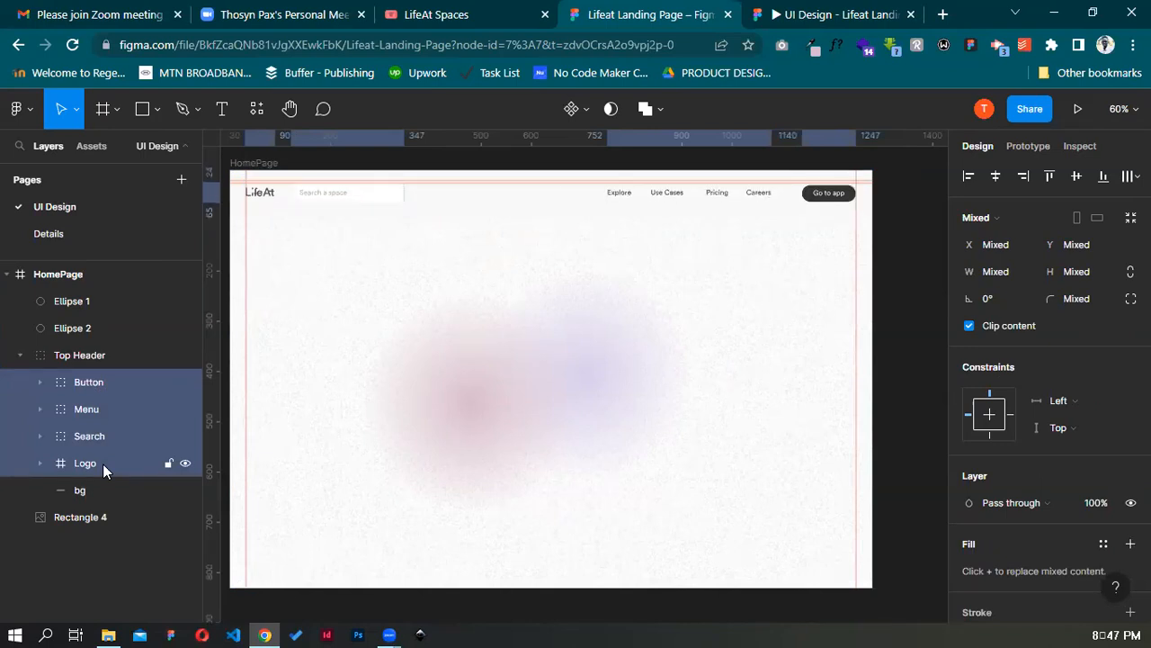
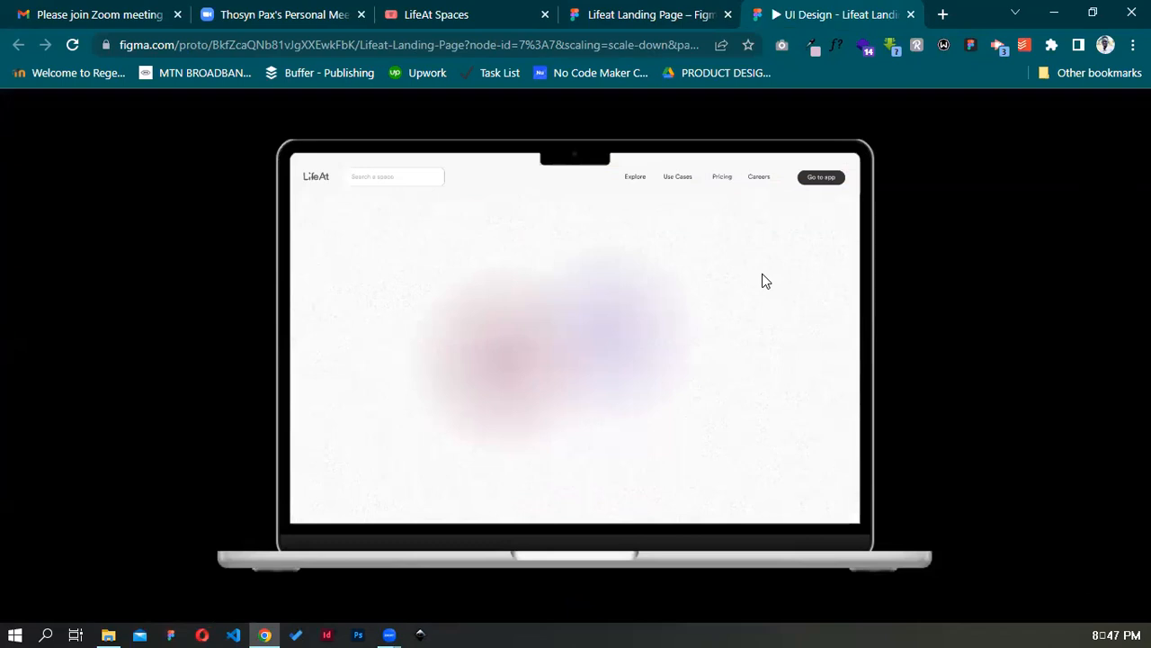
key(ctrl+shift+Tab)
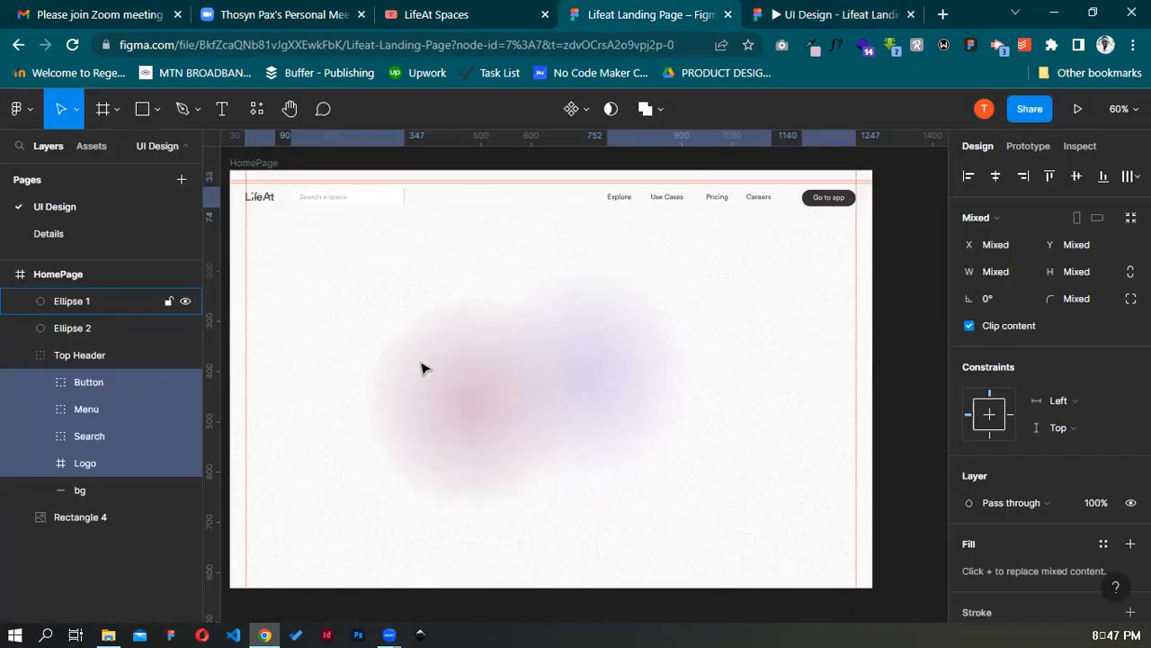
click(838, 9)
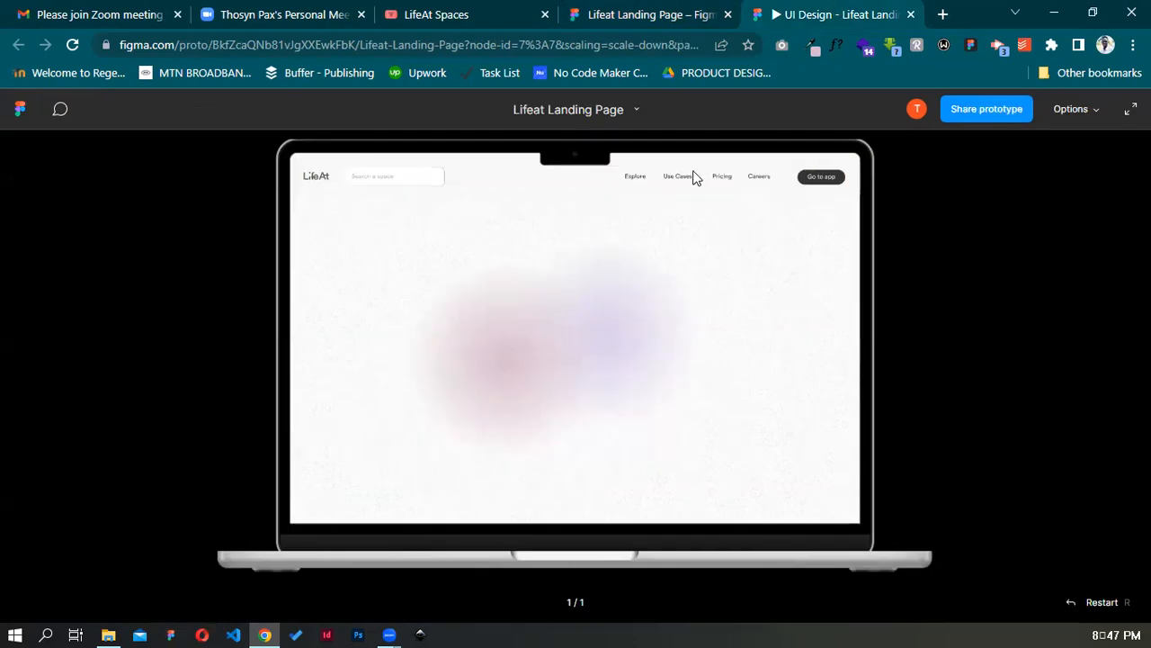
key(ctrl+shift+Tab)
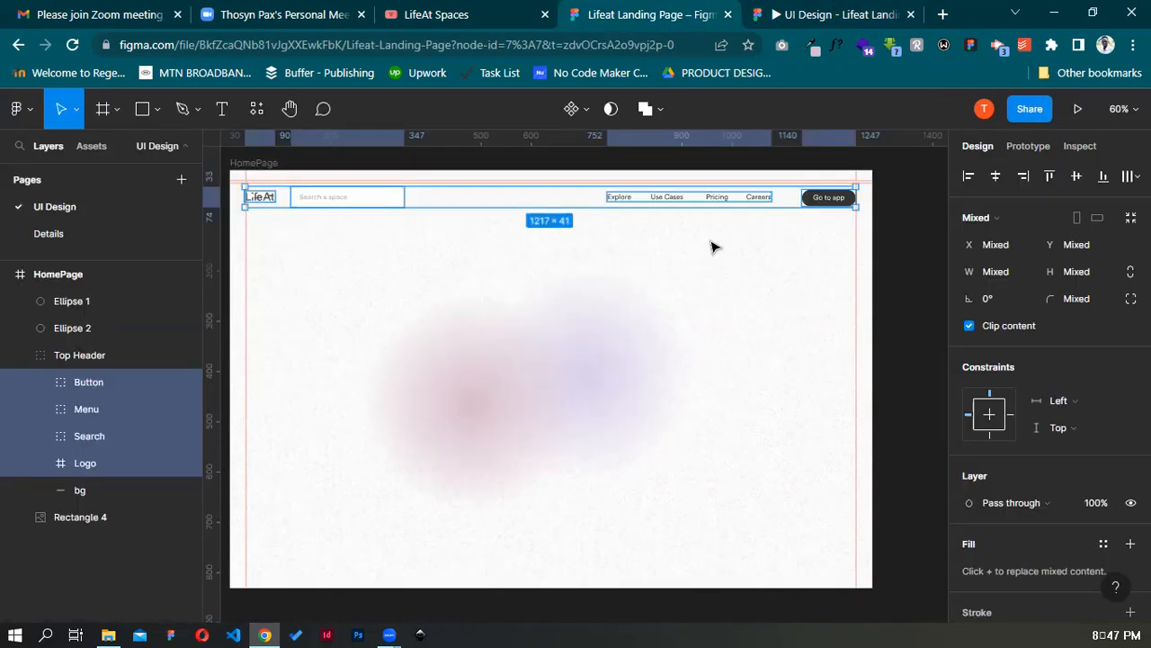
click(836, 9)
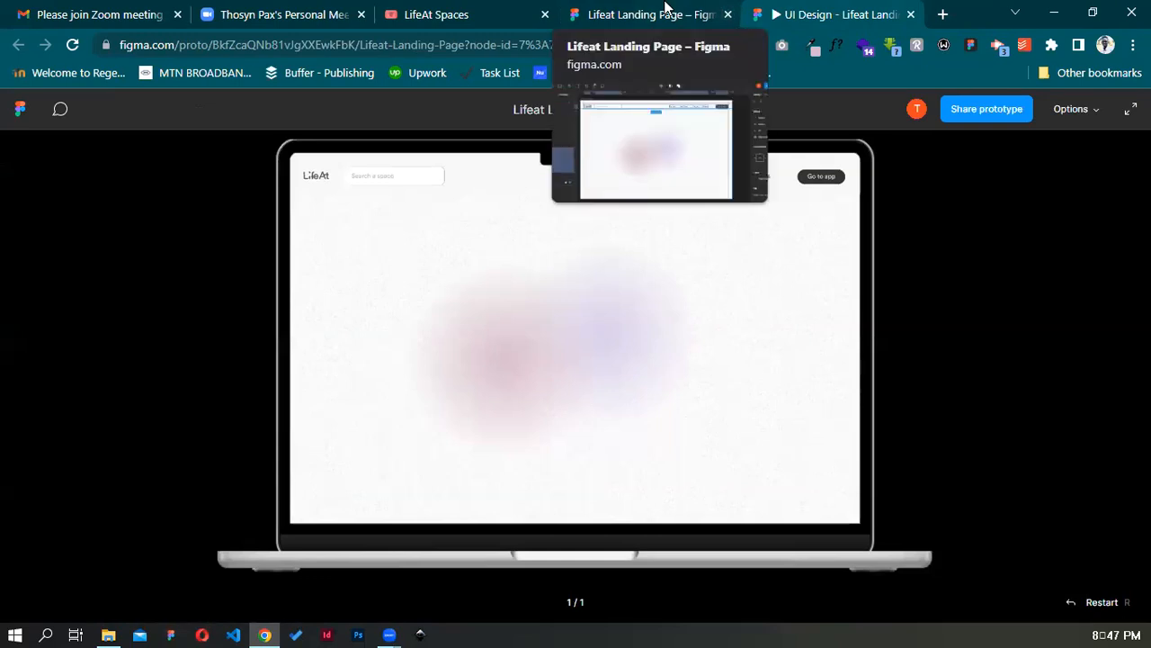
click(515, 9)
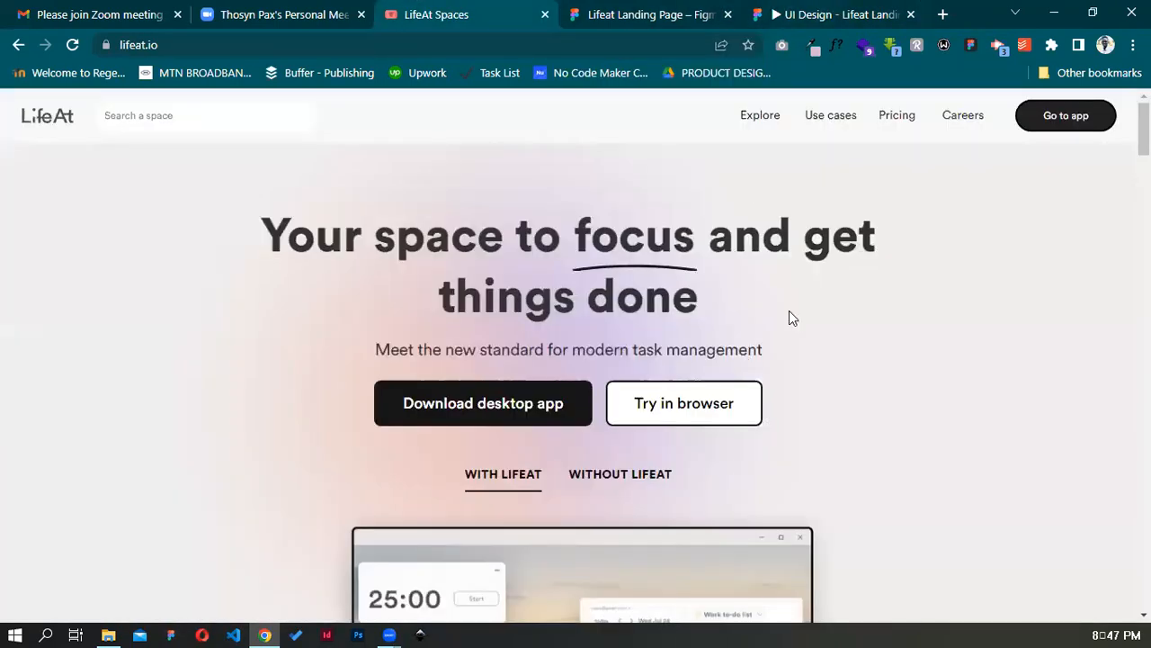
click(603, 9)
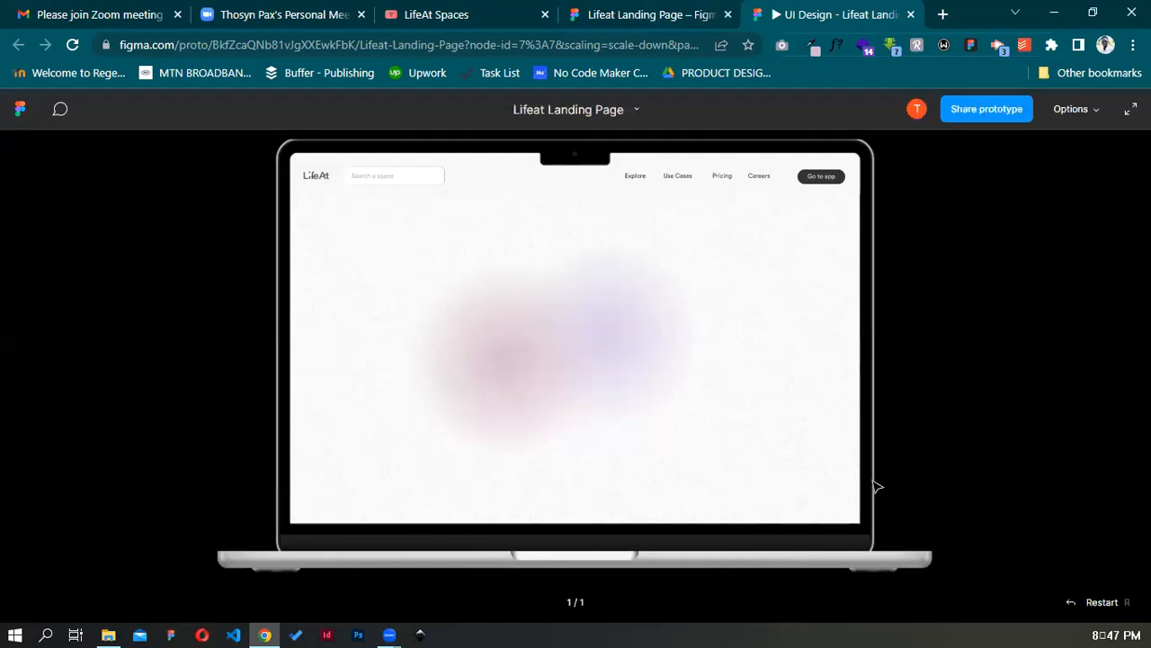
key(ctrl+shift+Tab)
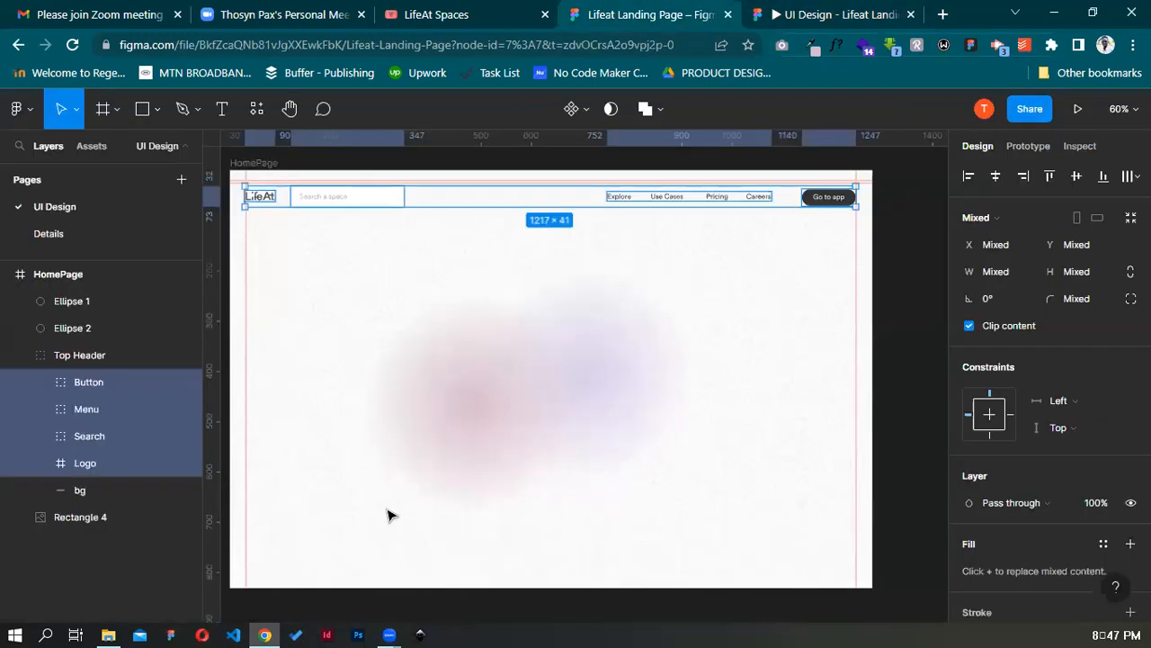
Set the image fill opacity of Rectangle 4 to 50% and check the hero in the prototype preview
click(100, 519)
click(1055, 545)
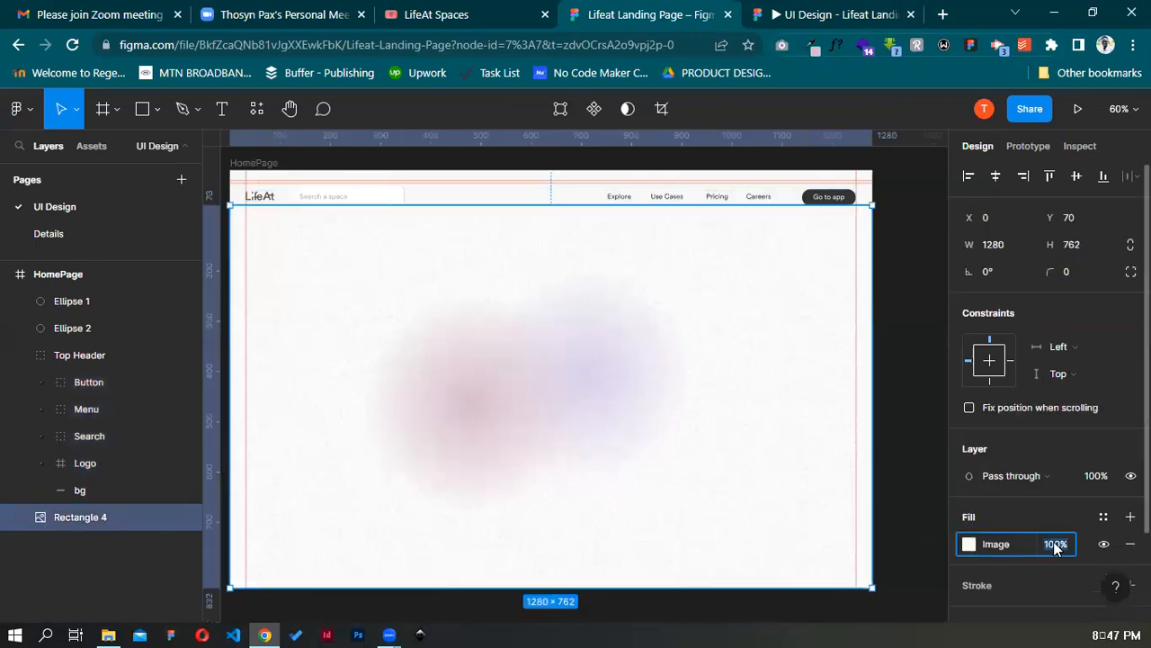
text(70)
key(Return)
click(1052, 546)
text(50)
key(Return)
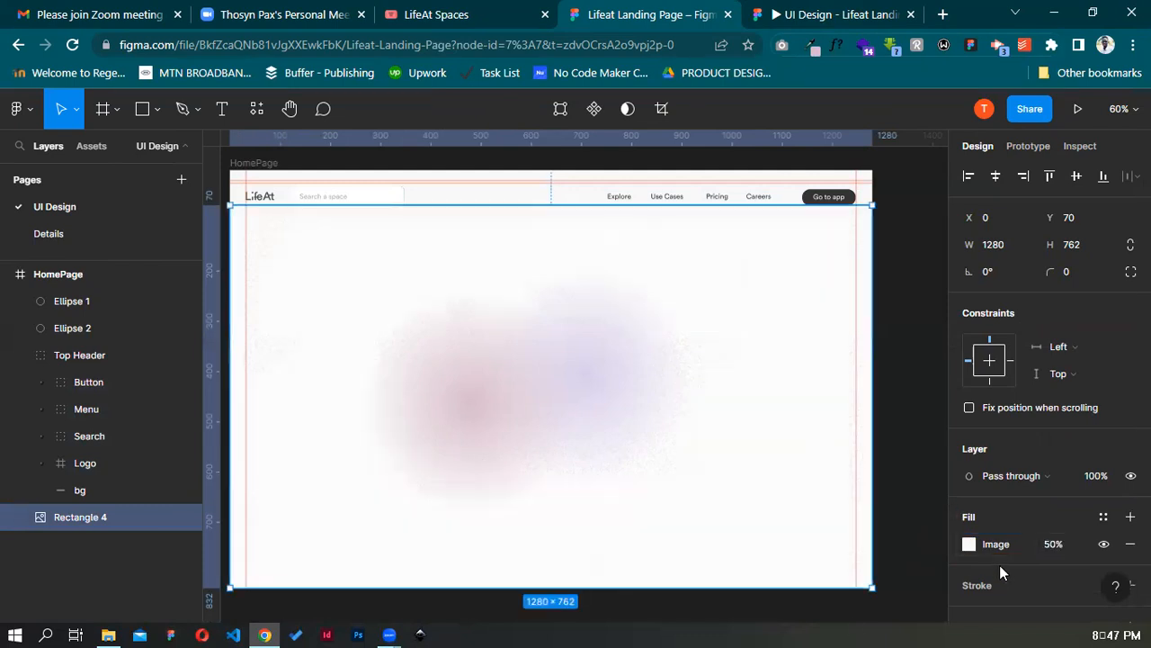
click(797, 10)
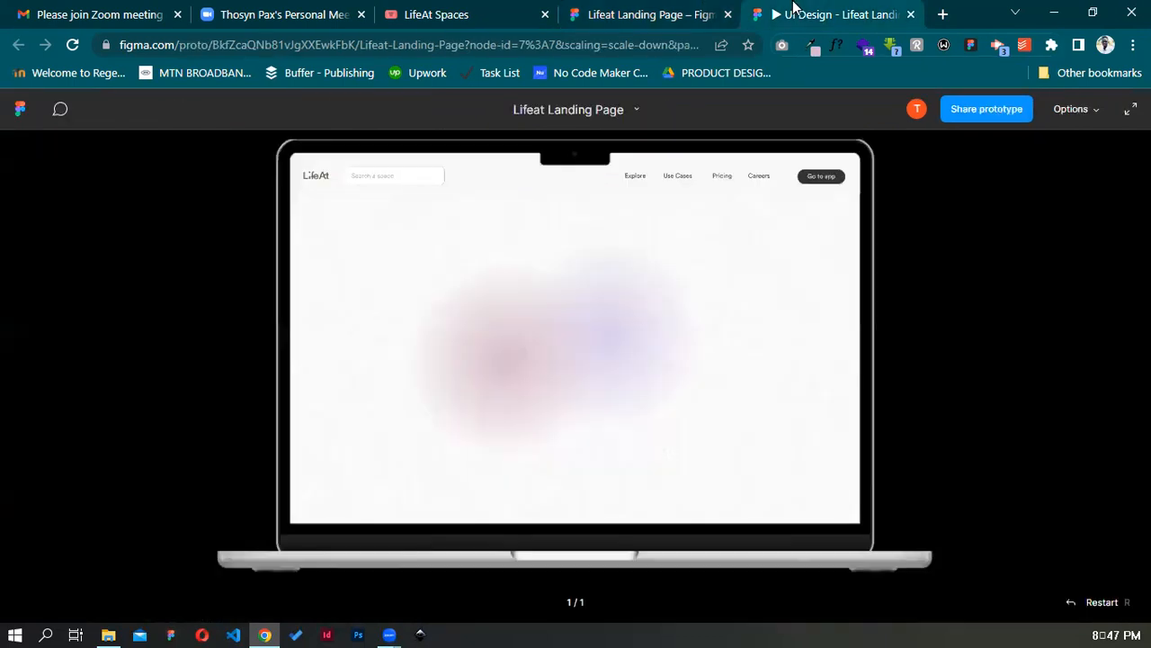
click(660, 11)
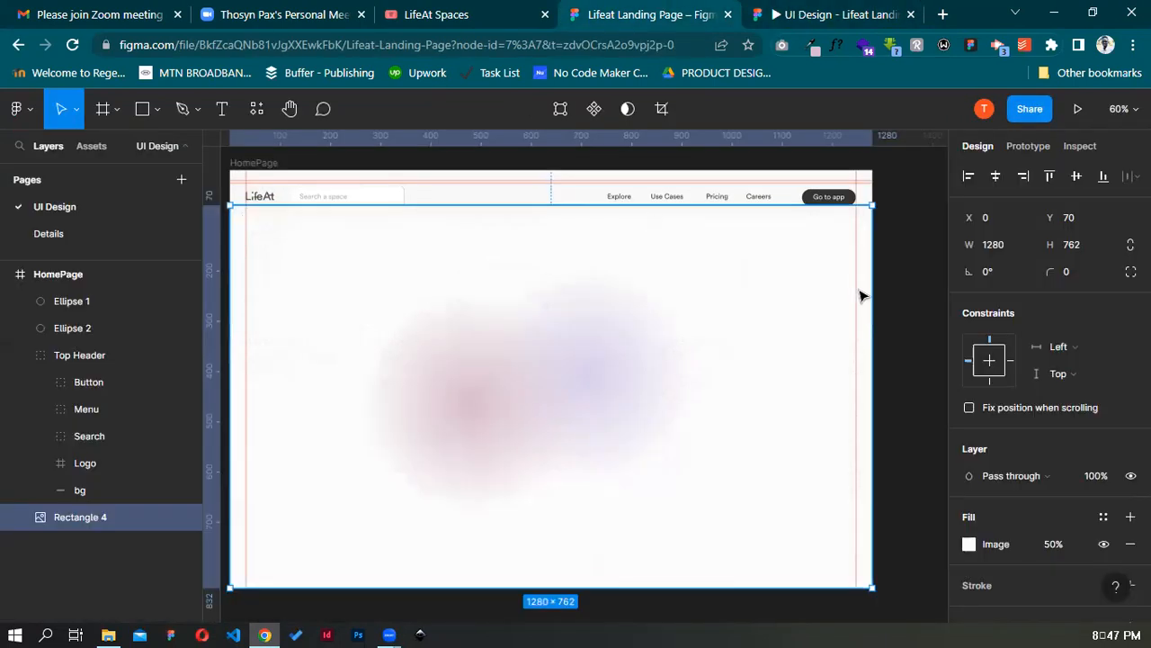
Copy the headline "Your space to focus and get things done" from the LifeAt website and paste it as a text layer above the glow
click(493, 13)
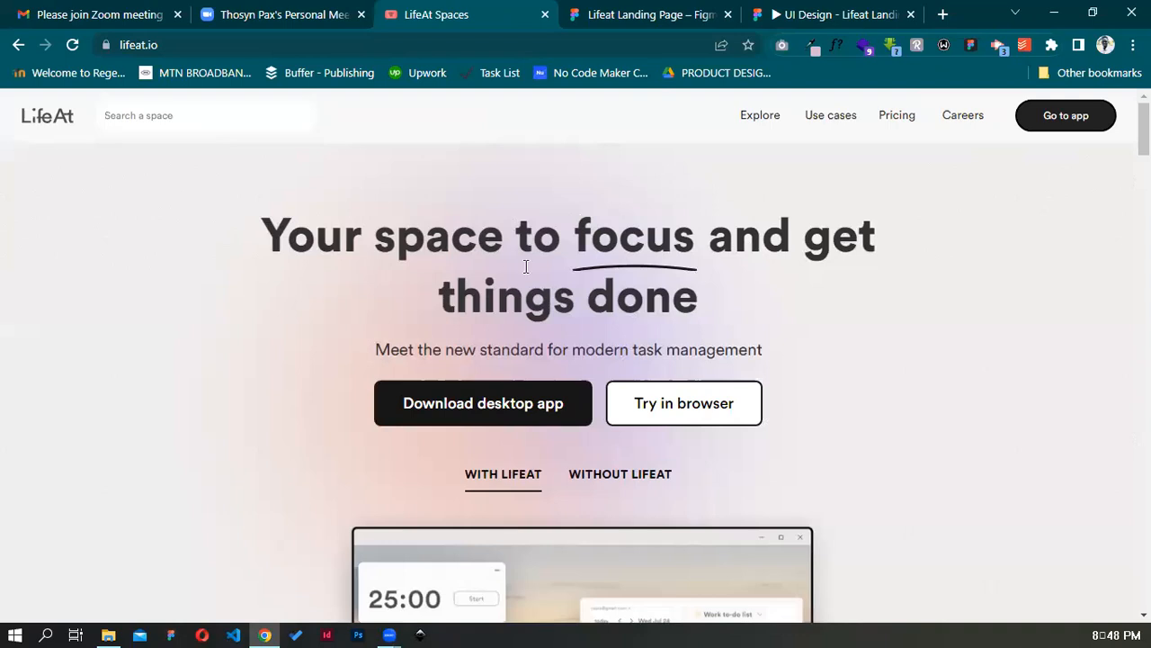
drag(263, 236, 702, 298)
key(ctrl+c)
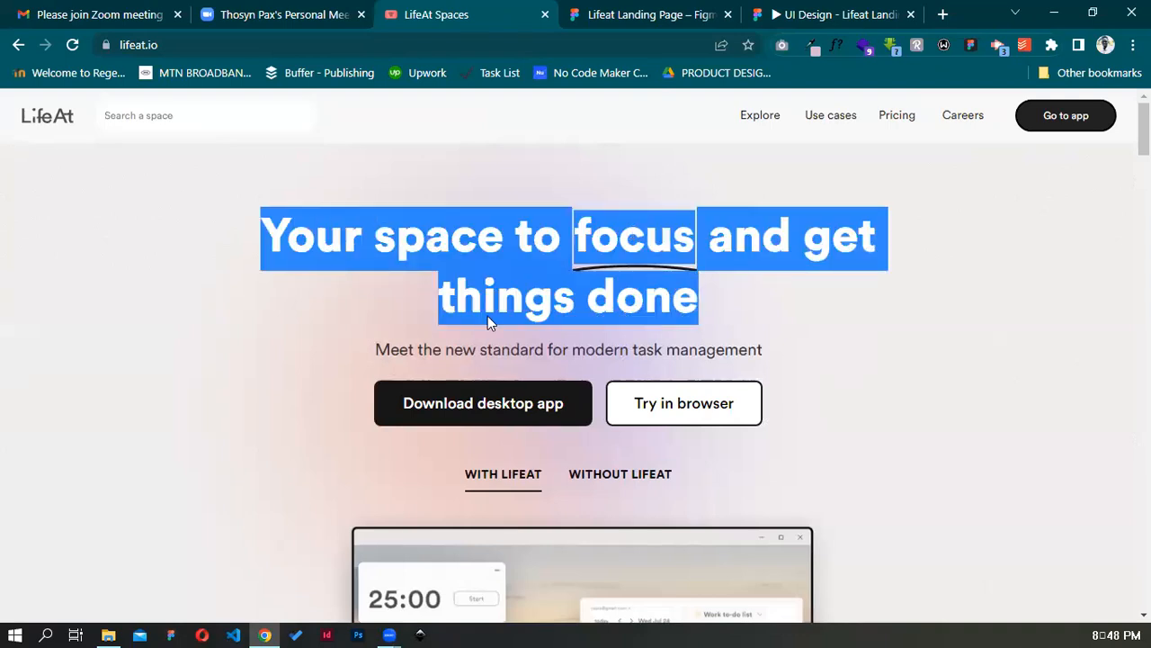
key(ctrl+Tab)
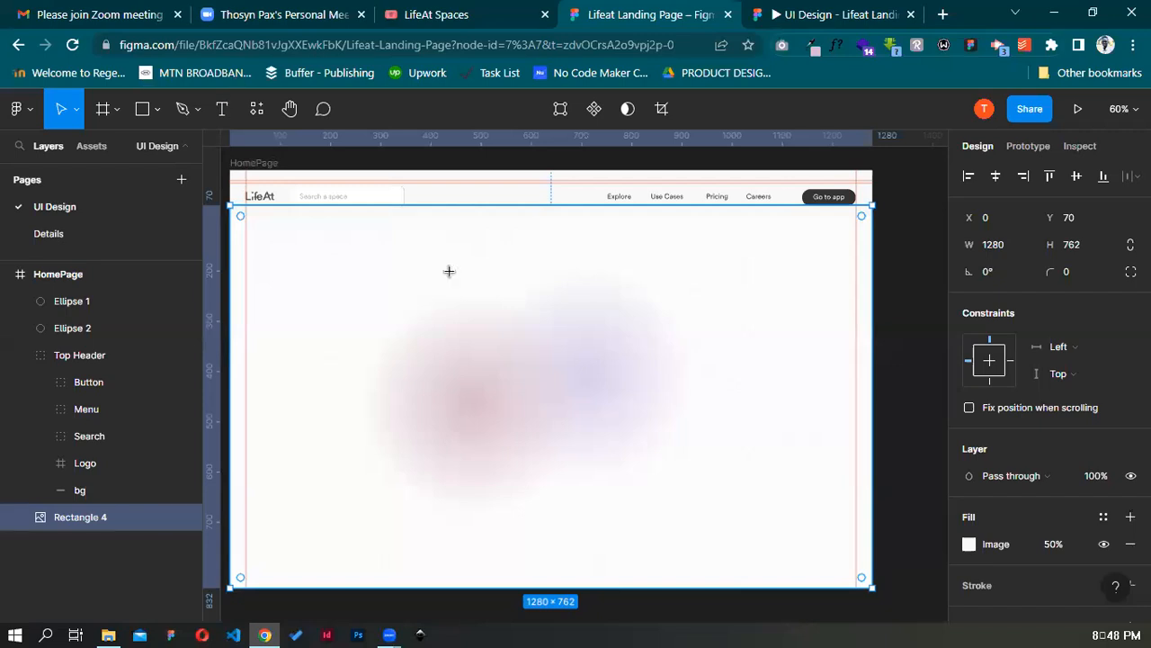
key(t)
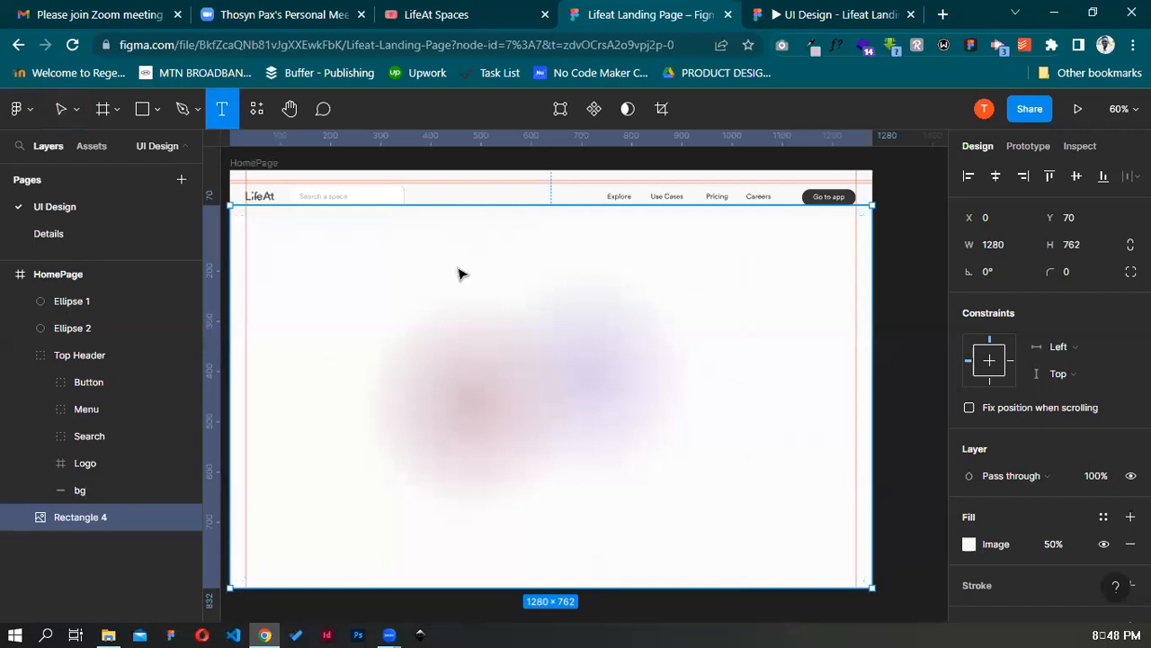
click(458, 269)
key(ctrl+v)
key(Escape)
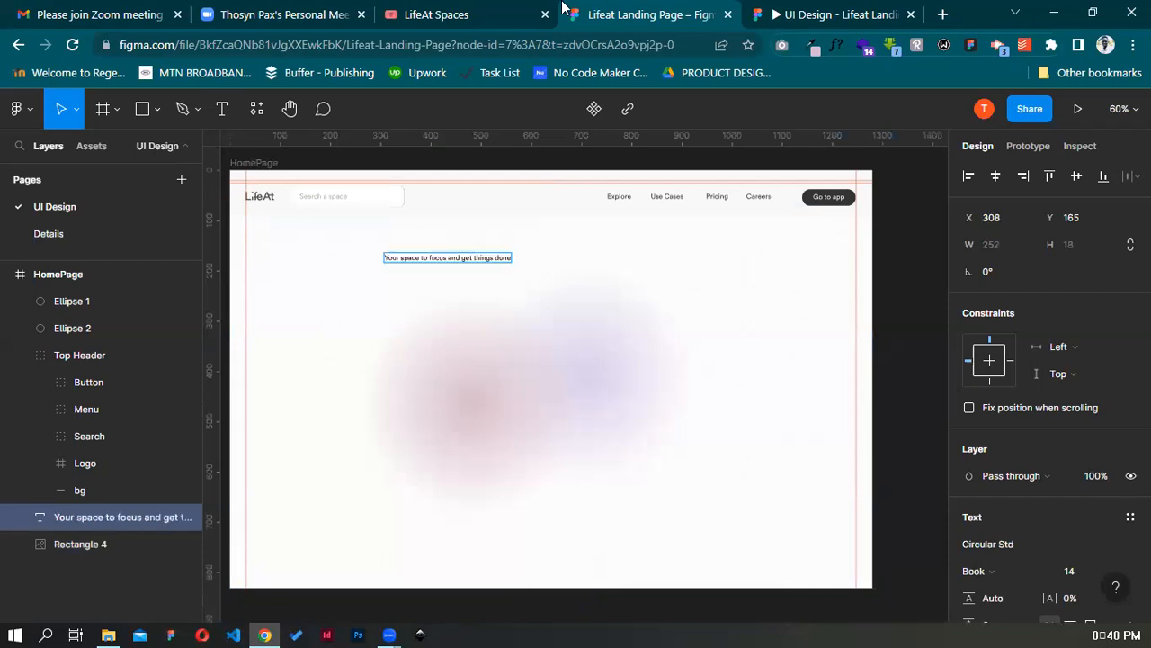
Try font sizes of 40, 96 and 48 on the hero headline
key(ctrl+shift+Tab)
key(ctrl+Tab)
scroll(1089, 466, down, 1)
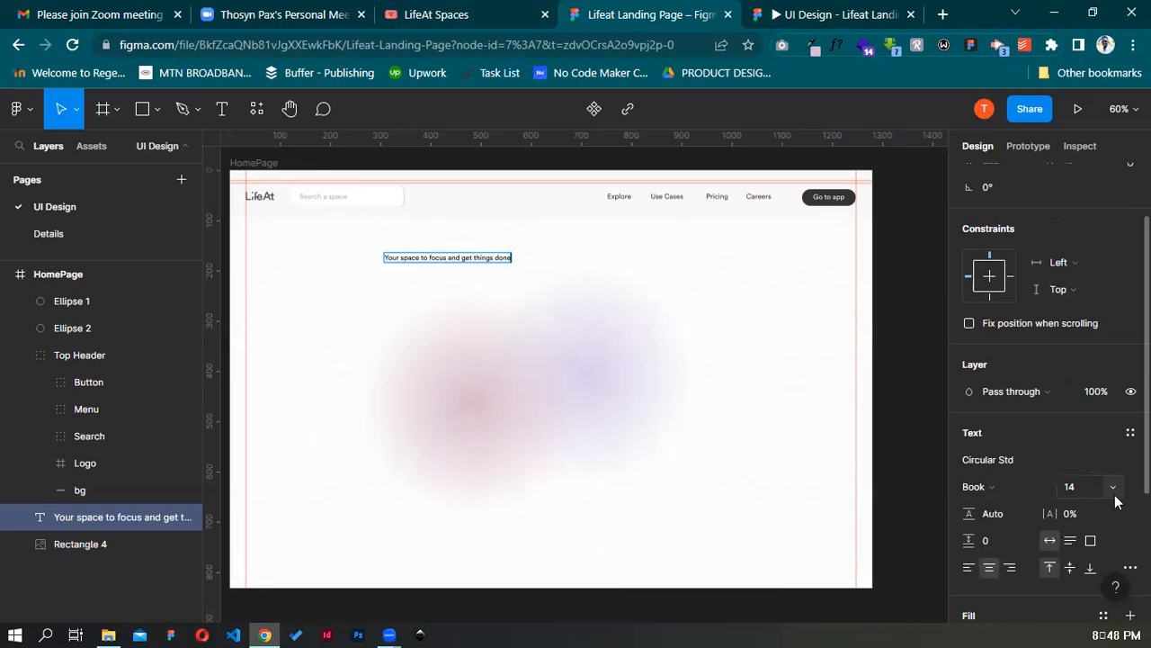
click(1113, 487)
click(1090, 477)
key(ctrl+z)
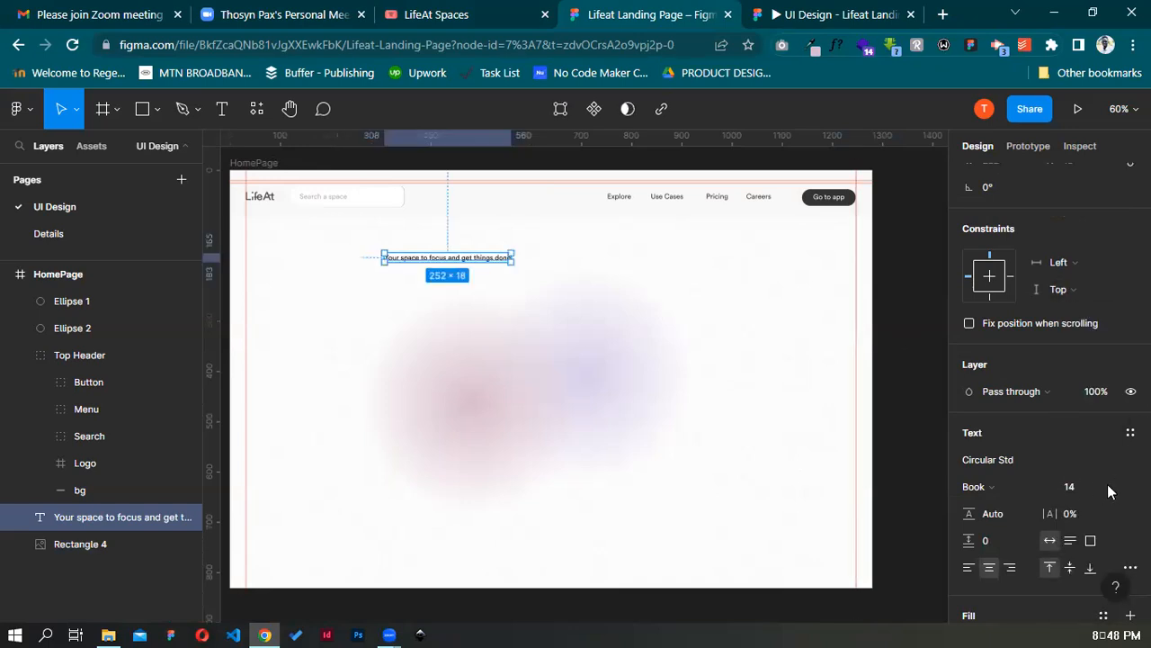
click(1113, 487)
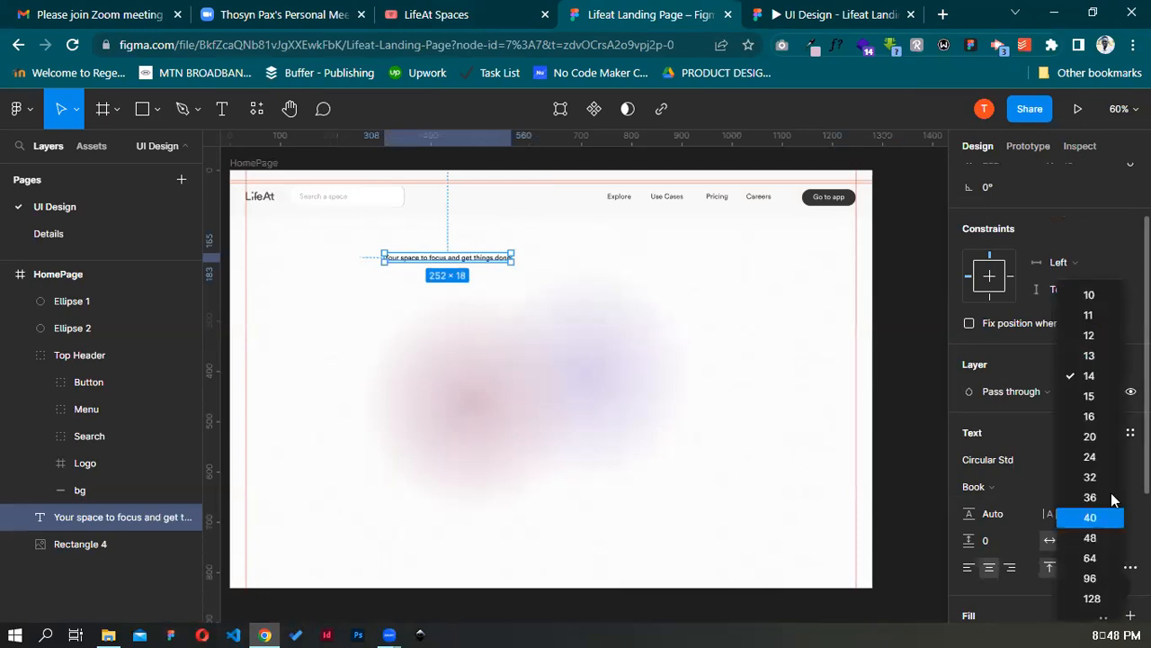
click(1107, 517)
click(1113, 487)
click(1101, 544)
click(1105, 484)
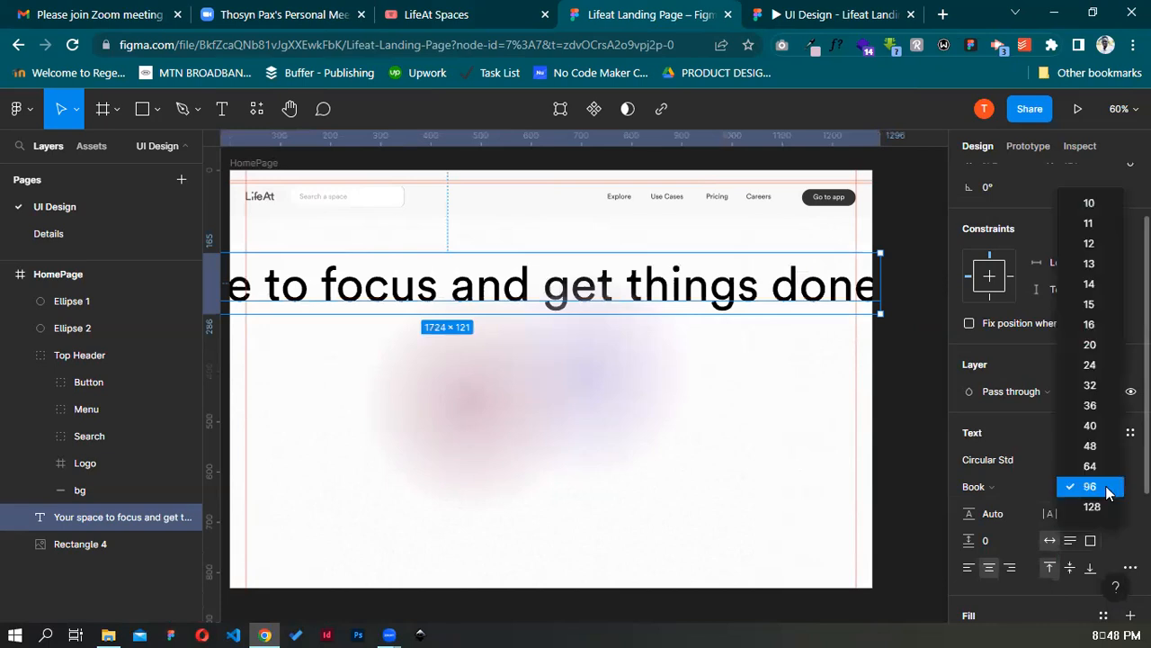
click(1101, 444)
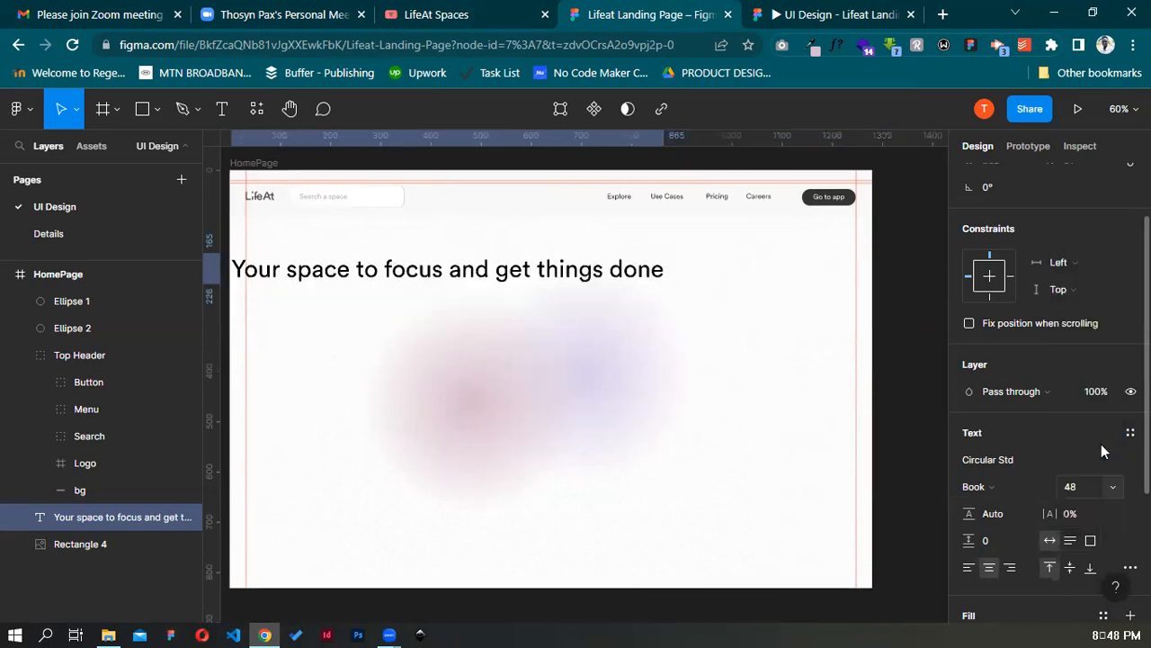
Set the hero headline's font size to 64 and its weight to Bold
click(1114, 490)
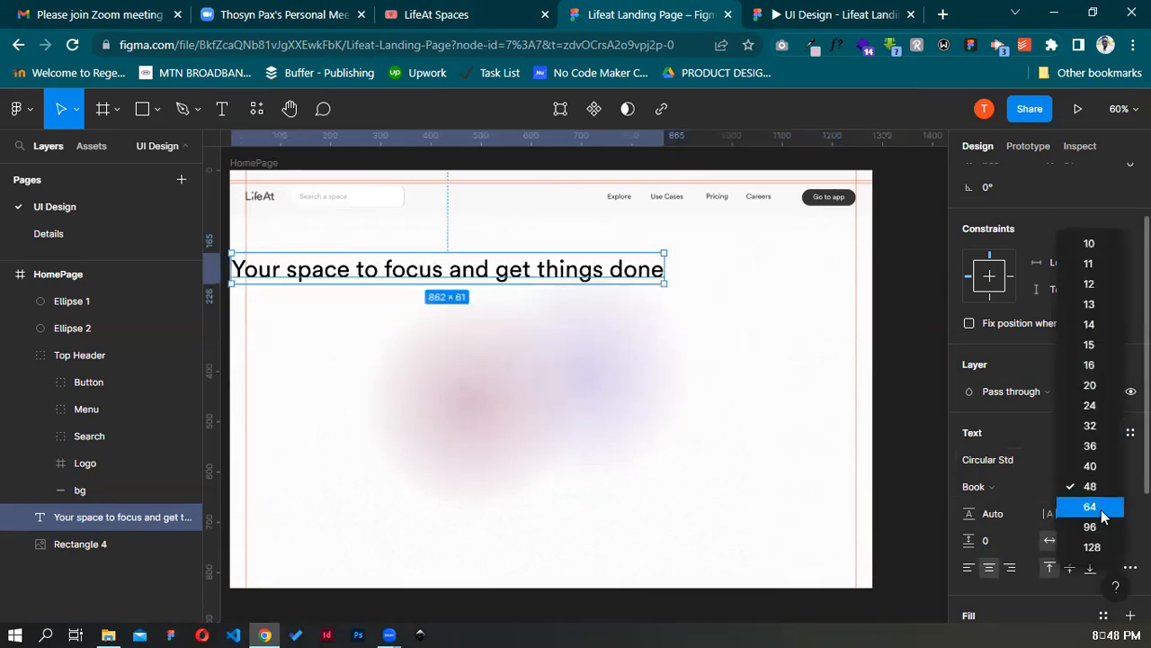
click(1066, 508)
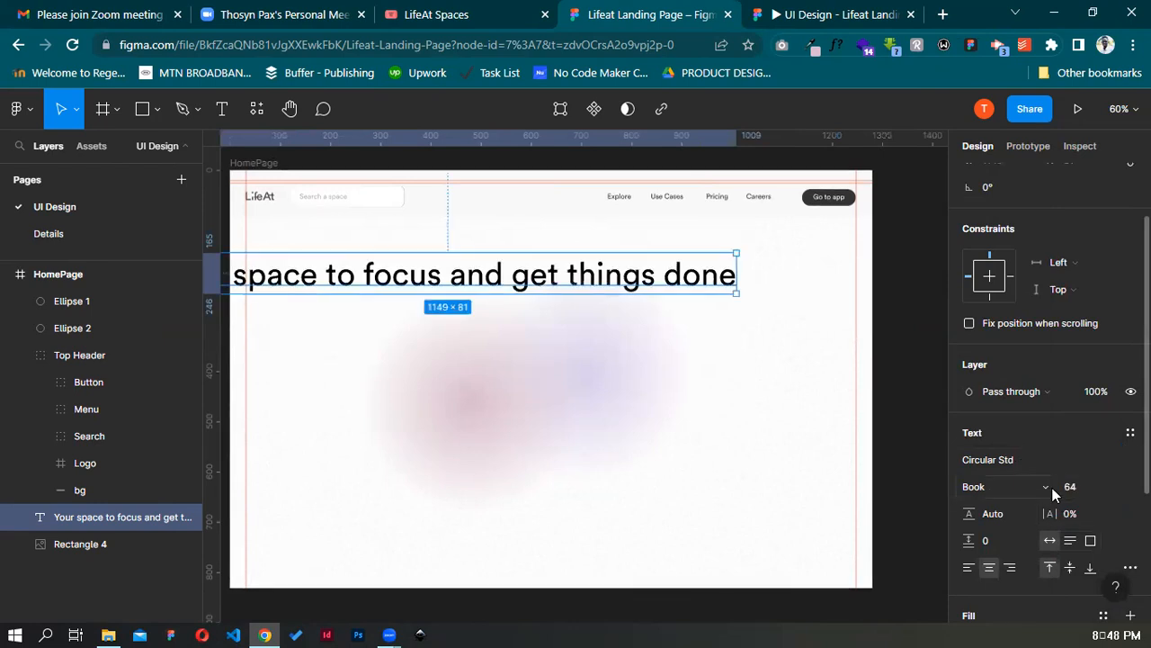
click(1046, 488)
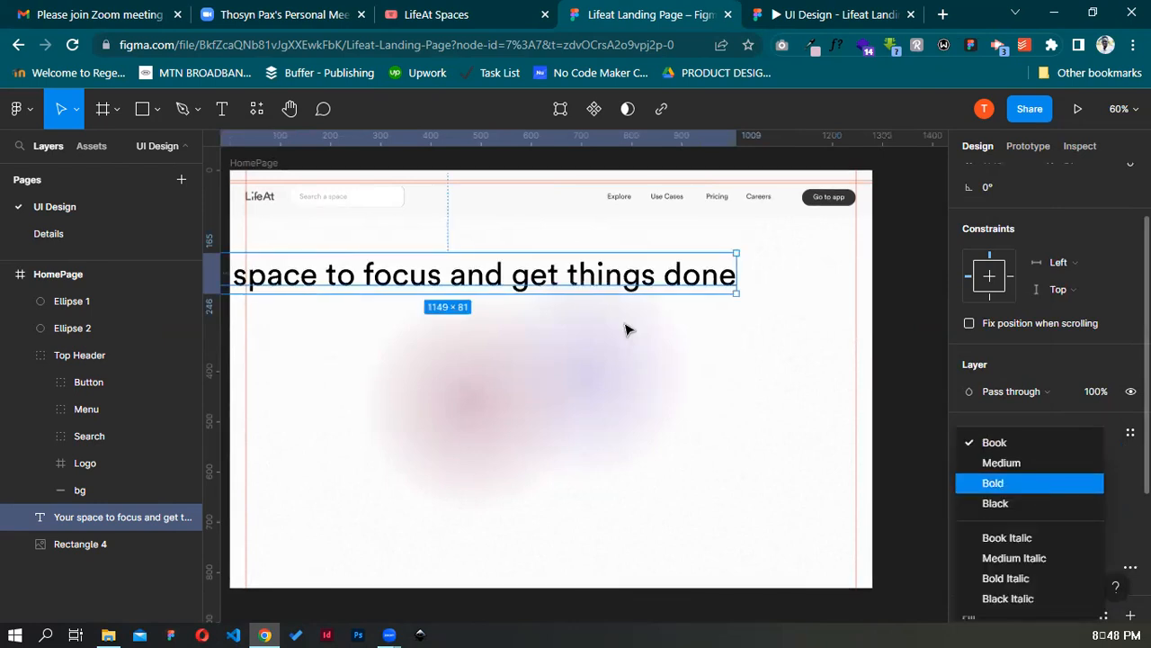
key(Return)
Break the hero headline onto a second line before "things done" and reposition the text over the glow
drag(558, 291, 602, 221)
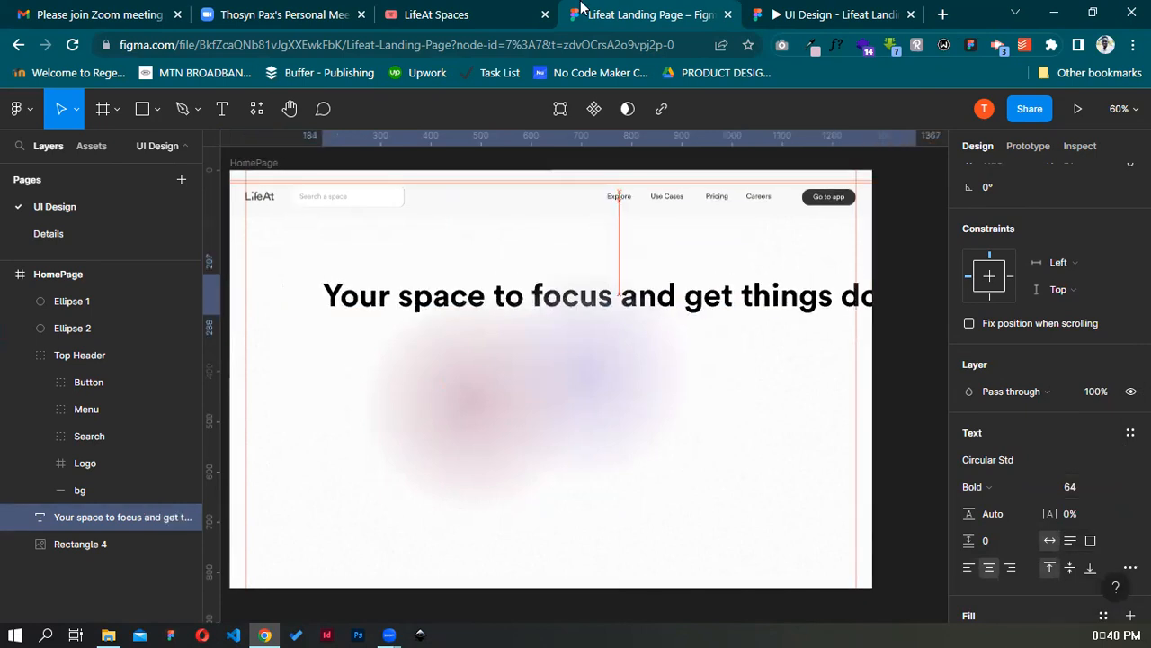
double_click(744, 292)
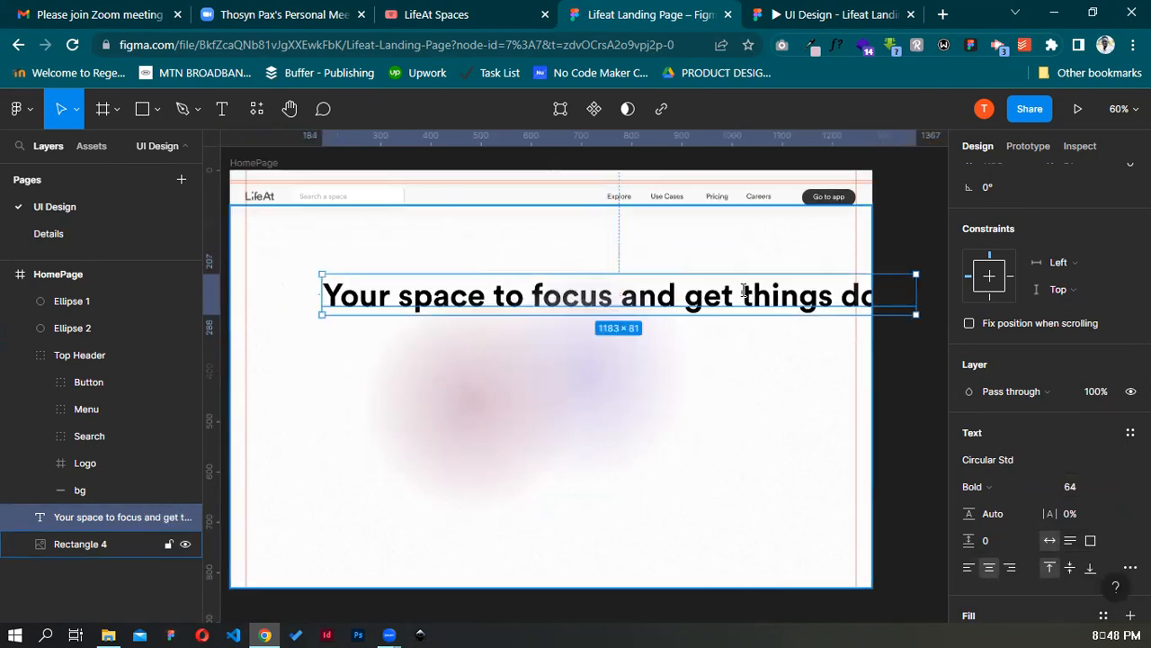
double_click(744, 293)
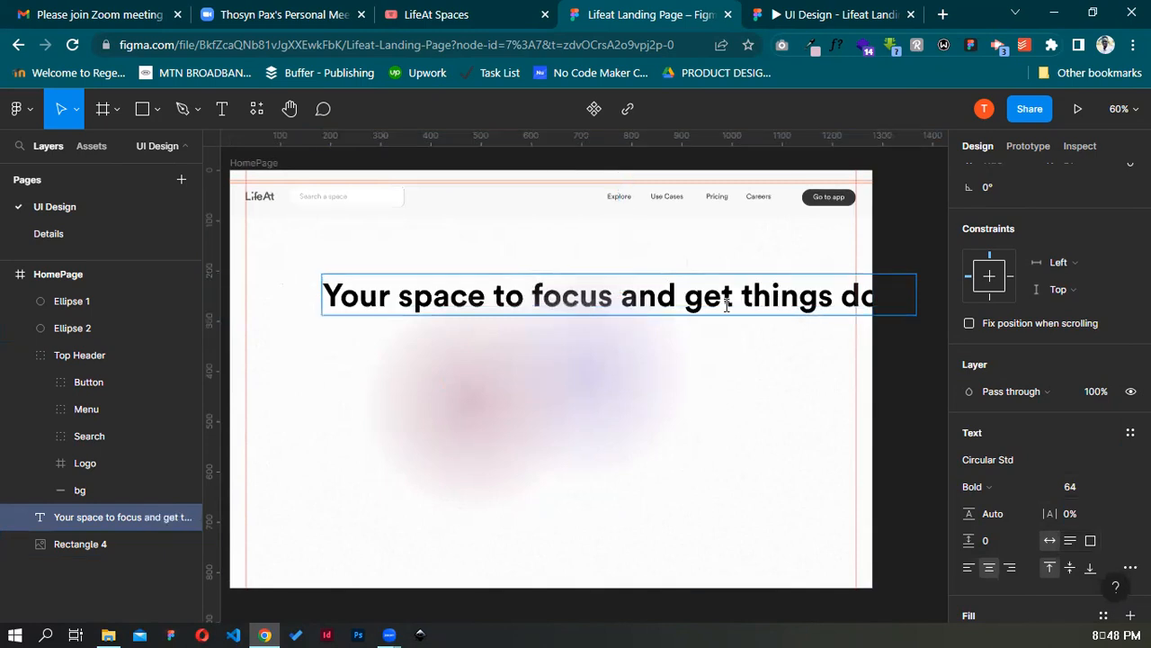
key(Return)
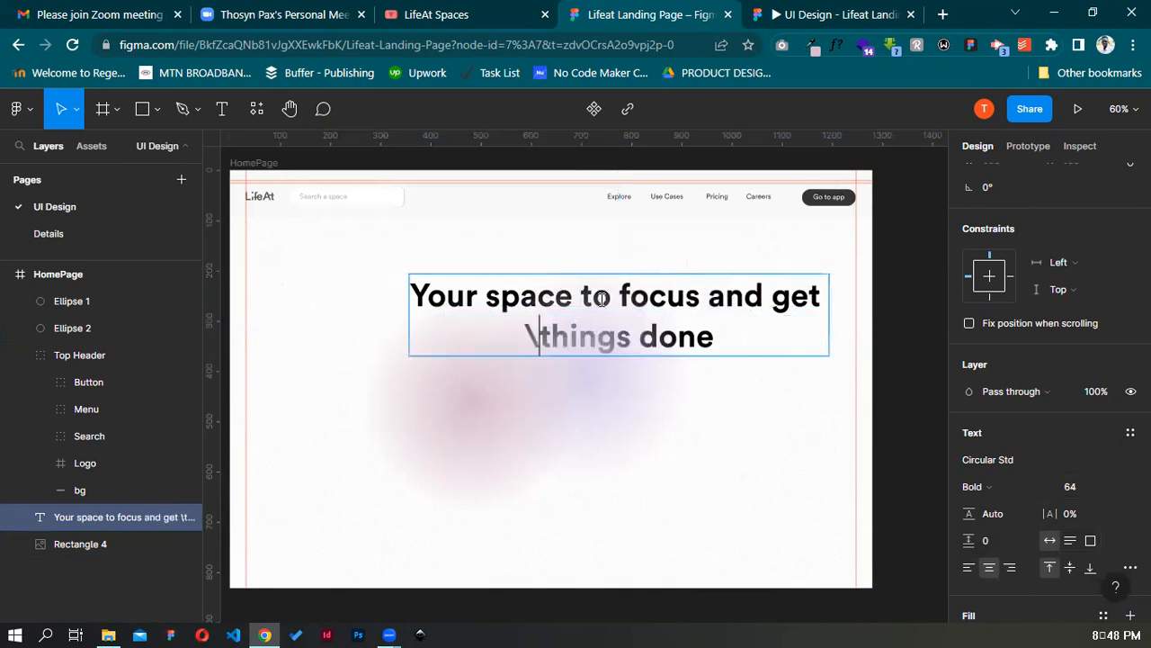
key(Escape)
drag(701, 309, 617, 302)
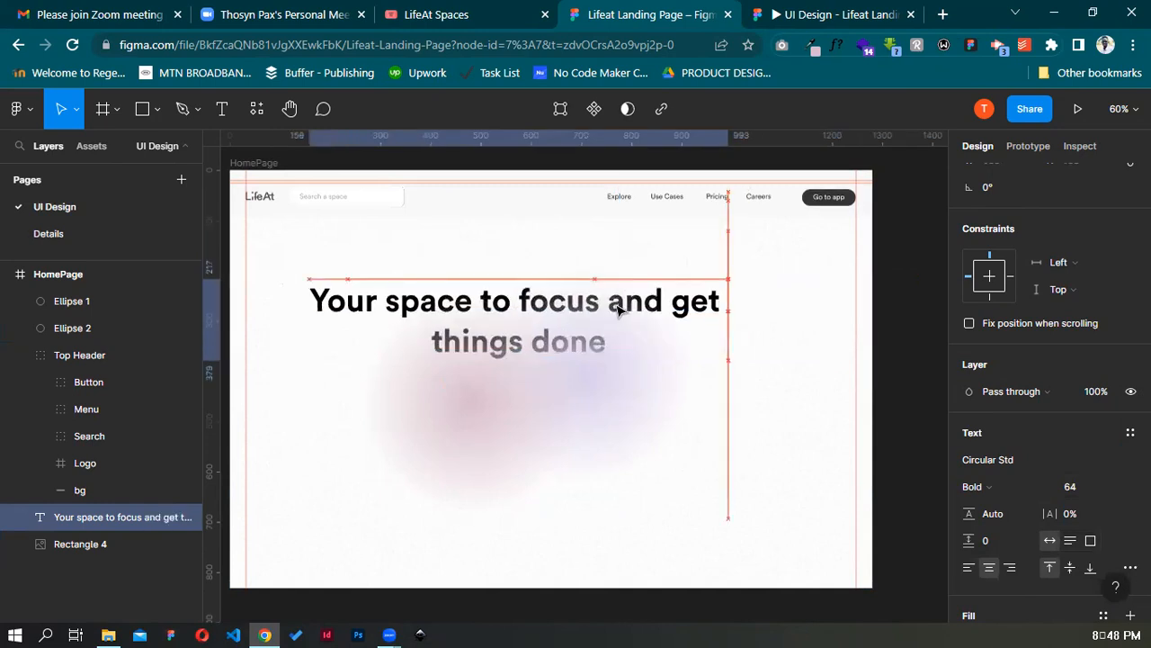
Compare the headline with the LifeAt website and set its font weight to Black
key(ctrl+shift+Tab)
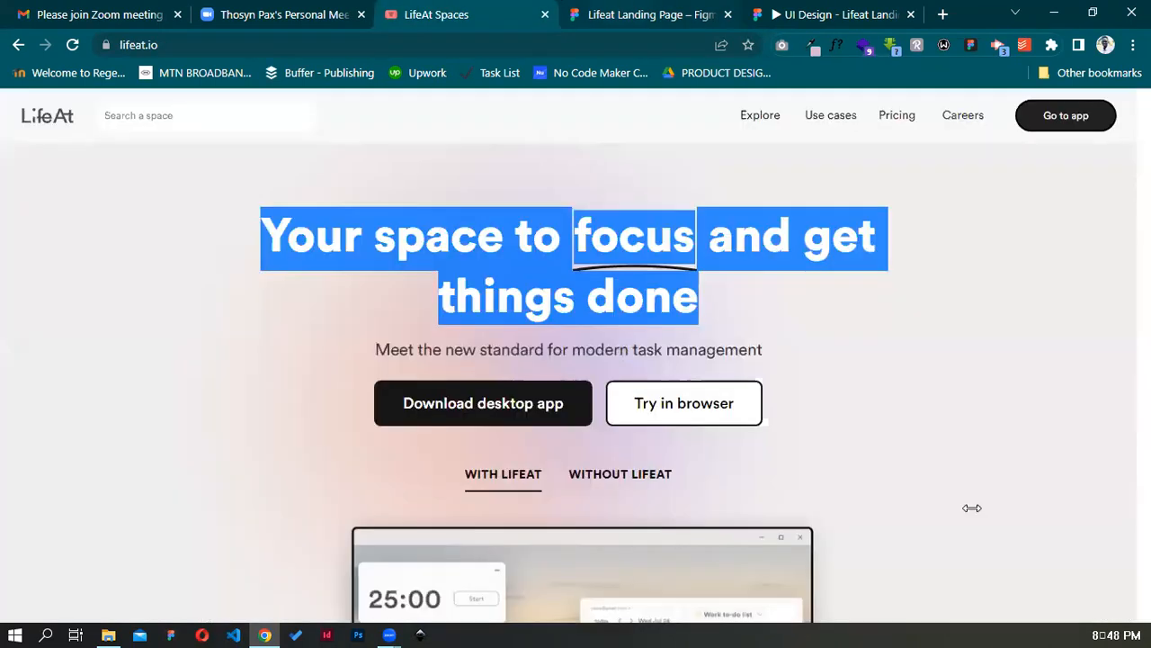
key(ctrl+Tab)
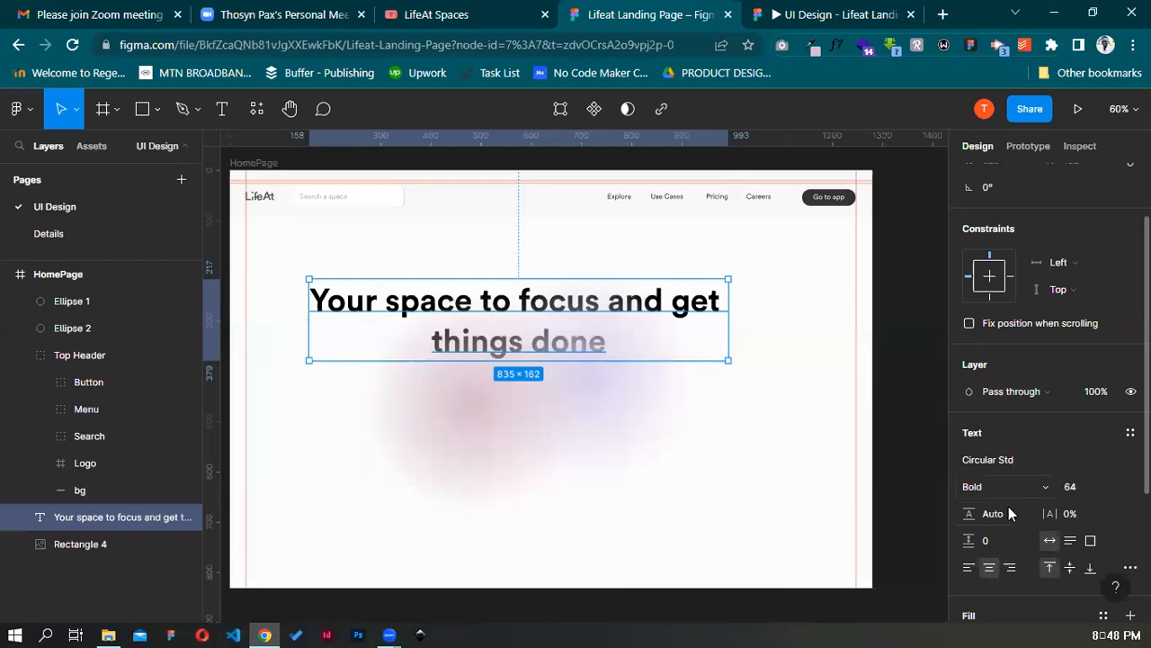
click(1006, 486)
click(1107, 499)
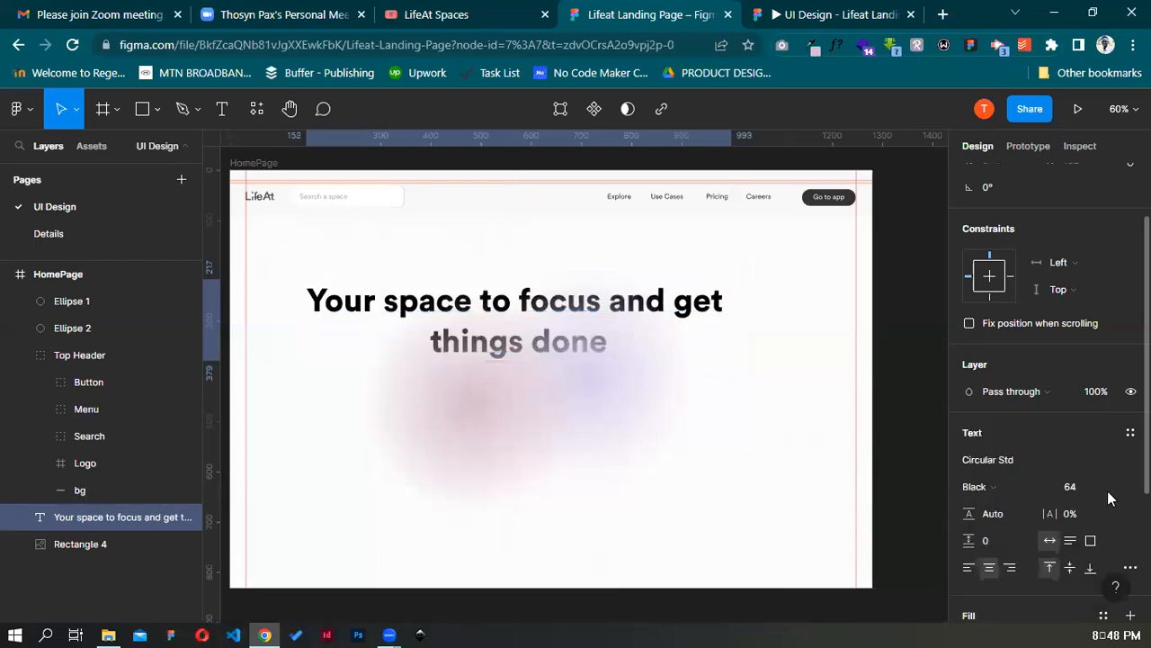
Try font sizes of 96, 70 and 80 on the hero headline
click(1102, 487)
click(1097, 513)
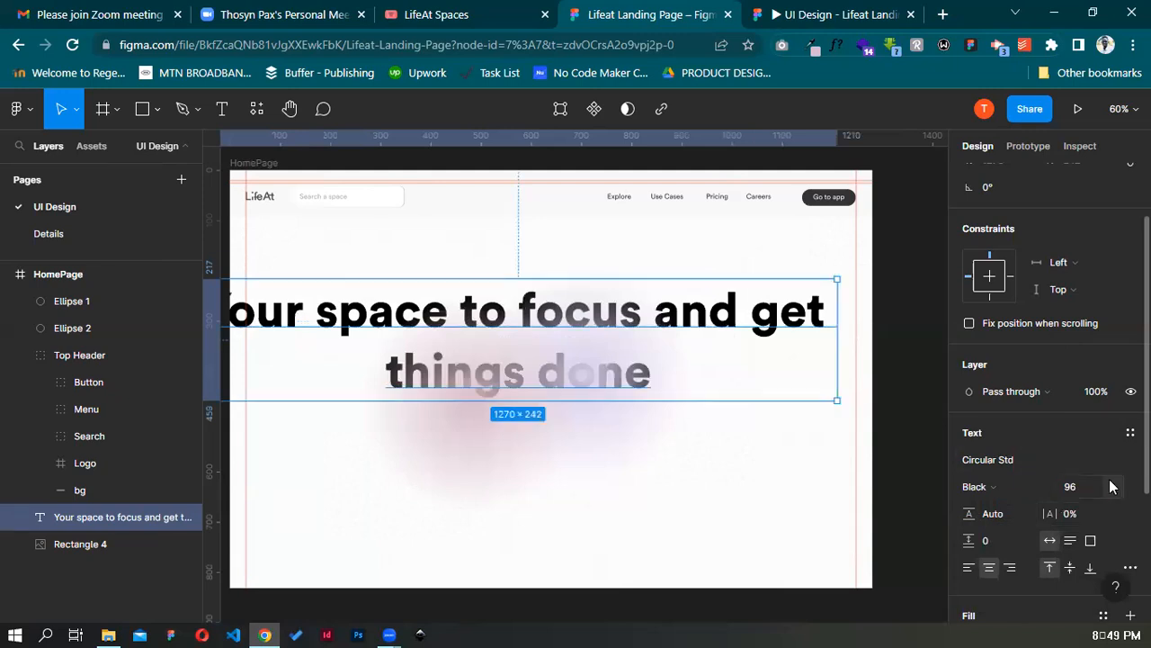
click(1086, 495)
click(1080, 488)
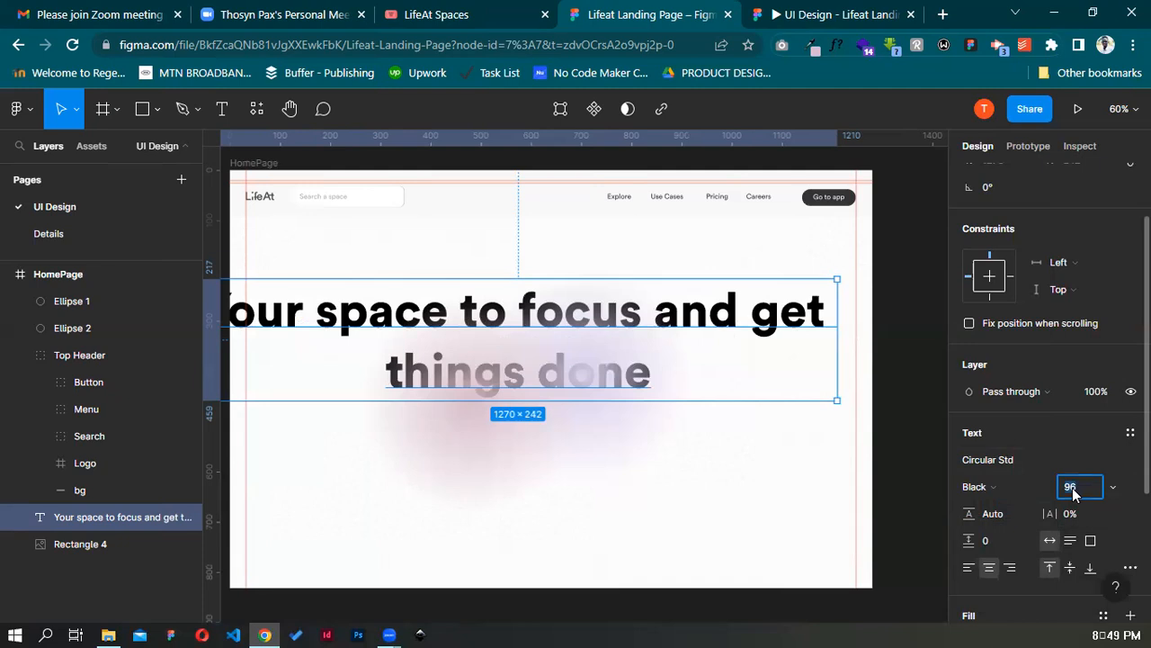
text(70)
key(Return)
click(1072, 488)
text(80)
key(Return)
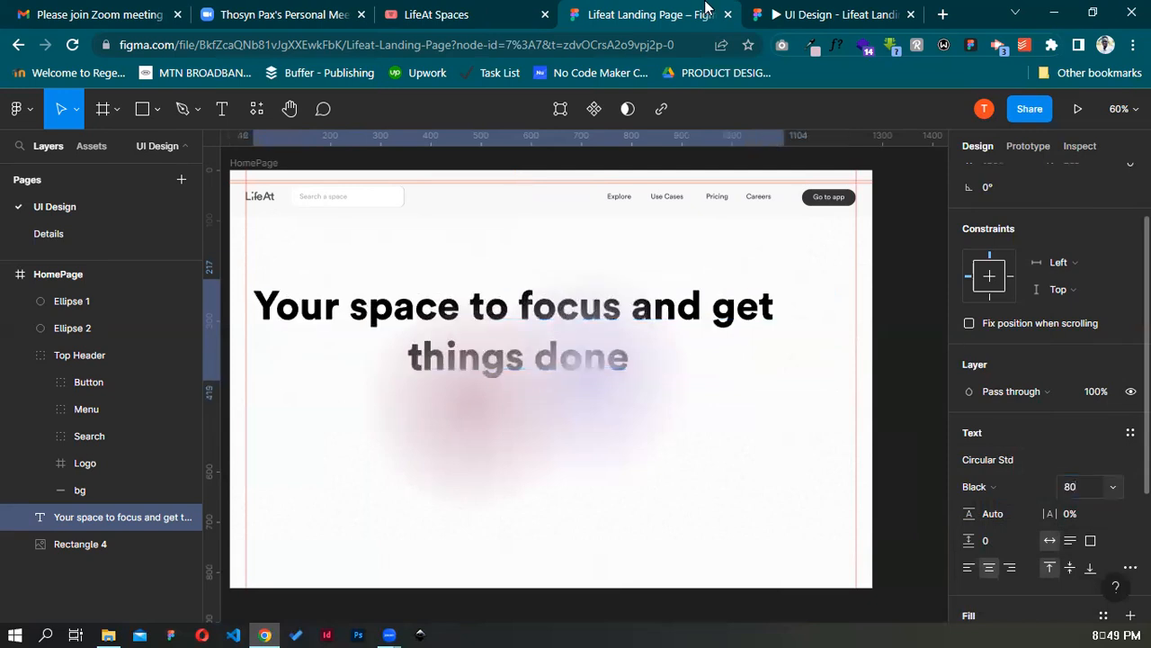
Check the headline's placement on the LifeAt website and move the text layer up toward the header
key(ctrl+shift+Tab)
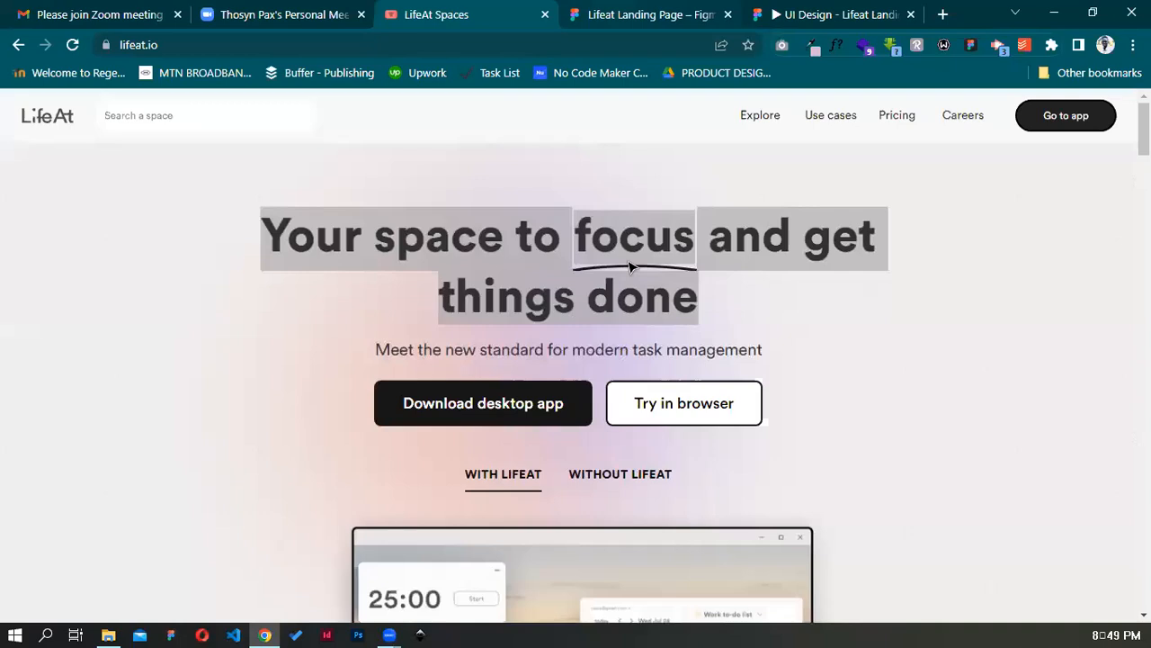
key(ctrl+Tab)
drag(626, 305, 601, 265)
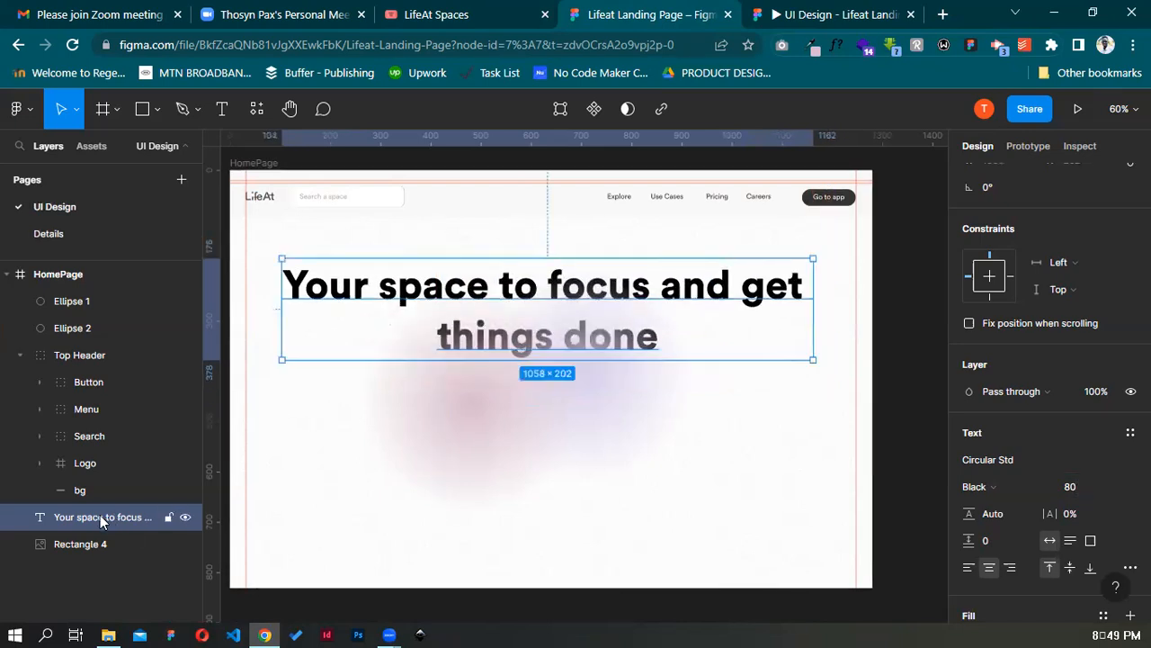
Group Ellipse 1 and Ellipse 2 and send the group behind the headline, just above Rectangle 4
click(78, 306)
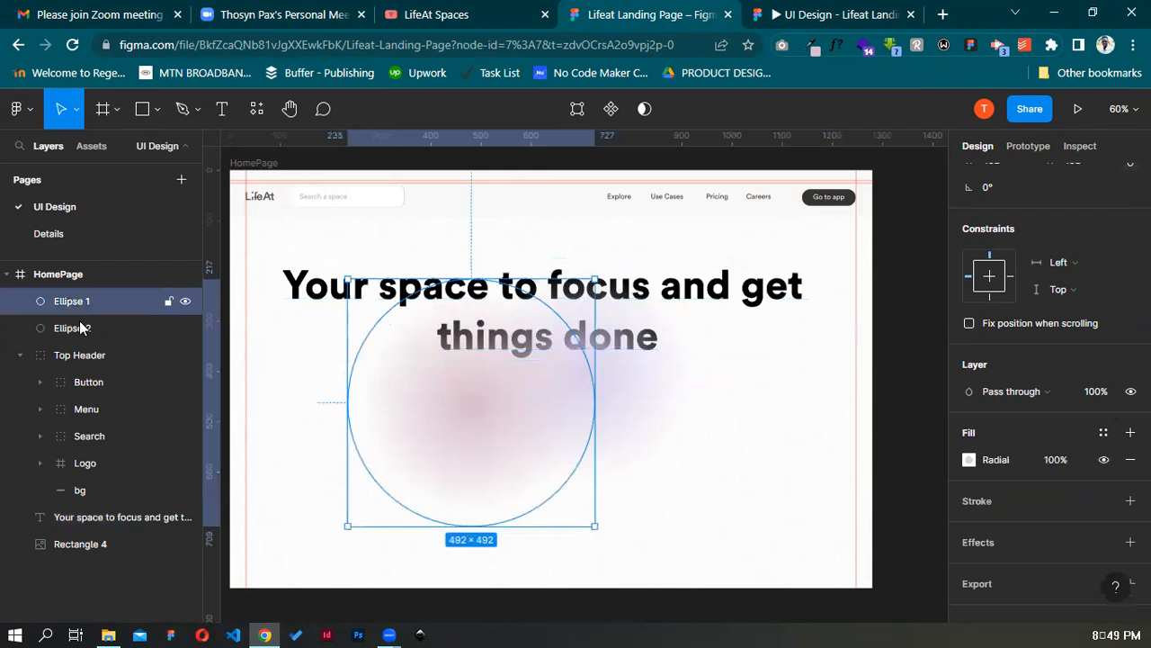
shift+click(81, 329)
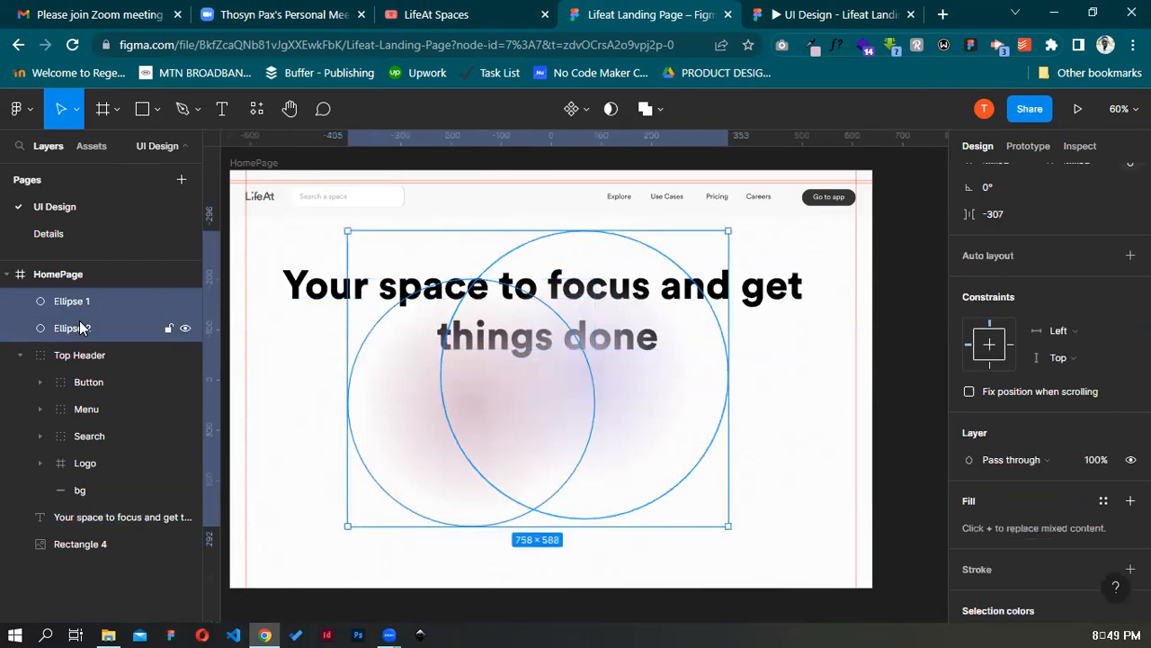
key(ctrl+g)
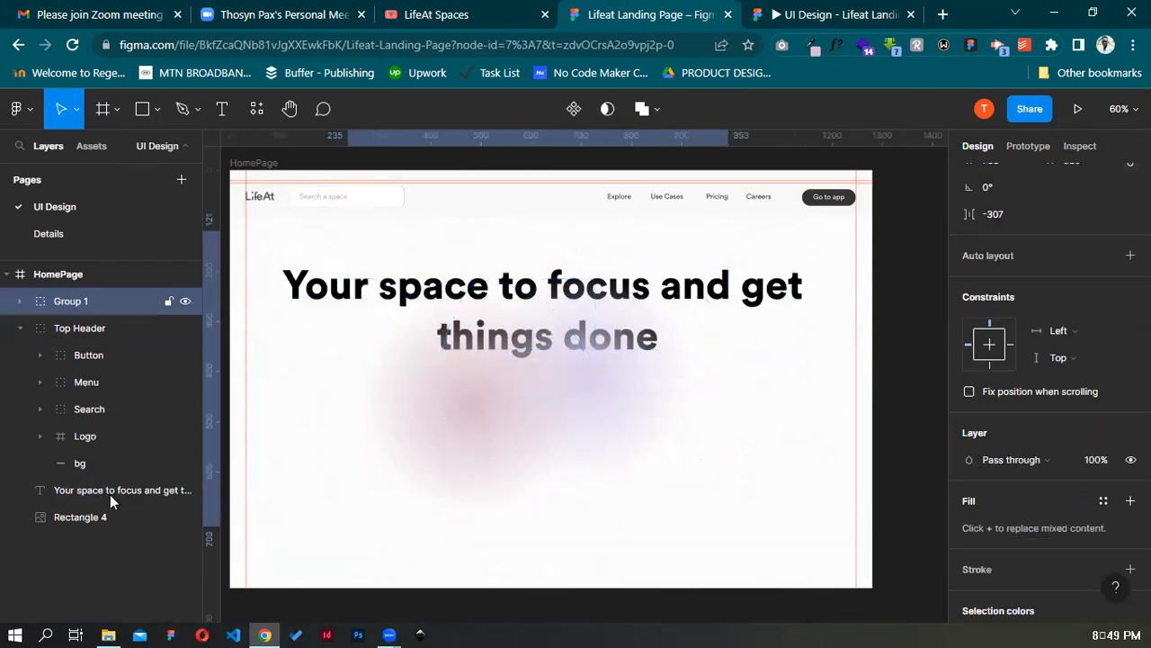
key(ctrl+bracketleft)
key(ctrl+bracketleft)
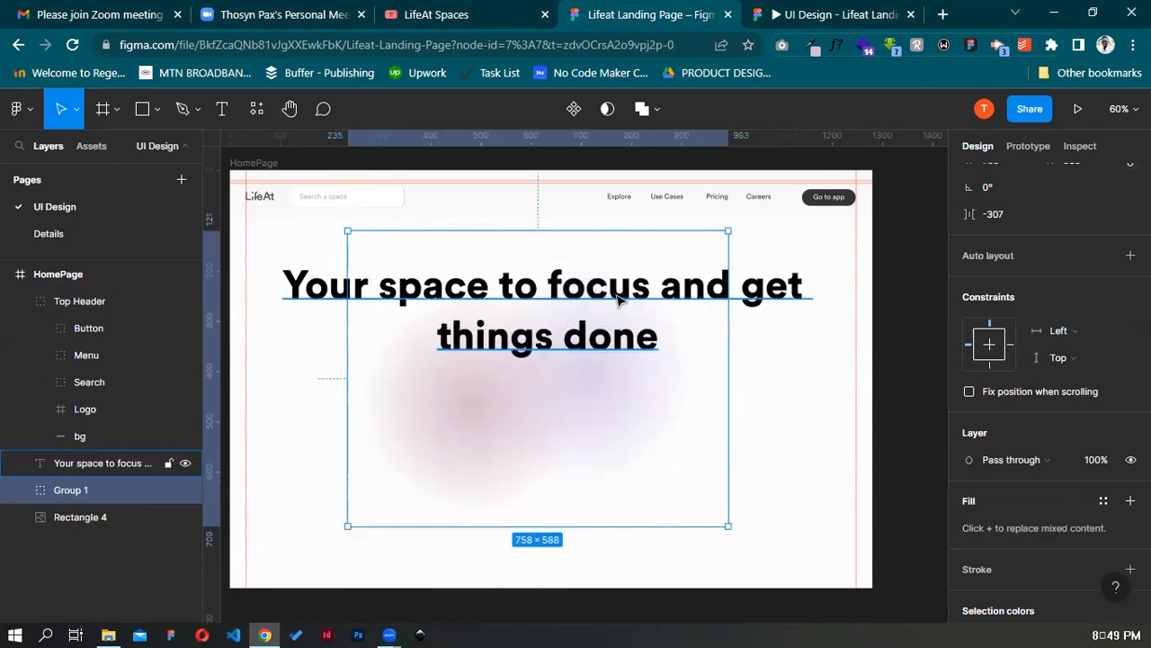
Narrow the headline's text box to about 735 wide and set its font size to 70
click(797, 297)
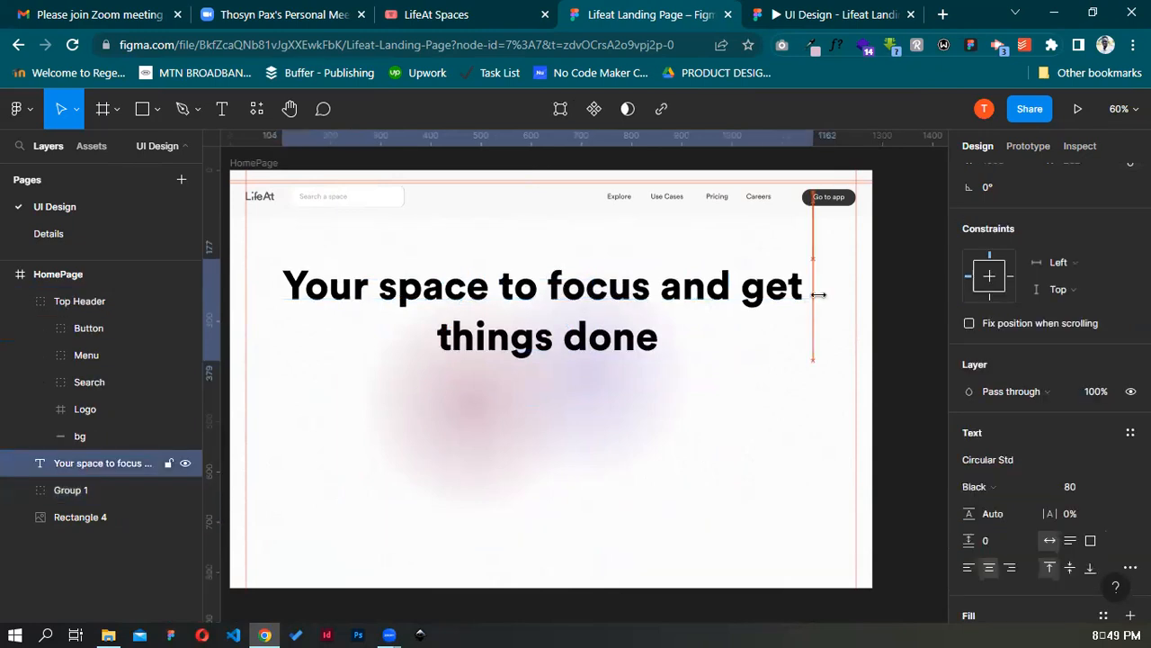
drag(819, 295, 752, 295)
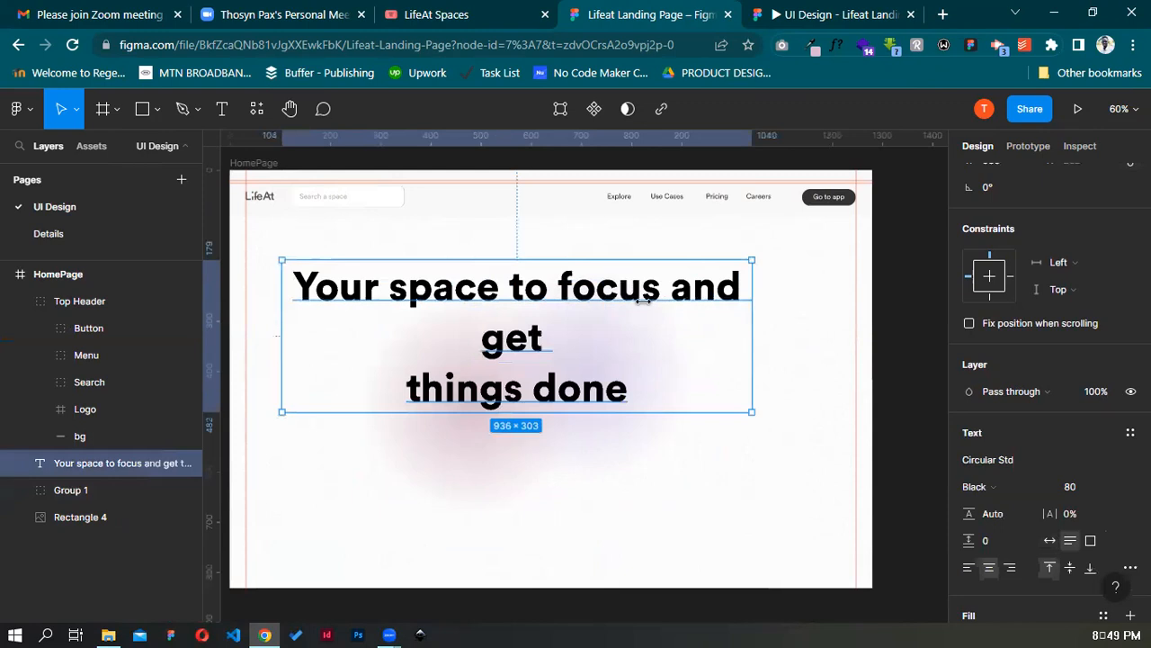
drag(643, 293, 674, 288)
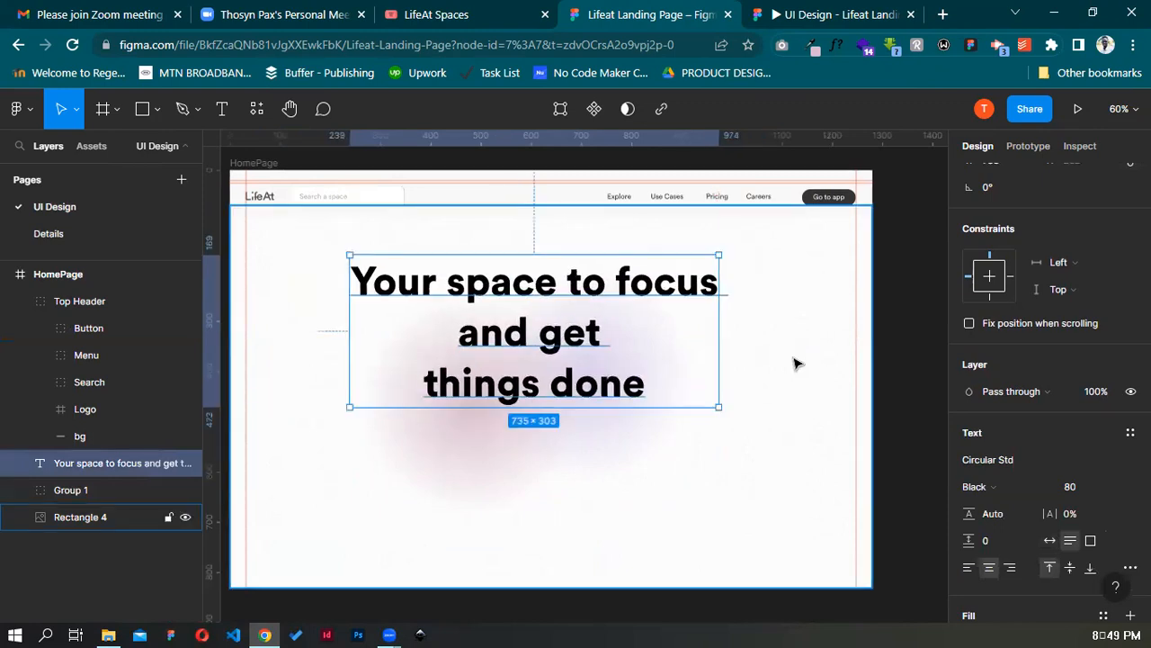
click(1098, 487)
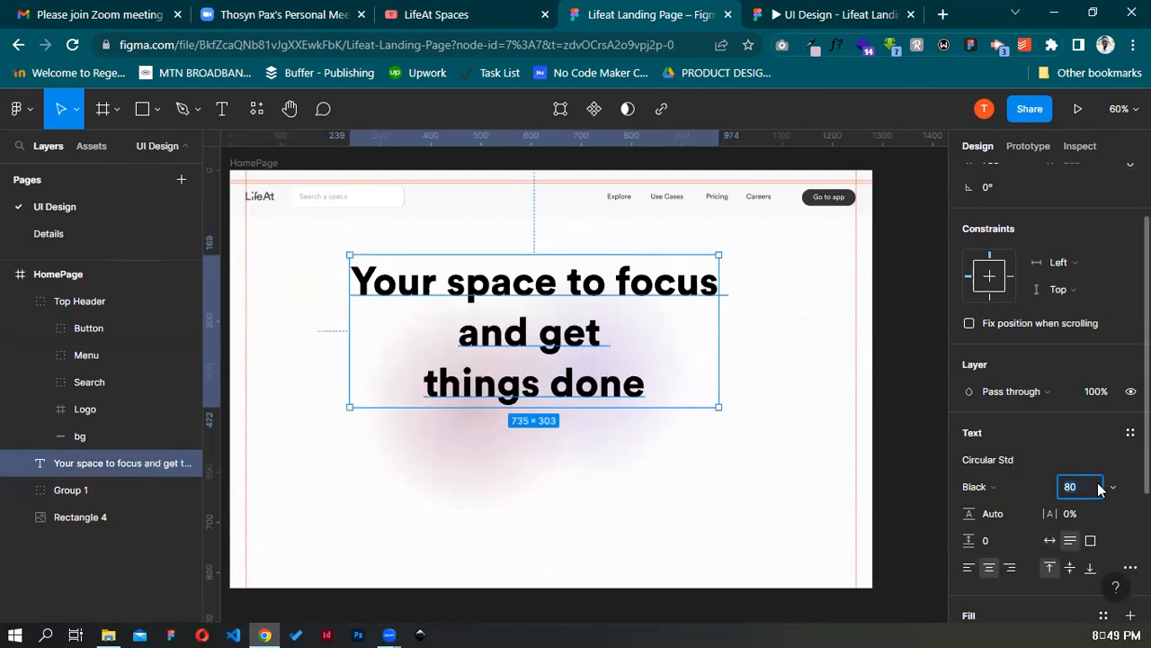
text(70)
key(Return)
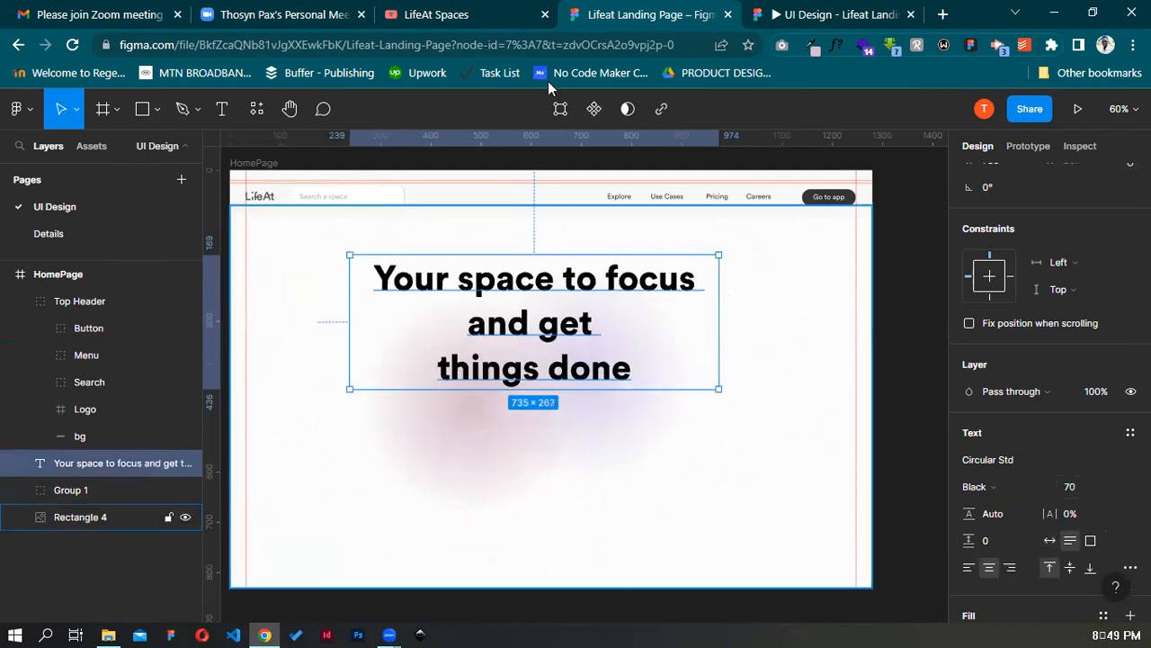
Compare with the LifeAt website, widen the headline's text box to about 923, reposition it over the glow and keep the Black weight
key(ctrl+shift+Tab)
click(750, 307)
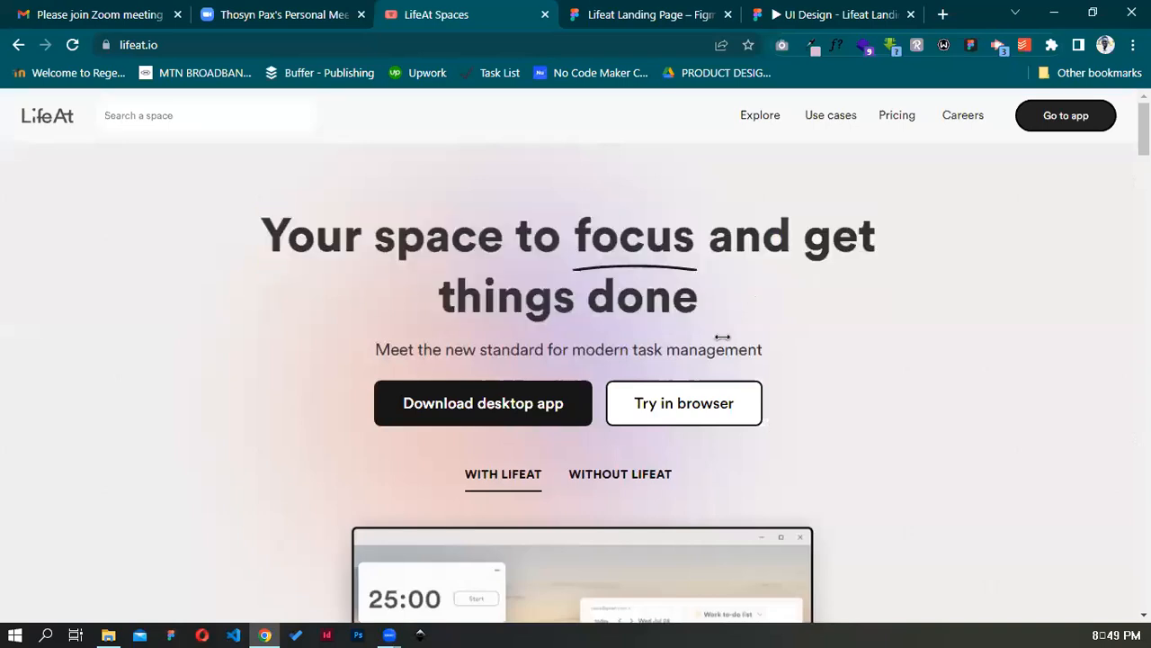
key(ctrl+Tab)
drag(774, 328, 813, 320)
drag(711, 279, 636, 306)
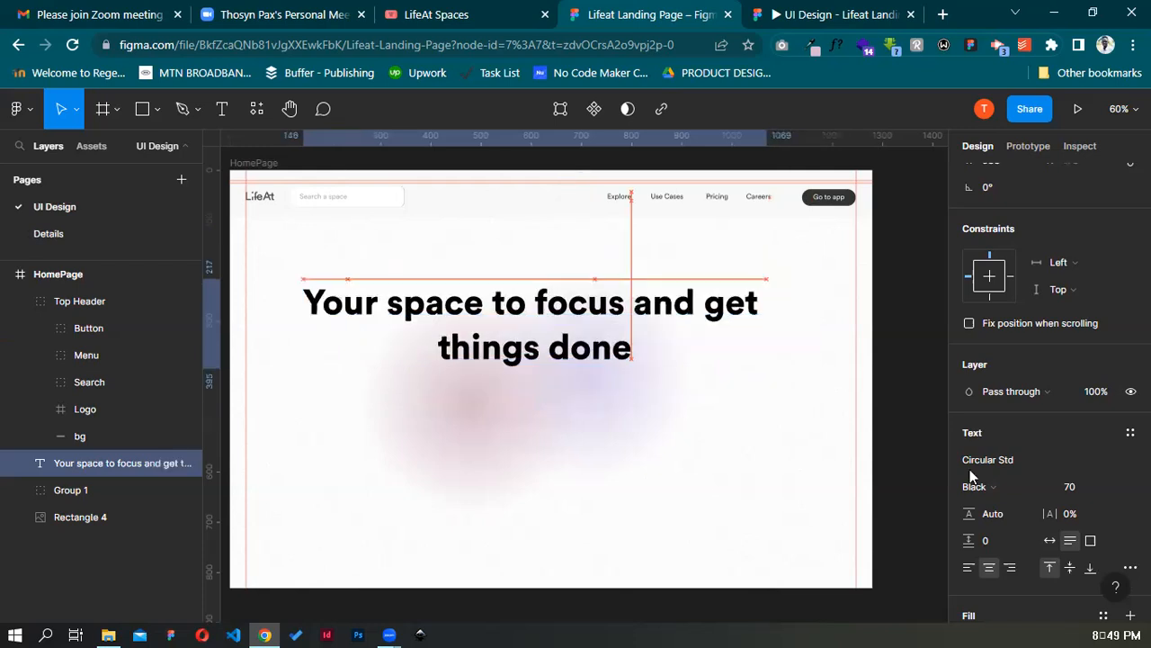
click(1004, 486)
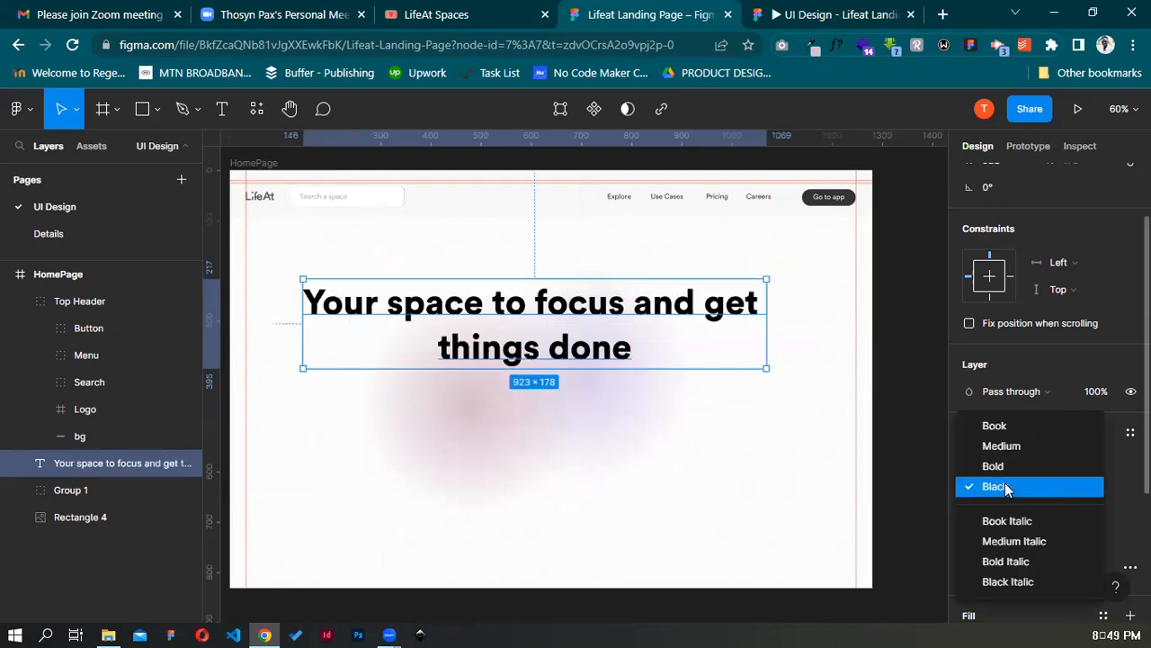
click(1041, 482)
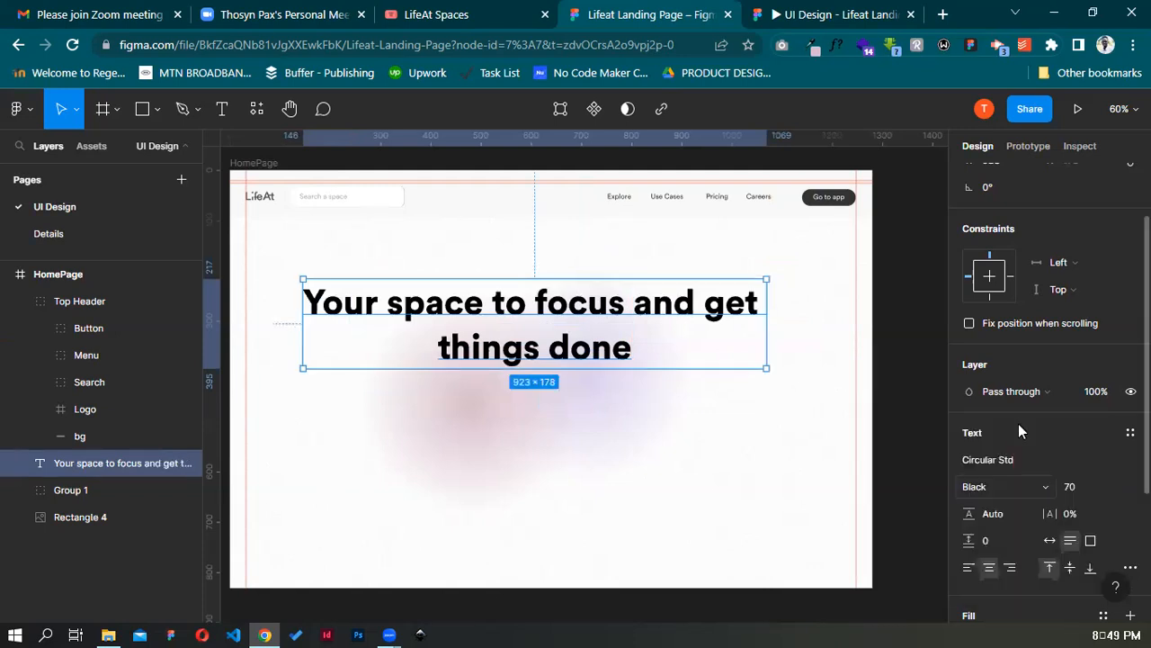
Set the hero heading's font weight to Black and its size to 85
click(1012, 486)
click(1019, 426)
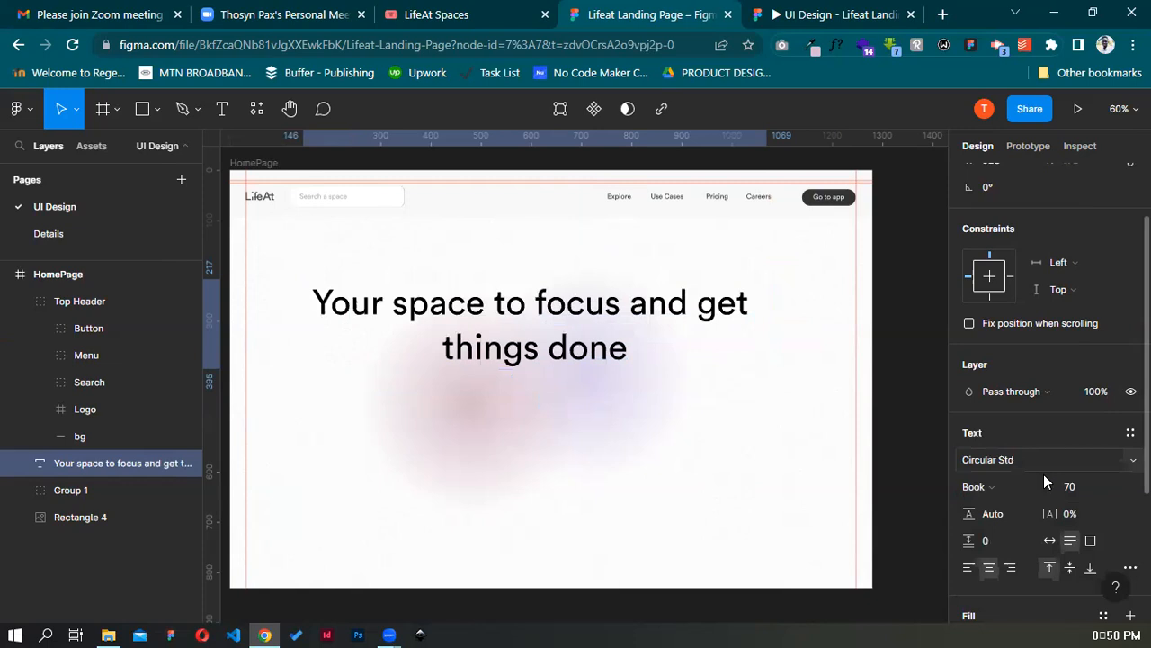
click(1028, 487)
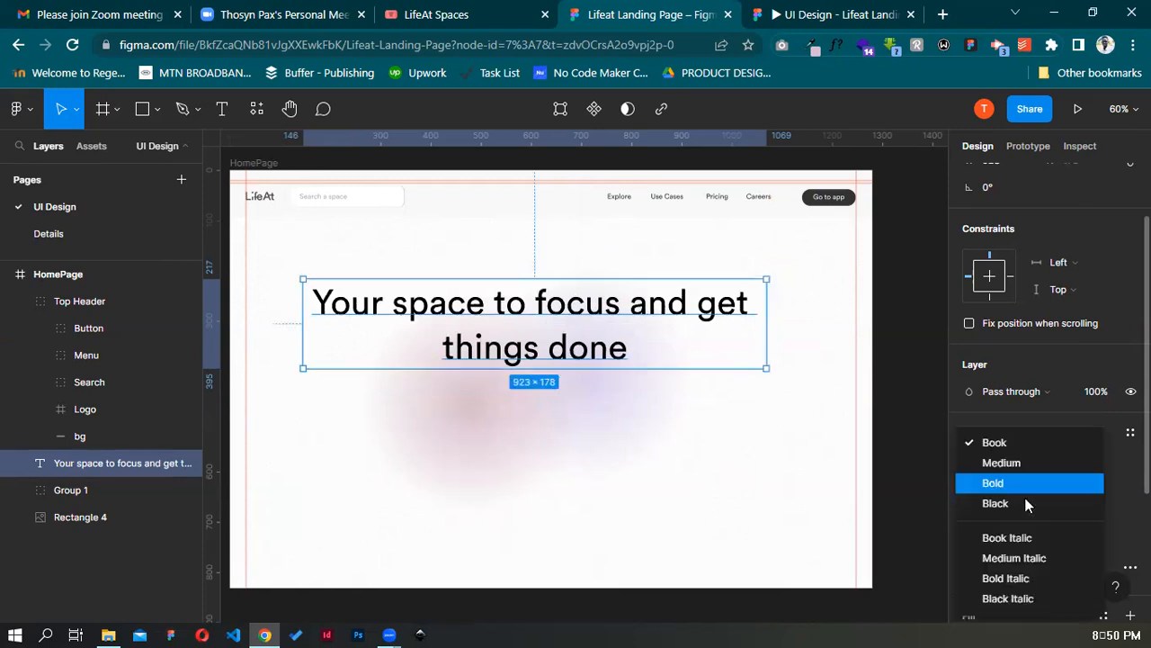
click(1026, 503)
click(1083, 487)
text(8)
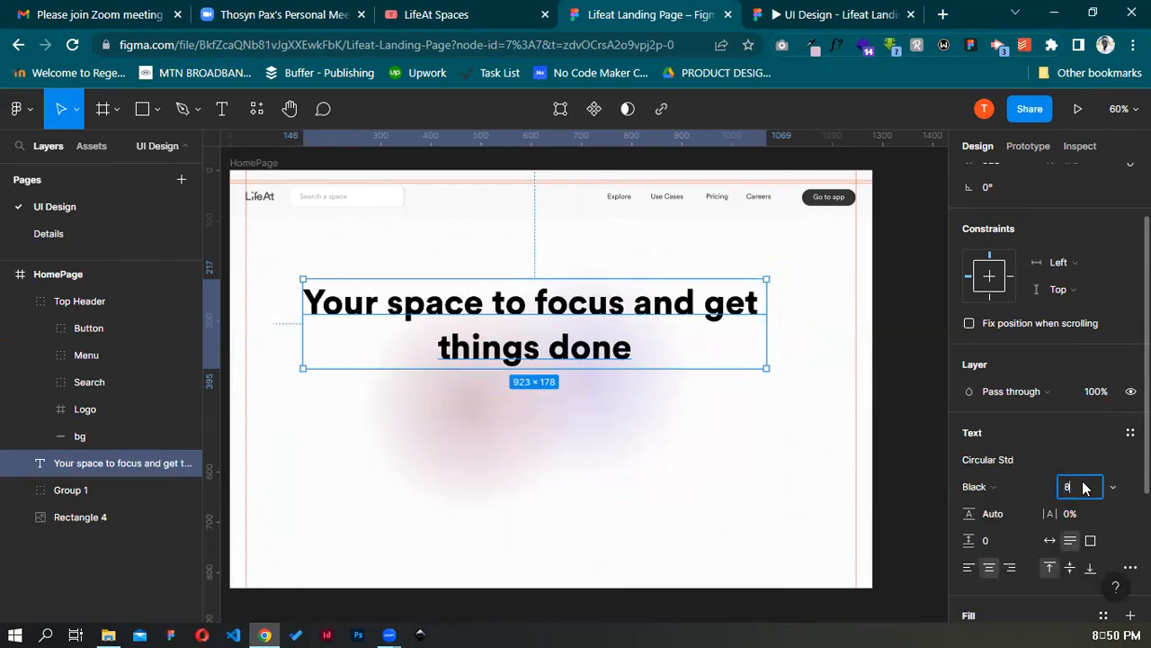
text(5)
key(Return)
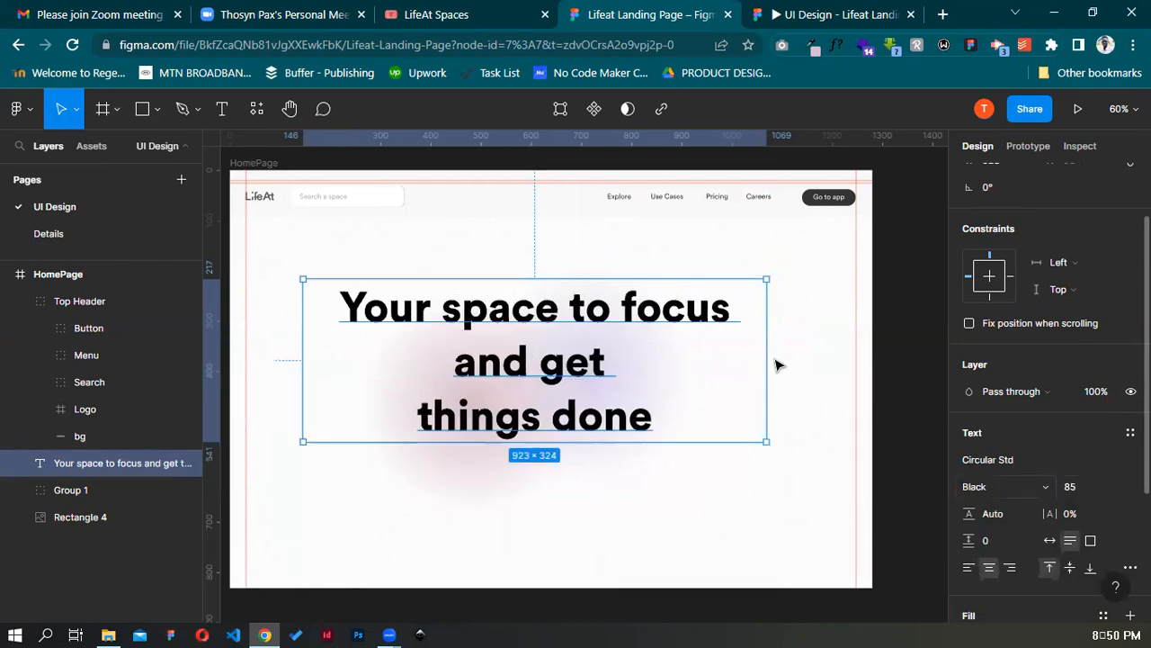
Widen the heading's text box to about 1152 px and move it to about X 40 on the HomePage frame
drag(771, 353, 881, 355)
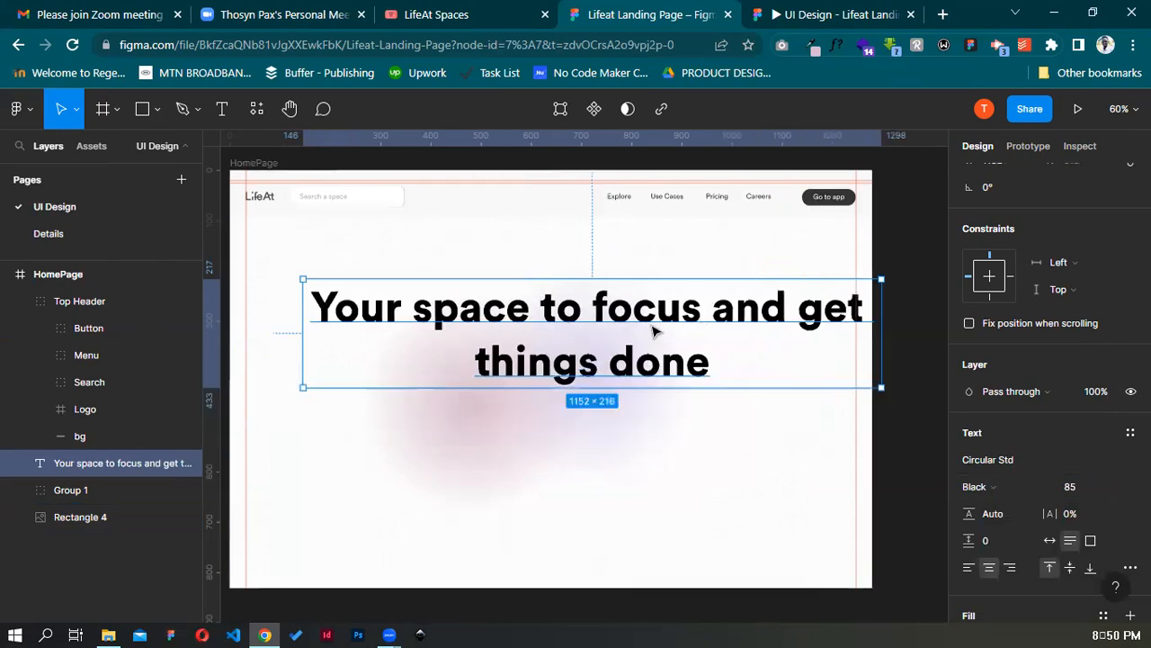
drag(631, 310, 641, 315)
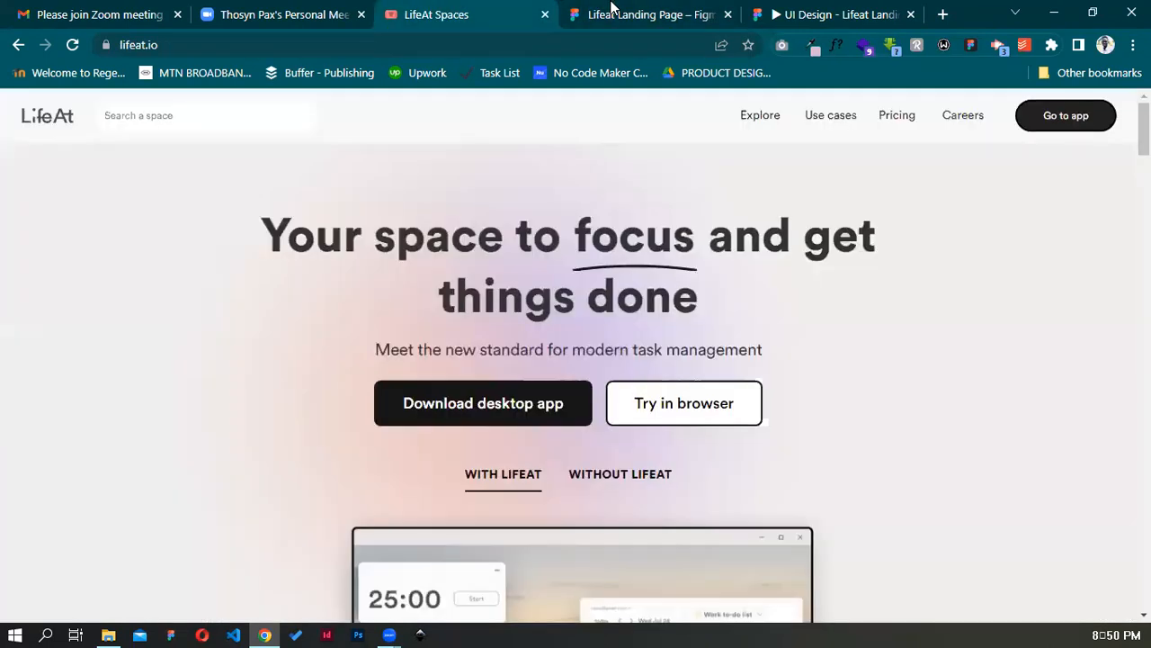
click(611, 5)
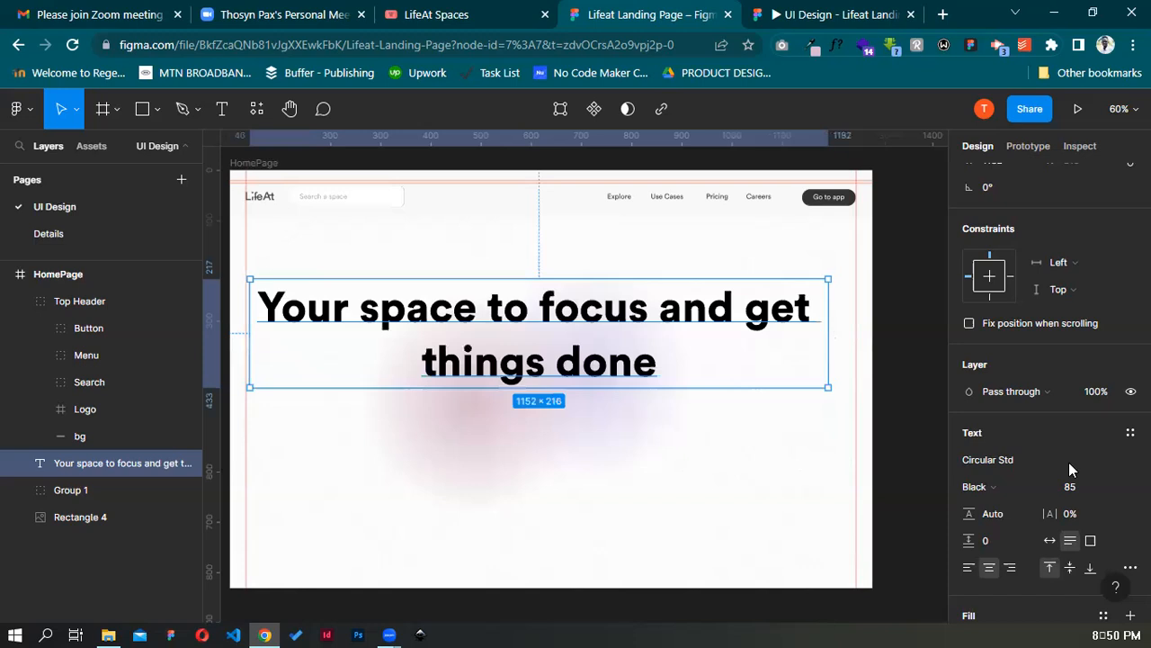
Set the heading's font size to 80 and compare it with the heading on the LifeAt website
click(1084, 486)
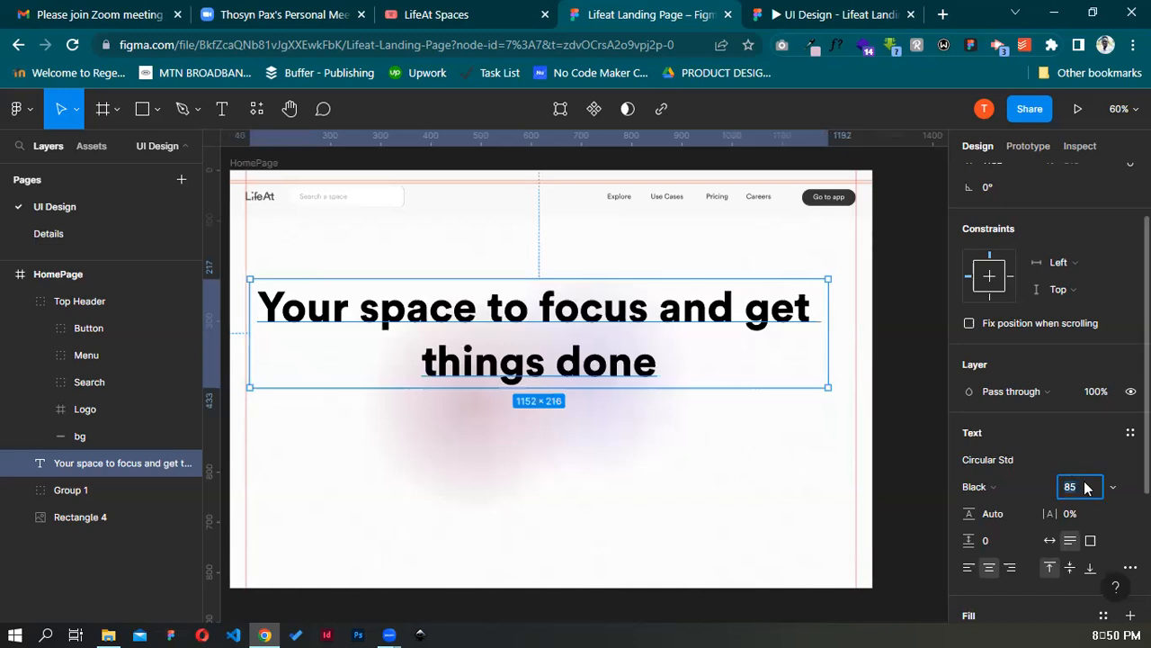
text(80)
key(Return)
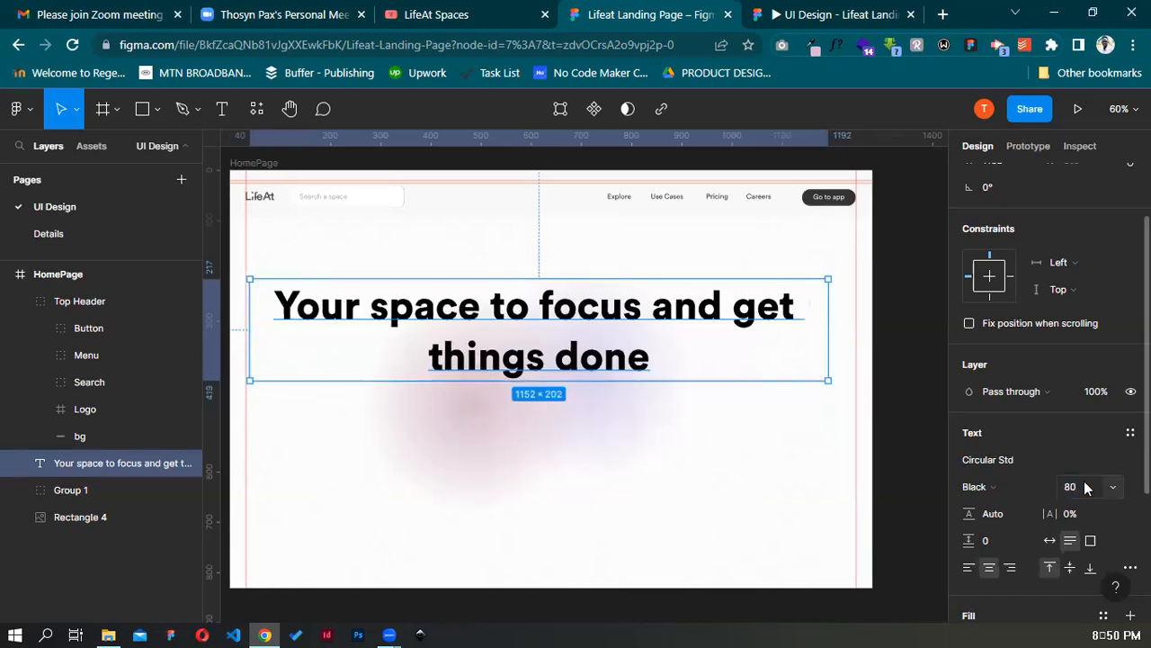
key(ctrl+shift+Tab)
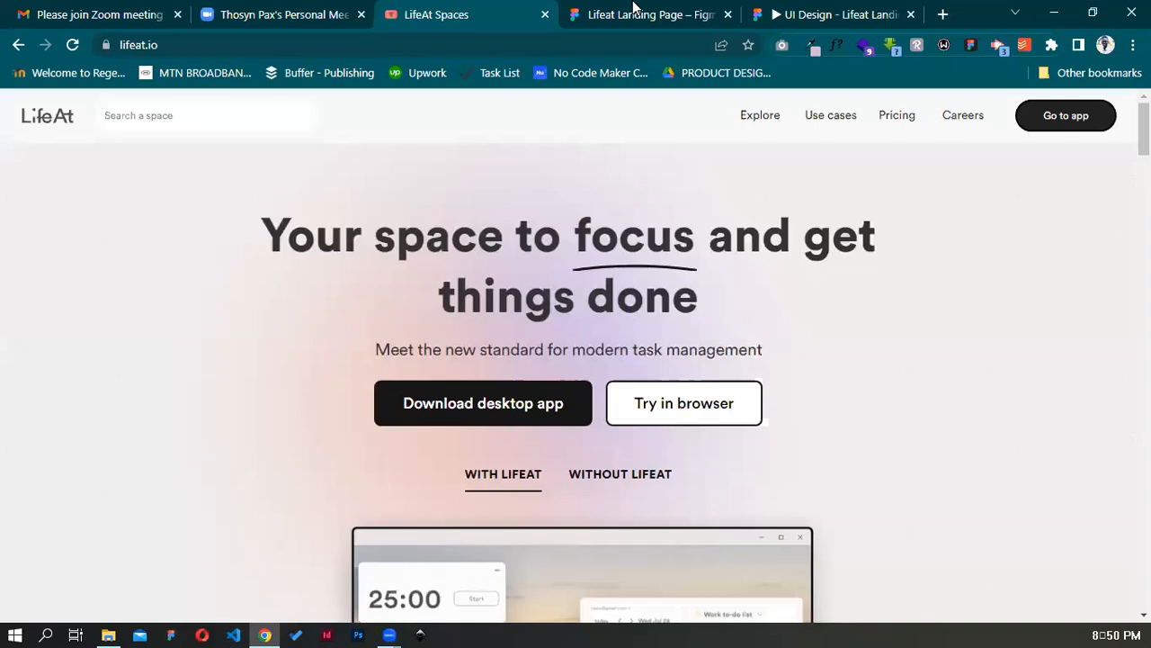
mouse_move(634, 7)
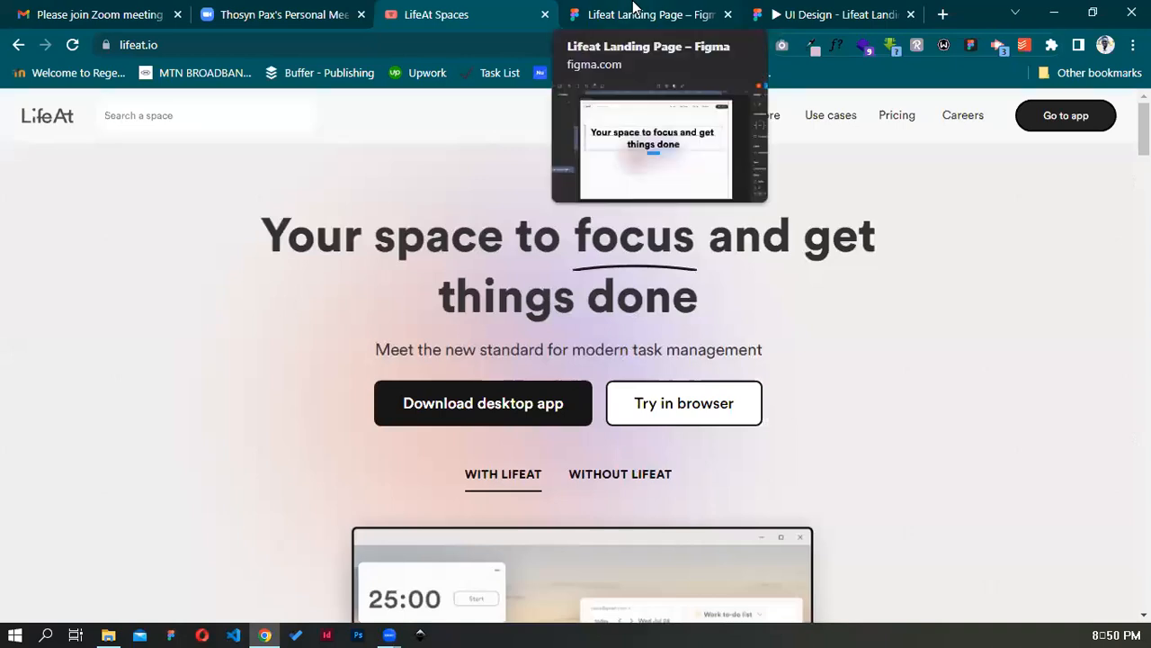
key(ctrl+Tab)
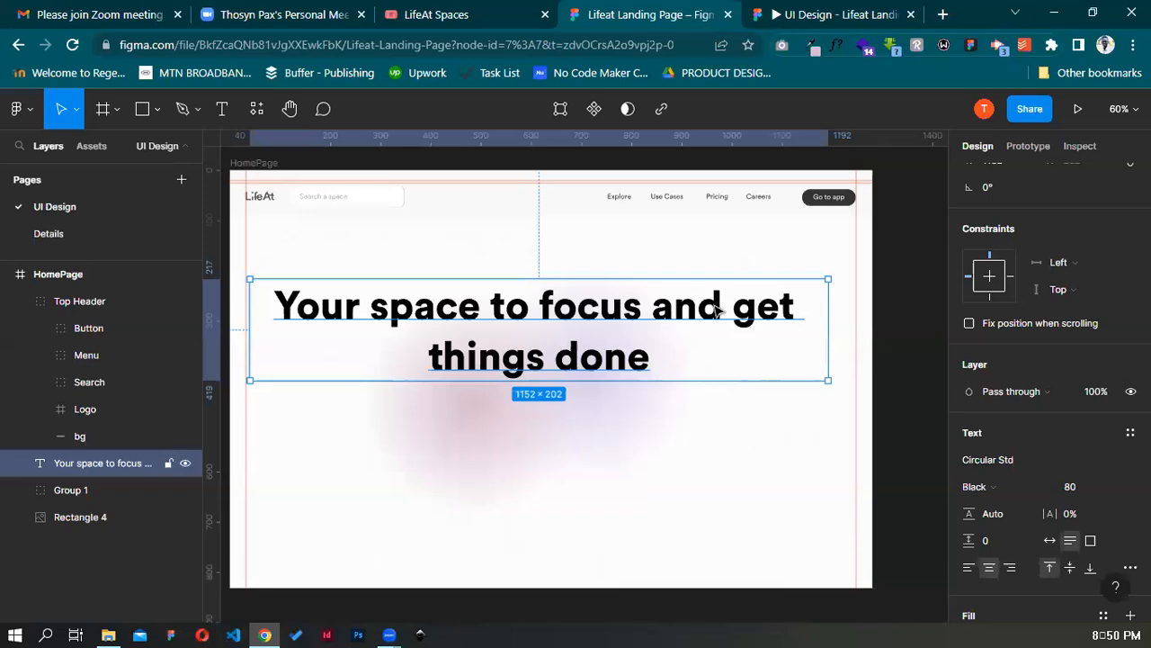
Replace the heading with a new text box about 712 × 246 px reading "Your space to focus and get things done"
key(Delete)
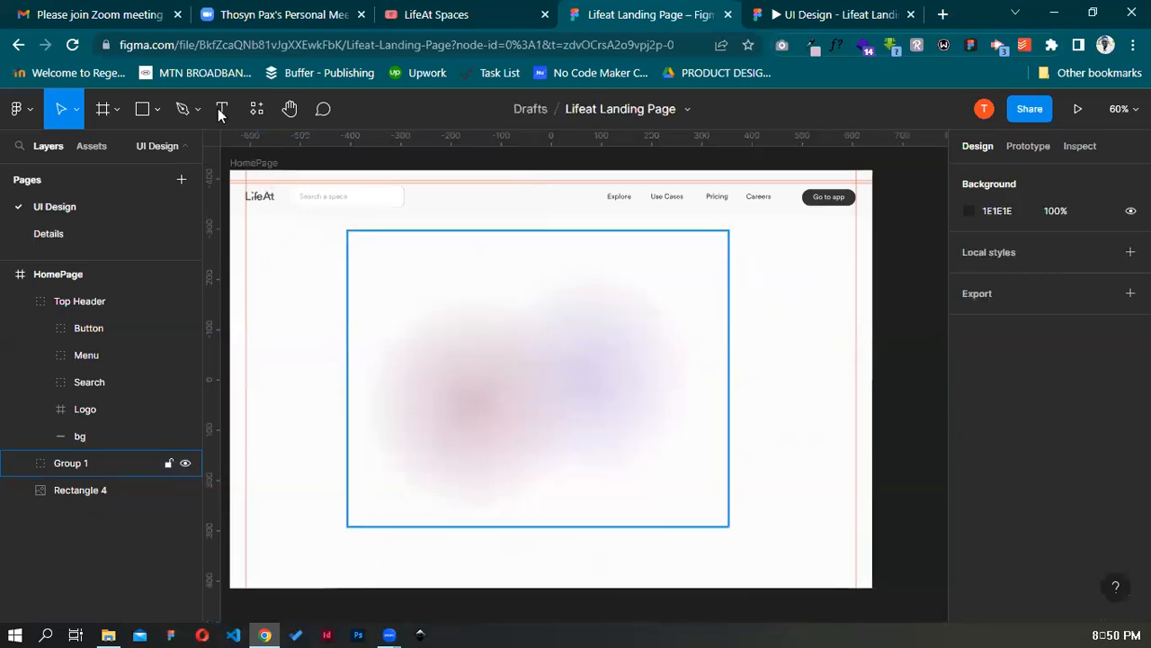
click(219, 108)
key(t)
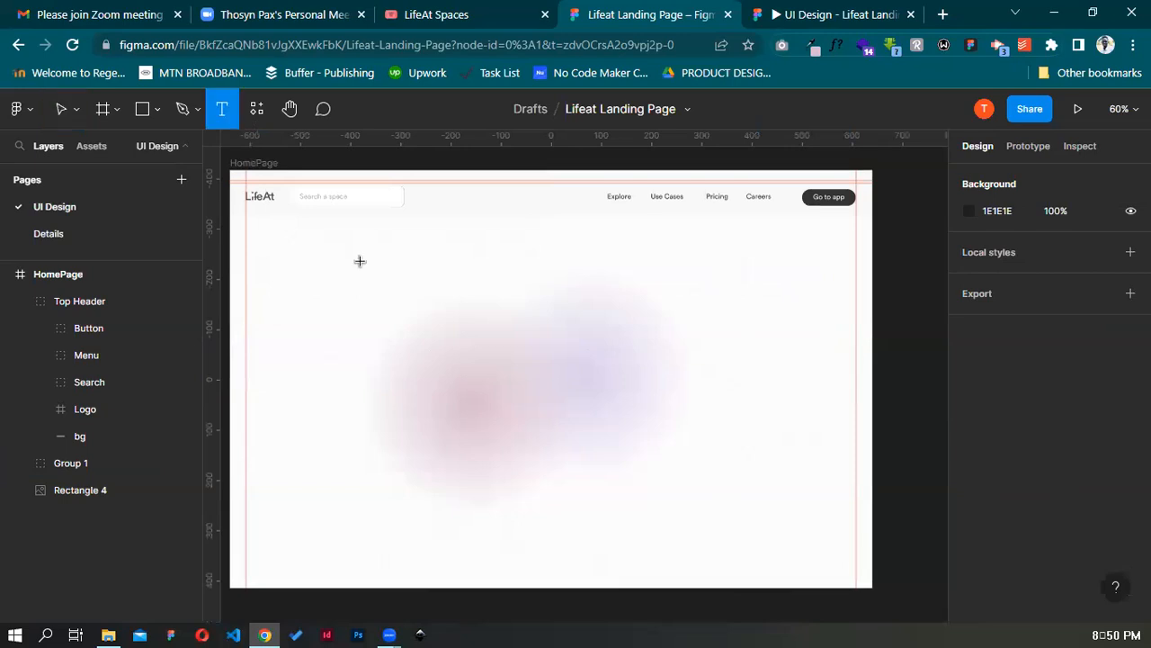
key(ctrl+shift+Tab)
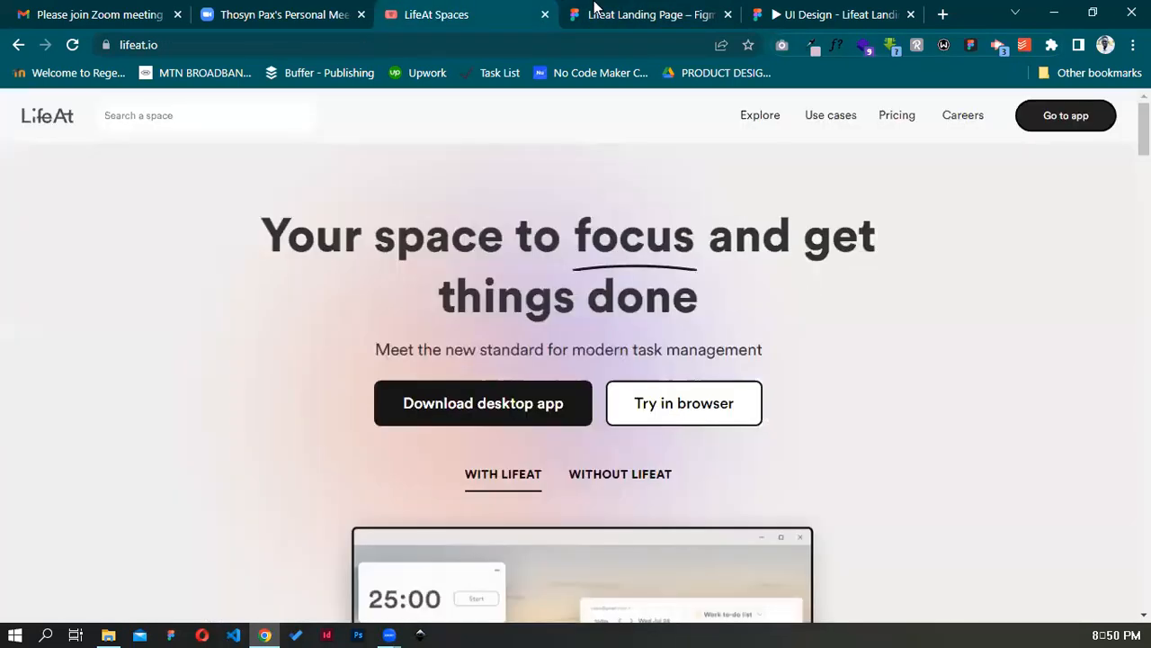
key(ctrl+Tab)
mouse_move(371, 260)
mouse_down()
mouse_move(393, 315)
mouse_move(615, 343)
mouse_move(638, 329)
mouse_up()
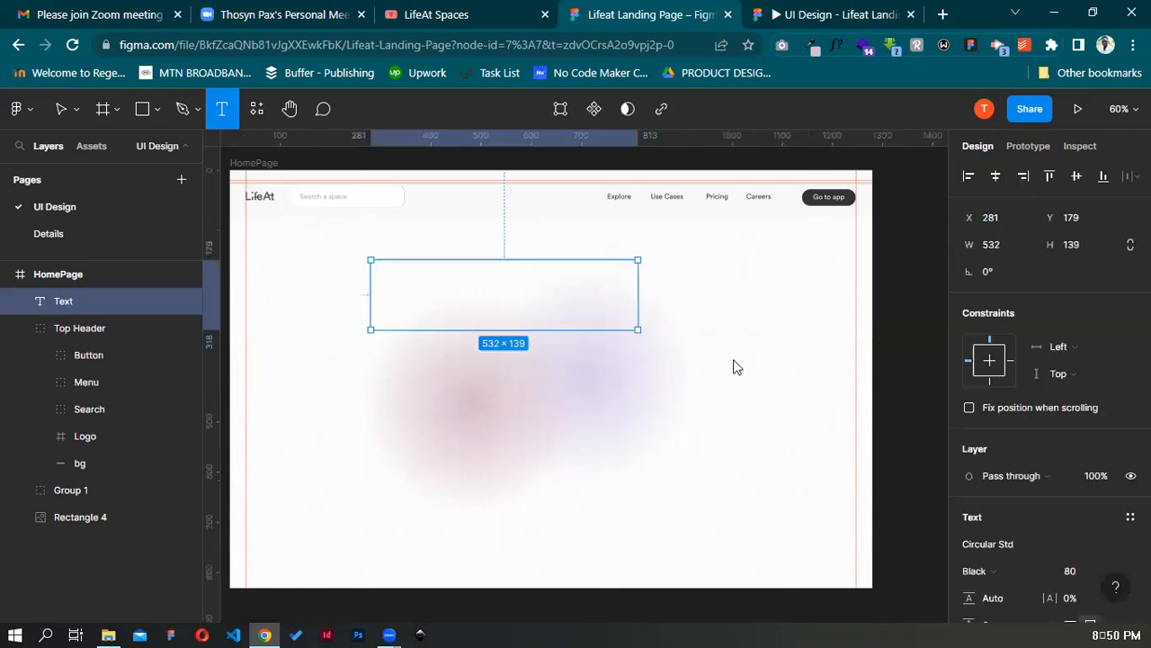
mouse_move(735, 364)
mouse_down()
mouse_move(729, 394)
mouse_move(728, 384)
mouse_up()
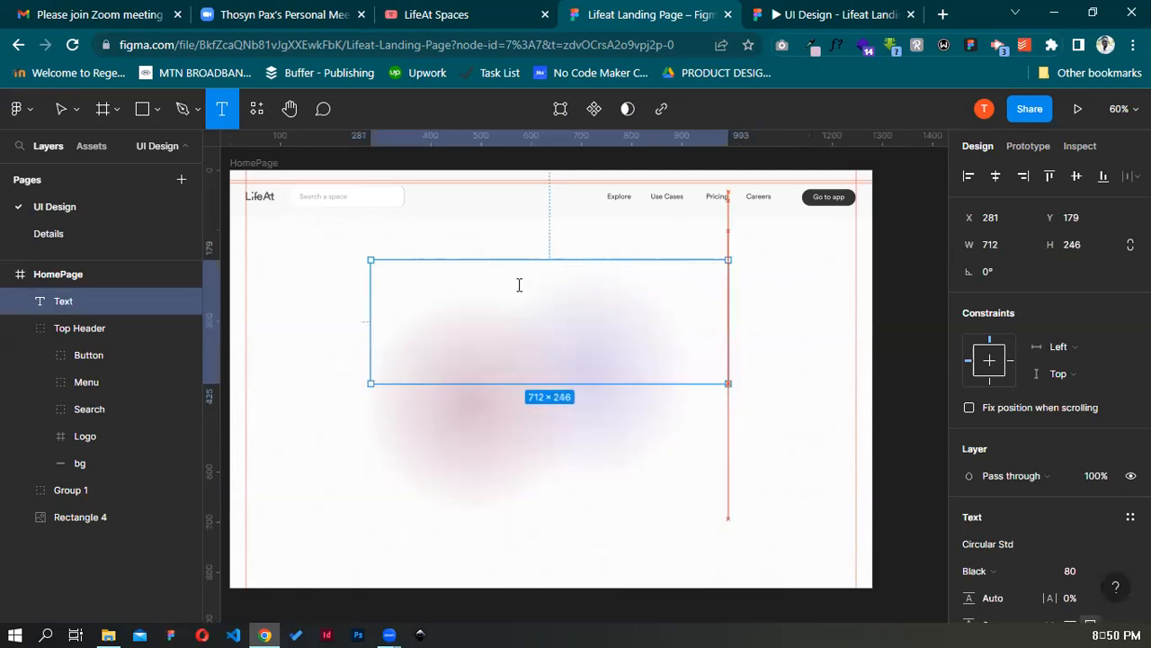
text(Your space to focus and get things done)
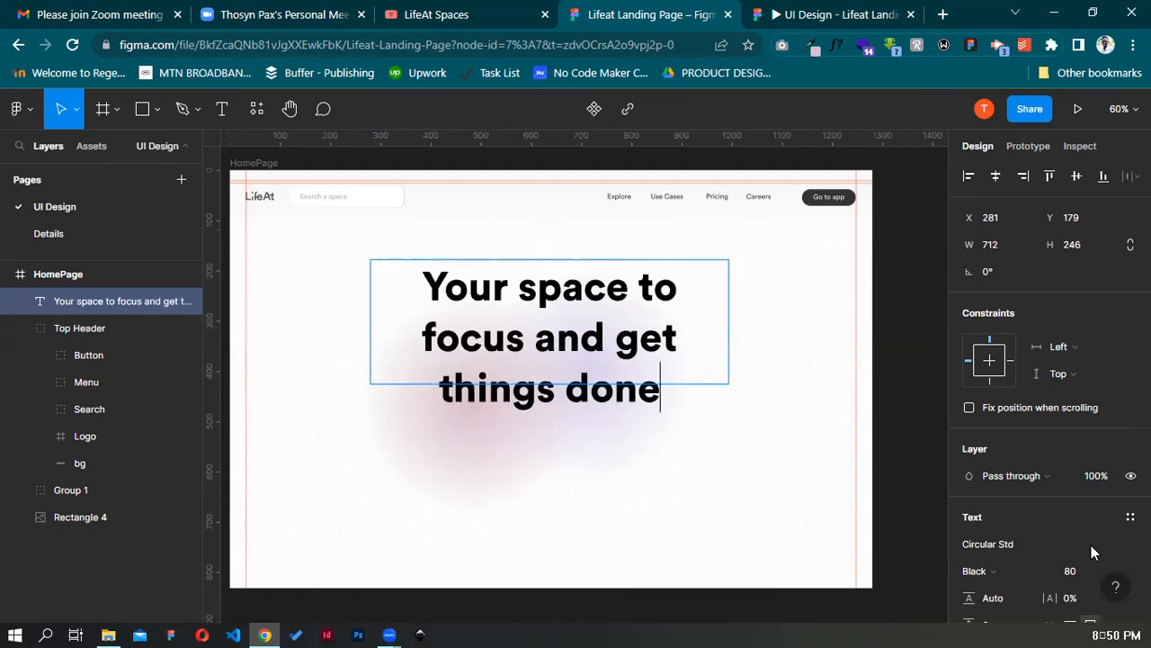
Set the new heading's font size to 70
scroll(1084, 494, down, 2)
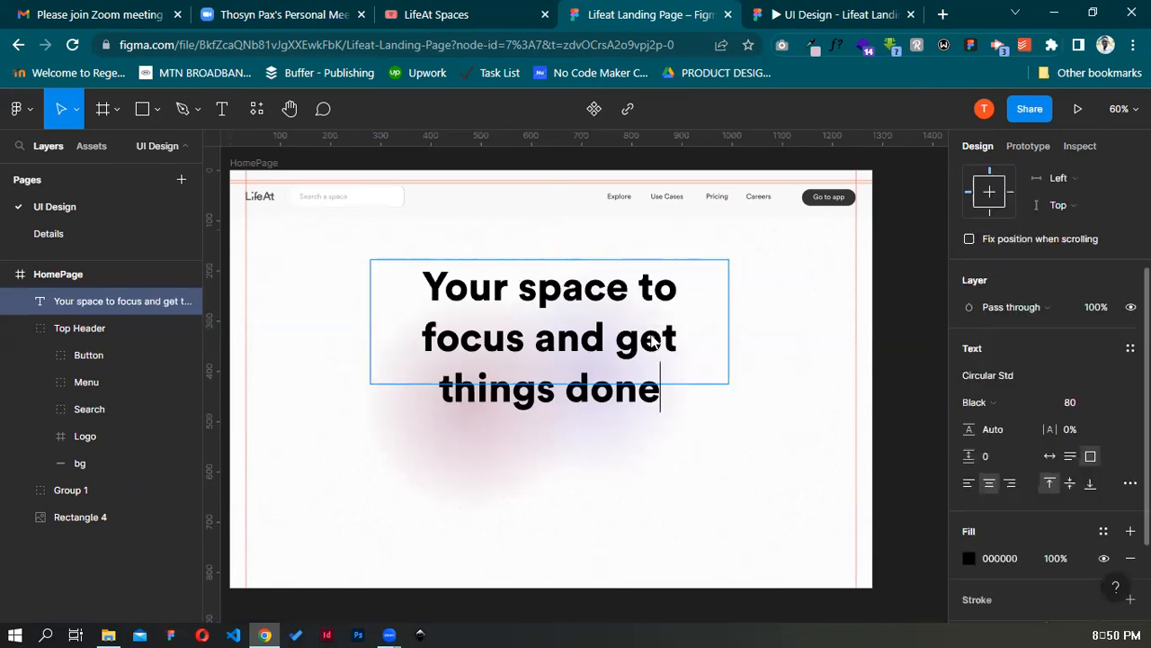
click(1083, 402)
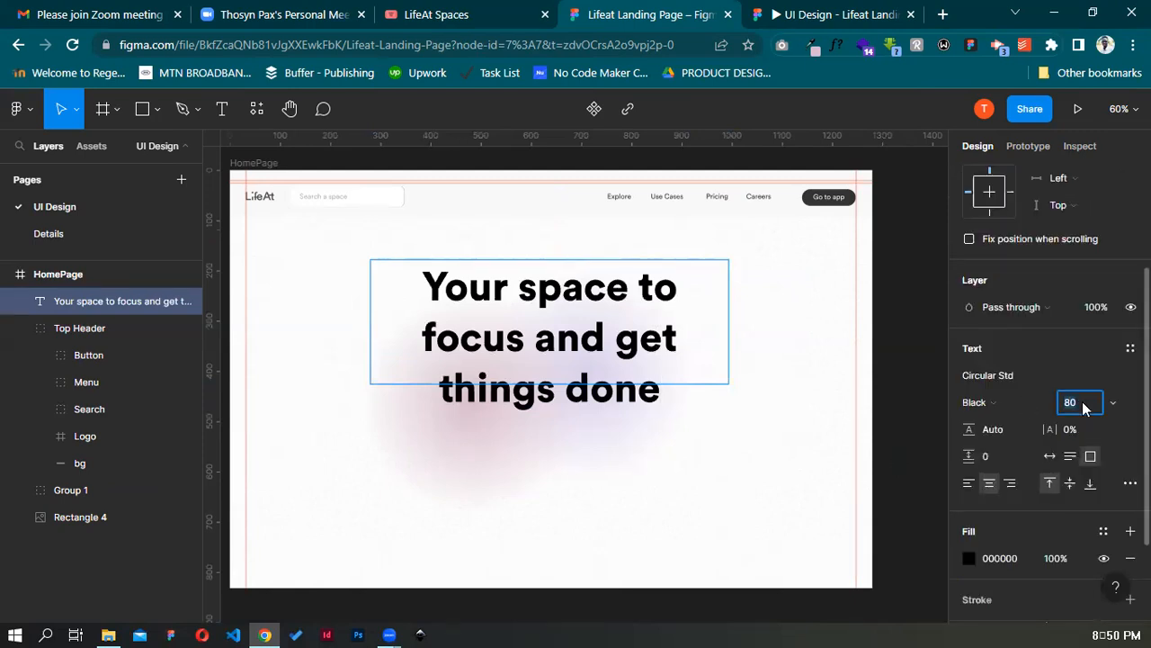
text(70)
key(Escape)
key(Escape)
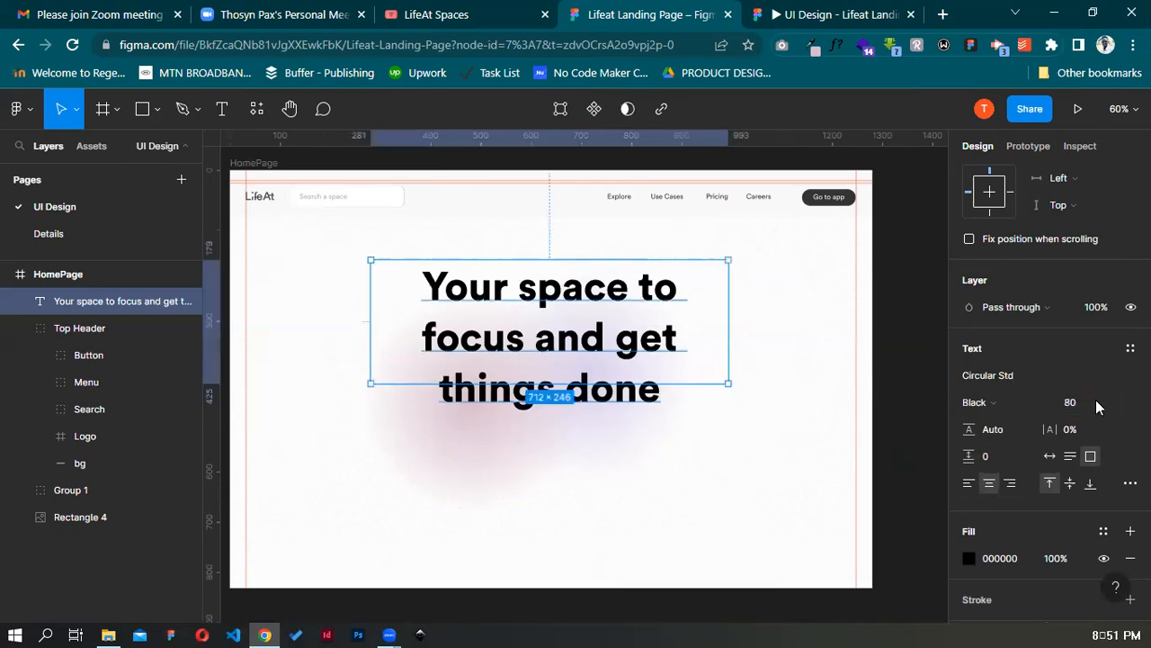
click(1082, 403)
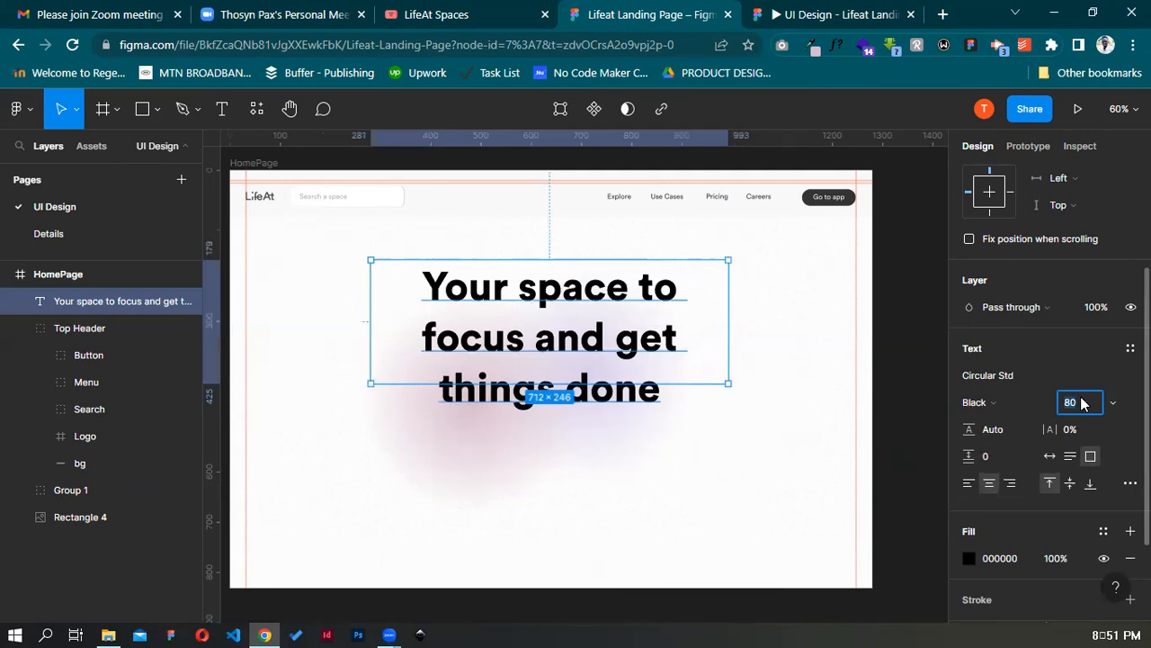
text(70)
key(Return)
Reduce the heading's font size to 65
click(1083, 403)
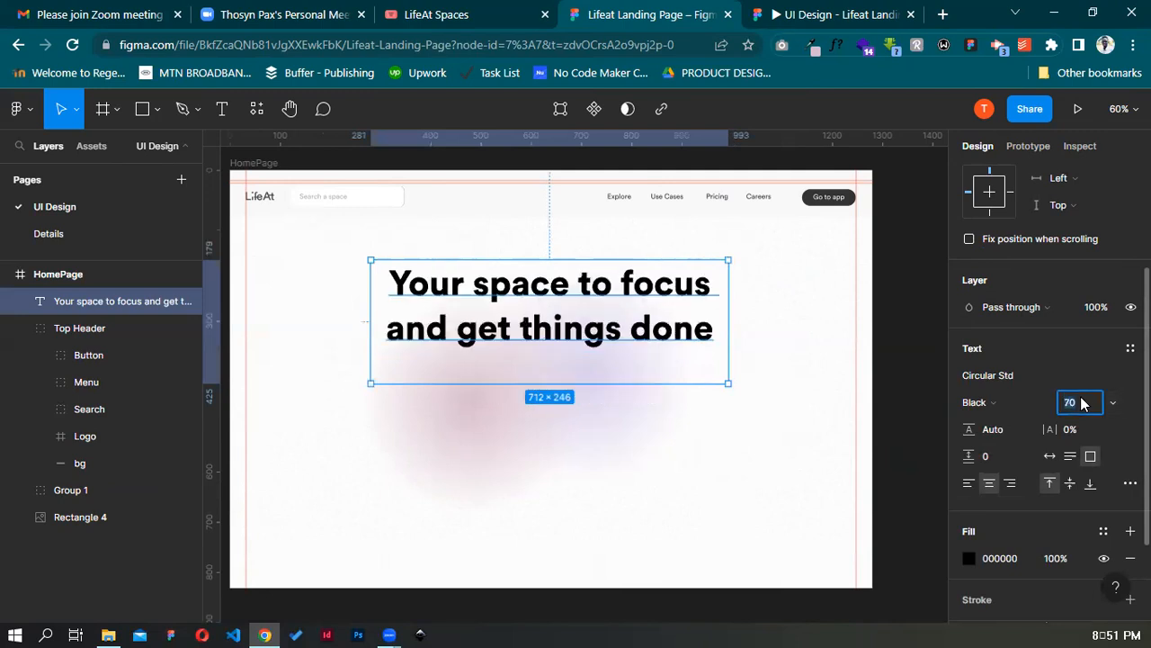
text(65)
key(Return)
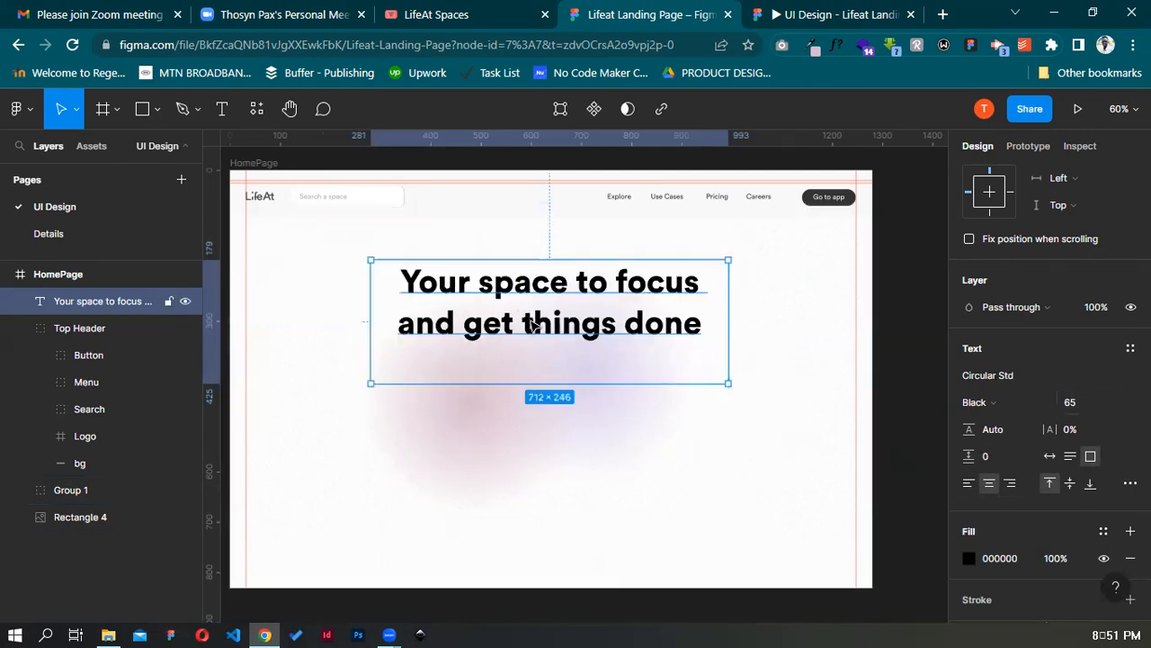
Compare the heading with the LifeAt website and remove "things done" from its text in the Figma design
click(469, 10)
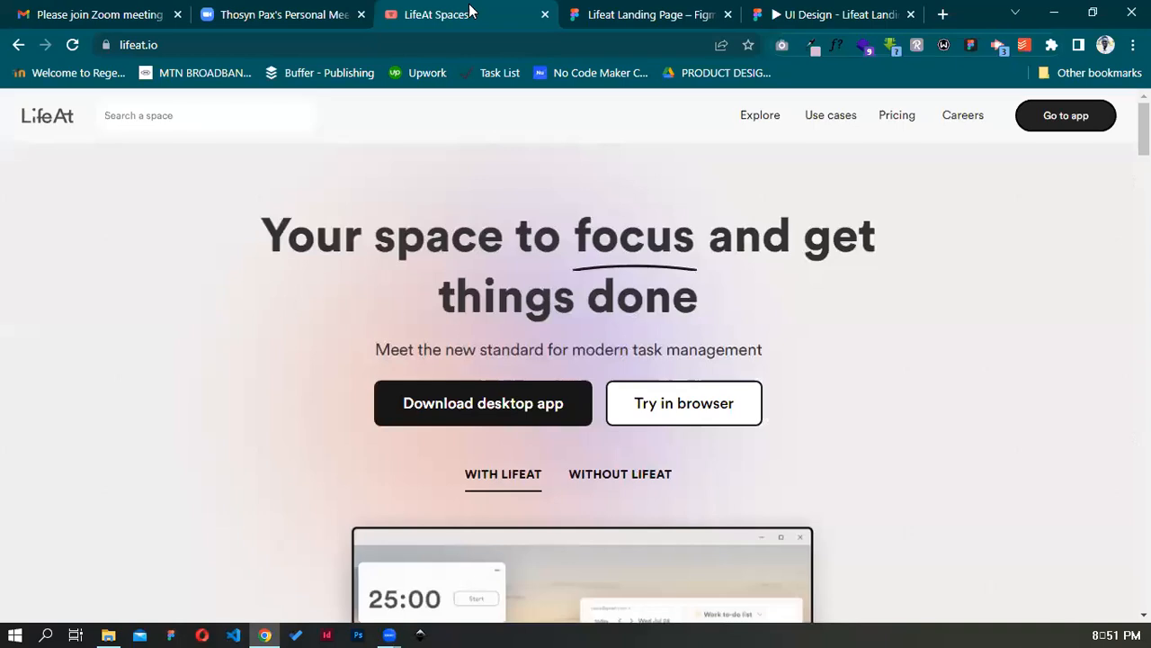
click(649, 11)
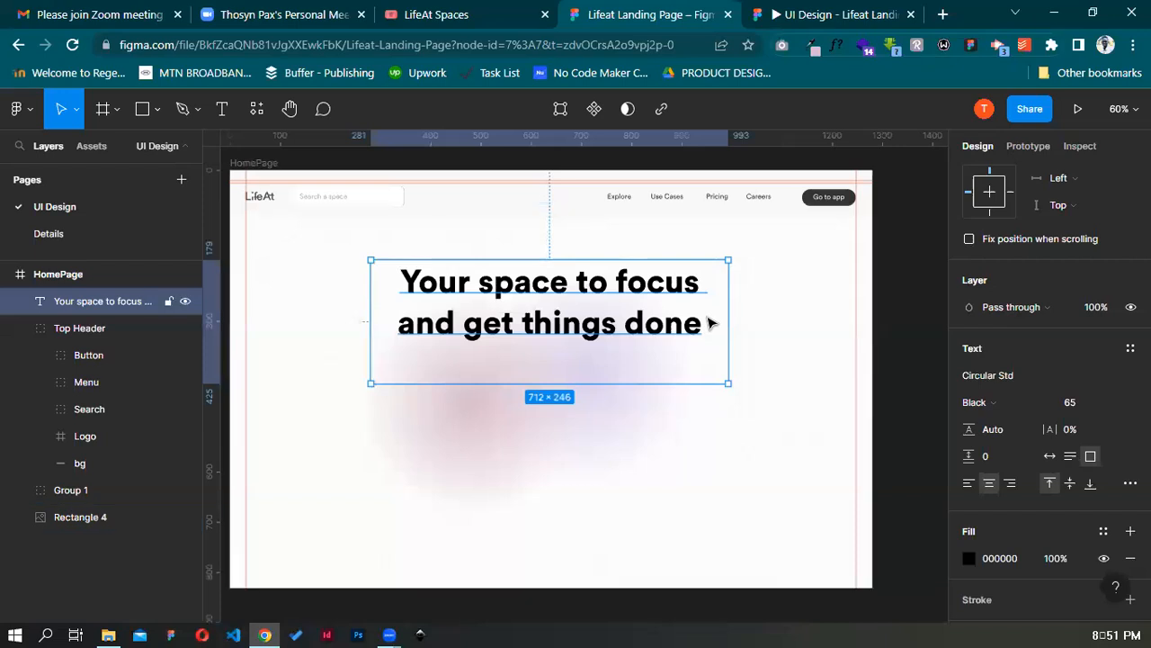
click(455, 7)
click(368, 231)
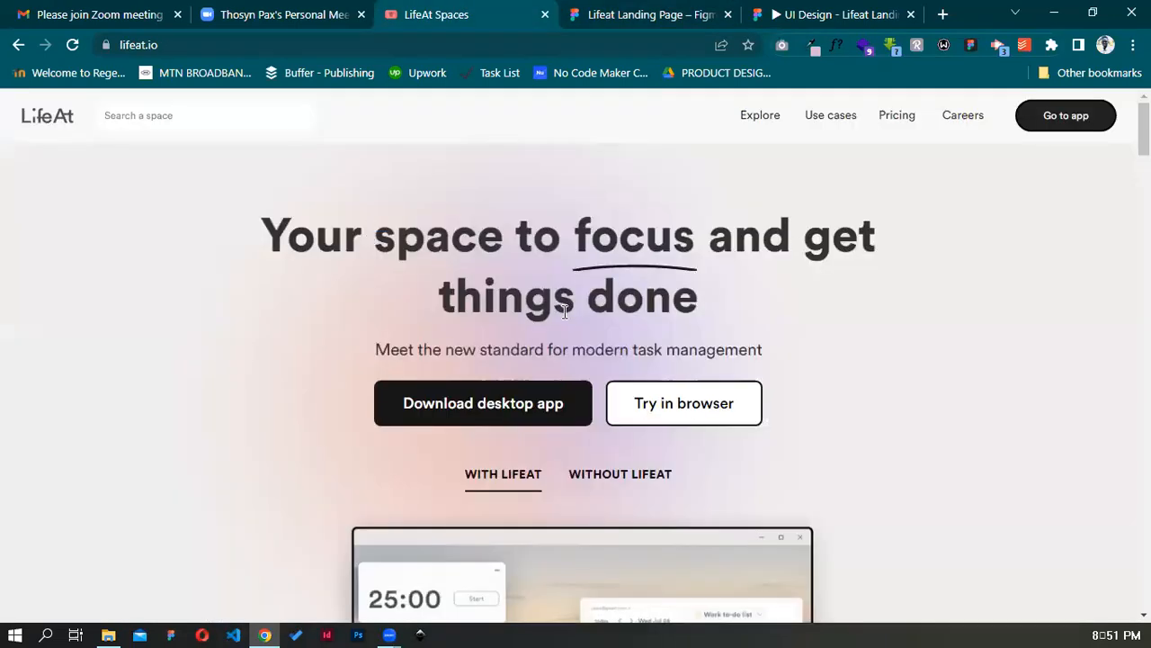
key(ctrl+Tab)
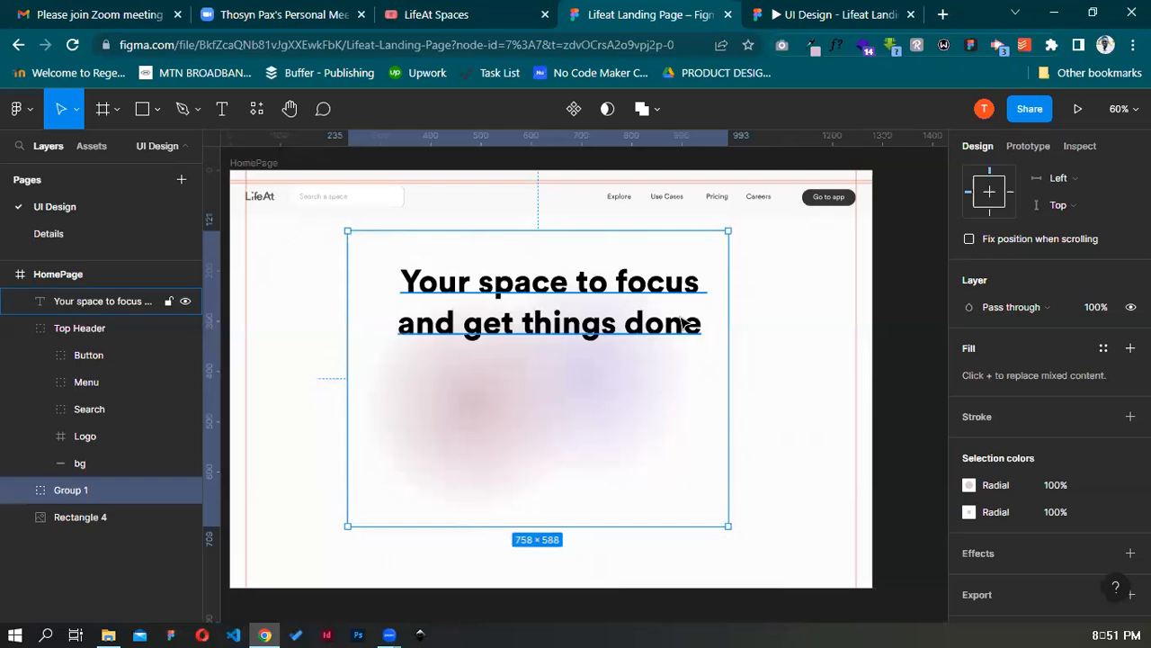
double_click(524, 328)
double_click(529, 322)
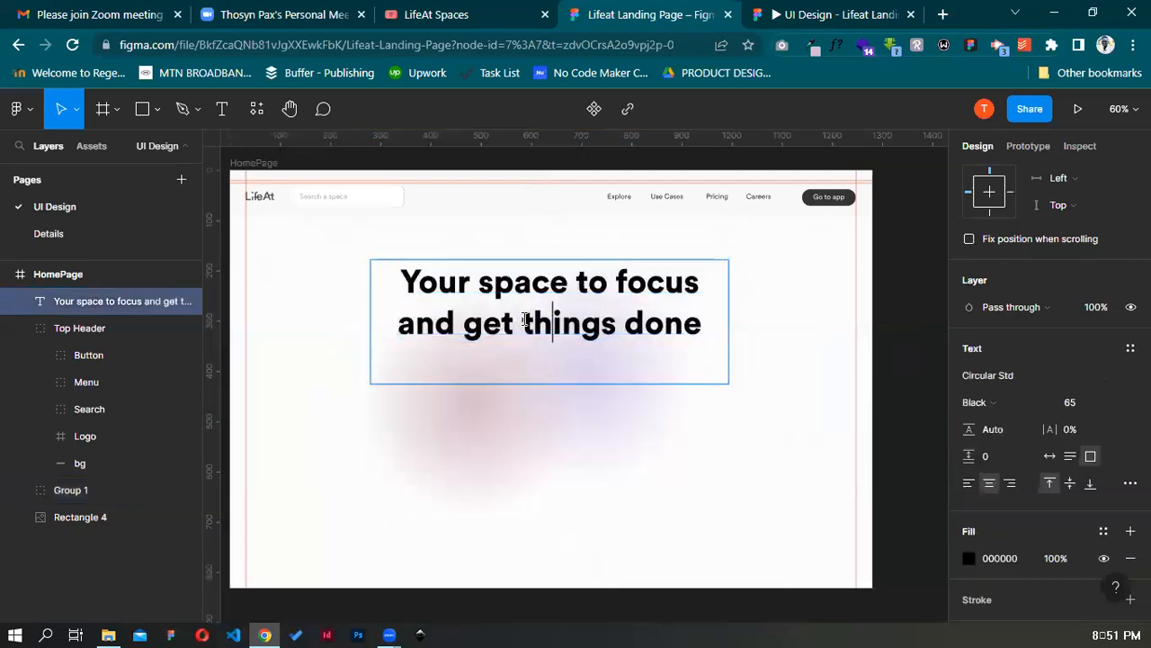
drag(529, 322, 702, 321)
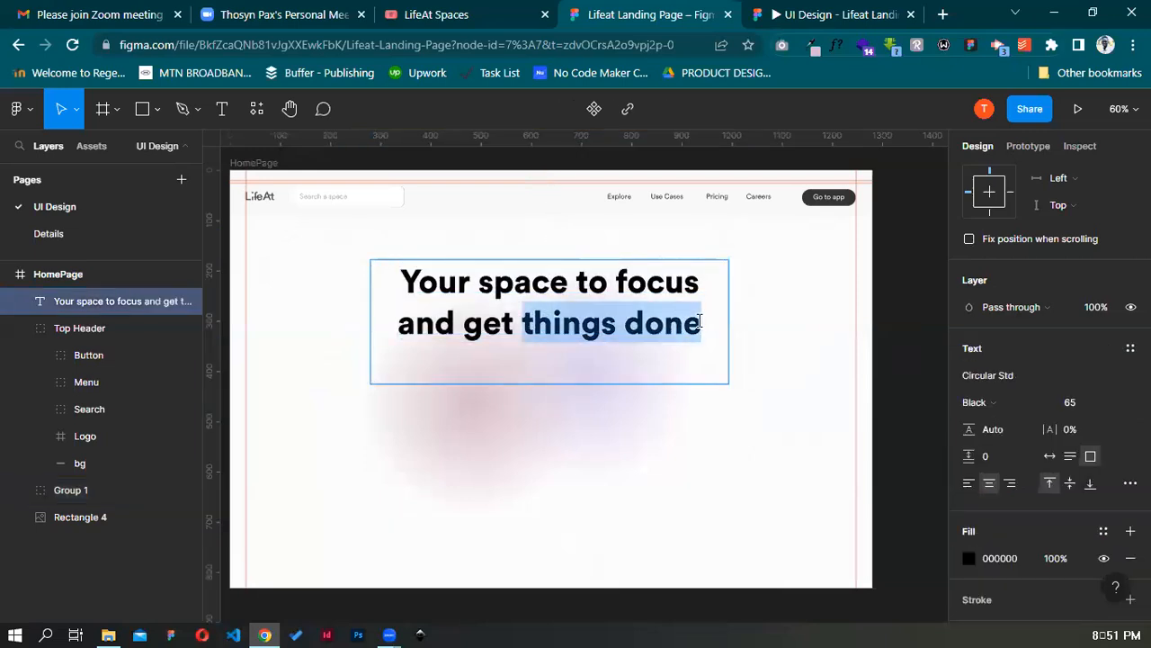
key(BackSpace)
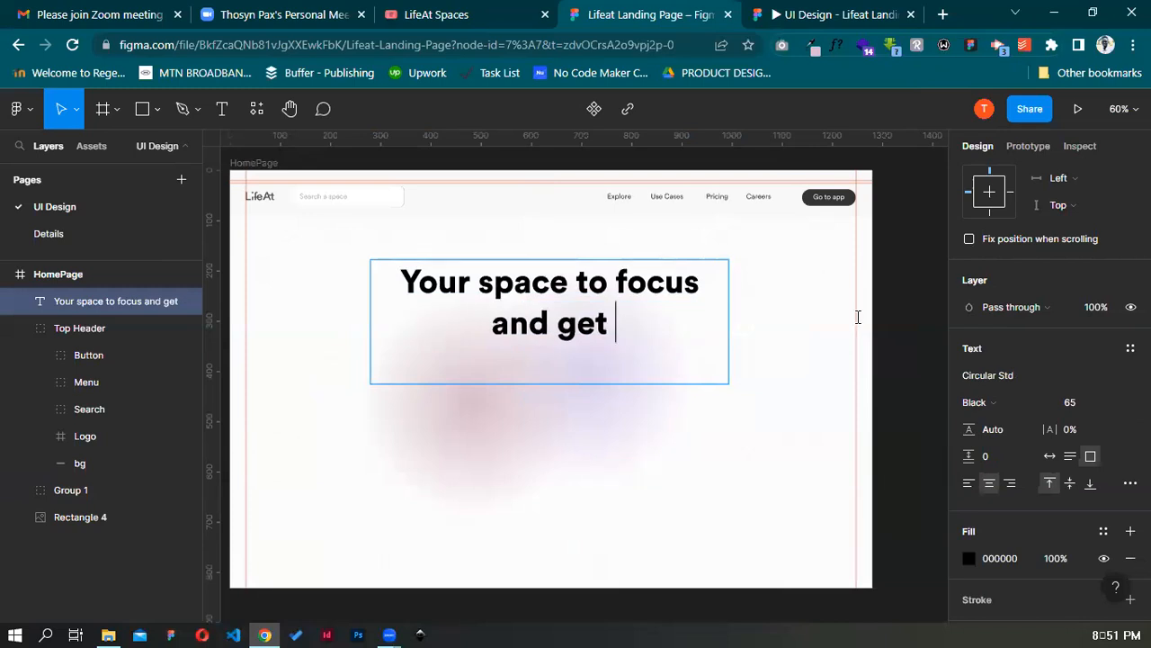
key(BackSpace)
key(Escape)
Set the shortened heading's font size to 50 and switch to the LifeAt website for comparison
click(1098, 402)
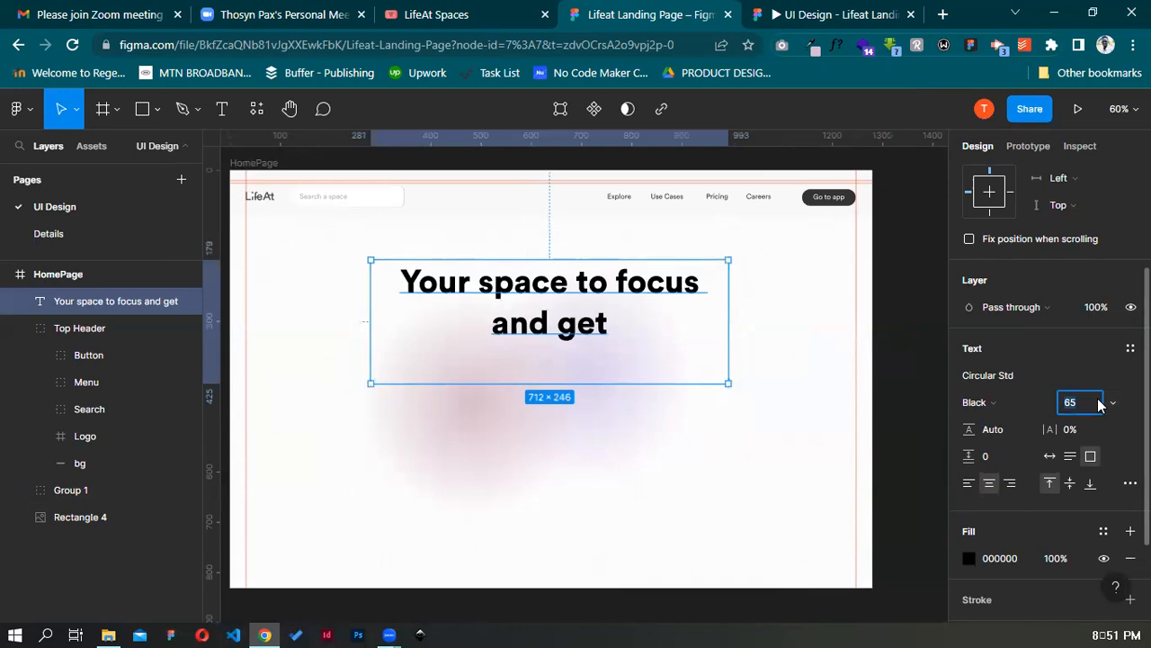
text(50)
key(Return)
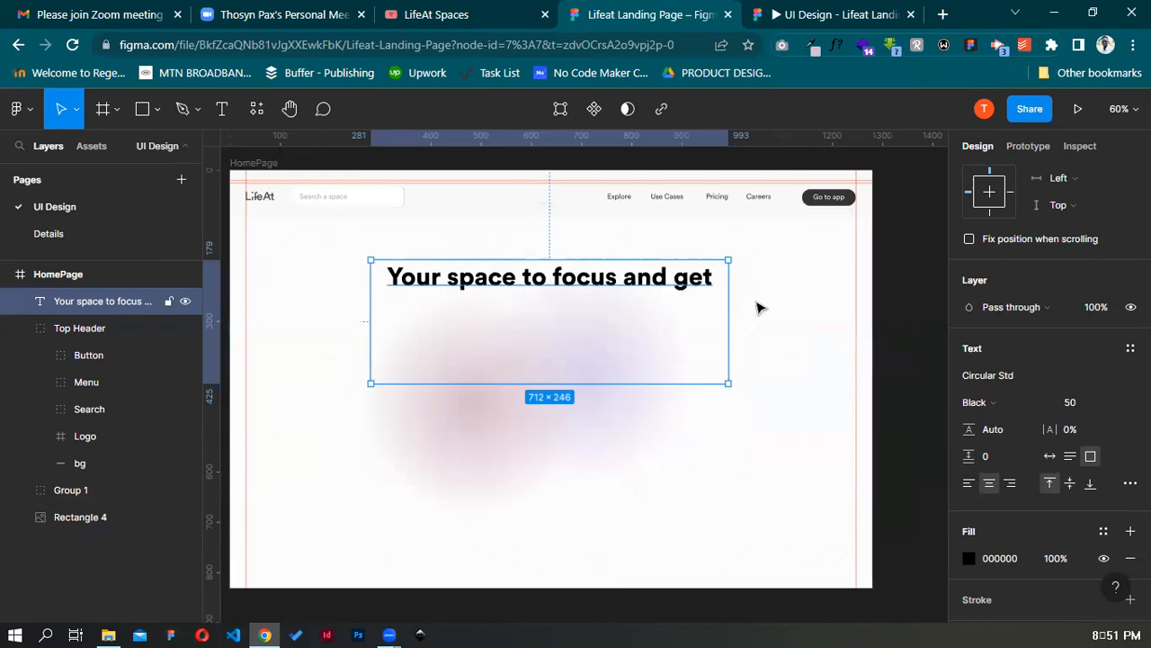
click(655, 282)
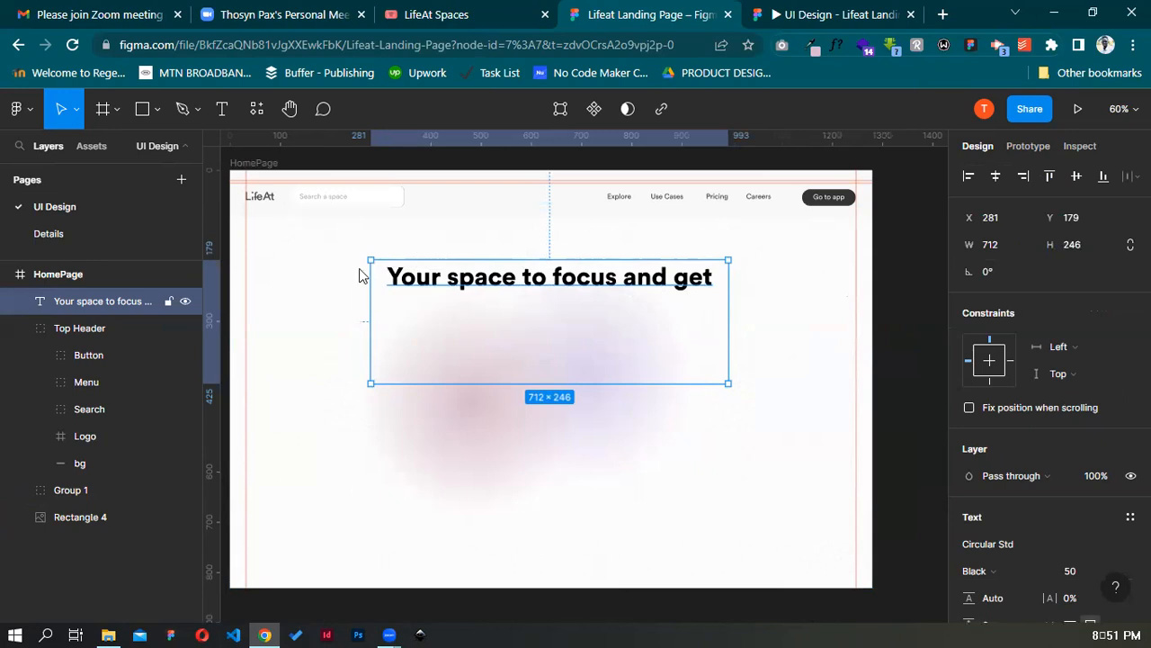
key(ctrl+shift+Tab)
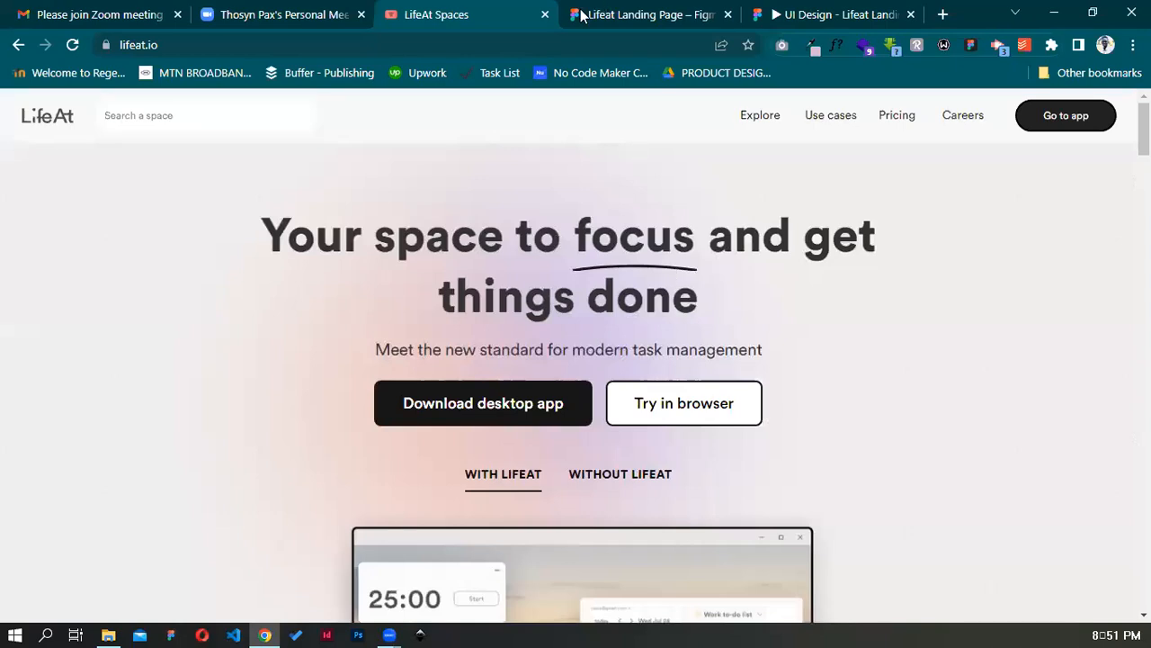
Return to the Figma design and add the text "Your" below the top header, above the gradient circles
key(ctrl+Tab)
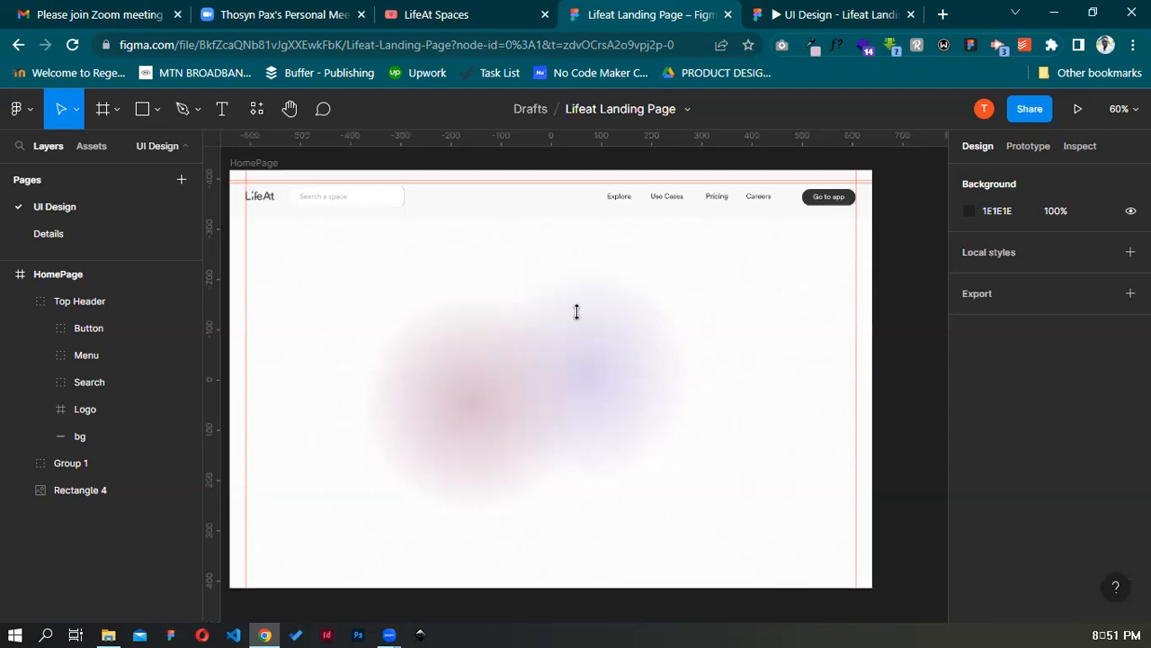
key(t)
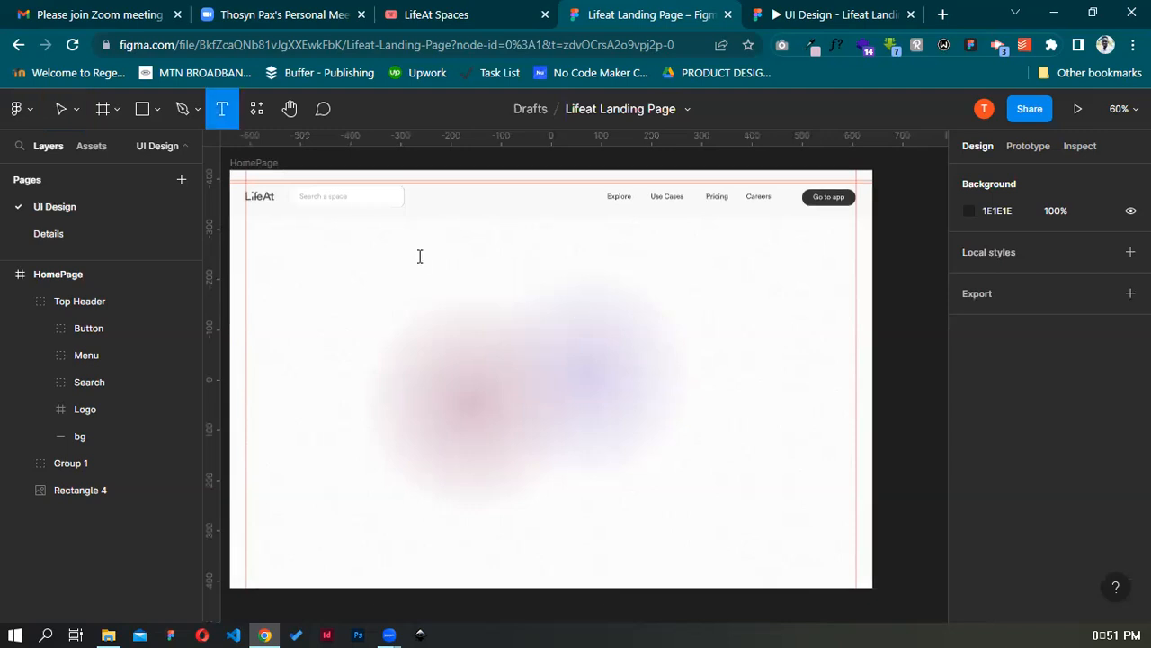
click(419, 256)
text(Your)
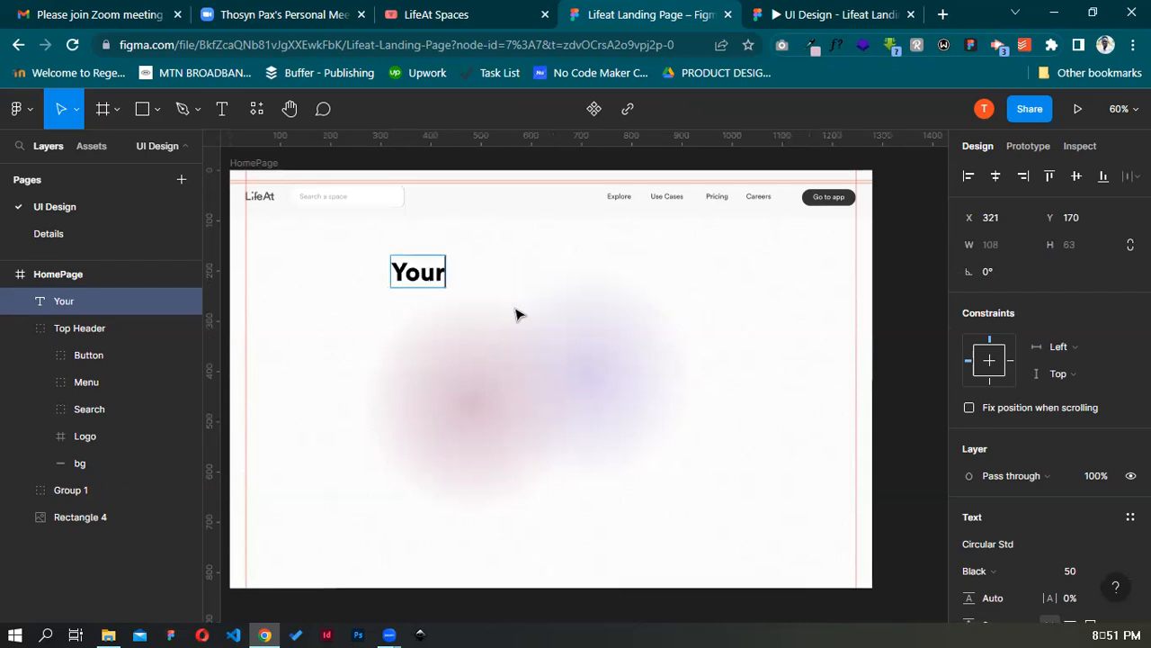
key(Escape)
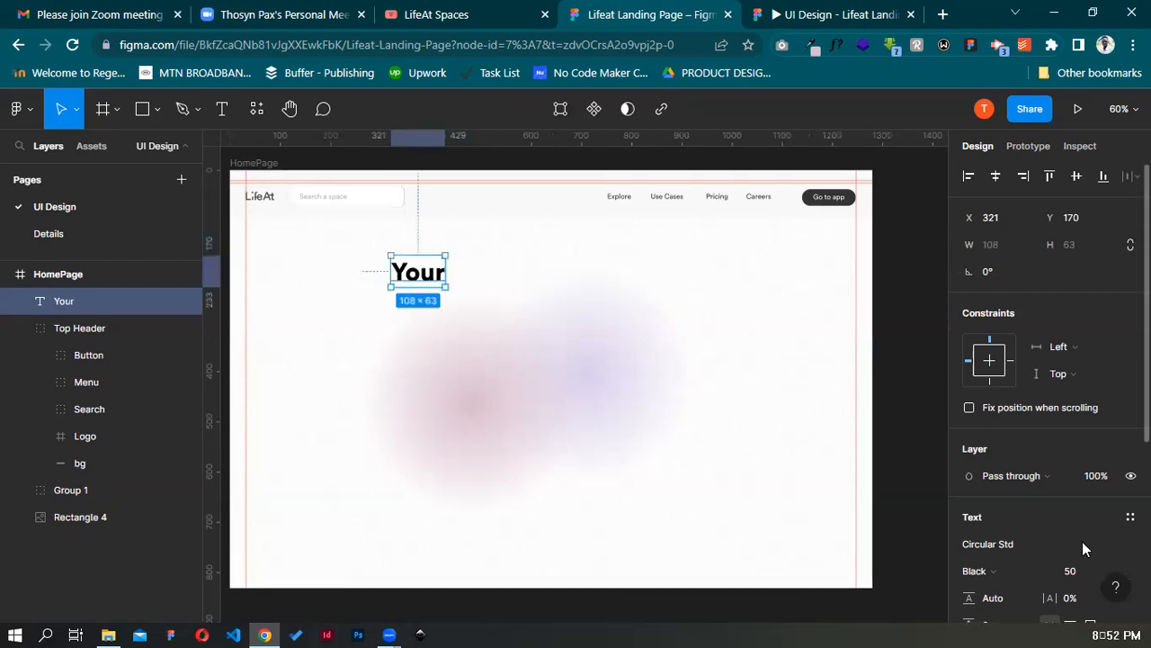
Set the "Your" text's font size to 96
scroll(1101, 385, down, 2)
click(1117, 402)
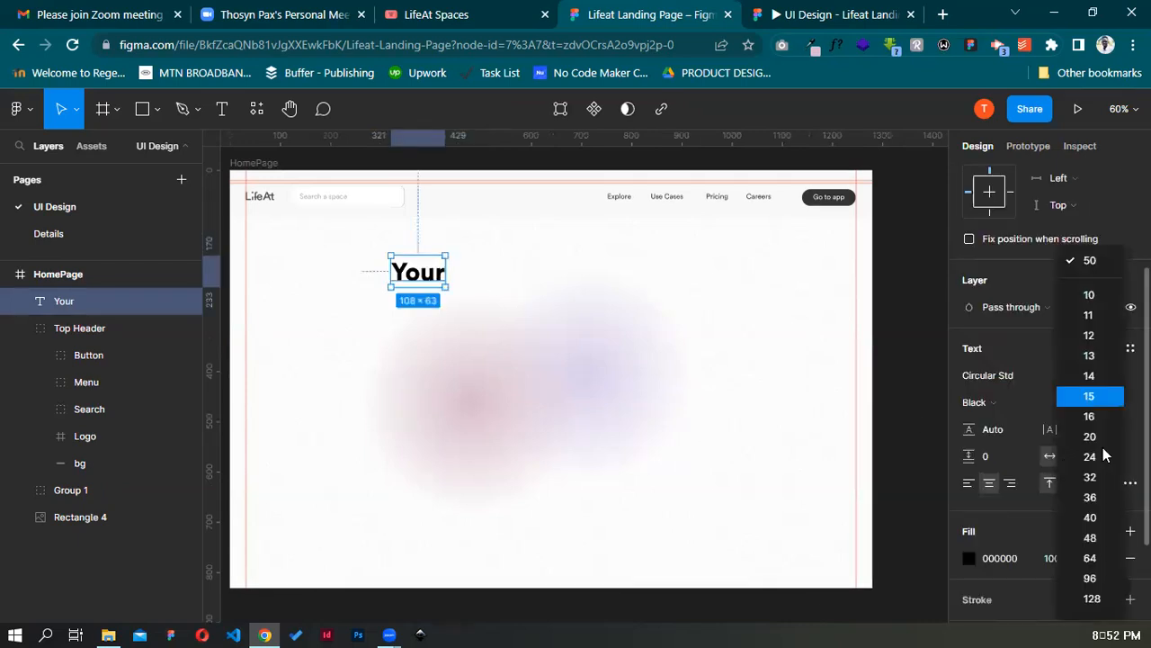
click(1090, 577)
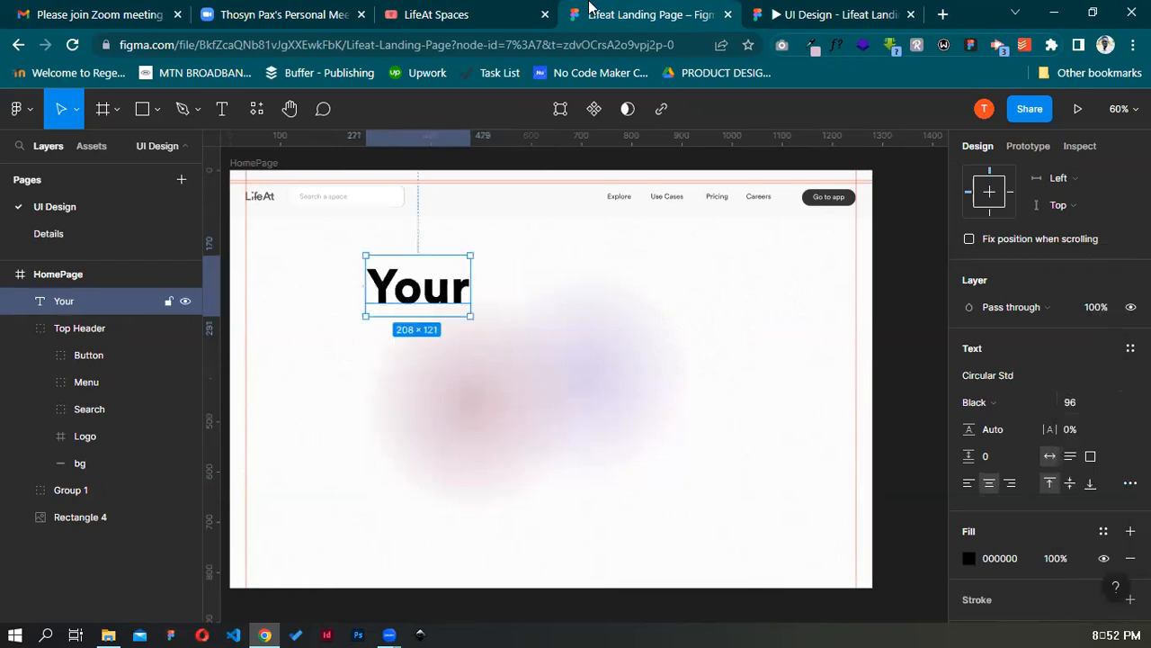
Set the "Your" text's font size to 85 and compare it with the heading on the LifeAt website
click(1082, 402)
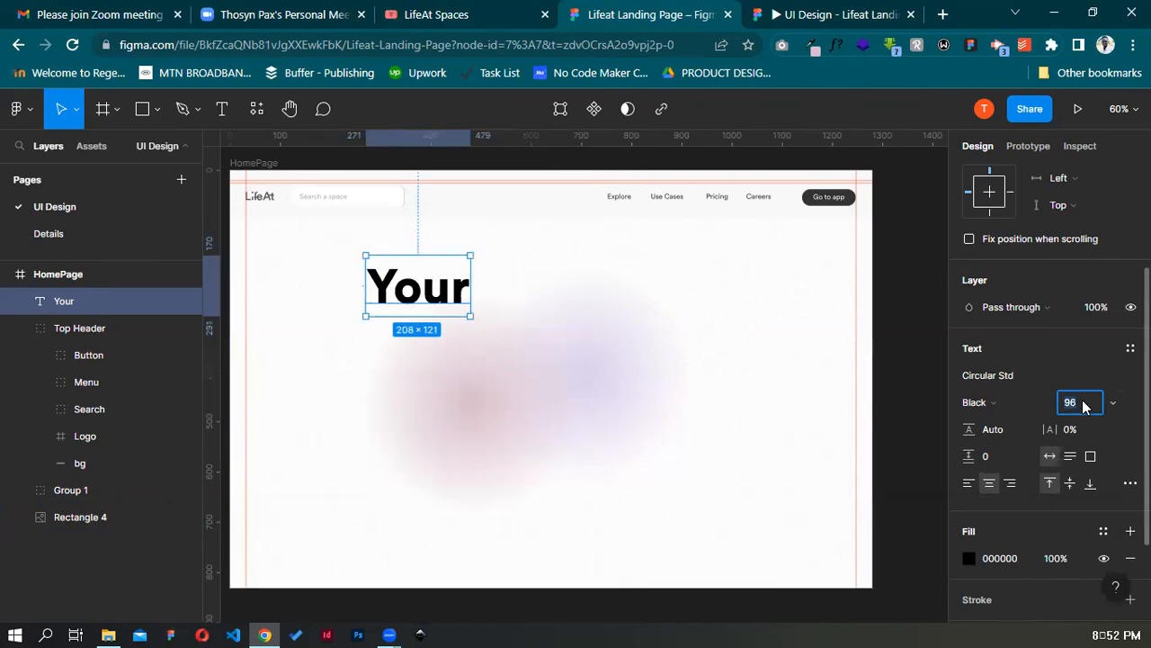
text(85)
key(Return)
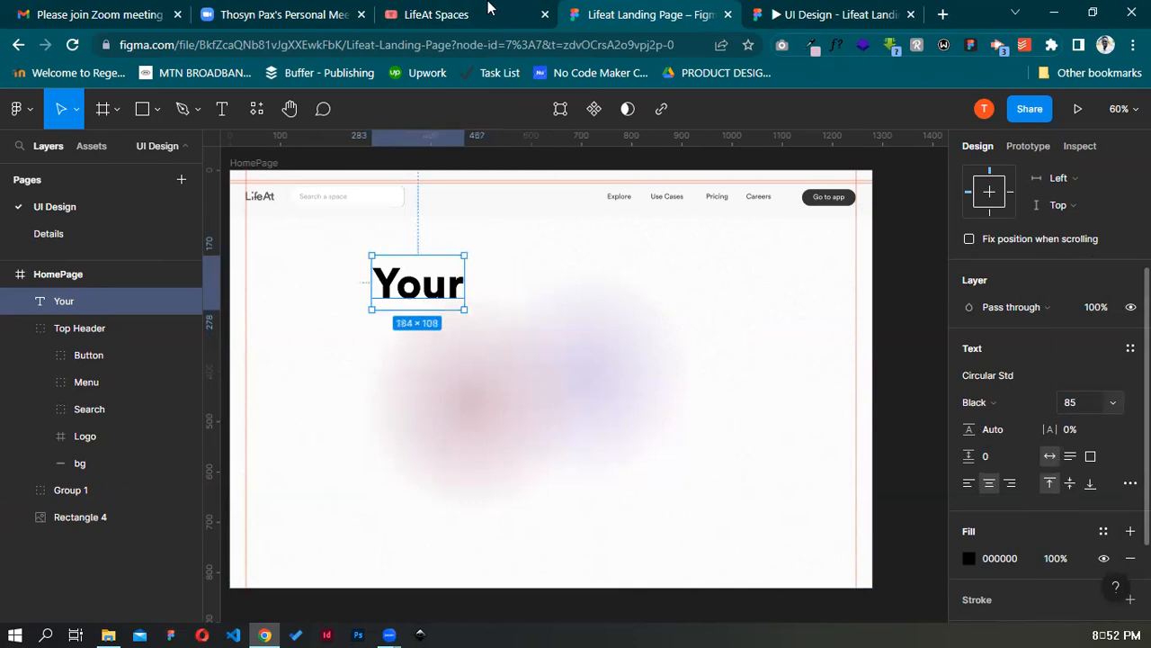
key(ctrl+shift+Tab)
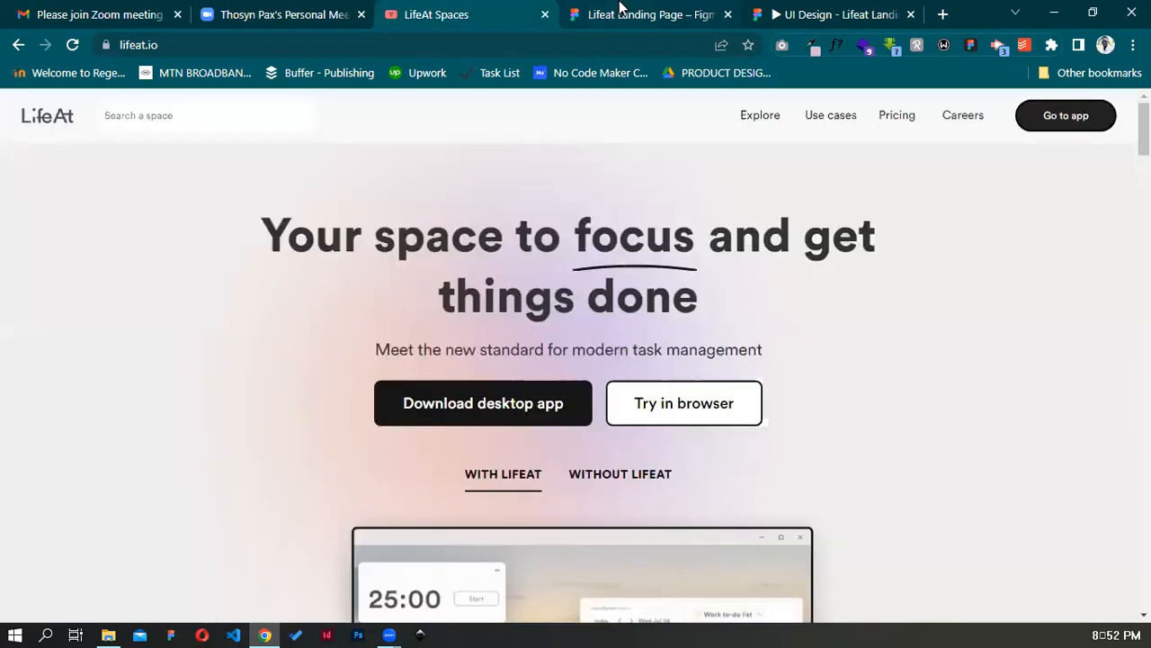
click(619, 9)
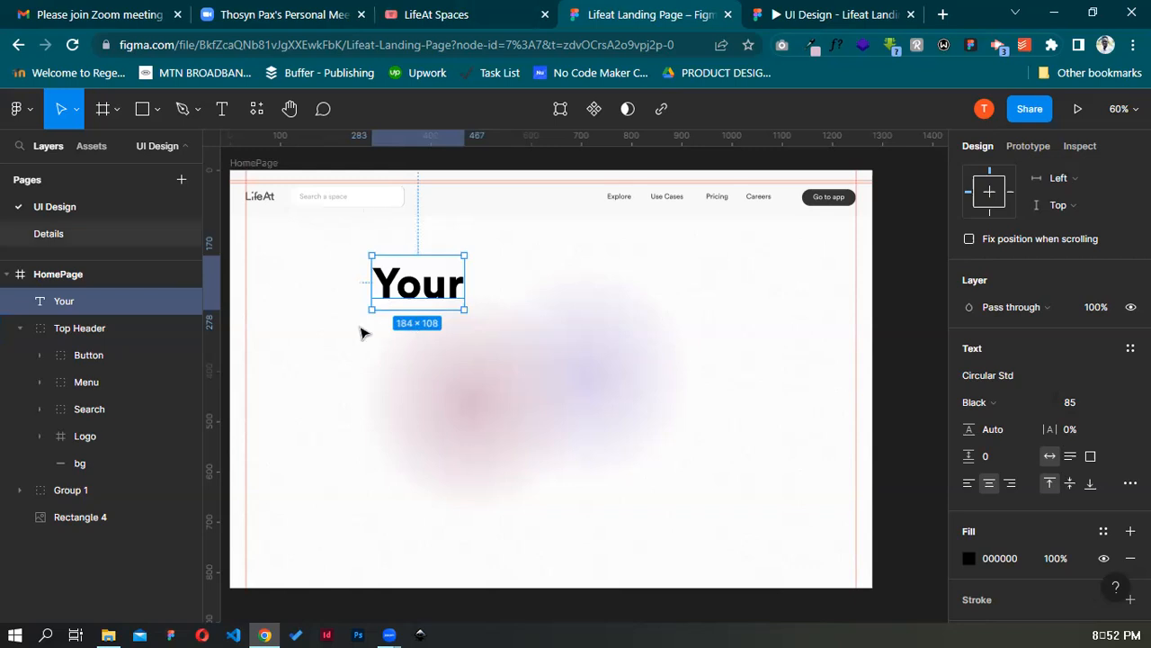
Copy the fill 161616 from its swatch on the Details page and apply it to the "Your" text
key(Page_Down)
click(352, 433)
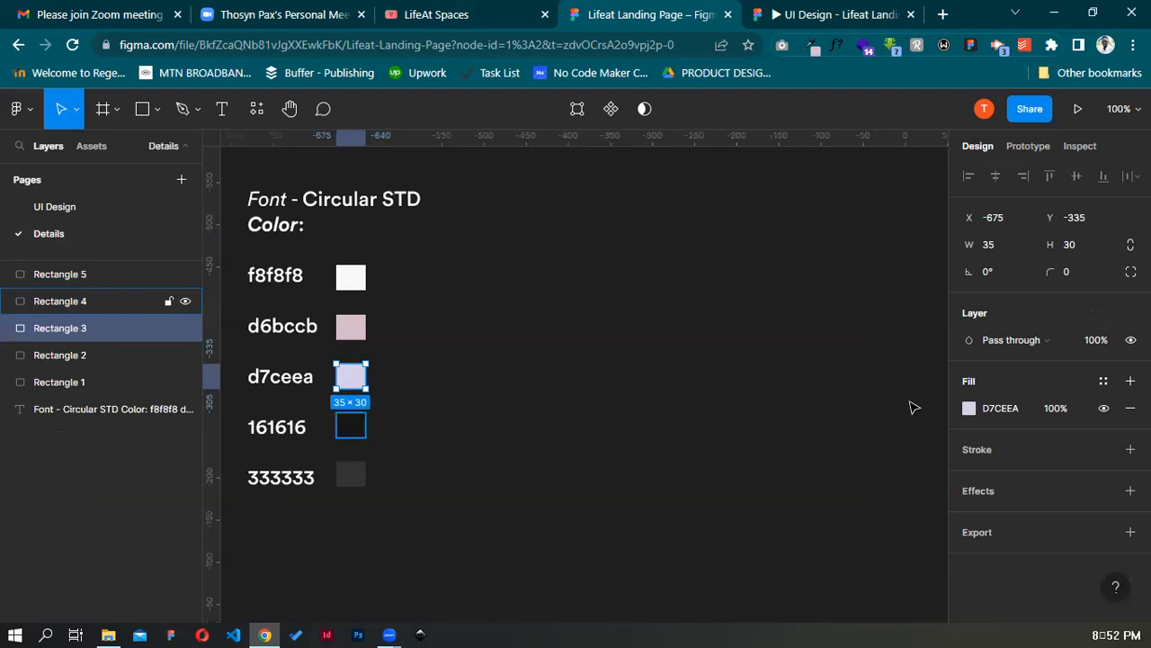
click(1008, 404)
key(ctrl+c)
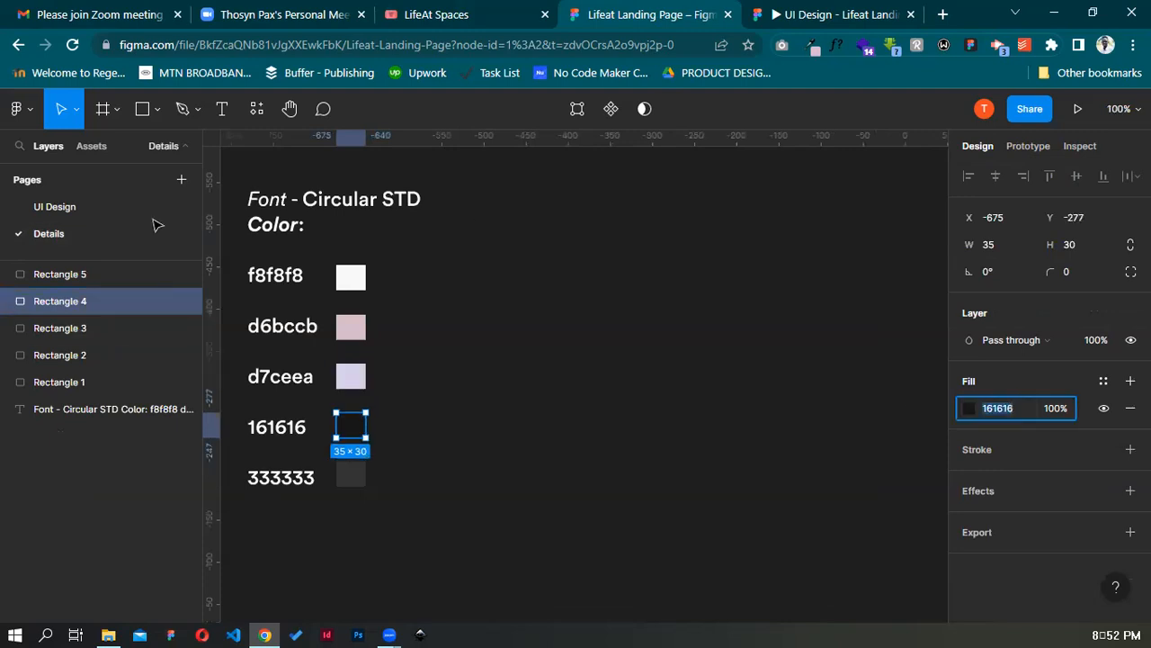
click(1013, 561)
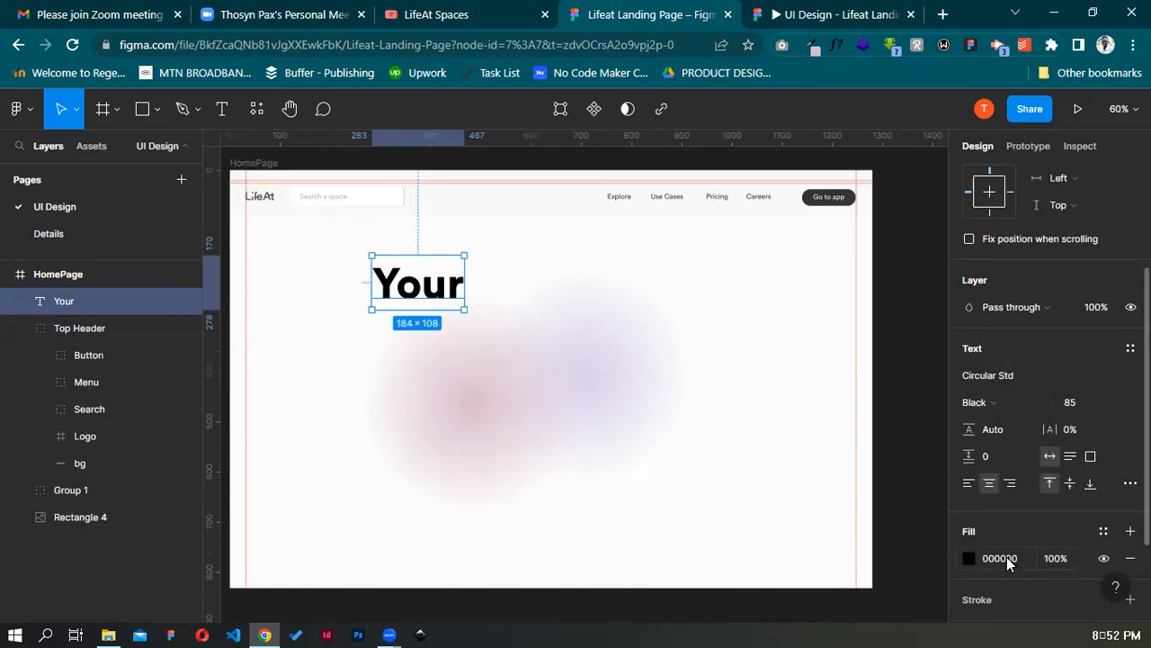
click(1008, 560)
key(ctrl+v)
key(Return)
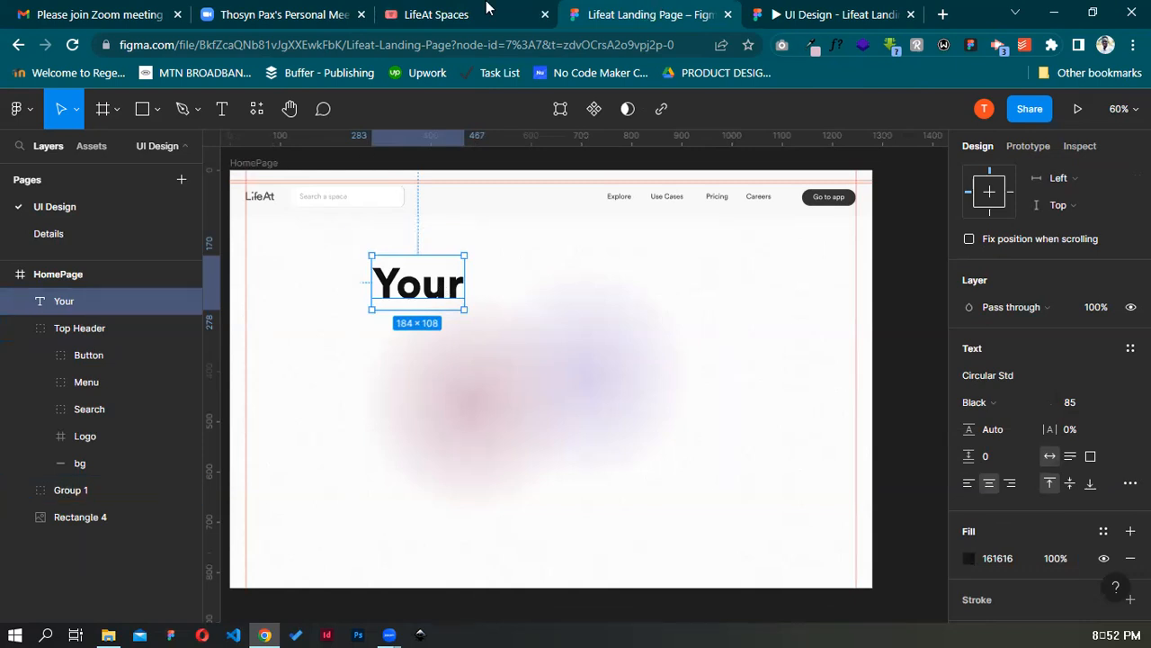
Compare the heading's position with the LifeAt website and move the "Your" text left to about X 262
key(ctrl+shift+Tab)
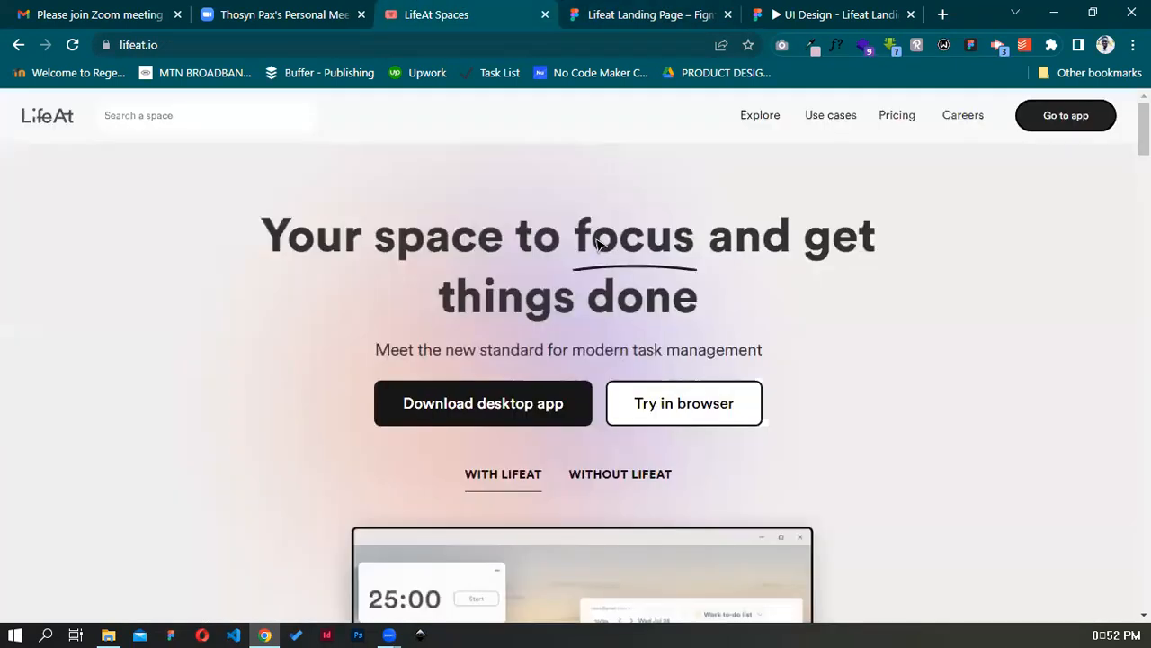
key(ctrl+Tab)
key(Left)
key(Left)
key(Left)
key(Left)
key(shift+Left)
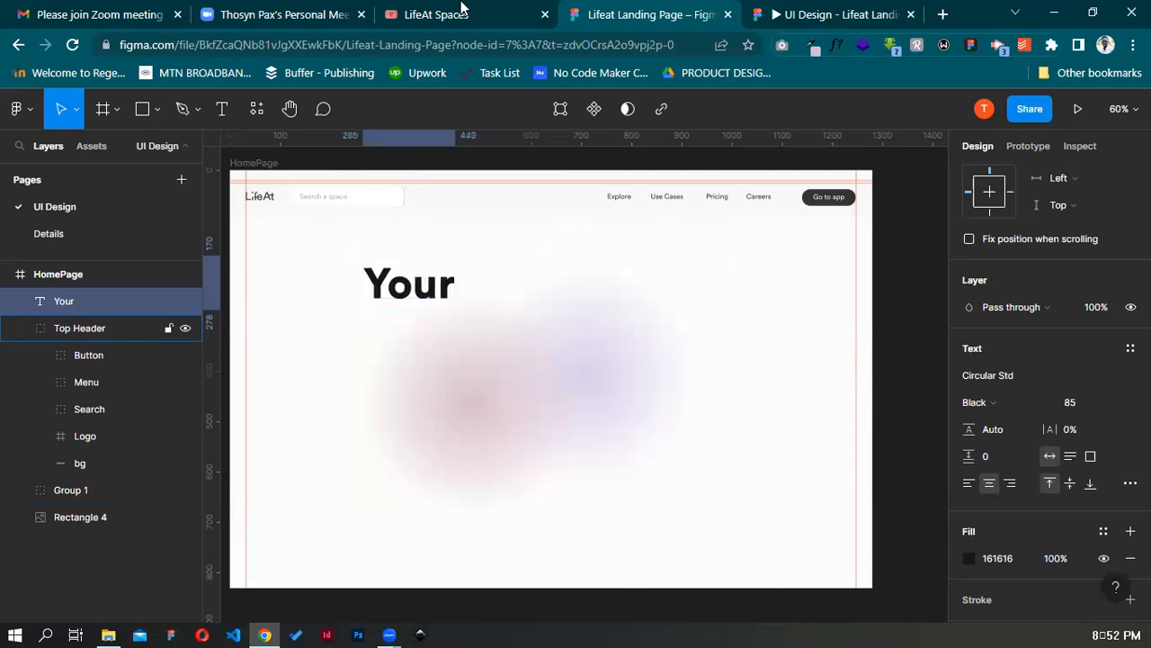
key(ctrl+shift+Tab)
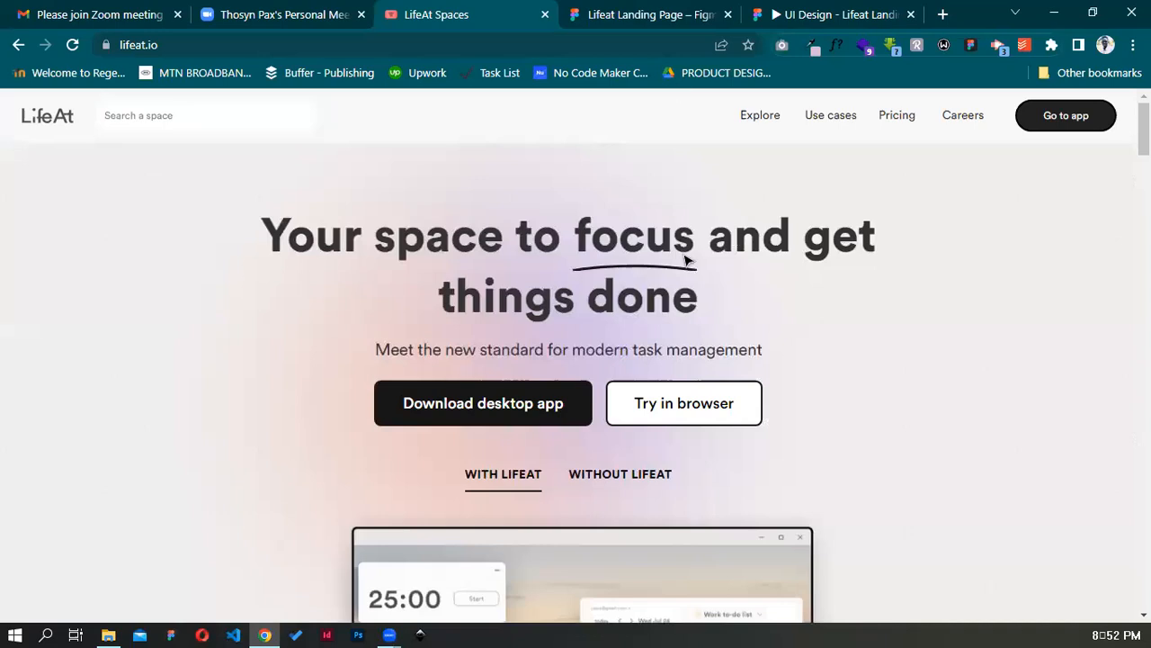
key(ctrl+Tab)
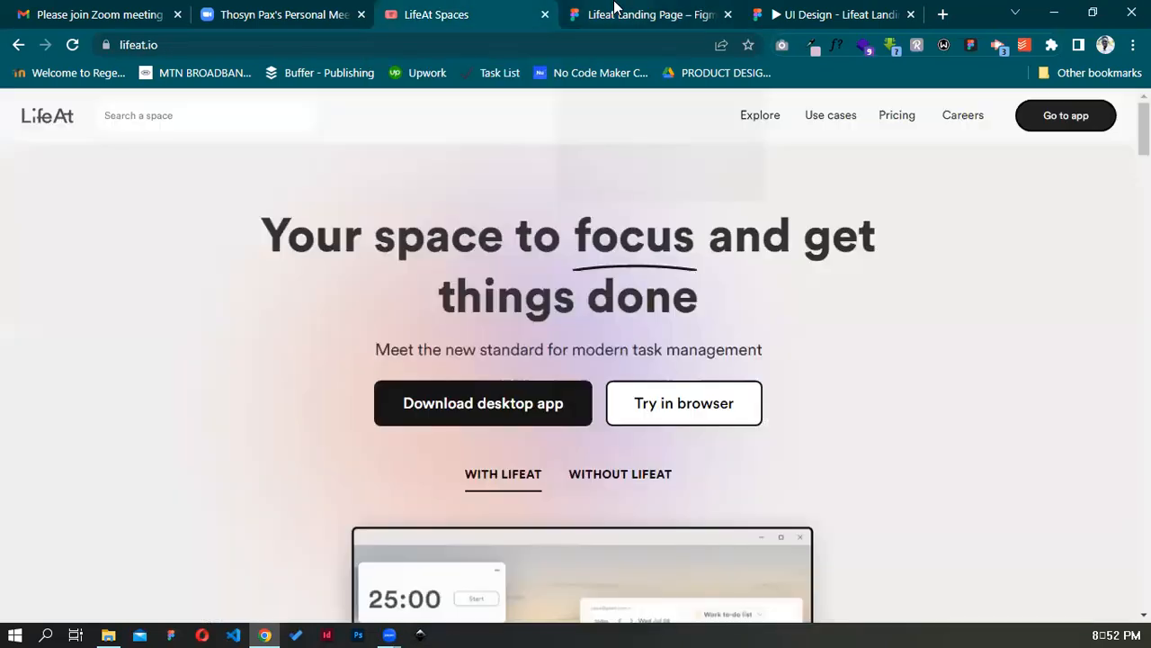
click(614, 7)
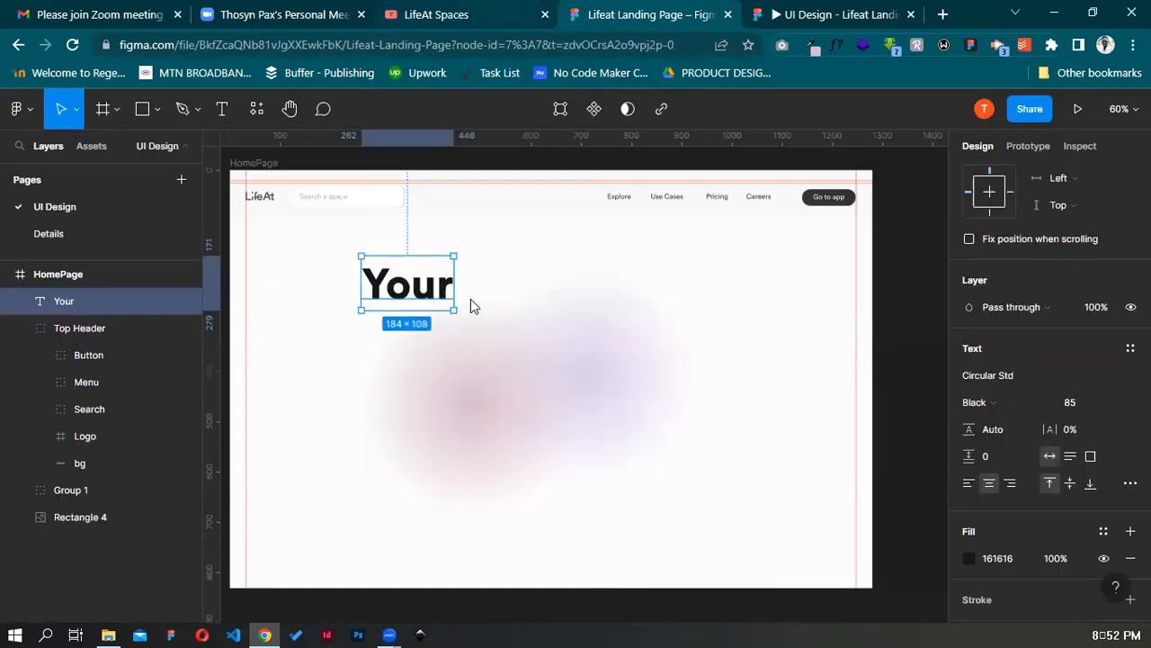
Check the website's heading again and shift the "Your" text further left to X 245
key(ctrl+shift+Tab)
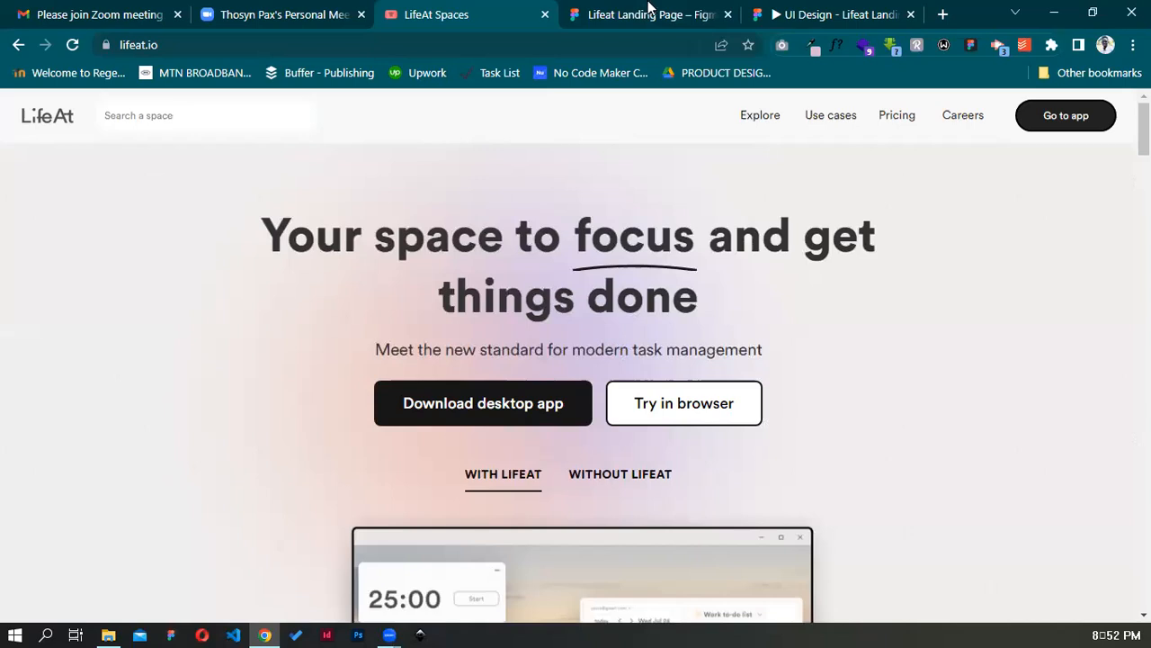
key(ctrl+Tab)
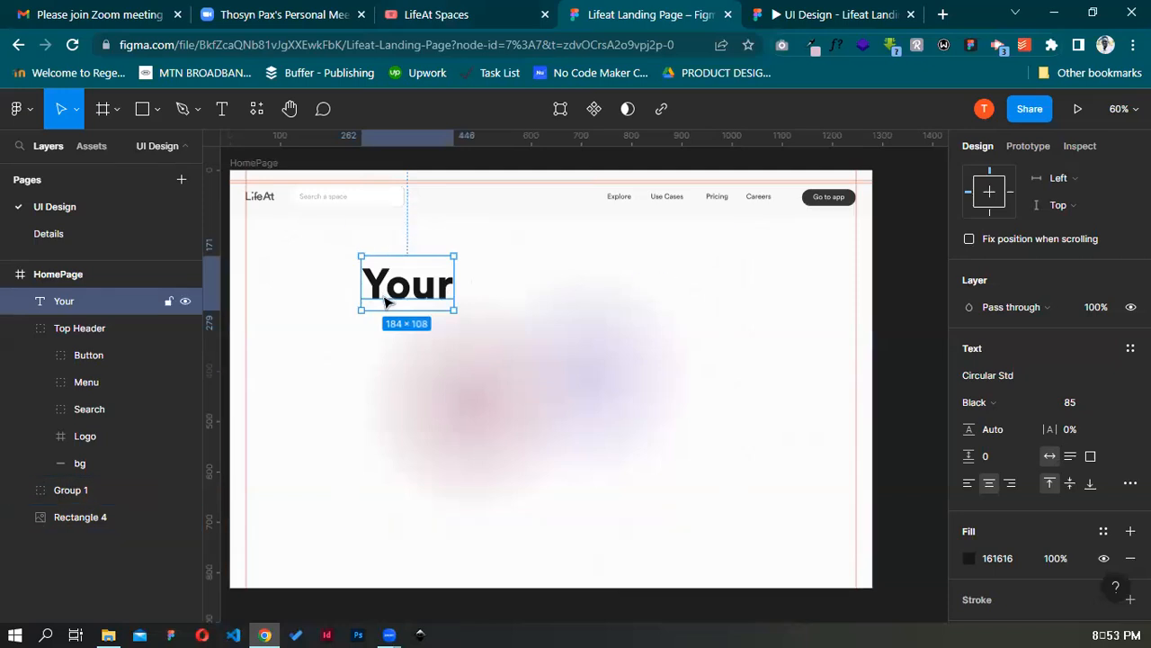
key(Left)
key(Left)
key(Left)
key(Left)
key(Left)
key(Left)
key(Left)
key(Left)
key(Left)
key(Left)
key(Left)
key(Left)
key(Left)
key(Left)
key(Left)
key(Left)
key(Left)
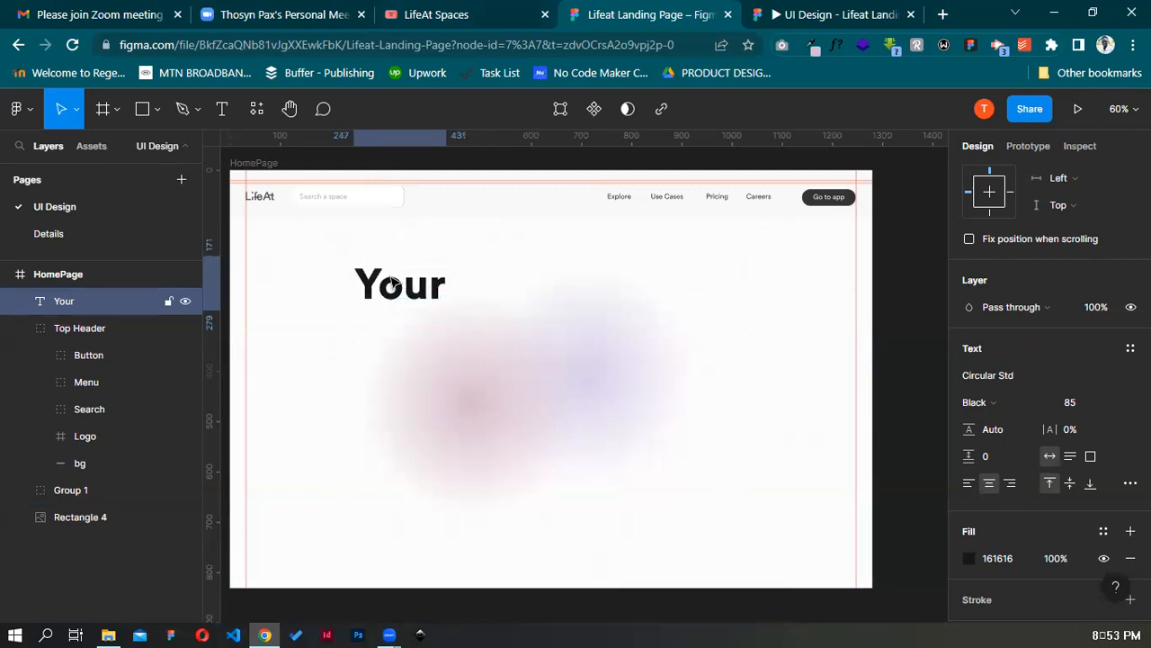
key(Left)
key(Left)
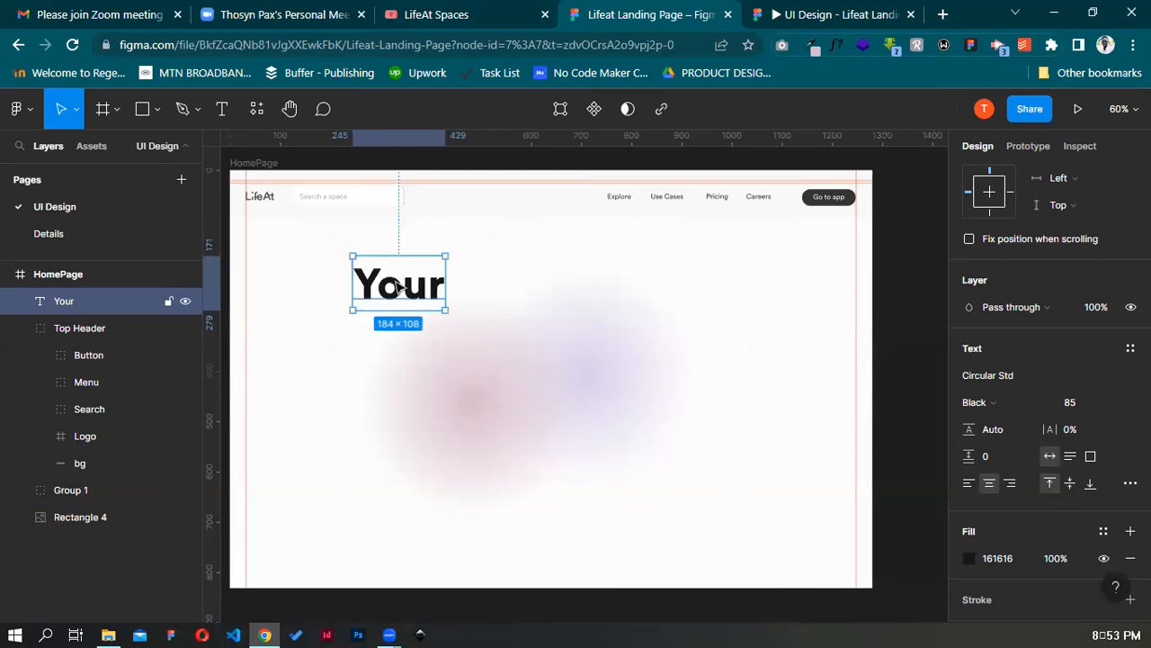
Duplicate the "Your" text and place the copy on the same line, one word gap to the right of the original
key(ctrl+d)
key(shift+Right)
key(shift+Right)
key(shift+Right)
key(shift+Right)
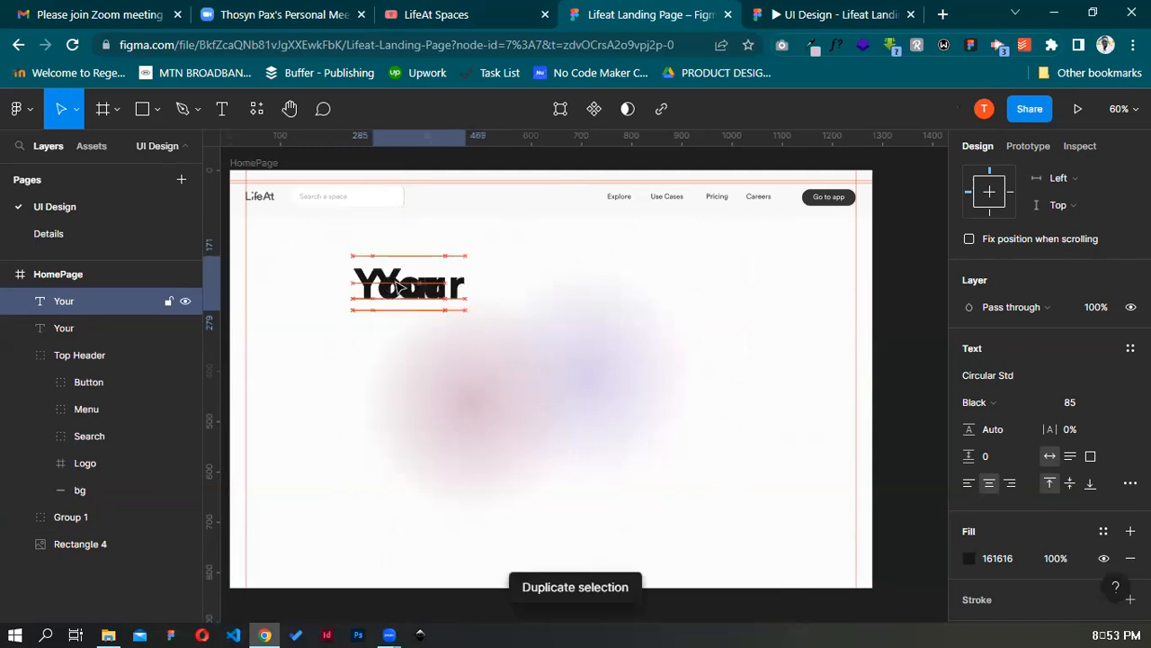
key(shift+Right)
key(shift+Right)
key(shift+Right)
key(shift+Right)
key(shift+Right)
key(shift+Right)
key(shift+Right)
key(shift+Right)
key(shift+Right)
key(shift+Right)
key(shift+Right)
key(shift+Right)
key(shift+Right)
key(shift+Right)
key(shift+Right)
key(shift+Right)
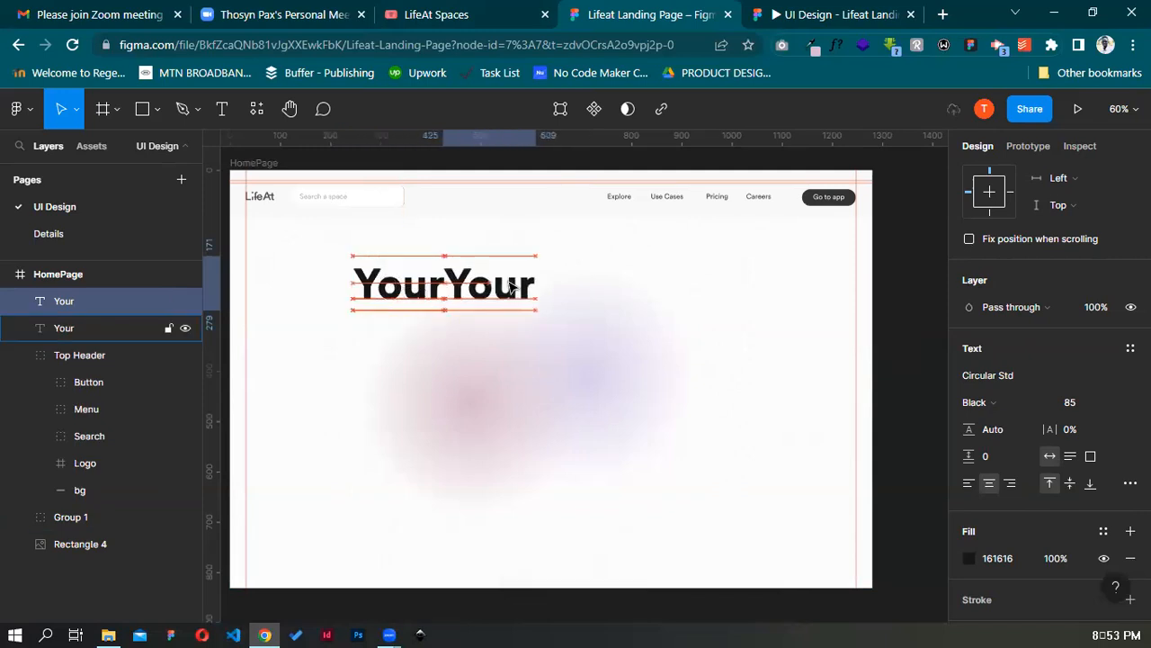
Change the duplicated word's text to lowercase "space"
double_click(506, 285)
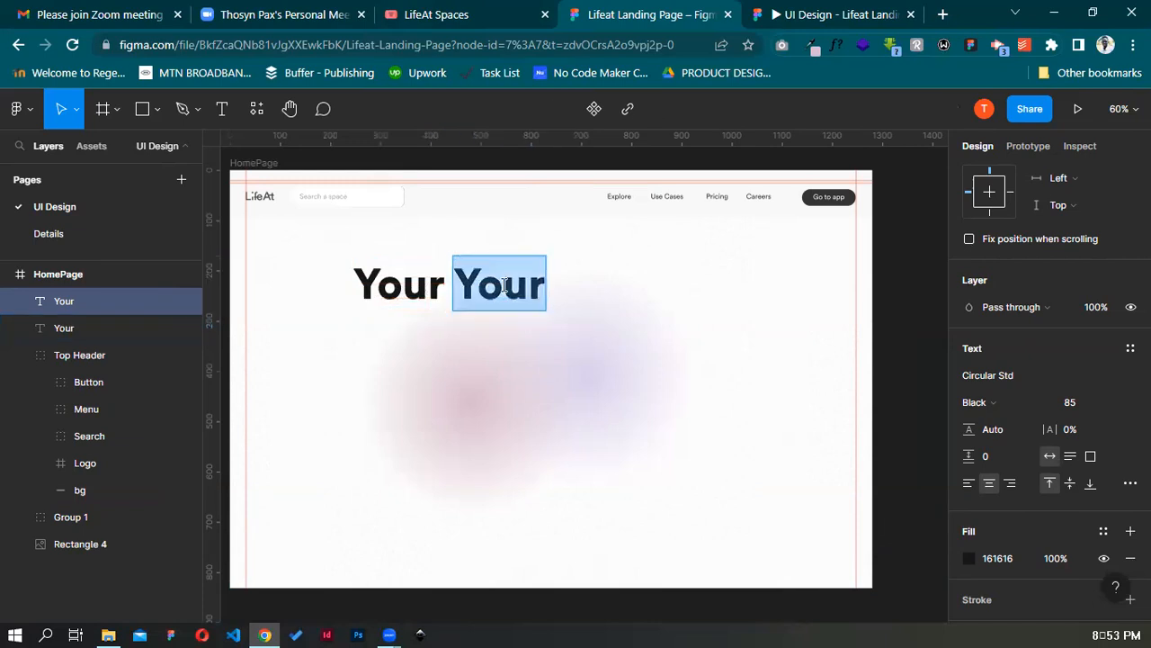
text(Space)
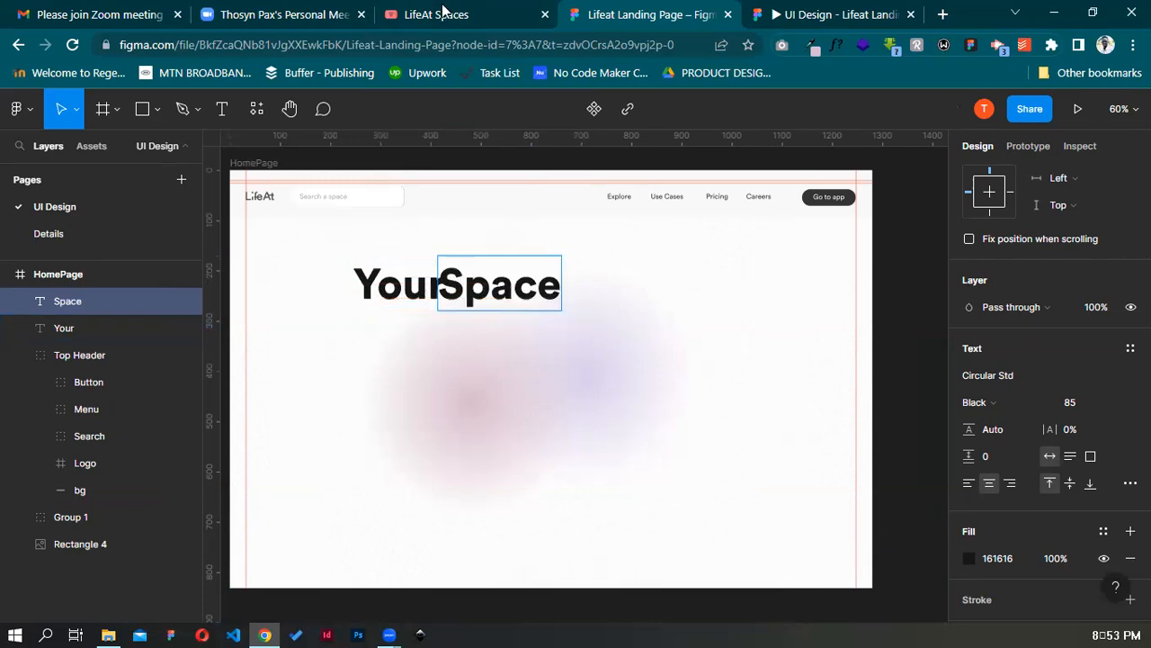
click(468, 289)
key(BackSpace)
text(s)
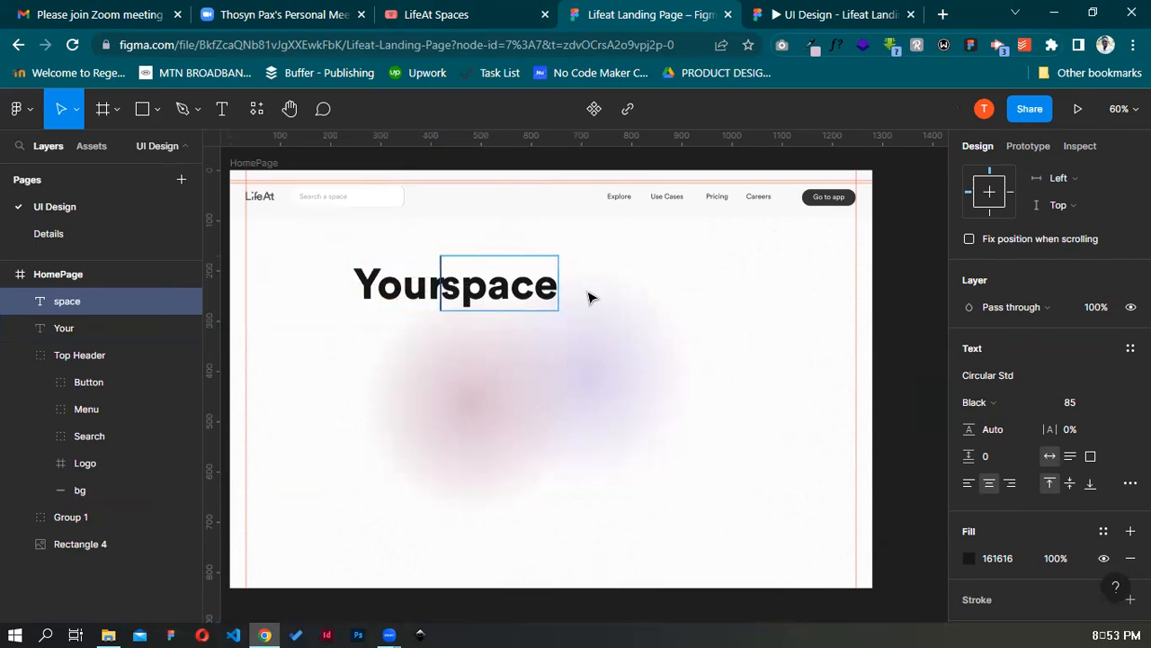
key(Escape)
Move the word "space" along the line to X 450, leaving a word gap after "Your"
key(shift+Right)
key(shift+Right)
key(shift+Right)
key(shift+Right)
key(shift+Right)
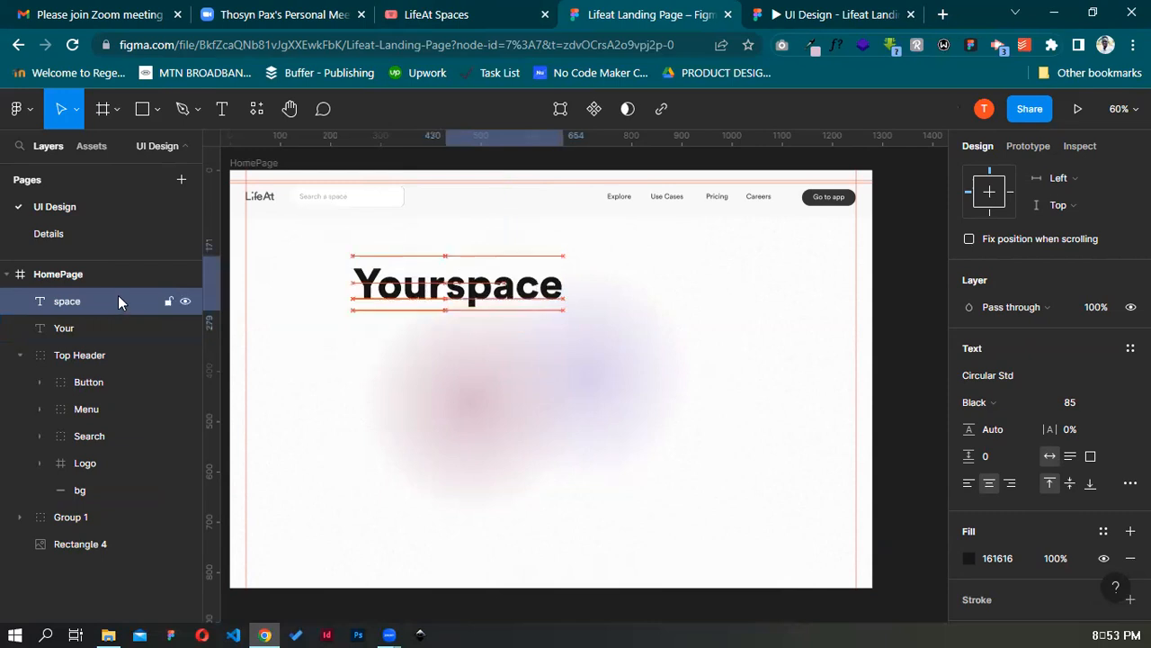
key(shift+Left)
key(shift+Down)
key(shift+Left)
key(shift+Up)
key(shift+Up)
key(shift+Down)
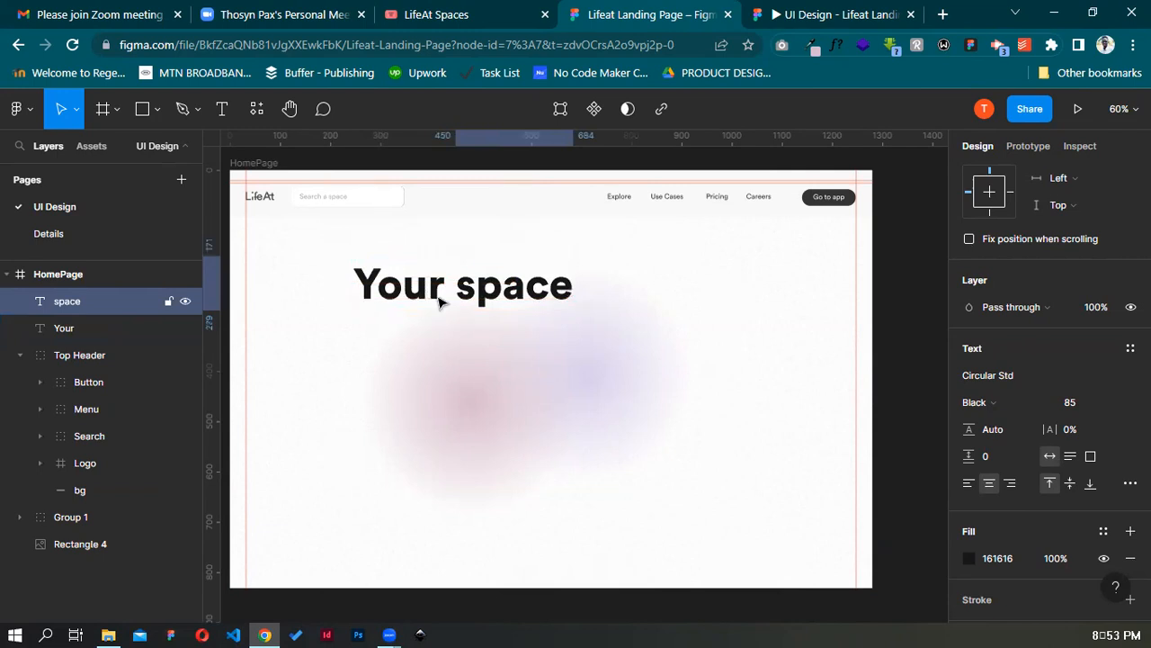
key(ctrl+d)
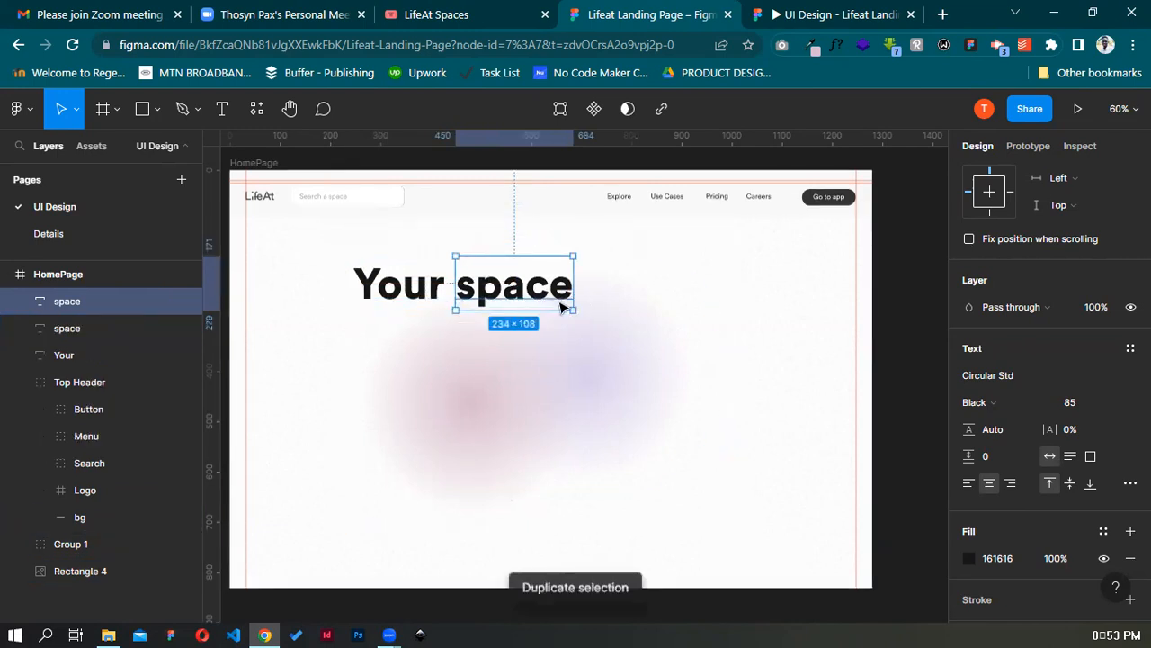
key(shift+Right)
key(shift+Right)
key(shift+Right)
key(shift+Right)
key(shift+Right)
key(shift+Right)
key(shift+Right)
key(shift+Right)
key(shift+Right)
key(shift+Right)
key(shift+Right)
key(shift+Right)
key(shift+Right)
key(shift+Right)
key(shift+Right)
key(shift+Right)
key(shift+Right)
key(shift+Right)
key(shift+Right)
key(shift+Right)
key(shift+Right)
key(shift+Right)
key(shift+Right)
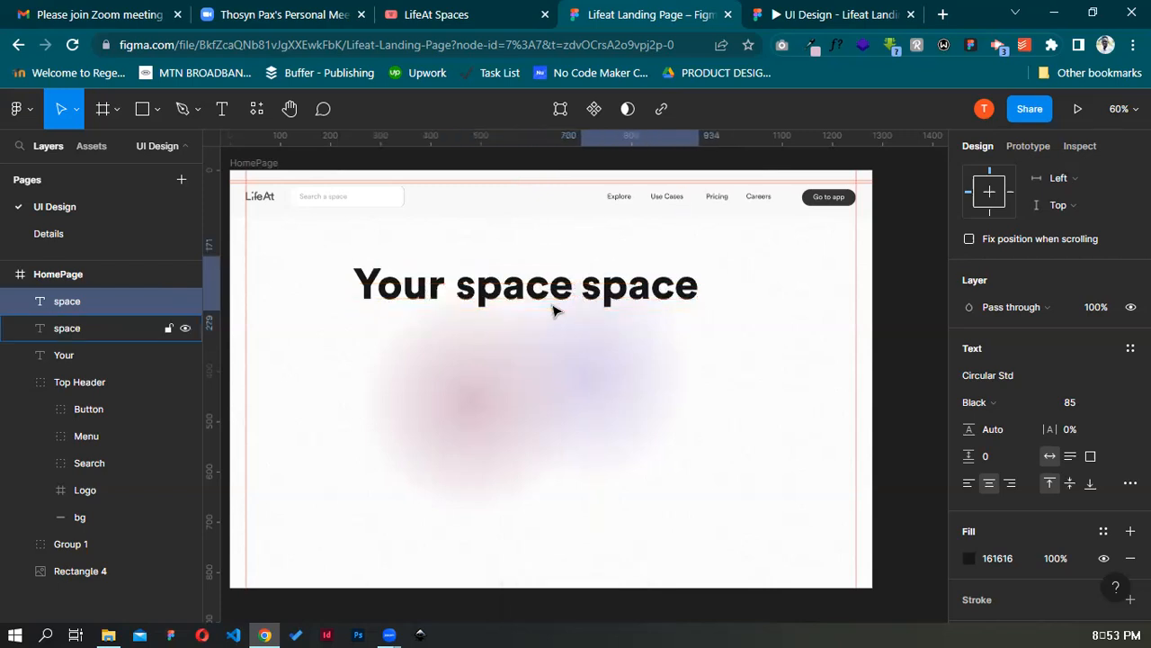
key(shift+Left)
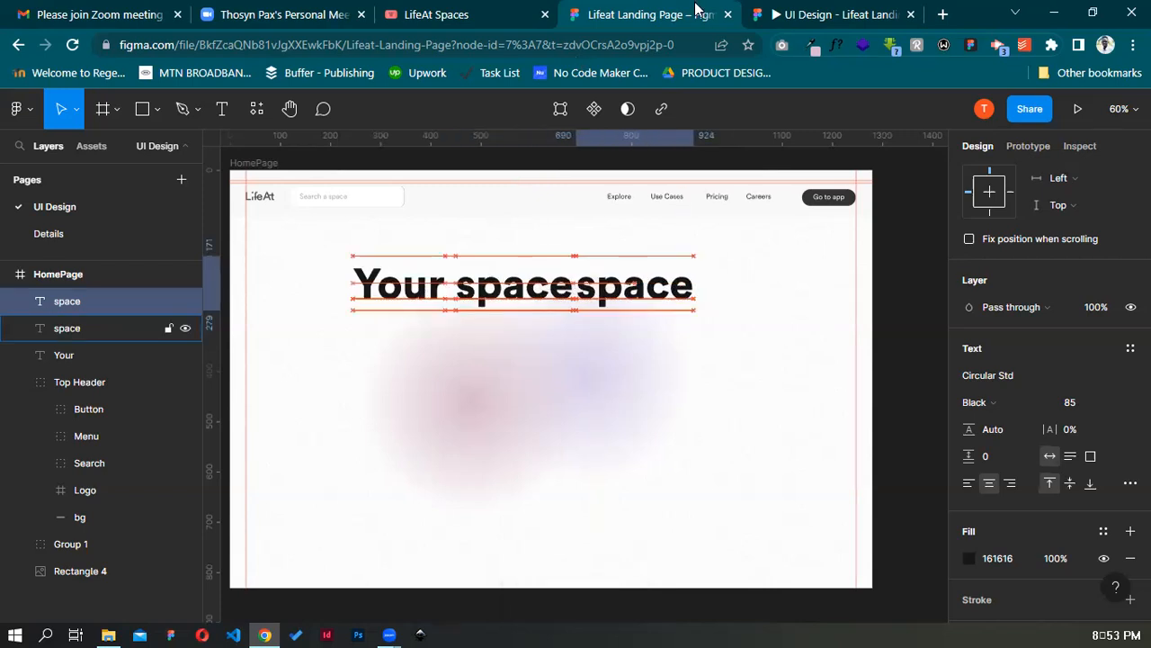
key(ctrl+shift+Tab)
key(ctrl+Tab)
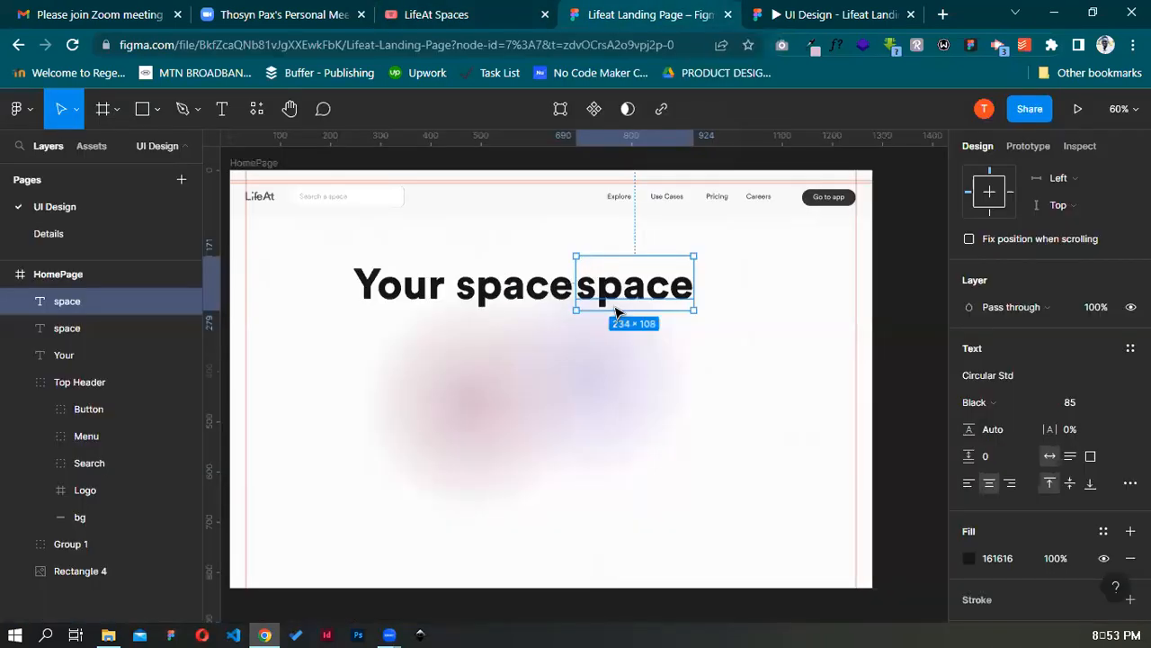
key(Delete)
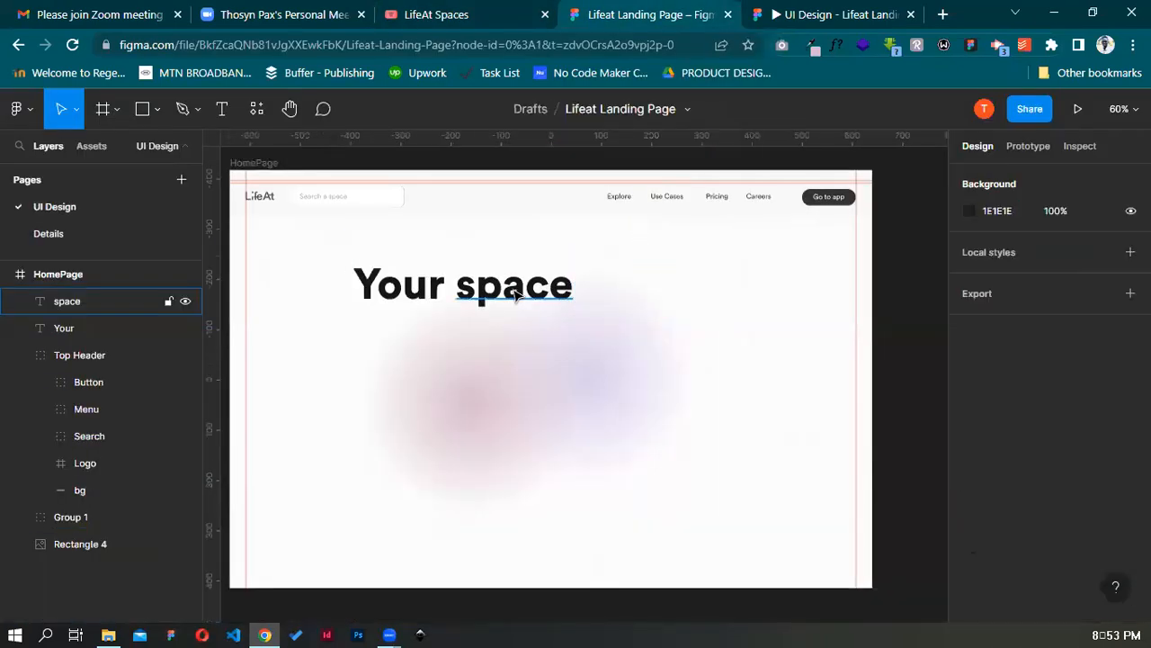
Copy the full heading from the LifeAt website, remove the separate "space" text, and replace the "Your" text with the copied heading
click(437, 14)
drag(262, 236, 725, 294)
key(ctrl+c)
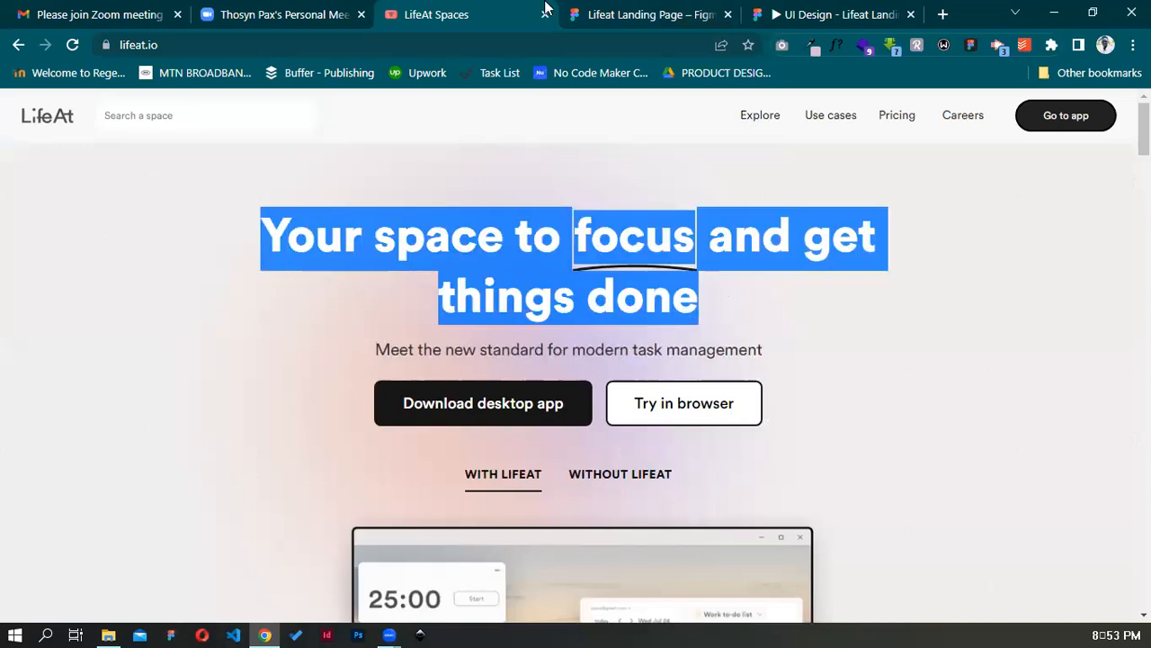
click(637, 14)
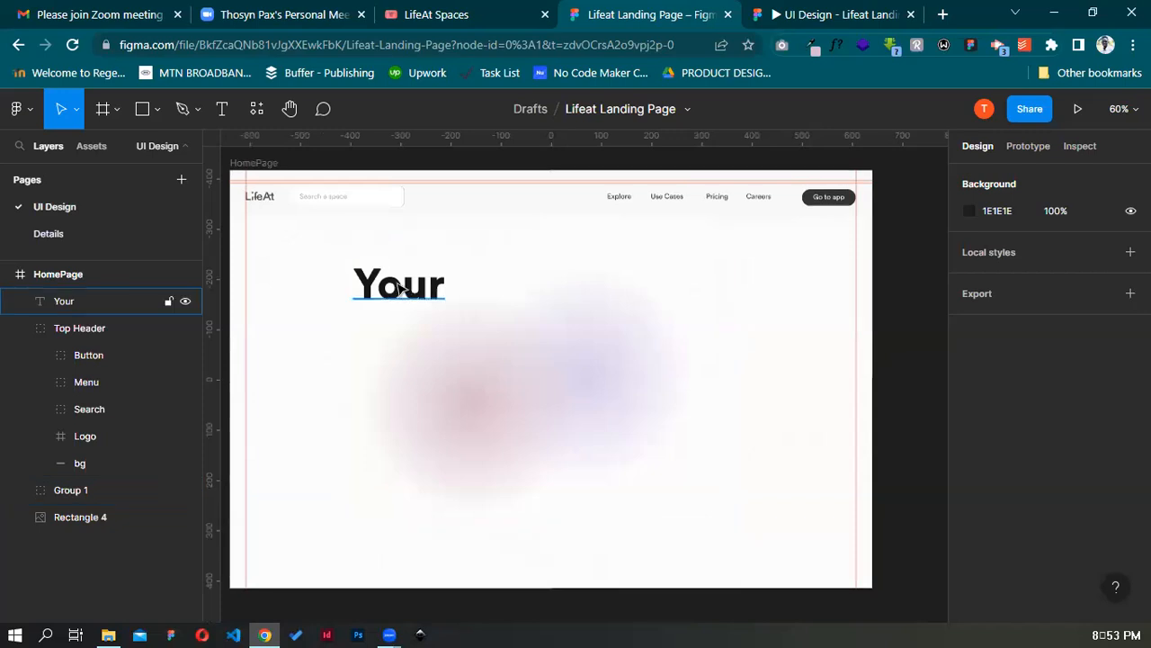
double_click(397, 284)
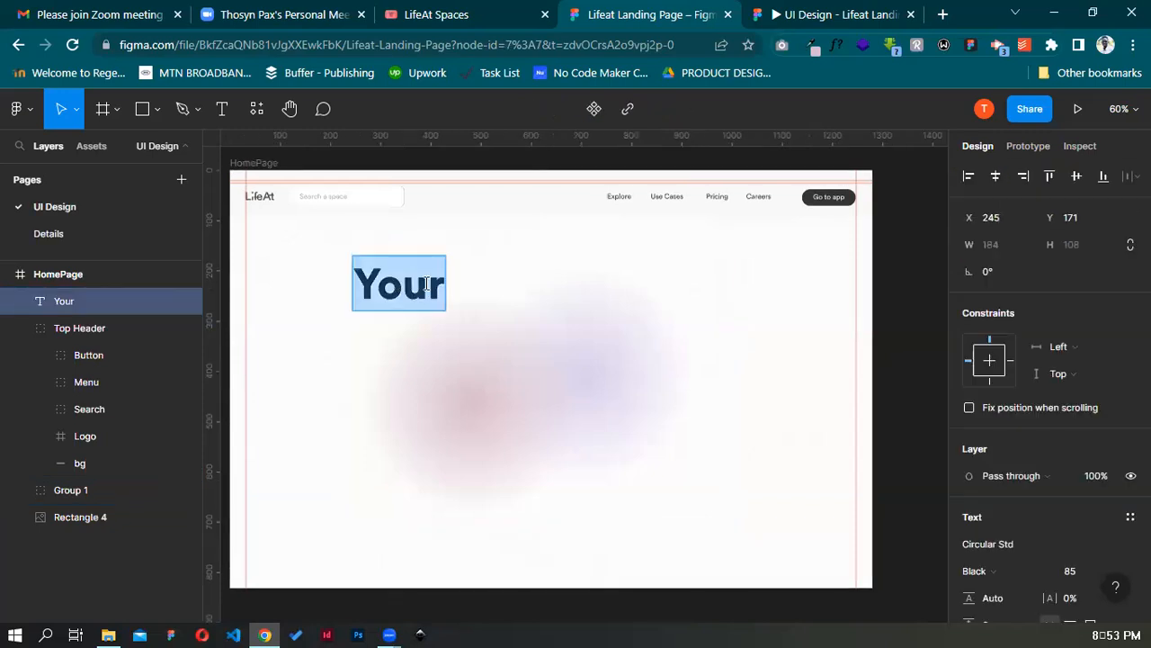
key(ctrl+v)
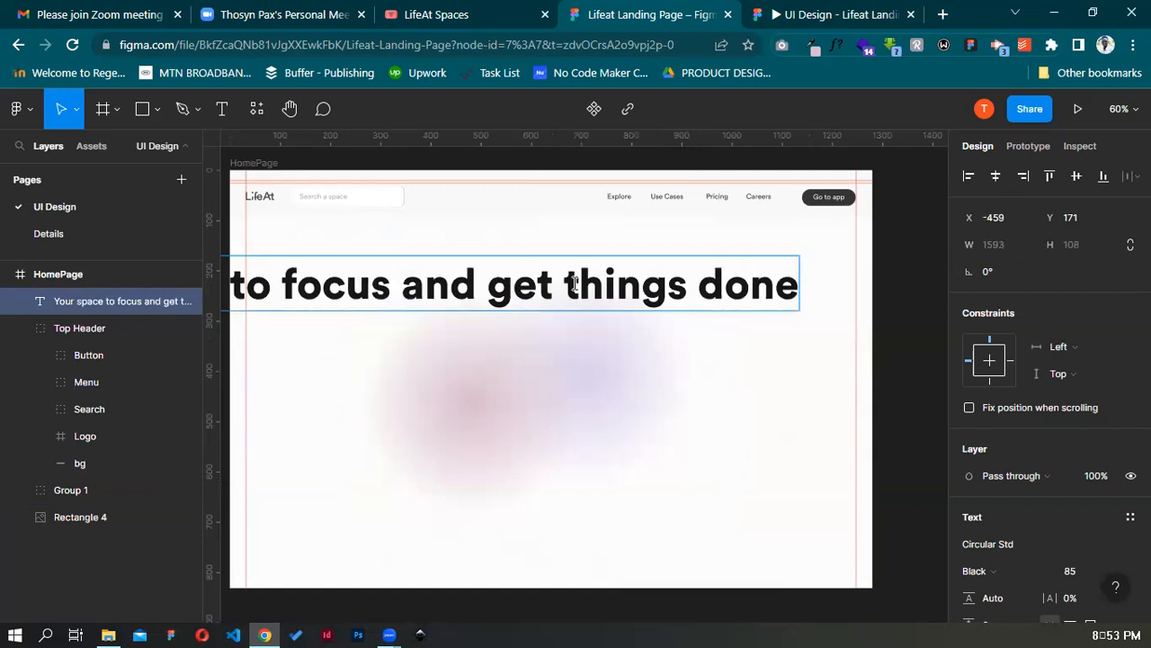
Break the heading before "things done" and fit its text box to a width of 998, placed at X 115, Y 171
click(572, 284)
click(570, 285)
key(Return)
drag(546, 290, 772, 319)
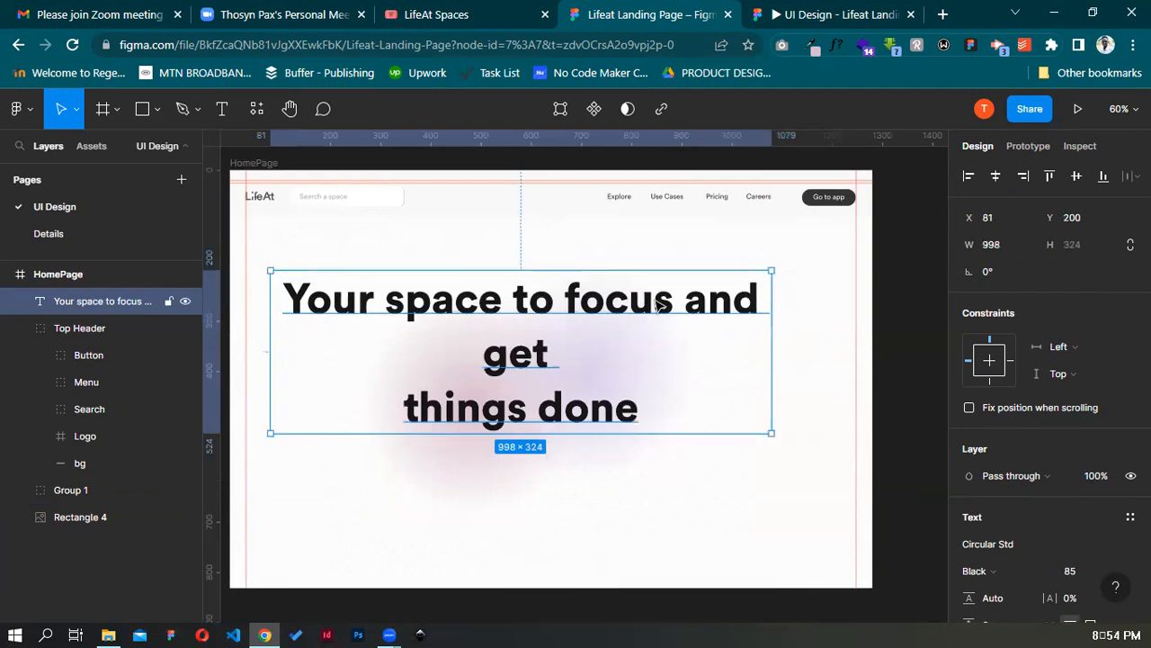
drag(655, 306, 661, 296)
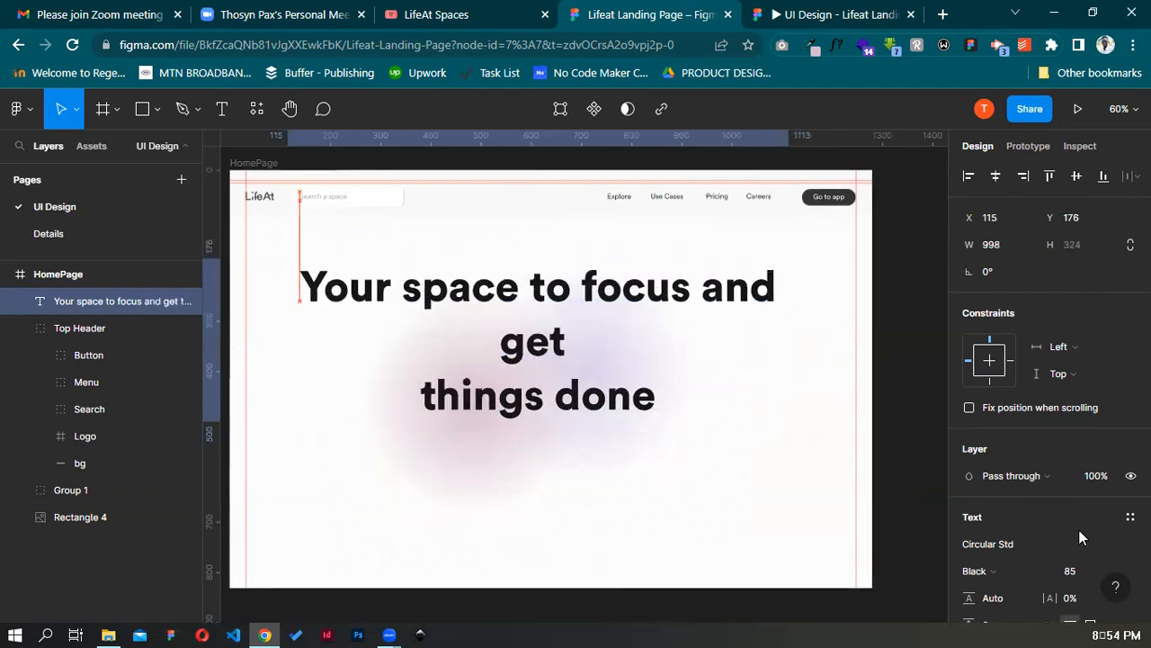
Reduce the heading's font size to 80, then to 75, so that it fits on two lines
click(1090, 571)
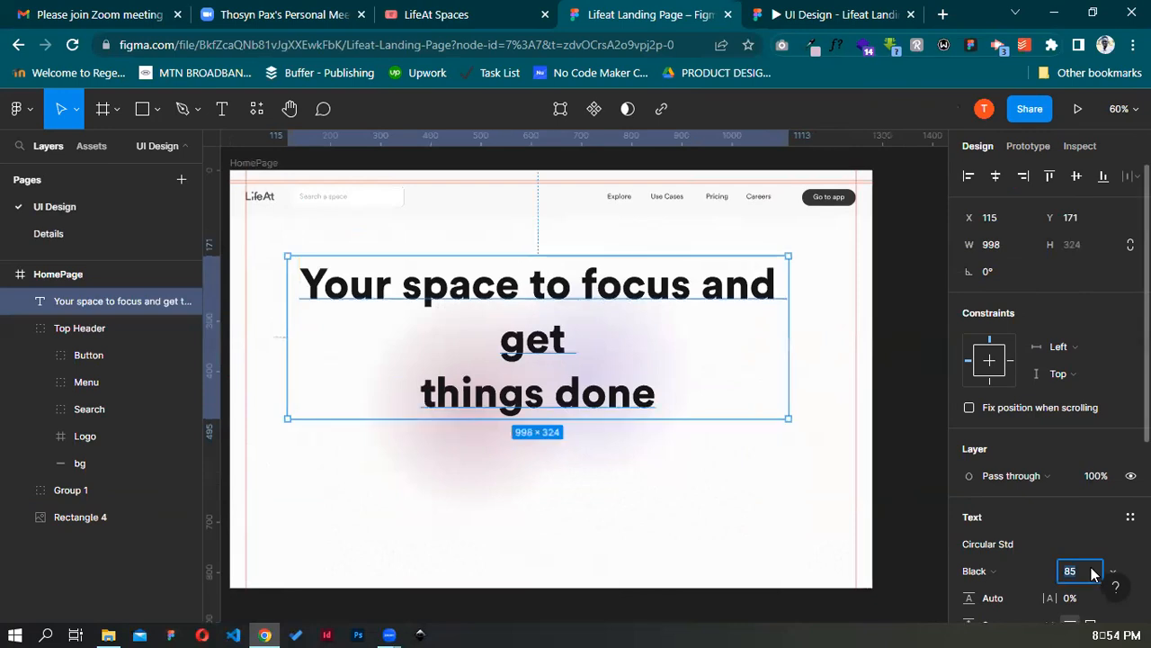
text(80)
key(Return)
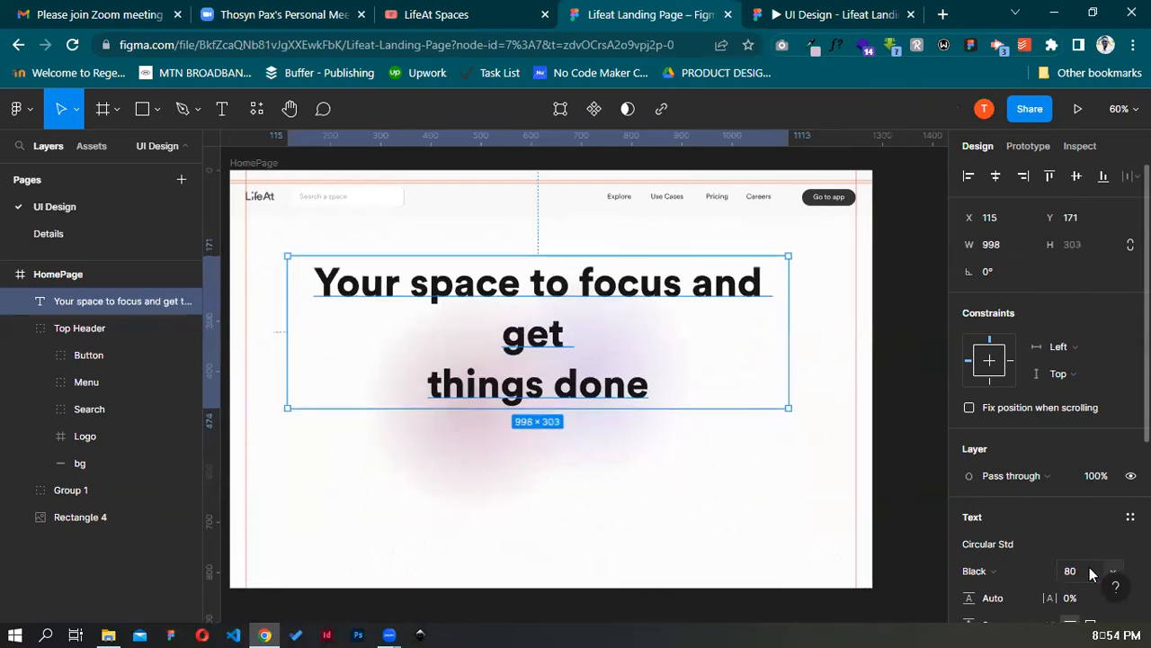
text(75)
key(Return)
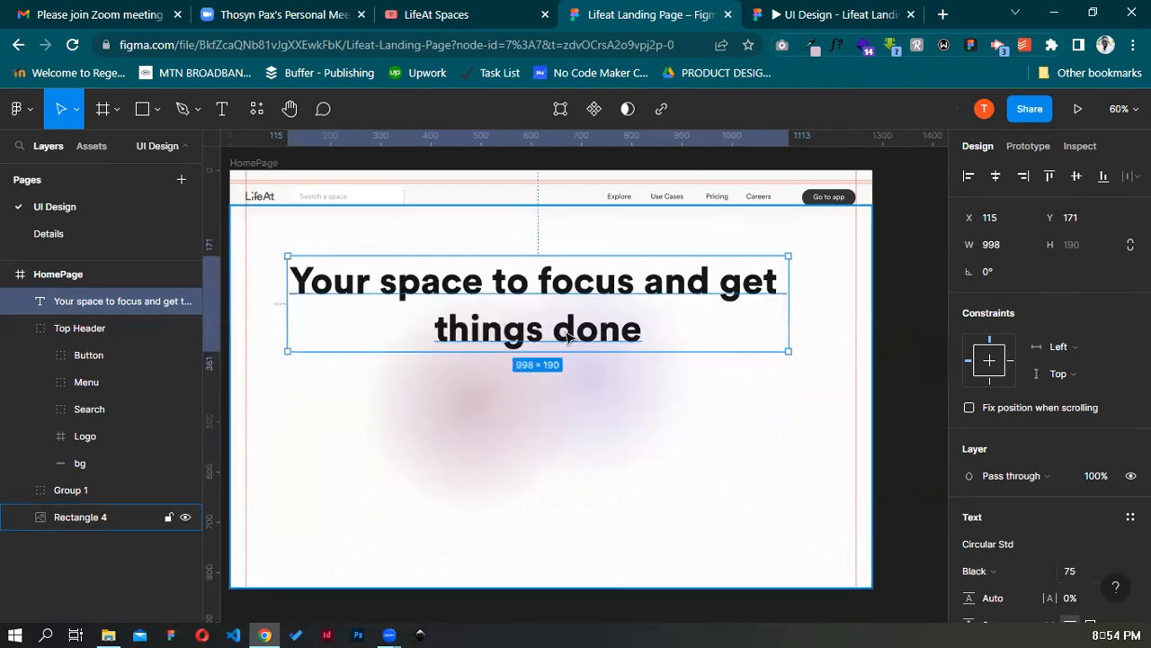
Shift the heading left to X 105 and check its placement in the prototype preview
key(Left)
key(Left)
key(Left)
key(Left)
key(Left)
key(Left)
key(Left)
key(Left)
key(Left)
key(Left)
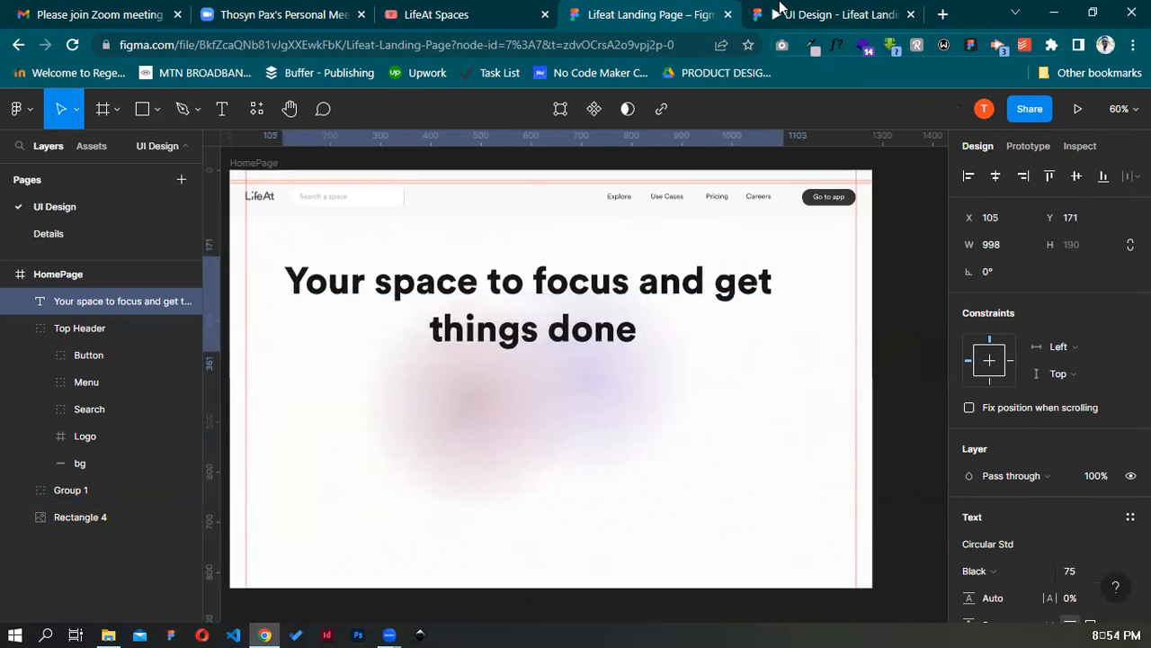
click(779, 9)
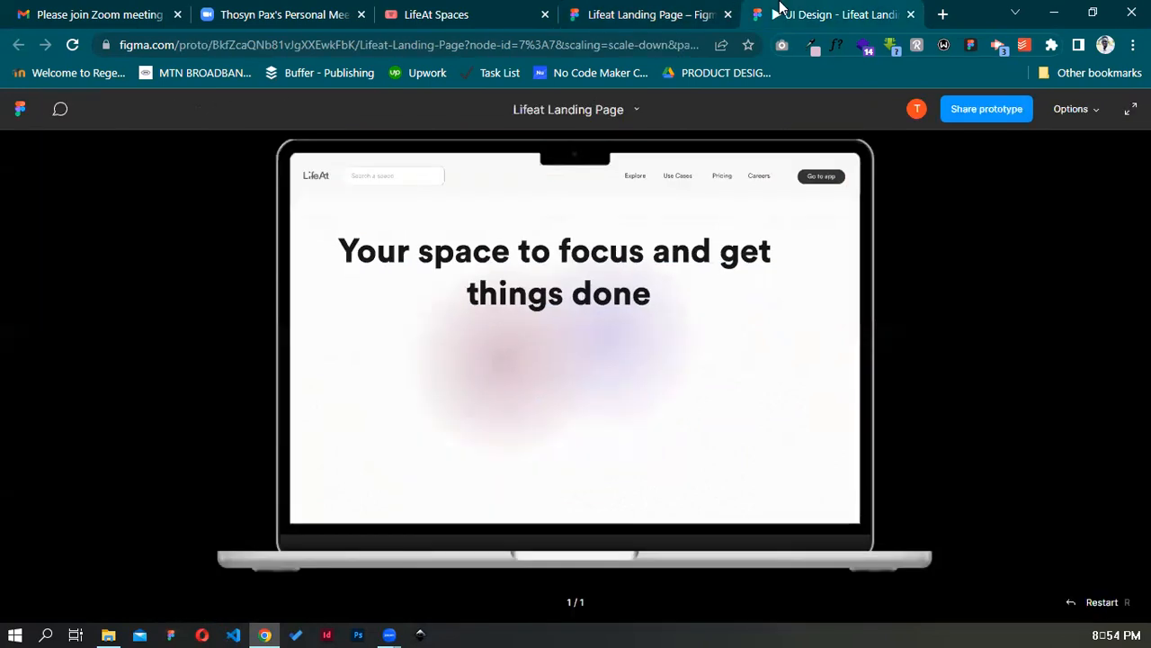
click(649, 12)
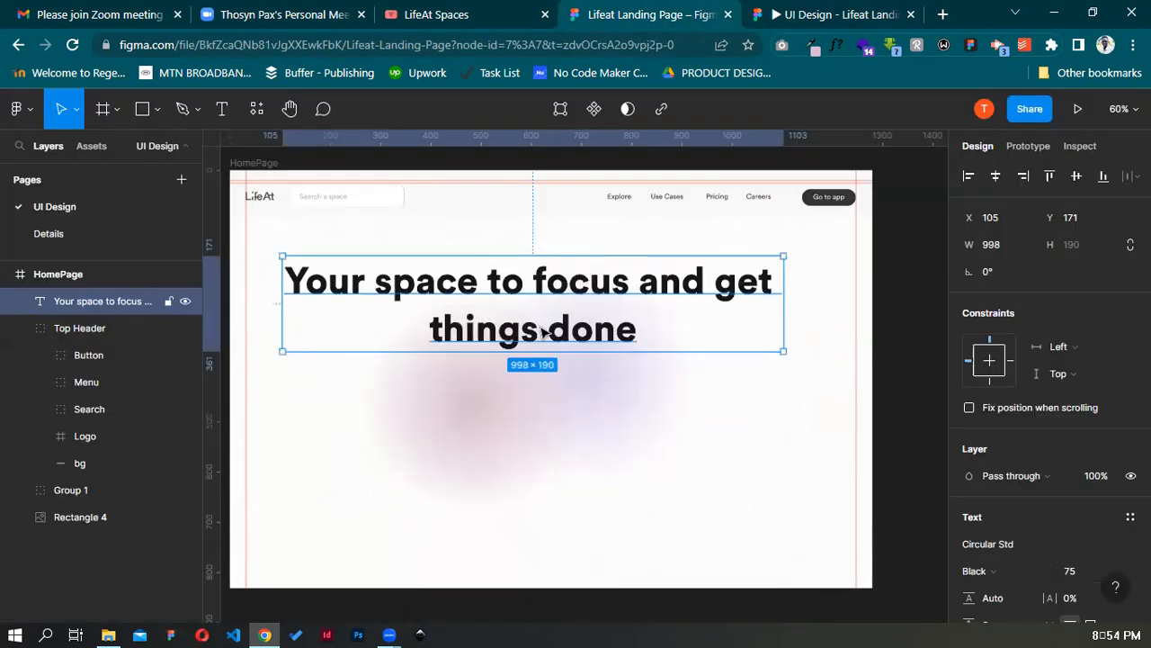
Show the HomePage frame's layout grid and move the heading to X 150, Y 176, centred against the columns
mouse_move(560, 278)
mouse_down()
mouse_move(575, 276)
mouse_move(546, 284)
mouse_up()
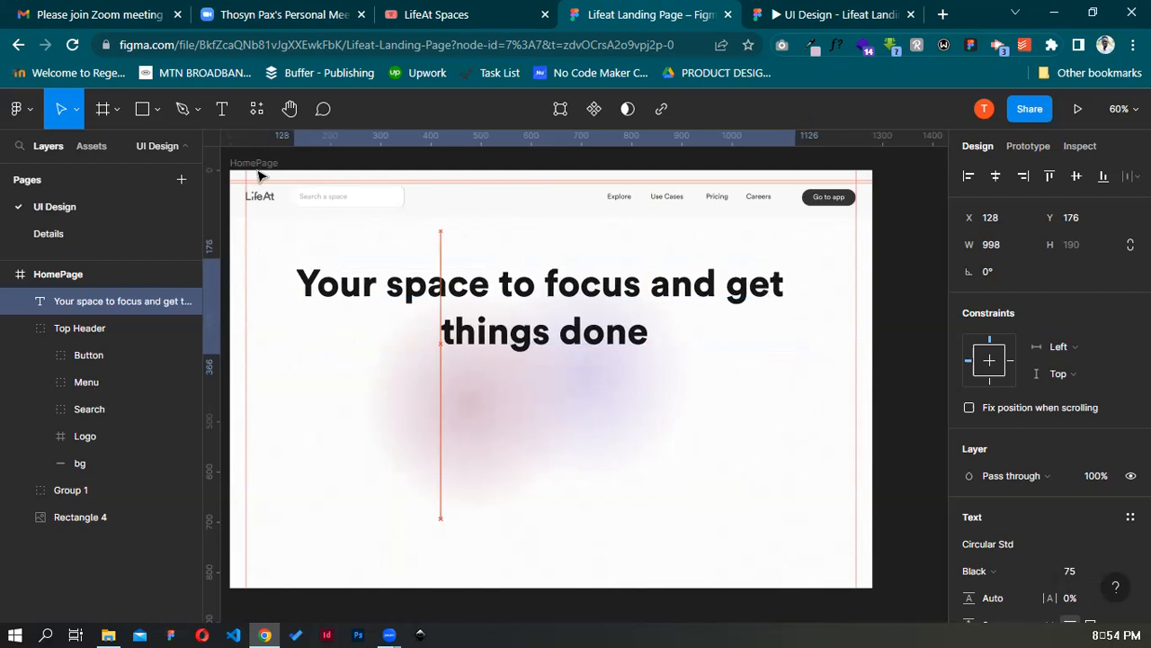
click(360, 187)
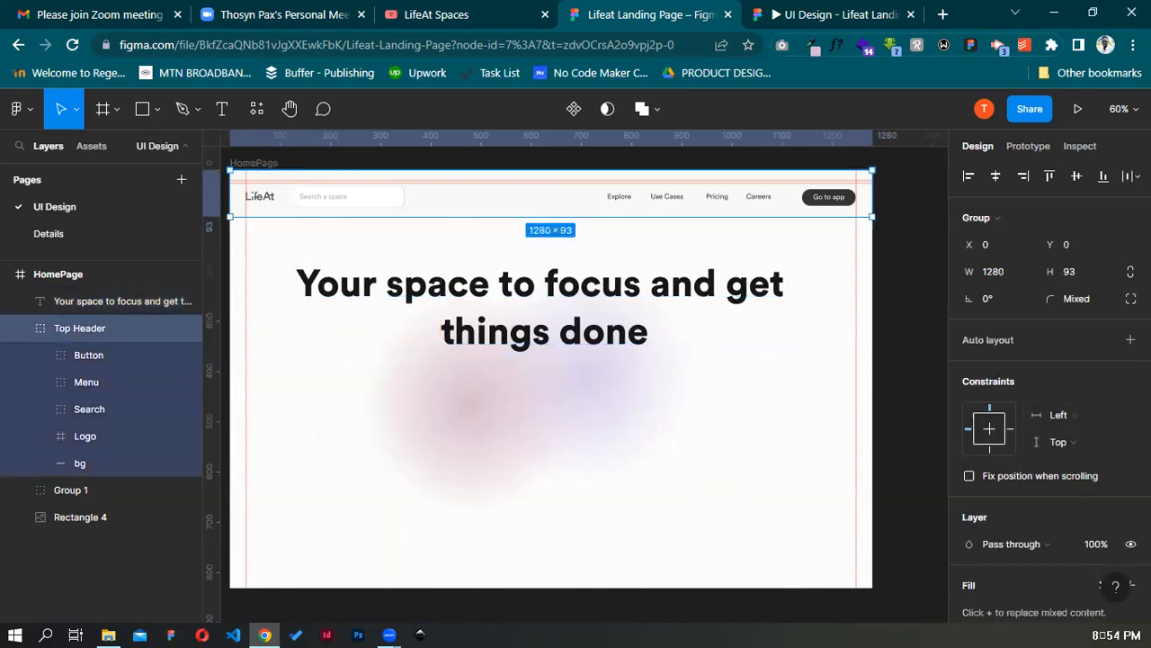
click(254, 163)
click(1105, 437)
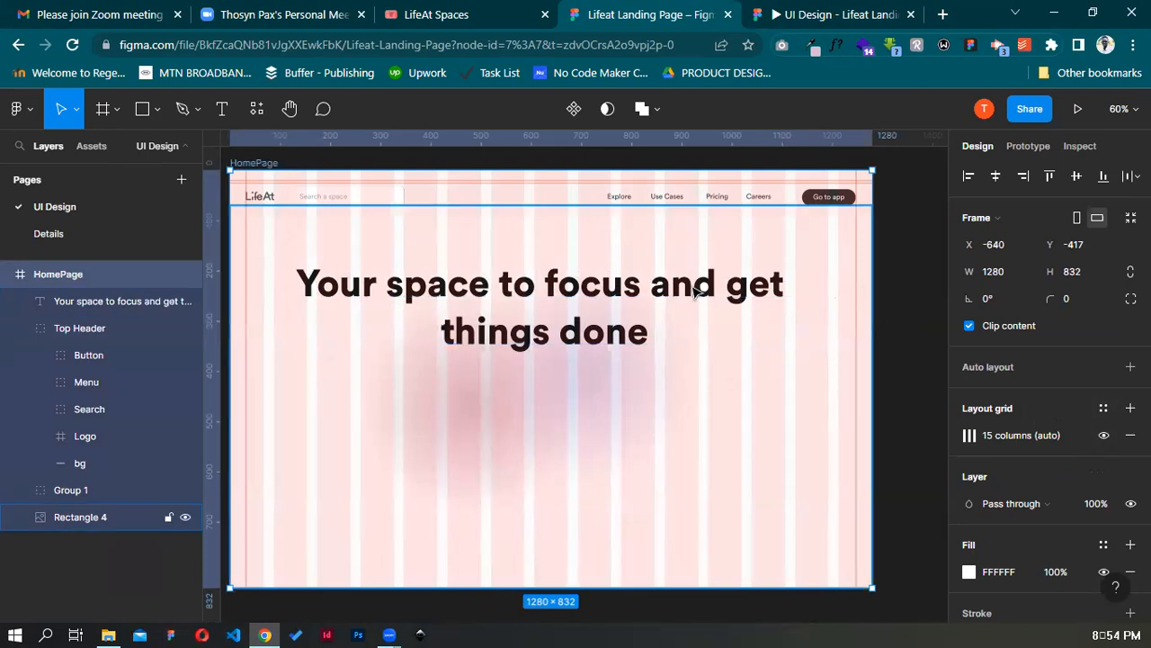
drag(443, 295, 446, 293)
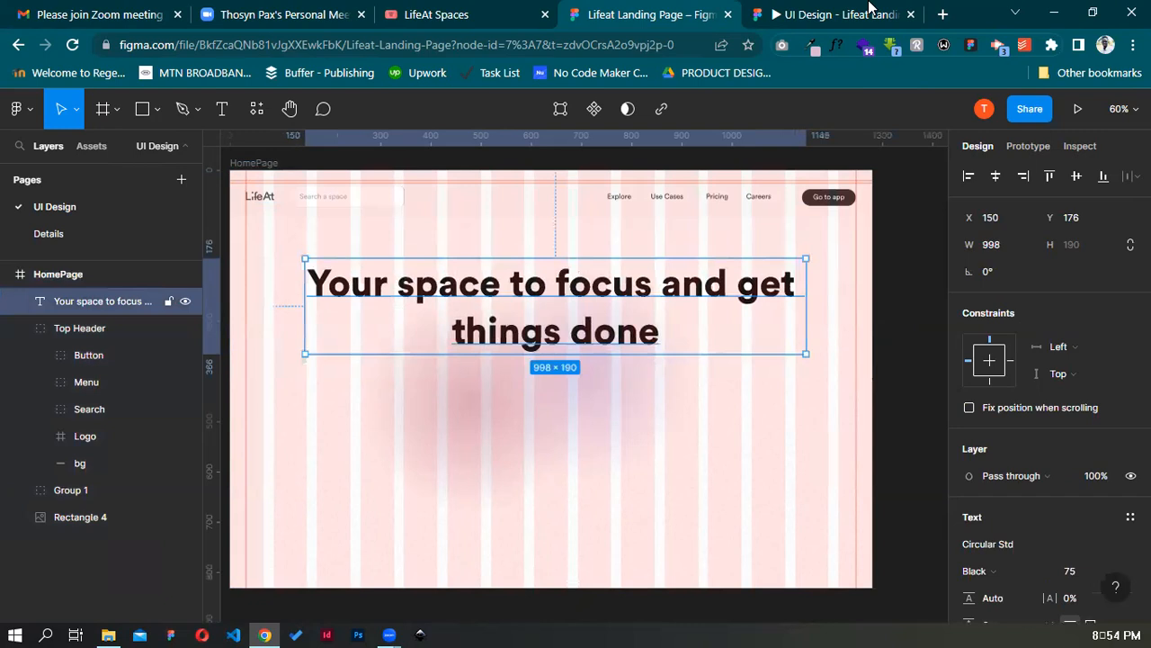
Compare the heading's size and position in the prototype preview with the heading on the LifeAt website
click(752, 11)
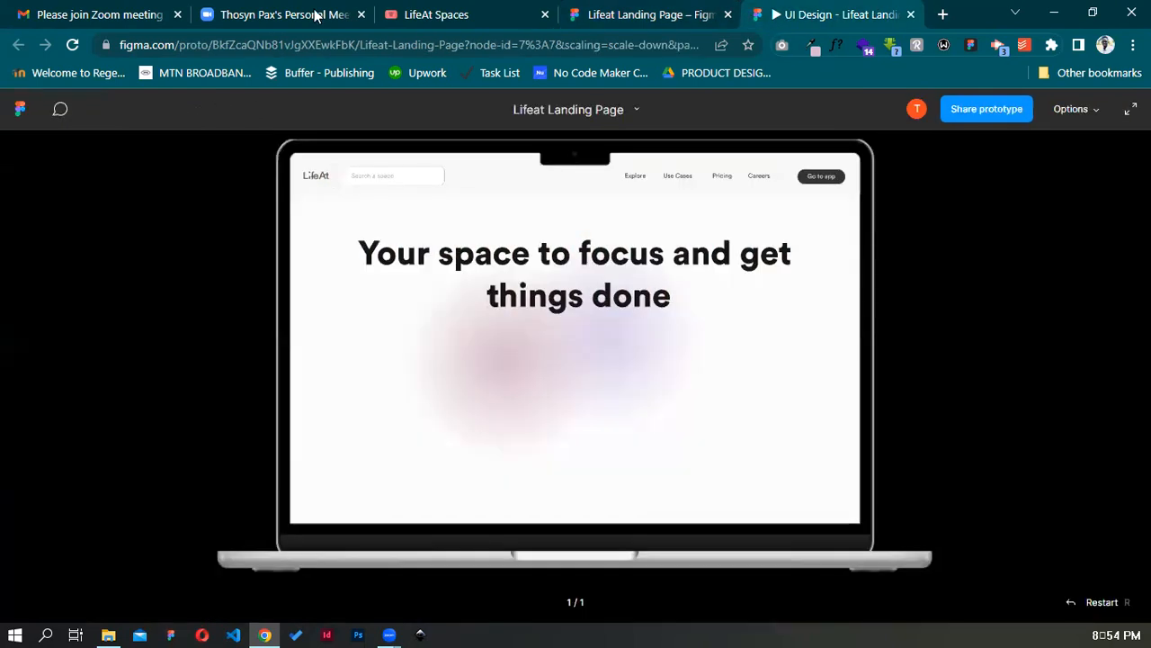
click(459, 7)
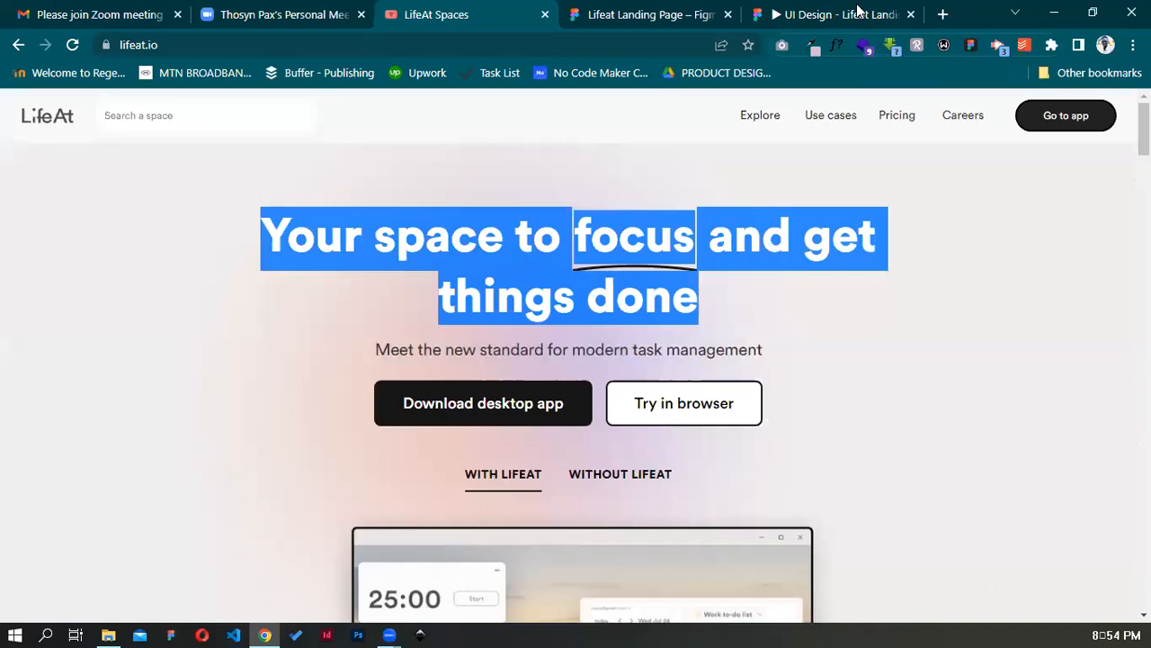
key(ctrl+Tab)
key(ctrl+Tab)
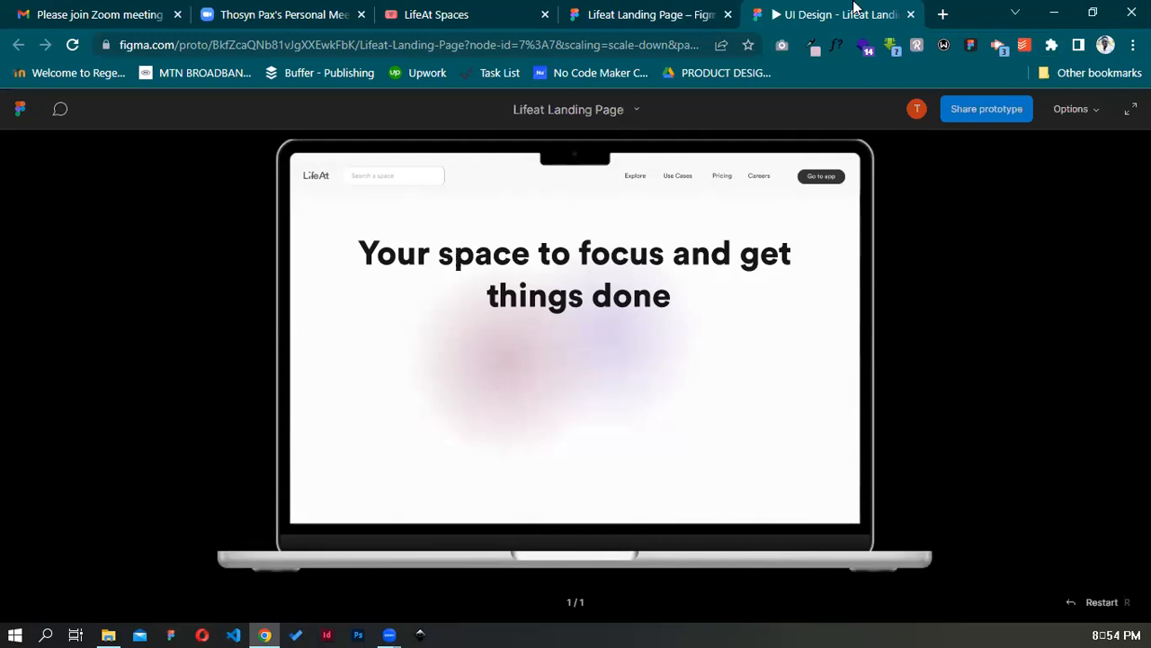
key(ctrl+shift+Tab)
key(ctrl+shift+Tab)
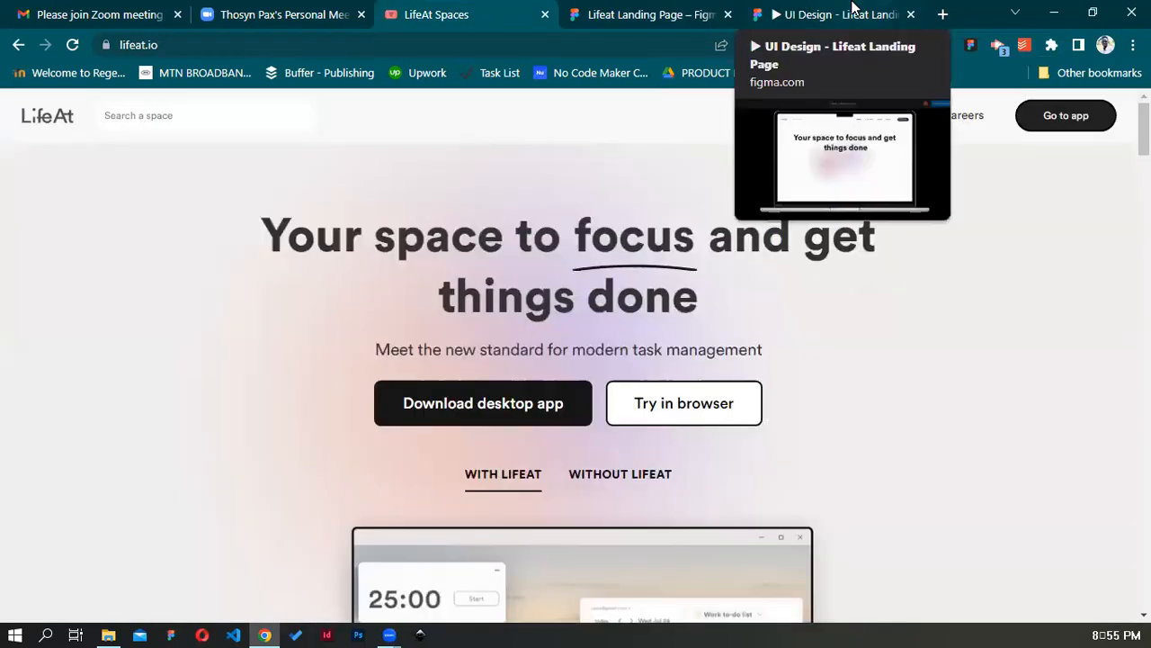
key(ctrl+Tab)
key(ctrl+Tab)
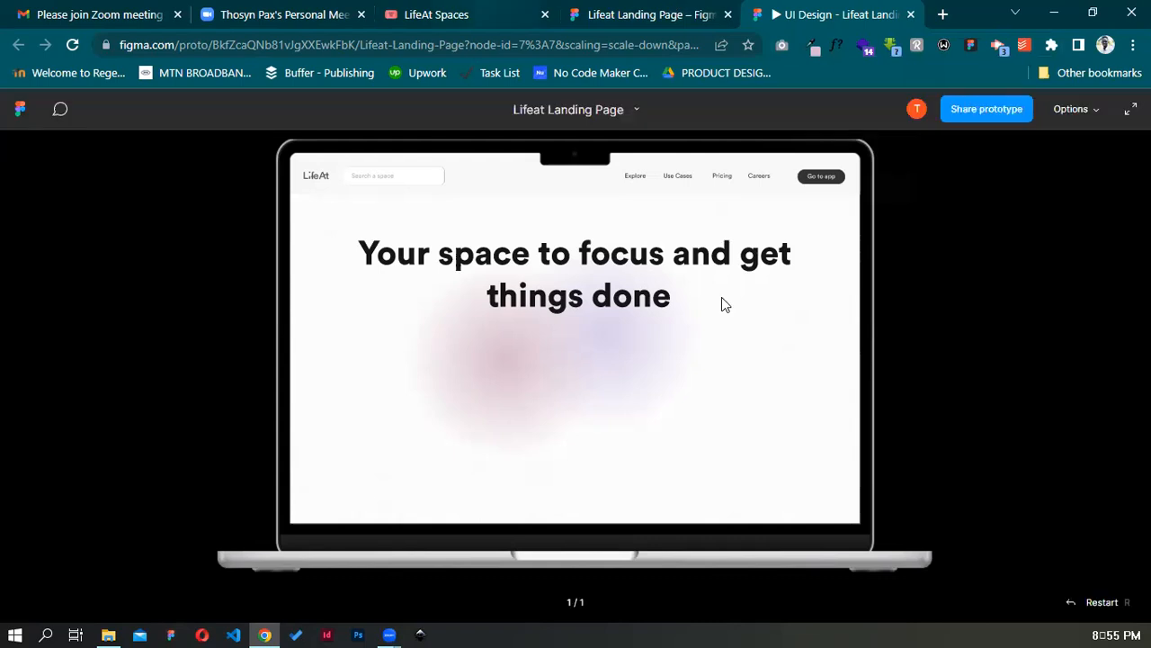
click(551, 8)
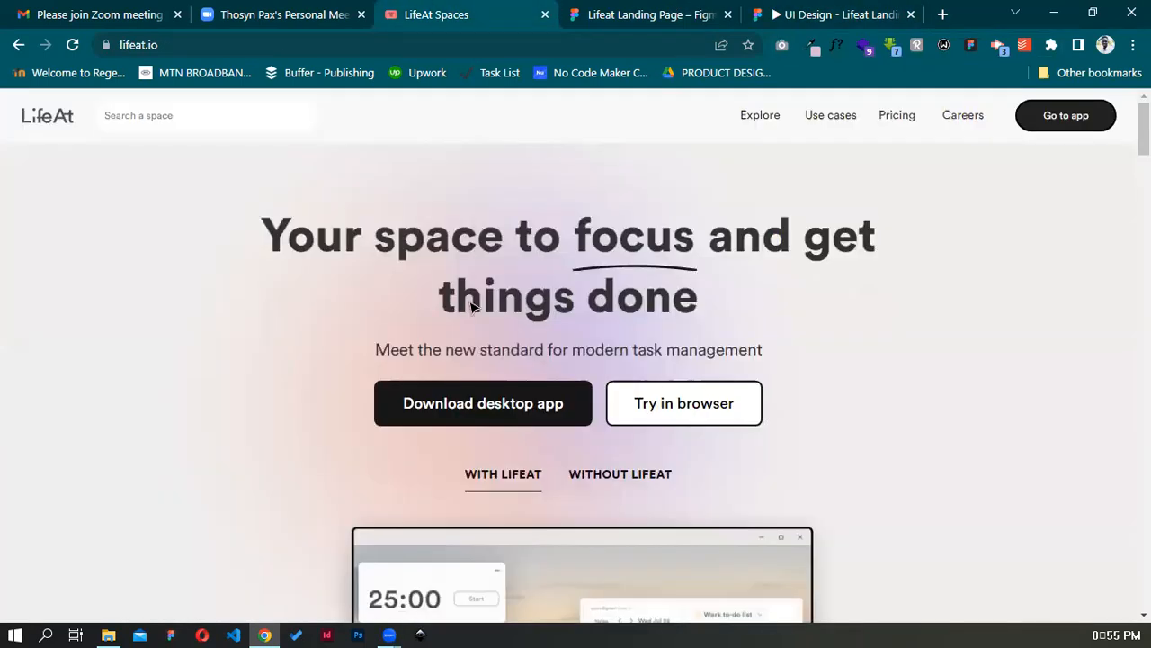
key(ctrl+Tab)
key(Escape)
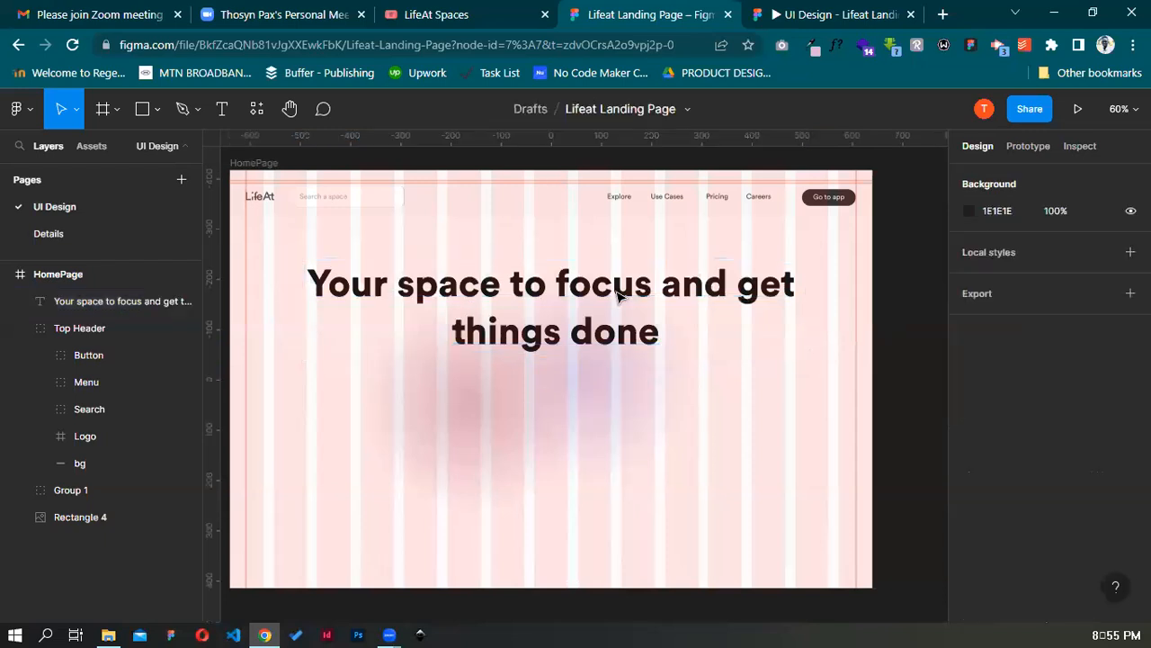
Draw a thin rectangle about 230 wide below the heading and set its height to 10
click(156, 109)
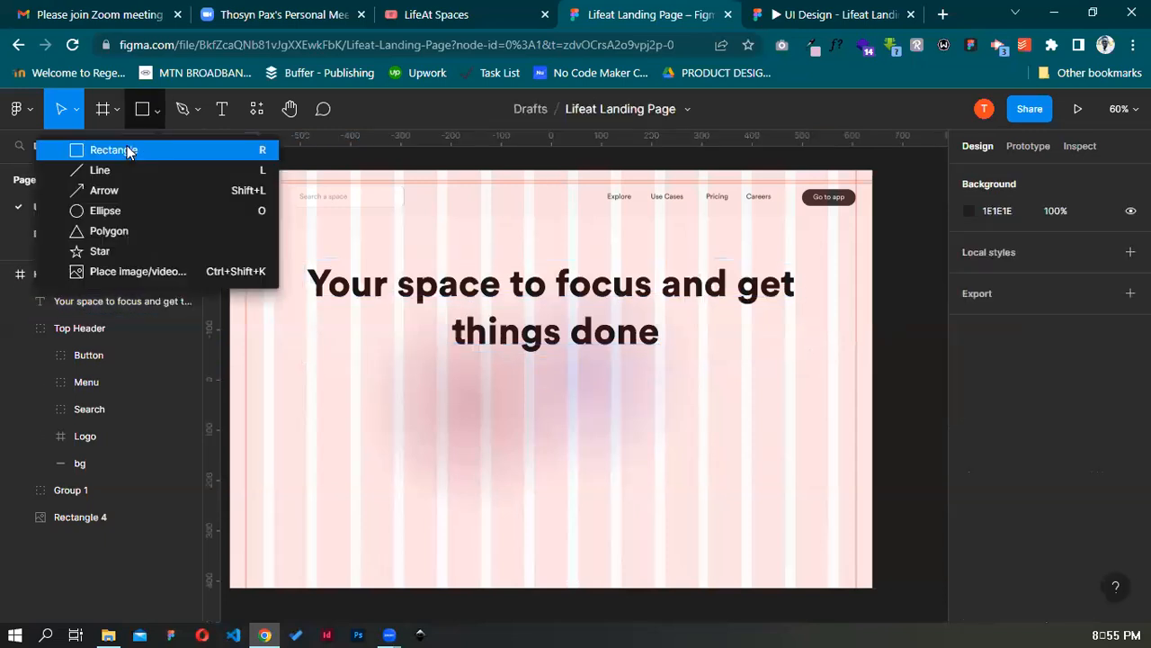
key(r)
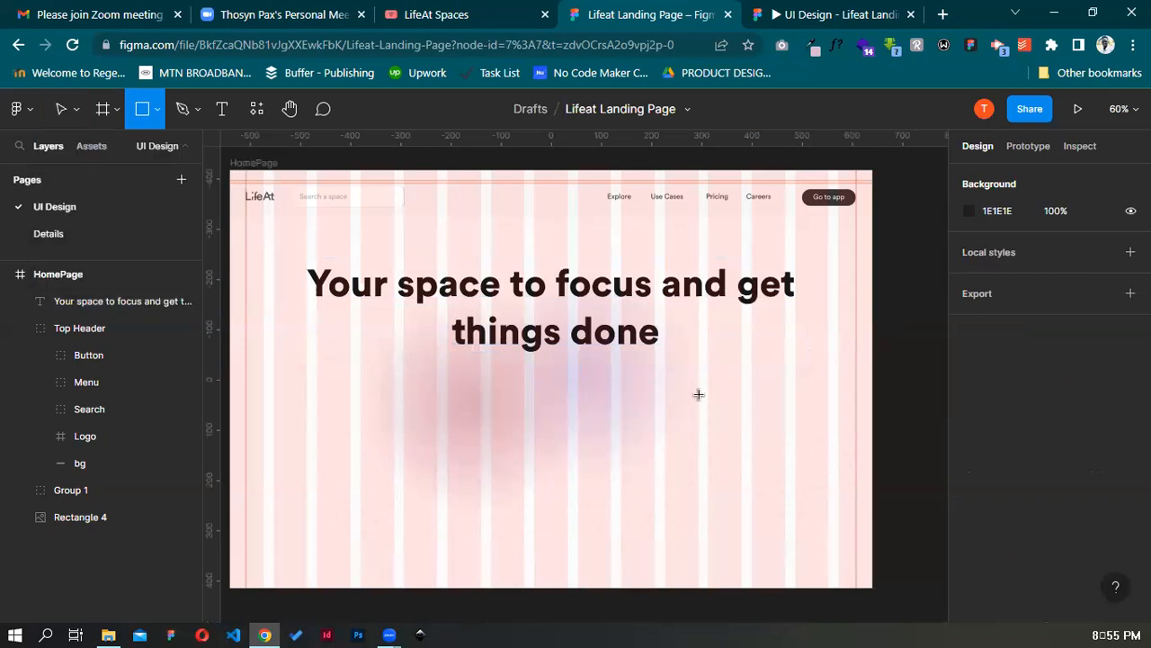
drag(586, 396, 700, 405)
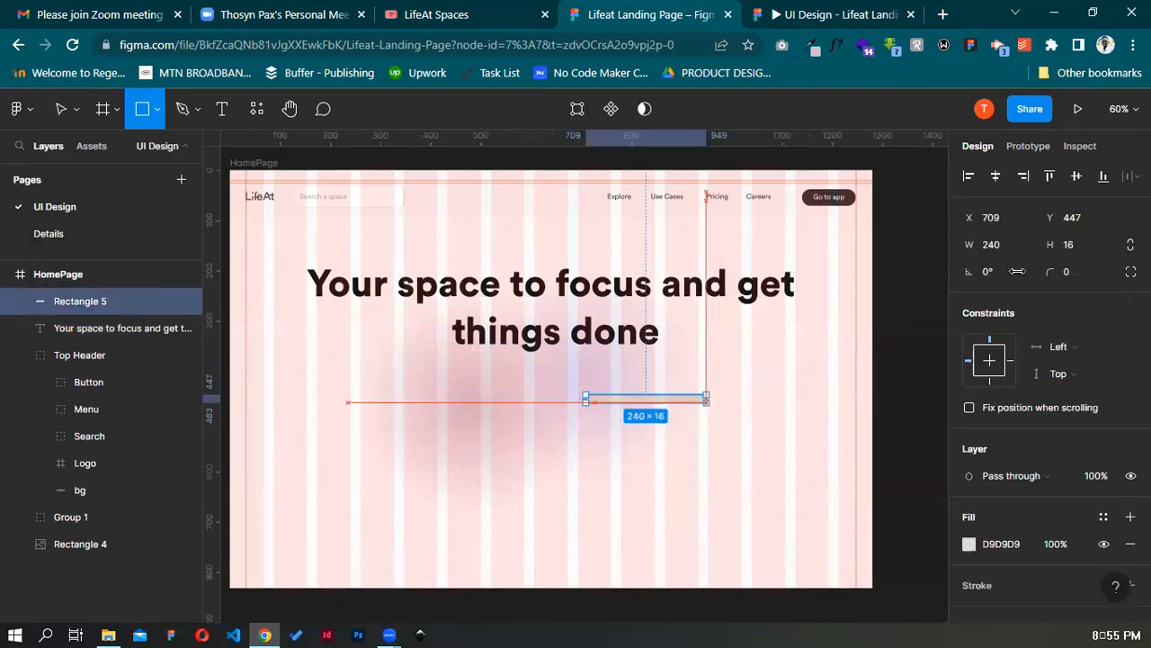
key(v)
click(1082, 245)
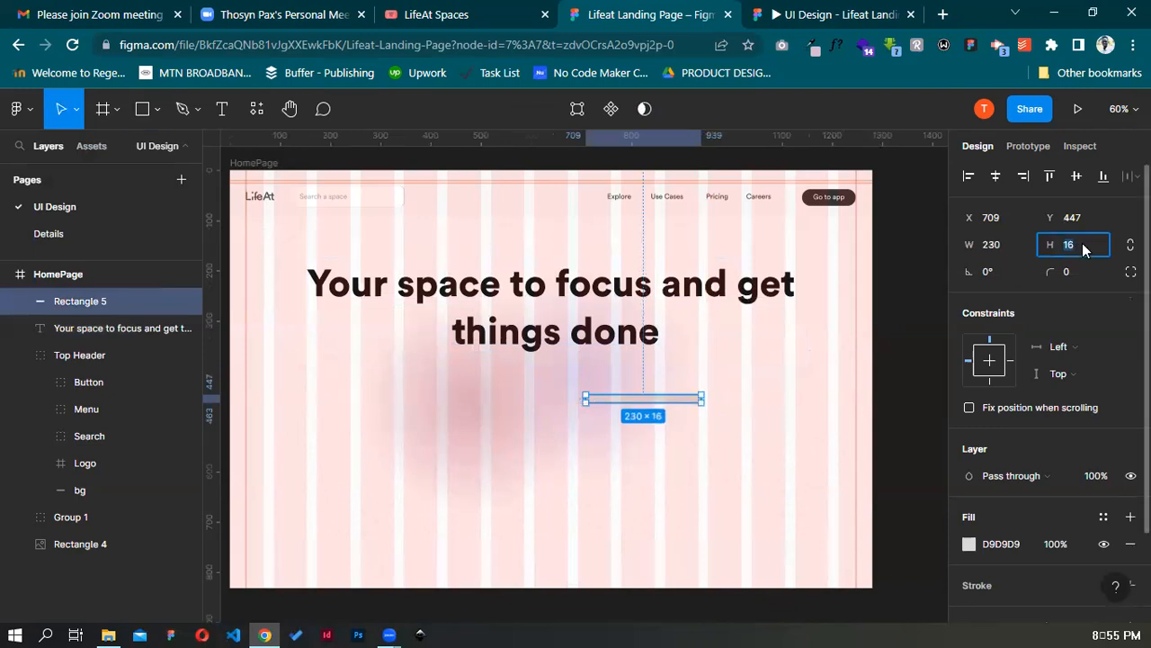
text(10)
key(Return)
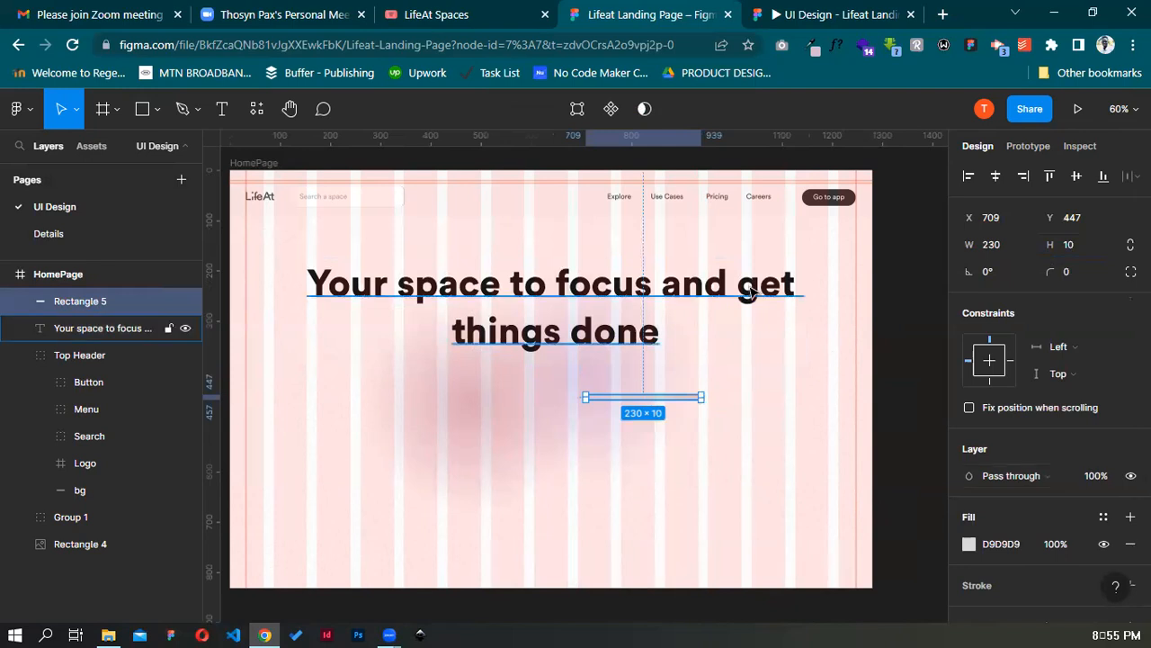
Copy the heading's fill color 161616 and apply it to the thin rectangle
scroll(1018, 557, down, 2)
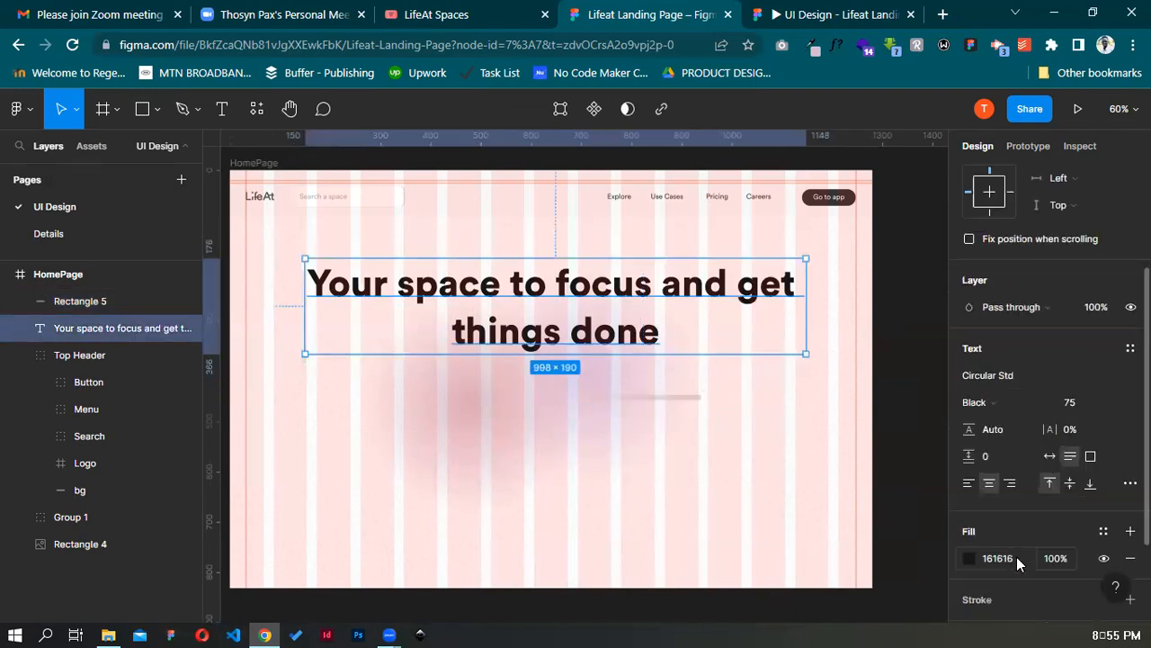
click(1006, 559)
double_click(1007, 559)
key(ctrl+c)
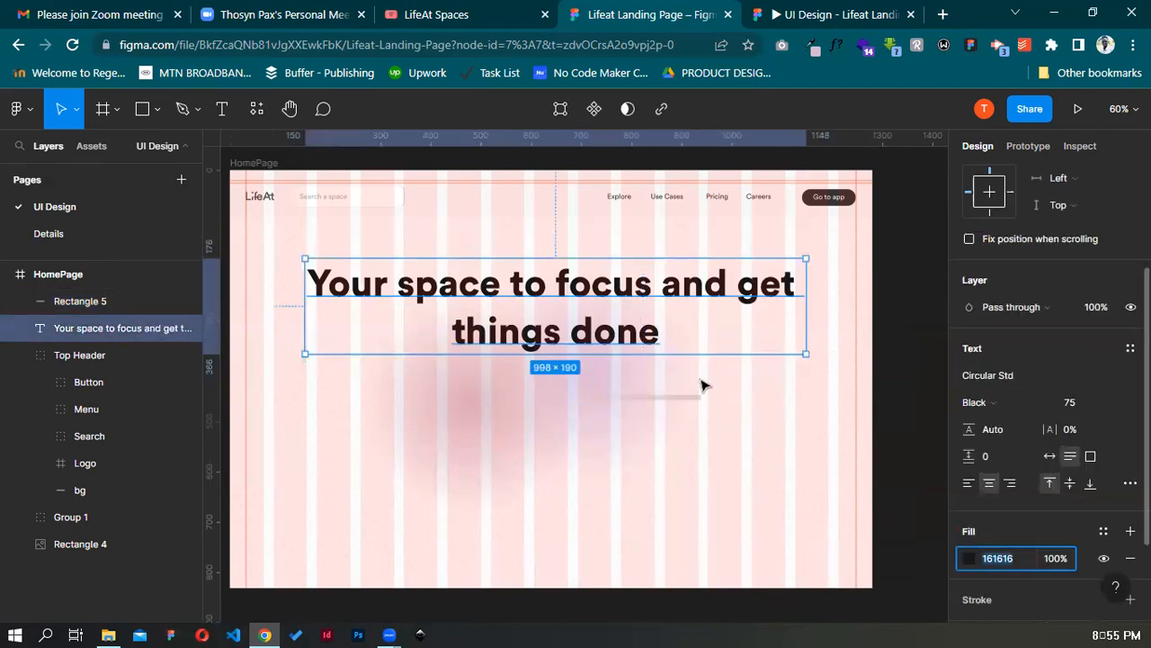
click(643, 397)
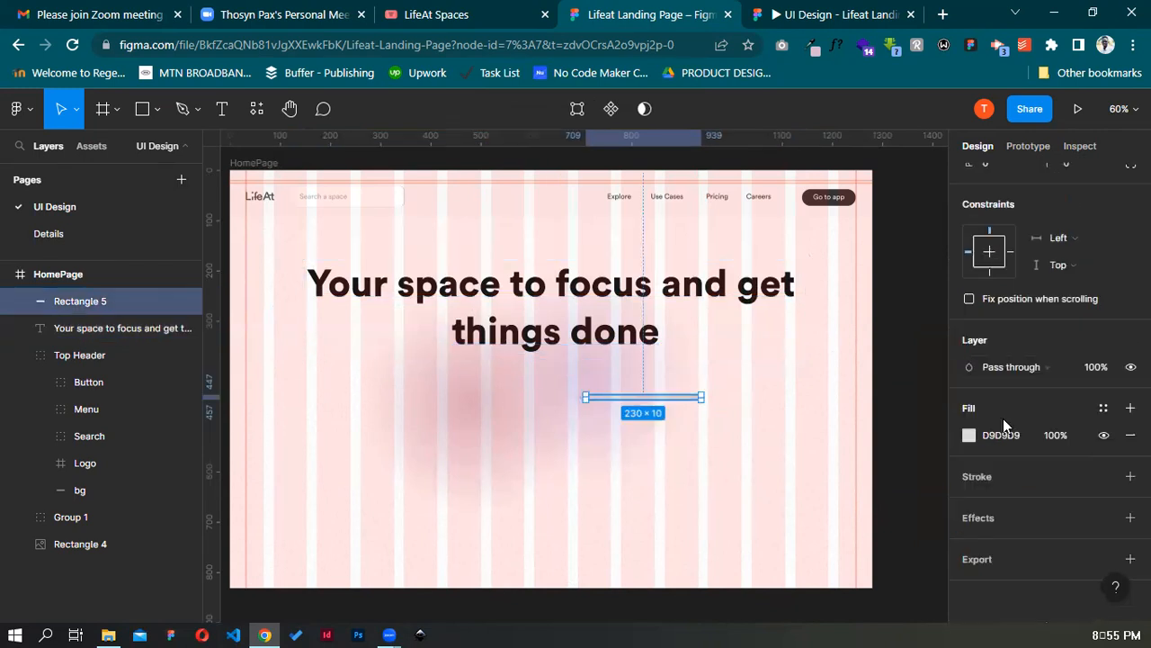
click(994, 434)
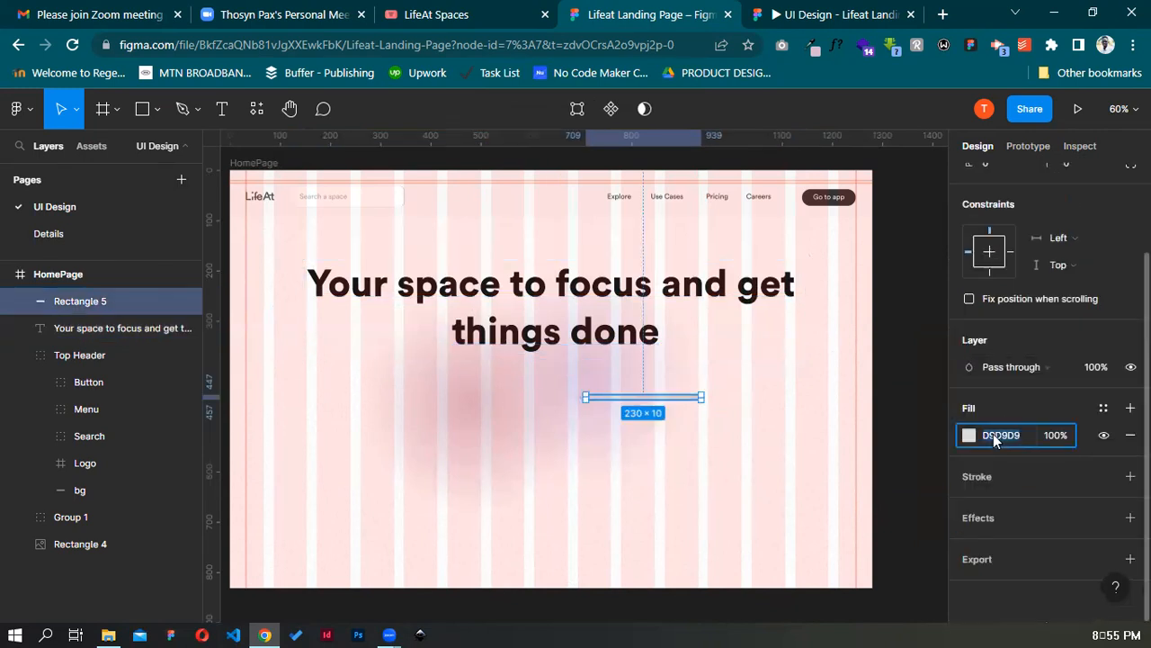
key(ctrl+v)
key(Return)
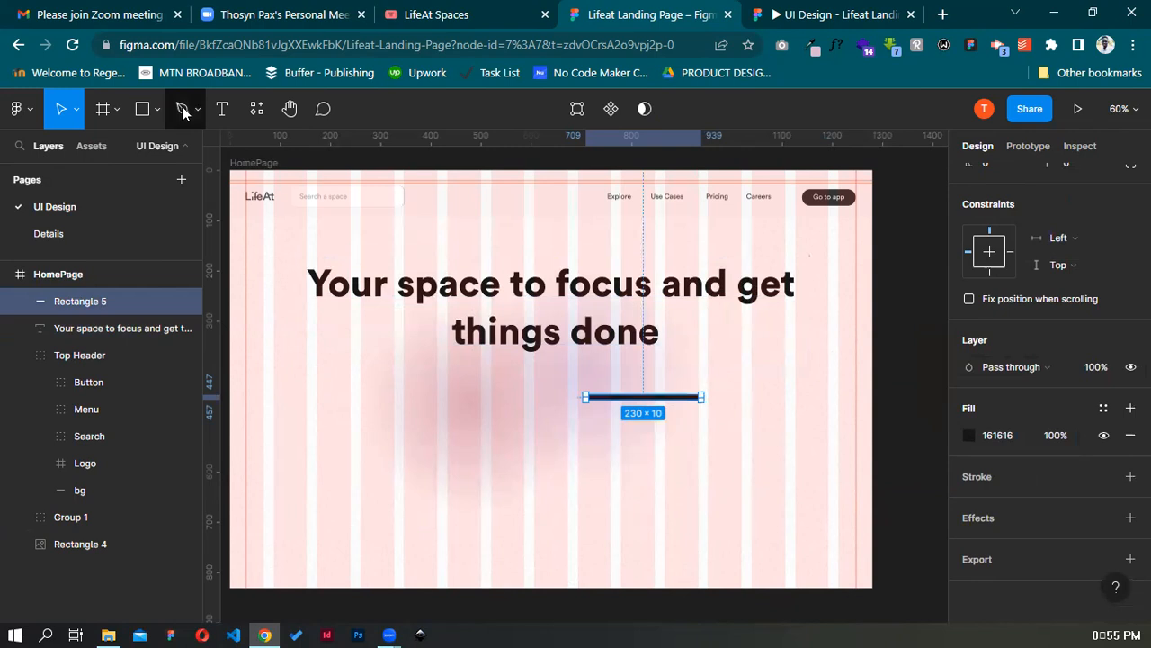
click(184, 109)
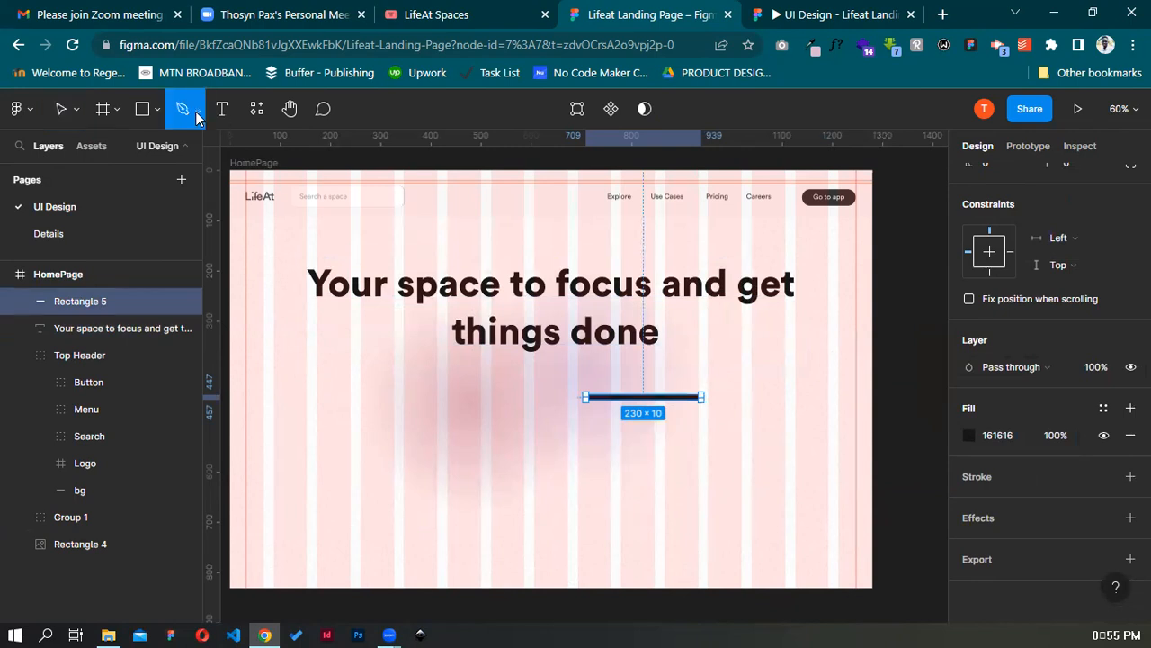
click(198, 109)
key(v)
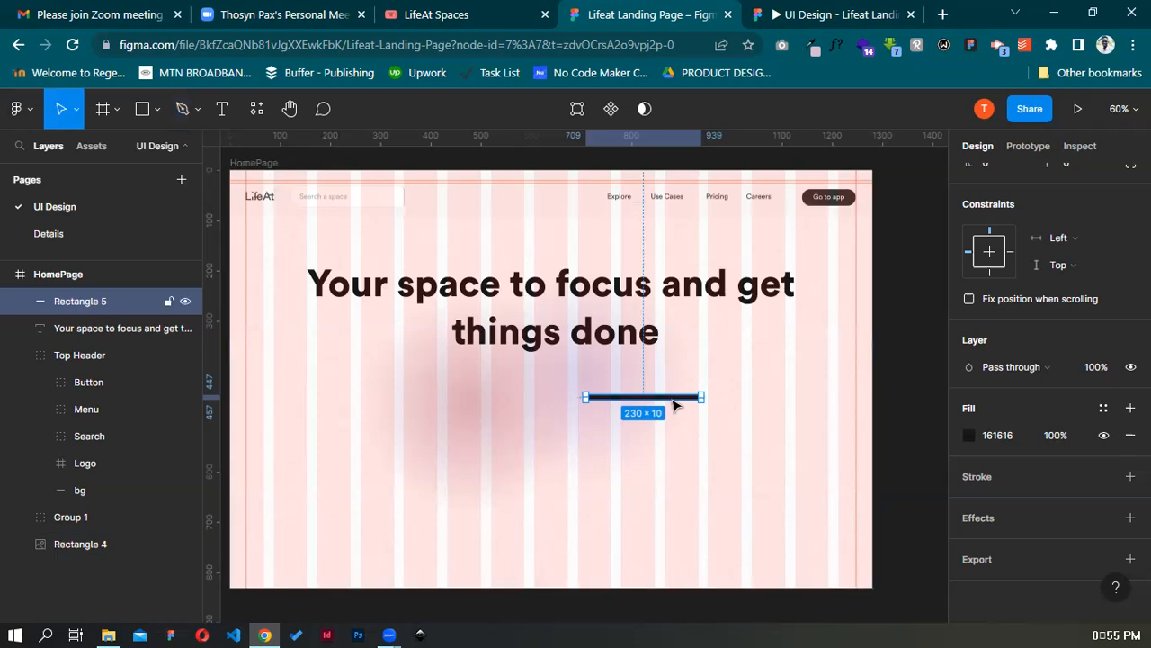
Bend the thin bar into a shallow peak by raising its upper midpoint to X 827, Y 430.5 and its lower midpoint to X 827, Y 441.5
scroll(677, 406, up, 3)
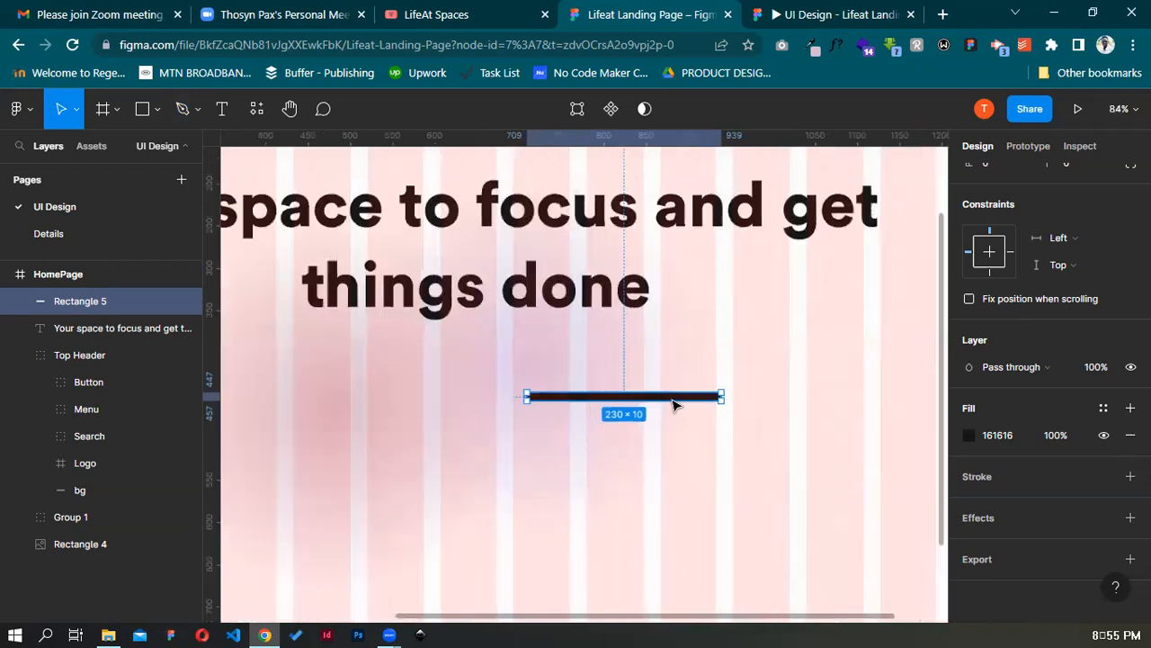
scroll(675, 404, up, 5)
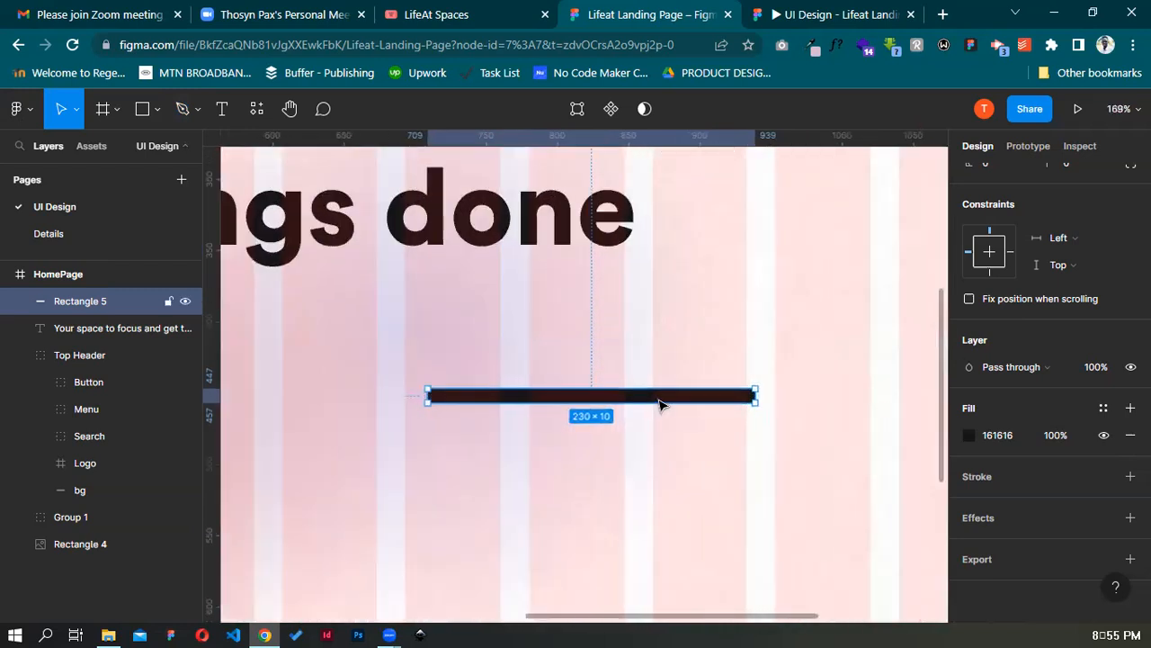
double_click(598, 397)
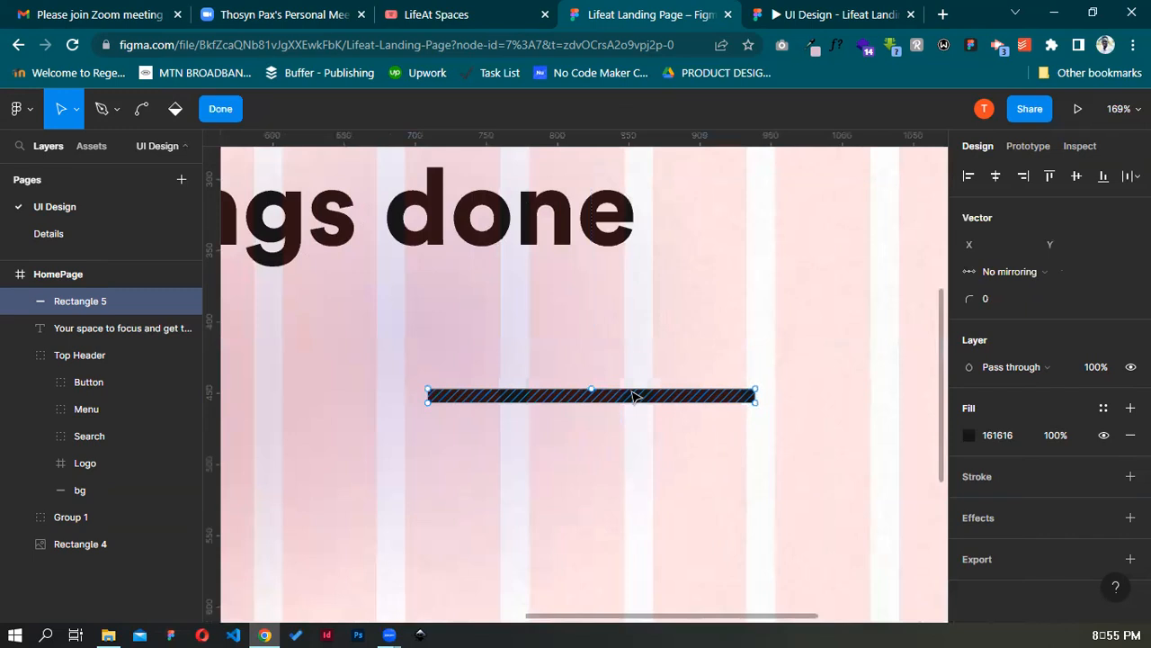
click(140, 109)
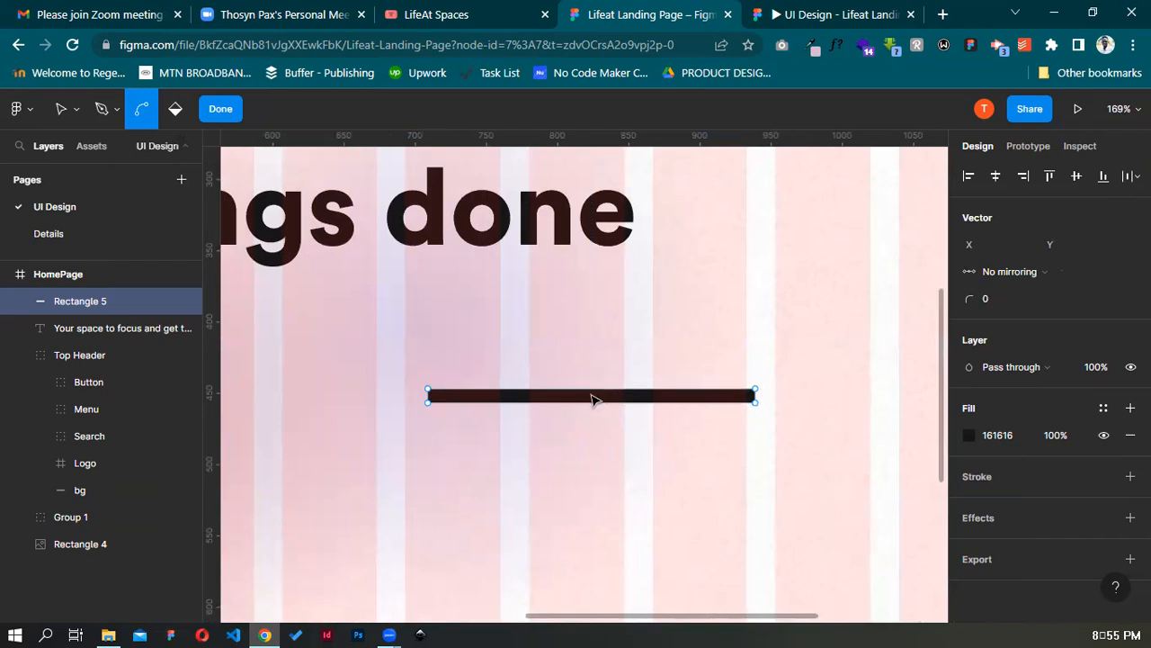
click(591, 394)
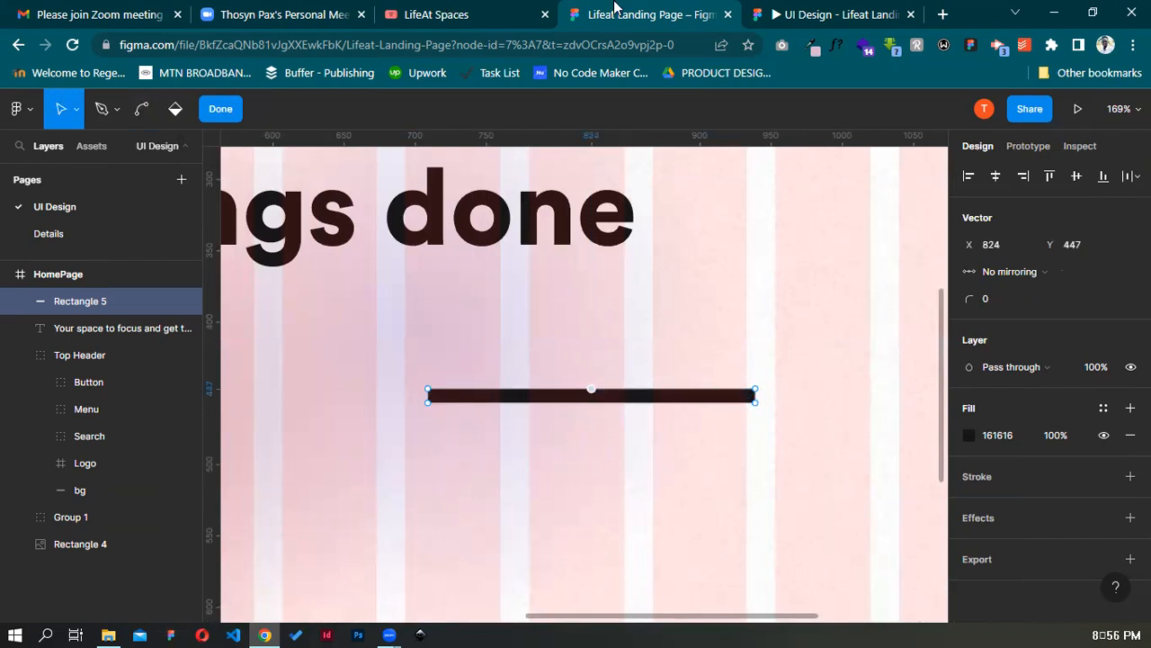
drag(591, 393, 601, 369)
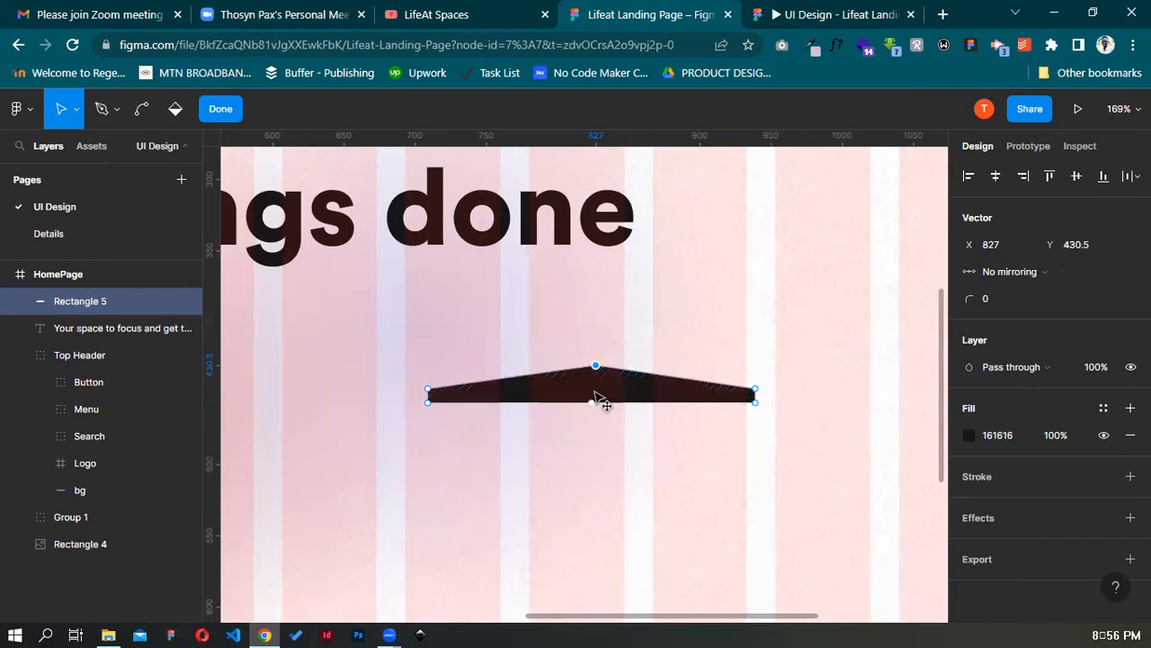
drag(594, 403, 596, 380)
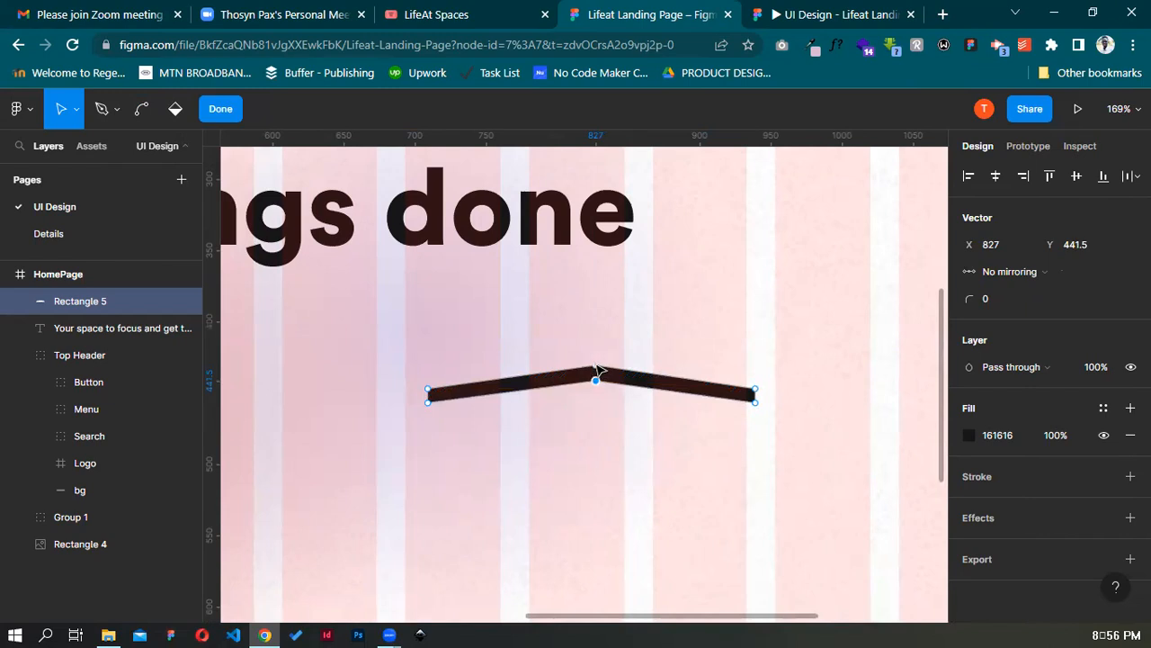
click(597, 368)
Move the bar's upper middle point to Y 429.5, keeping X 827, and leave vector editing
click(428, 392)
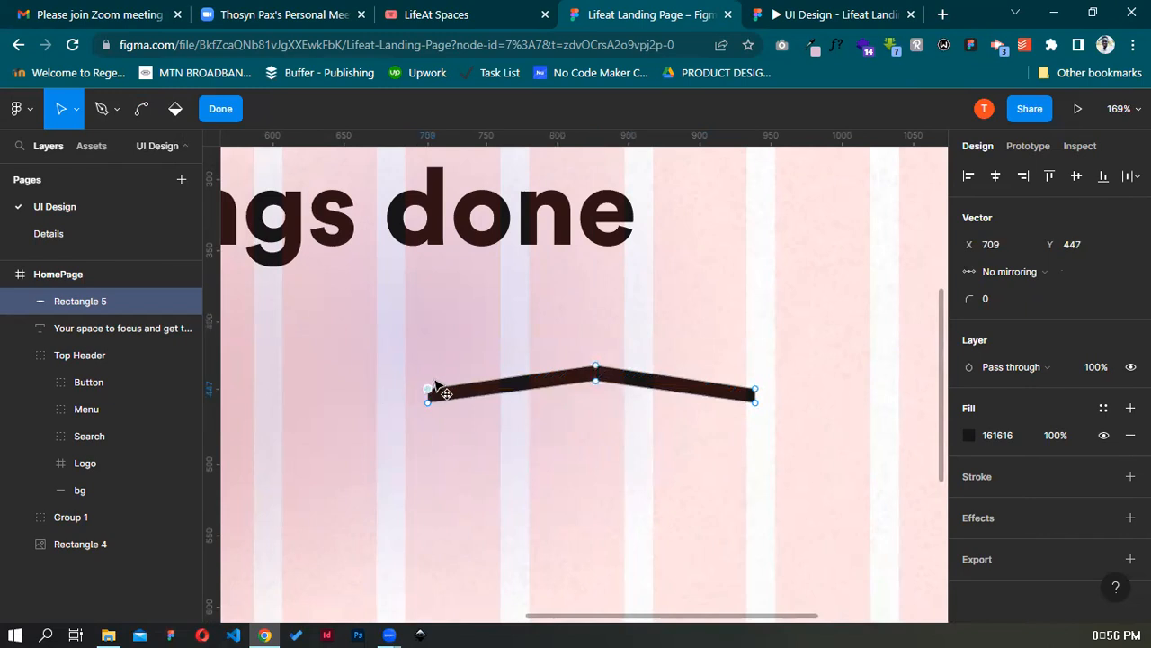
drag(429, 388, 429, 380)
key(ctrl+z)
mouse_move(594, 365)
mouse_down()
mouse_move(593, 344)
mouse_move(598, 365)
mouse_up()
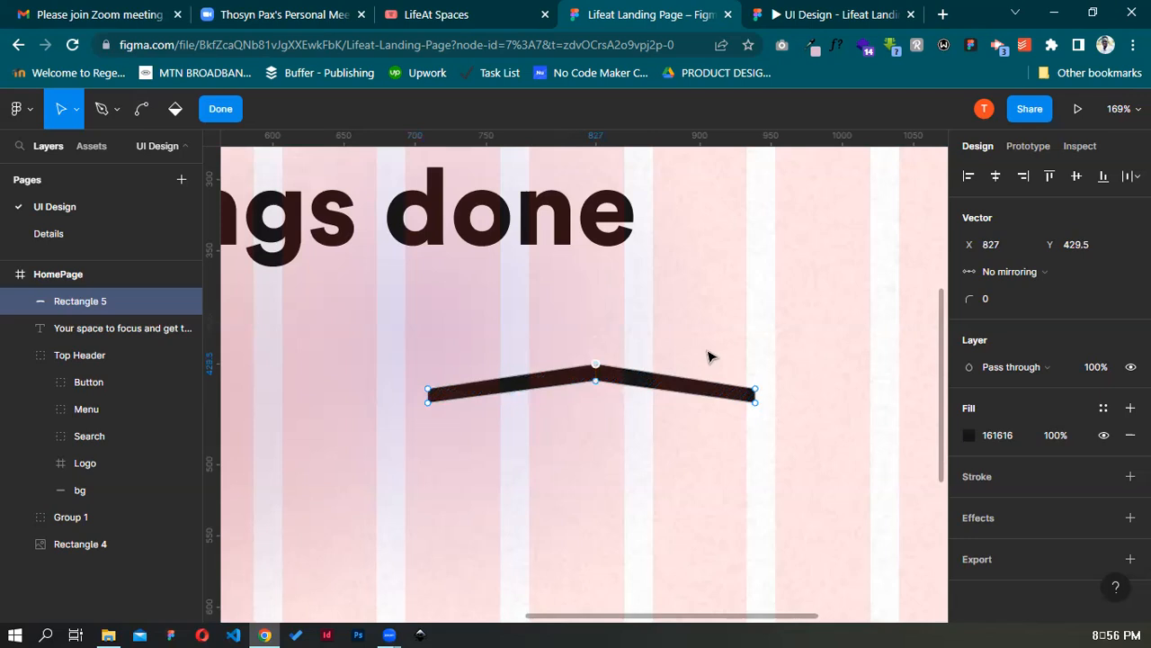
click(755, 392)
key(Escape)
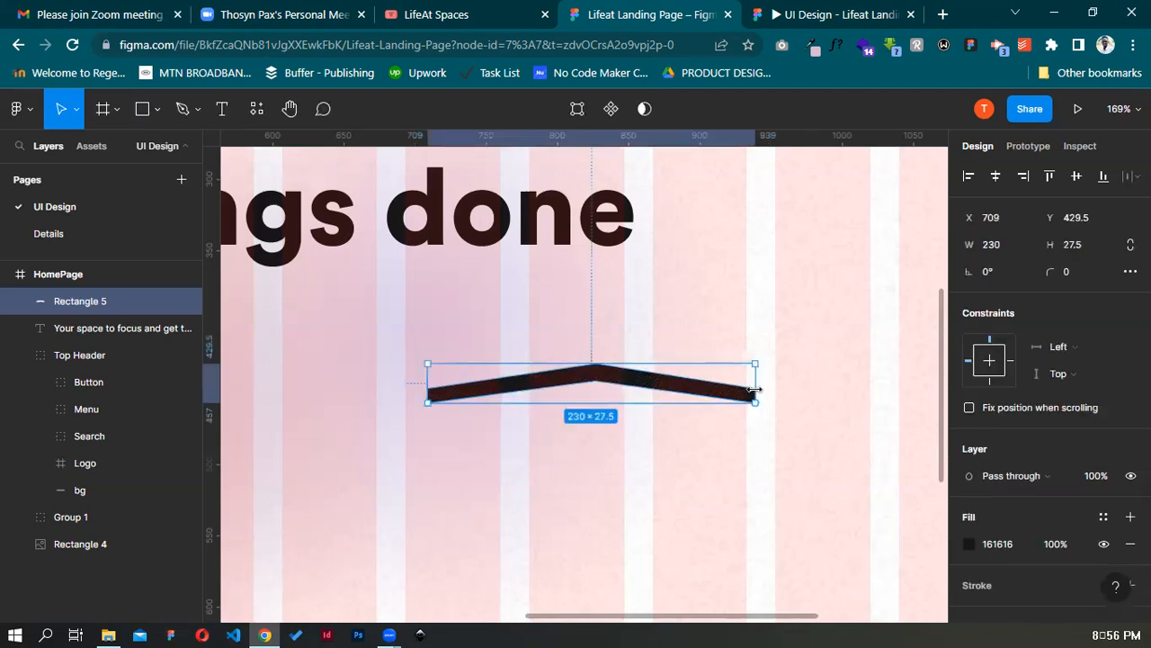
Try to round the bar's upper middle point into a curve with the Bend tool
click(652, 418)
click(591, 378)
double_click(596, 370)
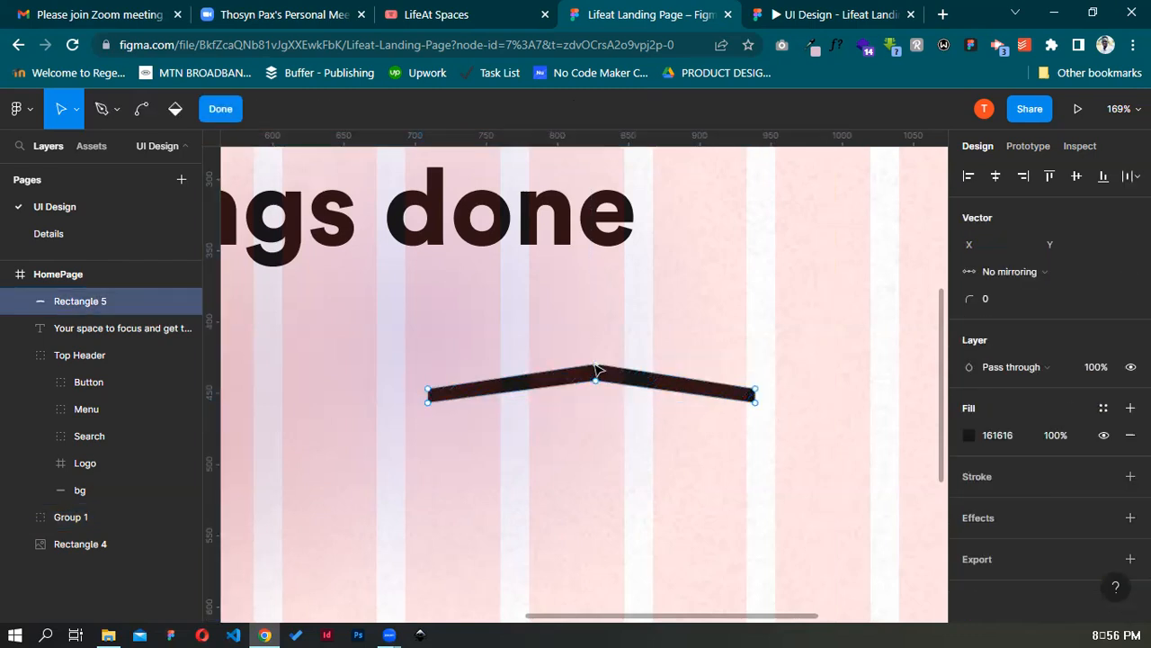
click(153, 124)
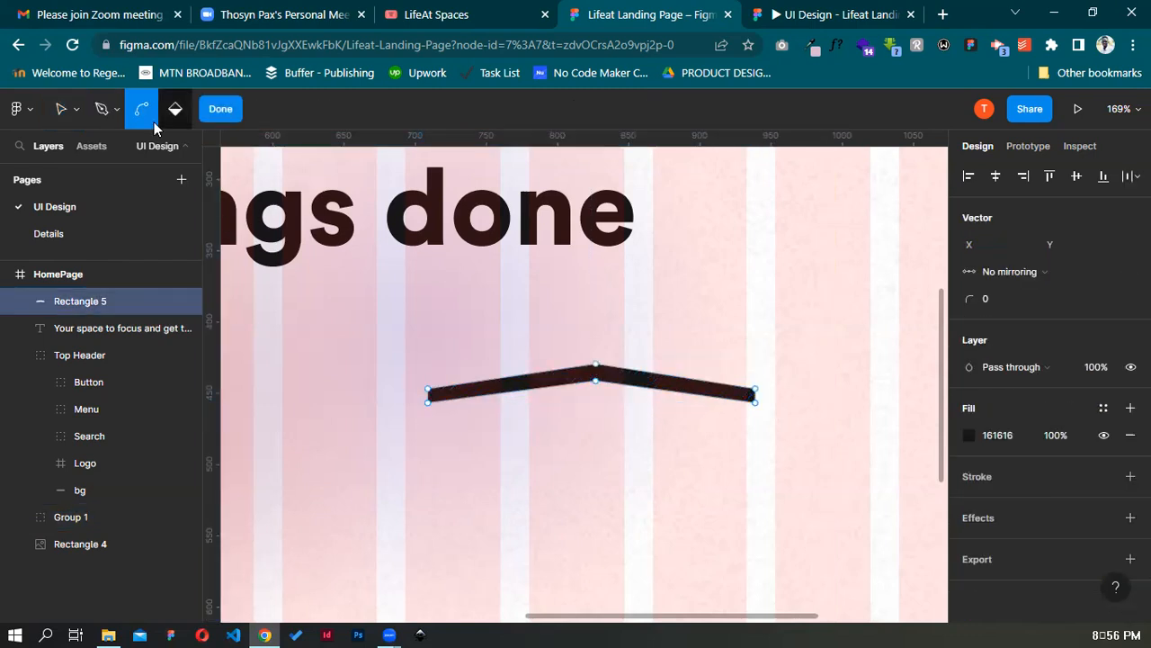
click(597, 369)
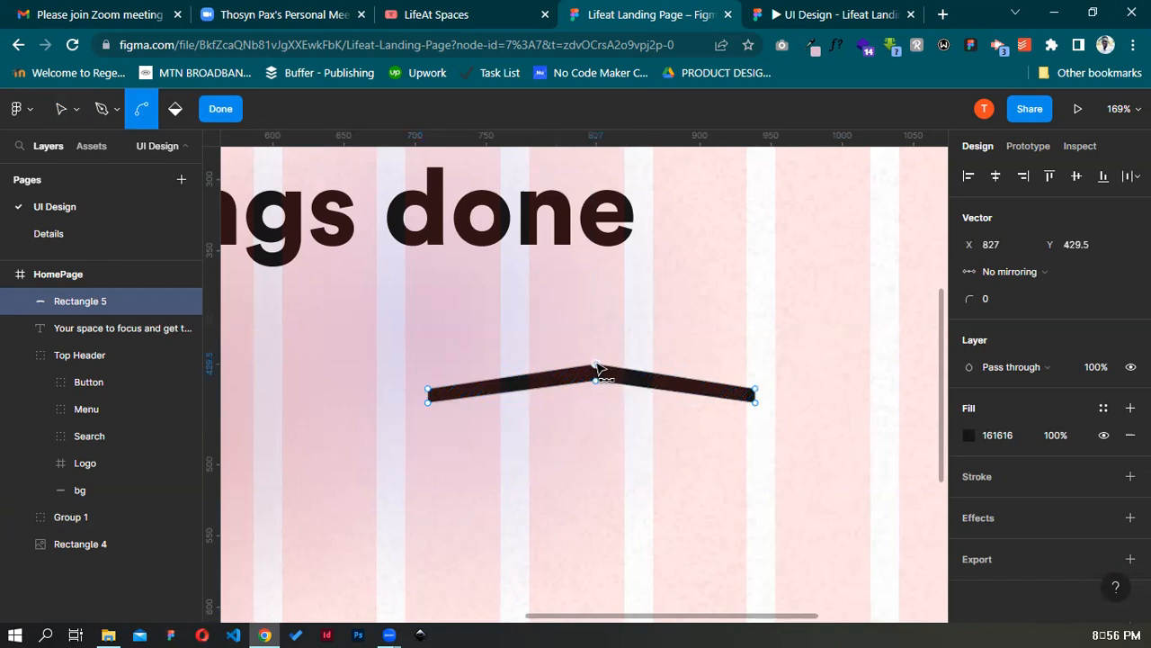
mouse_move(596, 368)
mouse_down()
mouse_move(602, 387)
mouse_move(599, 377)
mouse_move(671, 371)
mouse_up()
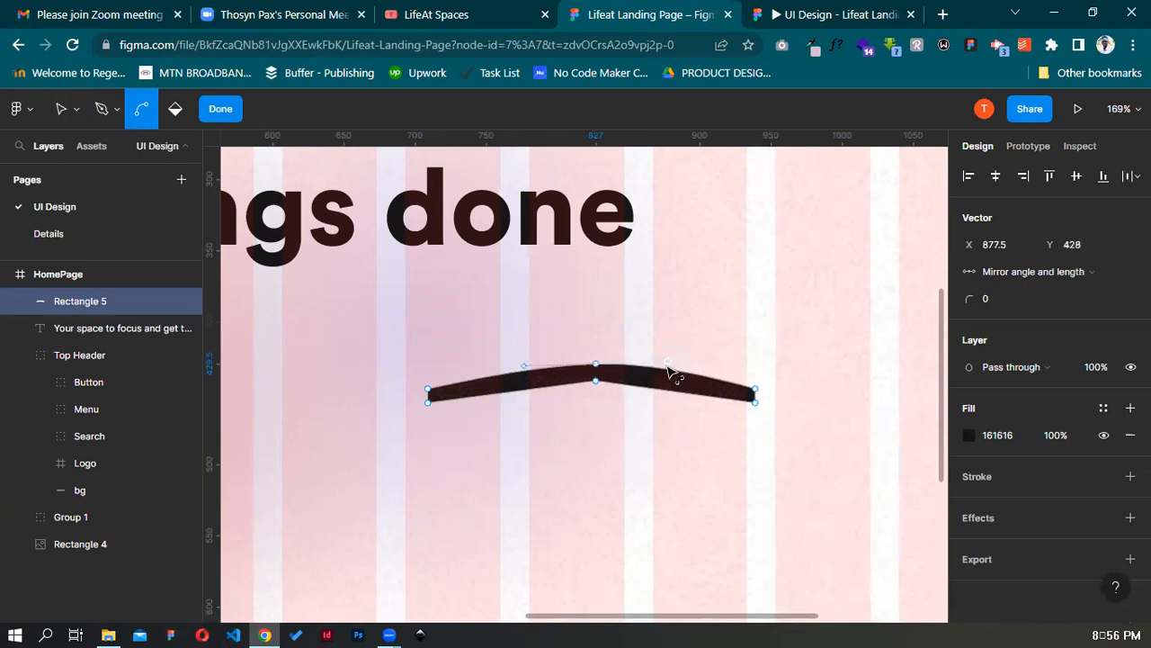
click(596, 382)
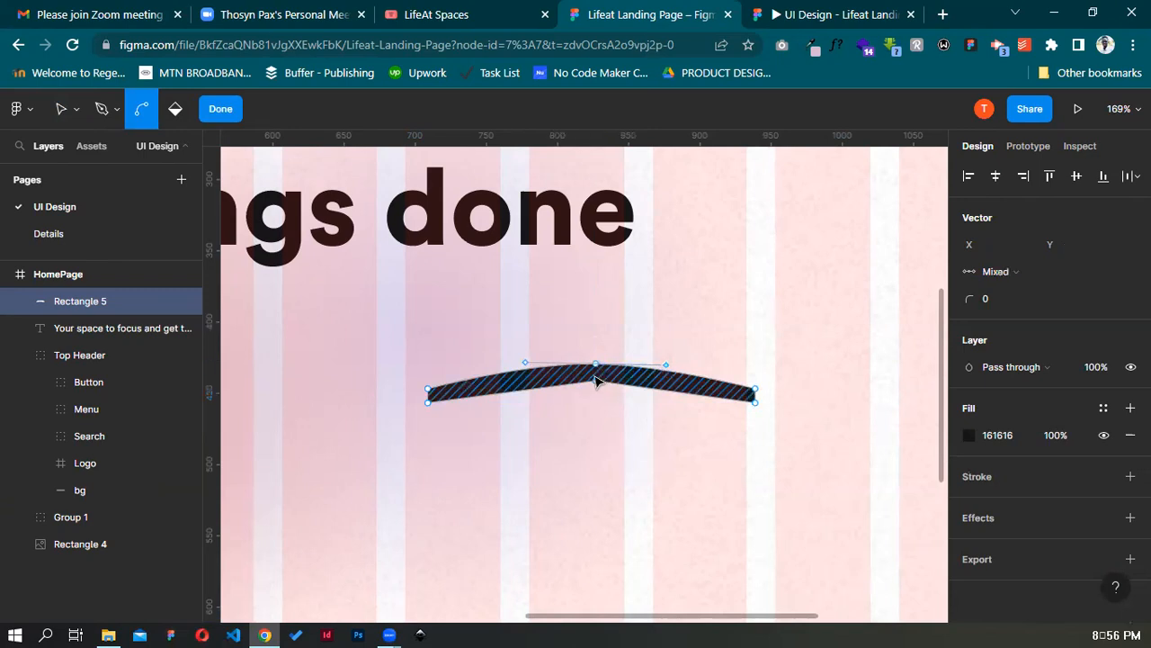
Try adjusting the upper middle point's curve handles, then undo the edits to its curve
click(664, 365)
drag(677, 315, 684, 352)
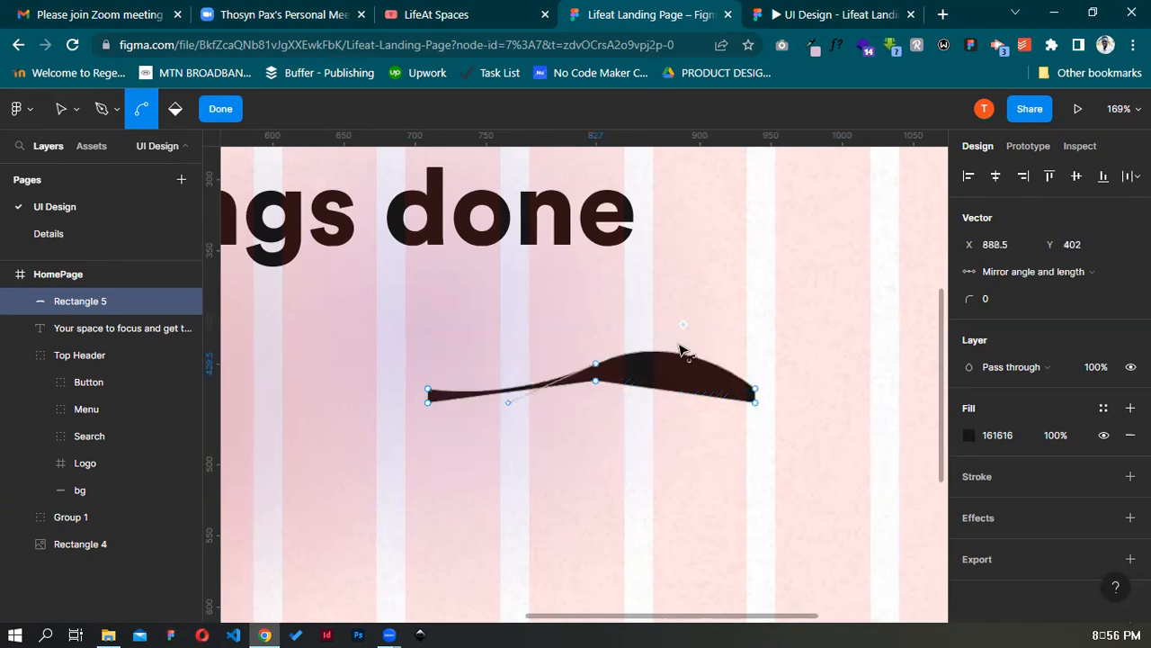
key(ctrl+z)
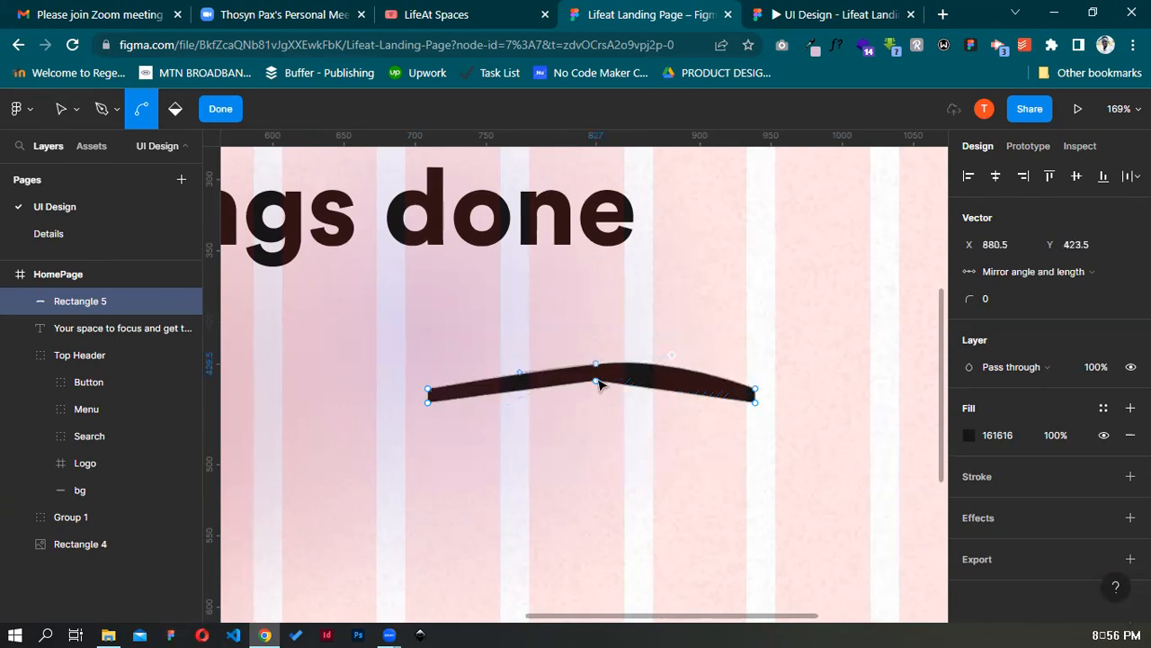
click(599, 384)
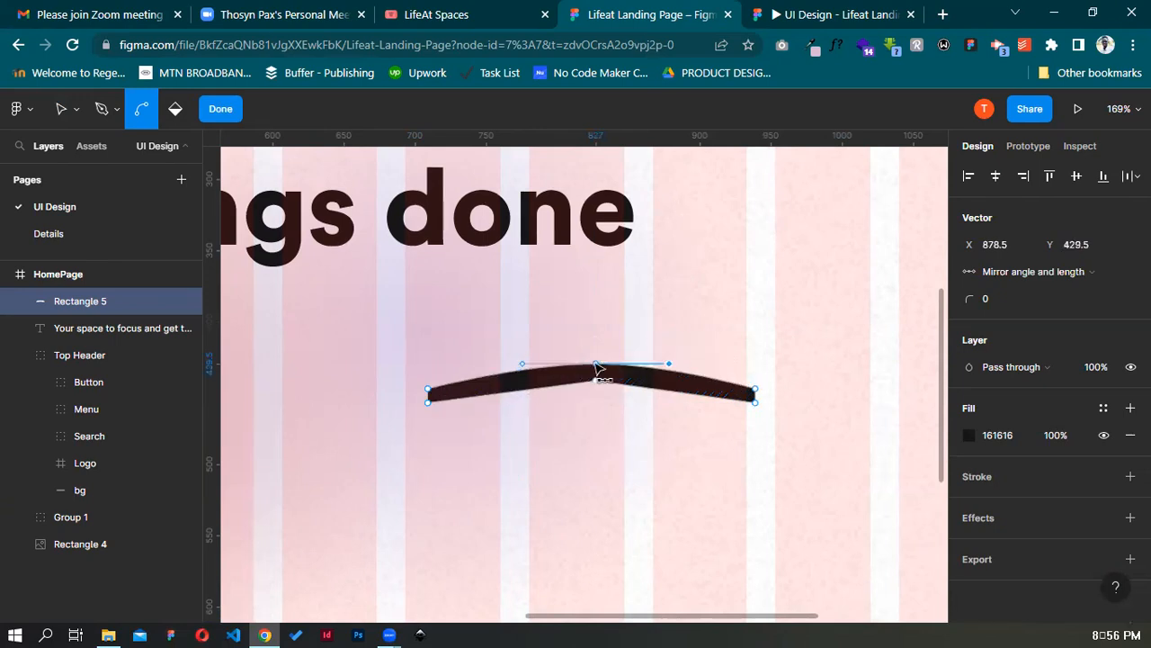
click(596, 378)
drag(595, 365, 595, 356)
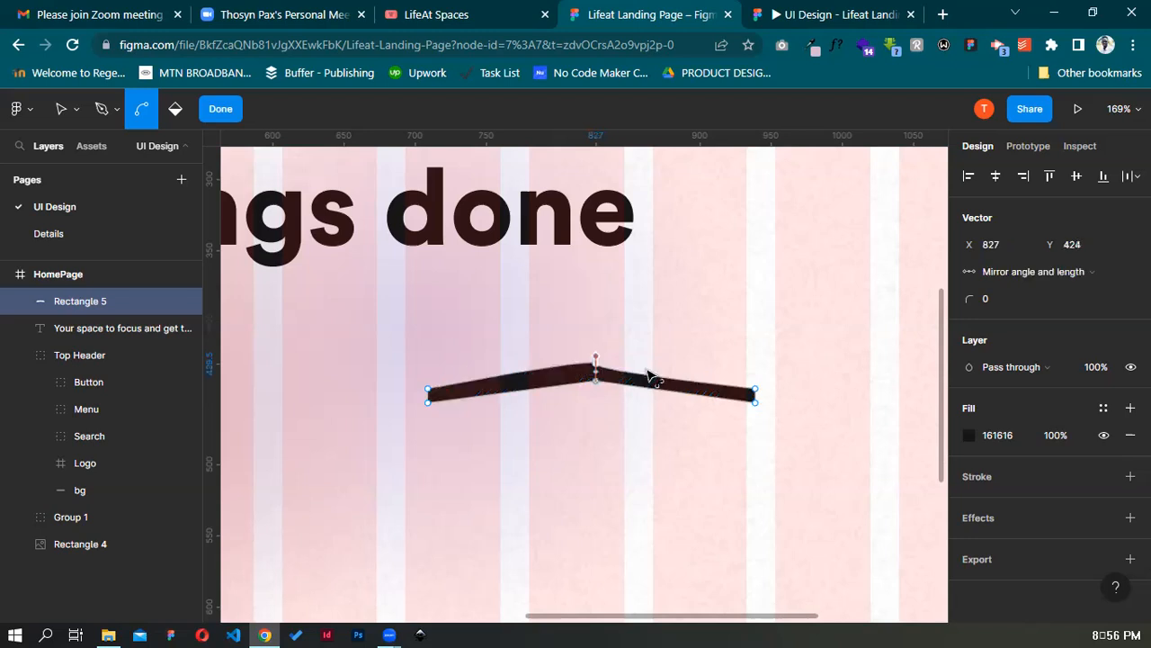
key(ctrl+z)
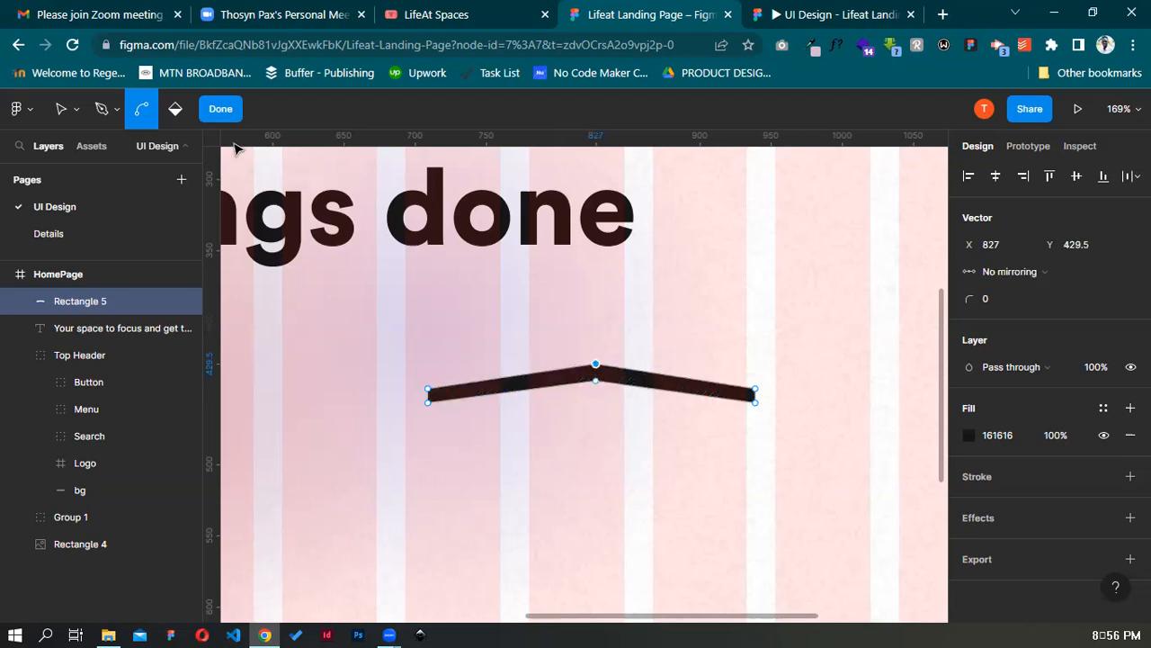
click(220, 109)
click(671, 332)
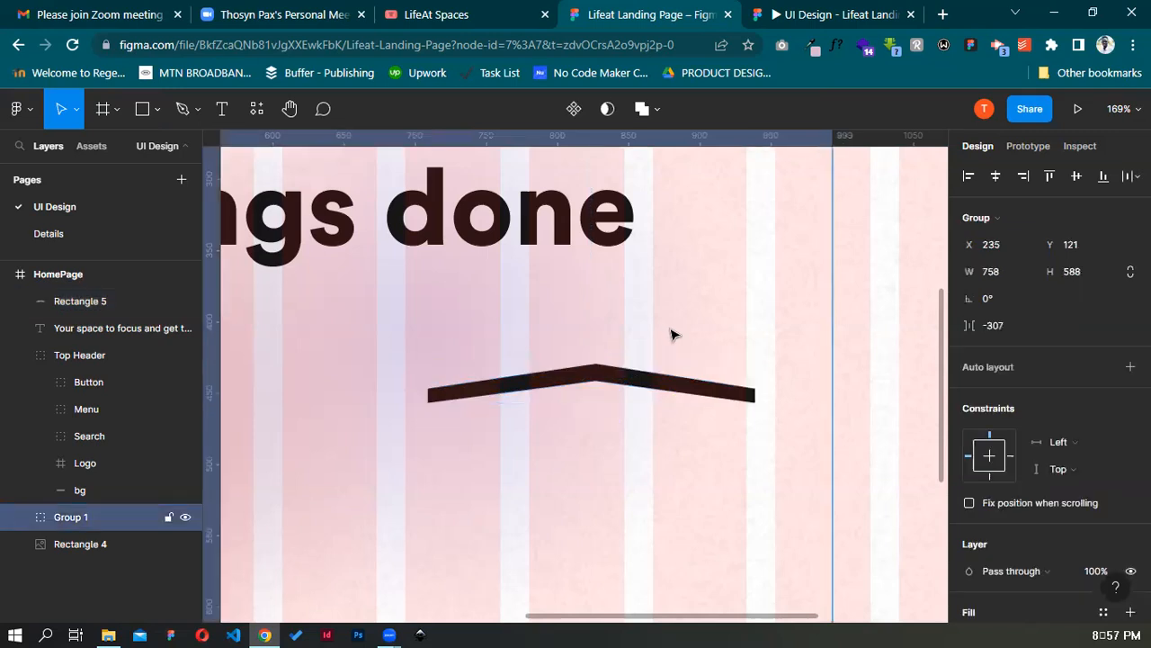
click(594, 374)
double_click(595, 376)
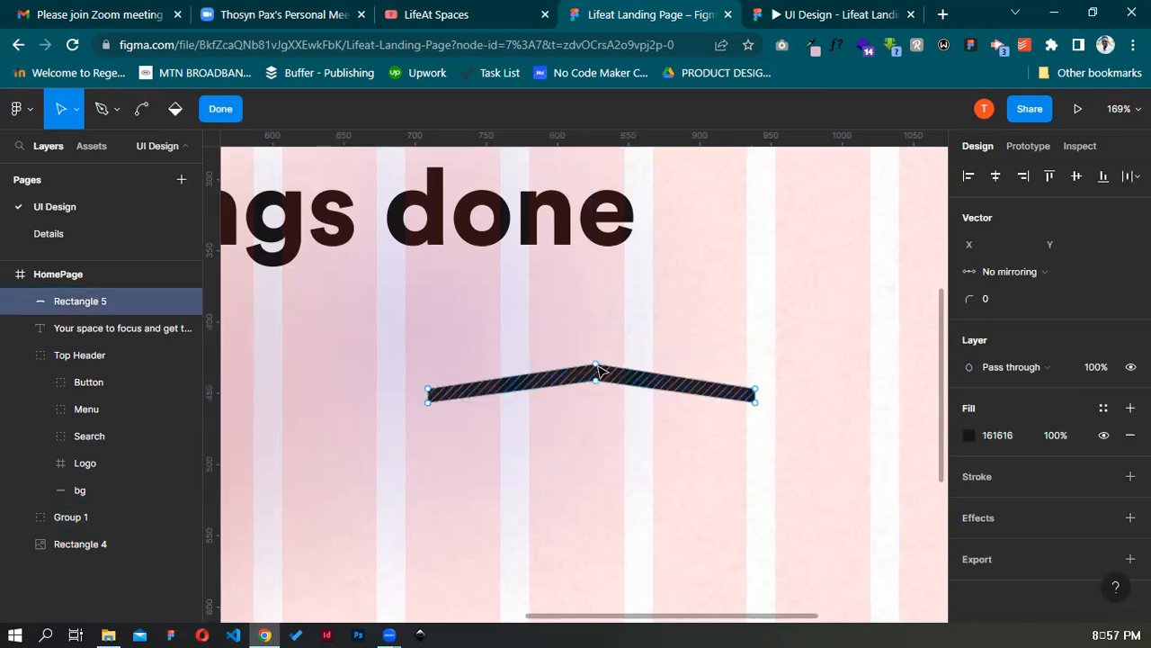
key(Escape)
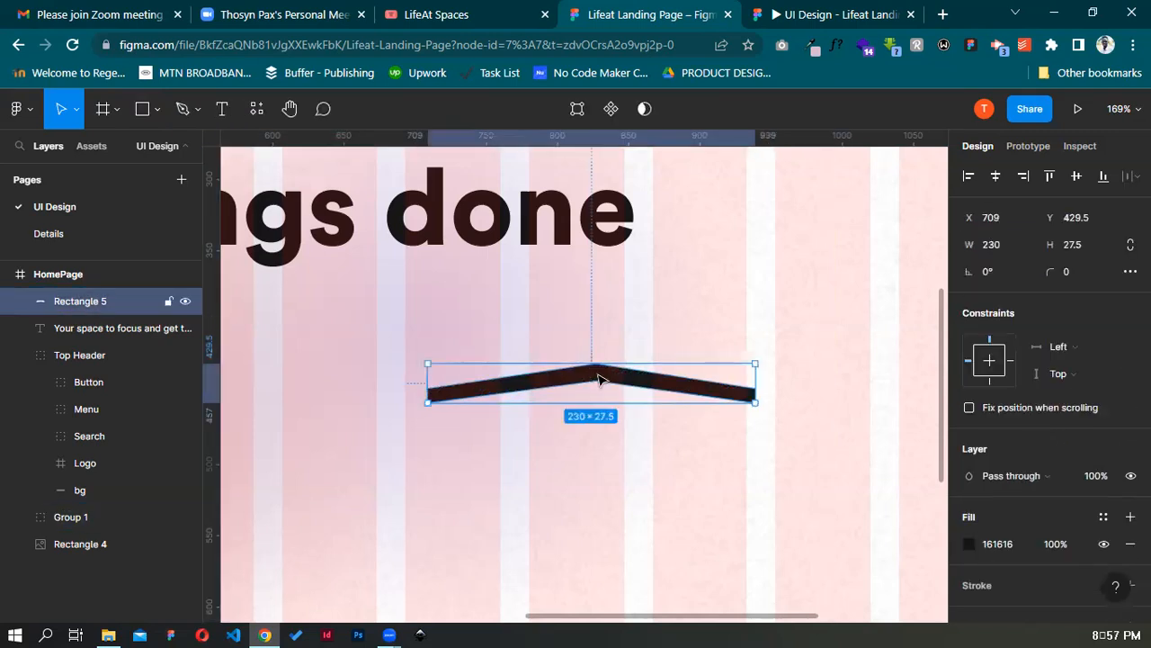
Curve the bar's upper edge smoothly through its middle point with the Bend tool and finish editing the shape
double_click(598, 378)
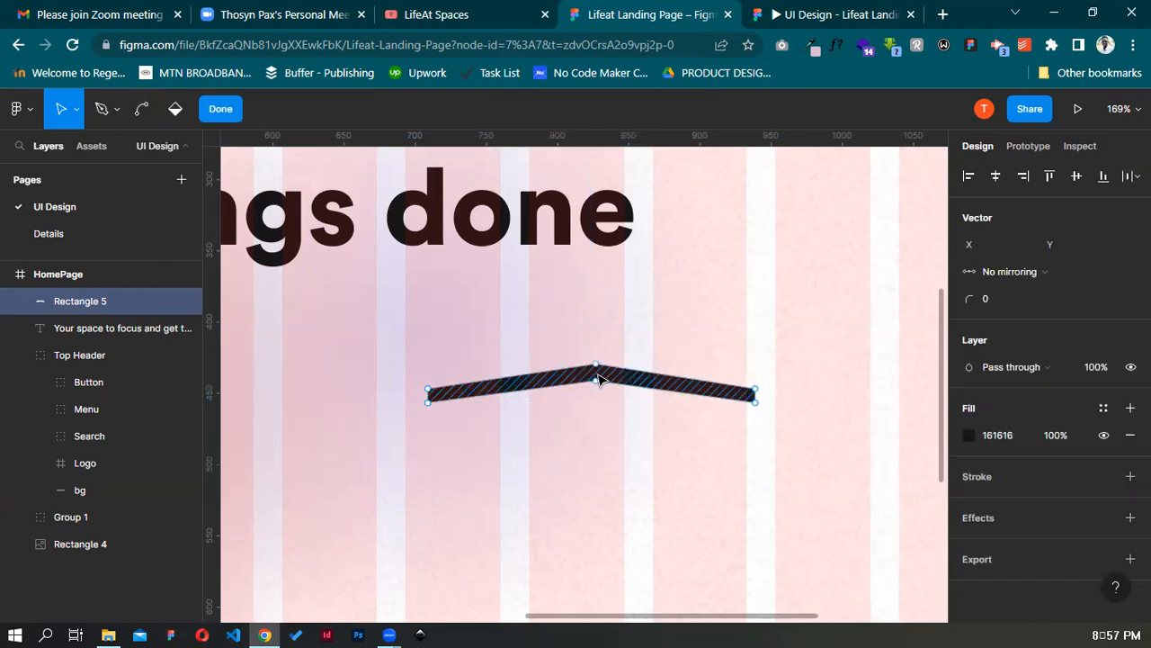
click(144, 115)
click(597, 367)
click(597, 368)
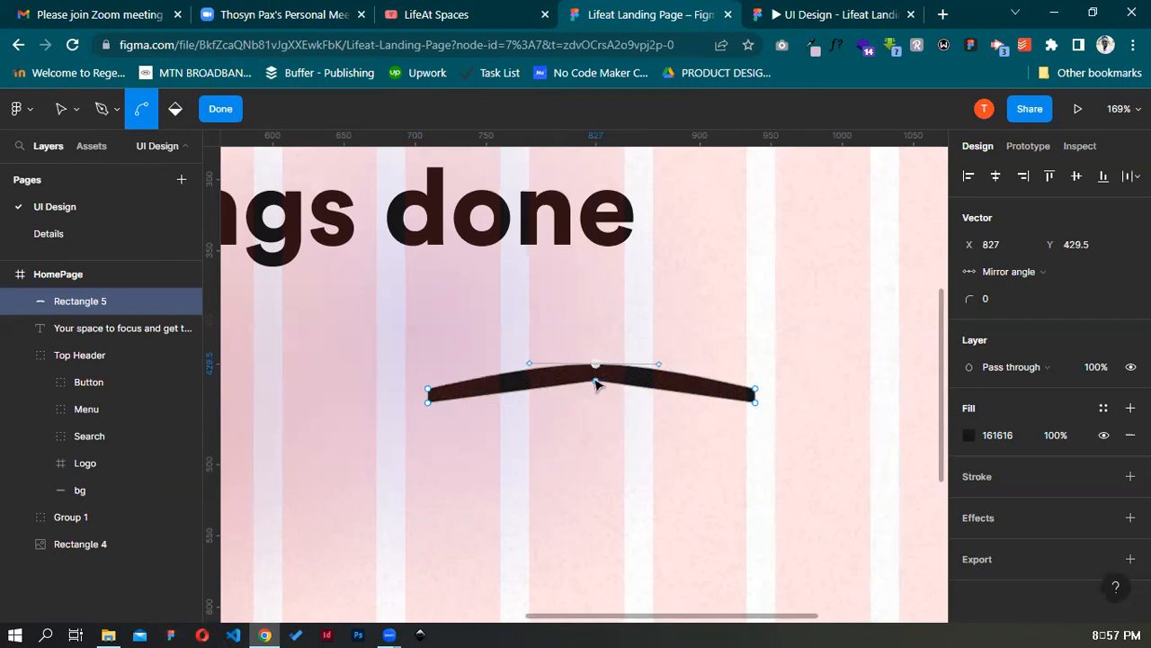
key(ctrl+a)
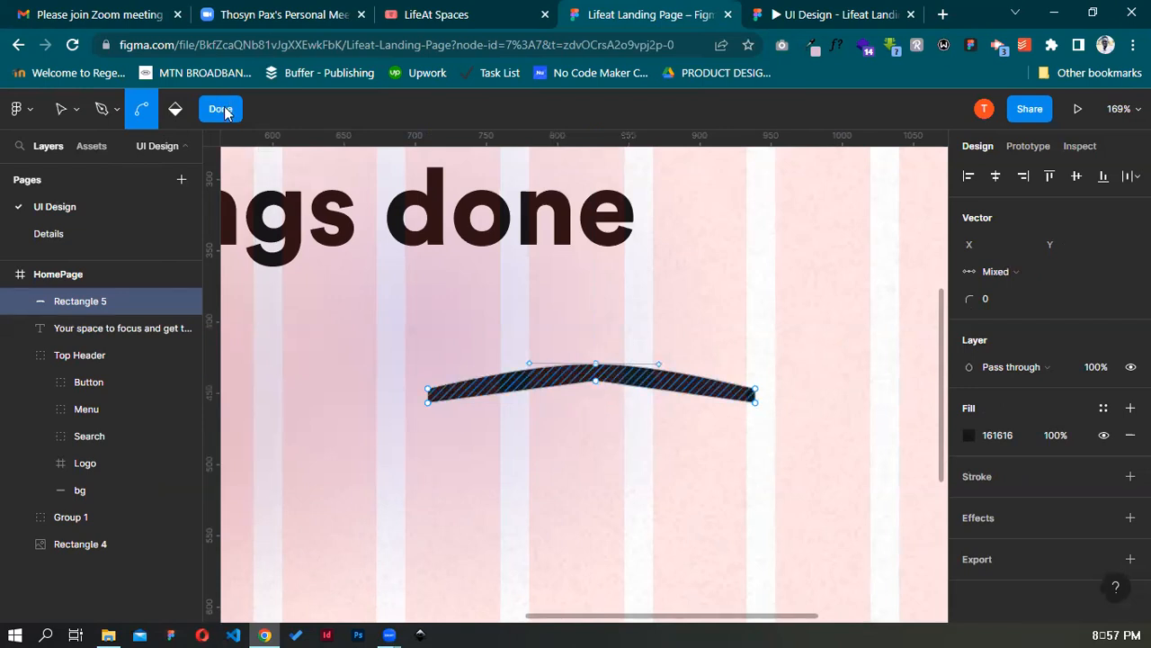
click(656, 385)
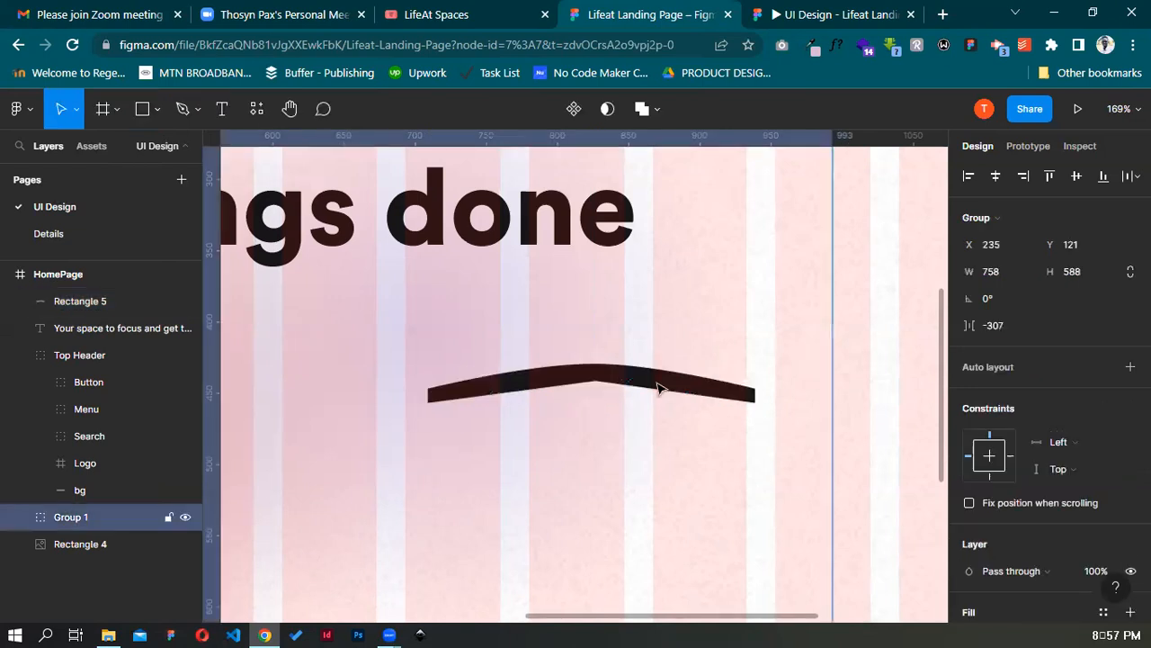
click(602, 378)
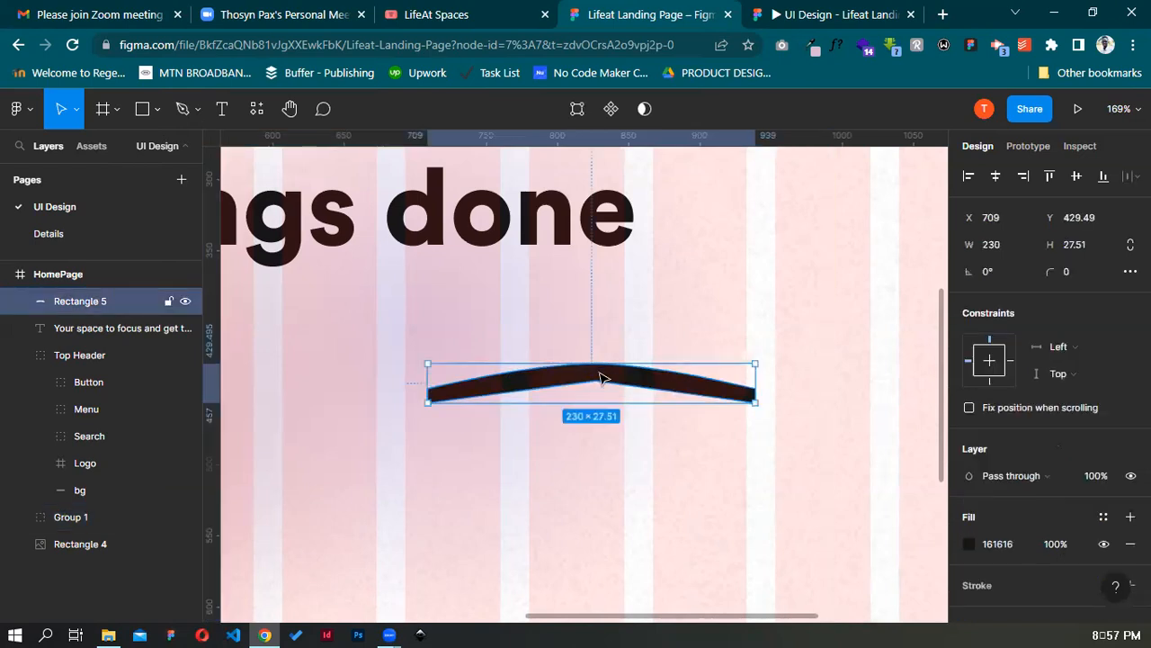
Level the upper middle point's curve handles at Y 429.5 and curve the lower middle point with mirrored horizontal handles at Y 441.5
key(shift+2)
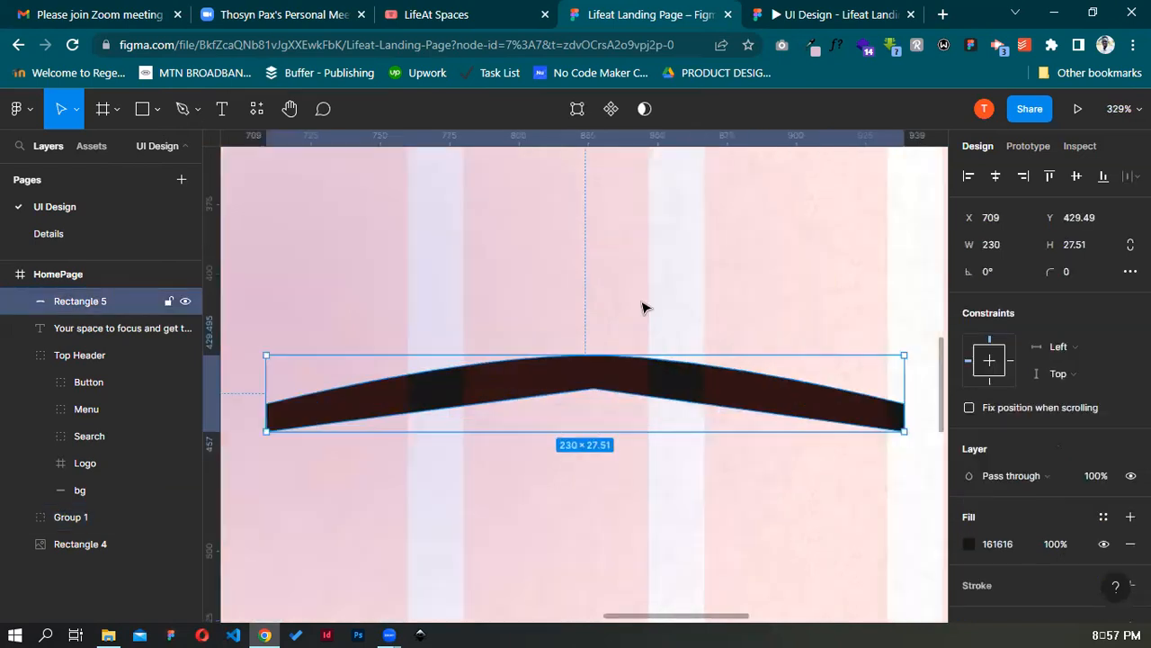
double_click(594, 392)
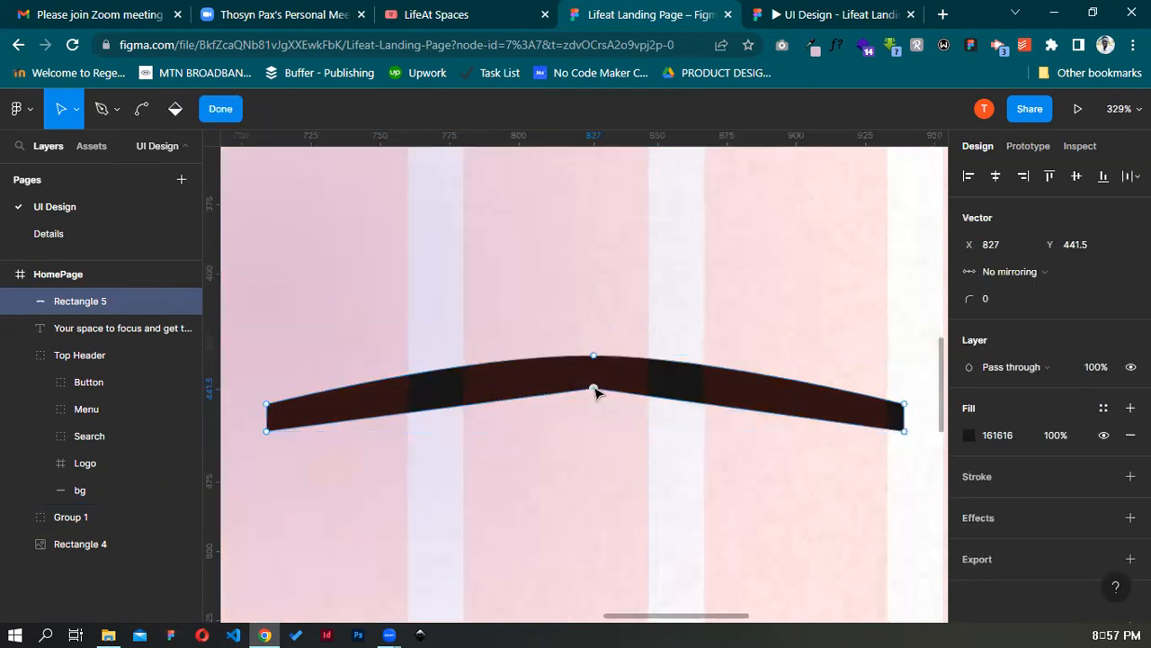
click(146, 112)
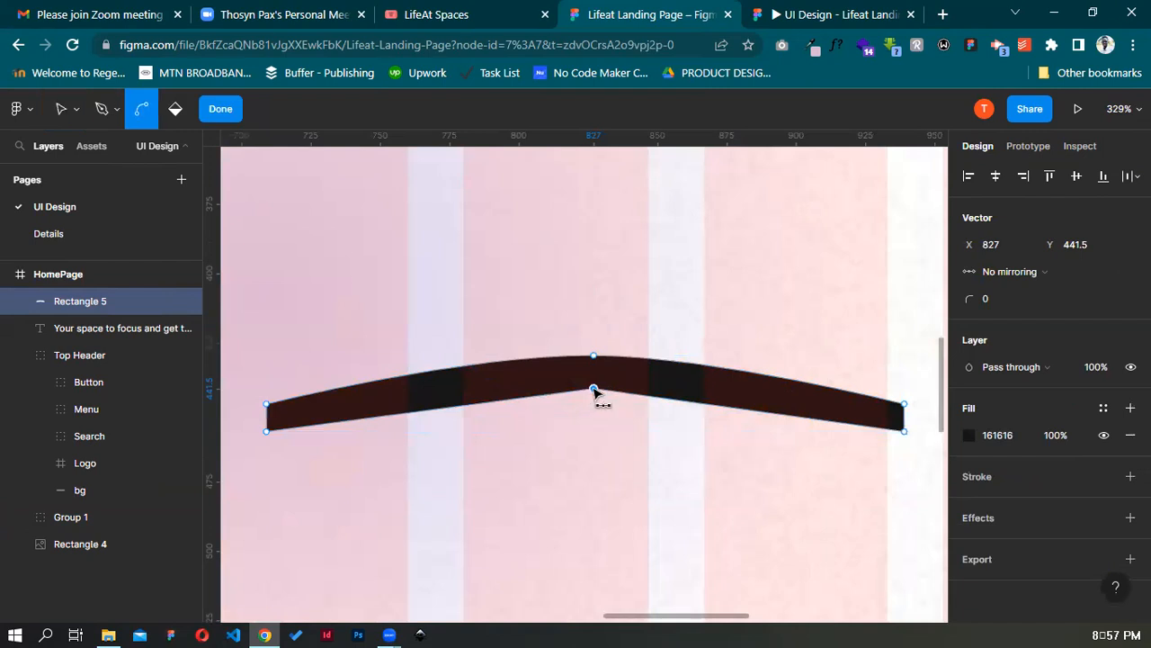
drag(593, 394, 716, 356)
click(594, 388)
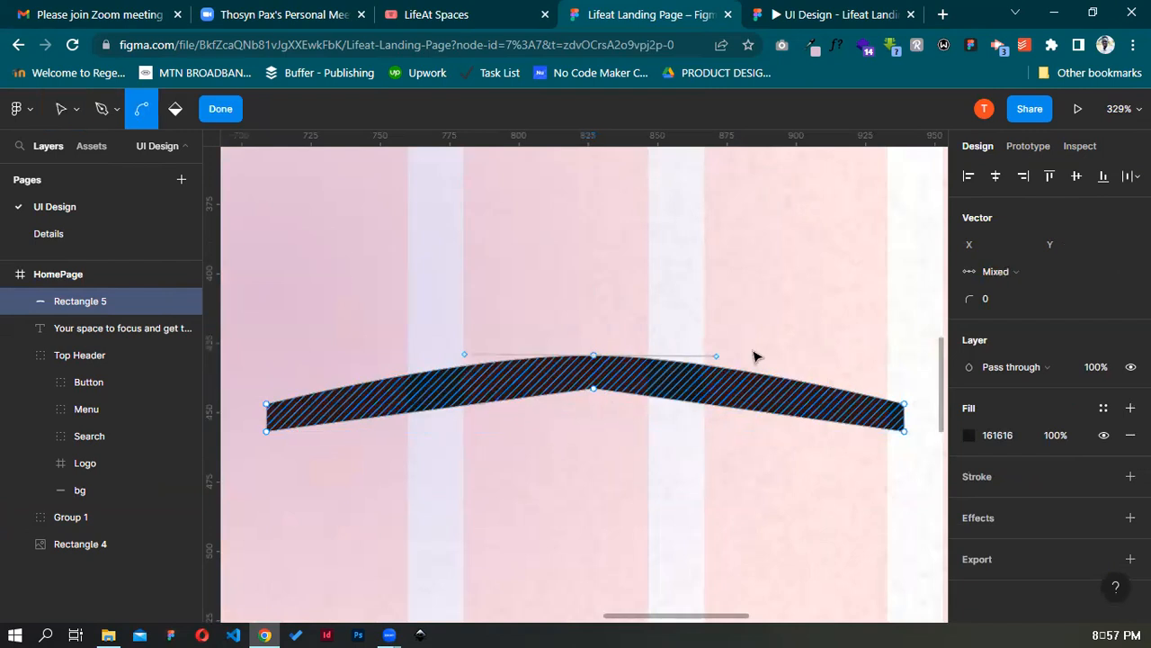
click(717, 358)
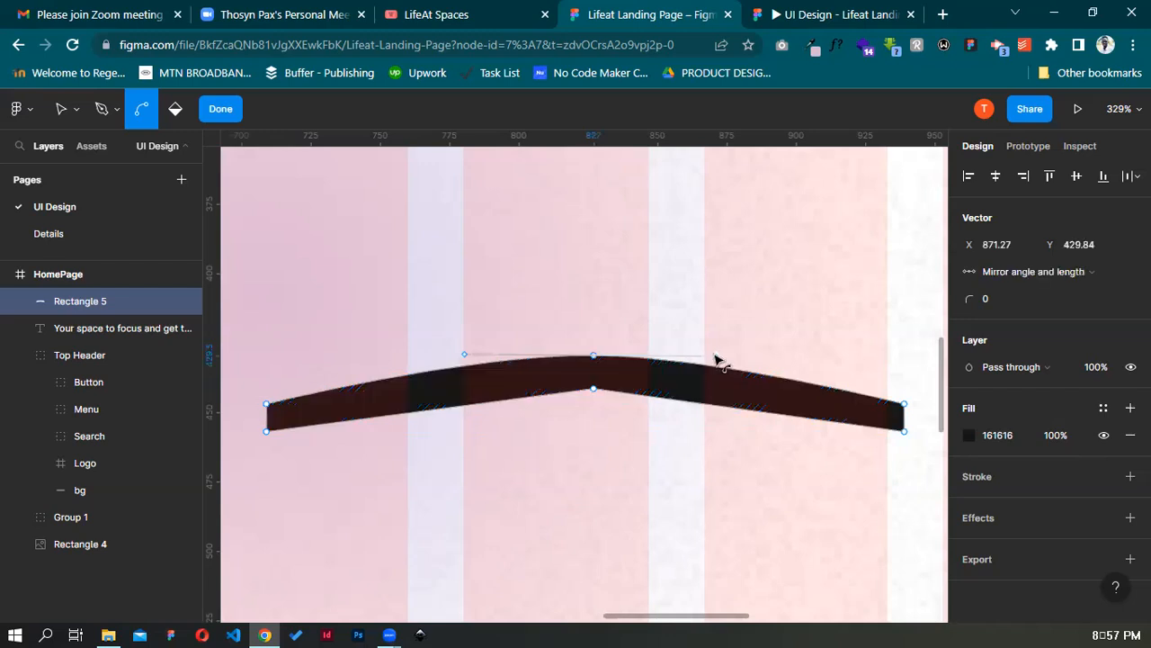
drag(717, 358, 714, 356)
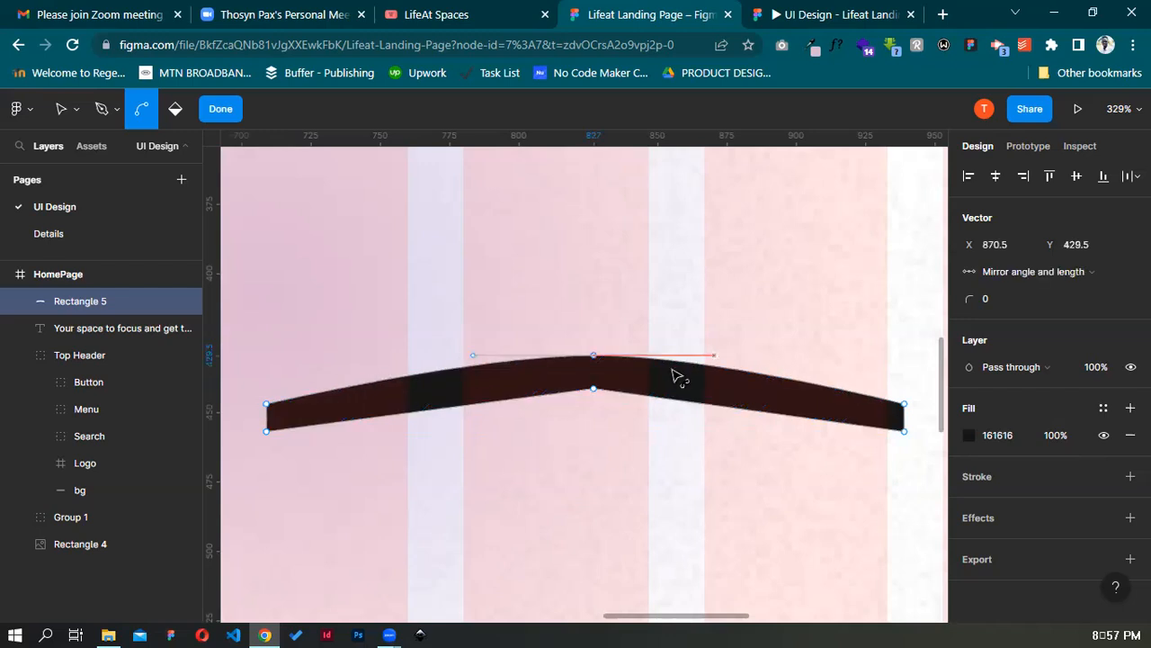
click(593, 389)
drag(594, 389, 717, 394)
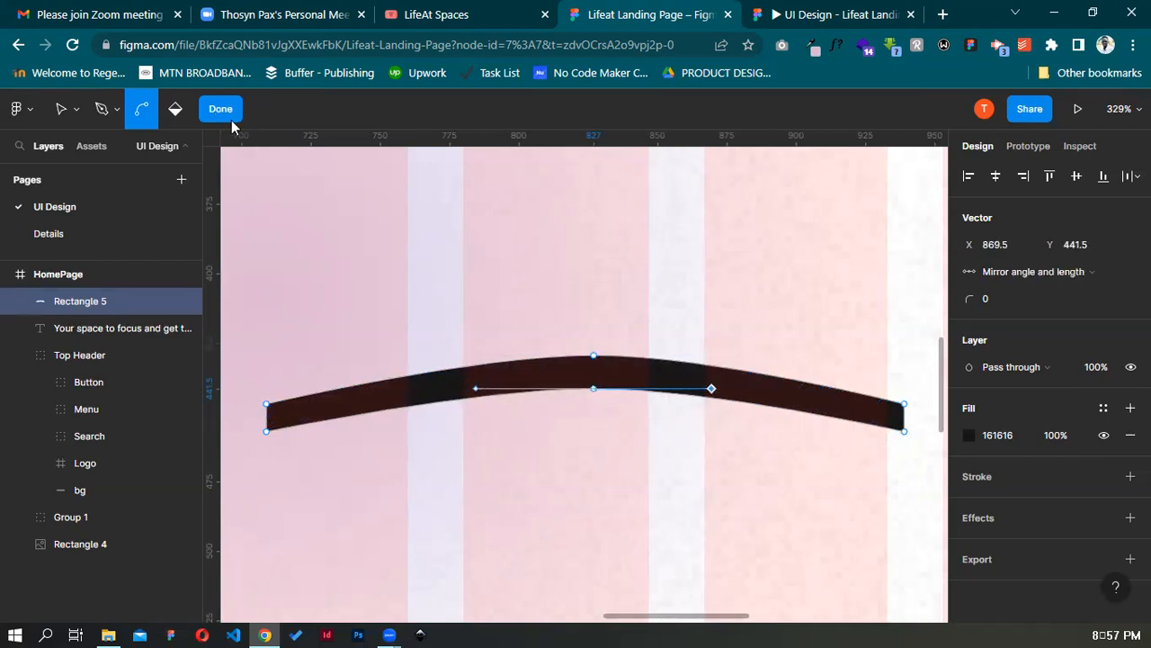
Finish editing the curved bar and delete it from the HomePage frame
key(Escape)
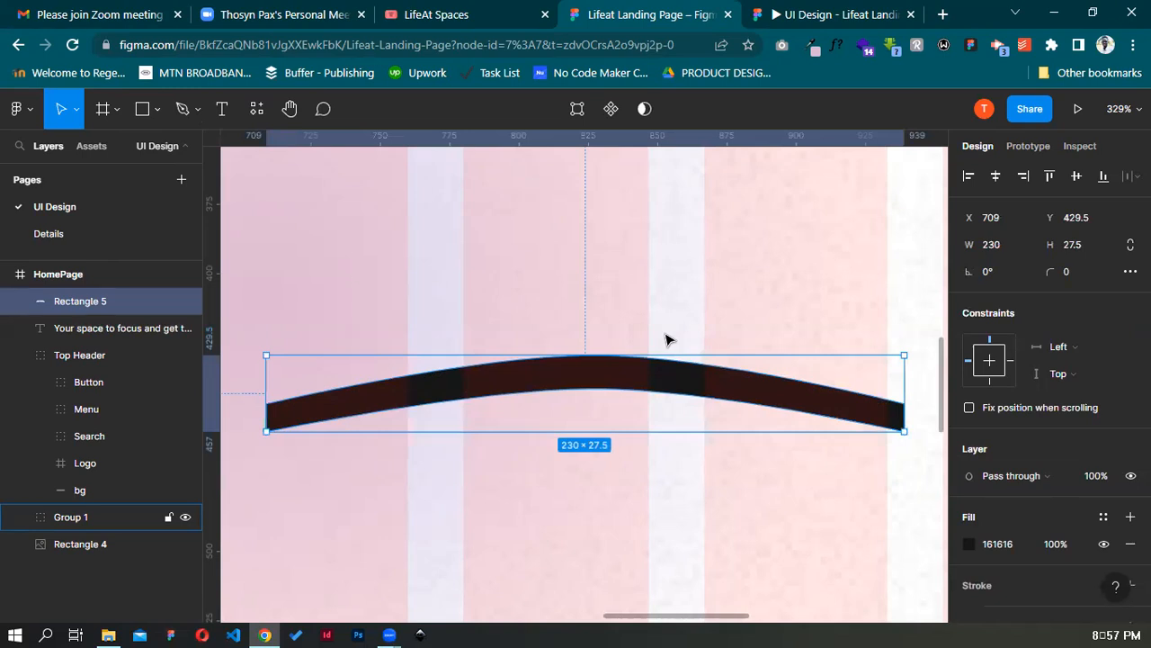
click(485, 13)
click(634, 11)
key(Delete)
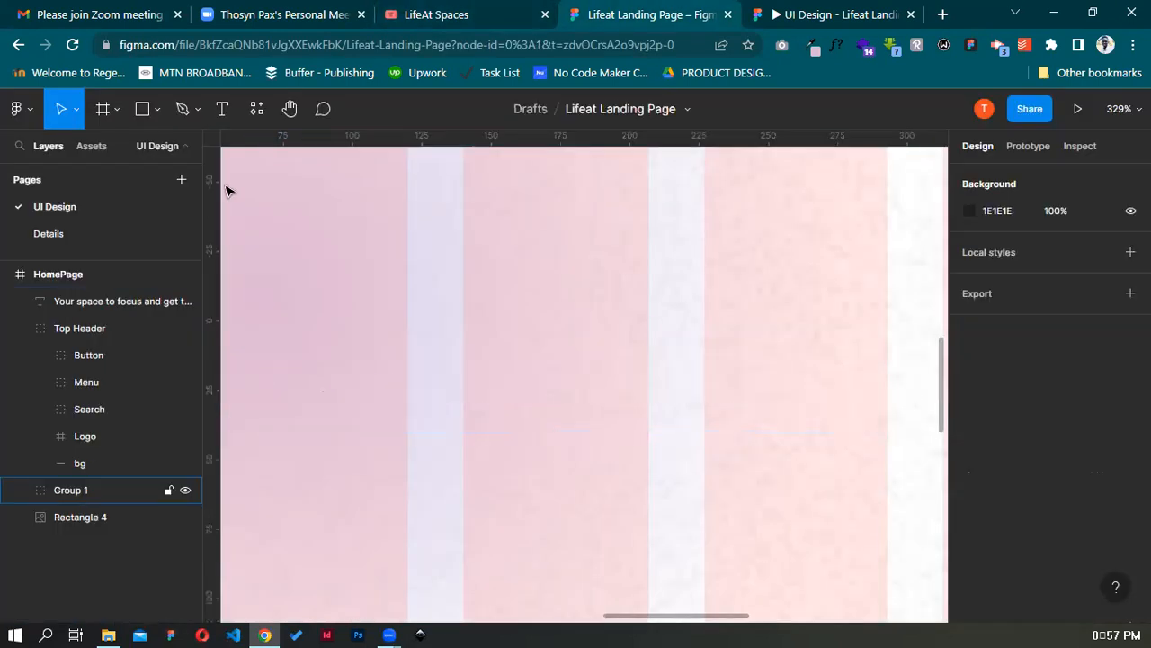
Draw a thin horizontal rectangle about 175 × 12 on the HomePage frame and set its fill to 161616
click(144, 109)
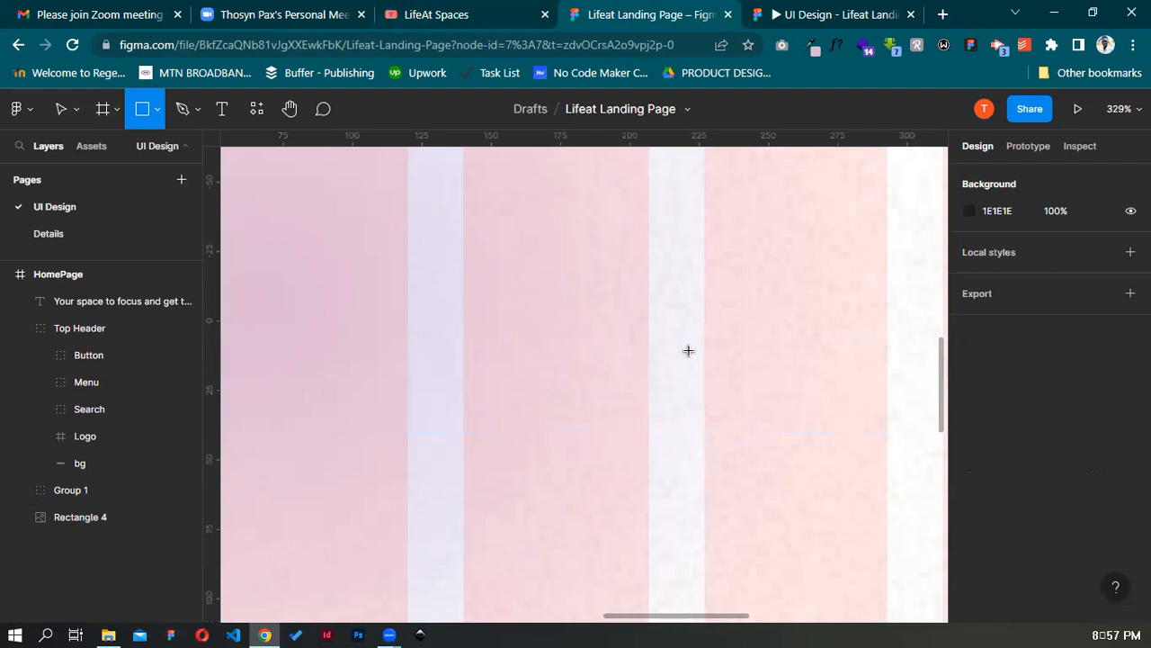
mouse_move(291, 306)
mouse_down()
mouse_move(779, 353)
mouse_move(776, 340)
mouse_up()
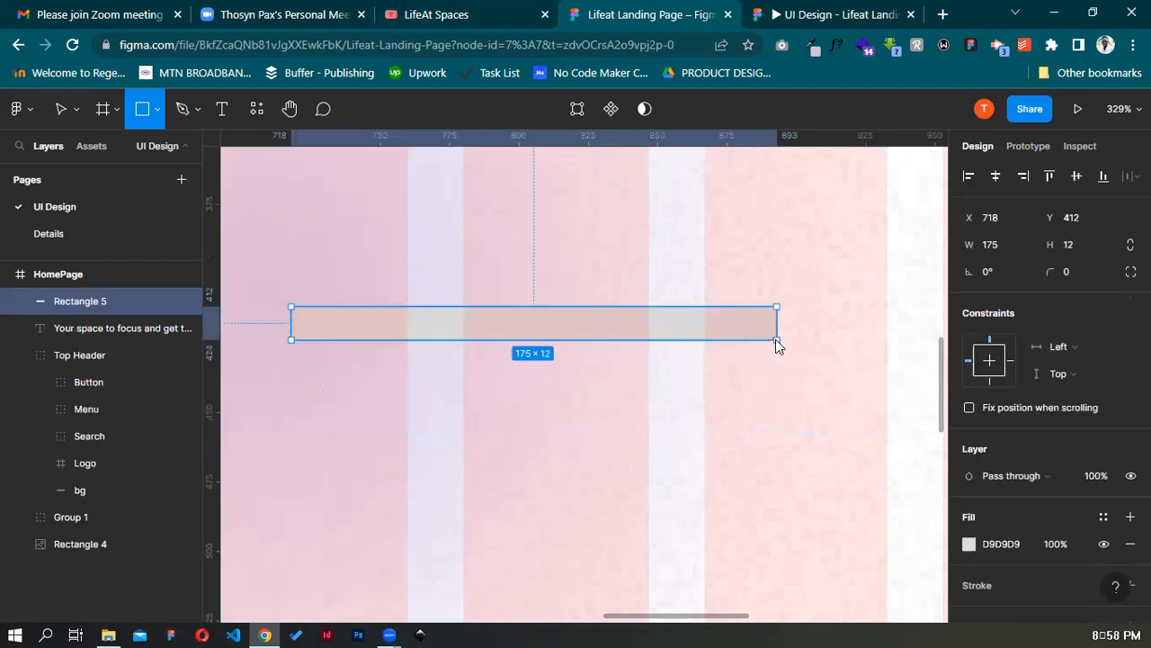
click(1001, 543)
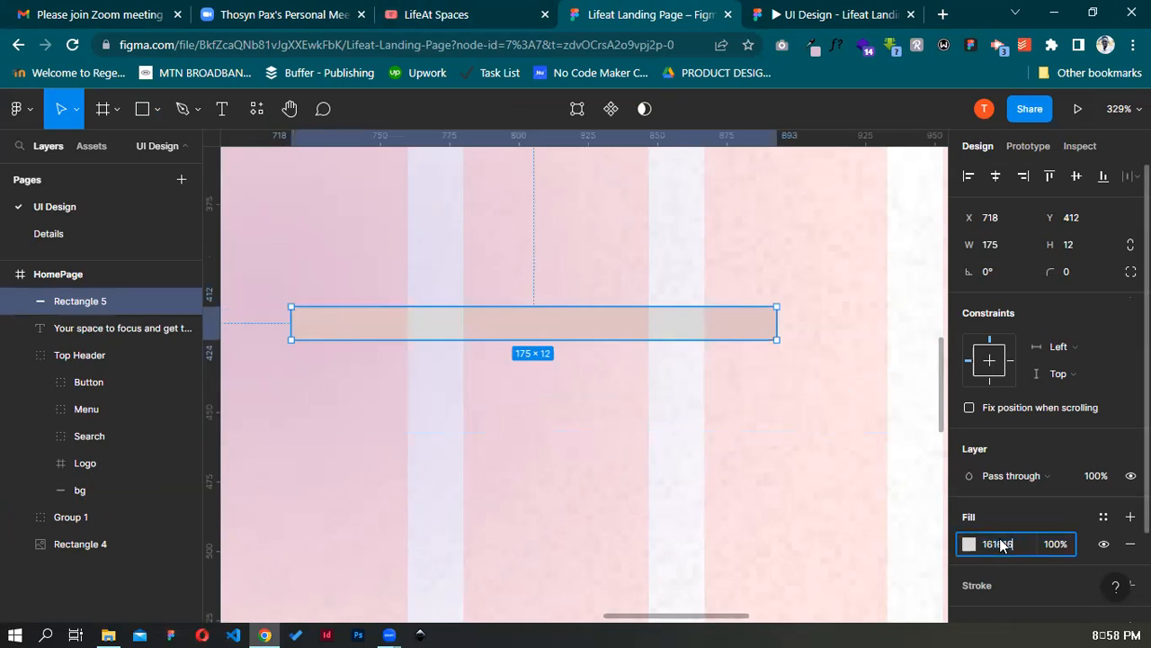
key(Return)
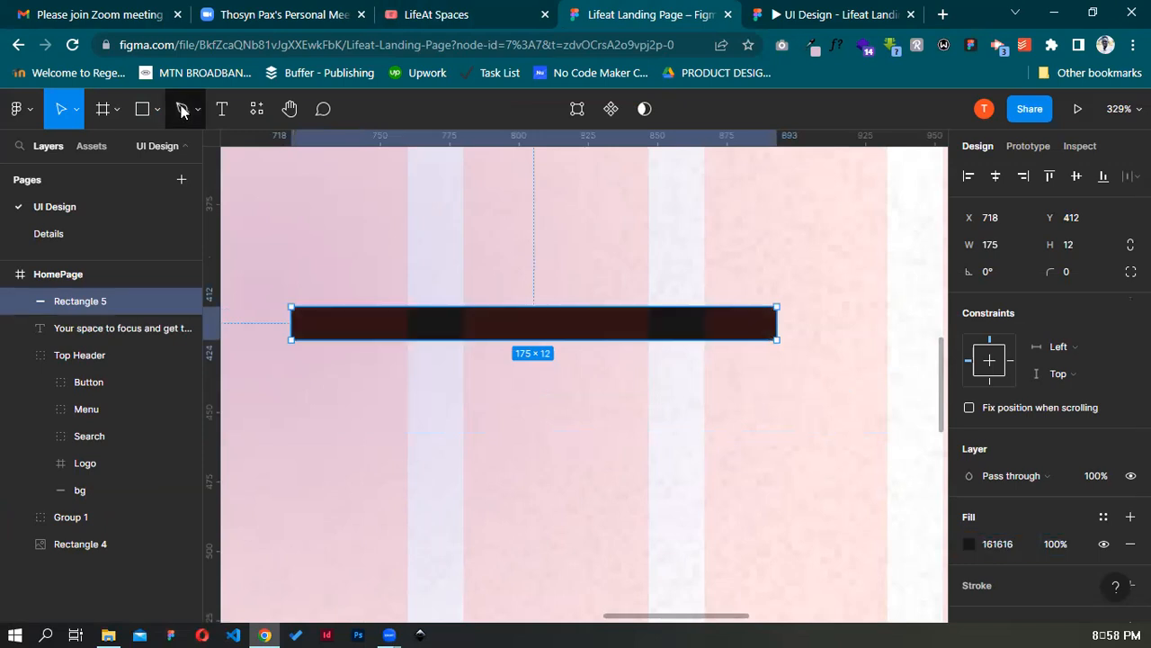
Draw a nearly horizontal line about 101.5 wide above the dark bar with the Pen tool and finish the path
key(p)
click(422, 243)
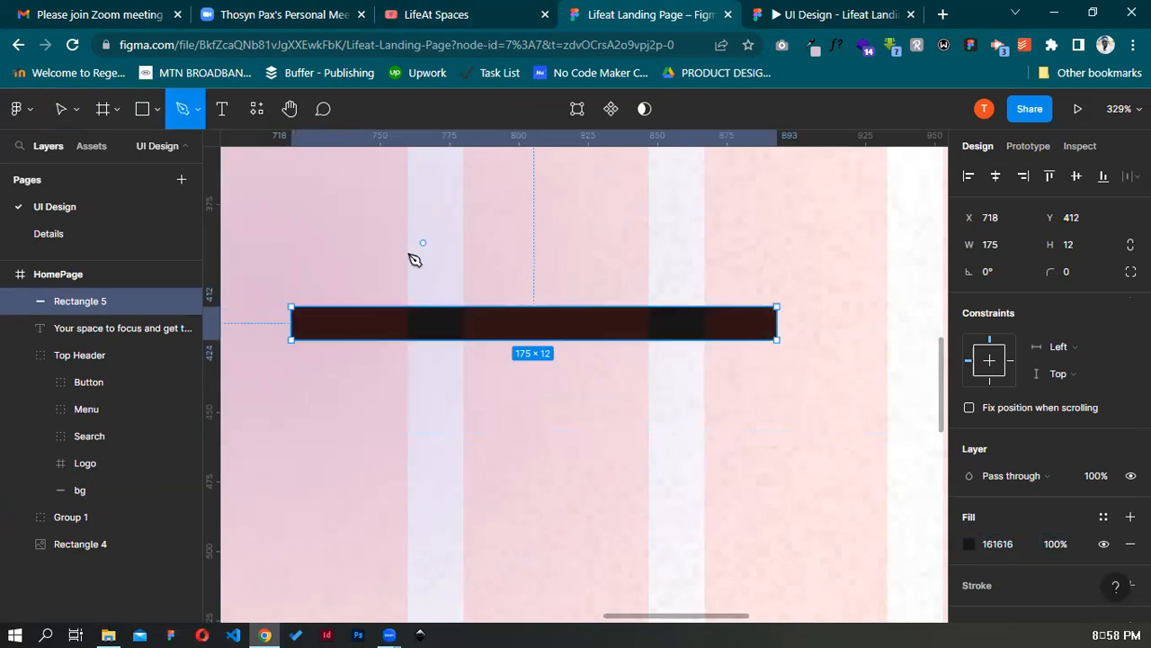
click(409, 254)
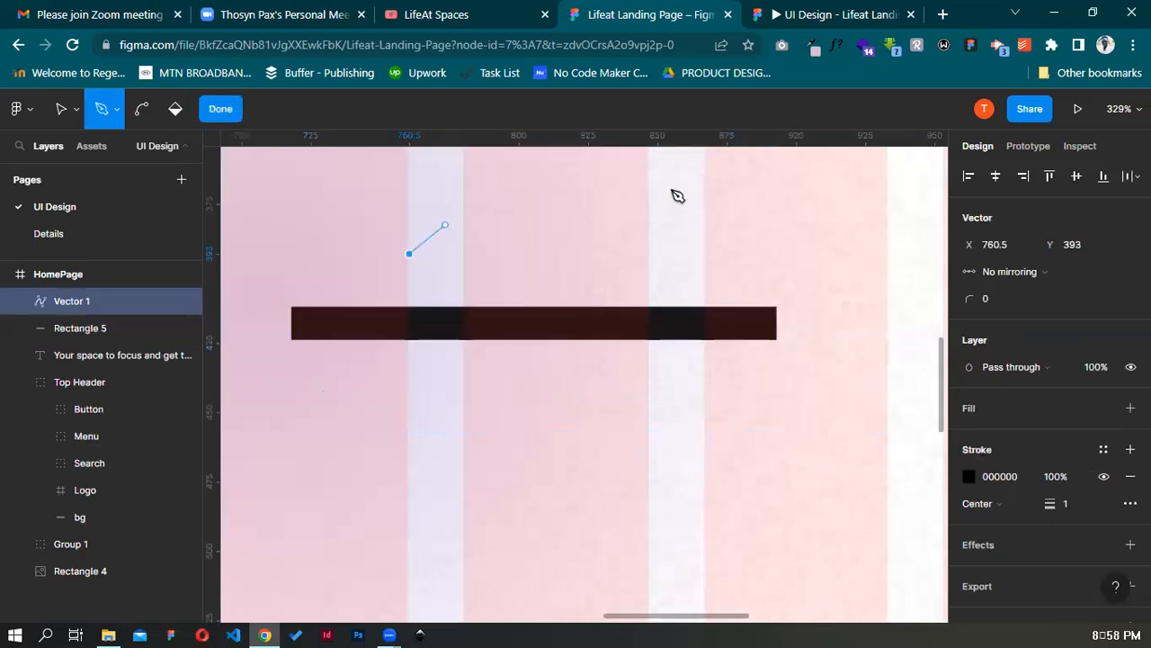
click(691, 247)
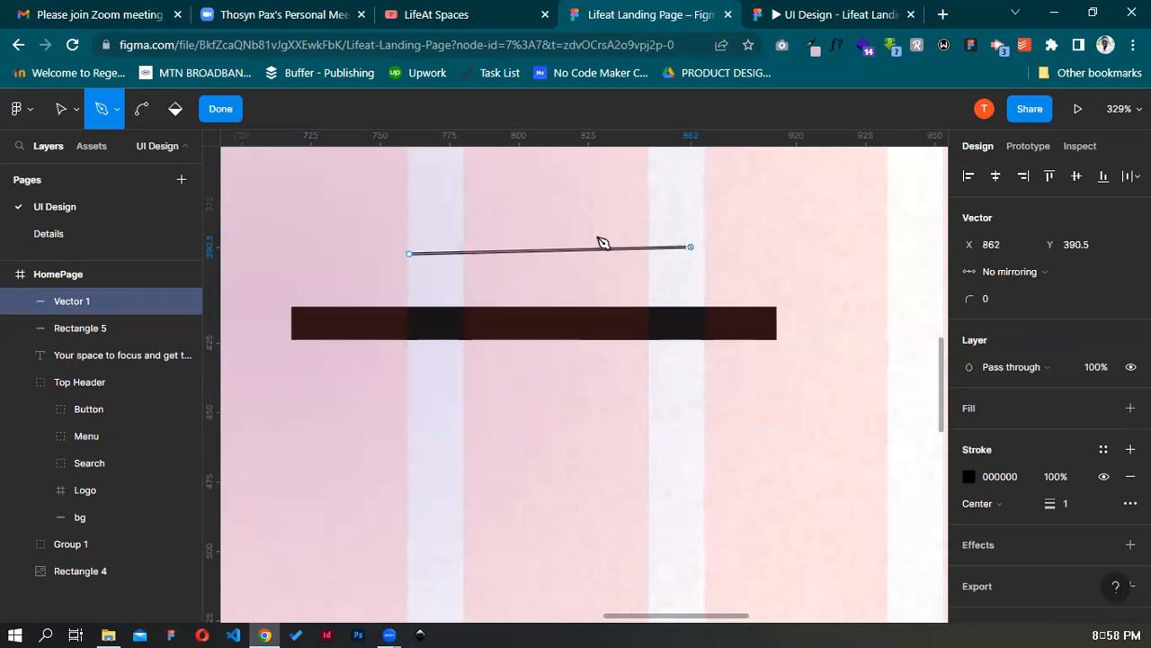
click(200, 116)
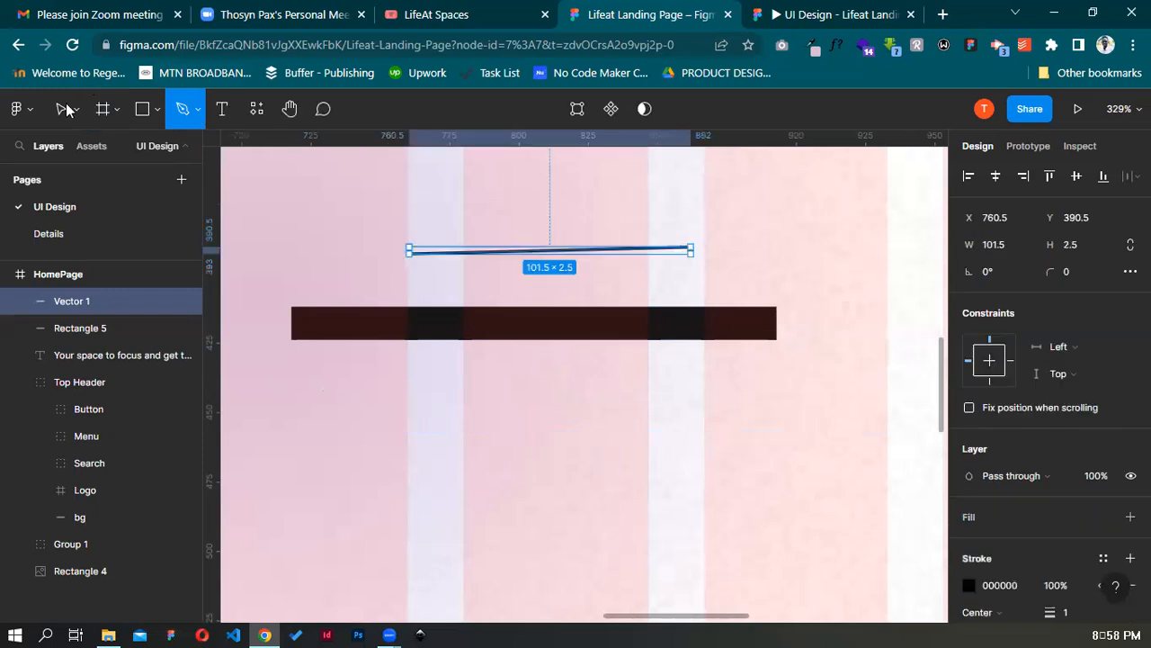
key(v)
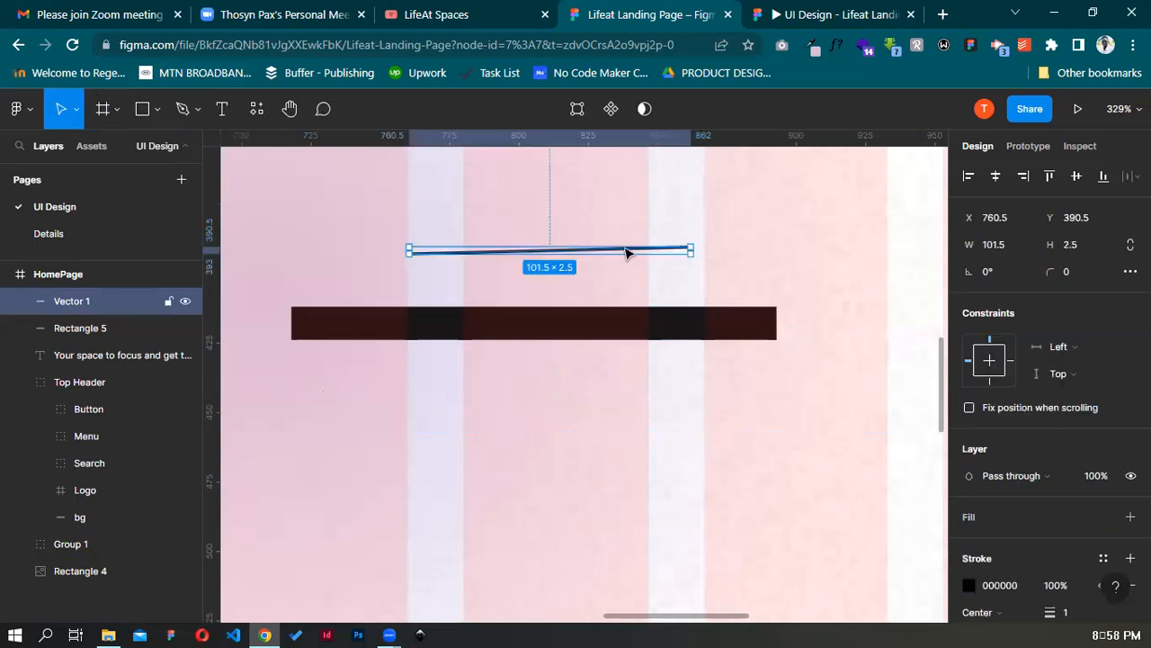
Bend the line into a shallow arch about 8.75 high by pulling curve handles from both endpoints, and finish editing it
double_click(556, 255)
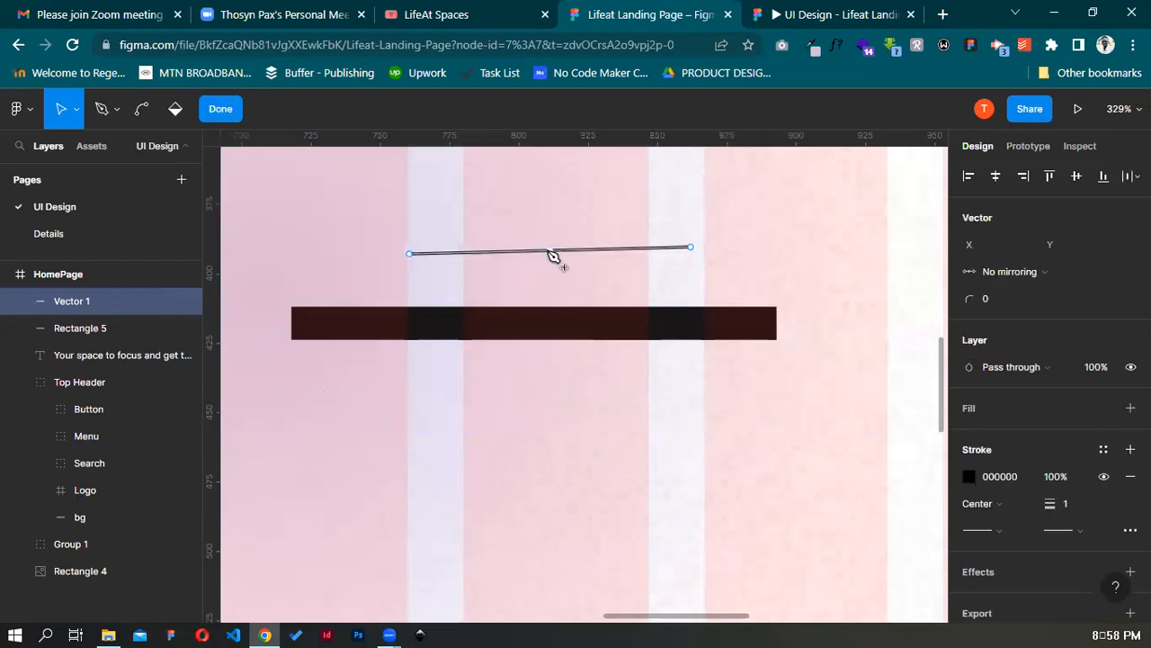
click(141, 109)
key(ctrl)
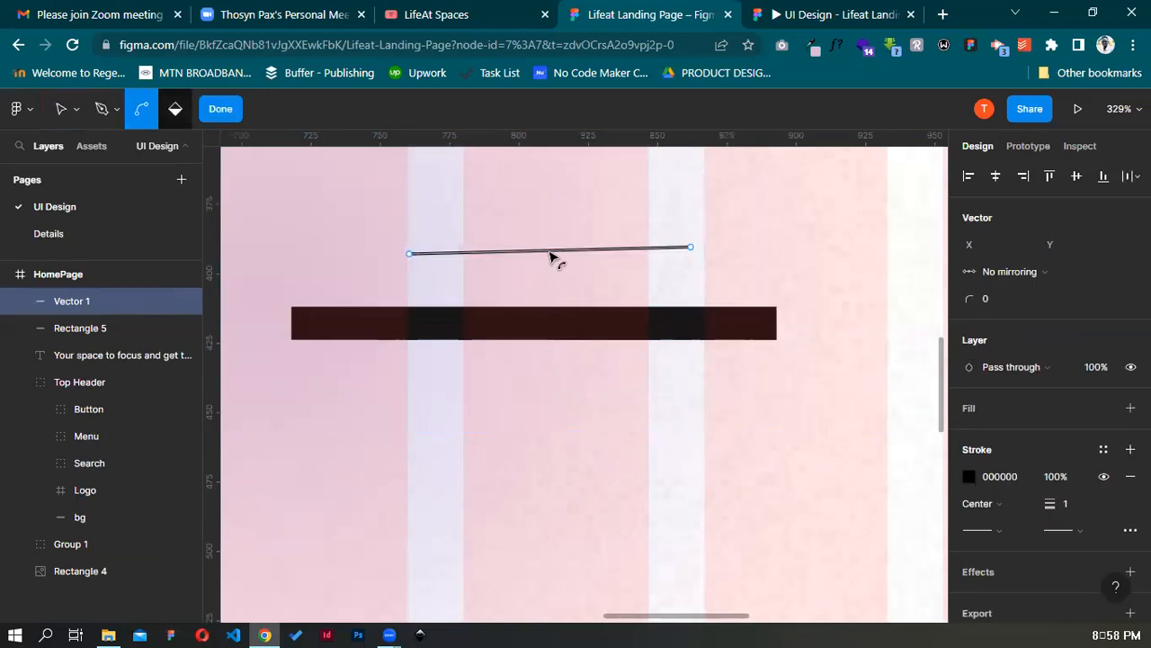
click(580, 250)
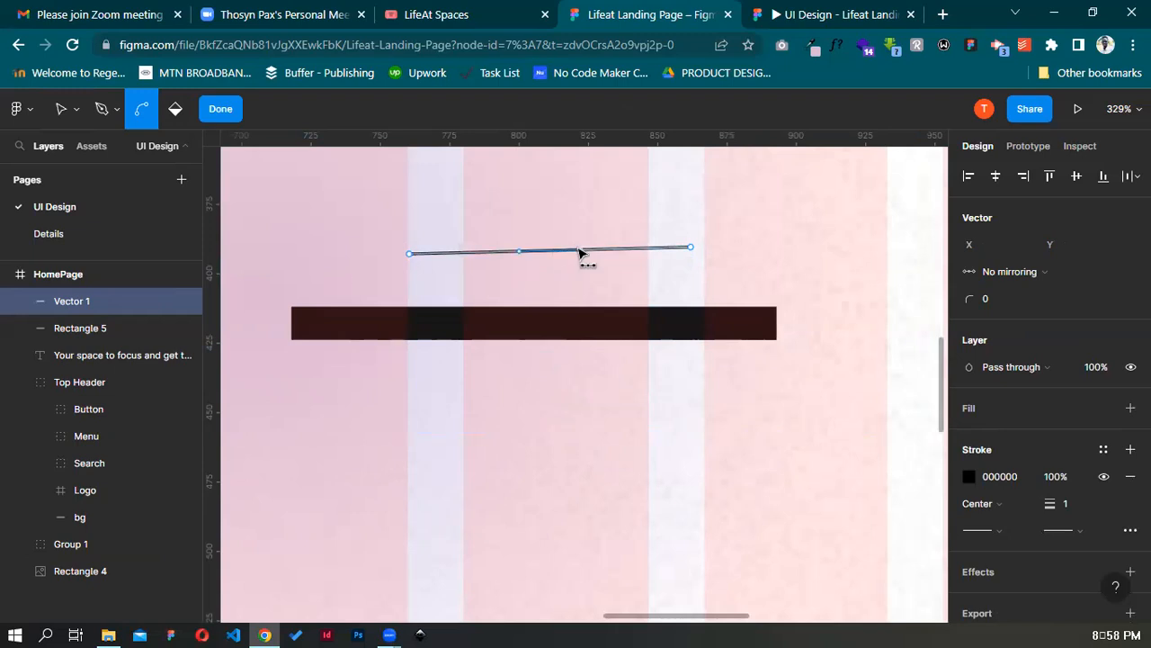
drag(580, 250, 586, 200)
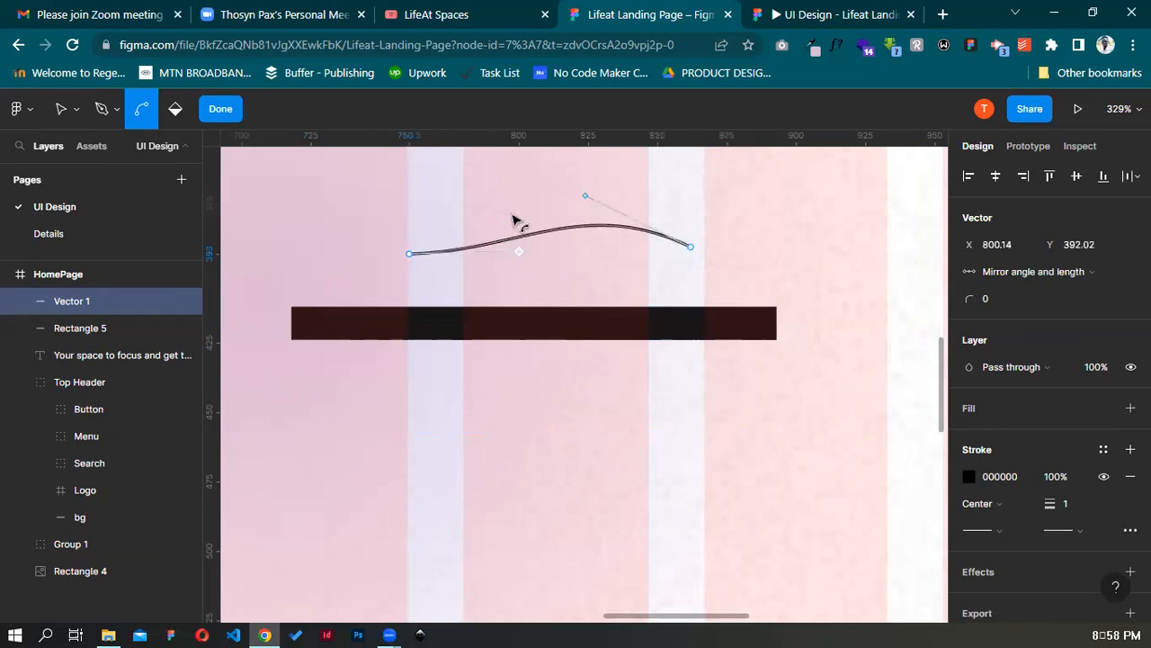
click(514, 221)
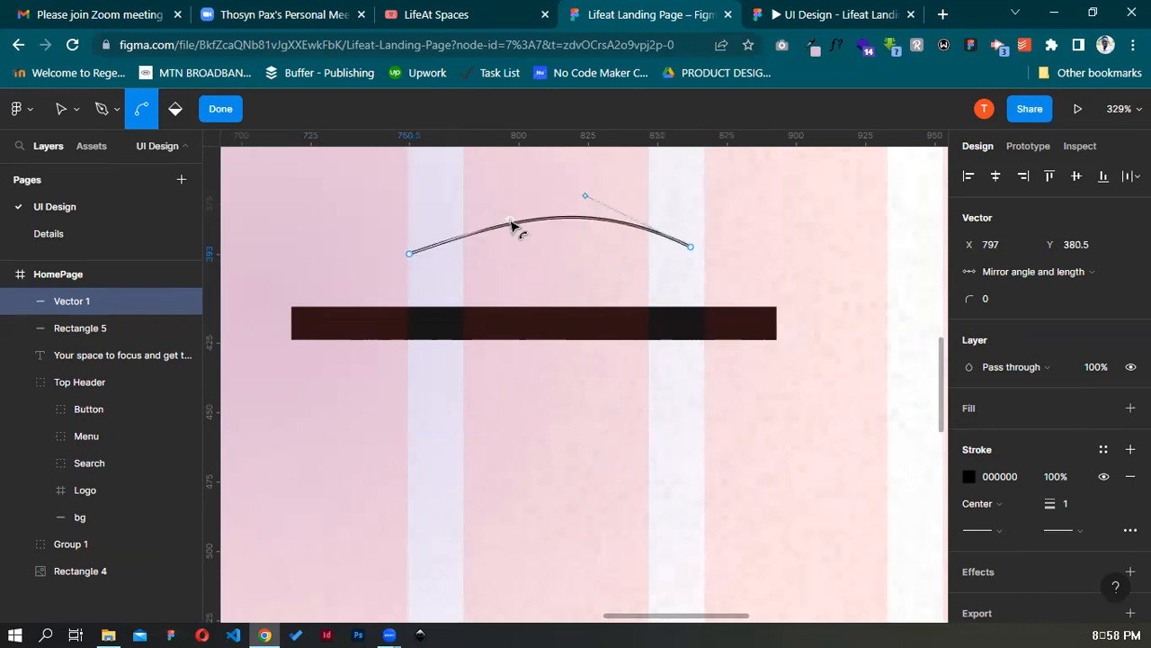
click(691, 249)
drag(689, 246, 680, 234)
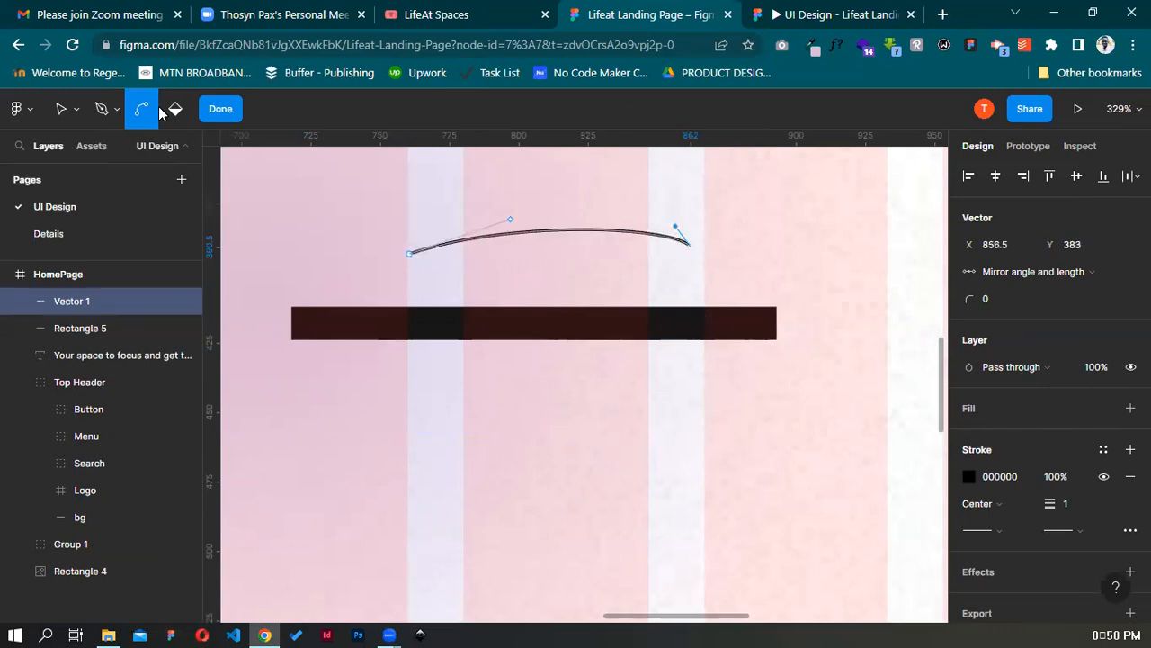
click(62, 114)
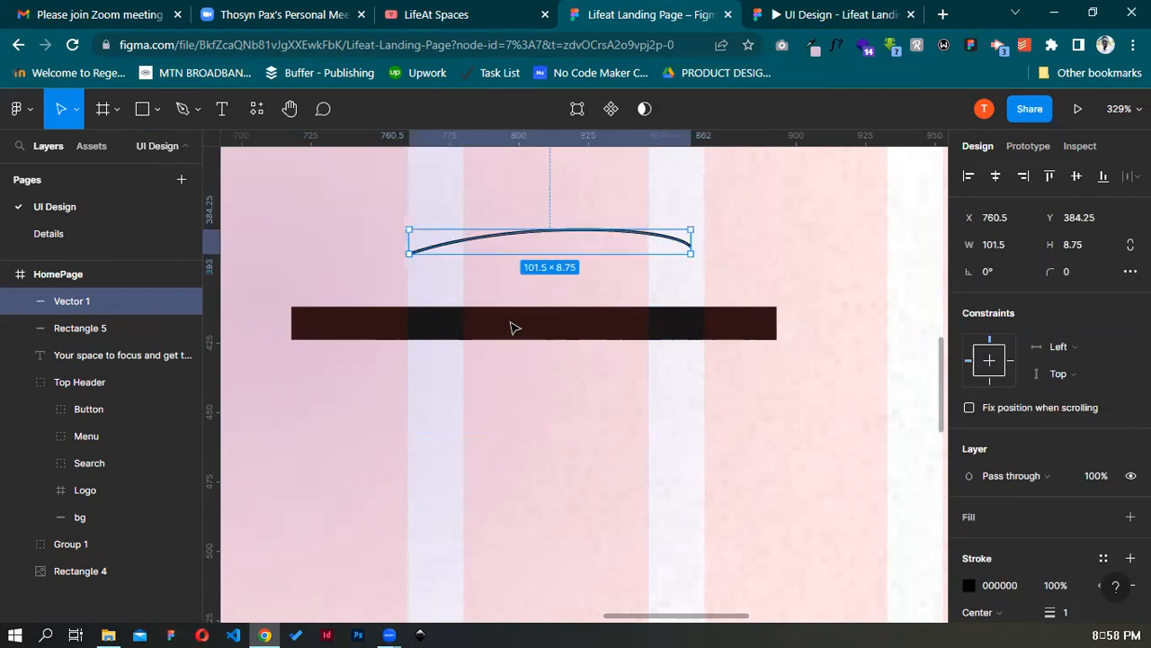
Delete the dark bar and the arched line above it
click(510, 328)
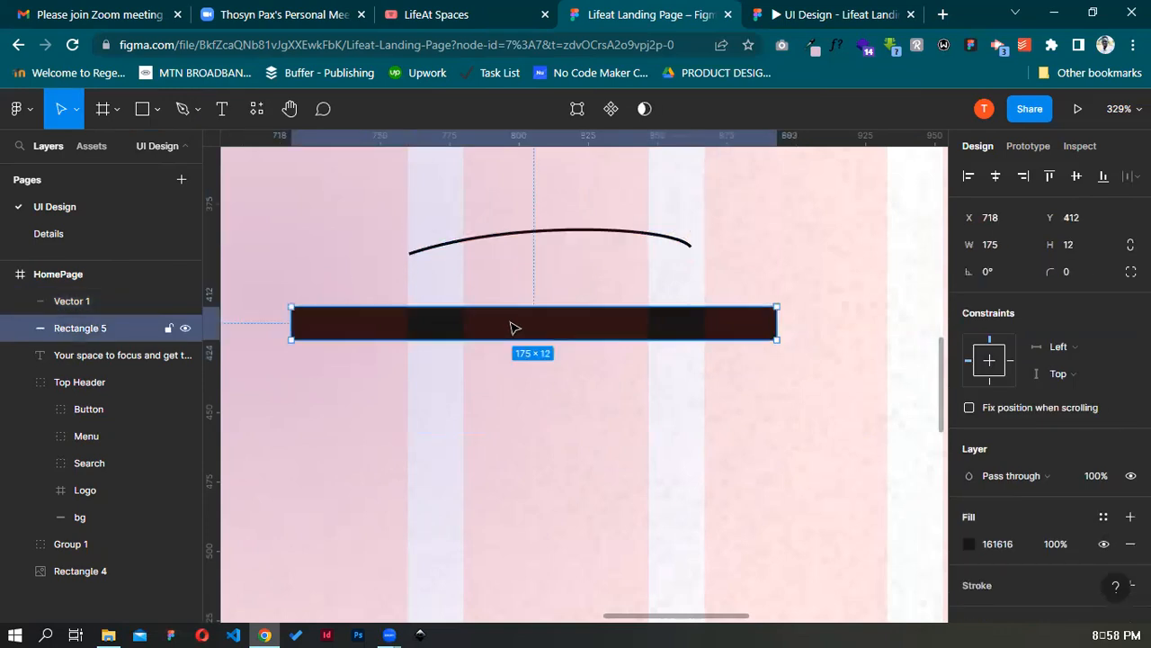
key(Delete)
click(576, 225)
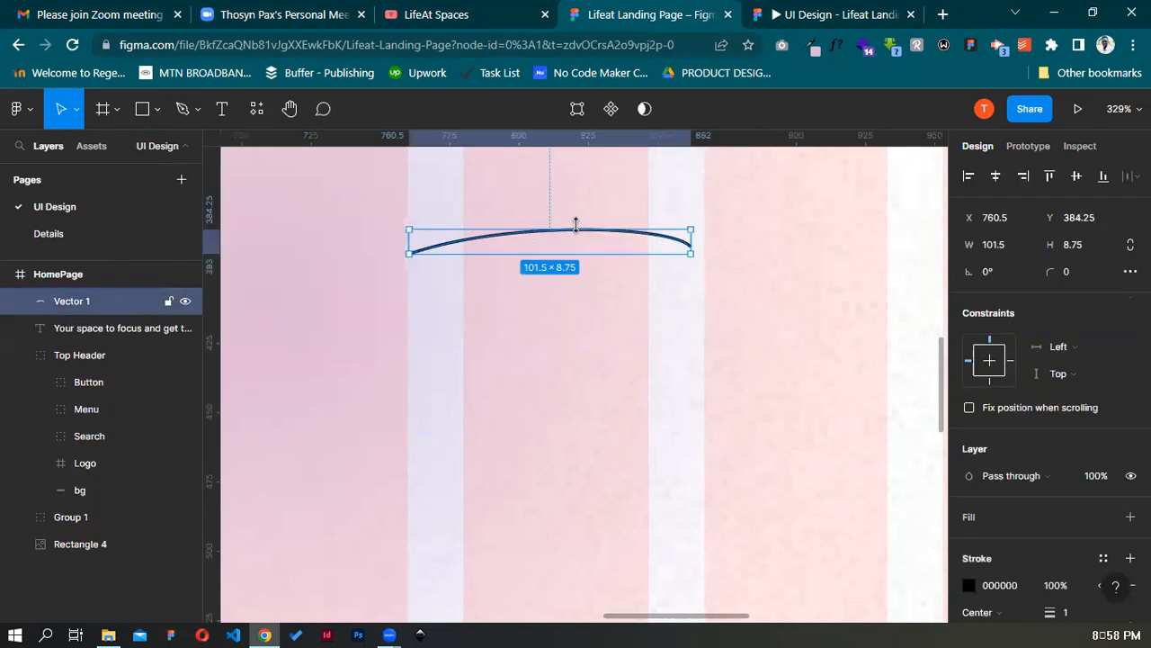
key(Delete)
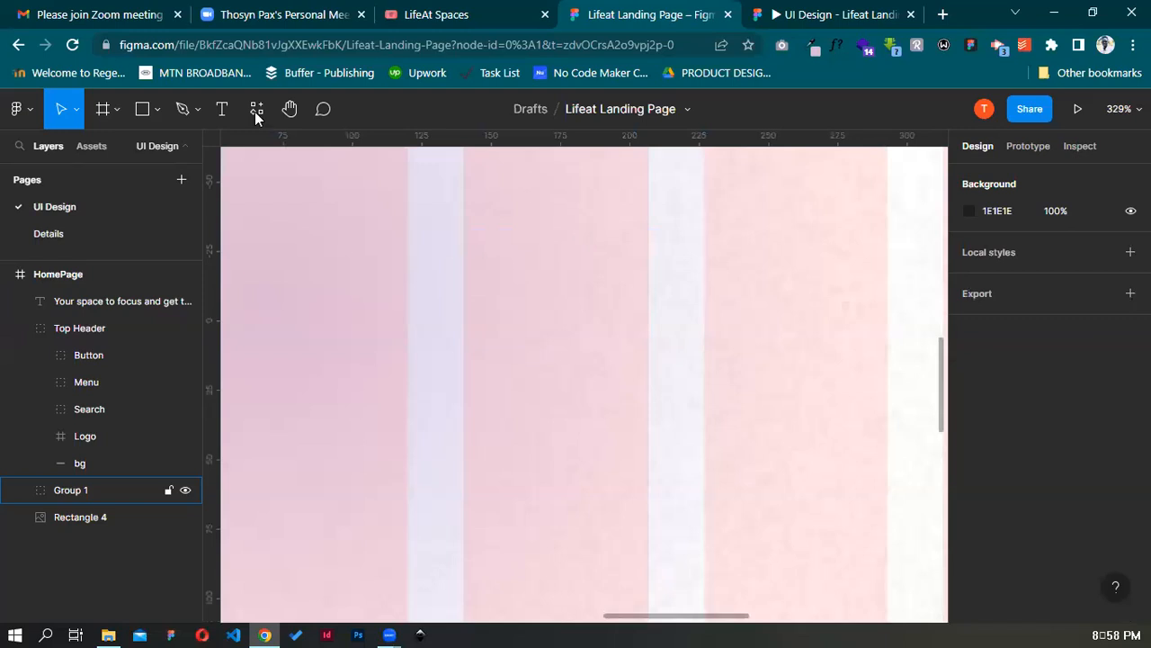
click(180, 108)
click(387, 273)
click(566, 258)
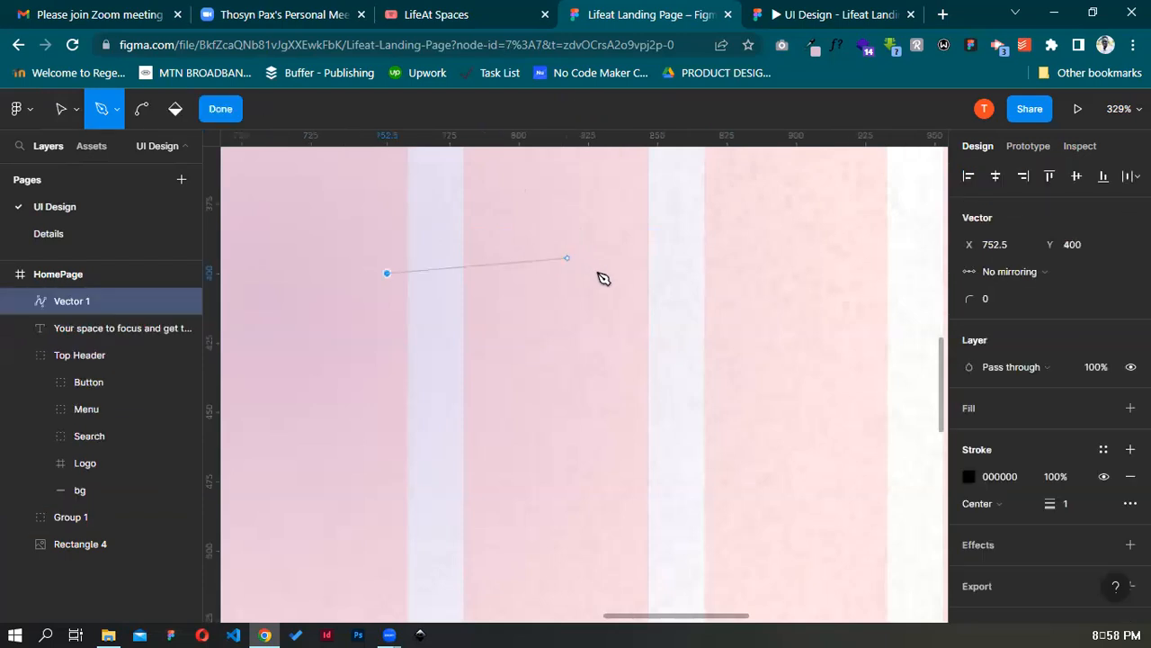
key(Escape)
key(Escape)
click(432, 261)
click(602, 261)
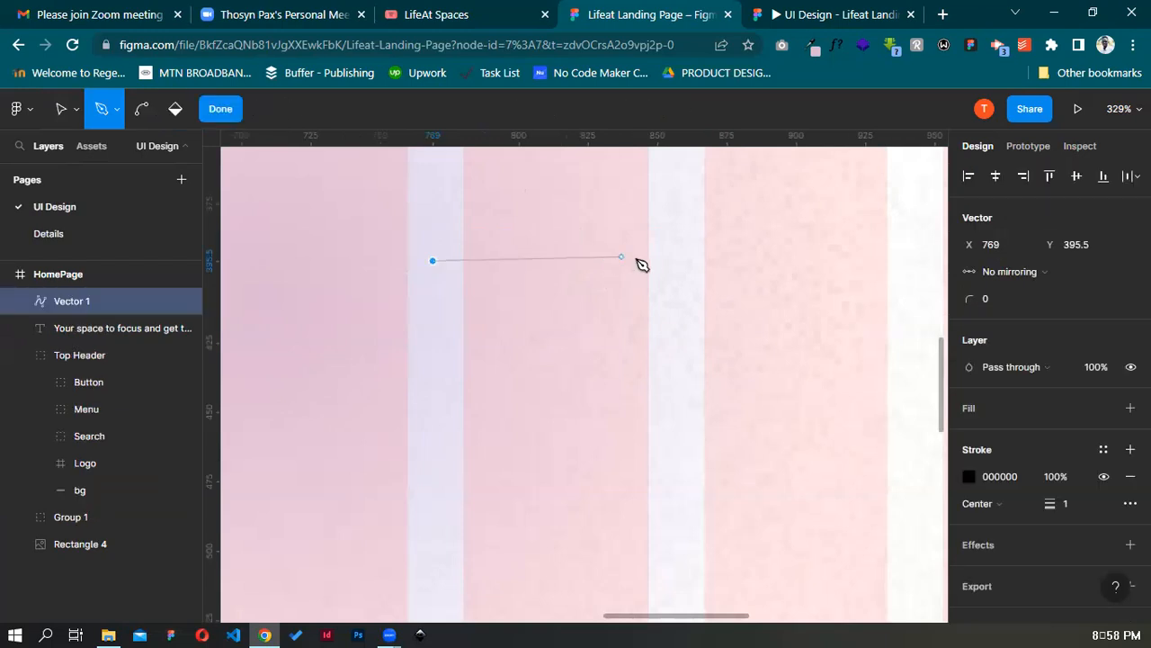
key(Escape)
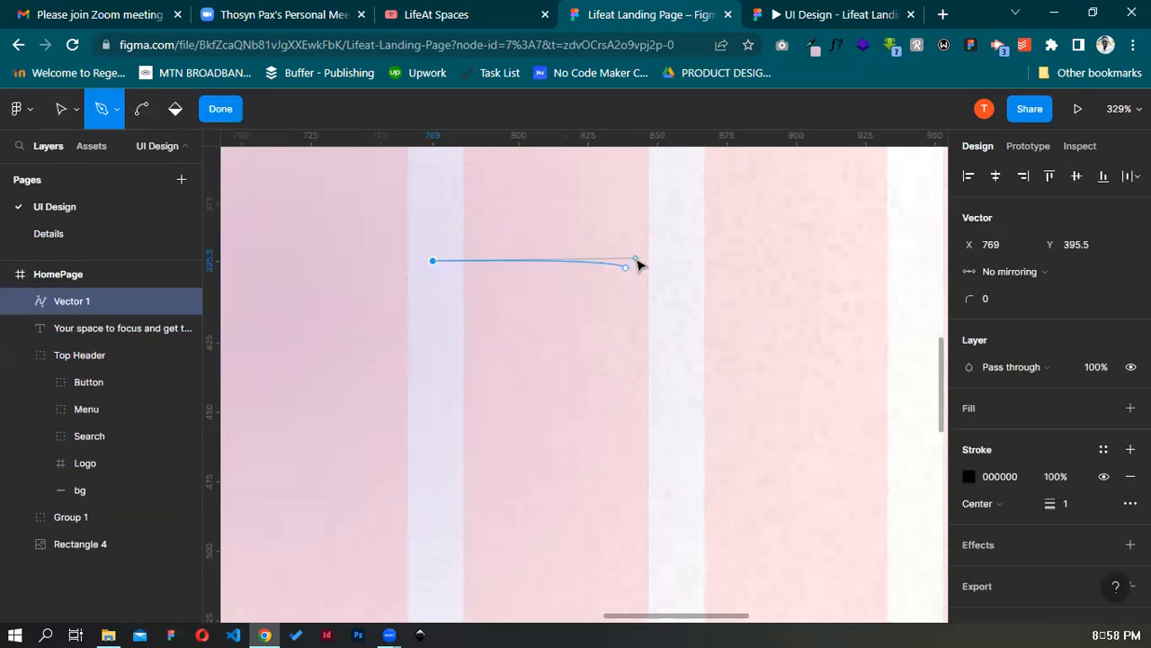
key(Delete)
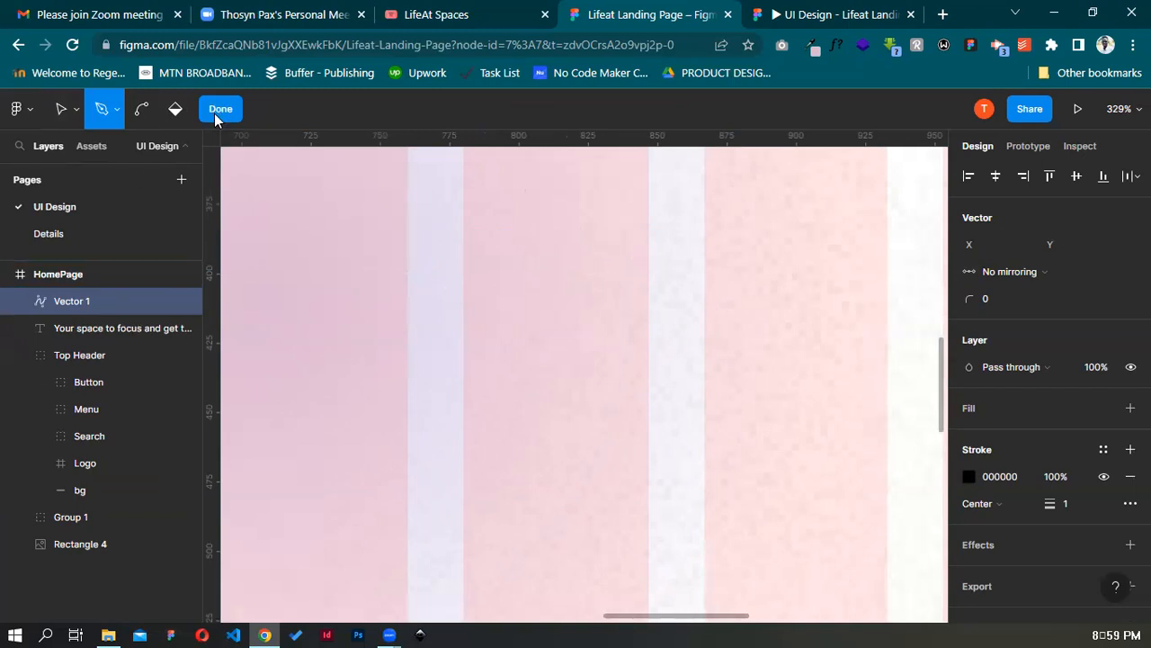
key(Escape)
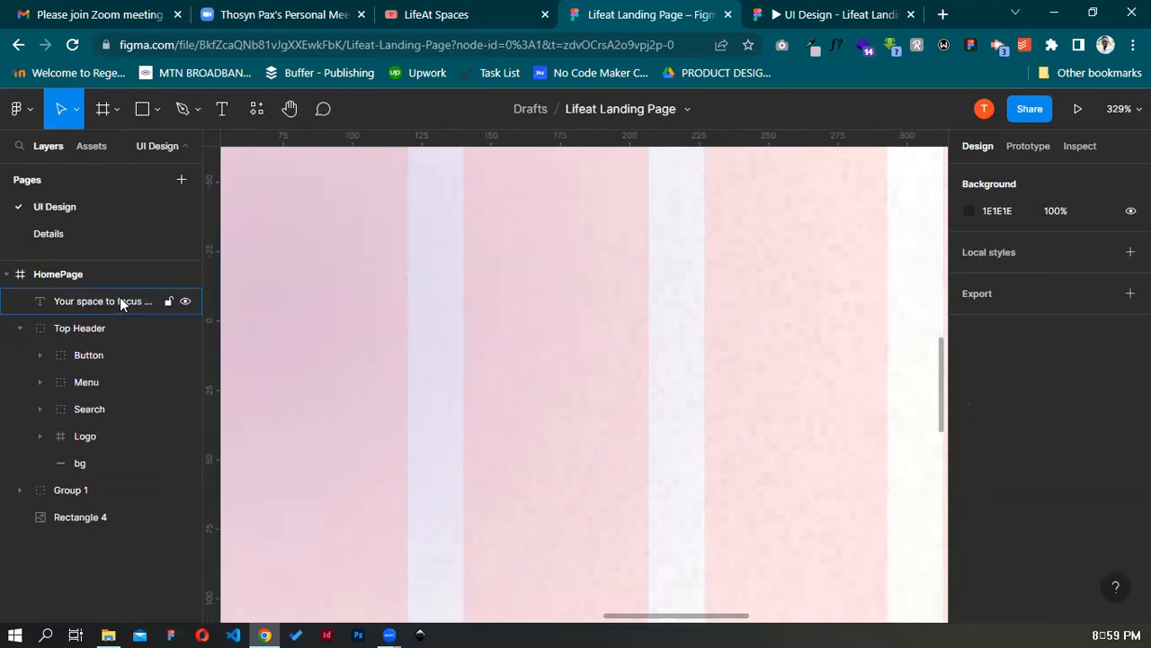
click(189, 112)
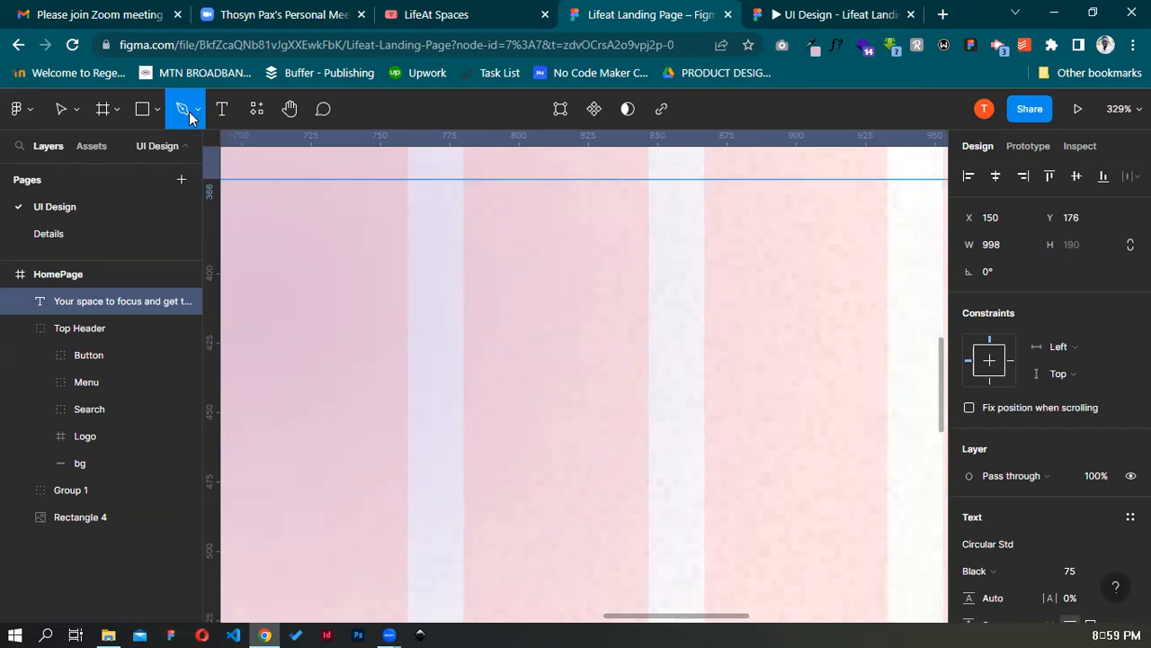
click(312, 390)
click(456, 334)
key(Escape)
key(ctrl+z)
click(671, 332)
key(ctrl+z)
click(401, 301)
key(ctrl+z)
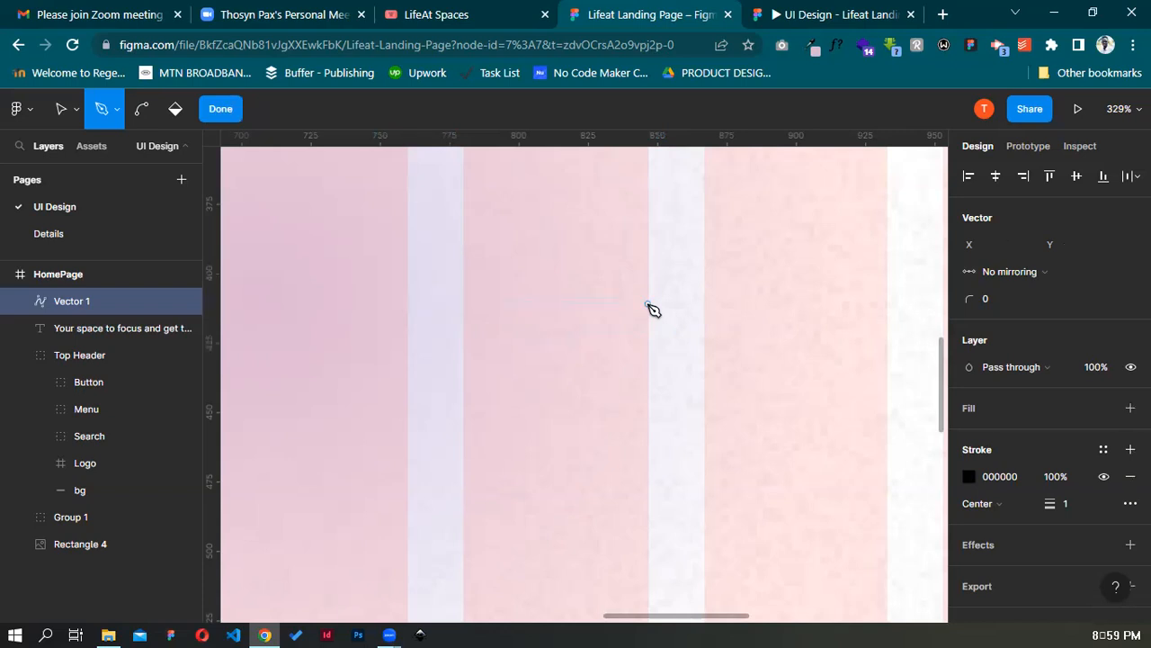
Try drawing a downward-curving arc about 76 × 55 with the Pen tool, then delete it
click(456, 307)
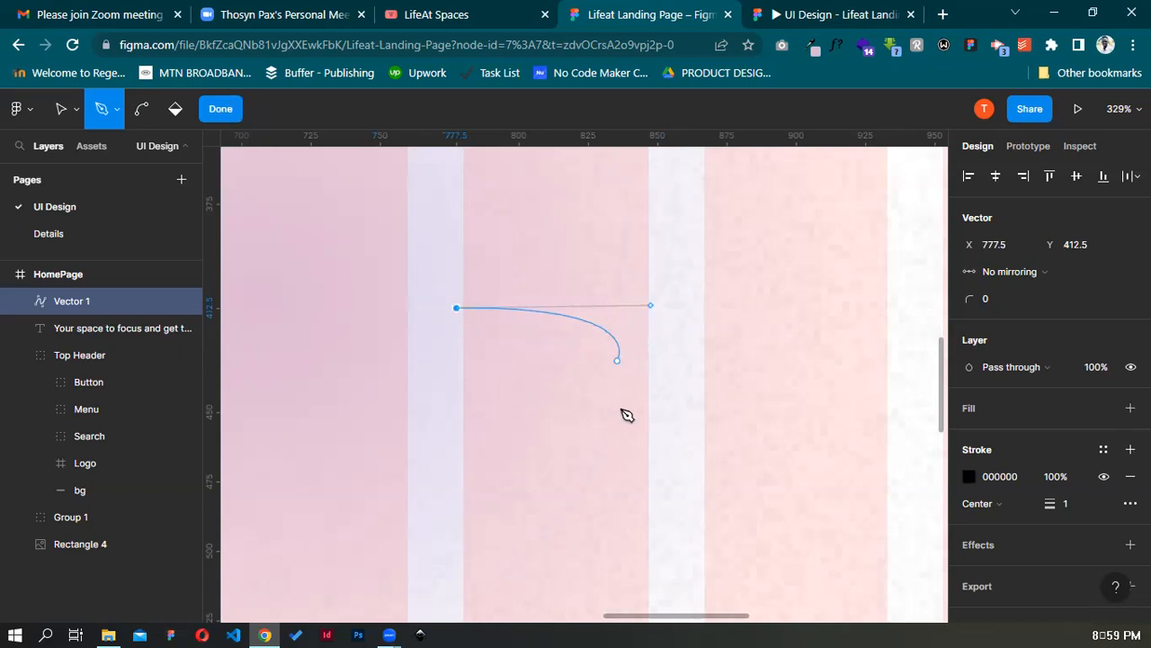
click(667, 463)
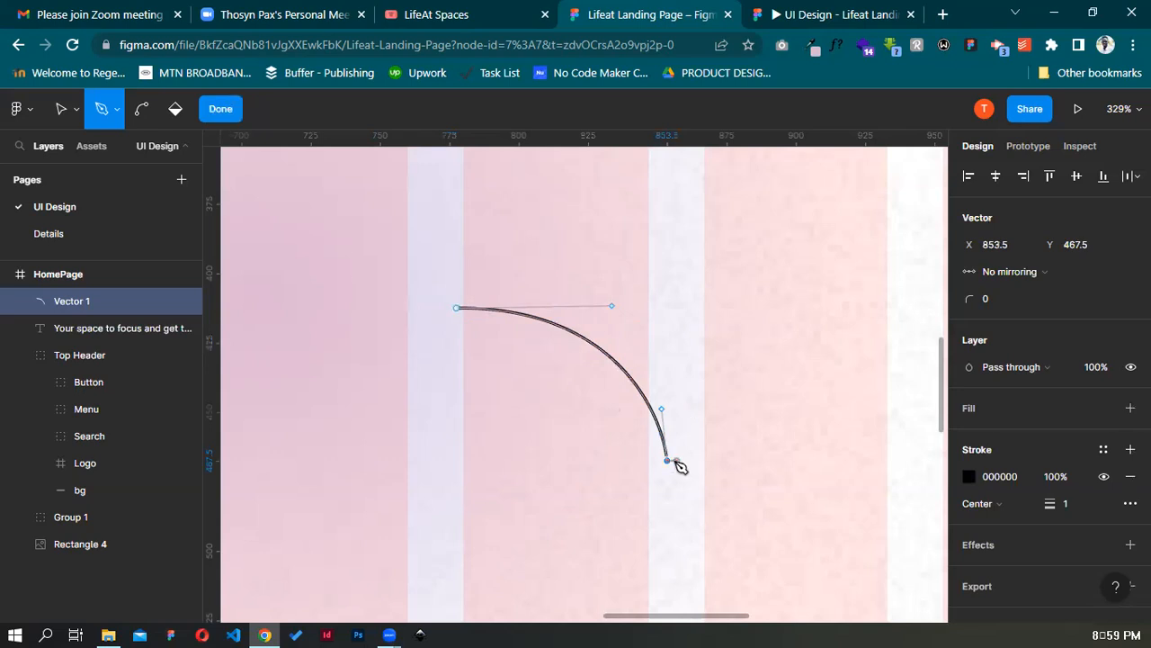
key(Escape)
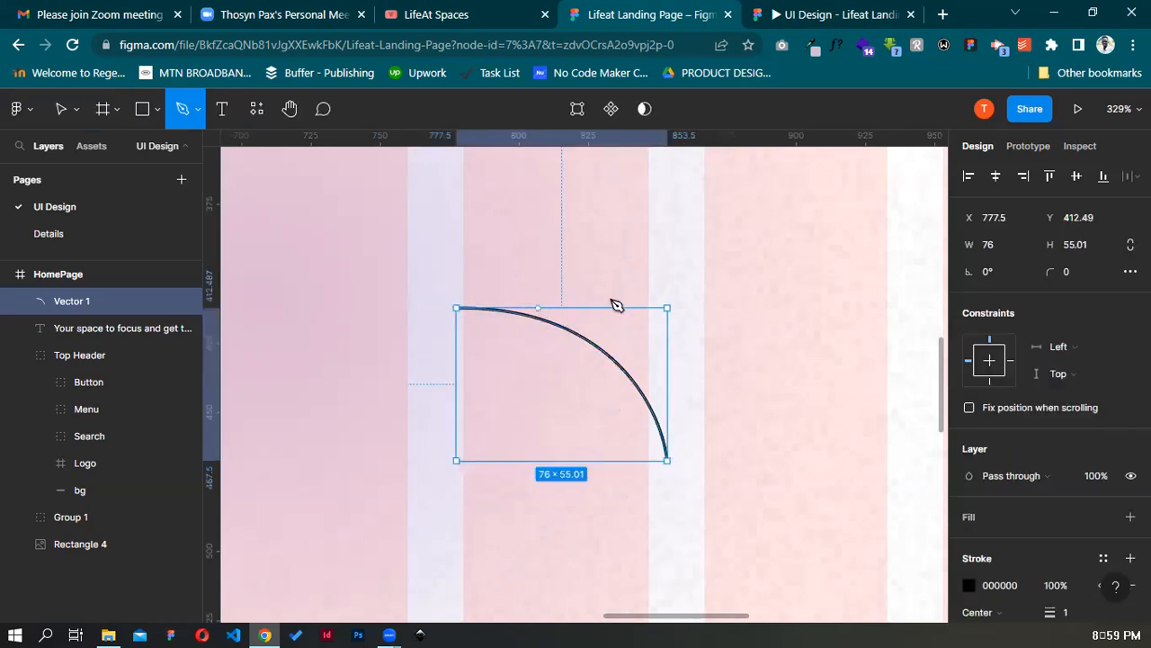
key(Delete)
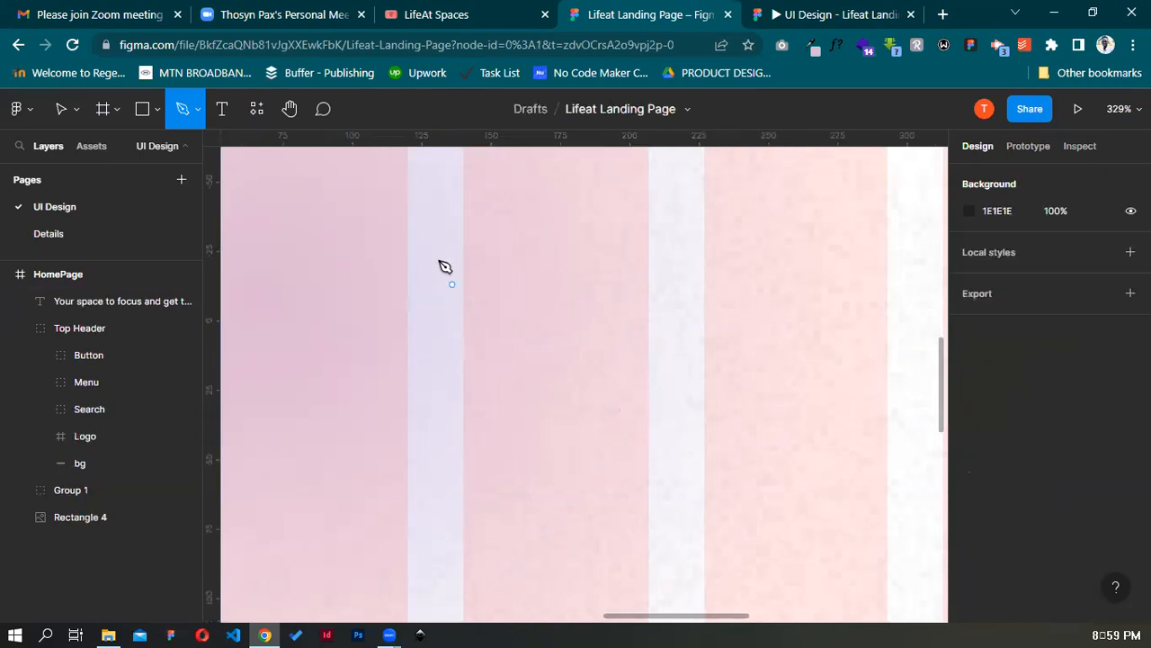
Draw a straight horizontal line about 78 wide at Y 395 with the Pen tool and end the path
click(470, 260)
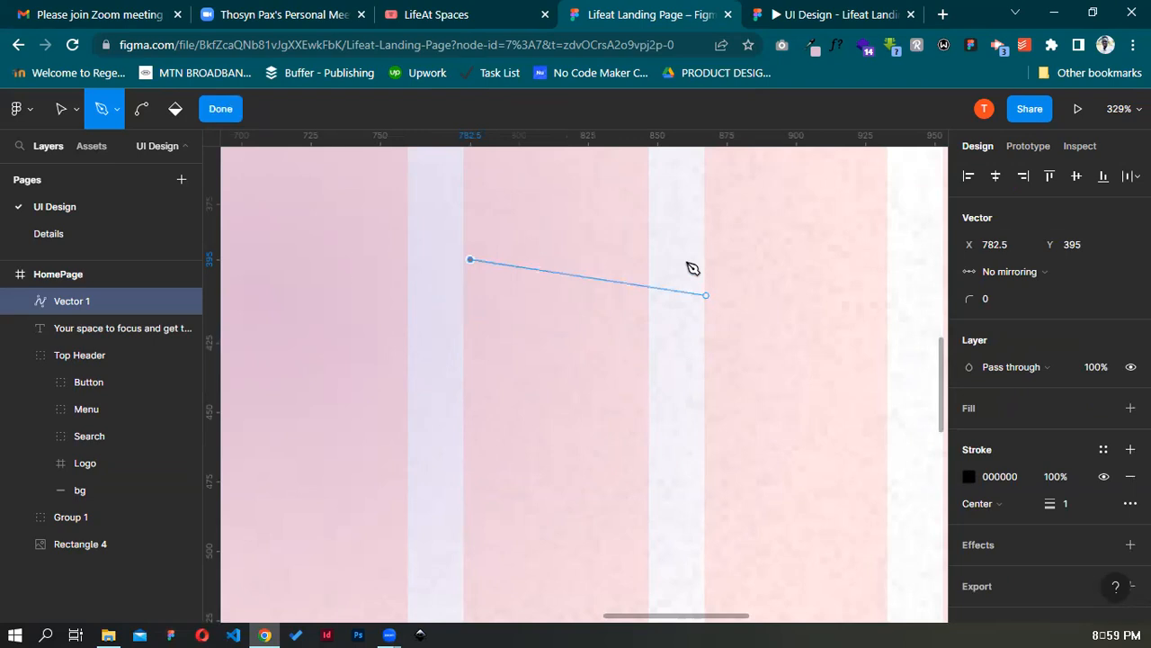
shift+click(689, 310)
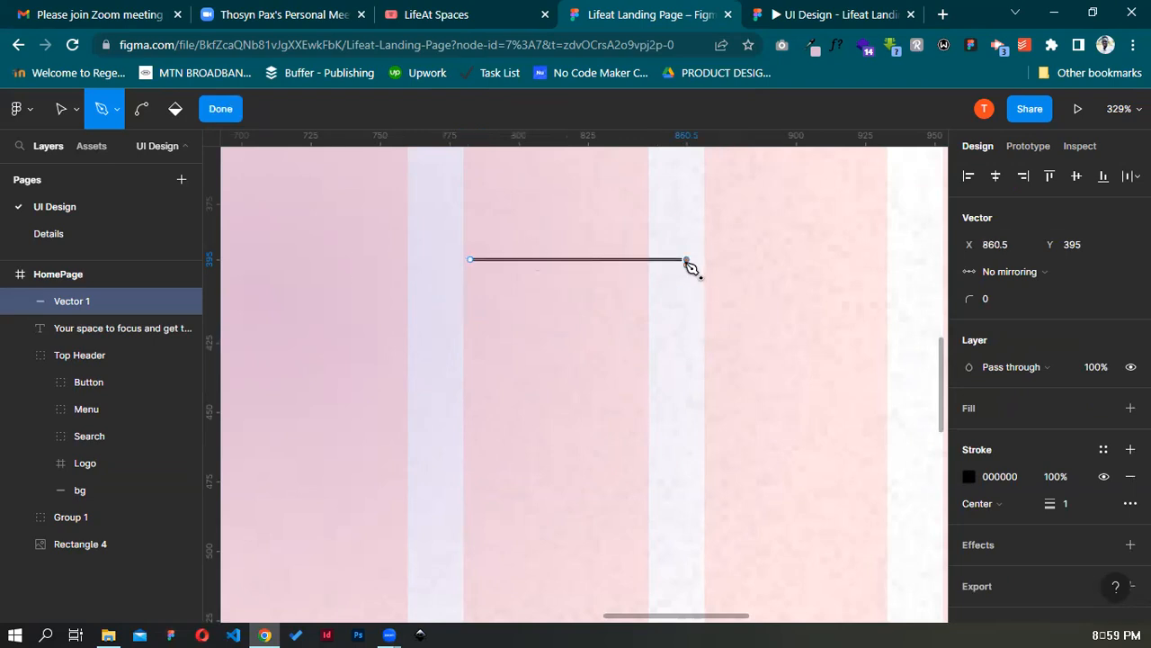
key(Escape)
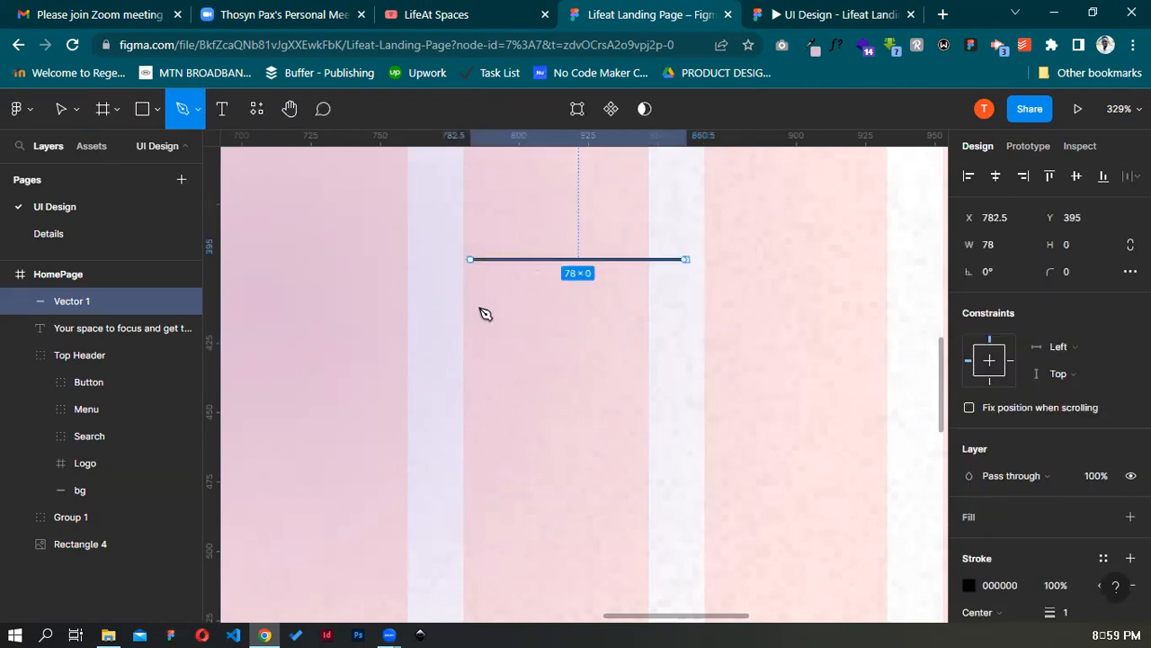
Try drawing a slightly slanted line about 71.5 × 5.5 below the horizontal line with the Pen tool
click(478, 309)
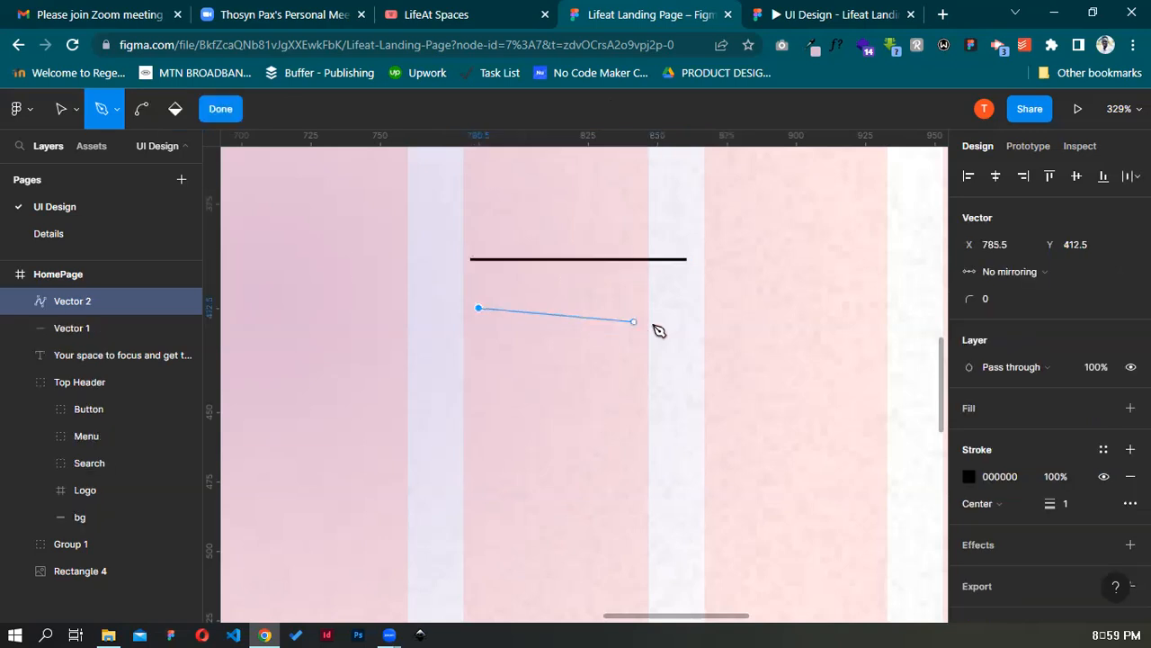
drag(676, 323, 662, 370)
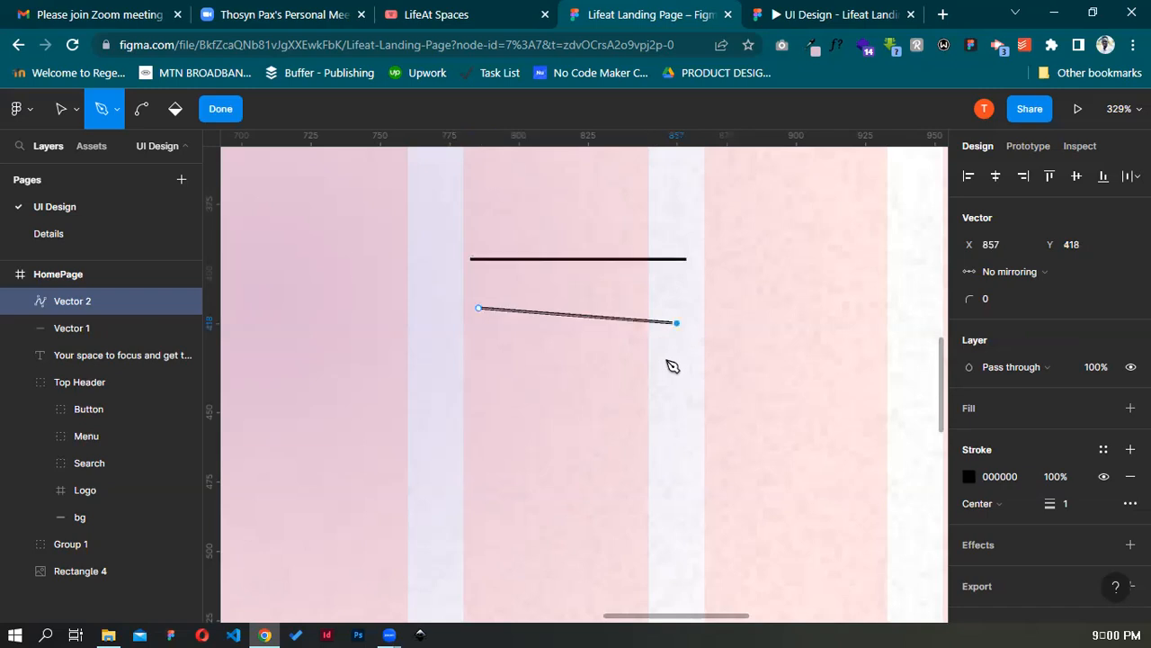
key(Escape)
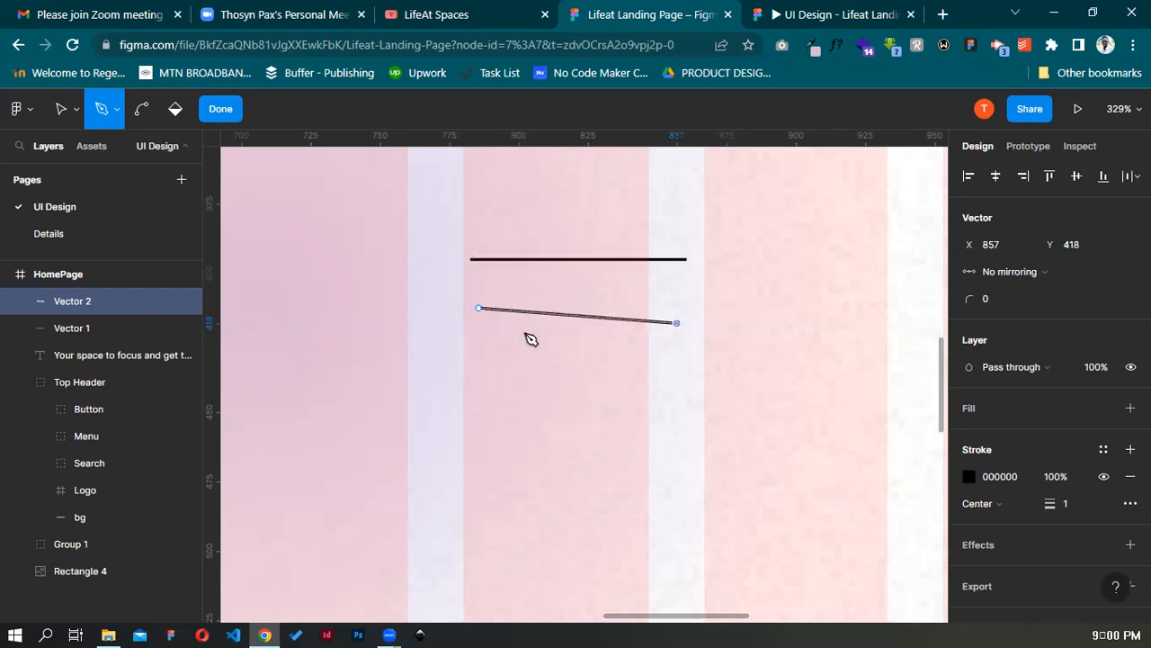
key(Escape)
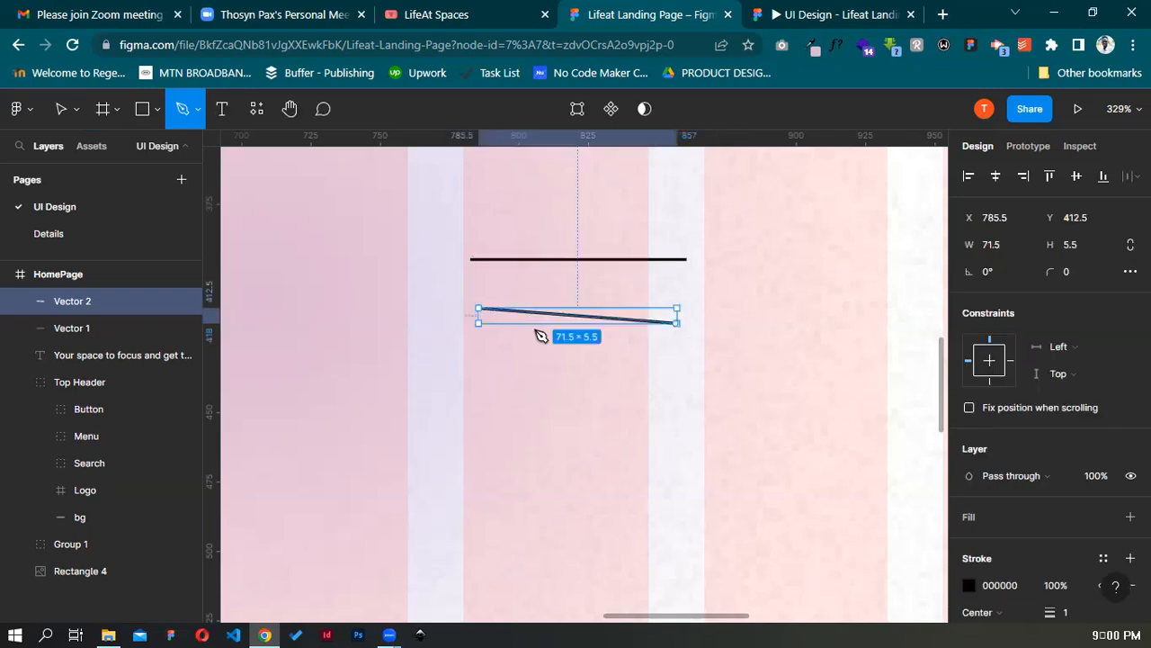
Draw a second horizontal line about 61 wide at Y 425.5 with the Pen tool and end the path
click(483, 343)
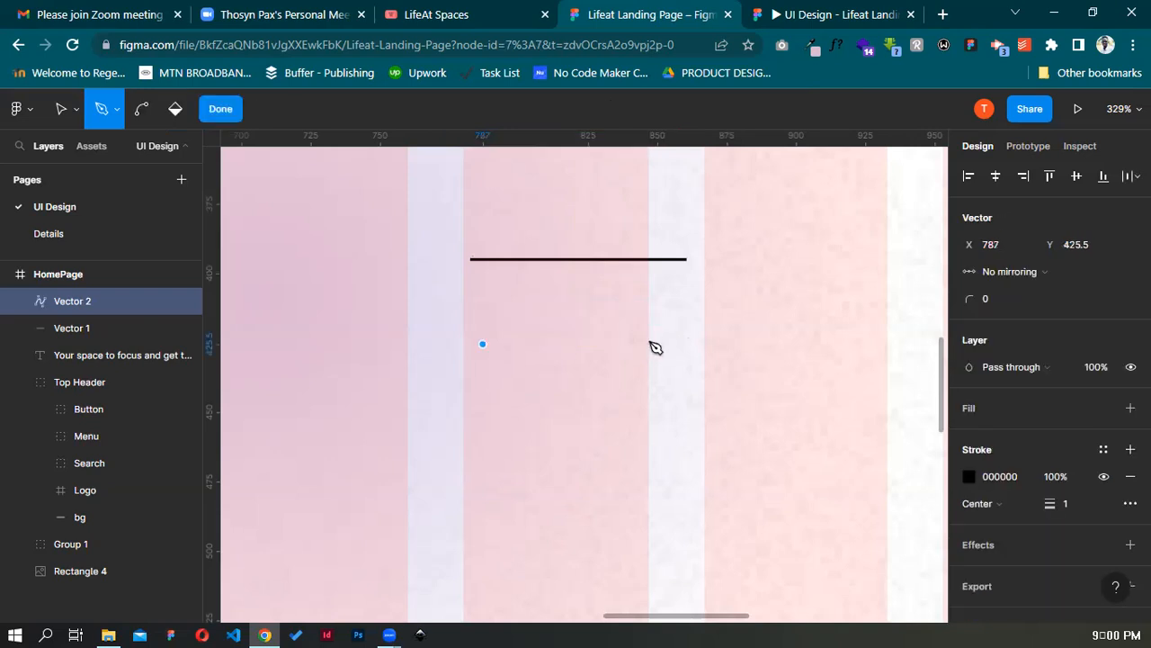
click(652, 343)
key(Escape)
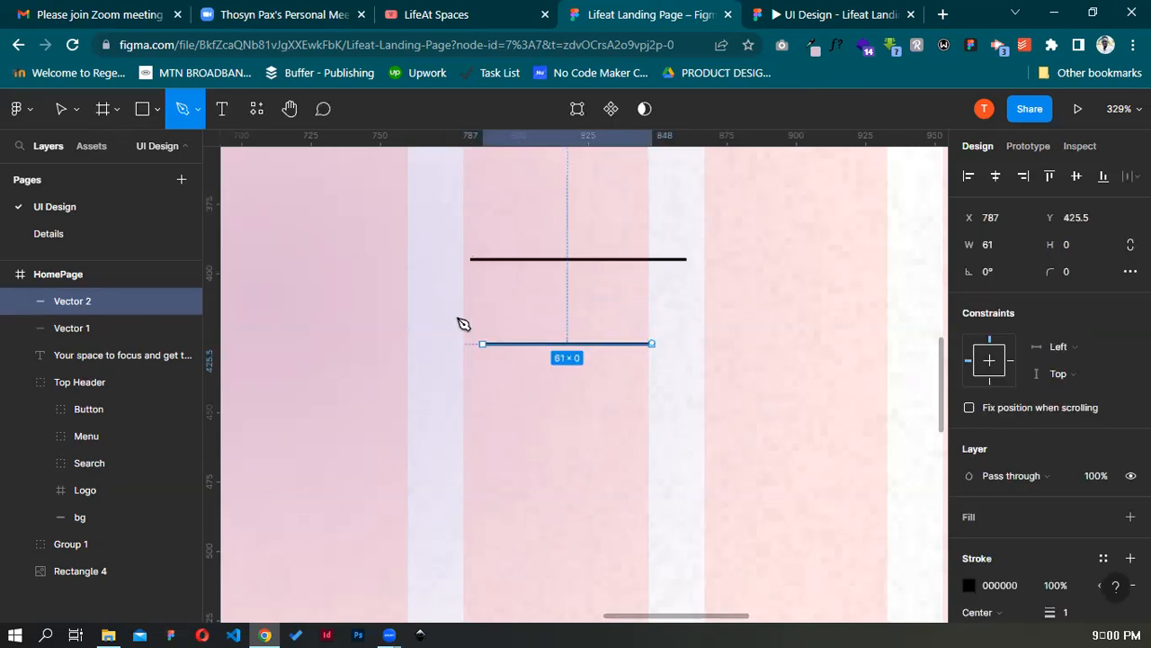
click(611, 316)
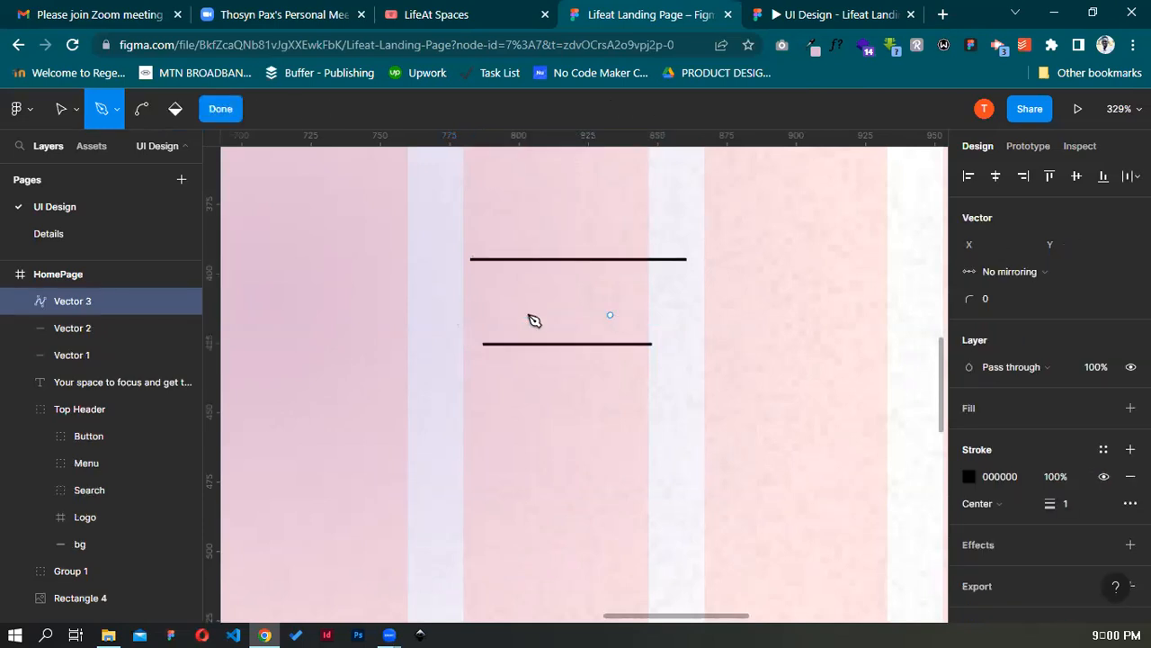
key(Escape)
click(606, 313)
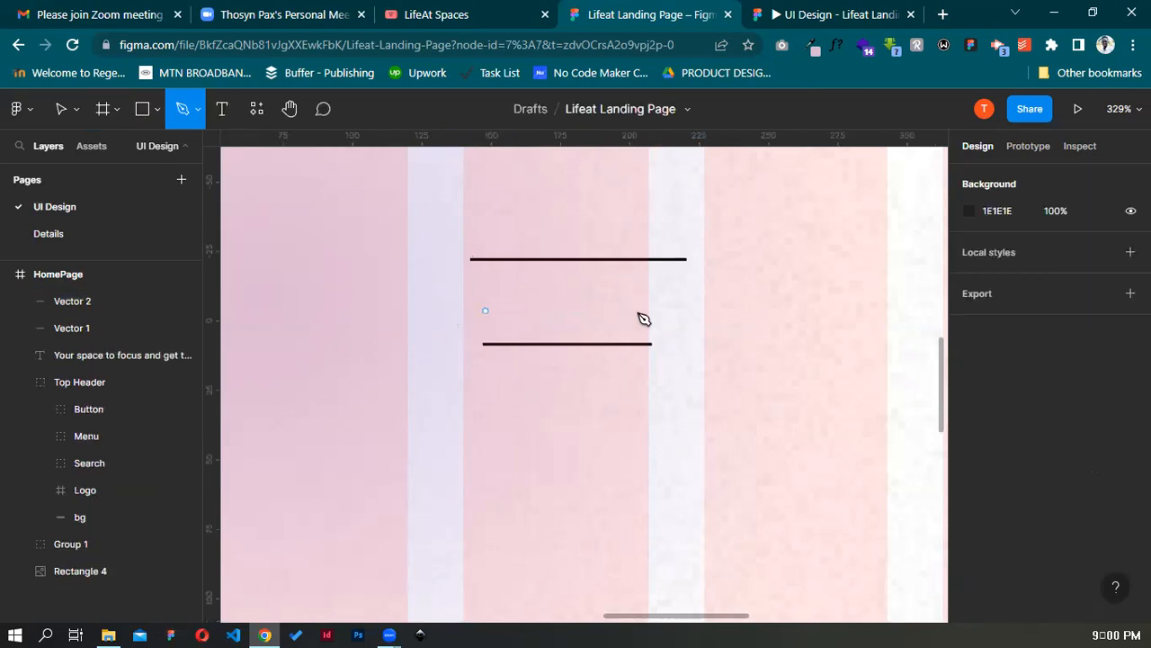
key(ctrl+z)
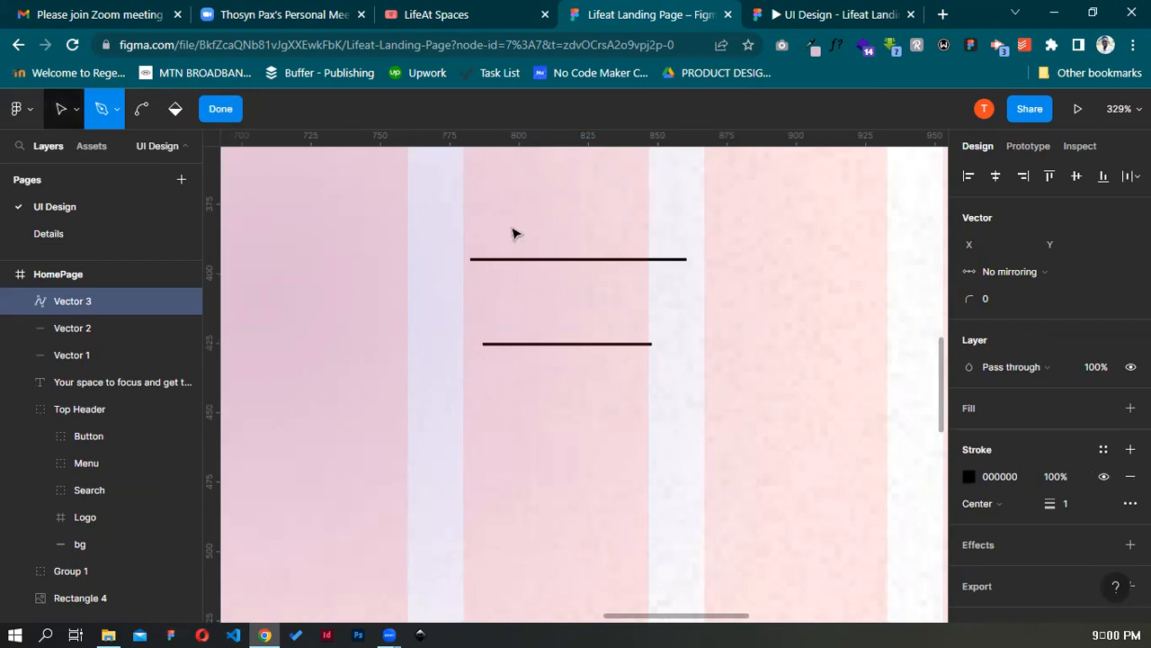
Delete both horizontal lines
key(v)
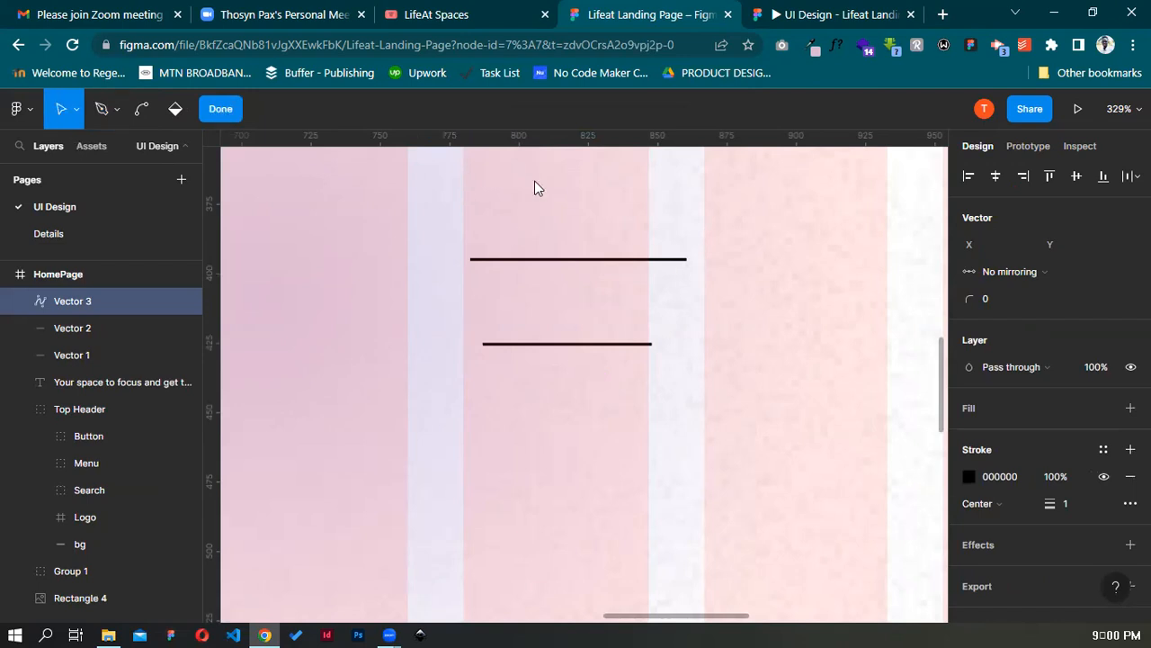
click(610, 259)
click(610, 260)
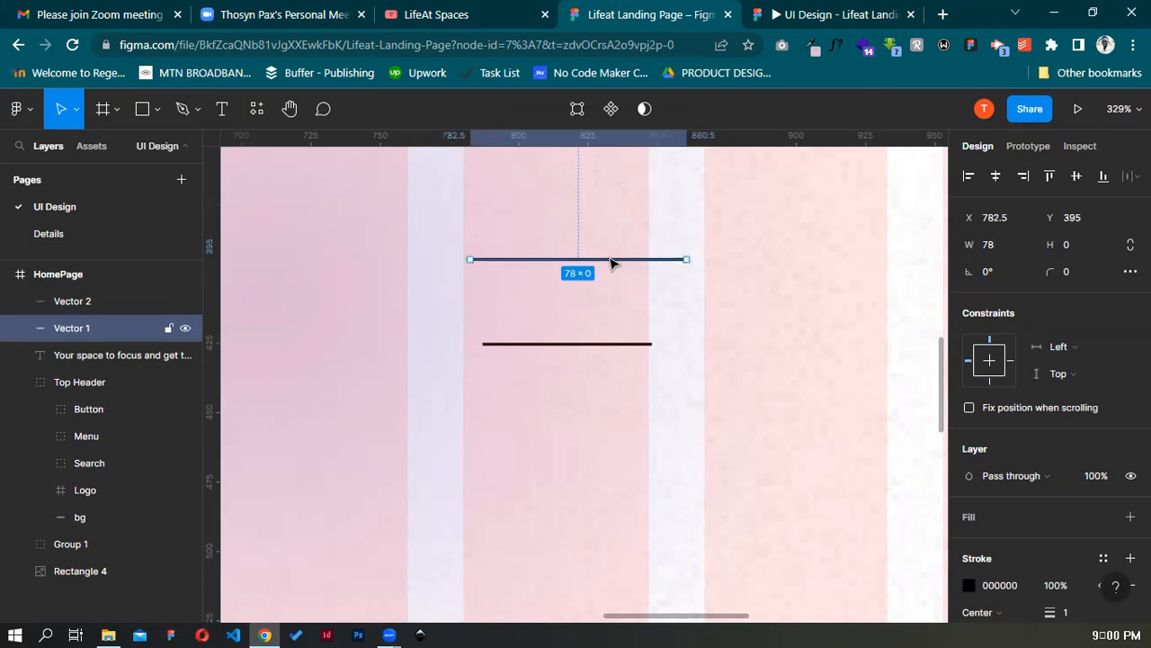
key(Delete)
click(613, 344)
key(Delete)
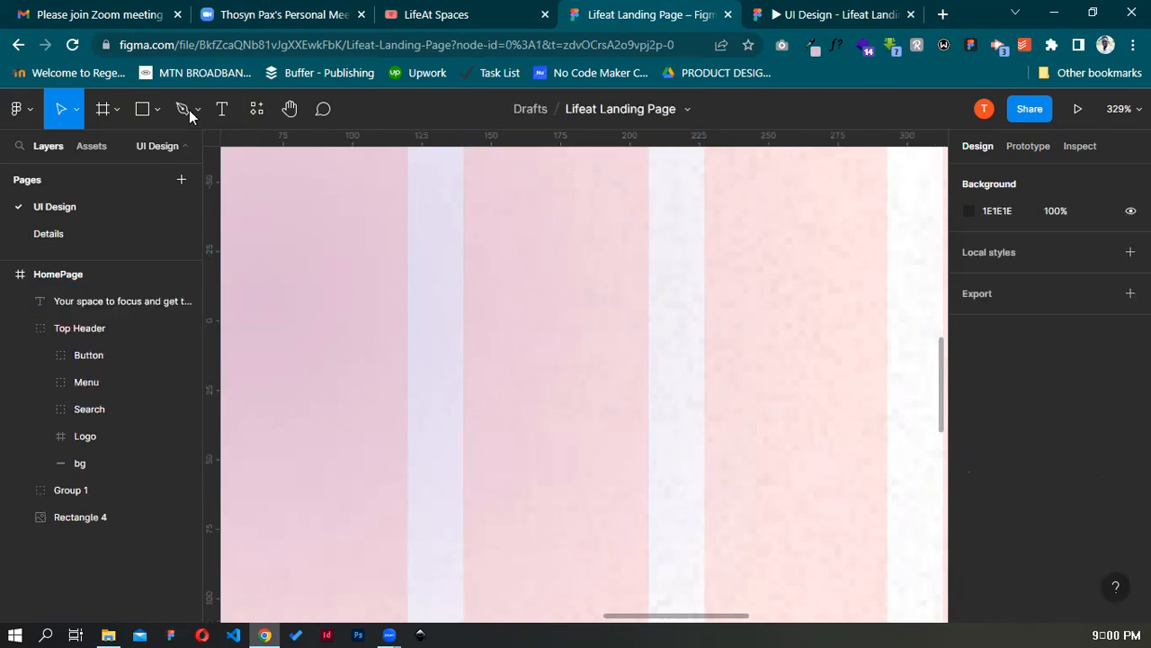
key(p)
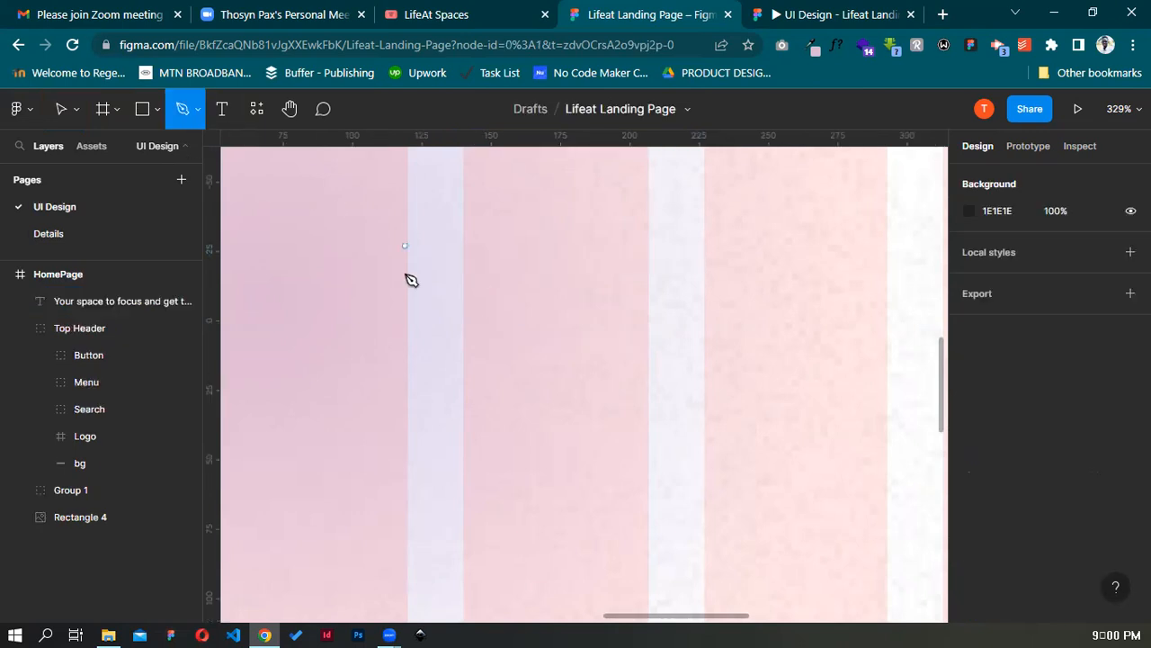
click(483, 285)
key(Escape)
click(476, 290)
key(Escape)
click(651, 292)
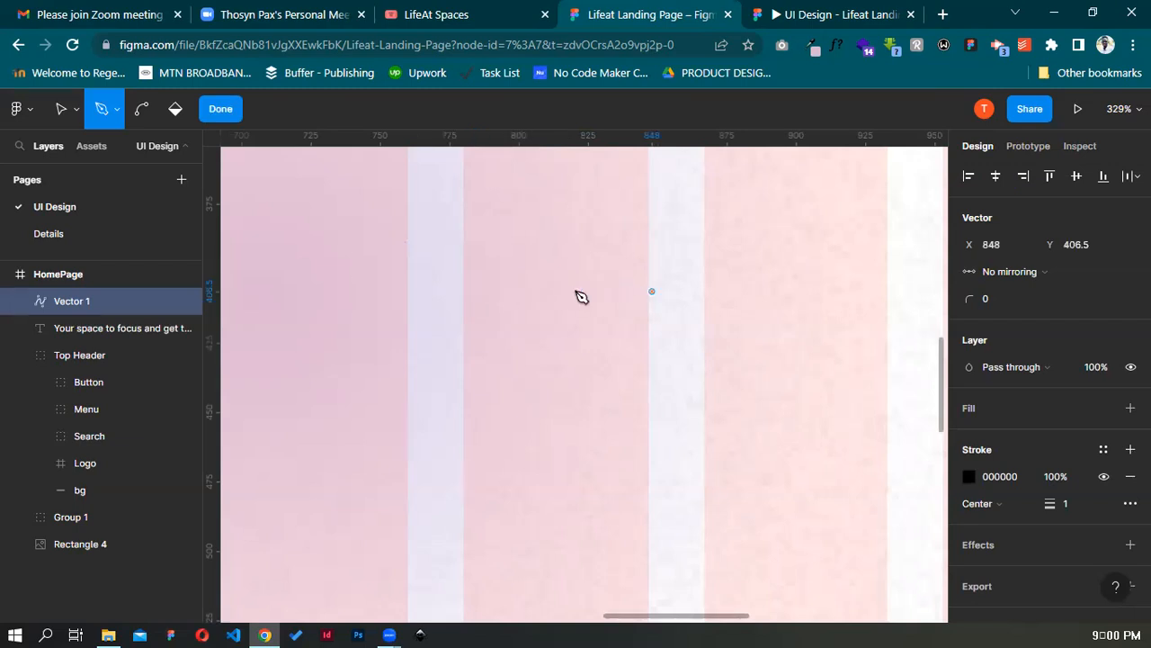
key(Escape)
click(465, 314)
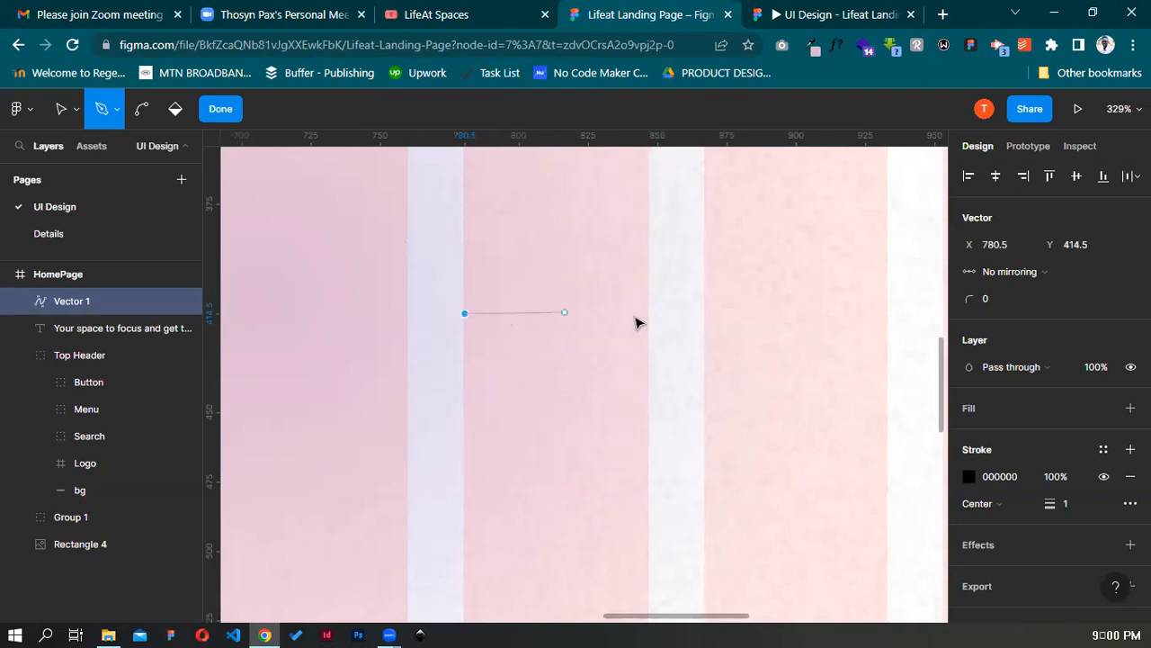
key(Escape)
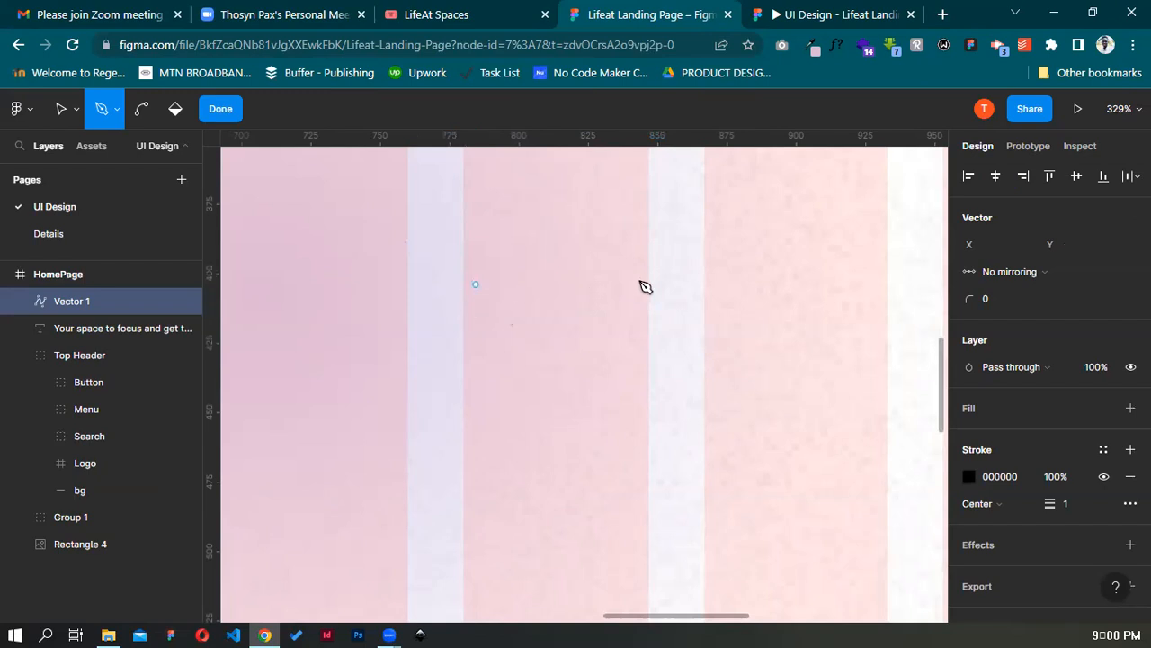
key(Escape)
key(Escape)
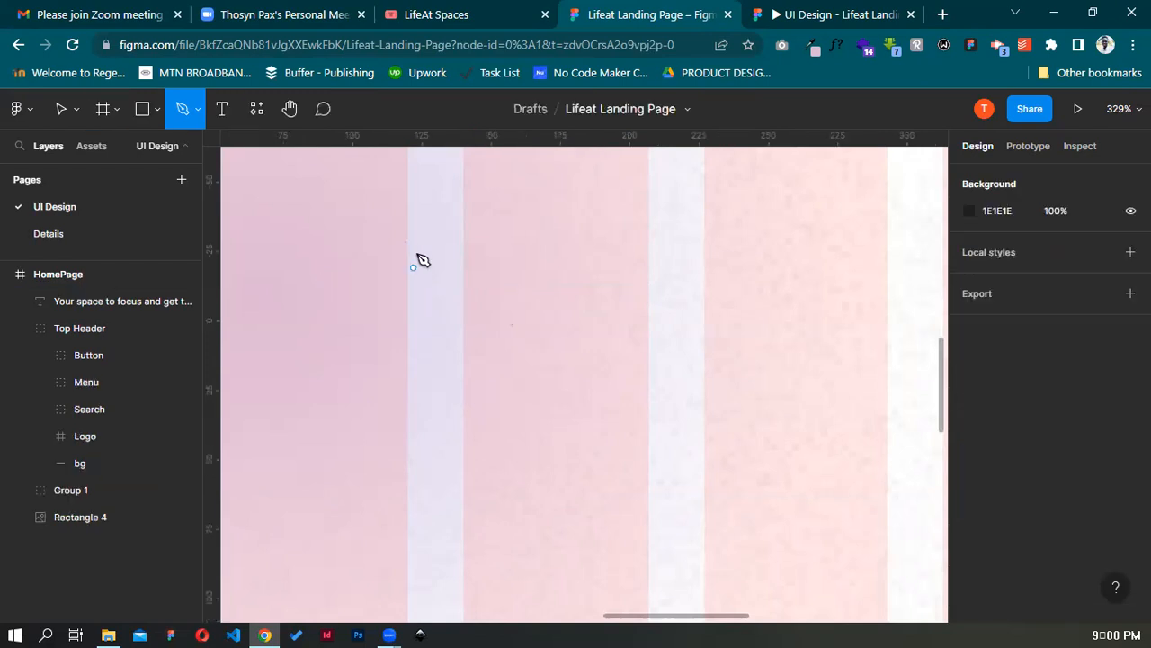
click(464, 281)
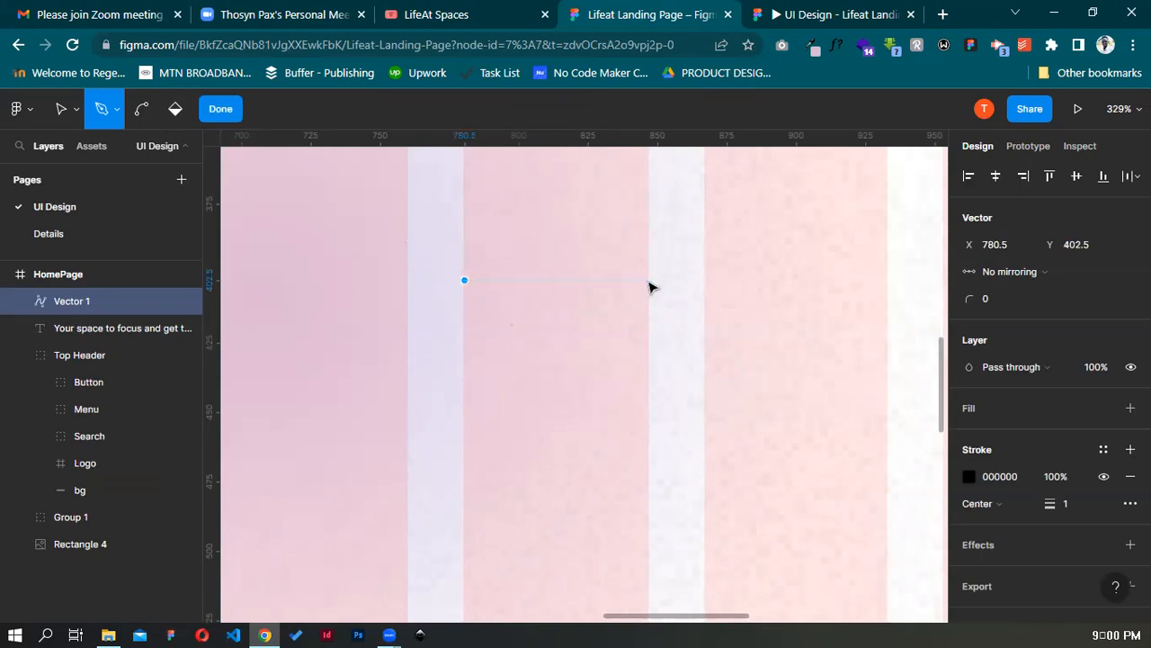
key(ctrl+z)
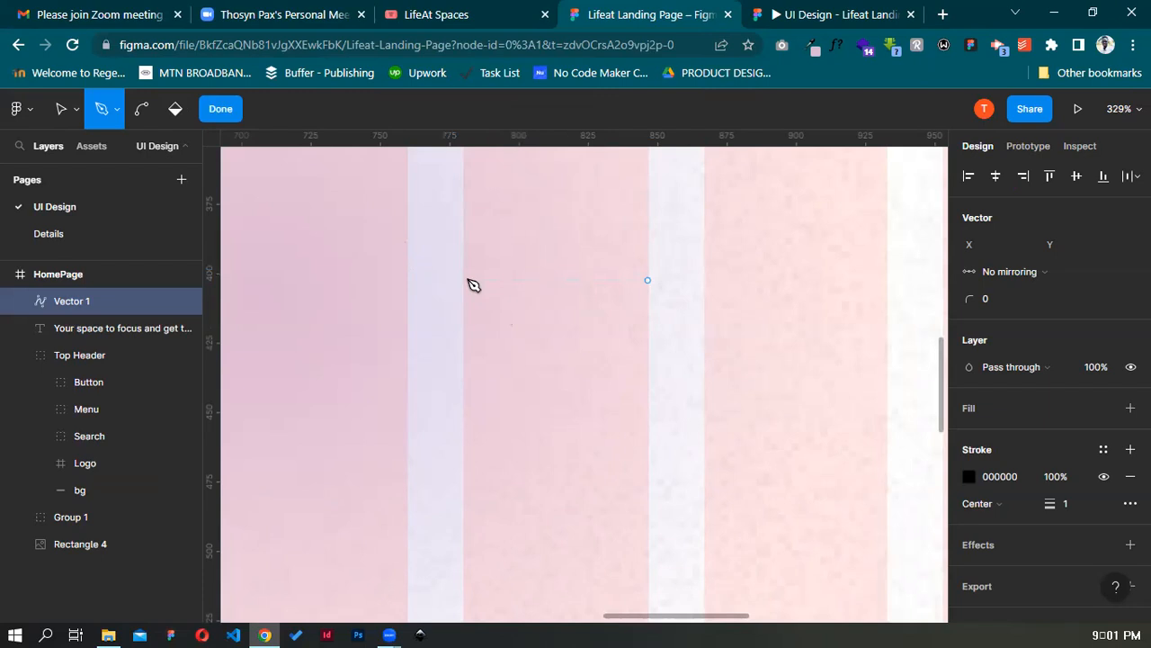
key(ctrl+z)
key(ctrl+shift+z)
key(ctrl+shift+z)
key(Escape)
Draw a slightly slanted line about 54 × 5 at X 781, Y 393 with the Pen tool and end the path
click(616, 268)
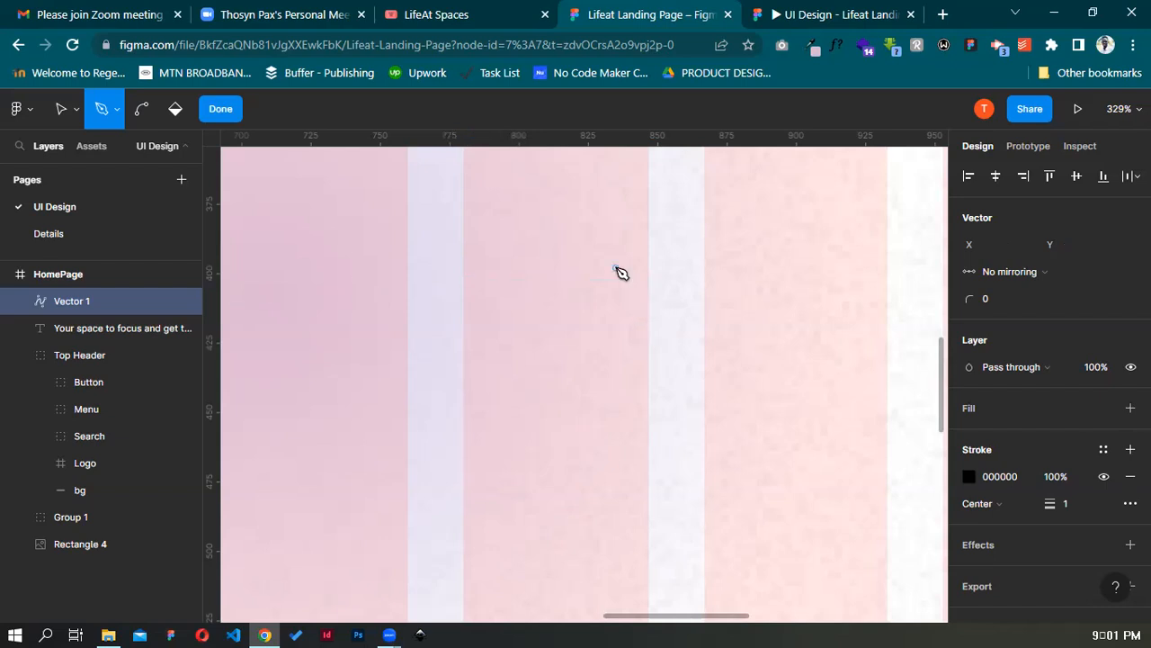
click(468, 257)
key(Escape)
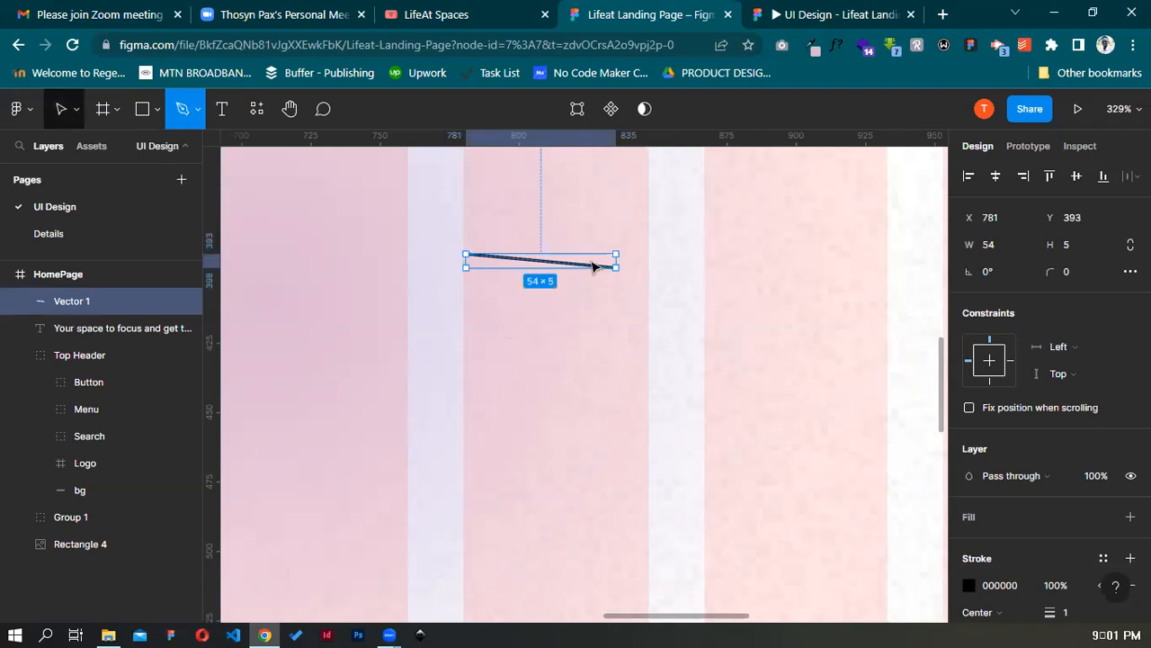
Add a midpoint to the slanted line and bend it with curve handles from the midpoint and the left endpoint
key(v)
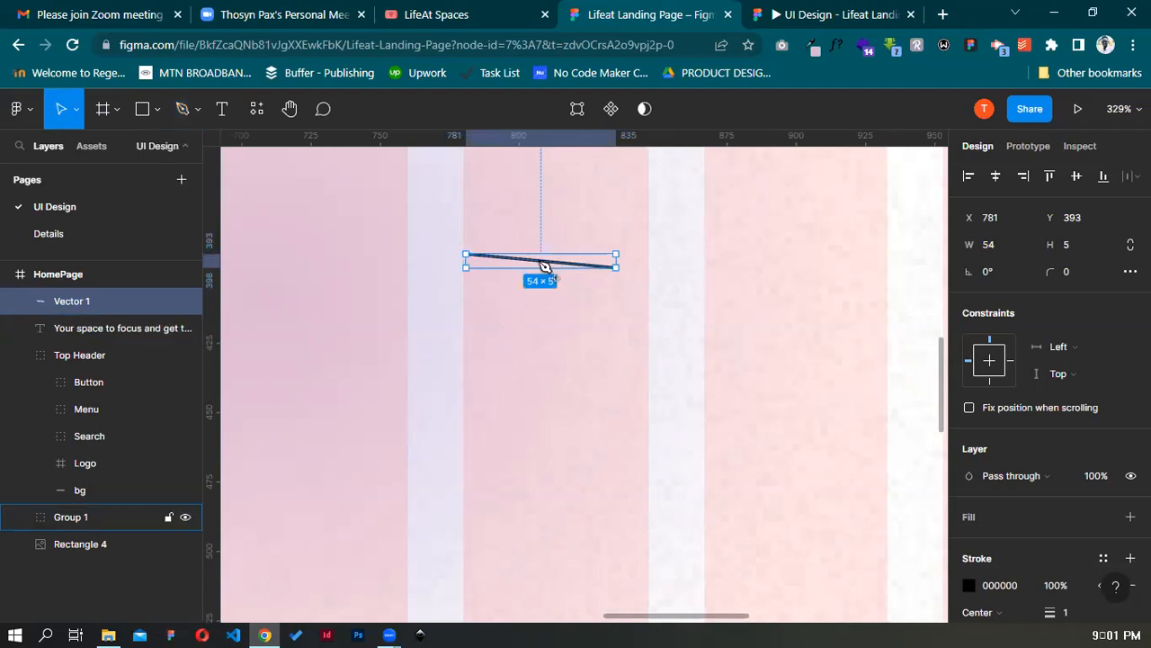
double_click(543, 262)
click(542, 261)
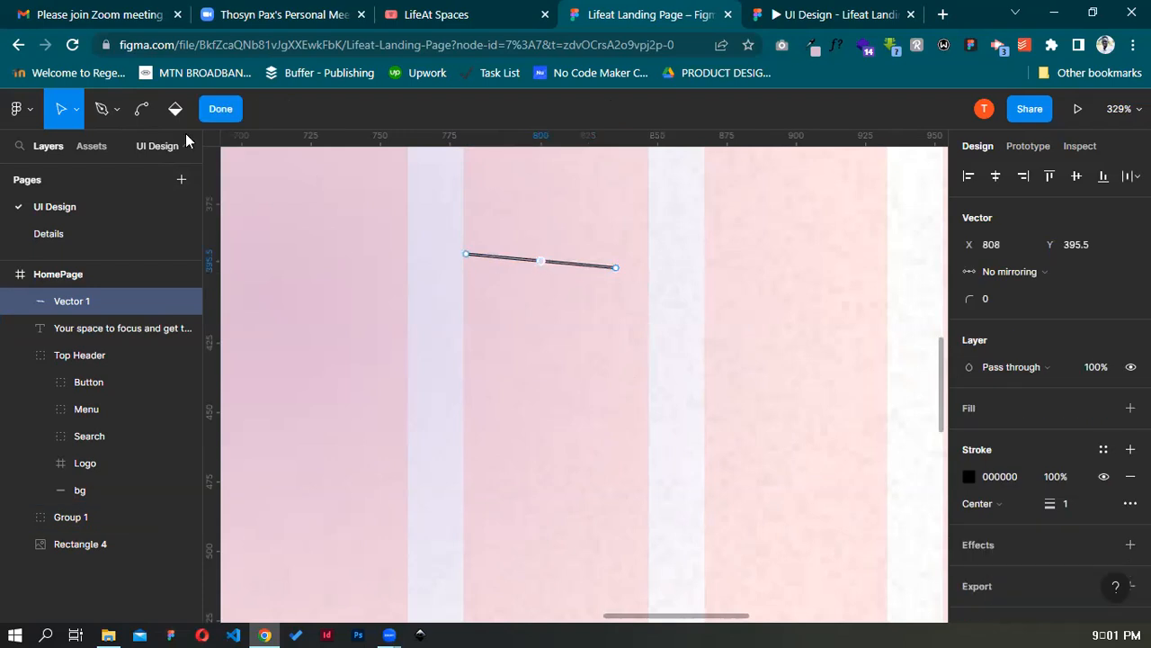
key(ctrl)
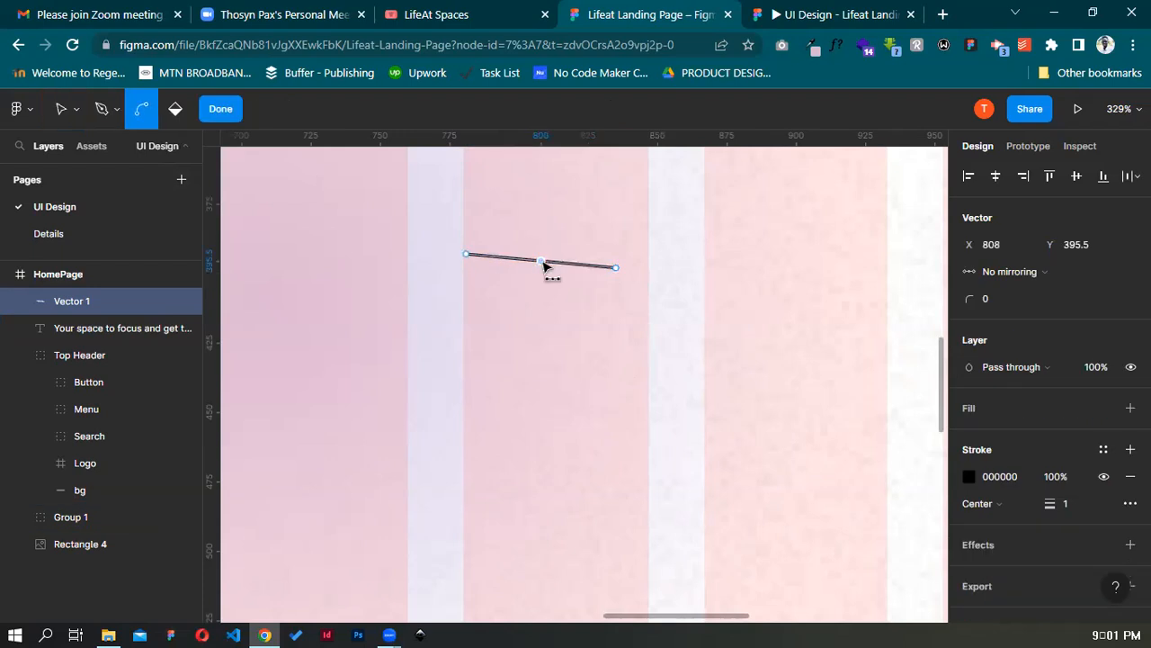
drag(547, 250, 594, 227)
mouse_move(488, 295)
mouse_down()
mouse_move(498, 242)
mouse_move(500, 269)
mouse_move(465, 255)
mouse_move(476, 297)
mouse_up()
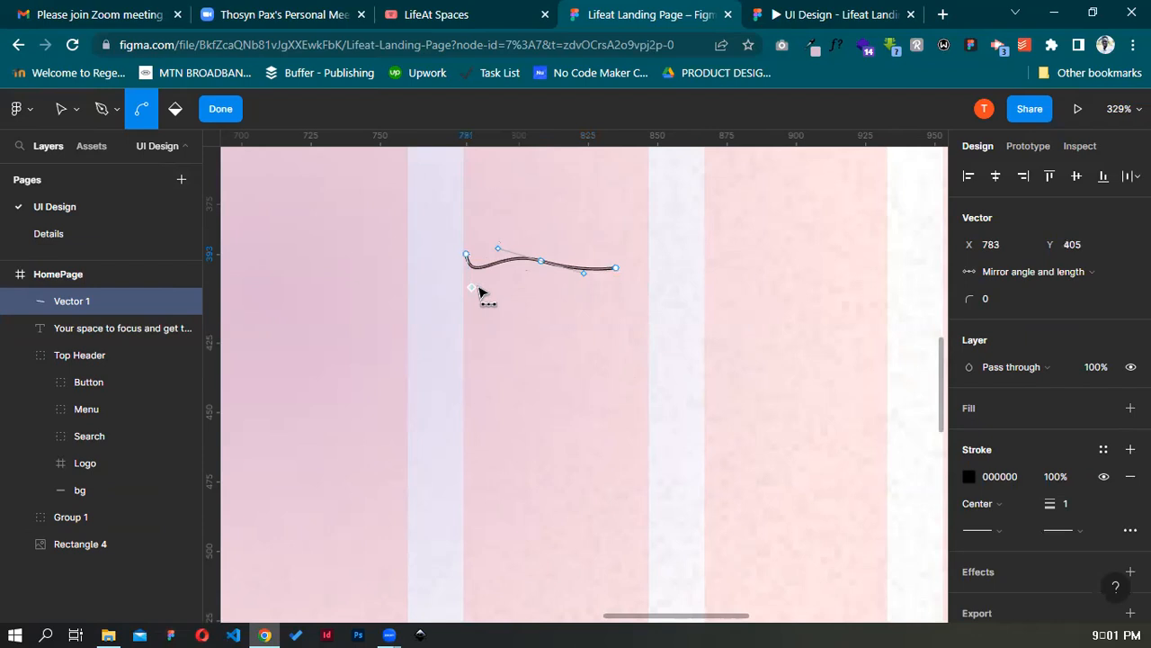
Move the left endpoint's curve handle above the line to about X 786, Y 387.5
scroll(475, 292, up, 3)
scroll(488, 300, up, 3)
scroll(482, 333, up, 1)
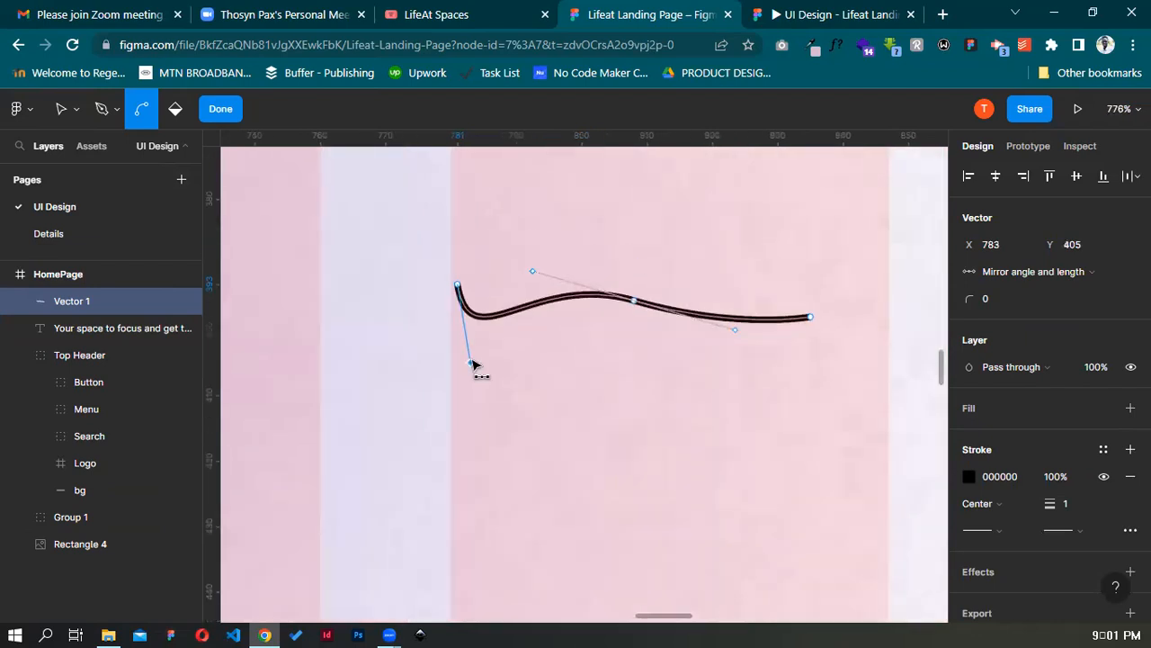
key(ctrl+z)
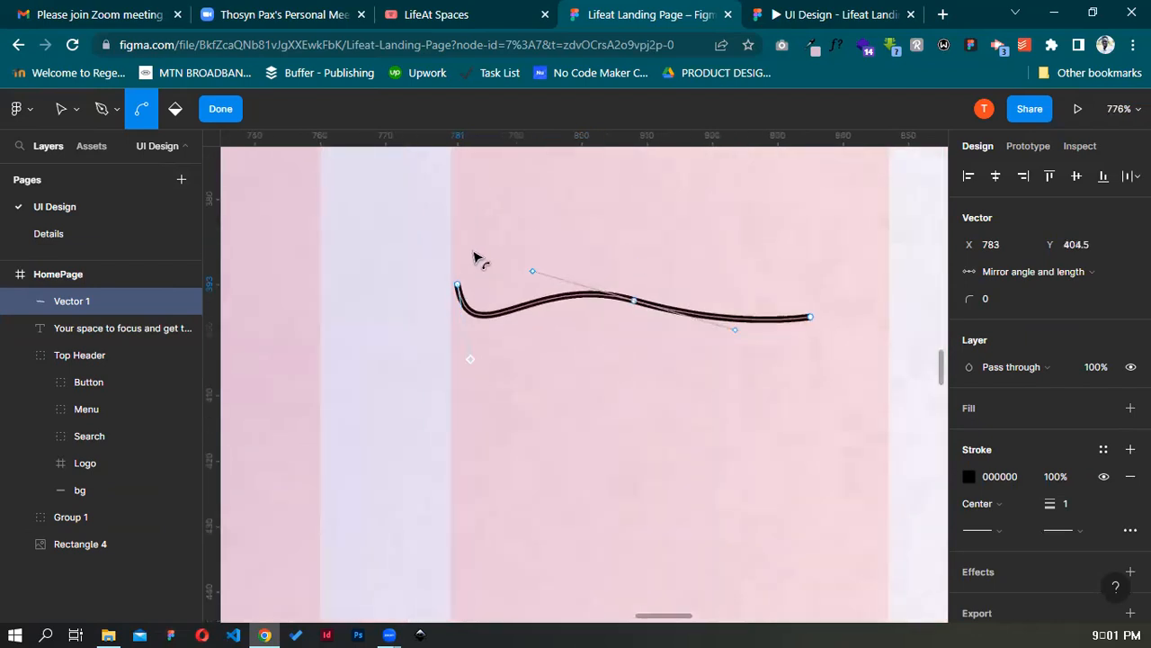
key(ctrl+z)
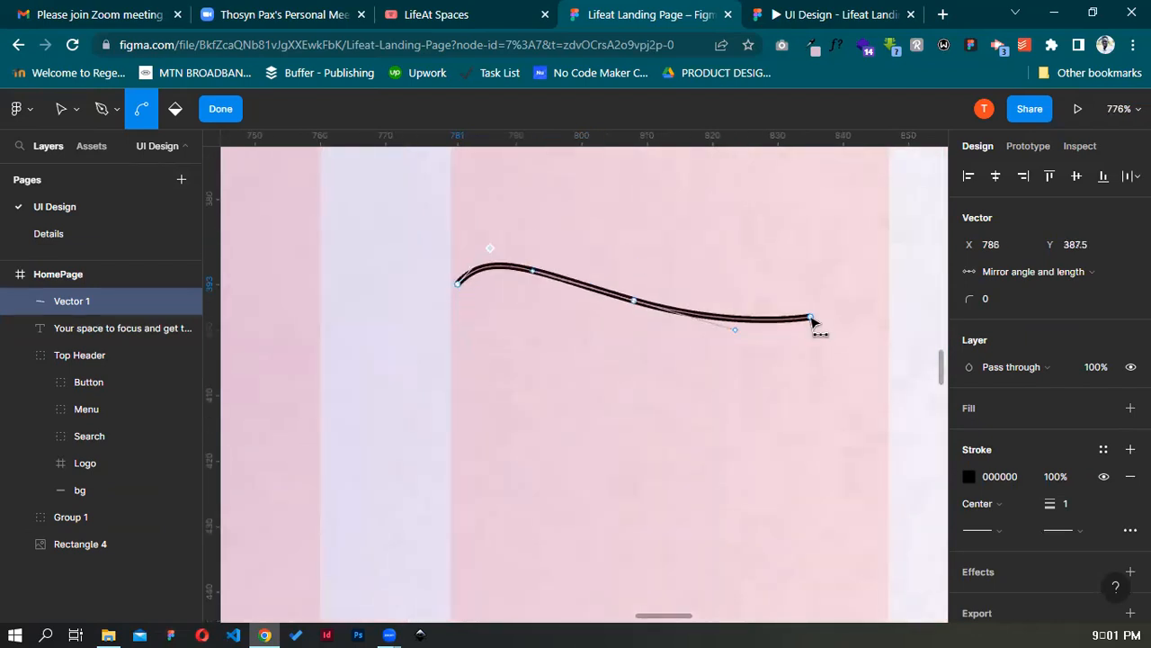
Reshape the curve with handles at its right endpoint and midpoint into a wave about 54 × 8.37, then delete it
click(811, 318)
drag(808, 318, 743, 270)
drag(729, 333, 737, 264)
drag(644, 298, 573, 251)
click(635, 300)
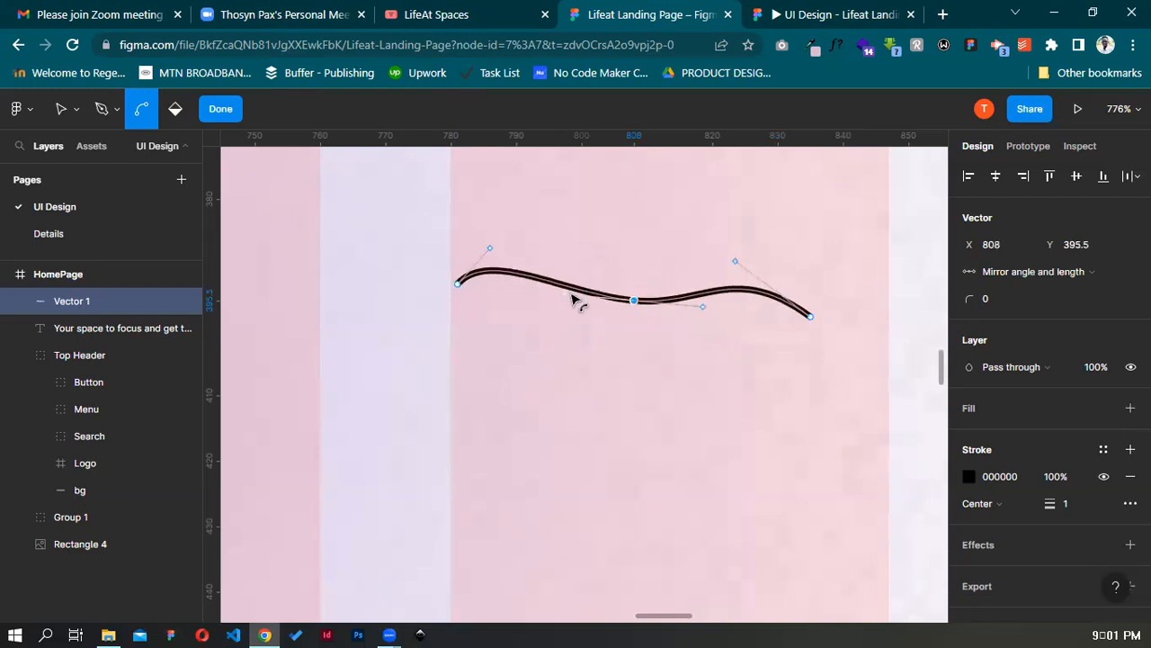
drag(570, 312, 657, 259)
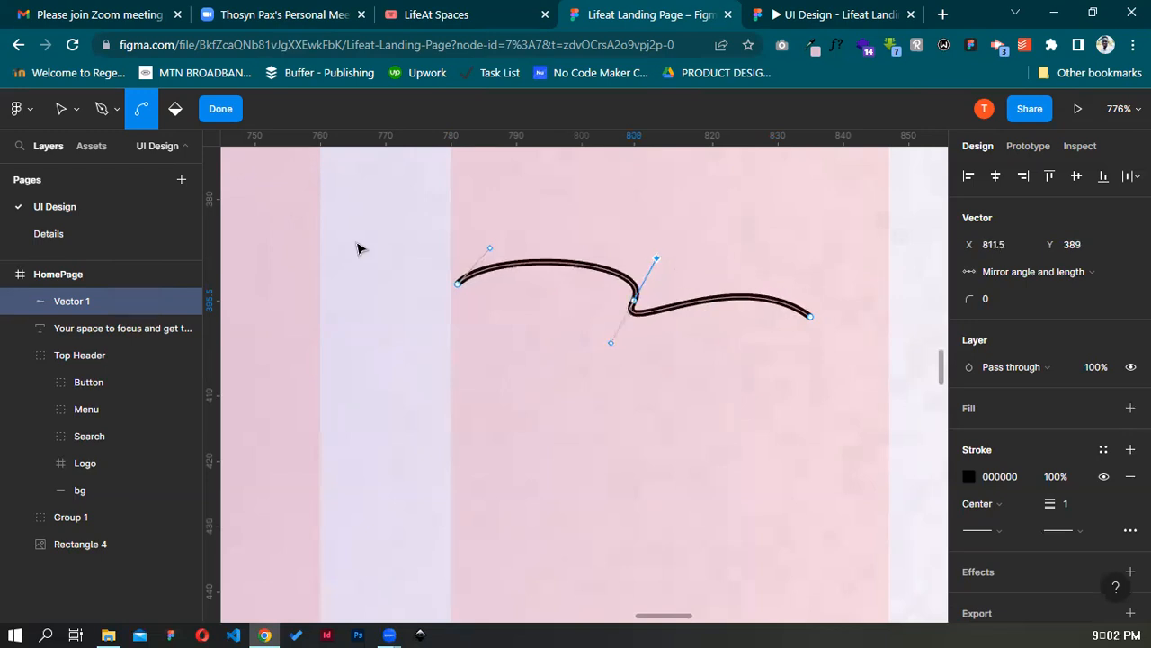
click(235, 117)
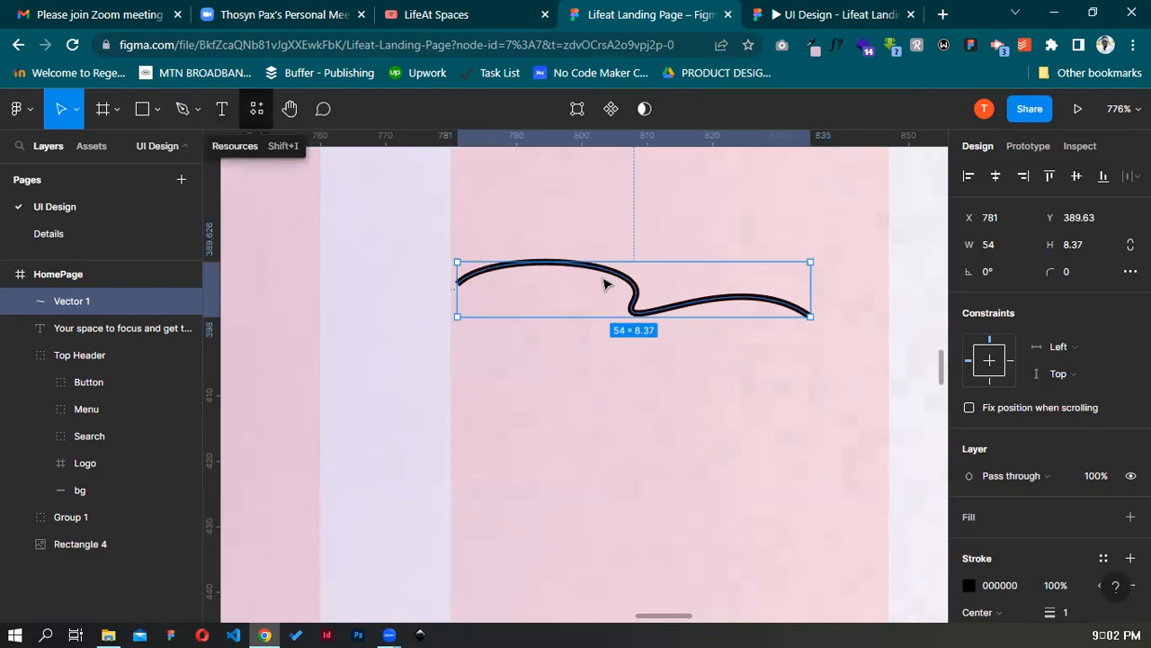
key(Delete)
Draw a shallow curved path with the Pen tool between about X 783, Y 390 and X 818, Y 390
click(187, 108)
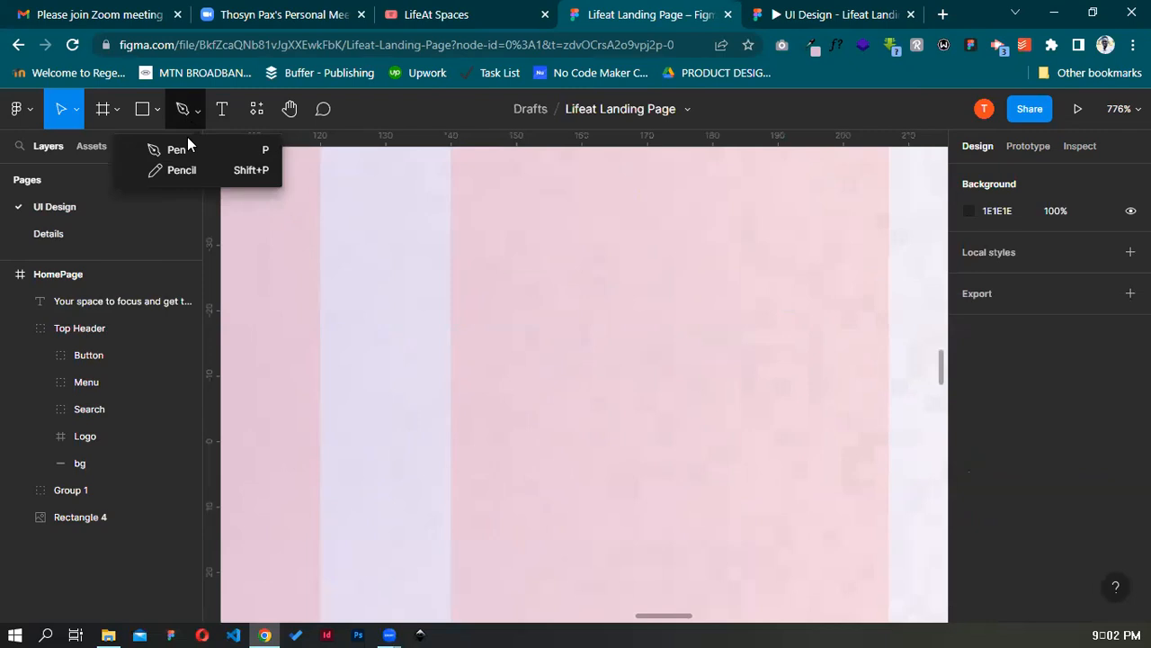
click(177, 150)
click(483, 248)
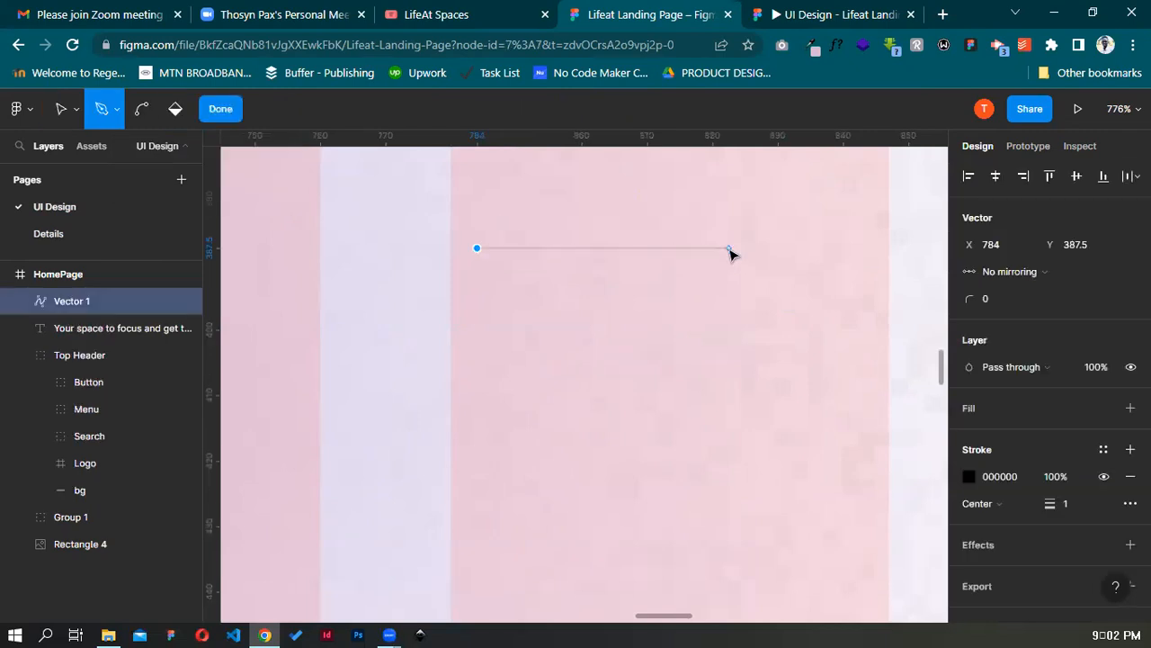
key(Escape)
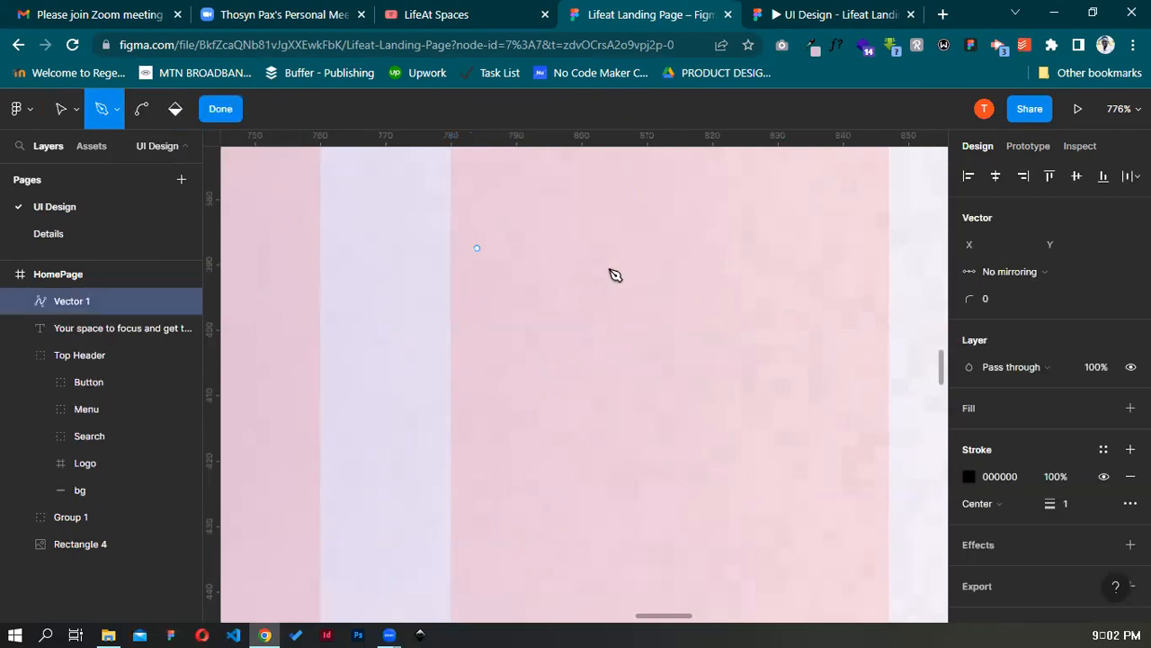
click(511, 255)
click(700, 264)
key(Escape)
Undo the last path edits and shape the left endpoint's handle to about X 787.5, Y 395.5, forming a downward bow about 33.5 × 6.68
key(ctrl+z)
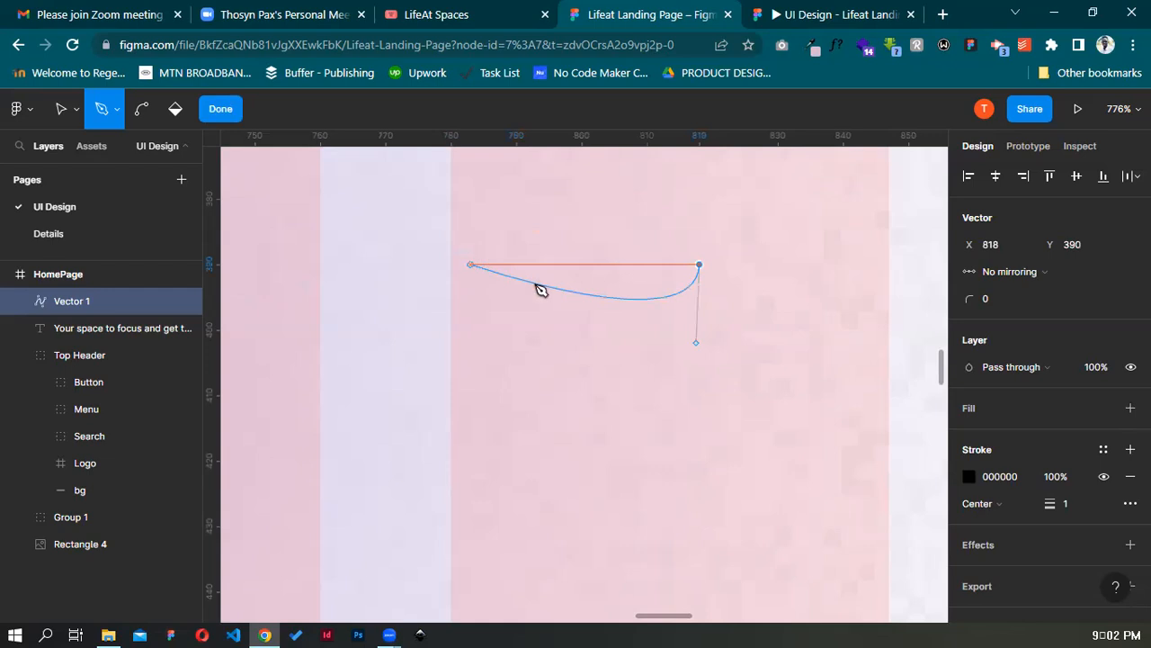
key(ctrl+z)
drag(548, 301, 500, 301)
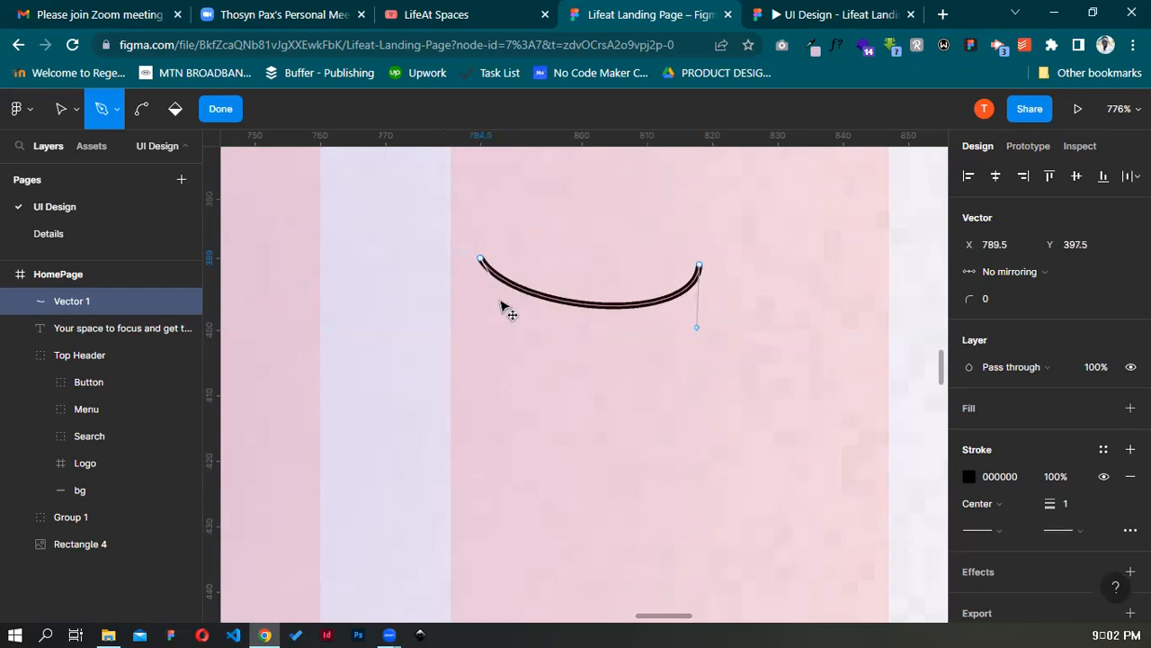
click(698, 266)
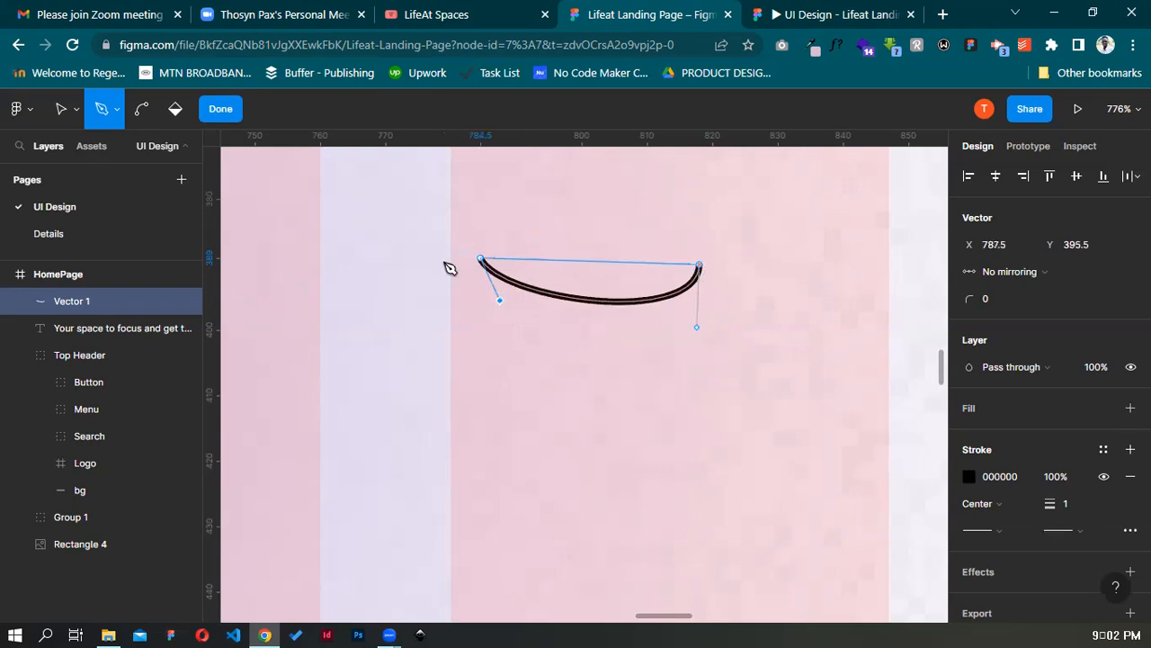
click(481, 259)
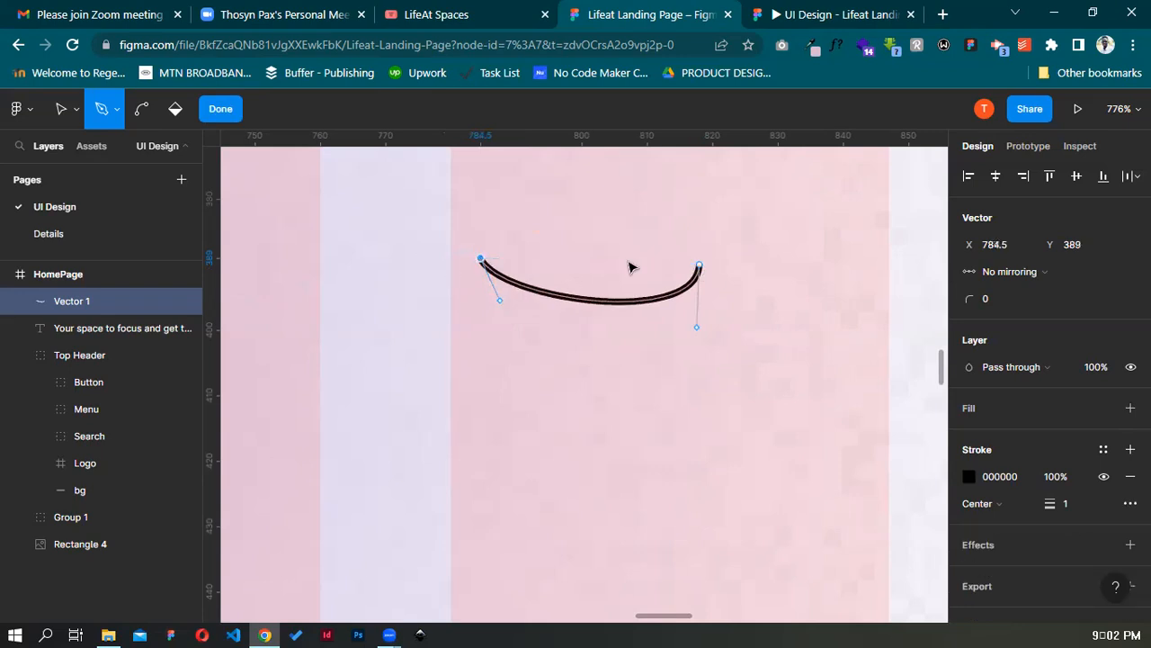
key(Escape)
click(699, 266)
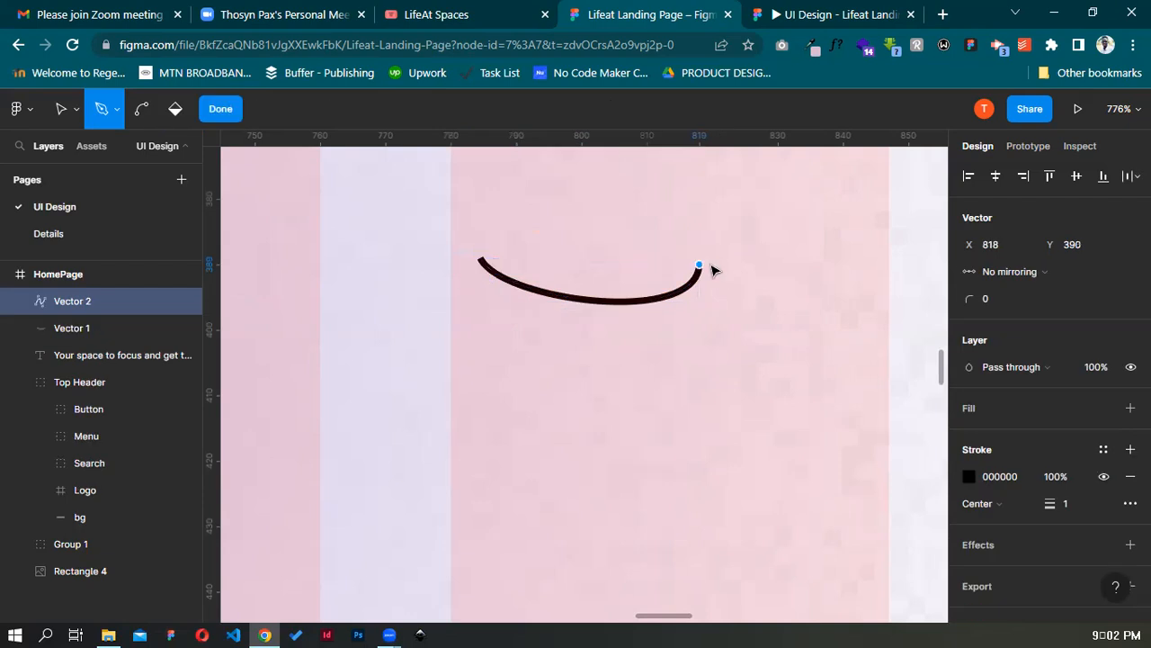
key(Escape)
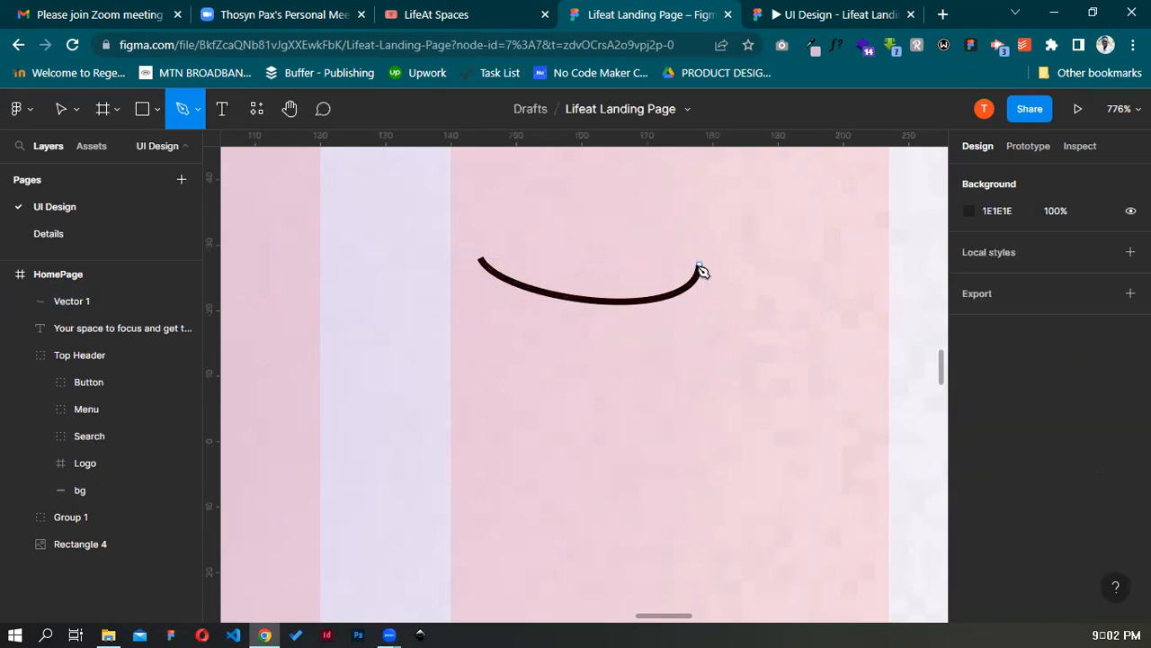
click(74, 108)
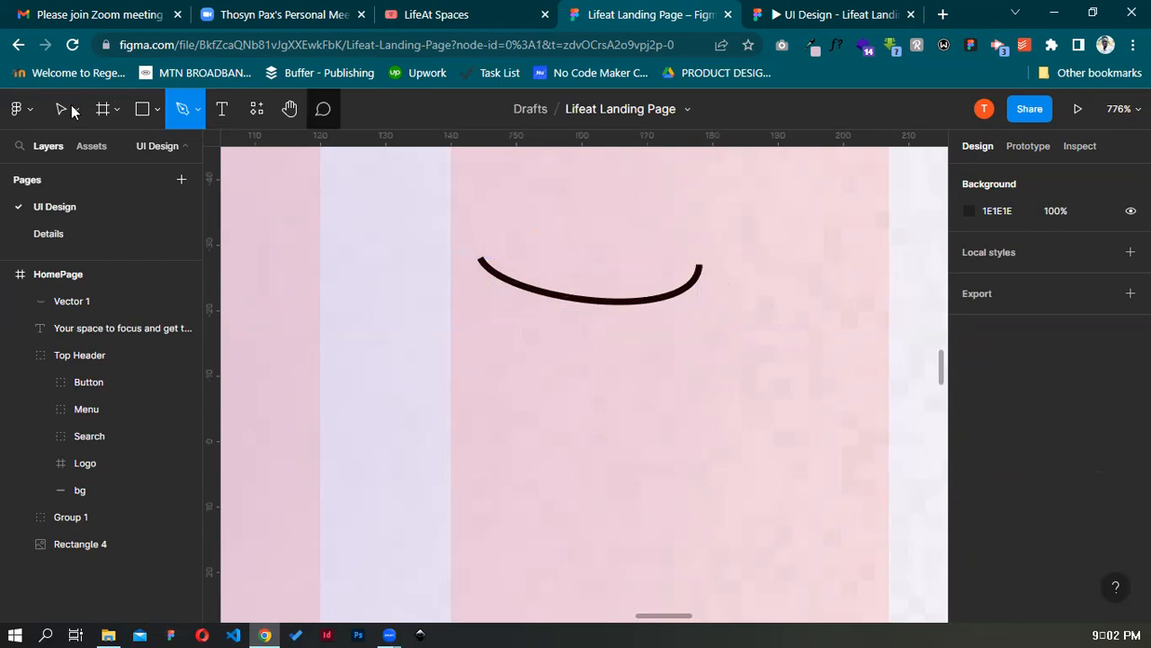
click(655, 301)
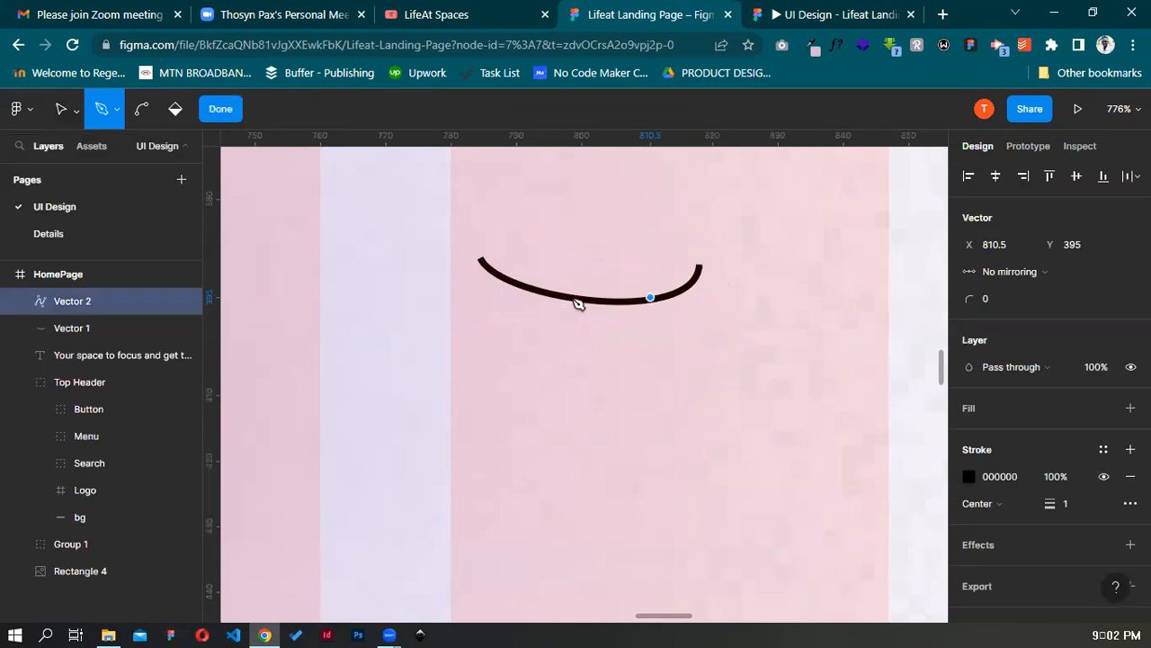
key(Escape)
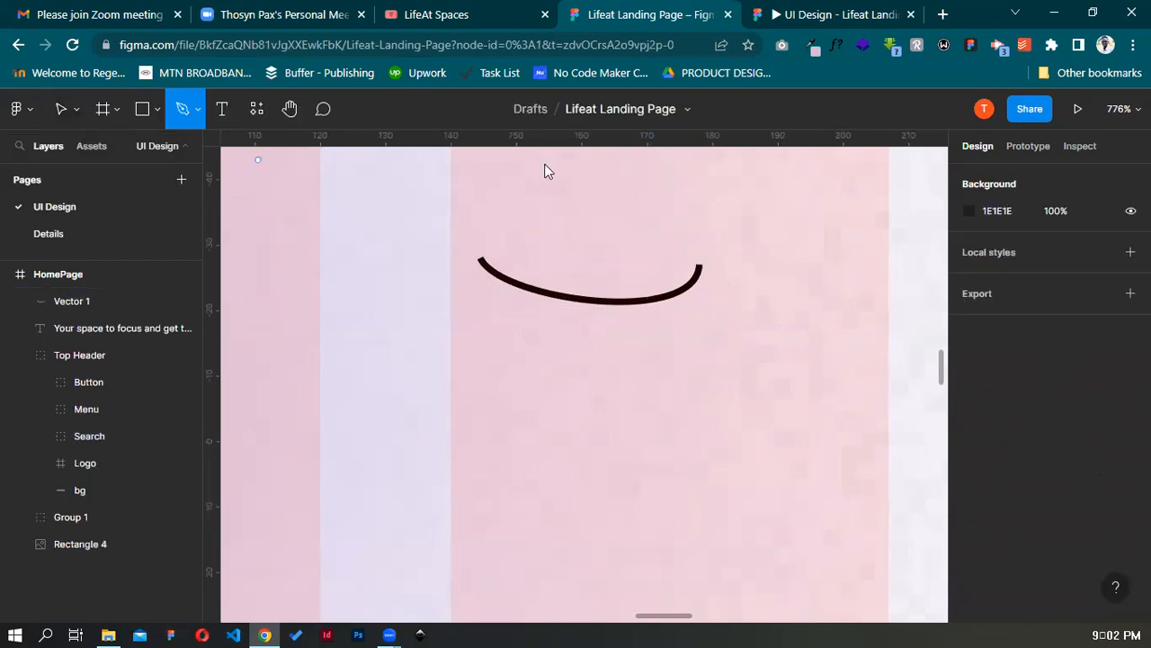
key(v)
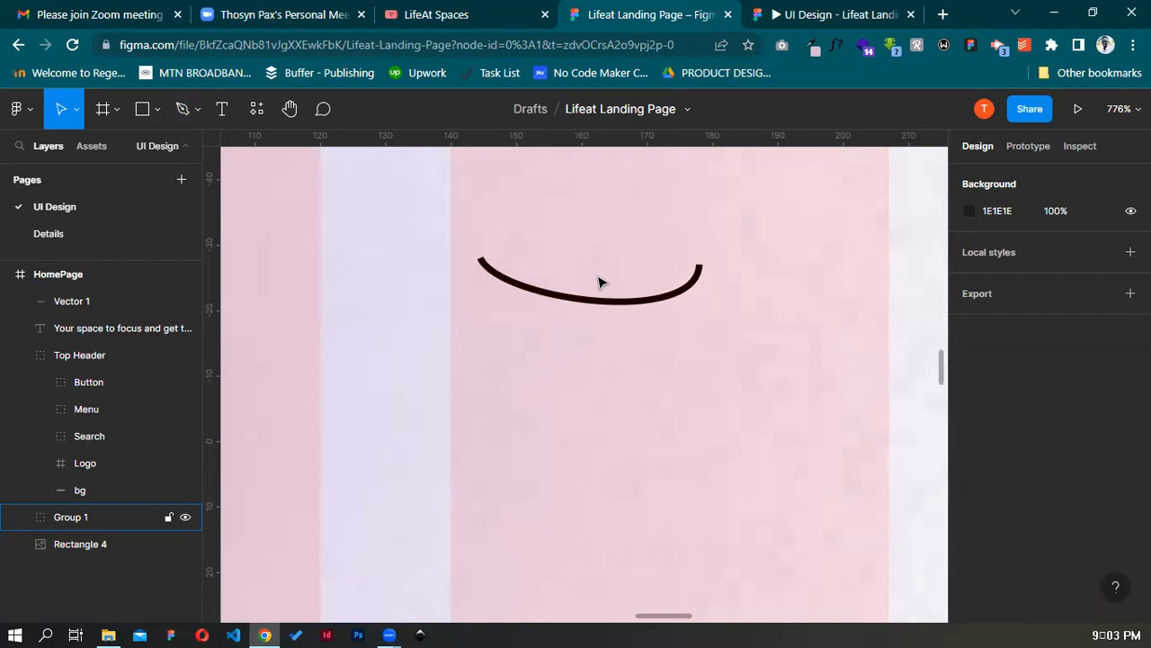
Move the curve's right endpoint to about X 822, Y 387 and its handle to about X 817.5, Y 392.5, then finish editing the path
click(681, 292)
click(700, 269)
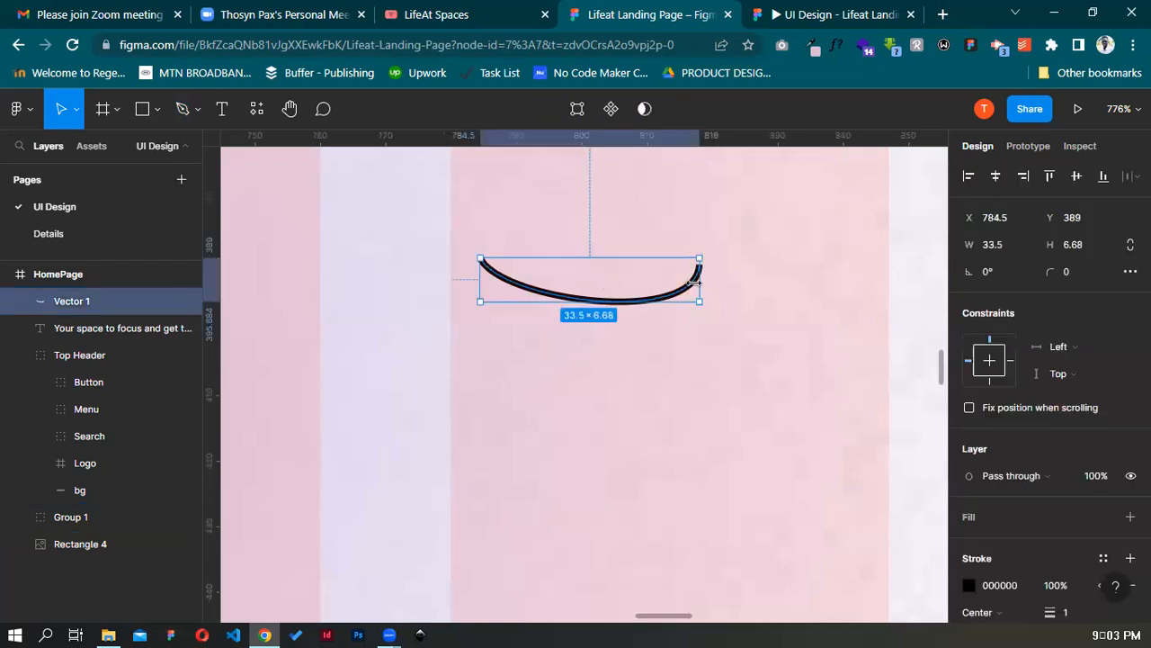
double_click(684, 288)
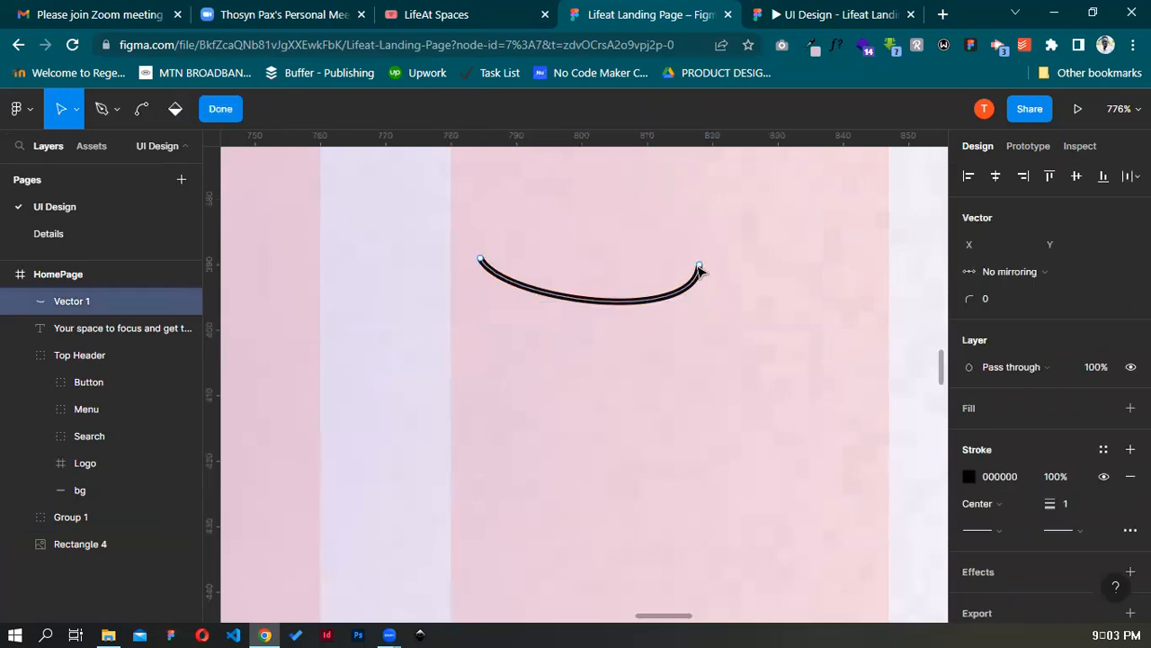
drag(711, 267, 726, 244)
drag(724, 306, 695, 282)
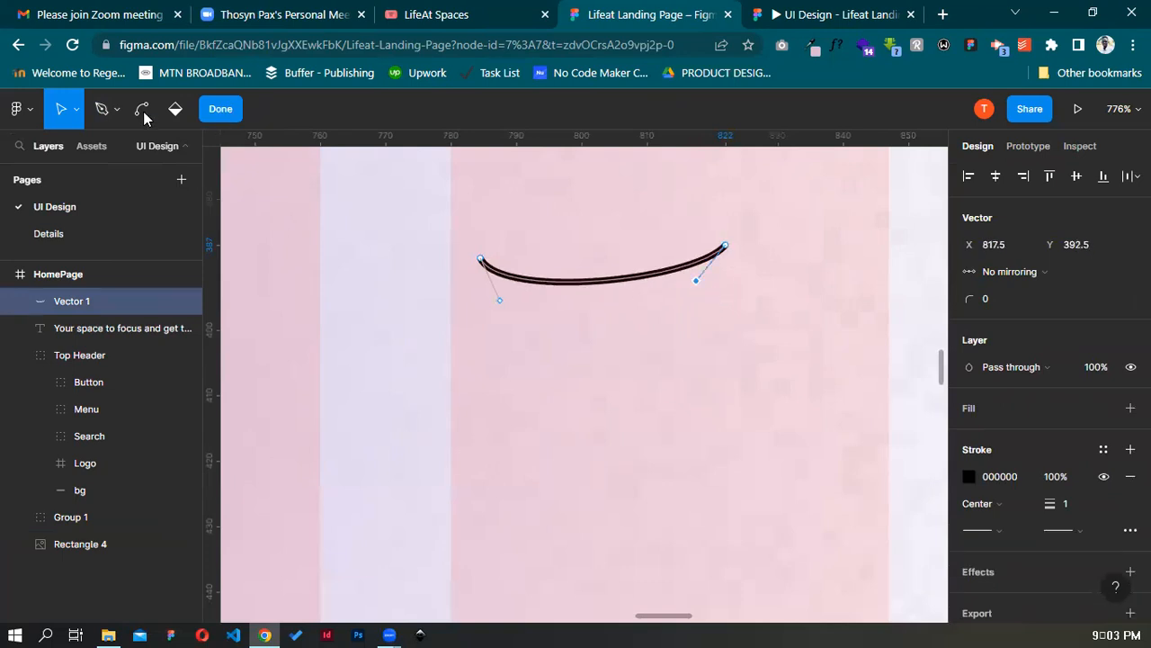
key(Escape)
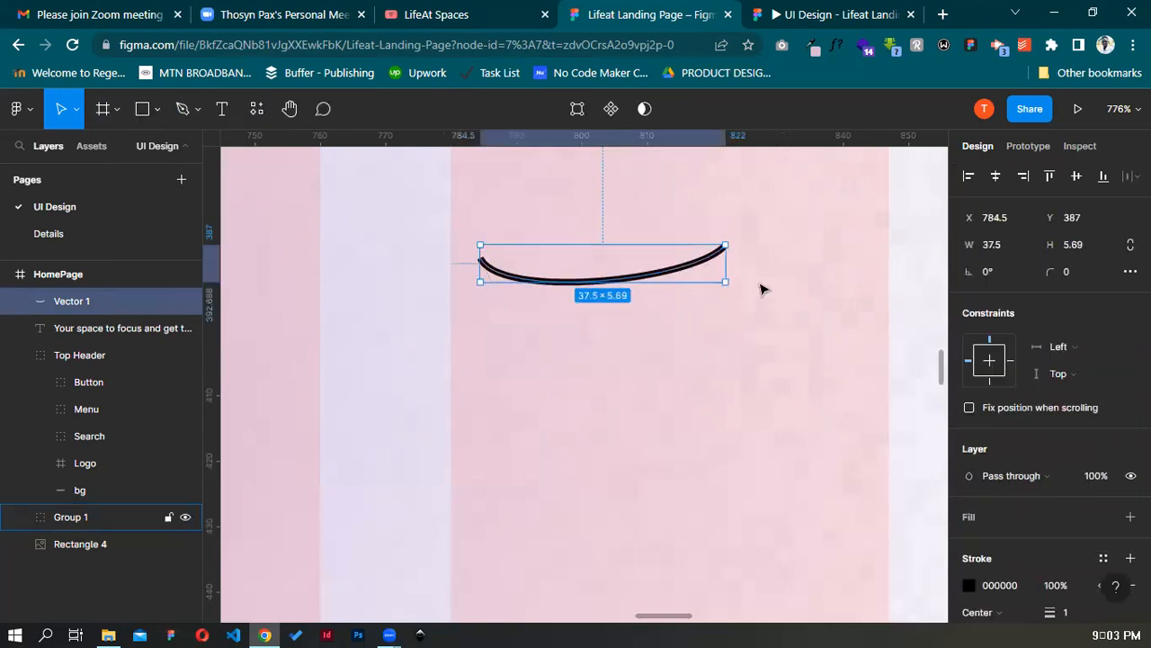
Rotate the curve to about 178.53° so that it arches upward
drag(728, 288, 507, 245)
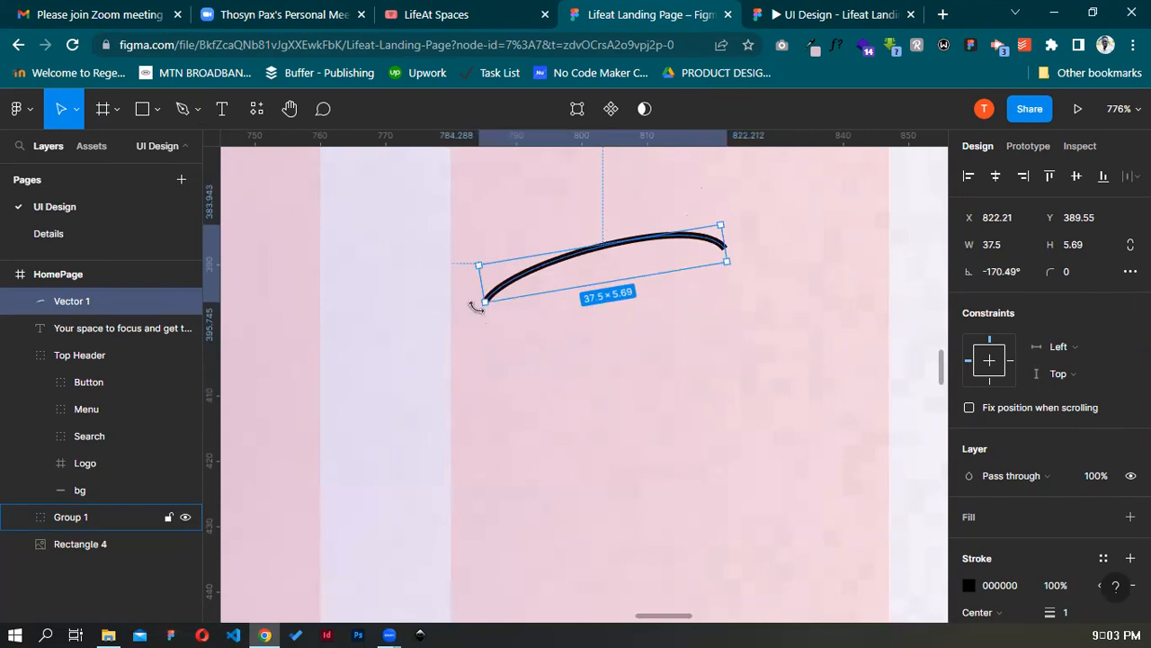
drag(469, 282, 468, 275)
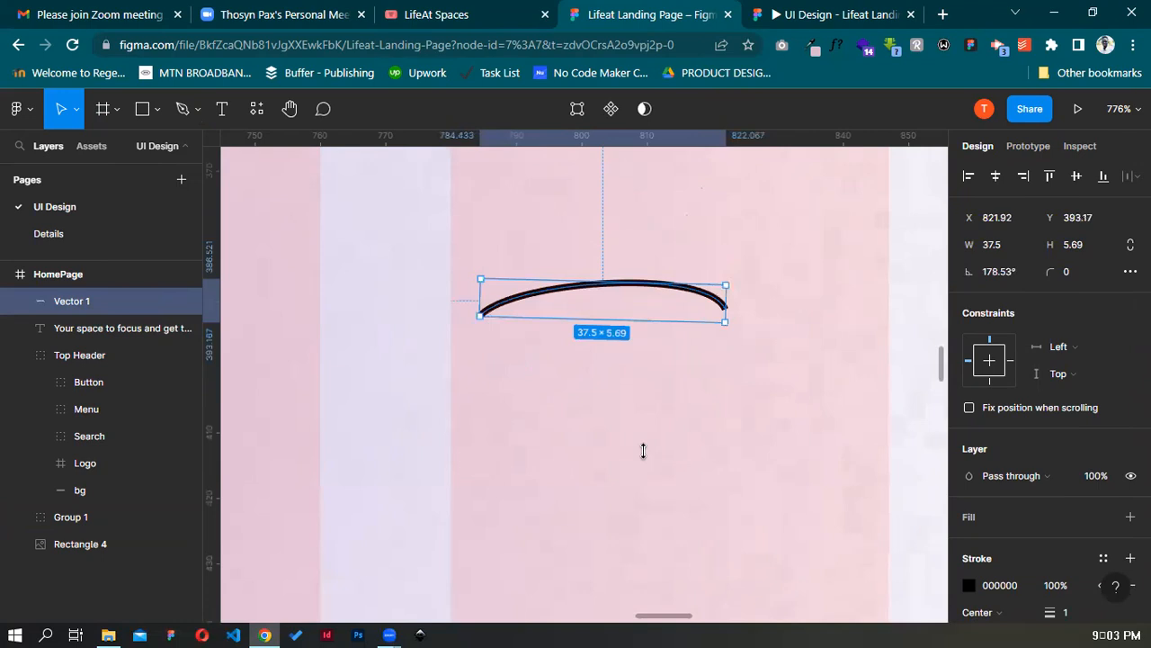
scroll(661, 450, up, 3)
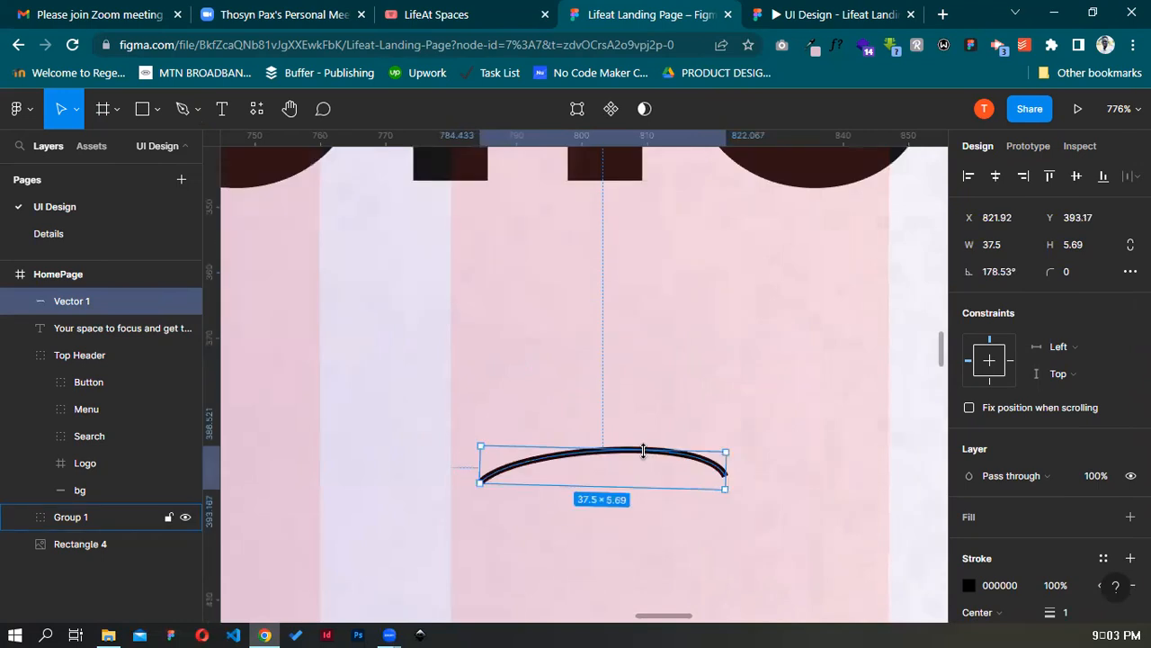
Reshape the arch to about 40.55 × 4.67 by levelling its right endpoint with the left and adjusting both curve handles, then finish editing
double_click(723, 473)
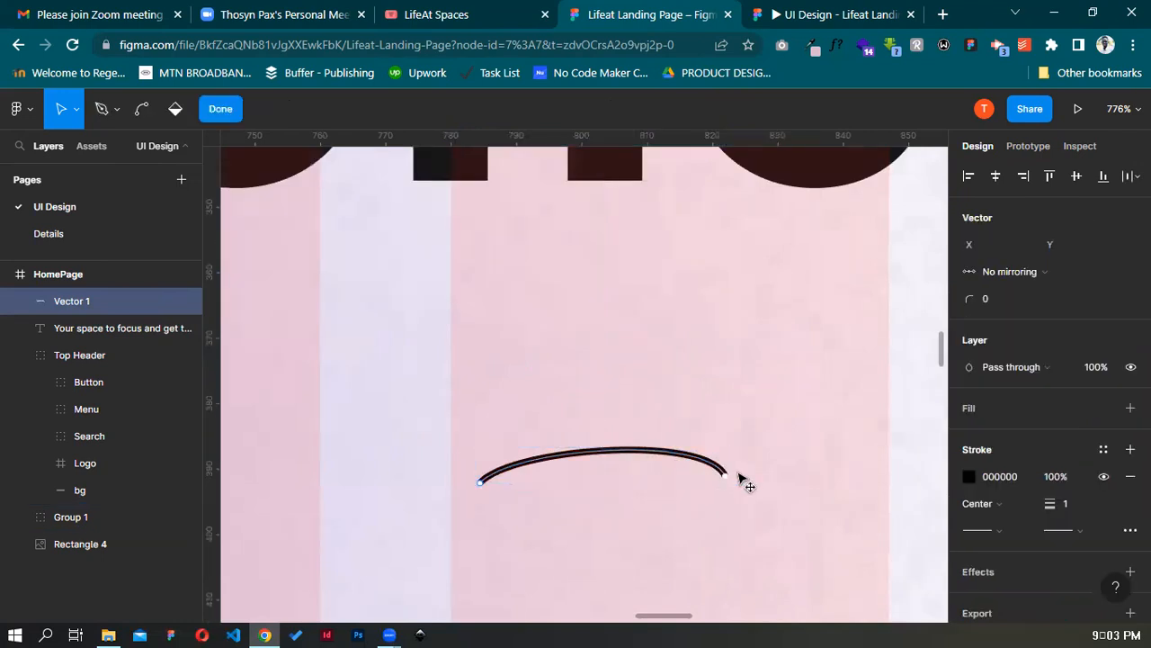
drag(726, 474, 736, 468)
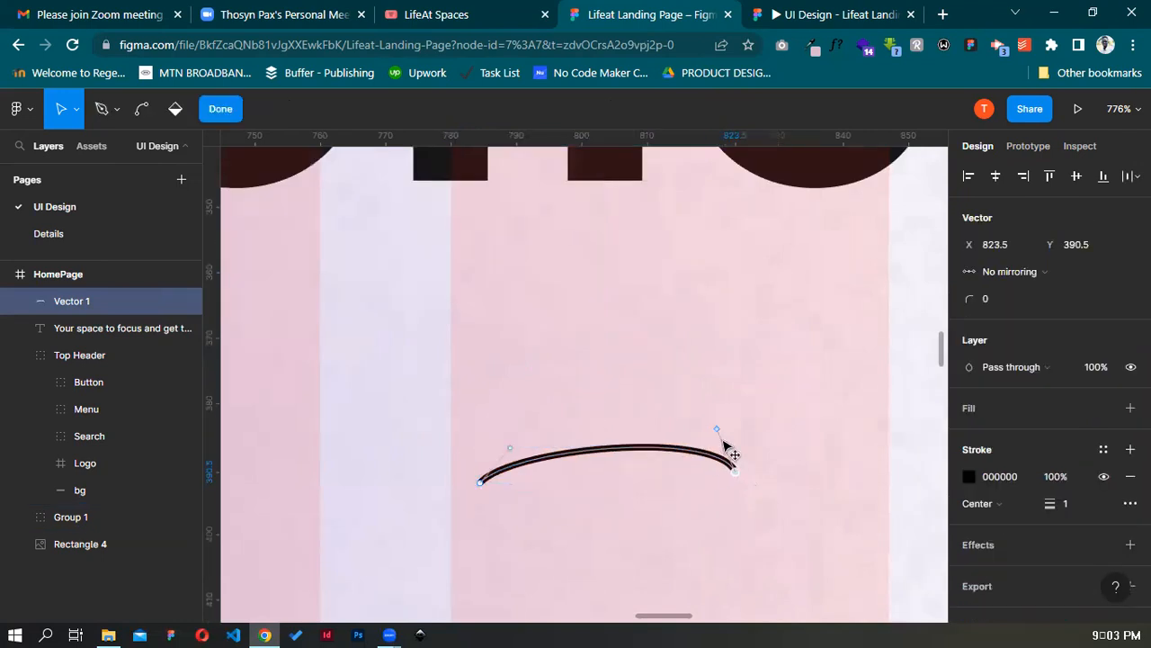
key(ctrl+z)
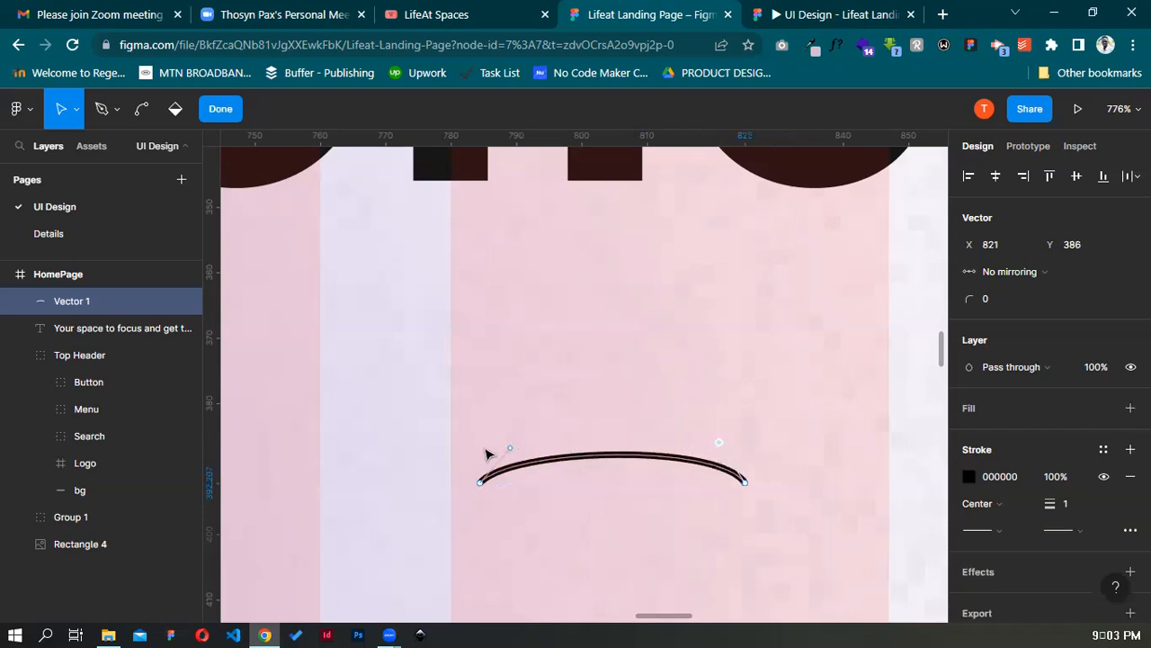
key(ctrl+z)
drag(511, 448, 516, 449)
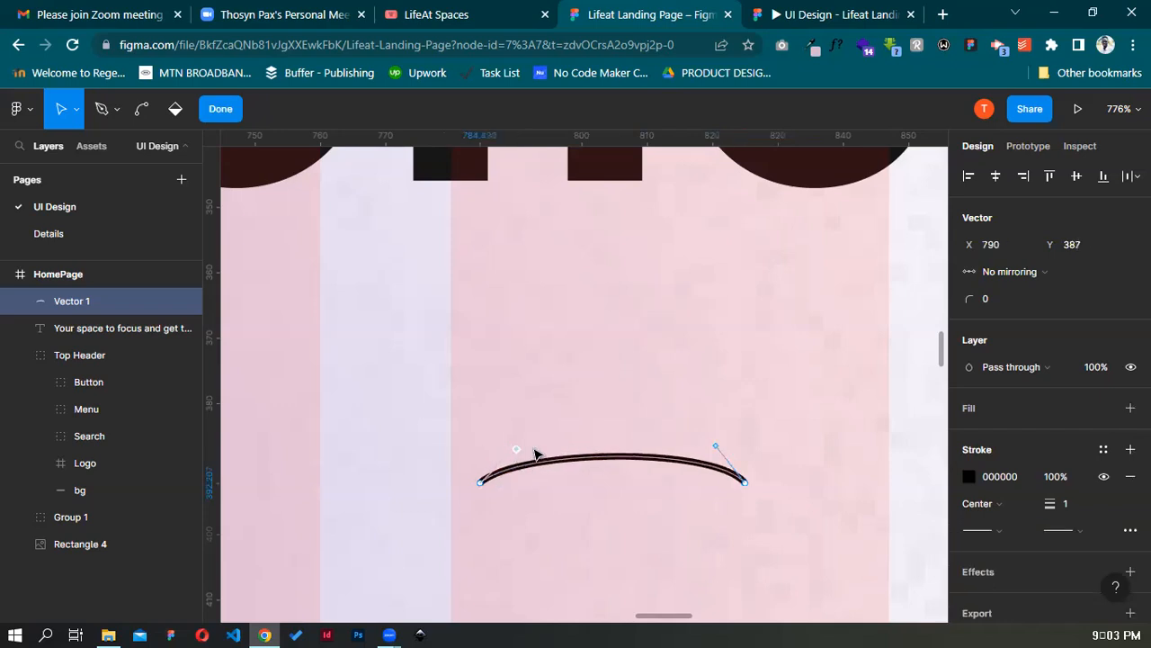
click(219, 111)
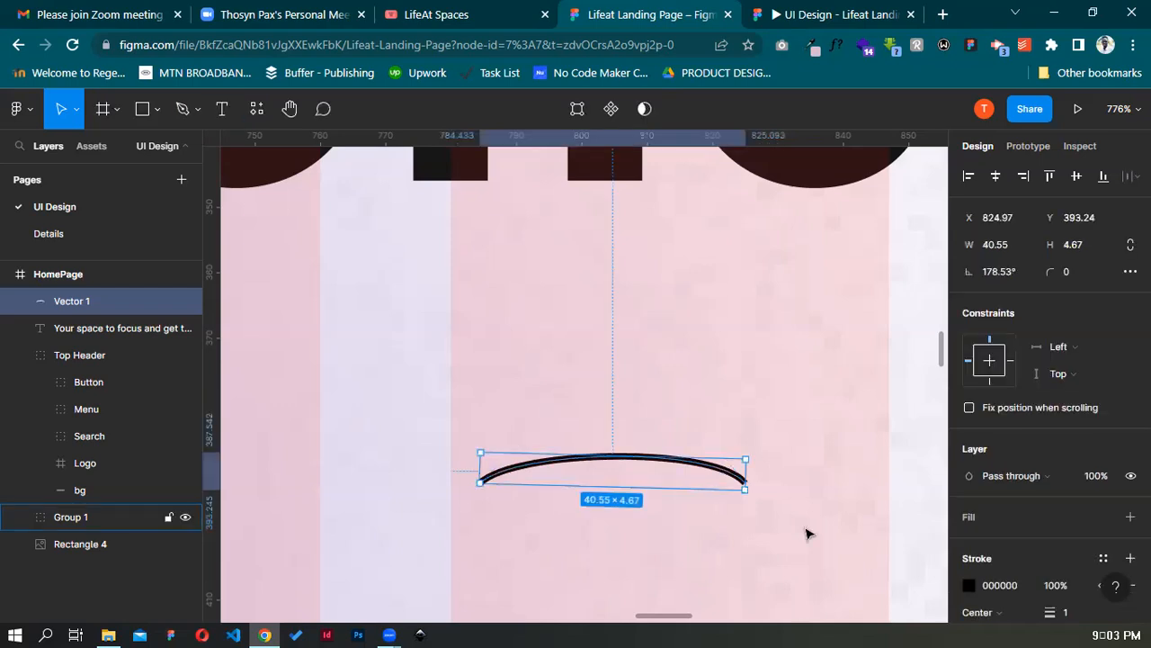
Enlarge the arch to about 154.23 × 17.75 and place it beneath "focus" at about X 818.18, Y 277.69
scroll(807, 535, down, 10)
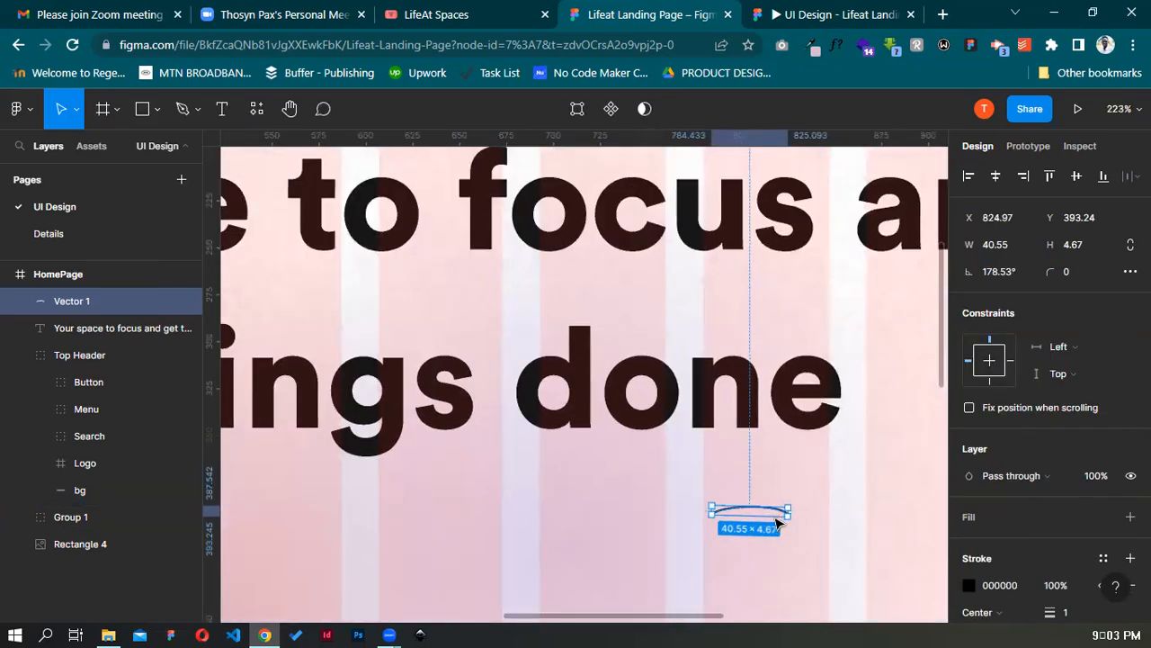
scroll(773, 515, down, 5)
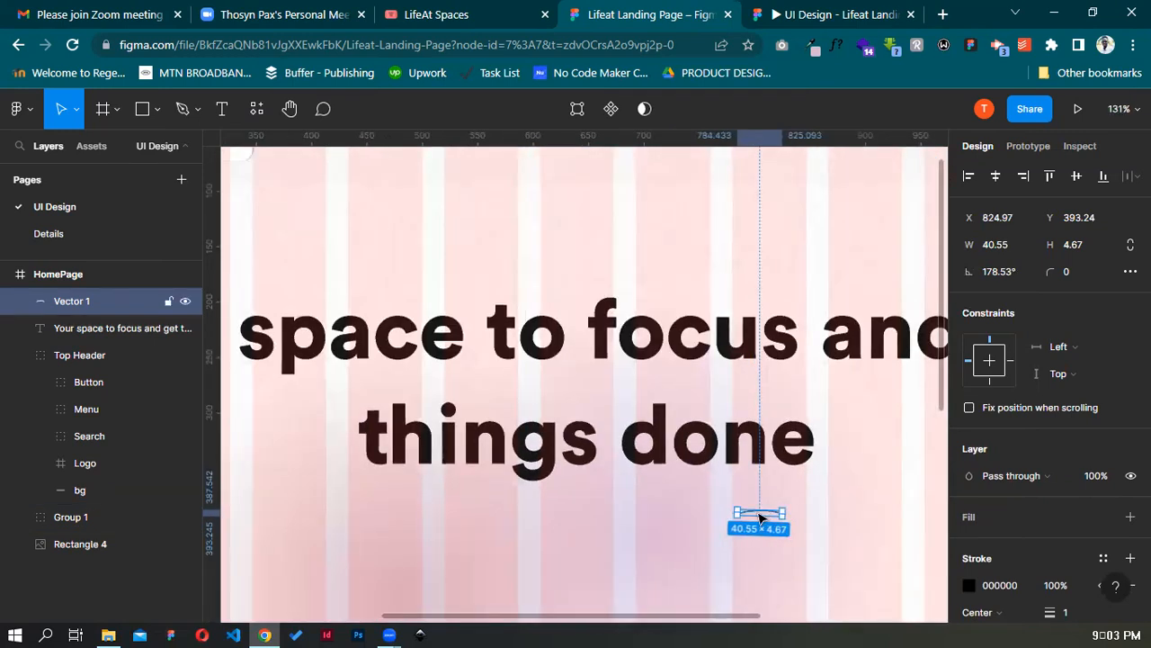
drag(735, 441, 700, 368)
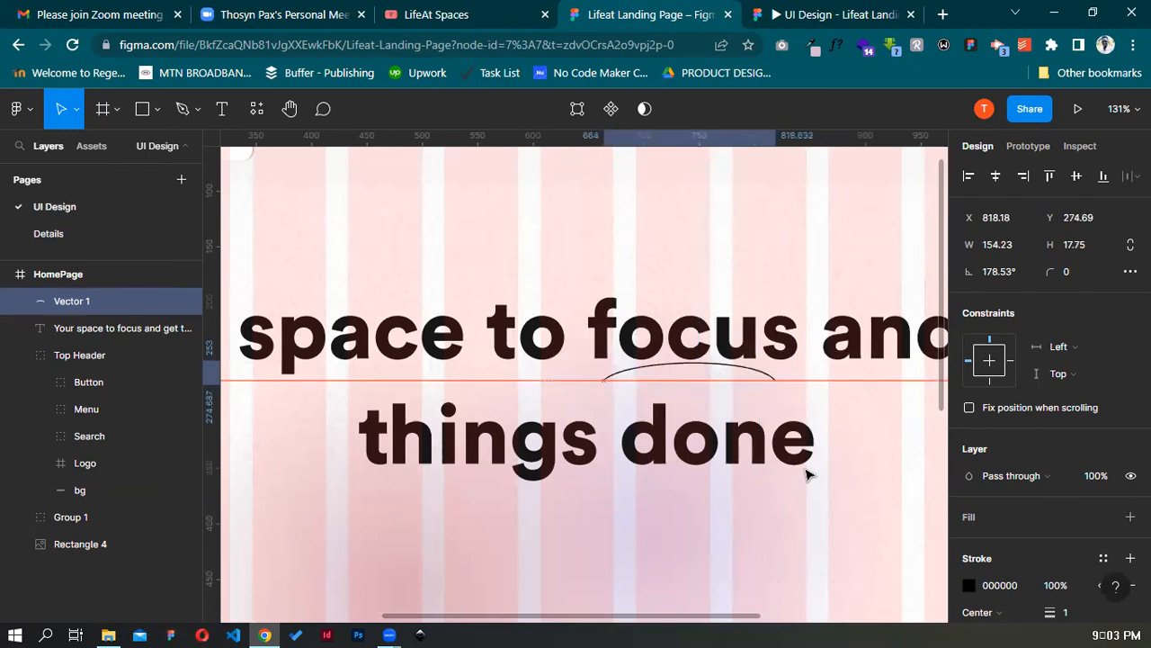
click(756, 376)
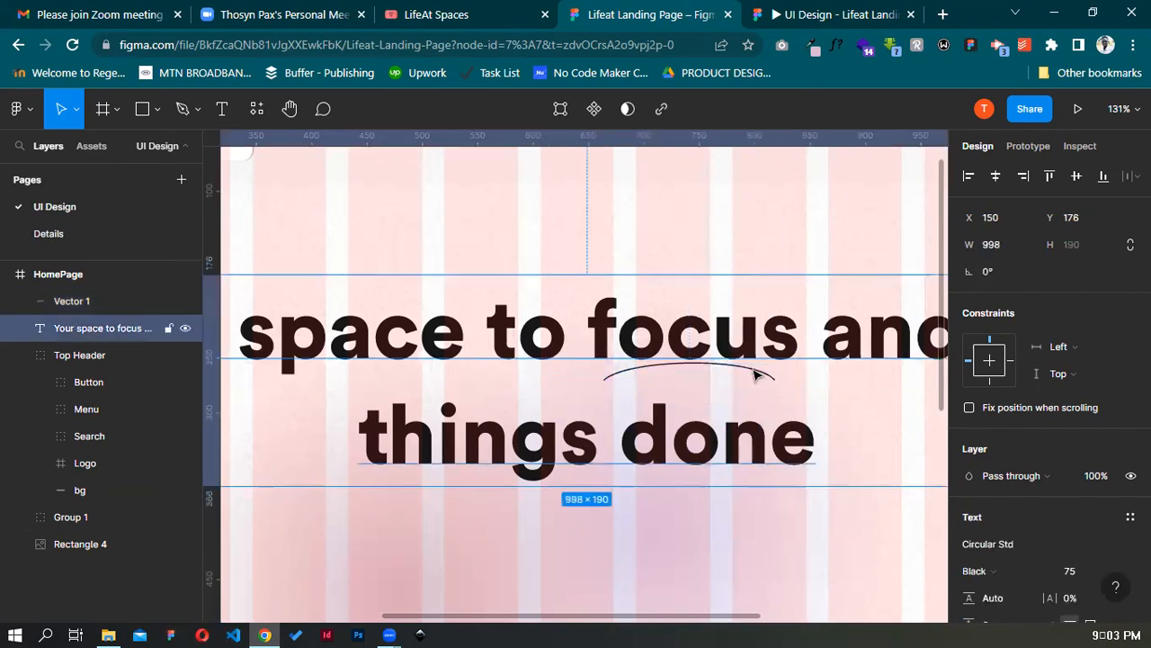
click(756, 376)
key(Down)
key(Down)
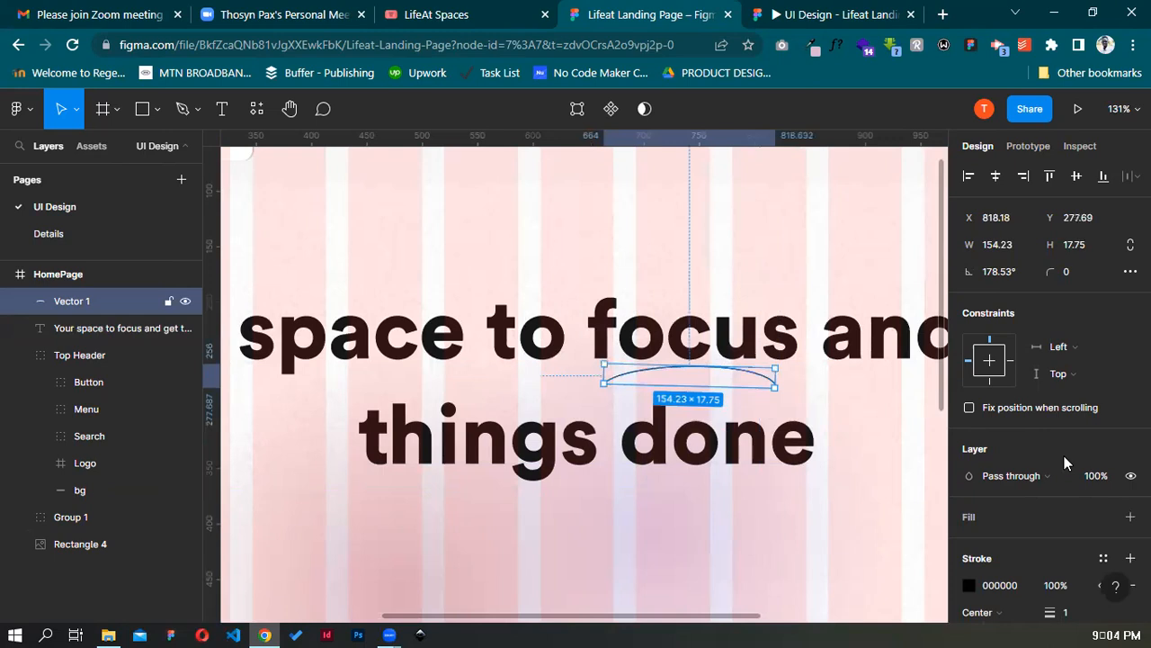
Set the stroke weight of the arch beneath "focus" to 2
scroll(1074, 459, down, 3)
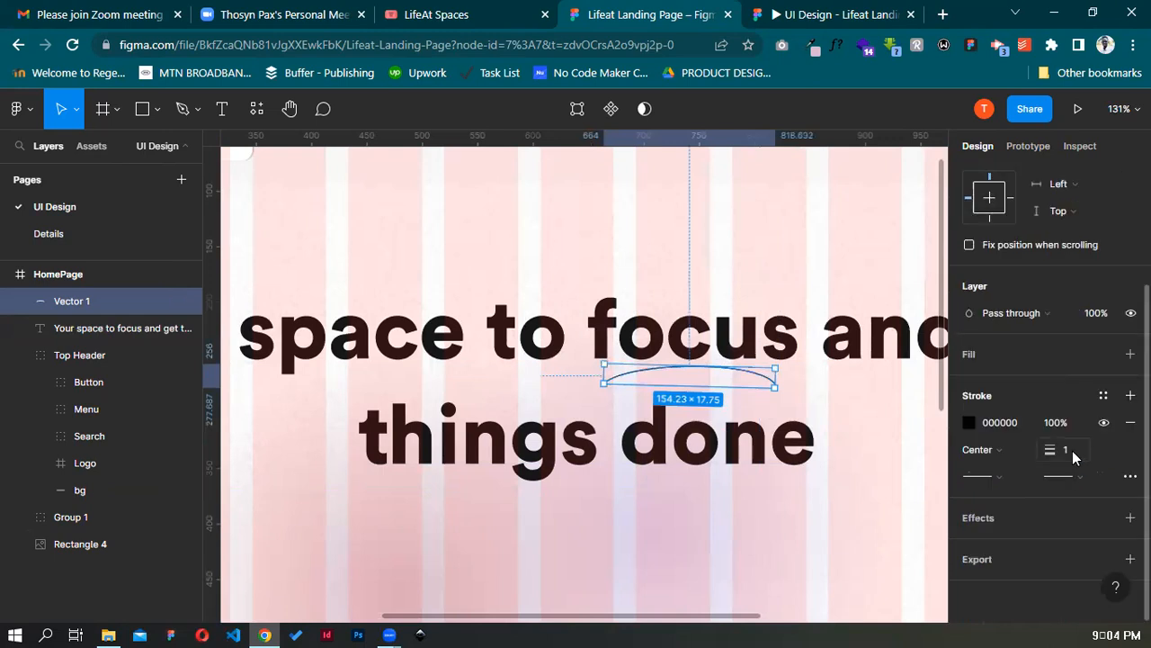
text(3)
key(Return)
click(1082, 450)
text(32)
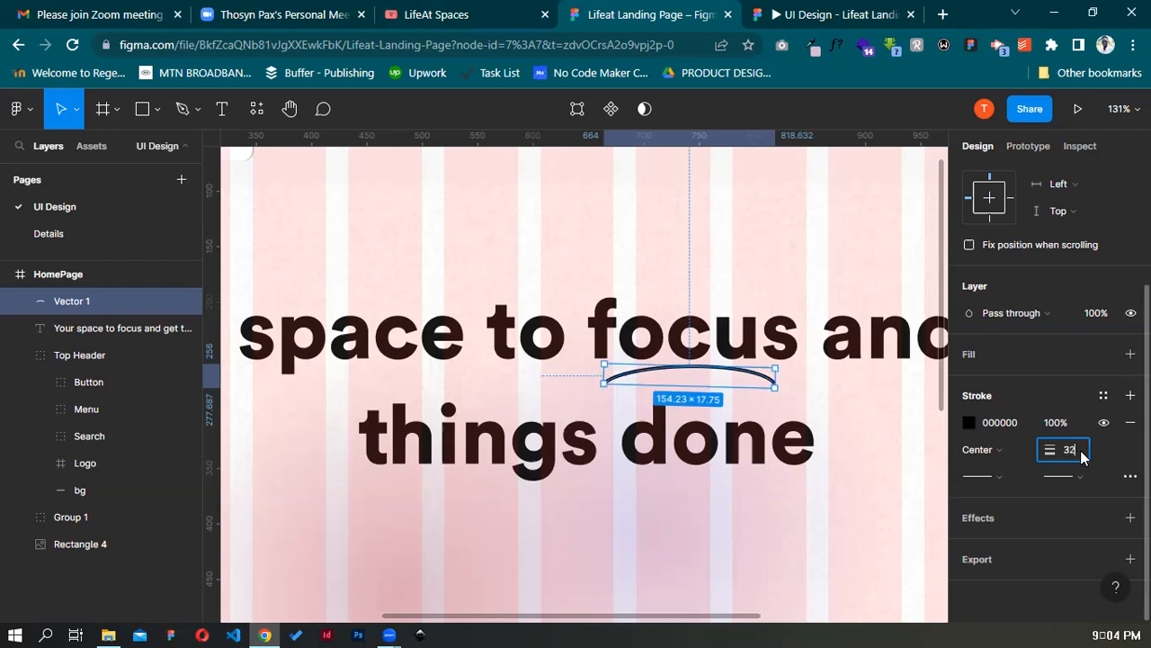
key(Return)
click(1075, 452)
text(2)
key(Return)
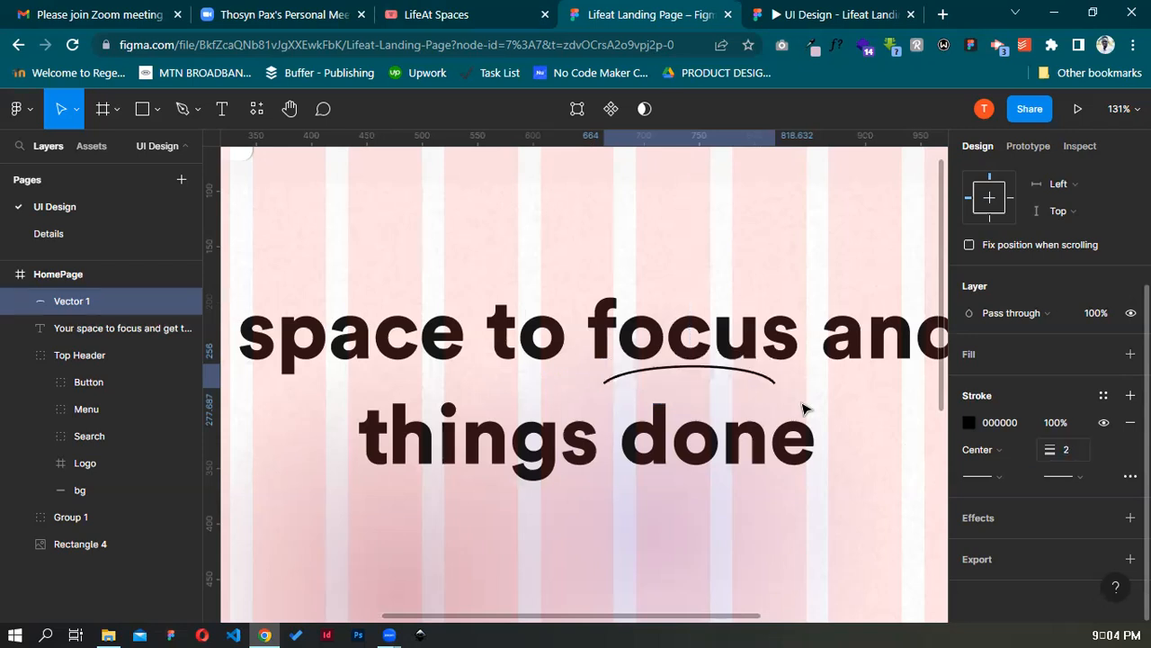
Widen the arch beneath "focus" to about 174.58 × 15.99 by moving both endpoints outward, and lower it to Y 282.74
double_click(772, 385)
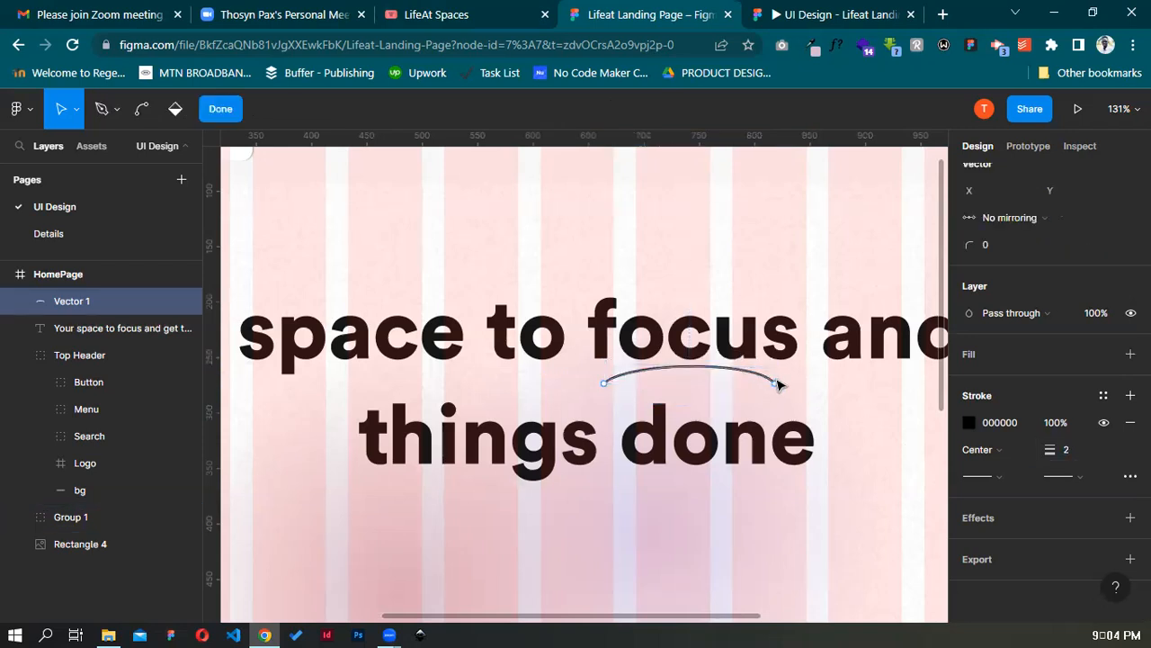
drag(775, 384, 789, 387)
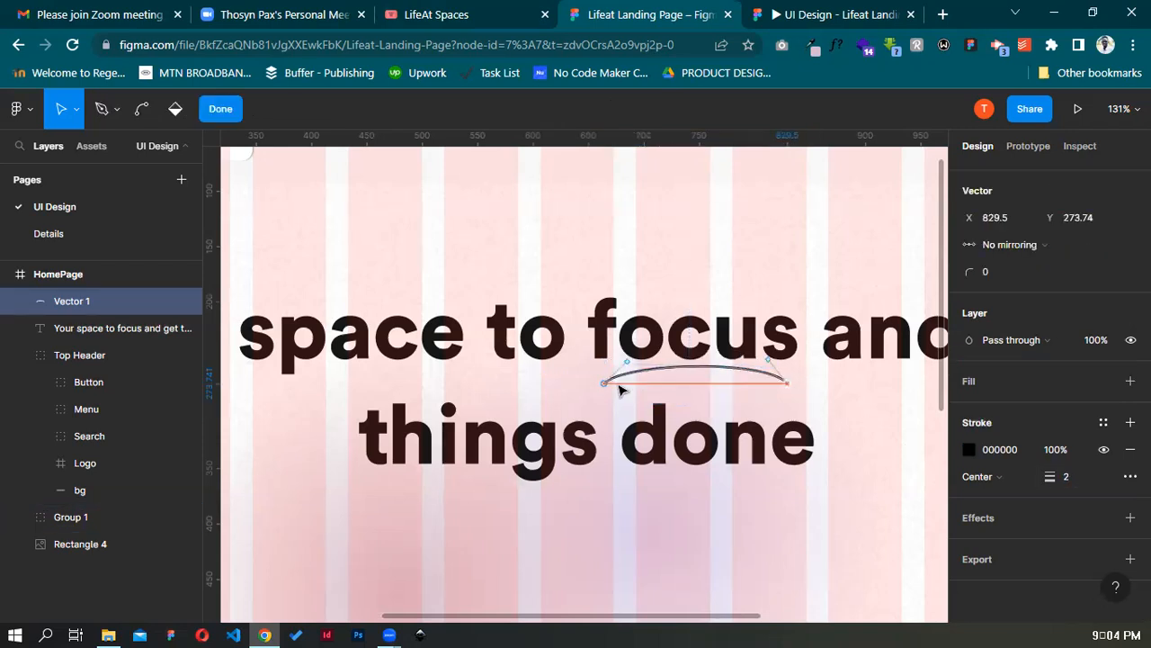
drag(603, 384, 594, 377)
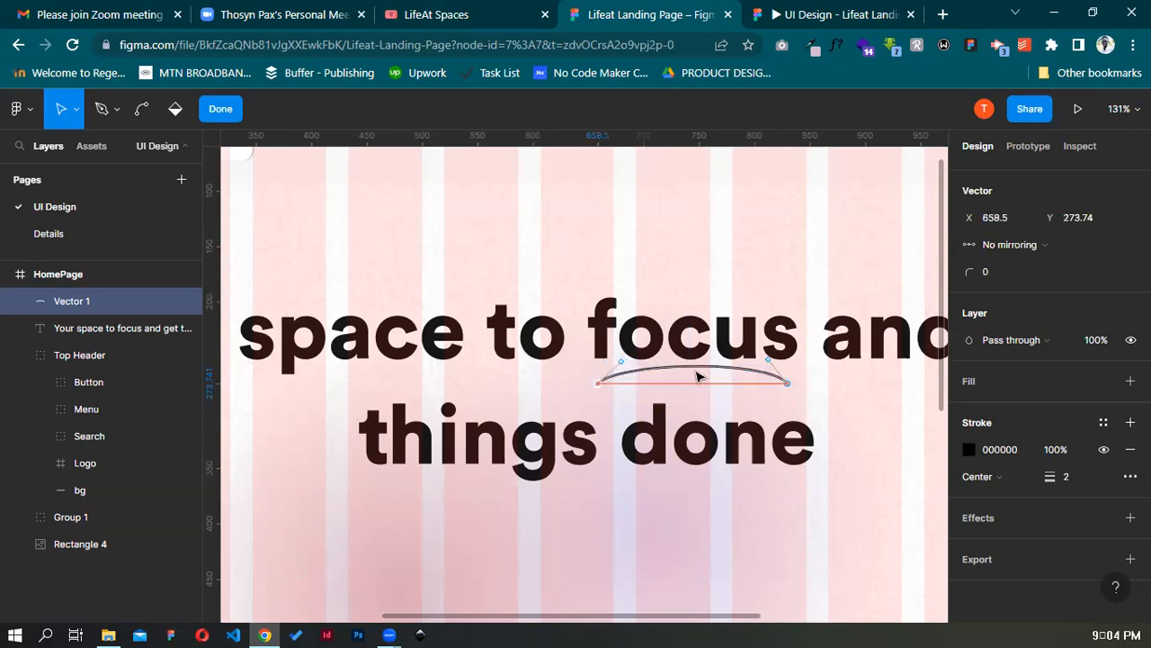
click(235, 117)
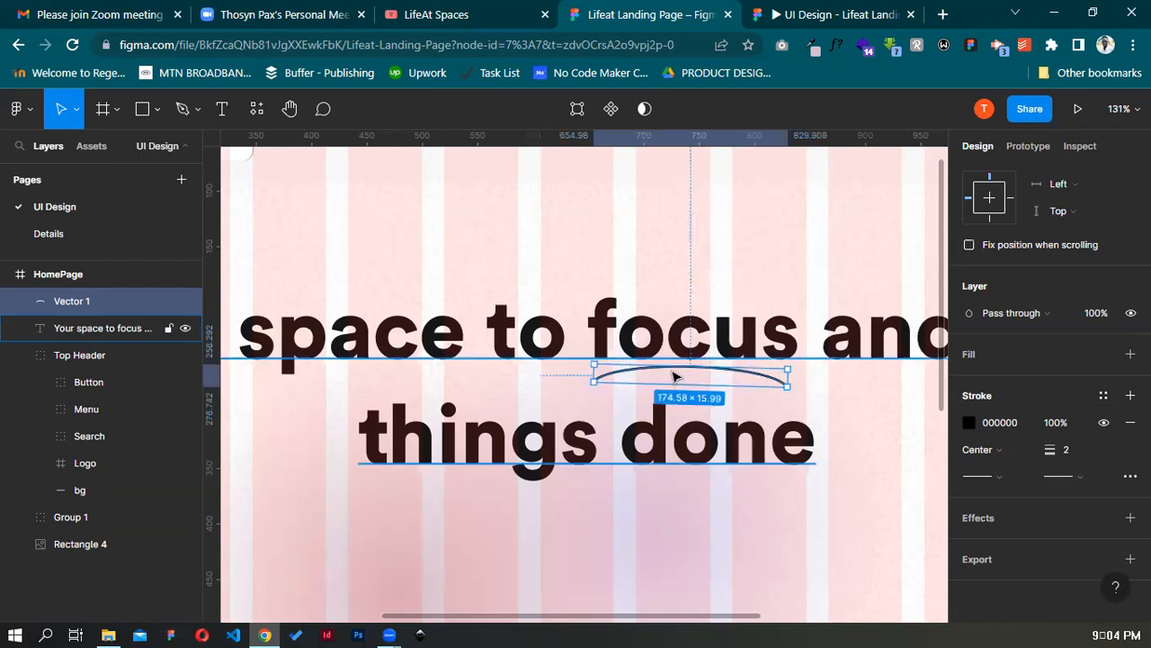
scroll(893, 385, down, 5)
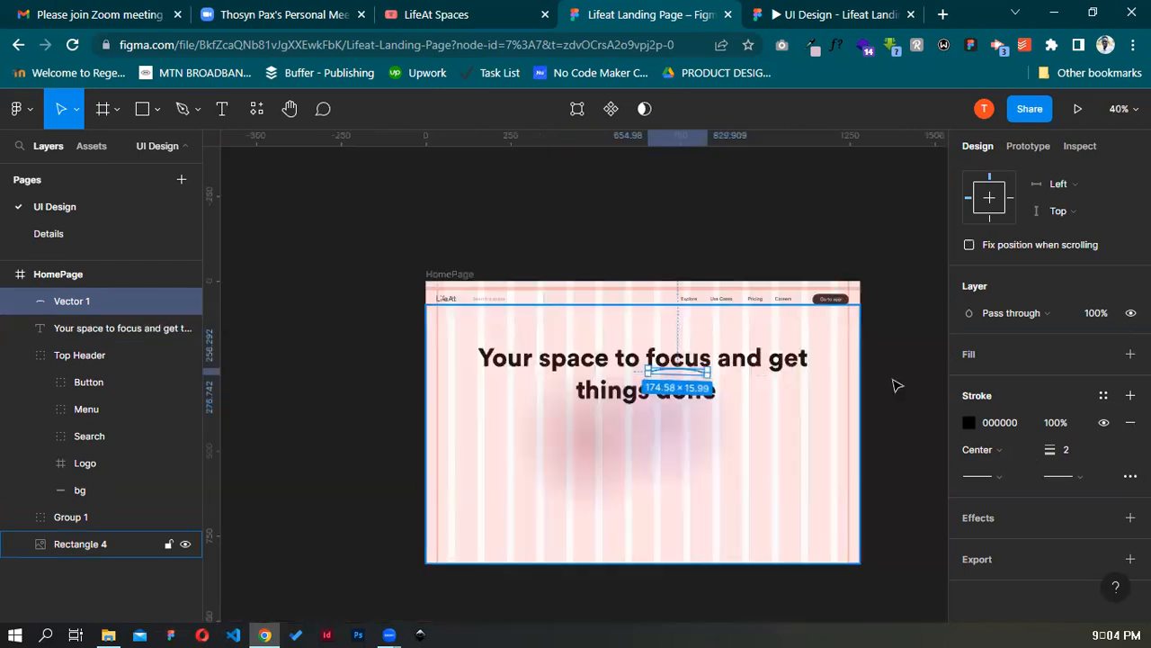
click(893, 385)
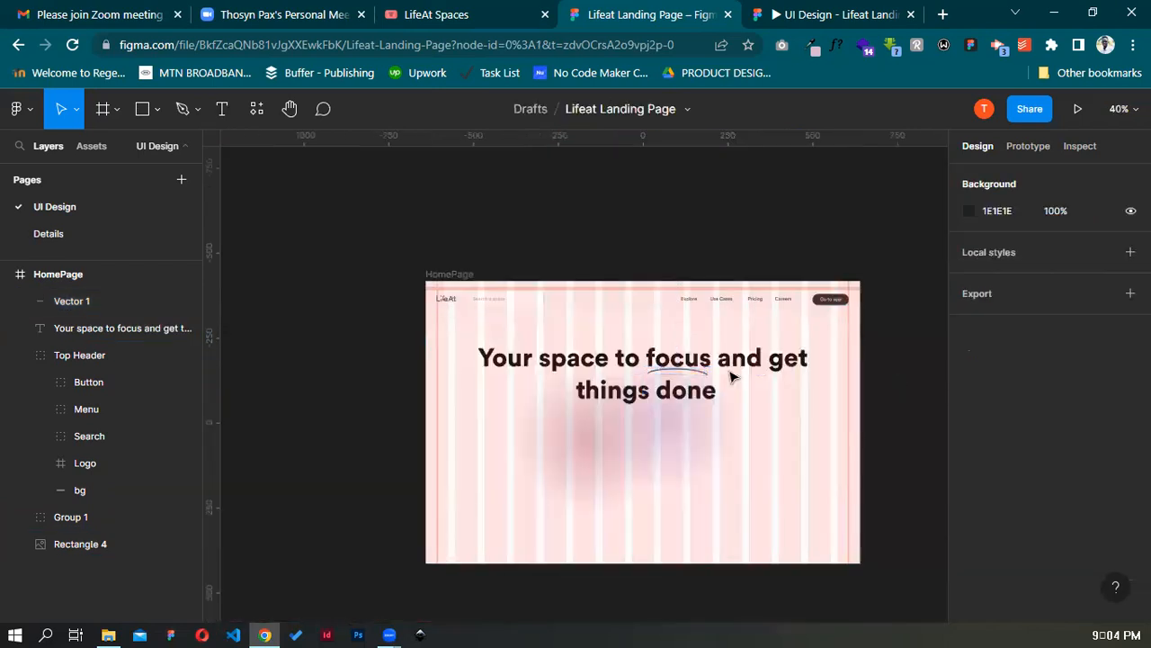
click(94, 305)
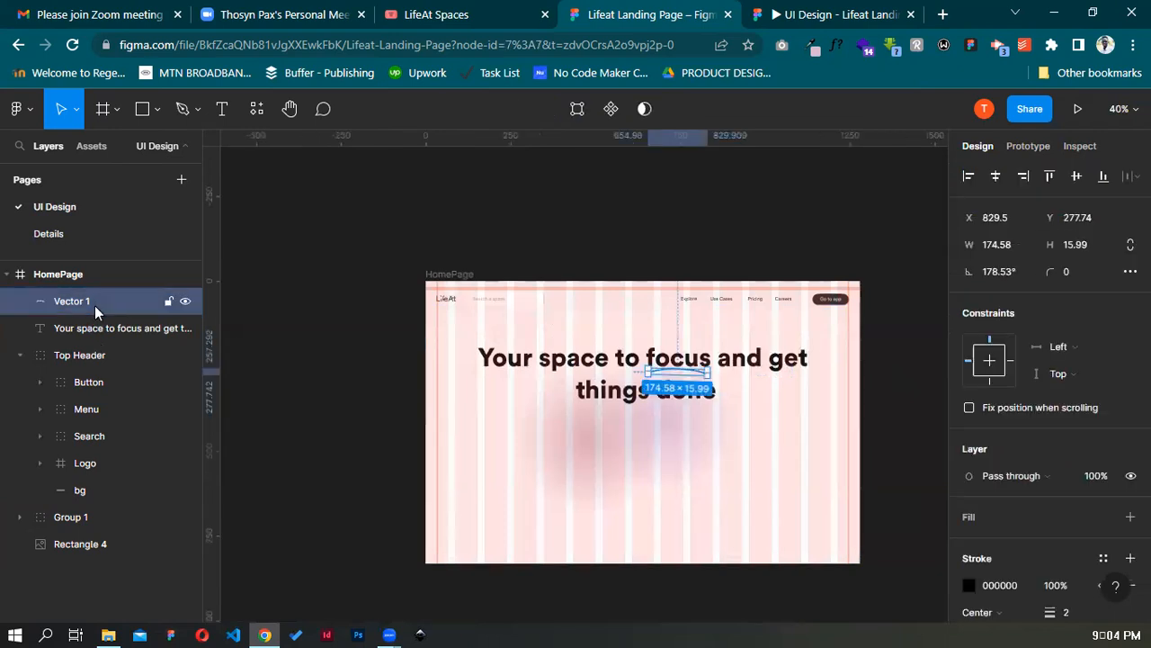
key(Down)
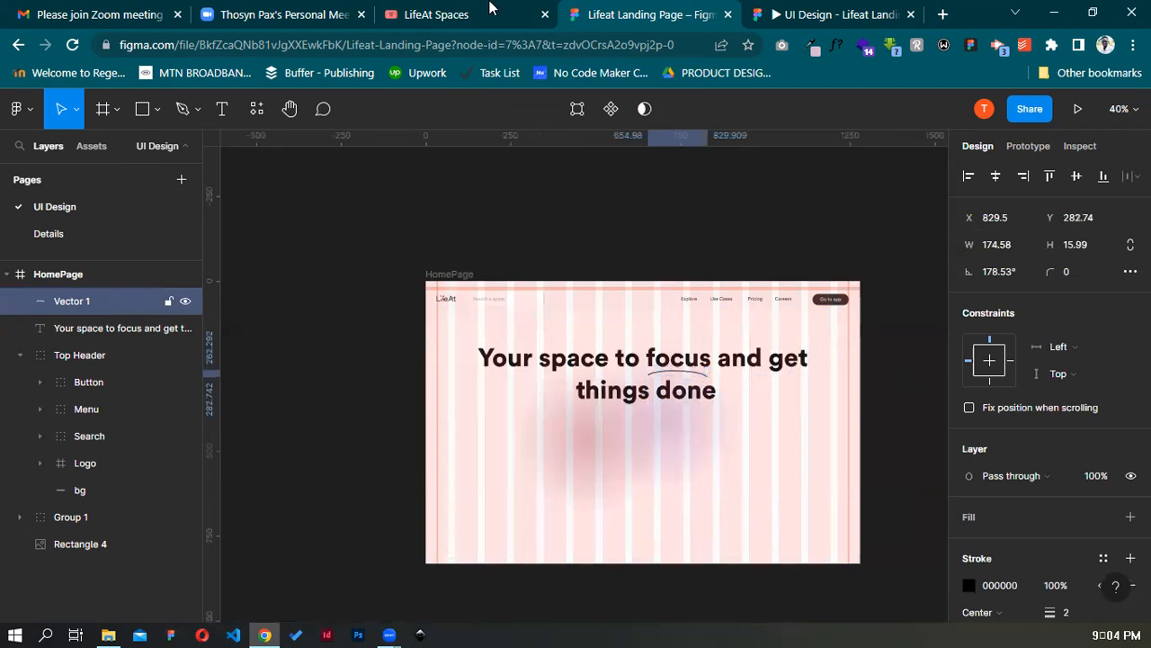
Copy "Meet the new standard for modern task management" from the LifeAt website and add it as a text layer low in Figma's HomePage frame
key(ctrl+shift+Tab)
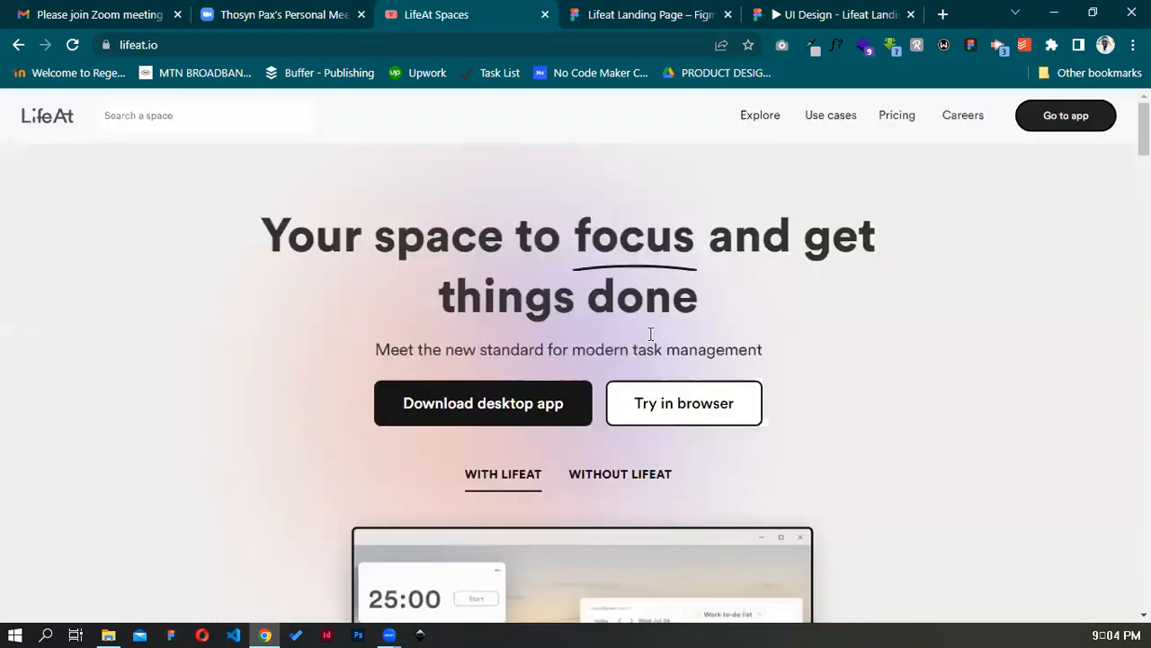
shift+click(772, 352)
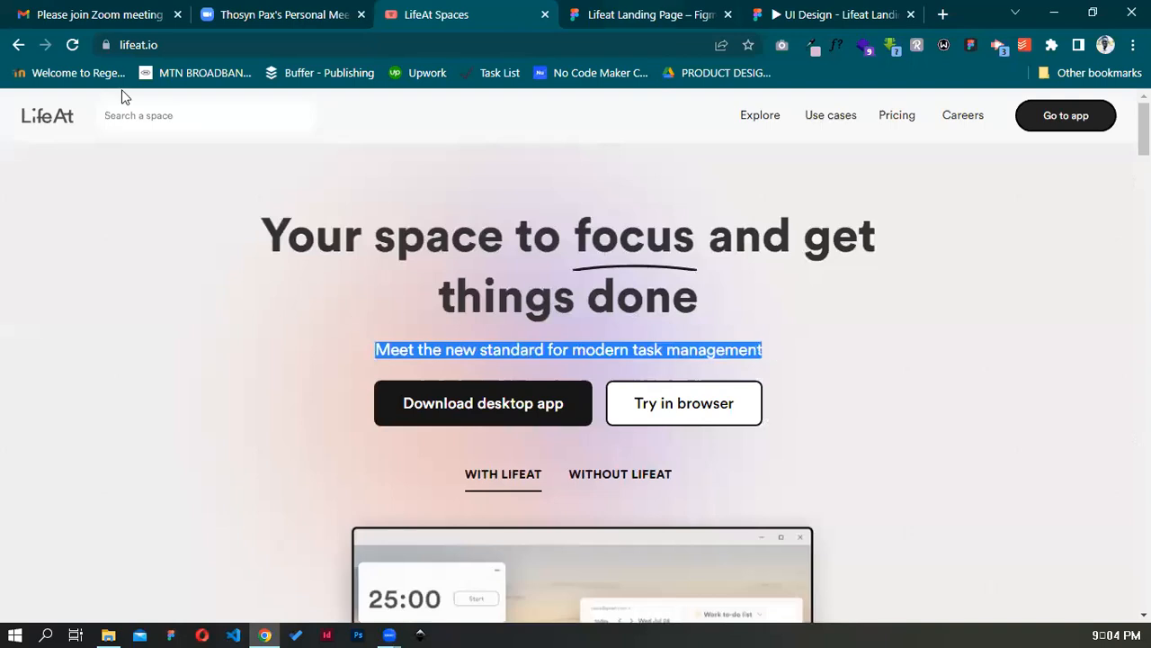
key(ctrl+Tab)
click(231, 111)
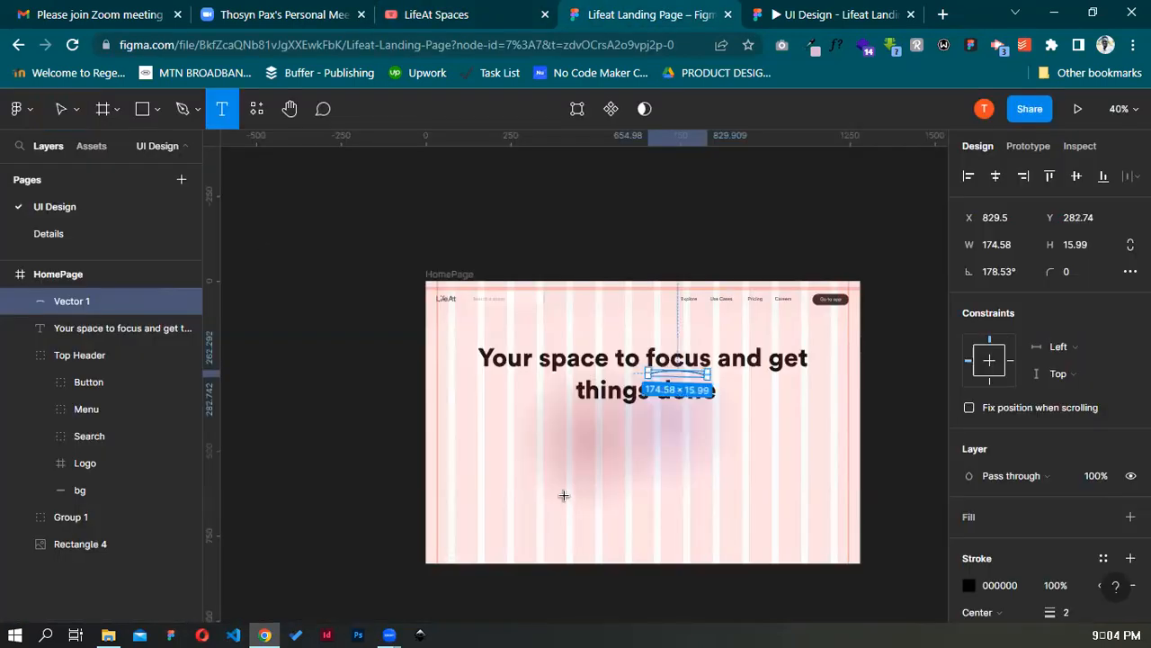
click(572, 526)
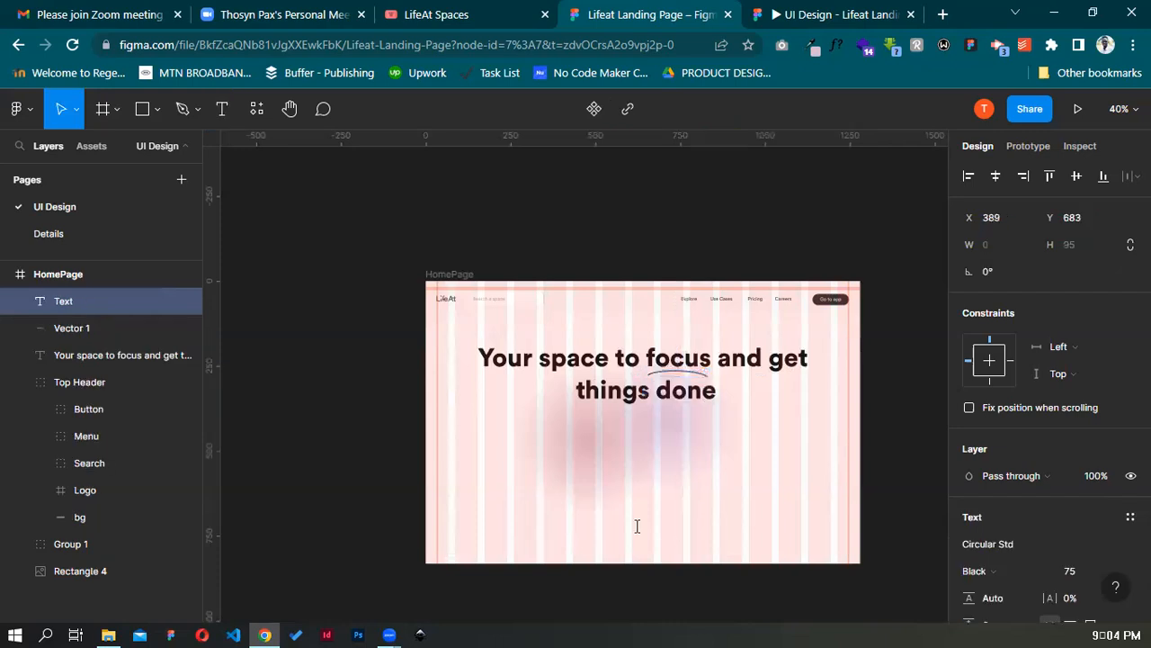
text(Meet the new standard for modern task management)
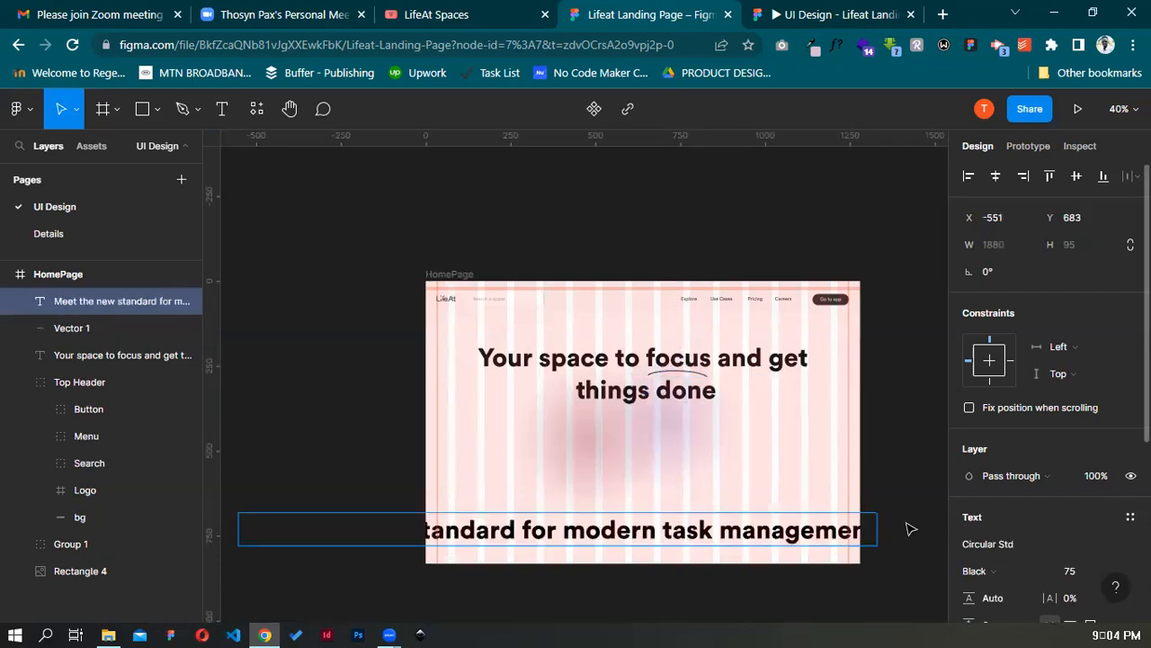
key(Escape)
Set the tagline's font size to 15 and move it beneath the heading to about X 481, Y 397
scroll(1079, 450, down, 2)
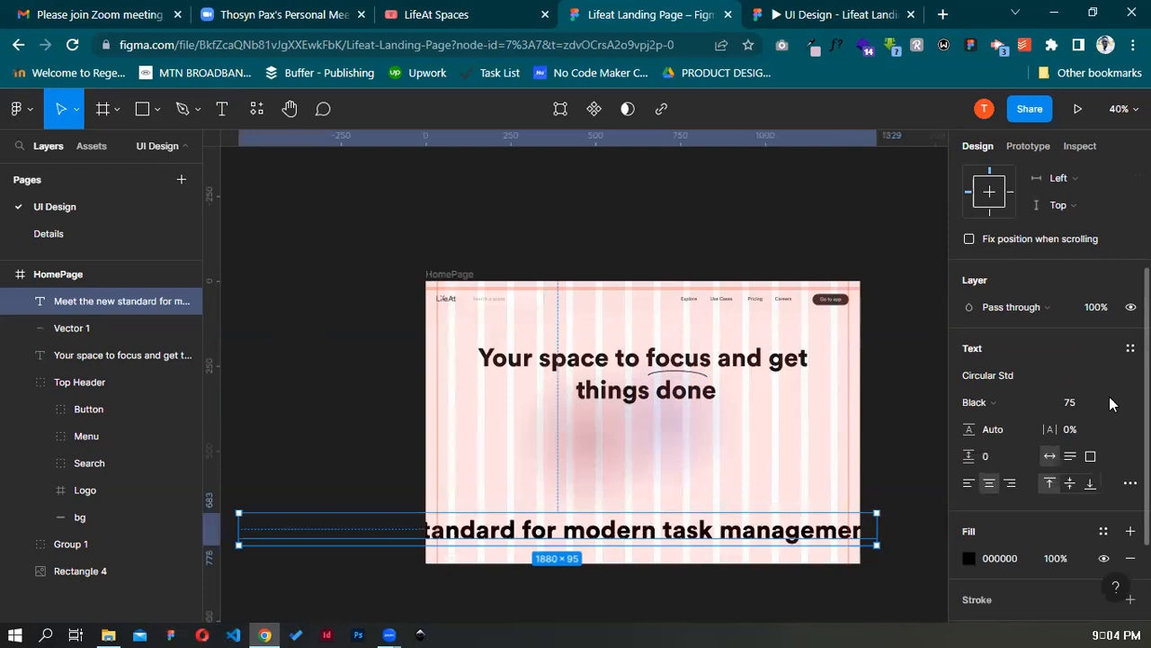
click(1098, 396)
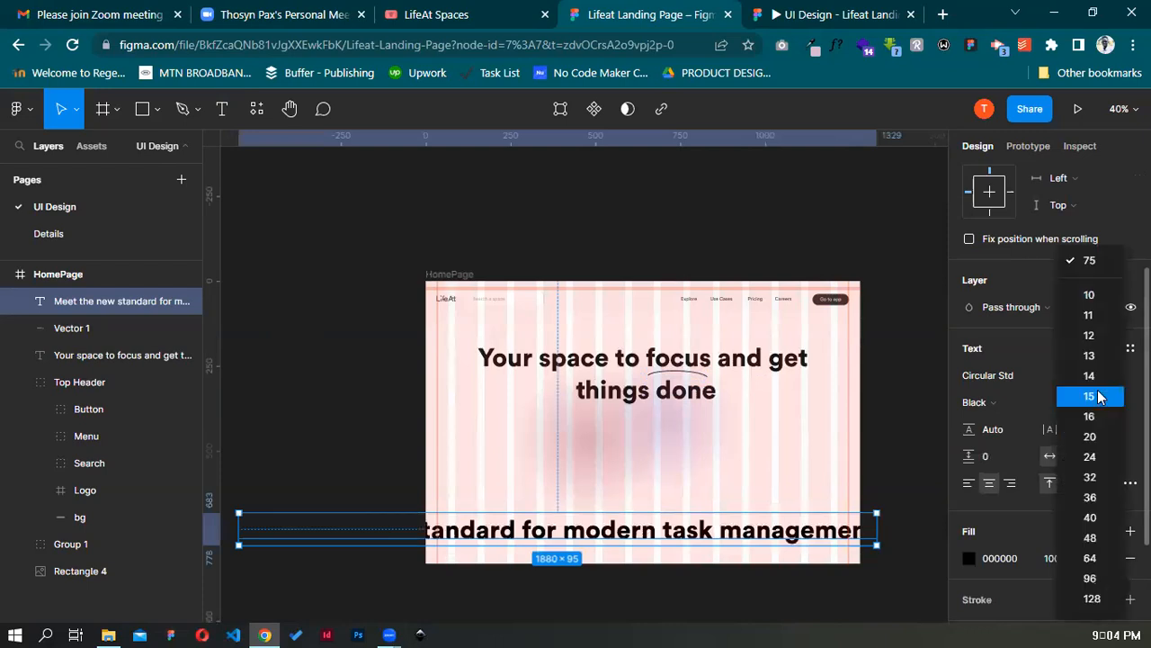
click(1099, 396)
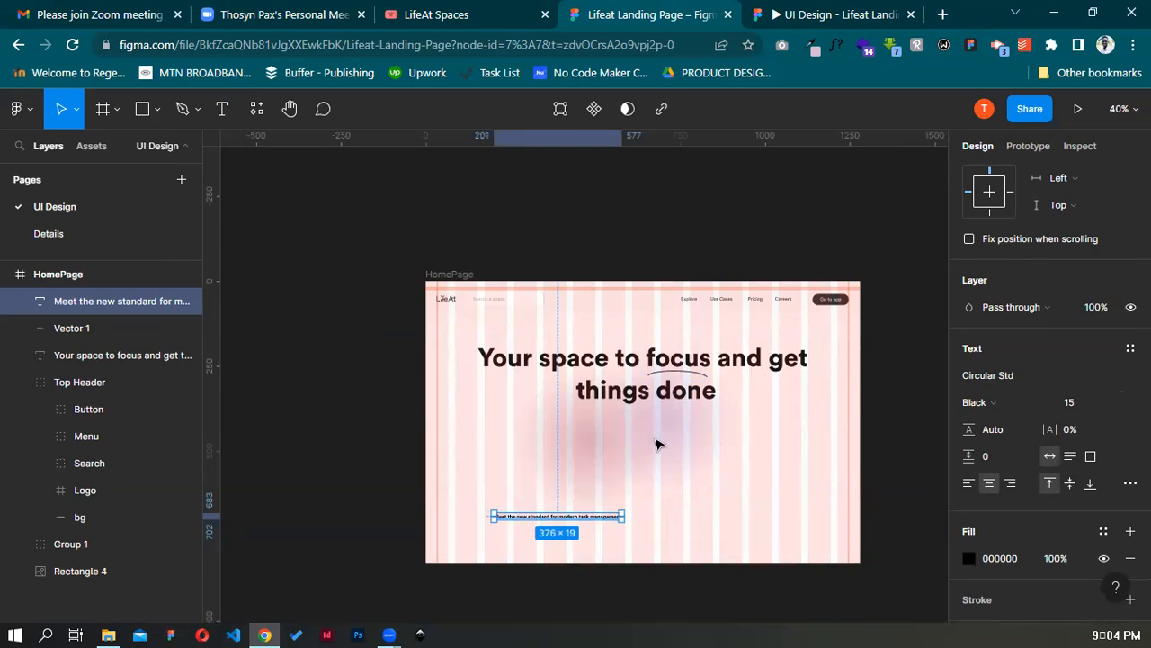
drag(557, 513, 657, 439)
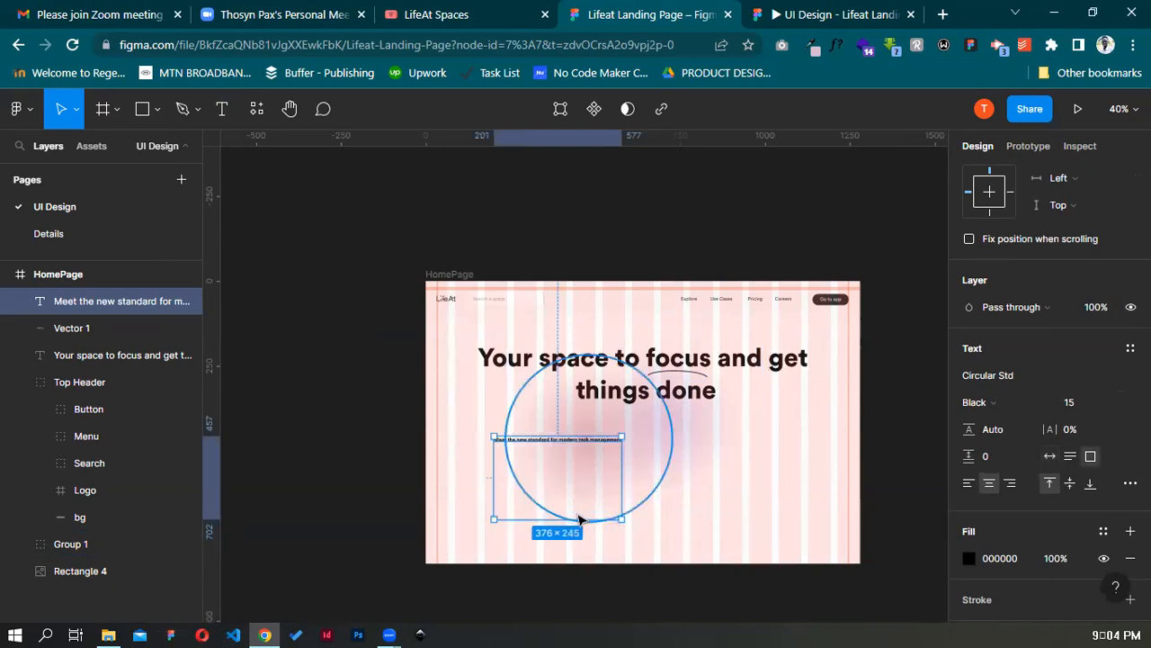
key(ctrl+z)
drag(657, 421, 642, 426)
click(428, 9)
click(622, 12)
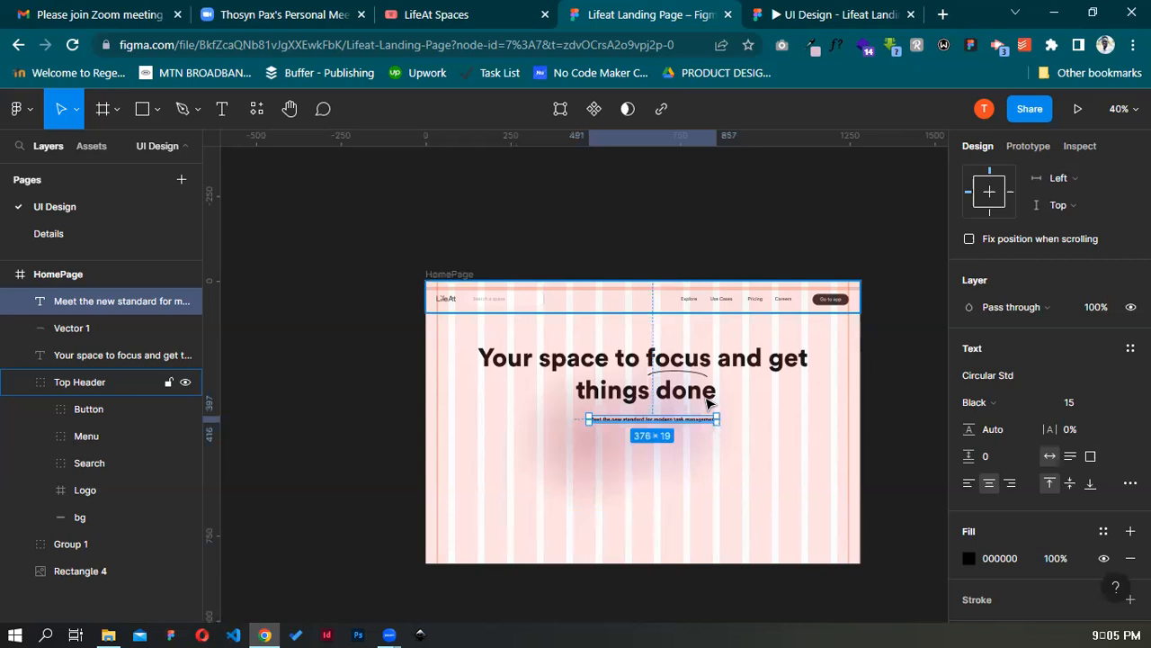
Change the tagline's font weight to Medium and move it closer to the heading, at about X 473, Y 388
scroll(706, 398, up, 3)
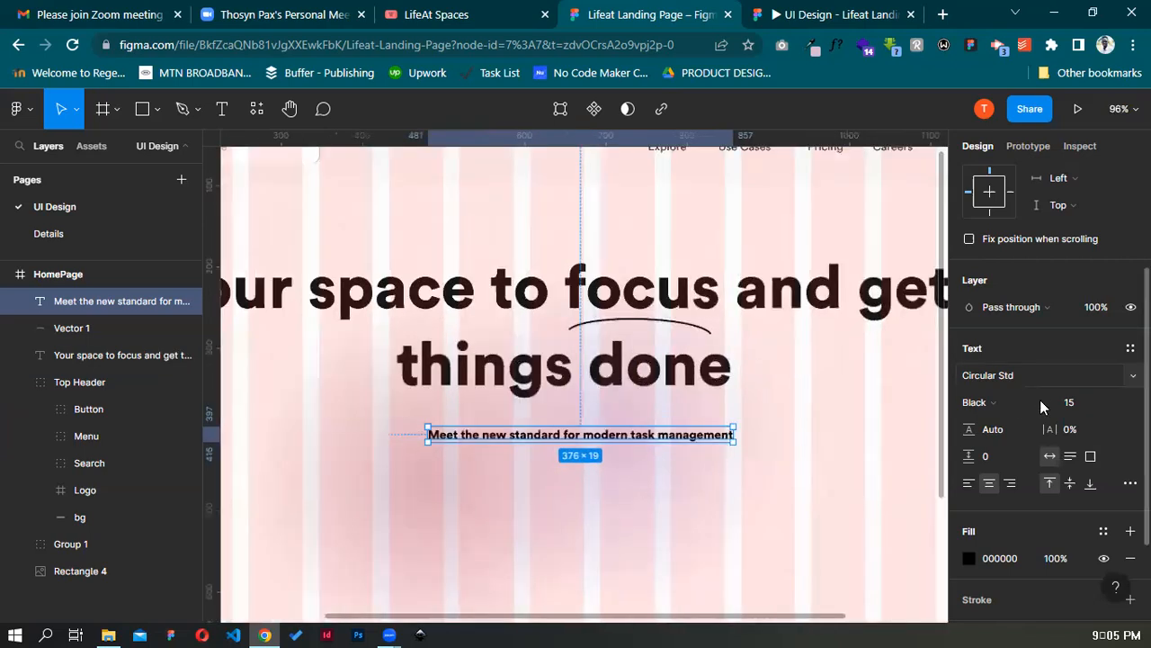
click(1039, 399)
key(Up)
key(Up)
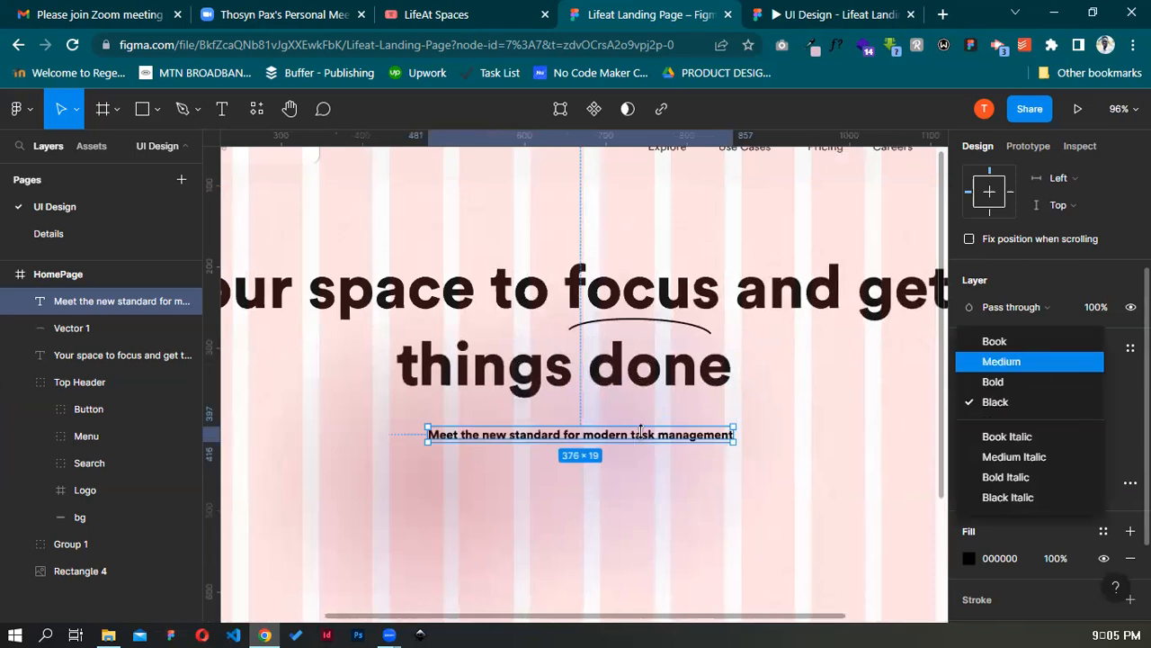
key(Return)
drag(652, 420, 646, 431)
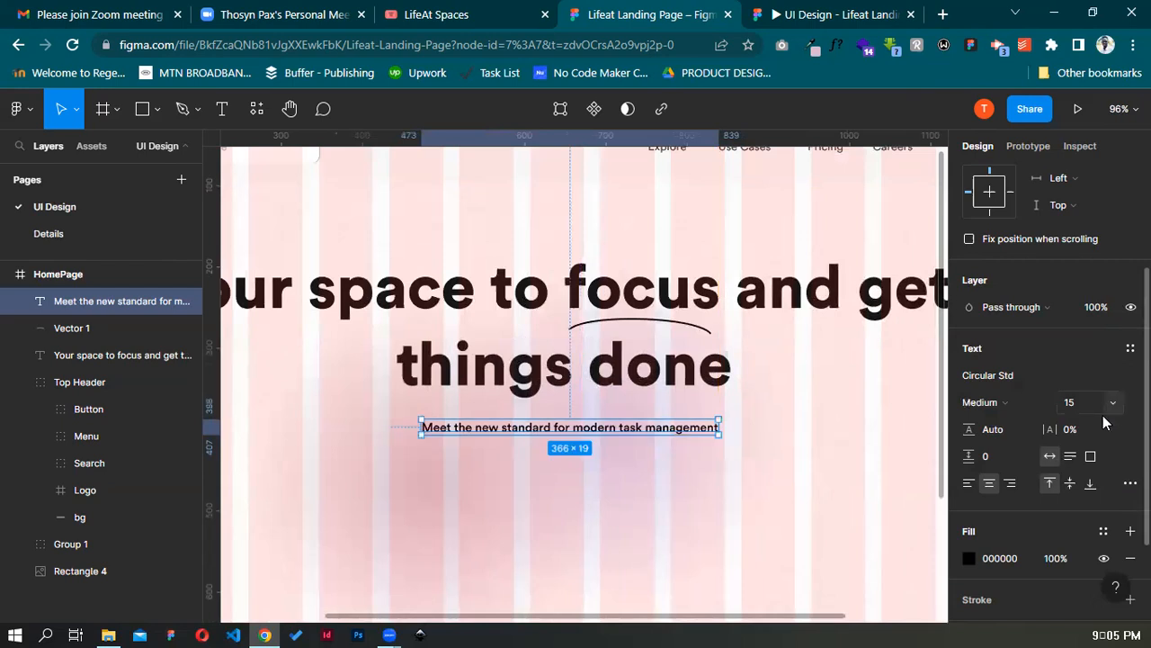
Set the tagline's font size to 20 and compare it with the tagline on the LifeAt website
click(1111, 402)
click(1103, 424)
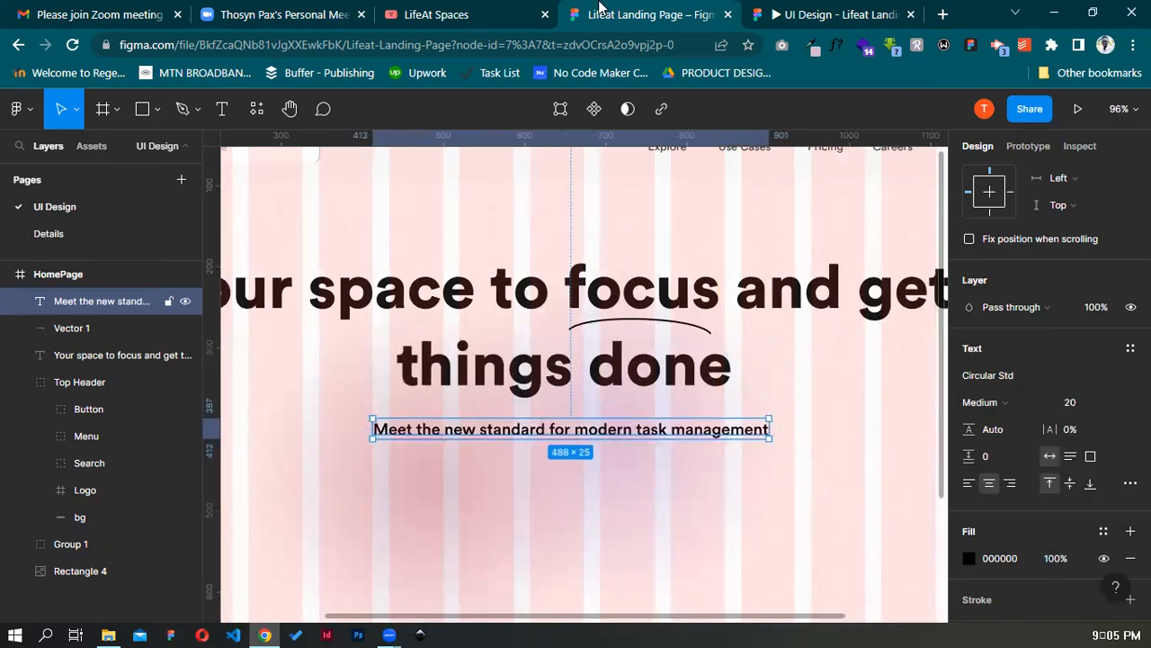
key(ctrl+shift+Tab)
key(ctrl+Tab)
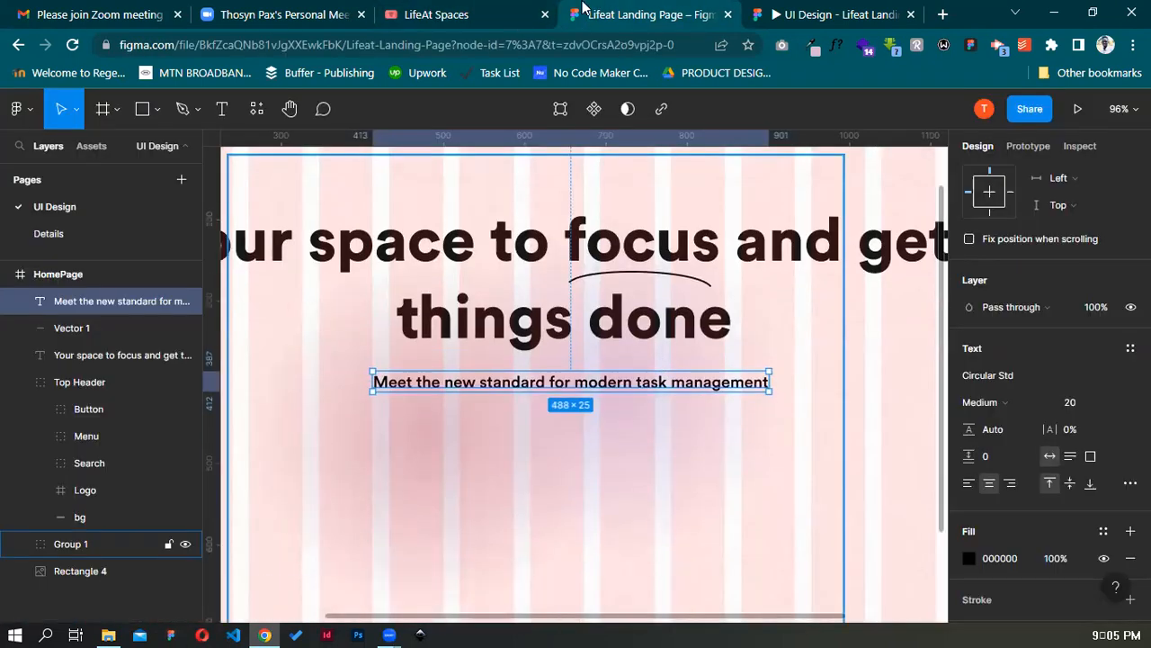
key(ctrl+shift+Tab)
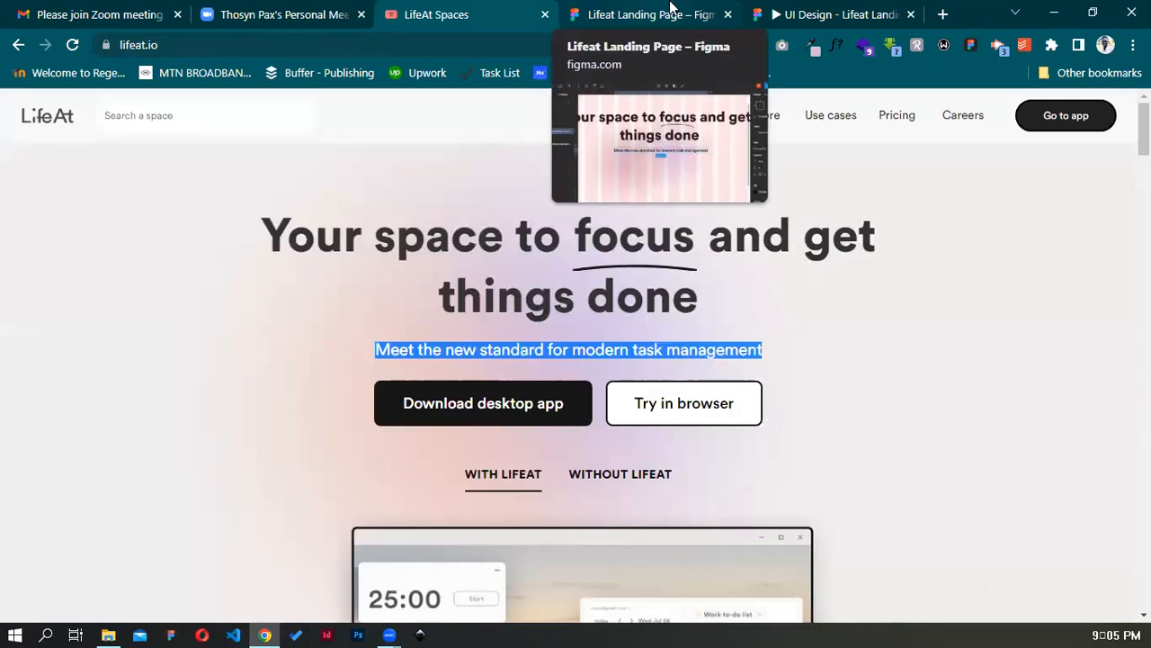
key(ctrl+Tab)
Hide the HomePage frame's 15-column layout grid and check the hero section in the prototype preview
scroll(679, 261, down, 3)
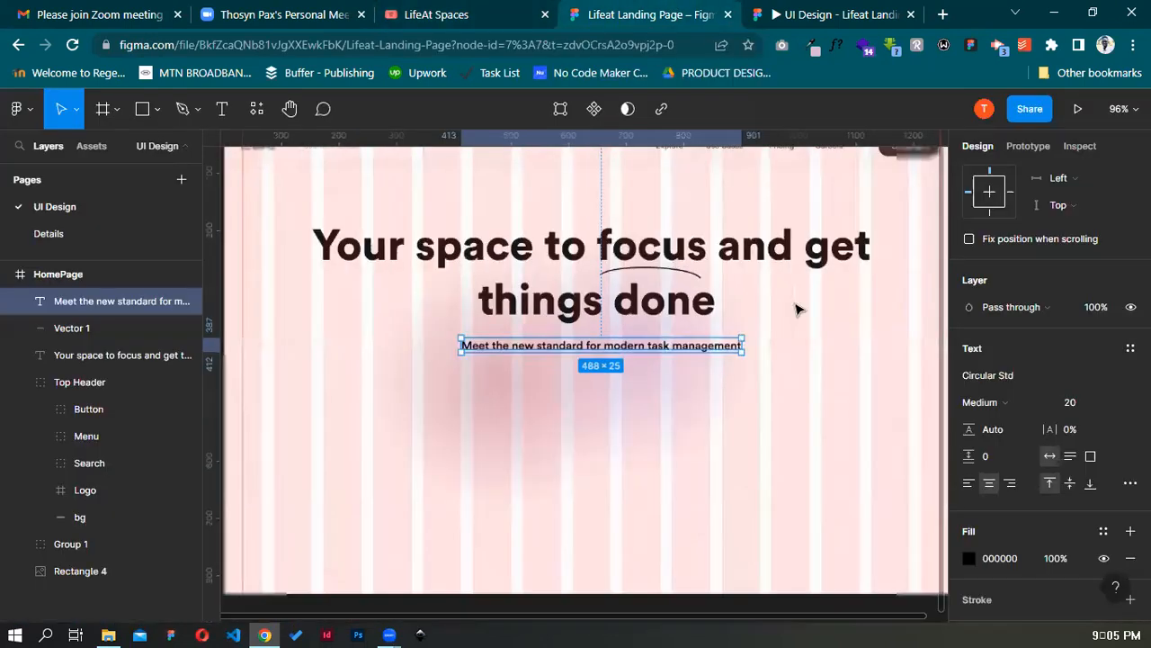
scroll(877, 265, down, 4)
click(449, 166)
scroll(449, 165, up, 1)
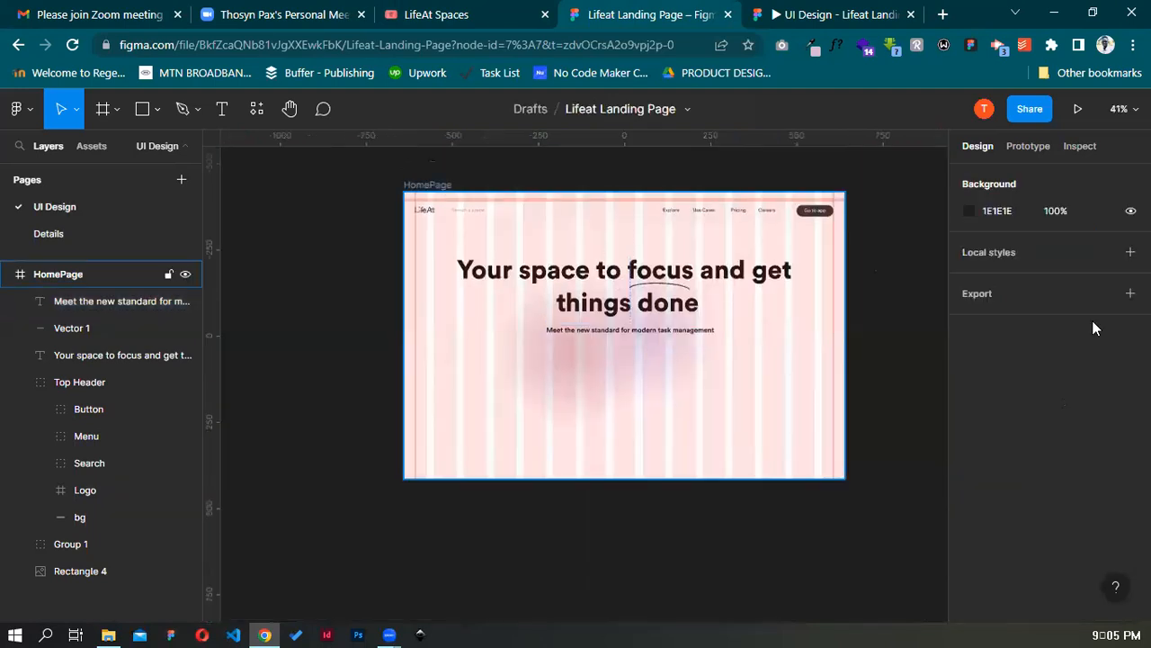
key(ctrl+a)
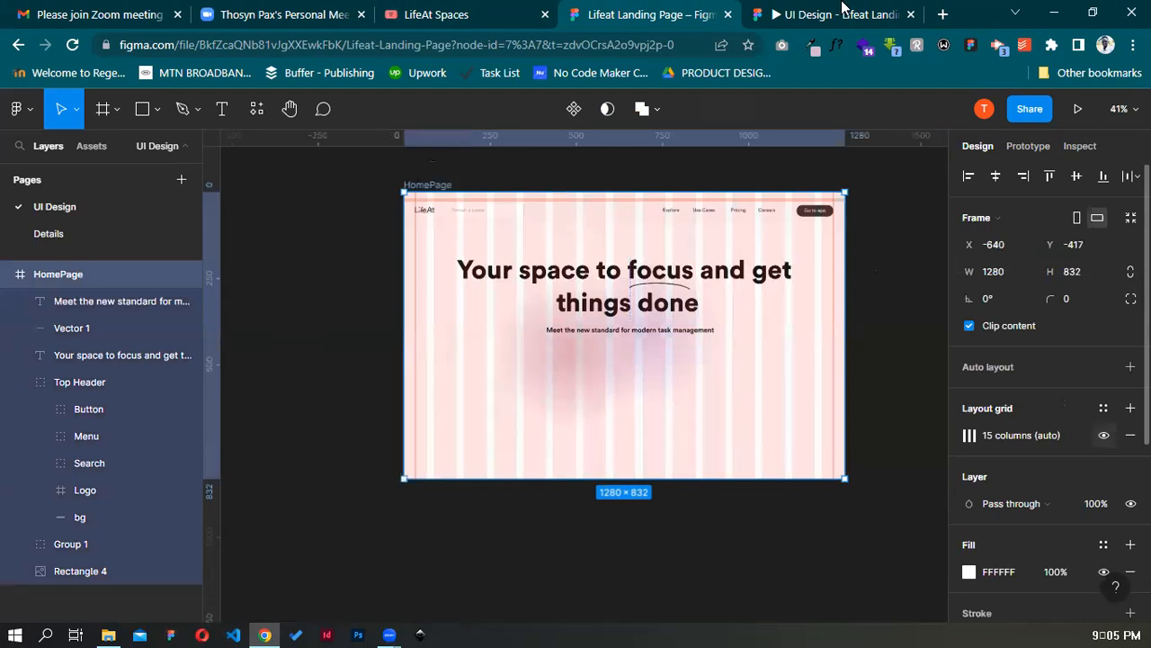
click(843, 7)
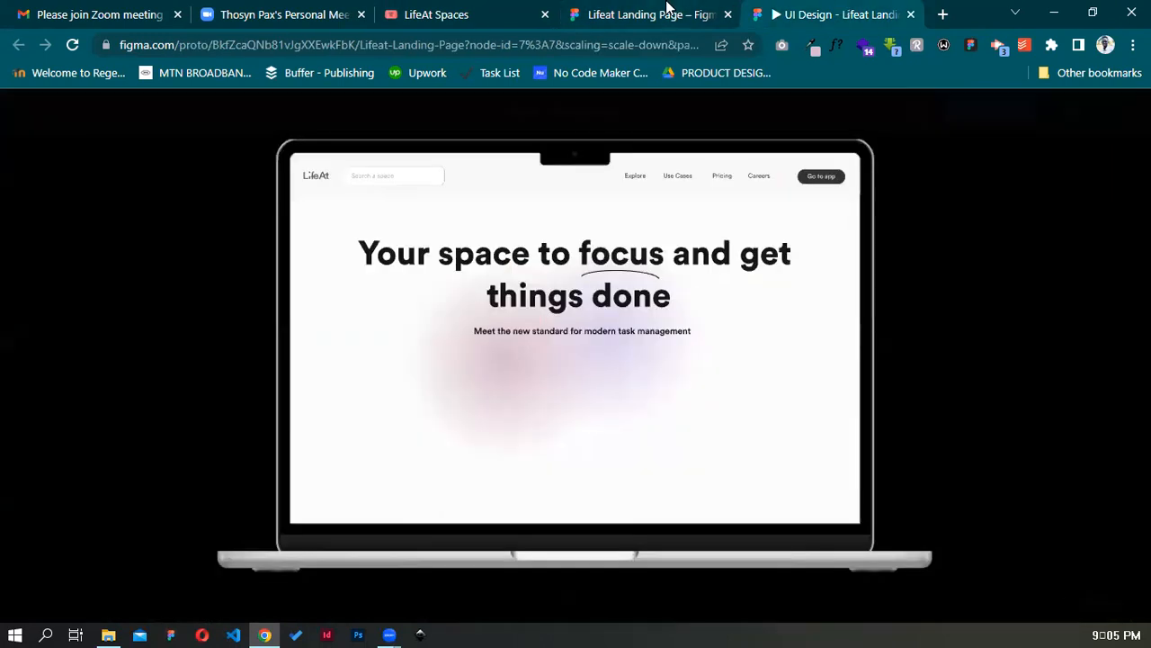
click(664, 13)
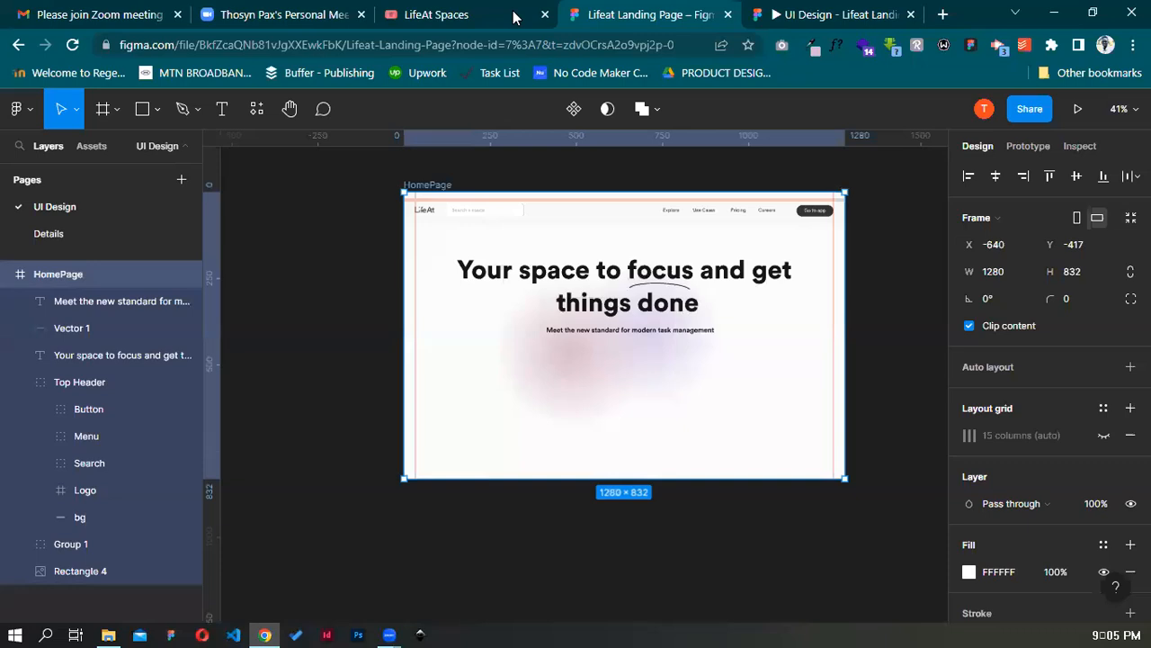
Copy the circular-std-font-family folder from Downloads into the Lifeat folder on the Desktop
key(ctrl+shift+Tab)
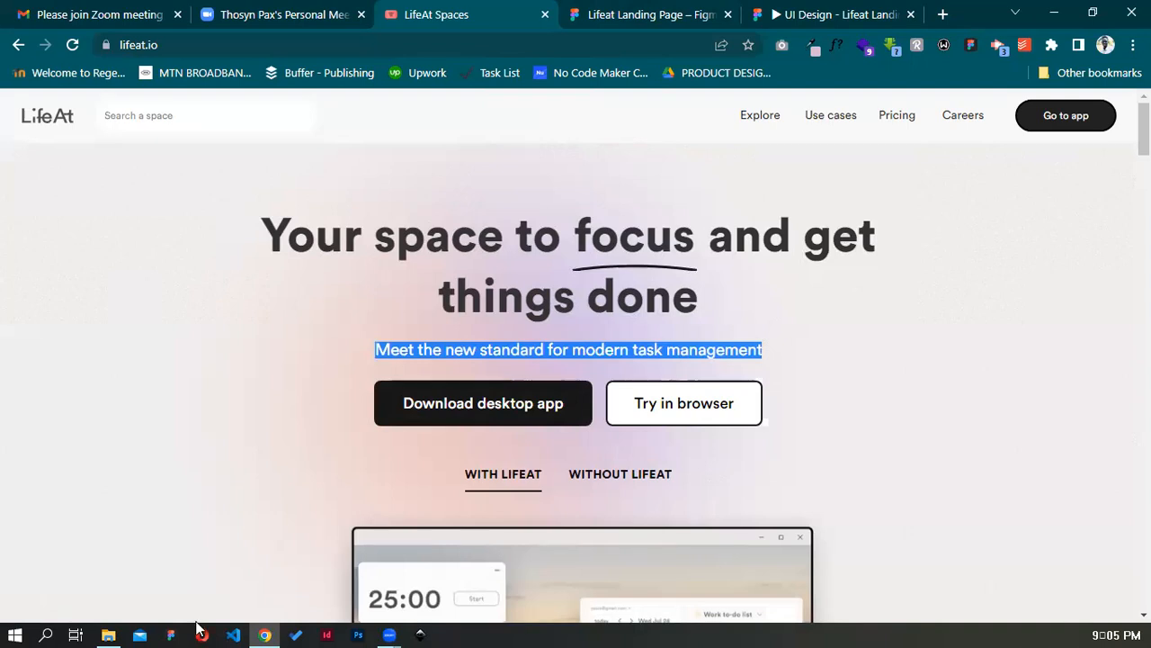
click(108, 635)
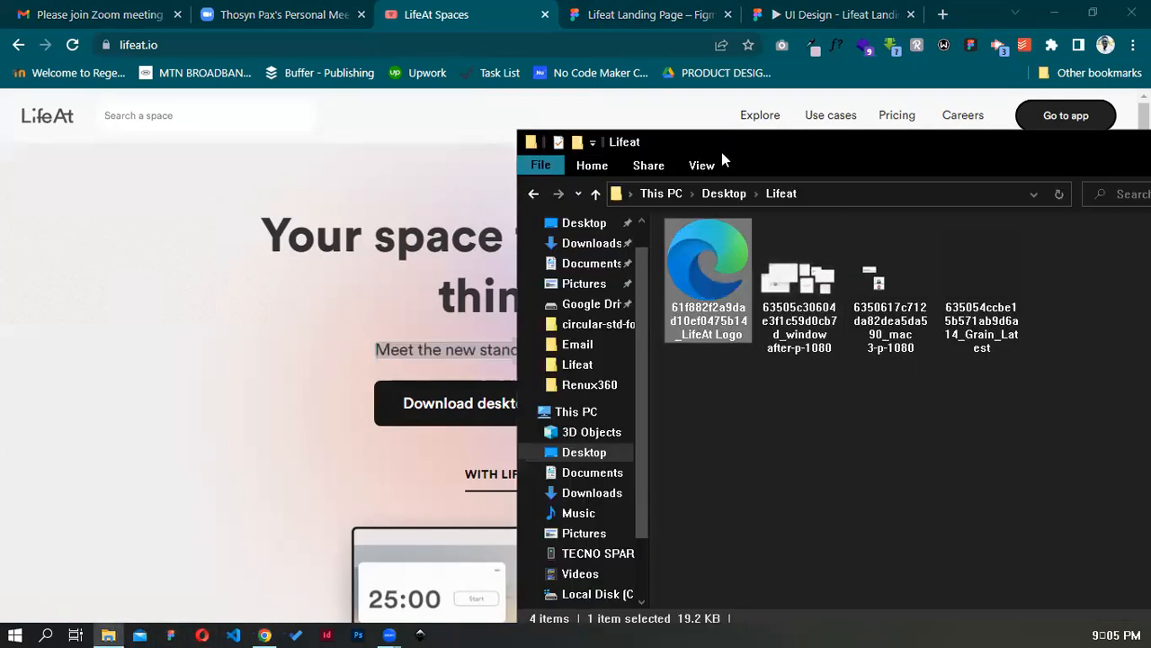
drag(740, 141, 519, 156)
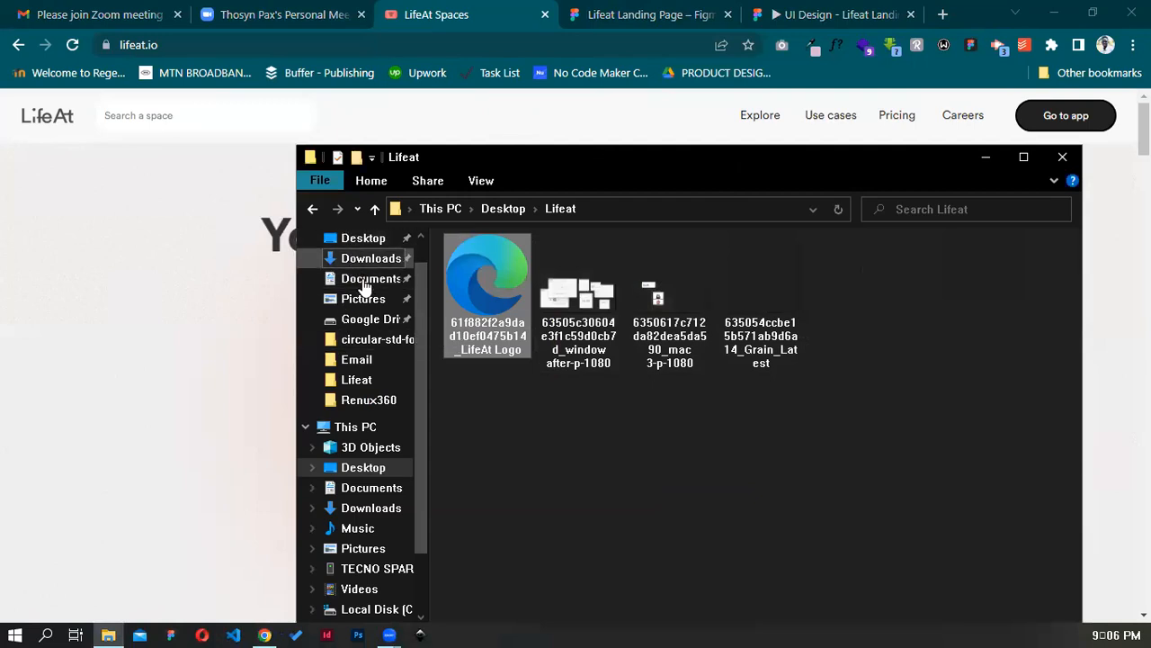
click(365, 260)
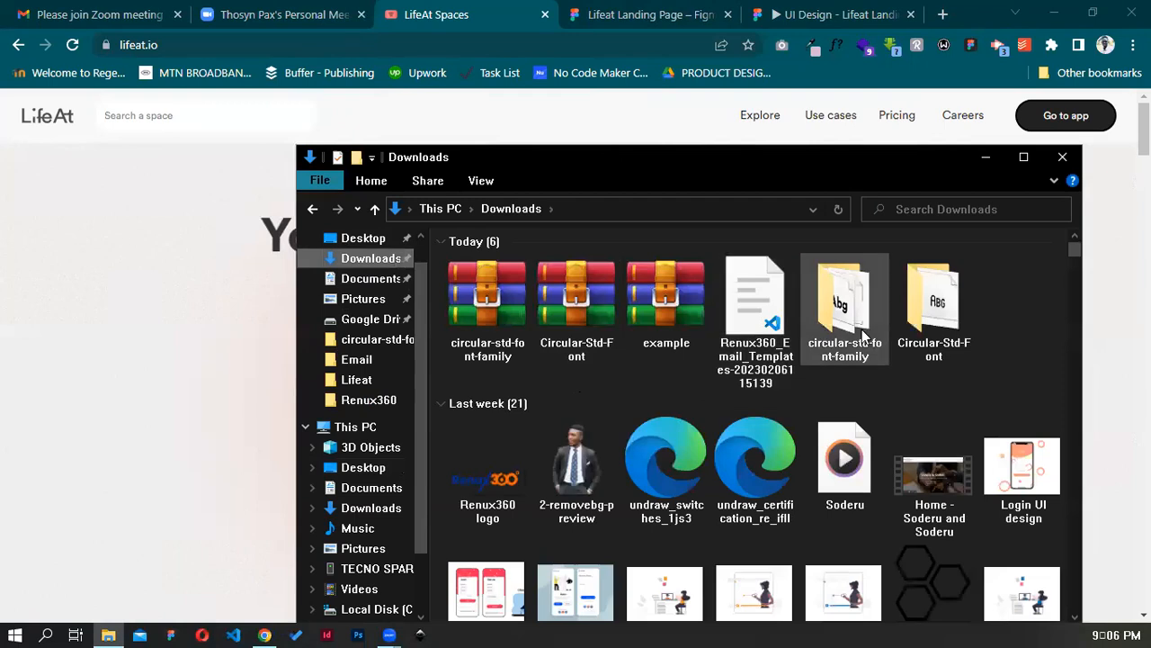
click(937, 320)
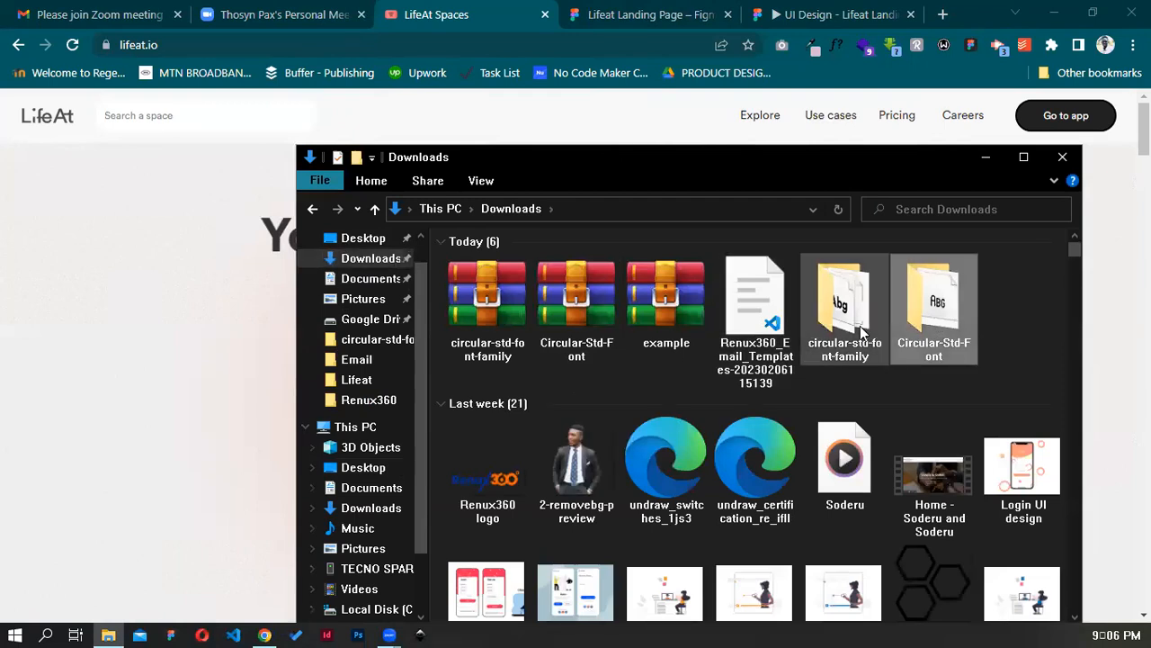
click(861, 332)
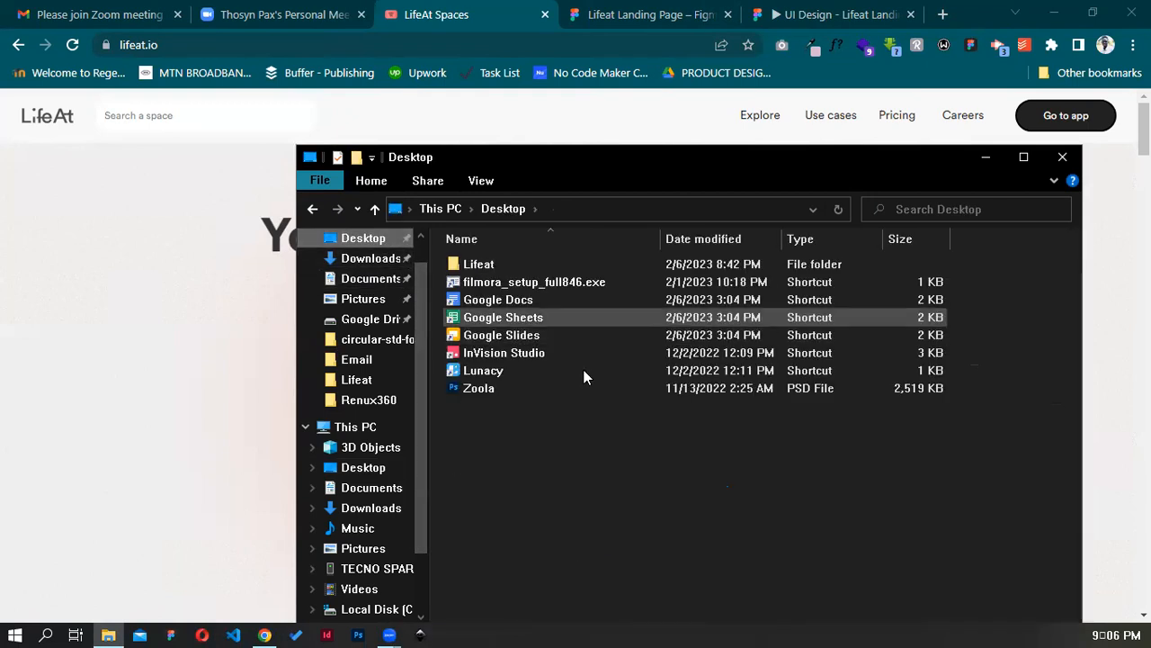
click(528, 263)
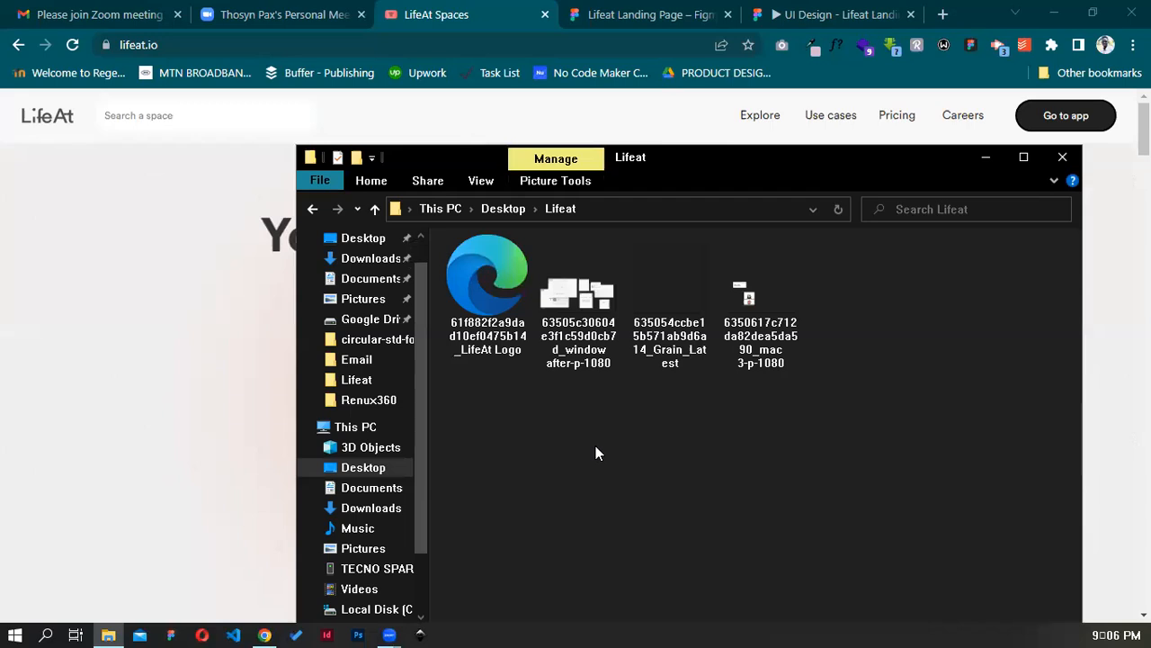
key(alt+Tab)
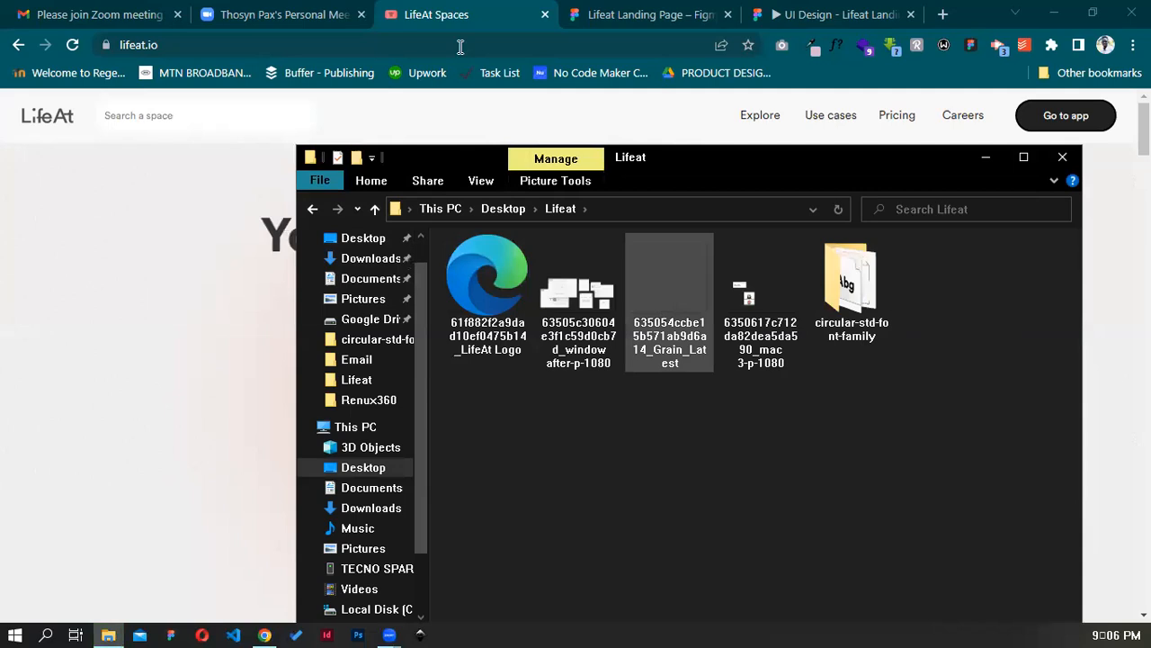
Compare the hero section in the Figma prototype preview with the hero on the LifeAt website
click(292, 174)
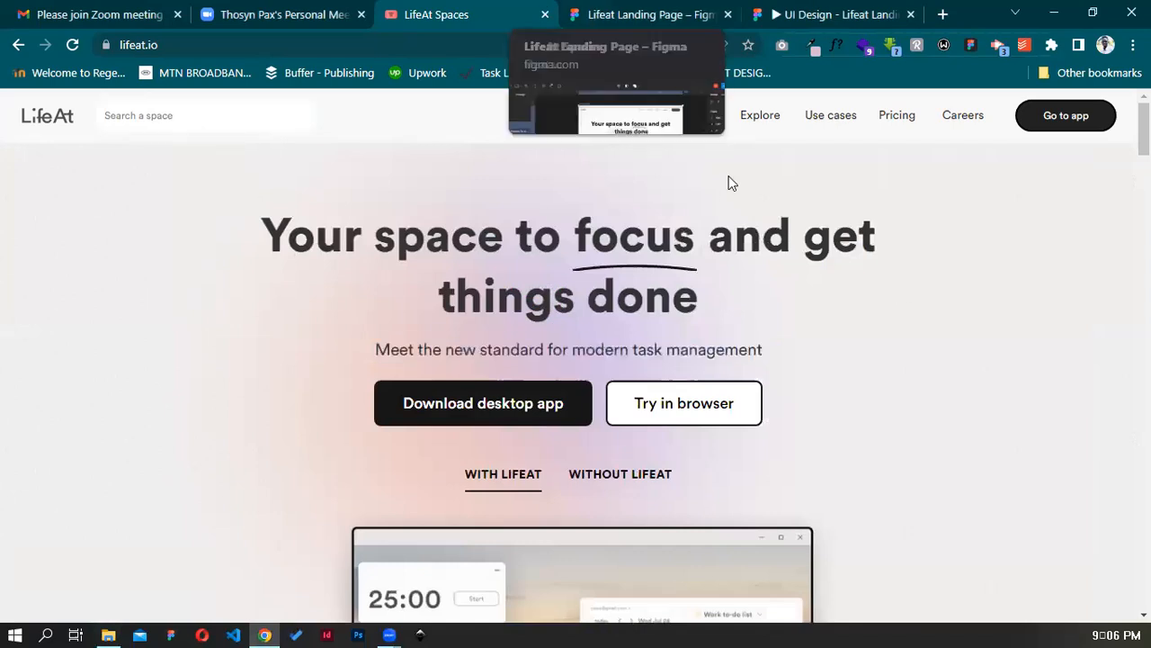
click(823, 15)
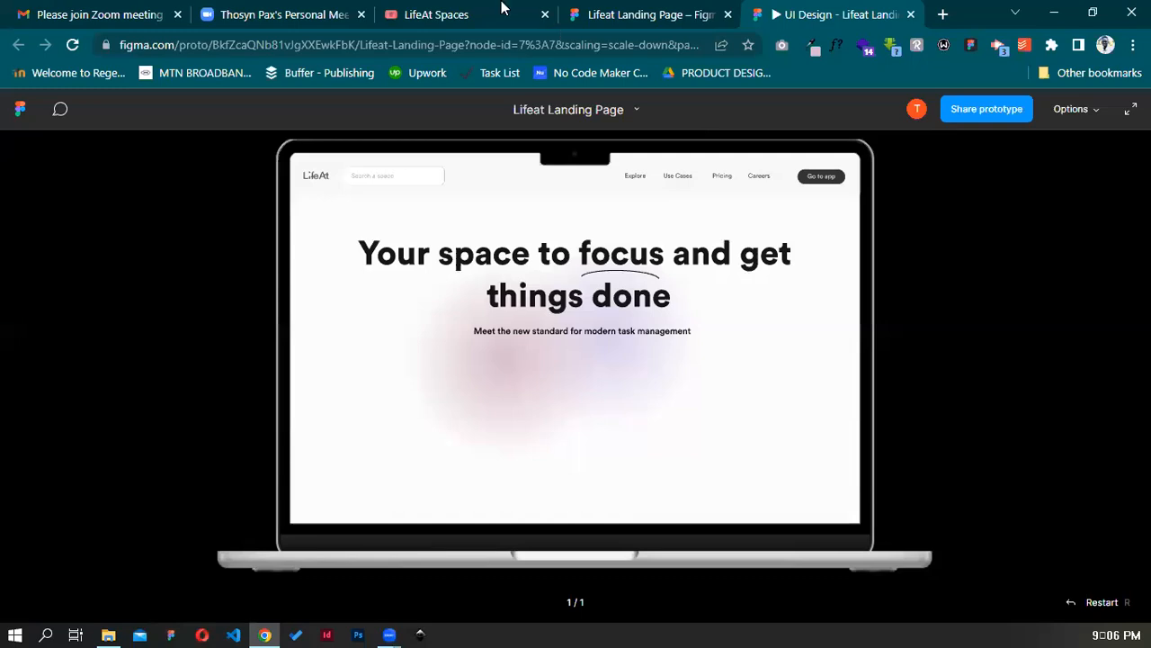
click(502, 5)
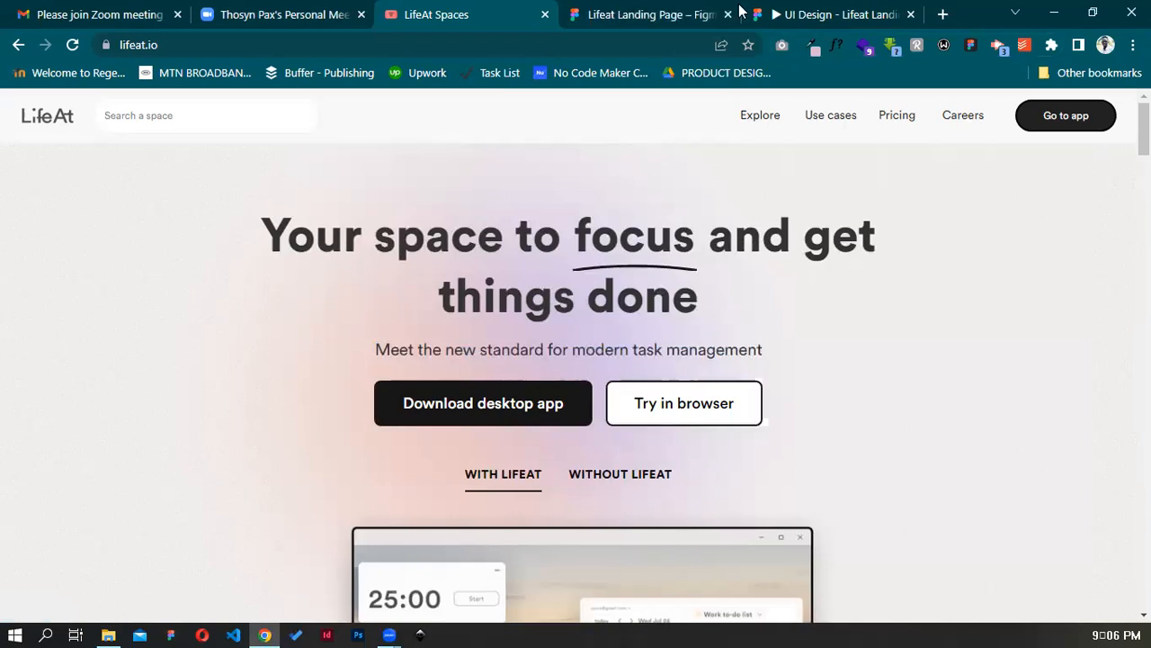
click(782, 11)
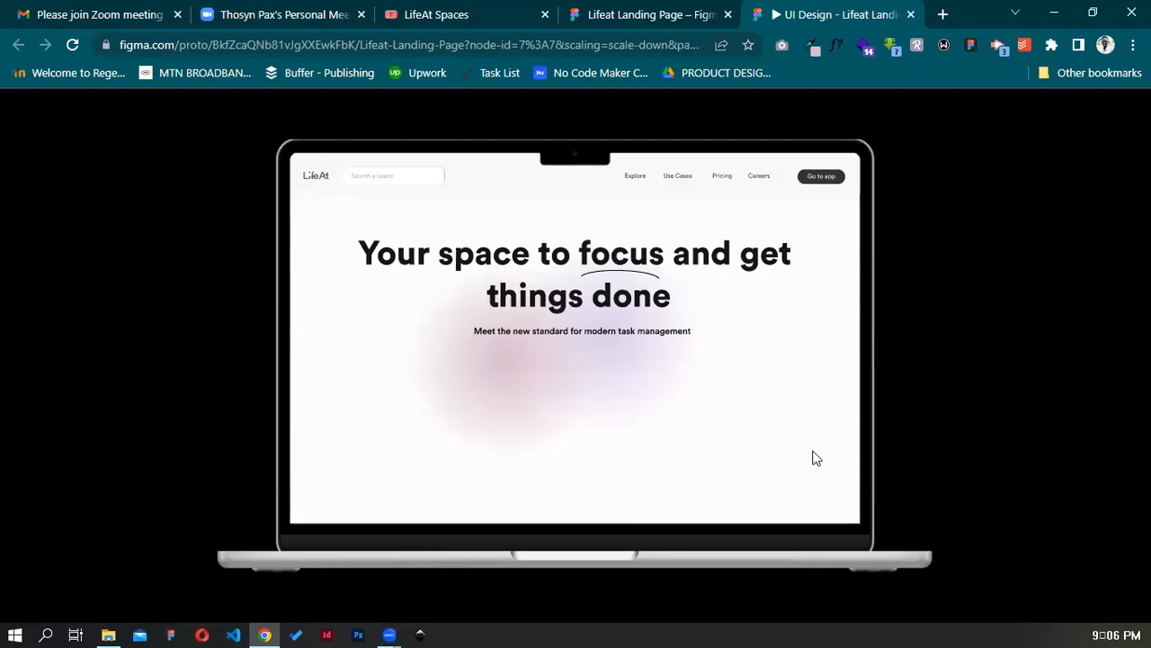
click(510, 13)
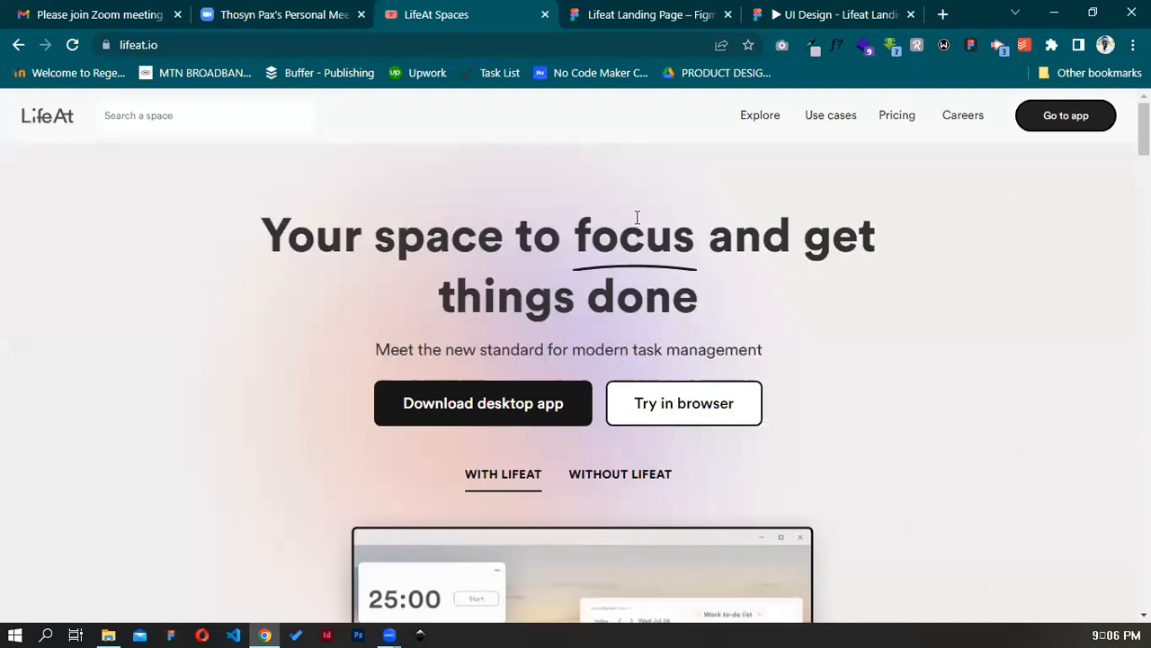
click(661, 11)
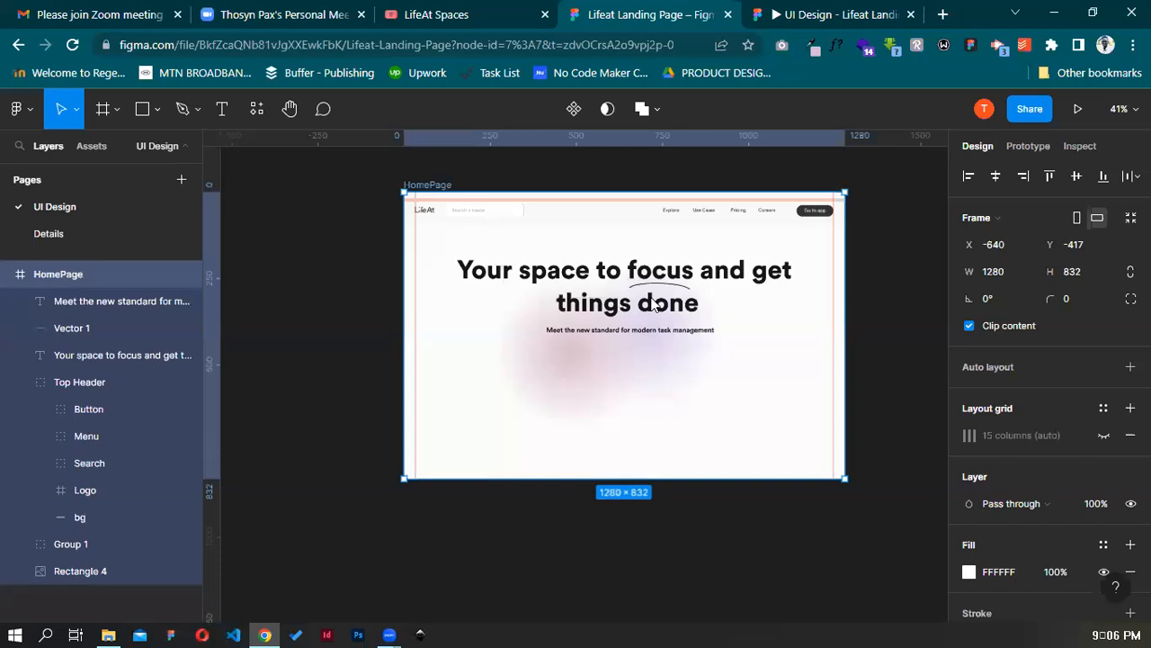
Look through the LifeAt website's sections below the hero and return to the Figma design file
click(460, 7)
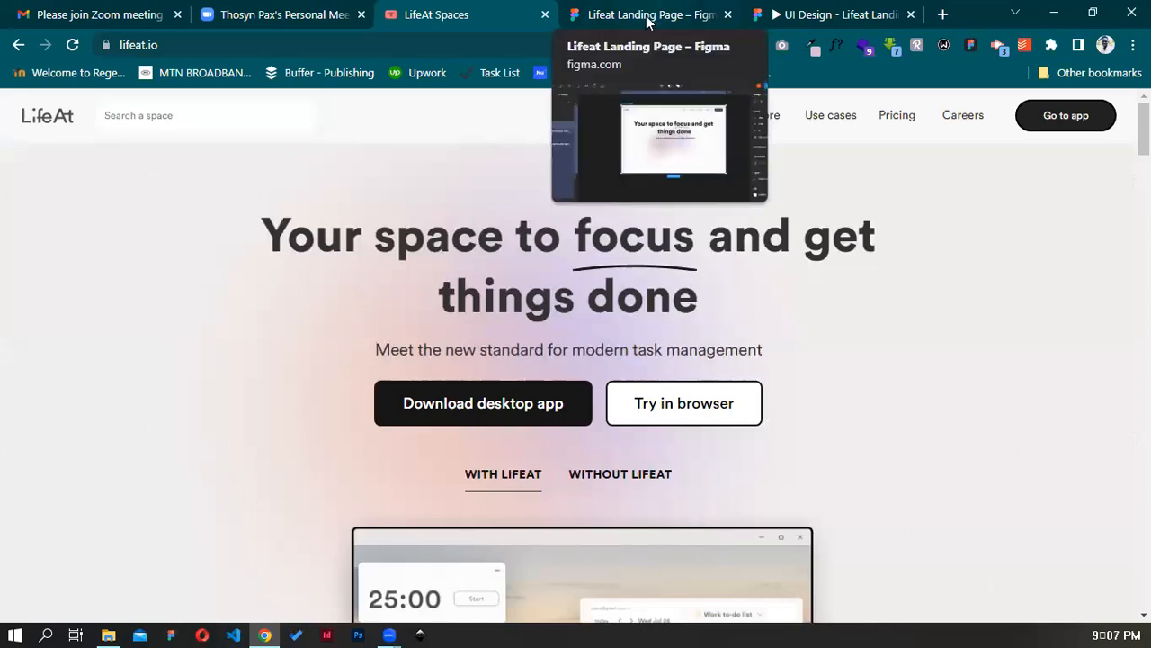
scroll(625, 331, down, 3)
scroll(627, 333, down, 7)
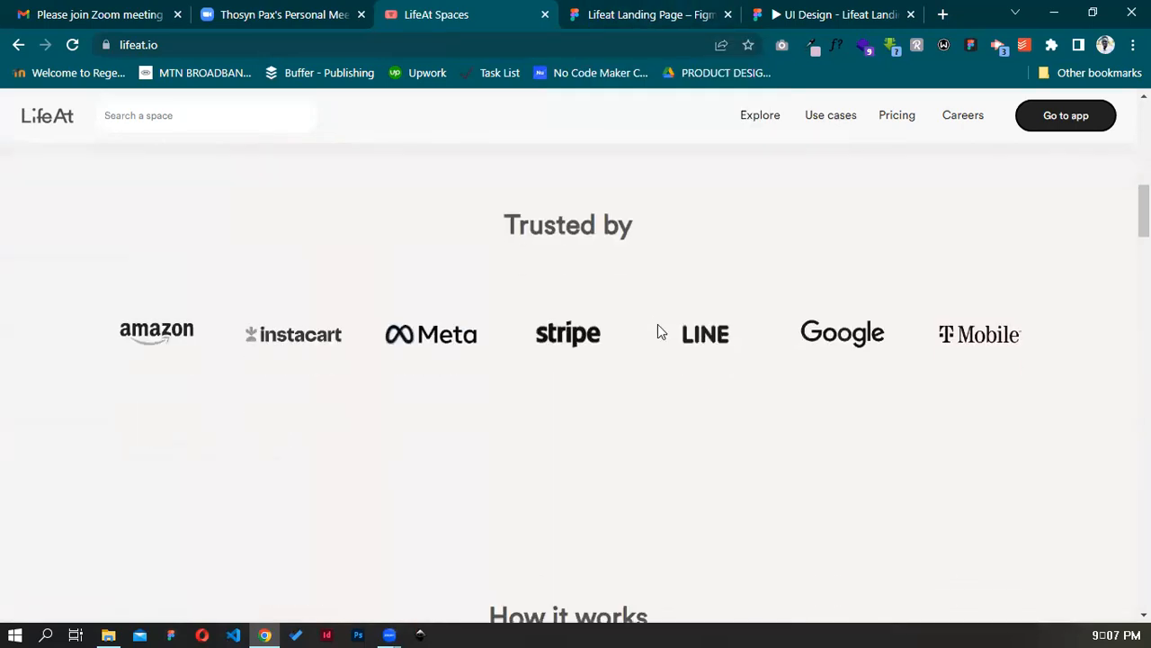
scroll(658, 331, down, 8)
scroll(620, 341, down, 10)
scroll(623, 349, down, 10)
scroll(621, 349, up, 20)
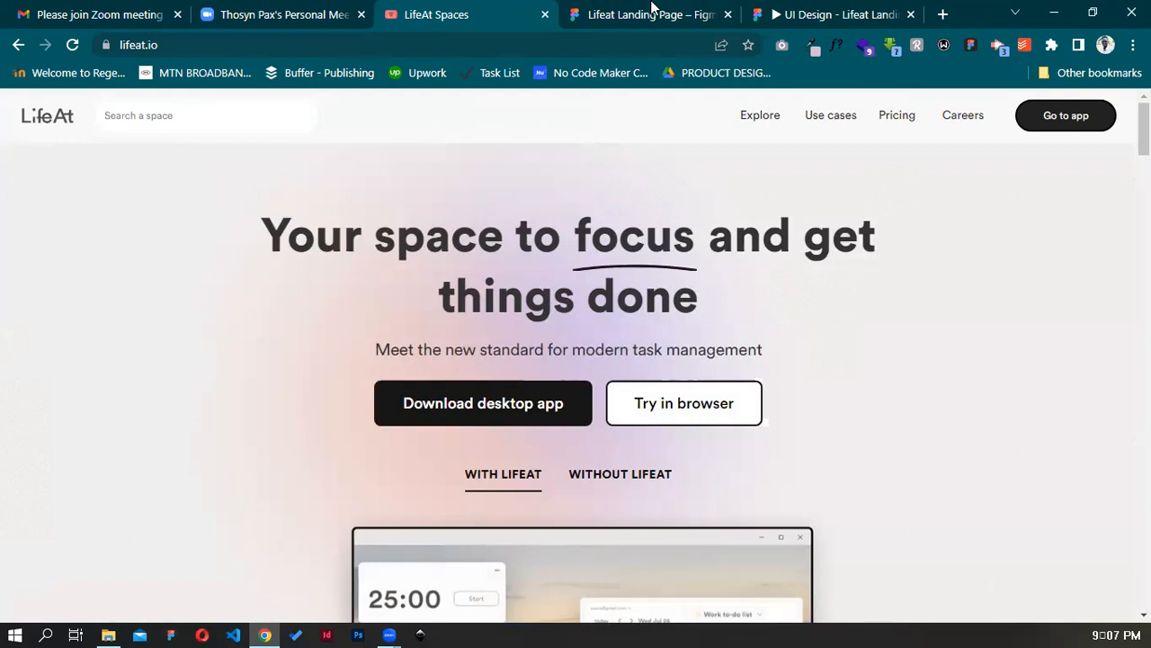
key(ctrl+Tab)
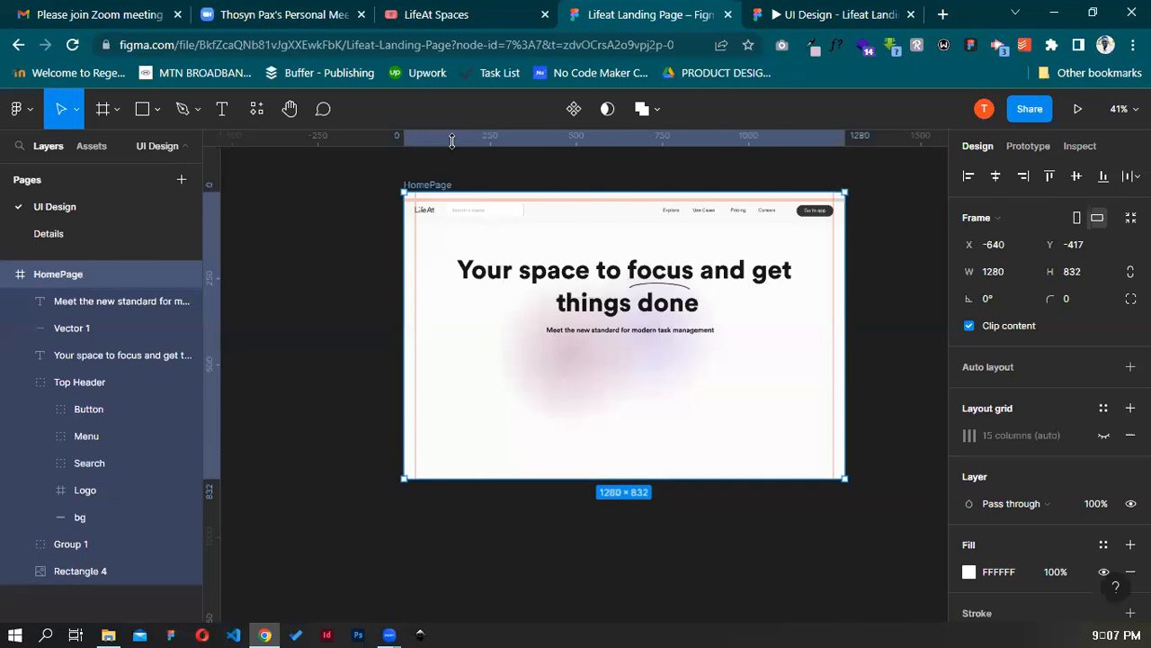
mouse_move(486, 18)
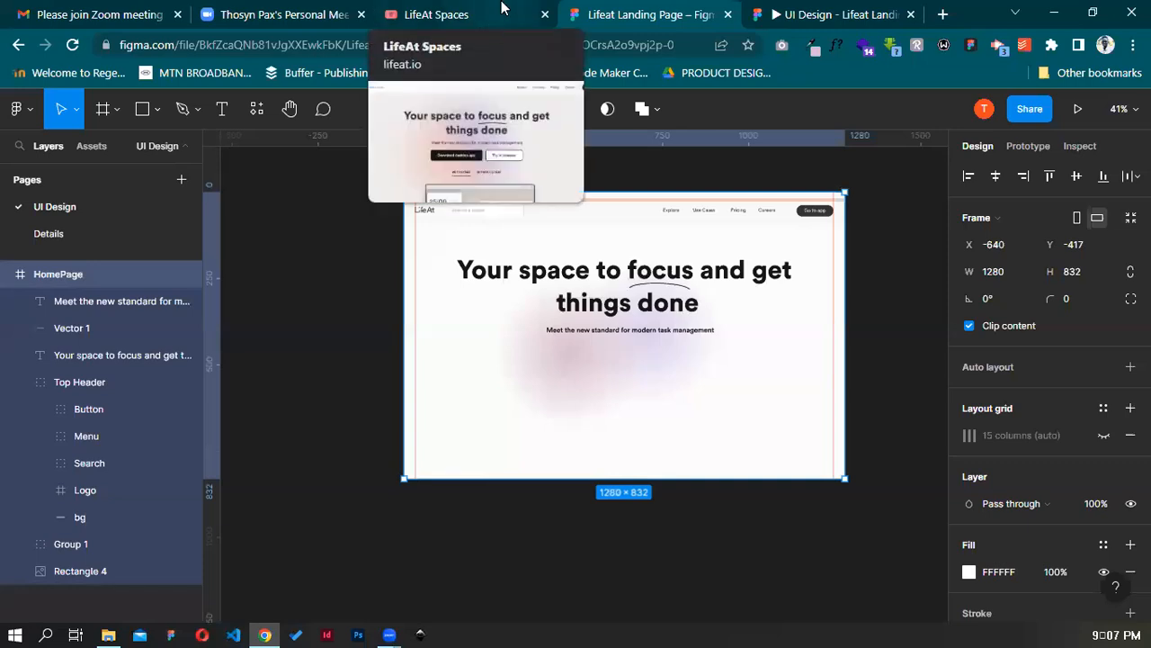
Open WhatsApp on the computer and collapse the HomePage frame's layers in the Figma file
click(17, 635)
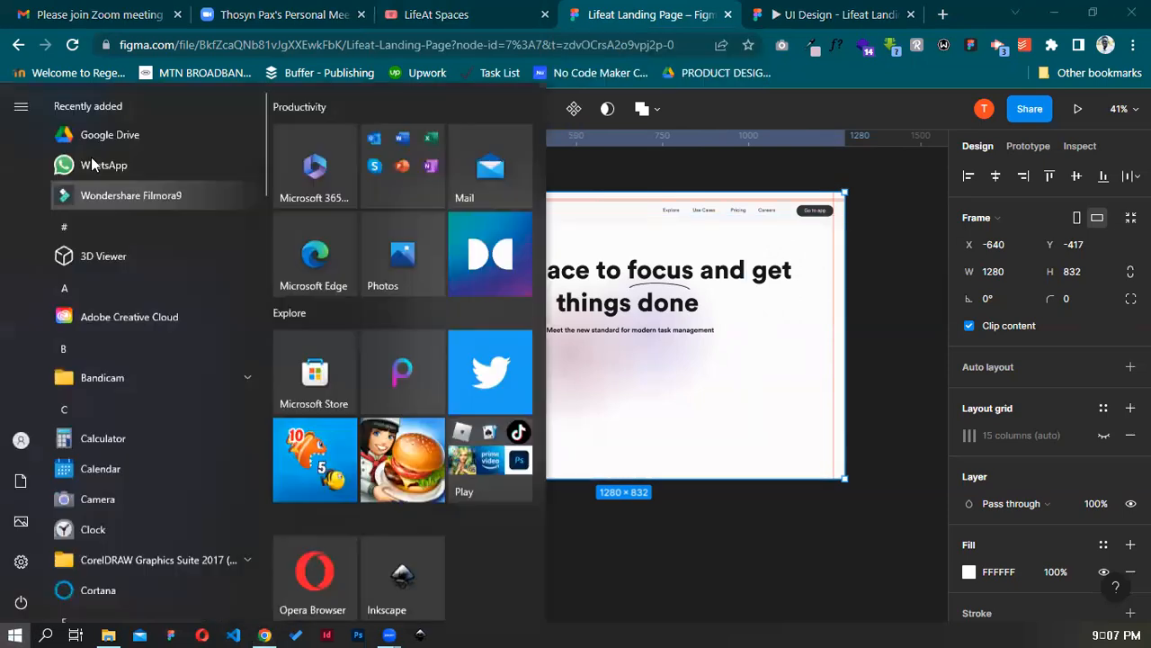
click(92, 162)
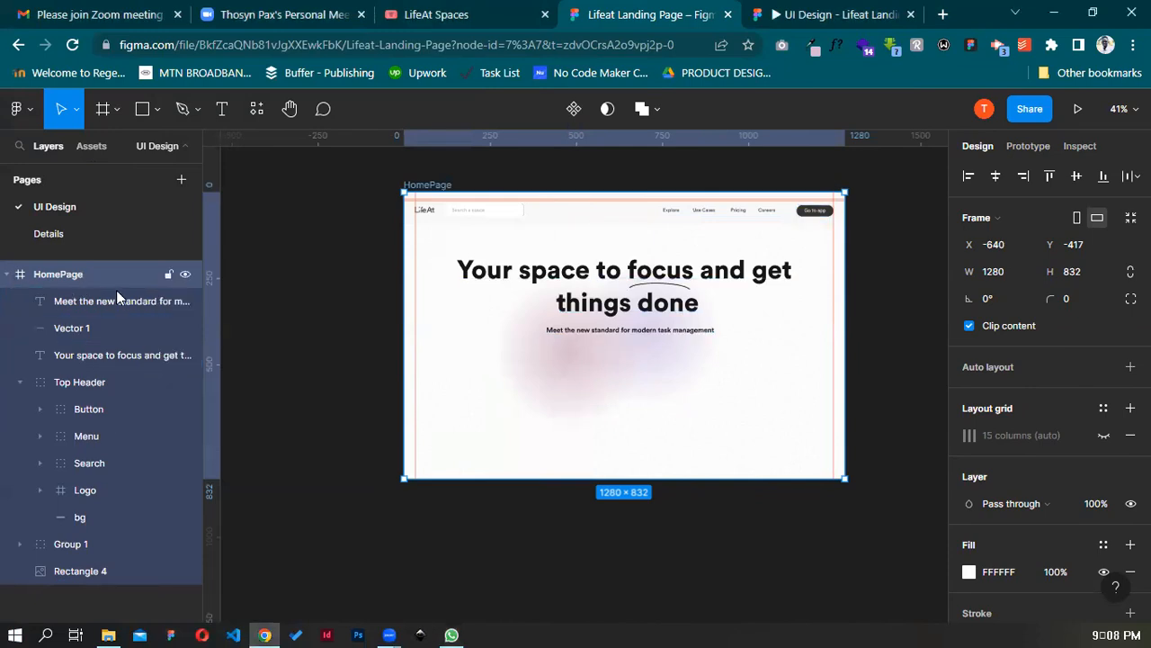
key(alt+l)
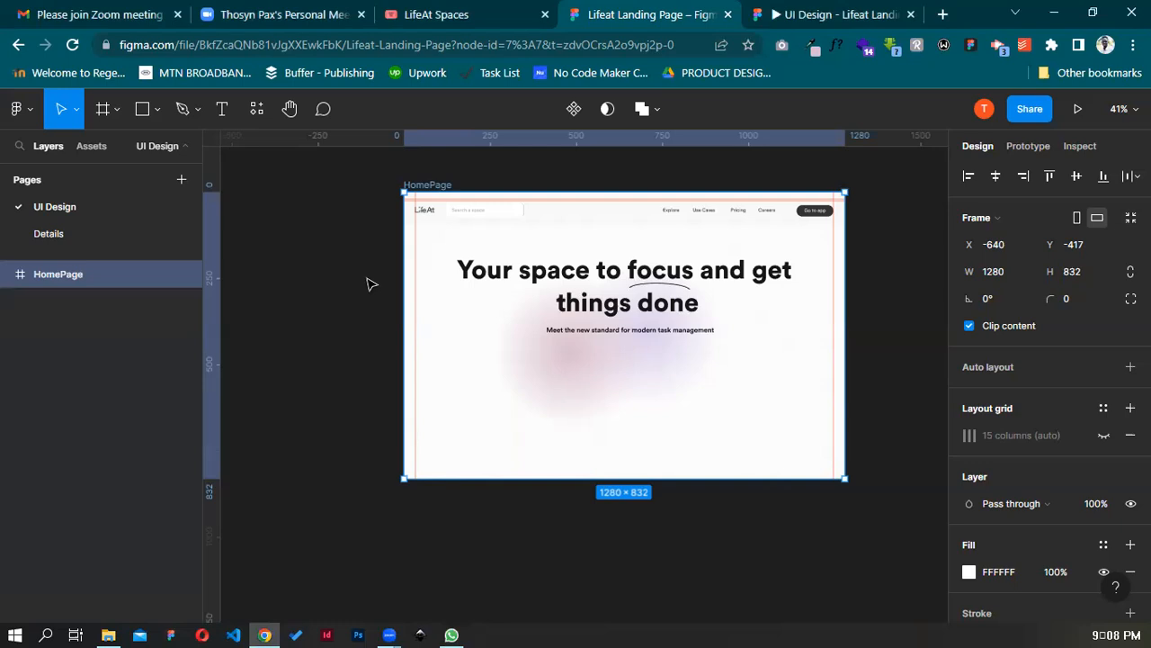
click(452, 633)
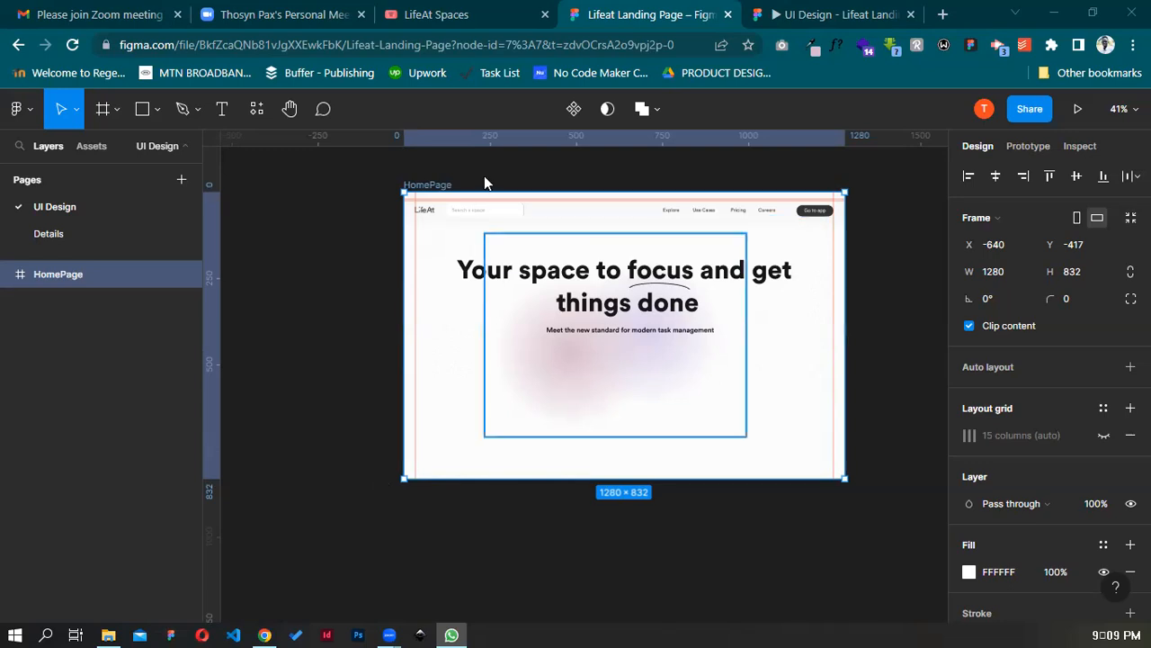
Nudge the tagline beneath the heading left to X 408 and check its alignment in the prototype preview
key(ctrl+Tab)
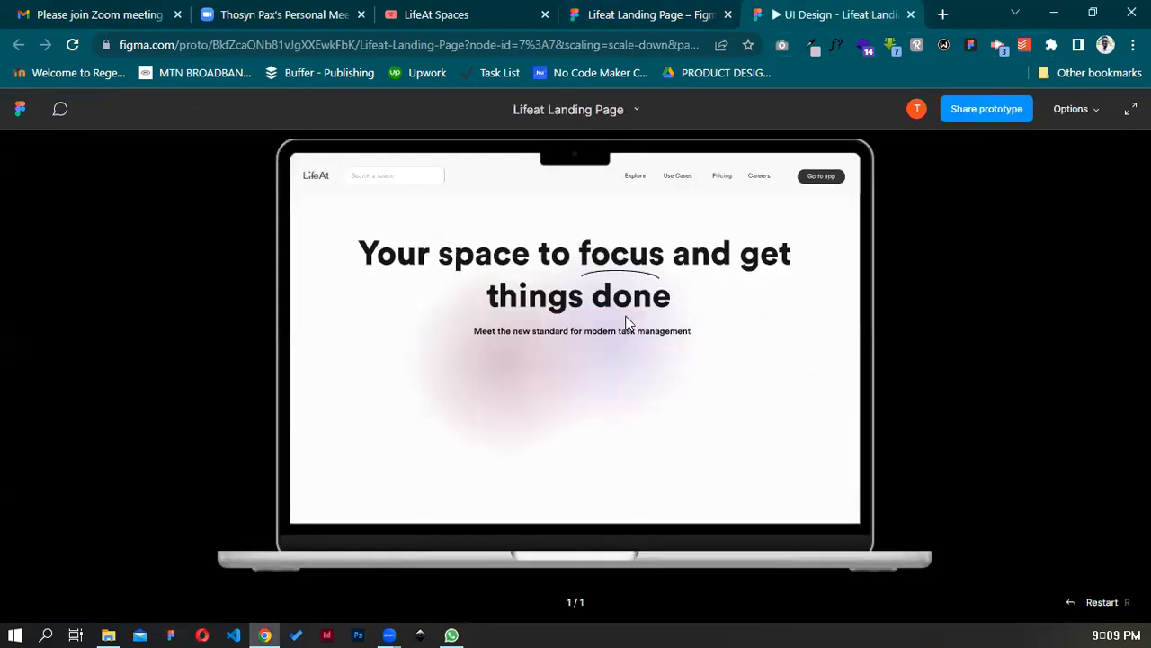
click(636, 14)
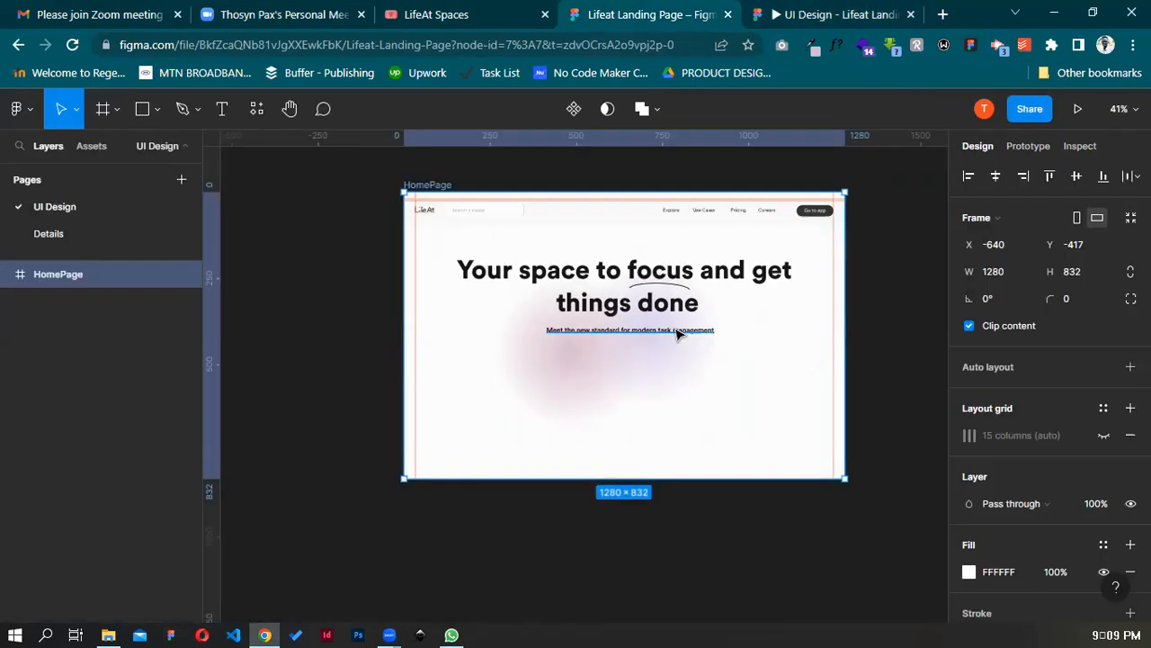
click(699, 333)
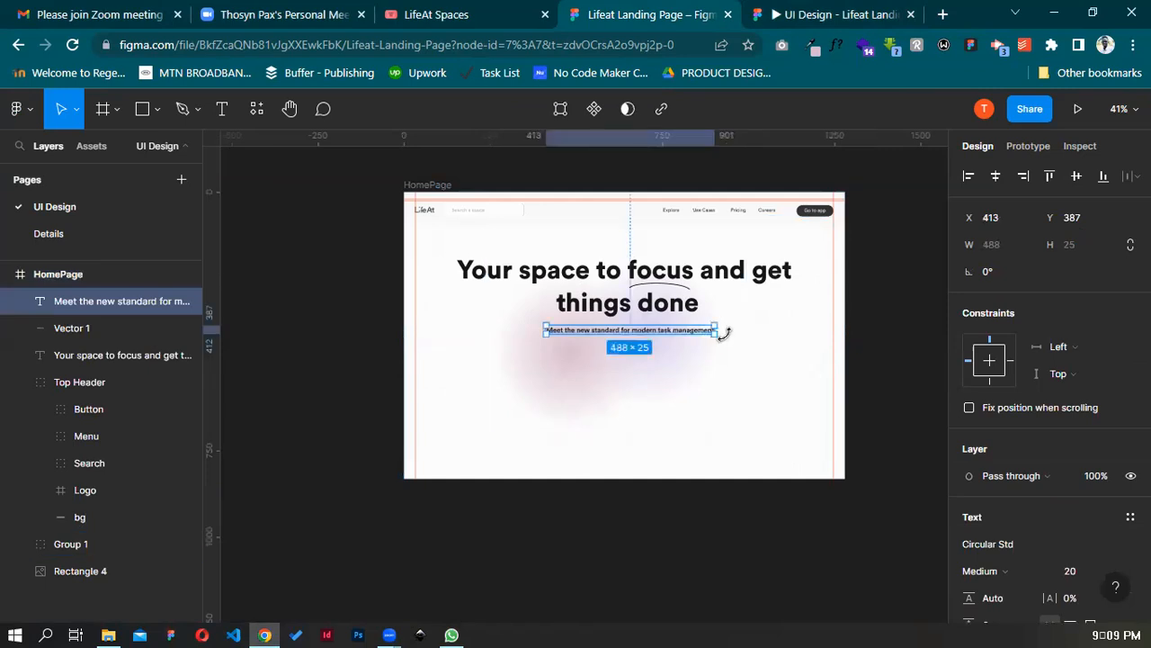
key(Left)
key(Left)
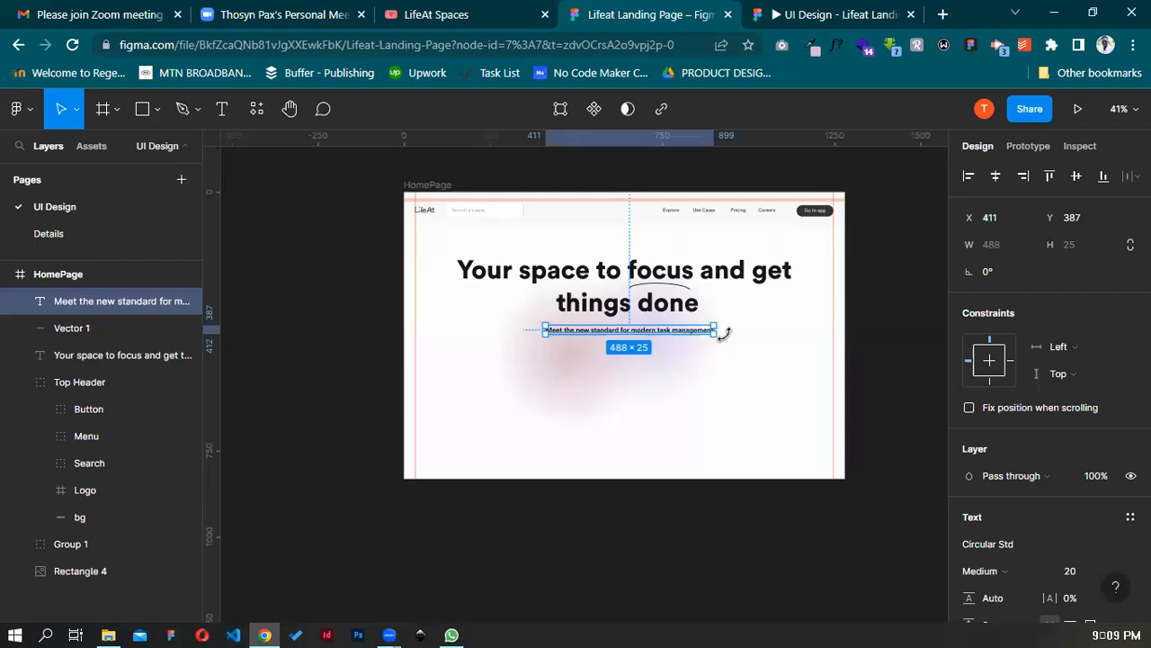
key(Left)
key(Left)
key(Left)
key(Left)
key(Right)
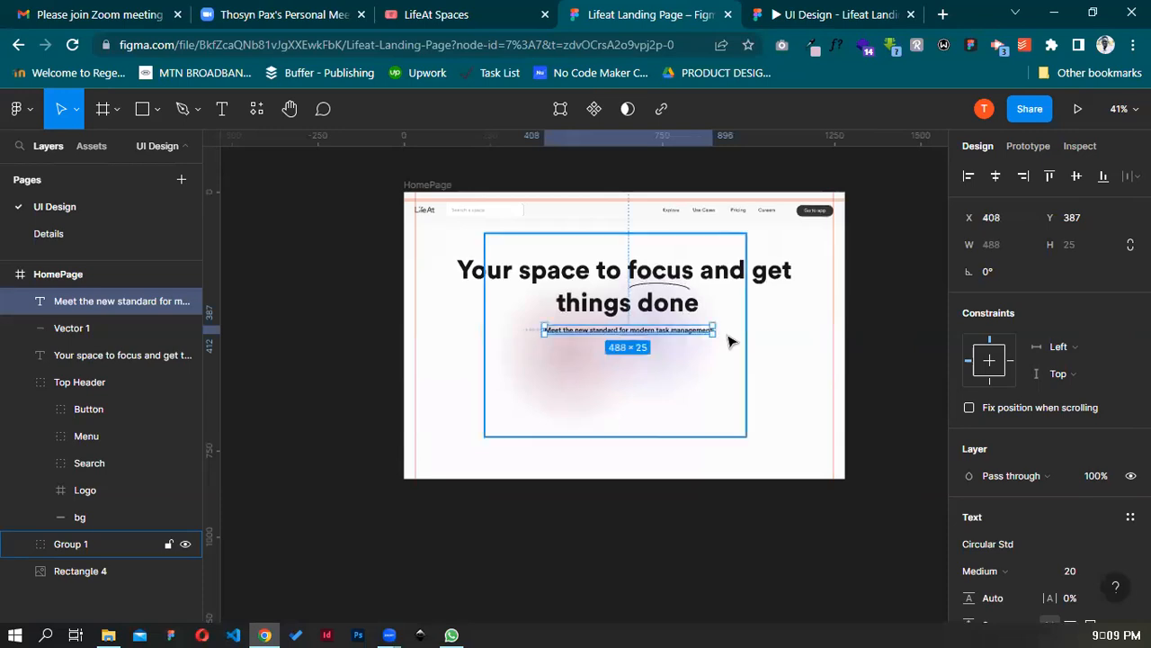
click(783, 6)
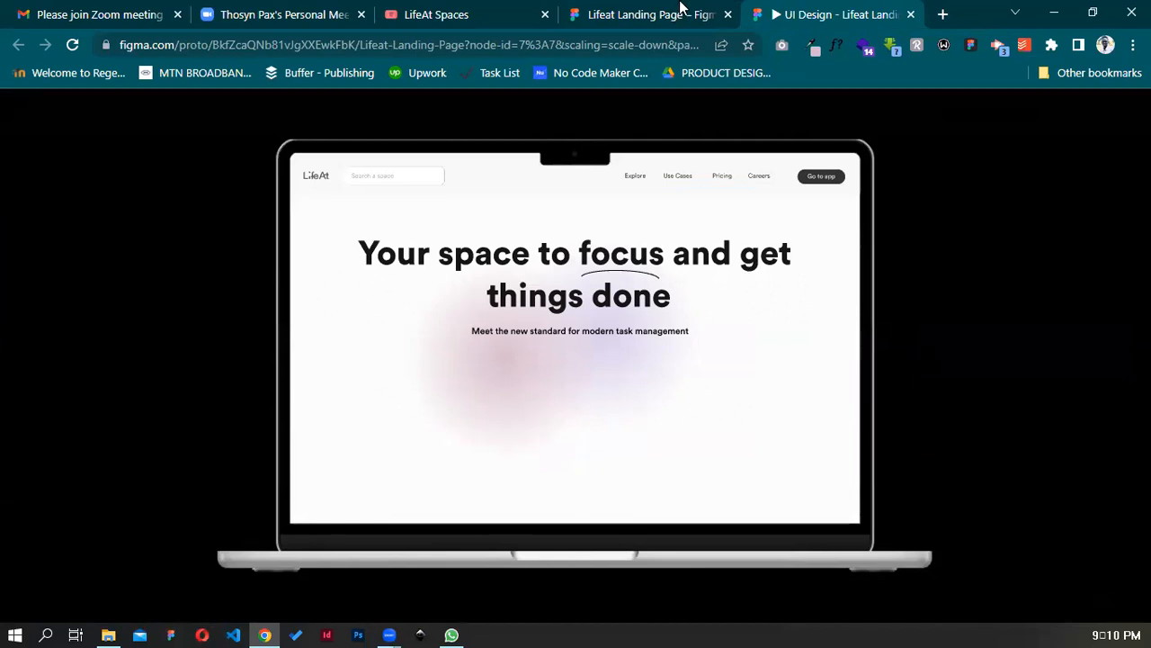
click(678, 7)
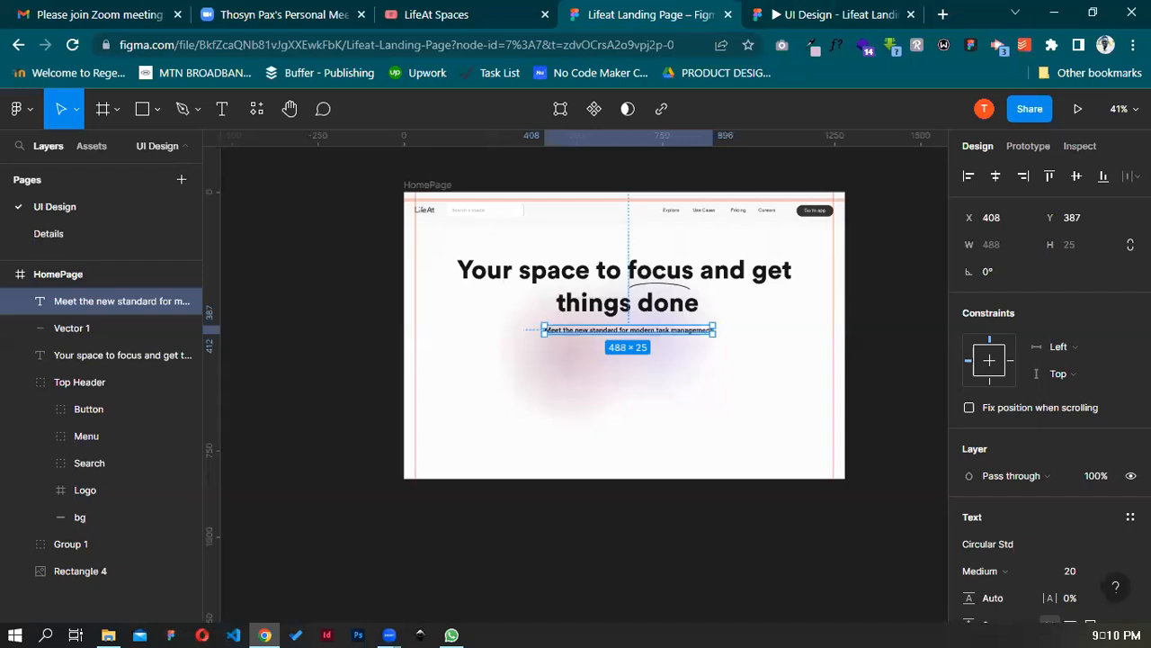
Deselect the tagline, collapse the HomePage frame's layers, and select the Lifeat project folder on the Desktop in File Explorer
key(Escape)
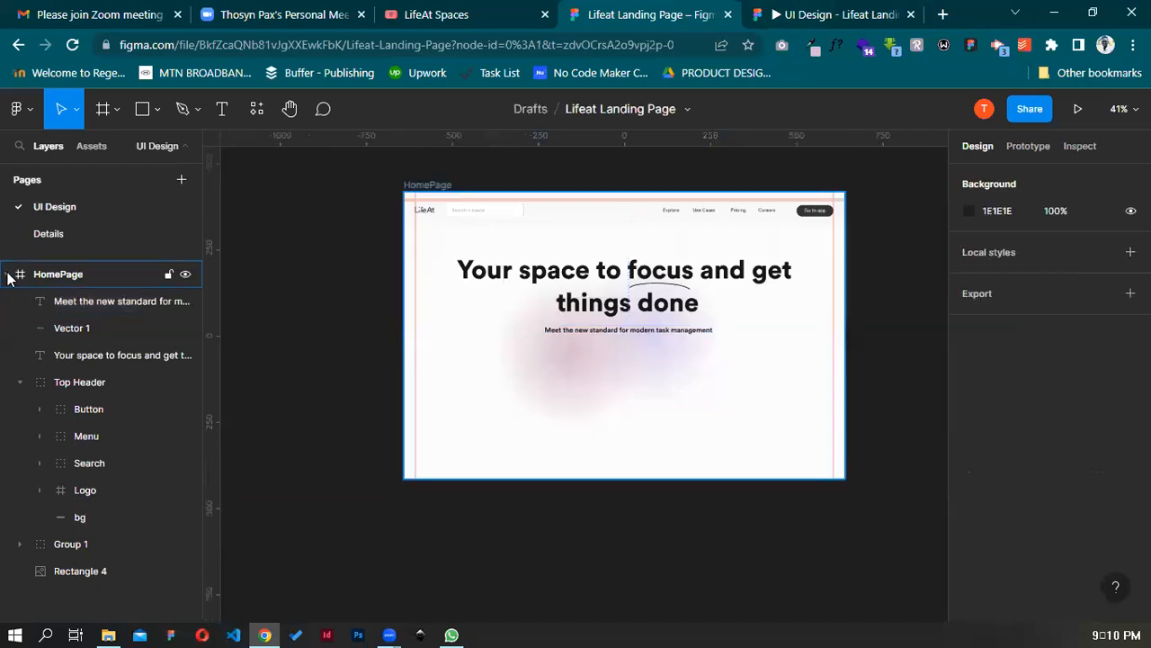
click(7, 274)
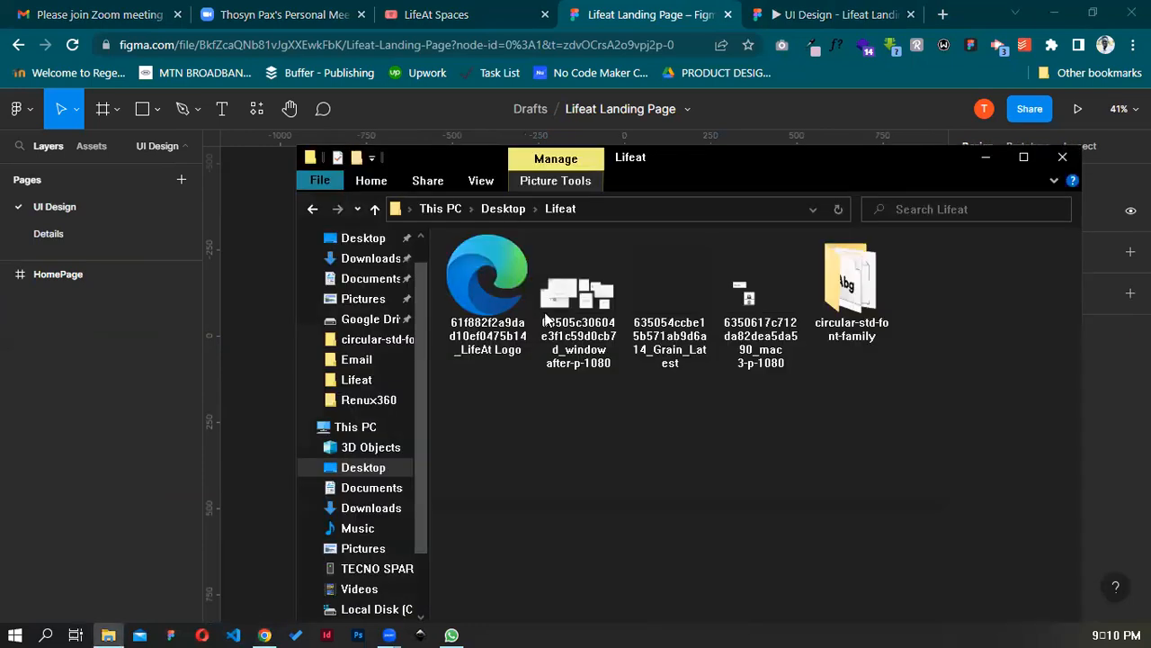
key(alt+Up)
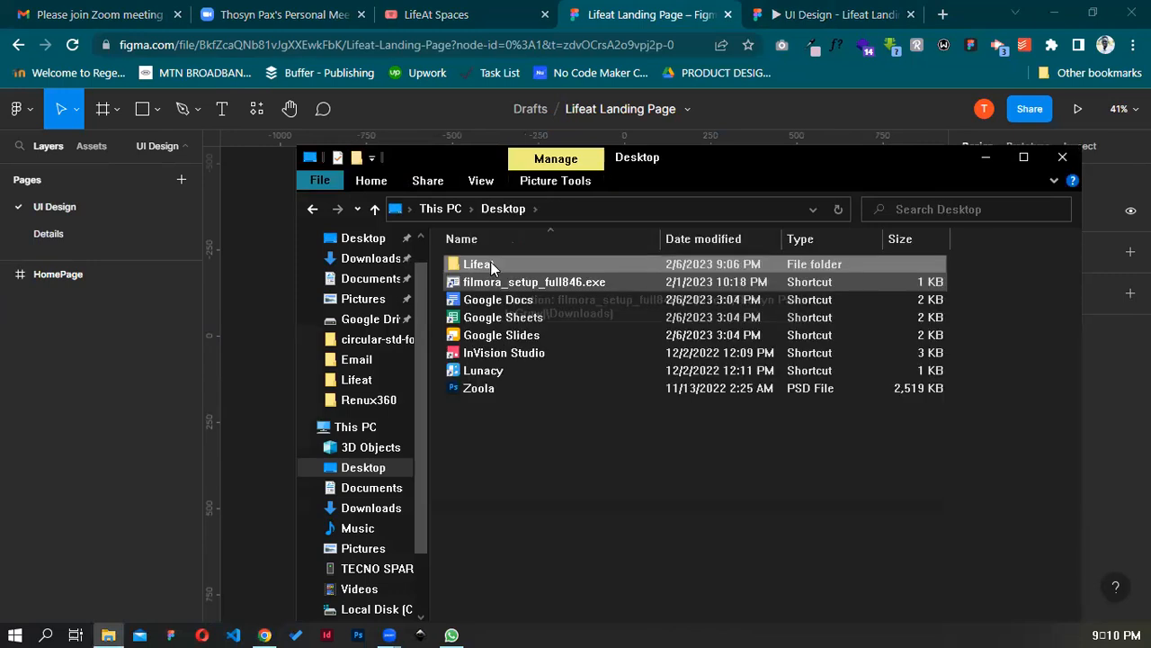
drag(308, 605, 0, 580)
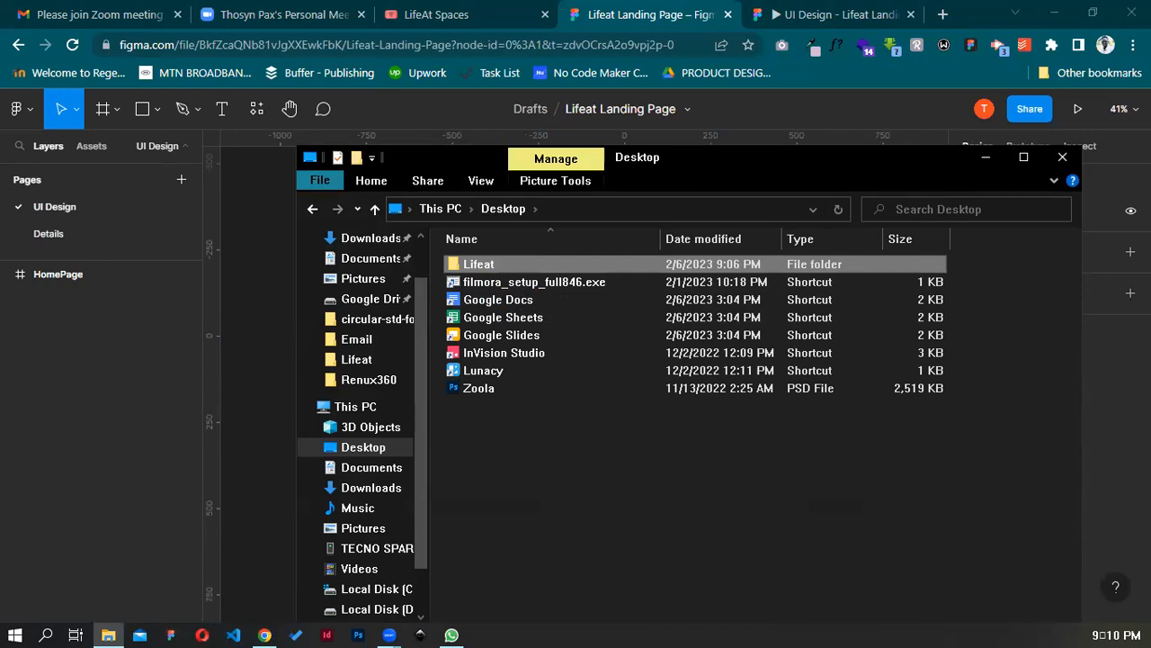
key(alt+Tab)
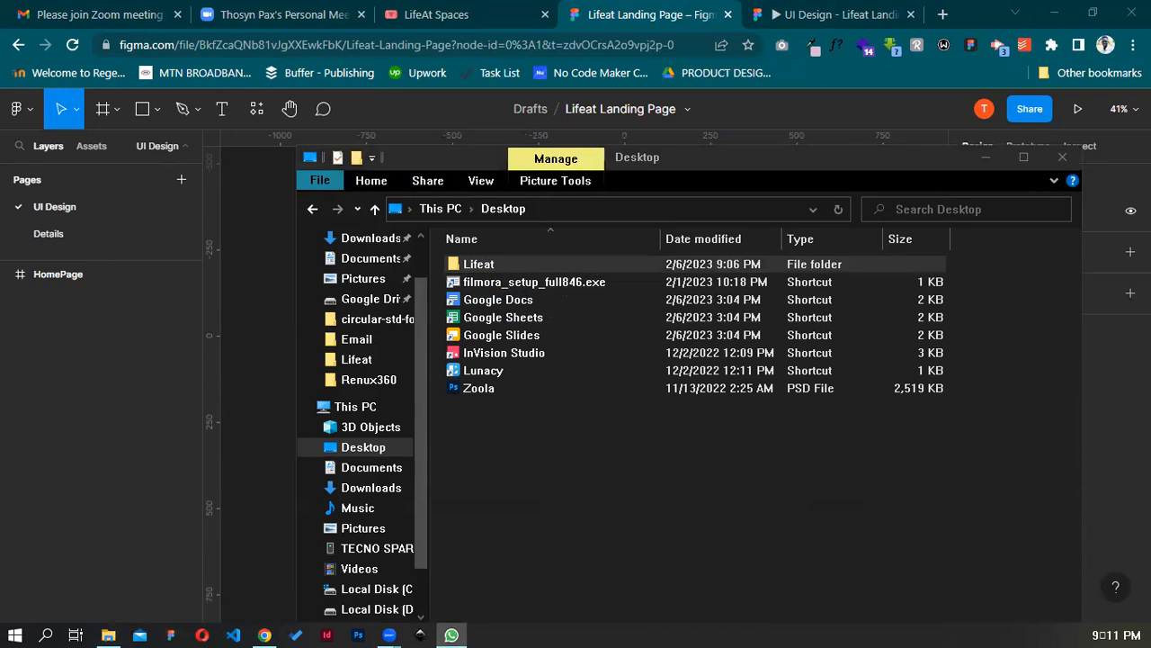
key(alt+Tab)
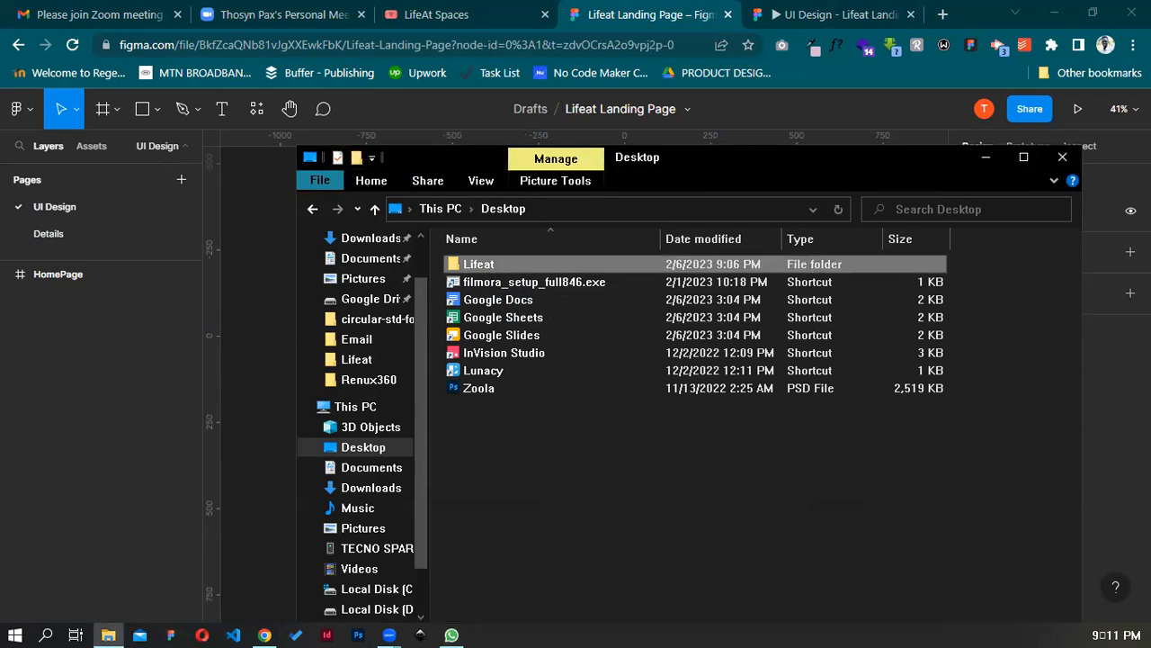